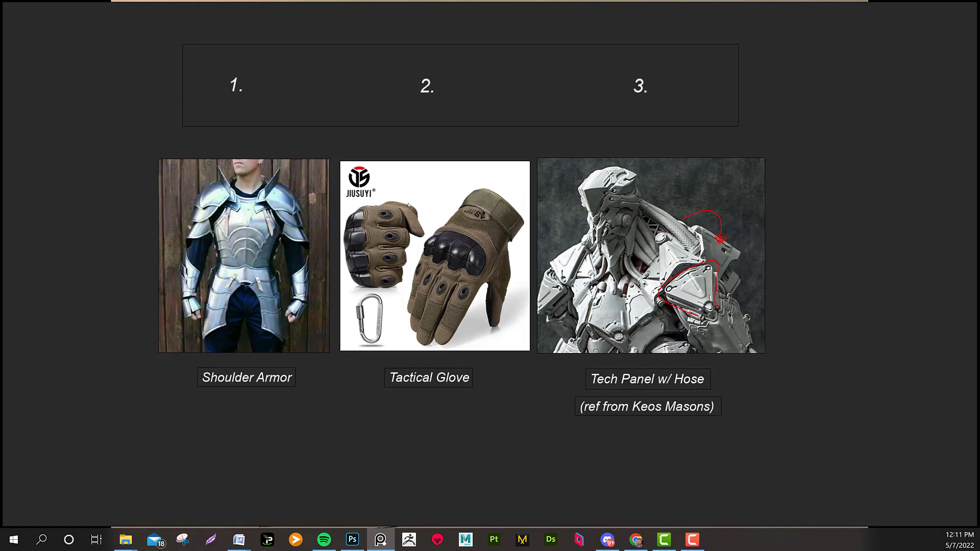
- Examine the three PureRef reference images: the shoulder armor, the tactical glove and the tech panel with hose
middle_drag(411, 214, 409, 203)
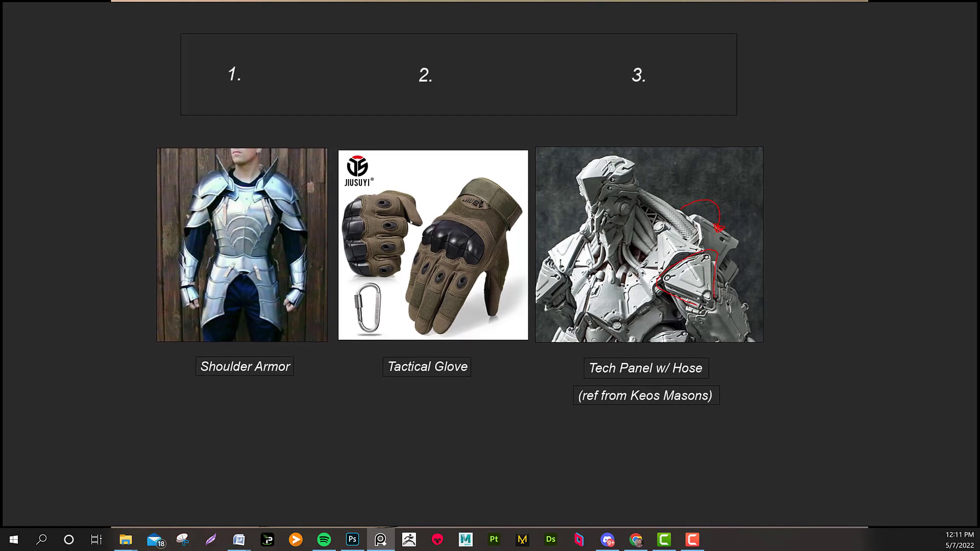
middle_drag(453, 223, 504, 215)
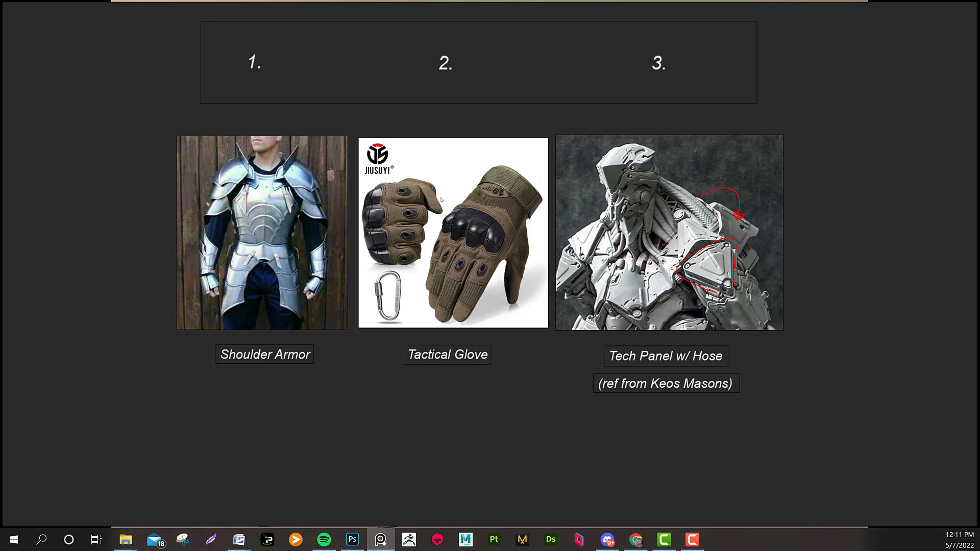
middle_drag(442, 200, 405, 223)
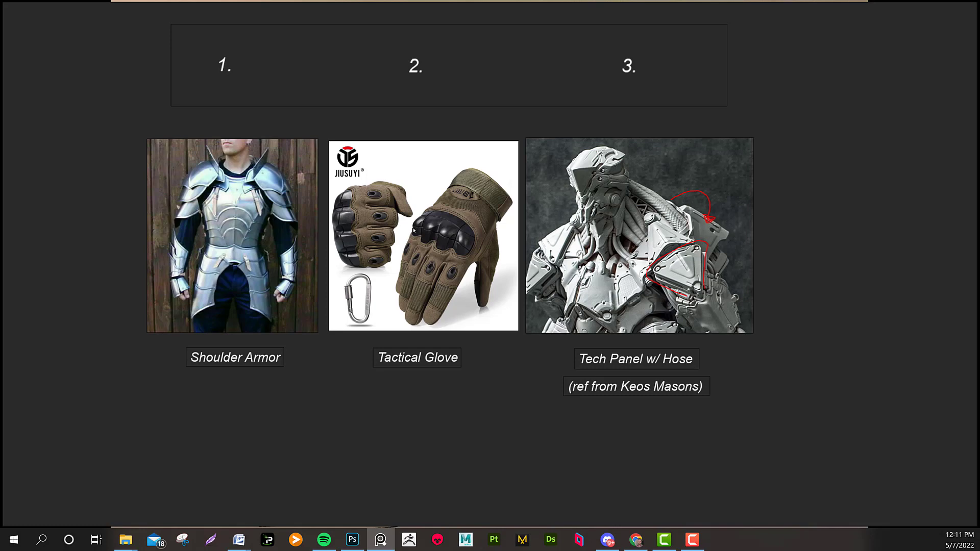
middle_drag(449, 213, 441, 192)
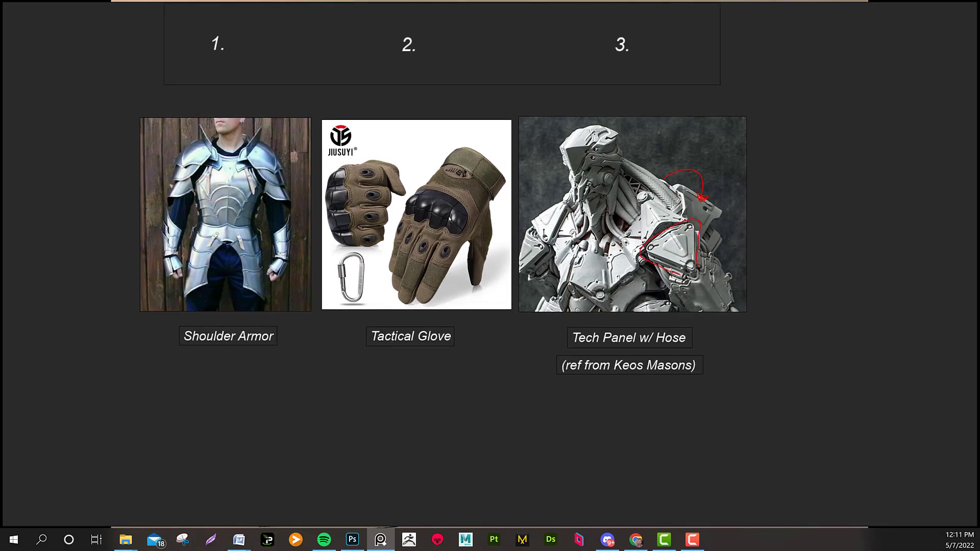
middle_drag(449, 218, 421, 223)
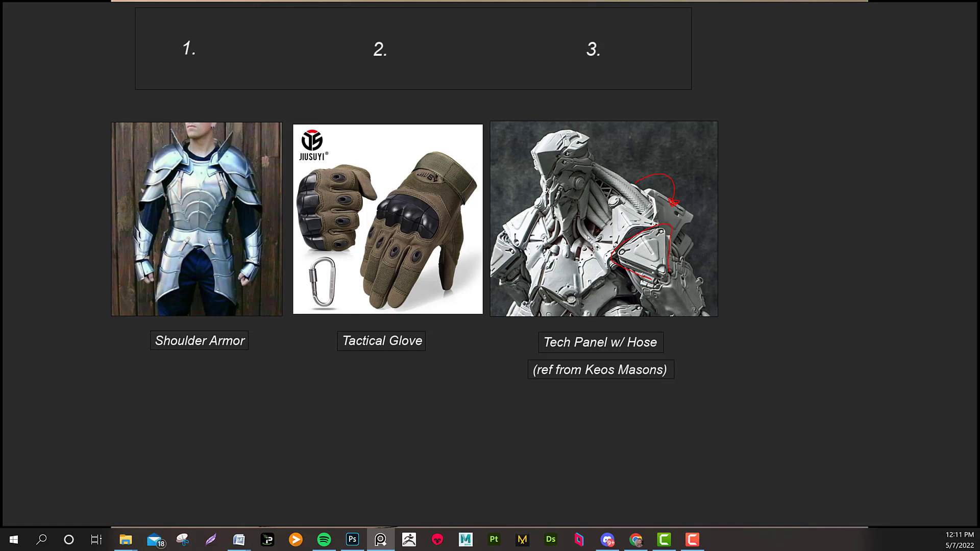
- Read the Hard Surface tutorial notes on the reference board, covering the three demo projects, the techniques and the resources
middle_drag(588, 238, 589, 238)
middle_drag(374, 233, 551, 227)
scroll(551, 227, down, 2)
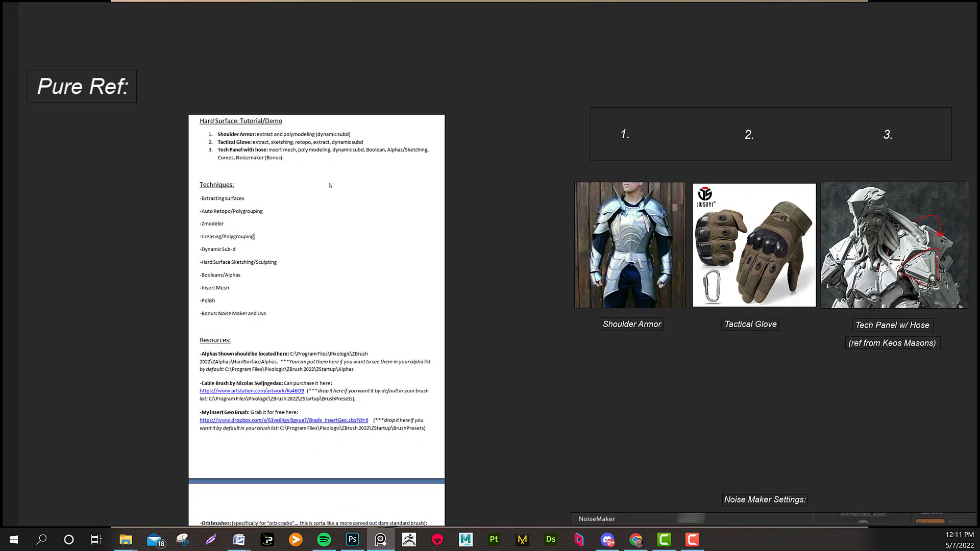
middle_drag(350, 206, 315, 149)
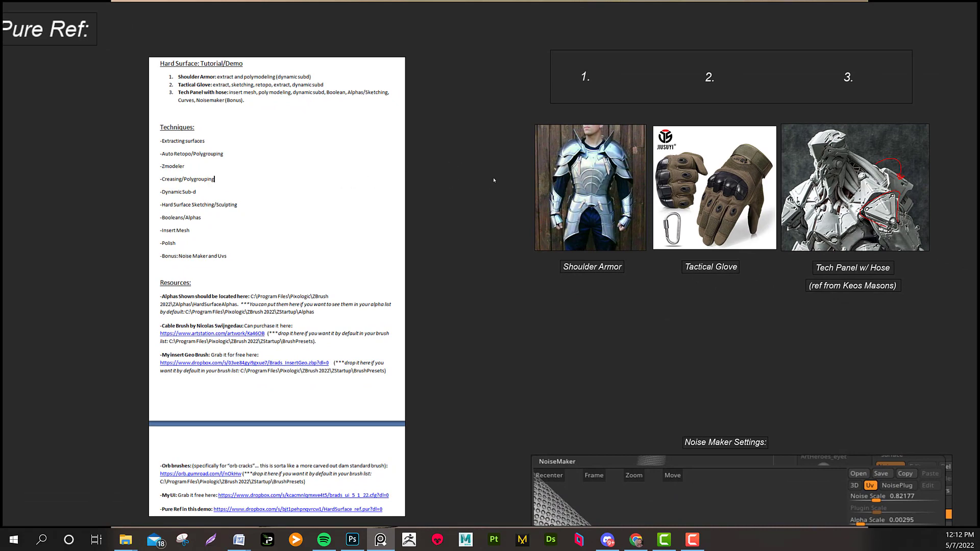
middle_drag(477, 196, 430, 169)
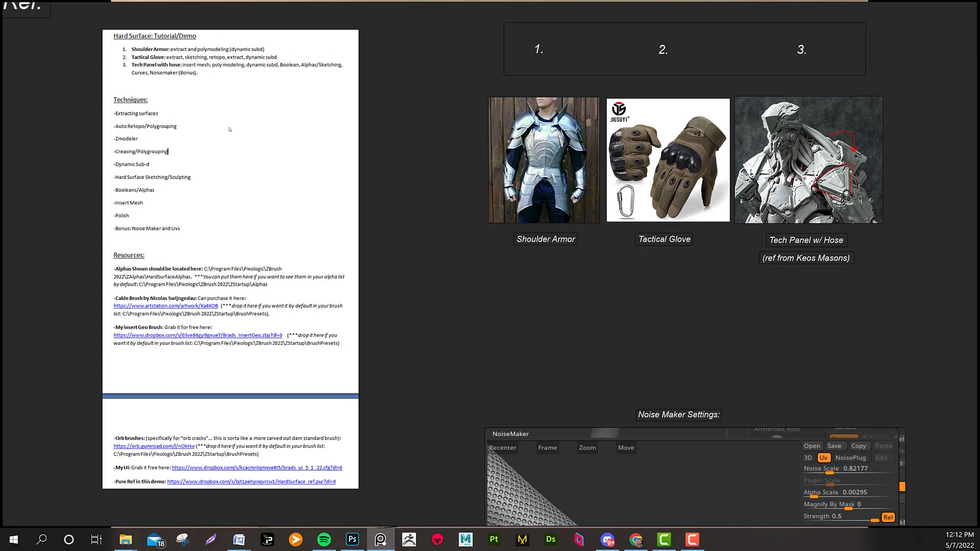
middle_drag(230, 129, 312, 184)
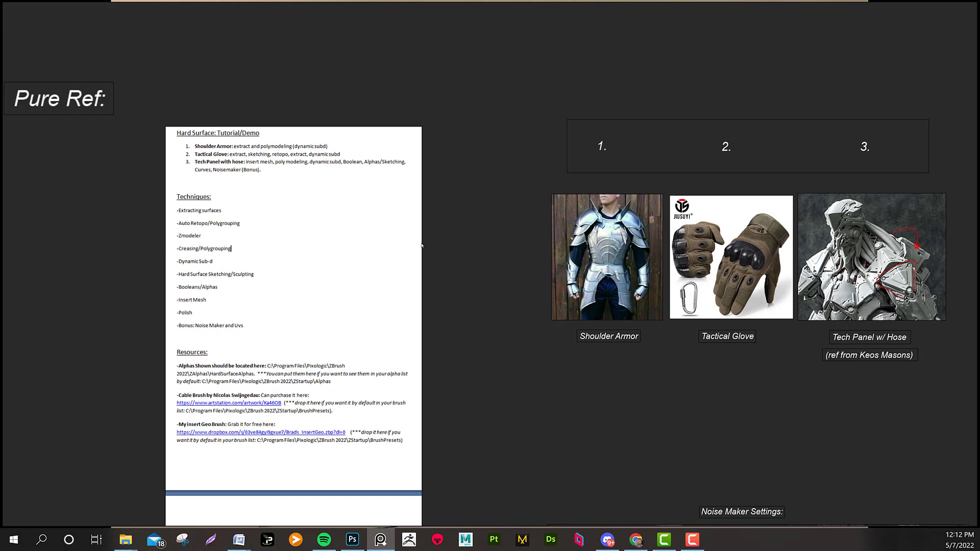
middle_drag(421, 246, 395, 167)
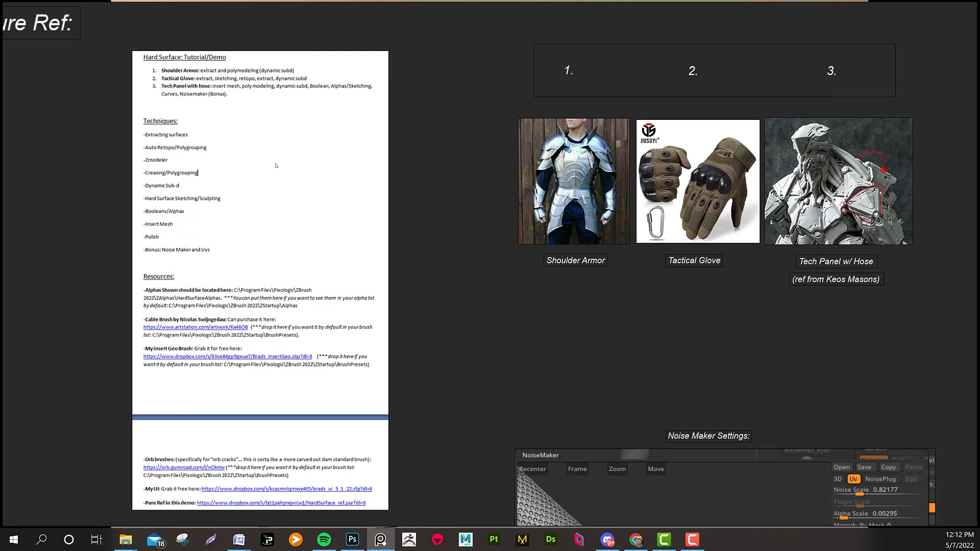
middle_drag(275, 166, 270, 151)
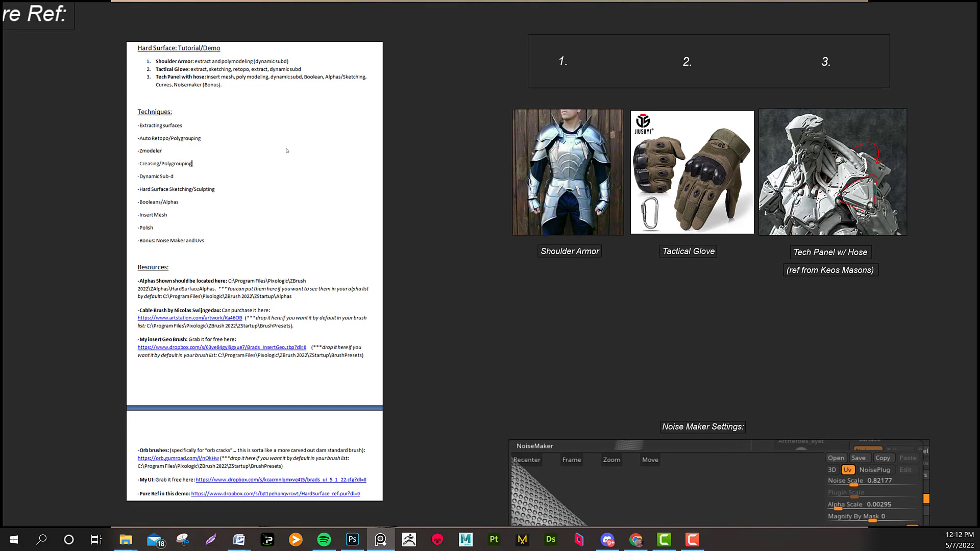
middle_drag(253, 122, 288, 177)
scroll(249, 150, up, 3)
middle_drag(191, 105, 262, 76)
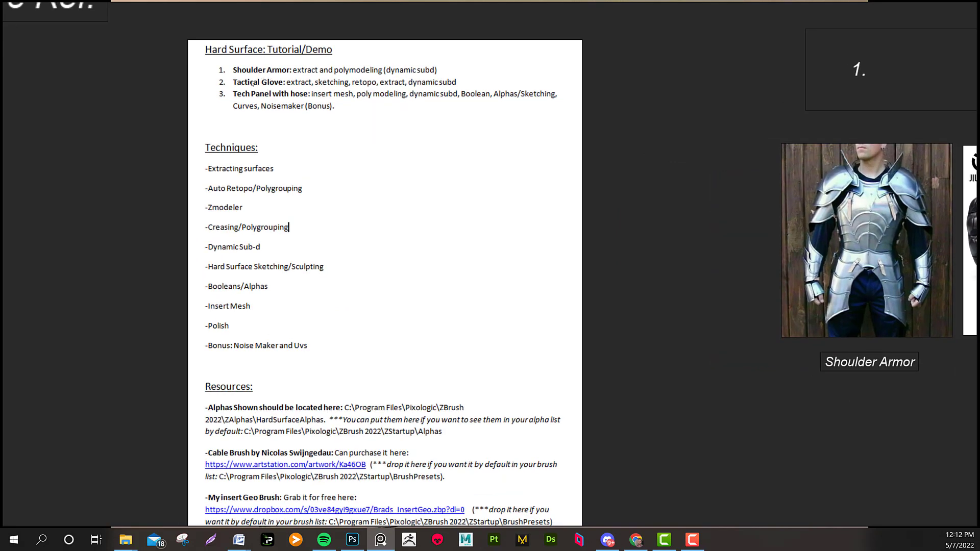
middle_drag(402, 170, 356, 168)
middle_drag(458, 213, 441, 213)
middle_drag(535, 191, 488, 184)
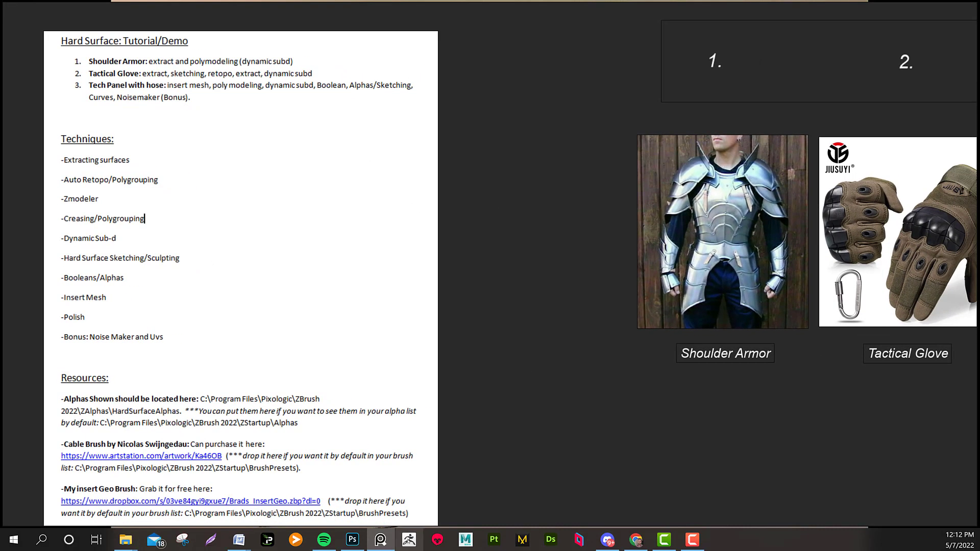
- Switch to ZBrush, dismiss the home page, load the Male.ZPR project and frame the figure's upper body
click(409, 539)
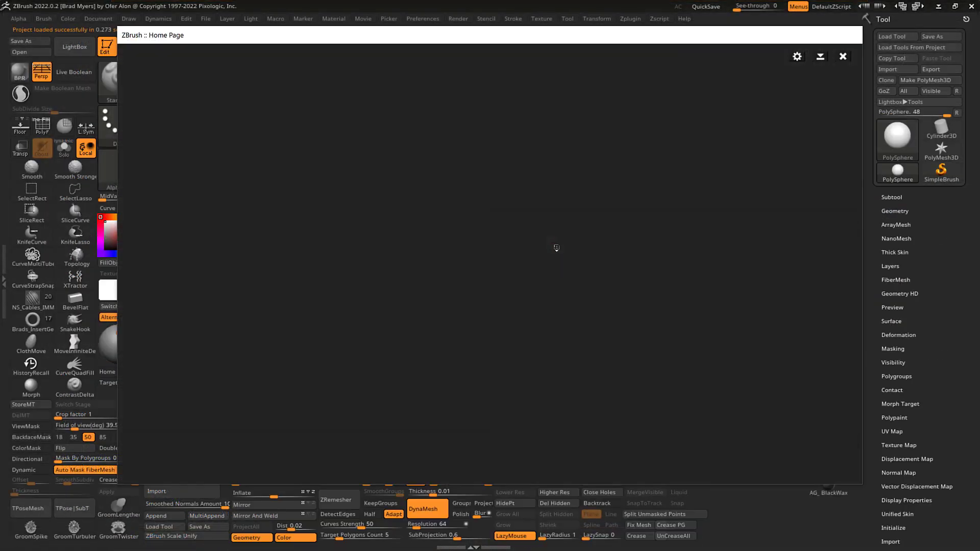
click(842, 56)
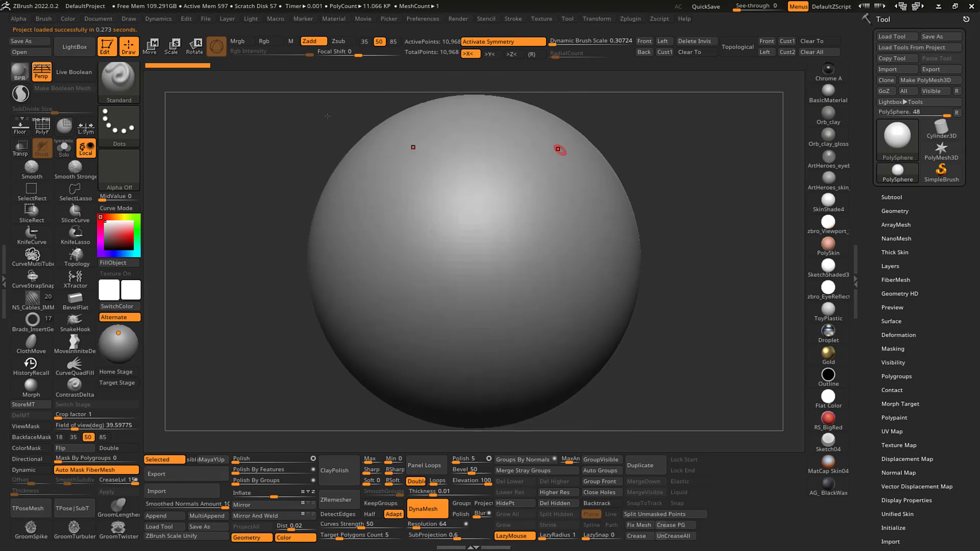
click(75, 47)
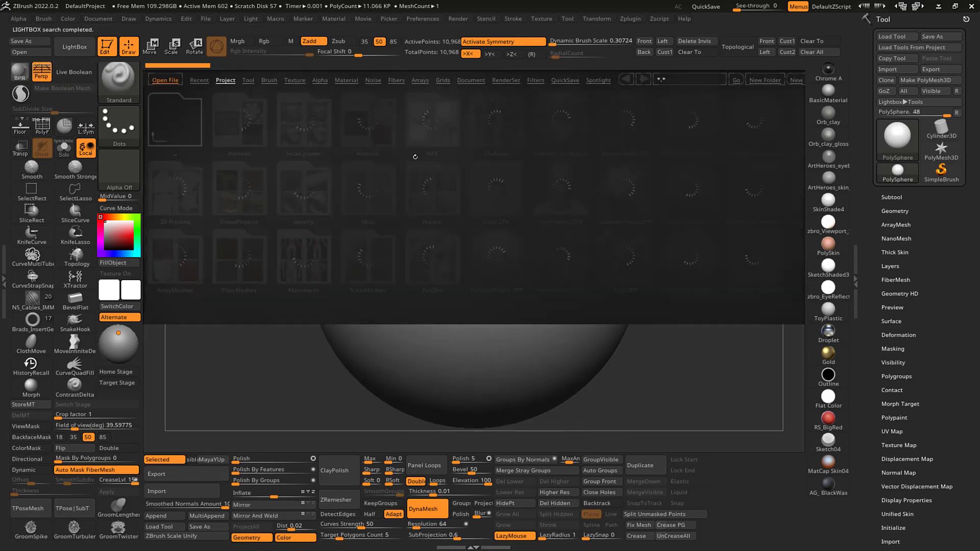
drag(563, 212, 456, 204)
double_click(346, 191)
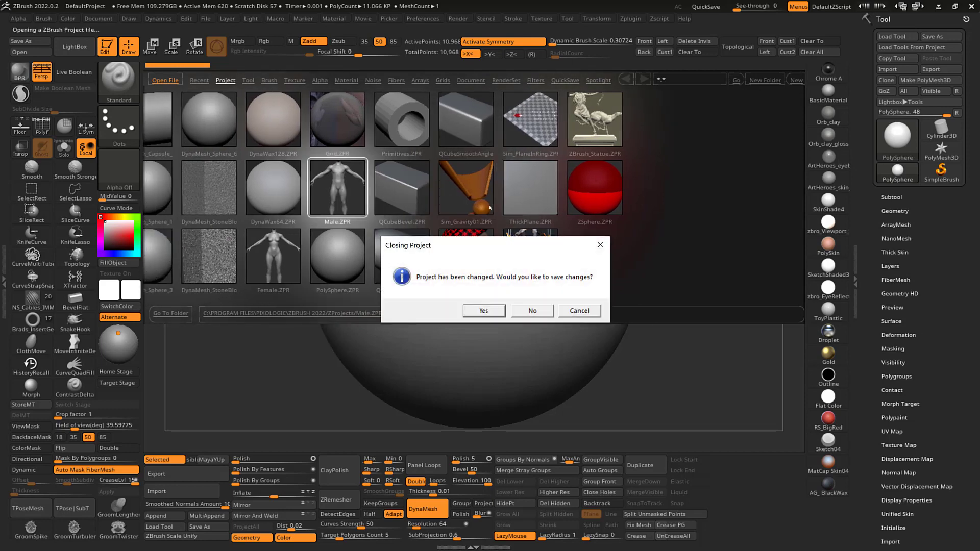
click(490, 313)
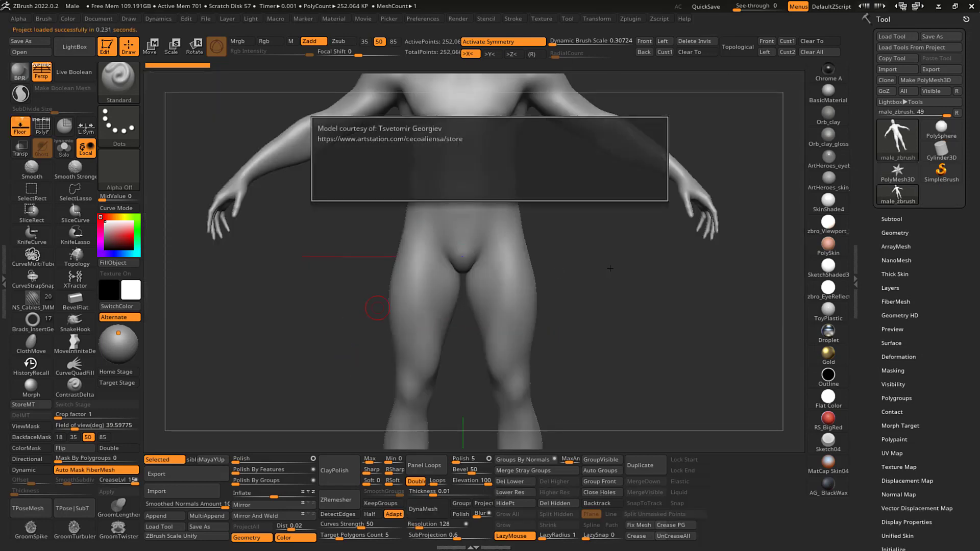
alt+drag(608, 269, 548, 310)
alt+drag(601, 180, 592, 206)
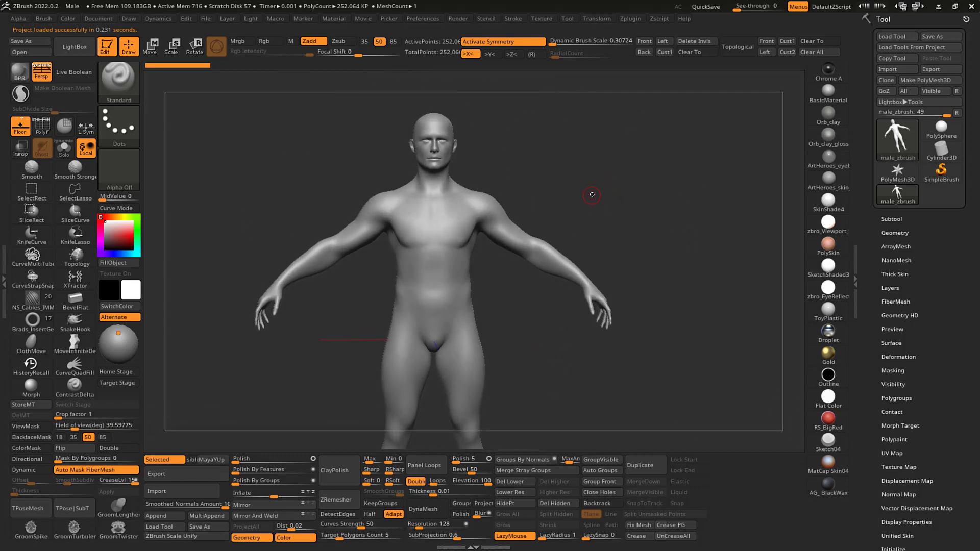
alt+right_drag(577, 192, 590, 195)
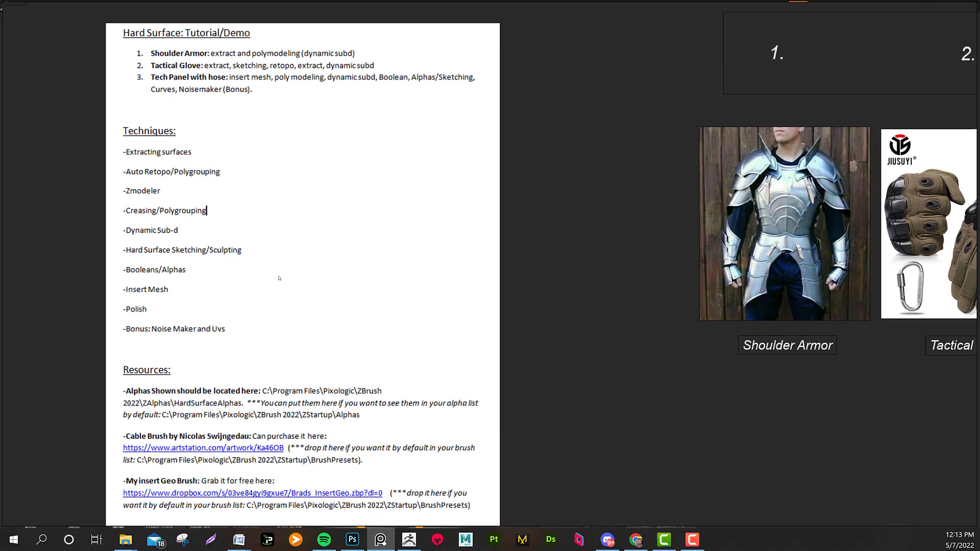
- Recheck the technique notes in PureRef and examine the male figure's torso, shoulders and arms in ZBrush
middle_drag(274, 230, 288, 237)
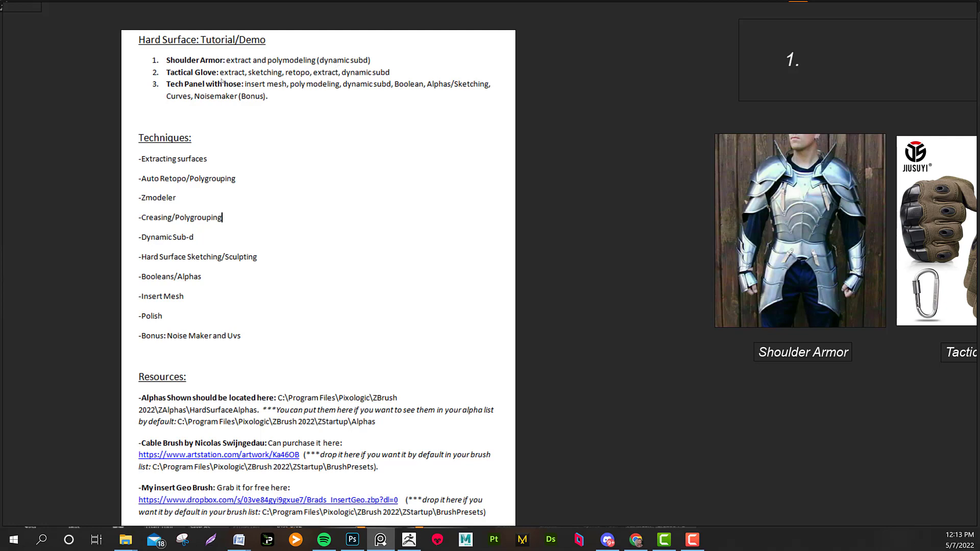
middle_drag(284, 184, 256, 188)
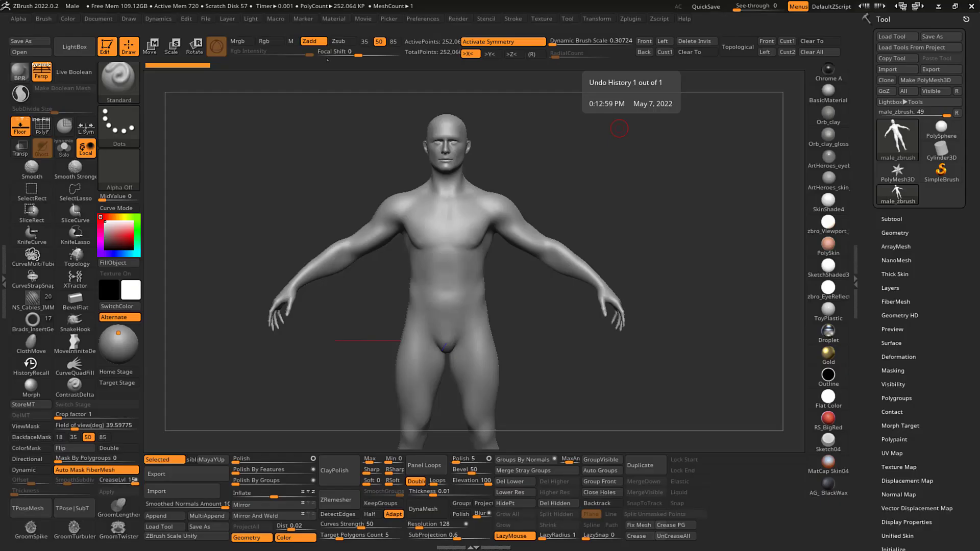
drag(641, 197, 610, 205)
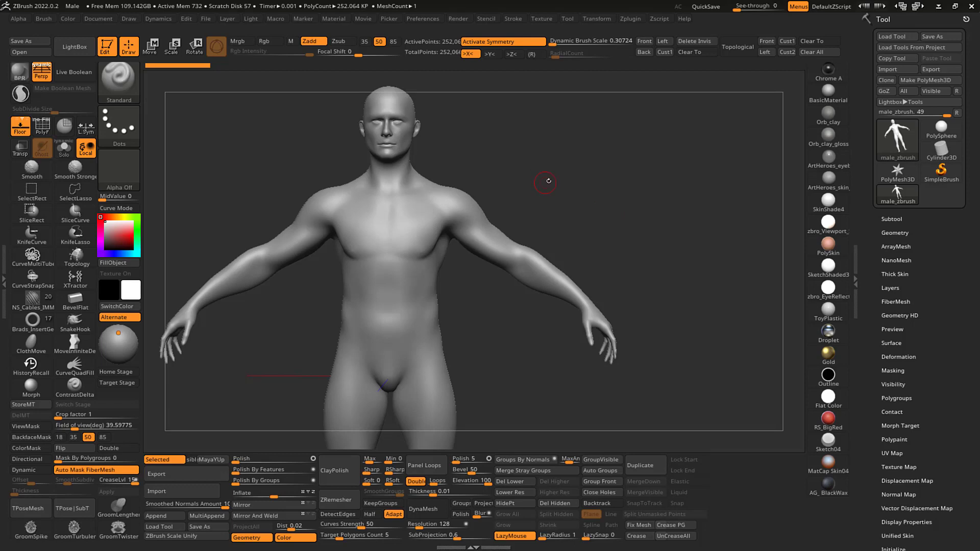
alt+drag(572, 188, 614, 163)
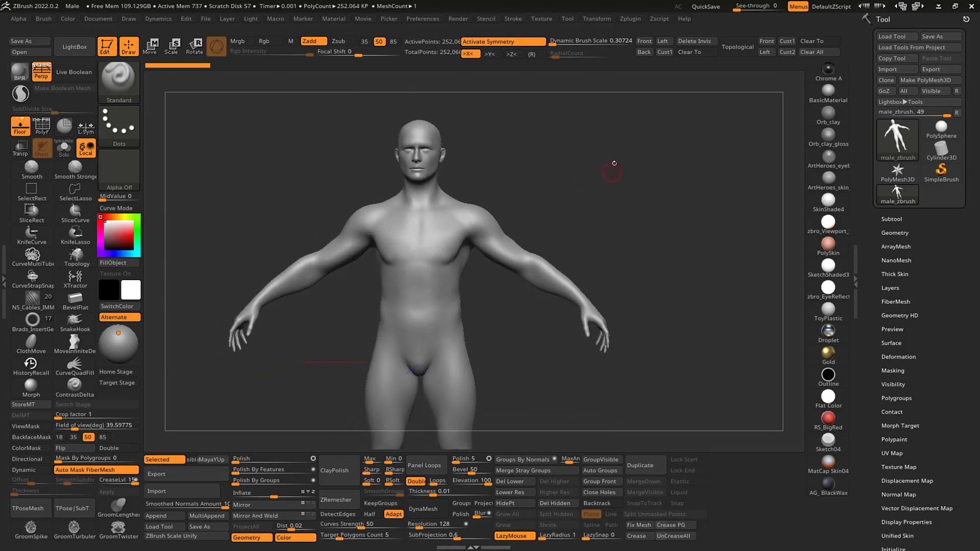
alt+drag(577, 194, 599, 195)
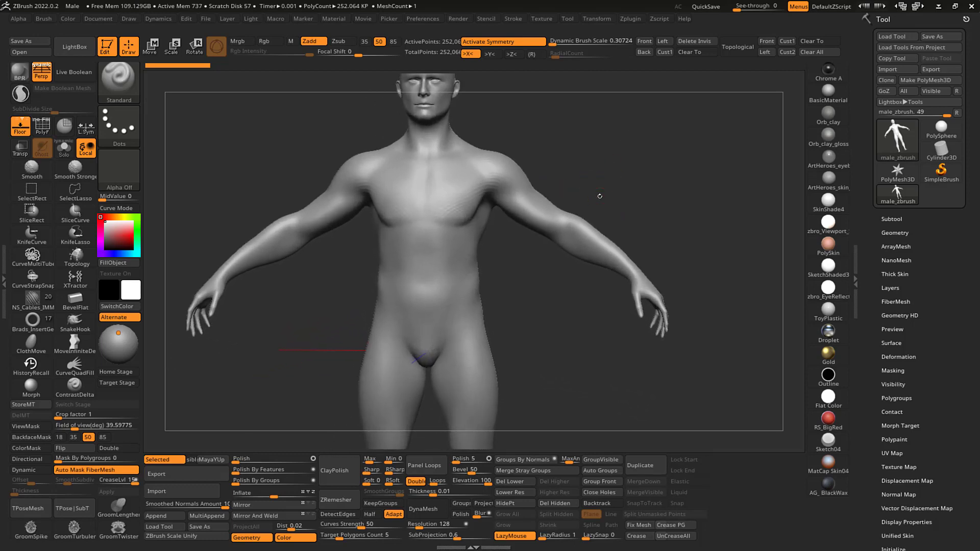
alt+drag(621, 163, 647, 175)
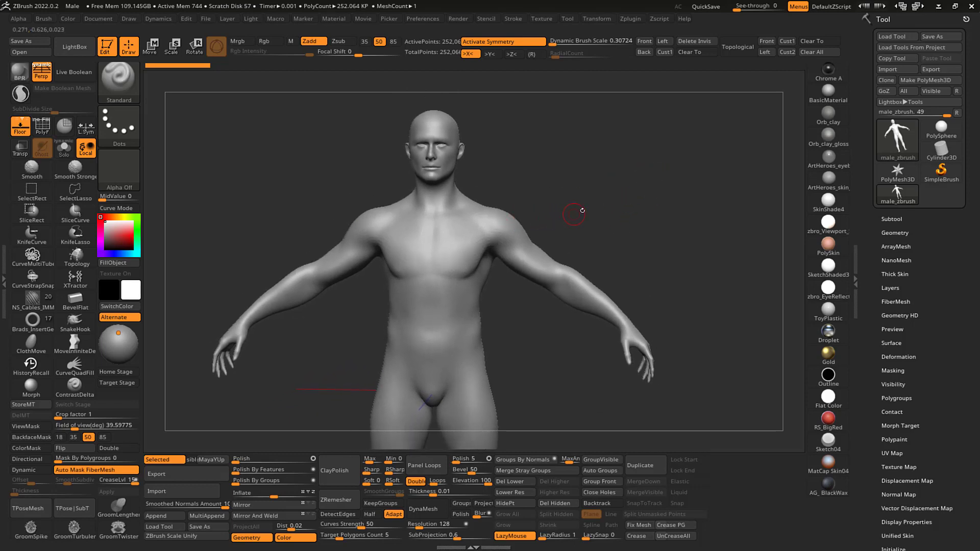
drag(579, 212, 634, 188)
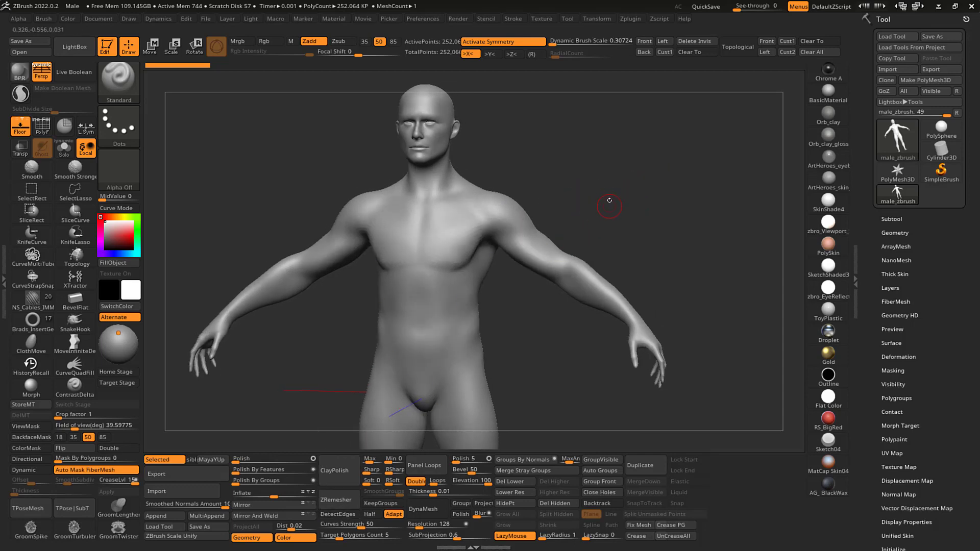
drag(608, 200, 573, 206)
drag(624, 175, 638, 184)
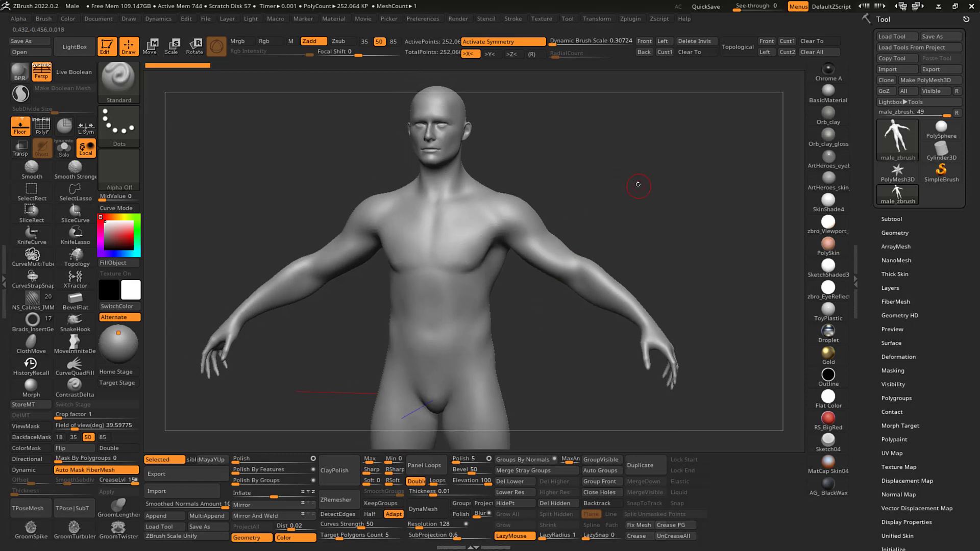
drag(634, 223, 651, 265)
drag(682, 254, 659, 304)
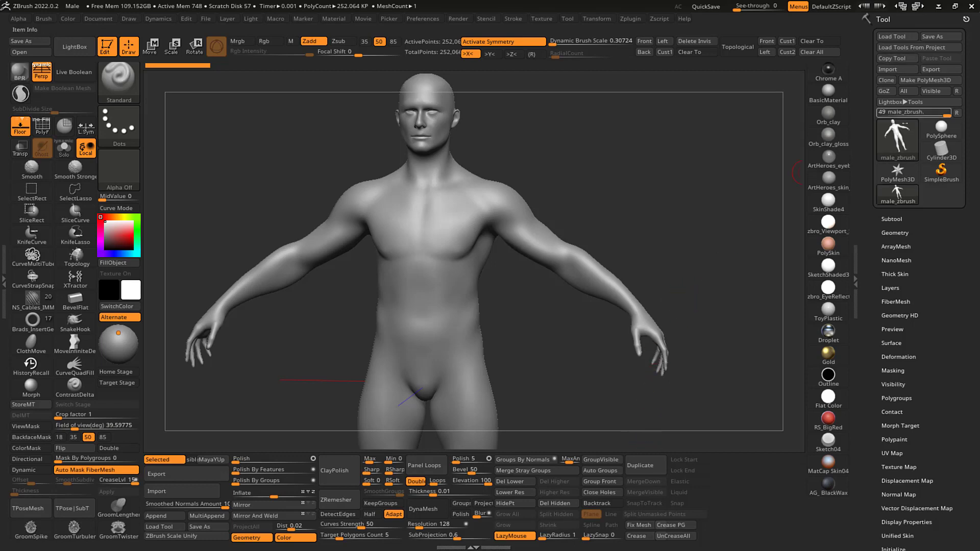
mouse_move(650, 237)
mouse_down()
mouse_move(624, 393)
mouse_move(630, 287)
mouse_up()
mouse_move(630, 226)
mouse_down()
mouse_move(626, 214)
mouse_move(667, 204)
mouse_up()
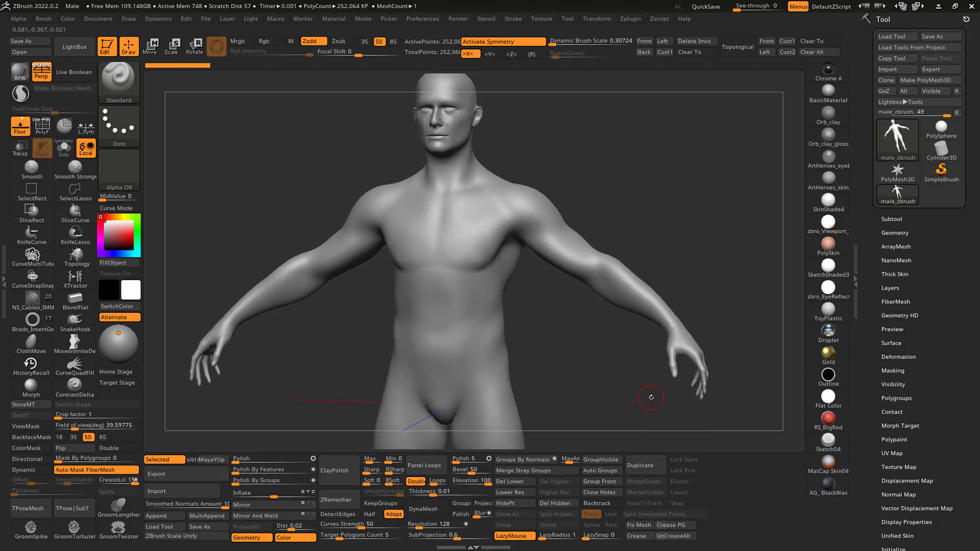
- Duplicate the male_zbrush subtool to get a working copy of the body
click(891, 219)
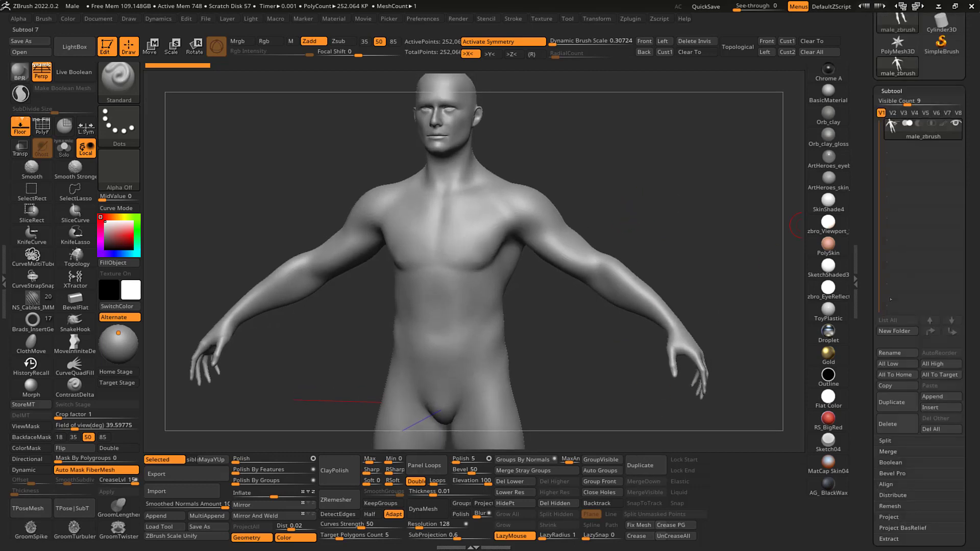
drag(705, 235, 684, 247)
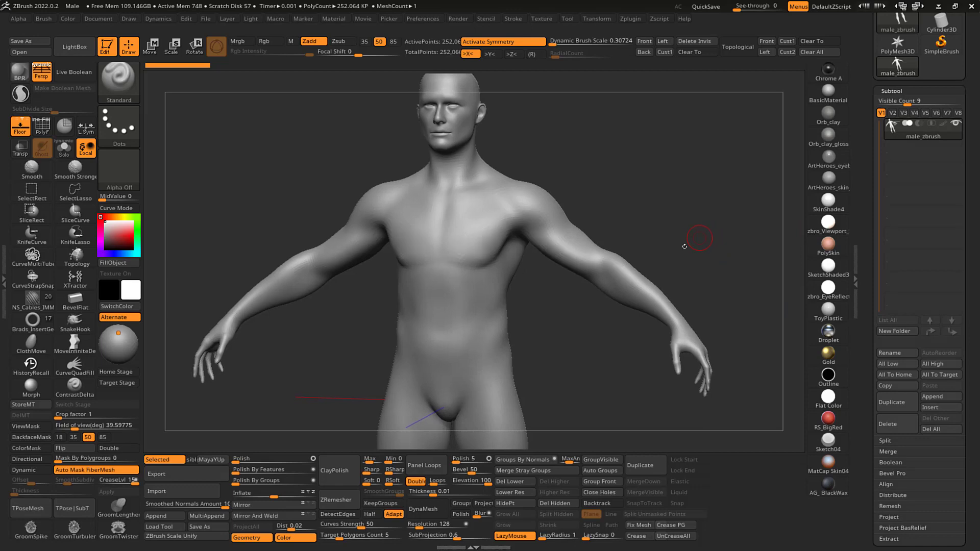
click(647, 464)
drag(649, 189, 649, 180)
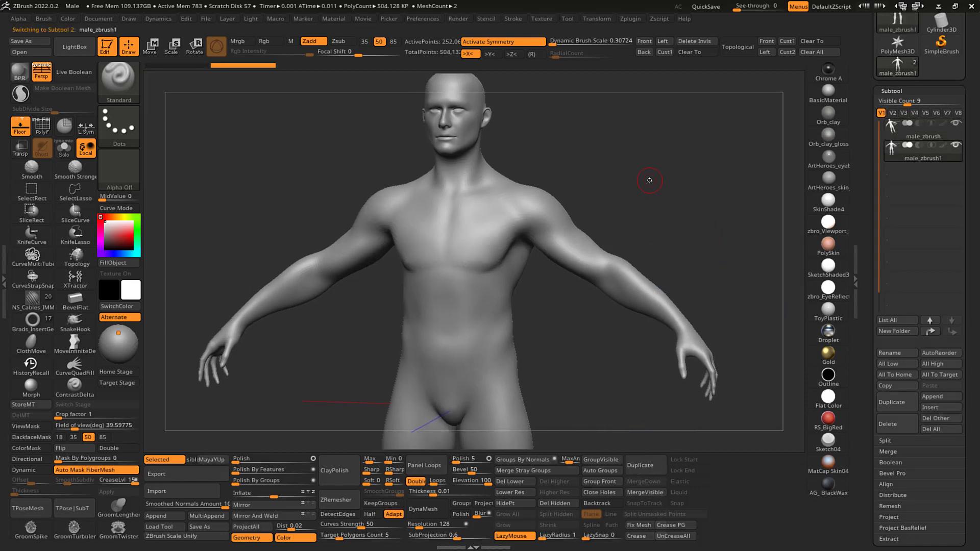
- Delete the lower subdivision levels of the duplicated male body and turn off symmetry
click(515, 481)
mouse_move(632, 224)
alt+mouse_down()
mouse_move(655, 176)
mouse_move(647, 164)
mouse_move(594, 175)
mouse_move(604, 184)
mouse_move(599, 174)
alt+mouse_up()
key(ctrl)
click(503, 42)
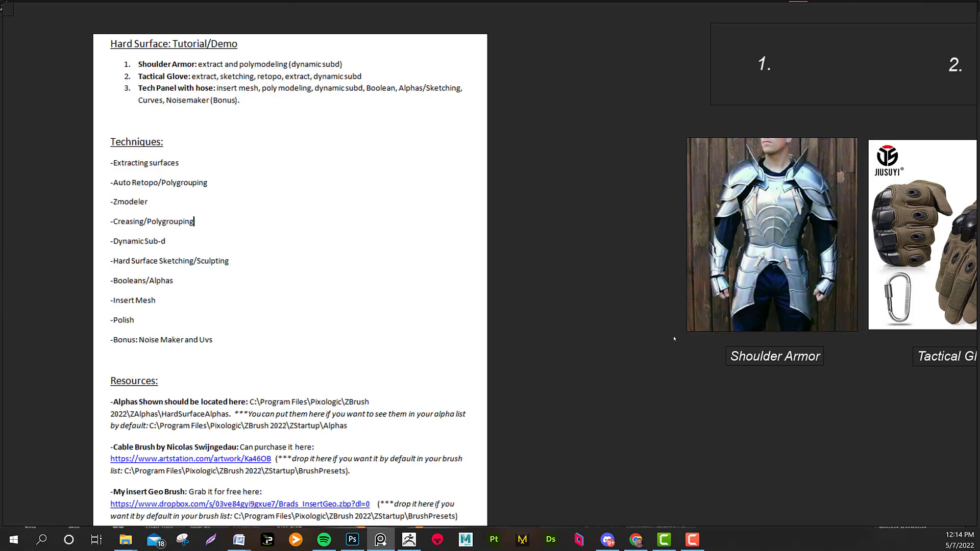
- Return to ZBrush and paint a mask over the outer front of the figure's left shoulder on the duplicated body
drag(673, 339, 290, 332)
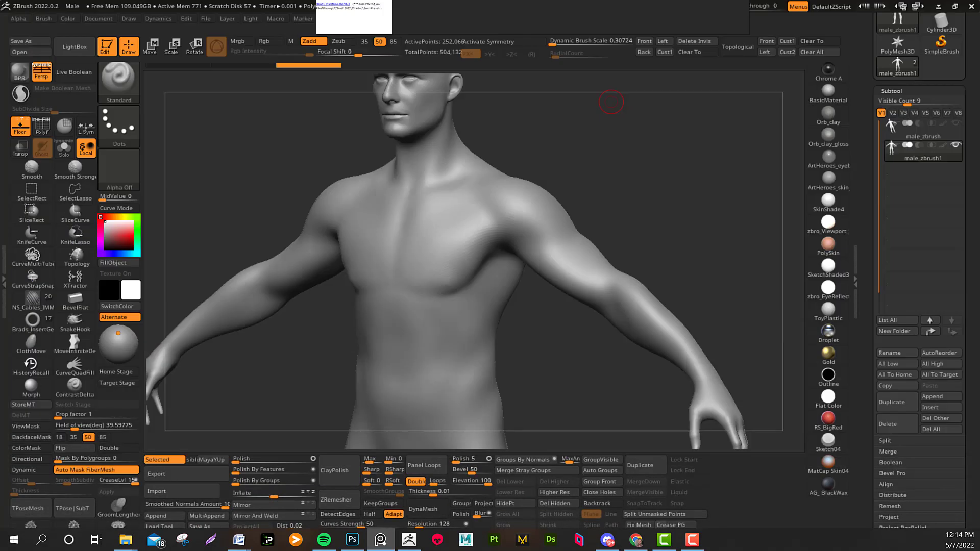
click(612, 102)
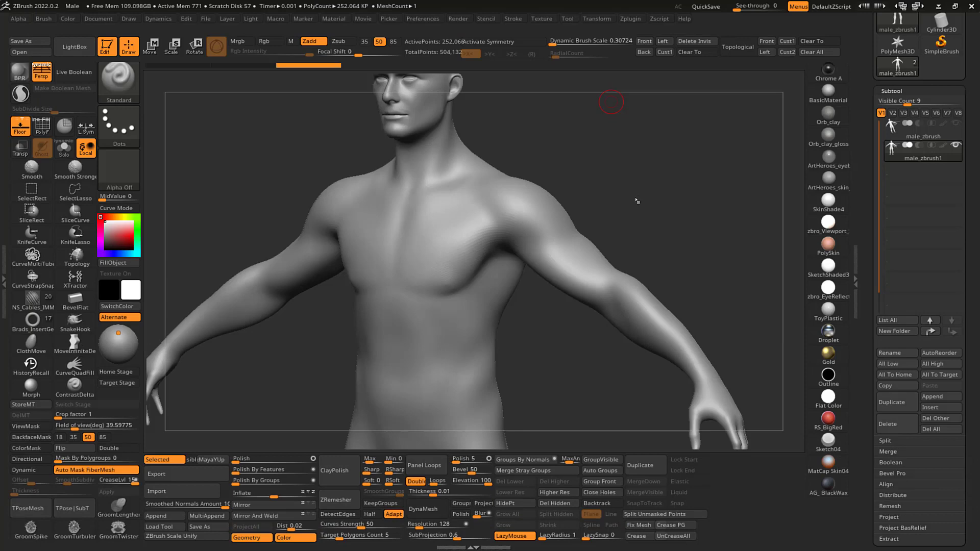
mouse_move(663, 191)
mouse_down()
mouse_move(634, 208)
mouse_move(659, 197)
mouse_up()
mouse_move(498, 193)
ctrl+mouse_down()
mouse_move(491, 203)
mouse_move(495, 180)
mouse_move(480, 185)
mouse_move(509, 222)
ctrl+mouse_up()
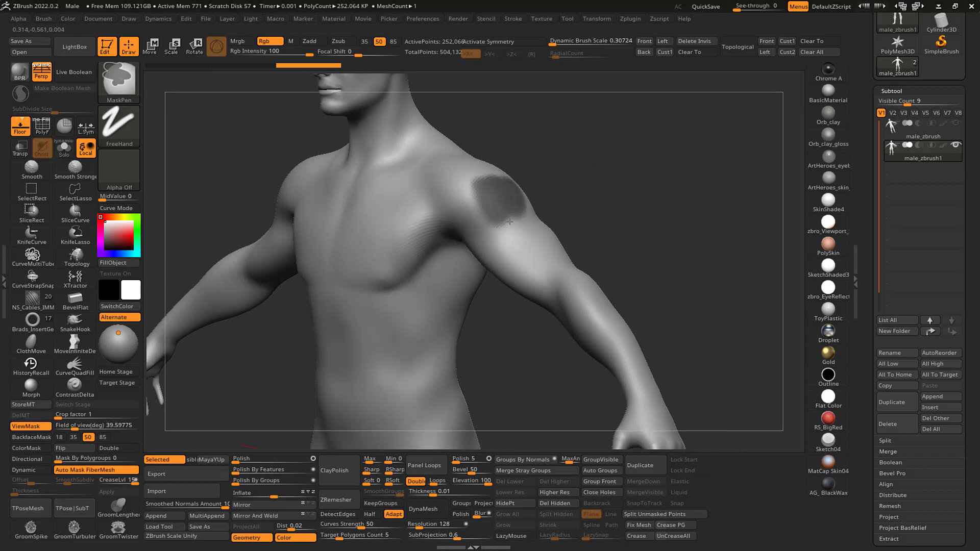
ctrl+drag(489, 191, 523, 213)
drag(549, 174, 582, 173)
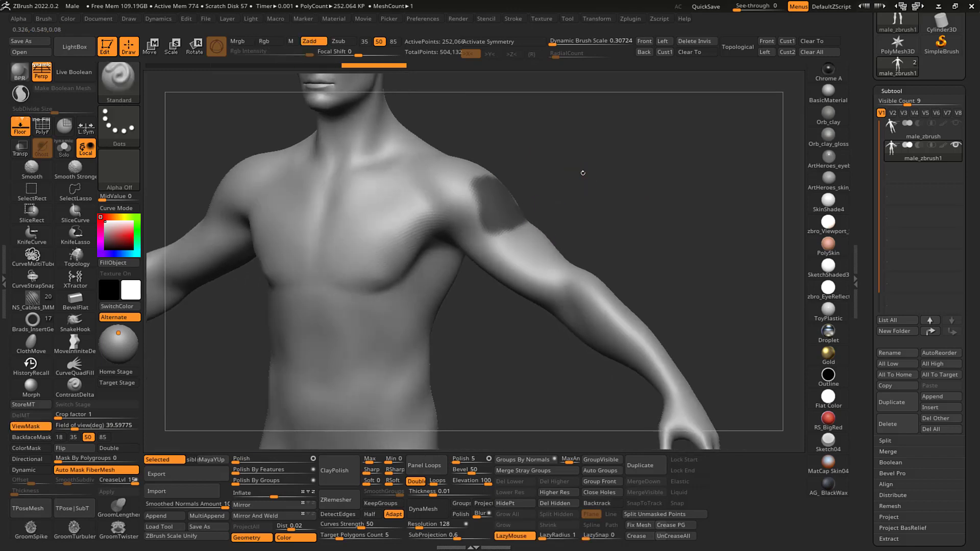
ctrl+drag(499, 219, 468, 191)
drag(587, 174, 568, 182)
- Adjust the brush size and extend the shoulder mask down the upper arm and around toward its back
key(s)
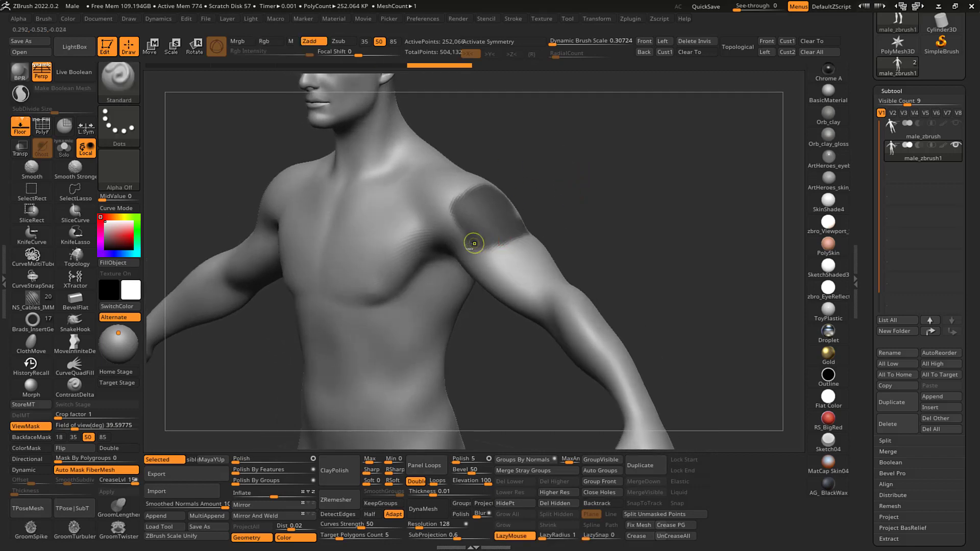
ctrl+drag(472, 240, 506, 250)
drag(527, 214, 577, 201)
ctrl+drag(505, 248, 492, 257)
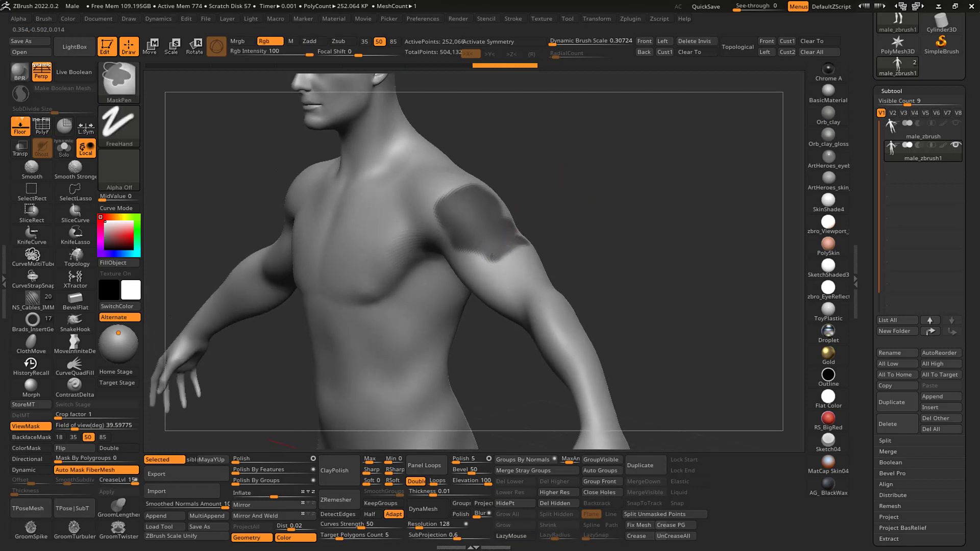
mouse_move(530, 223)
mouse_down()
mouse_move(610, 191)
mouse_move(591, 212)
mouse_up()
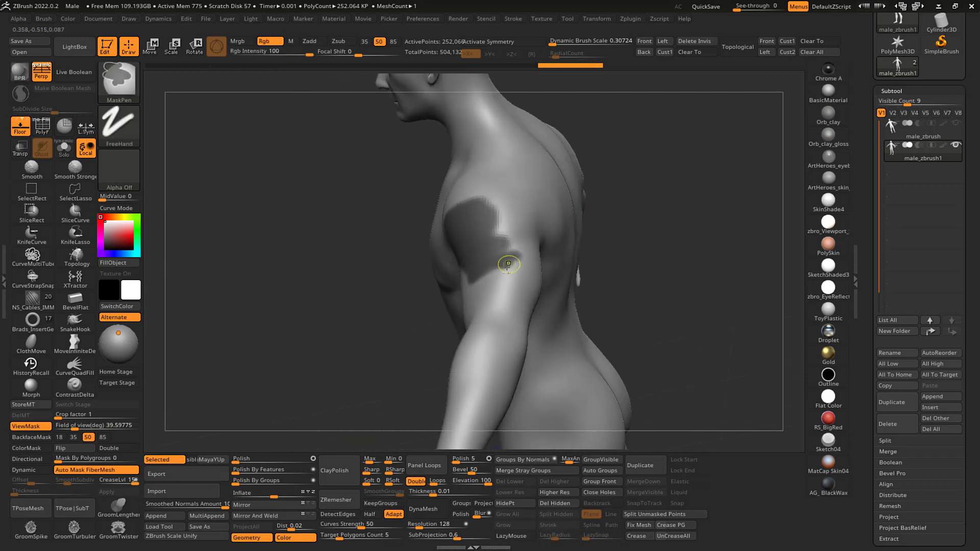
mouse_move(515, 257)
ctrl+mouse_down()
mouse_move(494, 208)
mouse_move(521, 239)
ctrl+mouse_up()
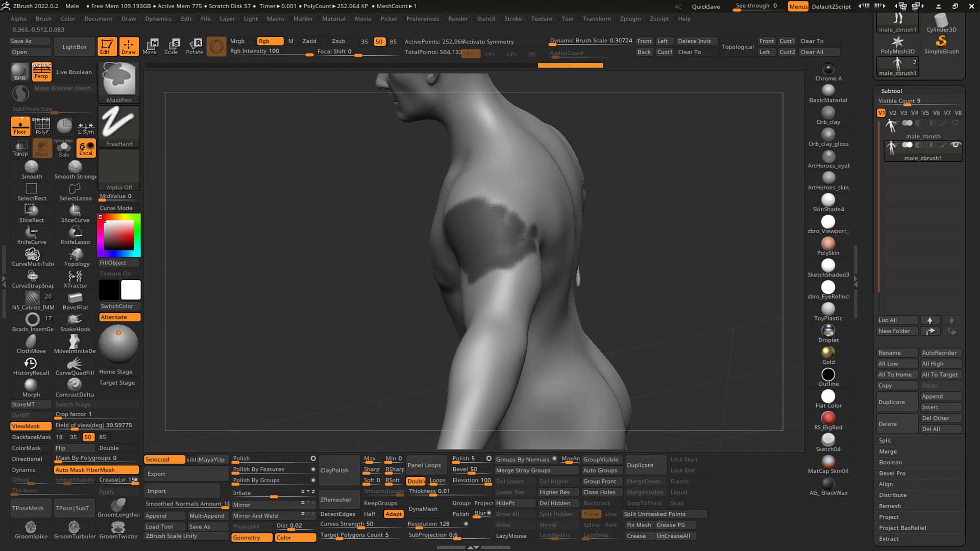
- Fill in the mask's upper rear corner across the back of the shoulder
drag(673, 153, 623, 175)
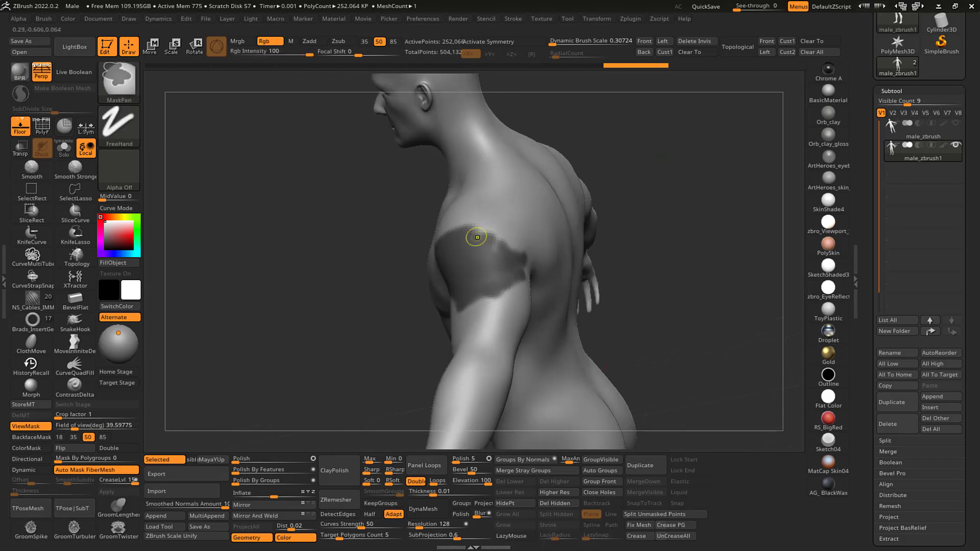
ctrl+drag(475, 237, 518, 241)
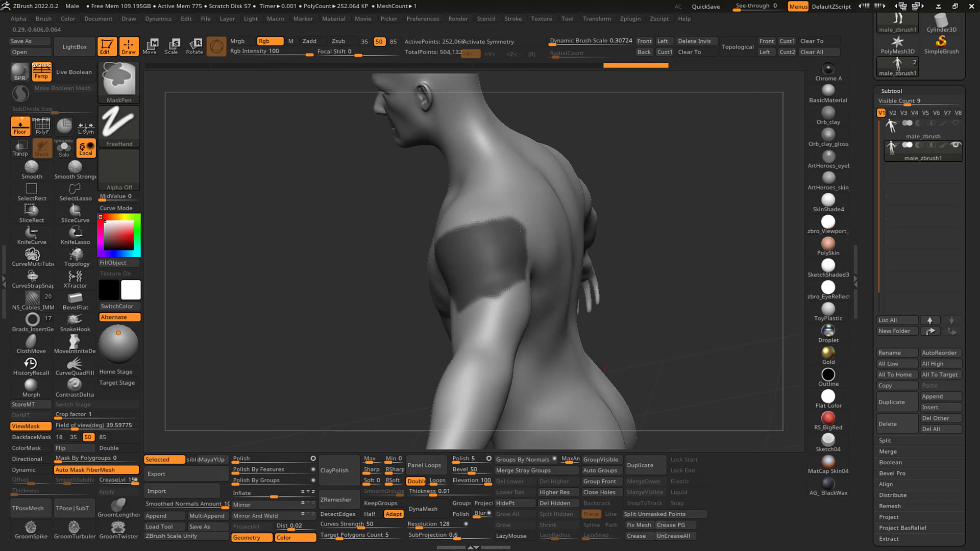
mouse_move(612, 180)
mouse_down()
mouse_move(665, 175)
mouse_move(650, 186)
mouse_up()
key(ctrl)
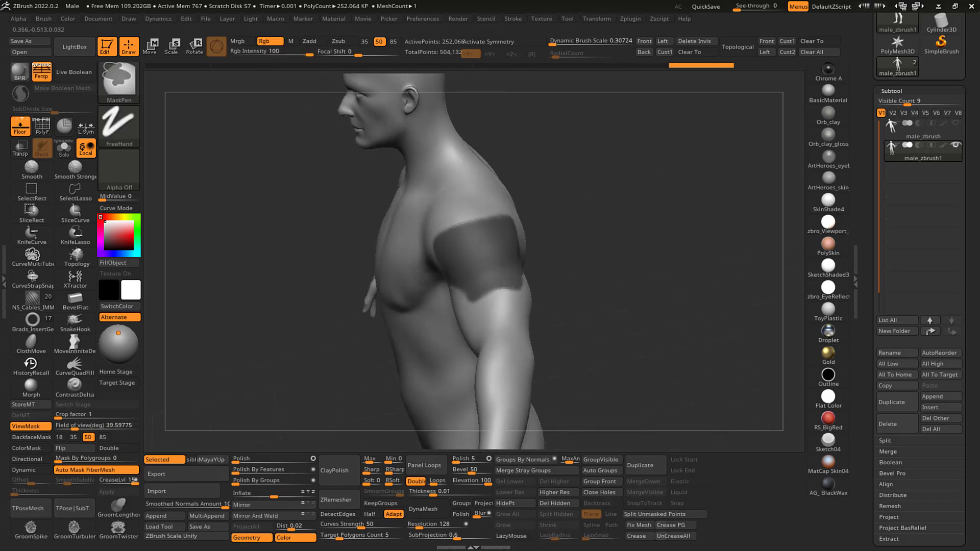
mouse_move(597, 225)
mouse_down()
mouse_move(623, 208)
mouse_move(590, 208)
mouse_up()
key(ctrl)
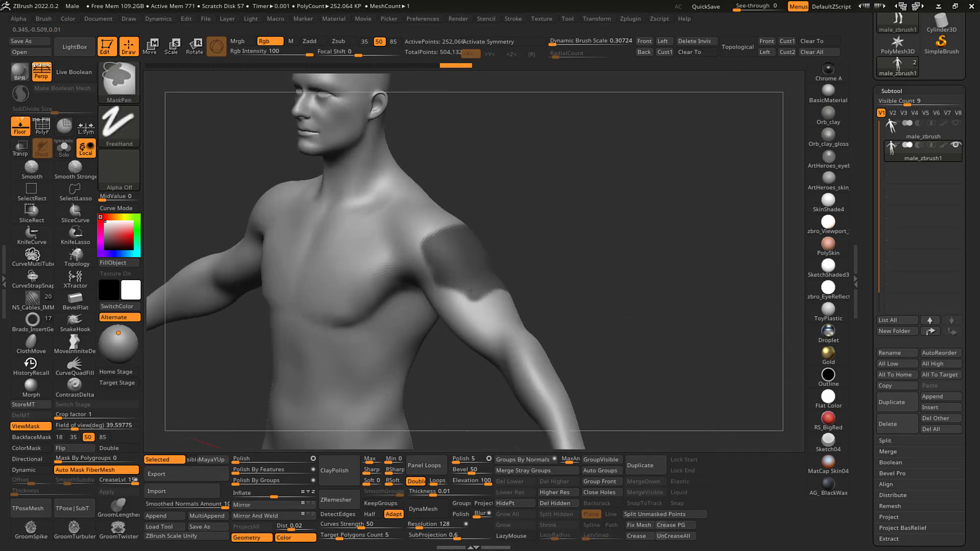
- Clean up the shoulder mask's front and upper borders, checking its outline from the side and back
mouse_move(471, 291)
ctrl+mouse_down()
mouse_move(459, 252)
mouse_move(432, 253)
ctrl+mouse_up()
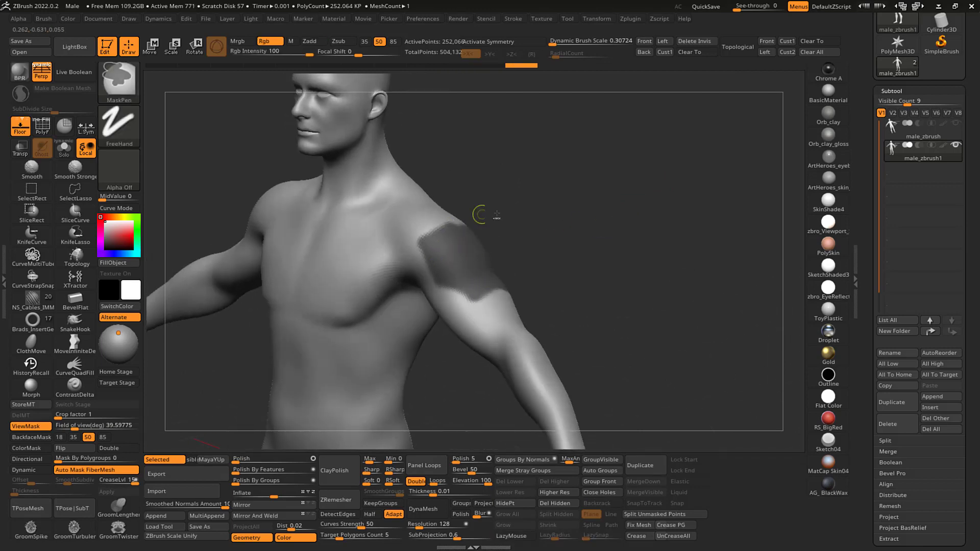
drag(481, 214, 564, 202)
key(ctrl)
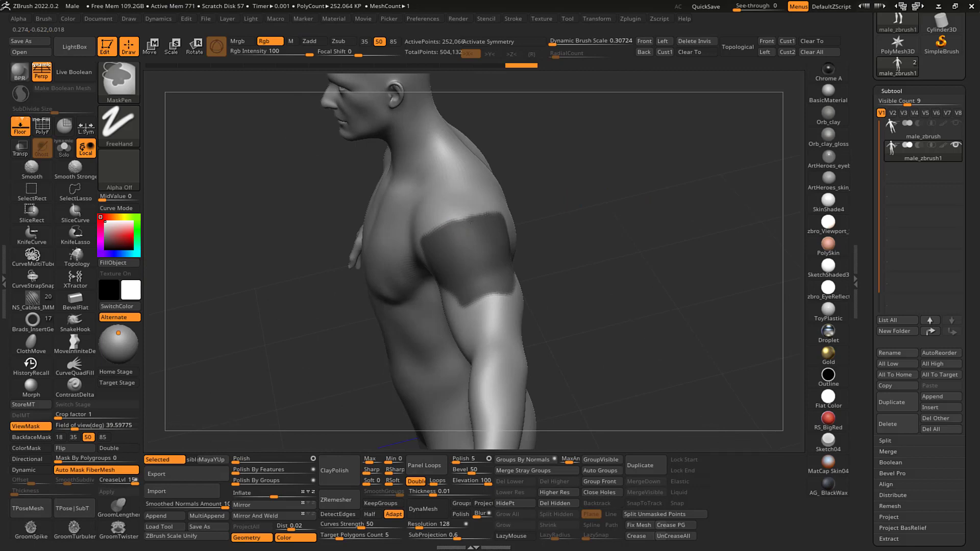
ctrl+drag(459, 224, 477, 216)
drag(625, 162, 597, 164)
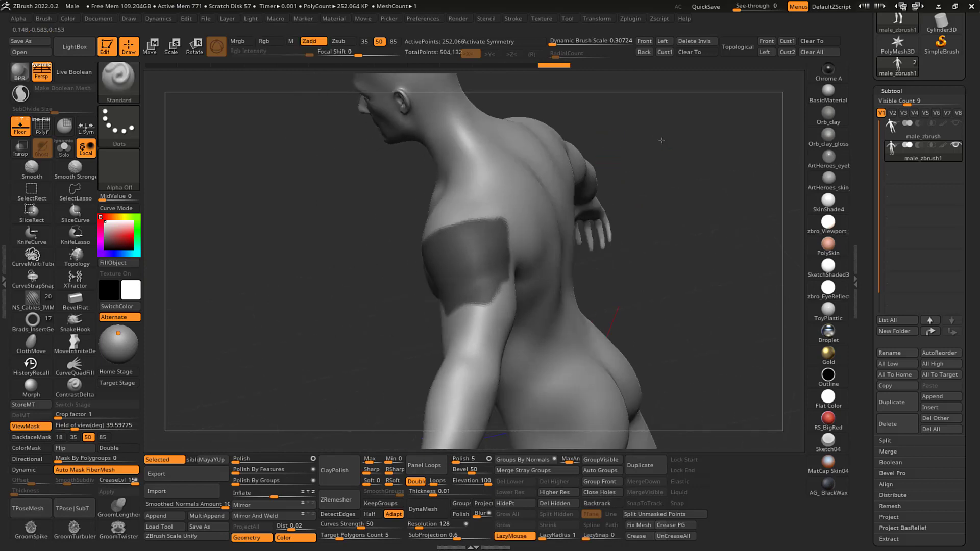
drag(658, 139, 604, 144)
key(ctrl)
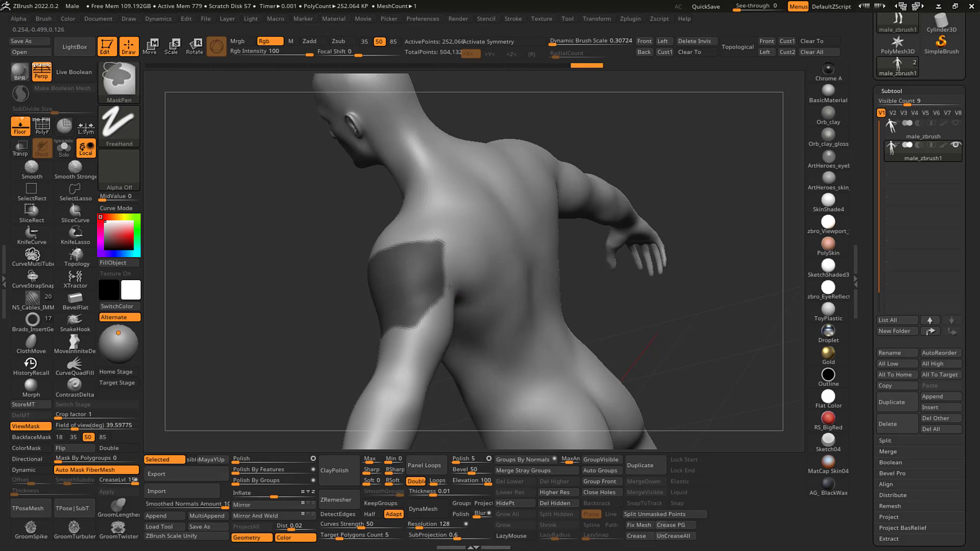
- Hide the unmasked body and delete the hidden geometry, keeping only the shoulder patch
mouse_move(617, 120)
mouse_down()
mouse_move(657, 103)
mouse_move(648, 153)
mouse_move(645, 132)
mouse_move(617, 173)
mouse_move(627, 170)
mouse_up()
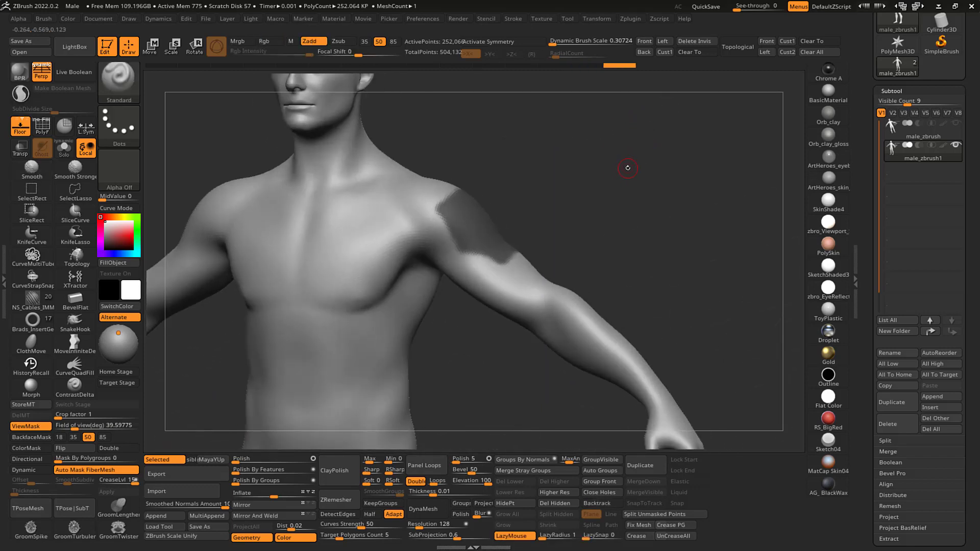
click(505, 503)
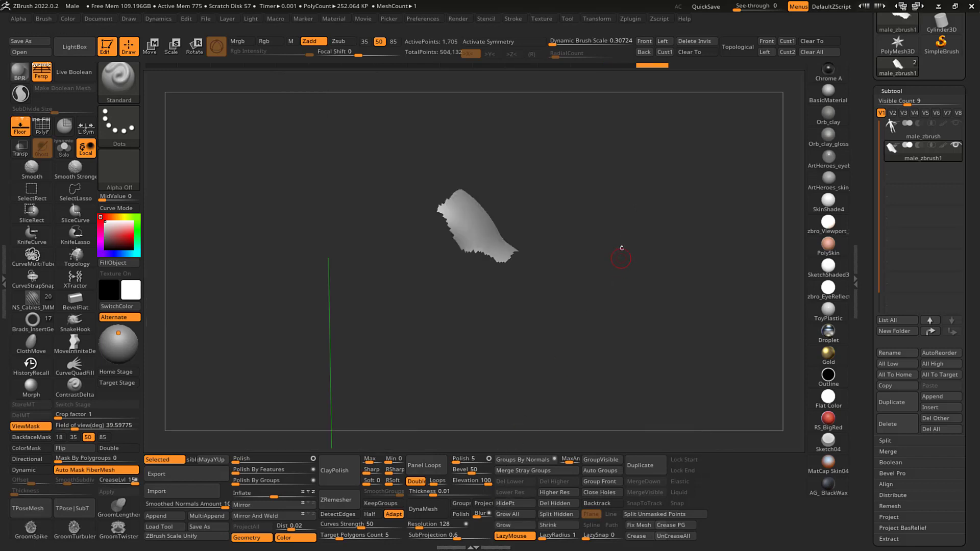
mouse_move(621, 248)
mouse_down()
mouse_move(597, 260)
mouse_move(627, 264)
mouse_move(629, 256)
mouse_up()
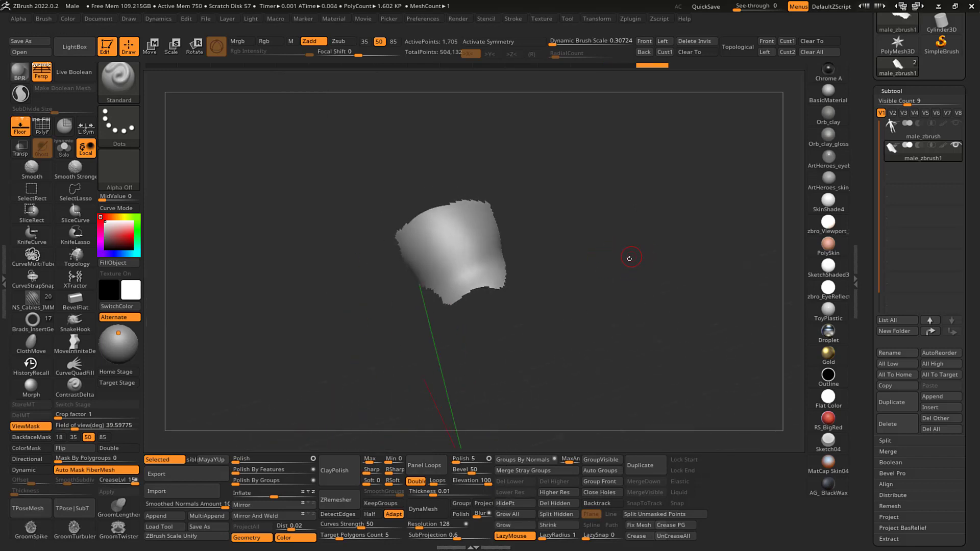
click(541, 504)
drag(627, 237, 653, 215)
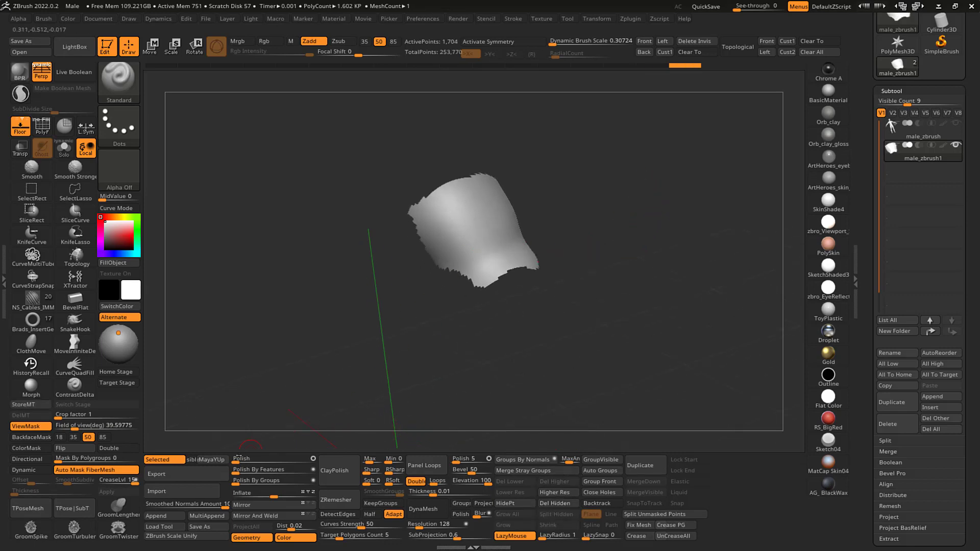
- Smooth the shoulder patch's jagged borders with the Polish By Features deformation
alt+drag(546, 146, 413, 208)
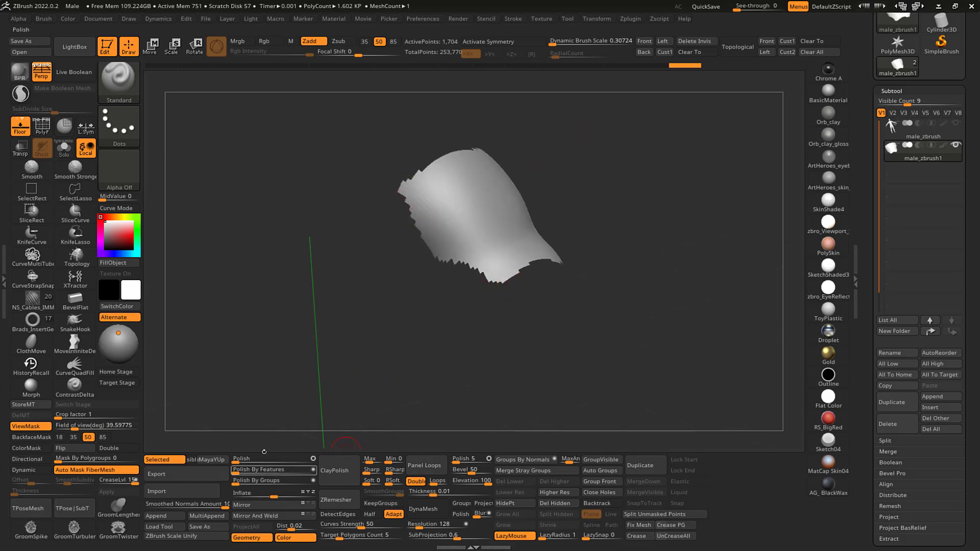
scroll(965, 304, down, 10)
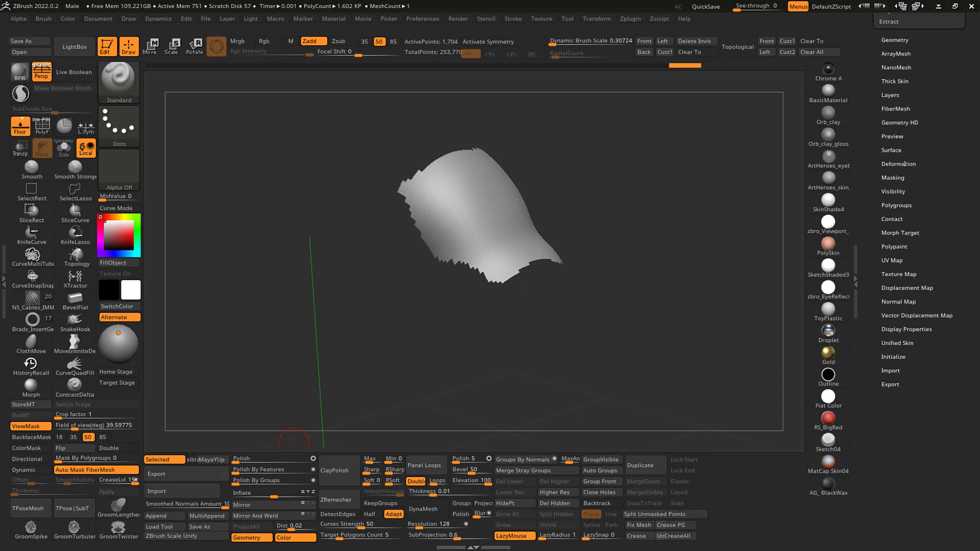
click(905, 163)
scroll(919, 153, down, 2)
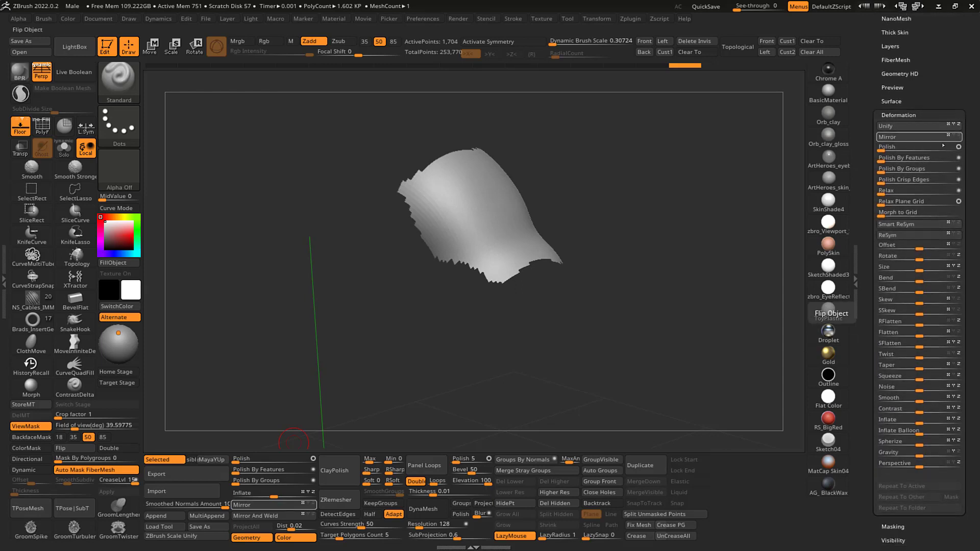
click(881, 159)
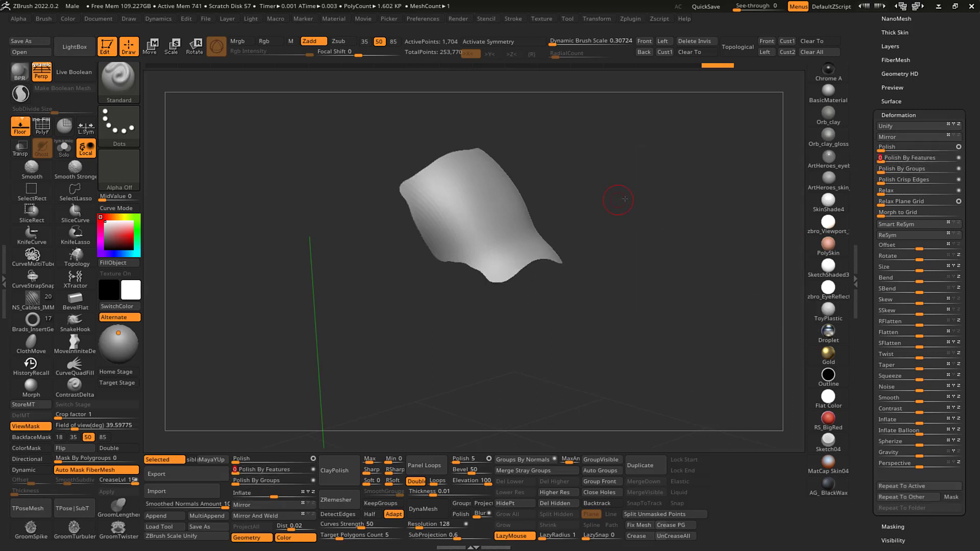
- Reshape the shoulder plate's front edge and lower front corner with the Move brush
drag(624, 199, 642, 205)
key(shift)
click(498, 273)
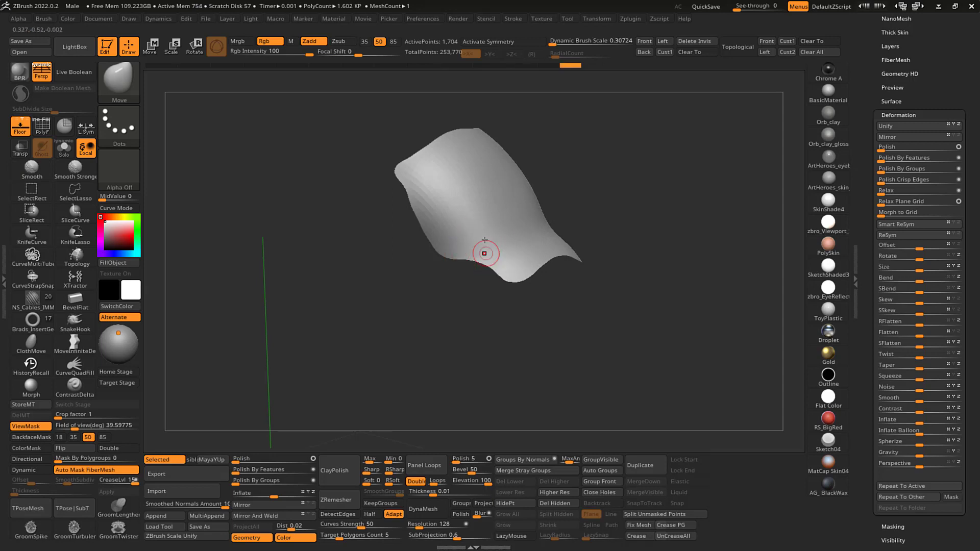
drag(407, 186, 415, 185)
mouse_move(624, 125)
alt+mouse_down()
mouse_move(605, 162)
mouse_move(584, 167)
mouse_move(557, 155)
mouse_move(588, 164)
mouse_move(516, 186)
alt+mouse_up()
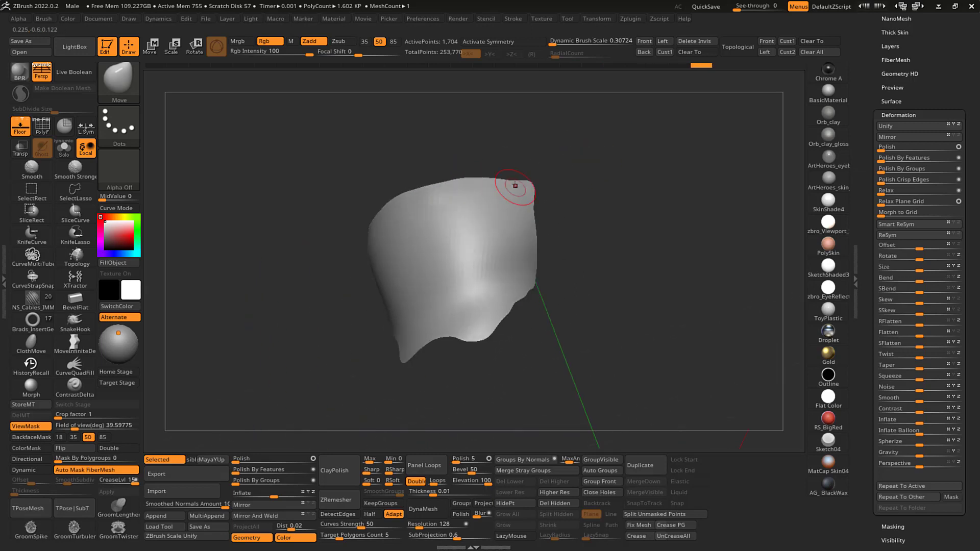
- Adjust the Move brush size and pull out the shoulder plate's upper and lower rear corners
drag(599, 198, 558, 176)
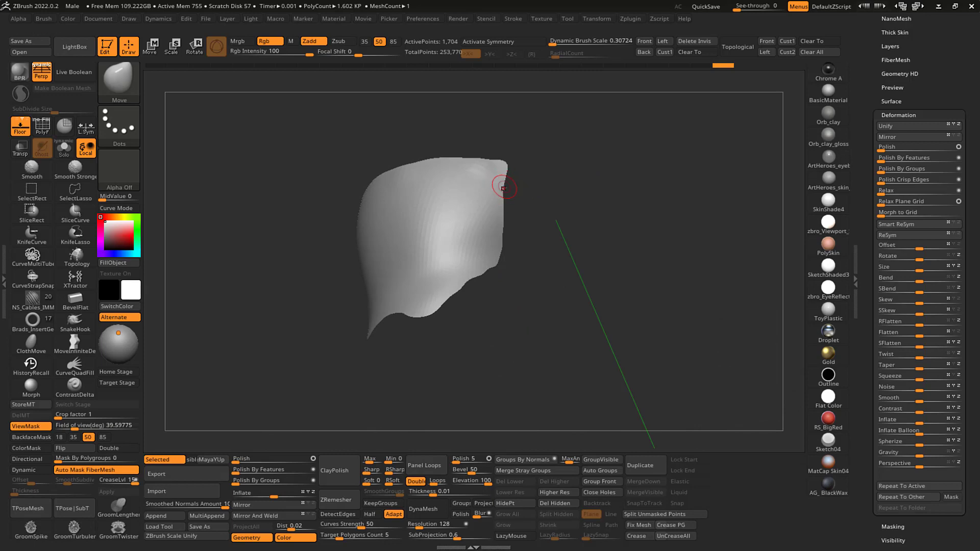
key(s)
drag(499, 190, 501, 179)
key(s)
alt+drag(569, 226, 569, 199)
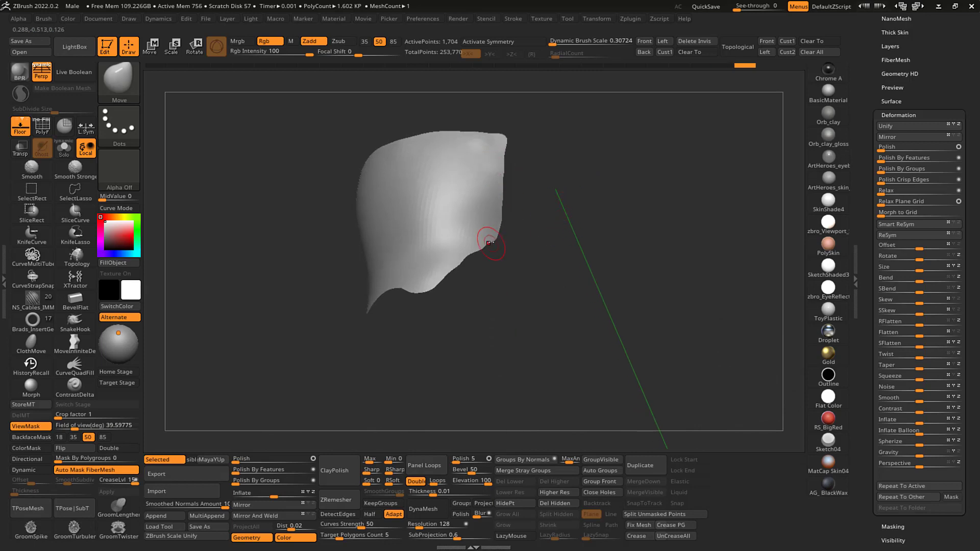
key(s)
mouse_move(487, 241)
mouse_down()
mouse_move(502, 263)
mouse_move(479, 274)
mouse_move(555, 245)
mouse_move(481, 280)
mouse_move(466, 258)
mouse_up()
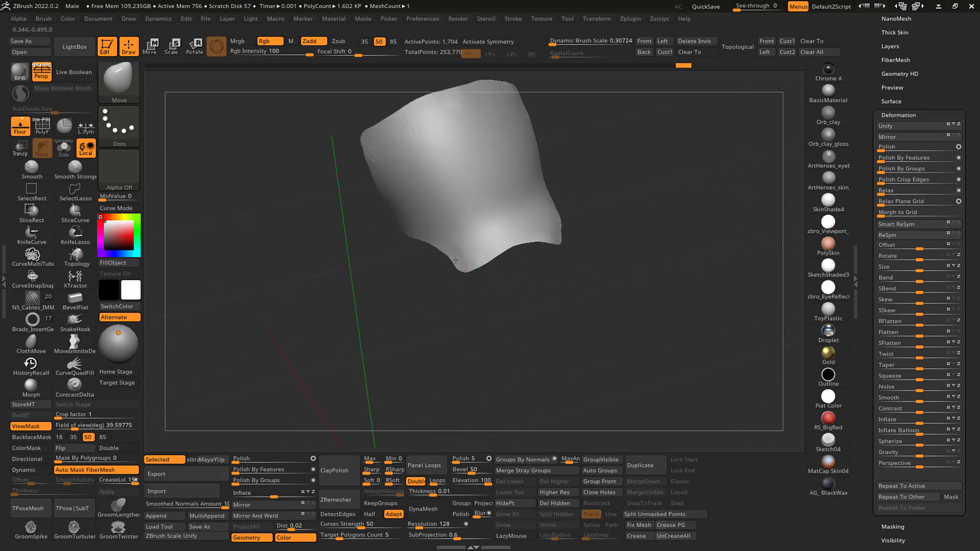
- Refine the plate's front corners, upper rear corner and top border with the Move brush
drag(533, 276, 516, 263)
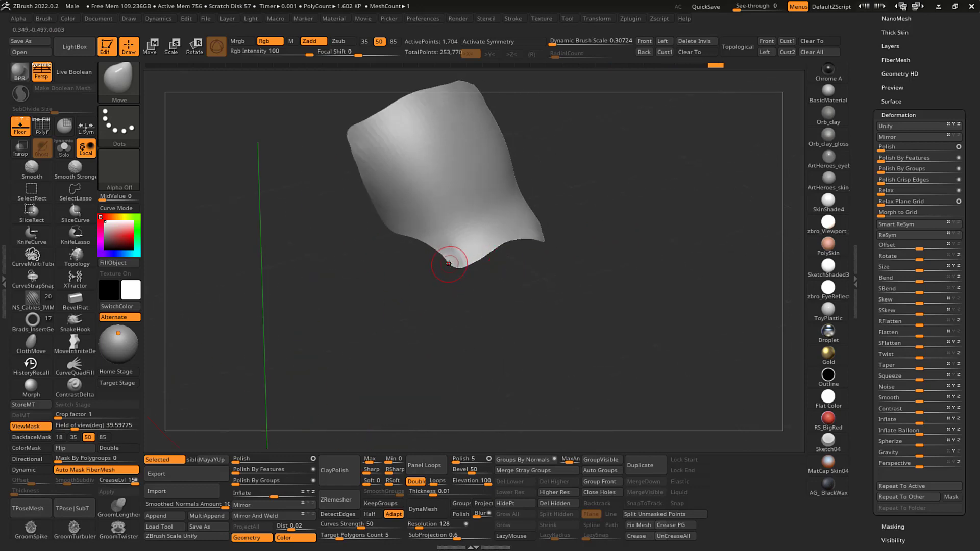
mouse_move(451, 262)
mouse_down()
mouse_move(543, 295)
mouse_move(595, 179)
mouse_move(579, 171)
mouse_up()
drag(365, 173, 361, 162)
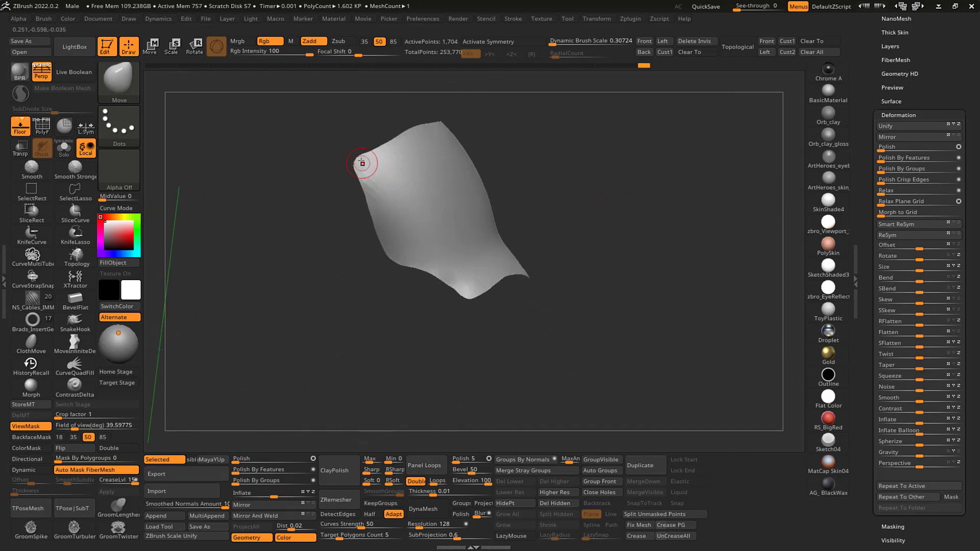
drag(612, 158, 592, 150)
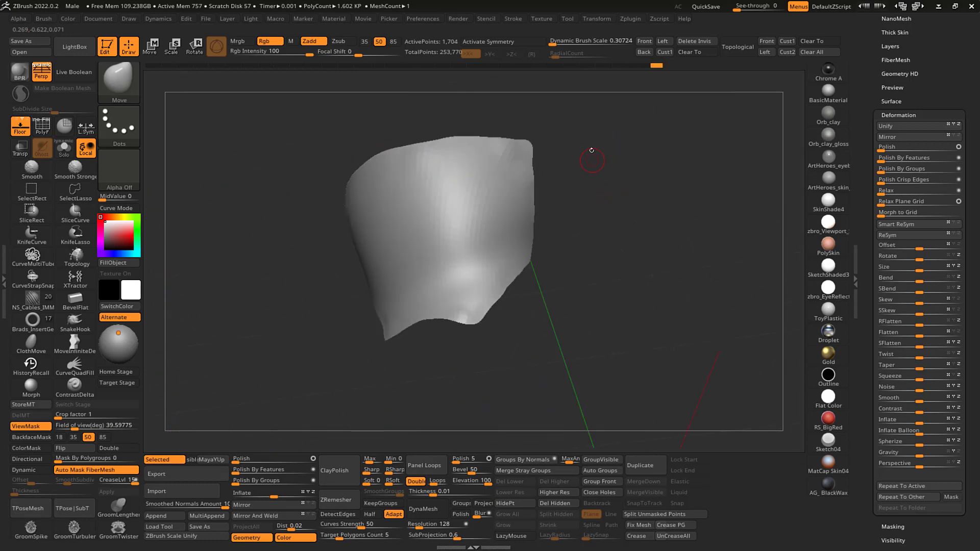
drag(527, 146, 520, 150)
mouse_move(590, 177)
mouse_down()
mouse_move(606, 171)
mouse_move(595, 196)
mouse_up()
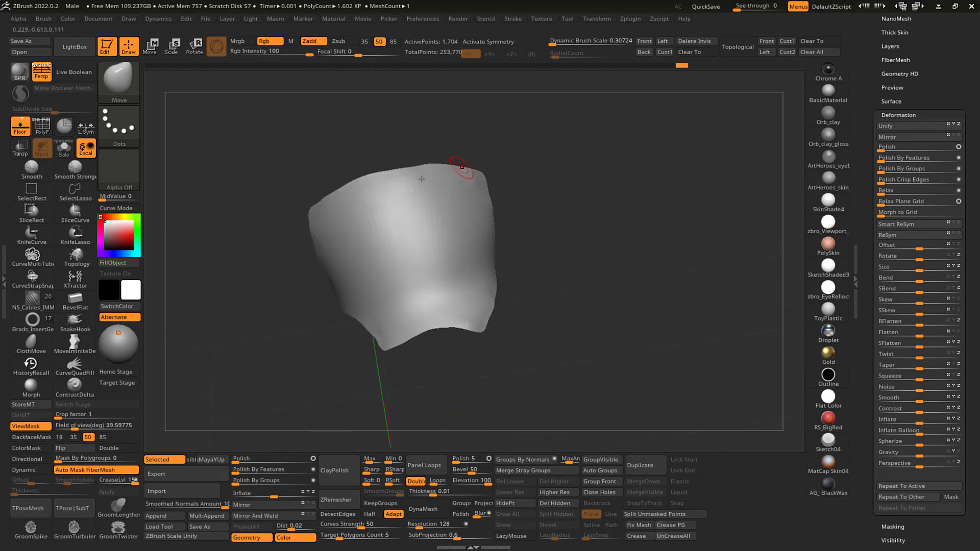
key(s)
drag(400, 177, 416, 165)
- Set Smooth as the active smoothing brush and switch the sculpting brush to hPolish
mouse_move(566, 232)
mouse_down()
mouse_move(583, 211)
mouse_move(580, 195)
mouse_move(615, 160)
mouse_move(612, 183)
mouse_move(593, 177)
mouse_move(602, 190)
mouse_move(602, 179)
mouse_up()
key(shift+f)
key(shift+f)
key(2)
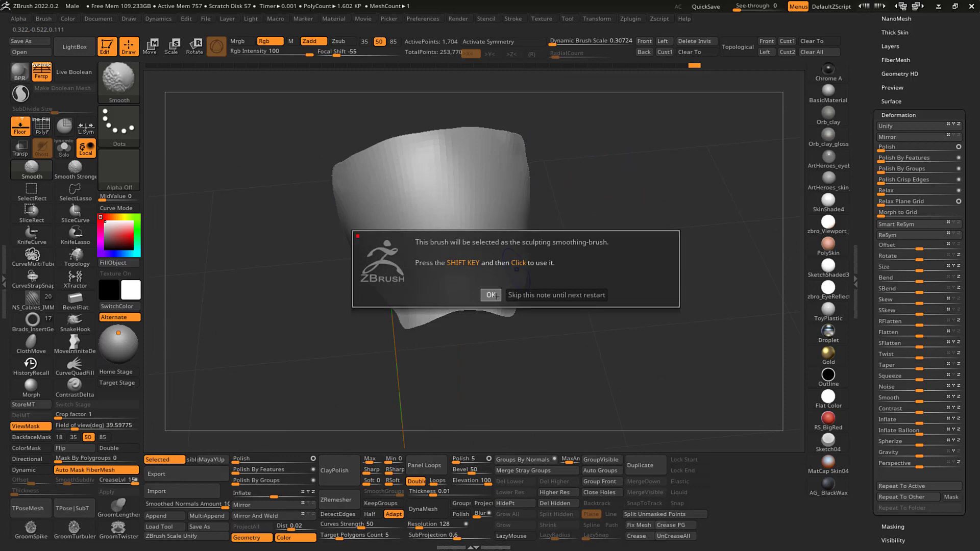
click(492, 294)
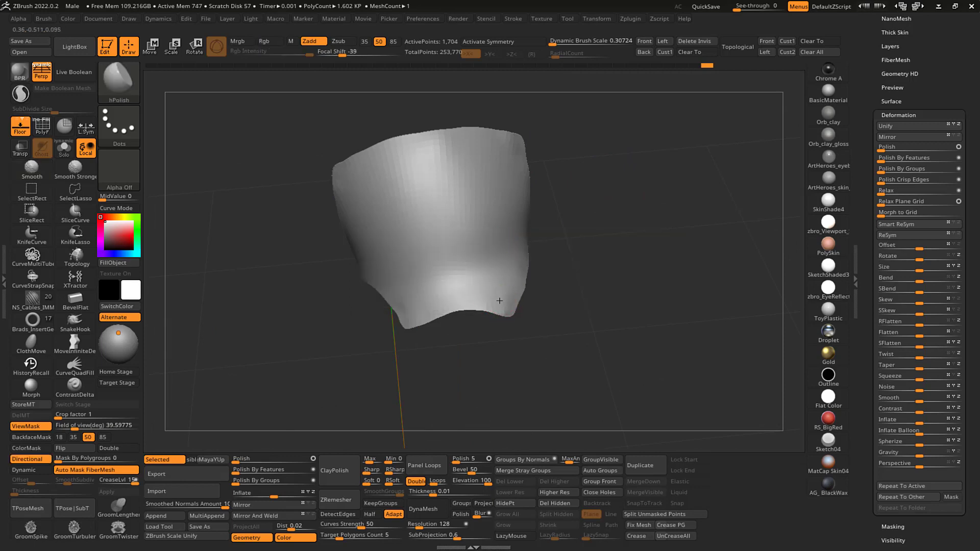
- Flatten and smooth the flared lower area of the shoulder plate with the hPolish and Smooth brushes
drag(599, 184, 398, 319)
drag(378, 347, 503, 347)
drag(531, 148, 483, 139)
drag(566, 143, 587, 176)
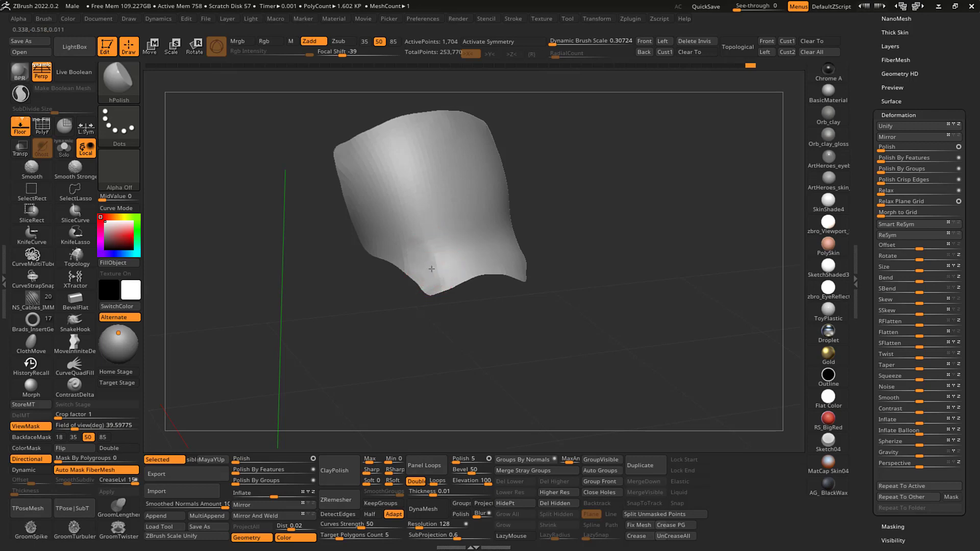
drag(580, 175, 442, 258)
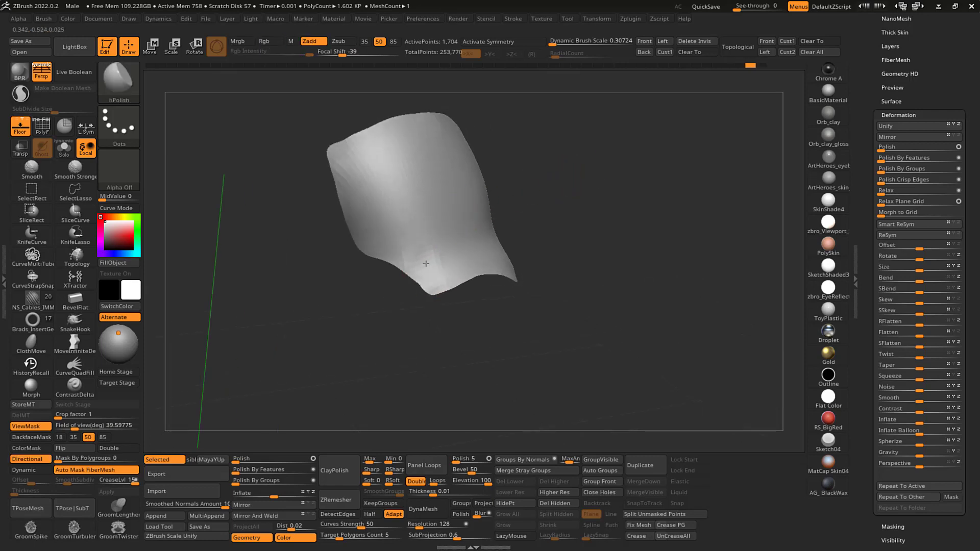
drag(589, 194, 509, 184)
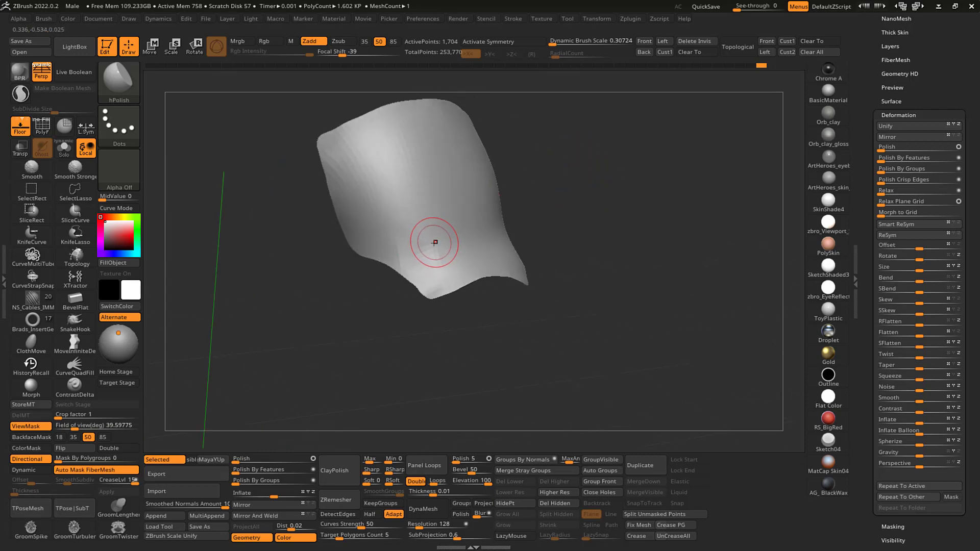
key(shift)
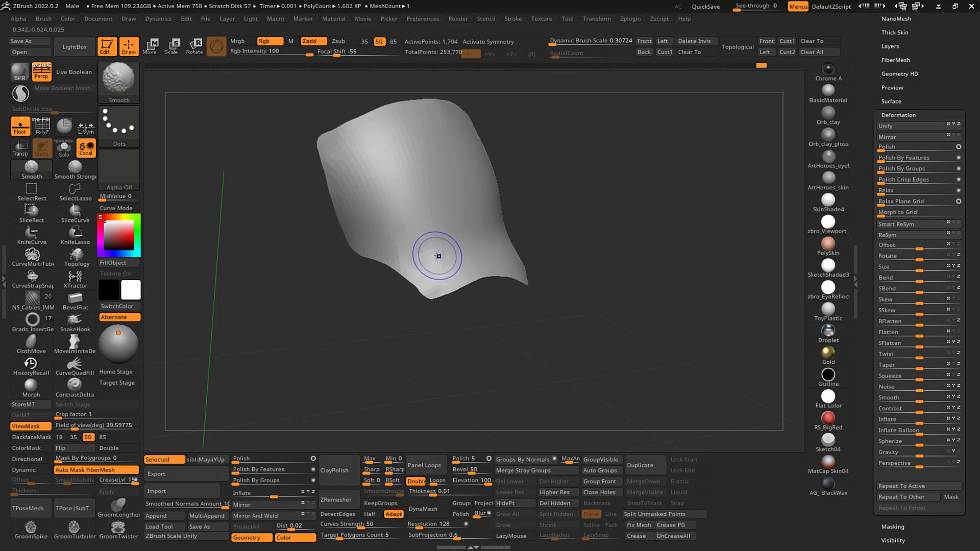
mouse_move(572, 188)
mouse_down()
mouse_move(602, 175)
mouse_move(590, 160)
mouse_move(616, 158)
mouse_up()
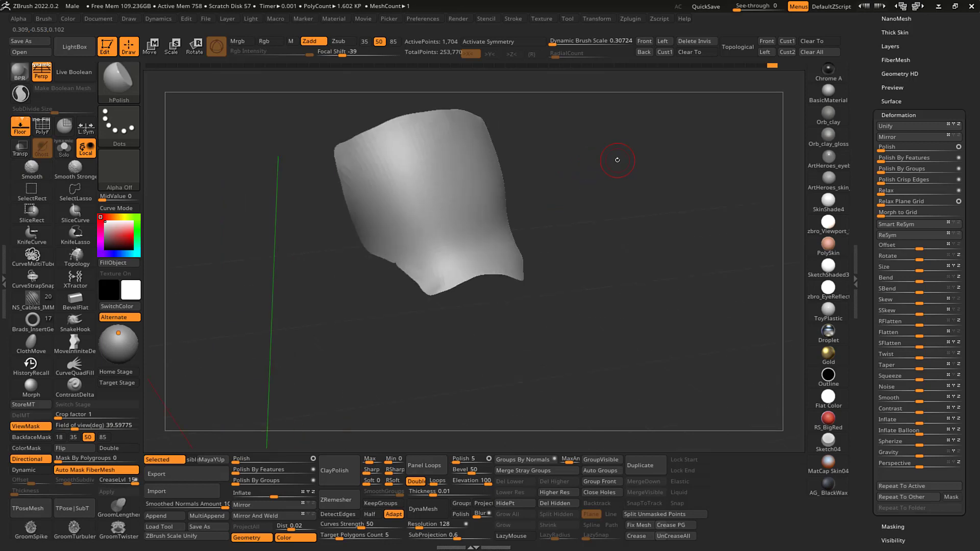
- Reshape the shoulder plate's lower corners and slanted lower side edge with the Move brush
mouse_move(535, 199)
mouse_down()
mouse_move(577, 184)
mouse_move(582, 160)
mouse_move(607, 163)
mouse_move(595, 175)
mouse_move(622, 175)
mouse_move(519, 197)
mouse_up()
key(b)
key(m)
key(v)
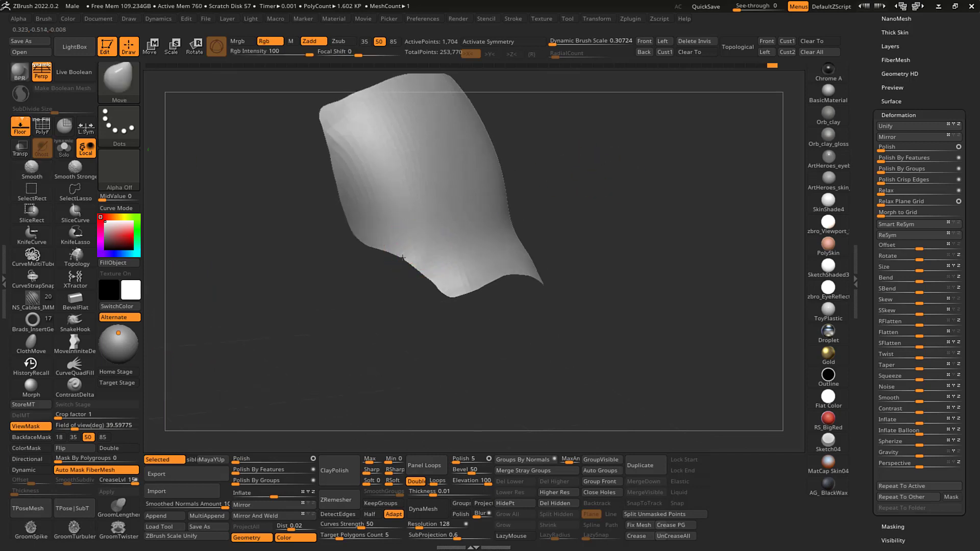
mouse_move(562, 204)
mouse_down()
mouse_move(623, 157)
mouse_move(595, 167)
mouse_move(615, 164)
mouse_move(614, 183)
mouse_move(605, 162)
mouse_move(586, 179)
mouse_up()
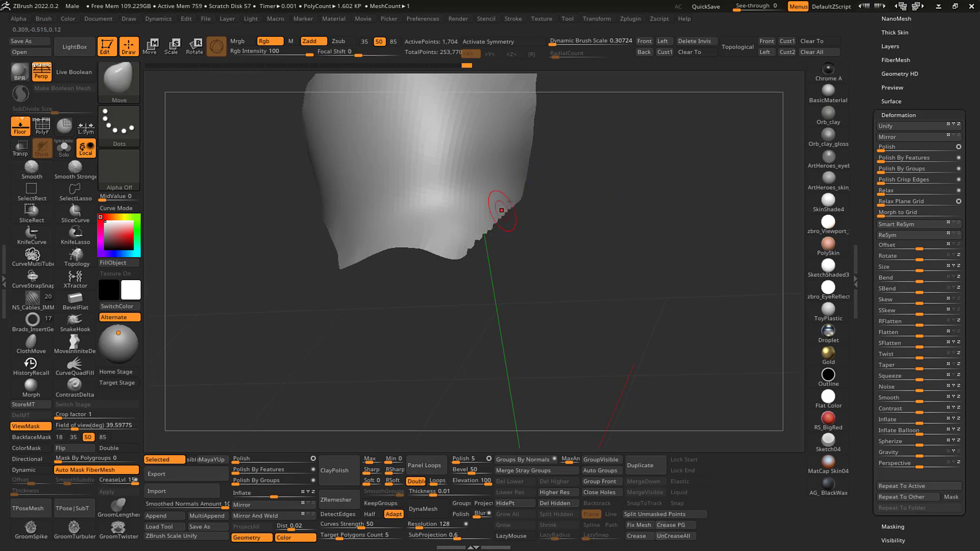
drag(588, 179, 591, 166)
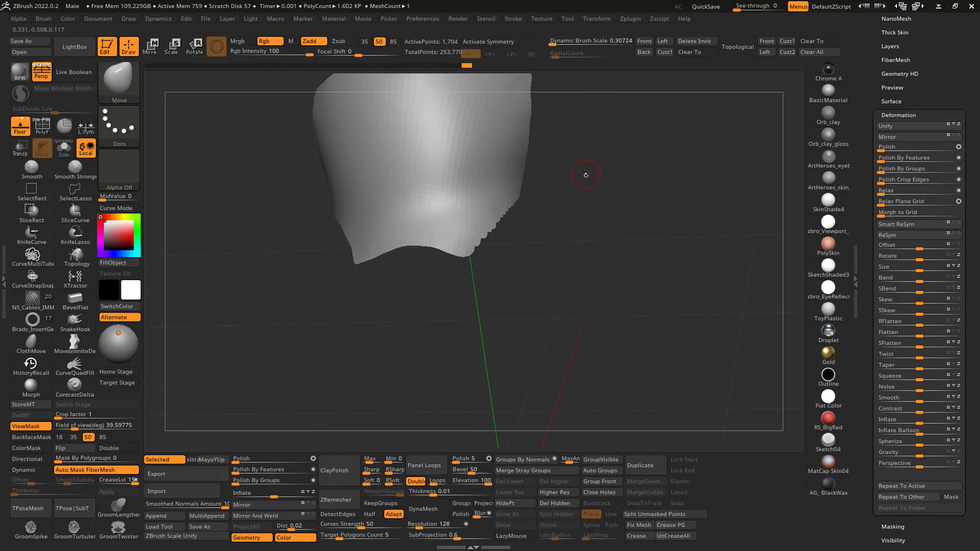
drag(551, 212, 556, 212)
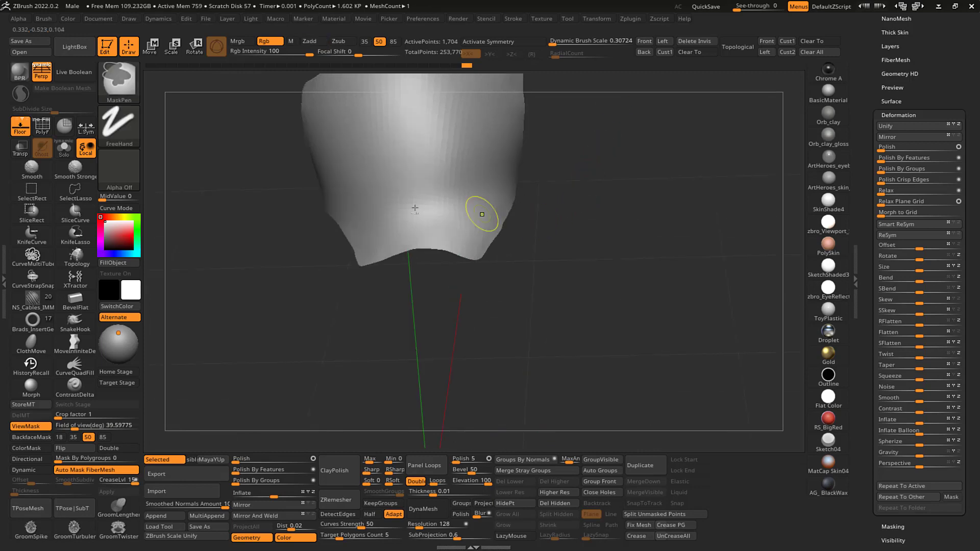
- Switch the MaskPen stroke to Lasso and lasso the plate's slanted lower side edge
ctrl+click(121, 126)
ctrl+click(265, 160)
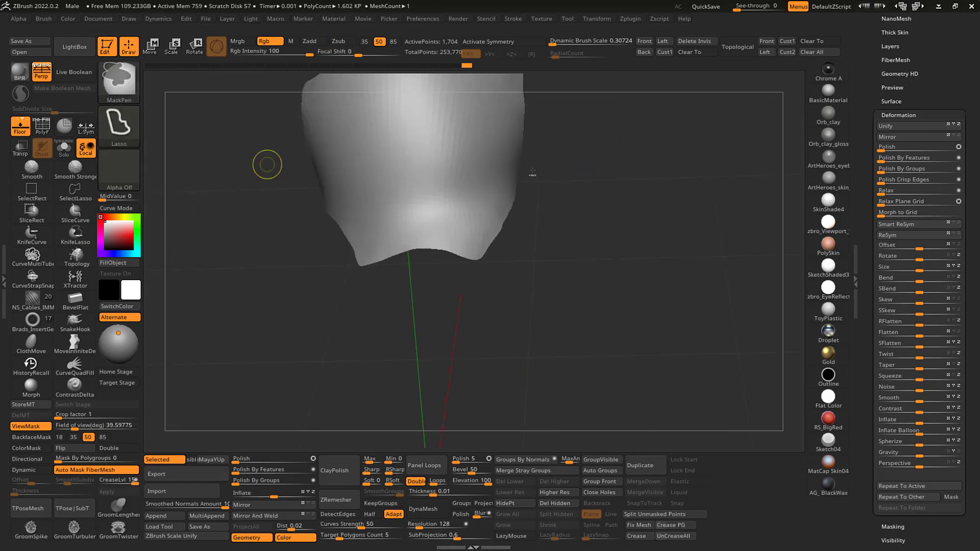
mouse_move(517, 204)
mouse_down()
mouse_move(540, 203)
mouse_move(483, 226)
mouse_move(559, 179)
mouse_move(460, 274)
mouse_up()
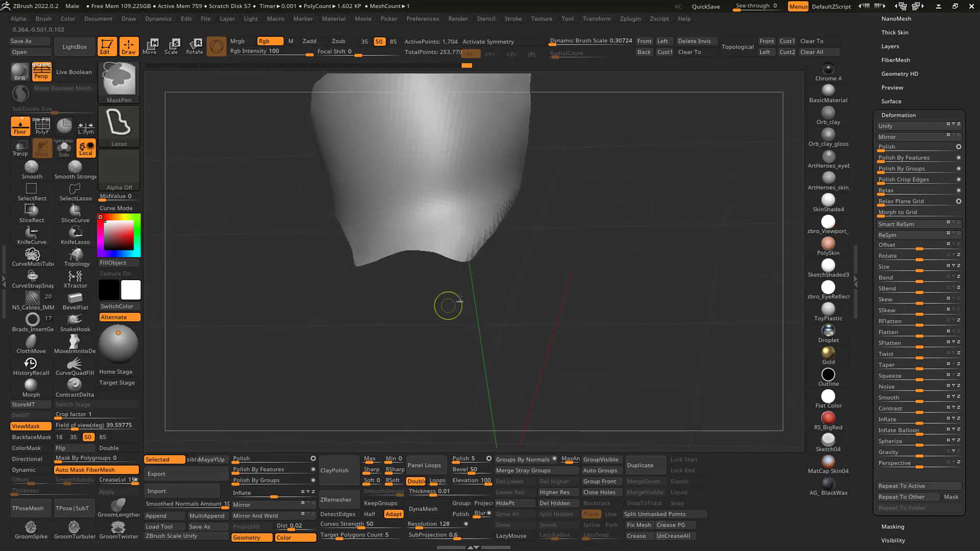
drag(571, 206, 582, 179)
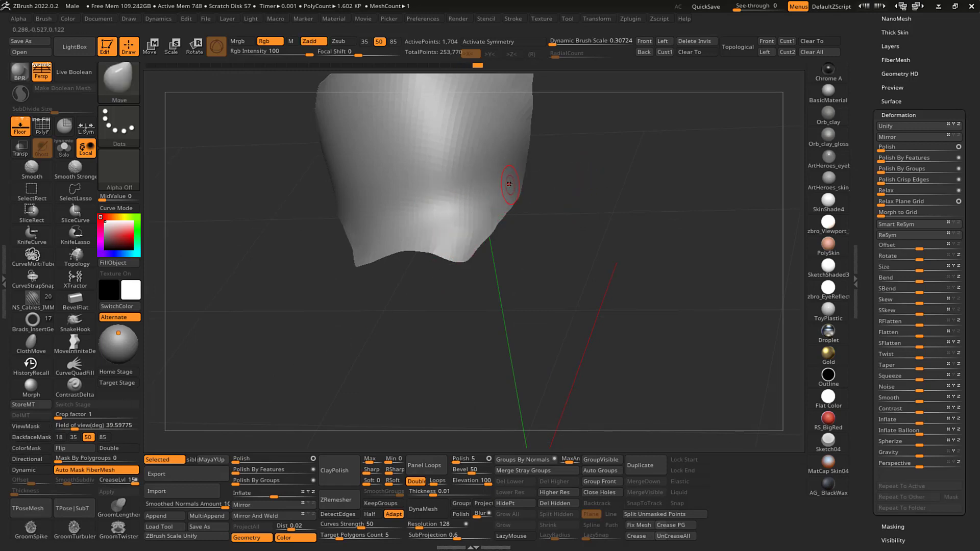
- Smooth the plate's lower side edge and refine its side contour with the Smooth and Move brushes
key(shift)
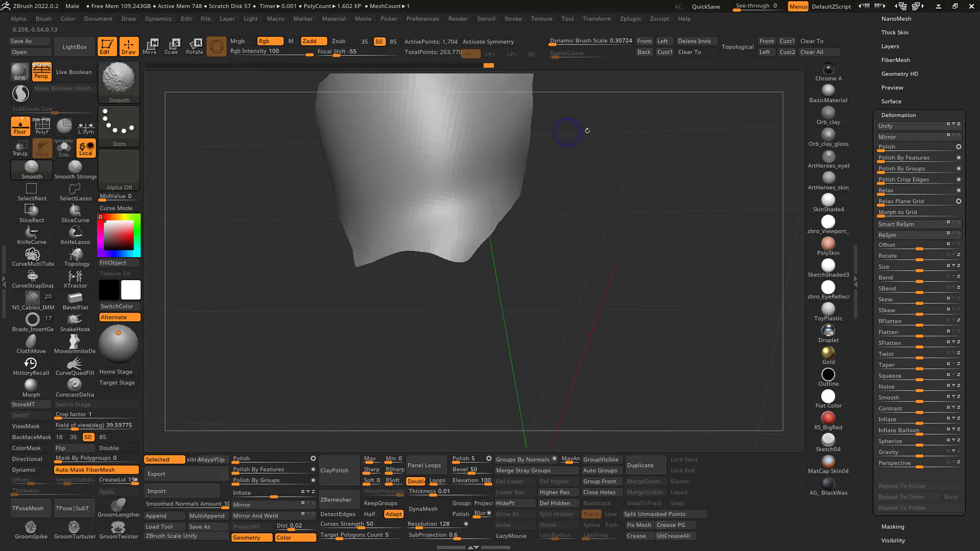
mouse_move(587, 130)
mouse_down()
mouse_move(612, 149)
mouse_move(591, 159)
mouse_up()
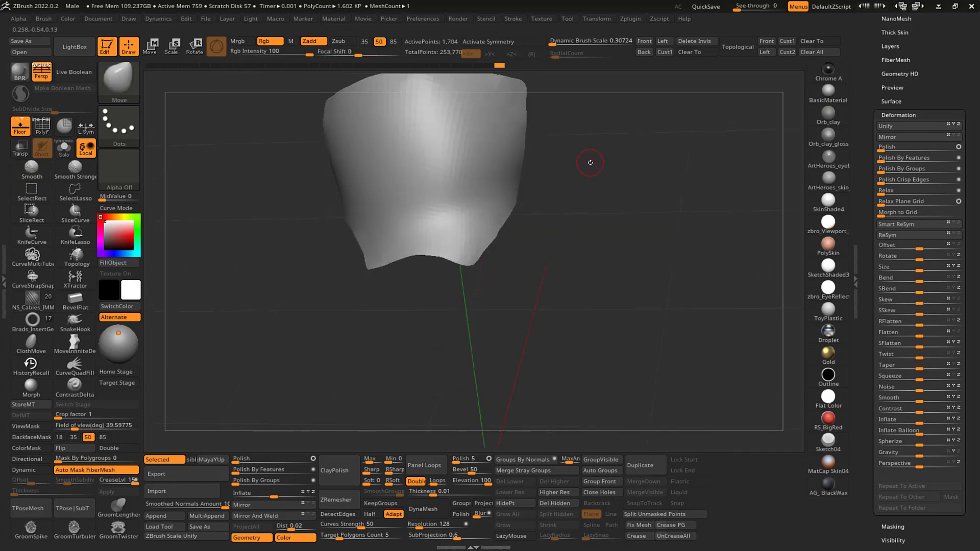
mouse_move(585, 167)
mouse_down()
mouse_move(586, 195)
mouse_move(596, 181)
mouse_up()
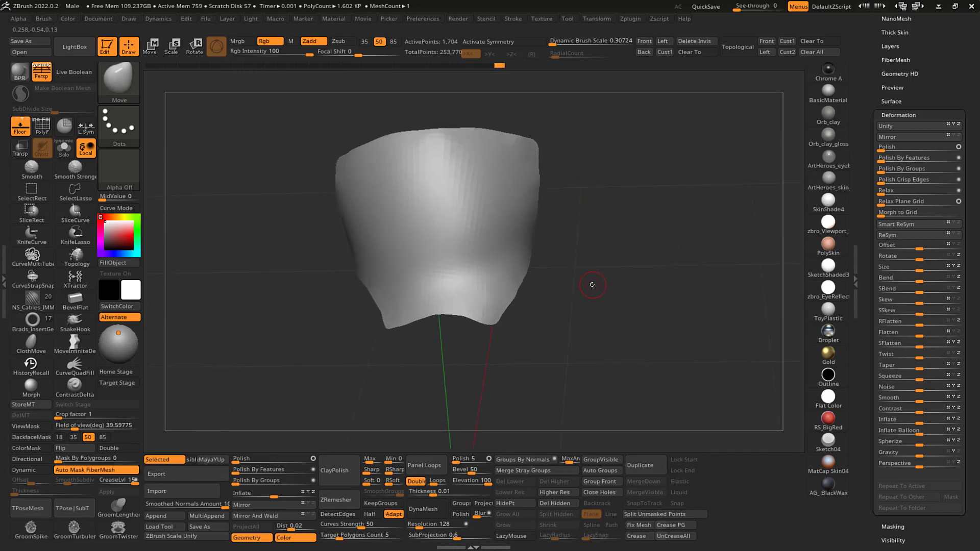
mouse_move(605, 237)
mouse_down()
mouse_move(607, 217)
mouse_move(624, 217)
mouse_move(612, 235)
mouse_move(635, 197)
mouse_move(642, 201)
mouse_move(630, 197)
mouse_up()
key(ctrl)
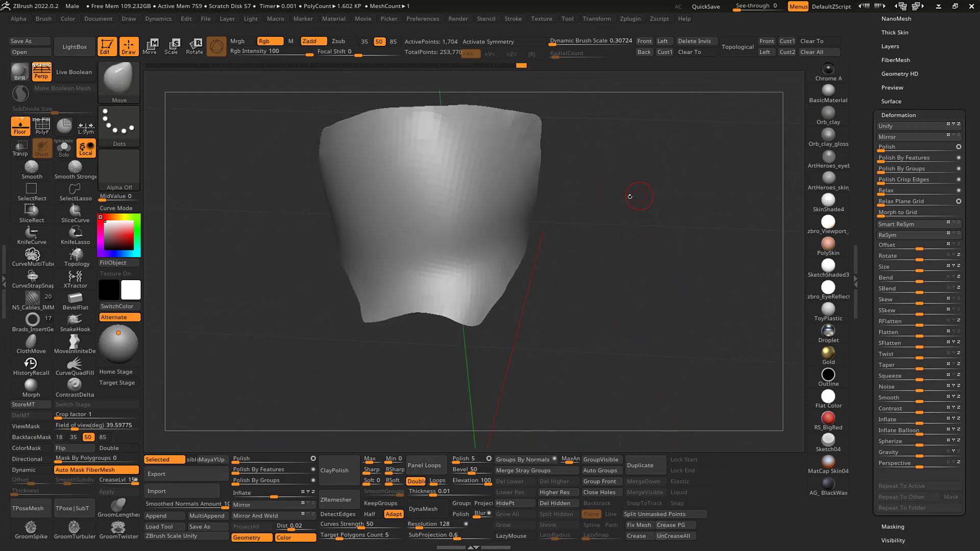
drag(563, 224, 532, 231)
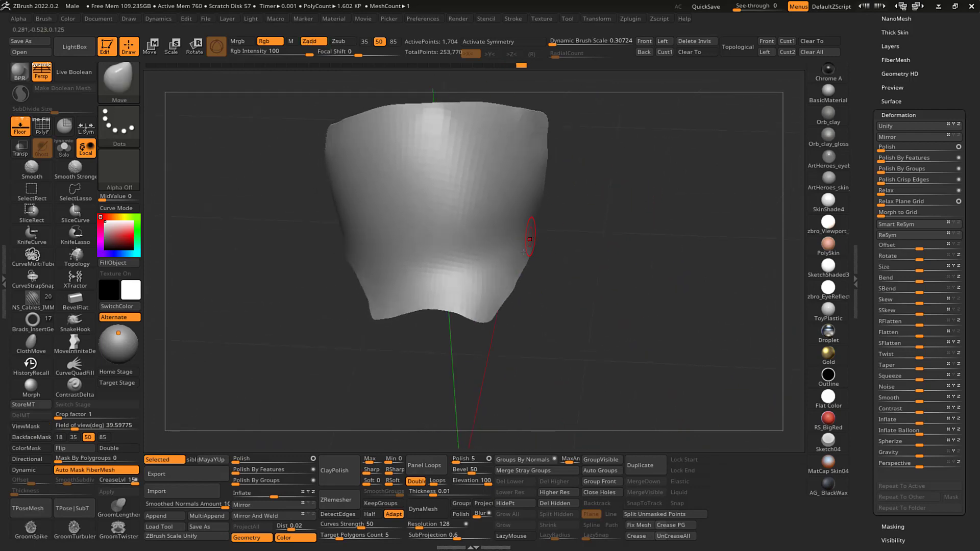
mouse_move(601, 190)
mouse_down()
mouse_move(612, 175)
mouse_move(632, 185)
mouse_move(467, 160)
mouse_move(379, 119)
mouse_move(525, 133)
mouse_up()
- Check the plate's wireframe and smooth its upper corner and adjoining side border
key(shift+f)
key(shift+f)
key(ctrl+h)
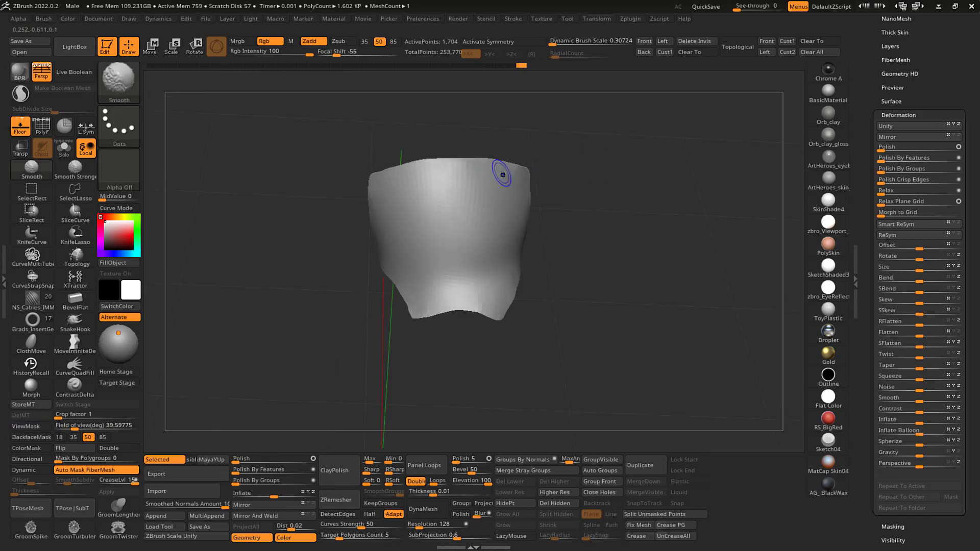
mouse_move(588, 172)
mouse_down()
mouse_move(610, 177)
mouse_move(531, 181)
mouse_move(626, 158)
mouse_move(617, 173)
mouse_move(635, 171)
mouse_up()
drag(554, 168, 522, 195)
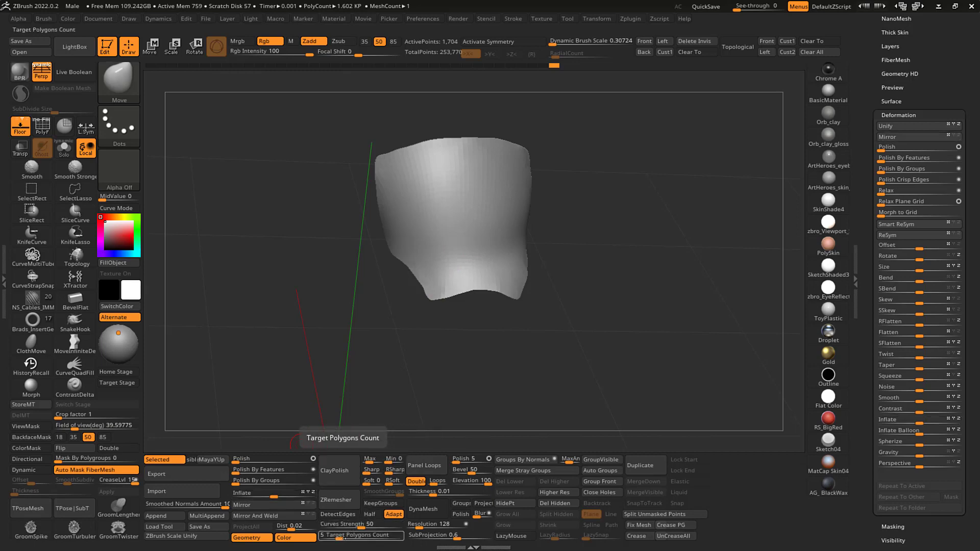
- Set ZRemesher's Target Polygons Count to 0.77319 and open the full ZRemesher settings among the geometry options
drag(340, 539, 328, 539)
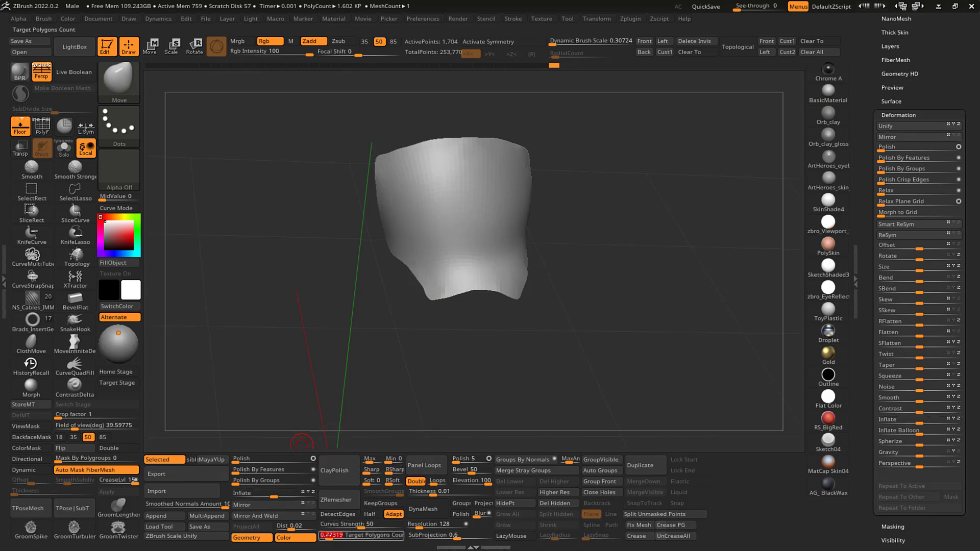
drag(628, 211, 598, 188)
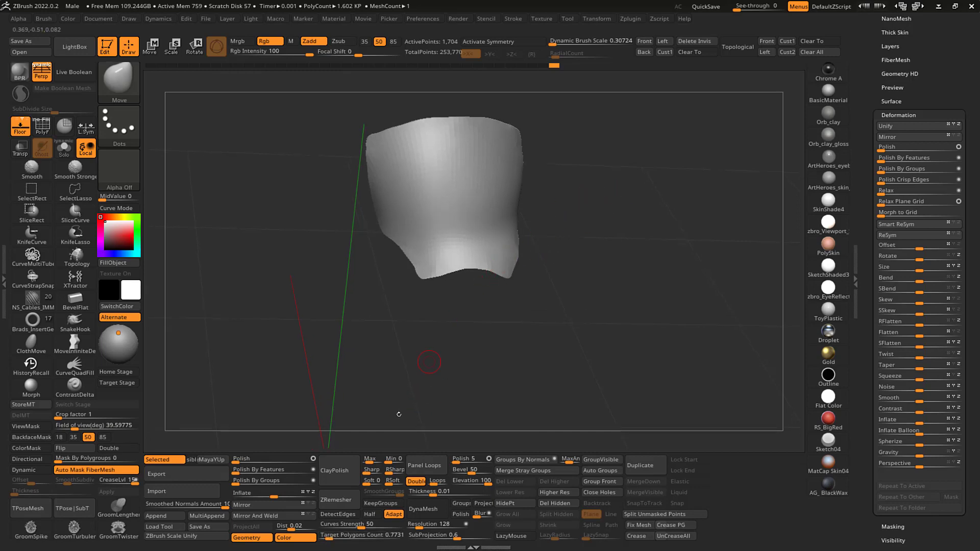
scroll(946, 171, up, 5)
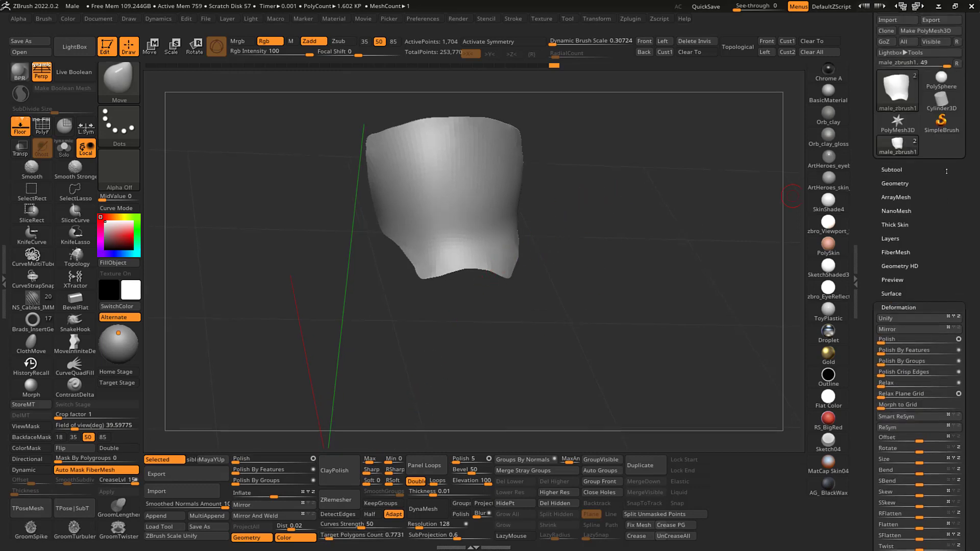
click(893, 170)
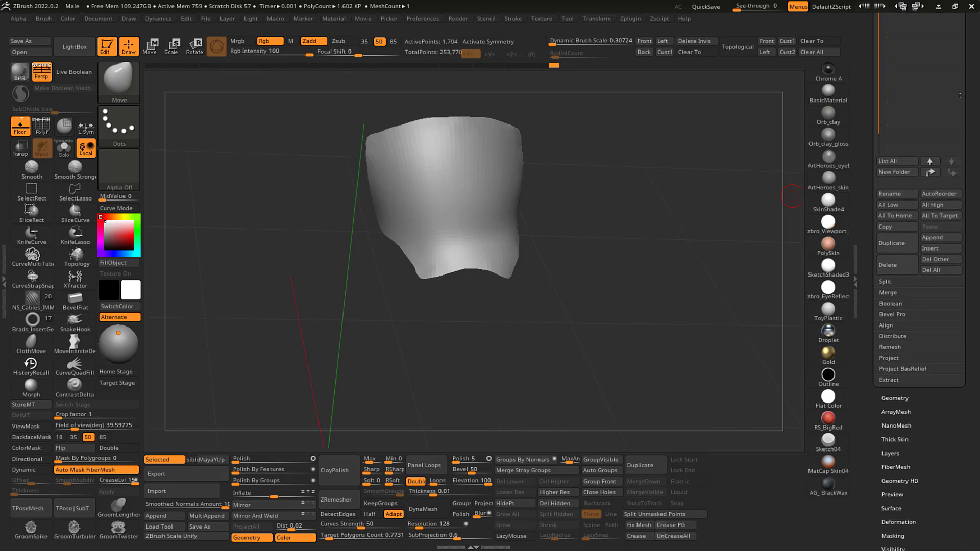
click(895, 307)
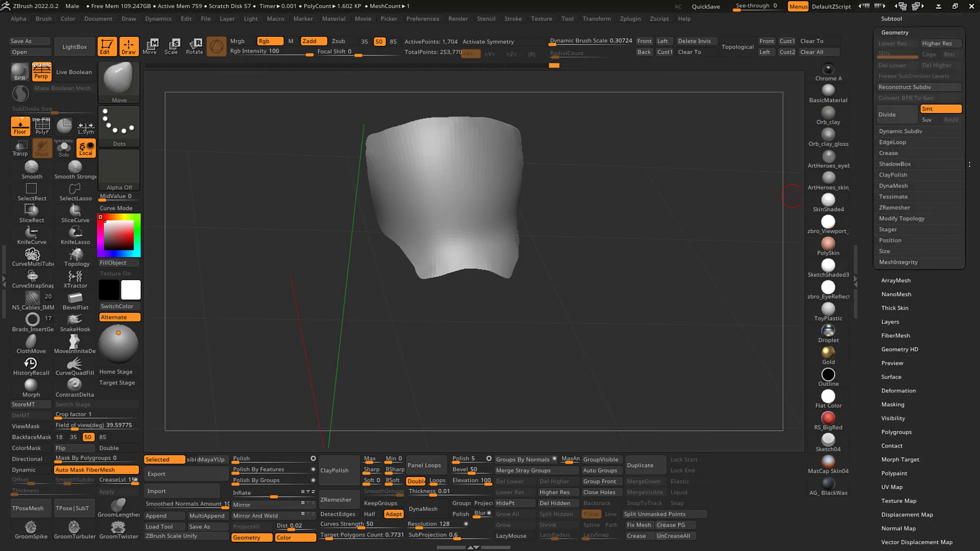
scroll(921, 243, up, 3)
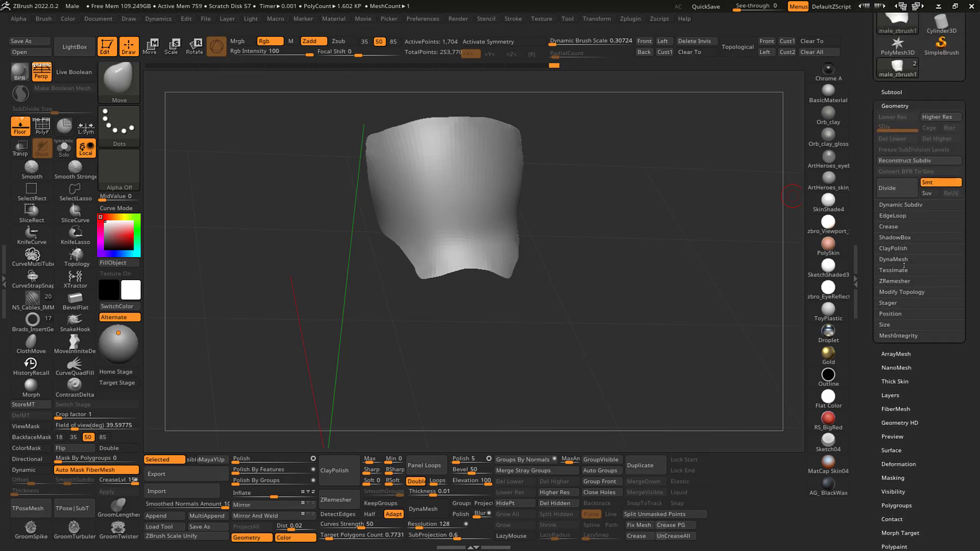
click(896, 281)
scroll(967, 243, down, 2)
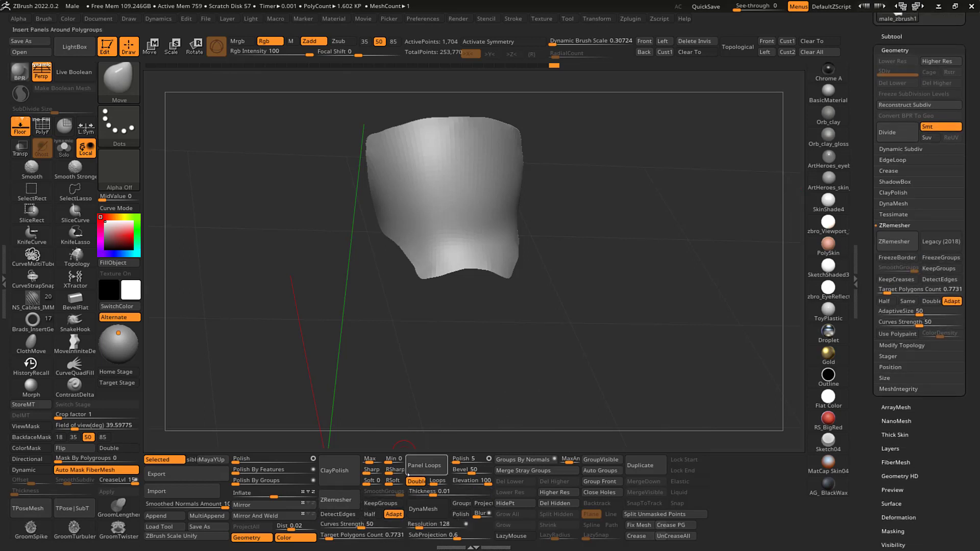
- Toggle ZRemesher's Legacy (2018) option on and off again, and show the shoulder plate's wireframe
click(939, 242)
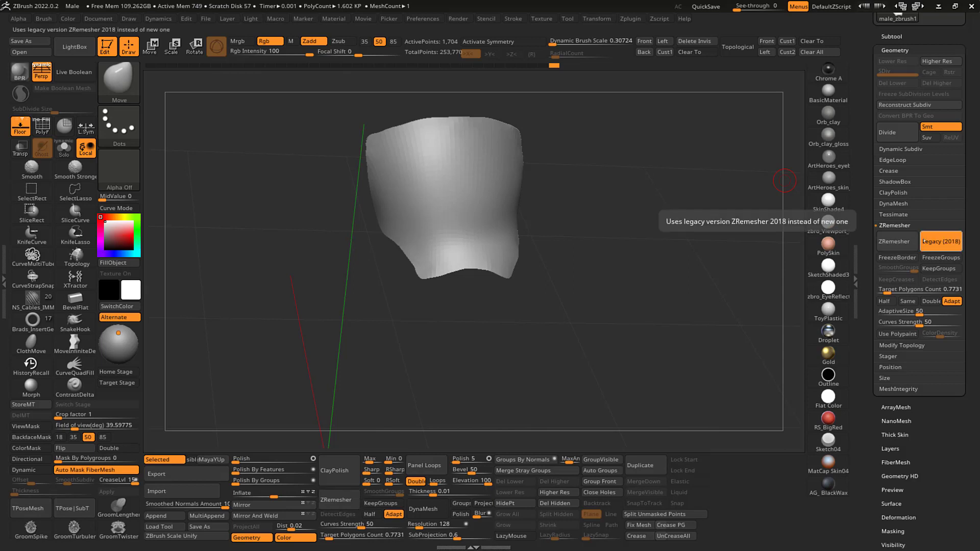
click(940, 243)
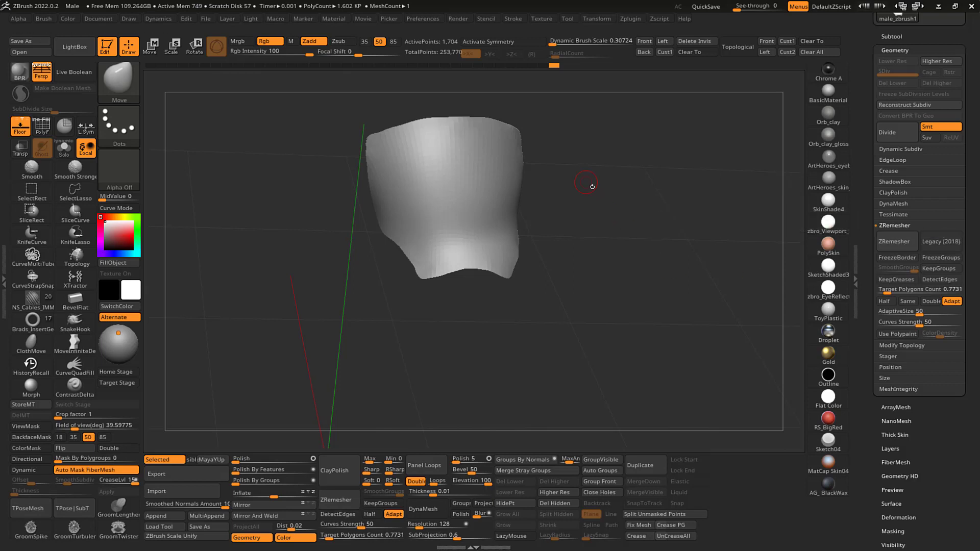
drag(591, 186, 580, 260)
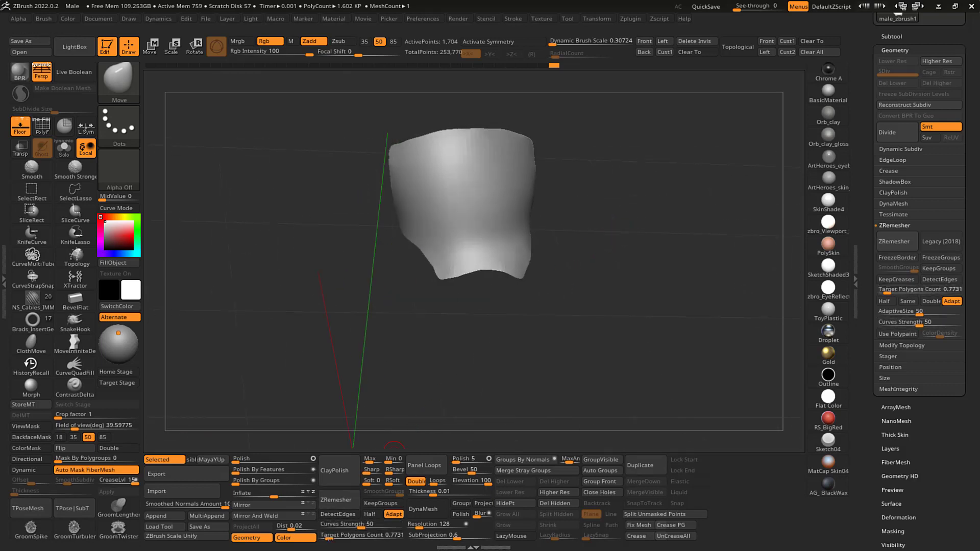
key(shift+f)
mouse_move(606, 214)
mouse_down()
mouse_move(636, 195)
mouse_move(621, 210)
mouse_up()
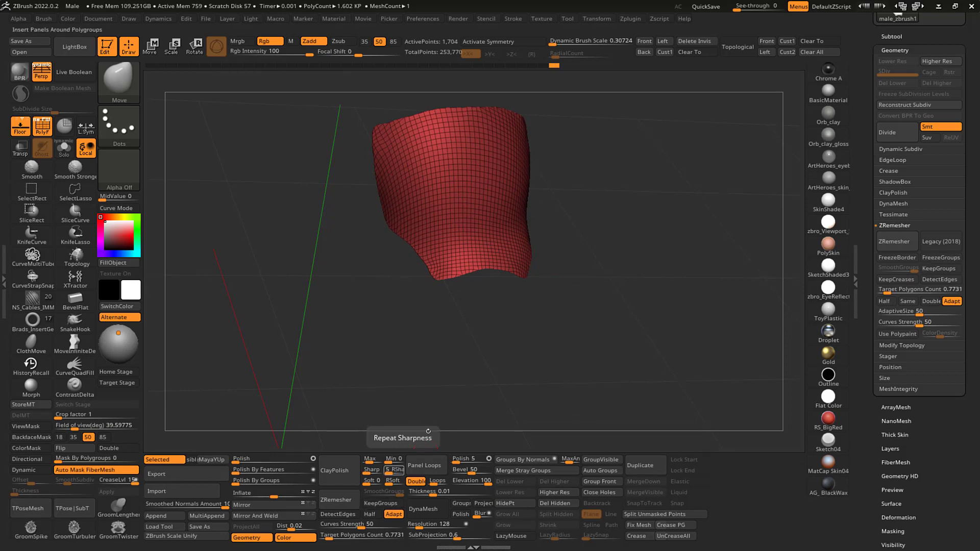
drag(608, 210, 635, 203)
- Try remeshing the shoulder plate with ZRemesher, inspect the new topology and undo the remesh
click(339, 499)
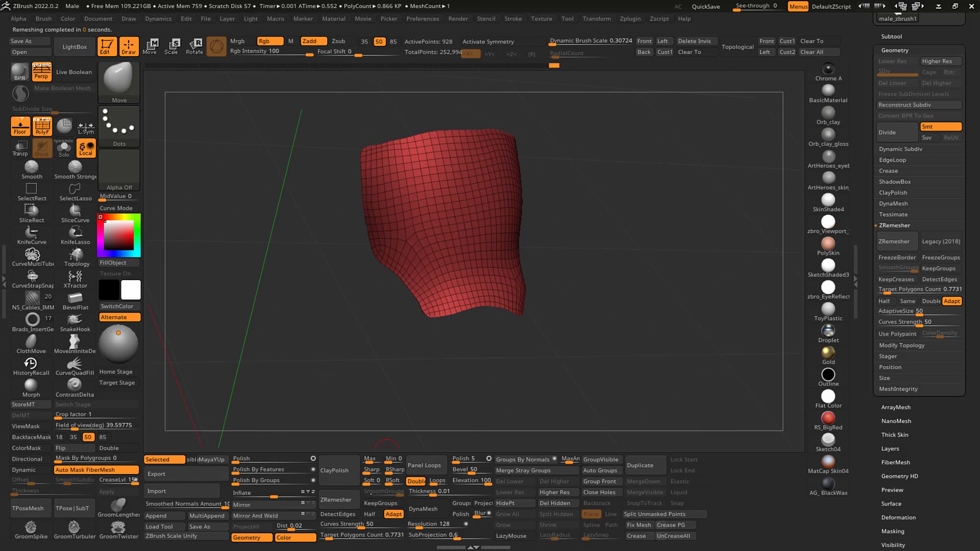
drag(594, 168, 609, 162)
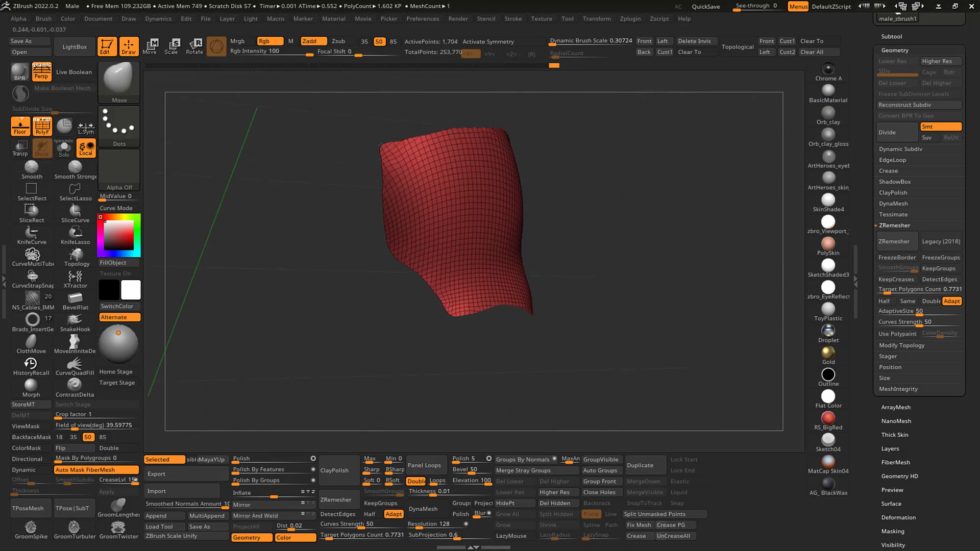
mouse_move(586, 203)
mouse_down()
mouse_move(605, 188)
mouse_move(590, 191)
mouse_up()
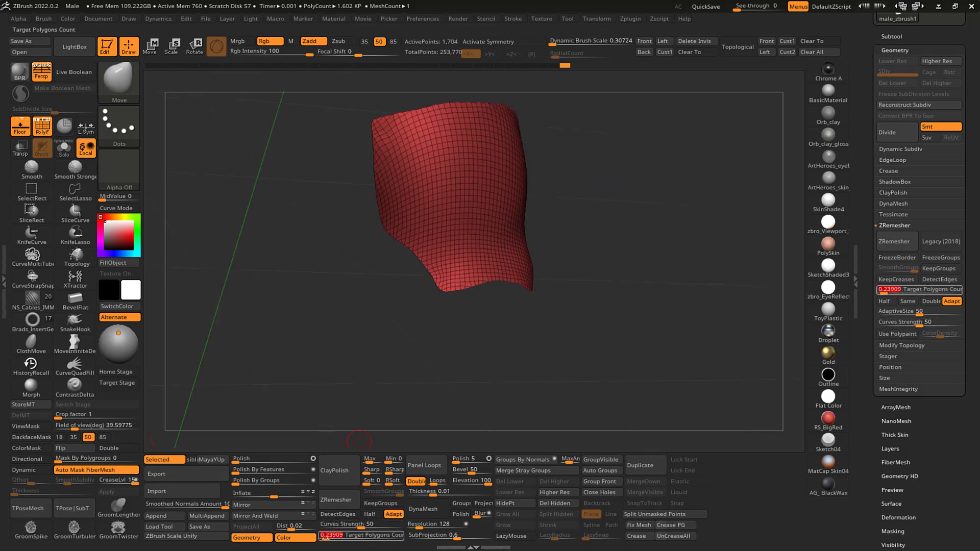
- Remesh the shoulder plate with ZRemesher at a Target Polygons Count of 0.23909 and check the topology along its borders and lower corners
click(896, 242)
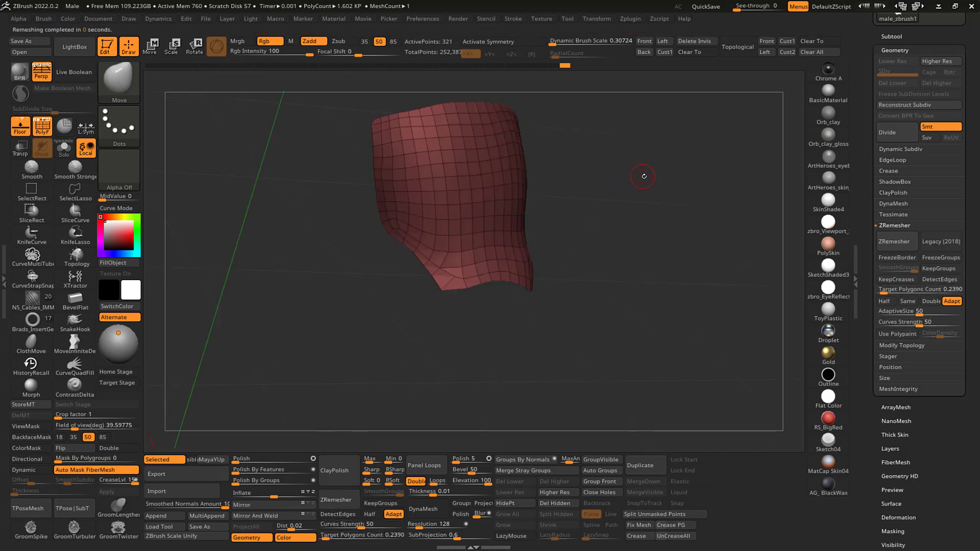
mouse_move(644, 176)
mouse_down()
mouse_move(630, 170)
mouse_move(657, 163)
mouse_move(640, 175)
mouse_move(676, 176)
mouse_move(628, 159)
mouse_move(663, 183)
mouse_move(669, 164)
mouse_move(684, 162)
mouse_move(634, 160)
mouse_up()
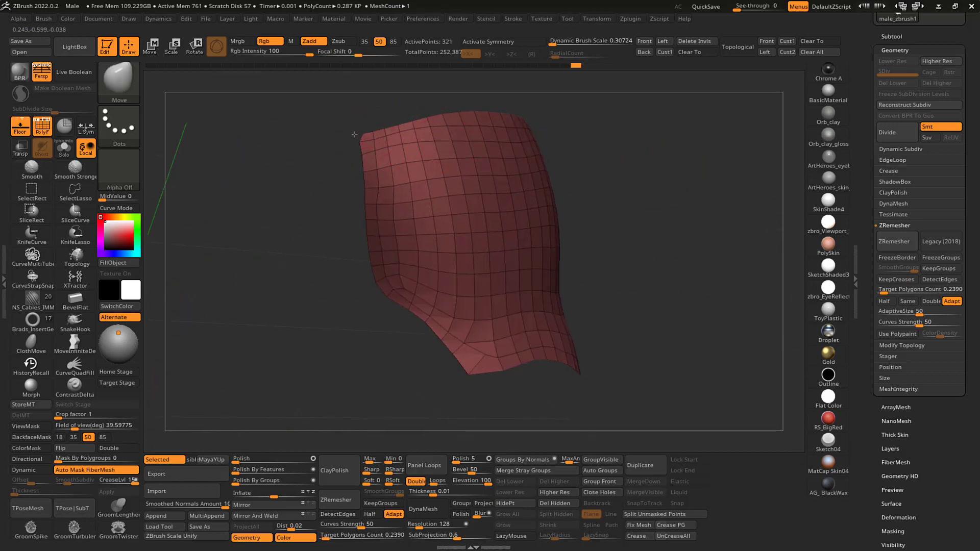
drag(654, 165, 517, 134)
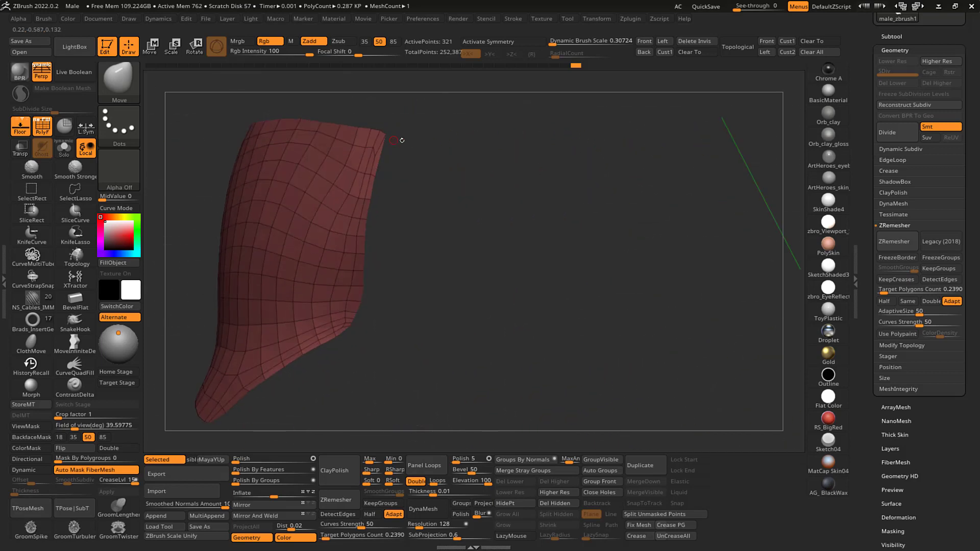
drag(393, 140, 422, 139)
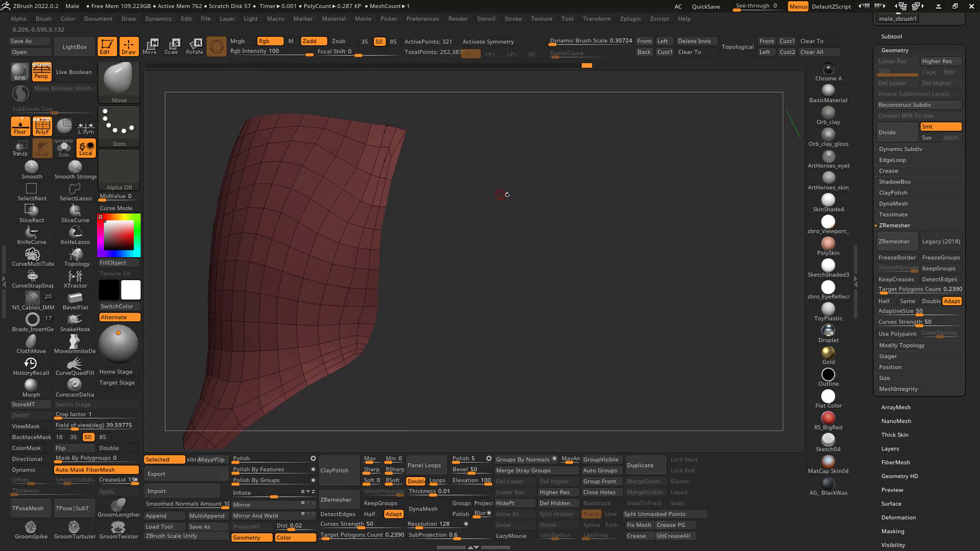
drag(506, 194, 554, 216)
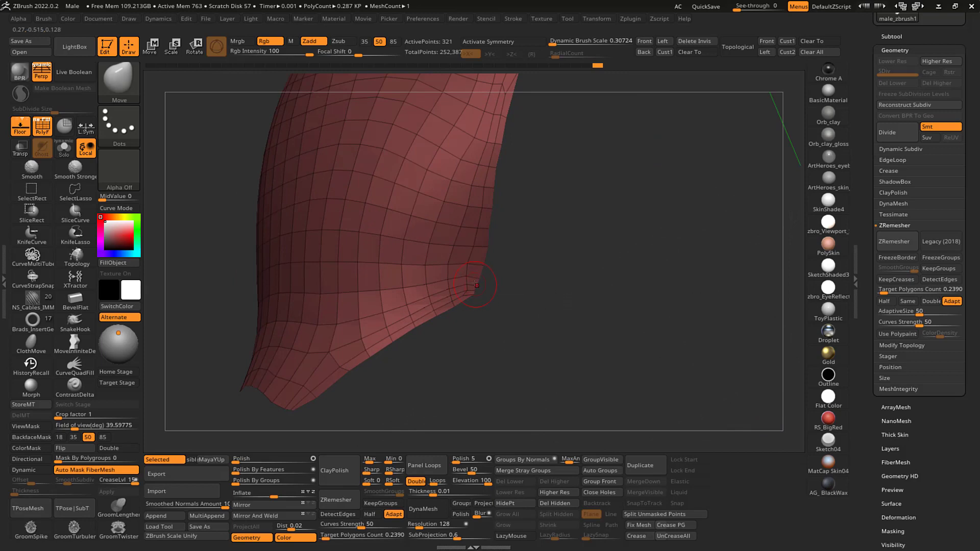
drag(577, 224, 427, 313)
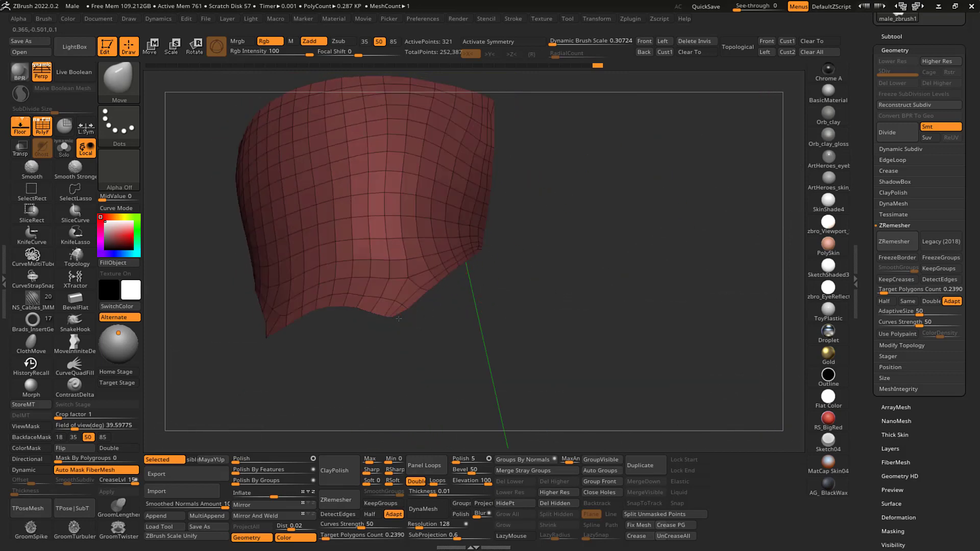
drag(553, 232, 510, 275)
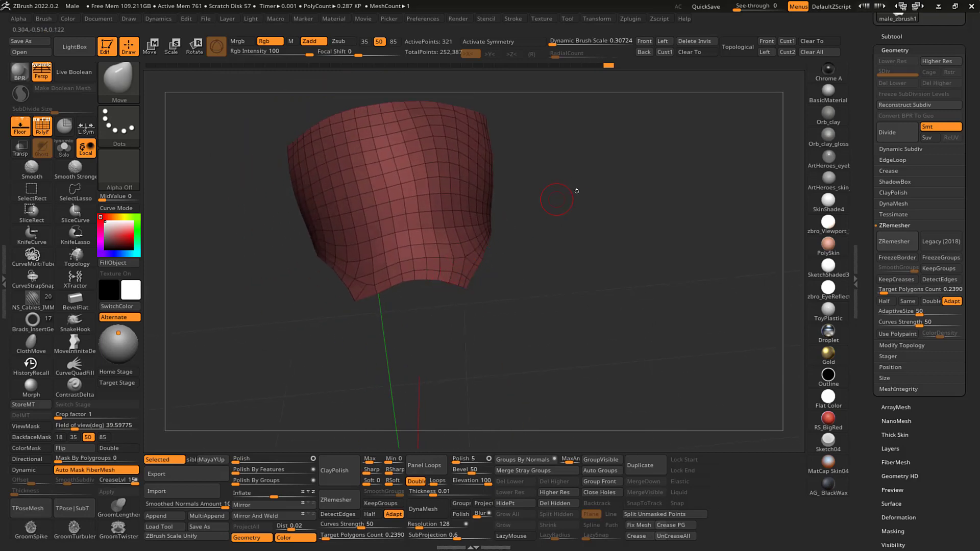
drag(576, 191, 530, 179)
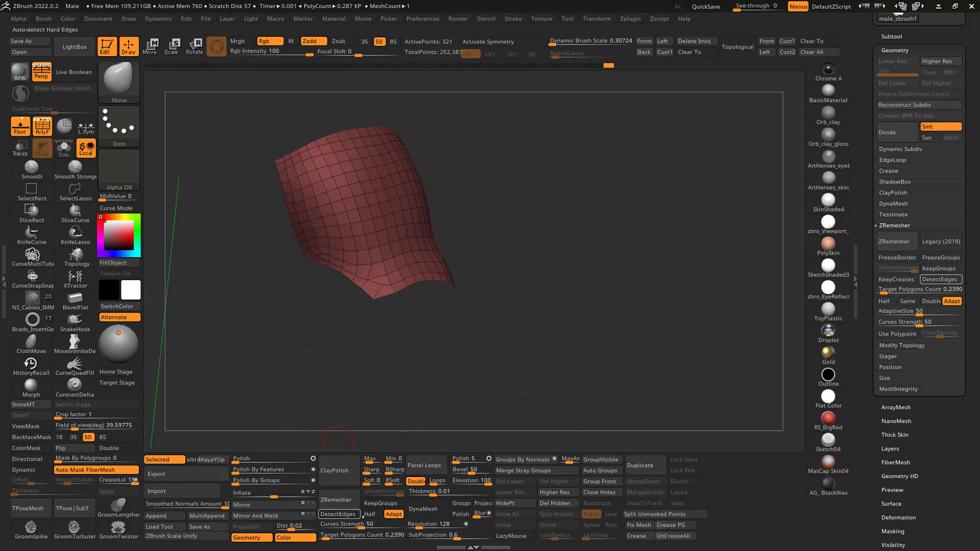
- Set ZRemesher's Target Polygons Count to 0.10556, enable the Half option and remesh the shoulder plate again
click(357, 535)
drag(326, 539, 323, 539)
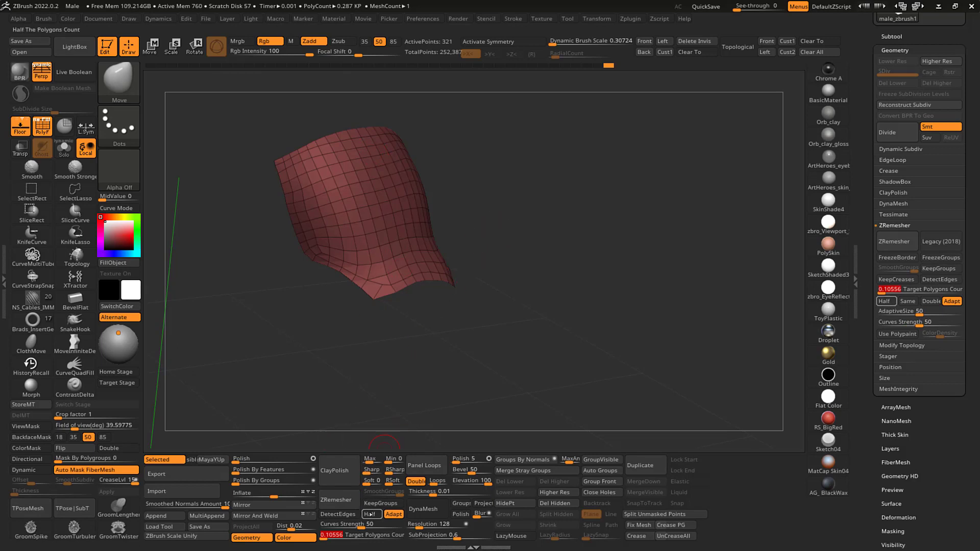
click(370, 514)
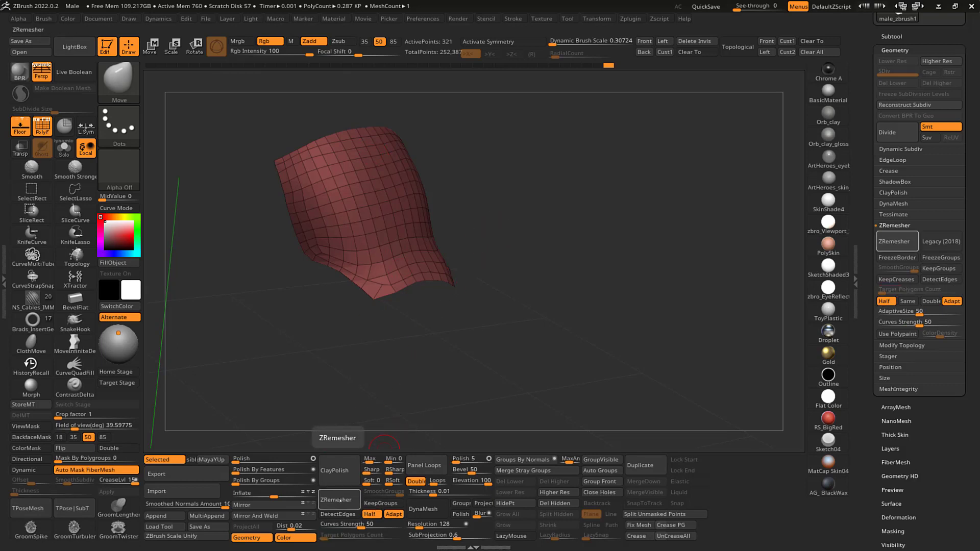
click(340, 501)
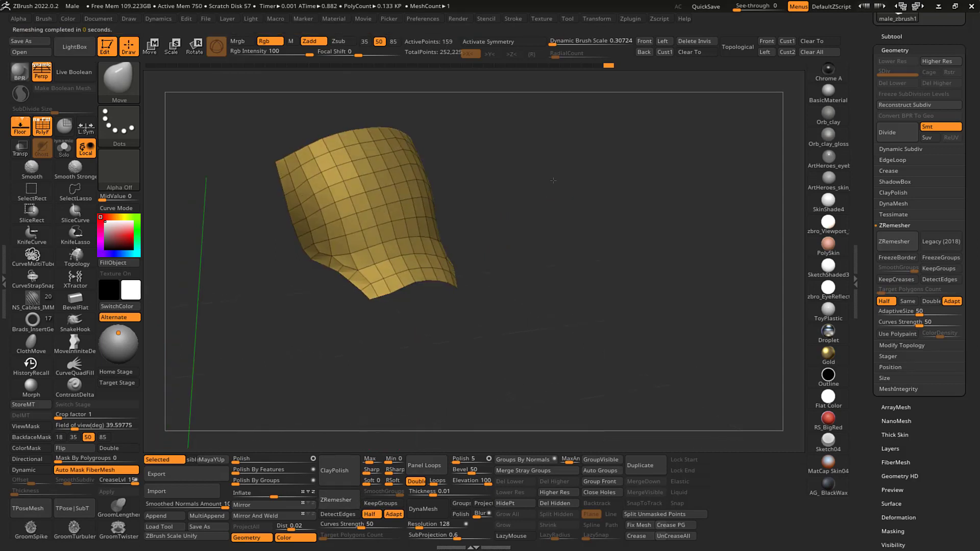
- Examine the reduced topology of the shoulder plate from several sides and hide its wireframe
drag(553, 180, 436, 173)
drag(475, 212, 452, 186)
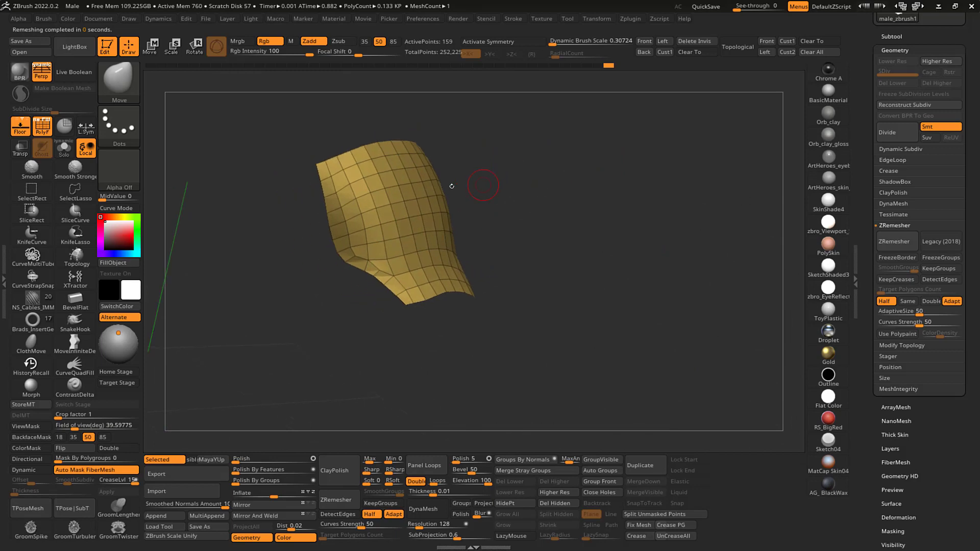
drag(457, 250, 646, 163)
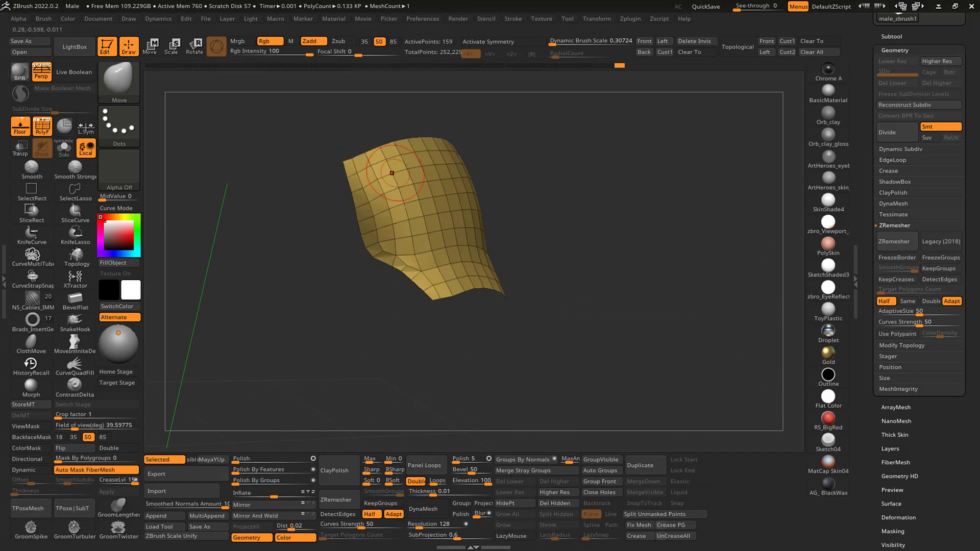
mouse_move(551, 163)
mouse_down()
mouse_move(617, 195)
mouse_move(634, 192)
mouse_up()
key(shift+f)
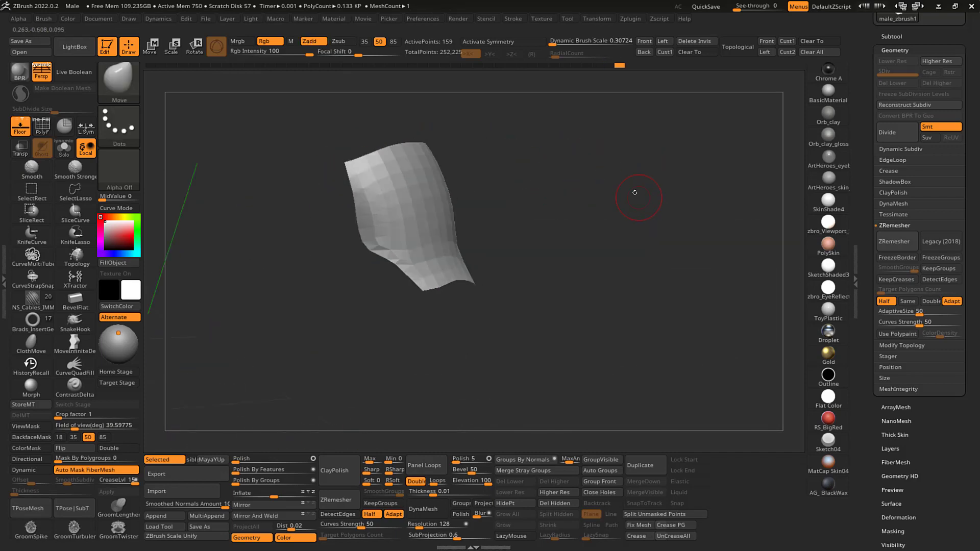
- Show the male body subtool together with the shoulder plate, and isolate the plate in Solo mode
drag(975, 73, 976, 139)
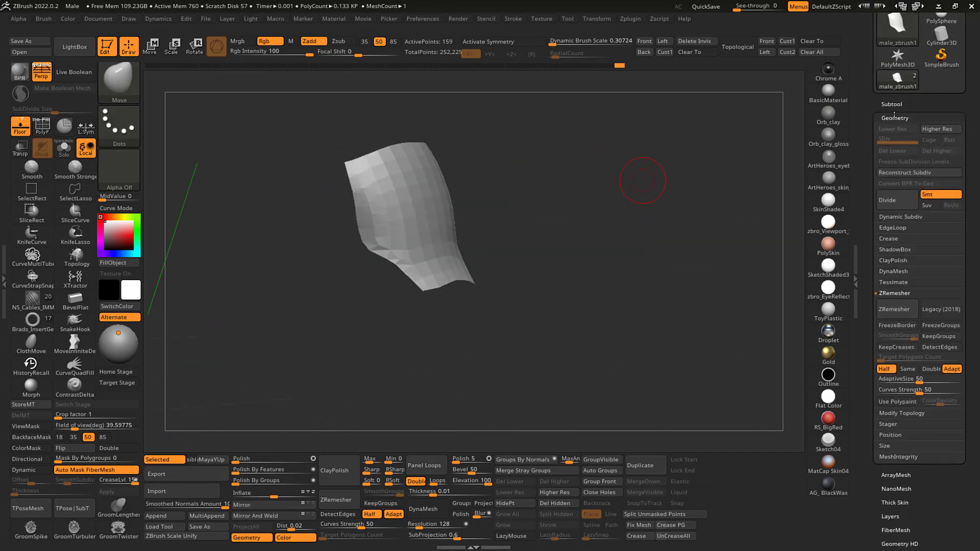
click(930, 103)
click(956, 123)
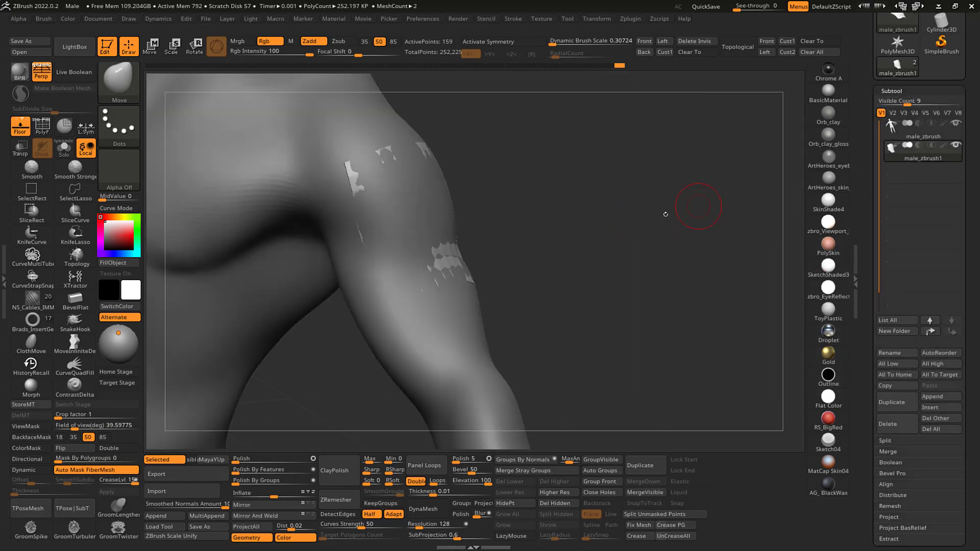
drag(647, 216, 627, 206)
key(ctrl+shift+s)
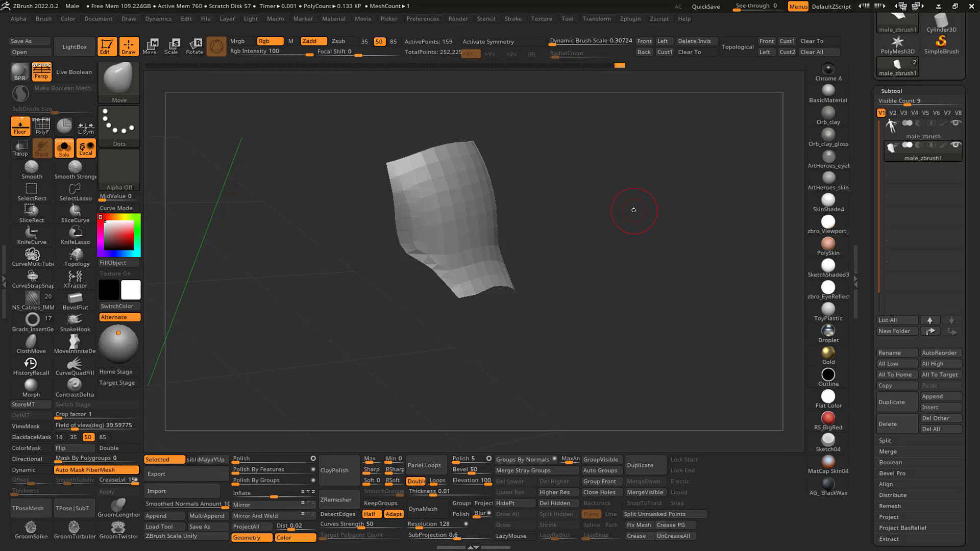
drag(633, 210, 633, 204)
drag(634, 201, 632, 204)
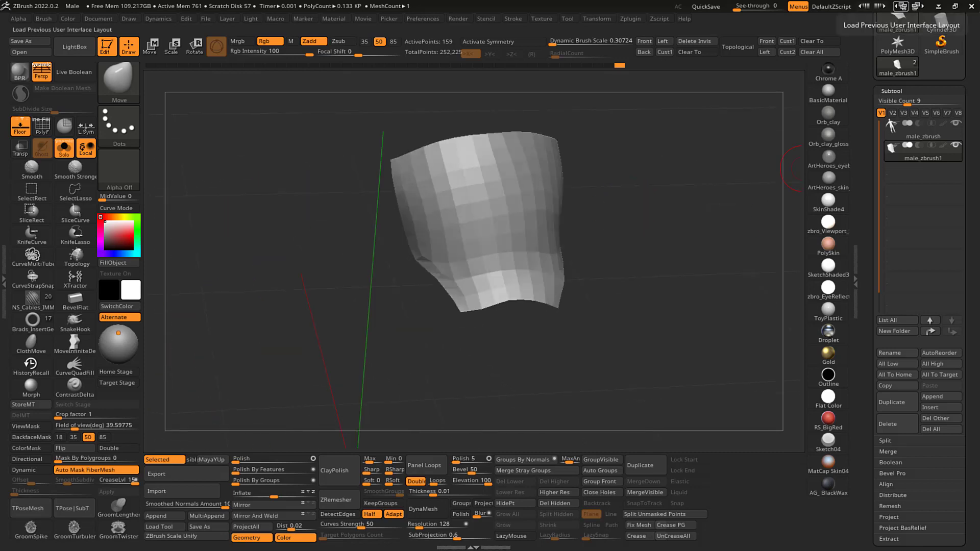
- Switch to the PureRef reference board, zoom it out, and shrink and reposition its window around the three reference images
right_drag(531, 0, 375, 296)
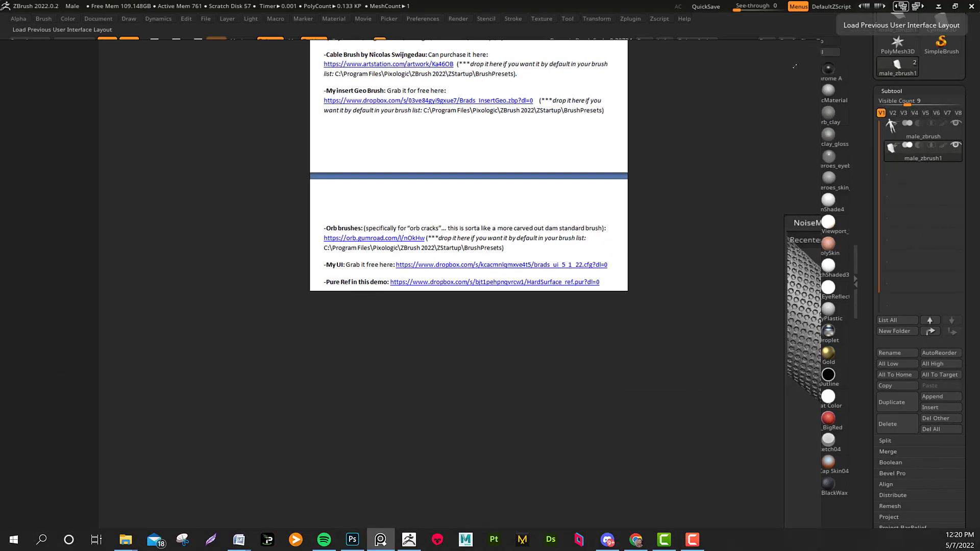
drag(795, 66, 383, 364)
right_drag(286, 428, 607, 195)
scroll(482, 235, down, 3)
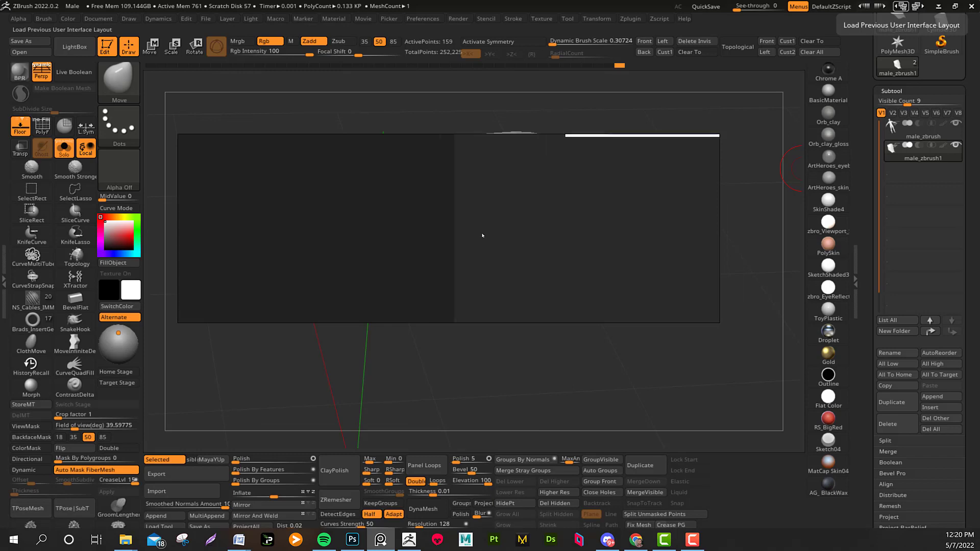
scroll(482, 236, down, 5)
middle_drag(618, 178, 265, 295)
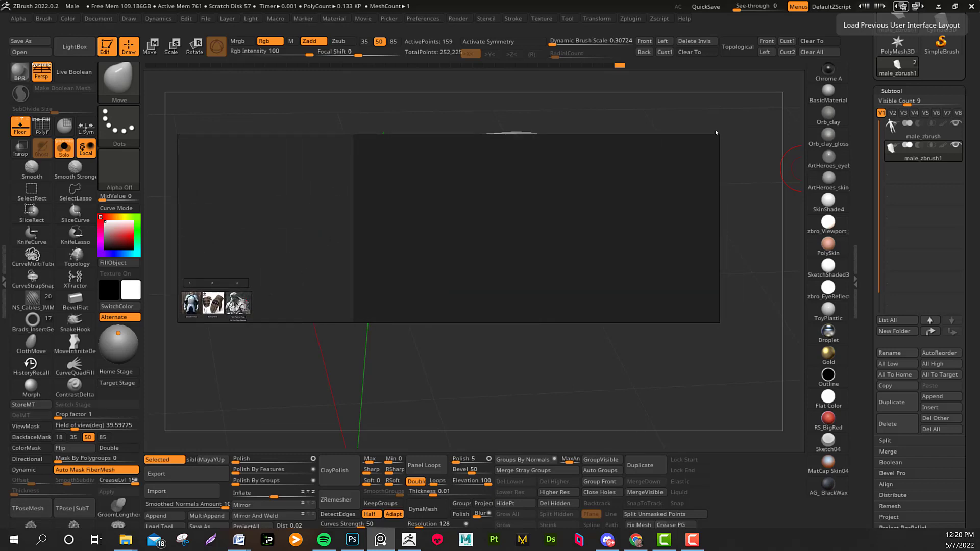
drag(717, 137, 260, 246)
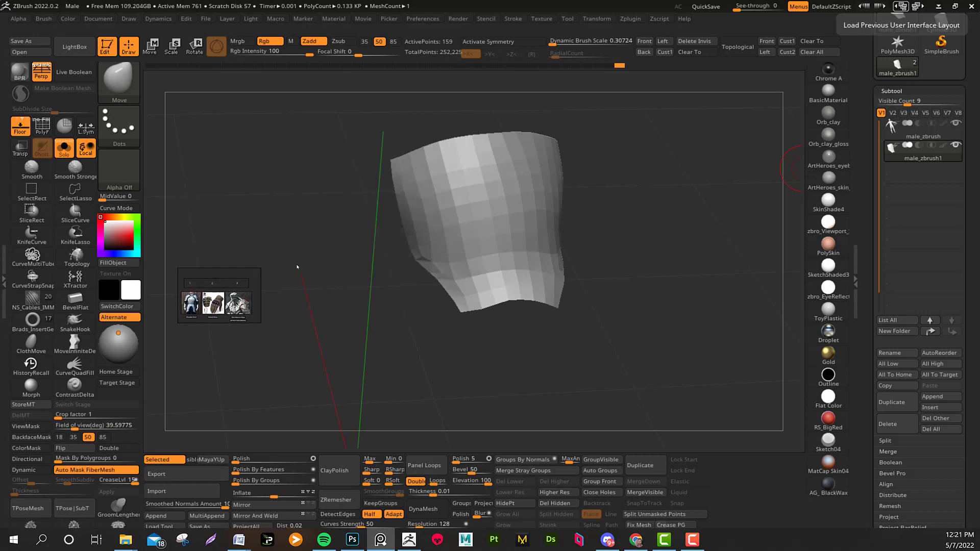
drag(223, 292, 263, 330)
- Zoom the reference board in on the plate armor photo and frame its shoulder plates
scroll(177, 389, up, 3)
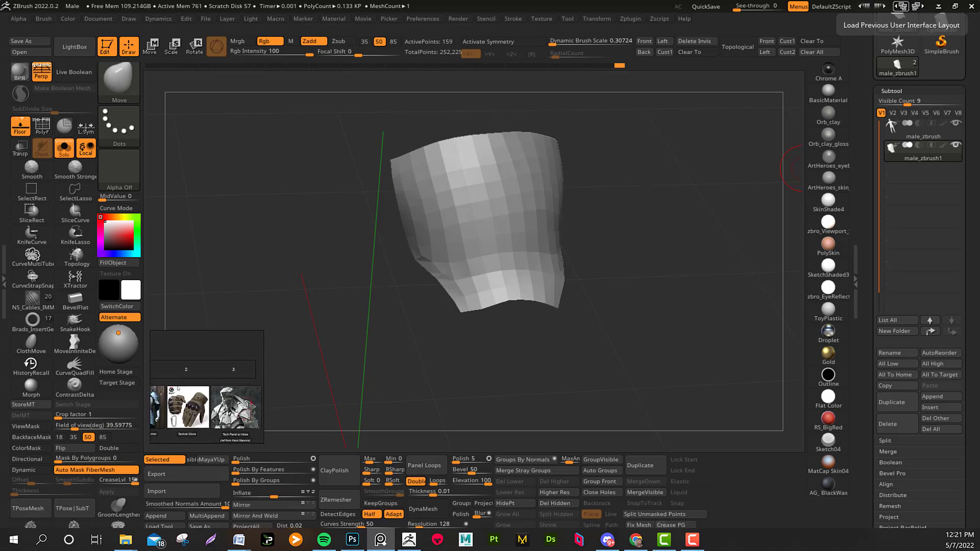
middle_drag(178, 389, 252, 347)
scroll(209, 366, up, 1)
scroll(214, 373, up, 5)
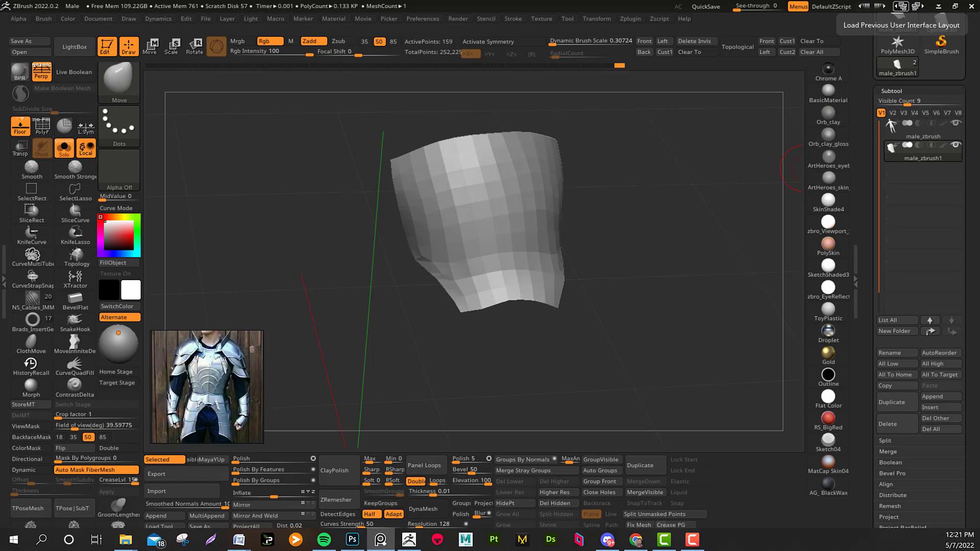
scroll(197, 404, up, 5)
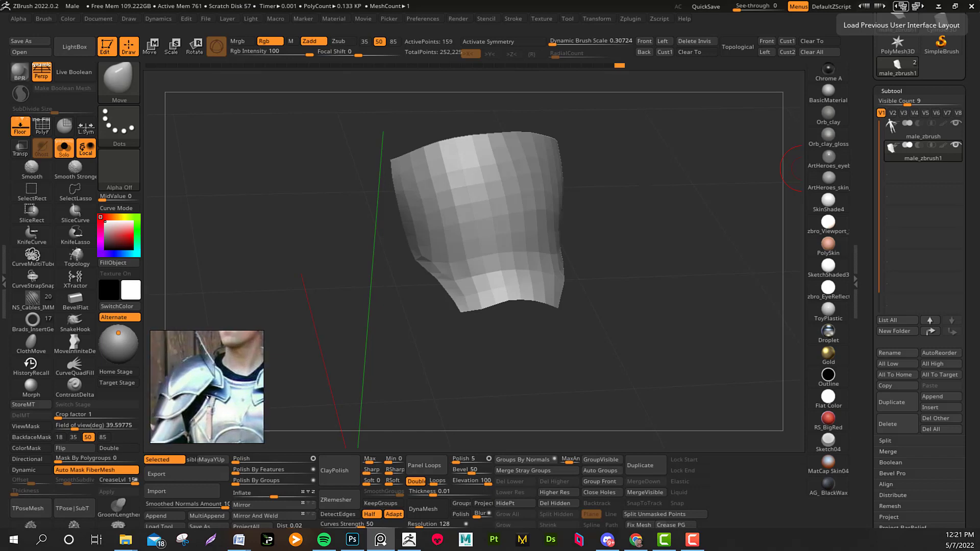
middle_drag(207, 397, 214, 403)
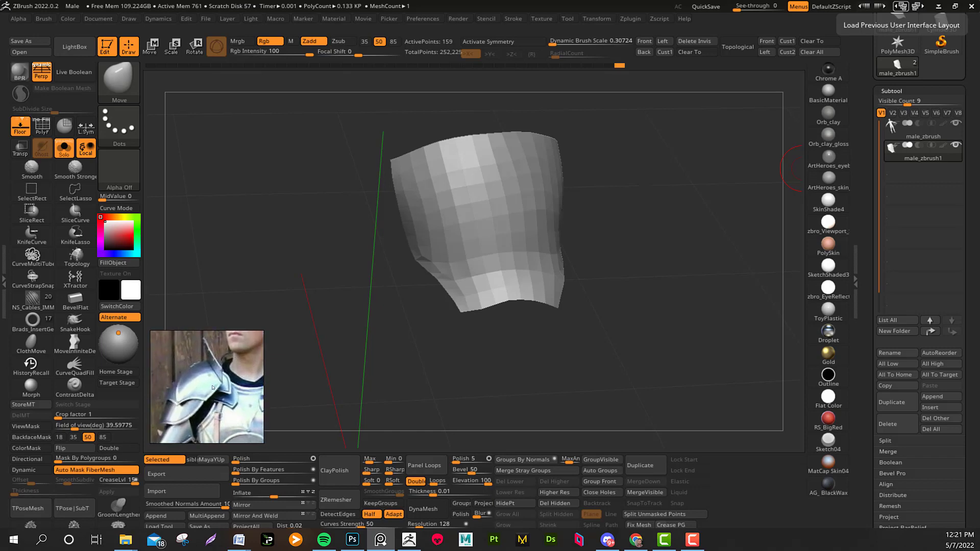
- Enable Always On Top for the reference window and return to the shoulder plate in ZBrush
right_click(212, 388)
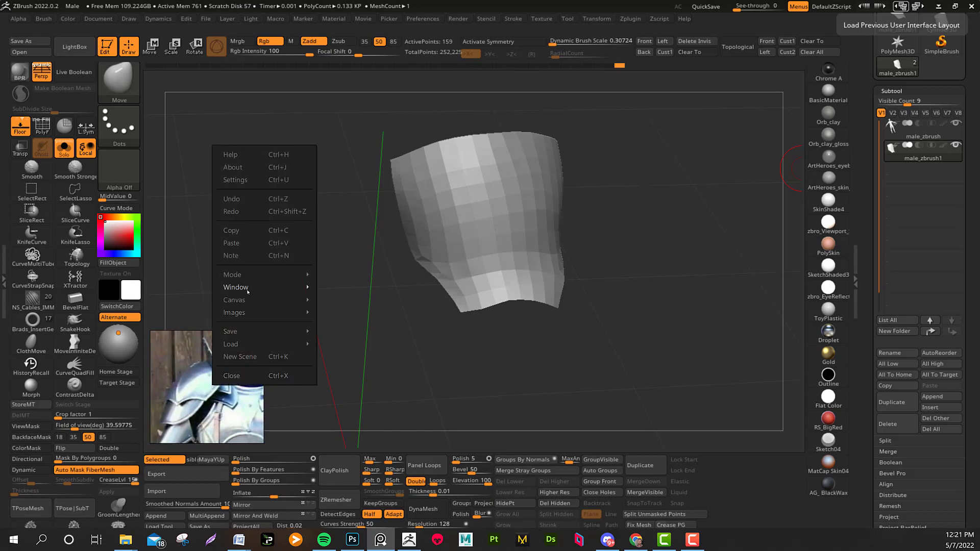
mouse_move(245, 275)
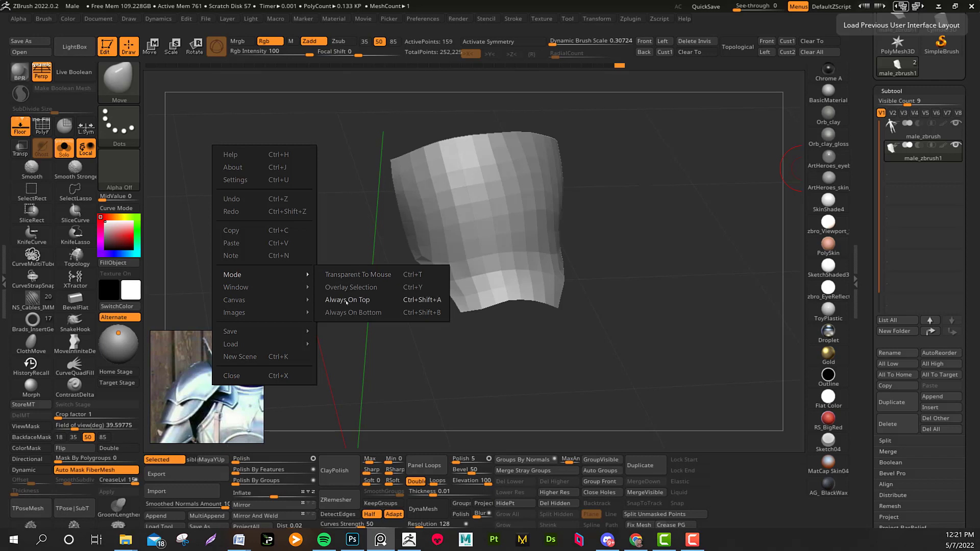
click(346, 301)
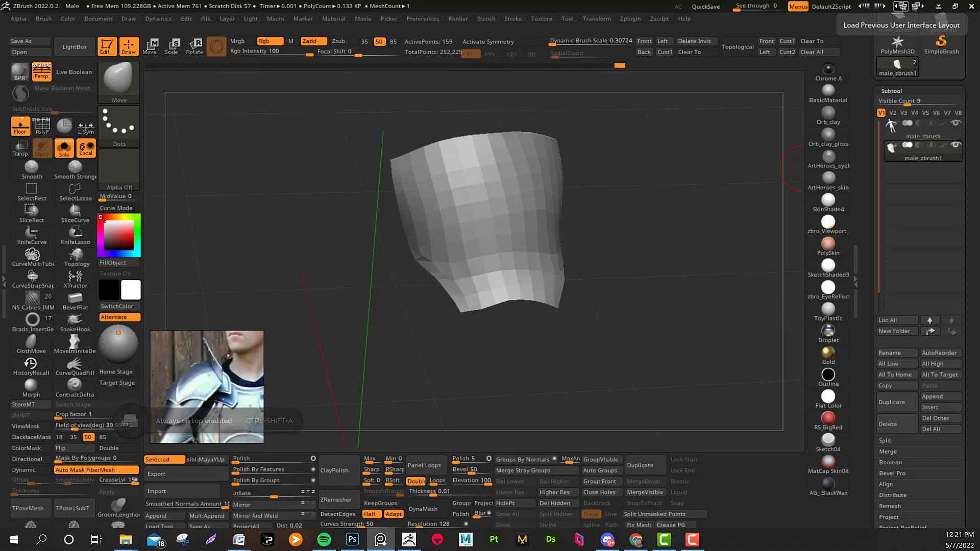
click(356, 346)
mouse_move(364, 343)
mouse_down()
mouse_move(374, 352)
mouse_move(361, 345)
mouse_up()
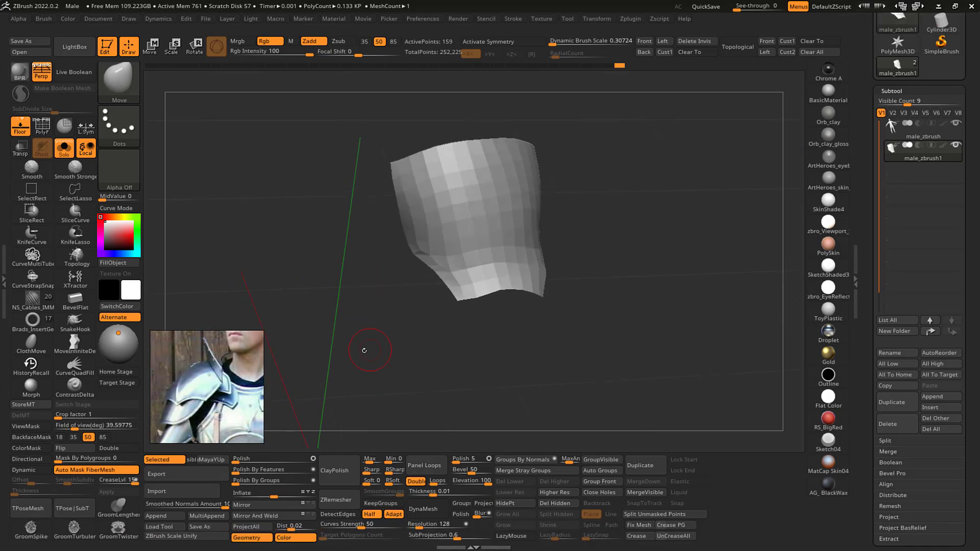
- Turn on PolyFrame for the shoulder plate and examine its wireframe along the lower side edges
drag(613, 212, 633, 211)
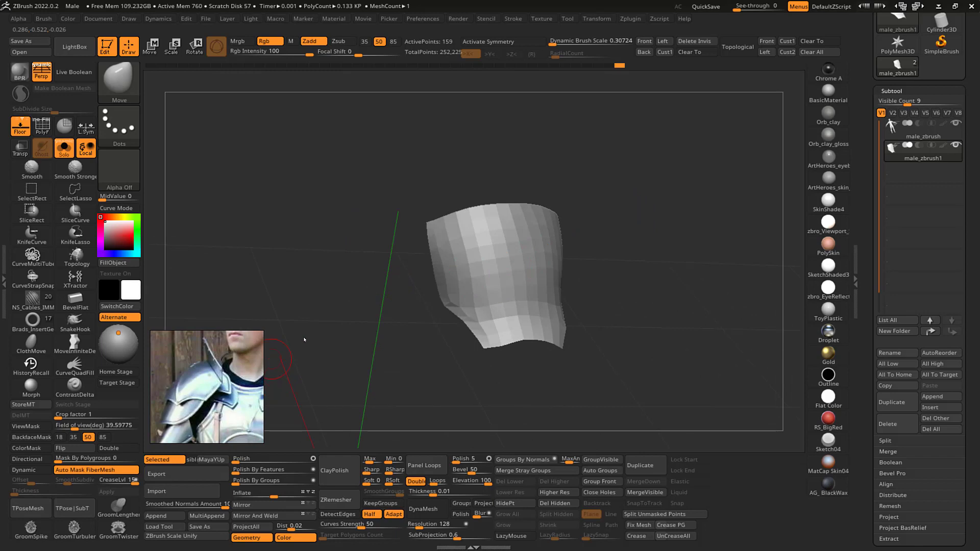
drag(660, 203, 687, 181)
key(shift+f)
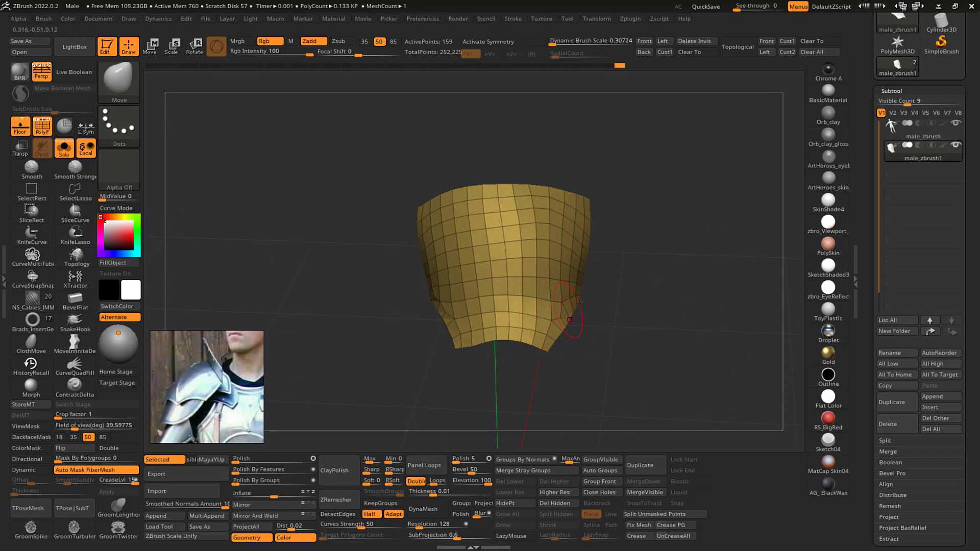
mouse_move(606, 300)
mouse_down()
mouse_move(595, 259)
mouse_move(606, 293)
mouse_up()
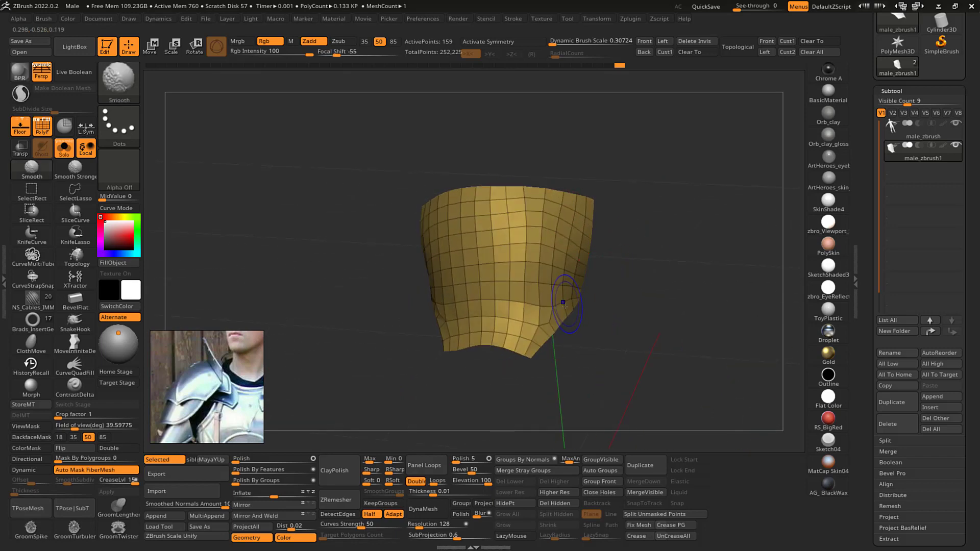
drag(662, 225, 669, 221)
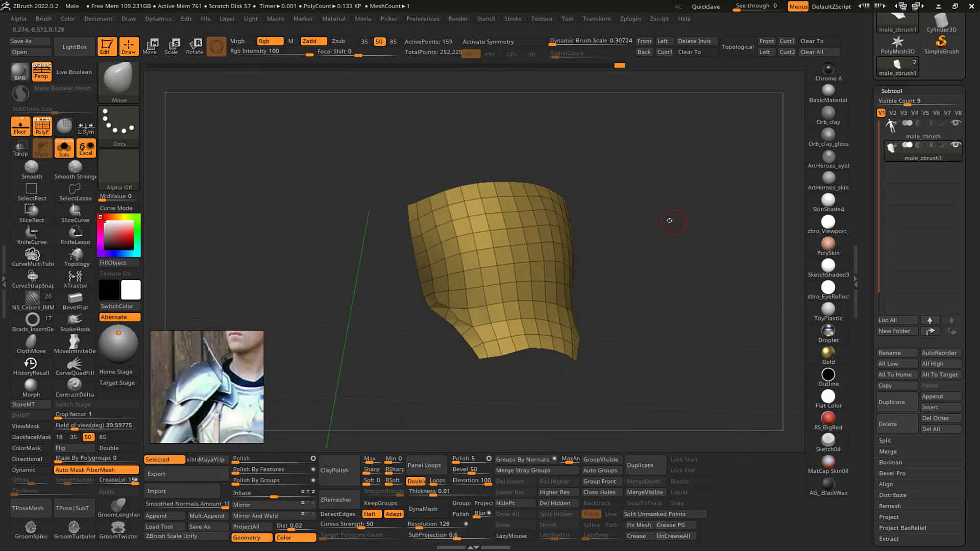
- Lasso-mask the plate's lower side corners with MaskPen, clear the mask, and apply Polish By Features to the plate
key(ctrl)
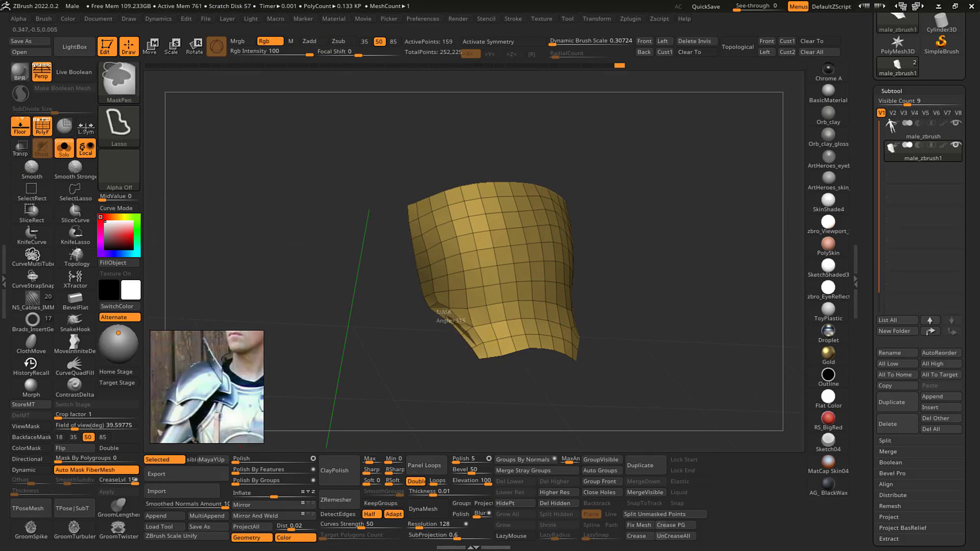
ctrl+drag(472, 334, 474, 309)
ctrl+drag(490, 347, 488, 349)
mouse_move(677, 230)
mouse_down()
mouse_move(628, 233)
mouse_move(660, 252)
mouse_move(625, 232)
mouse_up()
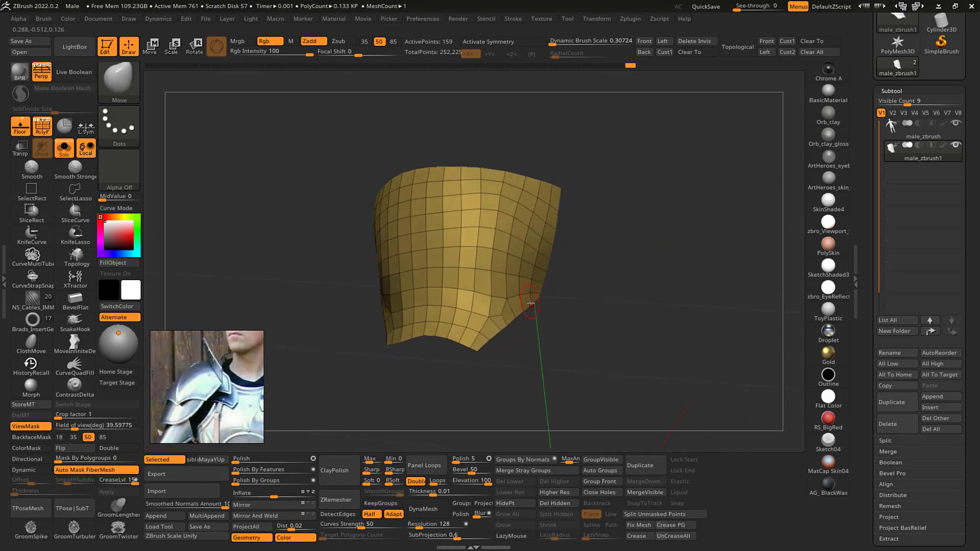
mouse_move(517, 307)
ctrl+mouse_down()
mouse_move(514, 285)
mouse_move(541, 287)
ctrl+mouse_up()
mouse_move(632, 247)
mouse_down()
mouse_move(651, 231)
mouse_move(644, 204)
mouse_move(655, 207)
mouse_up()
ctrl+click(649, 226)
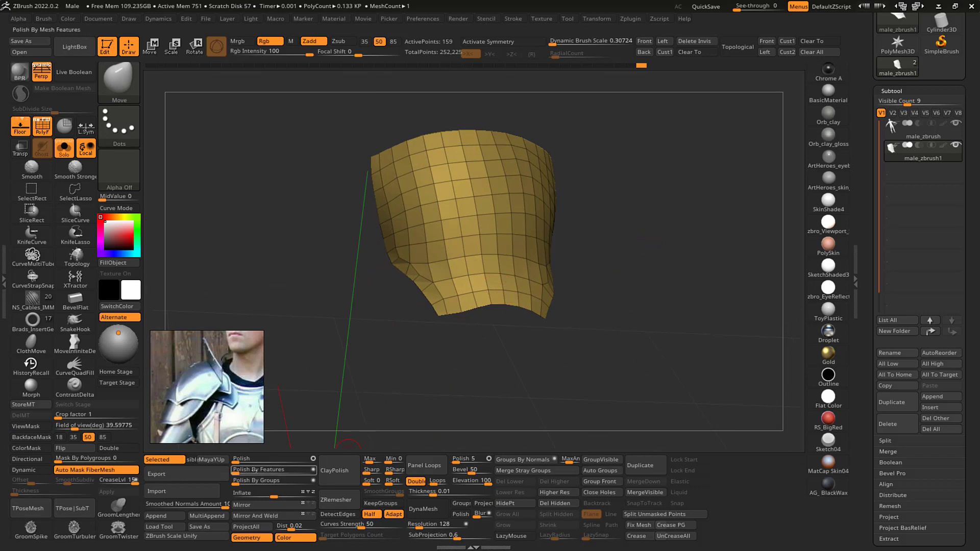
click(234, 470)
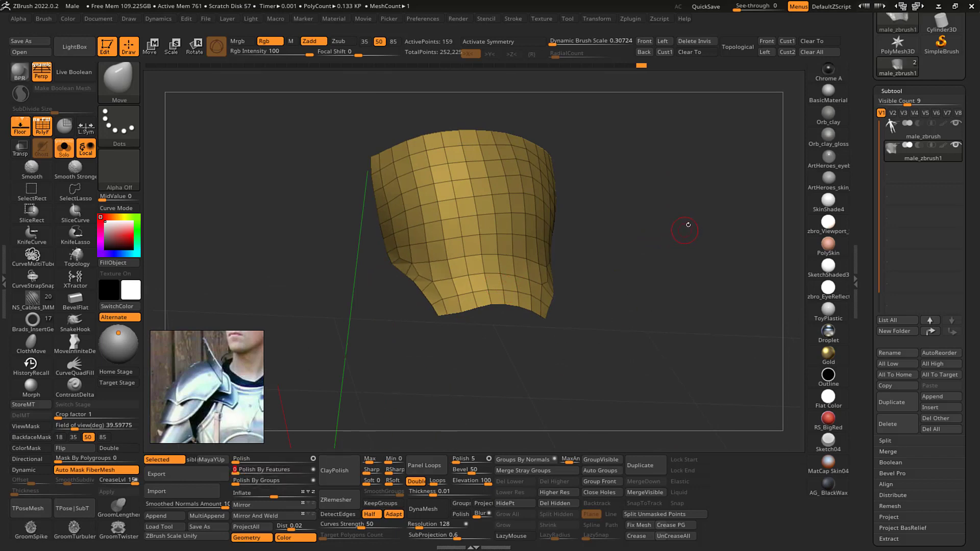
- Resize the Move brush and reshape the shoulder plate's lower edge and side outline
mouse_move(688, 225)
mouse_down()
mouse_move(687, 210)
mouse_move(597, 245)
mouse_up()
key(s)
drag(470, 289, 466, 289)
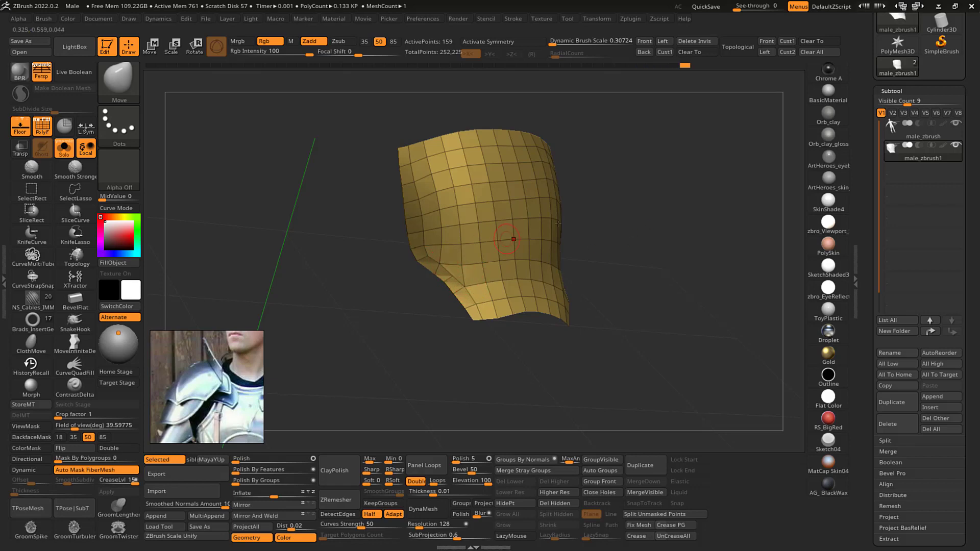
drag(558, 223, 567, 259)
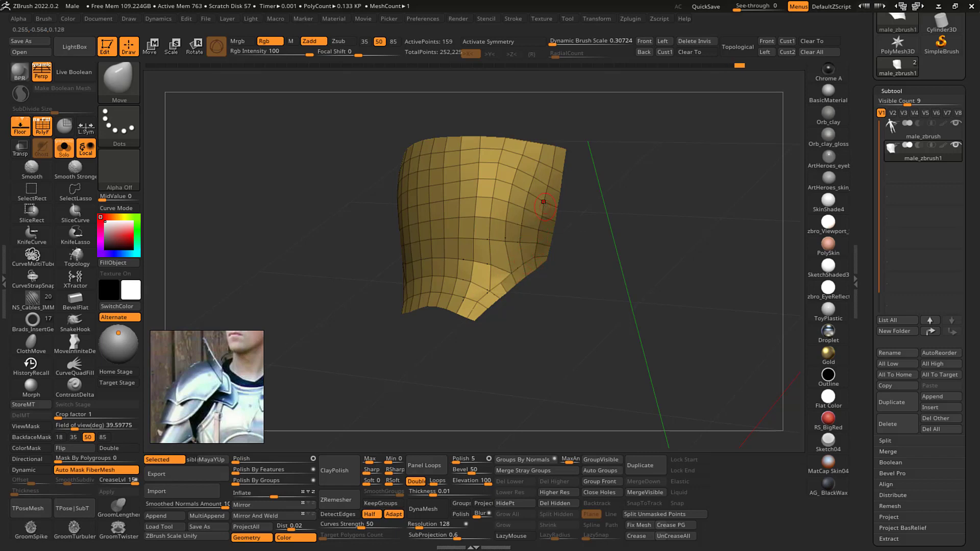
- Even out the plate's opposite side edge above the lower corner with a larger Move brush
mouse_move(542, 291)
ctrl+mouse_down()
mouse_move(542, 199)
mouse_move(600, 168)
mouse_move(602, 194)
ctrl+mouse_up()
mouse_move(613, 208)
mouse_down()
mouse_move(631, 210)
mouse_move(615, 205)
mouse_move(515, 257)
mouse_up()
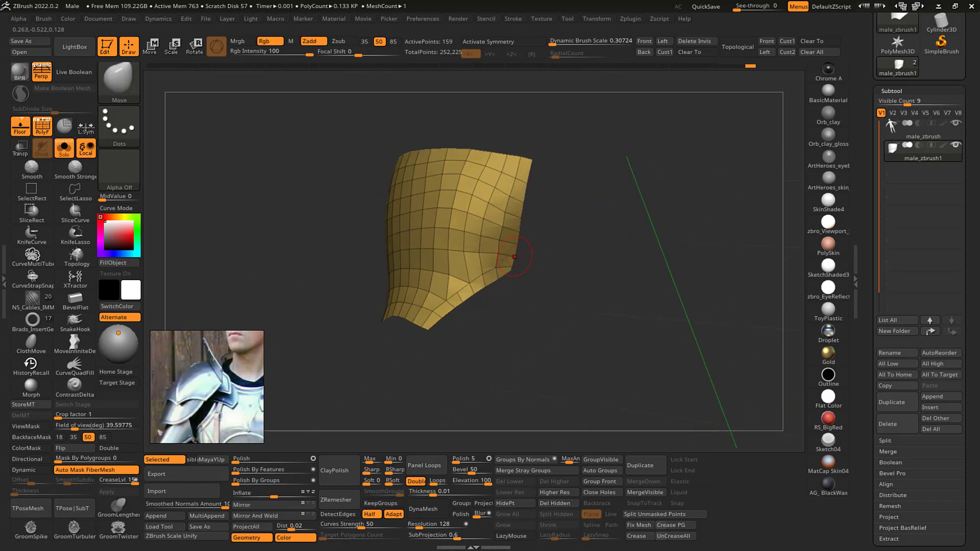
key(s)
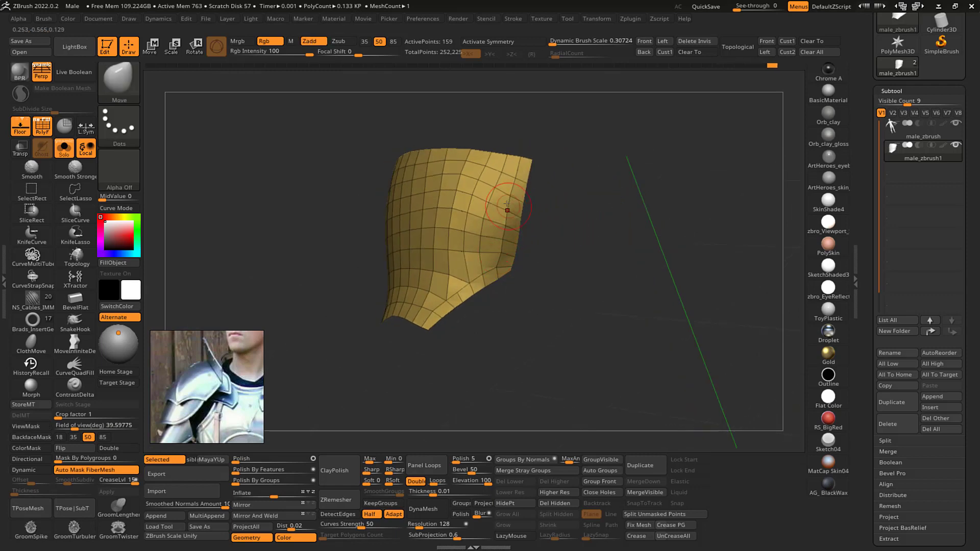
key(s)
mouse_move(597, 216)
mouse_down()
mouse_move(526, 225)
mouse_move(639, 203)
mouse_move(638, 188)
mouse_up()
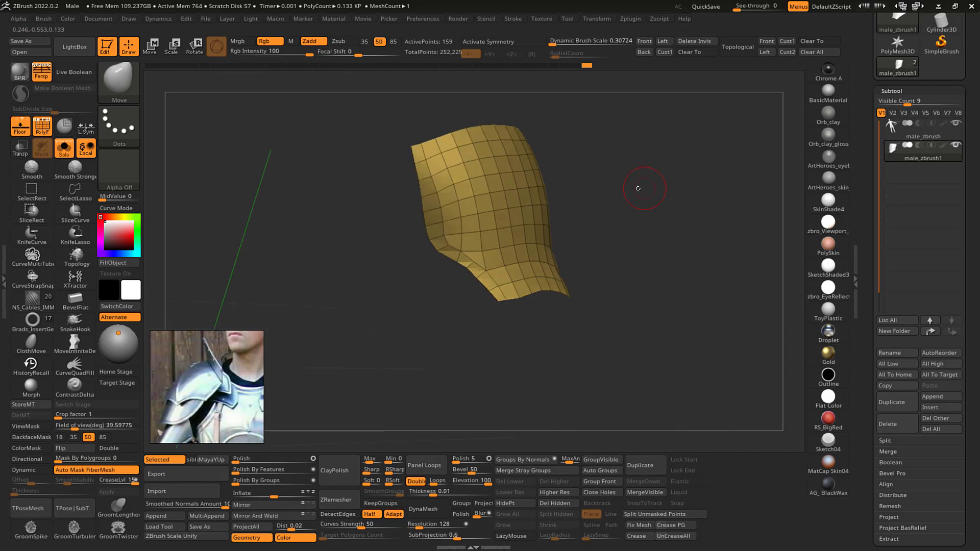
- Mask the plate's upper side corner, straighten the side edge around it, and clear the mask
mouse_move(412, 121)
ctrl+mouse_down()
mouse_move(440, 270)
mouse_move(445, 189)
ctrl+mouse_up()
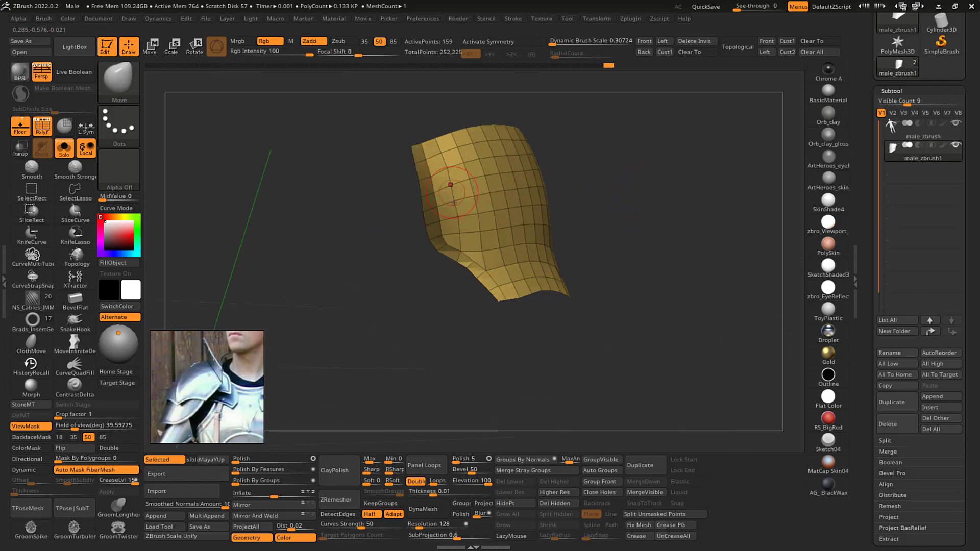
alt+drag(609, 167, 626, 202)
drag(625, 201, 533, 215)
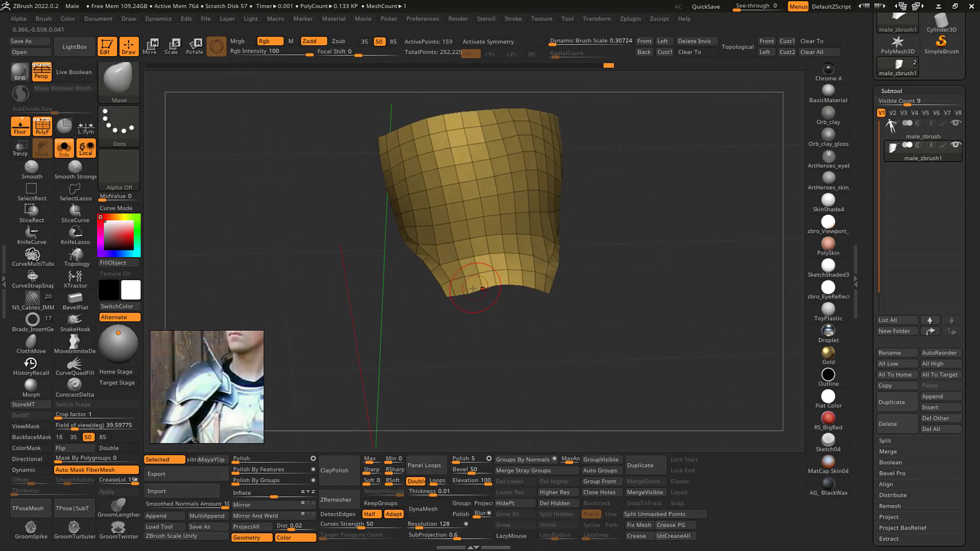
drag(661, 207, 627, 149)
right_drag(638, 169, 652, 175)
key(ctrl+1)
click(629, 198)
- Switch to the ZModeler brush and set its edge action to Extrude Move with EdgeLoop as the target
key(b)
key(z)
key(m)
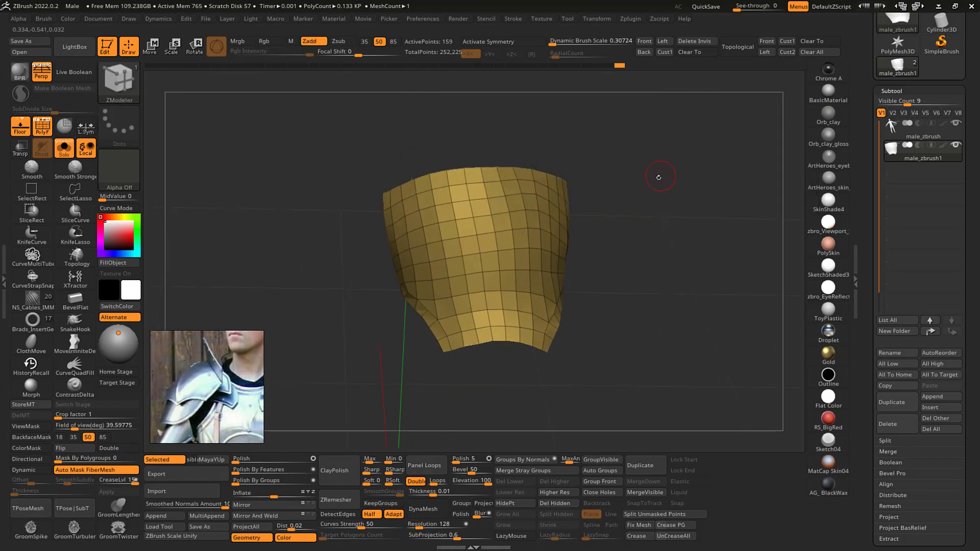
mouse_move(656, 175)
mouse_down()
mouse_move(661, 185)
mouse_move(320, 394)
mouse_up()
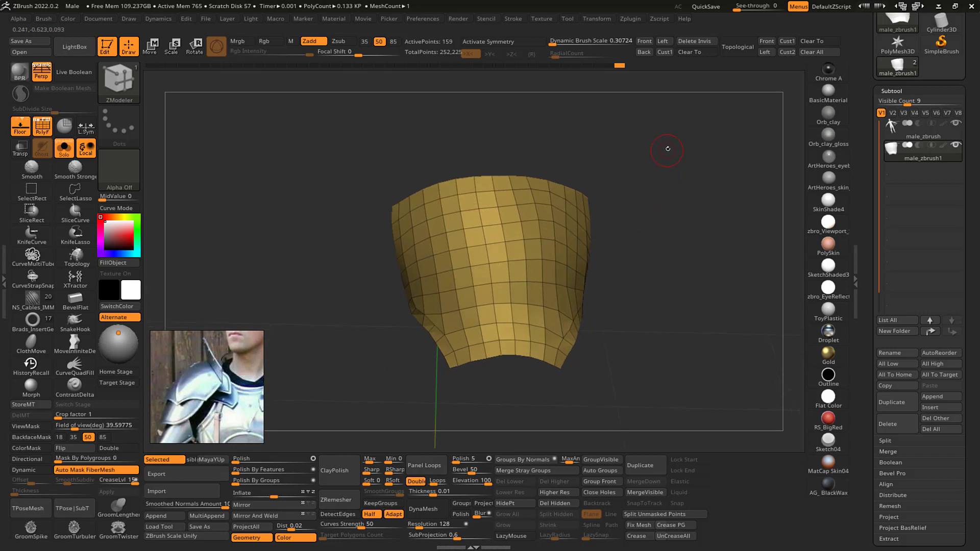
drag(663, 151, 567, 171)
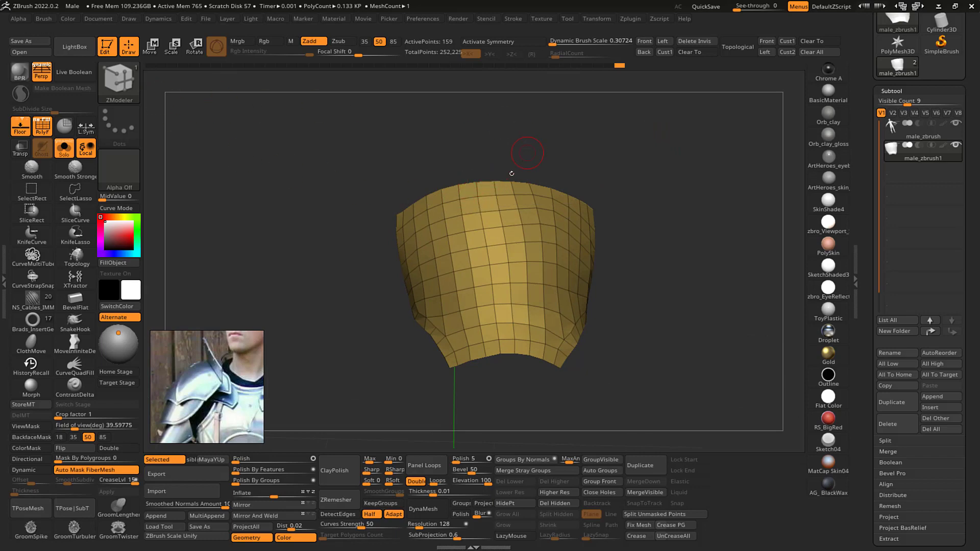
drag(560, 152, 538, 139)
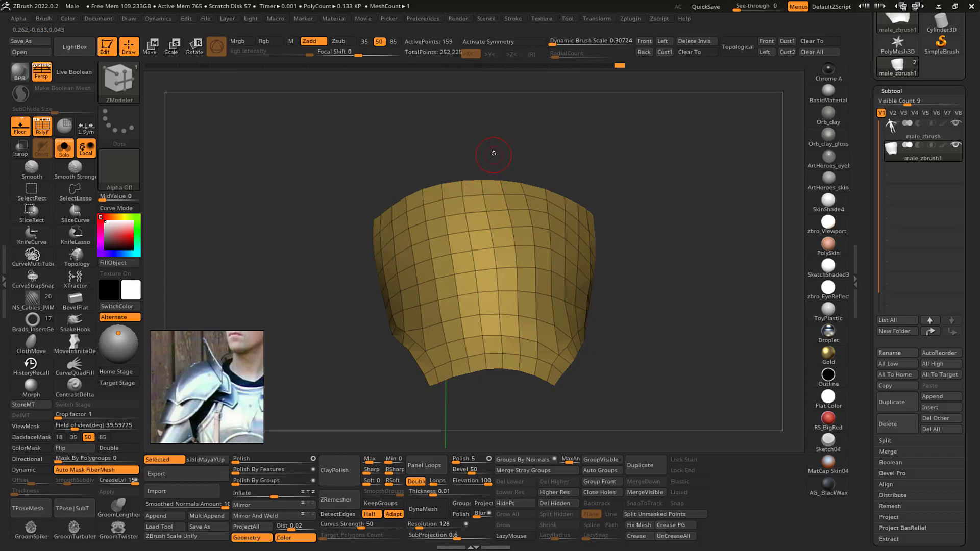
drag(493, 153, 465, 175)
key(space)
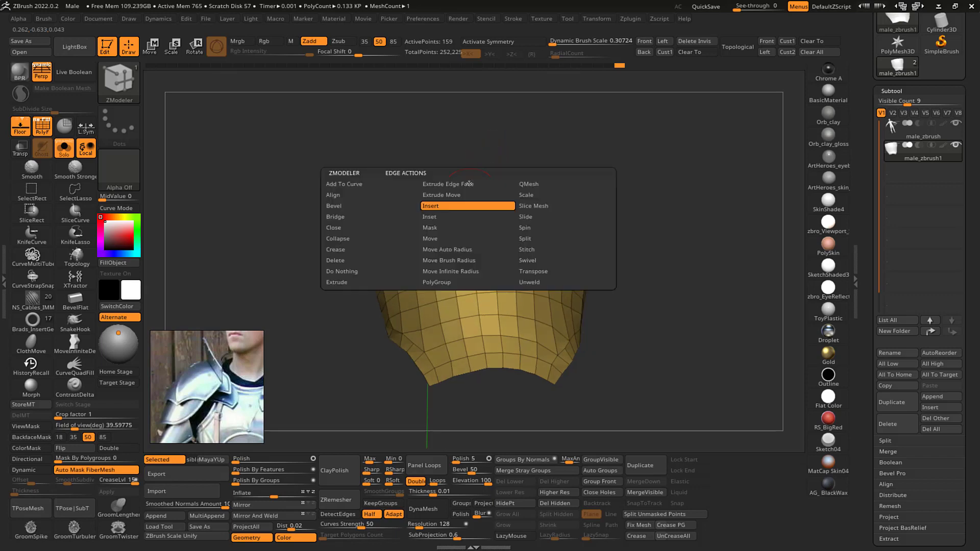
mouse_move(470, 185)
key(space)
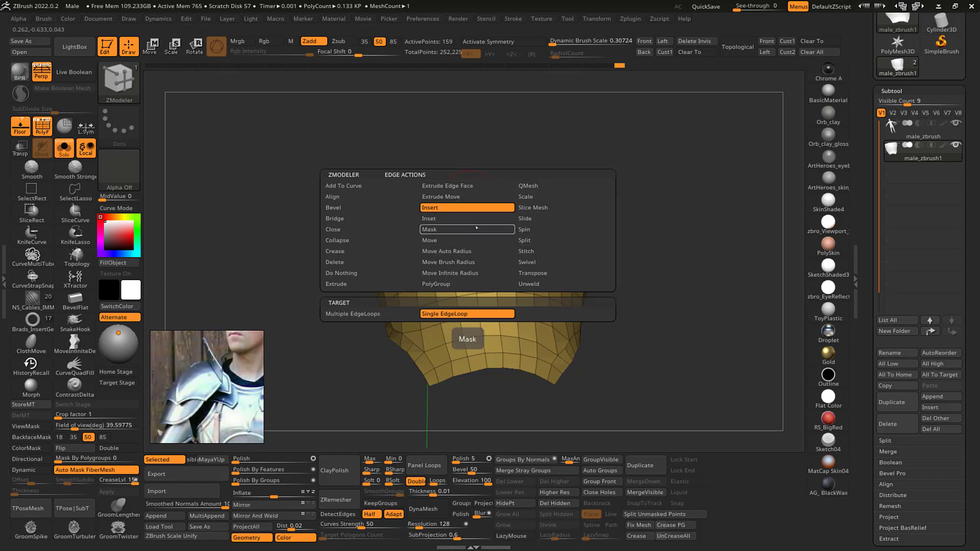
click(458, 197)
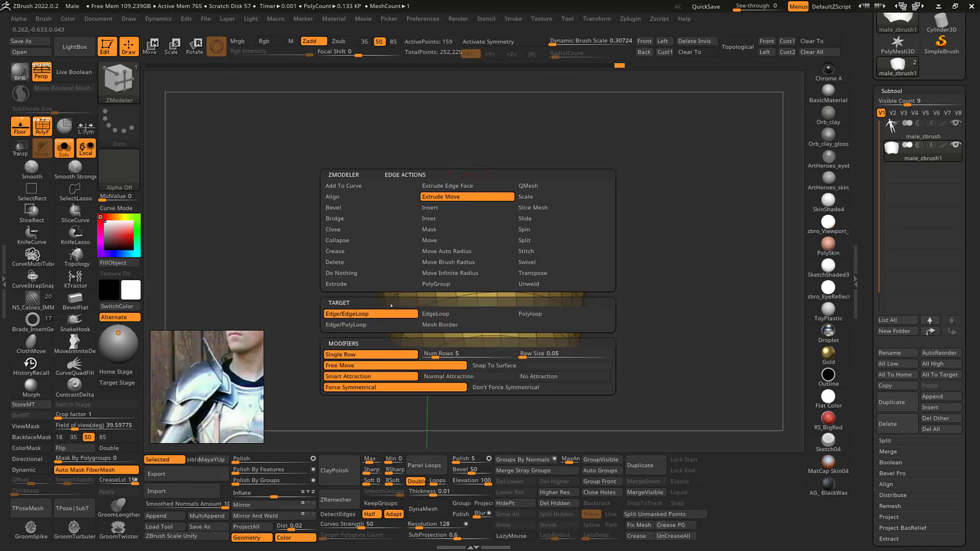
click(435, 313)
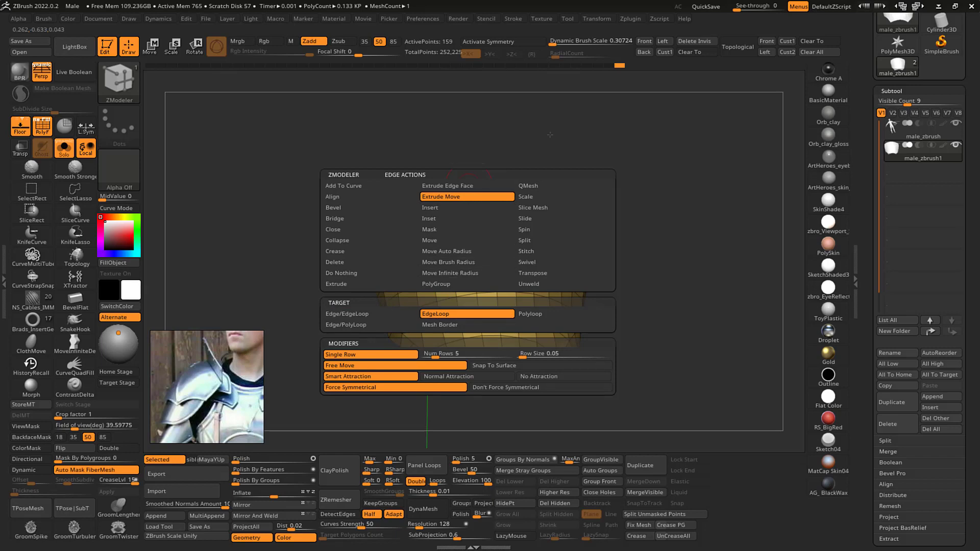
- Extrude the plate's upper border edge loop upward into a tall single-row band
drag(563, 141, 531, 142)
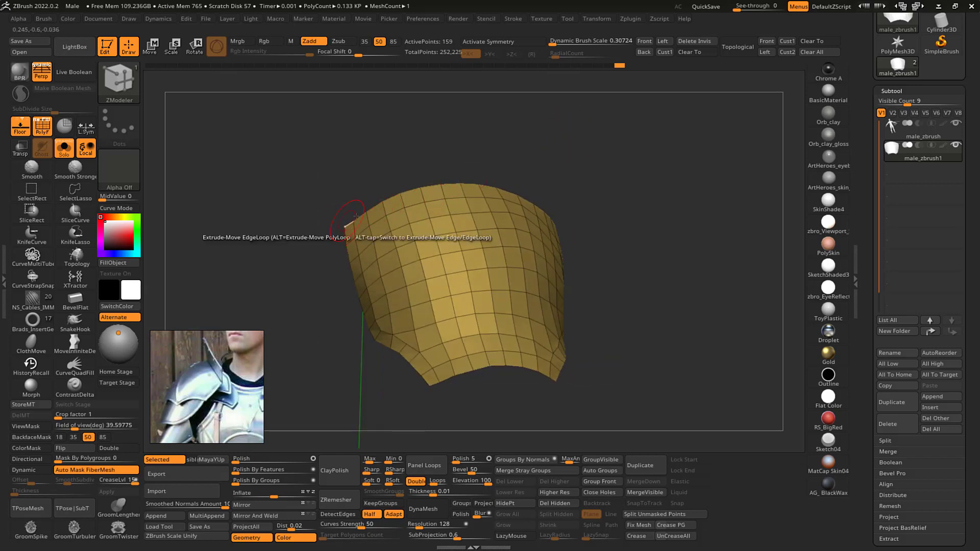
drag(613, 226, 509, 111)
mouse_move(659, 157)
mouse_down()
mouse_move(651, 138)
mouse_move(691, 135)
mouse_move(669, 140)
mouse_move(664, 175)
mouse_up()
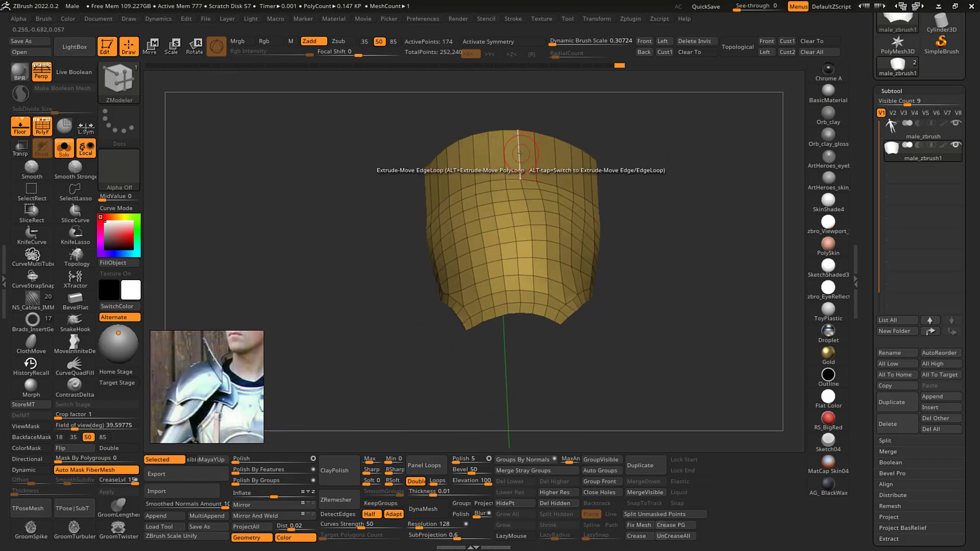
- Set the ZModeler edge action to Insert with Multiple EdgeLoops and divide the extruded band into three rows
key(space)
click(516, 186)
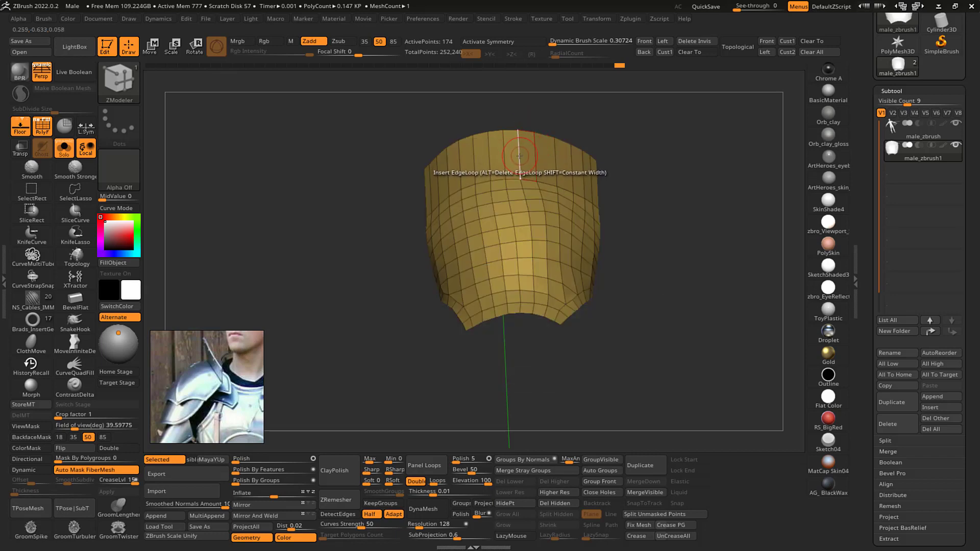
key(space)
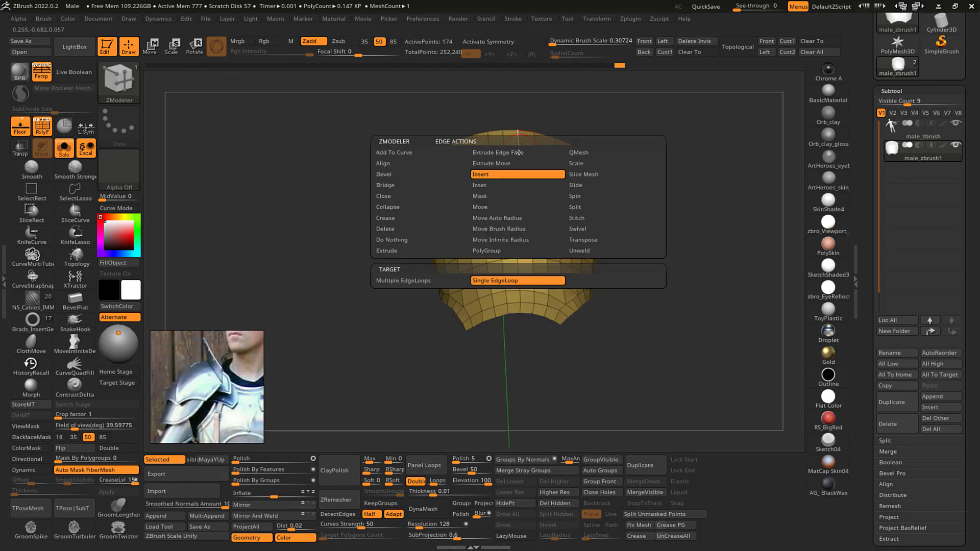
click(426, 280)
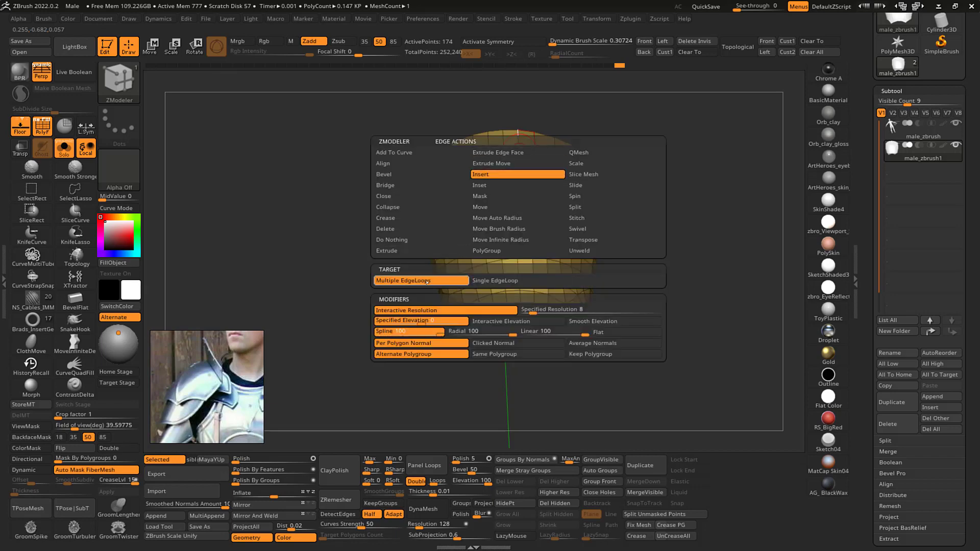
click(513, 172)
click(517, 157)
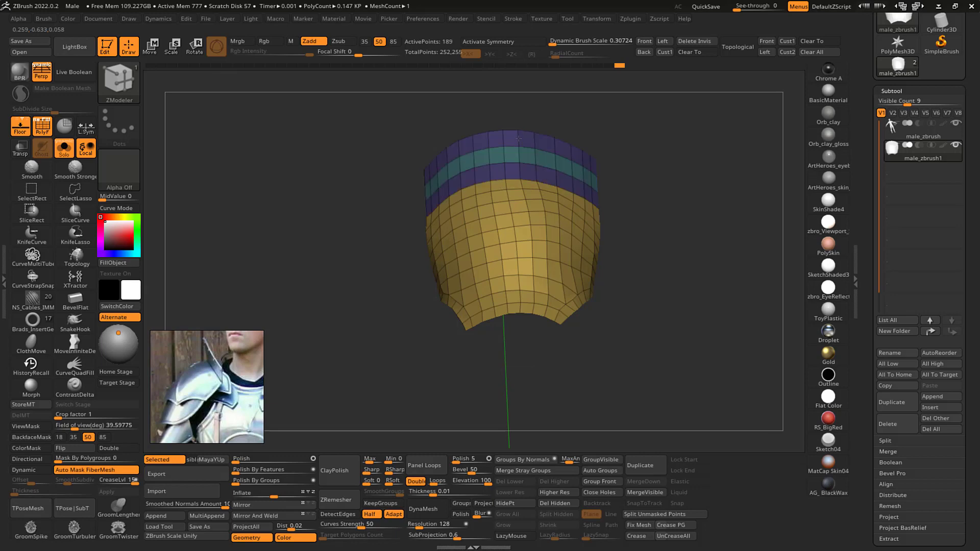
click(519, 138)
- Switch to the Standard brush and merge the whole shoulder plate into one polygroup with GroupVisible
mouse_move(665, 148)
mouse_down()
mouse_move(681, 140)
mouse_move(661, 156)
mouse_move(626, 146)
mouse_move(660, 185)
mouse_move(654, 171)
mouse_move(643, 184)
mouse_move(684, 157)
mouse_move(649, 165)
mouse_move(665, 166)
mouse_move(660, 158)
mouse_up()
key(b)
key(s)
key(t)
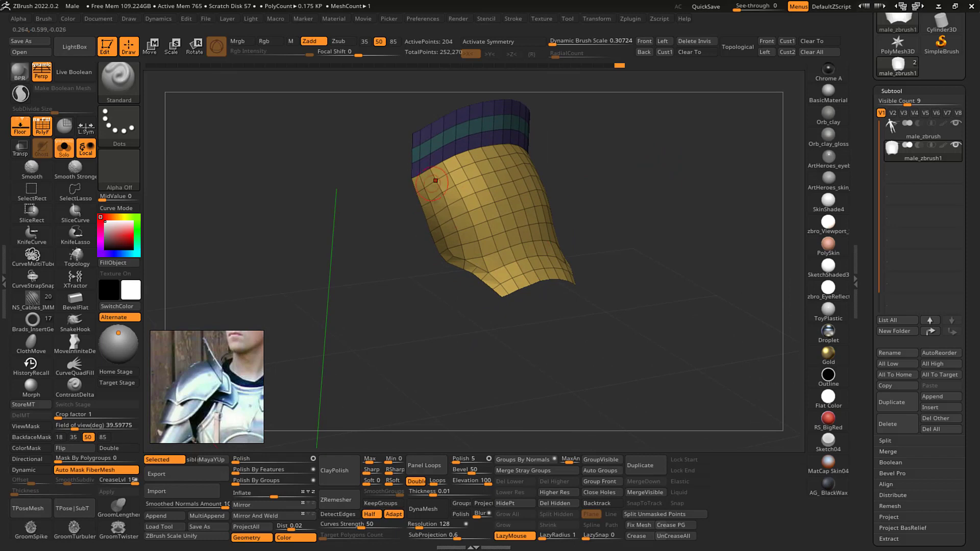
drag(588, 256, 620, 164)
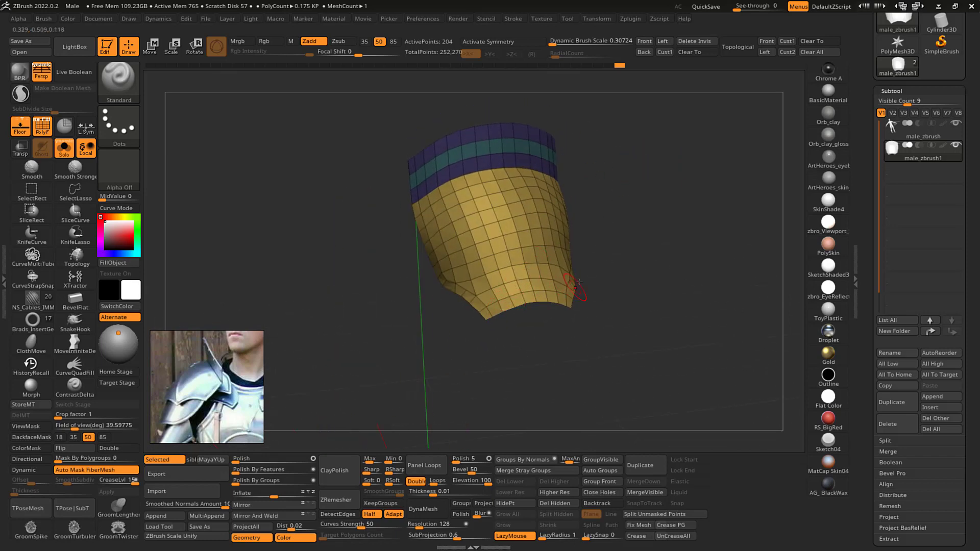
drag(578, 282, 610, 140)
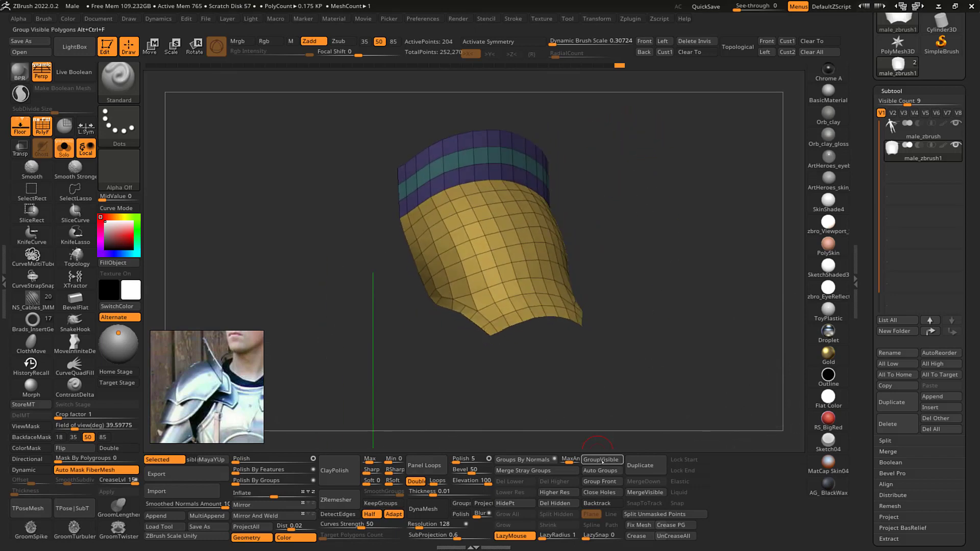
click(602, 460)
drag(648, 270, 686, 185)
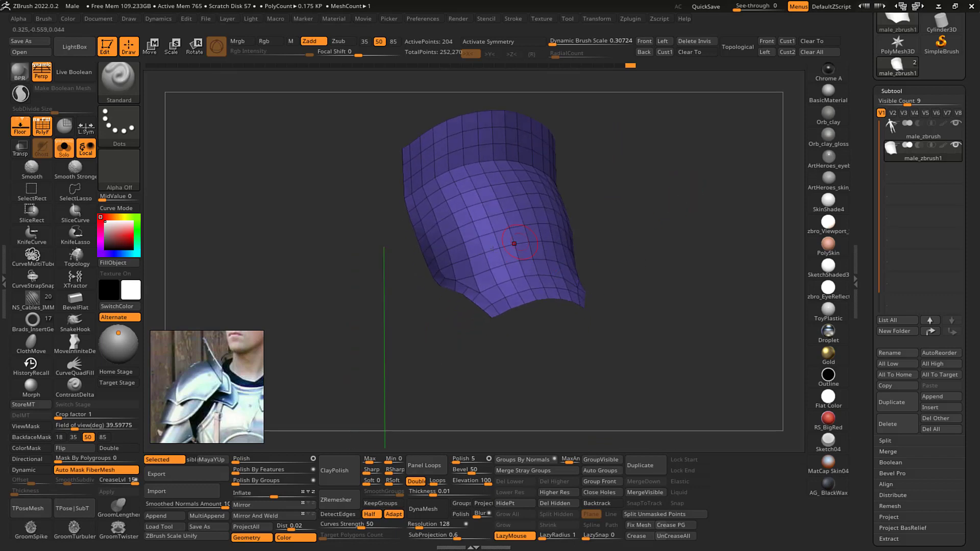
- Set the SelectRect brush's stroke to Lasso and hide the outer polygon row along the plate's left side edge and lower edge
key(ctrl+shift)
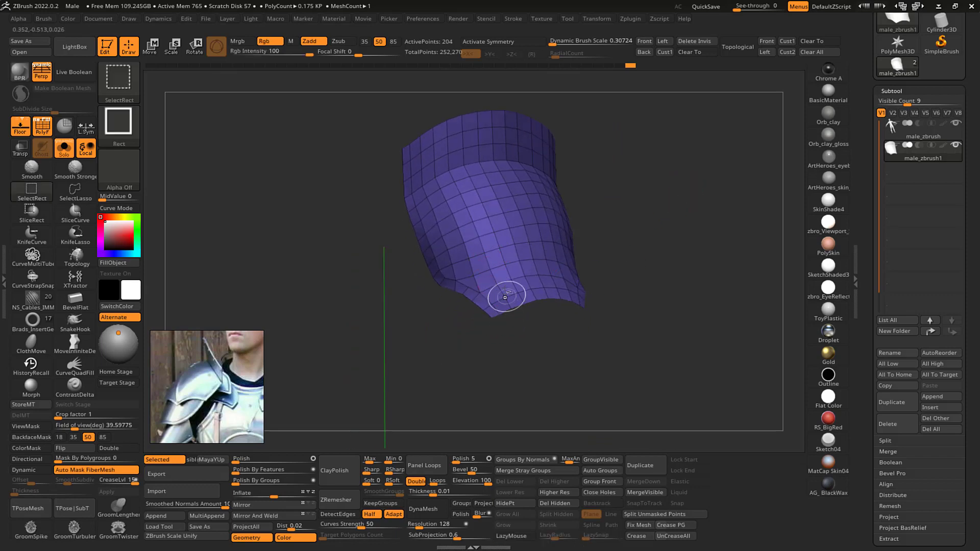
click(120, 126)
ctrl+shift+click(313, 138)
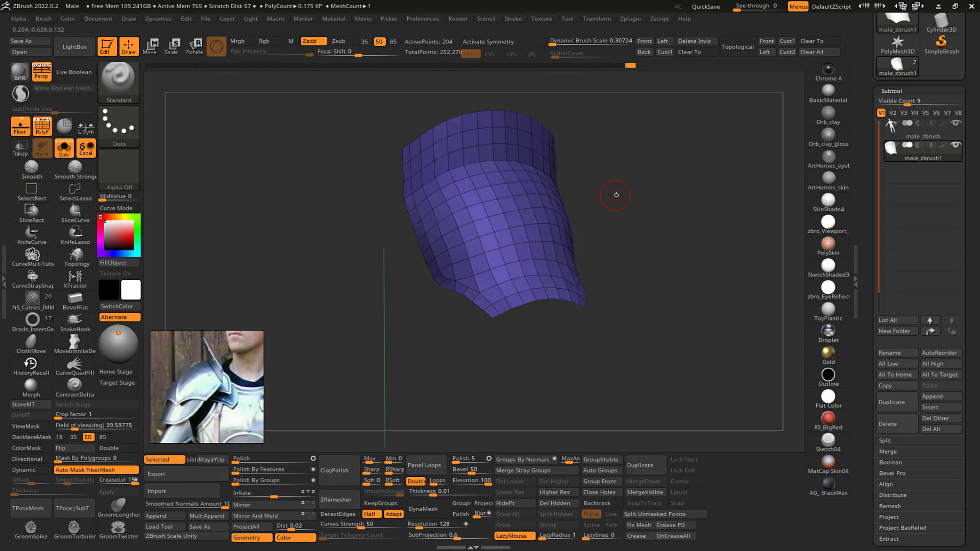
alt+drag(628, 169, 619, 142)
key(ctrl+shift)
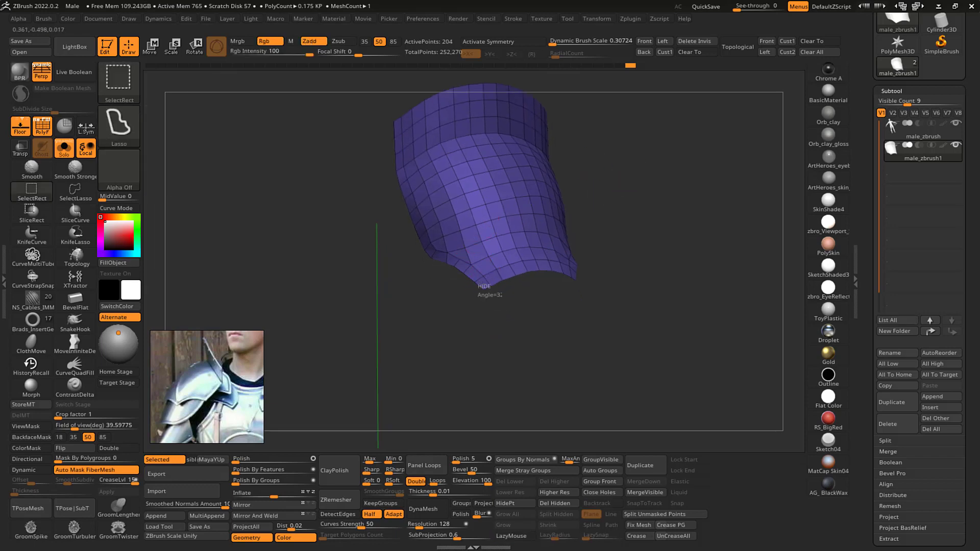
mouse_move(449, 258)
ctrl+shift+mouse_down()
mouse_move(409, 214)
mouse_move(393, 130)
mouse_move(395, 309)
ctrl+shift+mouse_up()
ctrl+alt+shift+drag(424, 342, 511, 358)
mouse_move(656, 225)
mouse_down()
mouse_move(586, 262)
mouse_move(554, 294)
mouse_move(449, 282)
mouse_move(510, 327)
mouse_up()
mouse_move(621, 273)
mouse_down()
mouse_move(665, 225)
mouse_move(613, 255)
mouse_up()
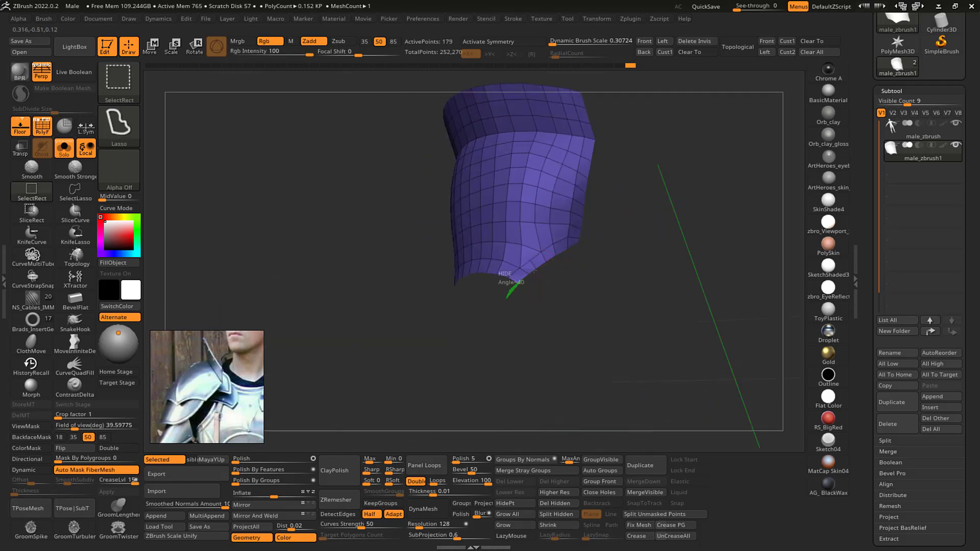
mouse_move(534, 271)
ctrl+alt+shift+mouse_down()
mouse_move(553, 244)
mouse_move(528, 276)
mouse_move(575, 266)
ctrl+alt+shift+mouse_up()
drag(645, 226, 556, 239)
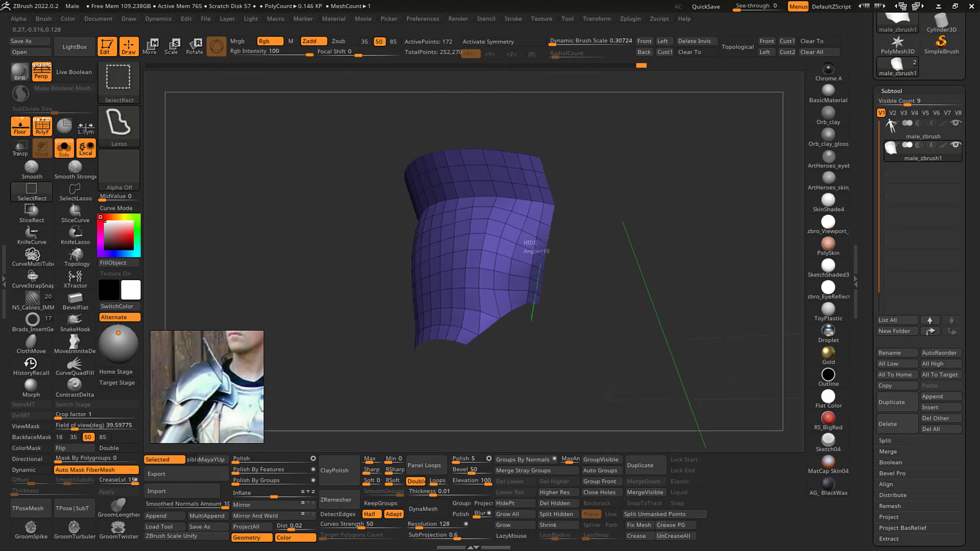
- Lasso-hide the outer polygon row along the plate's remaining side edge and its upper edge
mouse_move(545, 193)
ctrl+alt+shift+mouse_down()
mouse_move(539, 176)
mouse_move(566, 128)
ctrl+alt+shift+mouse_up()
mouse_move(601, 259)
mouse_down()
mouse_move(646, 181)
mouse_move(624, 221)
mouse_move(637, 223)
mouse_up()
drag(607, 136, 548, 172)
key(ctrl+shift)
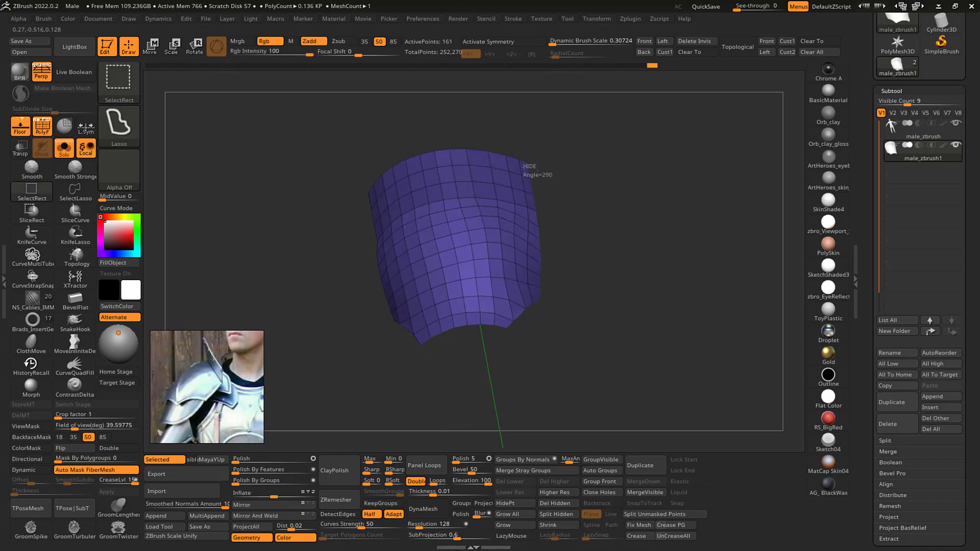
mouse_move(456, 159)
ctrl+alt+shift+mouse_down()
mouse_move(388, 163)
mouse_move(403, 102)
mouse_move(541, 174)
ctrl+alt+shift+mouse_up()
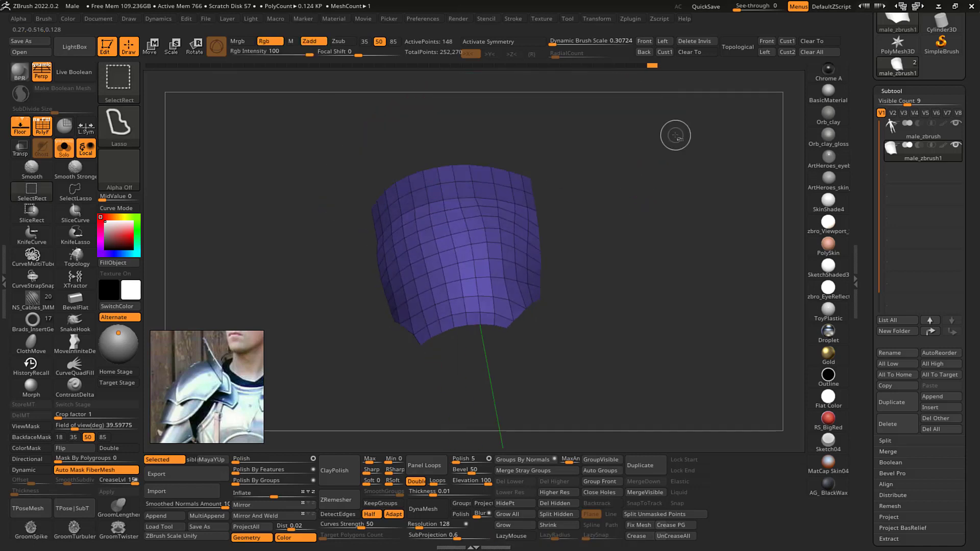
- Assign the plate's visible inner polygons to their own polygroup with GroupVisible and unhide the border row
drag(656, 145, 649, 152)
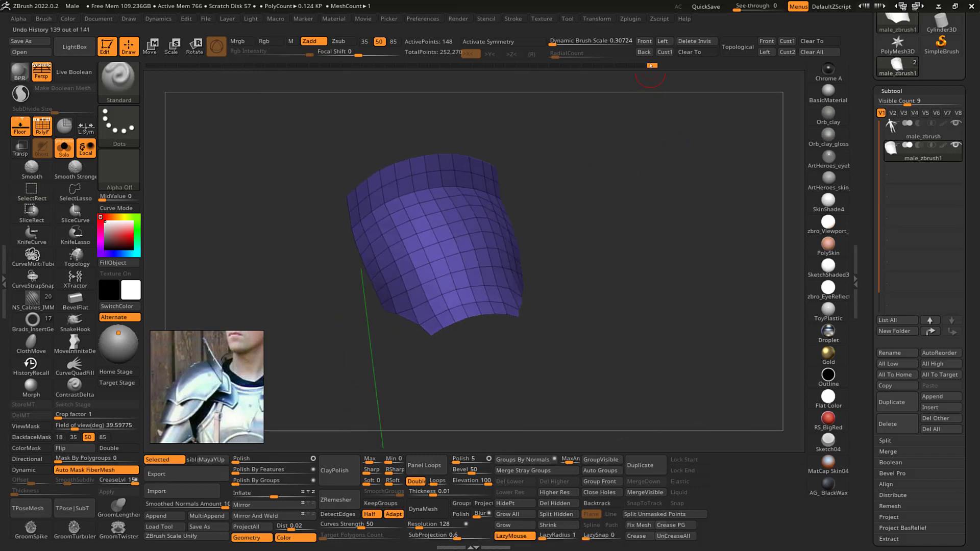
click(600, 459)
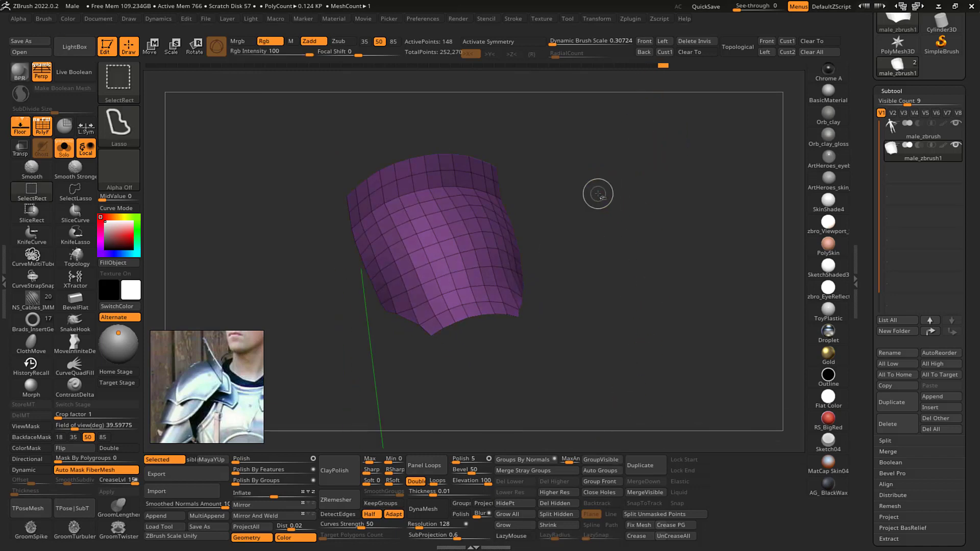
ctrl+shift+click(605, 205)
drag(632, 186, 550, 194)
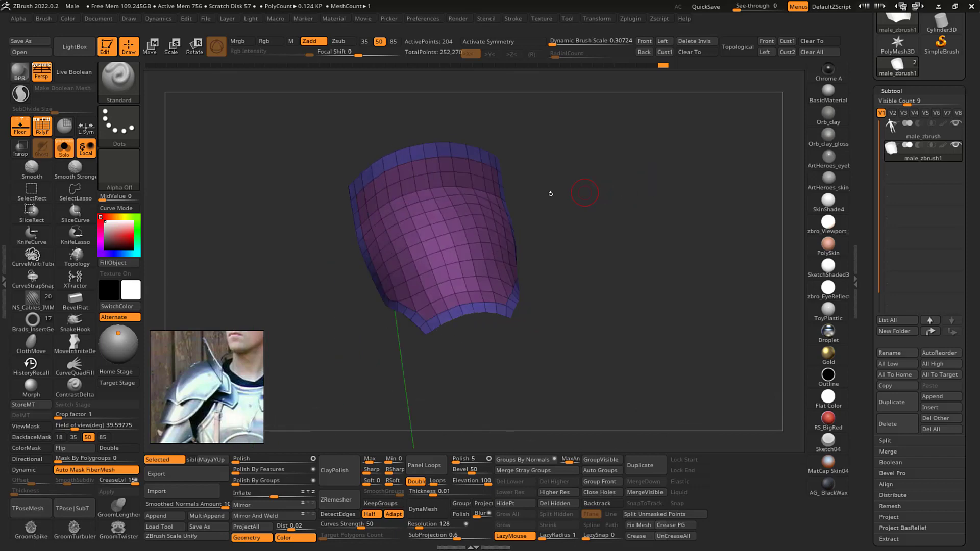
- Switch to the ZModeler brush and set its polygon action to QMesh with All Polygons as the target
mouse_move(654, 188)
mouse_down()
mouse_move(663, 193)
mouse_move(653, 185)
mouse_move(669, 175)
mouse_move(628, 192)
mouse_move(632, 204)
mouse_move(630, 194)
mouse_move(563, 202)
mouse_move(619, 177)
mouse_up()
key(b)
key(z)
key(m)
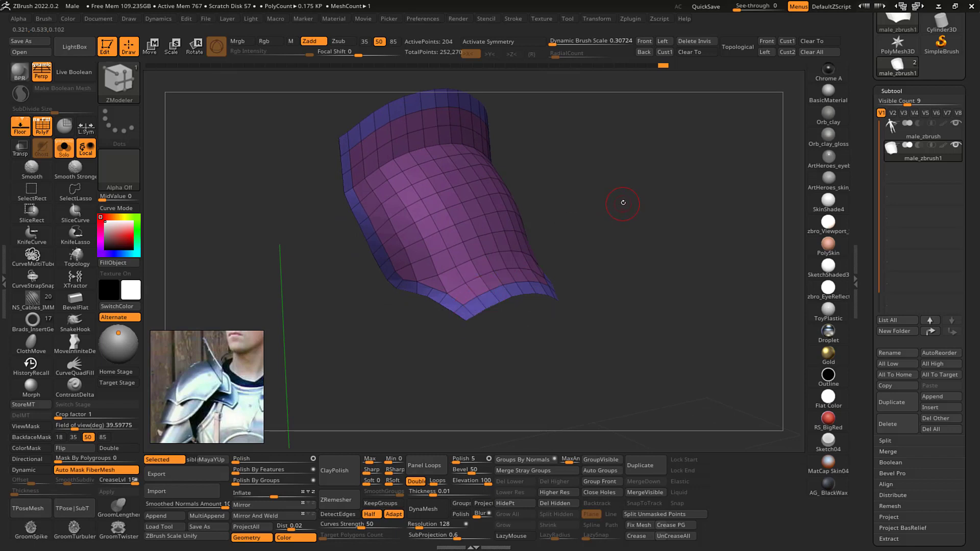
mouse_move(621, 201)
mouse_down()
mouse_move(632, 221)
mouse_move(623, 226)
mouse_move(608, 208)
mouse_up()
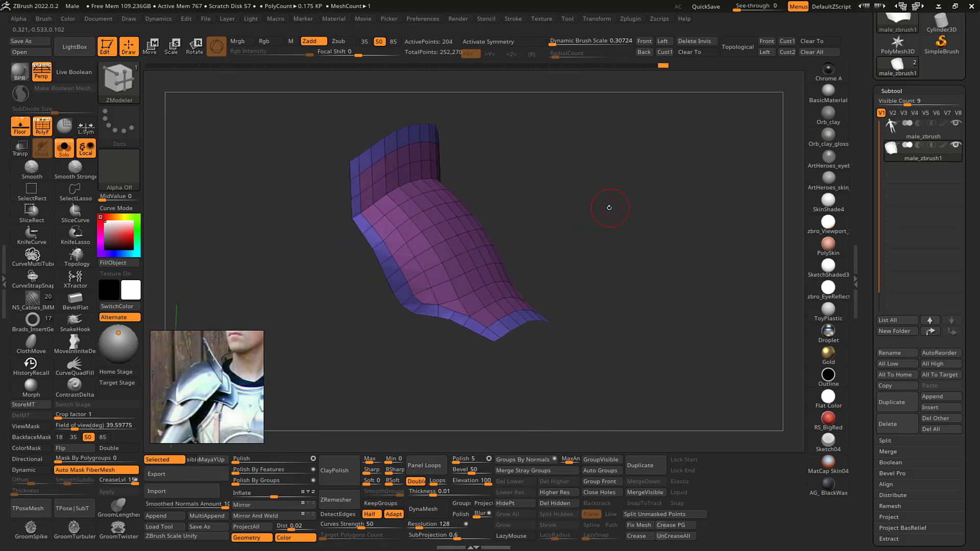
key(space)
click(448, 233)
key(space)
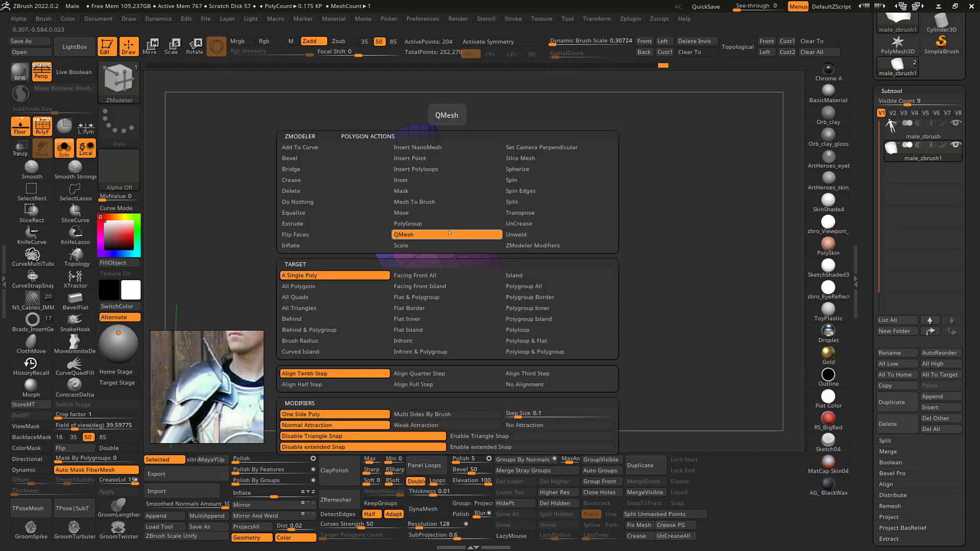
click(358, 285)
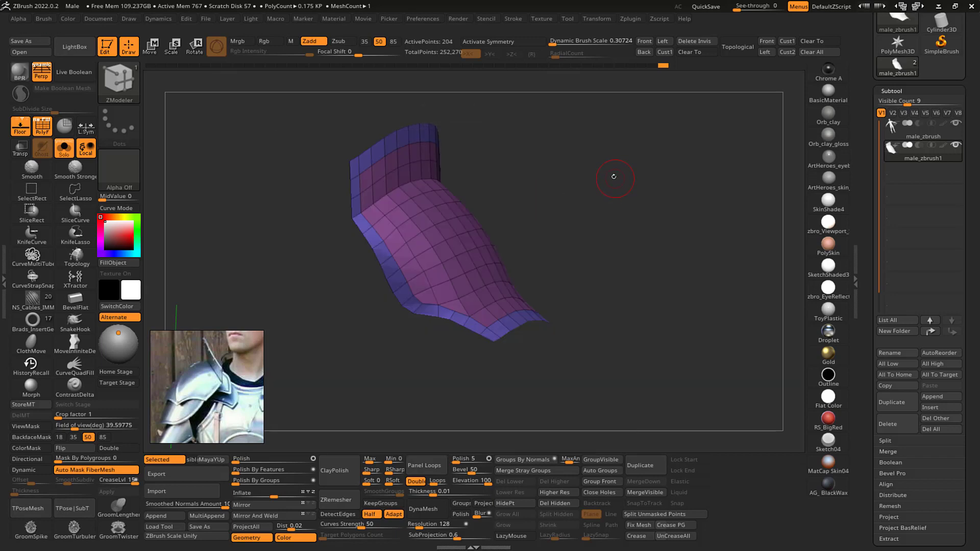
- Try to thicken the whole shoulder plate with QMesh and flip its faces, and undo the thickening
drag(612, 175, 623, 176)
drag(440, 223, 432, 231)
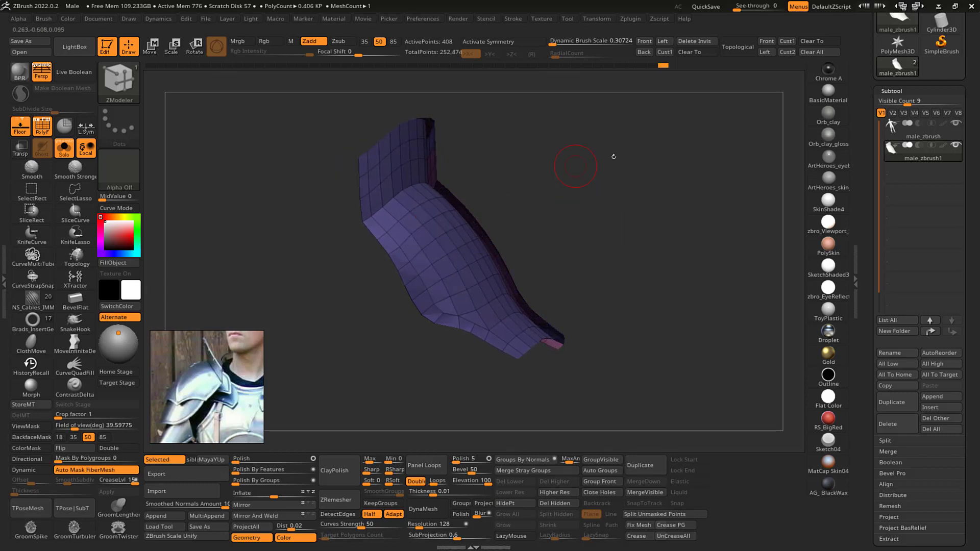
drag(613, 157, 627, 170)
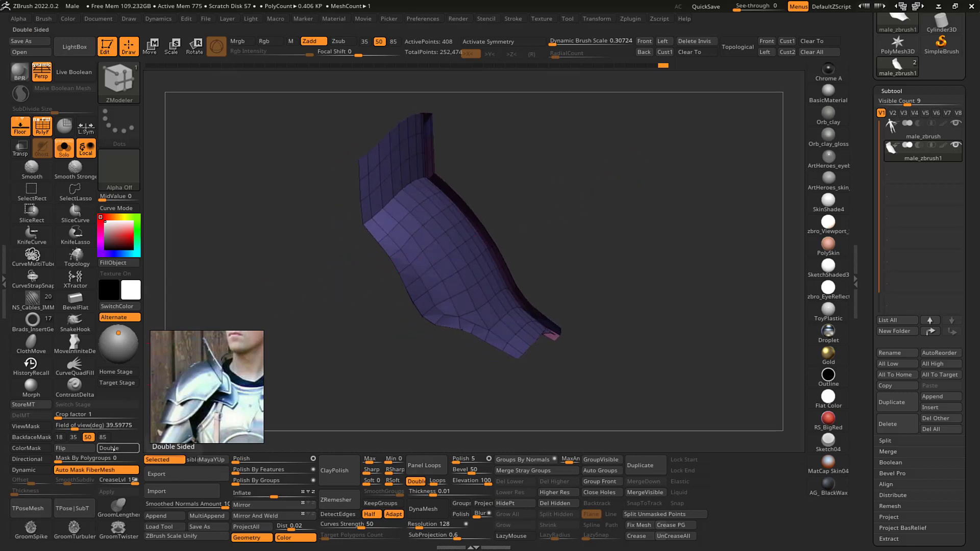
click(75, 448)
mouse_move(628, 168)
mouse_down()
mouse_move(664, 156)
mouse_move(643, 157)
mouse_up()
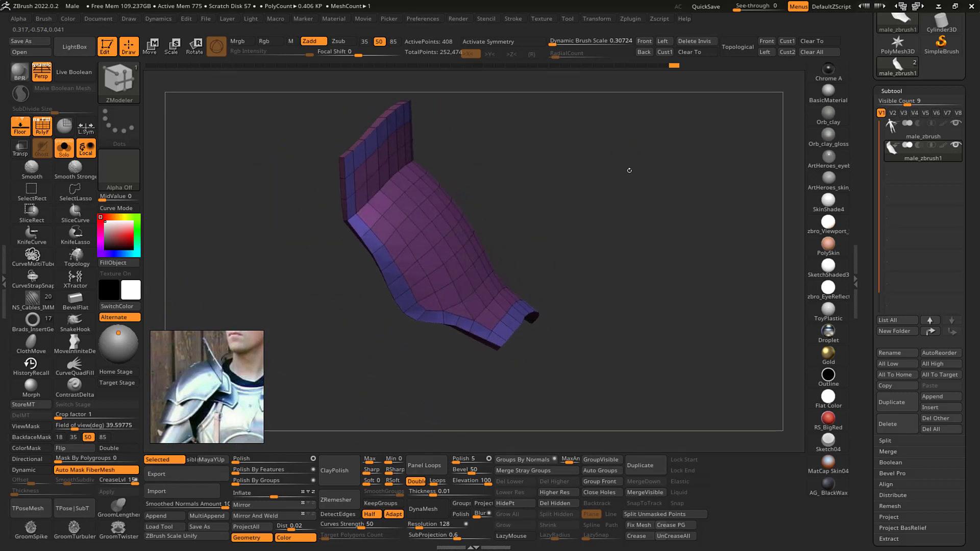
key(ctrl+z)
key(ctrl+z)
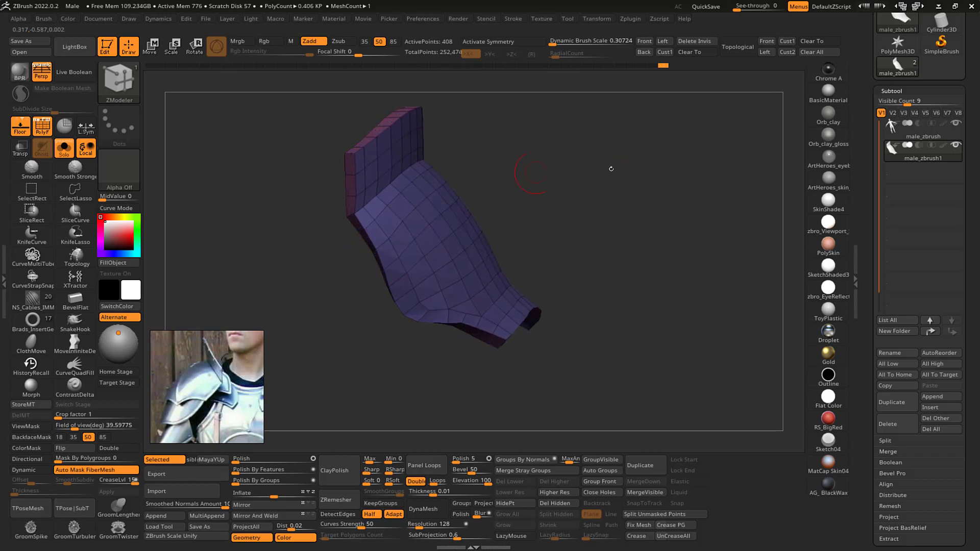
drag(642, 163, 609, 177)
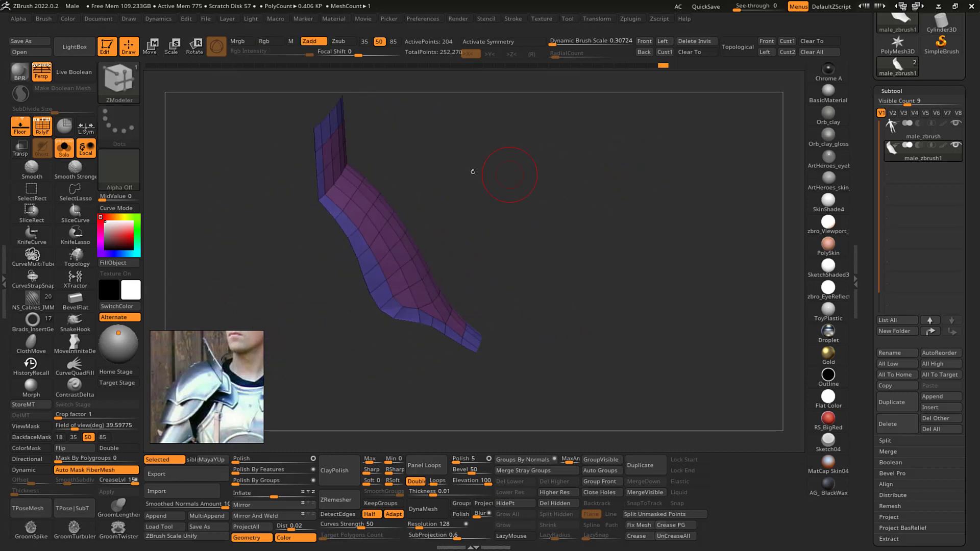
- Pull all of the plate's polygons with QMesh again to give it thickness
drag(380, 226, 379, 231)
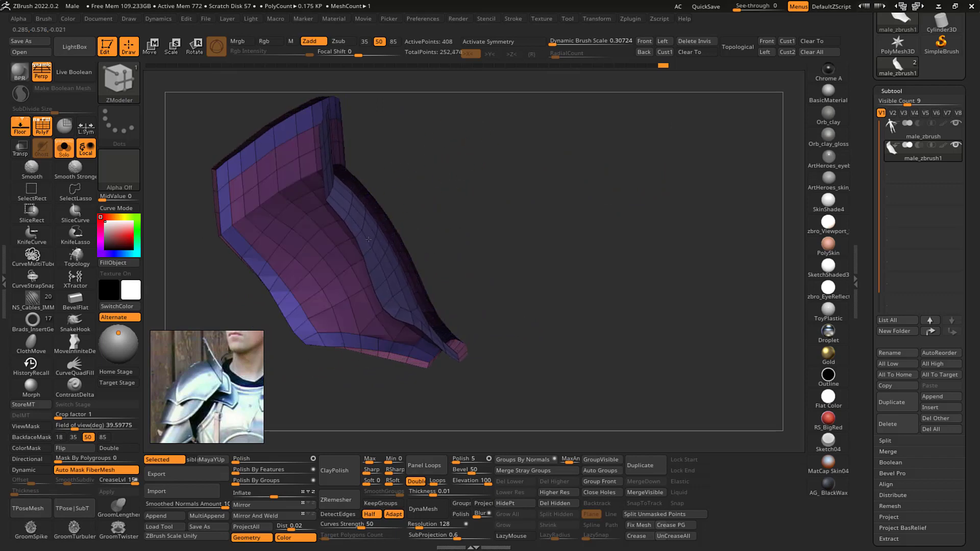
drag(544, 165, 580, 170)
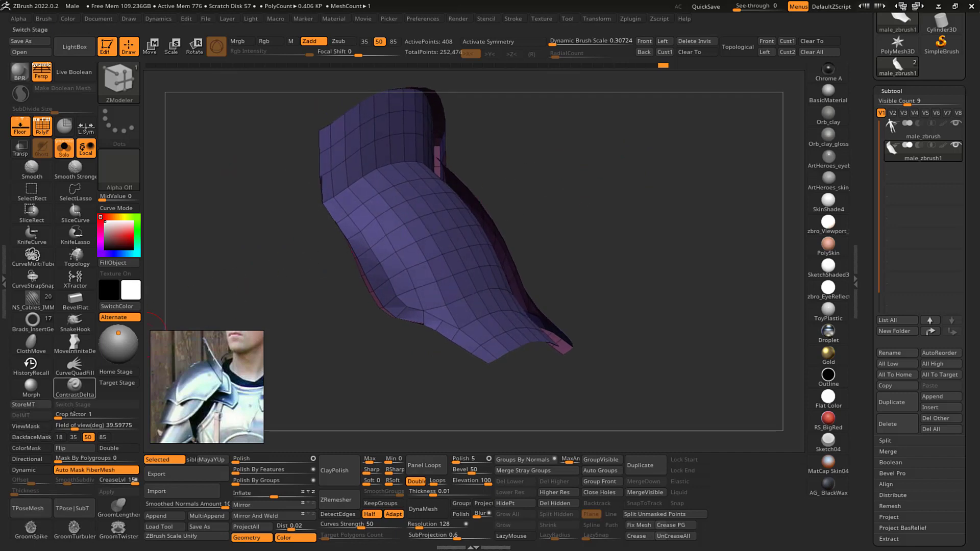
drag(505, 183, 628, 199)
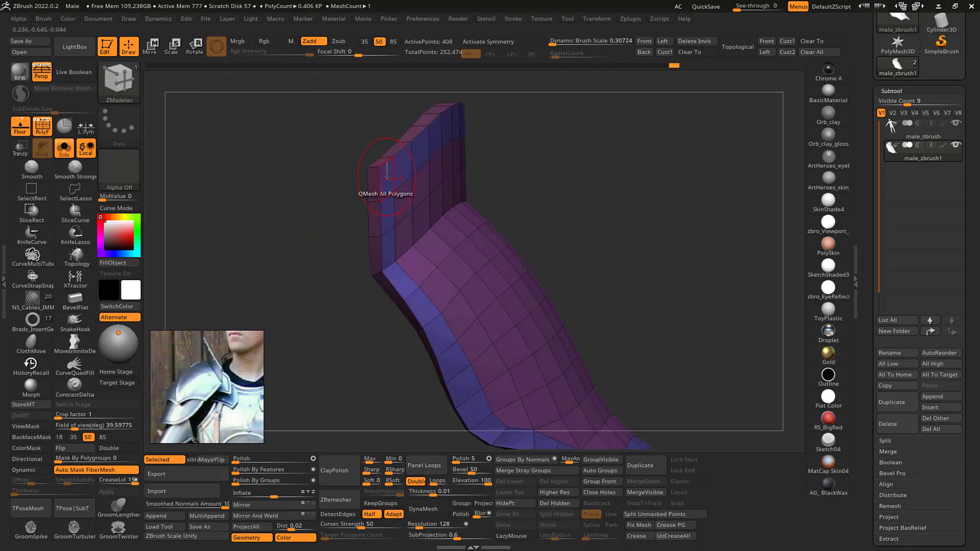
- Set the QMesh target to A Single Poly and try pulling one border polygon at the raised band's upper corner
key(space)
click(273, 275)
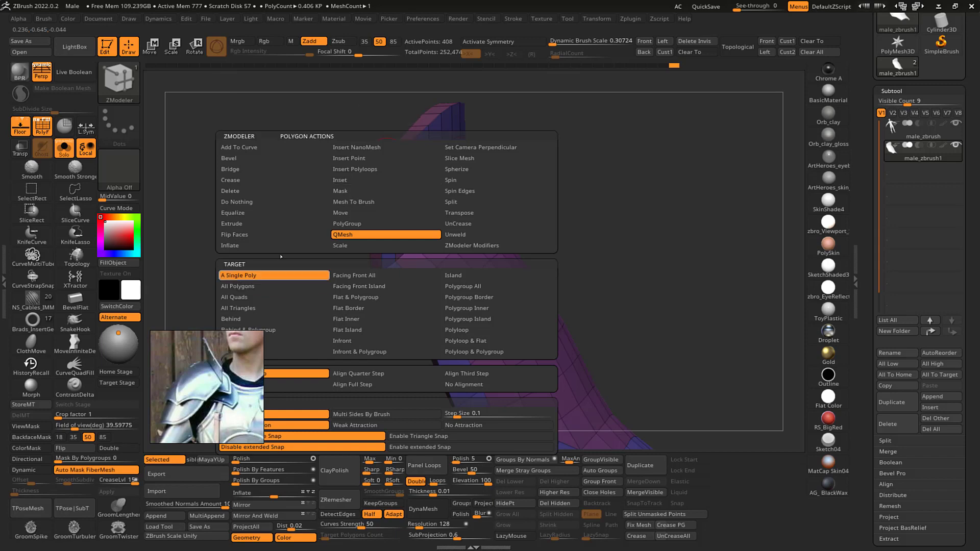
drag(621, 151, 644, 160)
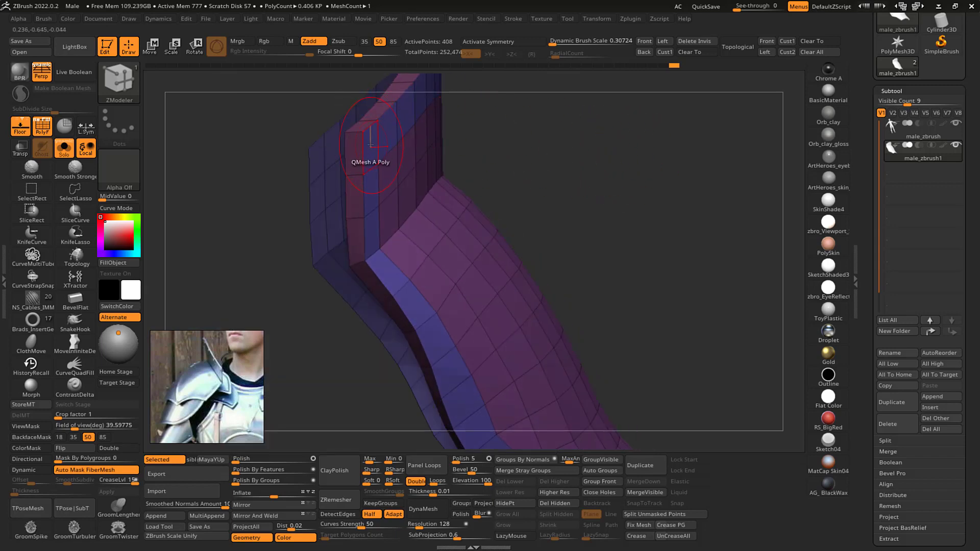
drag(579, 89, 605, 143)
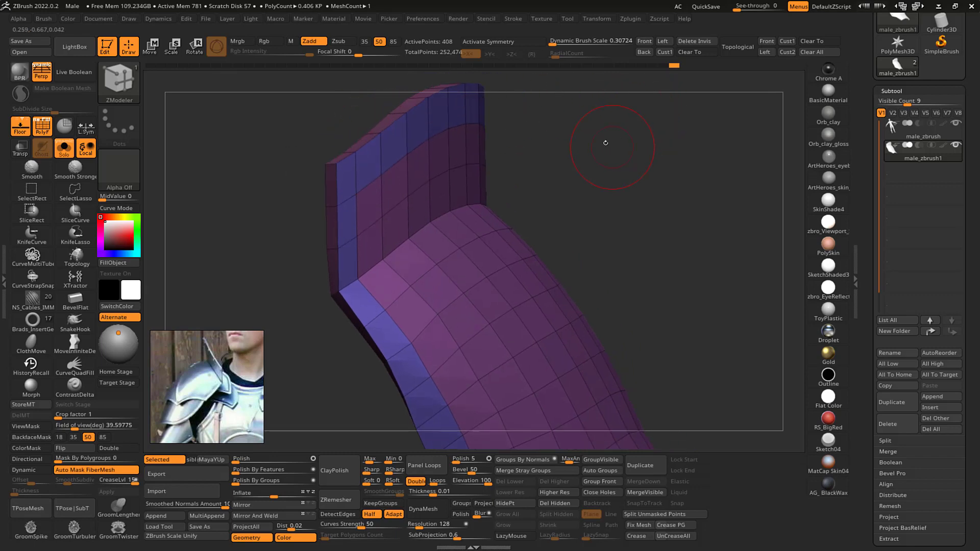
drag(347, 176, 302, 176)
mouse_move(669, 167)
mouse_down()
mouse_move(644, 167)
mouse_move(695, 169)
mouse_move(649, 164)
mouse_move(654, 183)
mouse_up()
- Undo the QMesh edits until the plate is a single-layer surface
key(ctrl+z)
key(ctrl+z)
key(ctrl+z)
key(ctrl+z)
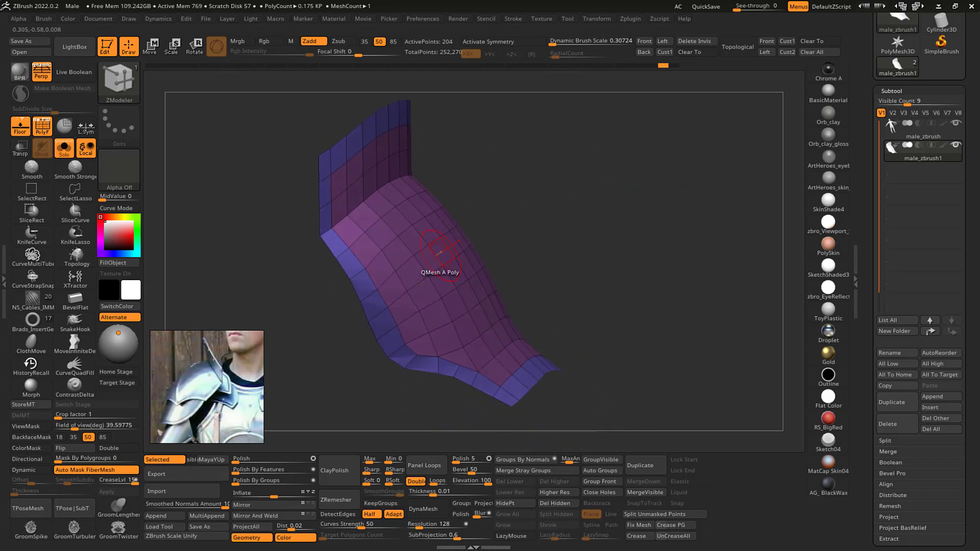
- Turn on double-sided display for the shoulder plate
drag(632, 192, 567, 204)
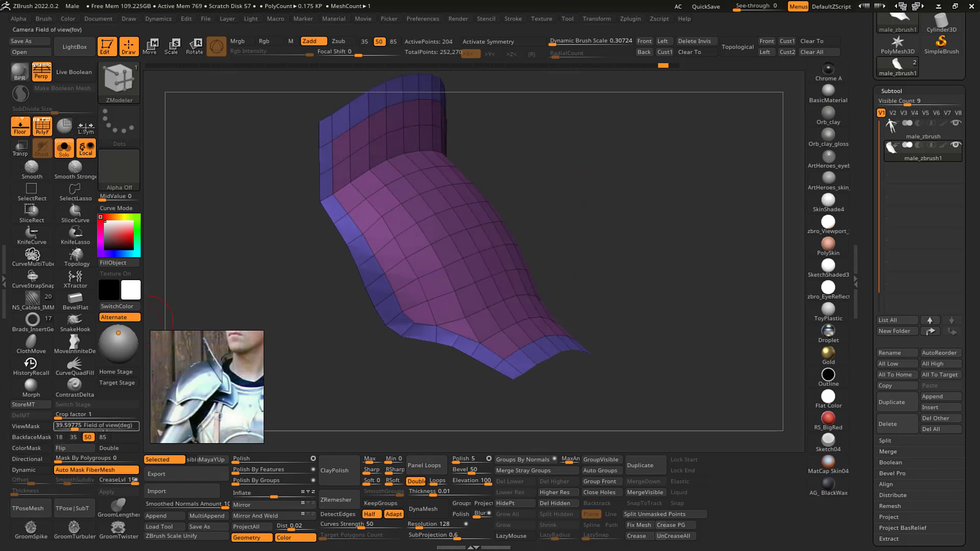
click(116, 444)
drag(631, 204, 652, 209)
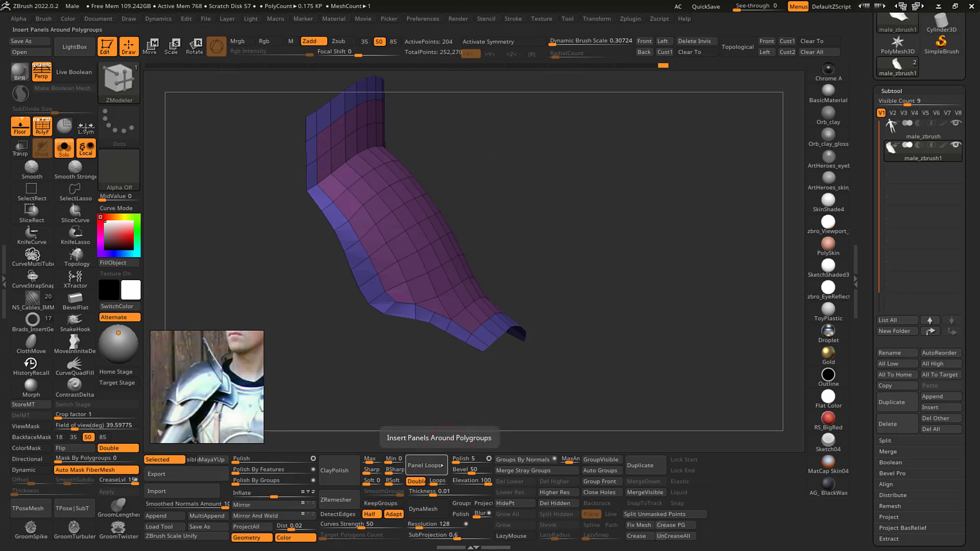
- Examine the Panel Loops options among the EdgeLoop geometry settings, and collapse the geometry settings
drag(937, 204, 936, 62)
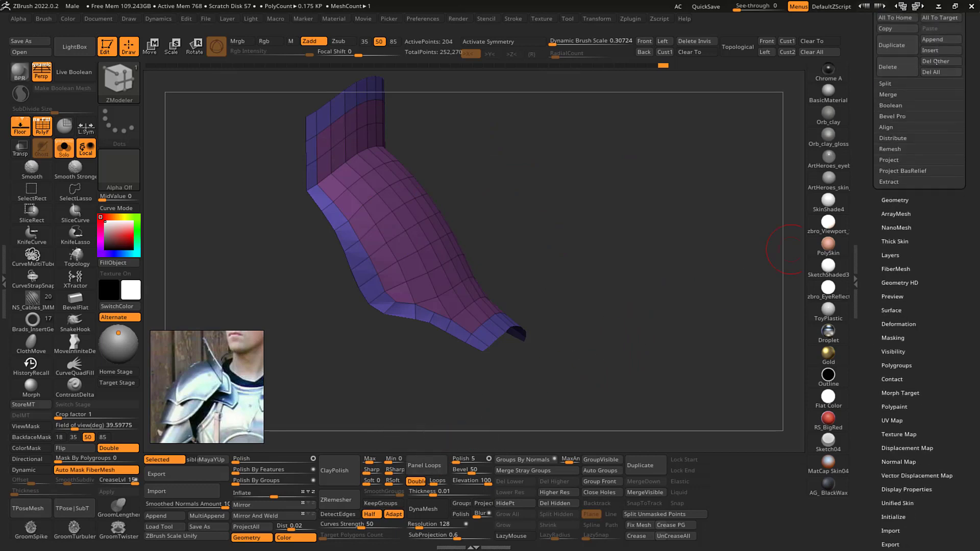
drag(957, 219, 954, 198)
click(943, 178)
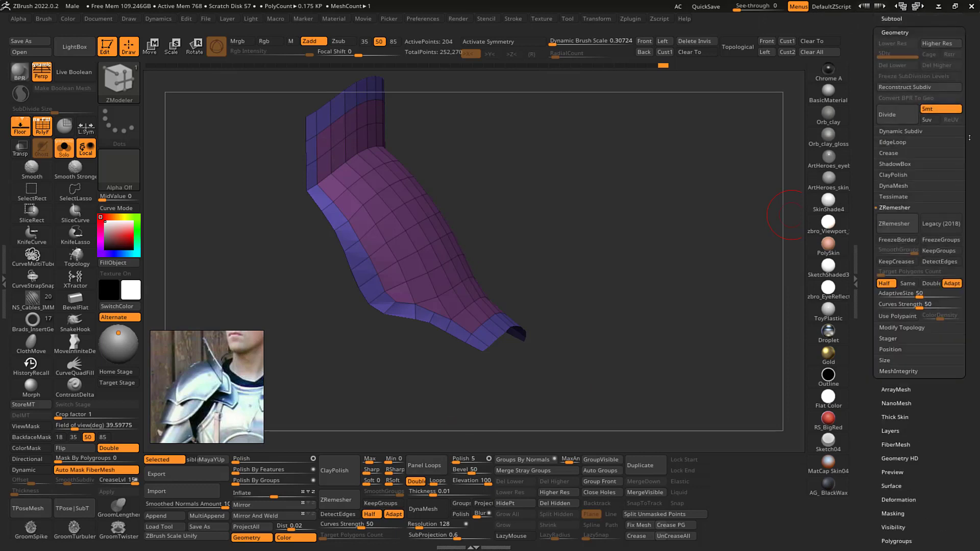
drag(969, 138, 966, 109)
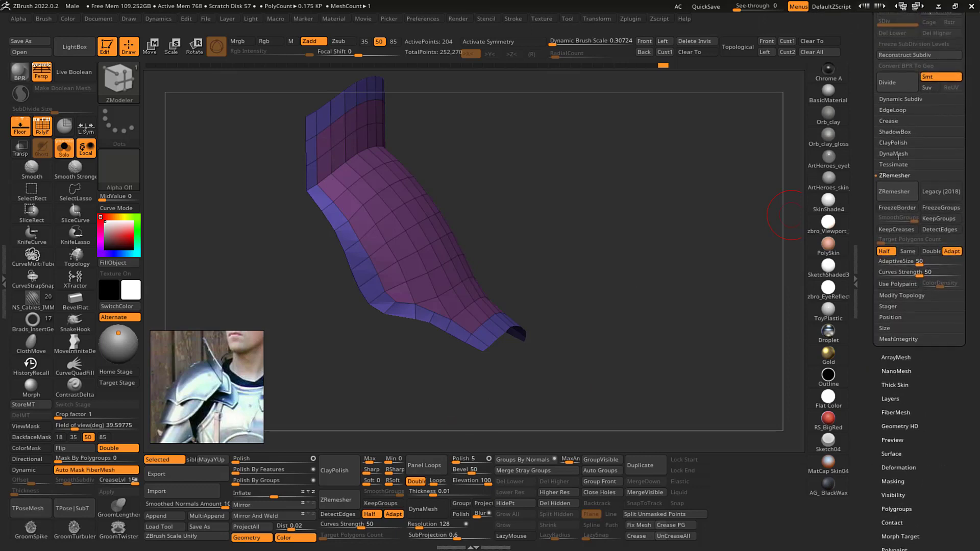
drag(973, 95, 971, 67)
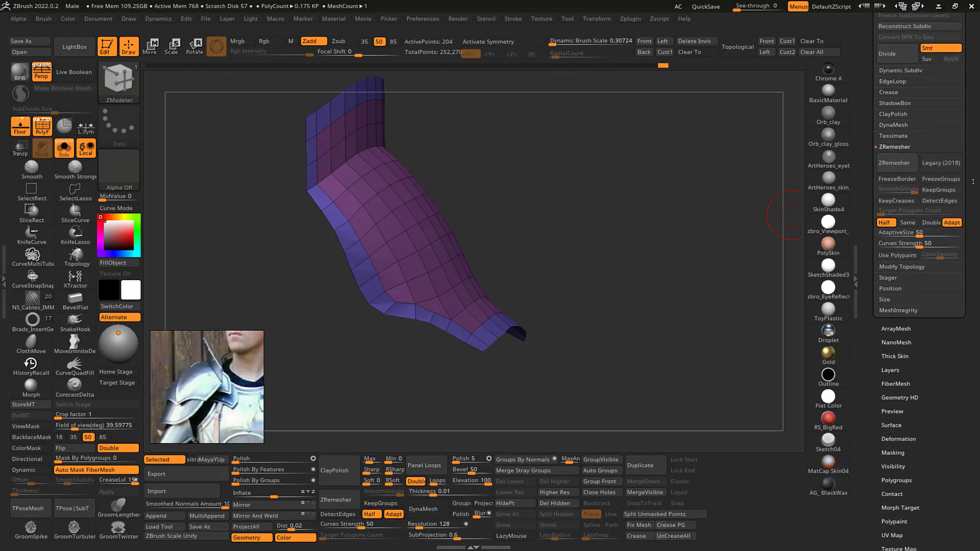
drag(970, 152, 970, 225)
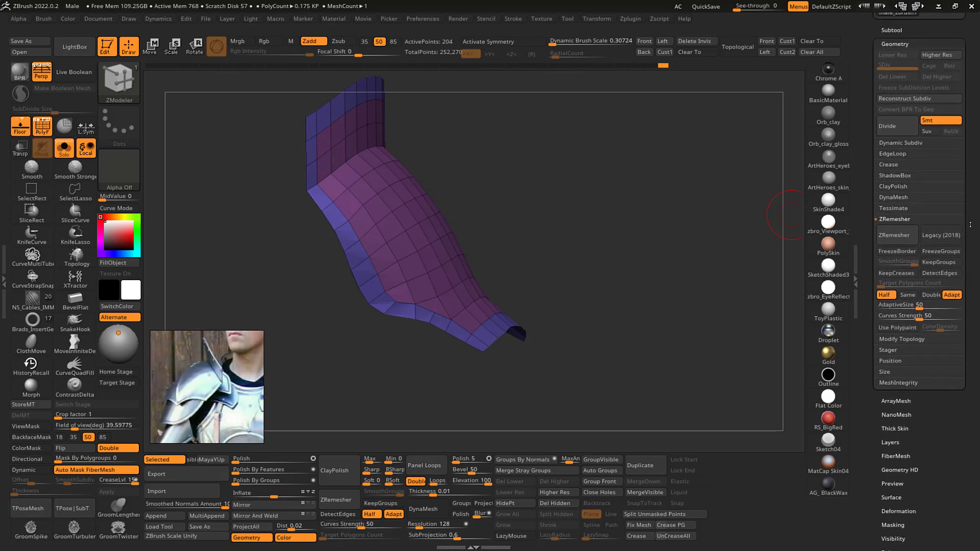
click(920, 154)
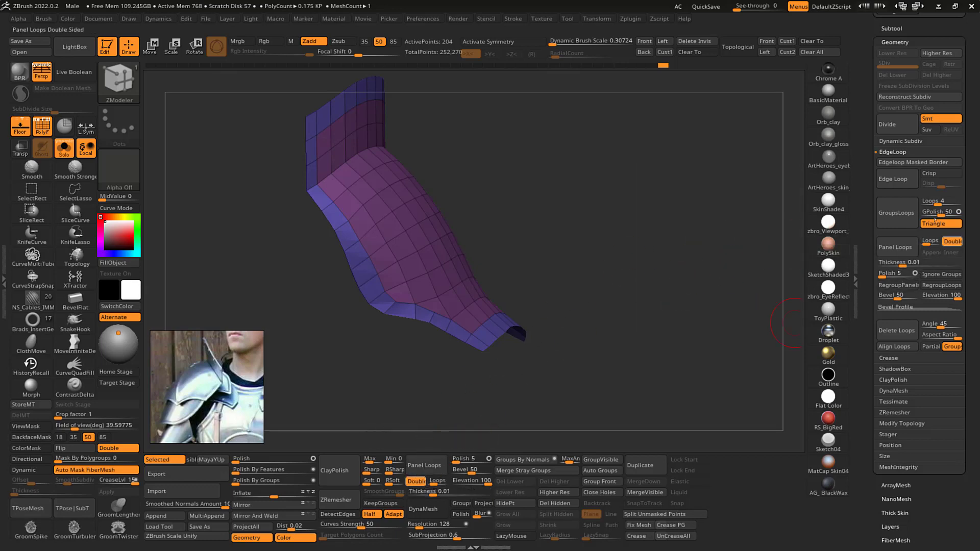
drag(969, 120, 969, 146)
click(894, 68)
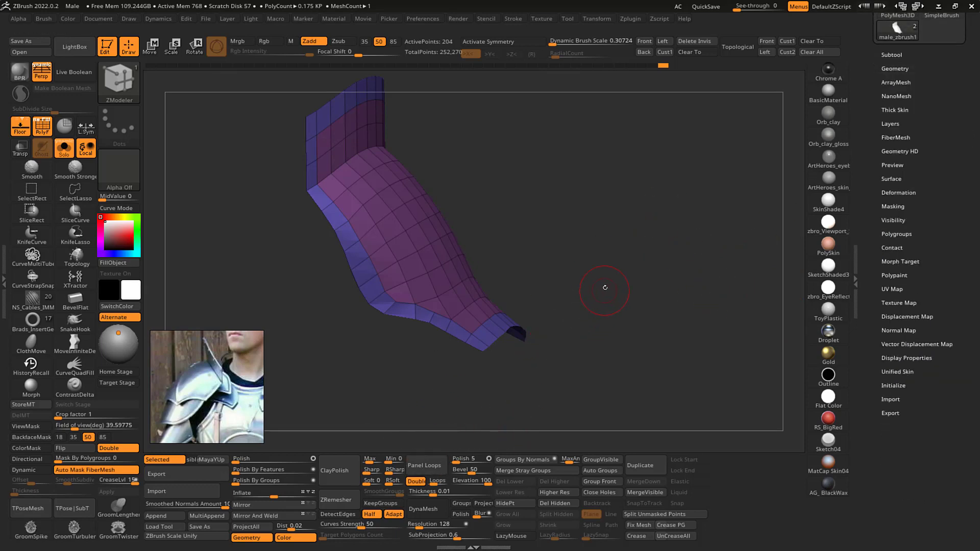
- Thicken the plate with Panel Loops using polish 0, bevel 0, elevation -100, 1 loop and thickness 0.01
drag(605, 287, 624, 202)
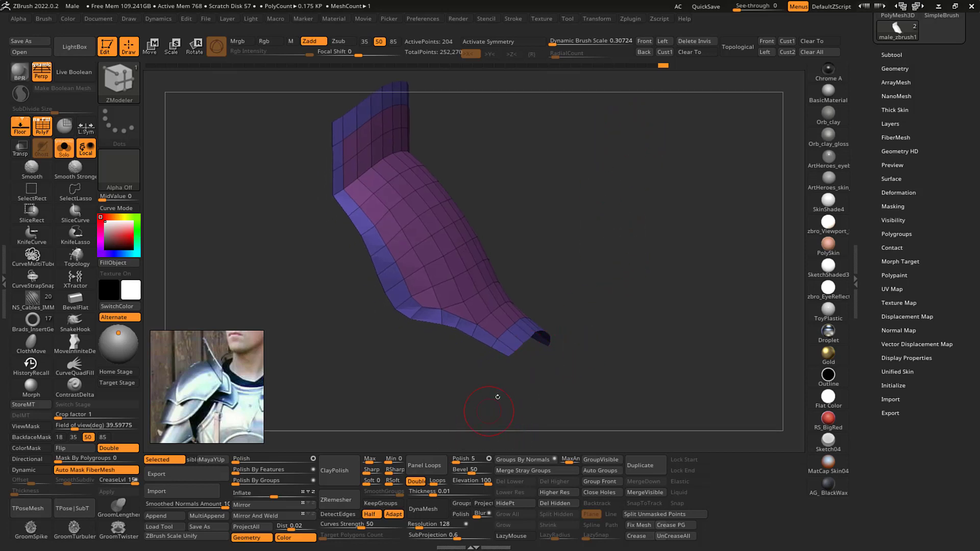
drag(597, 336, 553, 350)
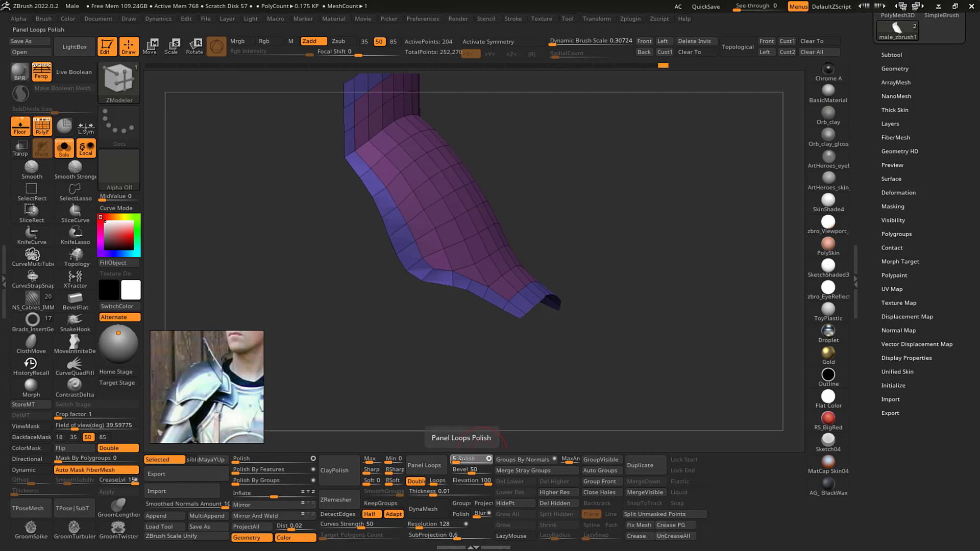
mouse_move(459, 458)
mouse_down()
mouse_move(454, 449)
mouse_move(448, 472)
mouse_up()
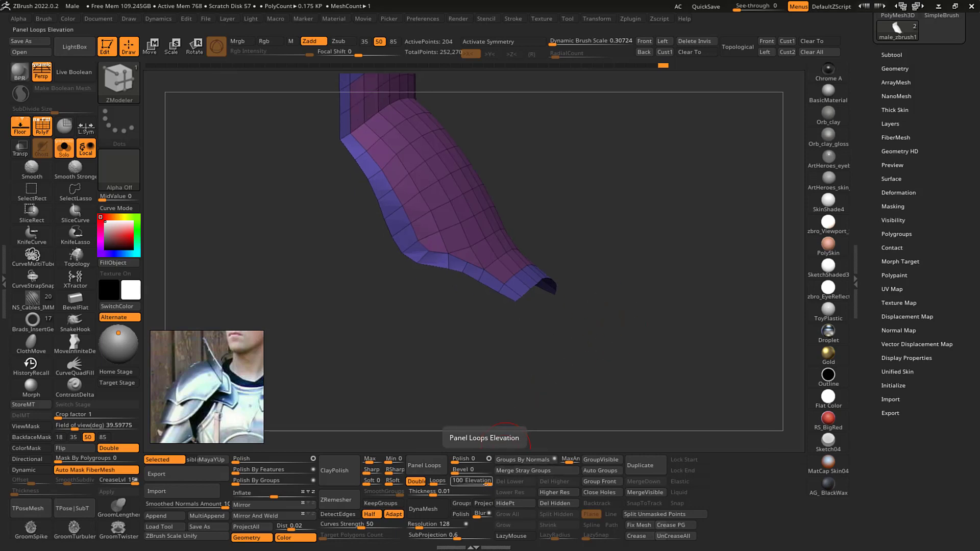
drag(487, 483, 468, 484)
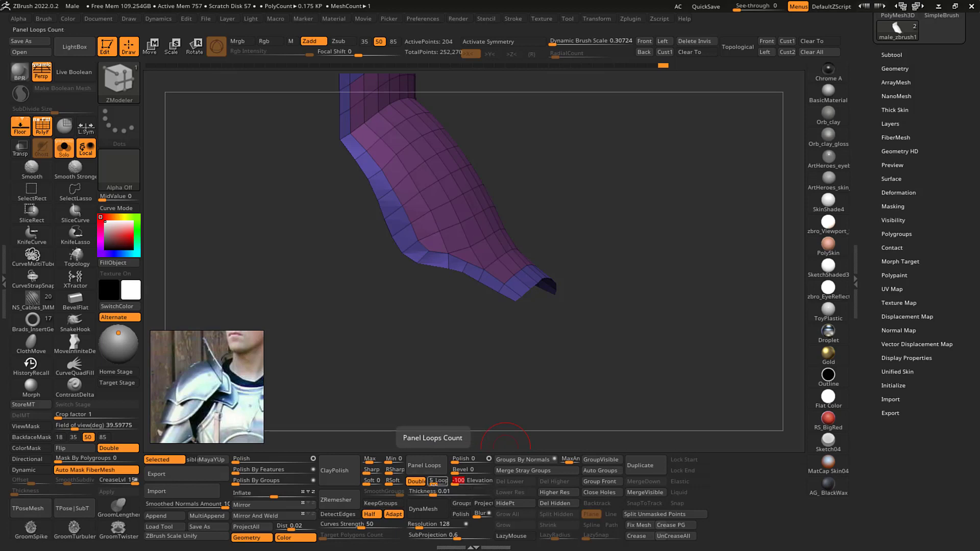
drag(434, 481, 427, 486)
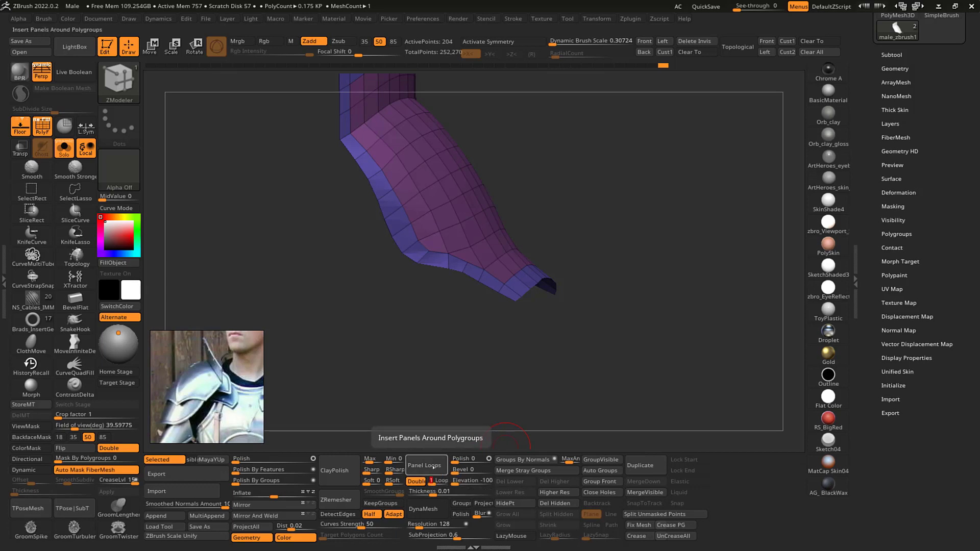
click(433, 465)
drag(595, 324, 625, 286)
drag(584, 218, 683, 197)
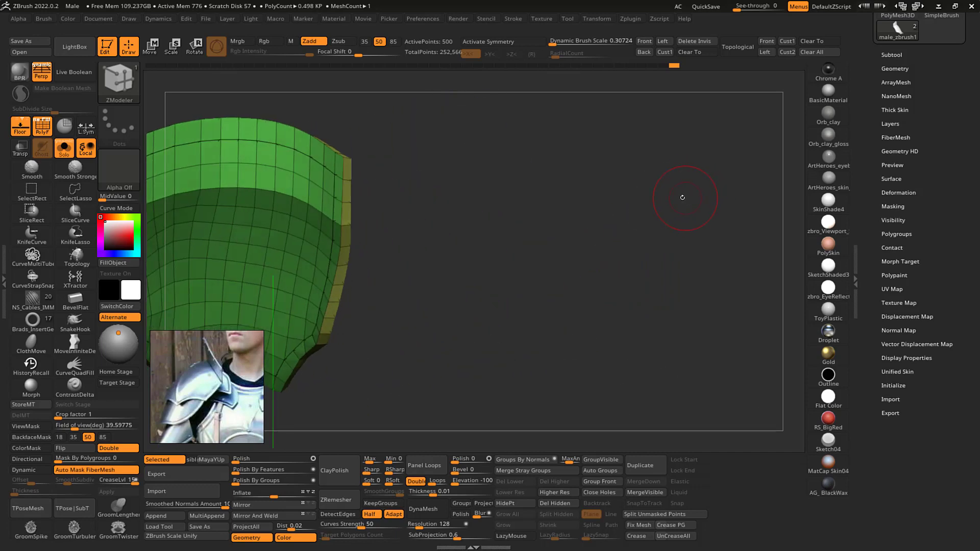
drag(485, 163, 343, 159)
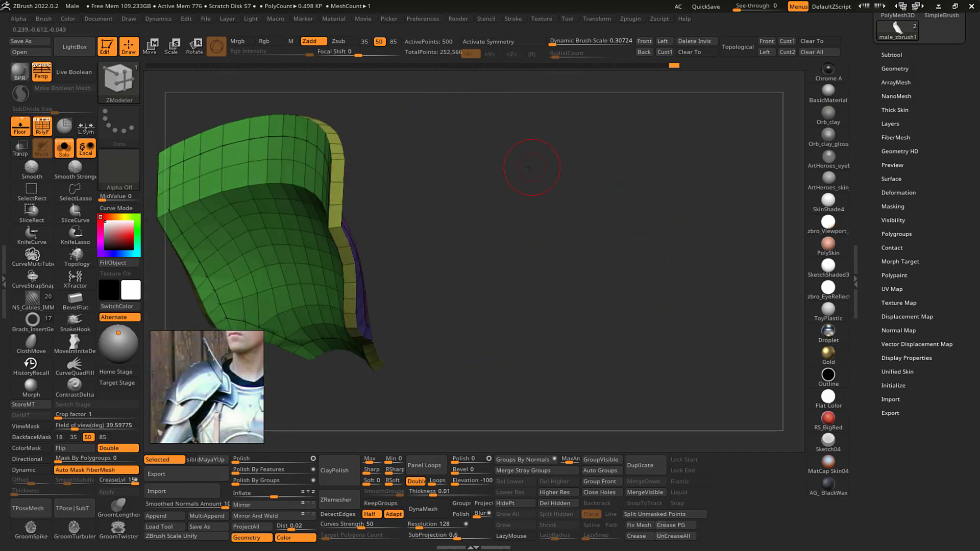
- Set the QMesh target to Polygroup All and raise the plate's outer border polygroup into a thick rim
drag(528, 168, 568, 142)
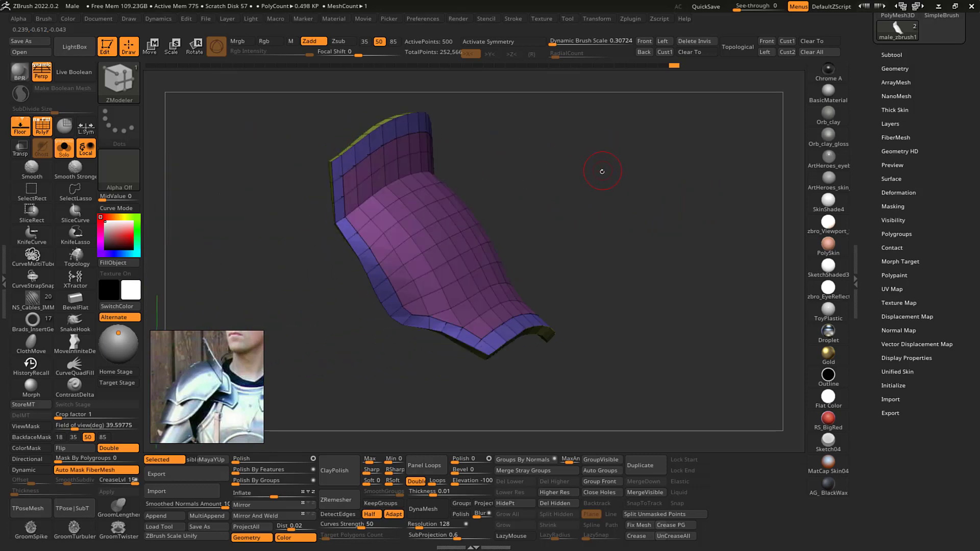
drag(615, 205, 652, 208)
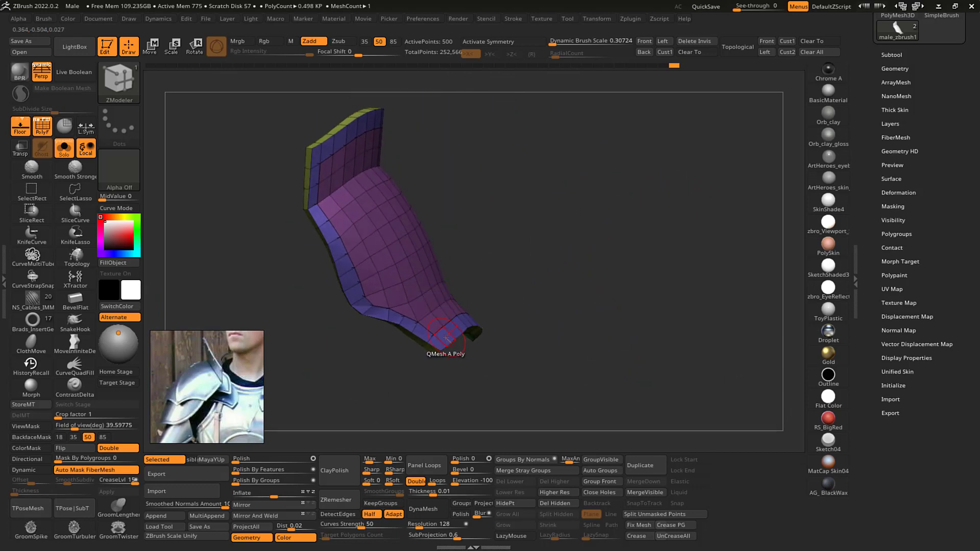
drag(584, 212, 564, 219)
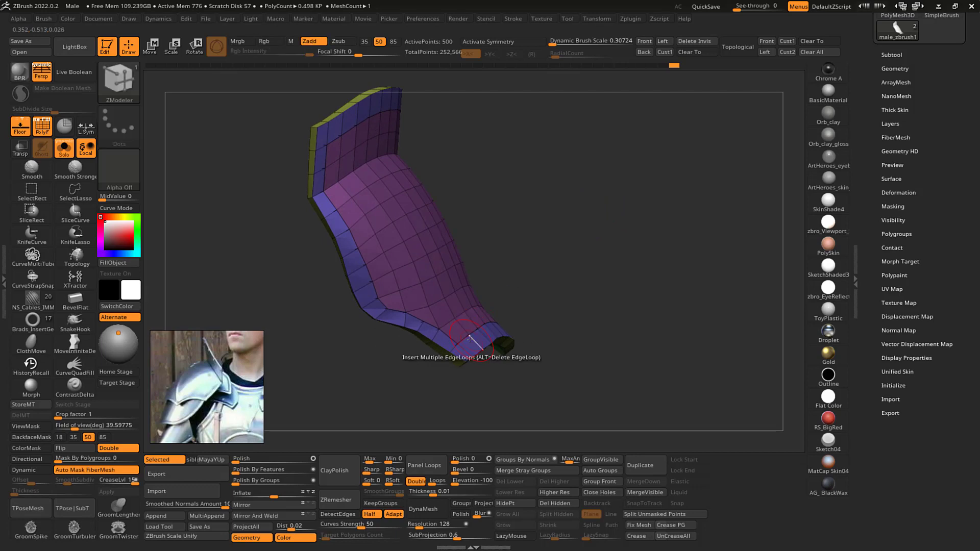
key(space)
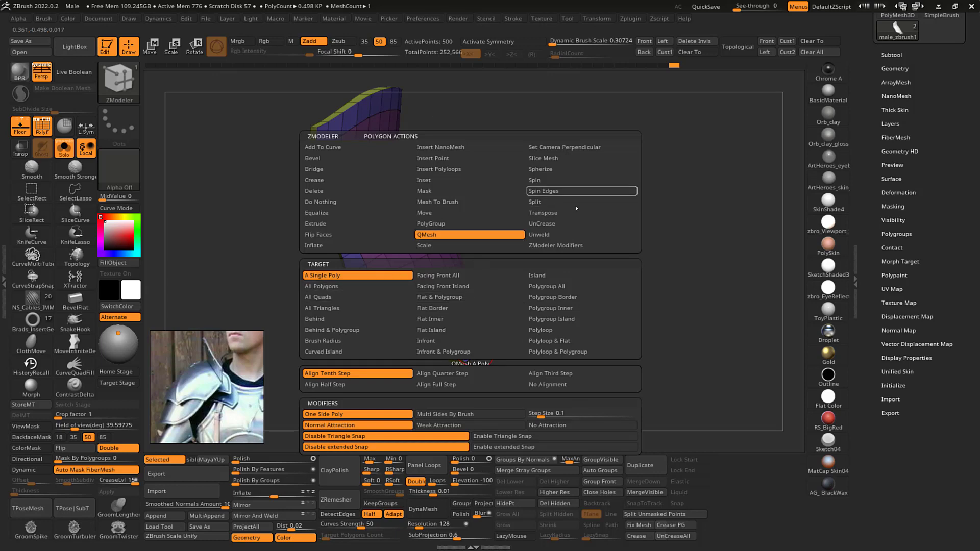
click(560, 286)
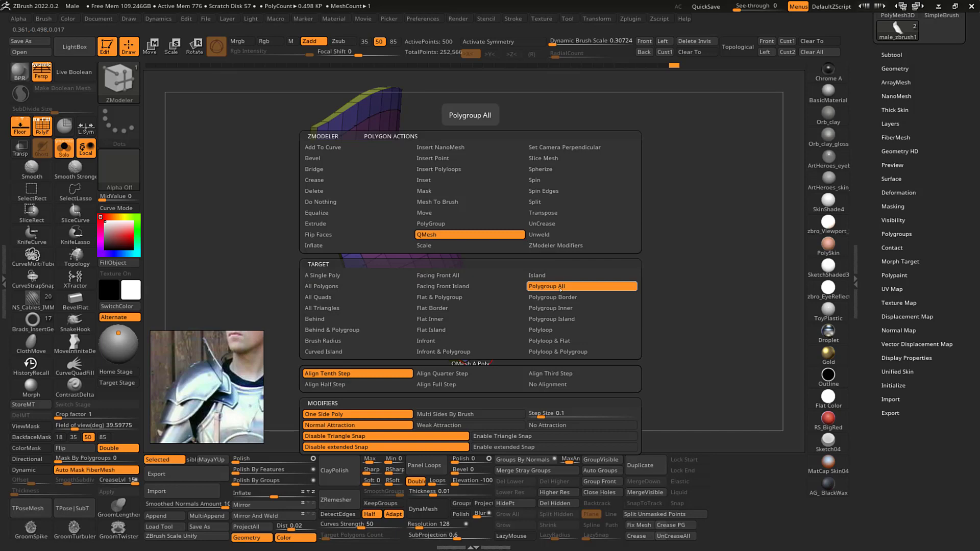
mouse_move(597, 229)
mouse_down()
mouse_move(563, 237)
mouse_move(608, 232)
mouse_up()
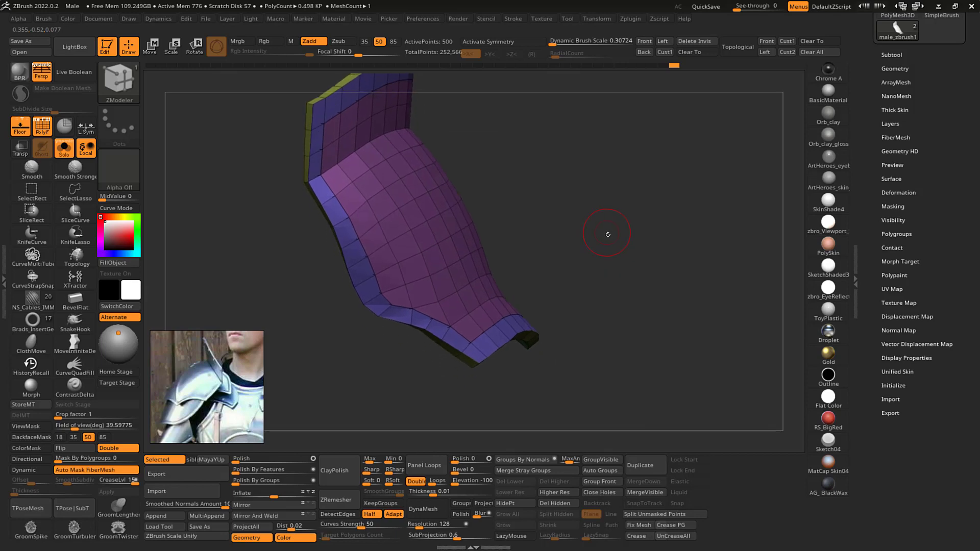
drag(481, 346, 495, 336)
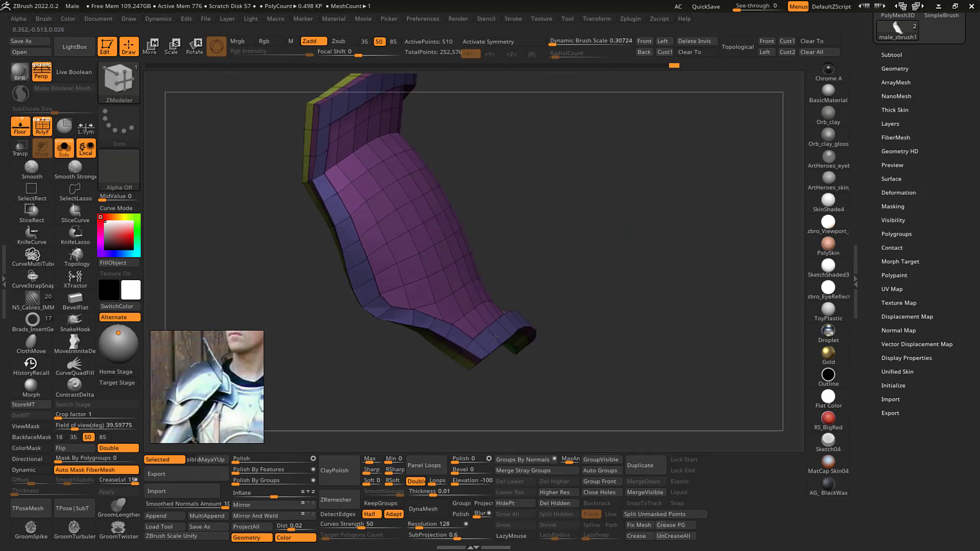
- Hide the polyframe on the shoulder plate and switch to the Standard brush
mouse_move(599, 247)
mouse_down()
mouse_move(651, 217)
mouse_move(587, 239)
mouse_move(667, 212)
mouse_move(601, 232)
mouse_move(641, 225)
mouse_move(630, 216)
mouse_move(641, 236)
mouse_move(653, 216)
mouse_move(641, 235)
mouse_move(646, 255)
mouse_move(649, 231)
mouse_move(653, 238)
mouse_move(631, 222)
mouse_move(638, 213)
mouse_move(657, 219)
mouse_move(604, 214)
mouse_move(661, 217)
mouse_move(605, 217)
mouse_move(649, 218)
mouse_move(630, 215)
mouse_move(628, 243)
mouse_move(646, 231)
mouse_up()
key(shift+f)
key(b)
key(s)
key(t)
key(shift+f)
key(shift+f)
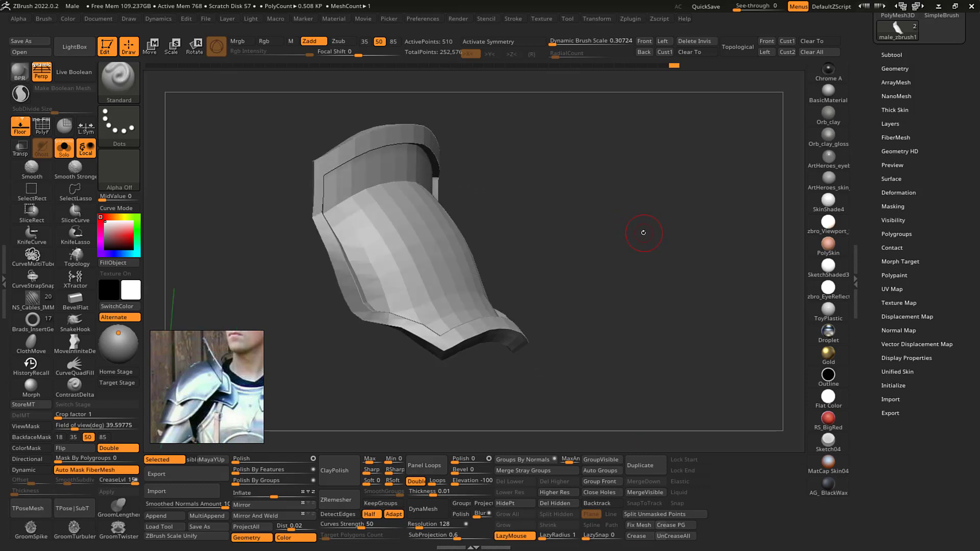
- Adjust the shape of the plate's lower side edge and rim with the Move brush
key(b)
key(m)
key(v)
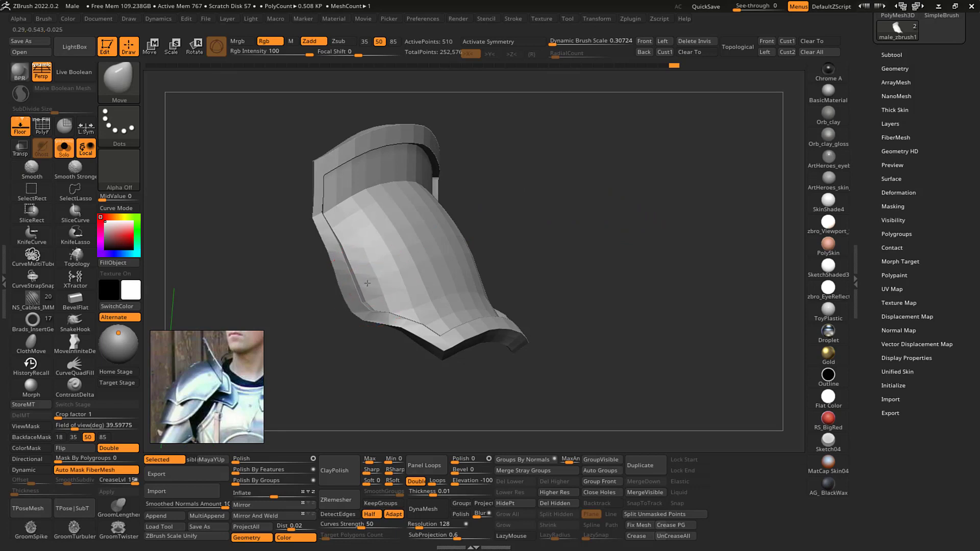
drag(600, 181, 555, 215)
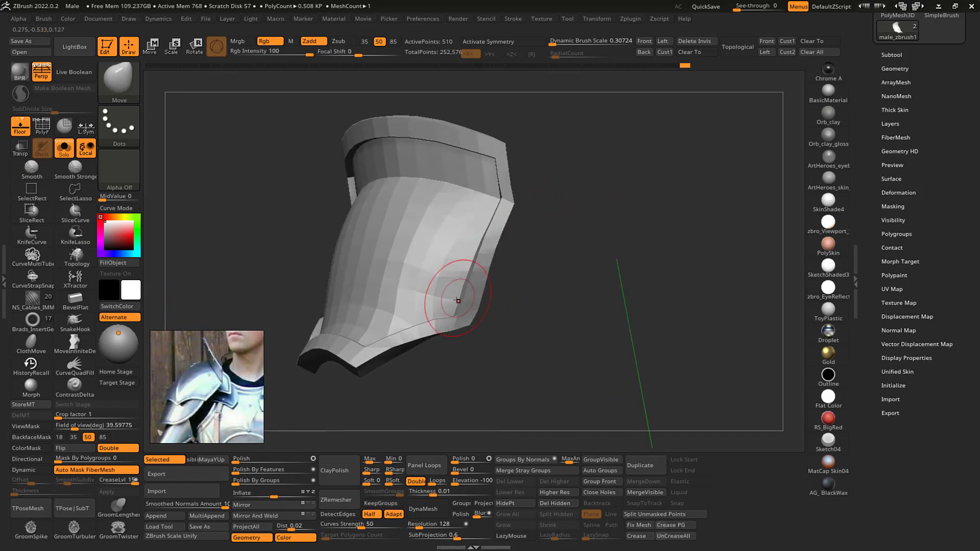
drag(463, 298, 468, 298)
key(s)
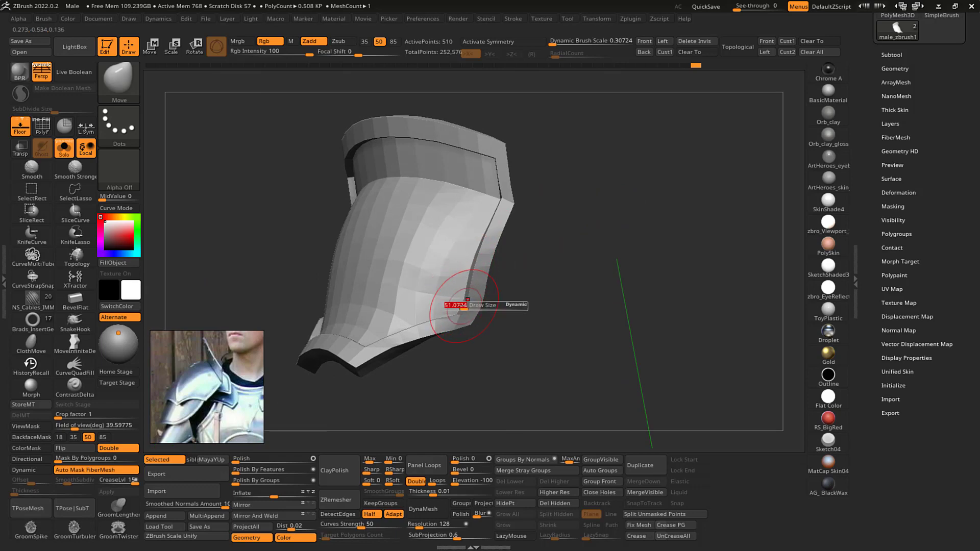
drag(531, 265, 597, 220)
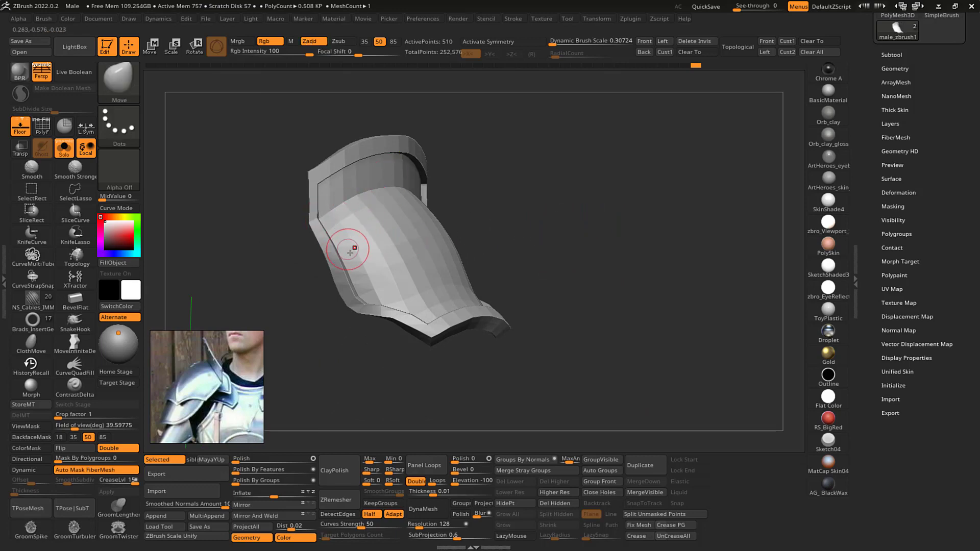
drag(587, 194, 625, 191)
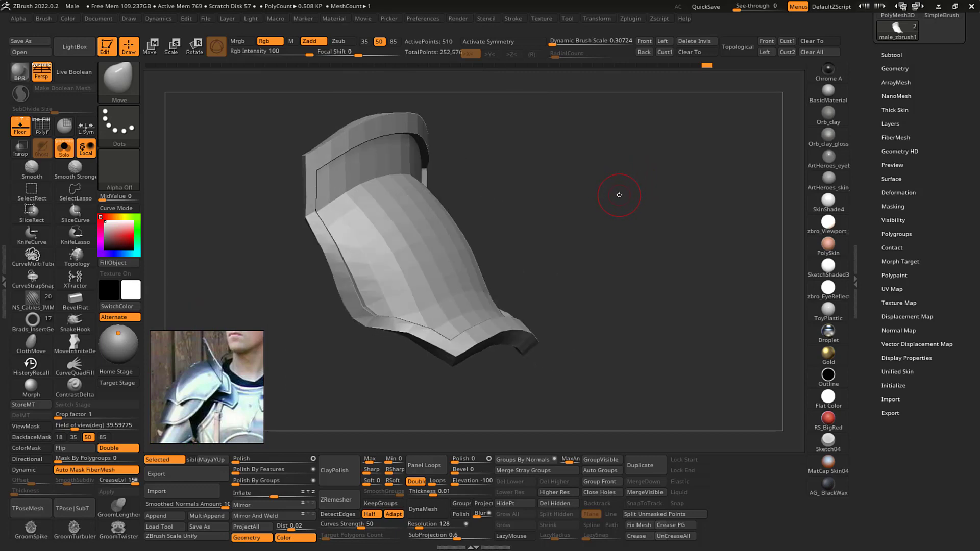
- Preview the plate with dynamic subdivision, return to the unsmoothed mesh and show the polyframe
key(d)
mouse_move(619, 193)
mouse_down()
mouse_move(541, 193)
mouse_move(609, 189)
mouse_move(622, 203)
mouse_move(629, 186)
mouse_move(636, 203)
mouse_move(664, 205)
mouse_move(636, 215)
mouse_move(663, 209)
mouse_up()
key(ctrl+f)
key(ctrl+f)
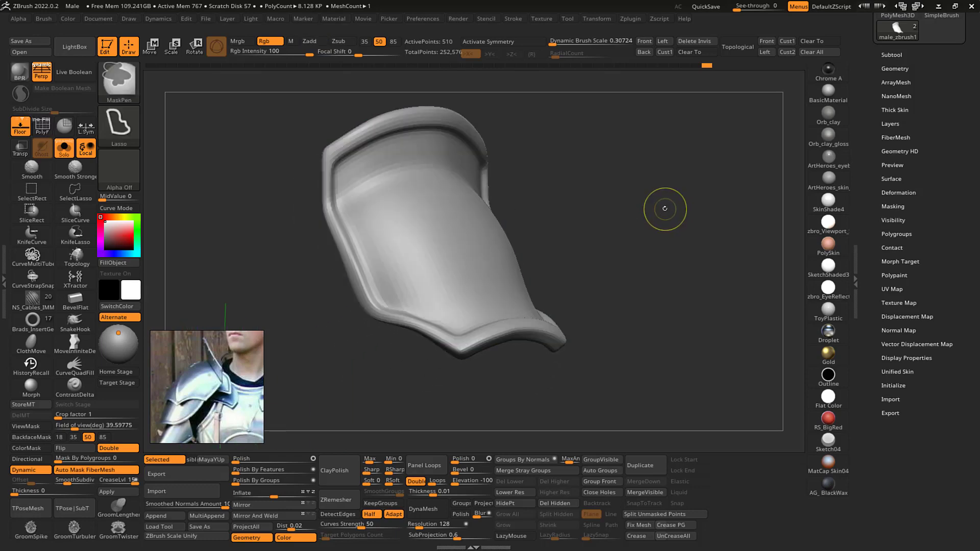
key(shift+d)
mouse_move(664, 210)
mouse_down()
mouse_move(673, 214)
mouse_move(662, 199)
mouse_move(669, 221)
mouse_move(656, 217)
mouse_move(705, 209)
mouse_move(656, 213)
mouse_move(596, 239)
mouse_up()
key(shift+f)
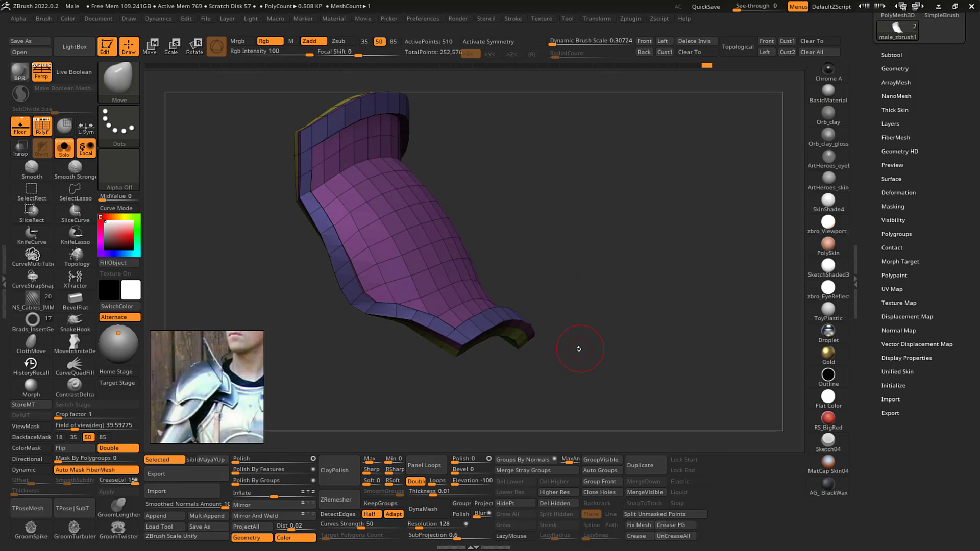
- Open the Crease options in the geometry settings and examine the polygroup creasing commands
scroll(937, 138, up, 4)
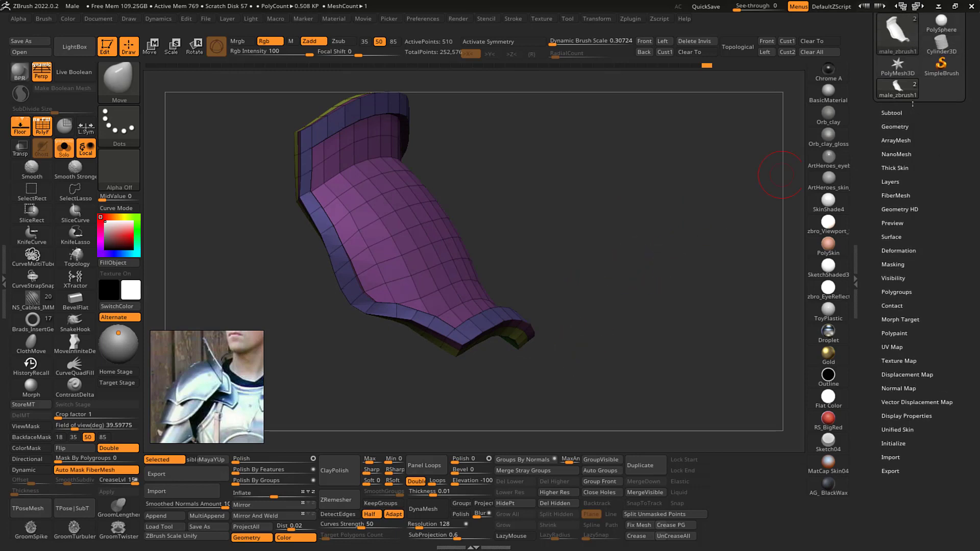
scroll(895, 112, down, 1)
click(895, 126)
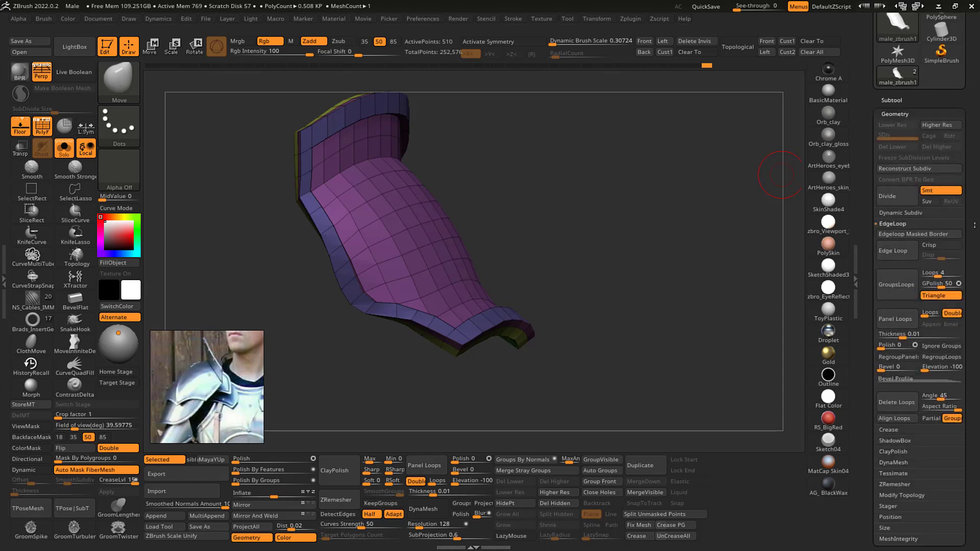
scroll(974, 225, down, 10)
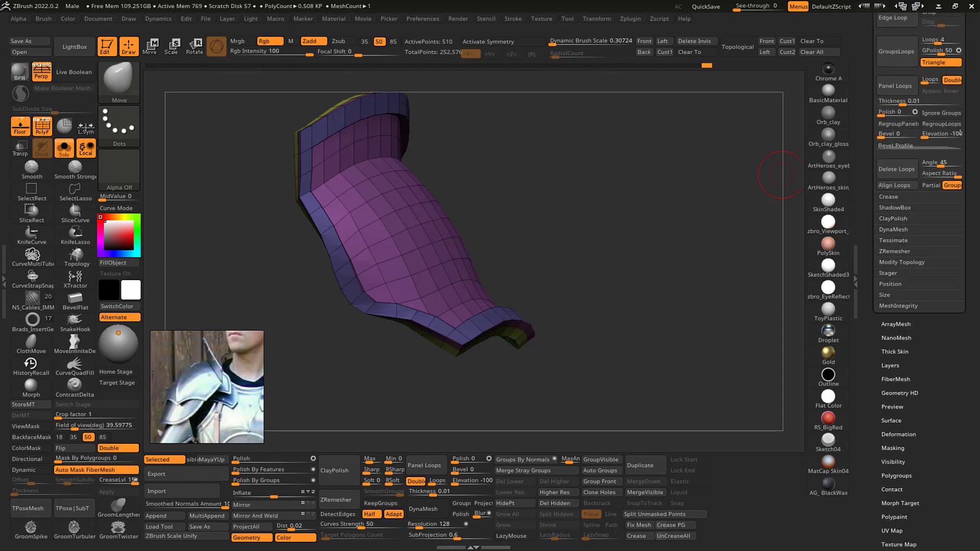
scroll(960, 134, up, 4)
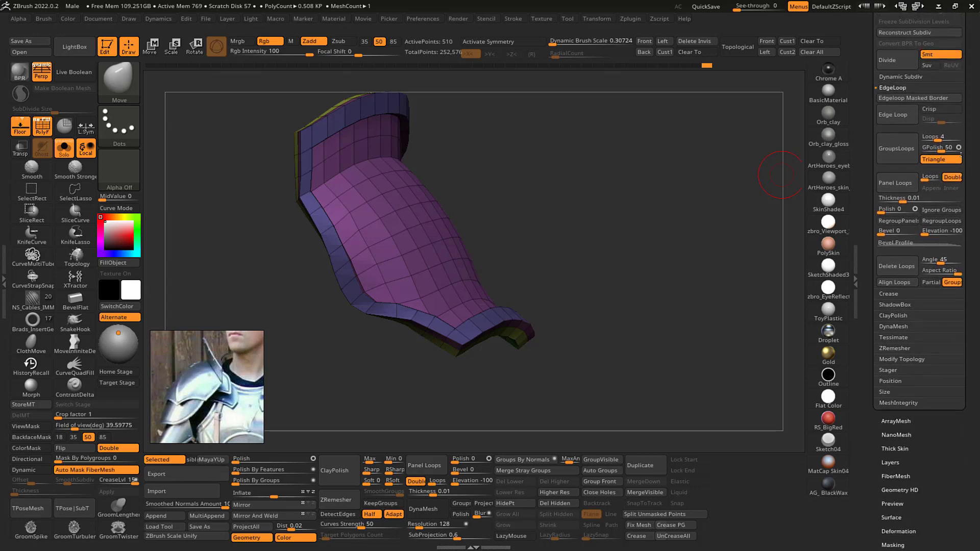
scroll(961, 154, down, 2)
click(902, 258)
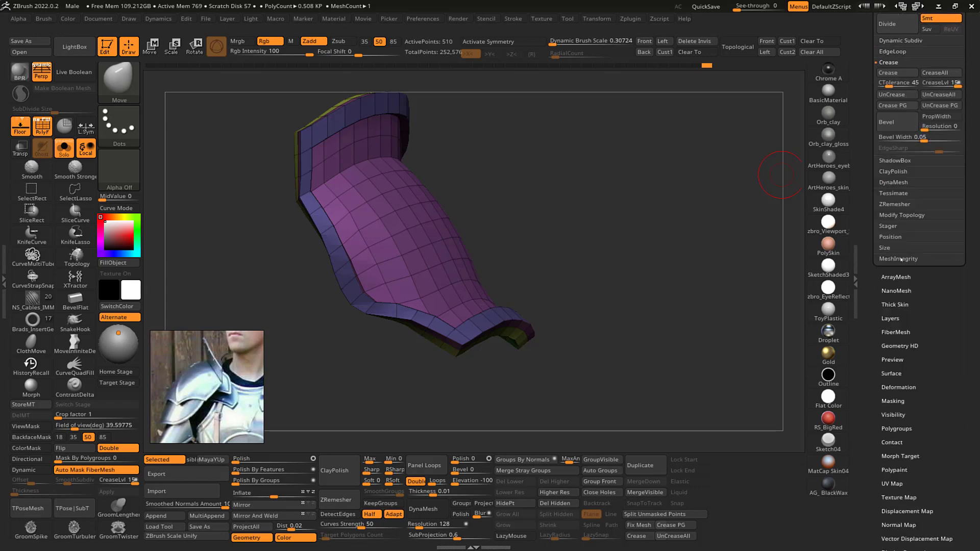
scroll(968, 259, up, 3)
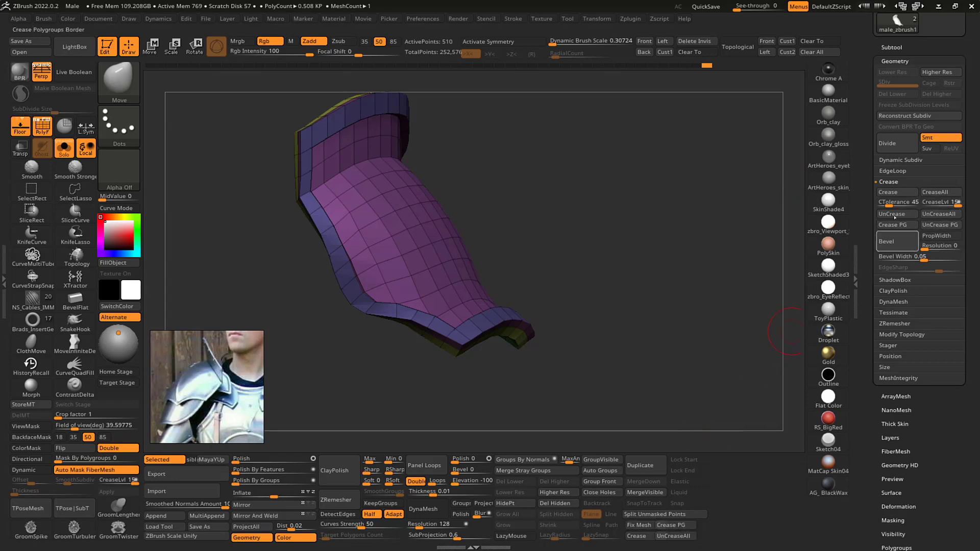
- Crease the plate's polygroup borders with Crease PG and hide the polyframe
alt+drag(660, 236, 711, 291)
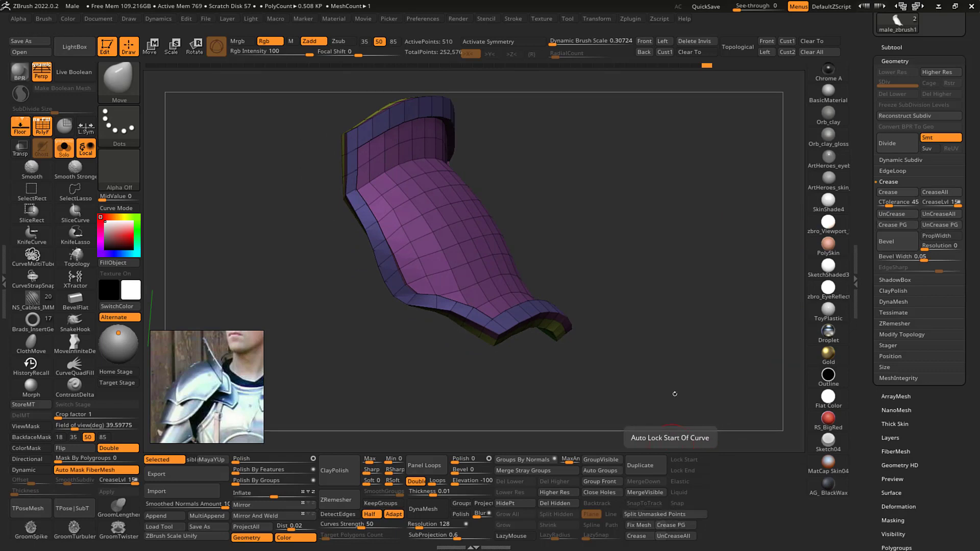
drag(662, 269, 703, 393)
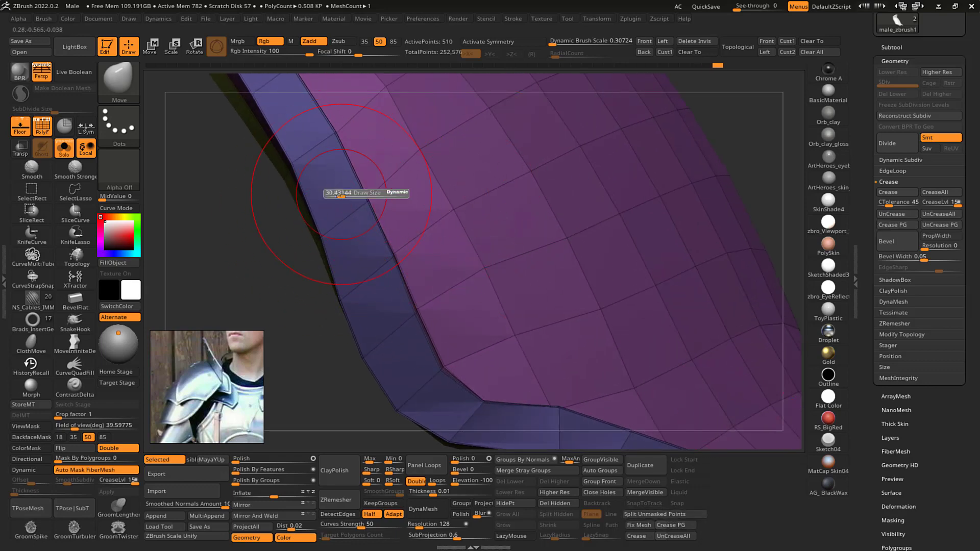
drag(315, 242, 289, 253)
alt+drag(730, 159, 763, 223)
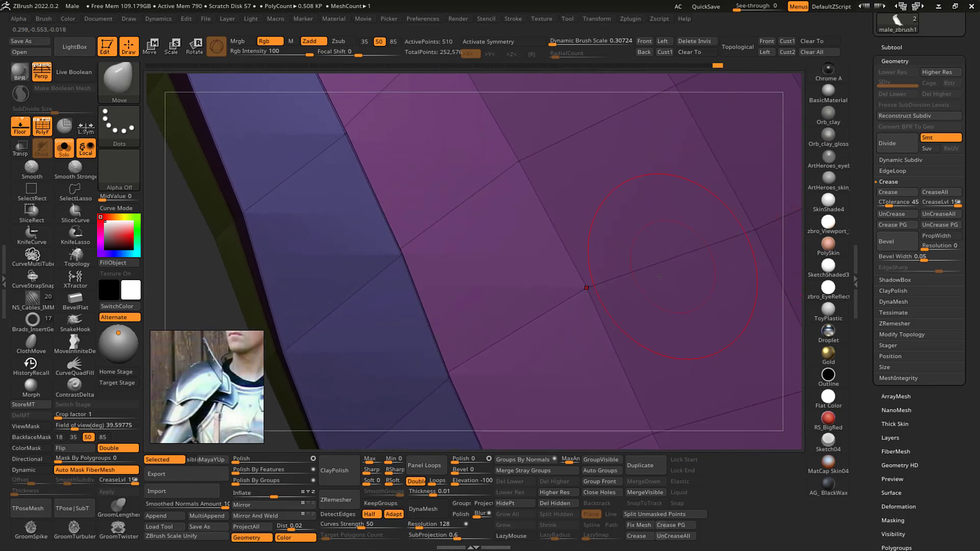
click(682, 525)
alt+drag(794, 257, 716, 170)
key(shift+f)
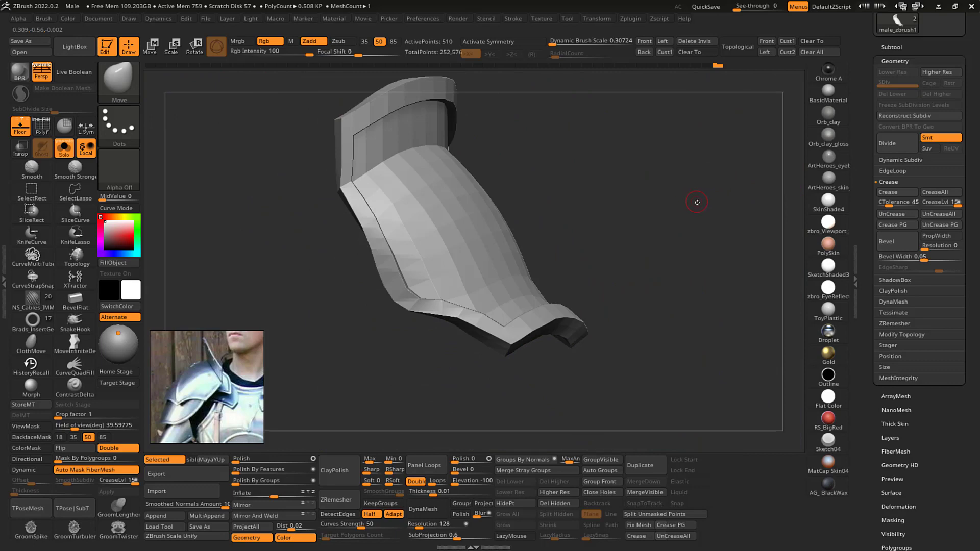
- Turn on dynamic subdivision for the creased shoulder plate and bring the subdivision settings into view
key(ctrl)
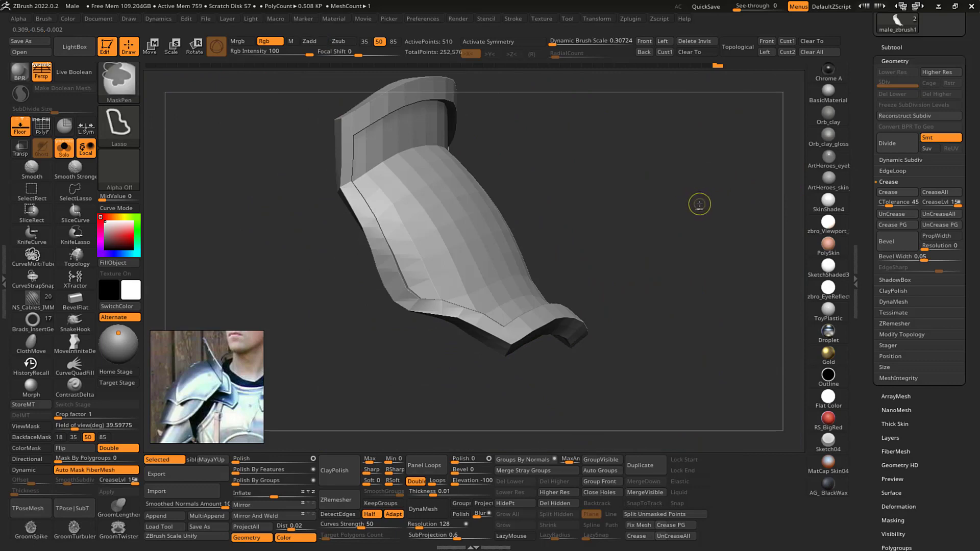
mouse_move(680, 240)
mouse_down()
mouse_move(704, 196)
mouse_move(713, 208)
mouse_move(694, 185)
mouse_move(687, 206)
mouse_move(711, 206)
mouse_move(691, 225)
mouse_move(705, 204)
mouse_move(716, 208)
mouse_move(708, 230)
mouse_up()
key(d)
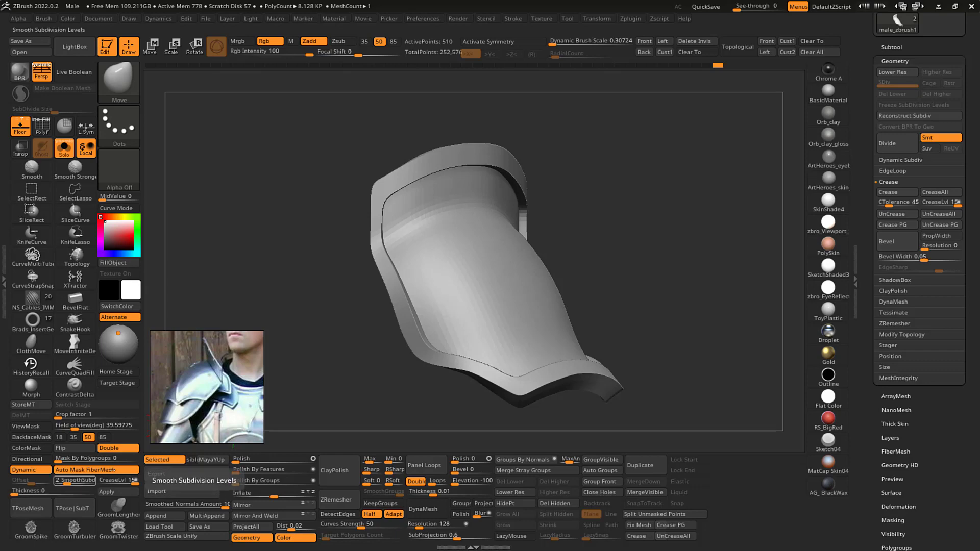
drag(972, 85, 972, 147)
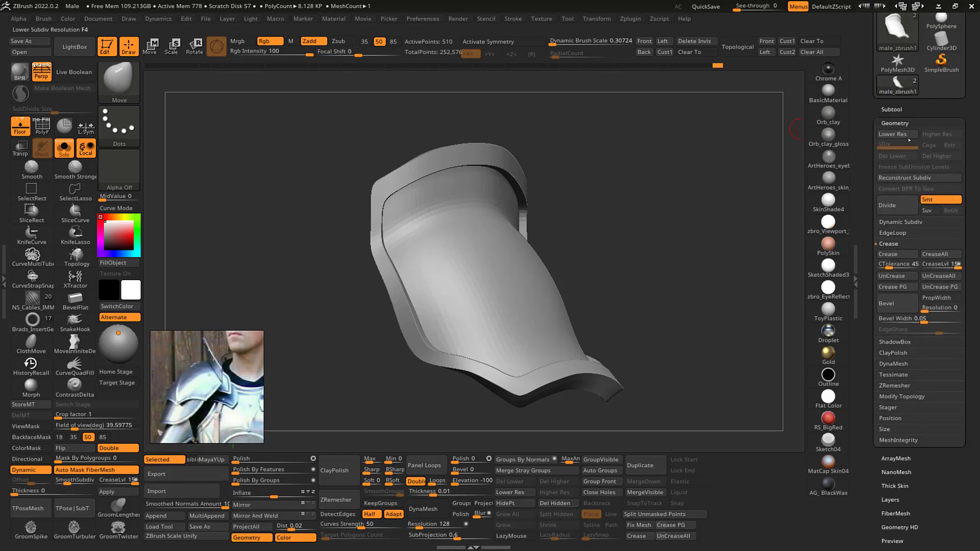
- Open the Dynamic Subdiv settings and compare the shoulder plate with dynamic subdivision off and on
click(898, 349)
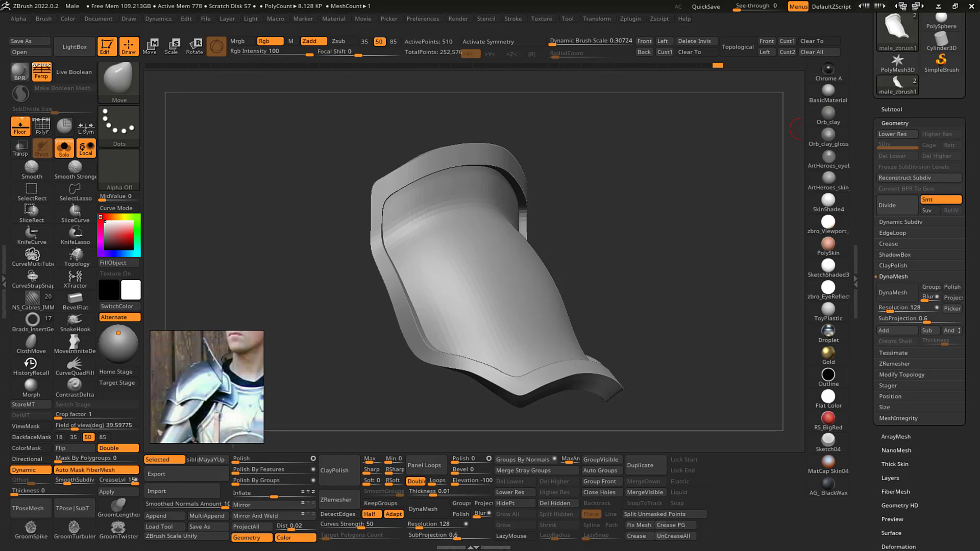
click(901, 374)
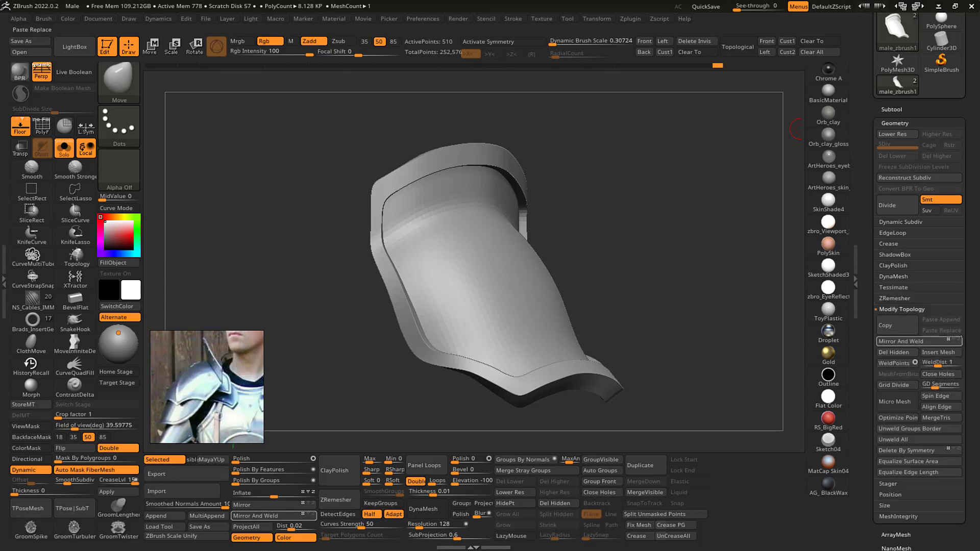
scroll(971, 332, up, 1)
drag(971, 331, 946, 225)
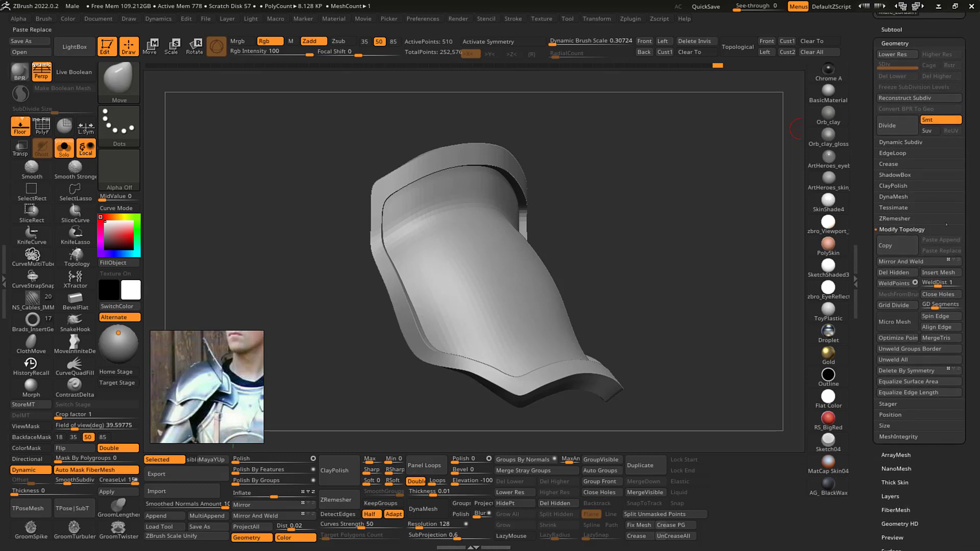
click(908, 143)
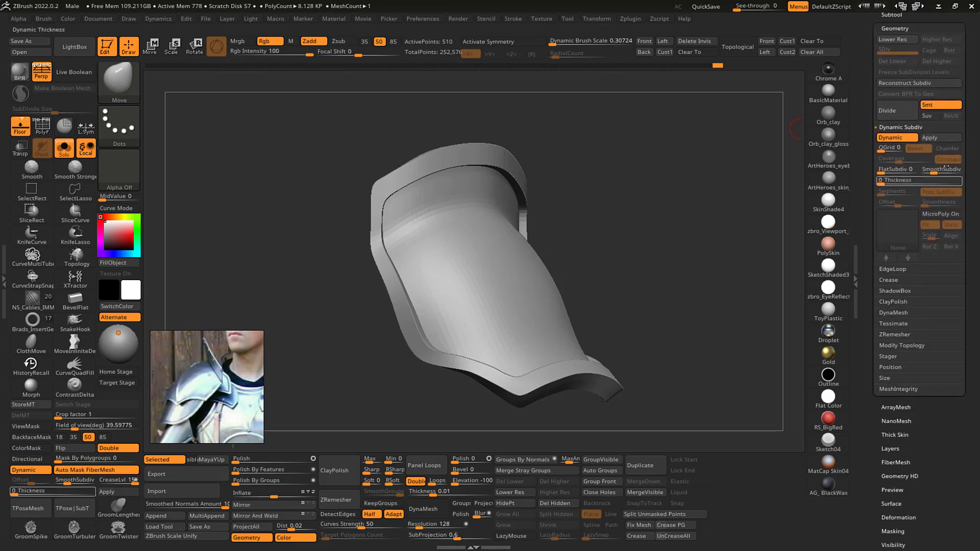
click(899, 138)
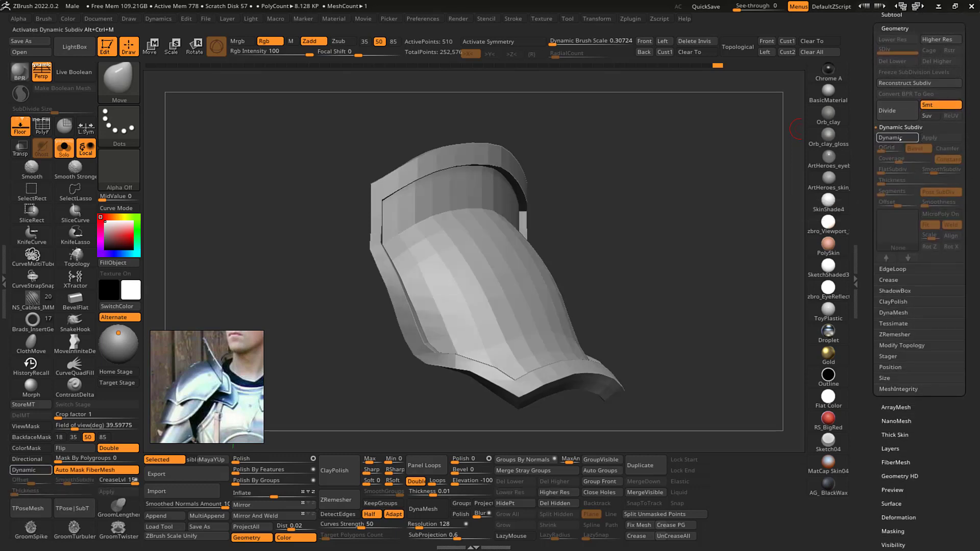
click(898, 138)
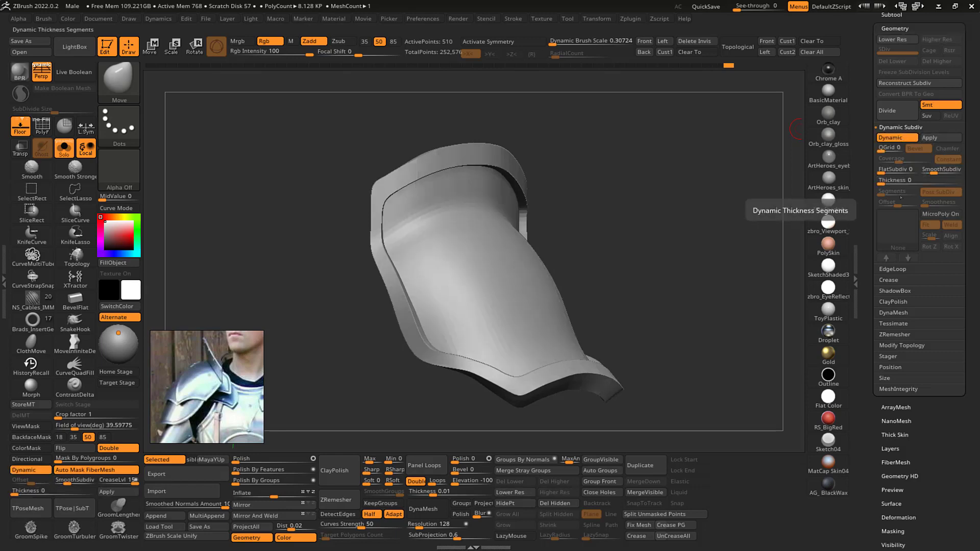
- Expand the Crease options alongside the Dynamic Subdiv settings and examine the smoothing and crease level controls
click(940, 169)
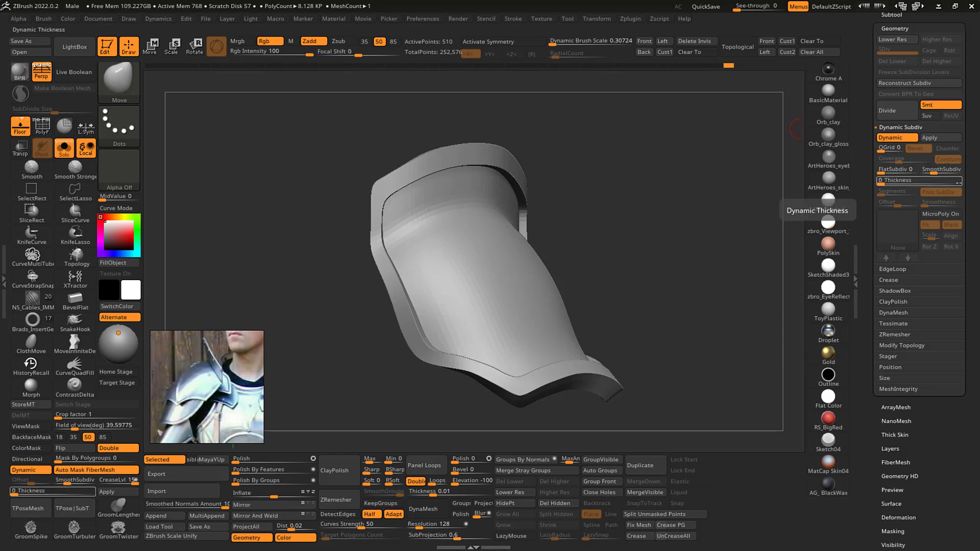
click(919, 279)
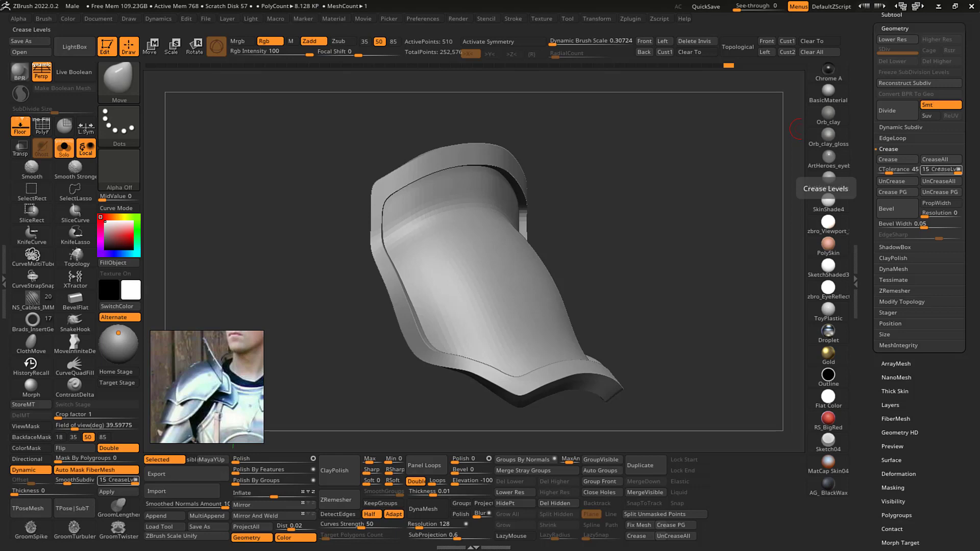
click(901, 127)
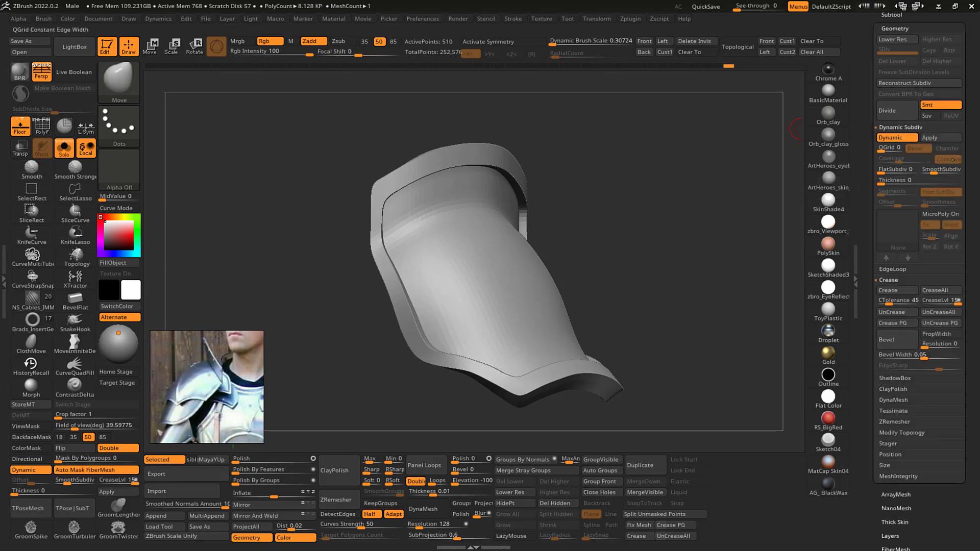
drag(965, 180, 966, 166)
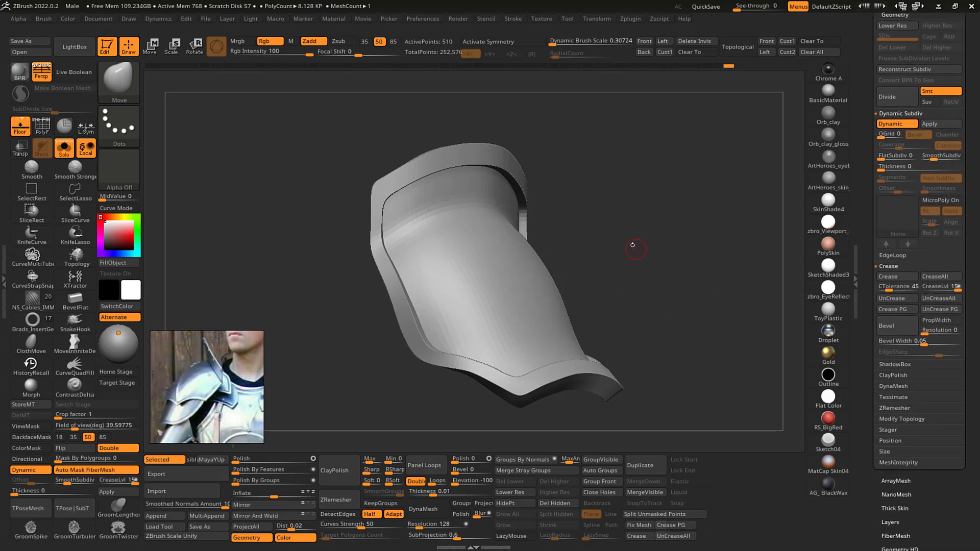
mouse_move(633, 245)
mouse_down()
mouse_move(640, 243)
mouse_move(628, 245)
mouse_up()
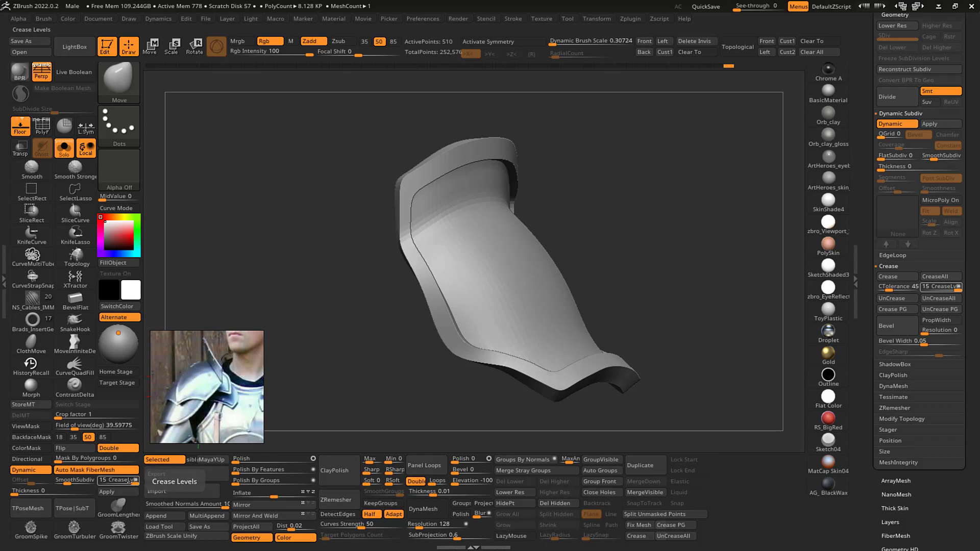
- Set the crease level to 2 and inspect the plate's rim against the smooth subdivision level
drag(134, 482, 113, 483)
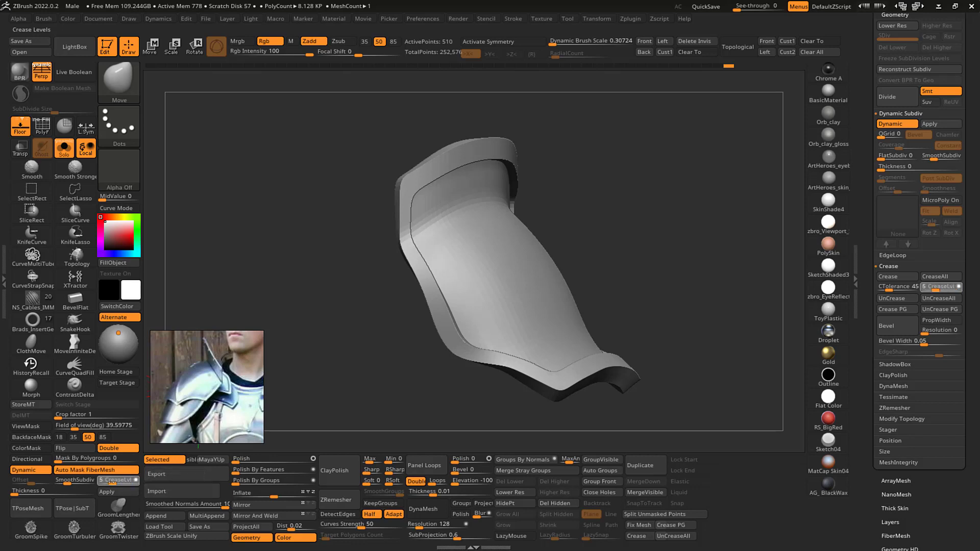
click(105, 482)
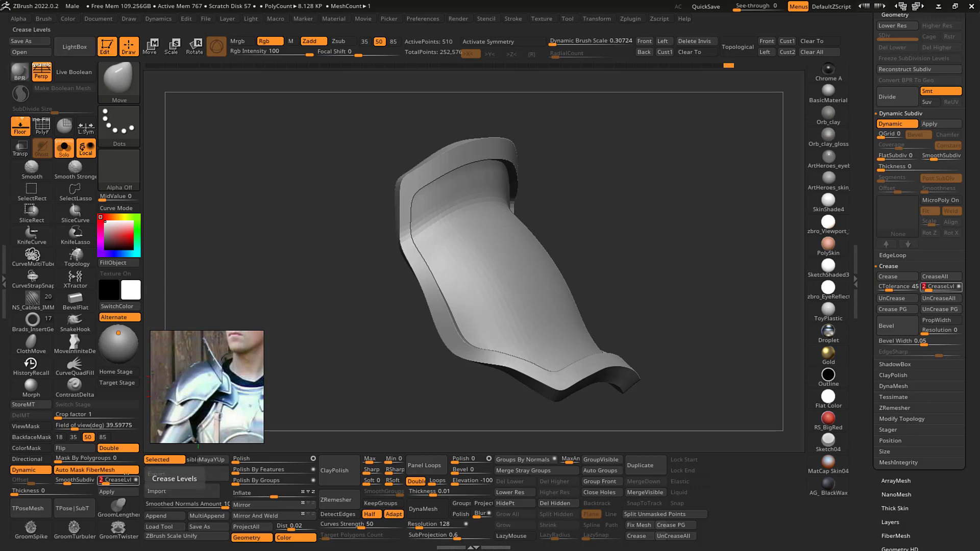
click(75, 483)
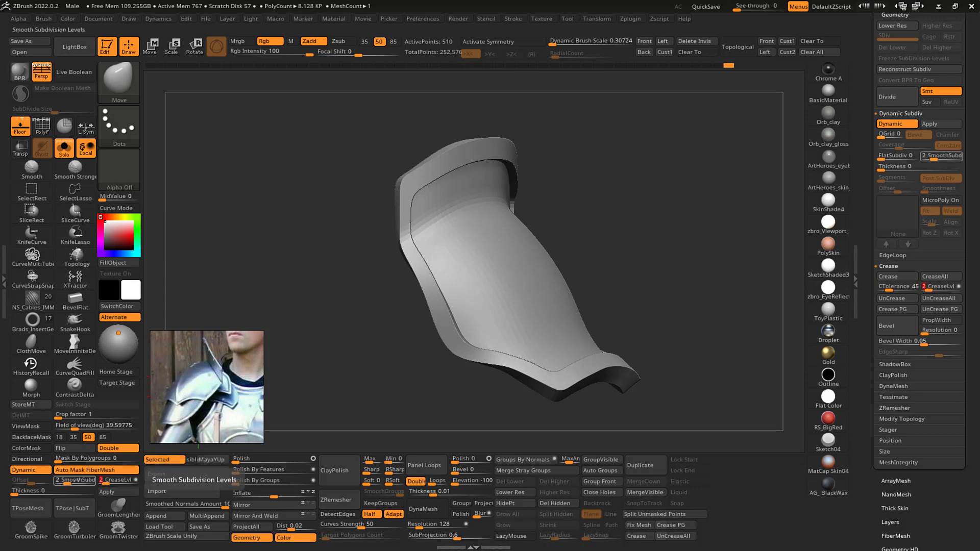
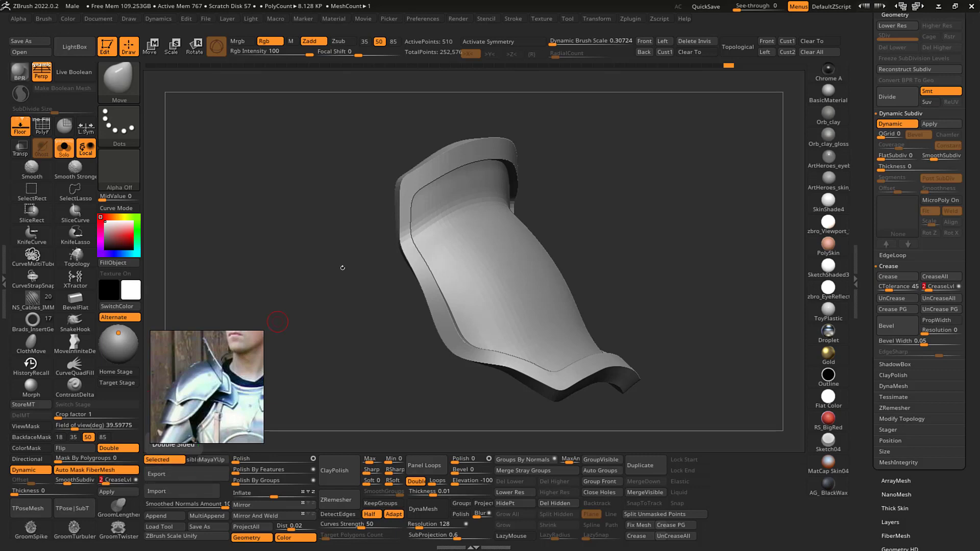
ctrl+right_drag(627, 136, 689, 153)
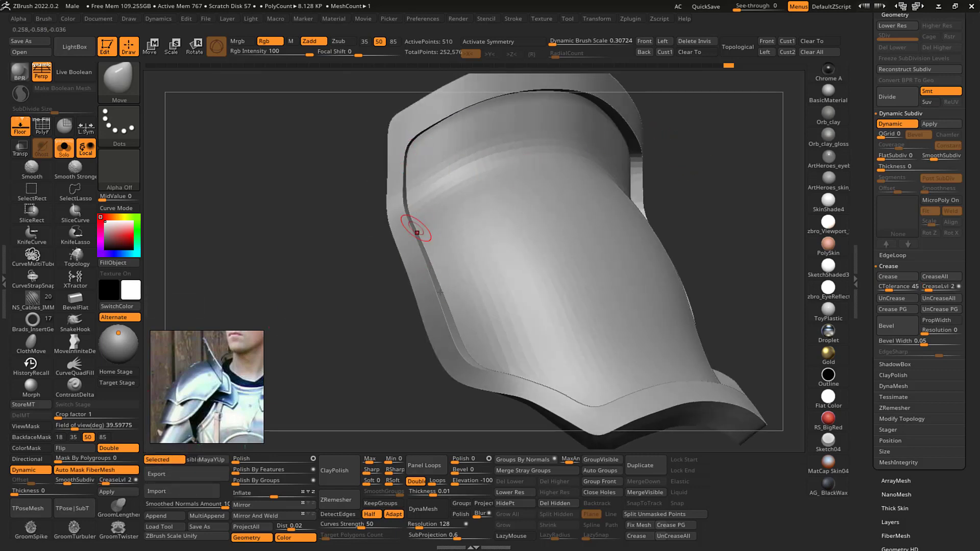
drag(717, 124, 708, 151)
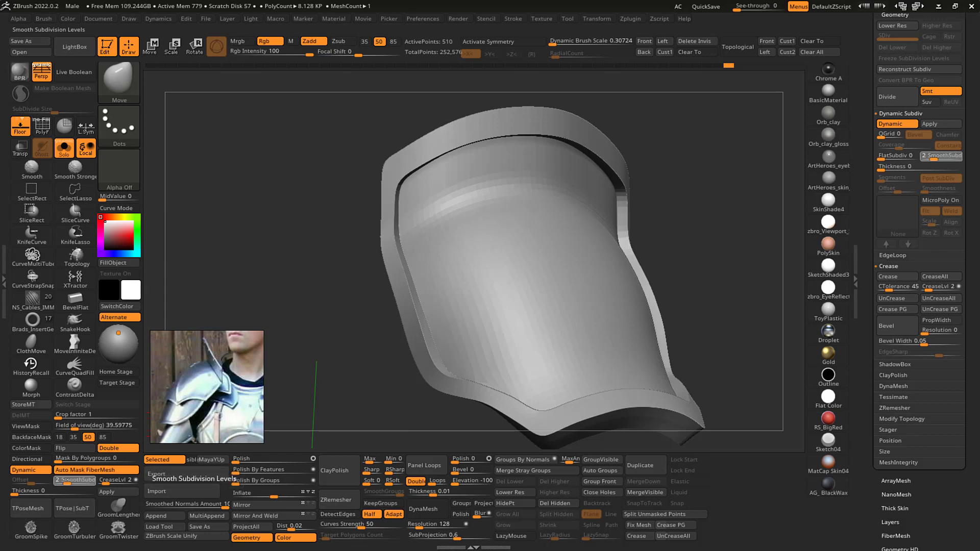
- Raise the smooth subdivision level to 3 and then 4, checking how the creased rim softens
click(75, 481)
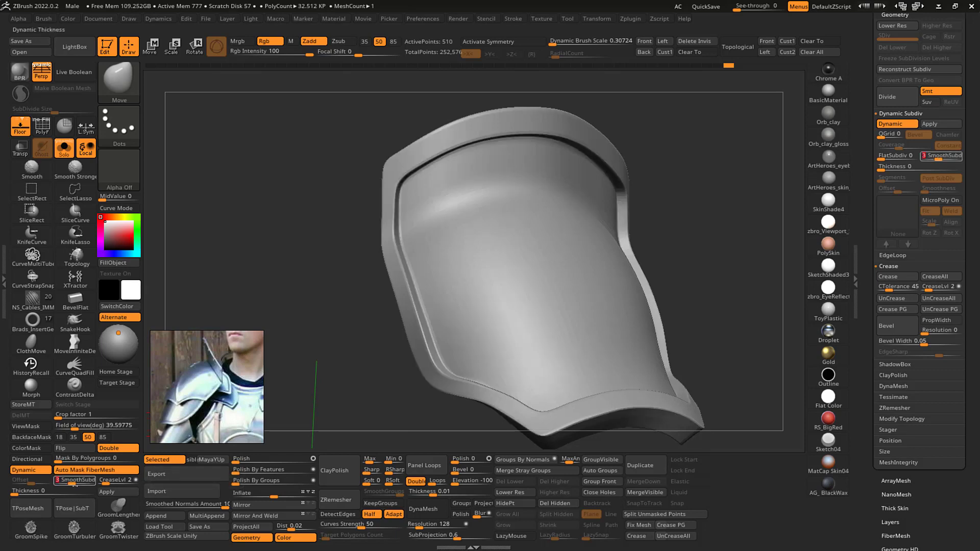
alt+drag(720, 172, 770, 173)
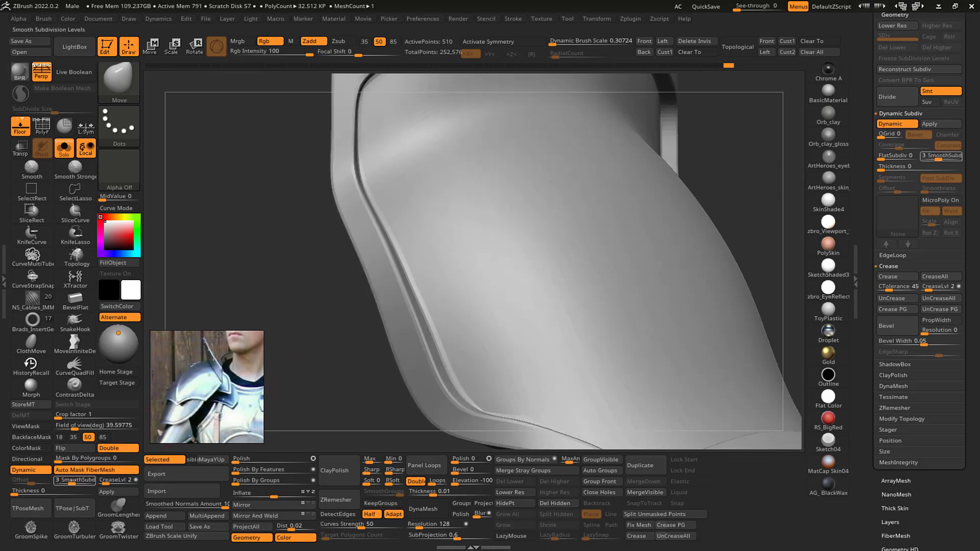
drag(73, 480, 78, 480)
alt+drag(297, 333, 305, 298)
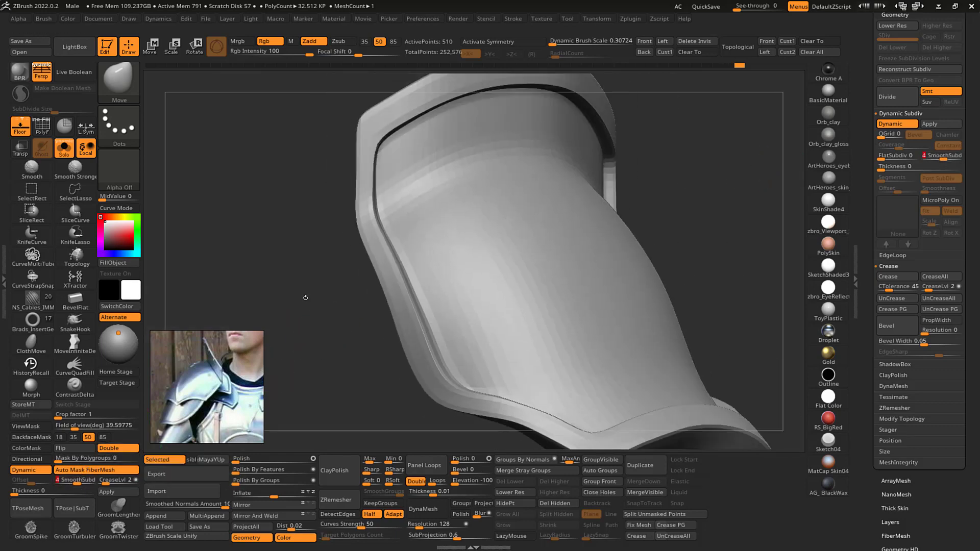
mouse_move(663, 181)
mouse_down()
mouse_move(703, 177)
mouse_move(664, 168)
mouse_move(683, 183)
mouse_move(667, 197)
mouse_move(678, 204)
mouse_move(670, 188)
mouse_move(678, 192)
mouse_move(663, 208)
mouse_move(663, 190)
mouse_move(685, 189)
mouse_move(688, 199)
mouse_move(679, 190)
mouse_up()
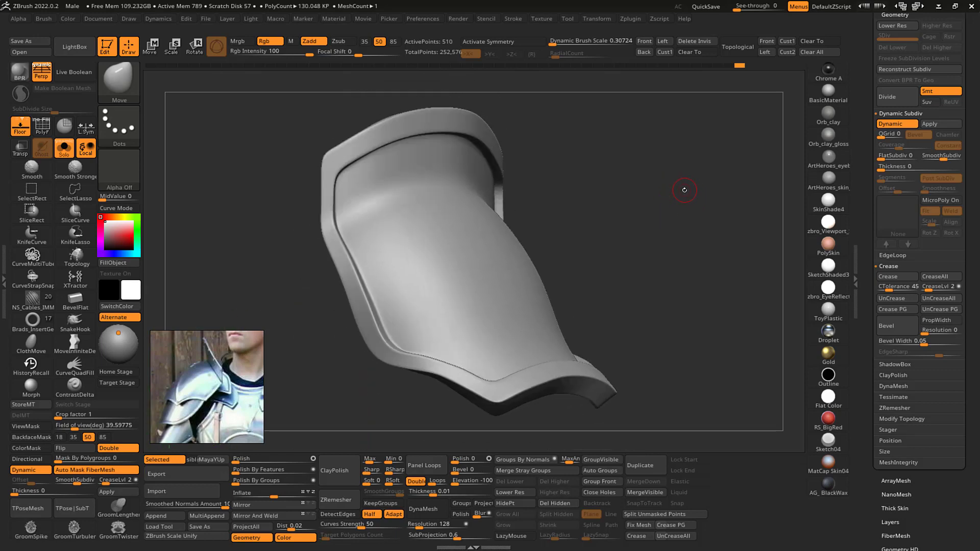
drag(666, 230, 678, 203)
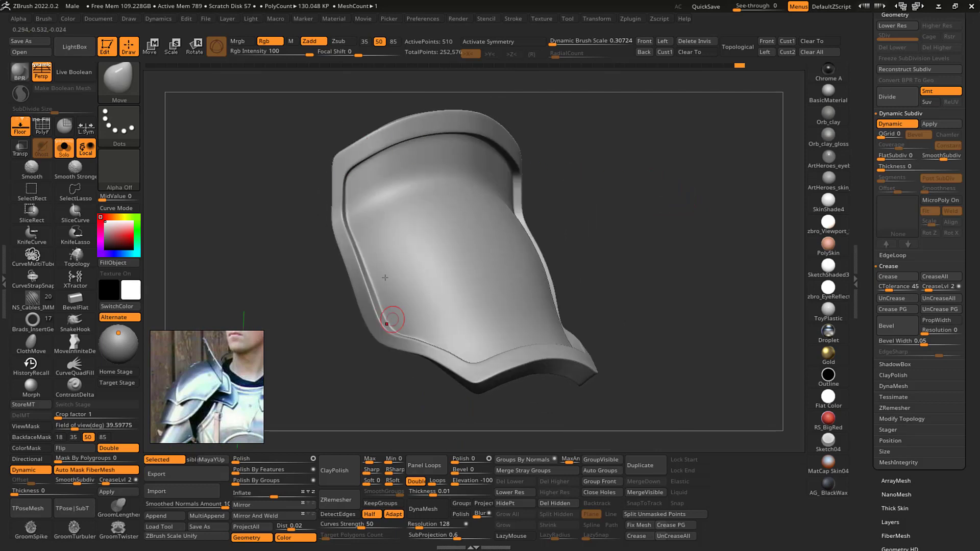
- Lower the crease level to 1 and inspect the softened rim with the polyframe shown
drag(651, 188, 516, 204)
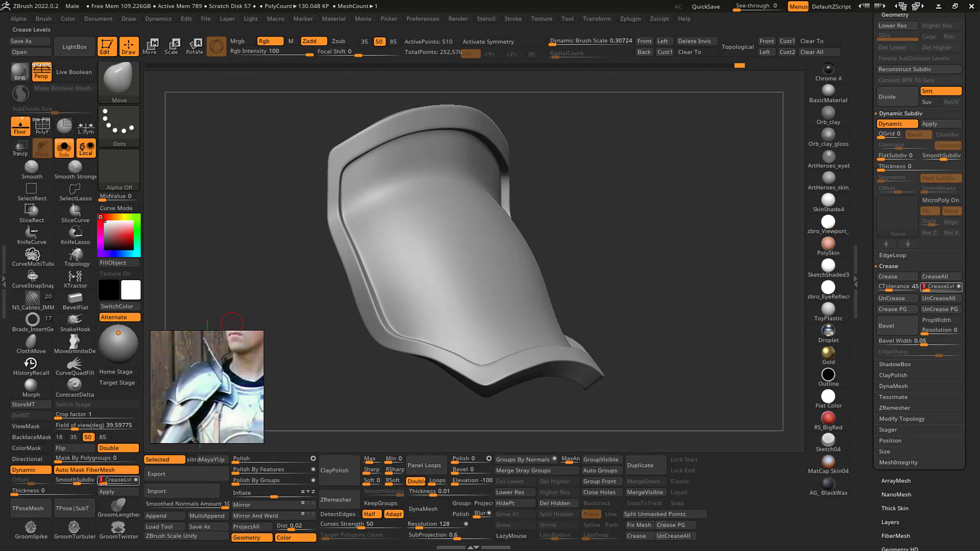
shift+drag(660, 172, 702, 160)
key(shift+f)
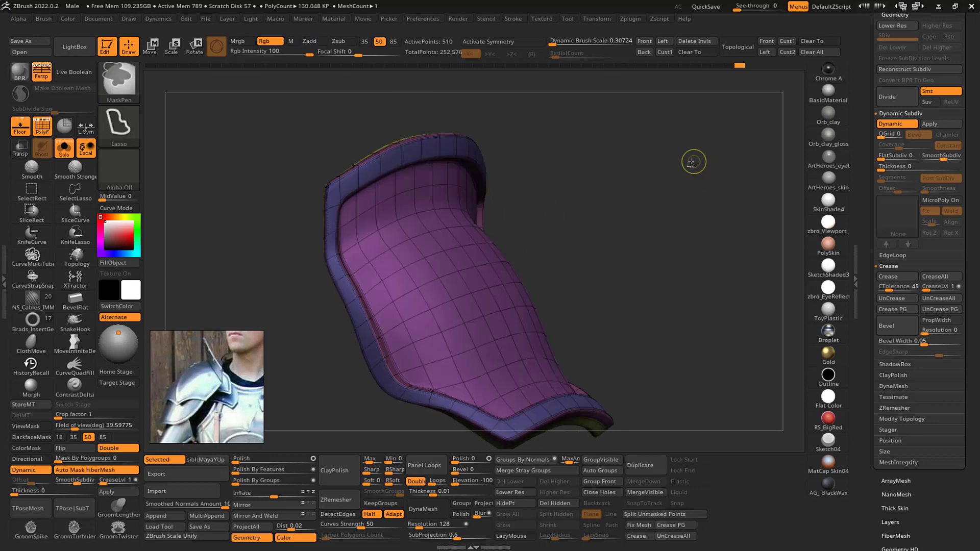
drag(692, 160, 397, 187)
mouse_move(622, 156)
mouse_down()
mouse_move(683, 157)
mouse_move(645, 195)
mouse_move(645, 158)
mouse_move(595, 144)
mouse_up()
- Turn off dynamic subdivision, hide the polyframe and switch to the ZModeler brush
key(shift+f)
key(shift+d)
key(b)
key(z)
key(m)
key(shift+f)
key(shift+f)
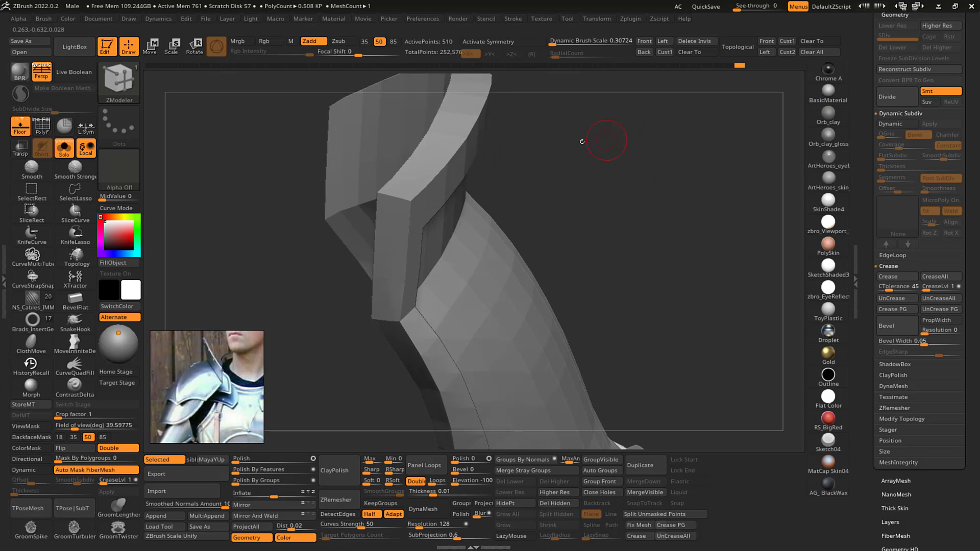
- Set the ZModeler edge action to Crease with a single Edge as its target
key(space)
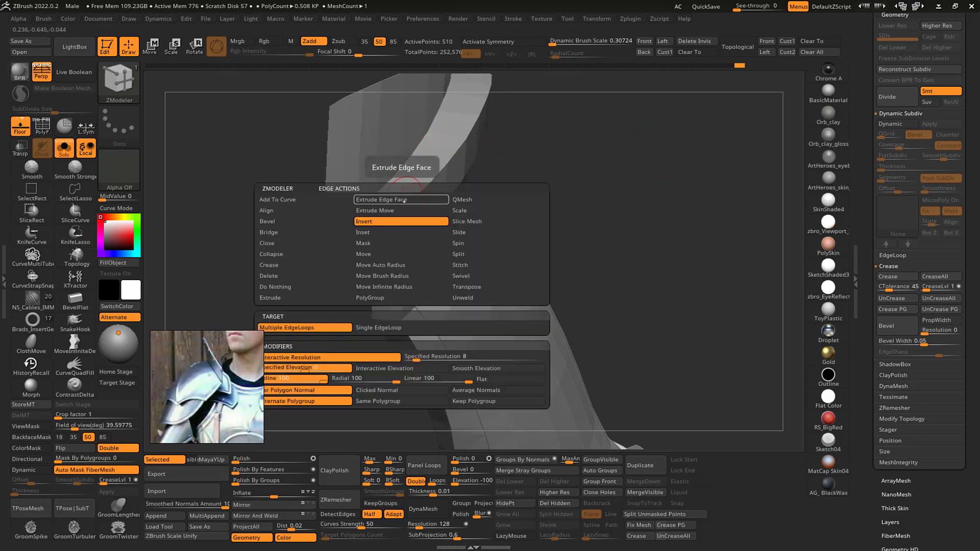
key(space)
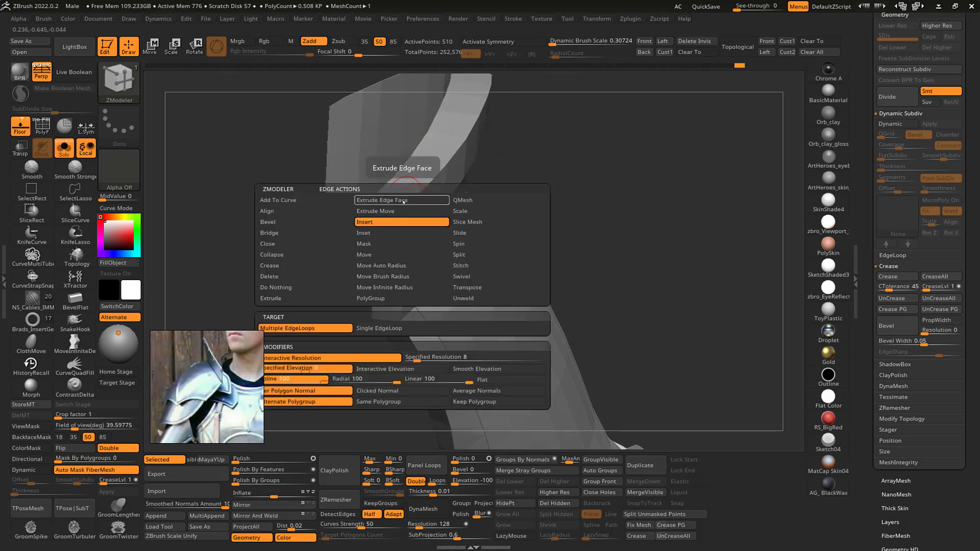
click(282, 268)
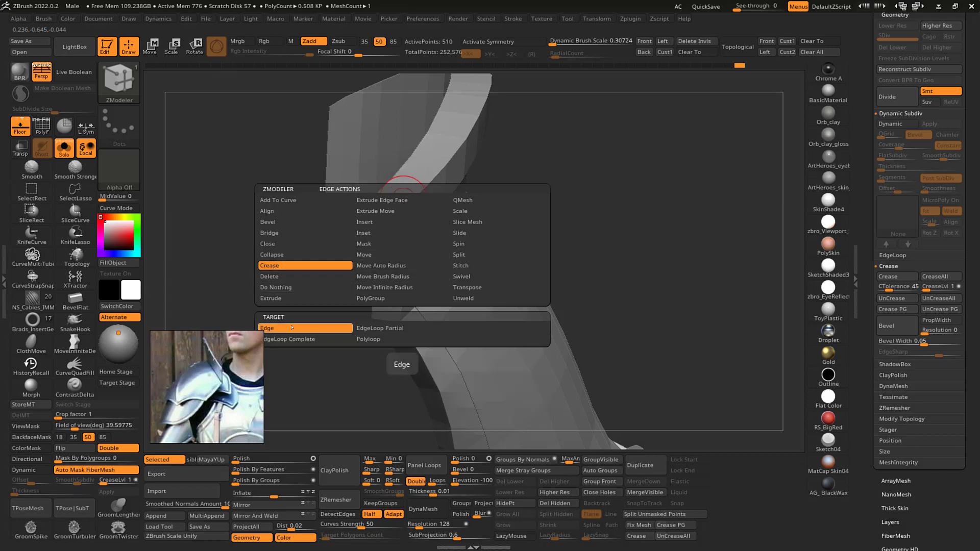
- Show the polyframe and examine the creased borders at the rim's corner up close with the Standard brush
key(shift+f)
mouse_move(623, 131)
right_down()
mouse_move(623, 140)
mouse_move(640, 130)
mouse_move(651, 146)
mouse_move(540, 220)
right_up()
key(b)
key(s)
key(t)
mouse_move(636, 162)
right_down()
mouse_move(720, 168)
mouse_move(711, 181)
right_up()
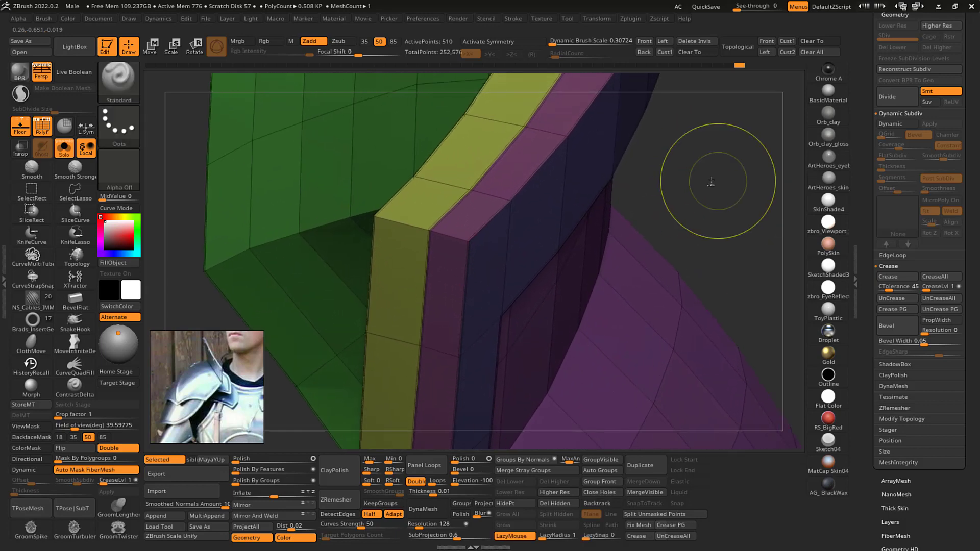
key(shift+f)
key(shift+f)
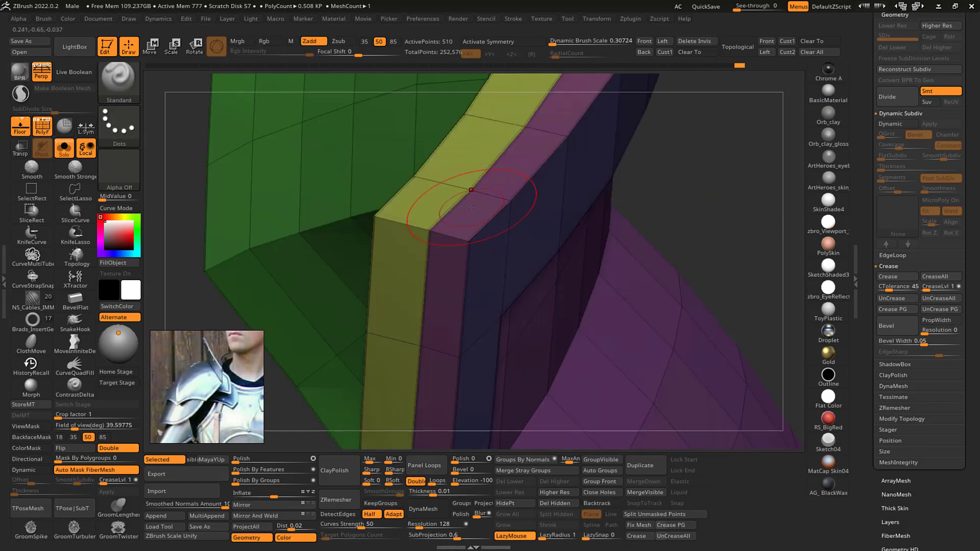
- Crease the short edge across the rim's corner with ZModeler, then preview the plate with dynamic subdivision
key(b)
key(z)
key(m)
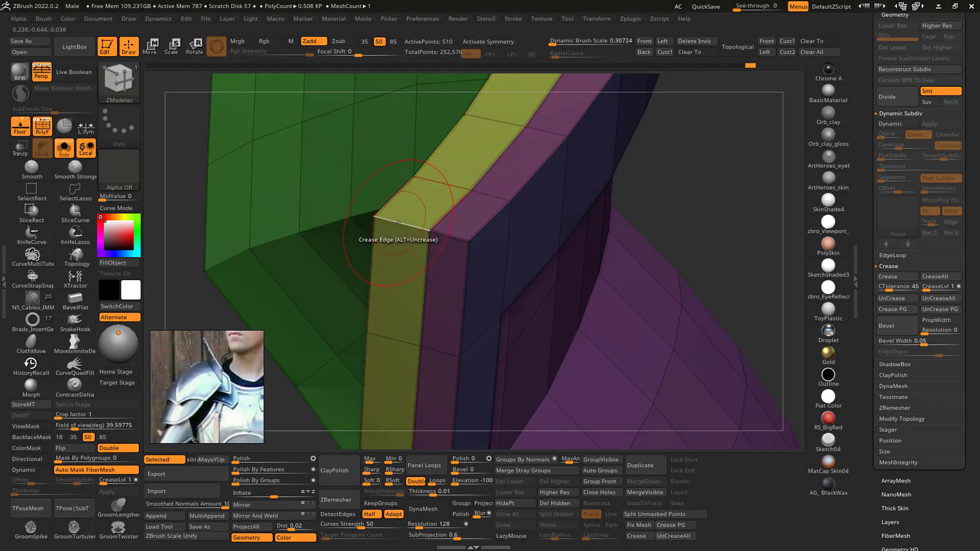
mouse_move(679, 175)
mouse_down()
mouse_move(674, 164)
mouse_move(682, 179)
mouse_move(696, 171)
mouse_move(685, 168)
mouse_up()
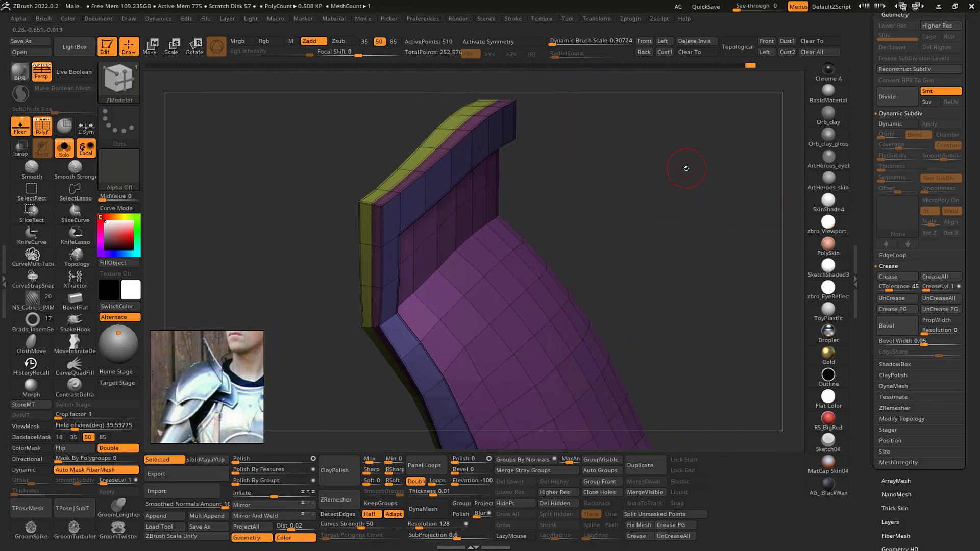
key(shift+f)
key(d)
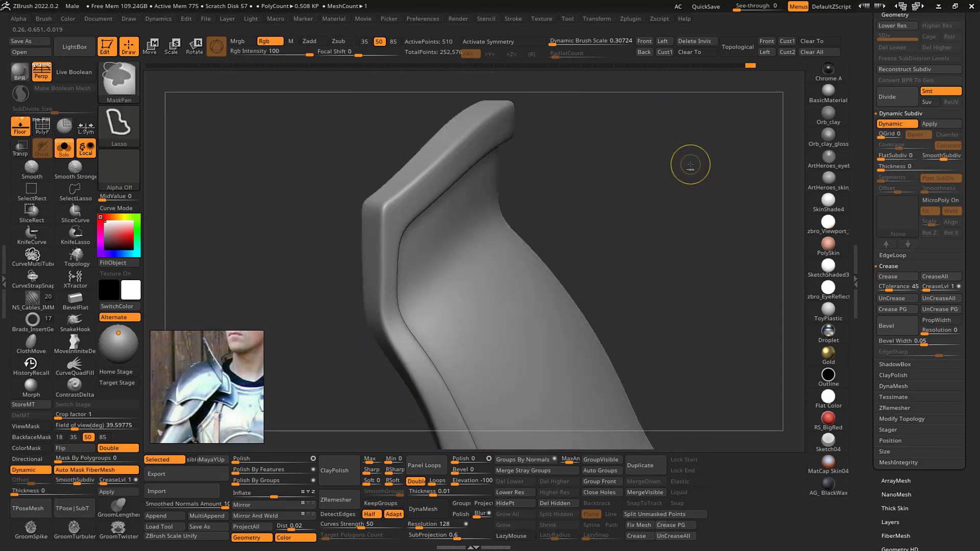
- Crease the short edge across the rim's opposite corner on the smoothed plate and check the corner without polyframe
drag(691, 170, 688, 192)
key(shift+f)
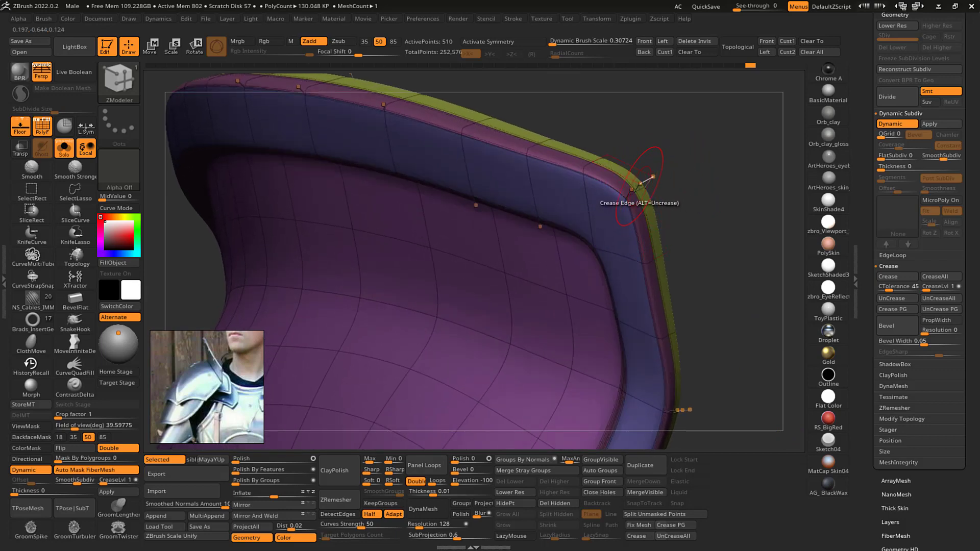
key(shift+f)
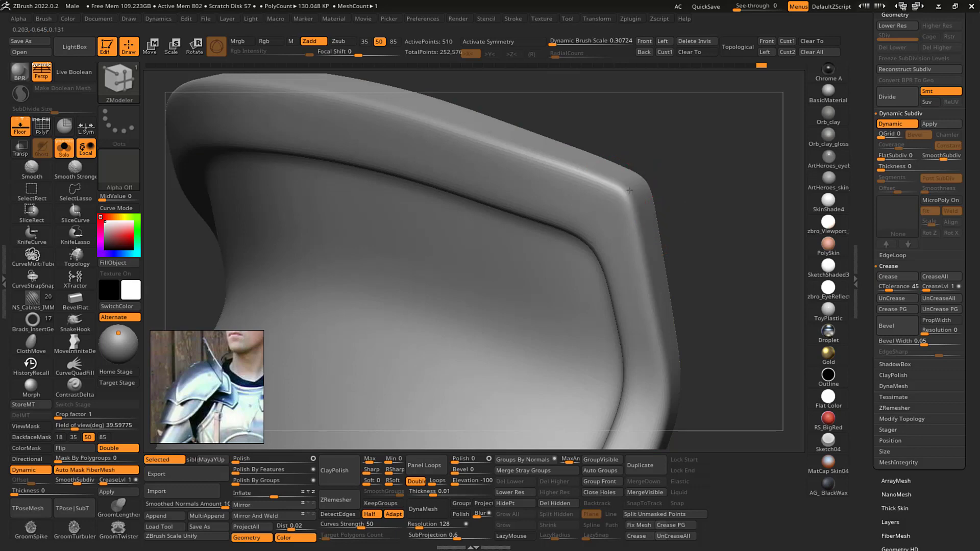
- Show the unsmoothed plate with polyframe and set the ZModeler Crease target to EdgeLoop Partial at the lower rim's corner
drag(694, 186, 719, 146)
key(shift+f)
key(shift+d)
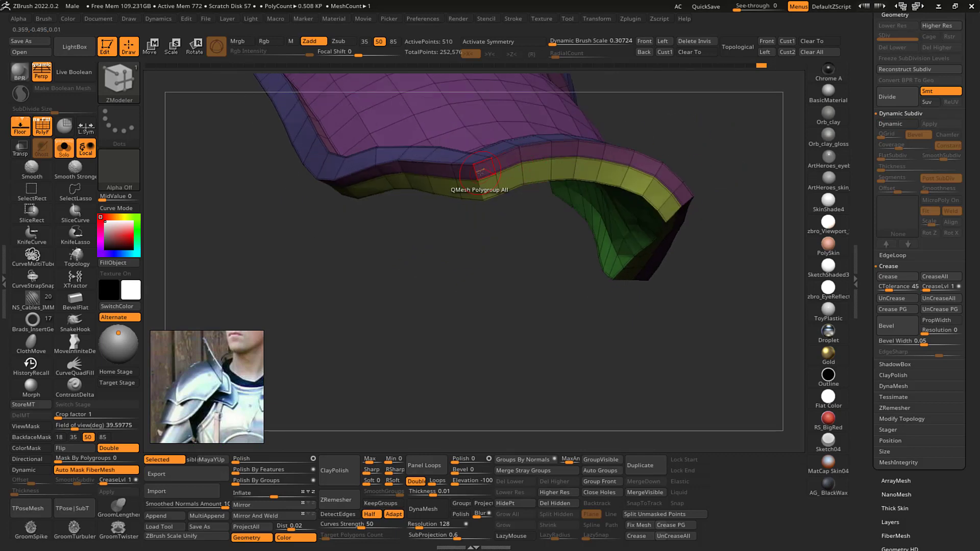
drag(500, 228, 664, 147)
drag(567, 265, 487, 349)
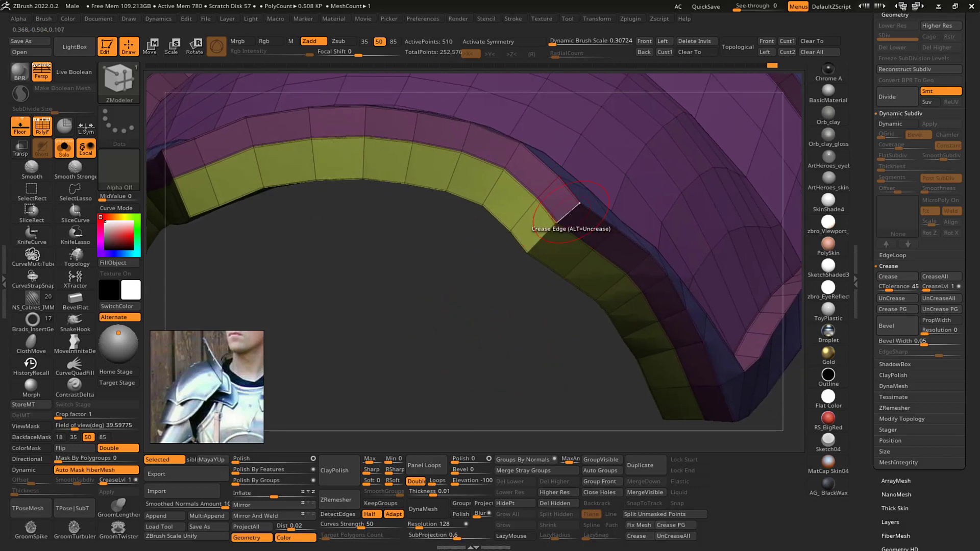
key(space)
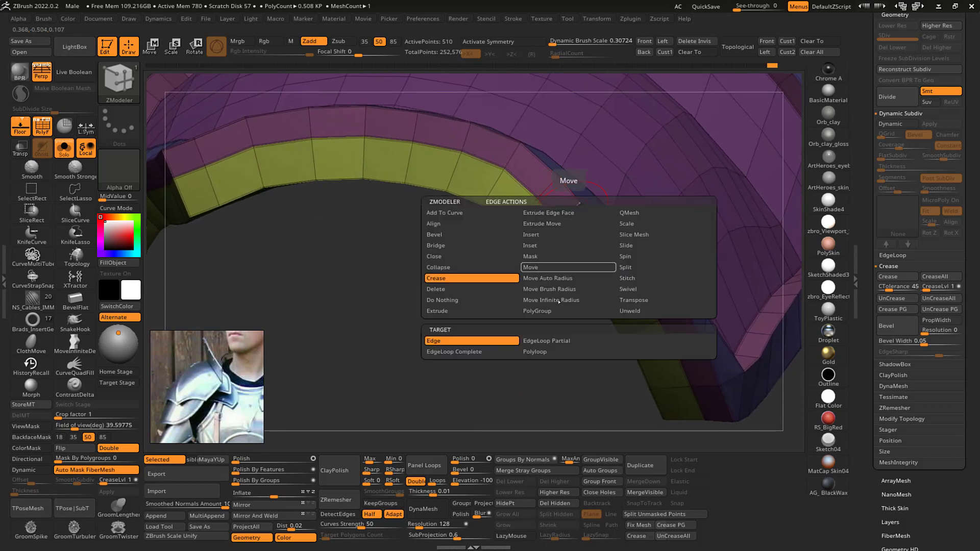
alt+drag(538, 335, 552, 352)
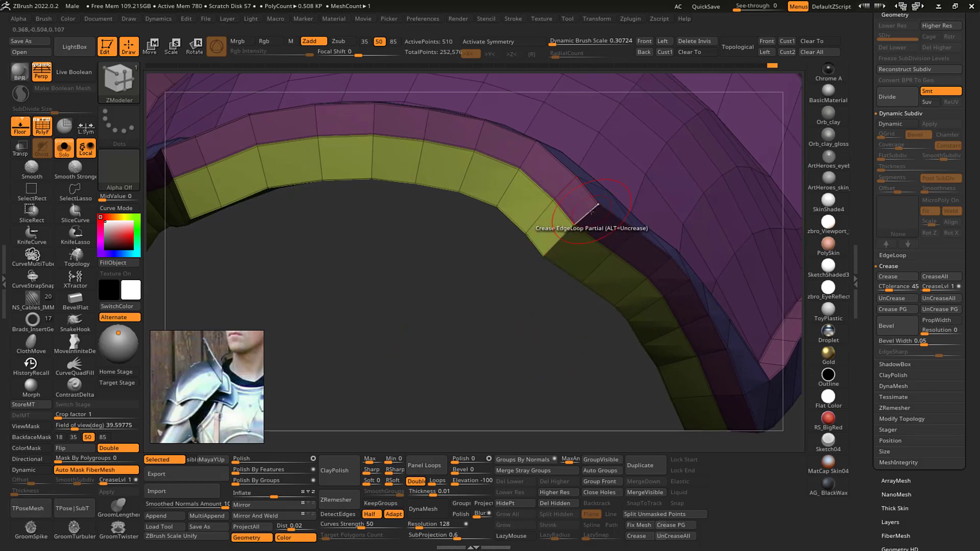
- Crease the partial edge loop across the lower rim's corner and preview it with dynamic subdivision, without polyframe
drag(554, 349, 551, 321)
key(shift+f)
key(d)
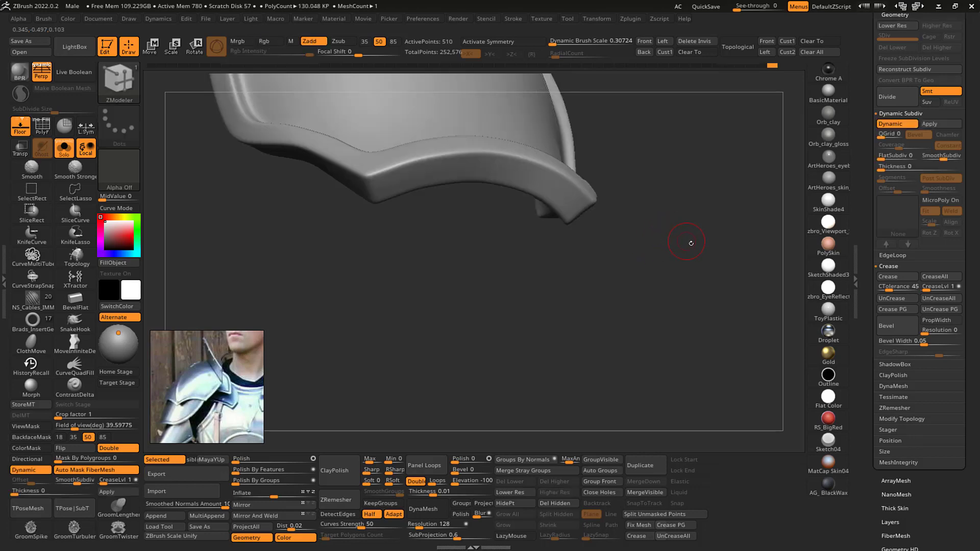
mouse_move(689, 242)
mouse_down()
mouse_move(684, 171)
mouse_move(704, 228)
mouse_move(692, 249)
mouse_move(695, 221)
mouse_move(711, 223)
mouse_move(709, 215)
mouse_up()
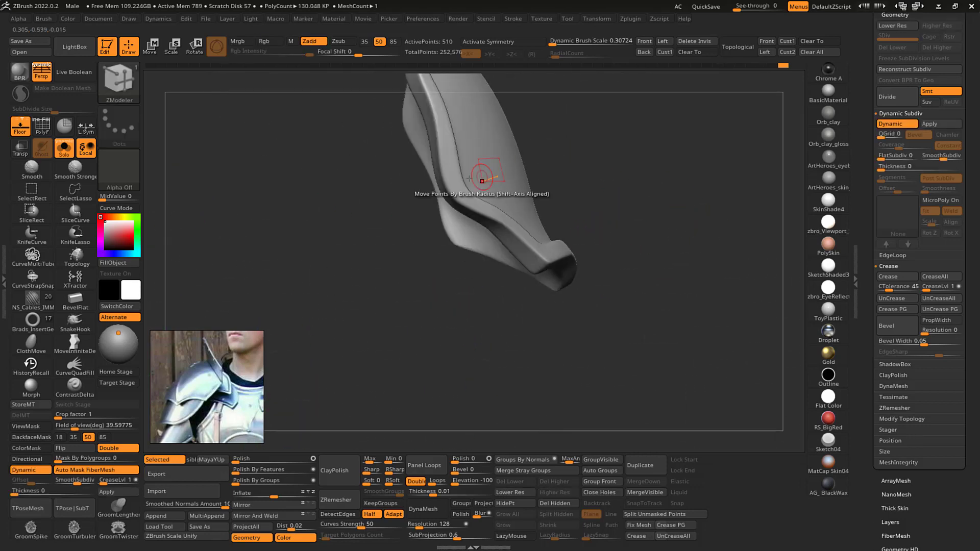
drag(612, 176, 730, 159)
- Show the unsmoothed polyframe, inspect the rim's side corner from both faces and set the Crease target back to a single Edge
key(shift+f)
ctrl+right_drag(731, 159, 672, 191)
key(shift+d)
drag(666, 156, 561, 155)
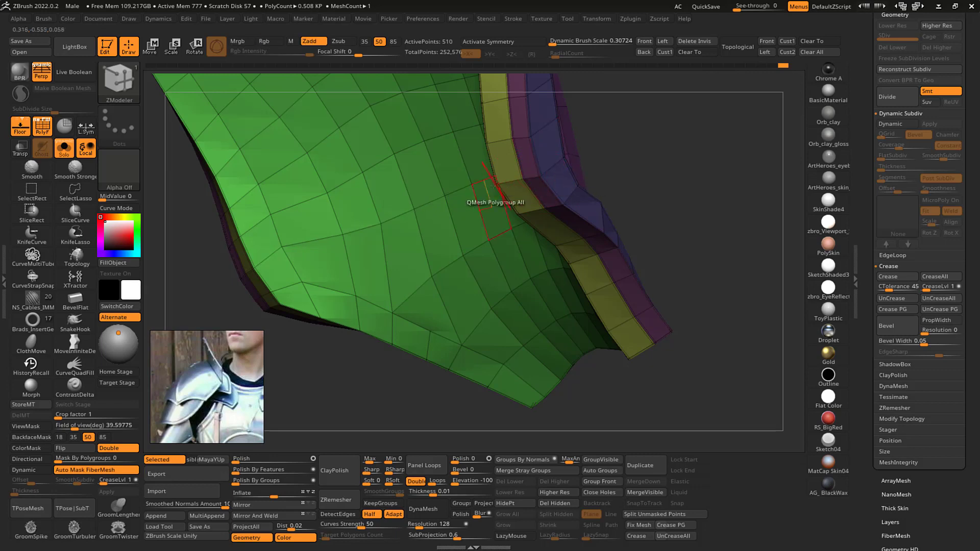
drag(671, 136, 517, 163)
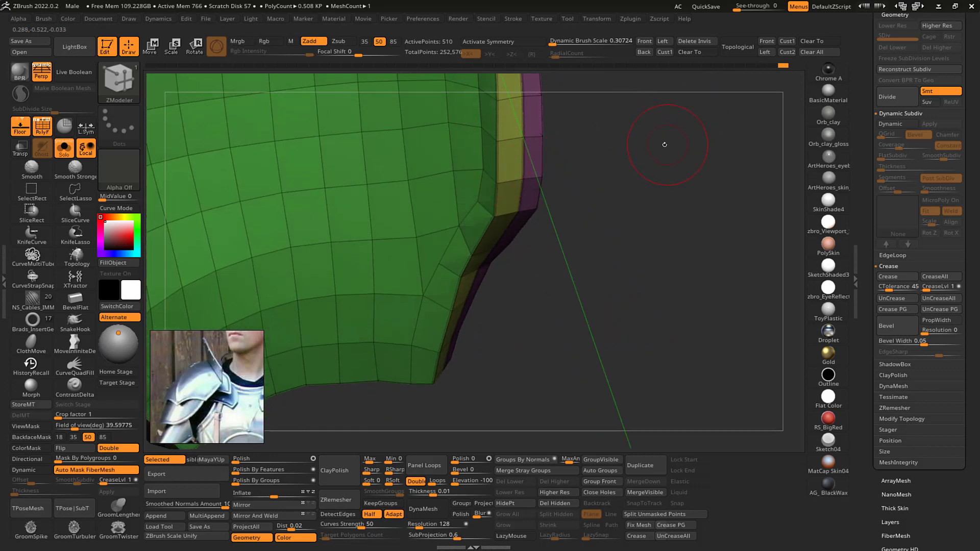
drag(665, 144, 649, 145)
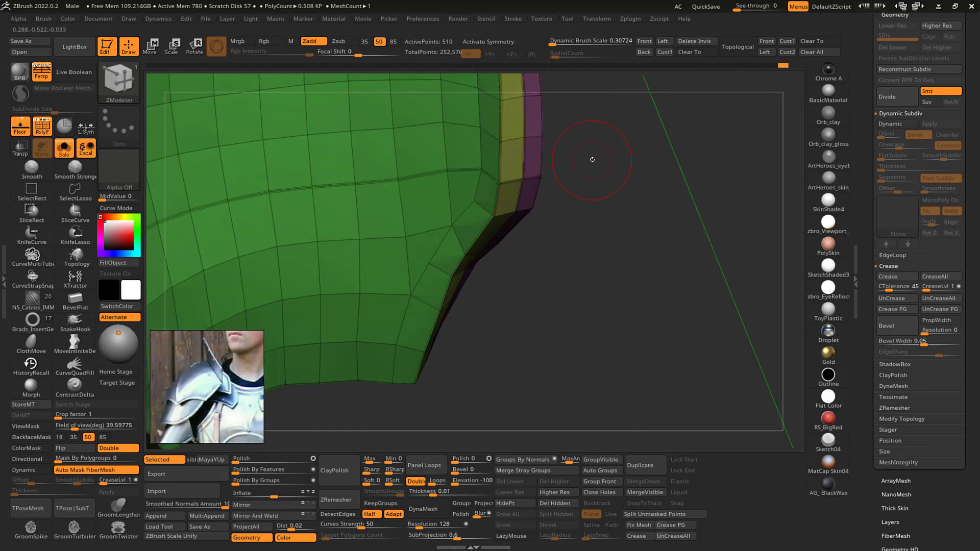
drag(672, 183, 640, 204)
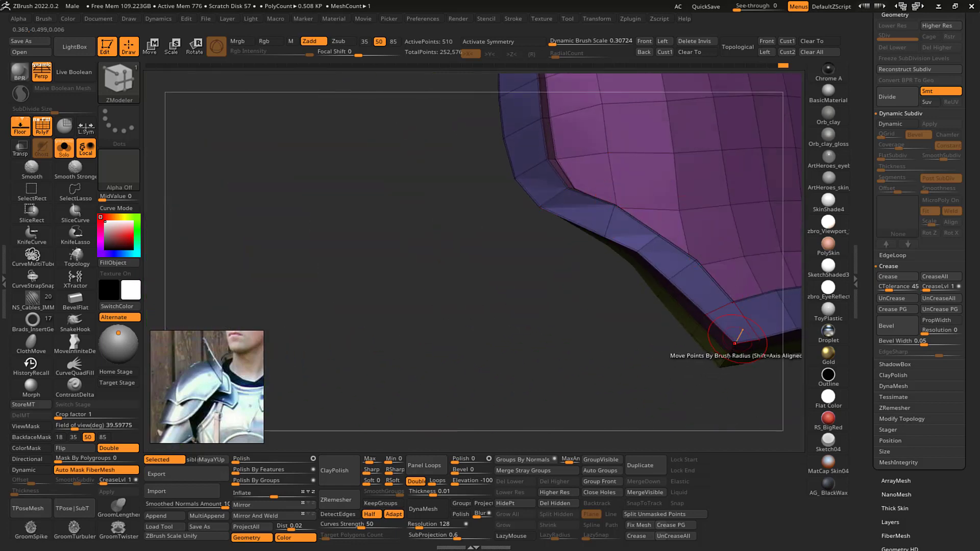
drag(562, 284, 536, 174)
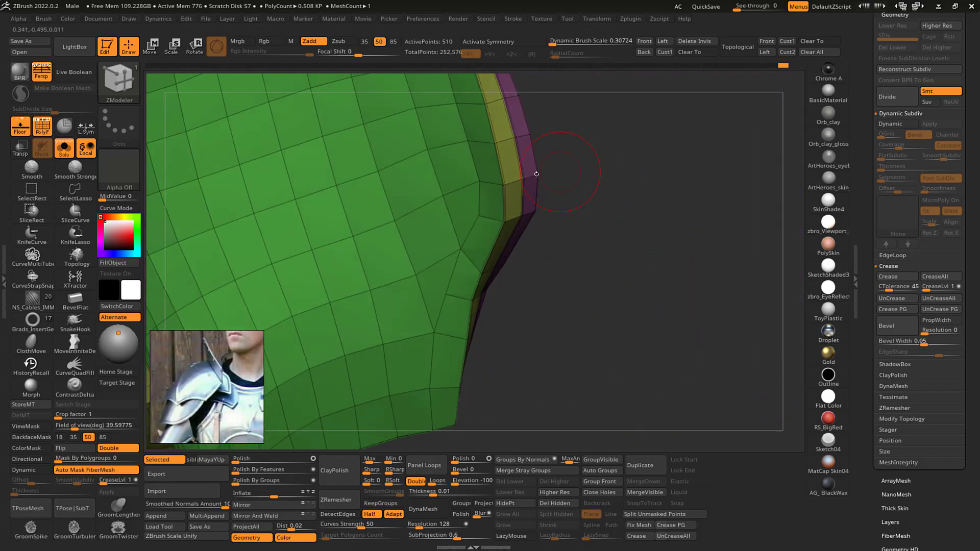
drag(631, 150, 629, 152)
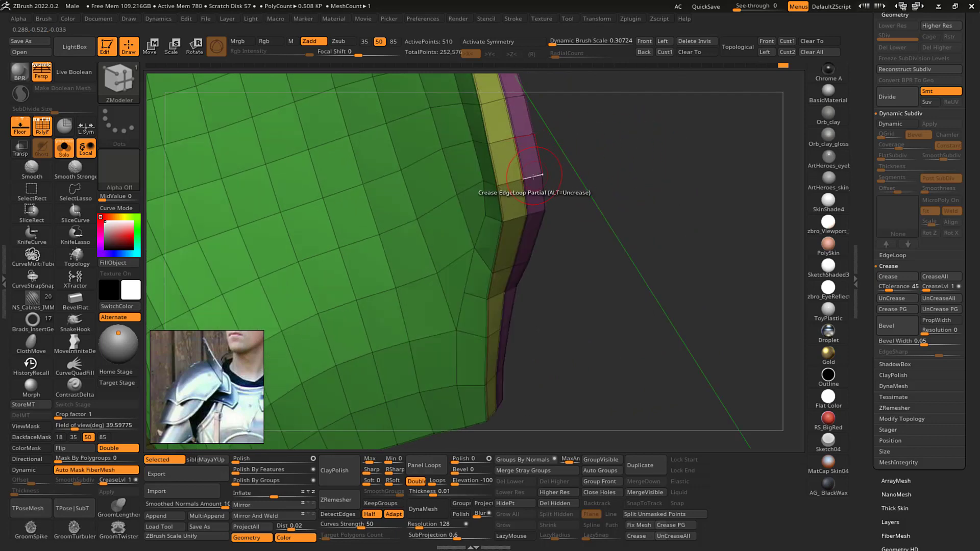
key(space)
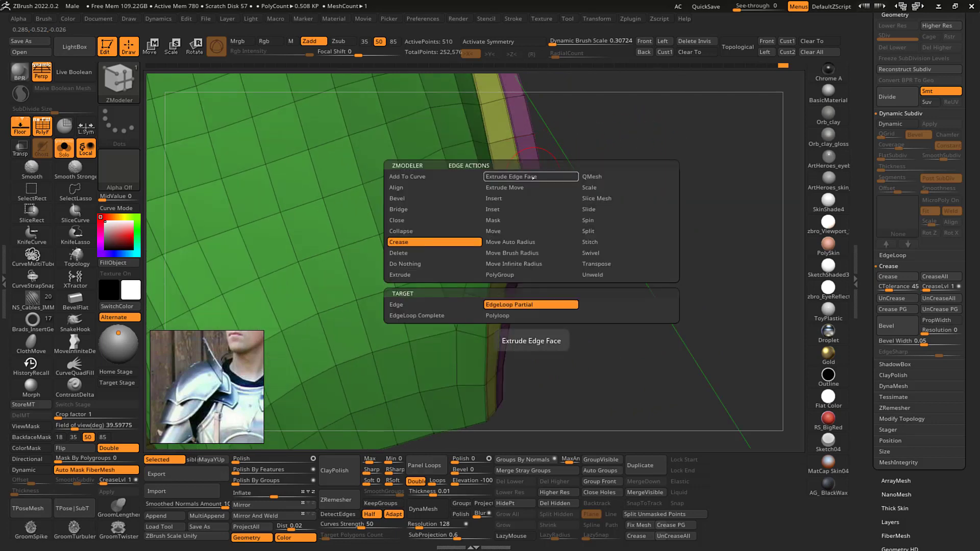
click(428, 305)
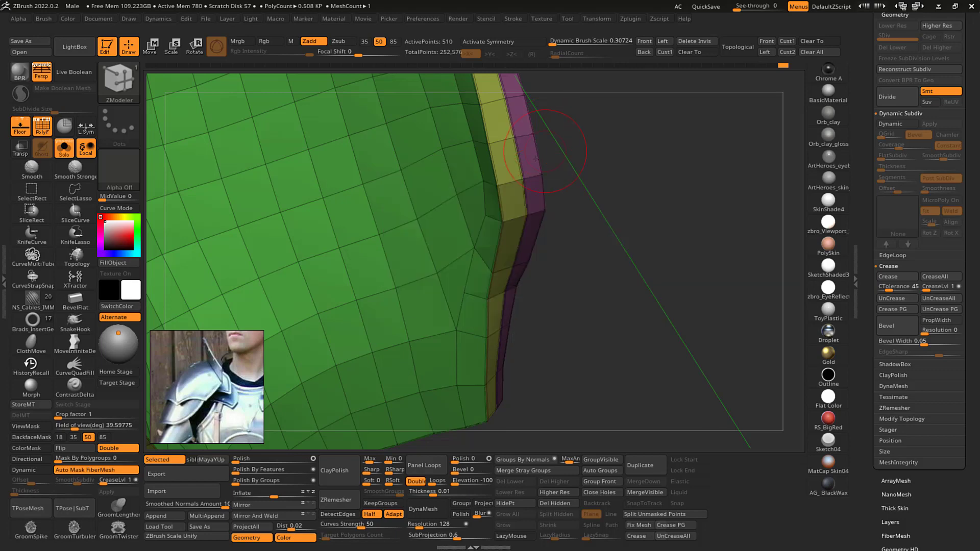
- Crease the short edges across the rim's side corner with ZModeler, checking the creases up close with the Standard brush
drag(659, 182, 545, 218)
key(b)
key(s)
key(t)
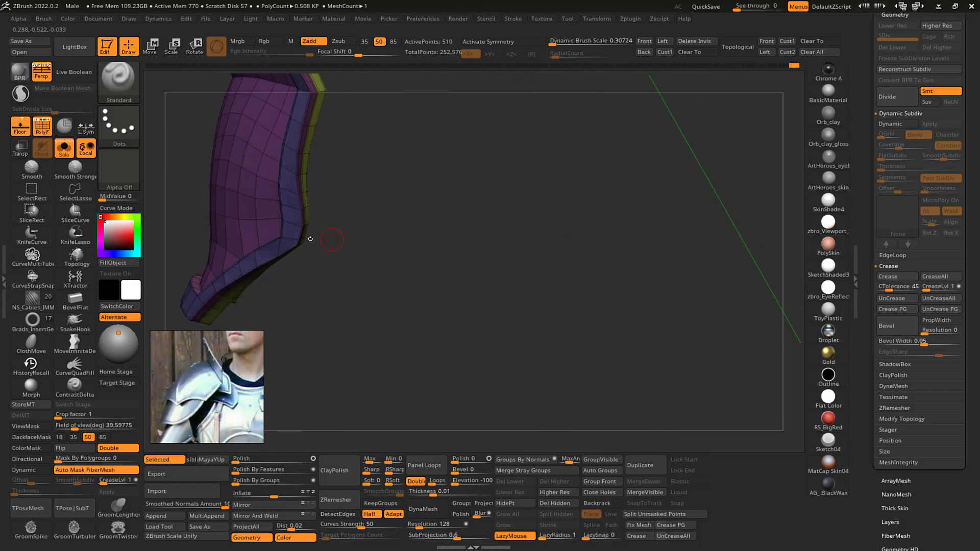
mouse_move(454, 239)
mouse_down()
mouse_move(484, 245)
mouse_move(477, 291)
mouse_move(485, 227)
mouse_up()
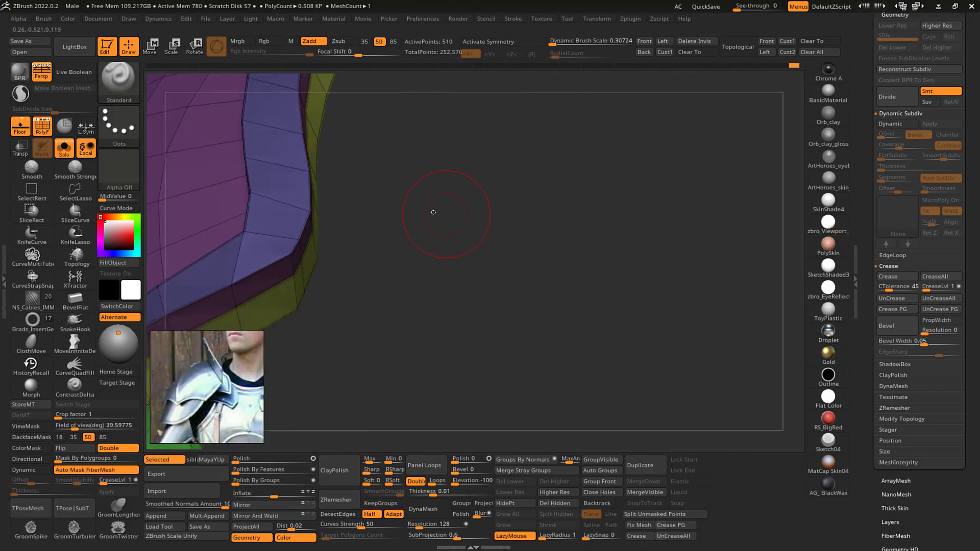
key(b)
key(z)
key(m)
mouse_move(427, 219)
mouse_down()
mouse_move(464, 190)
mouse_move(478, 205)
mouse_move(363, 277)
mouse_up()
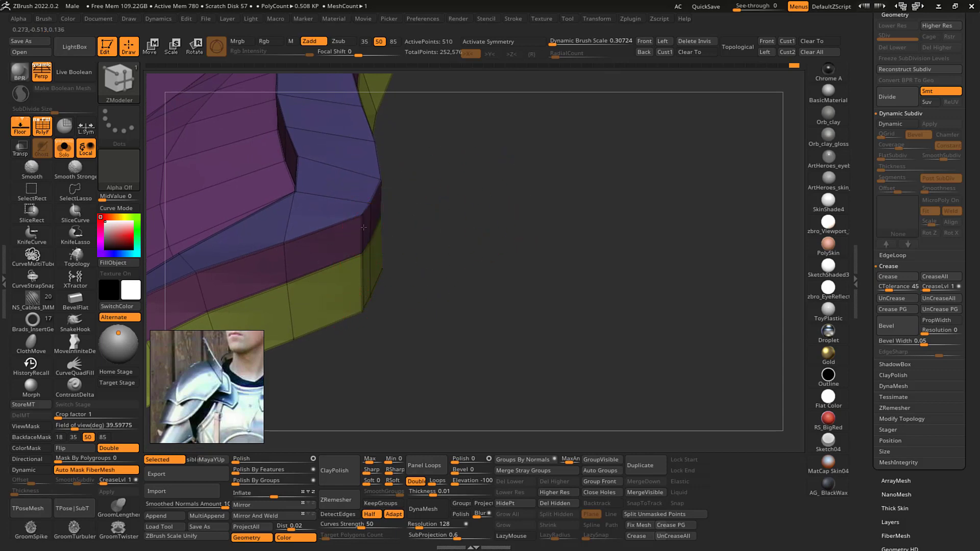
- Hide the polyframe and preview the whole plate with dynamic subdivision
drag(479, 230, 526, 204)
key(shift+f)
mouse_move(540, 208)
ctrl+right_down()
mouse_move(512, 170)
mouse_move(538, 212)
mouse_move(607, 208)
mouse_move(667, 178)
mouse_move(664, 214)
mouse_move(682, 136)
mouse_move(649, 215)
mouse_move(656, 225)
mouse_move(638, 229)
mouse_move(683, 202)
ctrl+right_up()
key(d)
- Resize the Move brush and nudge the plate's side rim into a cleaner contour, tracing its outline with the mask lasso
key(b)
key(m)
key(v)
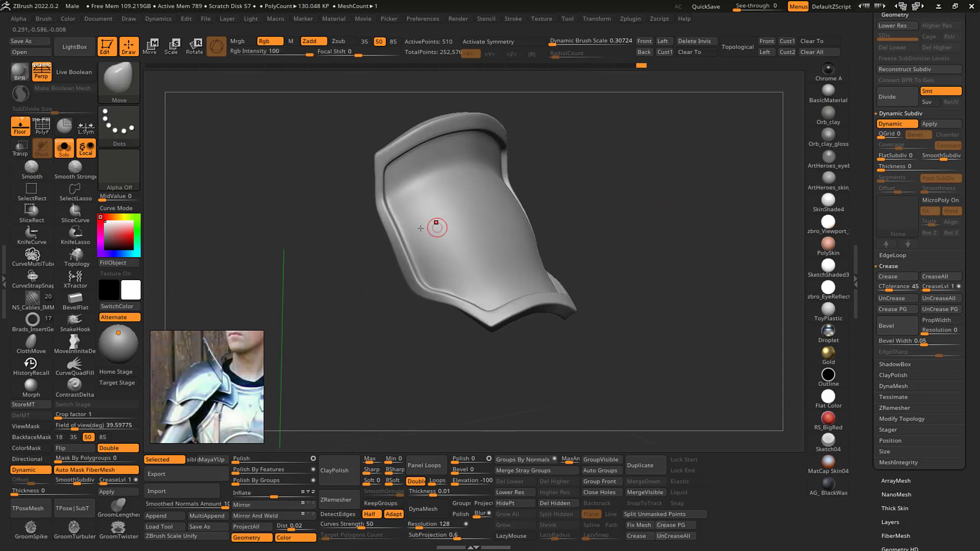
key(s)
drag(407, 232, 419, 231)
key(ctrl)
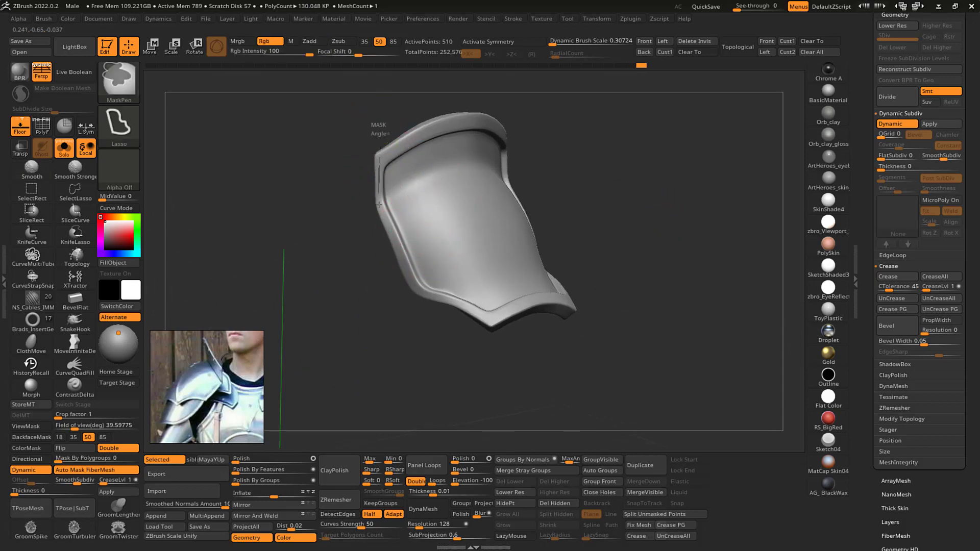
mouse_move(426, 309)
ctrl+mouse_down()
mouse_move(314, 132)
mouse_move(337, 113)
ctrl+mouse_up()
ctrl+right_drag(633, 138, 697, 177)
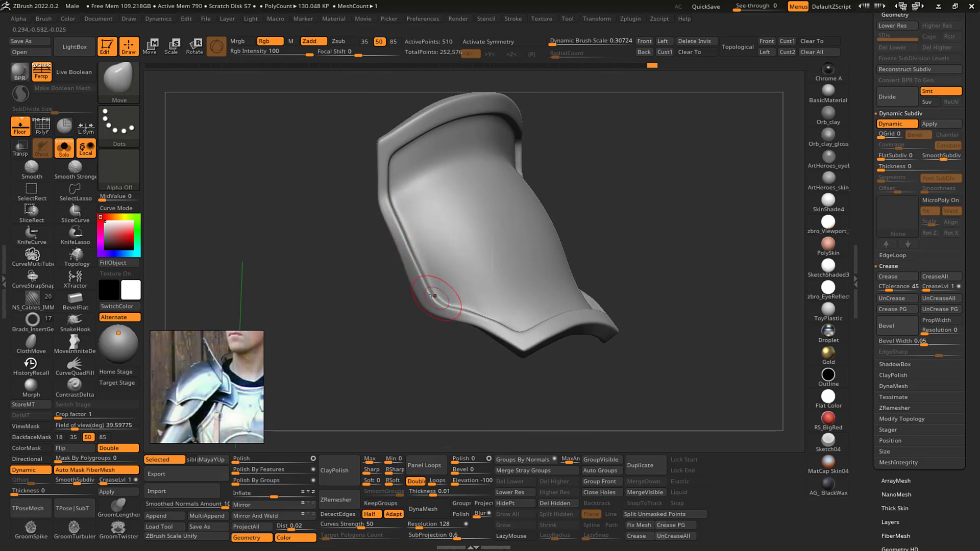
- Trace the contour below the side corner with the mask lasso and nudge the rim toward the plate's pointed tip with Move
key(ctrl)
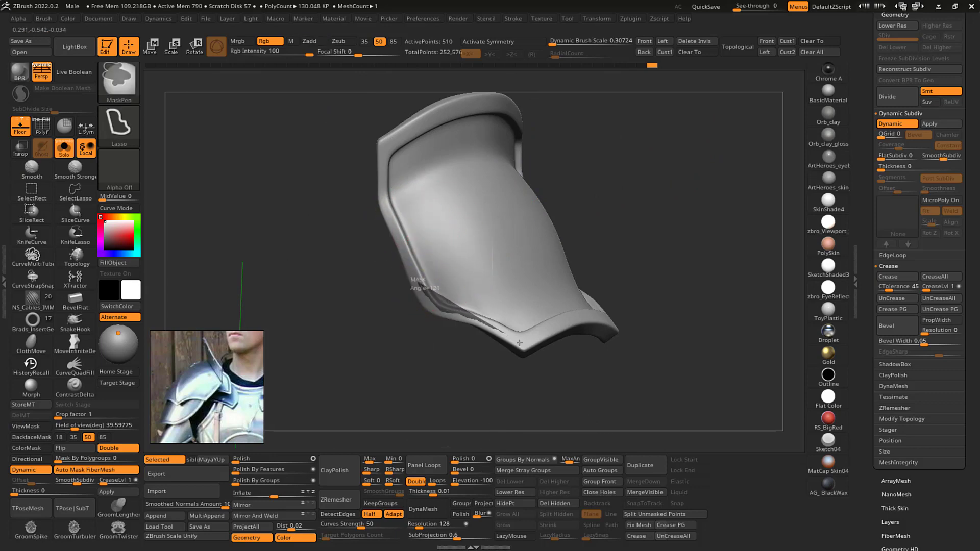
mouse_move(520, 343)
ctrl+mouse_down()
mouse_move(376, 375)
mouse_move(359, 289)
ctrl+mouse_up()
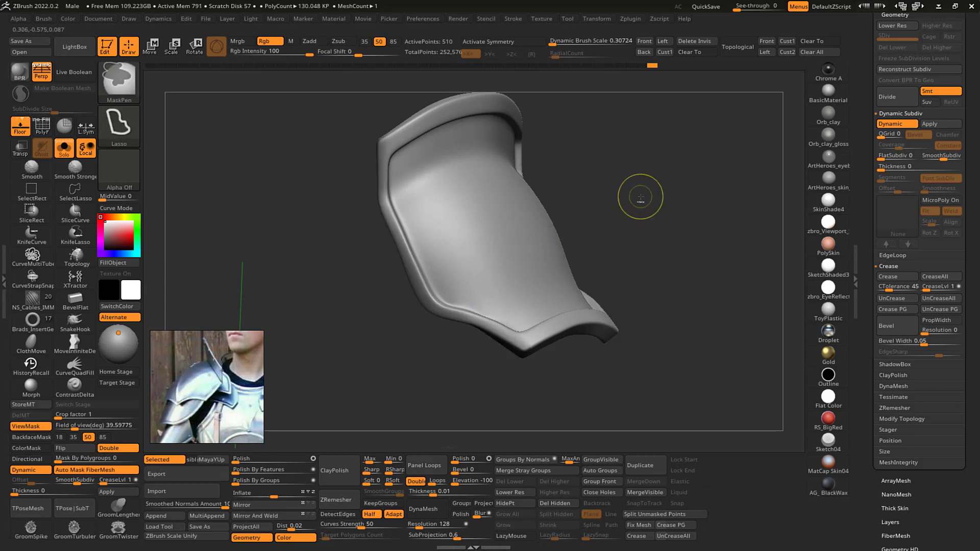
mouse_move(652, 190)
mouse_down()
mouse_move(658, 179)
mouse_move(553, 219)
mouse_move(490, 223)
mouse_up()
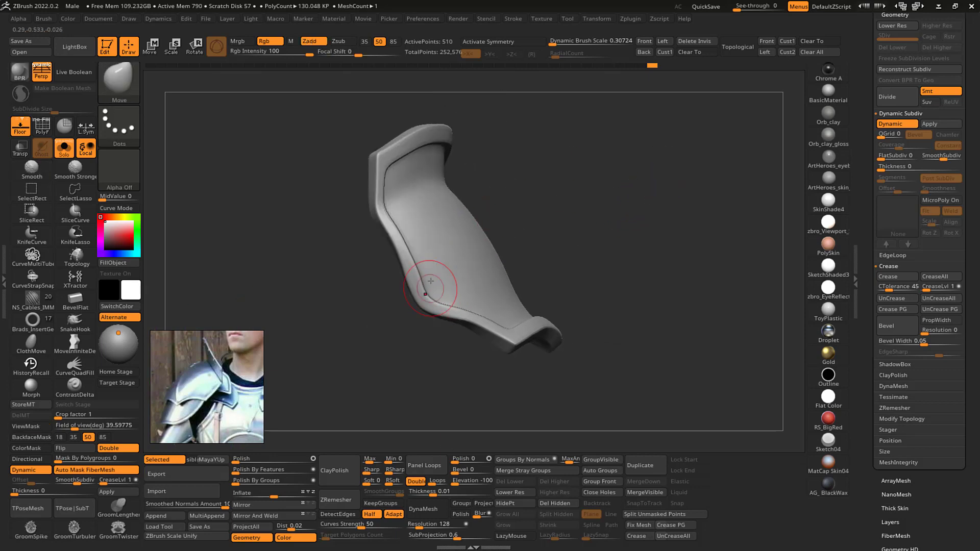
drag(516, 242, 587, 220)
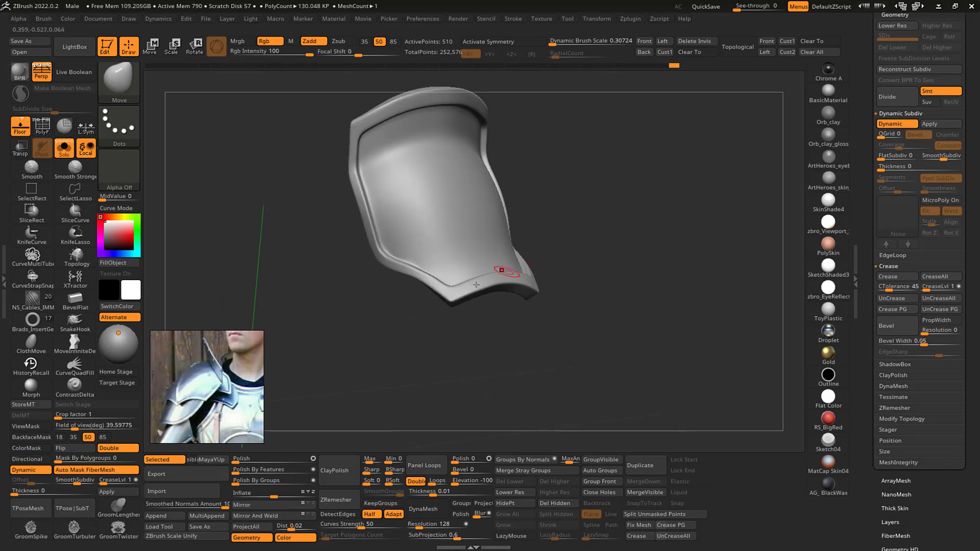
drag(448, 280, 479, 290)
mouse_move(401, 272)
ctrl+mouse_down()
mouse_move(413, 278)
mouse_move(429, 337)
mouse_move(418, 326)
ctrl+mouse_up()
ctrl+drag(533, 229, 545, 234)
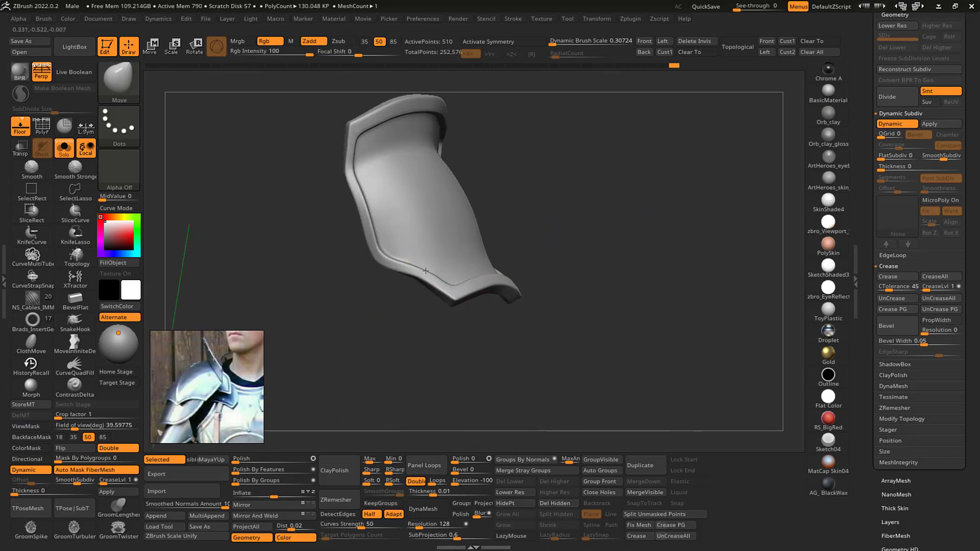
mouse_move(618, 214)
mouse_down()
mouse_move(648, 212)
mouse_move(650, 244)
mouse_move(586, 221)
mouse_up()
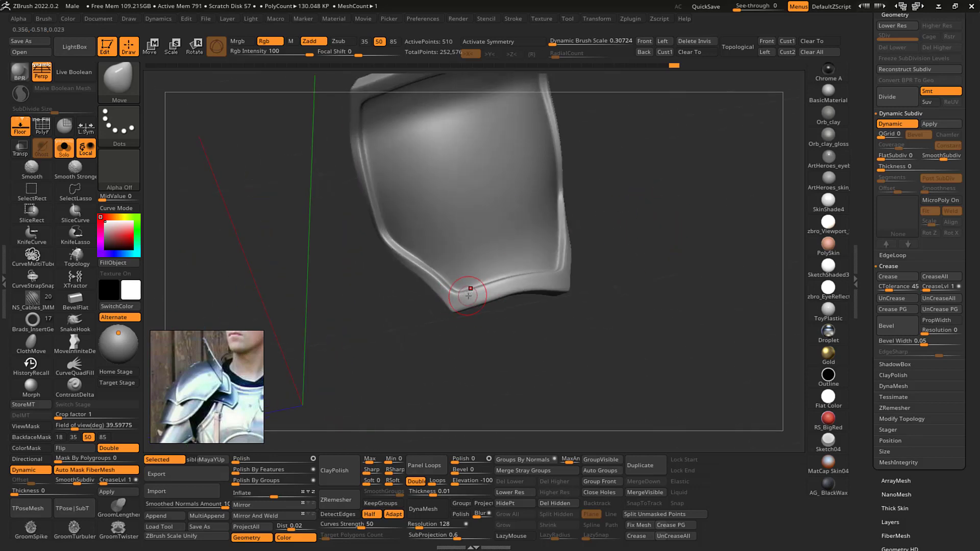
- Trace the plate's bottom edge with the mask lasso and refine the lower rim near the pointed tip with the Move brush
key(ctrl)
mouse_move(554, 279)
ctrl+mouse_down()
mouse_move(611, 300)
mouse_move(416, 352)
ctrl+mouse_up()
drag(682, 193, 707, 186)
key(shift)
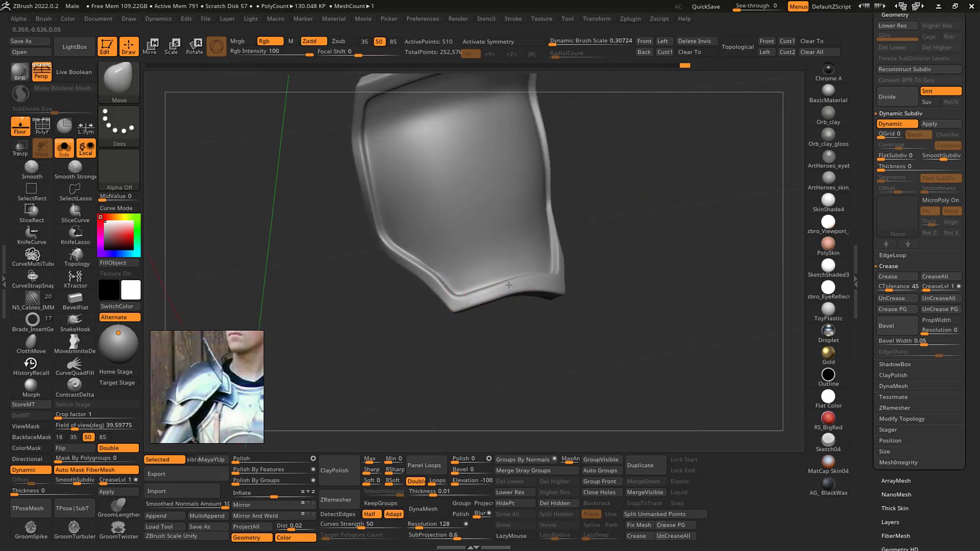
drag(631, 240, 599, 229)
- Resize the Move brush and adjust the bottom rim's opposite corner, checking its contour with the mask lasso
key(s)
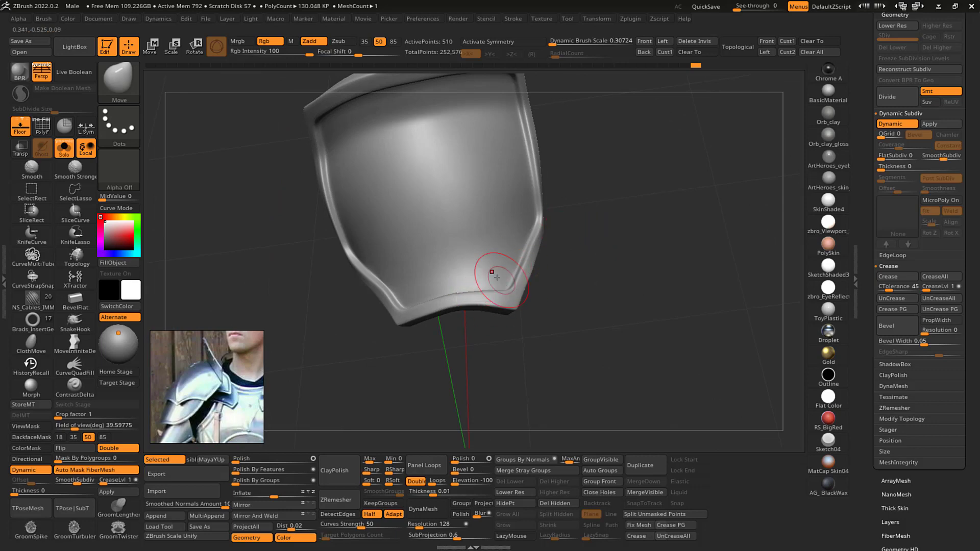
drag(620, 257, 554, 243)
key(s)
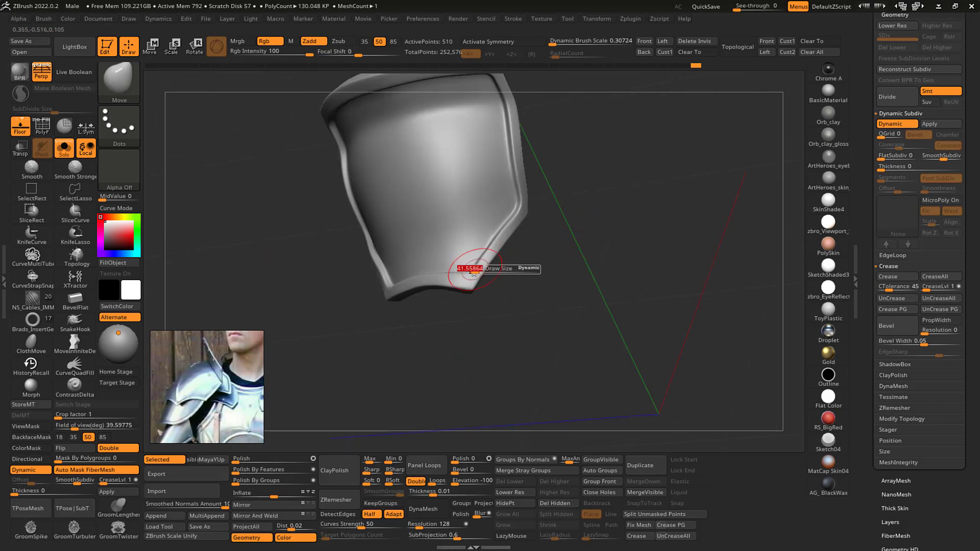
drag(511, 279, 503, 279)
ctrl+right_drag(521, 280, 507, 275)
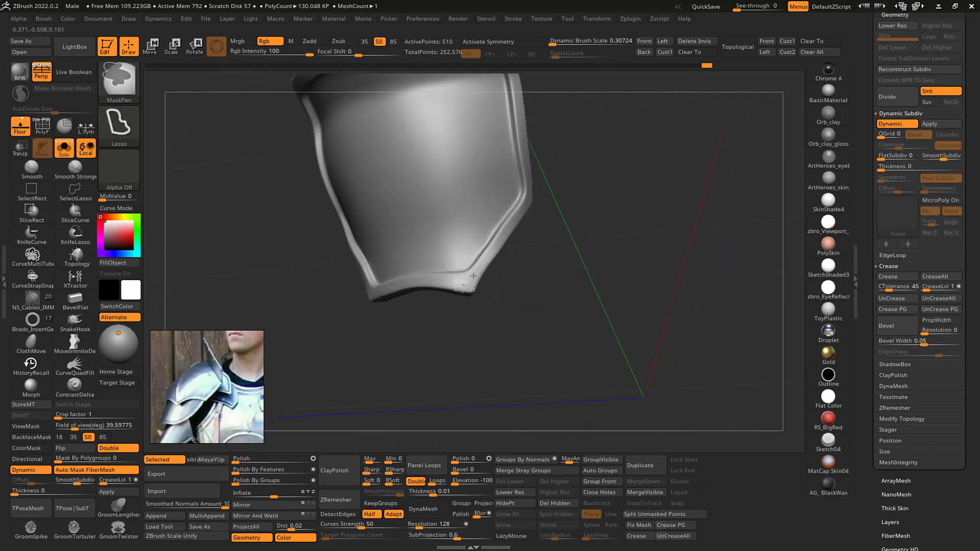
ctrl+drag(516, 213, 456, 353)
drag(560, 237, 541, 266)
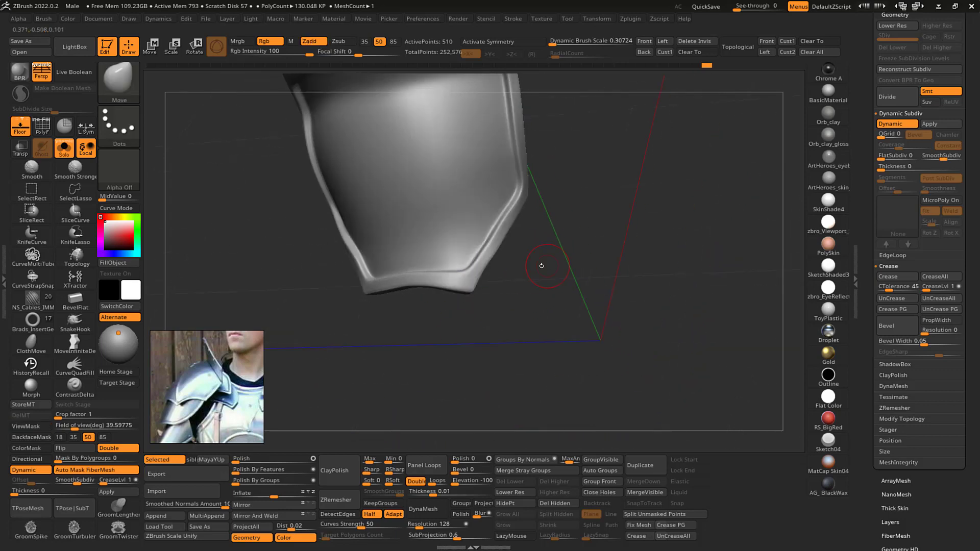
- Outline the plate's opposite side with the mask lasso, clear the mask and reshape that side's rim with the Move brush
mouse_move(440, 262)
right_down()
mouse_move(538, 218)
mouse_move(520, 223)
right_up()
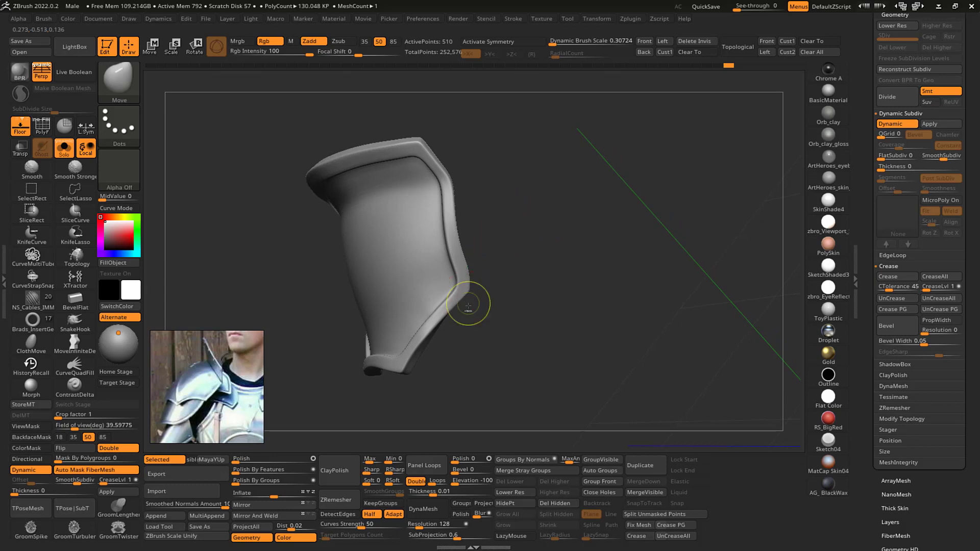
key(ctrl)
ctrl+drag(435, 162, 335, 109)
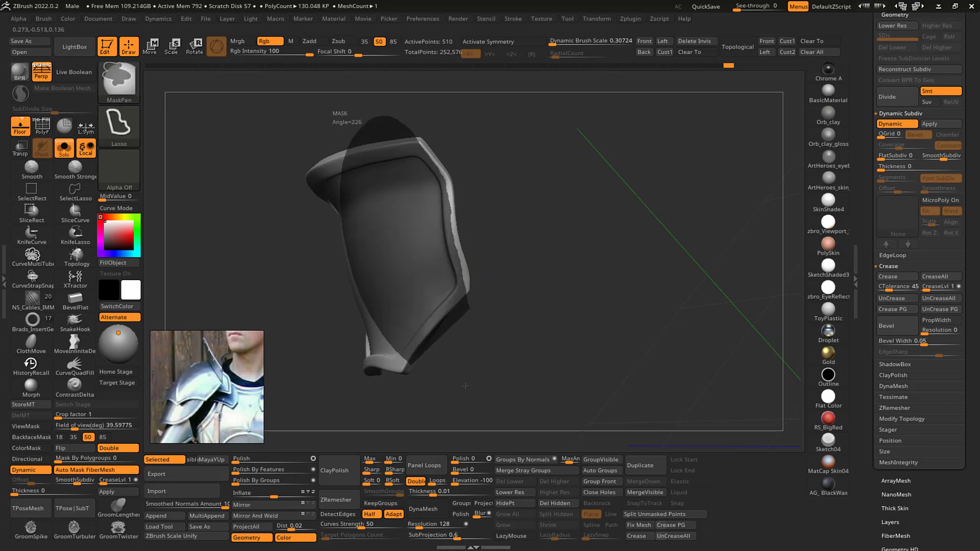
ctrl+drag(526, 238, 530, 229)
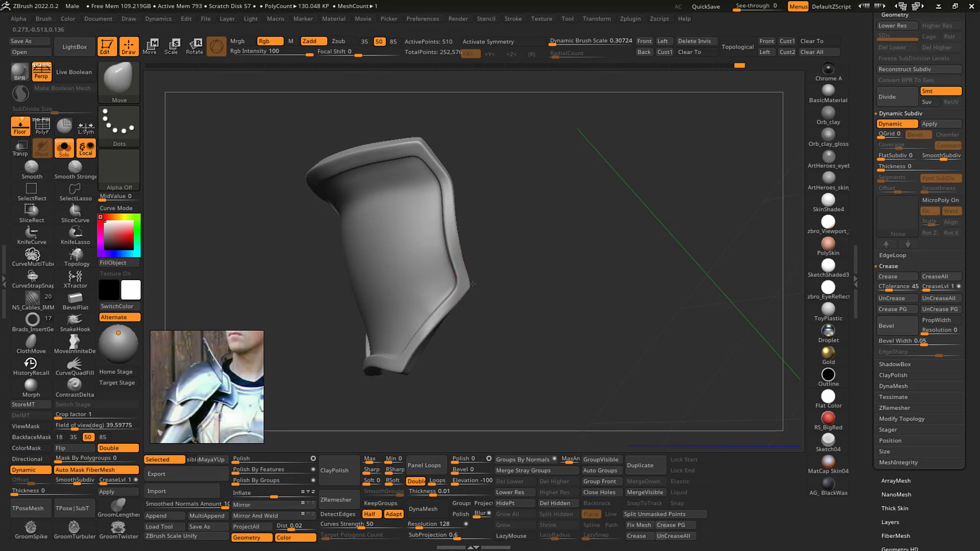
drag(492, 281, 453, 244)
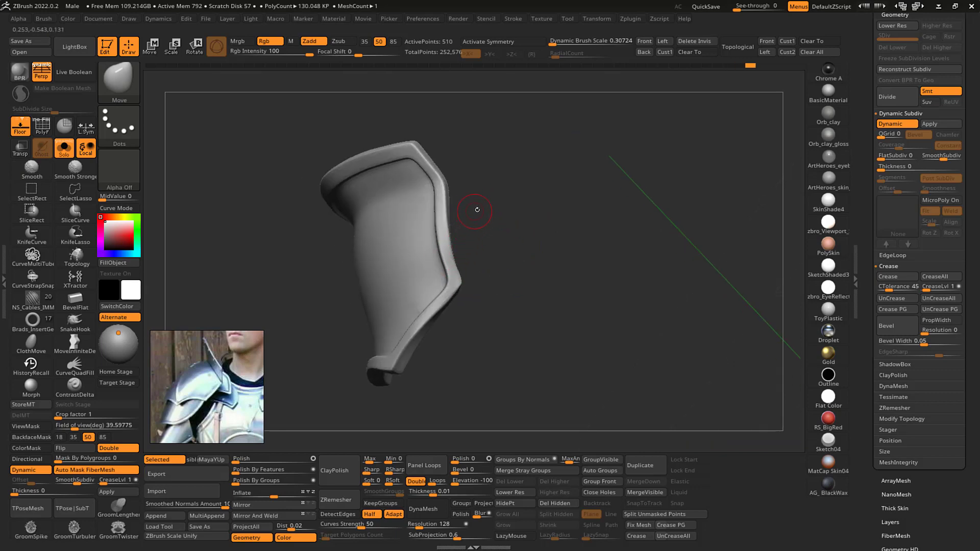
- Outline the plate's top edge with the mask lasso and refine the top rim with the resized Move brush
mouse_move(477, 210)
mouse_down()
mouse_move(481, 221)
mouse_move(486, 191)
mouse_move(511, 168)
mouse_move(541, 192)
mouse_up()
key(s)
drag(519, 146, 538, 164)
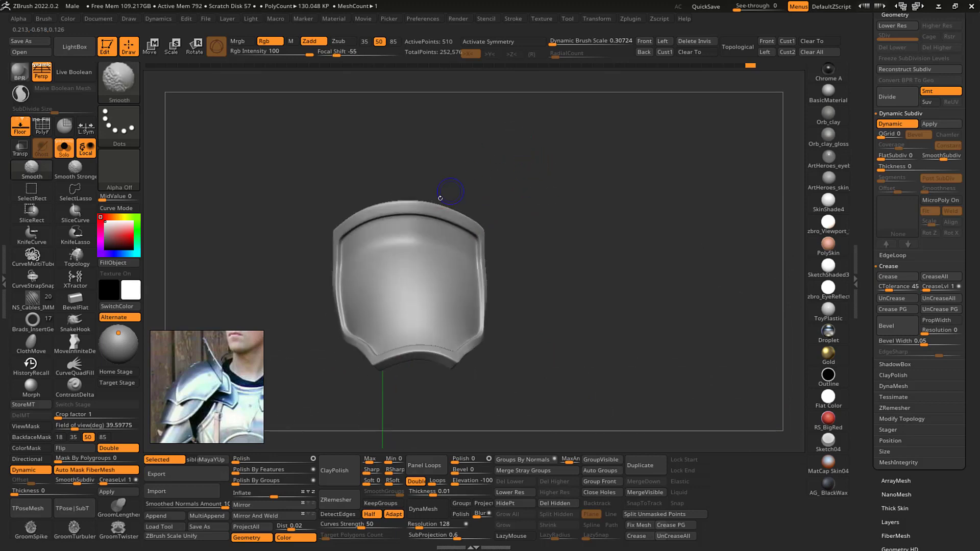
key(ctrl)
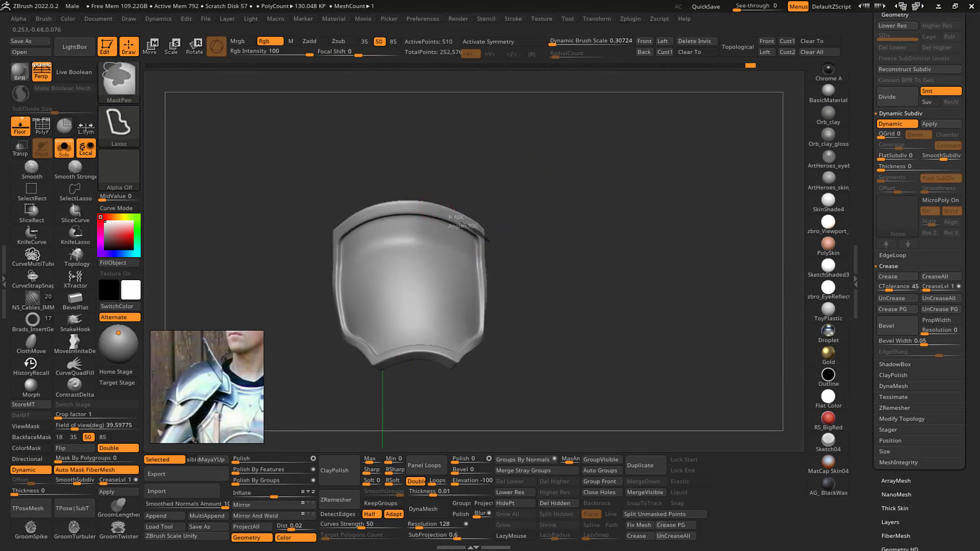
mouse_move(395, 210)
ctrl+mouse_down()
mouse_move(310, 208)
mouse_move(495, 212)
mouse_move(447, 144)
ctrl+mouse_up()
key(s)
key(ctrl)
key(ctrl+h)
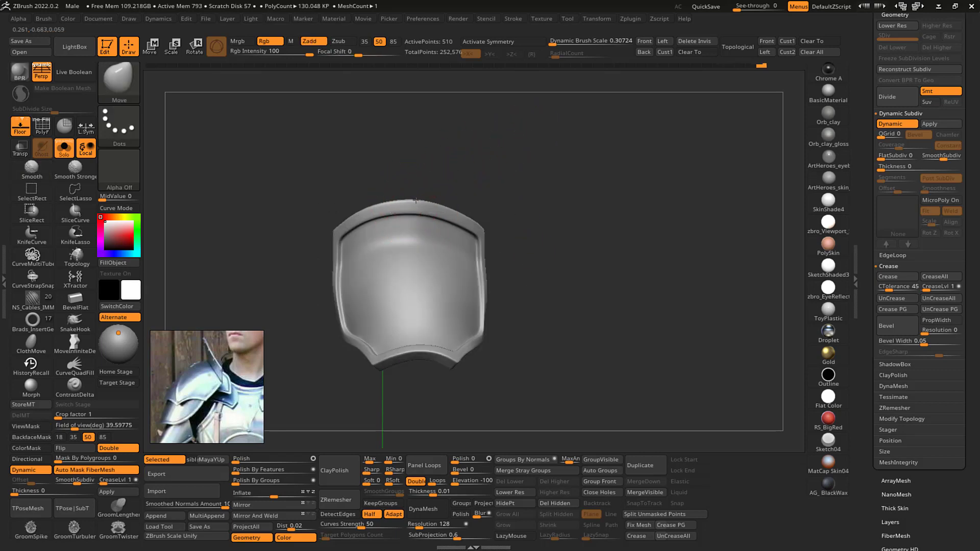
- Turn off the plate's dynamic subdivision preview and display its polygroup wireframe
mouse_move(529, 175)
mouse_down()
mouse_move(606, 173)
mouse_move(635, 189)
mouse_move(599, 209)
mouse_move(621, 215)
mouse_move(651, 177)
mouse_move(627, 193)
mouse_move(612, 175)
mouse_move(607, 203)
mouse_move(633, 189)
mouse_up()
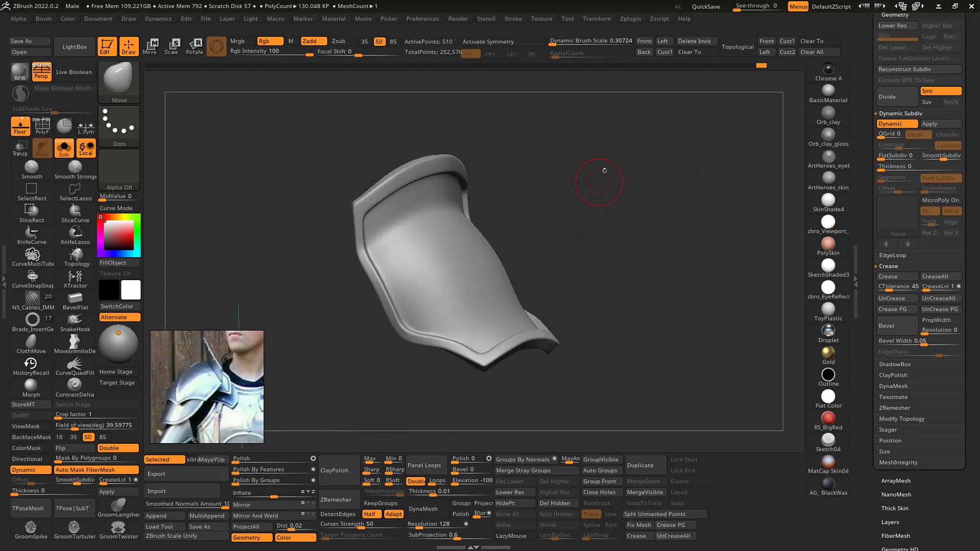
key(shift+f)
key(ctrl)
key(shift+d)
alt+drag(605, 168, 644, 169)
- Set ZModeler's edge Crease action to target EdgeLoop Partial for the fold below the plate's top rim
key(b)
key(z)
key(m)
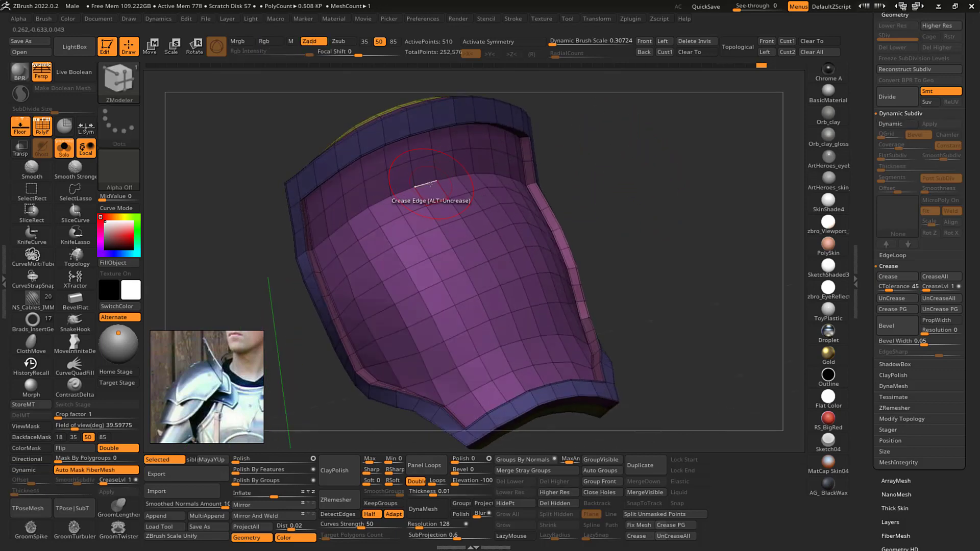
key(space)
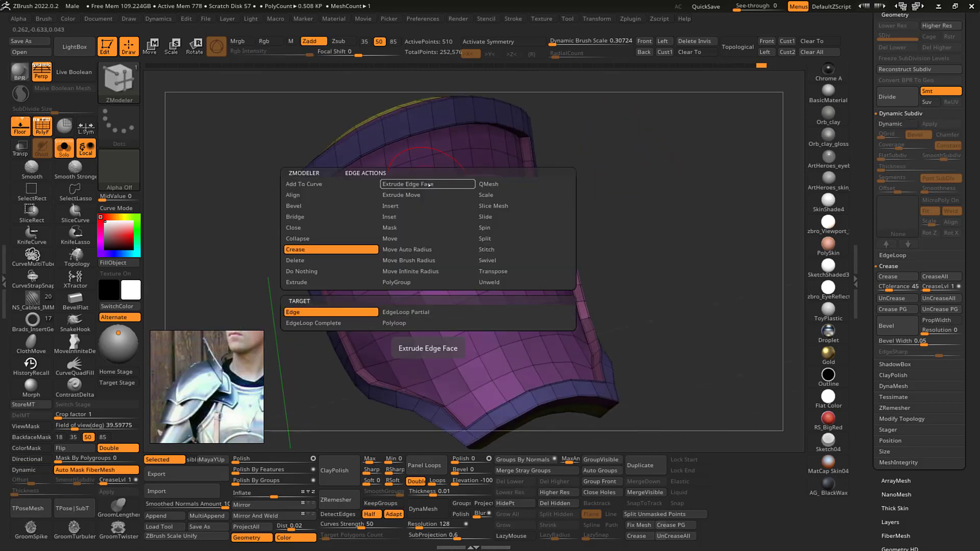
click(406, 312)
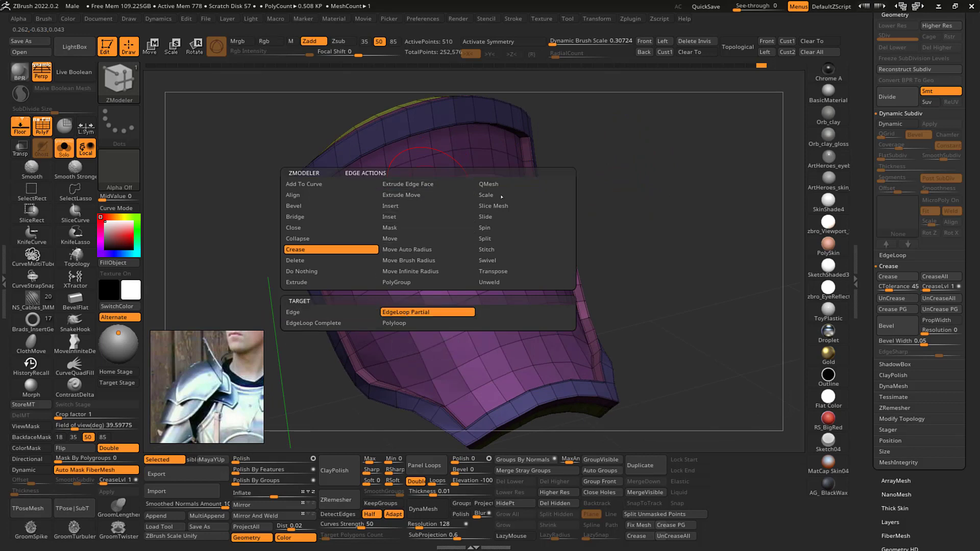
ctrl+right_drag(660, 146, 639, 140)
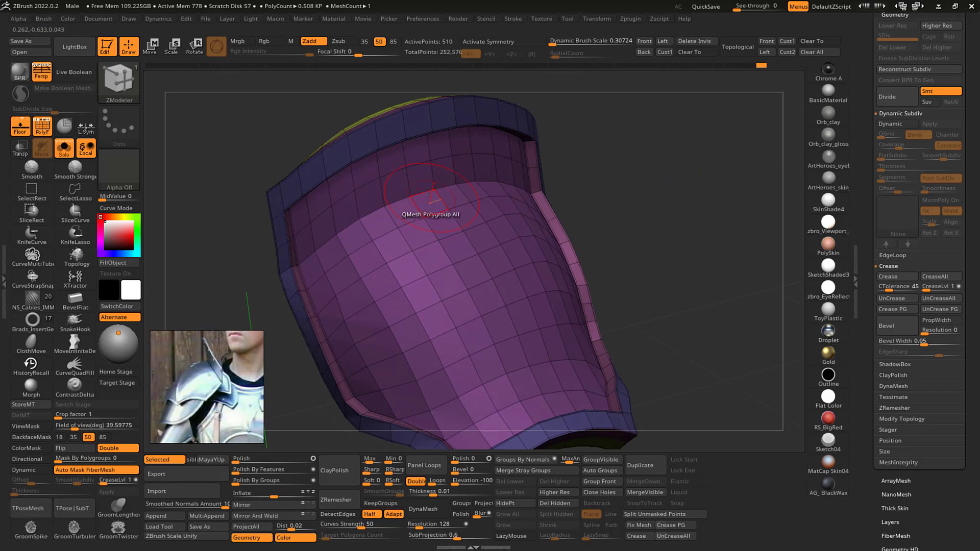
alt+drag(664, 181, 704, 240)
drag(739, 163, 714, 148)
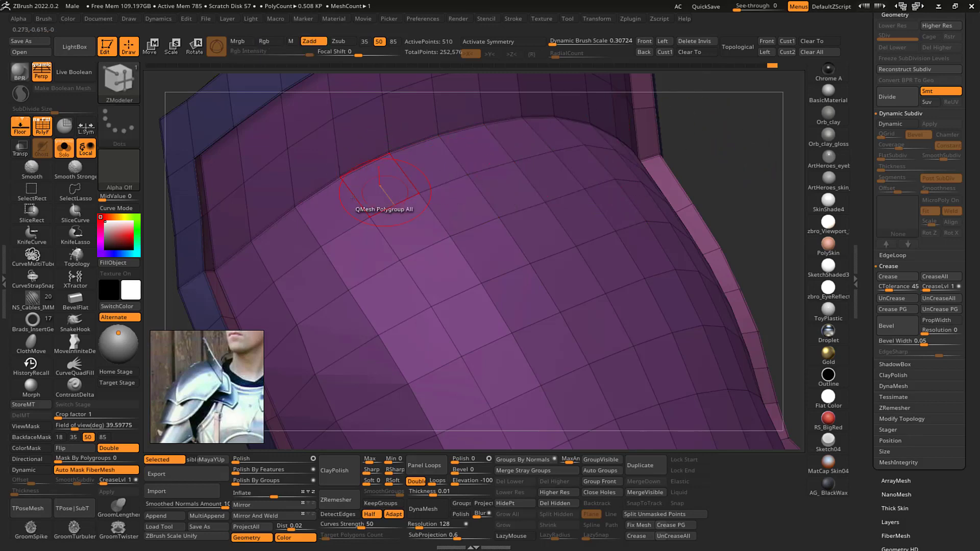
- Return ZModeler's Crease target to Edge and examine the fold below the top rim
key(space)
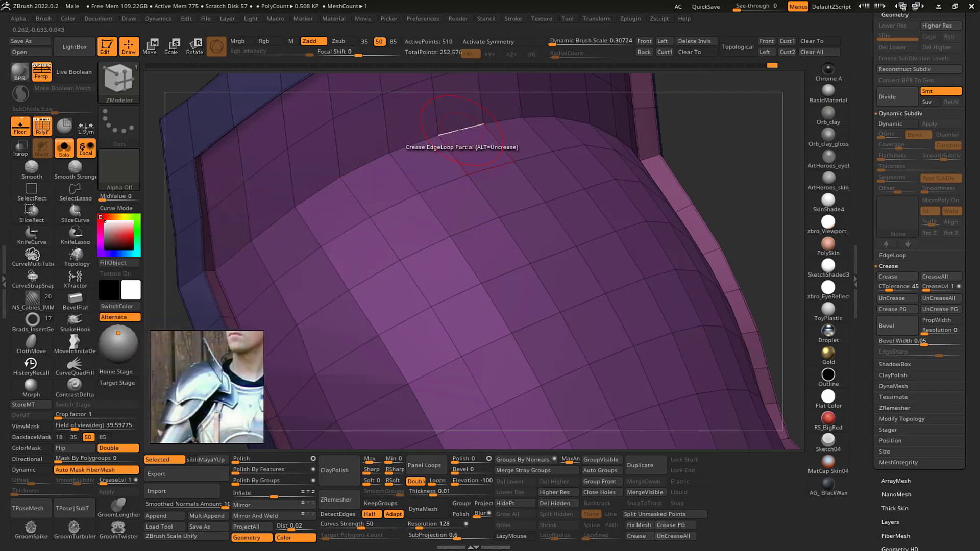
key(space)
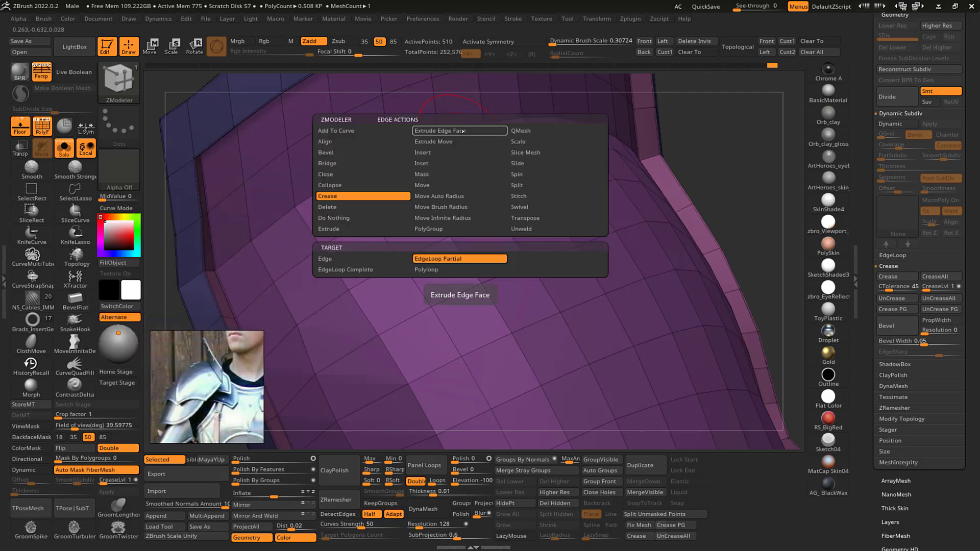
click(367, 256)
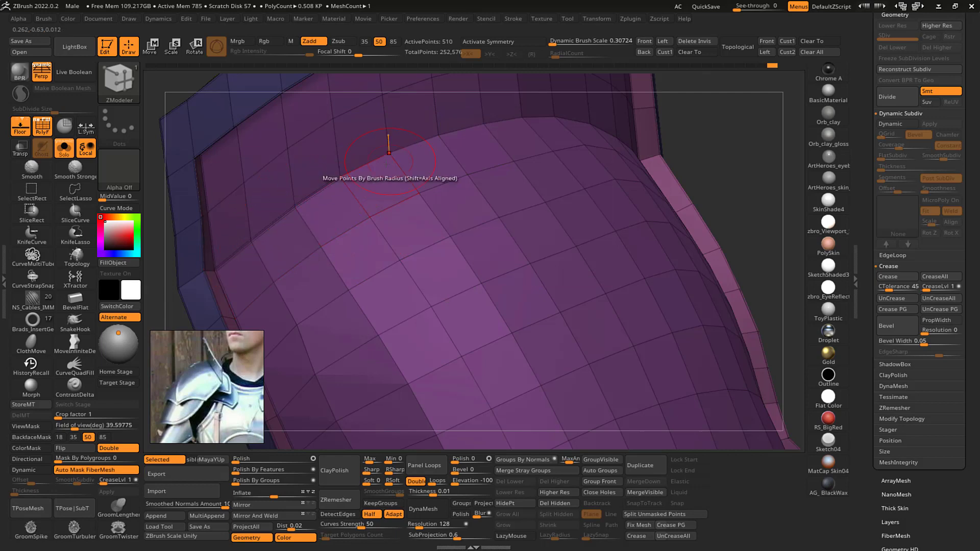
drag(741, 144, 724, 156)
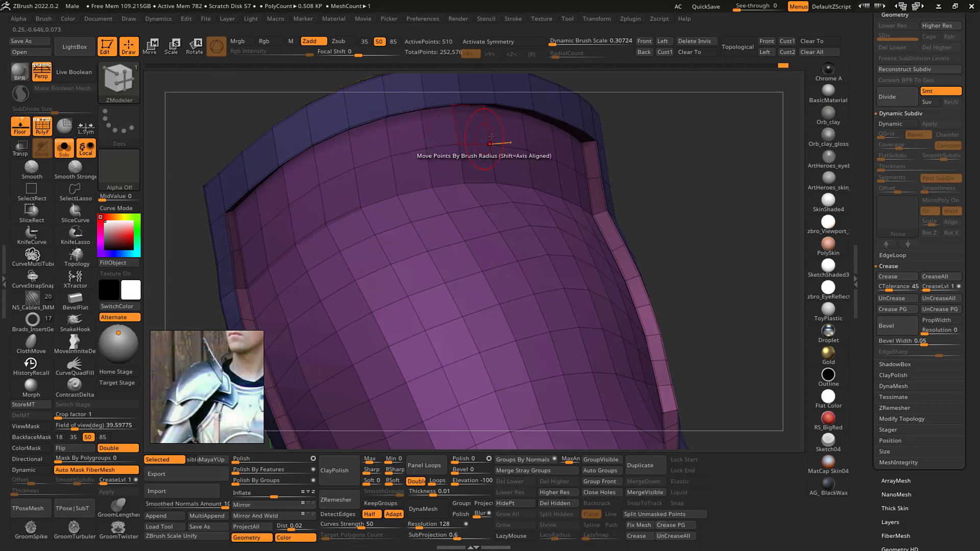
drag(711, 153, 670, 143)
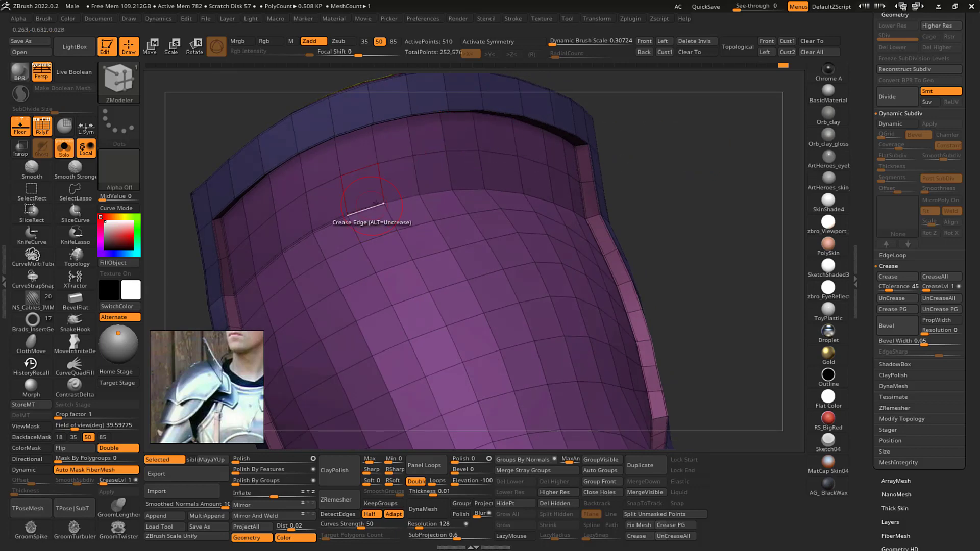
- Isolate the plate's inner polygroup and hide the faces below the fold, leaving only the upper strip beneath the top rim
mouse_move(684, 156)
mouse_down()
mouse_move(691, 158)
mouse_move(689, 138)
mouse_move(695, 159)
mouse_move(666, 179)
mouse_move(682, 150)
mouse_move(665, 189)
mouse_move(648, 185)
mouse_move(655, 193)
mouse_move(560, 182)
mouse_up()
key(b)
key(s)
key(t)
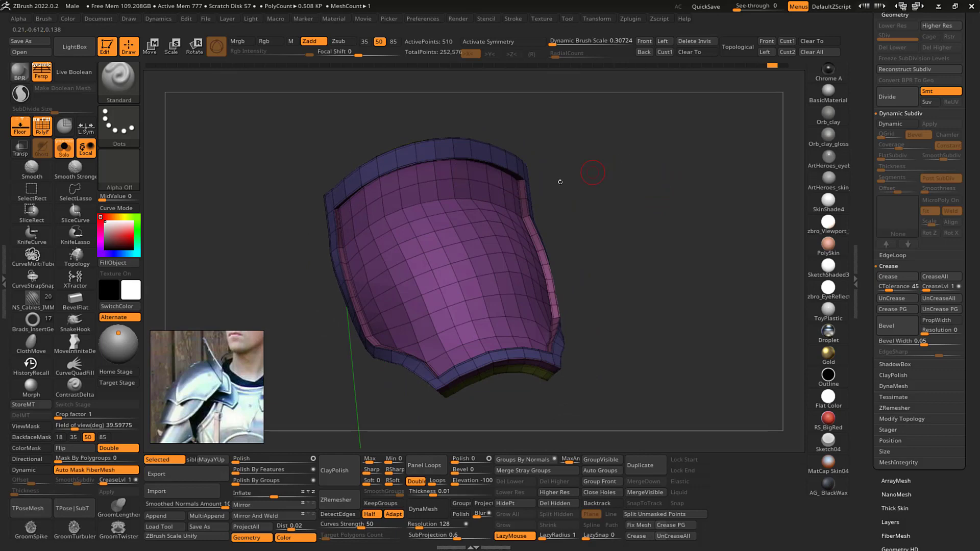
key(ctrl+shift)
ctrl+shift+click(456, 252)
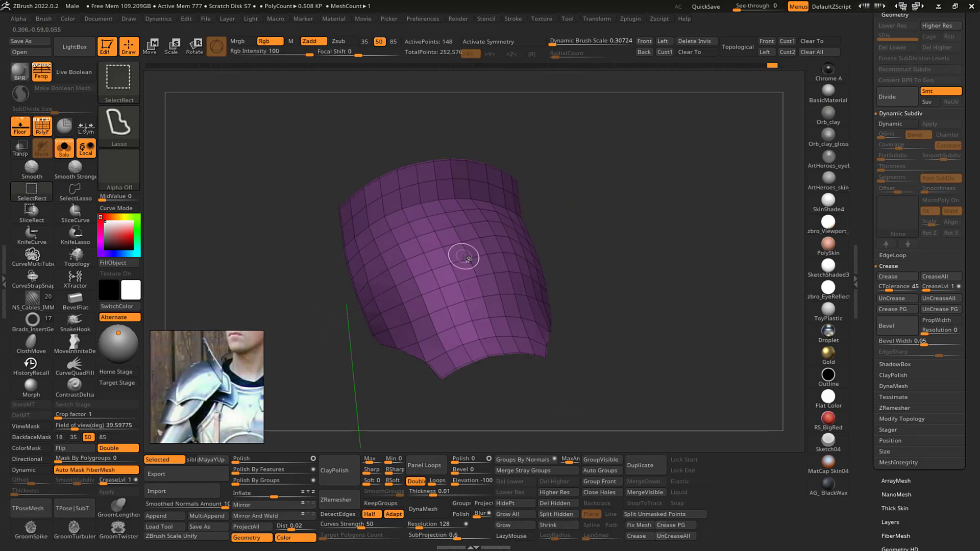
mouse_move(636, 173)
mouse_down()
mouse_move(637, 190)
mouse_move(627, 186)
mouse_up()
key(ctrl+shift)
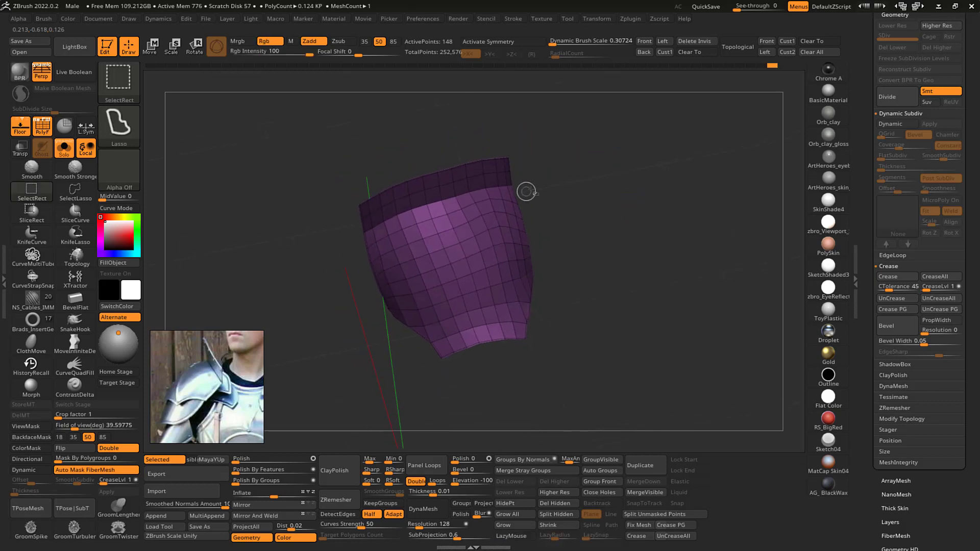
mouse_move(424, 214)
ctrl+alt+shift+mouse_down()
mouse_move(332, 408)
mouse_move(714, 245)
mouse_move(657, 230)
mouse_move(667, 220)
ctrl+alt+shift+mouse_up()
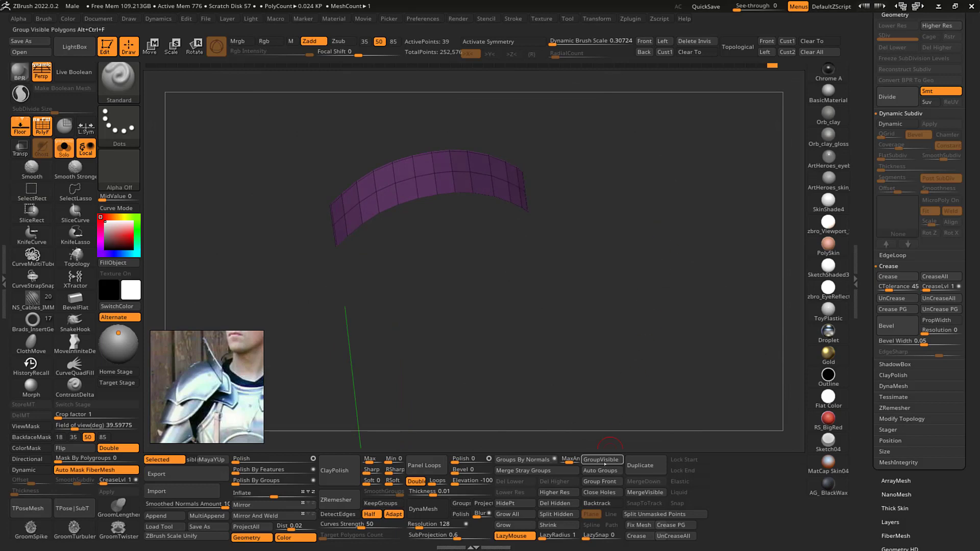
- Assign the visible upper strip its own polygroup and unhide the whole plate
click(602, 460)
drag(623, 365, 628, 234)
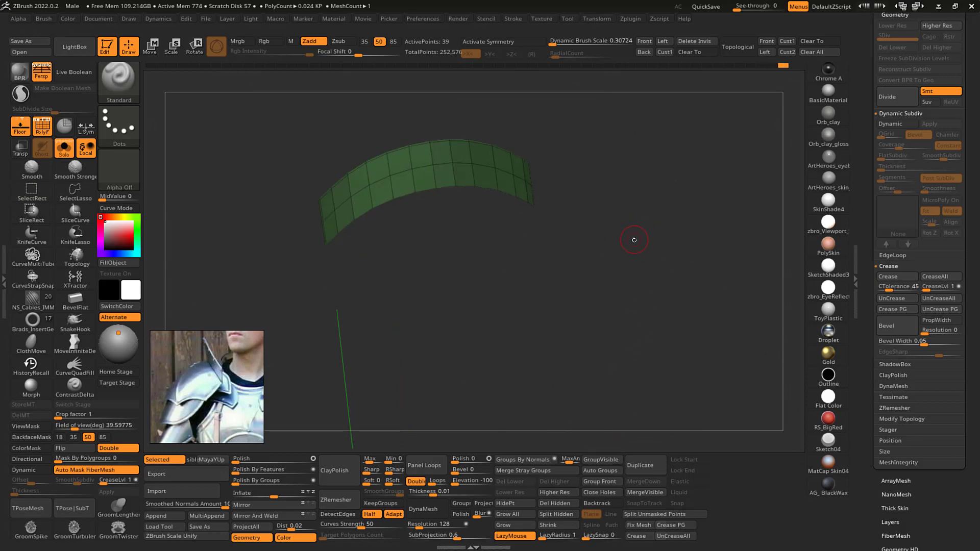
ctrl+shift+click(650, 227)
mouse_move(682, 219)
alt+mouse_down()
mouse_move(676, 208)
mouse_move(694, 279)
mouse_move(691, 319)
alt+mouse_up()
mouse_move(715, 165)
alt+mouse_down()
mouse_move(682, 153)
mouse_move(695, 164)
mouse_move(686, 173)
alt+mouse_up()
- Restore the smooth subdivision preview without wireframe and crease the plate along its polygroup borders
key(d)
key(shift+f)
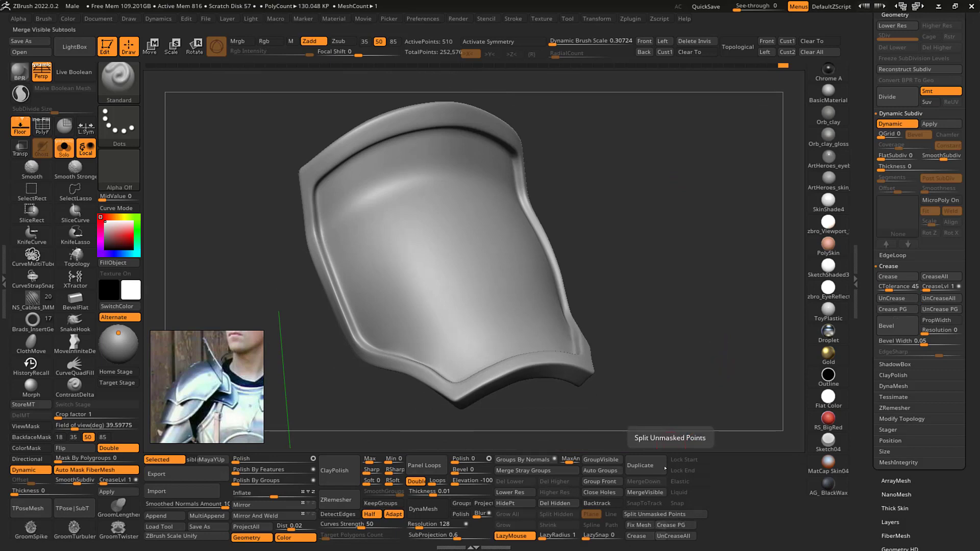
mouse_move(707, 329)
mouse_down()
mouse_move(676, 283)
mouse_move(696, 299)
mouse_move(707, 291)
mouse_move(684, 284)
mouse_move(704, 275)
mouse_move(647, 197)
mouse_up()
click(681, 525)
- Enlarge the Move brush to about 163 and leave Solo mode to show the body with the shoulder plate
key(b)
key(m)
key(v)
key(s)
drag(484, 186, 501, 188)
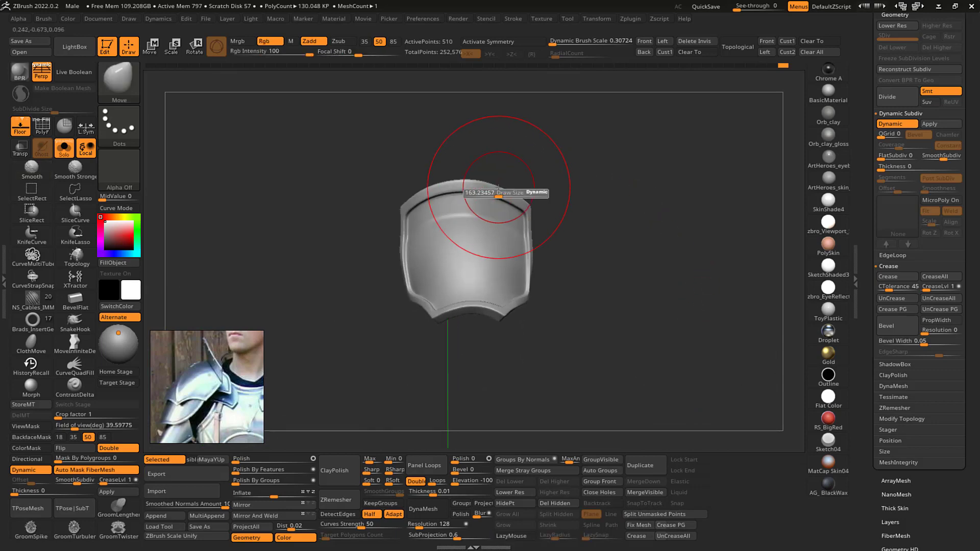
key(alt+s)
key(s)
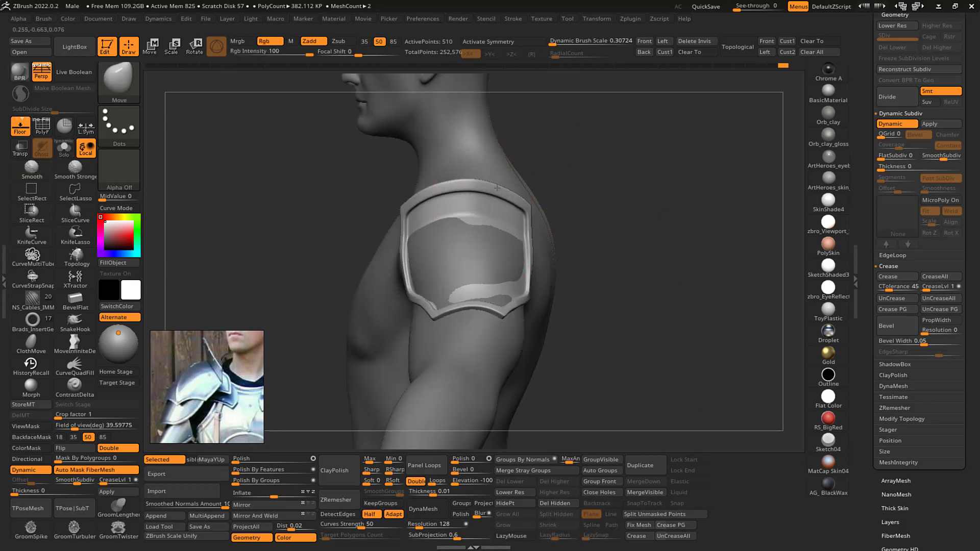
drag(641, 197, 660, 164)
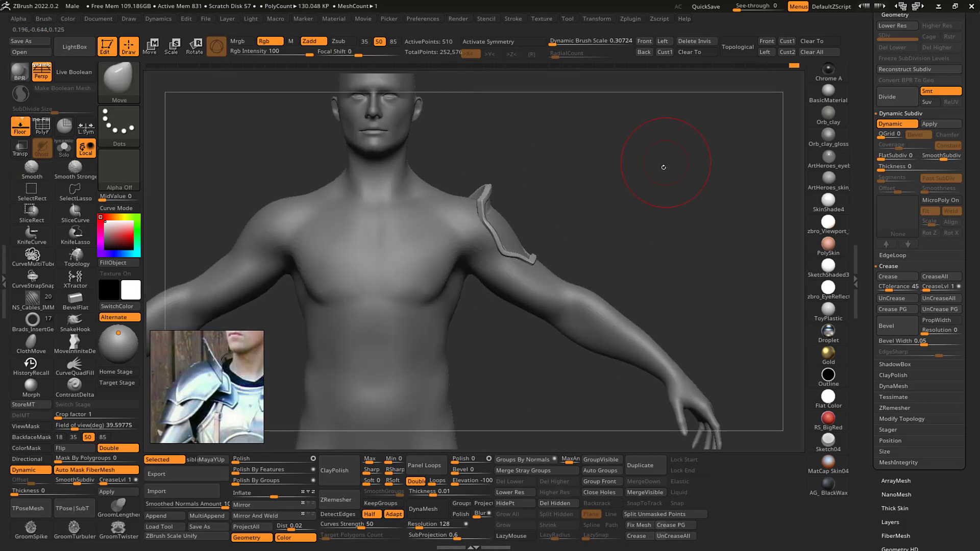
- Center the Gizmo on the shoulder plate and move the plate slightly up over the shoulder
key(w)
alt+drag(491, 375, 492, 346)
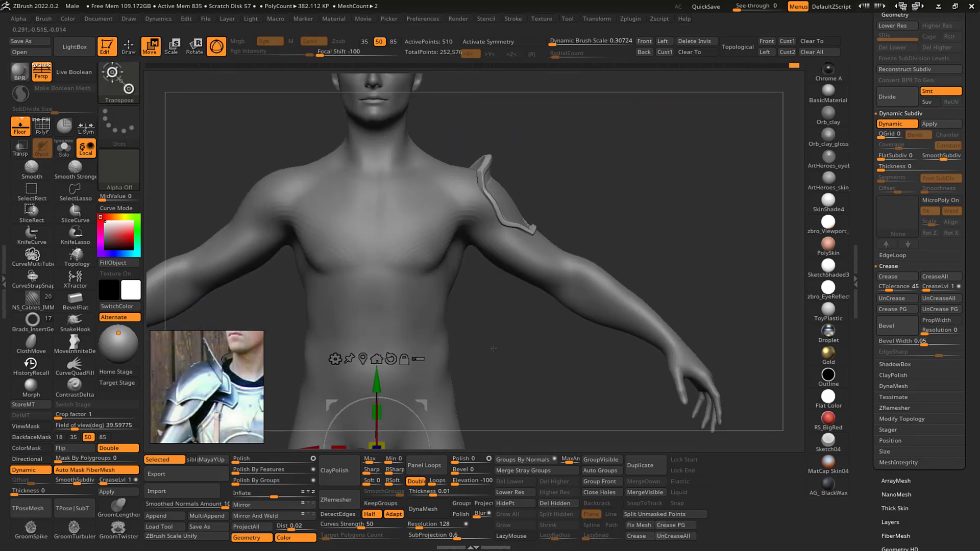
click(363, 360)
alt+drag(624, 170, 592, 171)
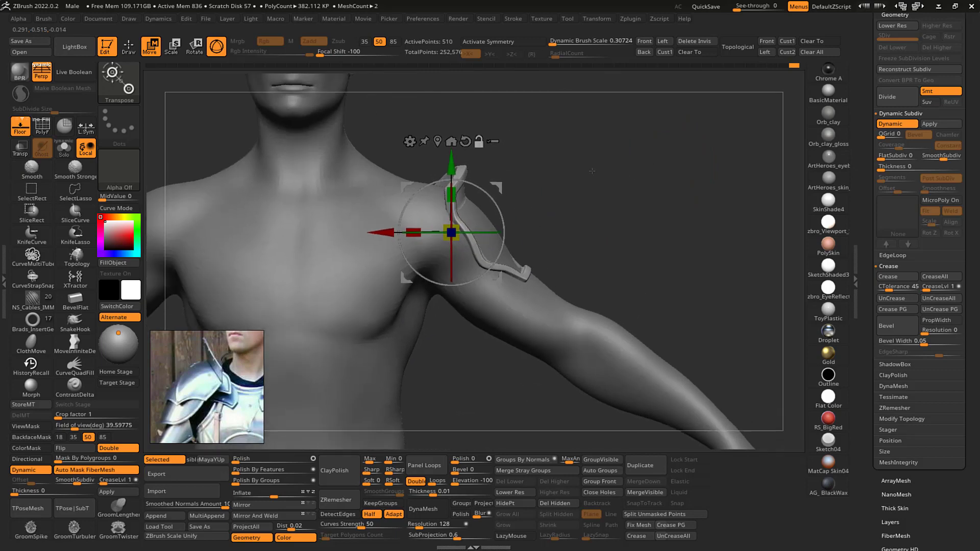
drag(499, 184, 498, 163)
key(q)
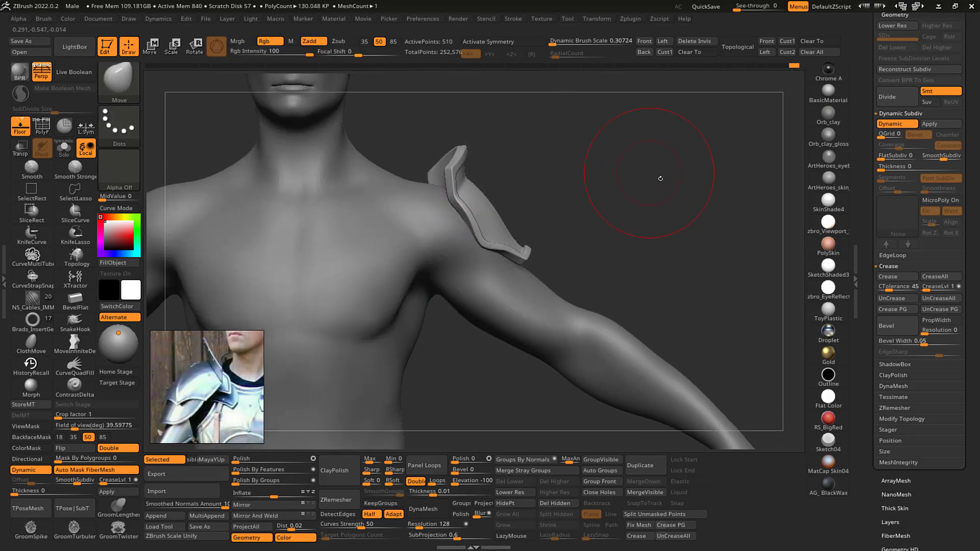
- Reshape the plate's lower rim over the upper arm with the resized Move brush
mouse_move(660, 177)
mouse_down()
mouse_move(636, 171)
mouse_move(542, 246)
mouse_up()
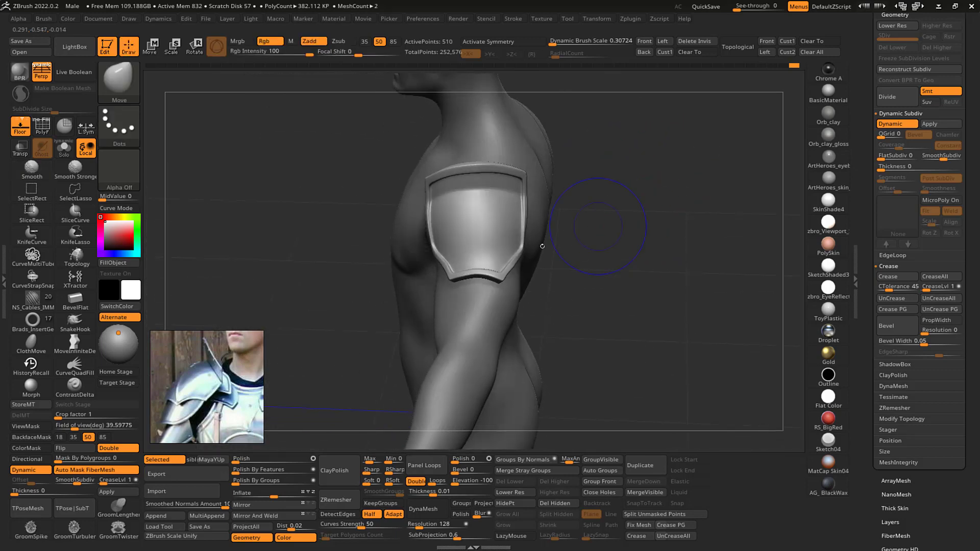
drag(658, 197, 572, 216)
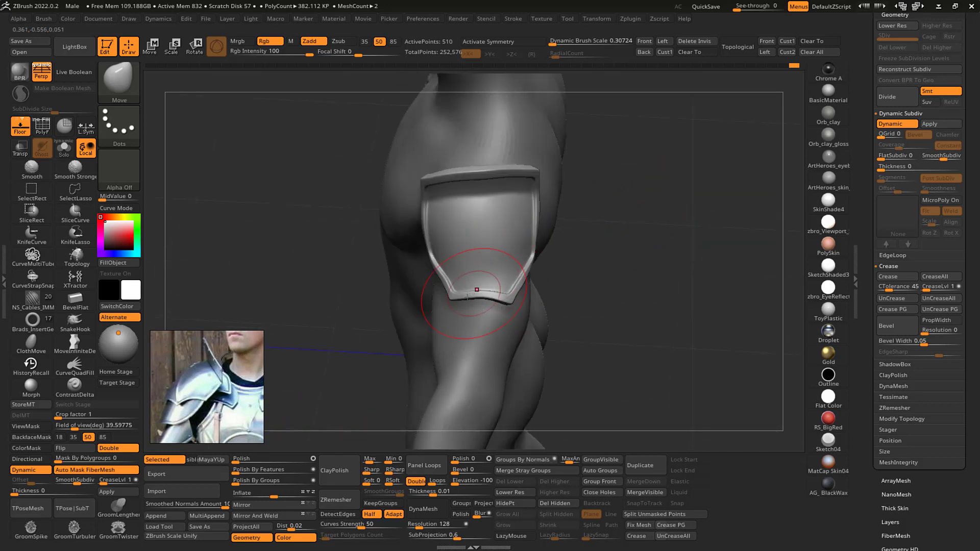
key(s)
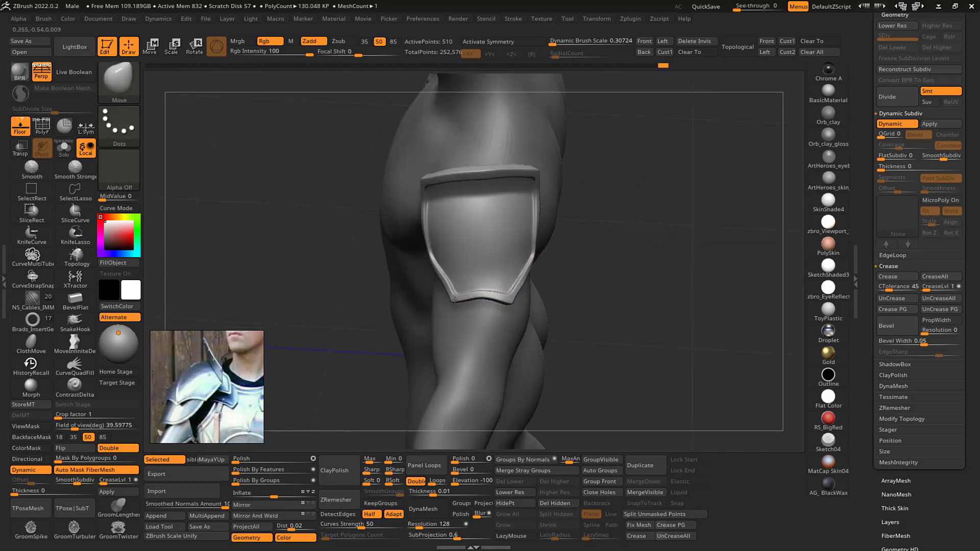
drag(653, 217, 654, 191)
mouse_move(504, 290)
mouse_down()
mouse_move(563, 219)
mouse_move(674, 188)
mouse_move(497, 280)
mouse_up()
mouse_move(658, 191)
mouse_down()
mouse_move(676, 194)
mouse_move(666, 195)
mouse_up()
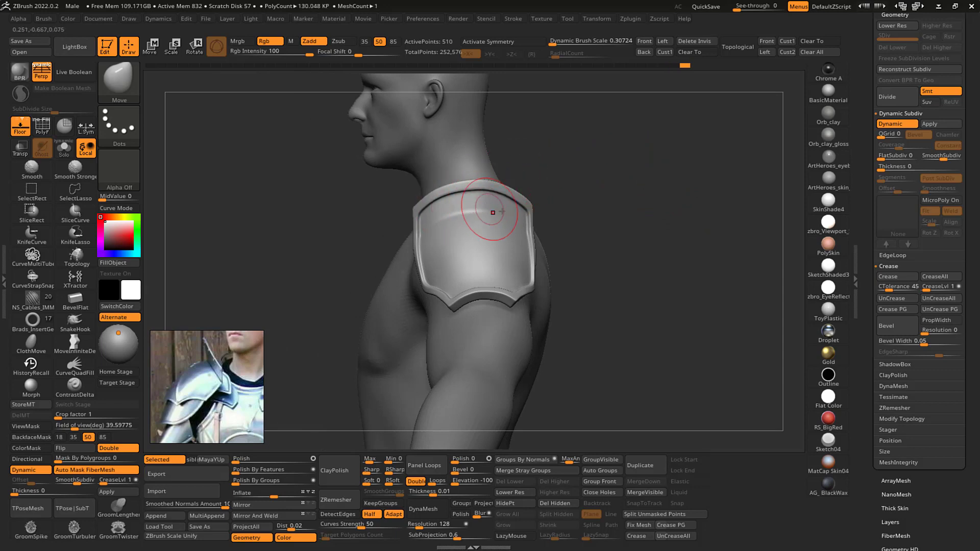
- Refine the plate's upper corner and outer contour against the body in side view, adjusting the Move brush size
mouse_move(608, 160)
mouse_down()
mouse_move(652, 171)
mouse_move(674, 159)
mouse_move(629, 168)
mouse_up()
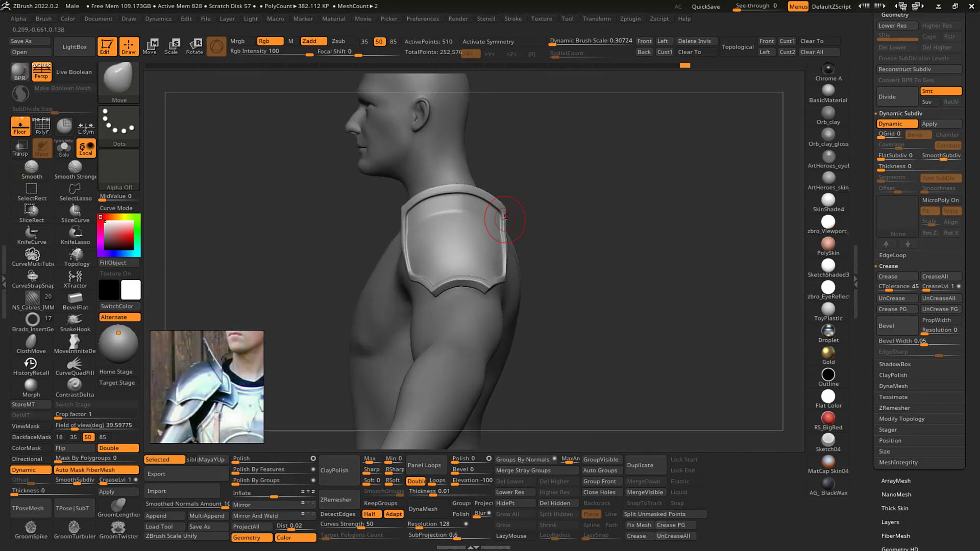
mouse_move(526, 217)
mouse_down()
mouse_move(559, 203)
mouse_move(509, 226)
mouse_move(473, 200)
mouse_up()
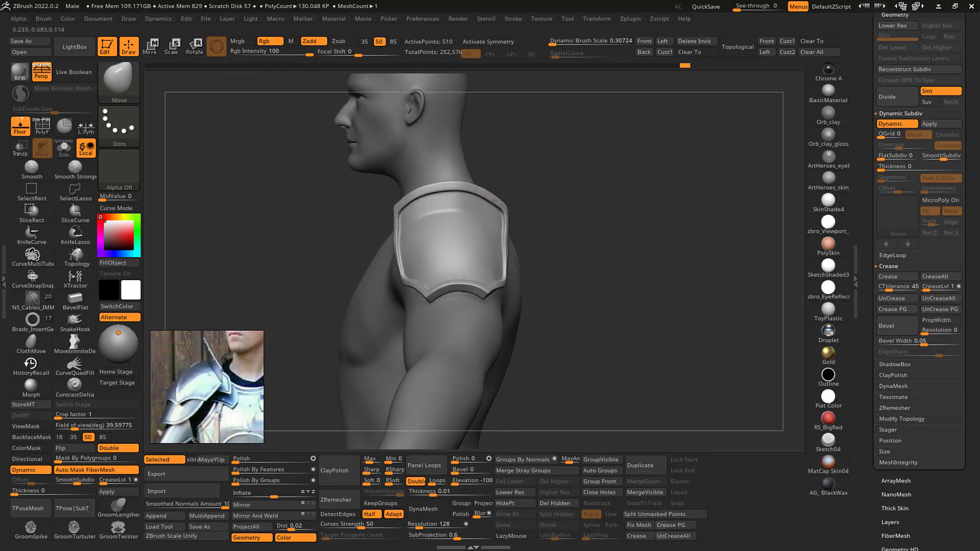
alt+drag(546, 200, 610, 155)
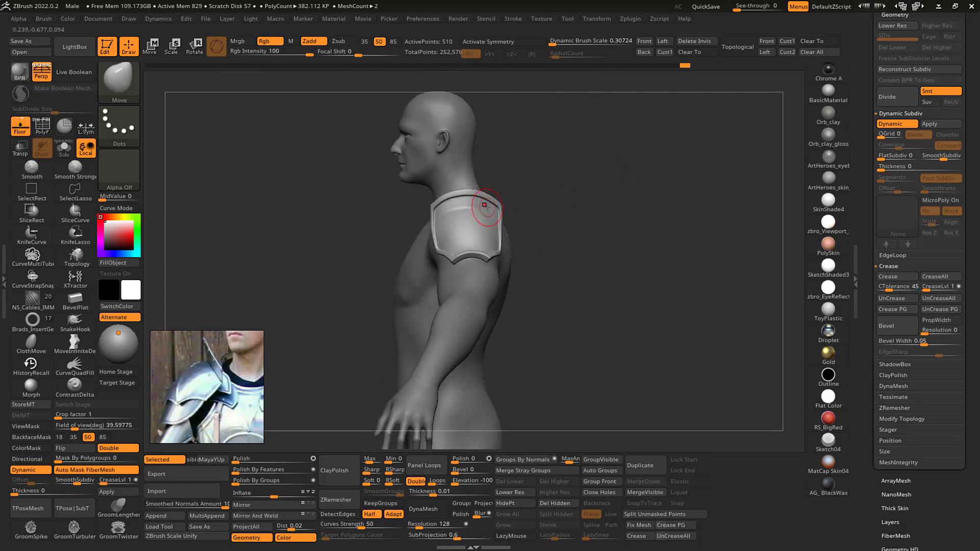
mouse_move(614, 199)
alt+mouse_down()
mouse_move(626, 192)
mouse_move(623, 219)
alt+mouse_up()
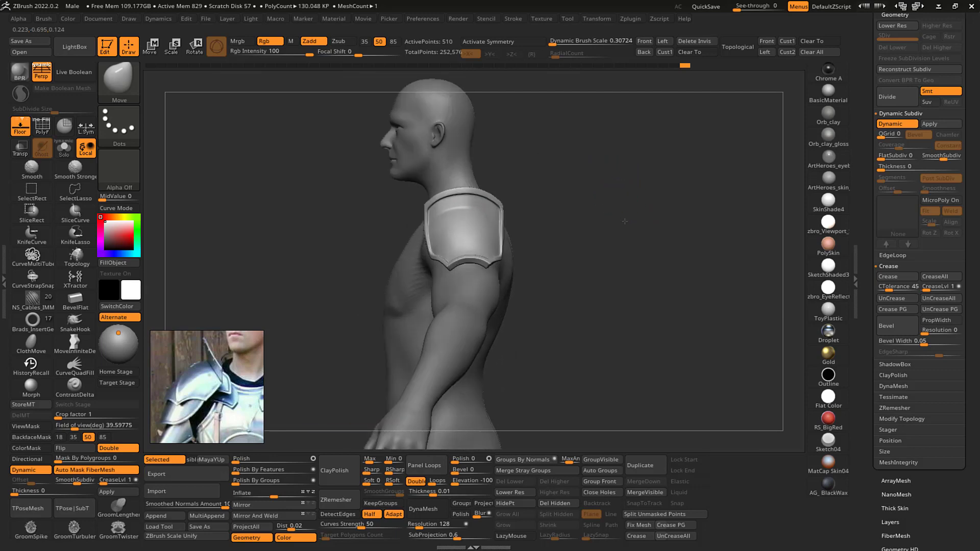
key(s)
drag(444, 274, 455, 274)
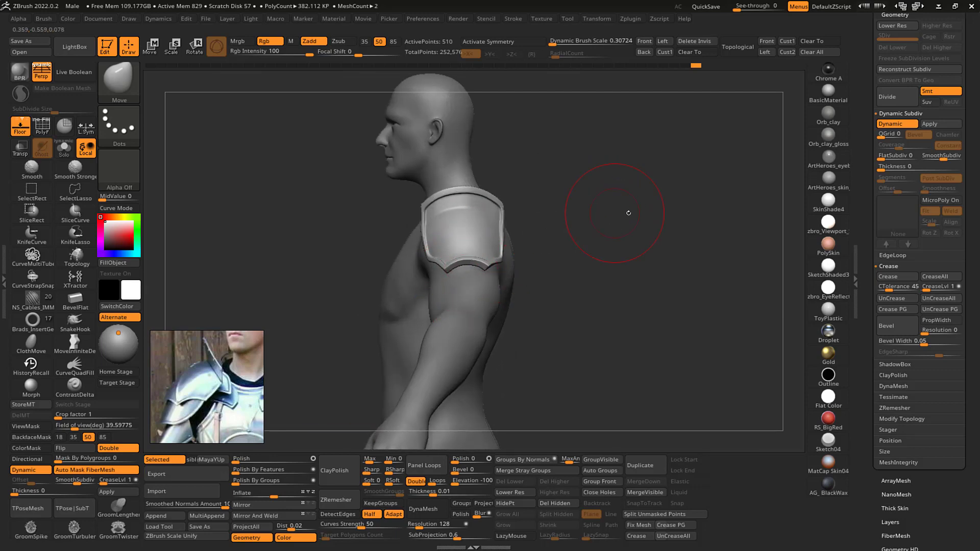
- Review the Techniques list on the reference board and bring the Tactical Glove image into view
mouse_move(628, 213)
mouse_down()
mouse_move(613, 210)
mouse_move(649, 203)
mouse_move(623, 217)
mouse_move(641, 207)
mouse_up()
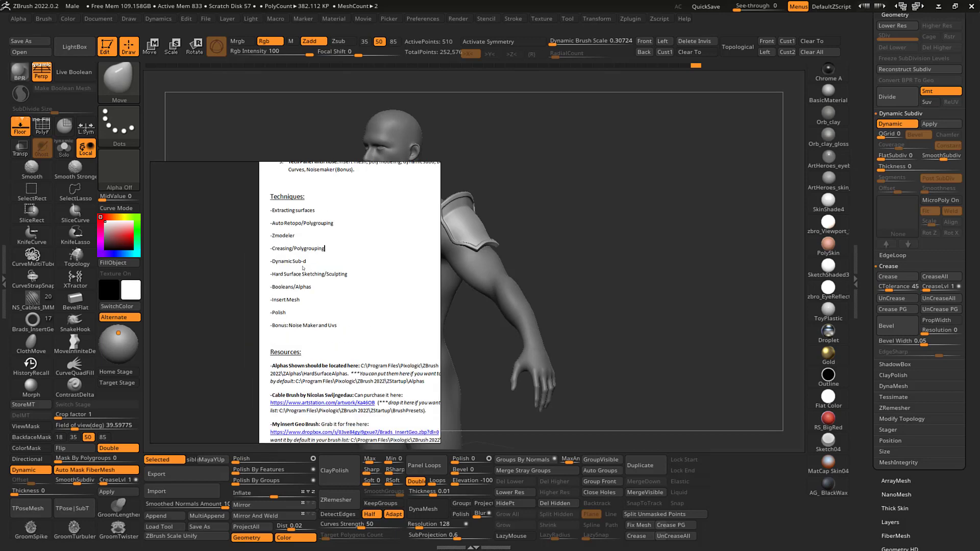
scroll(249, 259, down, 1)
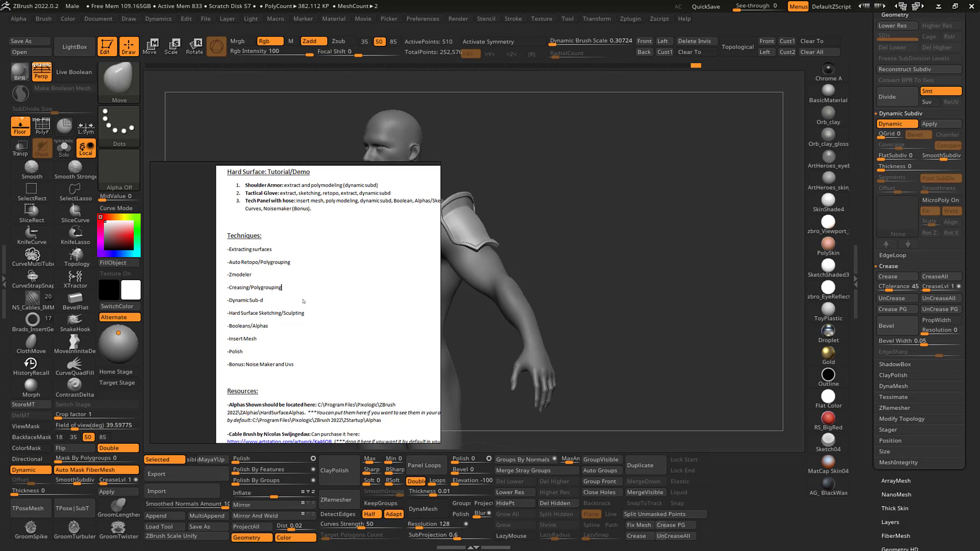
scroll(304, 301, down, 1)
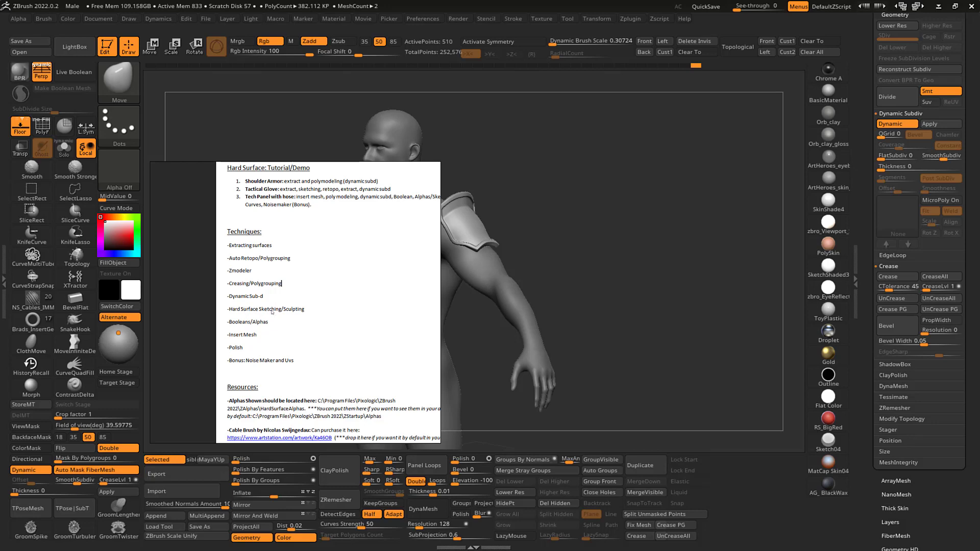
scroll(331, 306, down, 6)
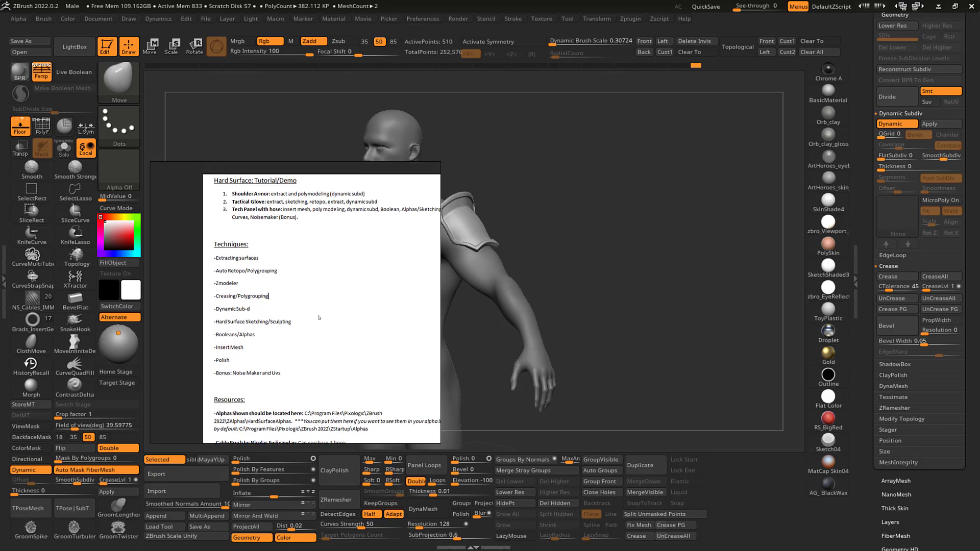
middle_drag(332, 315, 205, 296)
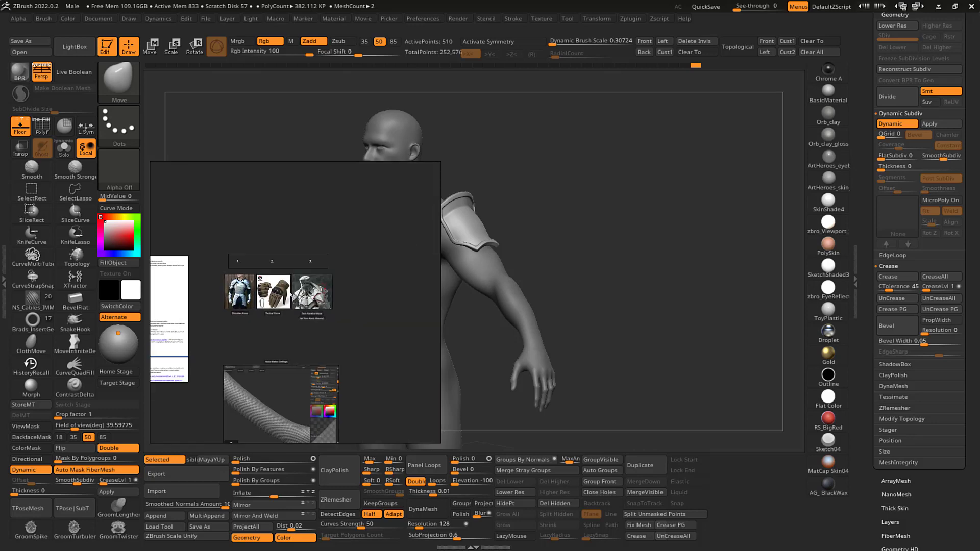
scroll(291, 293, up, 7)
middle_drag(265, 271, 290, 299)
scroll(282, 296, up, 1)
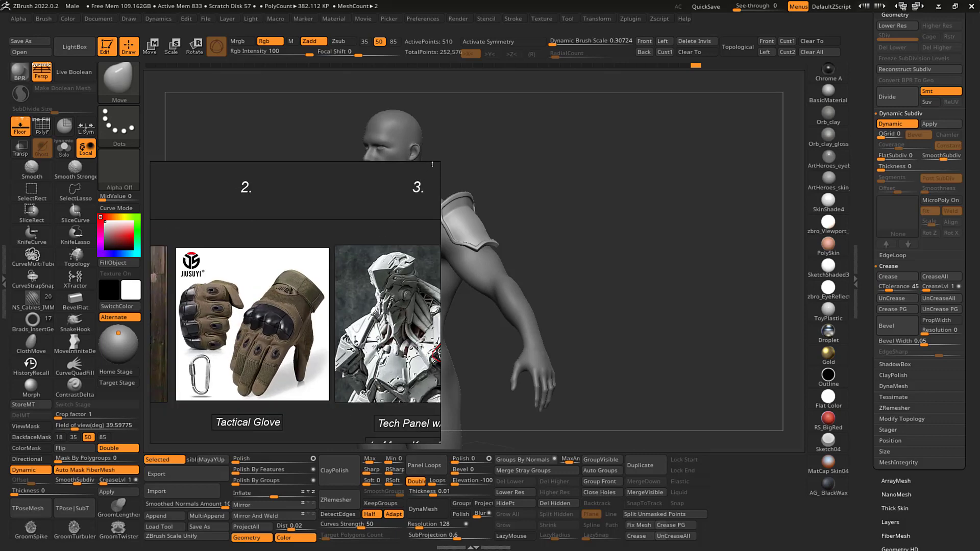
- Shrink the reference window until it frames only the tactical glove image
drag(435, 165, 329, 255)
middle_drag(243, 343, 224, 377)
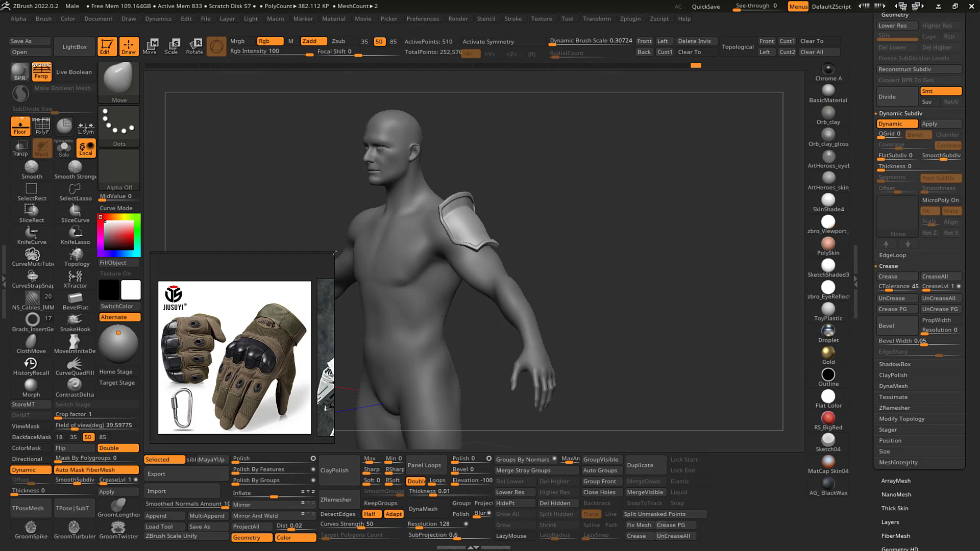
drag(334, 252, 314, 273)
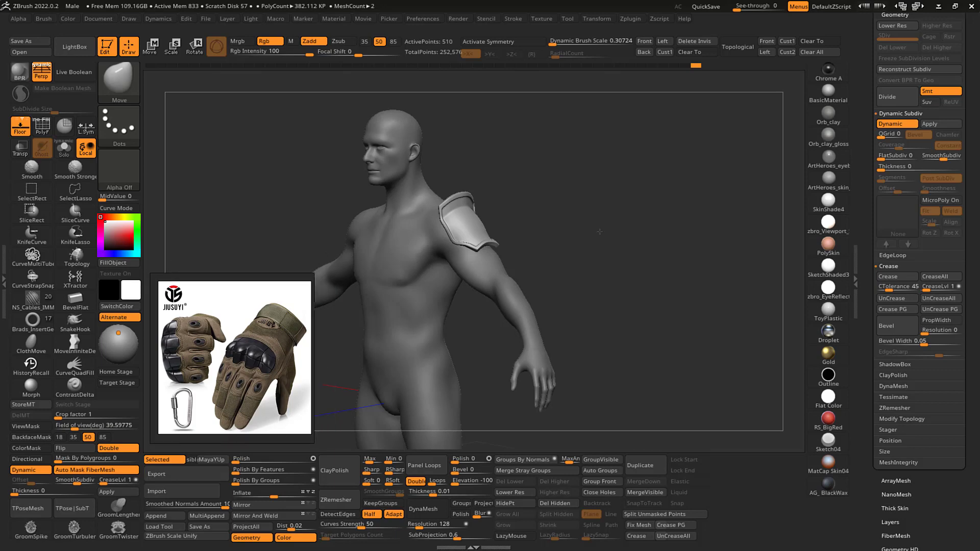
- Switch to the Standard brush and make the male body the active subtool
mouse_move(599, 232)
mouse_down()
mouse_move(676, 251)
mouse_move(645, 225)
mouse_move(650, 195)
mouse_up()
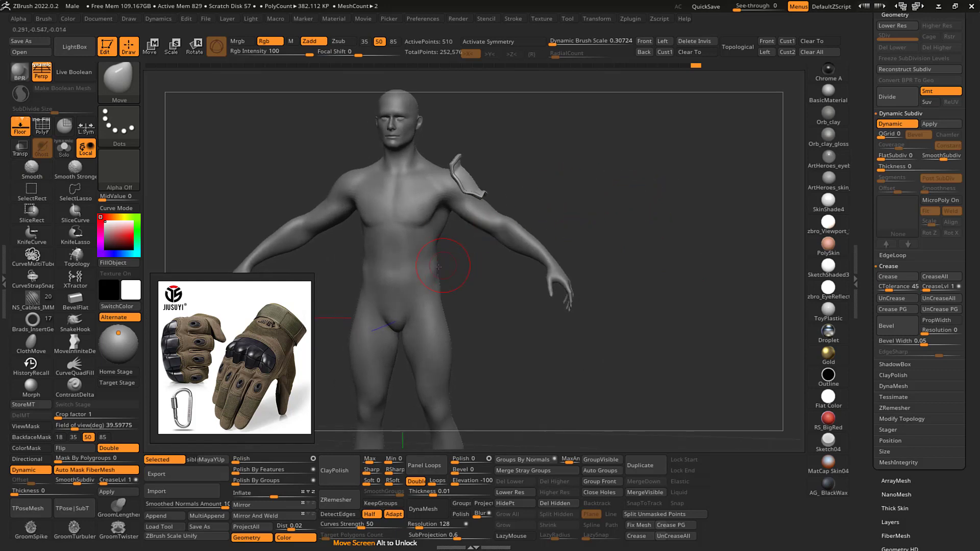
mouse_move(619, 187)
shift+mouse_down()
mouse_move(628, 174)
mouse_move(658, 192)
shift+mouse_up()
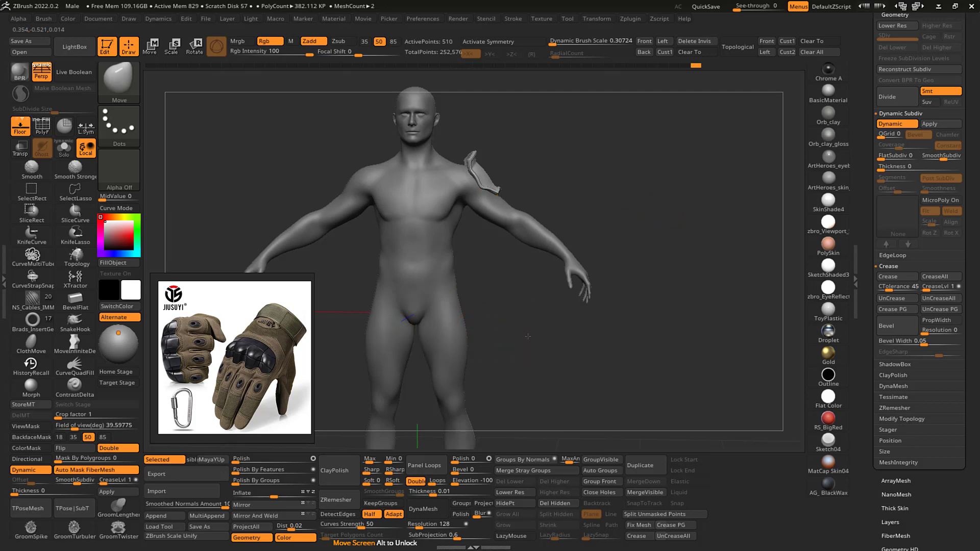
drag(527, 337, 534, 338)
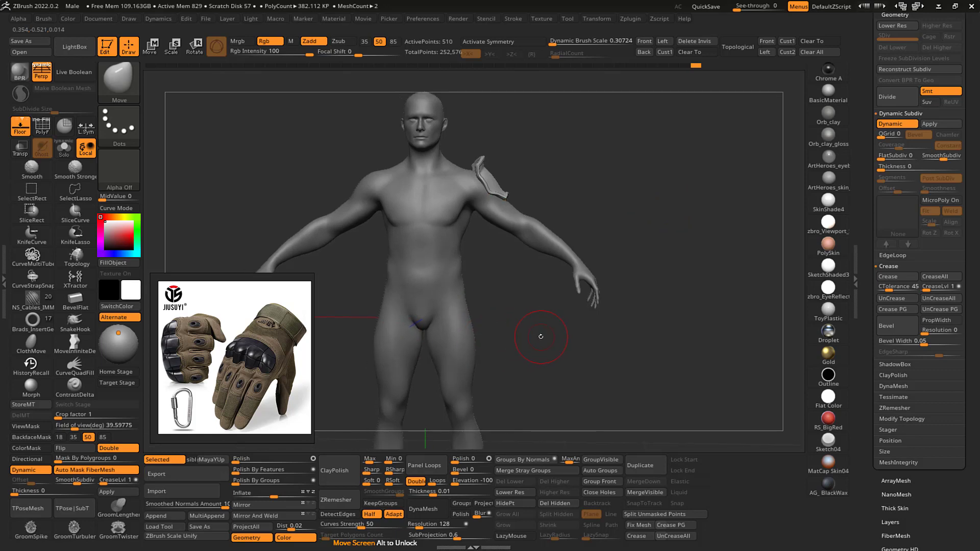
drag(540, 336, 542, 339)
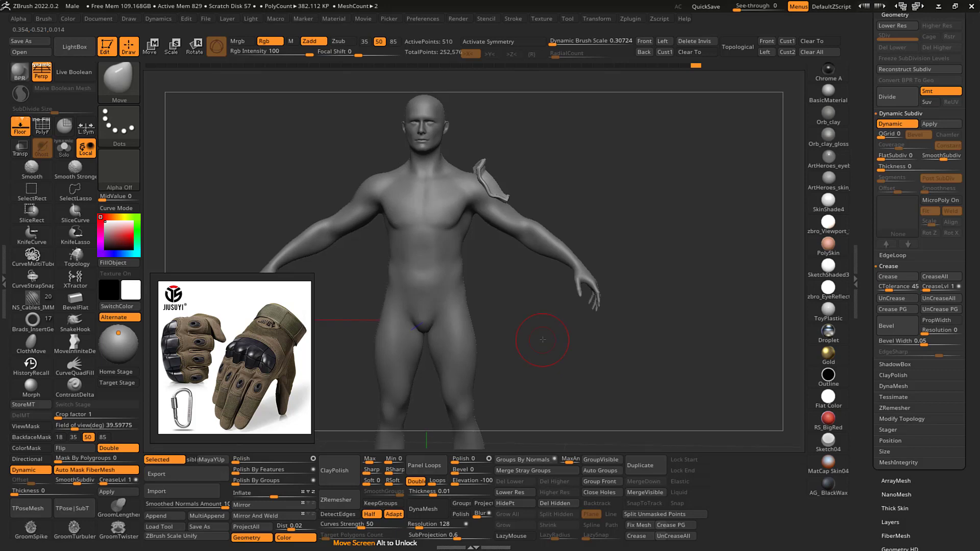
drag(623, 337, 649, 323)
mouse_move(664, 267)
alt+mouse_down()
mouse_move(660, 292)
mouse_move(588, 279)
mouse_move(604, 324)
mouse_move(567, 219)
mouse_move(625, 305)
mouse_move(629, 274)
mouse_move(616, 234)
mouse_move(640, 232)
mouse_move(656, 251)
alt+mouse_up()
key(b)
key(s)
key(t)
key(s)
alt+click(497, 256)
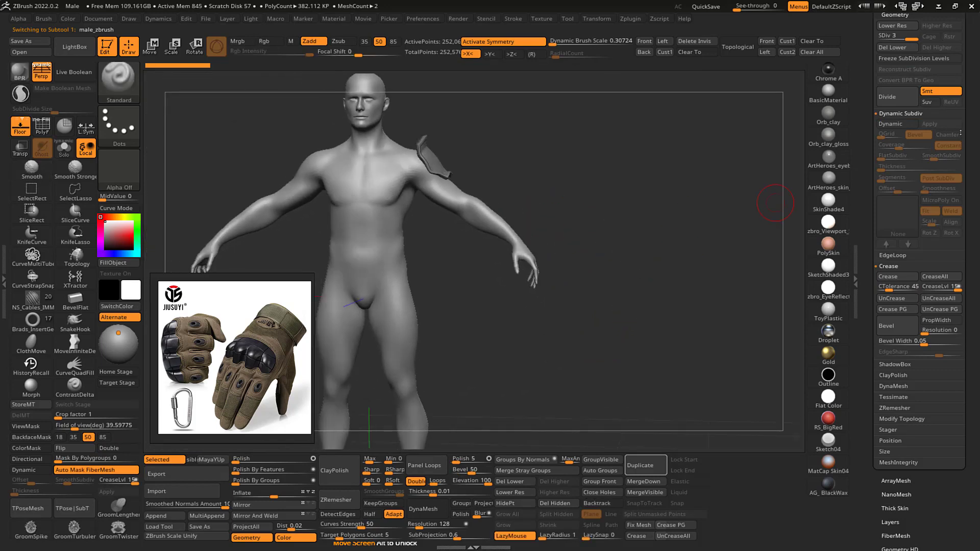
- Open the Subtool list and make the shoulder plate the active subtool
scroll(919, 285, up, 5)
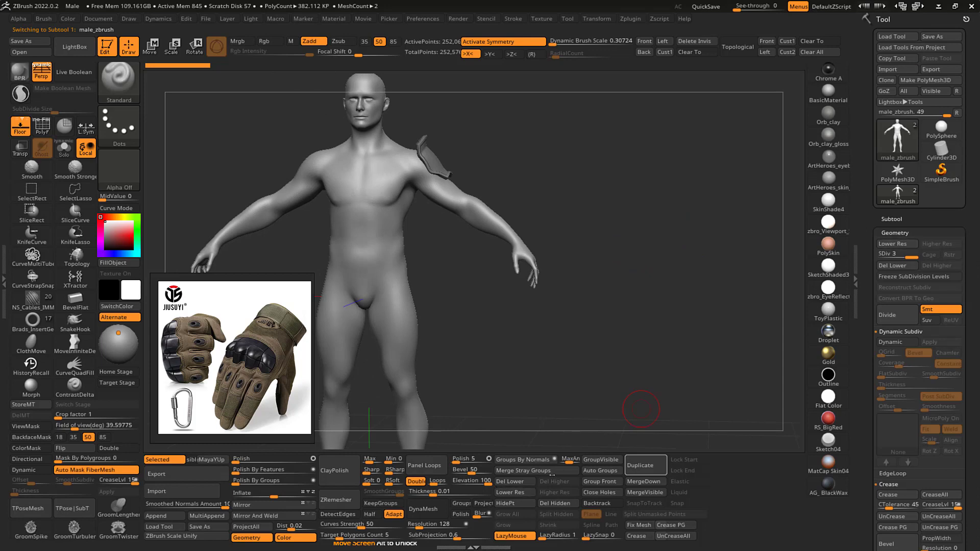
click(891, 219)
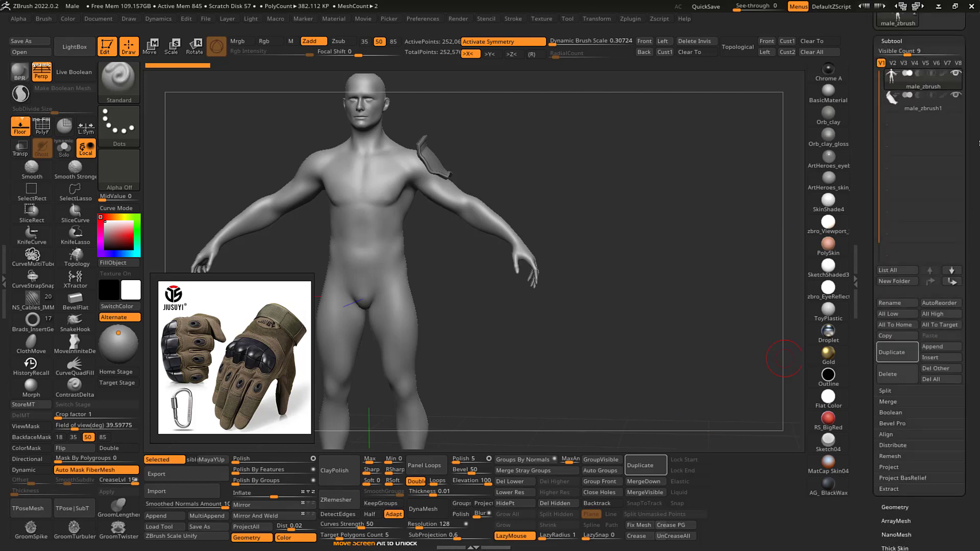
drag(976, 143, 961, 169)
drag(685, 294, 663, 212)
alt+drag(580, 179, 659, 237)
alt+click(491, 167)
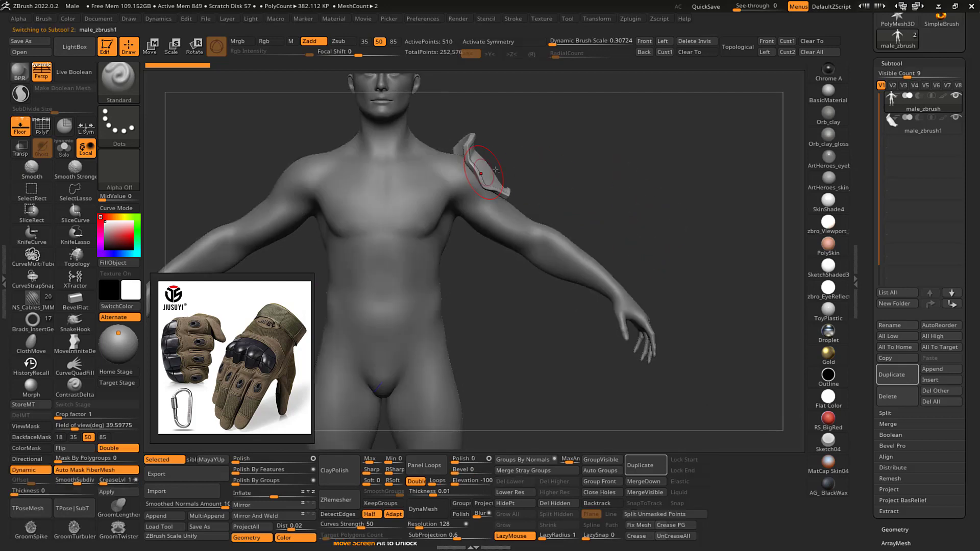
- Copy the shoulder plate to the opposite shoulder using Mirror and Mirror And Weld
drag(602, 180, 659, 198)
key(shift+f)
key(shift+f)
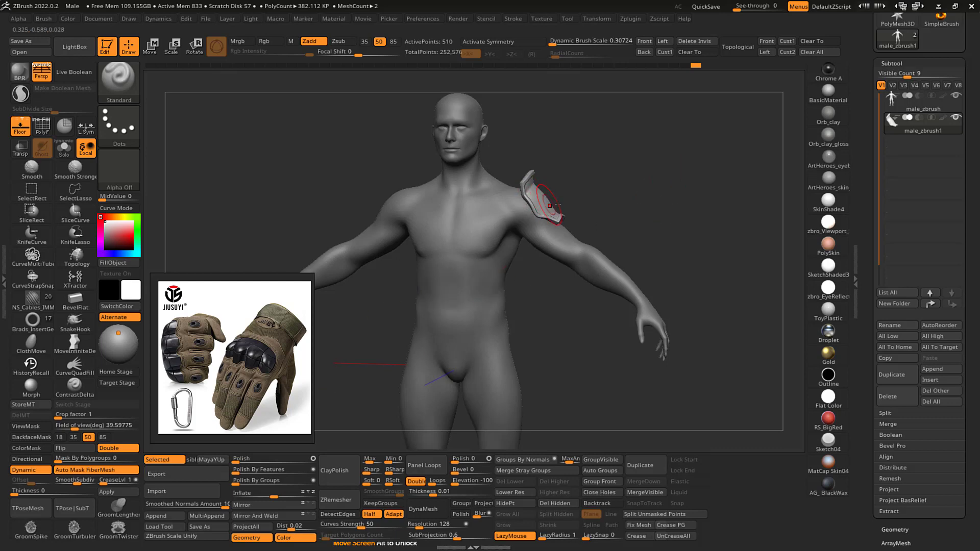
mouse_move(653, 197)
mouse_down()
mouse_move(602, 181)
mouse_move(623, 203)
mouse_up()
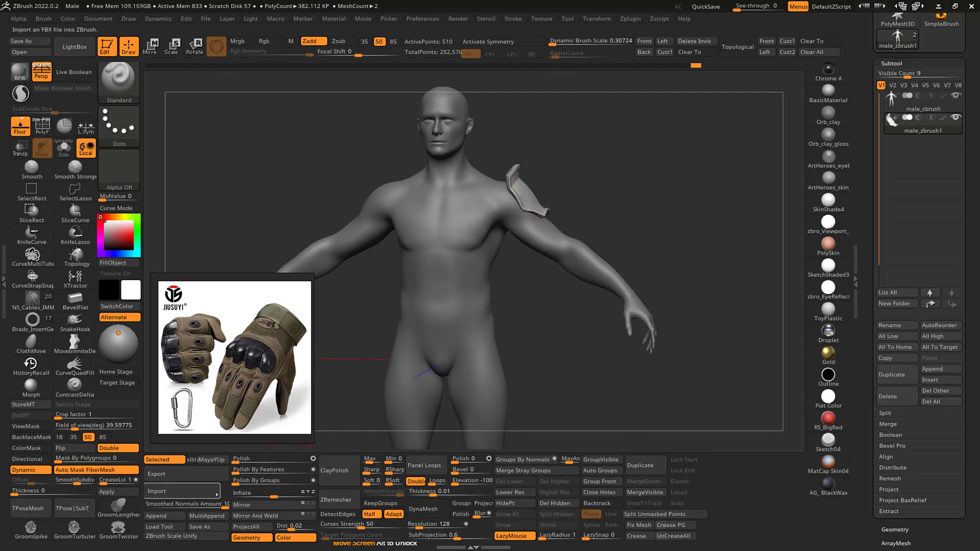
click(242, 504)
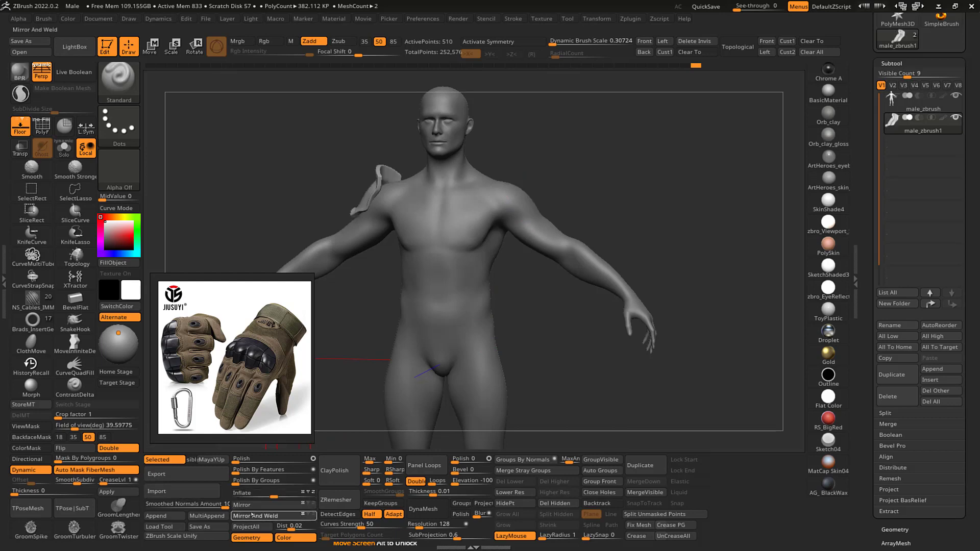
click(256, 516)
drag(667, 189, 637, 228)
- Activate X symmetry and pull the front upper edge of both shoulder plates upward with the Move brush
click(482, 41)
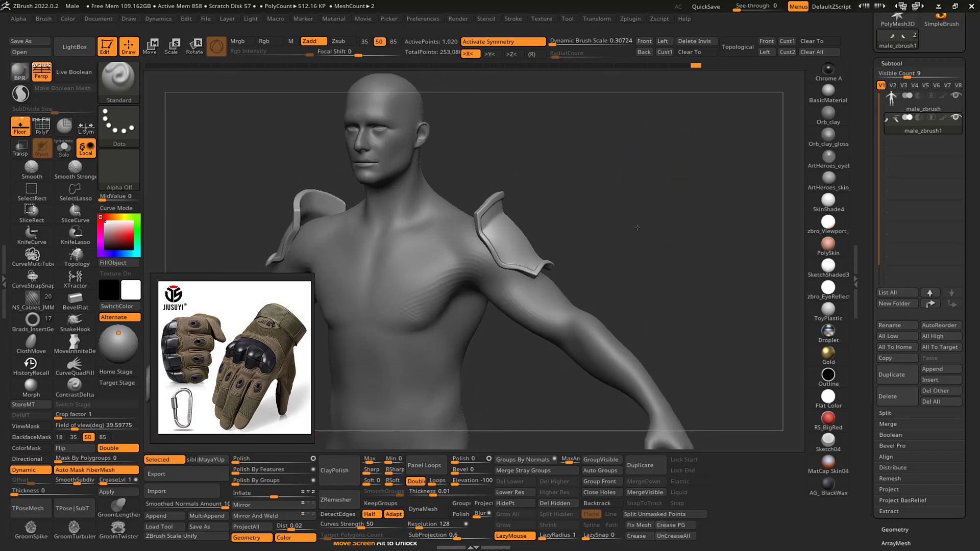
key(b)
key(m)
key(v)
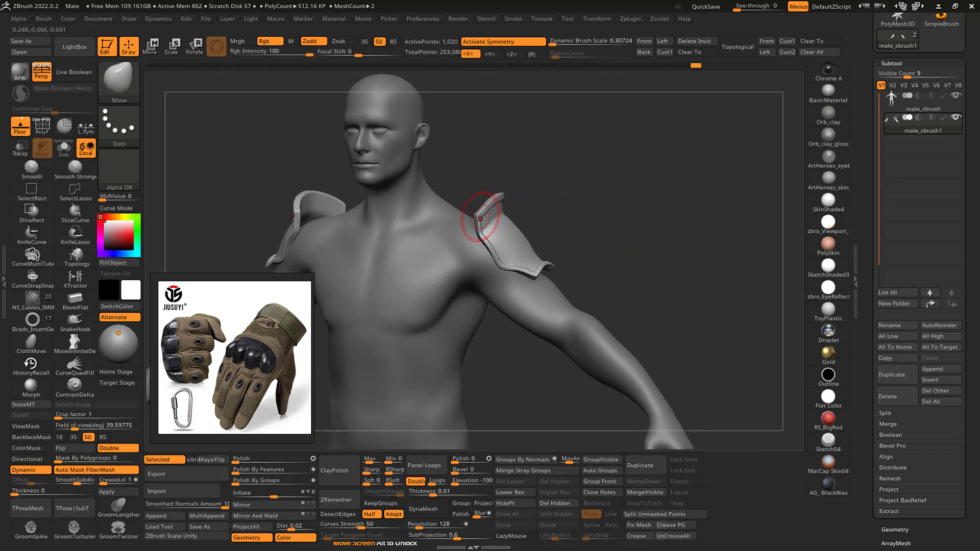
drag(480, 219, 471, 194)
alt+drag(673, 213, 630, 247)
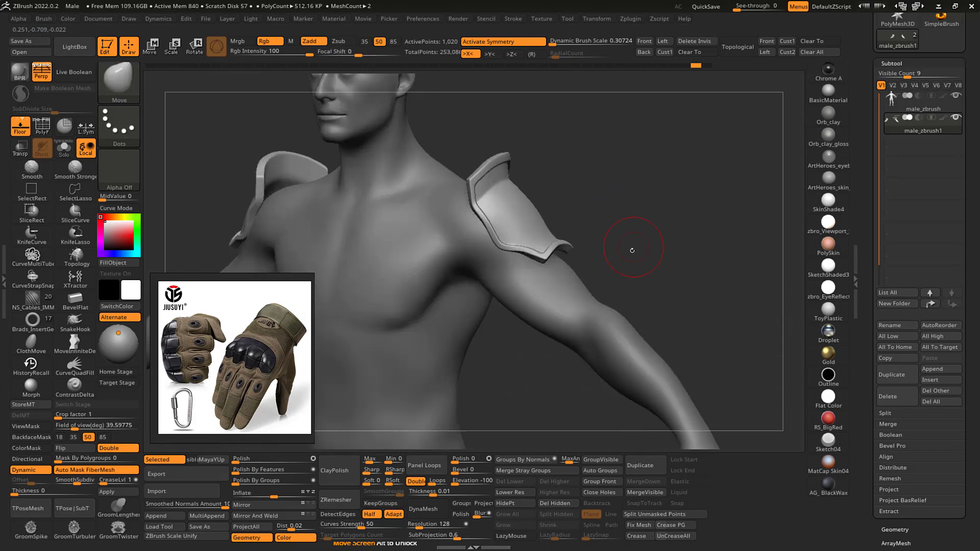
drag(648, 200, 673, 165)
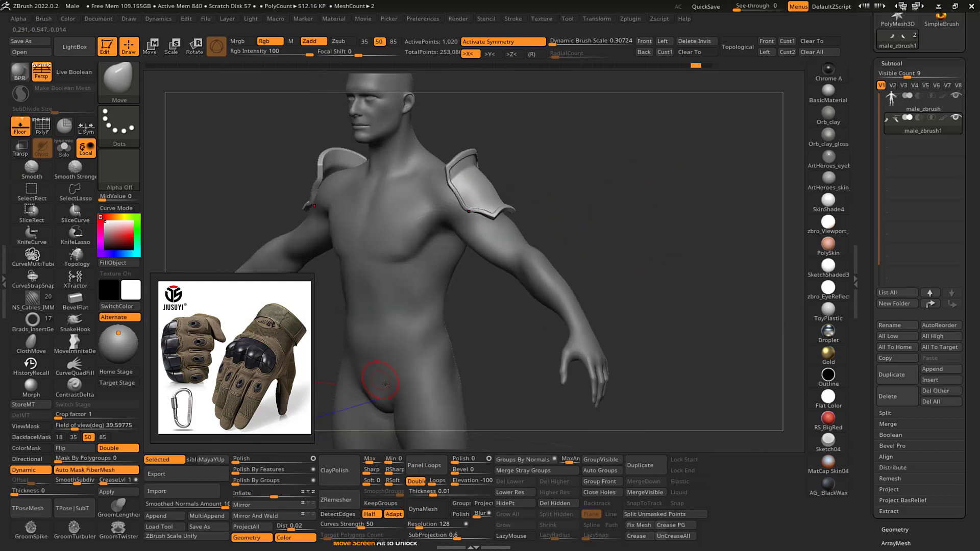
- Apply dynamic subdivision to both shoulder plates and switch them to the lowest level and back to the highest
click(112, 493)
drag(607, 174, 629, 209)
key(shift+d)
key(shift+d)
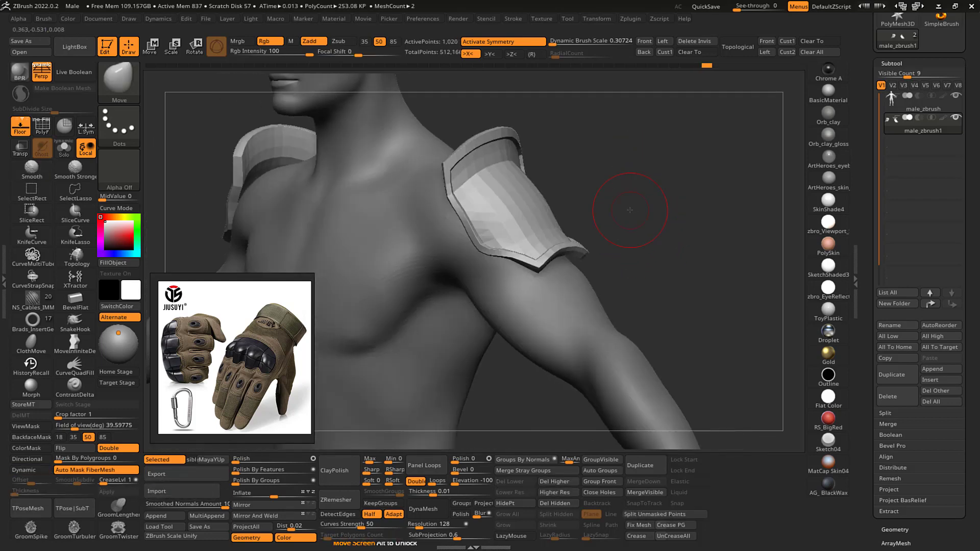
key(d)
key(d)
key(d)
key(d)
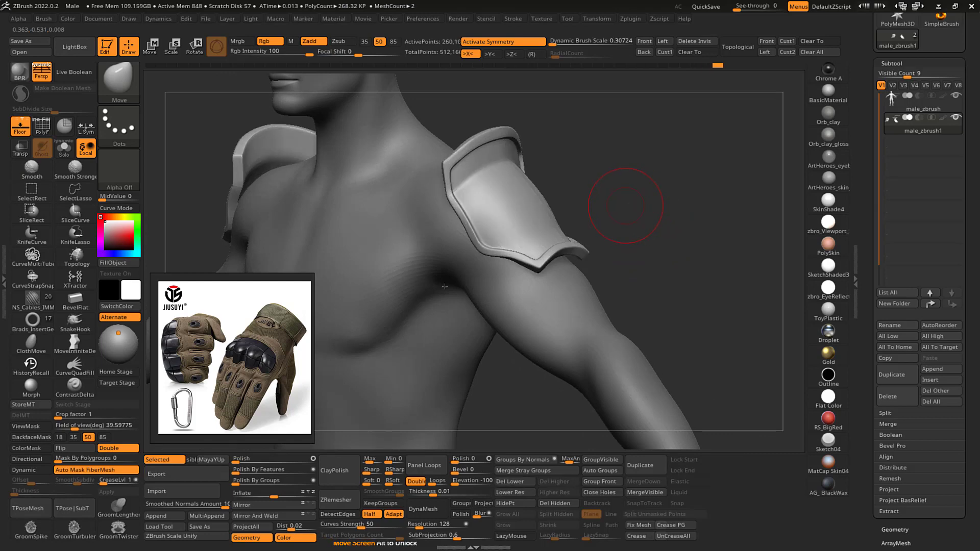
- Compare the smoothness of the shoulder plates by stepping repeatedly between their lower and highest subdivision levels
key(shift+d)
key(shift+d)
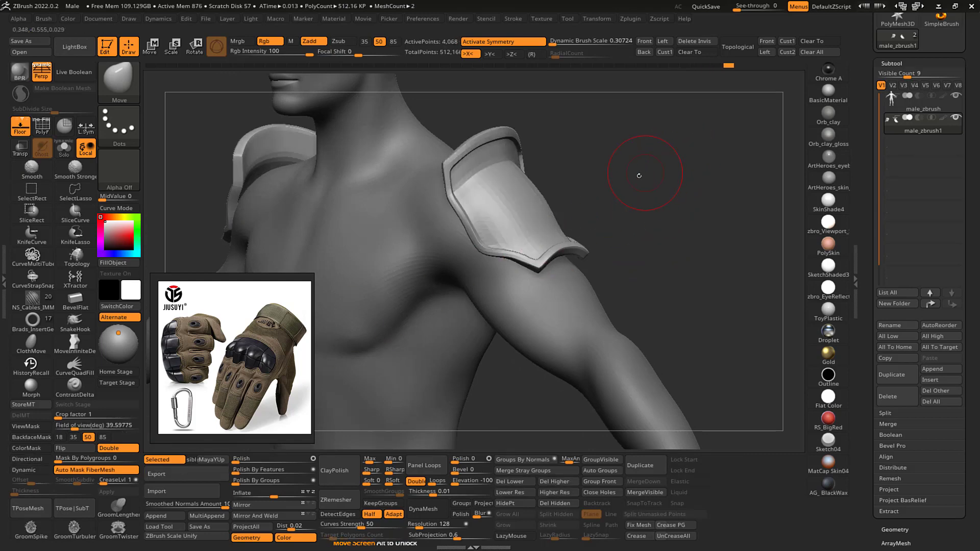
key(d)
key(d)
key(d)
key(d)
drag(595, 201, 652, 183)
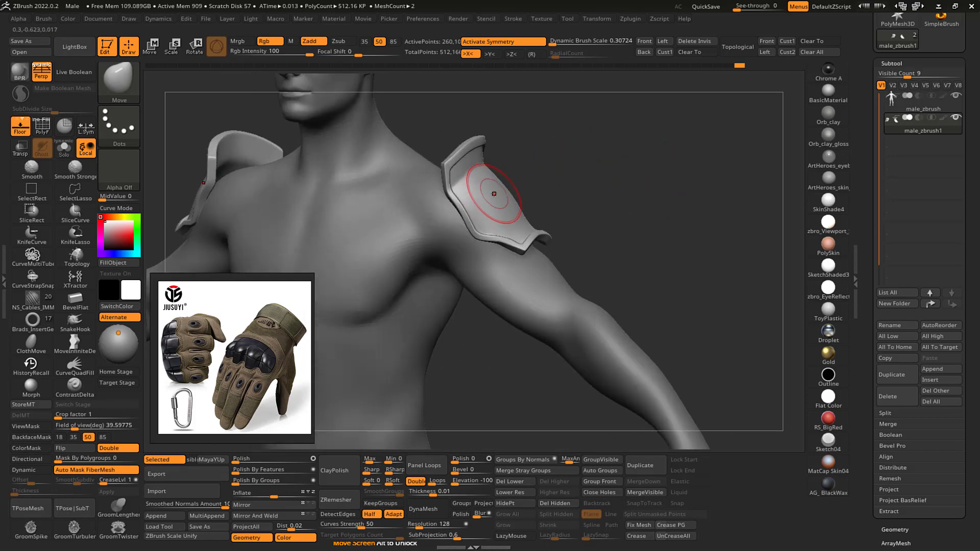
key(shift+d)
key(shift+d)
drag(624, 180, 687, 164)
key(d)
key(d)
key(d)
key(d)
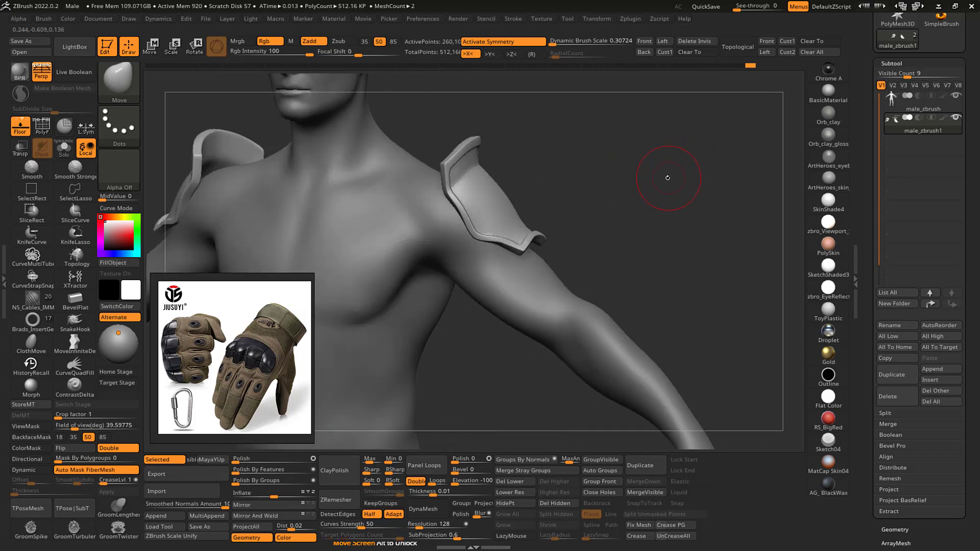
- Make the male body the active subtool and show its polyframe at the forearm and wrist
mouse_move(640, 186)
alt+mouse_down()
mouse_move(619, 160)
mouse_move(595, 183)
mouse_move(595, 159)
mouse_move(602, 186)
mouse_move(595, 171)
mouse_move(628, 180)
mouse_move(586, 186)
alt+mouse_up()
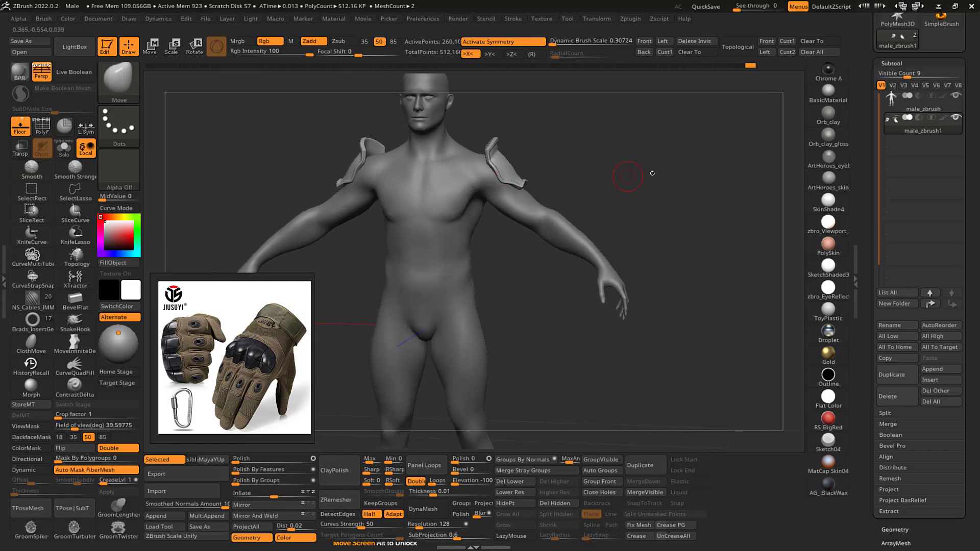
drag(652, 174, 485, 197)
drag(594, 171, 516, 174)
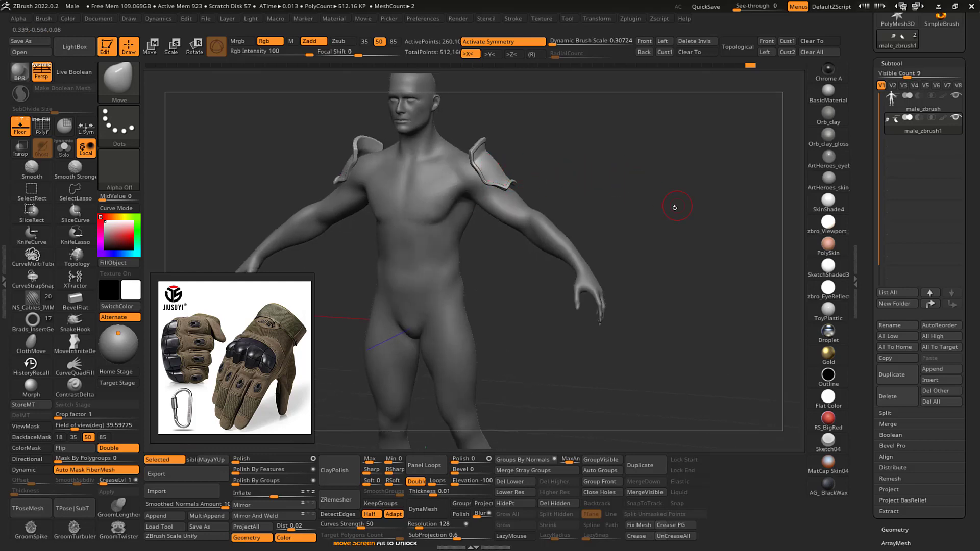
mouse_move(675, 207)
mouse_down()
mouse_move(633, 221)
mouse_move(663, 238)
mouse_move(657, 213)
mouse_move(626, 208)
mouse_move(634, 237)
mouse_move(654, 257)
mouse_move(569, 201)
mouse_move(551, 241)
mouse_move(569, 212)
mouse_move(580, 212)
mouse_move(590, 280)
mouse_move(605, 250)
mouse_move(636, 262)
mouse_up()
key(1)
alt+click(455, 249)
drag(616, 207, 654, 173)
drag(648, 231, 638, 213)
key(shift+f)
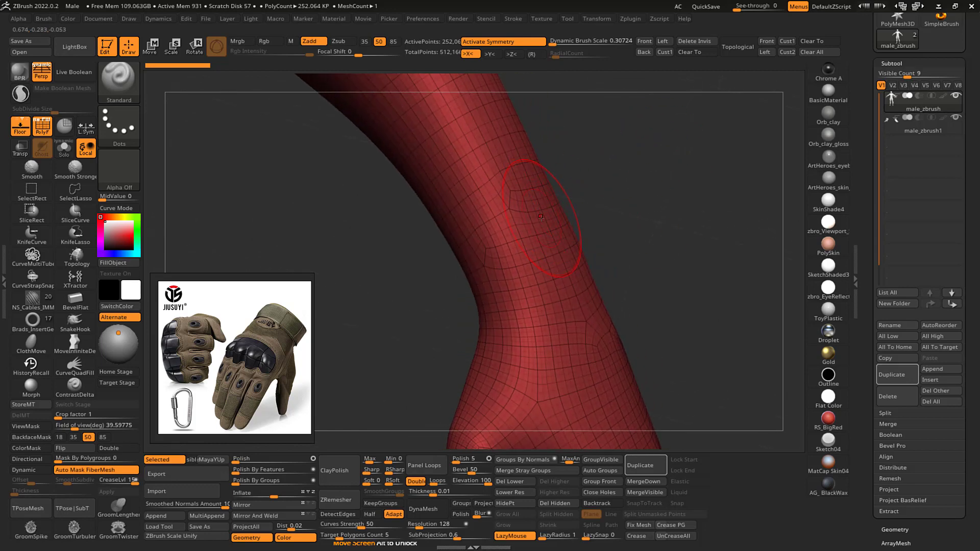
- Lower the male body to a coarse subdivision level and check the mesh around the wrist and hand
mouse_move(566, 197)
mouse_down()
mouse_move(618, 183)
mouse_move(653, 212)
mouse_move(667, 175)
mouse_move(548, 217)
mouse_up()
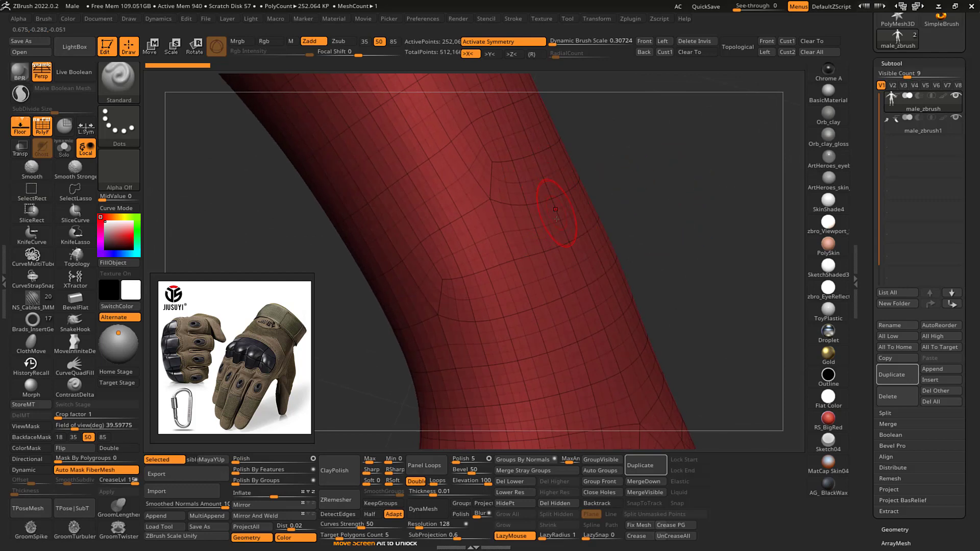
click(513, 481)
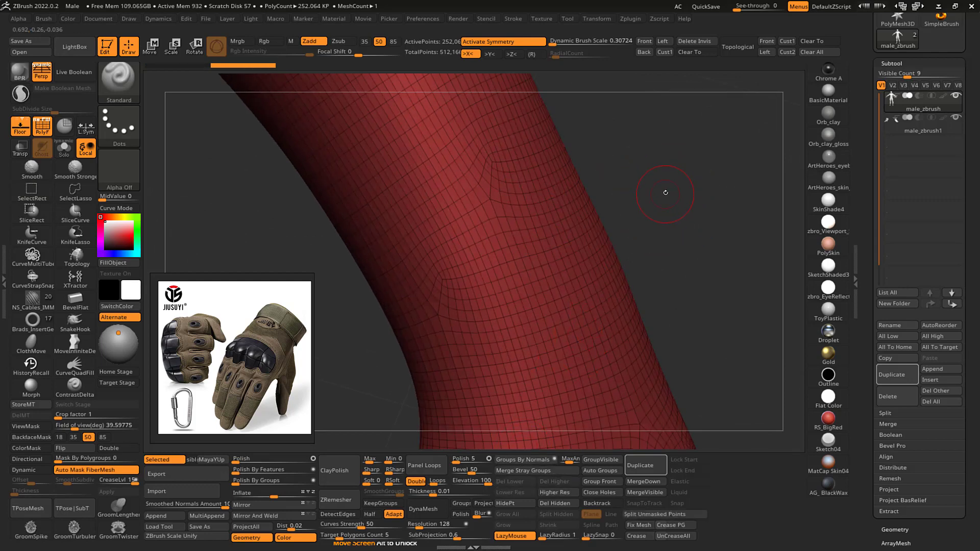
drag(666, 192, 670, 192)
mouse_move(672, 199)
alt+mouse_down()
mouse_move(669, 188)
mouse_move(632, 207)
mouse_move(641, 182)
alt+mouse_up()
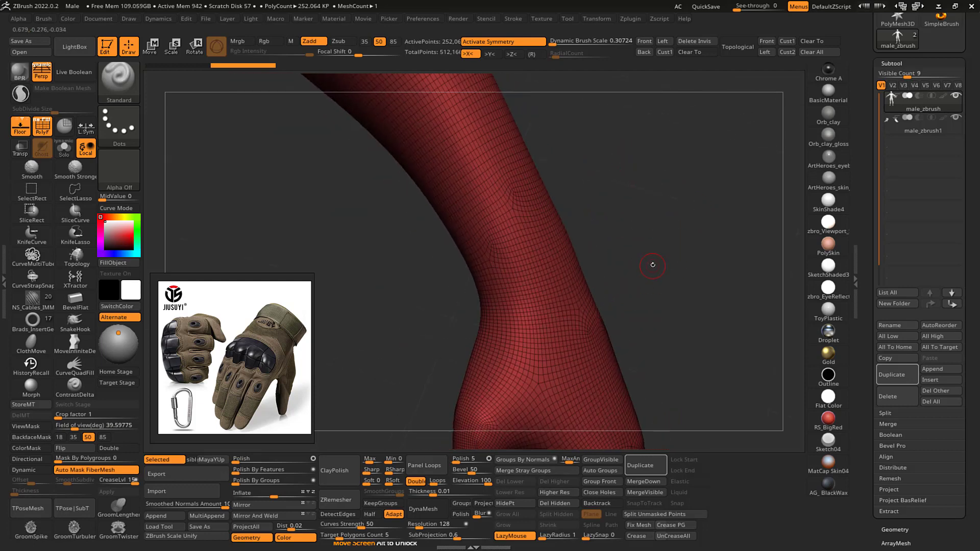
key(shift+d)
mouse_move(658, 260)
mouse_down()
mouse_move(649, 236)
mouse_move(660, 197)
mouse_move(682, 228)
mouse_move(667, 244)
mouse_up()
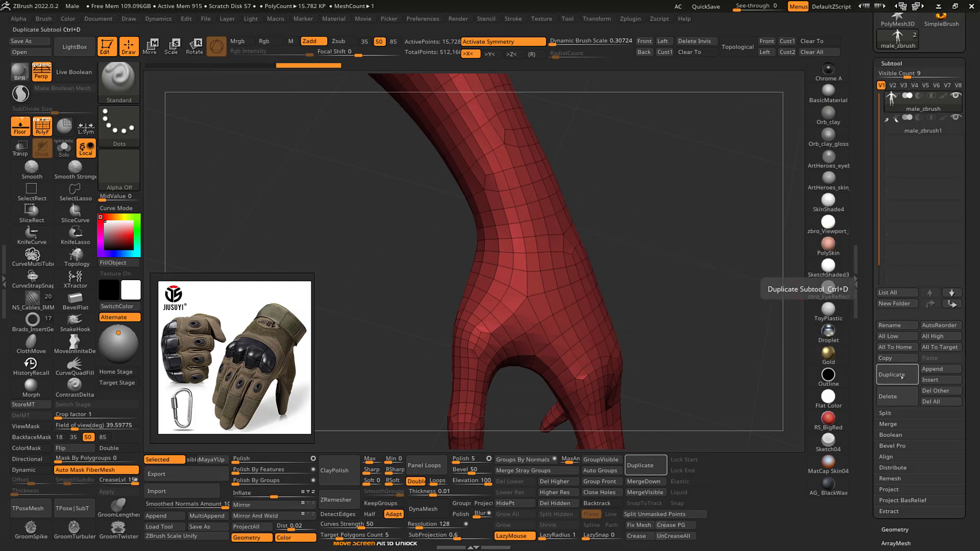
- Duplicate the male body twice and hide the original and first copy, leaving the newest body copy active
click(903, 378)
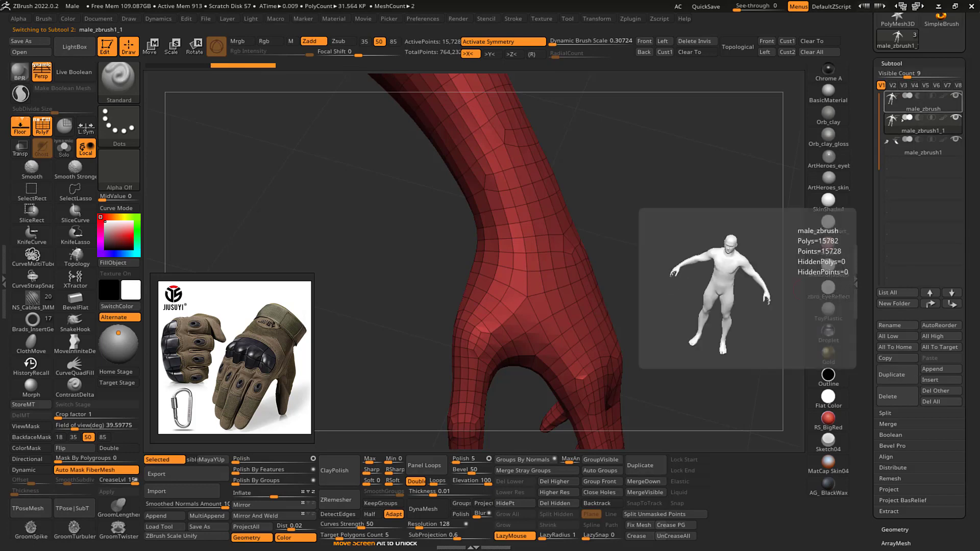
click(956, 95)
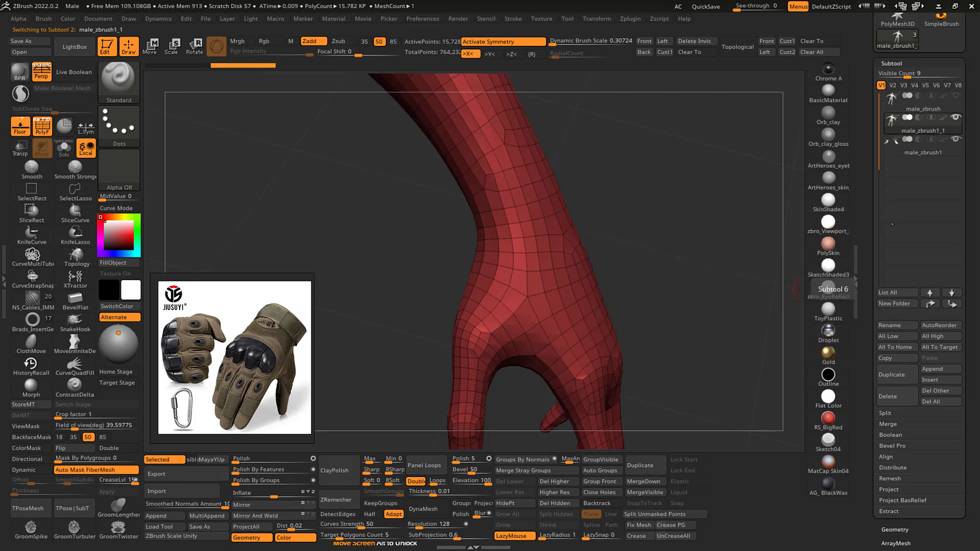
click(893, 376)
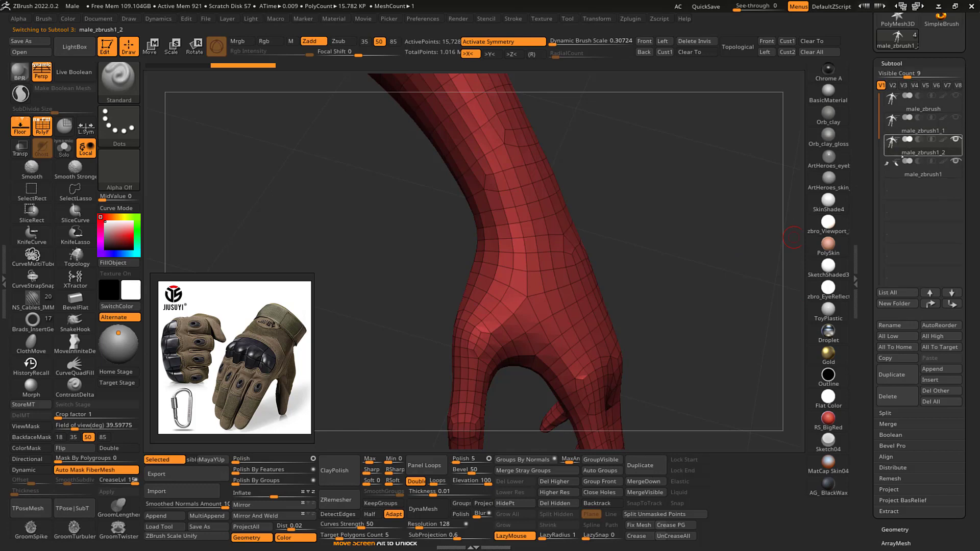
- Delete the higher subdivision levels of the newest male body copy
drag(748, 285, 657, 215)
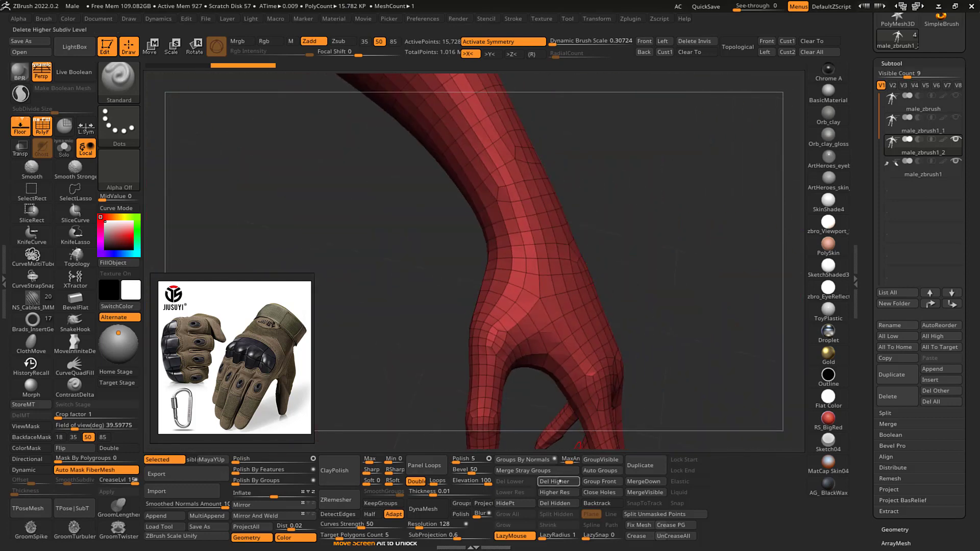
click(559, 482)
- Hide a polygon loop around the wrist to separate the hand from the forearm
drag(654, 278, 678, 225)
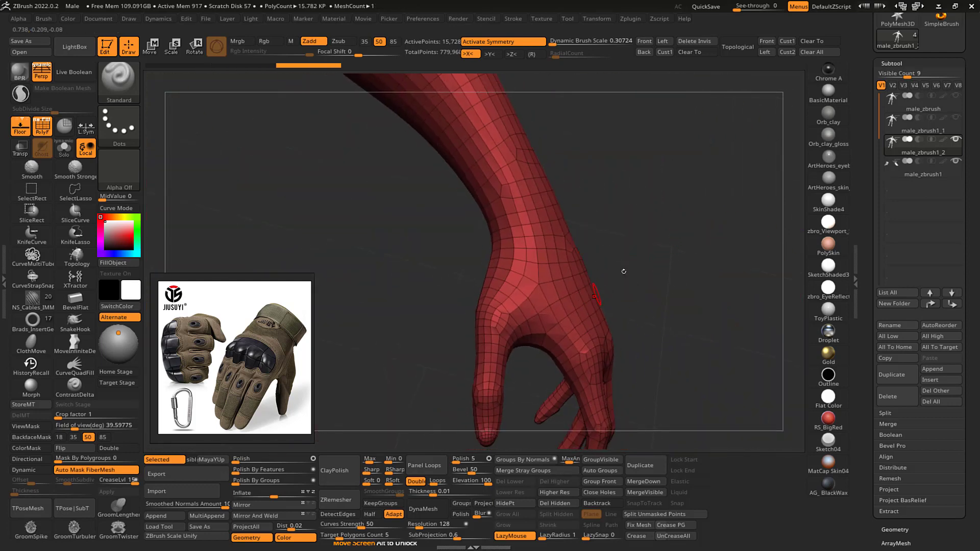
drag(624, 271, 652, 197)
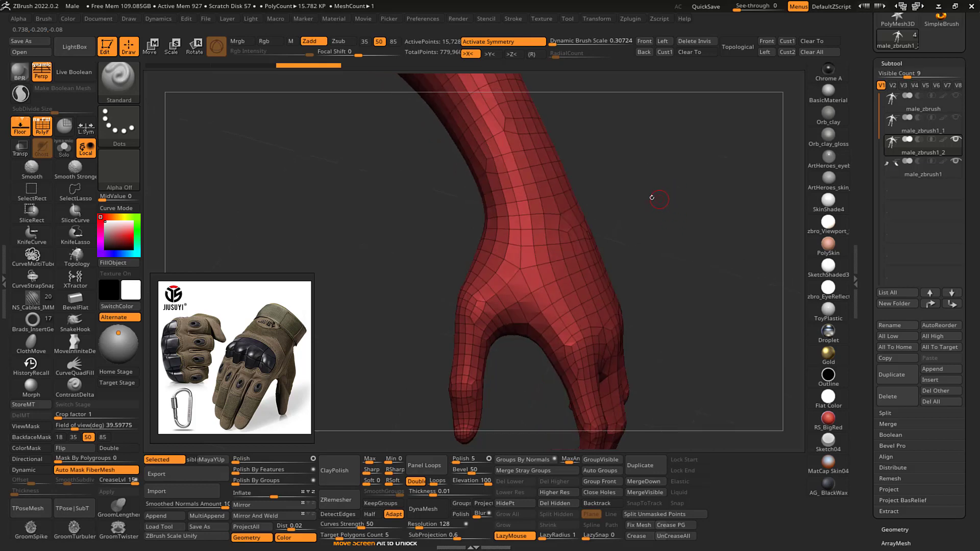
ctrl+shift+click(545, 175)
mouse_move(628, 156)
mouse_down()
mouse_move(658, 145)
mouse_move(610, 165)
mouse_up()
ctrl+alt+shift+click(500, 184)
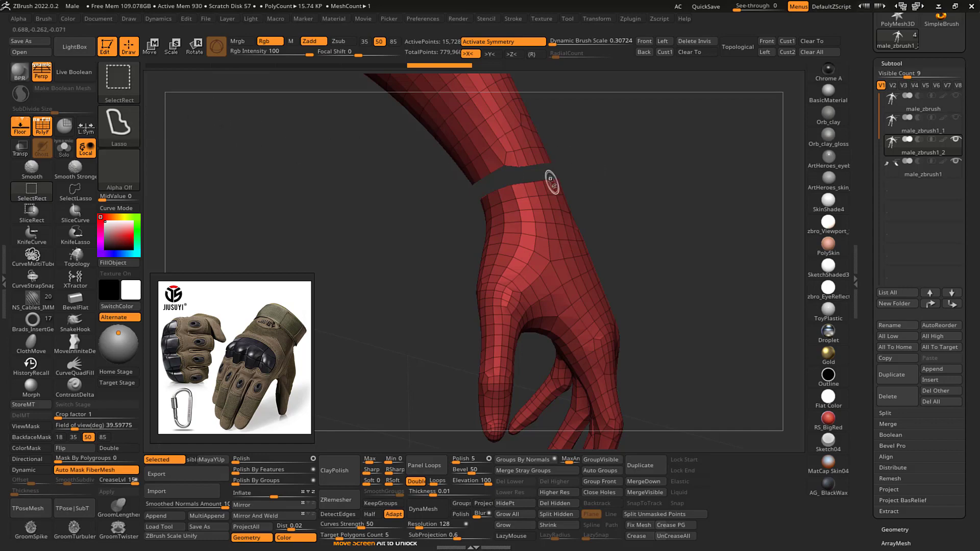
- Clear the leftover polygons at the wrist cut and invert the visibility to isolate the hands
mouse_move(686, 169)
mouse_down()
mouse_move(574, 199)
mouse_move(667, 158)
mouse_move(656, 170)
mouse_move(527, 159)
mouse_move(431, 240)
mouse_move(546, 352)
mouse_move(684, 192)
mouse_move(757, 170)
mouse_move(740, 171)
mouse_move(701, 204)
mouse_move(625, 215)
mouse_up()
key(ctrl+shift)
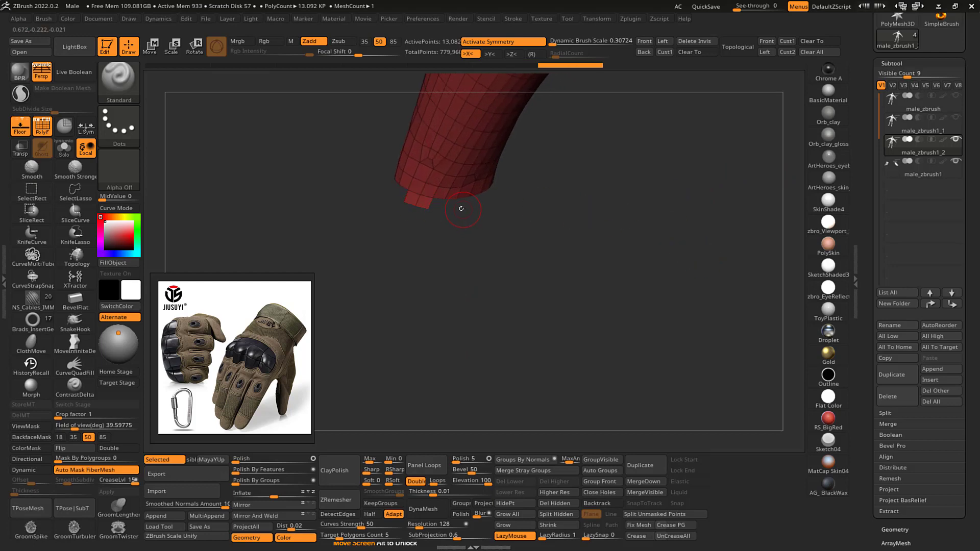
mouse_move(442, 205)
ctrl+alt+shift+mouse_down()
mouse_move(429, 206)
mouse_move(480, 236)
ctrl+alt+shift+mouse_up()
mouse_move(668, 224)
ctrl+shift+mouse_down()
mouse_move(697, 223)
mouse_move(660, 197)
mouse_move(669, 175)
mouse_move(628, 208)
mouse_move(676, 239)
mouse_move(689, 216)
mouse_move(681, 239)
ctrl+shift+mouse_up()
- Turn on double-sided display for the isolated hand mesh
drag(520, 207, 639, 240)
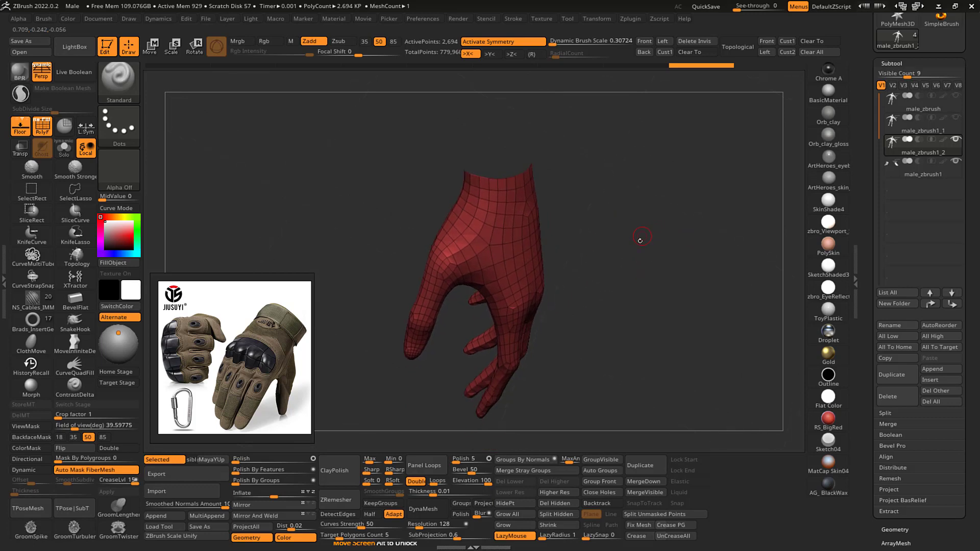
click(115, 448)
drag(555, 208, 670, 217)
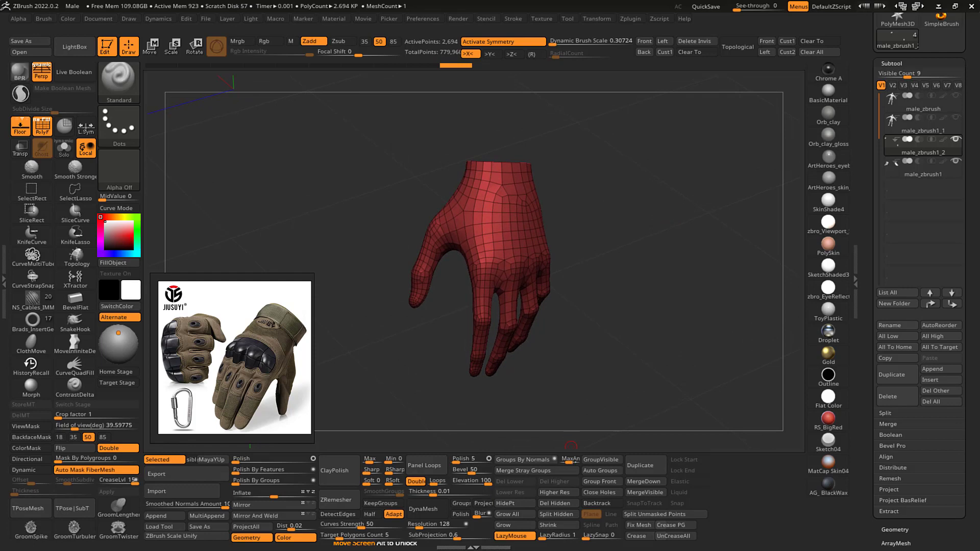
- Delete the hidden geometry so that only the glove hands remain in the male_zbrush1_2 subtool
click(562, 503)
drag(663, 271, 603, 135)
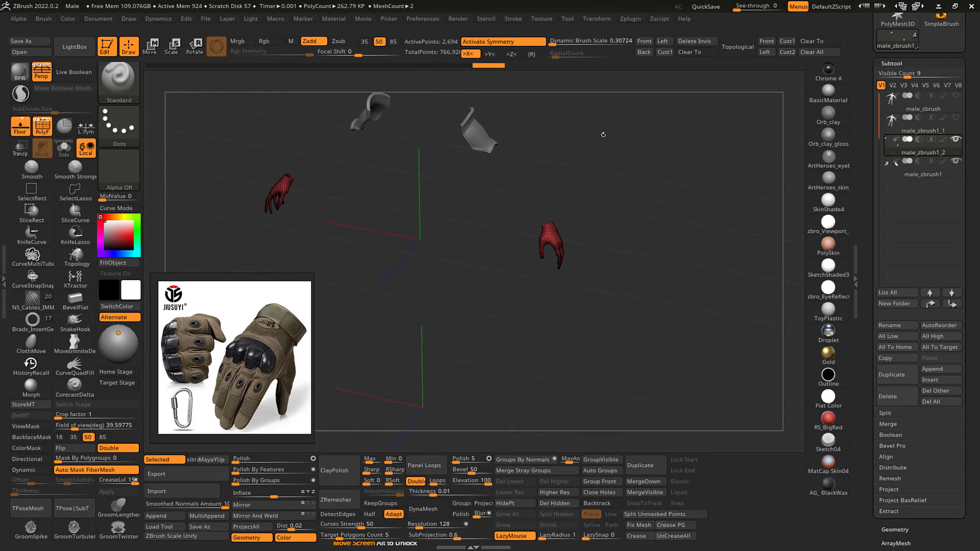
mouse_move(690, 190)
mouse_down()
mouse_move(688, 212)
mouse_move(707, 245)
mouse_move(672, 188)
mouse_move(673, 169)
mouse_move(691, 174)
mouse_up()
- Extrude the open wrist edge into a cuff band up the forearm using ZModeler's Extrude Move on the EdgeLoop target
key(b)
key(z)
key(m)
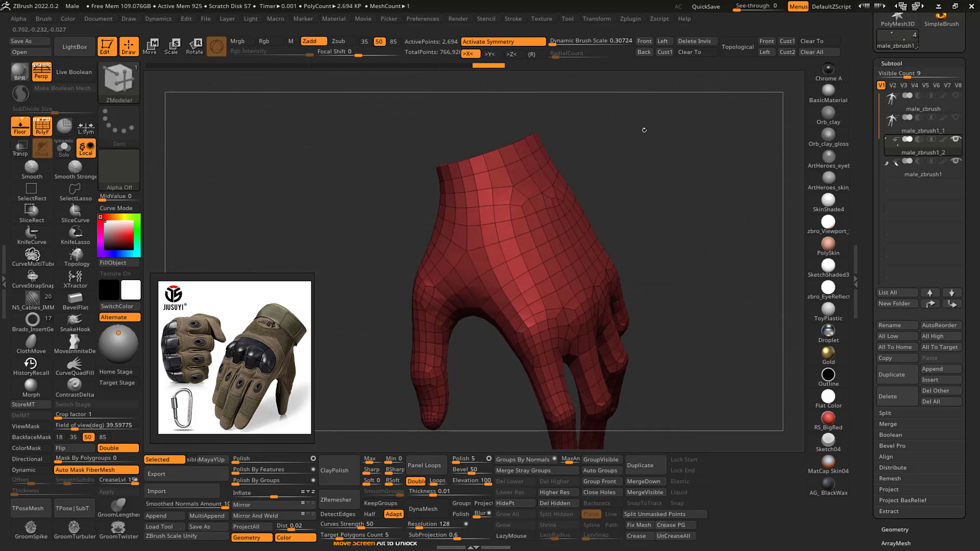
mouse_move(641, 131)
mouse_down()
mouse_move(647, 139)
mouse_move(510, 153)
mouse_up()
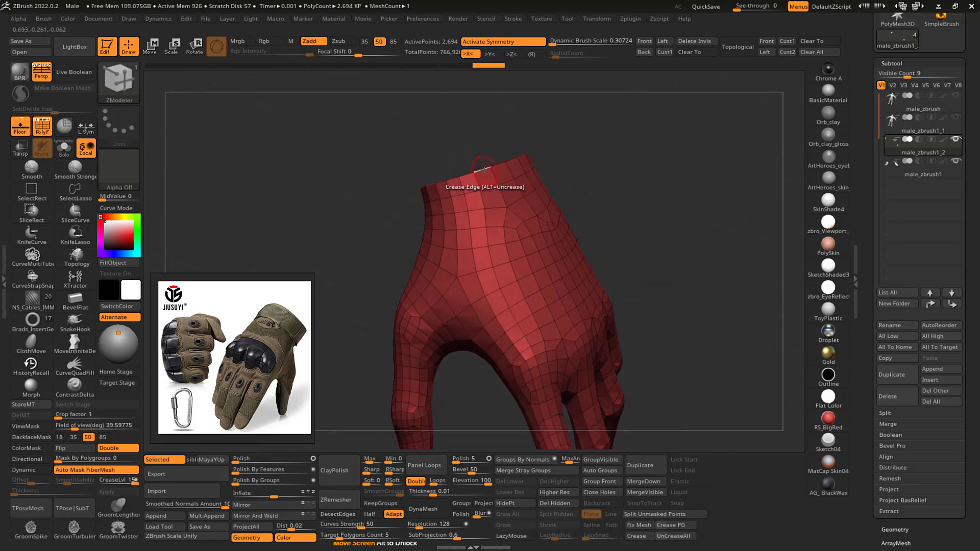
key(space)
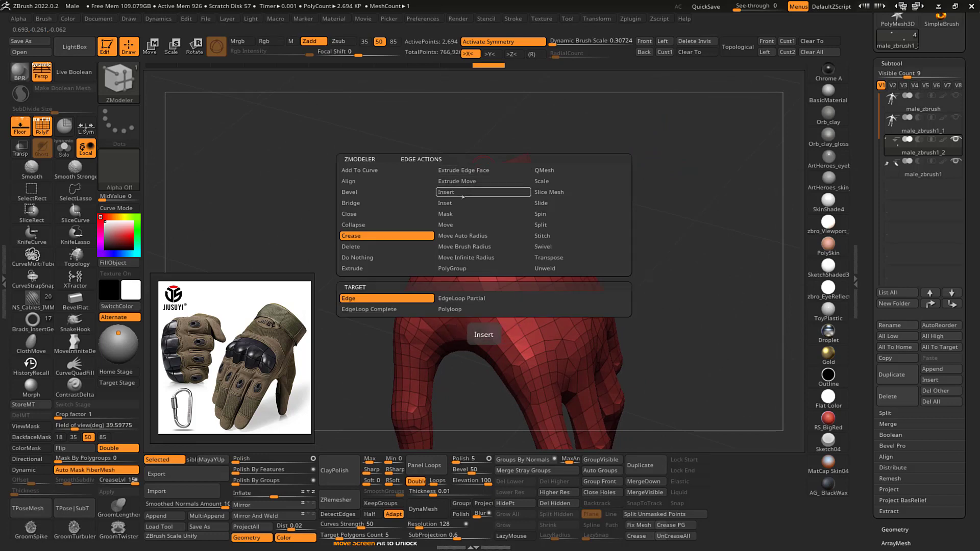
click(484, 182)
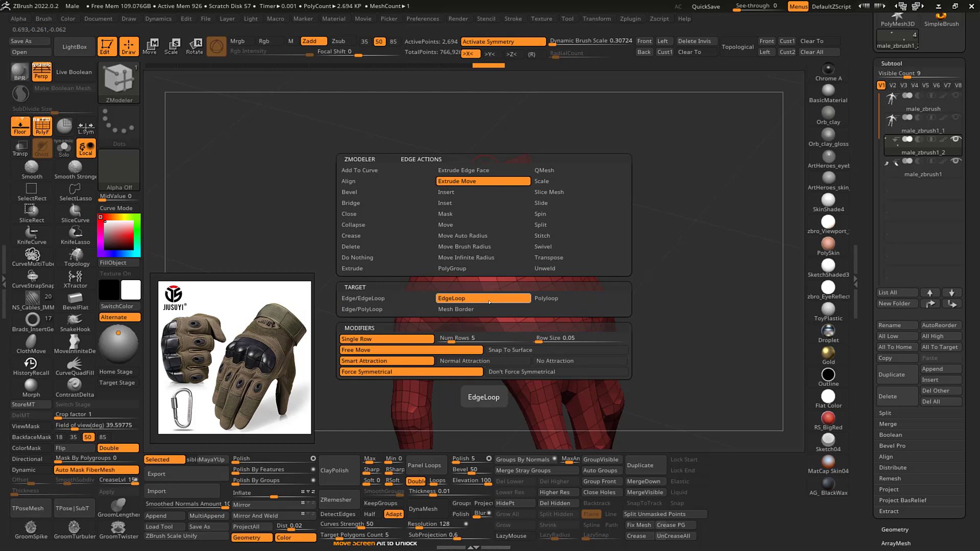
drag(632, 138, 555, 145)
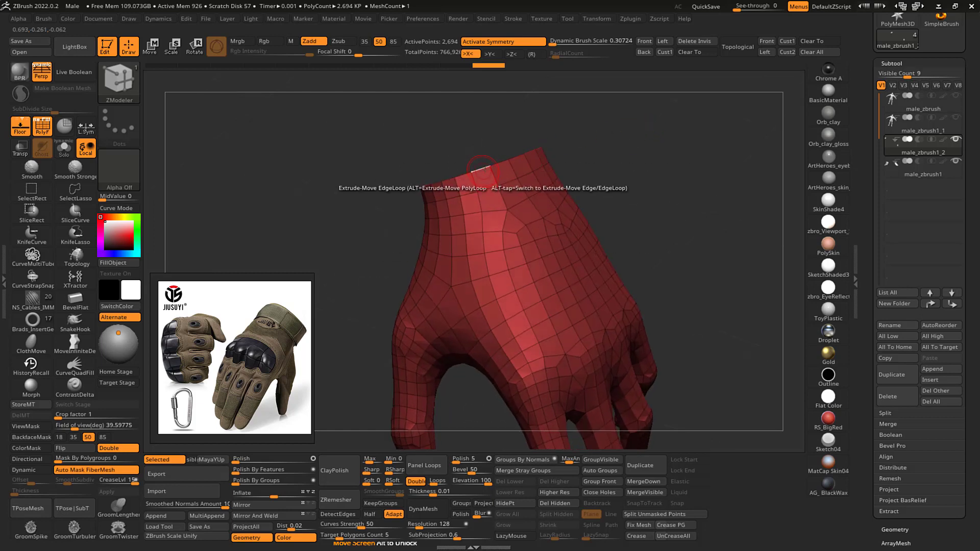
drag(504, 124, 611, 122)
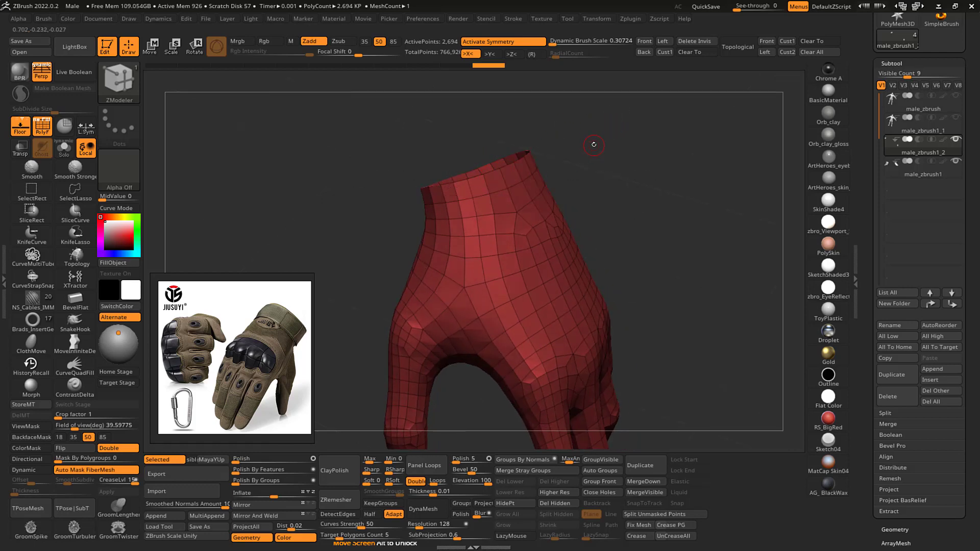
drag(593, 145, 586, 148)
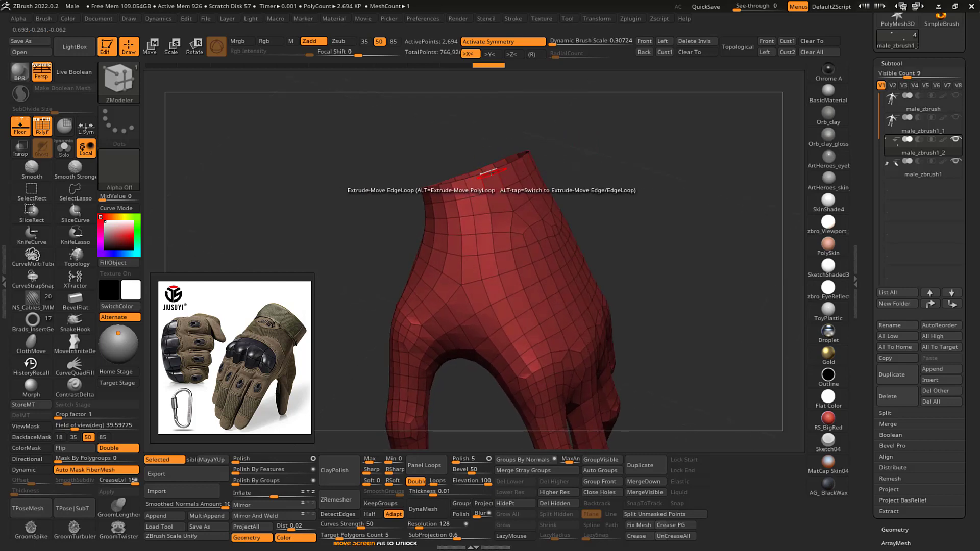
drag(491, 172, 475, 114)
ctrl+right_drag(630, 124, 640, 163)
mouse_move(640, 163)
mouse_down()
mouse_move(660, 171)
mouse_move(658, 161)
mouse_move(647, 172)
mouse_move(652, 158)
mouse_up()
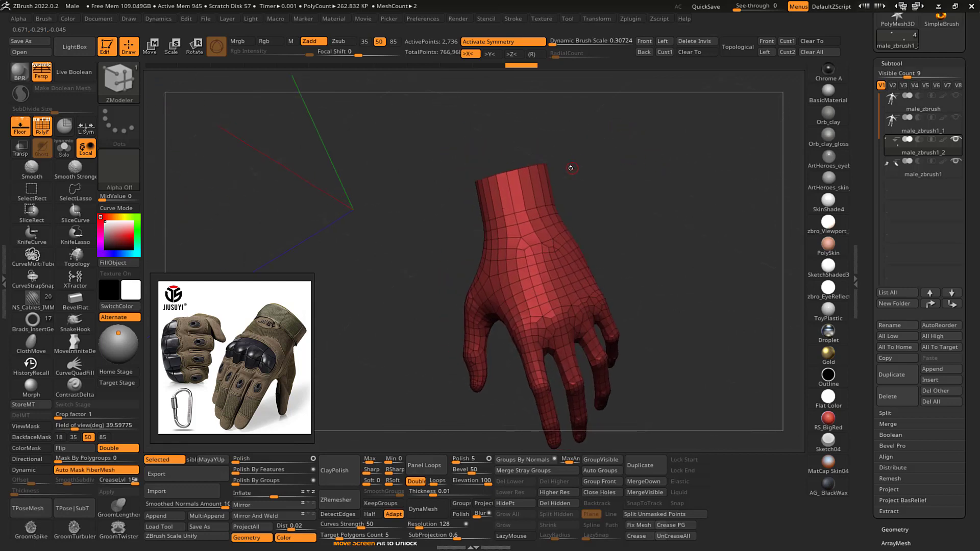
- Mask everything except the new cuff band and move the band slightly toward the hand
mouse_move(576, 171)
ctrl+mouse_down()
mouse_move(441, 164)
mouse_move(586, 110)
ctrl+mouse_up()
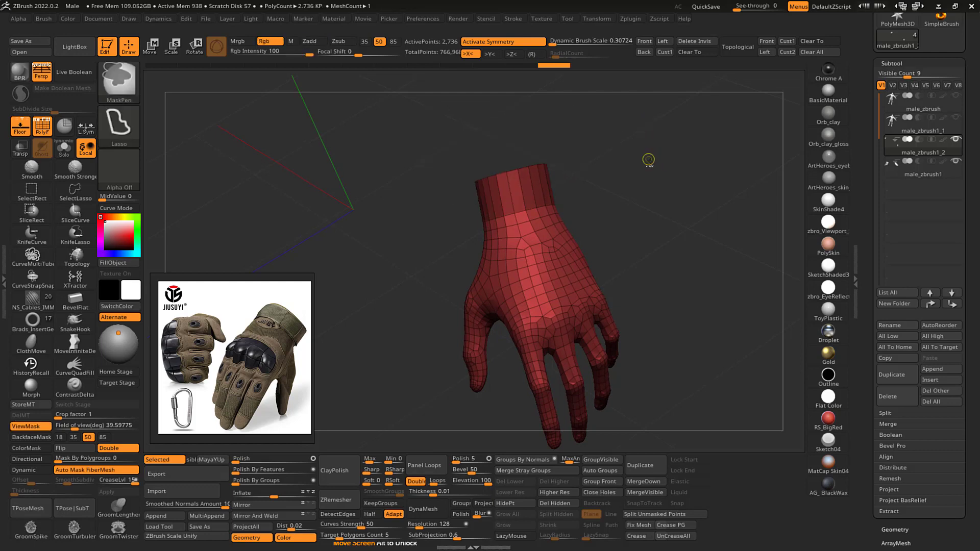
ctrl+click(651, 160)
key(w)
alt+click(531, 172)
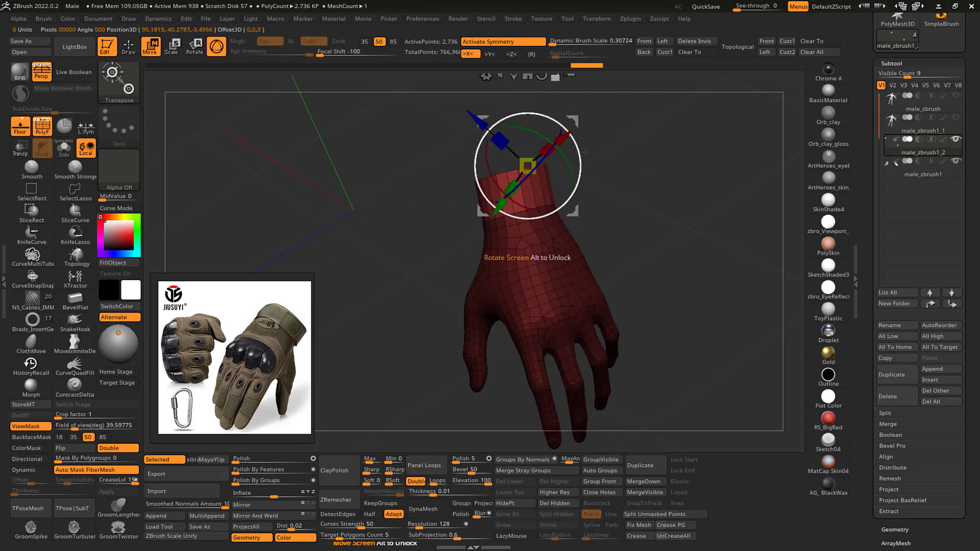
drag(573, 116, 575, 128)
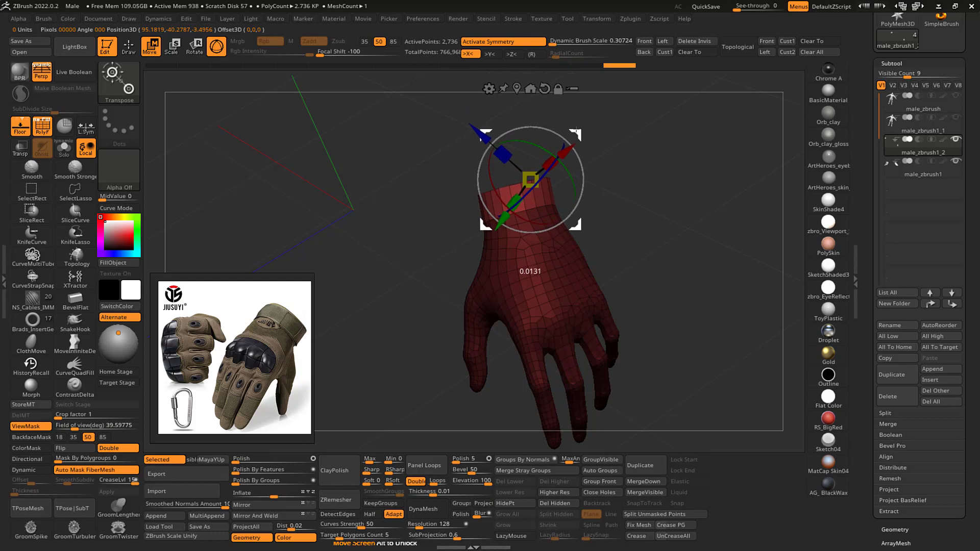
- Examine the adjusted cuff from several sides with the mask display hidden and shown
key(b)
key(z)
key(m)
ctrl+drag(633, 155, 644, 158)
drag(644, 158, 682, 164)
key(w)
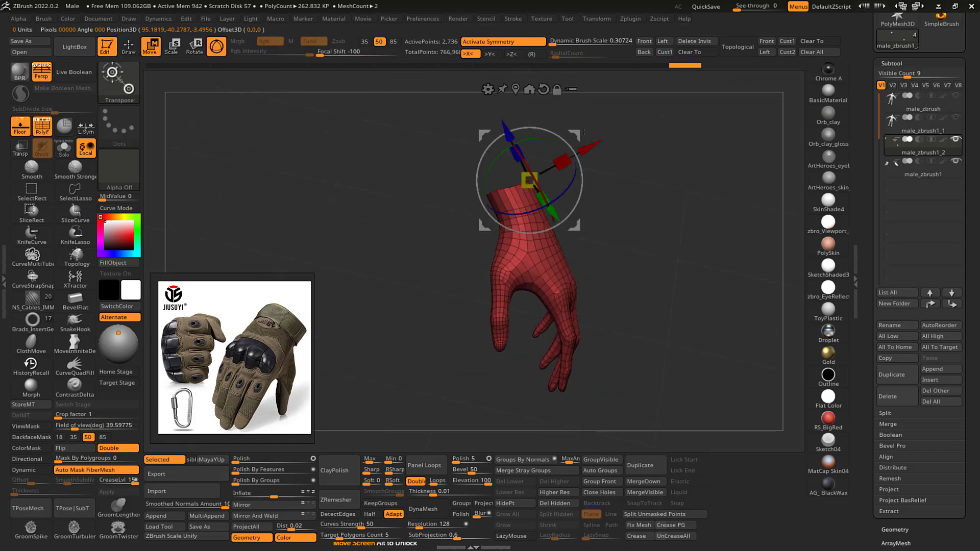
key(ctrl+h)
drag(584, 131, 645, 168)
key(q)
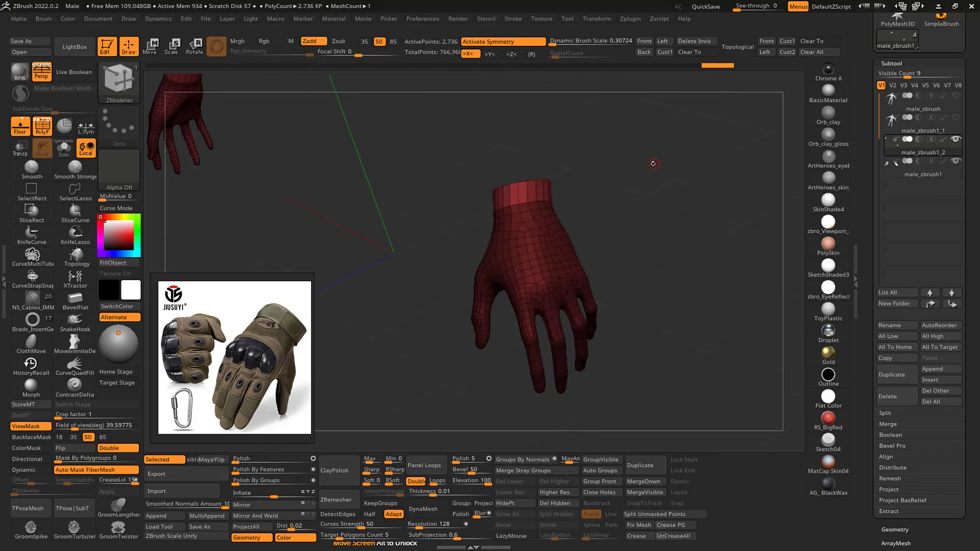
key(w)
key(q)
drag(646, 153, 793, 165)
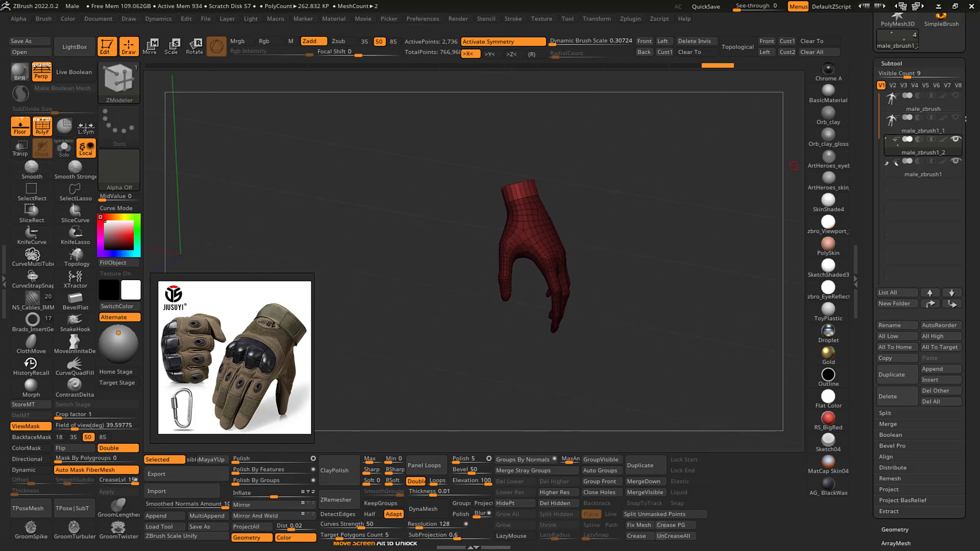
- Show the male_zbrush body subtool to compare the glove with the arm and hand underneath
click(956, 96)
mouse_move(692, 185)
mouse_down()
mouse_move(688, 206)
mouse_move(688, 178)
mouse_up()
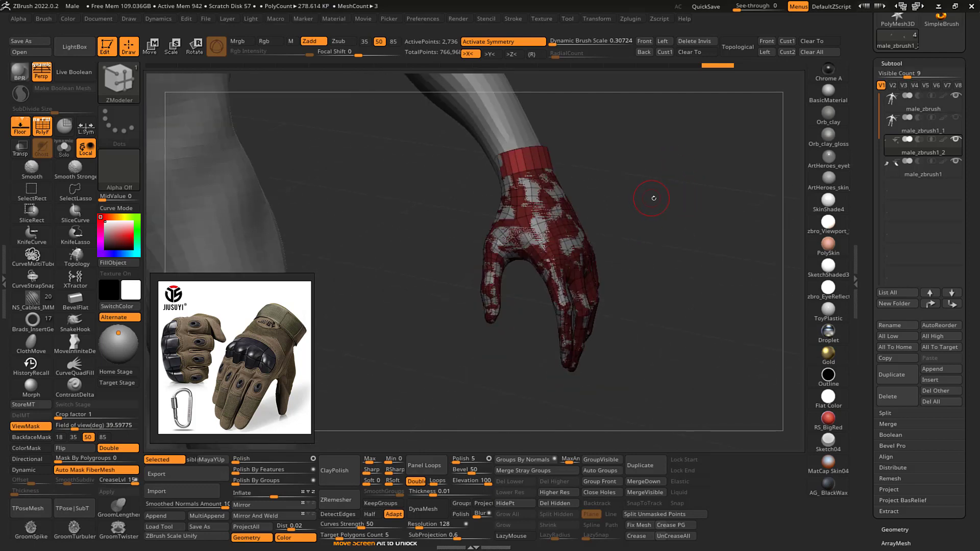
drag(649, 199, 666, 199)
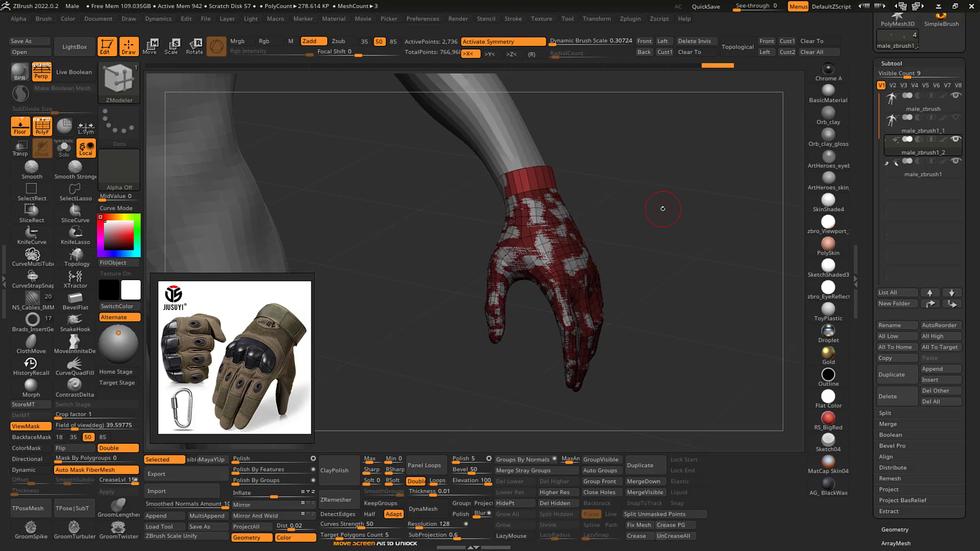
drag(650, 229, 667, 241)
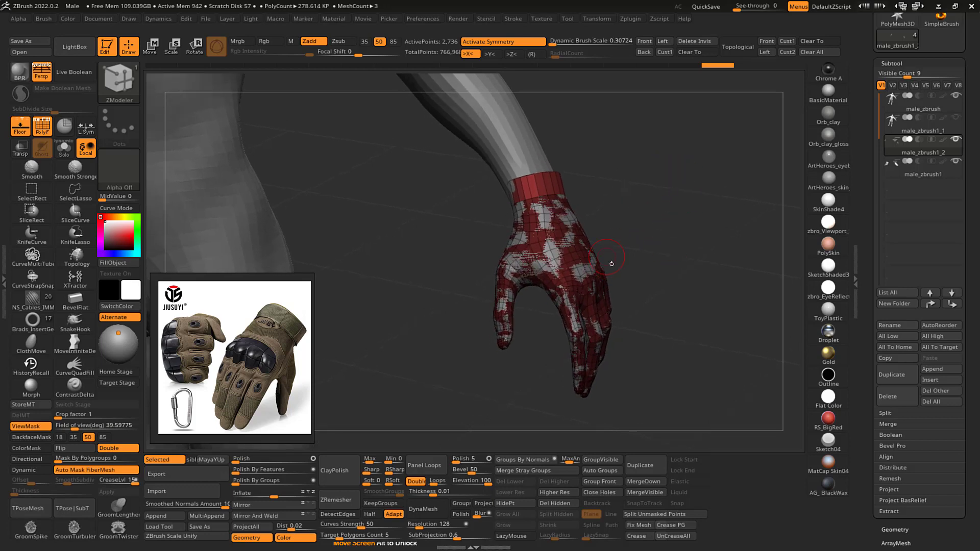
- Isolate the glove mesh in Solo mode
key(shift+s)
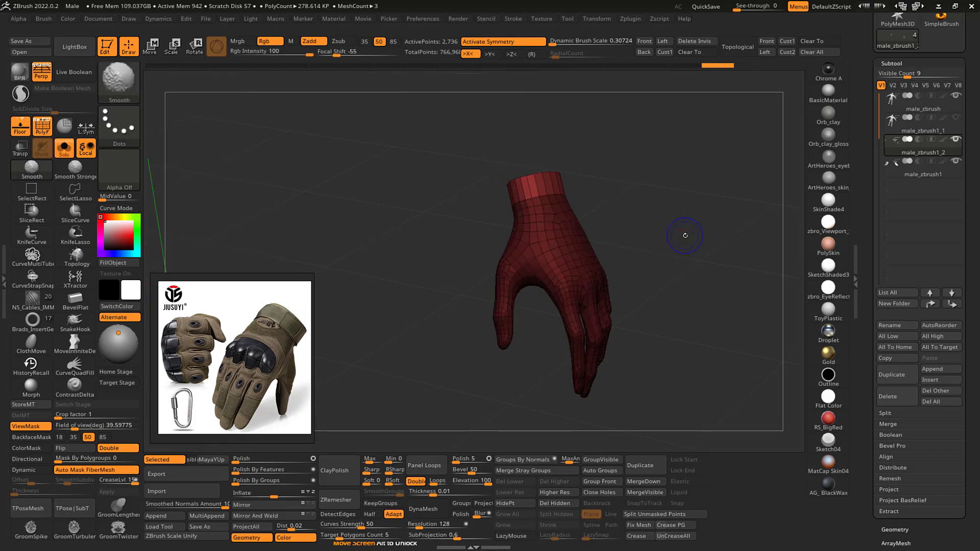
key(shift+s)
mouse_move(685, 237)
alt+mouse_down()
mouse_move(684, 222)
mouse_move(702, 208)
mouse_move(704, 221)
mouse_move(686, 208)
mouse_move(687, 225)
mouse_move(694, 208)
mouse_move(651, 215)
mouse_move(705, 205)
mouse_move(689, 208)
mouse_move(695, 192)
mouse_move(717, 199)
mouse_move(691, 214)
mouse_move(701, 214)
mouse_move(696, 230)
alt+mouse_up()
key(shift+s)
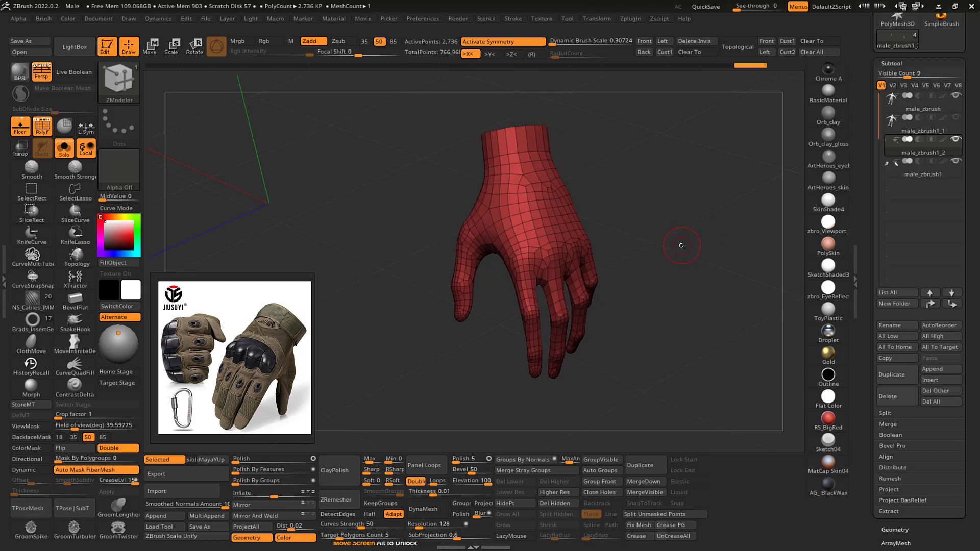
drag(681, 245, 676, 236)
drag(679, 237, 683, 233)
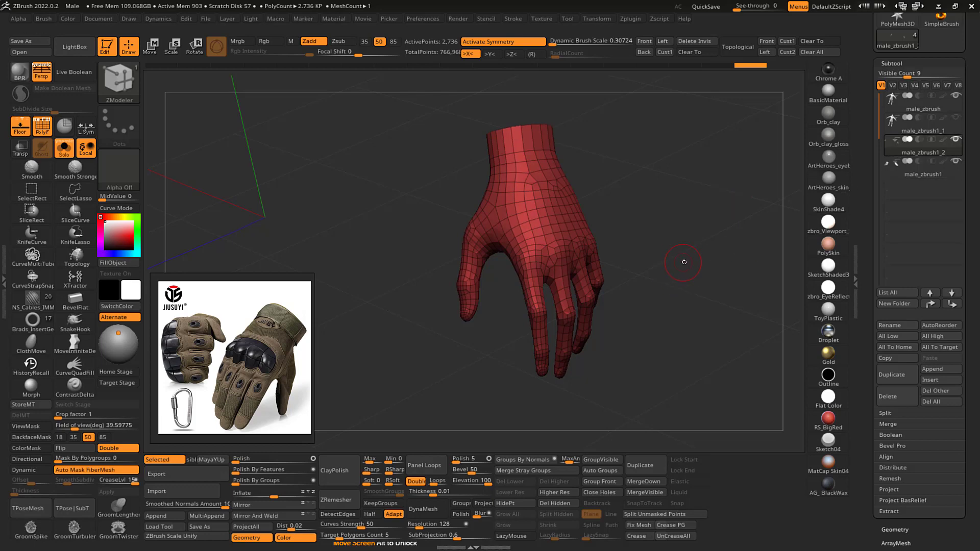
drag(683, 262, 683, 244)
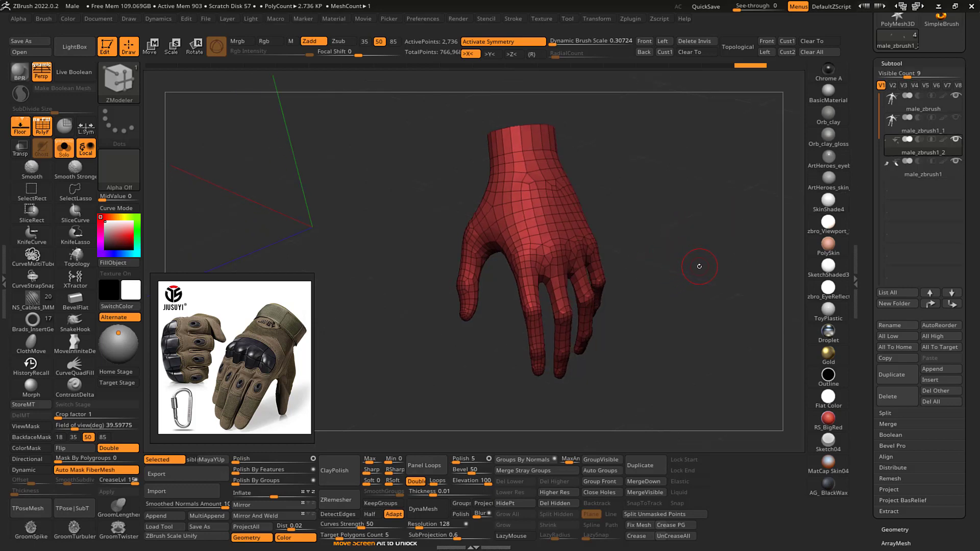
mouse_move(697, 268)
mouse_down()
mouse_move(685, 262)
mouse_move(695, 262)
mouse_up()
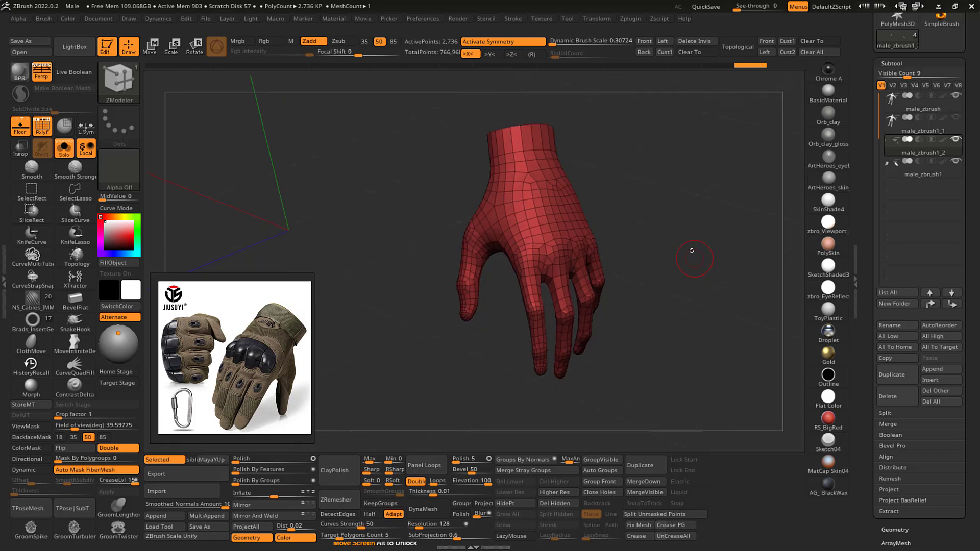
drag(692, 250, 689, 257)
- Subdivide the glove mesh three times and step back down to its lowest subdivision level
key(ctrl+d)
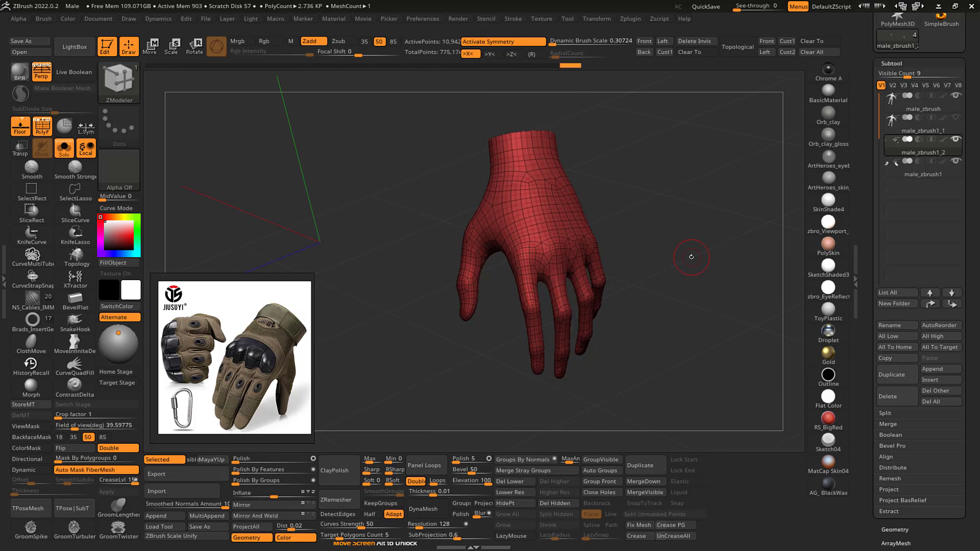
key(ctrl+d)
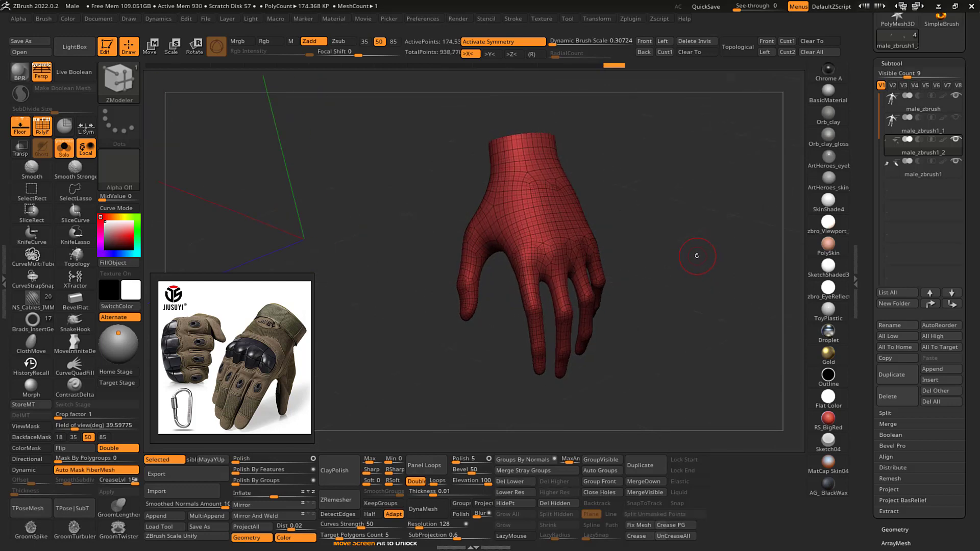
key(shift+d)
key(shift+d)
key(shift+d)
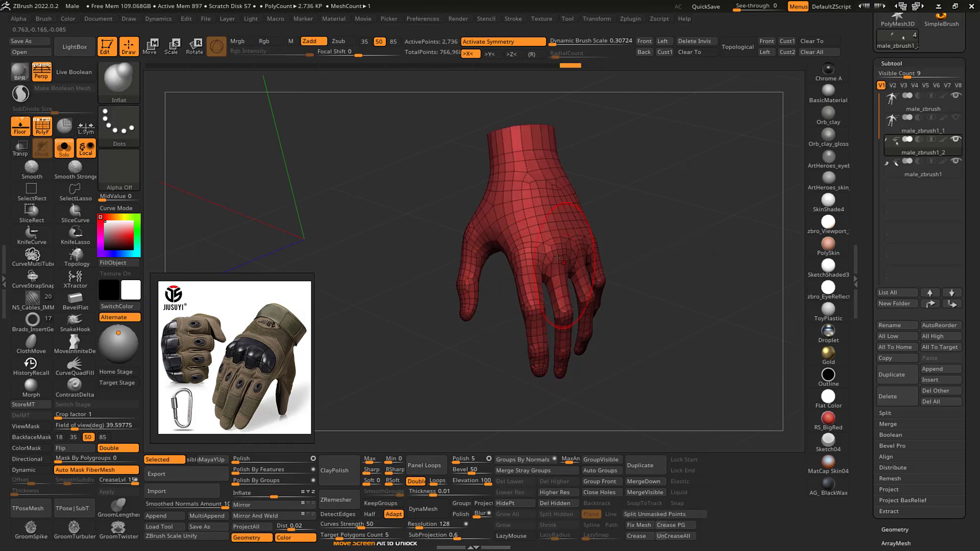
- Thicken the glove's fingers and thumb with Inflat brush strokes from several sides
drag(557, 258, 564, 340)
drag(704, 245, 615, 248)
mouse_move(564, 265)
mouse_down()
mouse_move(575, 358)
mouse_move(616, 355)
mouse_move(612, 325)
mouse_up()
drag(686, 248, 653, 244)
drag(615, 278, 637, 315)
mouse_move(682, 245)
mouse_down()
mouse_move(729, 213)
mouse_move(689, 219)
mouse_up()
drag(573, 244, 566, 306)
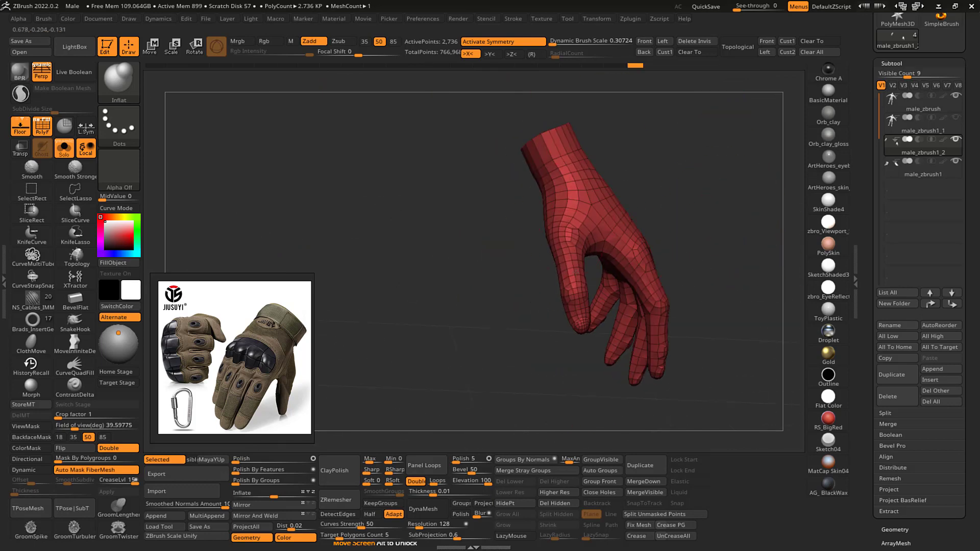
drag(582, 267, 587, 319)
- Adjust the area between the thumb and index finger with short Move brush strokes
drag(643, 204, 678, 197)
key(b)
key(m)
key(v)
key(s)
drag(599, 251, 594, 250)
mouse_move(584, 255)
mouse_down()
mouse_move(627, 240)
mouse_move(582, 258)
mouse_up()
drag(618, 245, 620, 241)
mouse_move(706, 207)
alt+mouse_down()
mouse_move(710, 190)
mouse_move(683, 190)
alt+mouse_up()
- Inflate the wrist and palm with the Inflat brush and apply a slight Inflate deformation to the whole glove
key(b)
key(i)
key(n)
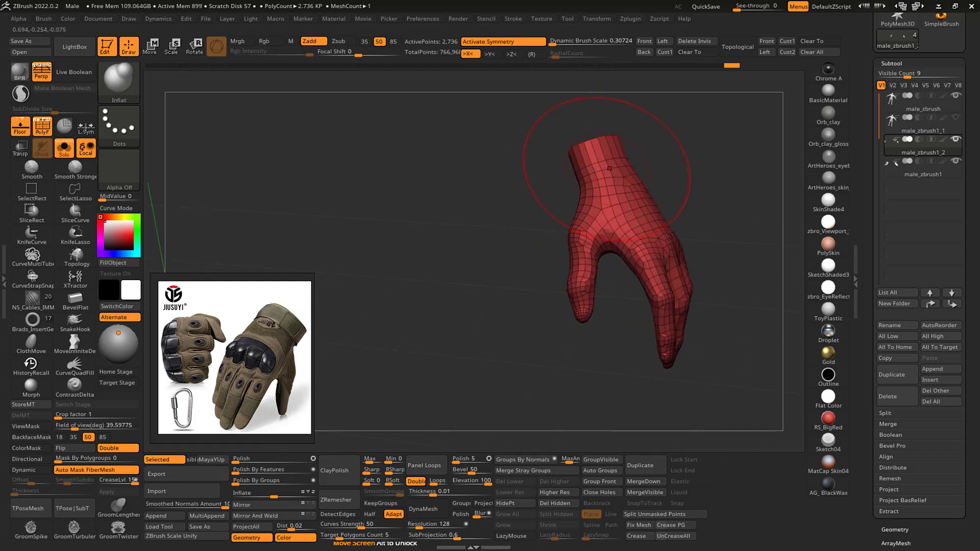
drag(609, 176, 608, 171)
drag(676, 162, 726, 158)
drag(585, 176, 589, 172)
drag(624, 144, 657, 141)
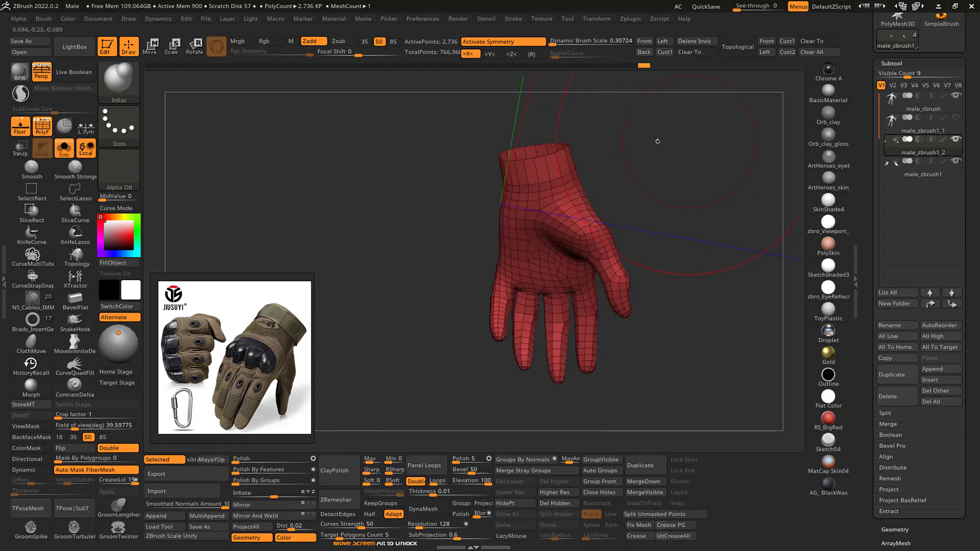
drag(544, 233, 546, 232)
drag(689, 208, 653, 205)
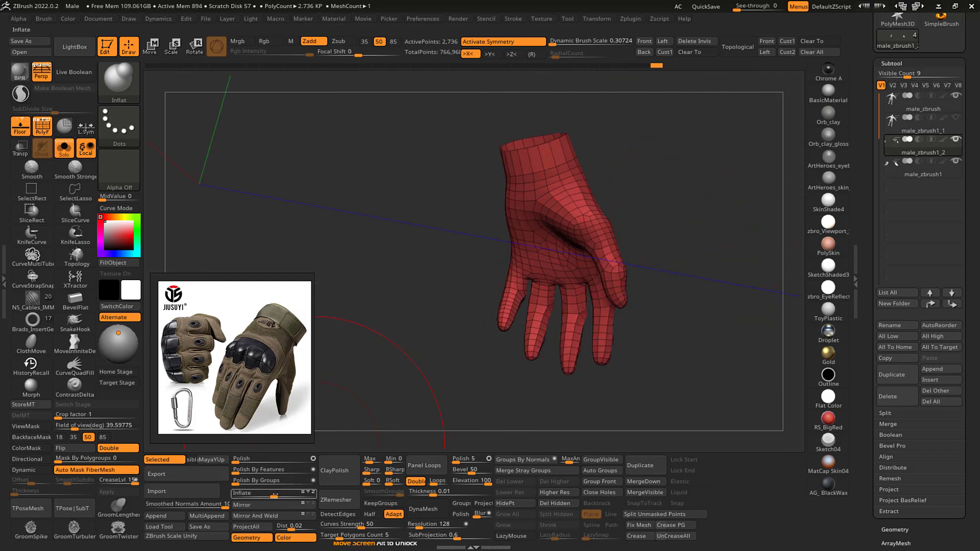
drag(274, 495, 292, 495)
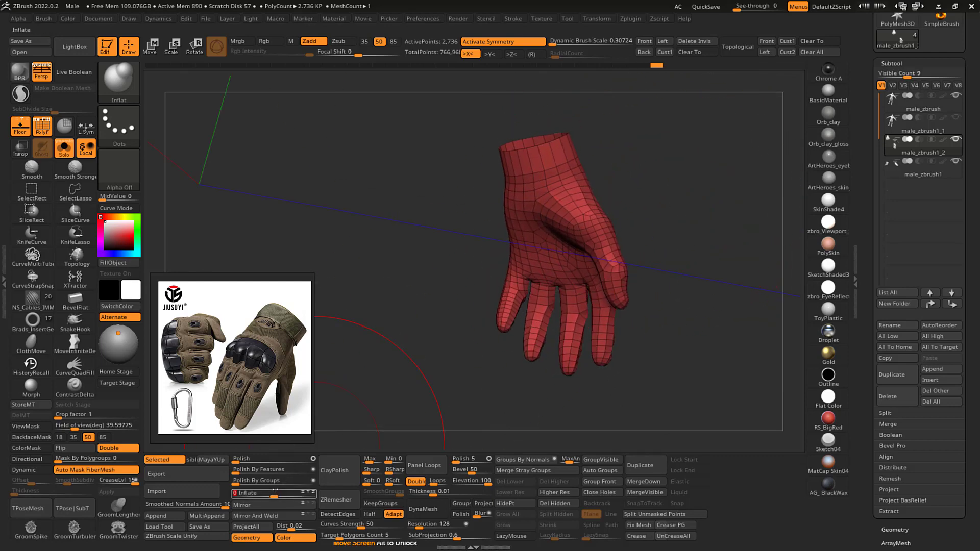
- Reshape the knuckles and fingers of the glove with the Move brush
mouse_move(725, 162)
mouse_down()
mouse_move(684, 175)
mouse_move(719, 184)
mouse_move(703, 186)
mouse_up()
key(b)
key(m)
key(v)
key(s)
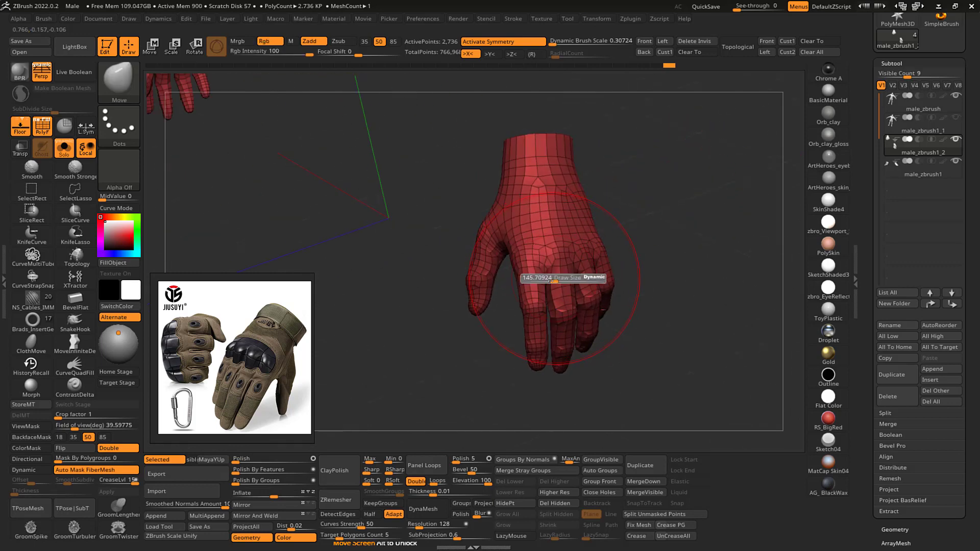
mouse_move(560, 282)
mouse_down()
mouse_move(547, 283)
mouse_move(546, 273)
mouse_up()
drag(668, 219, 630, 222)
drag(581, 283, 606, 263)
- Refine the back of the hand and the palm with Move brush strokes so the glove covers the body's hand
mouse_move(667, 204)
mouse_down()
mouse_move(677, 204)
mouse_move(637, 204)
mouse_up()
drag(532, 250, 547, 241)
drag(641, 175, 673, 178)
drag(549, 244, 544, 236)
mouse_move(590, 209)
mouse_down()
mouse_move(700, 170)
mouse_move(713, 182)
mouse_move(692, 180)
mouse_up()
drag(565, 233, 570, 228)
drag(730, 188, 600, 204)
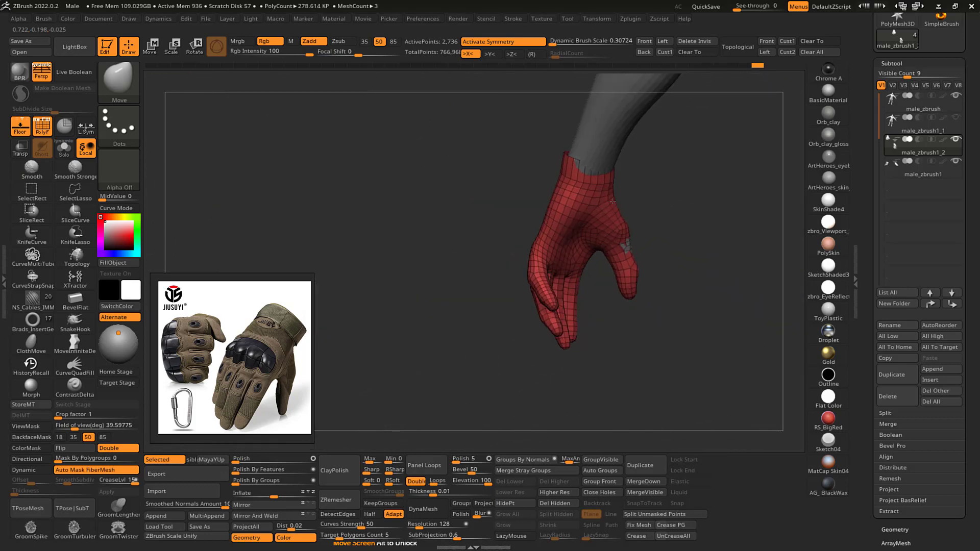
drag(570, 244, 573, 240)
mouse_move(663, 230)
mouse_down()
mouse_move(629, 249)
mouse_move(641, 204)
mouse_up()
key(b)
key(i)
key(n)
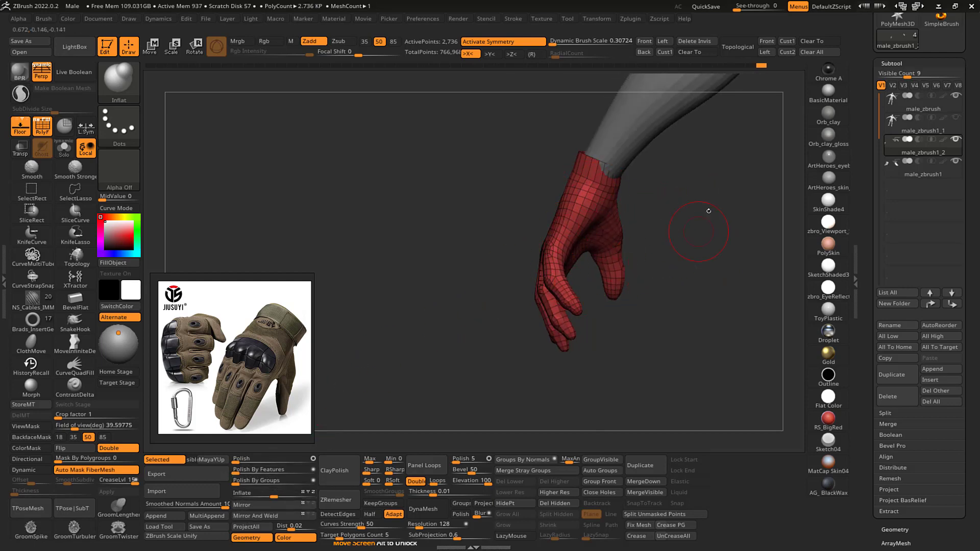
mouse_move(708, 211)
mouse_down()
mouse_move(645, 186)
mouse_move(669, 173)
mouse_move(610, 164)
mouse_move(605, 154)
mouse_up()
key(ctrl+z)
- Pull the glove's cuff edge outward around the forearm with the Move brush
key(b)
key(m)
key(v)
drag(720, 123, 714, 127)
drag(613, 170, 618, 159)
mouse_move(713, 131)
mouse_down()
mouse_move(698, 135)
mouse_move(730, 139)
mouse_move(613, 148)
mouse_move(726, 144)
mouse_move(740, 162)
mouse_move(696, 184)
mouse_move(659, 163)
mouse_up()
- Adjust the low-resolution glove's thickness and fit with the Inflat and Move brushes
key(b)
key(i)
key(n)
drag(459, 230, 565, 206)
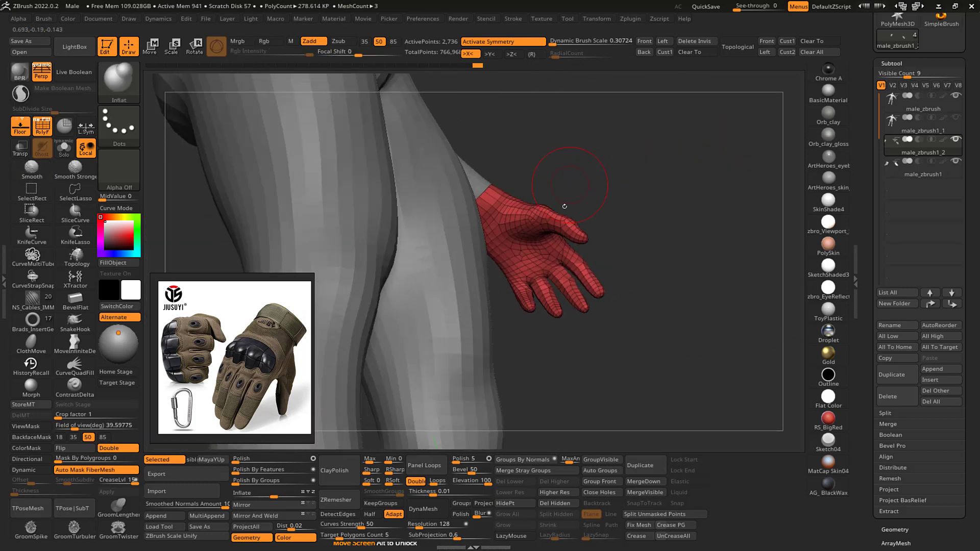
mouse_move(671, 168)
mouse_down()
mouse_move(632, 188)
mouse_move(674, 220)
mouse_up()
key(b)
key(m)
key(v)
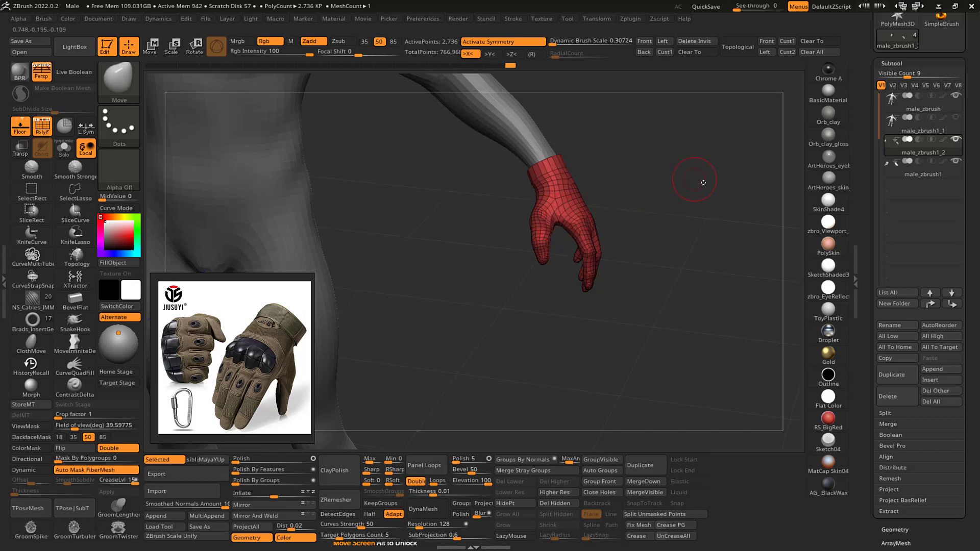
- Raise the glove to its highest subdivision level, subdivide it once more and hide the polygon wireframe
drag(699, 185, 725, 175)
key(d)
key(d)
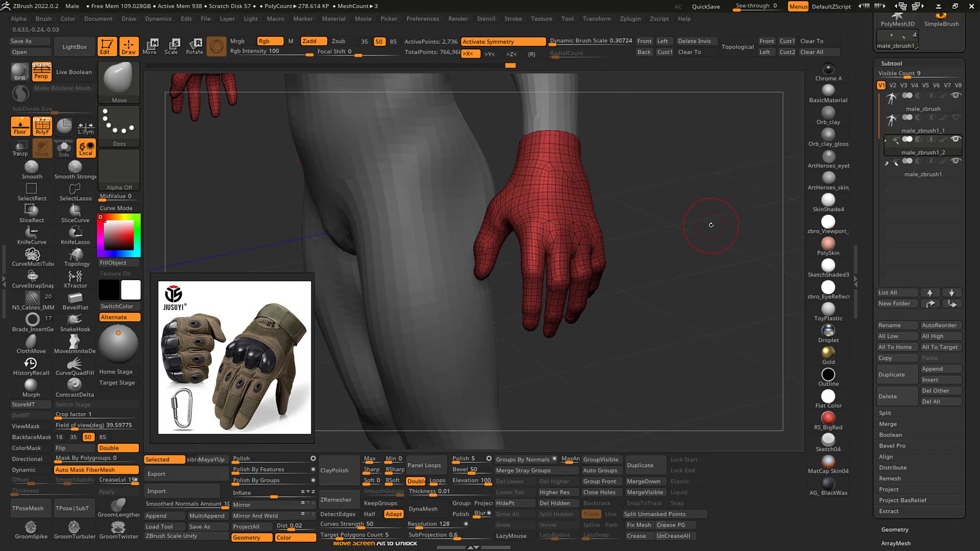
key(ctrl+d)
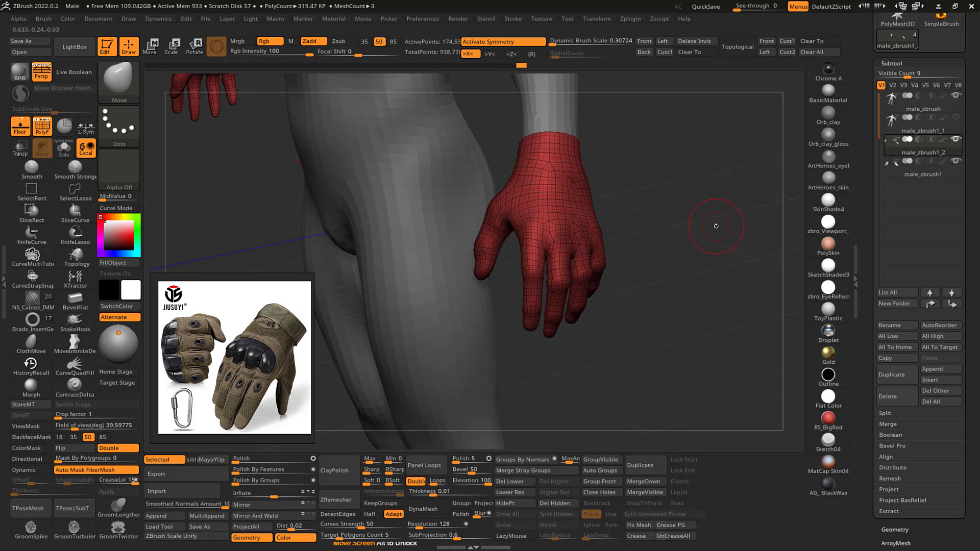
key(shift+f)
- Smooth the glove's surface around the base of the thumb
mouse_move(717, 226)
mouse_down()
mouse_move(713, 216)
mouse_move(748, 209)
mouse_up()
shift+drag(494, 215, 492, 218)
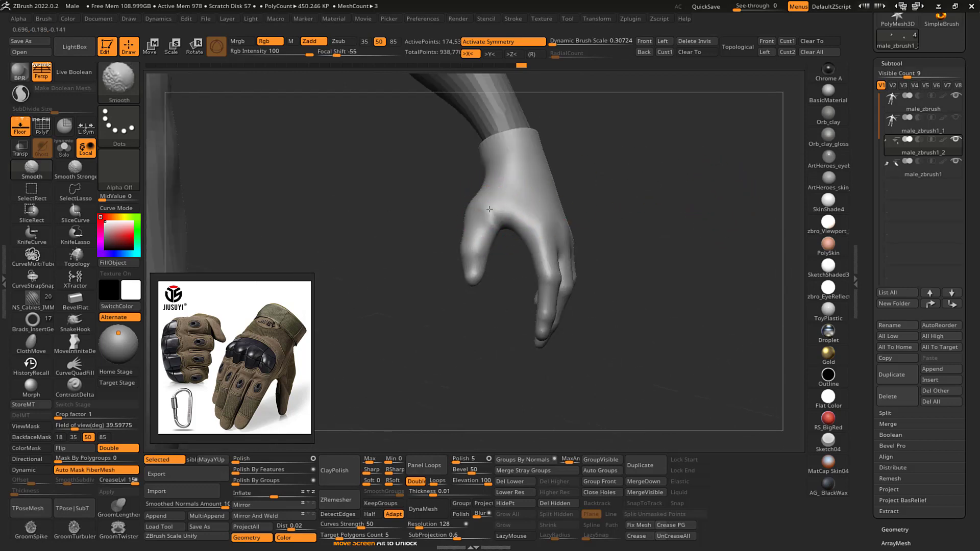
drag(602, 186, 641, 179)
key(ctrl)
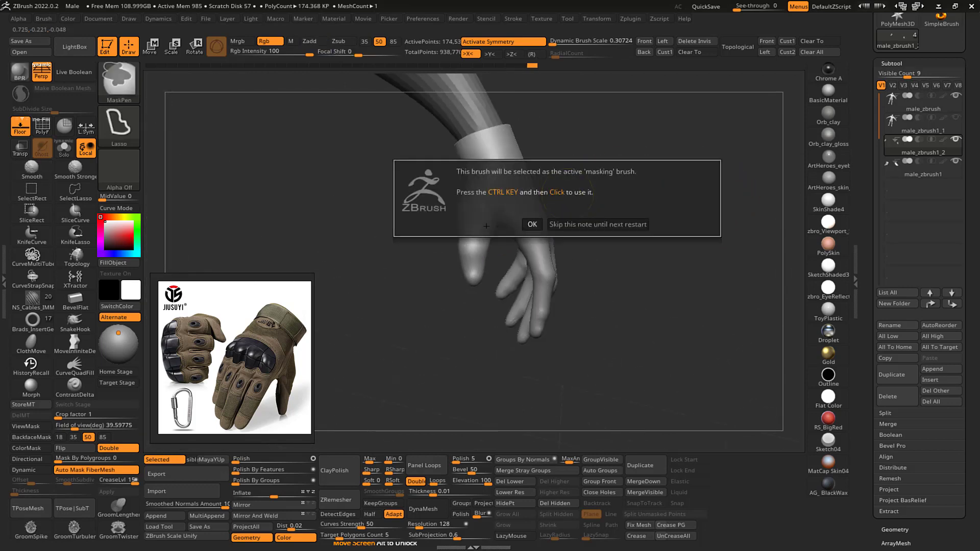
click(532, 224)
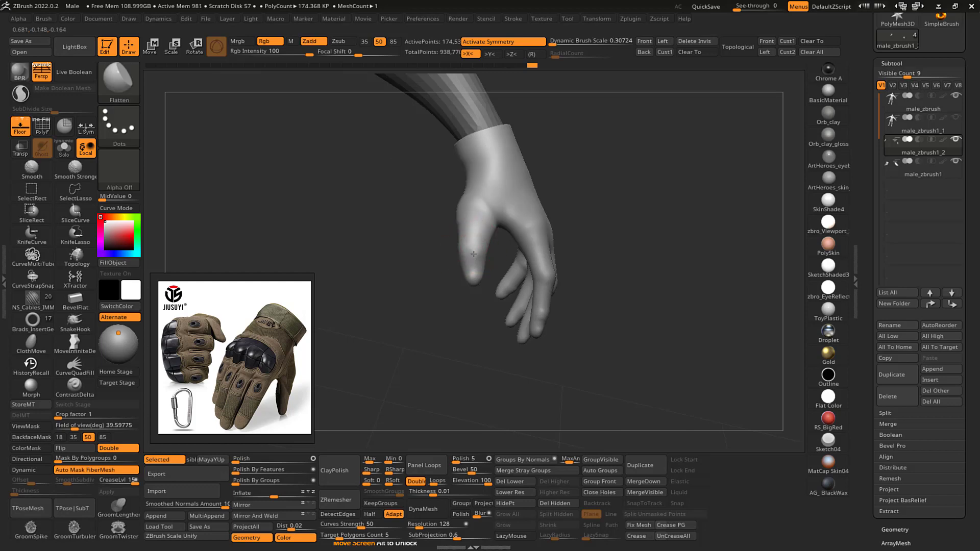
- Fill out the glove's thumb with the Inflat brush and adjust its outline with the Move brush
key(b)
key(i)
key(n)
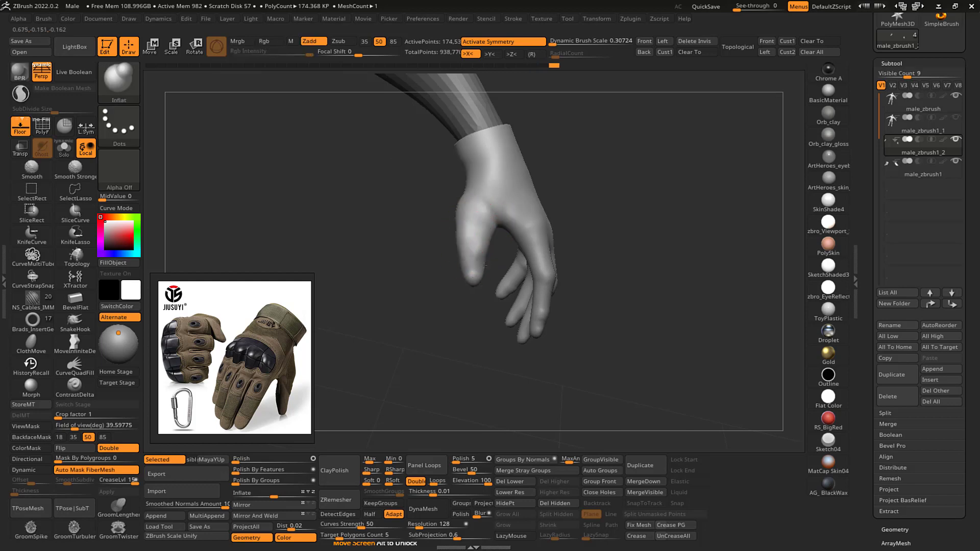
key(b)
key(m)
key(v)
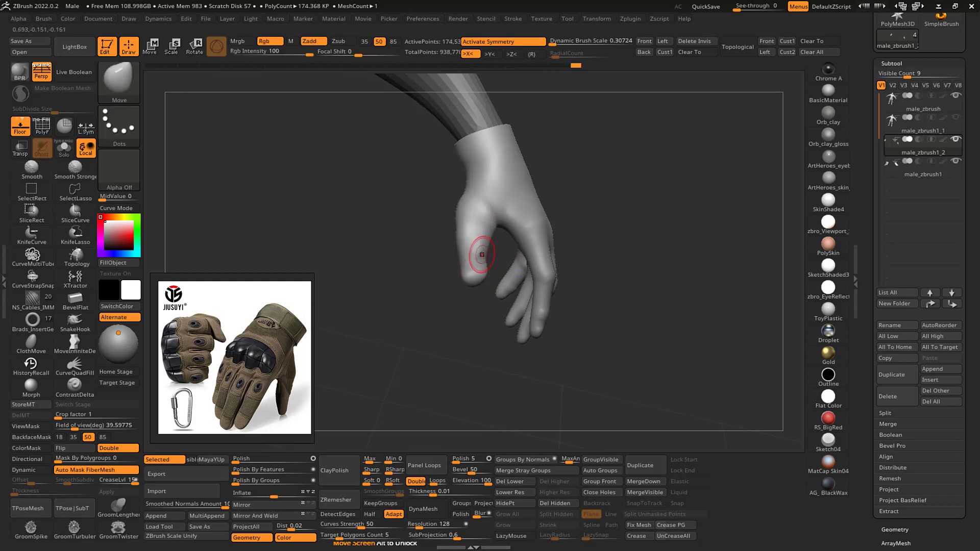
key(b)
key(i)
key(n)
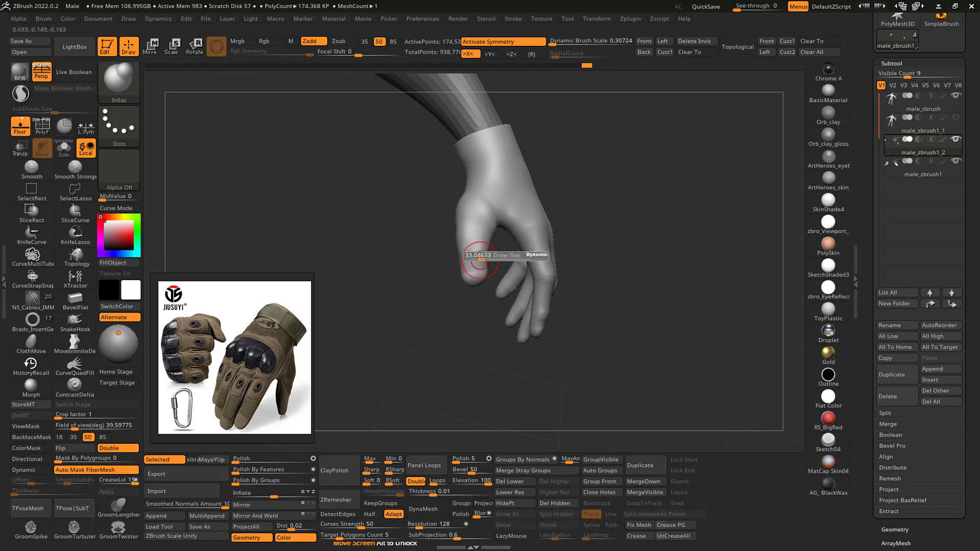
- Define the thumb's form with the DamStandard brush and soften the strokes by smoothing
key(b)
key(d)
key(s)
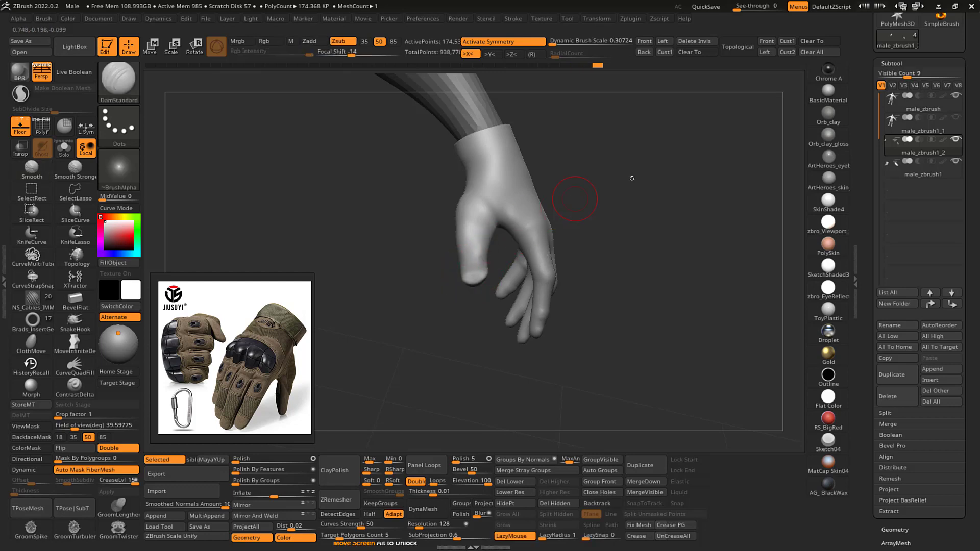
drag(631, 179, 564, 191)
mouse_move(482, 277)
mouse_down()
mouse_move(459, 280)
mouse_move(461, 199)
mouse_up()
mouse_move(615, 171)
mouse_down()
mouse_move(592, 179)
mouse_move(595, 153)
mouse_up()
shift+drag(464, 231, 478, 224)
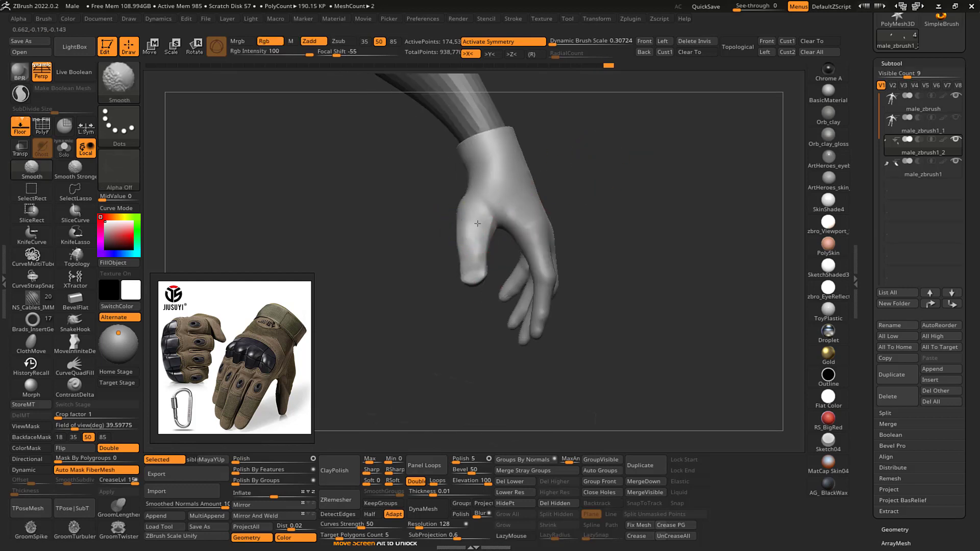
shift+drag(472, 259, 485, 260)
- Even out the thumb's side plane with the Flatten brush and smoothing strokes
mouse_move(637, 137)
mouse_down()
mouse_move(614, 140)
mouse_move(628, 157)
mouse_move(602, 164)
mouse_up()
key(shift)
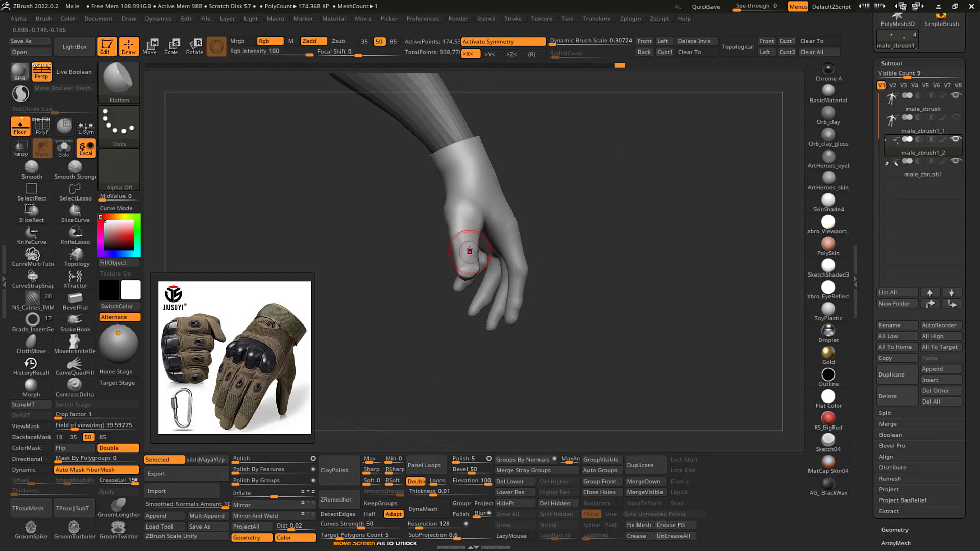
key(shift)
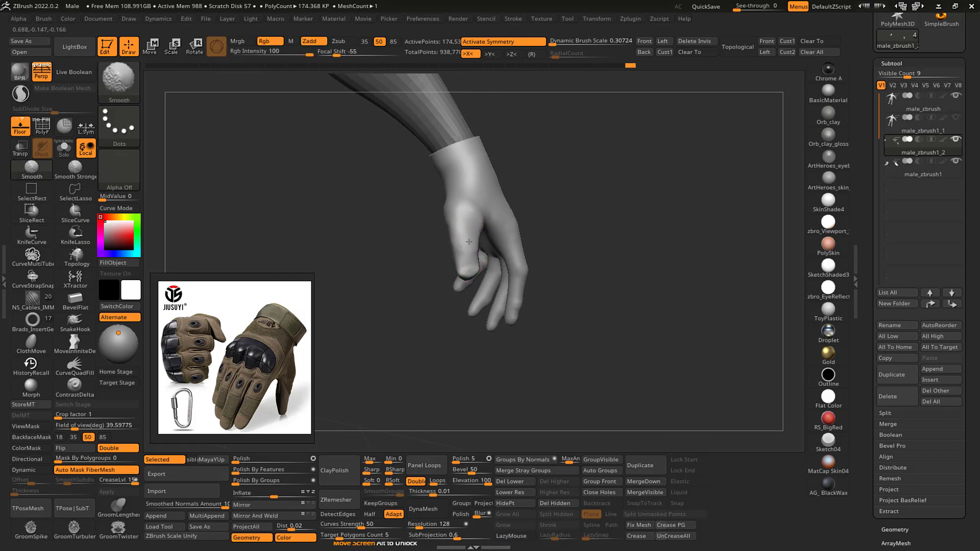
shift+drag(469, 241, 471, 255)
- Make Smooth Stronger the active smoothing brush and smooth the thumb with it
mouse_move(553, 192)
mouse_down()
mouse_move(681, 175)
mouse_move(634, 157)
mouse_move(664, 171)
mouse_up()
click(75, 171)
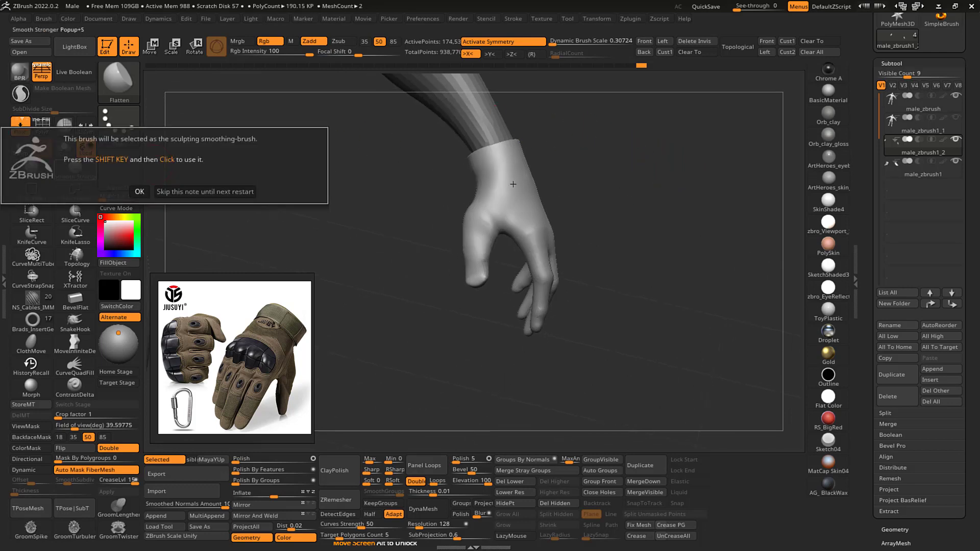
click(139, 191)
mouse_move(644, 152)
mouse_down()
mouse_move(659, 162)
mouse_move(653, 168)
mouse_up()
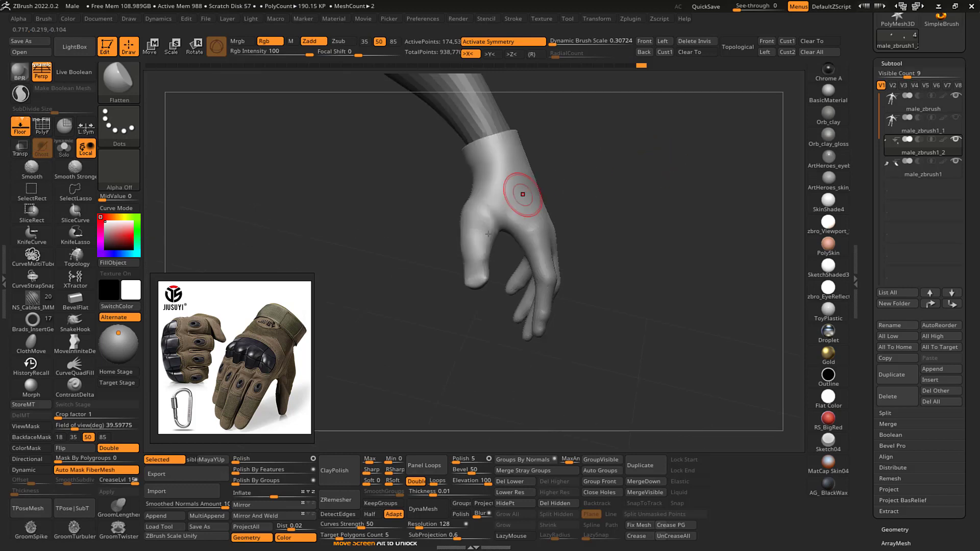
key(shift)
shift+drag(463, 231, 479, 258)
- Build up the inner side of the thumb with the Standard and Inflat brushes
alt+drag(655, 176, 623, 193)
key(b)
key(s)
key(t)
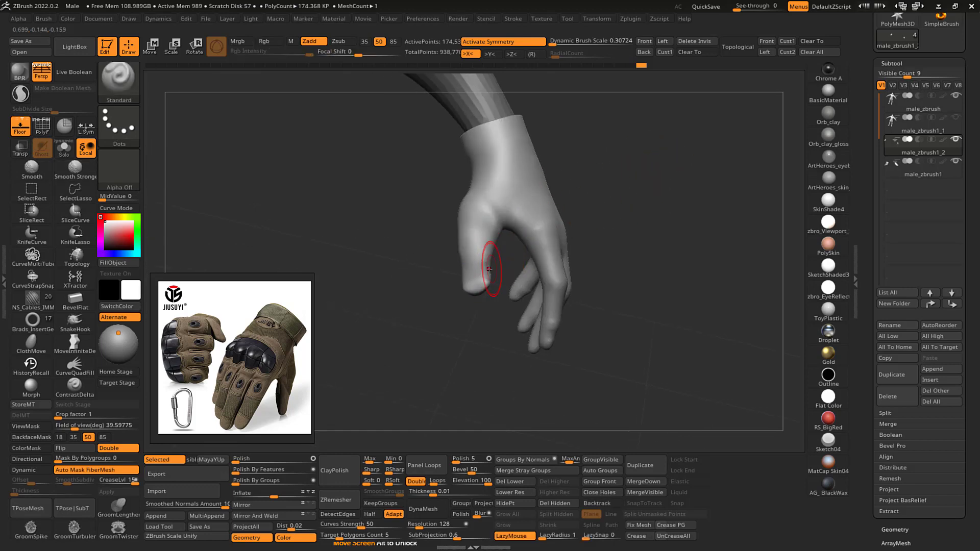
mouse_move(489, 258)
mouse_down()
mouse_move(478, 287)
mouse_move(479, 251)
mouse_move(487, 261)
mouse_move(481, 236)
mouse_move(468, 260)
mouse_move(476, 240)
mouse_up()
key(b)
key(i)
key(n)
drag(587, 214, 613, 175)
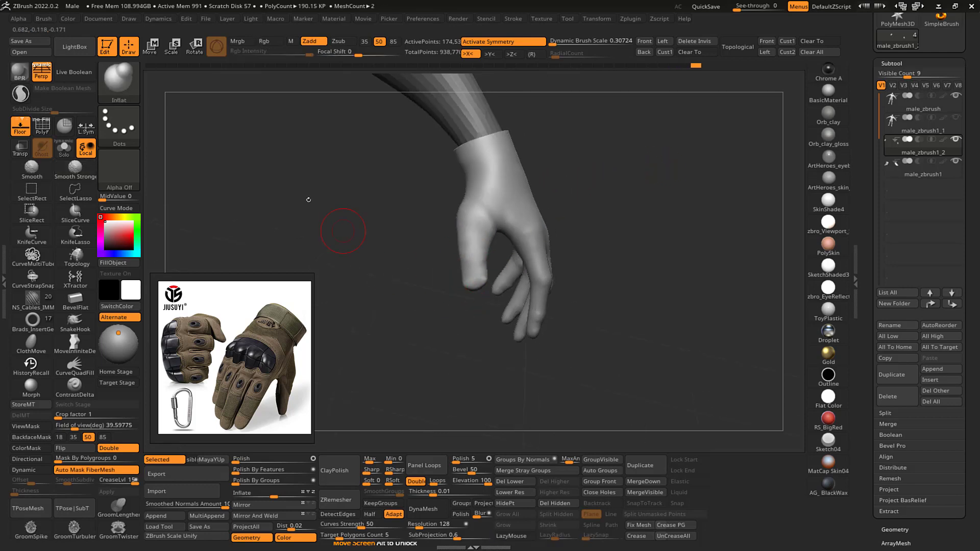
- Examine the Smooth folder of the LightBox brush library to locate the Smooth Stronger brush
click(75, 46)
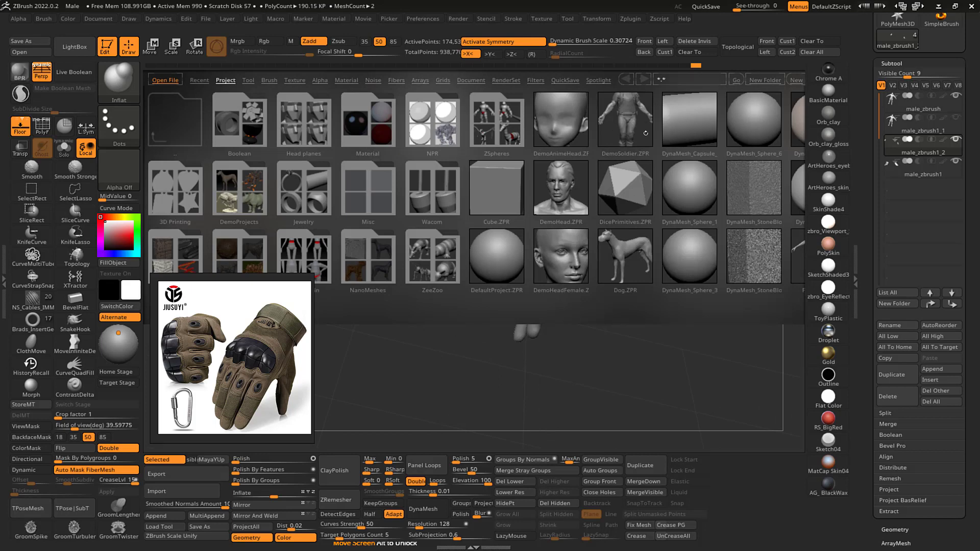
drag(659, 149, 630, 139)
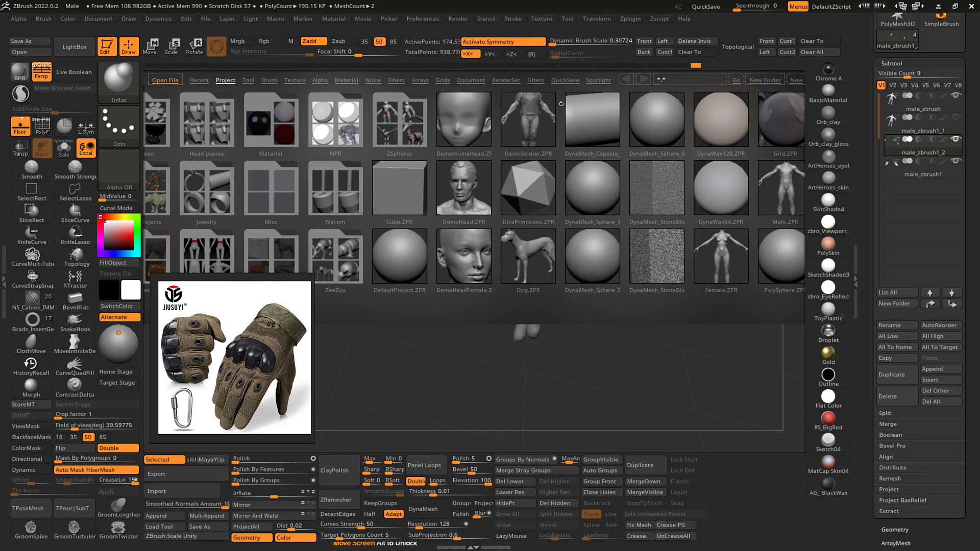
click(271, 82)
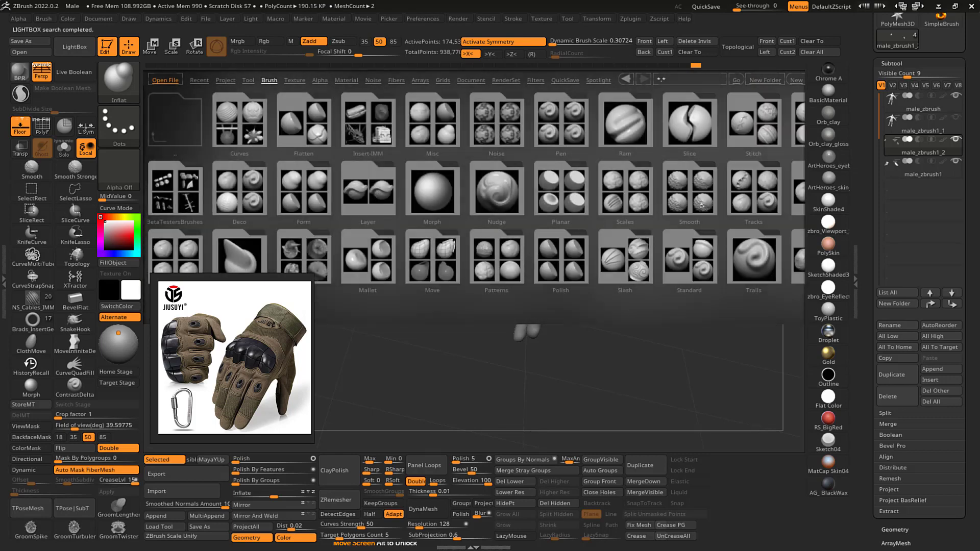
drag(724, 199, 561, 200)
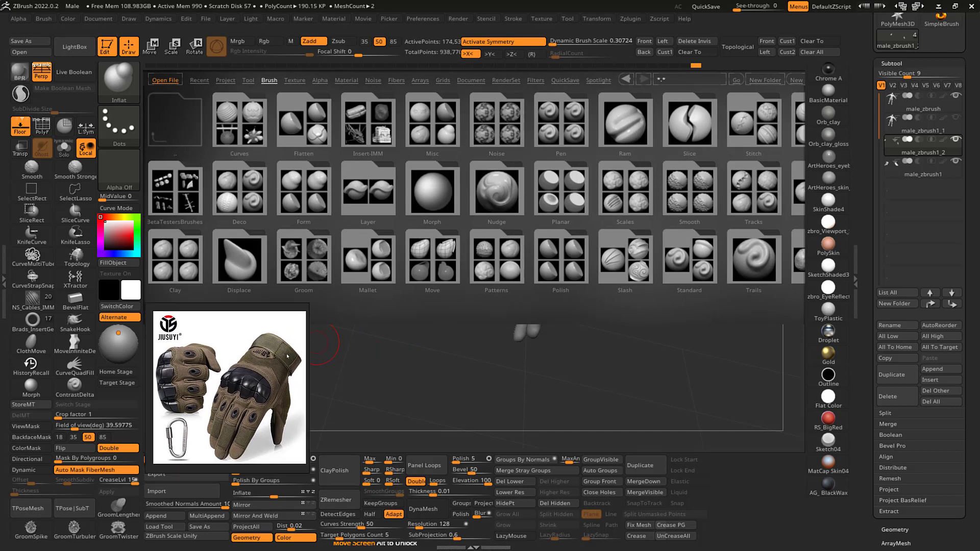
click(556, 252)
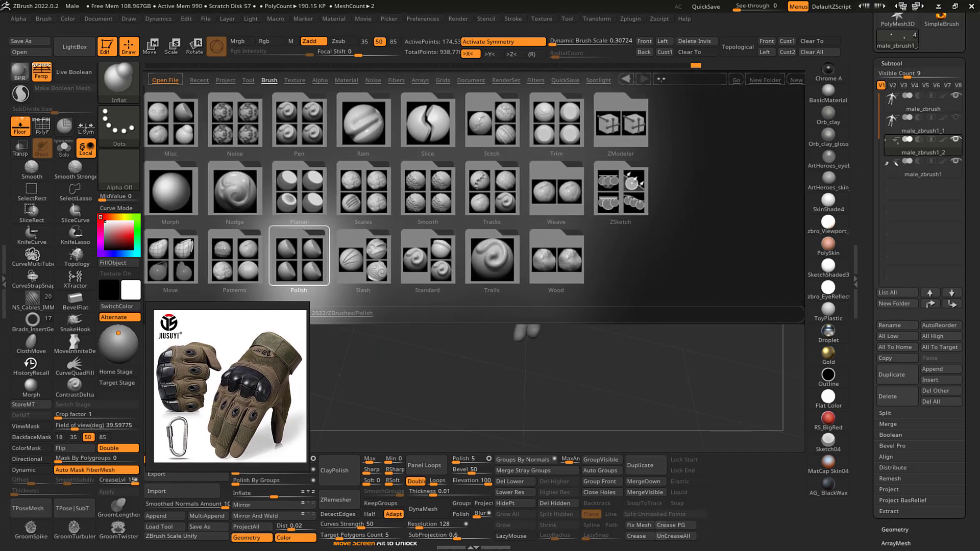
click(362, 259)
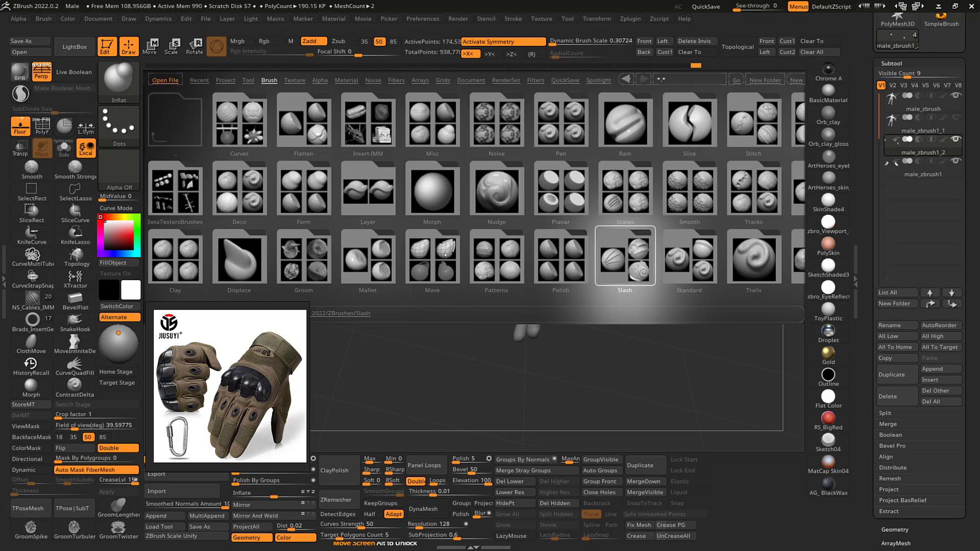
click(494, 259)
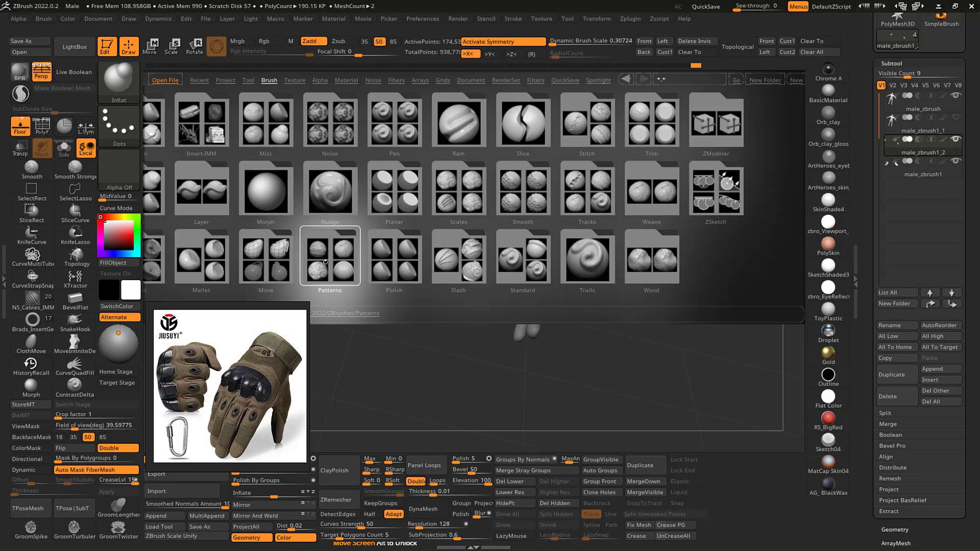
double_click(521, 211)
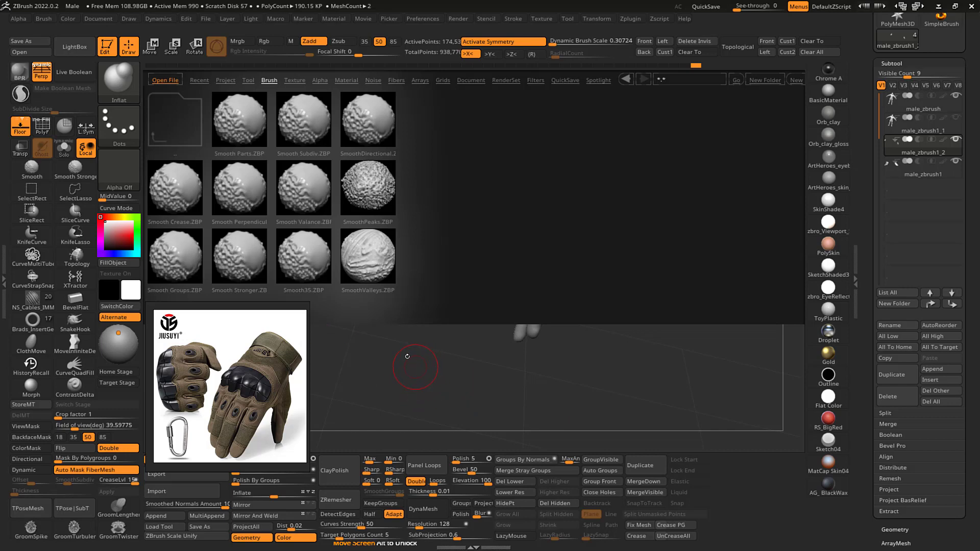
click(74, 47)
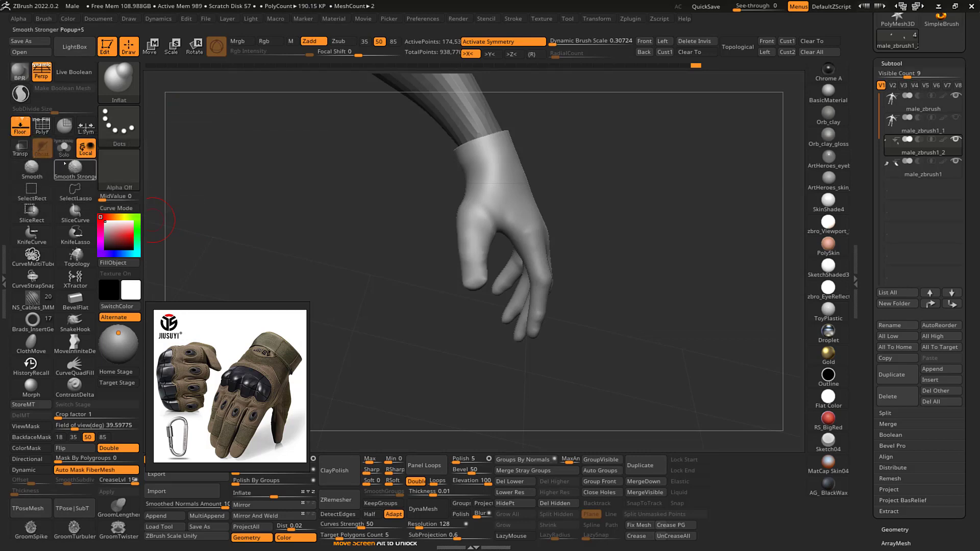
- Thicken the glove's fingers with the Inflat brush and smooth the little finger
drag(657, 240, 640, 222)
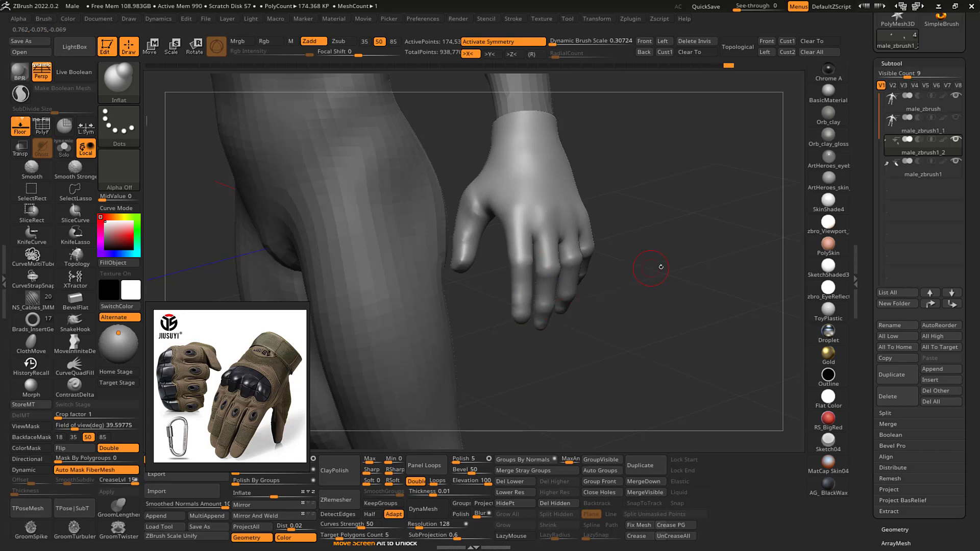
drag(661, 267, 536, 295)
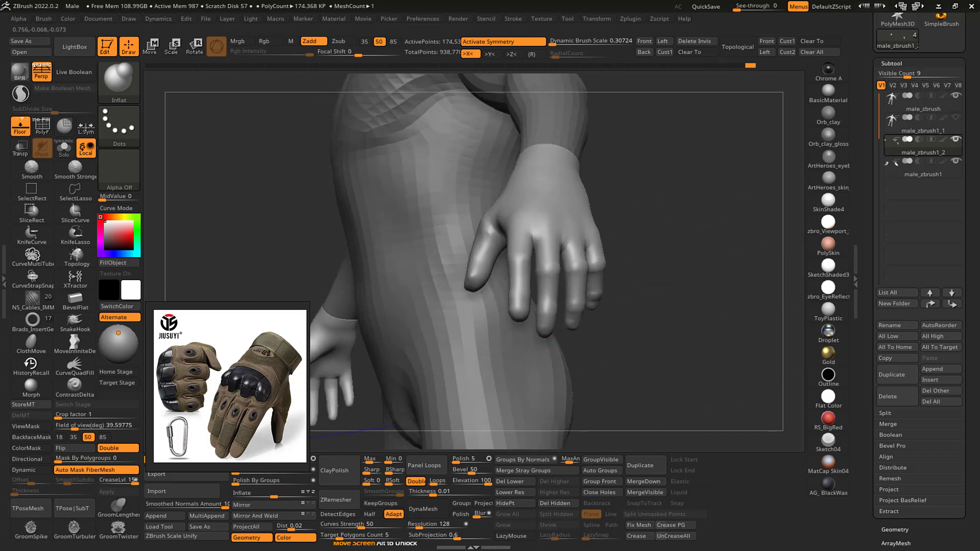
drag(573, 324, 574, 319)
mouse_move(660, 277)
mouse_down()
mouse_move(593, 306)
mouse_move(573, 208)
mouse_up()
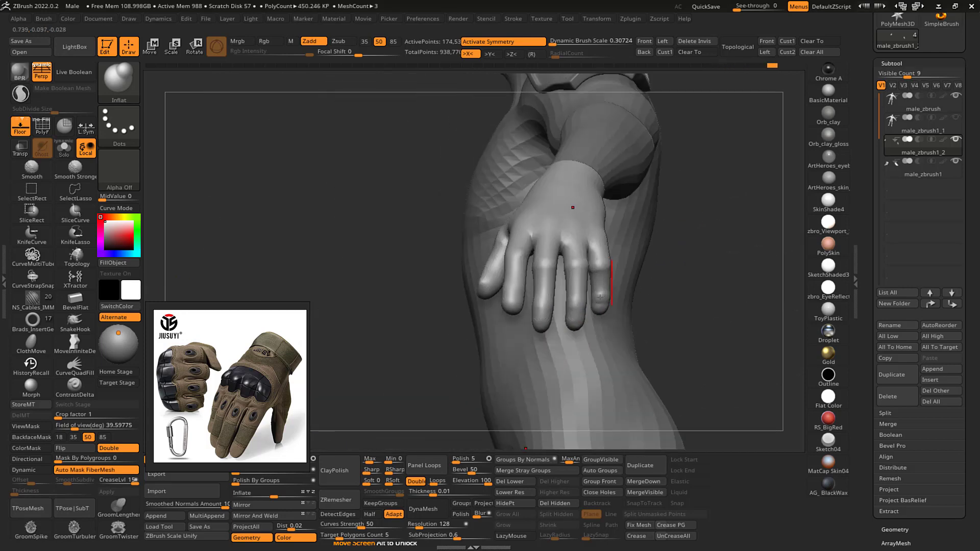
mouse_move(601, 263)
shift+mouse_down()
mouse_move(601, 278)
mouse_move(601, 268)
shift+mouse_up()
- Refine the little finger's form with the Flatten and DamStandard brushes
key(b)
key(f)
key(l)
key(b)
key(d)
key(s)
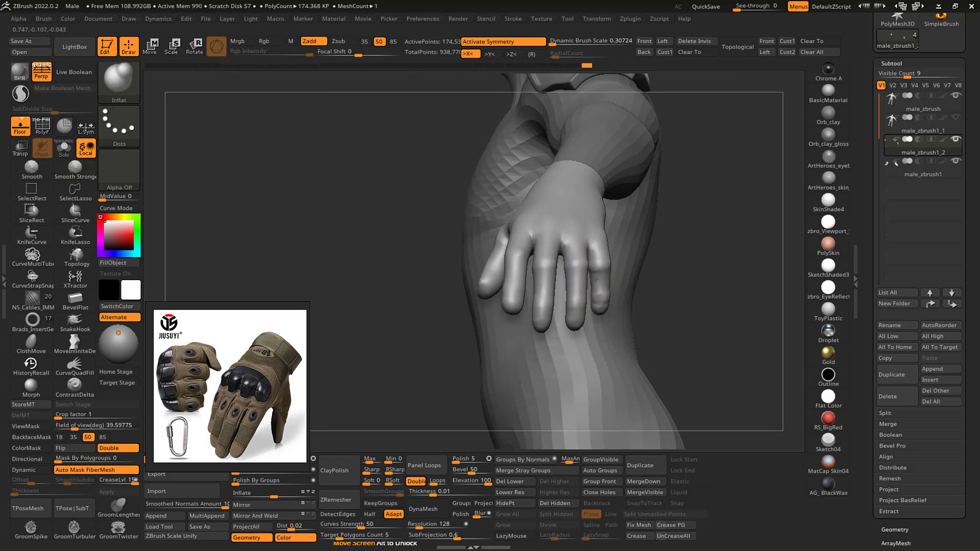
right_drag(707, 224, 608, 301)
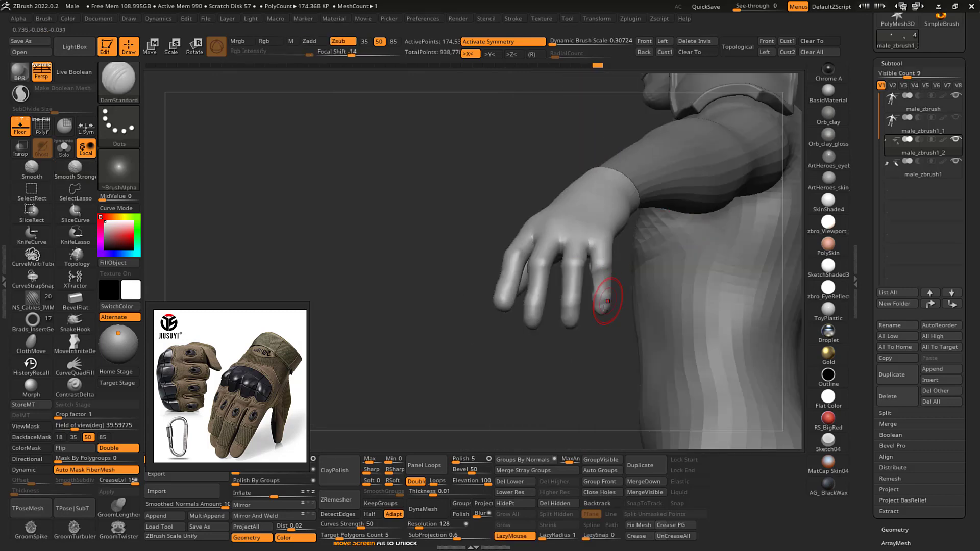
key(b)
key(f)
key(l)
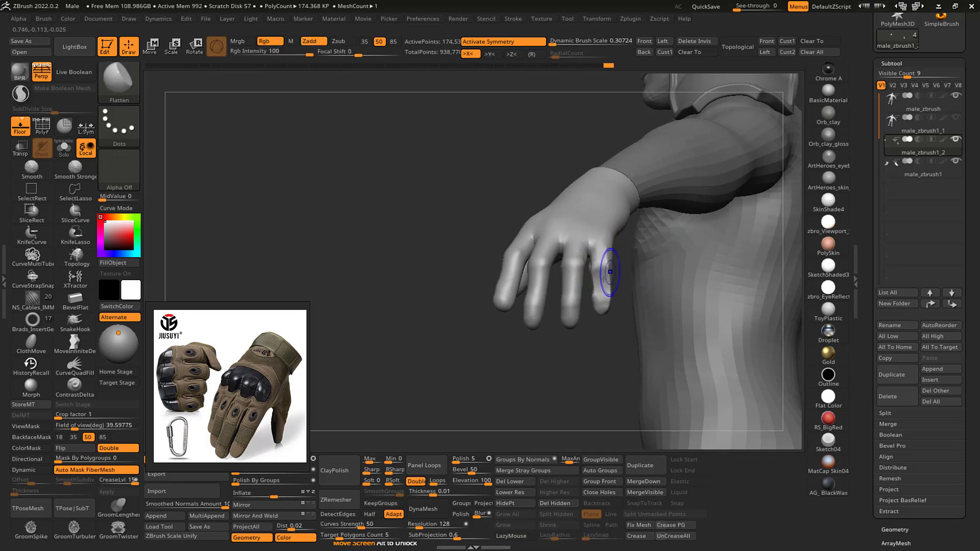
- Thicken the glove's little finger with the Inflat brush
key(b)
key(i)
key(n)
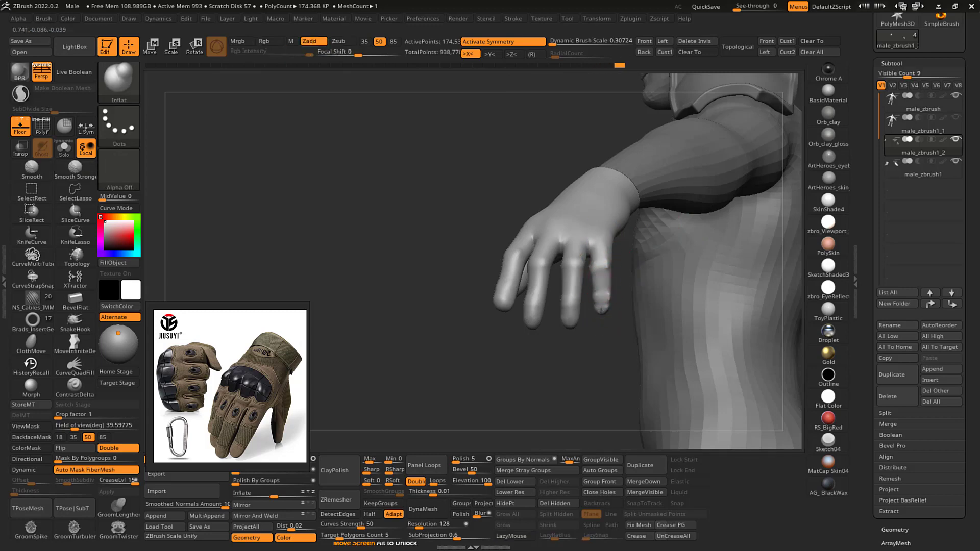
right_drag(616, 333, 605, 290)
- Even out the surfaces of the glove's fingers with the Flatten brush, checking the mesh wireframe
key(b)
key(f)
key(l)
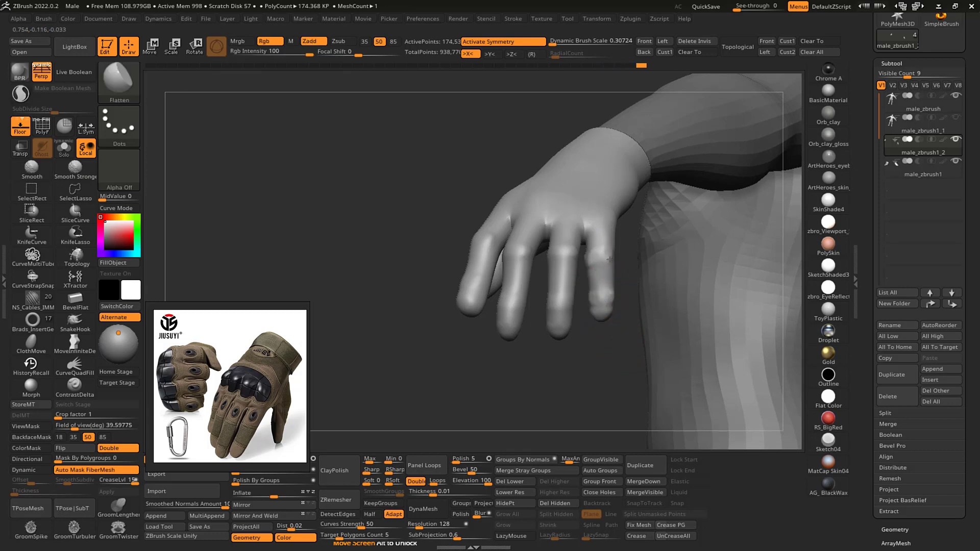
drag(585, 351, 644, 337)
drag(698, 198, 740, 206)
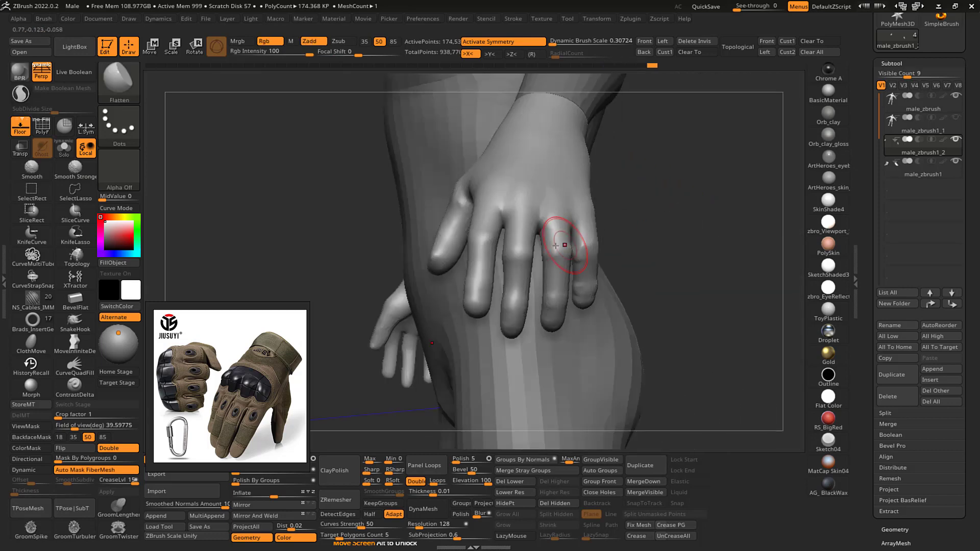
key(shift+f)
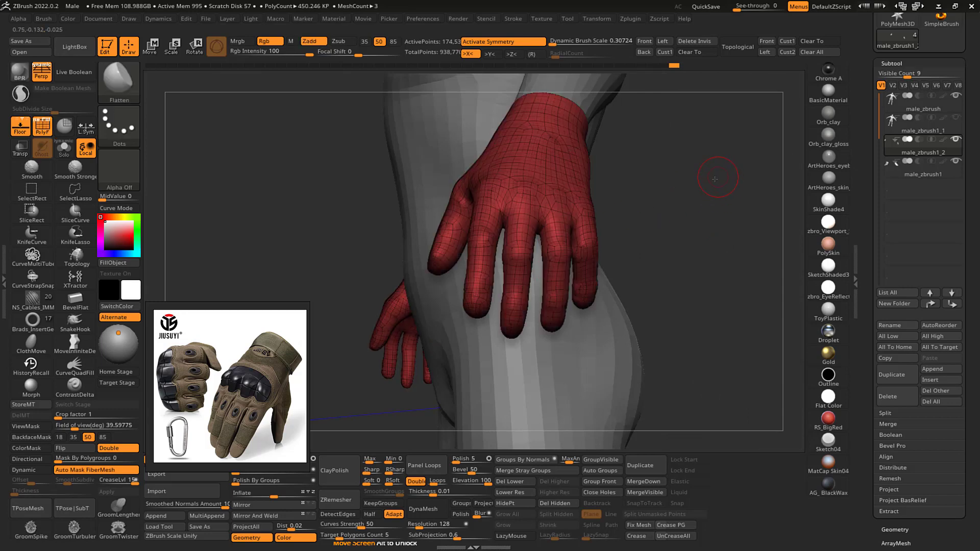
ctrl+right_drag(714, 179, 684, 197)
key(shift+f)
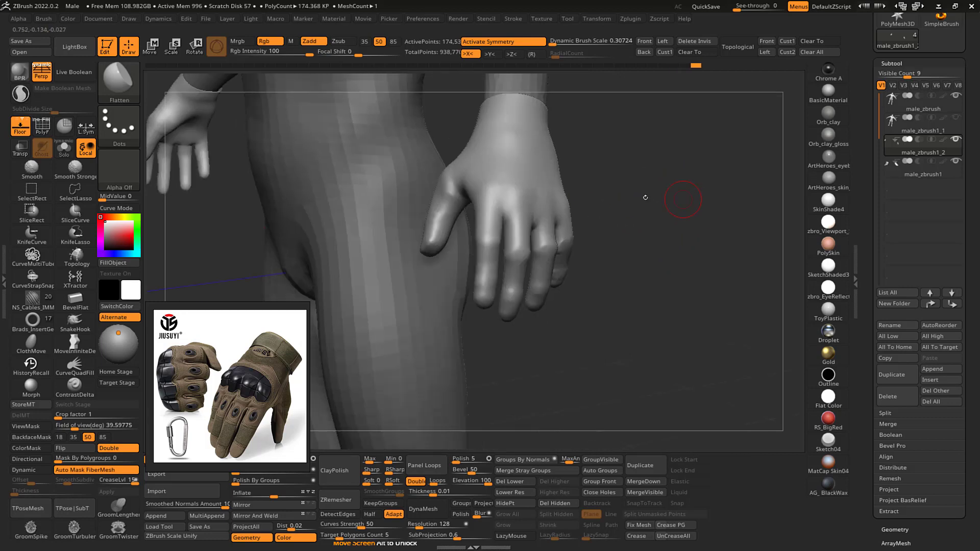
drag(486, 237, 490, 254)
right_drag(680, 182, 632, 190)
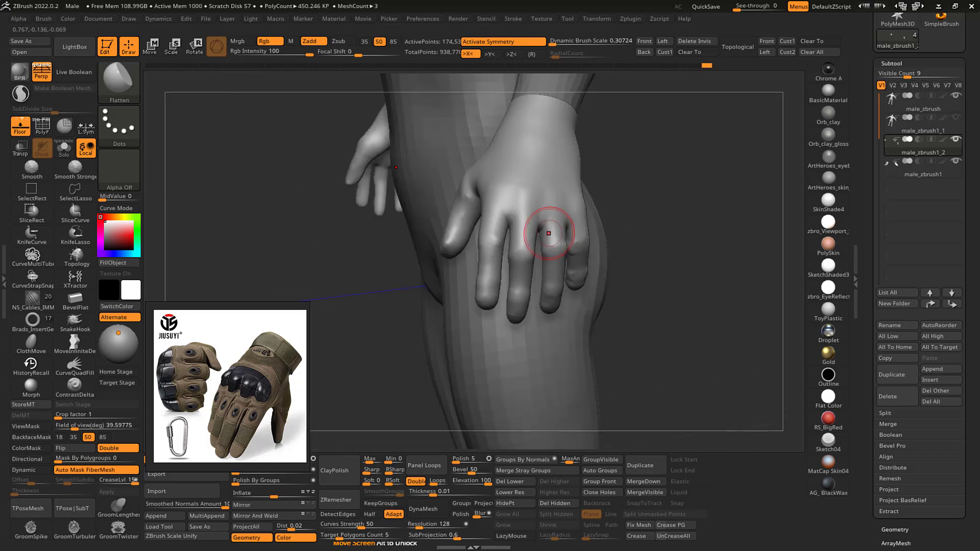
- Thicken the middle and ring fingers with the Inflat brush and define the gaps between fingers with DamStandard
key(b)
key(i)
key(n)
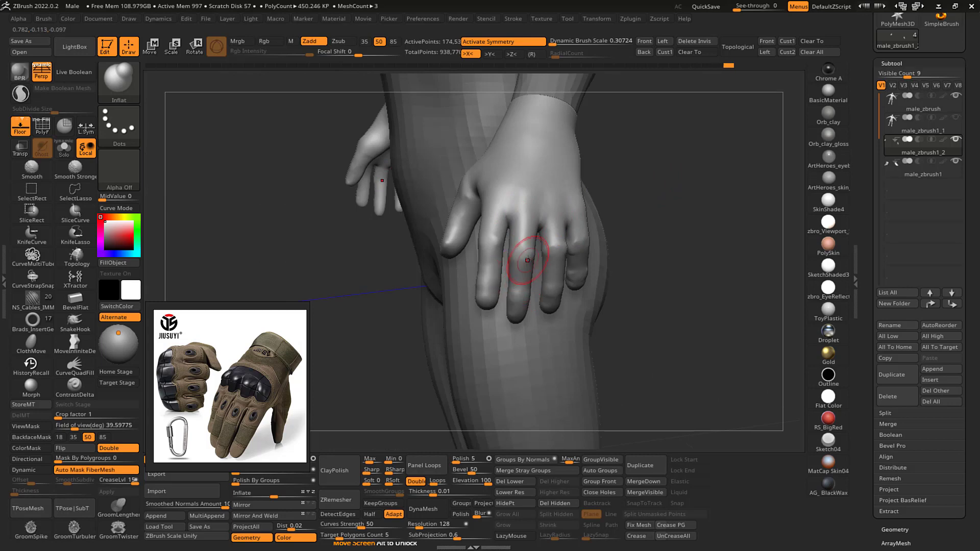
key(b)
key(d)
key(s)
right_drag(700, 168, 649, 219)
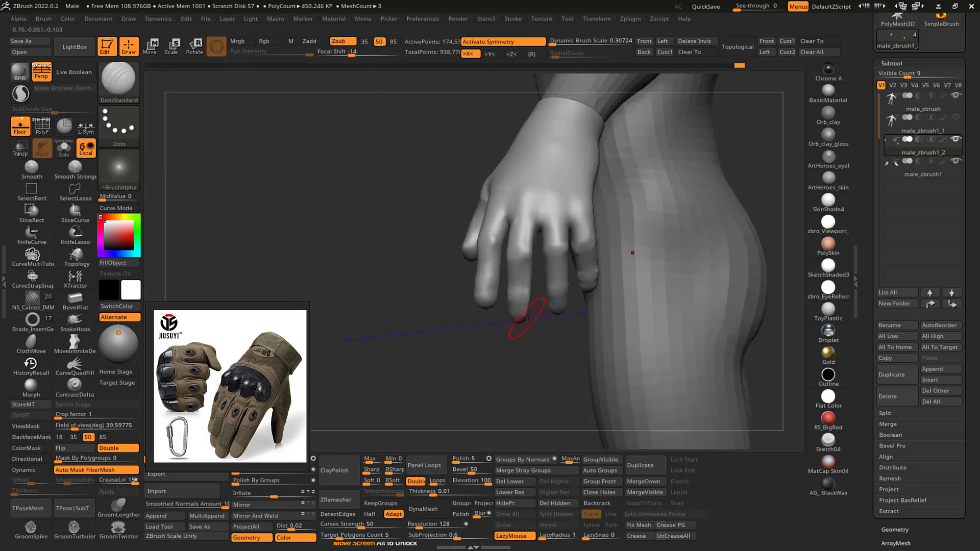
alt+right_drag(663, 187, 630, 189)
drag(534, 280, 523, 320)
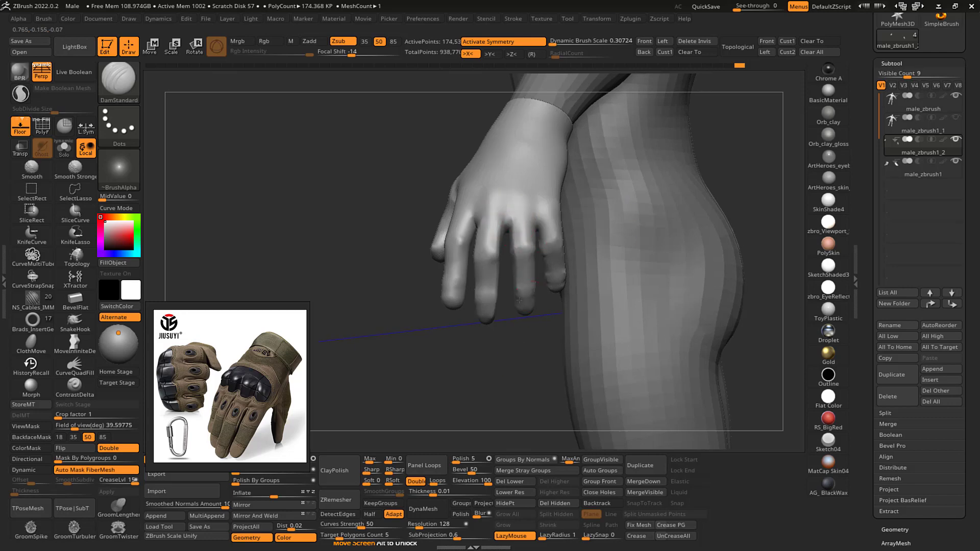
right_drag(521, 363, 529, 221)
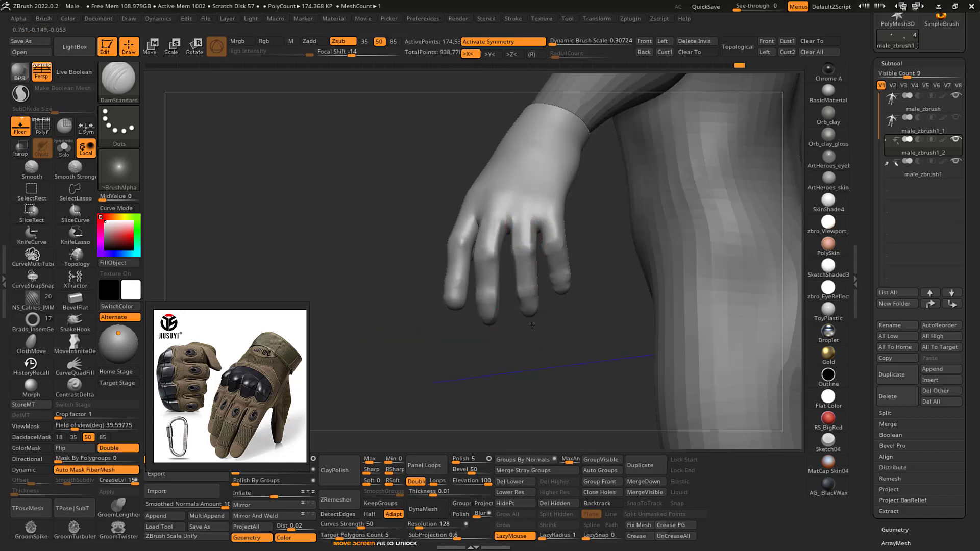
drag(555, 235, 546, 254)
mouse_move(578, 361)
mouse_down()
mouse_move(685, 219)
mouse_move(677, 225)
mouse_move(671, 205)
mouse_up()
- Build up the base of the thumb and the adjoining hand with the Inflat brush
key(b)
key(i)
key(n)
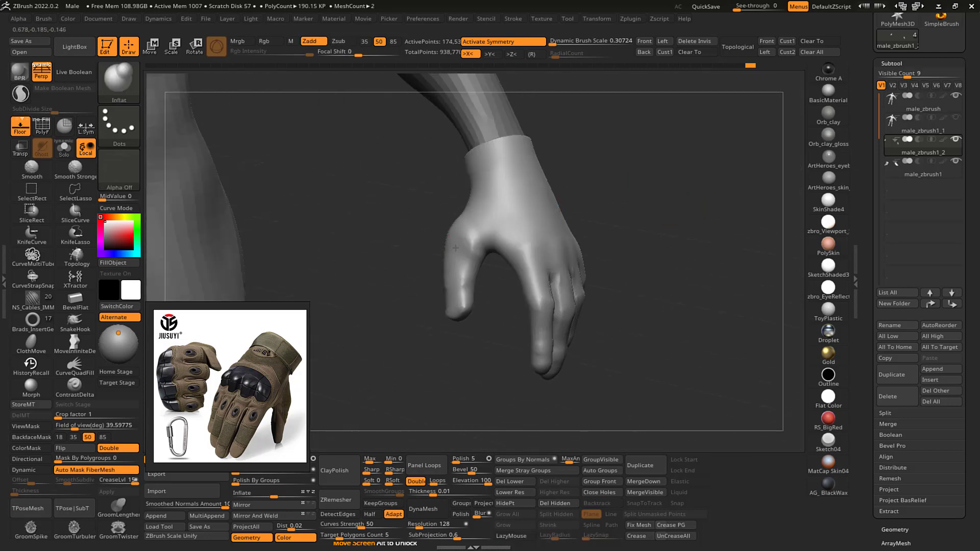
drag(512, 224, 470, 242)
drag(644, 188, 698, 138)
drag(673, 189, 641, 192)
- Adjust the knuckle area with the Move brush and smooth it towards the index finger
key(b)
key(m)
key(v)
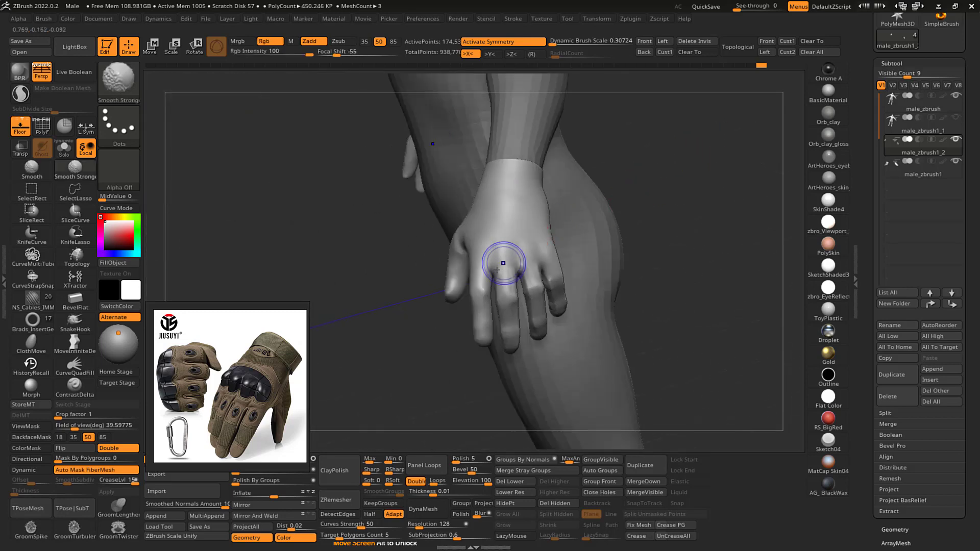
drag(497, 268, 486, 289)
drag(696, 142, 740, 145)
mouse_move(485, 252)
mouse_down()
mouse_move(472, 258)
mouse_move(468, 282)
mouse_up()
mouse_move(735, 179)
mouse_down()
mouse_move(680, 177)
mouse_move(745, 159)
mouse_up()
- Add volume to the outer fingers near their knuckles with the Inflat brush
key(b)
key(i)
key(n)
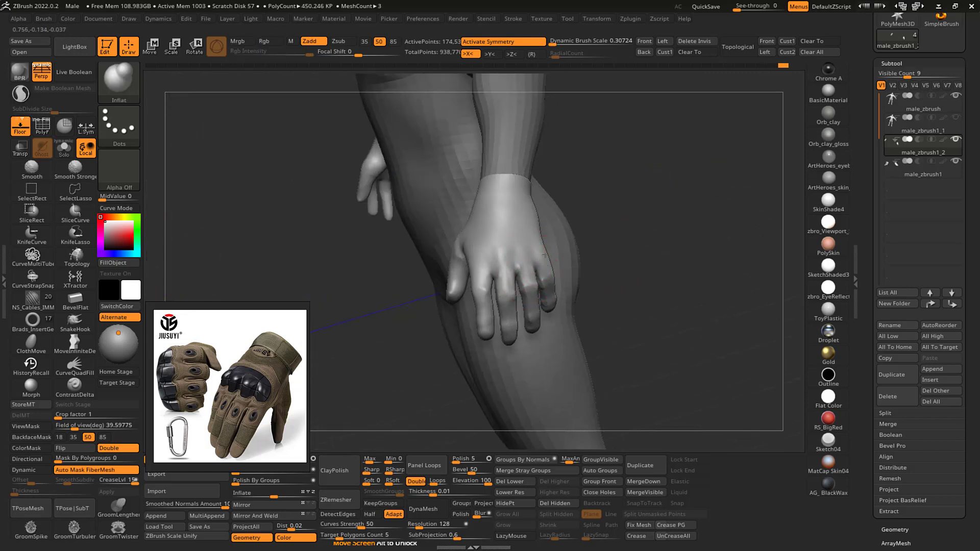
mouse_move(686, 204)
mouse_down()
mouse_move(685, 183)
mouse_move(592, 179)
mouse_up()
- Reshape the glove's wrist opening and the thumb side of the wrist with the Move brush
key(b)
key(m)
key(v)
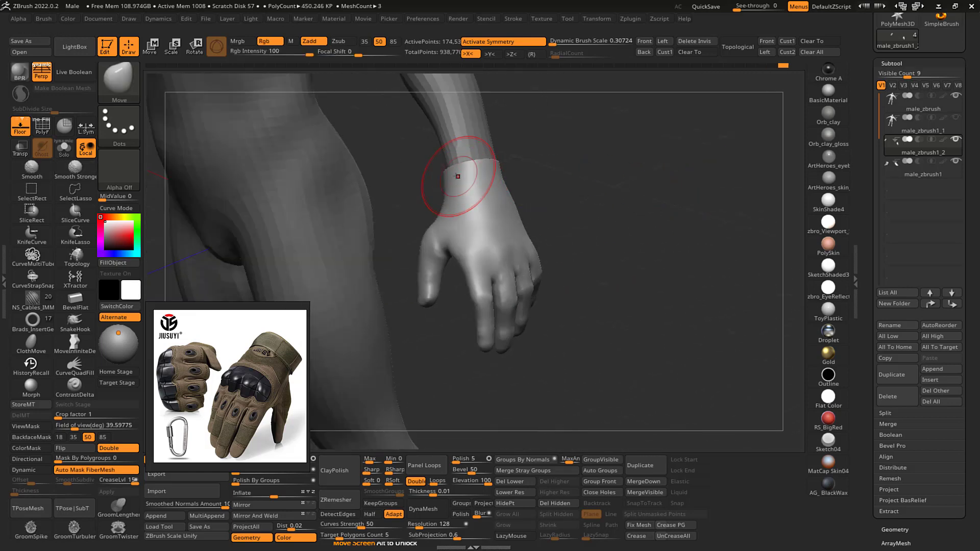
drag(457, 177, 445, 175)
mouse_move(635, 193)
mouse_down()
mouse_move(645, 184)
mouse_move(635, 195)
mouse_up()
drag(445, 183, 449, 189)
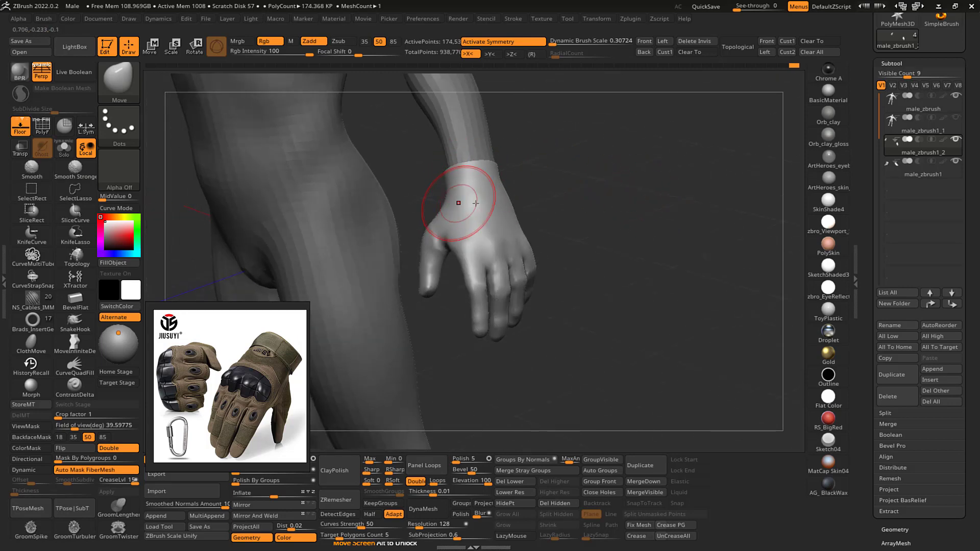
mouse_move(658, 199)
mouse_down()
mouse_move(621, 219)
mouse_move(670, 176)
mouse_up()
- Check the glove's wireframe and overall shape, and save the tool to disk
key(s)
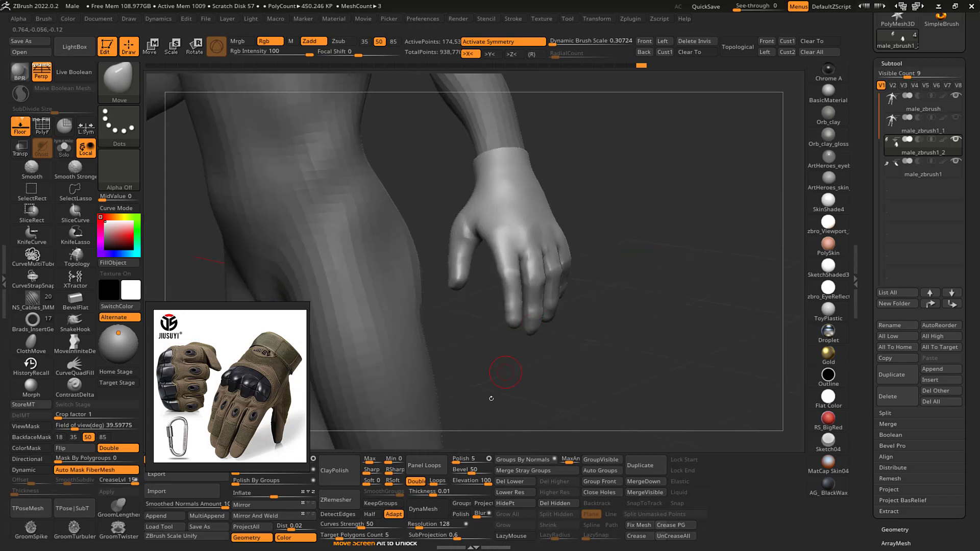
key(shift+f)
key(shift+f)
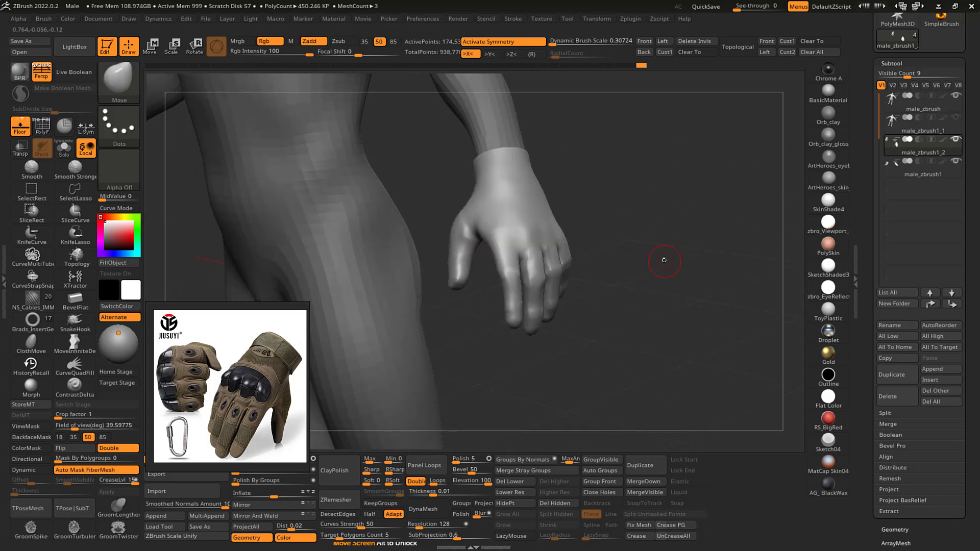
alt+drag(665, 260, 644, 175)
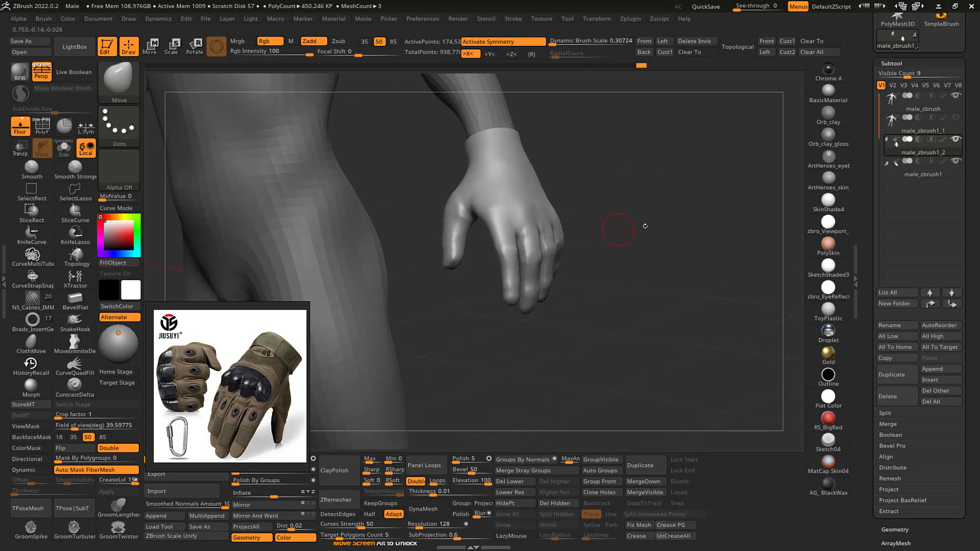
drag(665, 230, 674, 225)
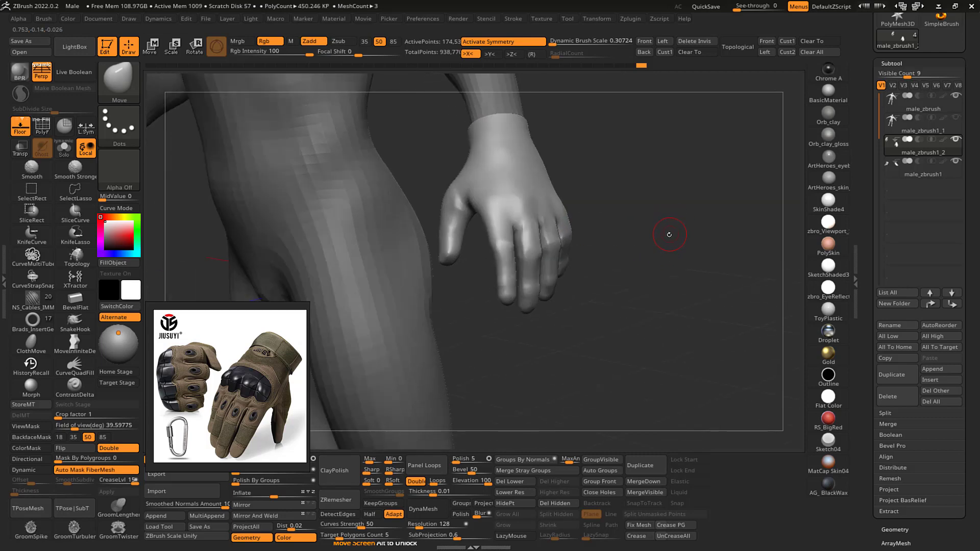
scroll(966, 53, up, 3)
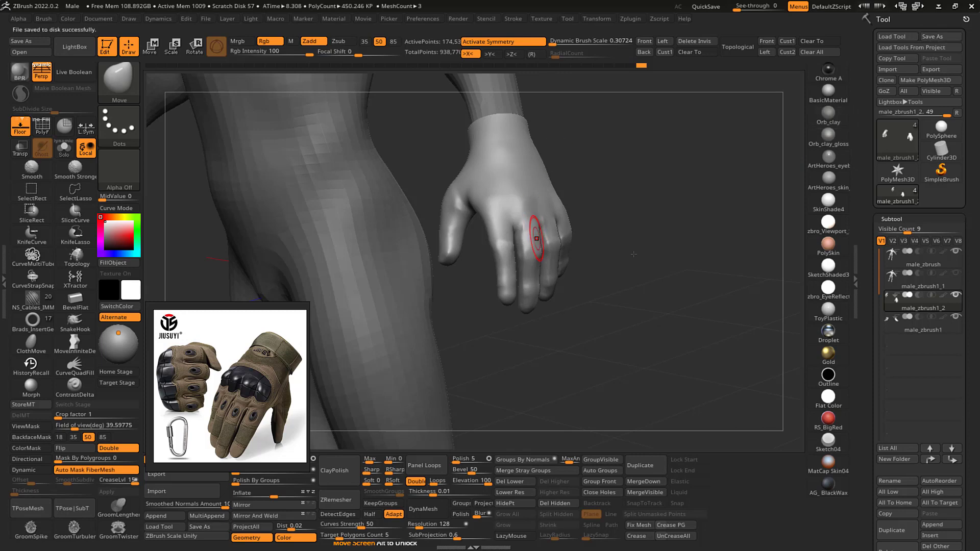
mouse_move(645, 259)
mouse_down()
mouse_move(667, 225)
mouse_move(645, 219)
mouse_up()
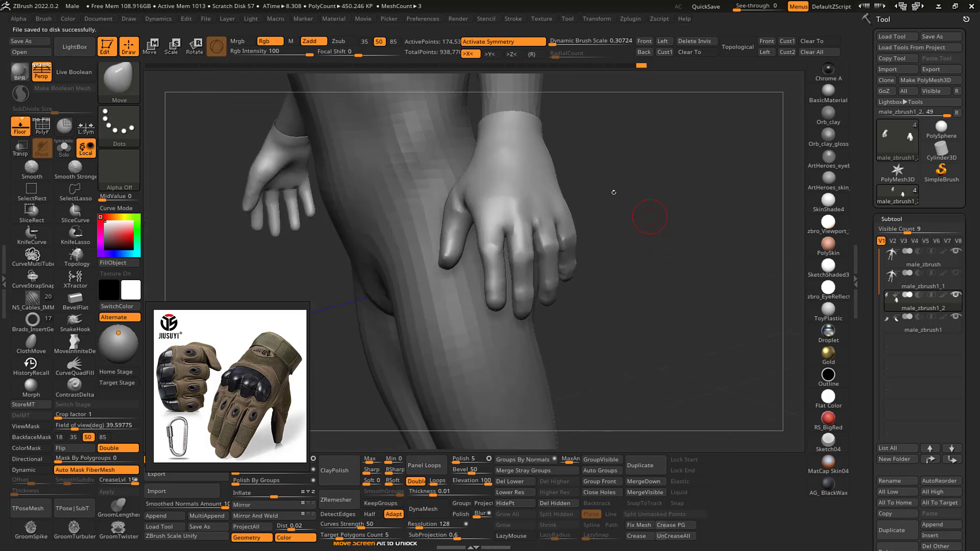
- Touch up the back of the hand with the Standard brush and compare the glove with the reference image
key(b)
key(s)
key(t)
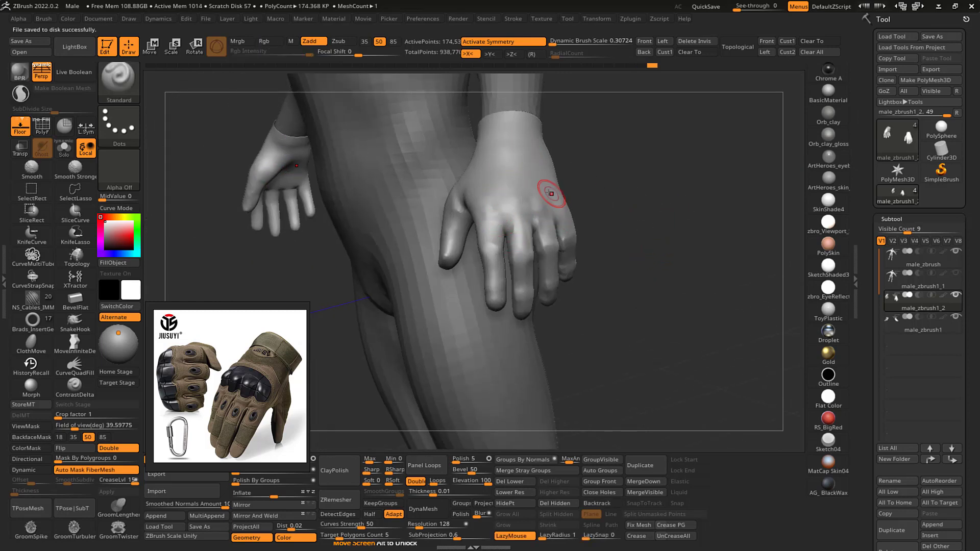
drag(628, 214, 644, 237)
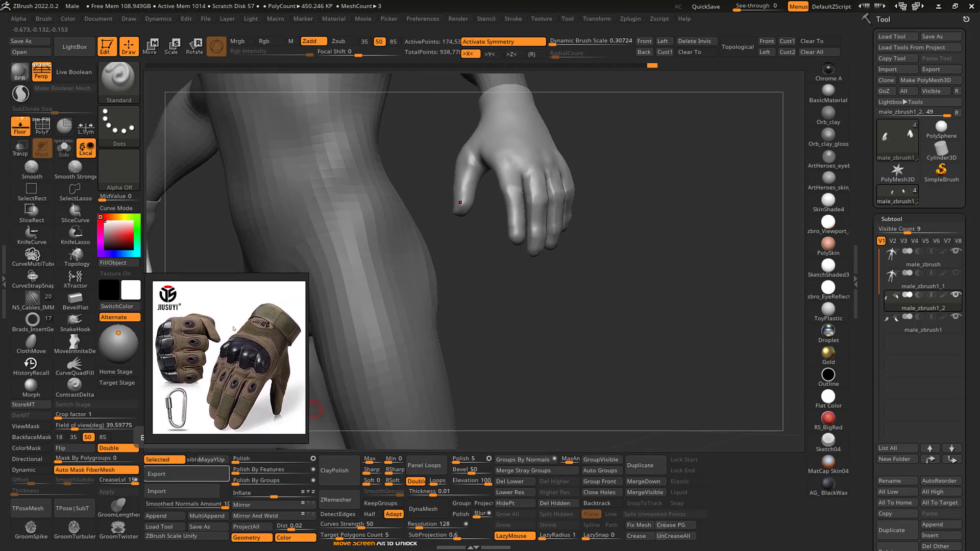
drag(636, 276, 651, 260)
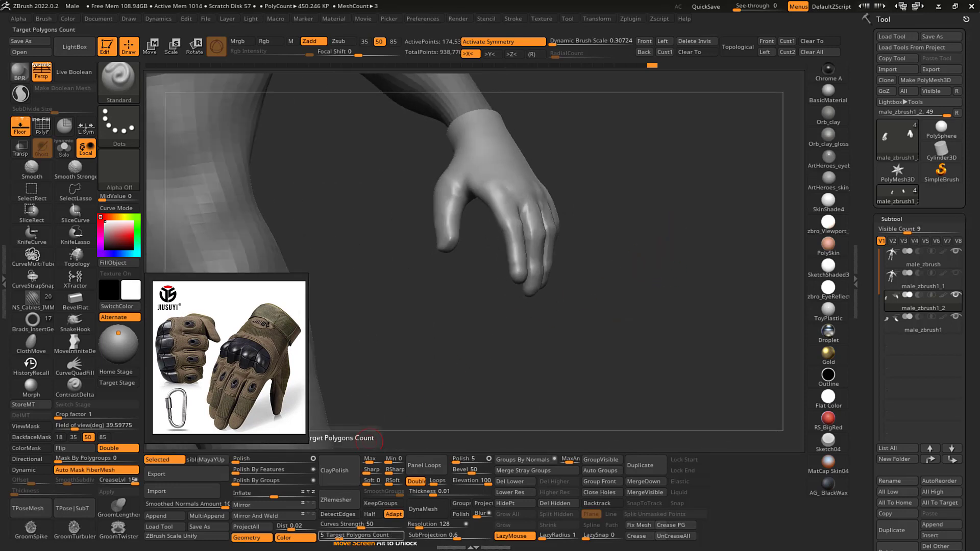
- Try to remesh the glove with ZRemesher at a Target Polygons Count of 0.23909
drag(340, 536, 329, 538)
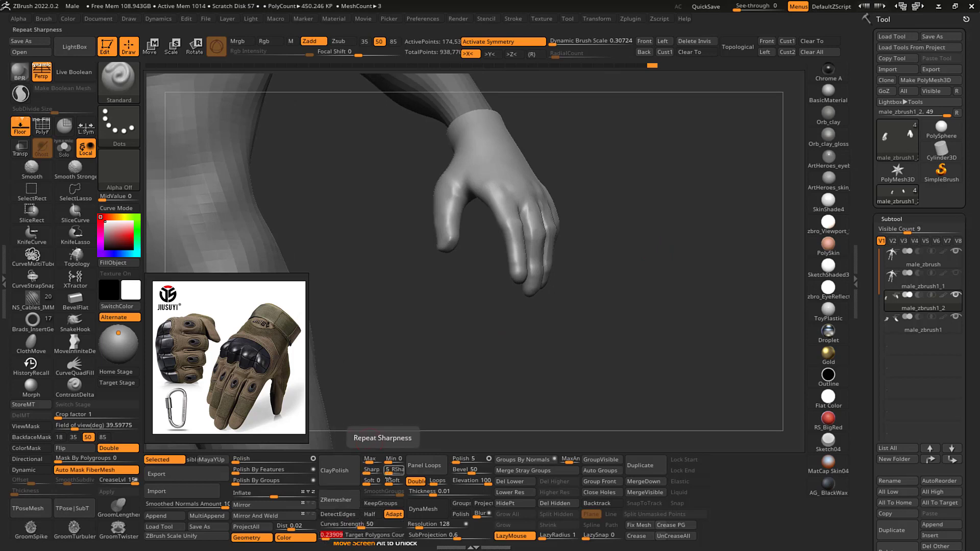
click(342, 503)
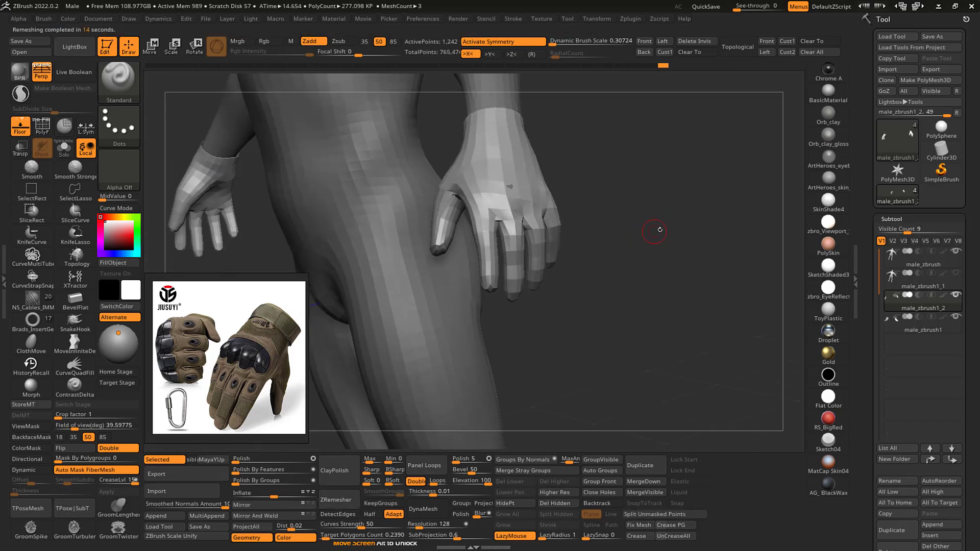
key(shift+f)
mouse_move(664, 220)
mouse_down()
mouse_move(692, 218)
mouse_move(621, 235)
mouse_move(673, 218)
mouse_move(679, 231)
mouse_move(658, 220)
mouse_up()
key(shift+f)
key(ctrl+z)
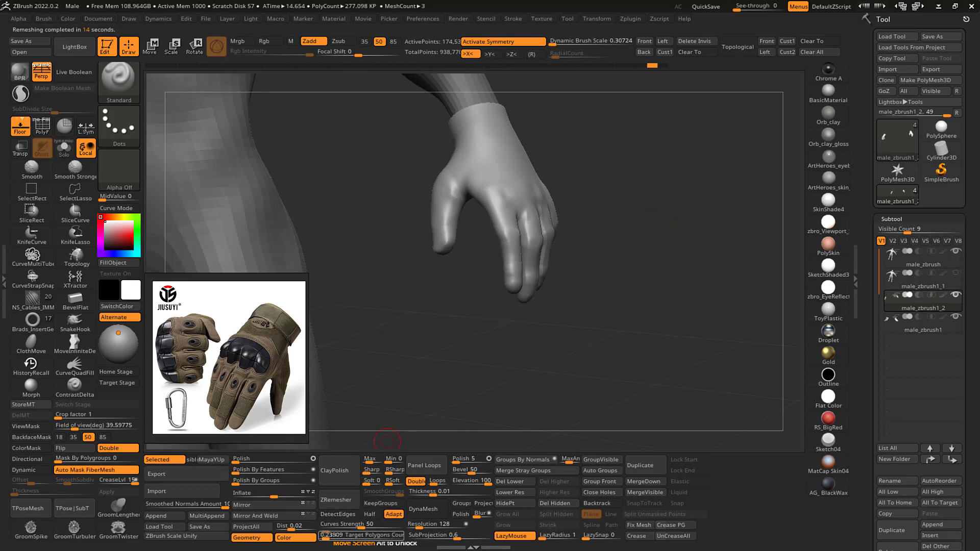
- Remesh the glove with ZRemesher at a Target Polygons Count of 0.6563 and subdivide the mesh
drag(325, 537, 329, 537)
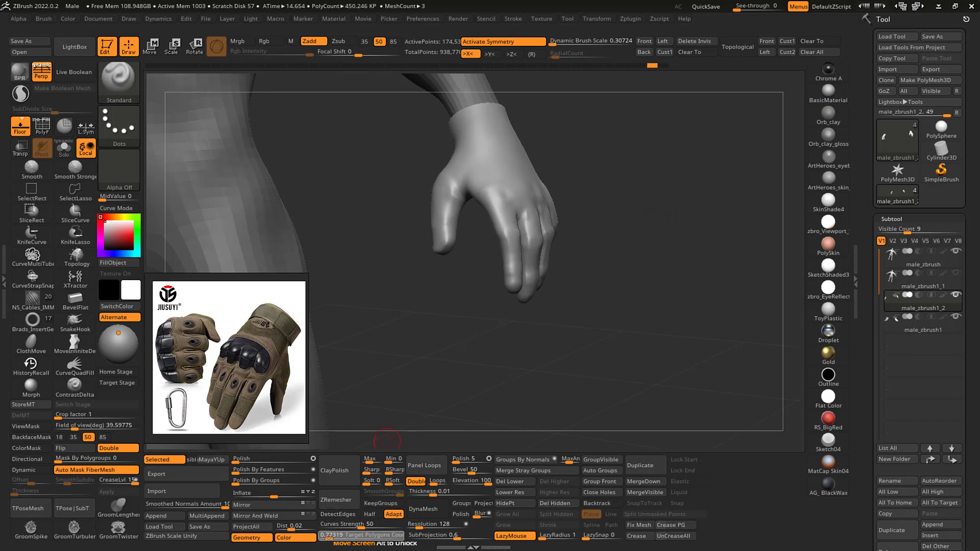
click(336, 500)
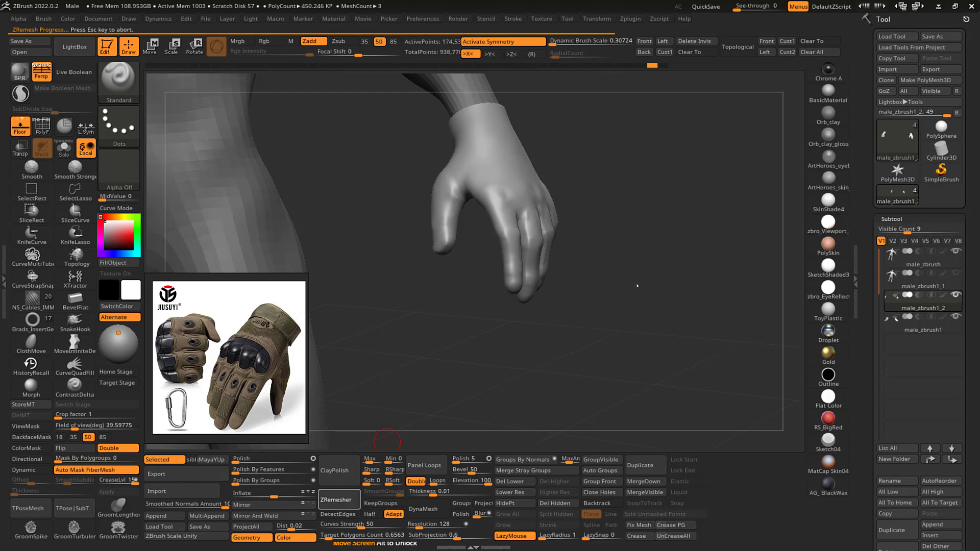
mouse_move(662, 262)
mouse_down()
mouse_move(687, 204)
mouse_move(703, 204)
mouse_move(689, 214)
mouse_move(660, 164)
mouse_move(481, 184)
mouse_up()
key(shift+f)
key(shift+f)
key(ctrl+d)
- Refine the base of the thumb with the DamStandard brush and smooth its surface
key(b)
key(d)
key(s)
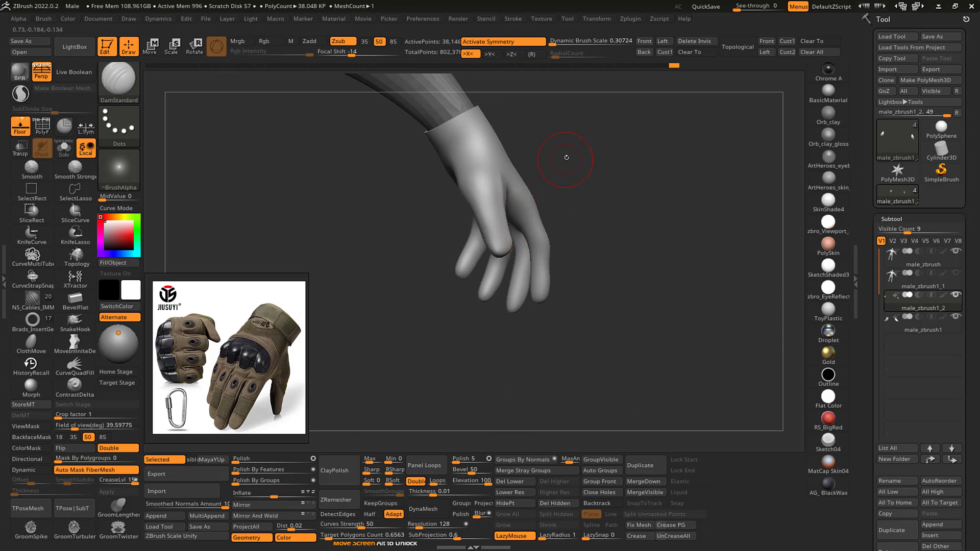
mouse_move(536, 168)
mouse_down()
mouse_move(590, 144)
mouse_move(556, 167)
mouse_up()
mouse_move(490, 216)
shift+mouse_down()
mouse_move(491, 208)
mouse_move(498, 219)
shift+mouse_up()
drag(671, 168, 660, 153)
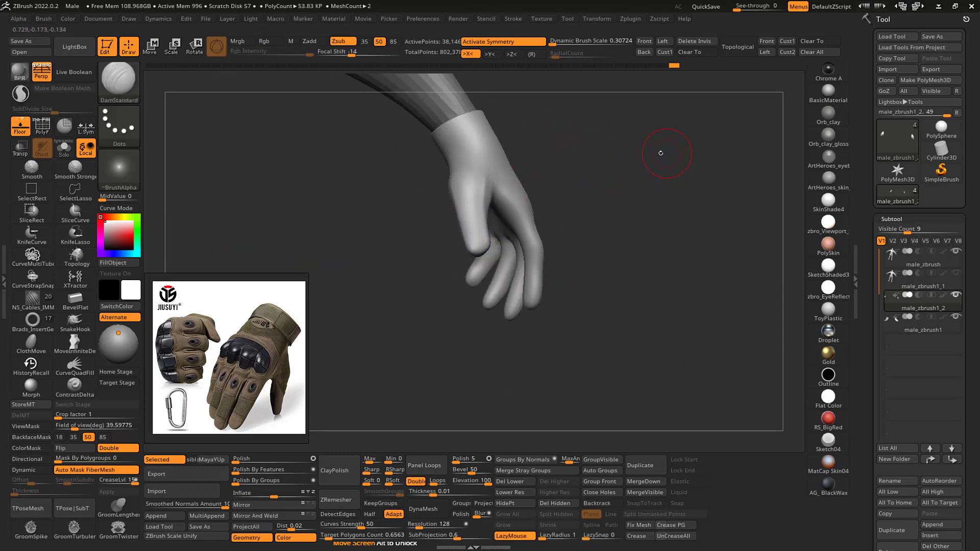
mouse_move(477, 196)
shift+mouse_down()
mouse_move(483, 229)
mouse_move(485, 165)
shift+mouse_up()
- Flatten the inner side of the thumb towards its tip with the Flatten brush
key(b)
key(s)
key(t)
mouse_move(633, 203)
mouse_down()
mouse_move(658, 201)
mouse_move(696, 175)
mouse_move(614, 179)
mouse_up()
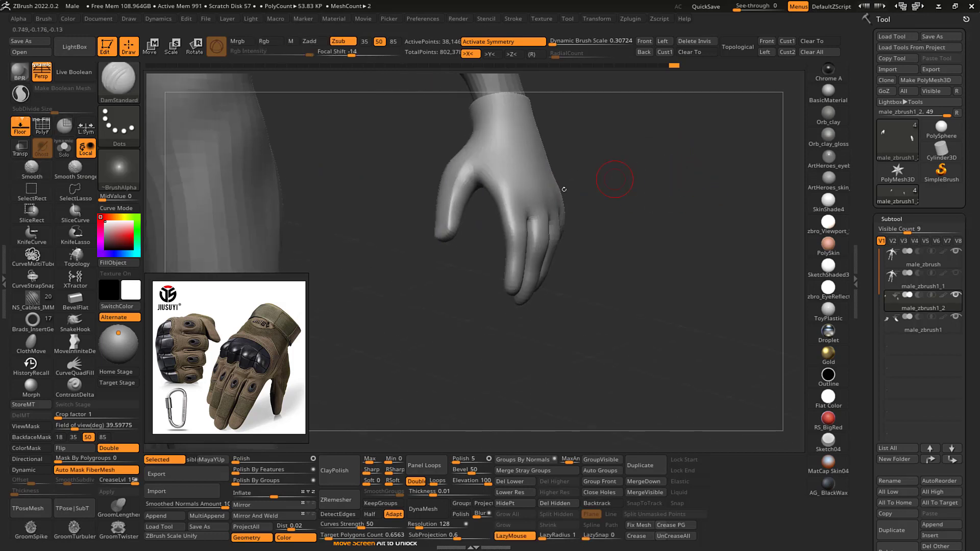
key(b)
key(i)
key(n)
key(b)
key(f)
key(l)
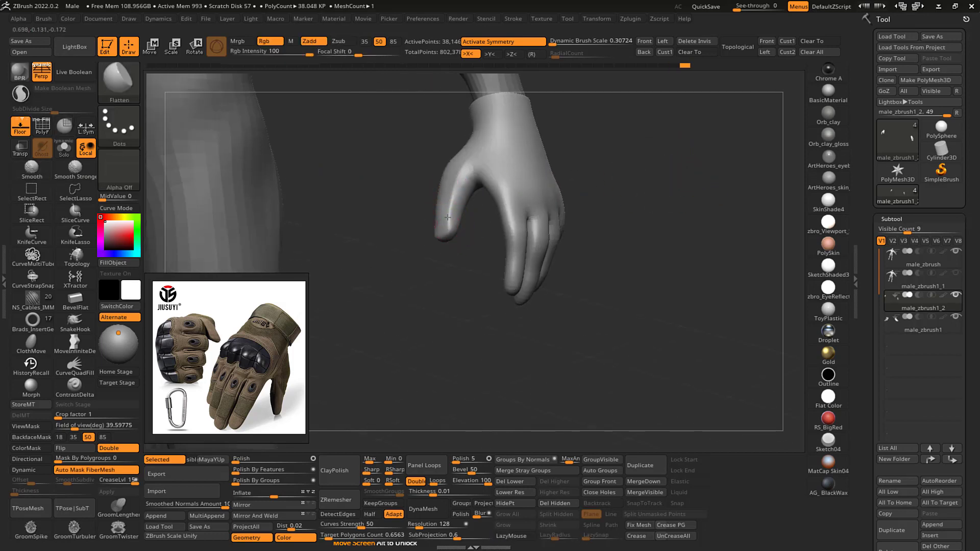
drag(448, 199, 452, 228)
mouse_move(692, 178)
mouse_down()
mouse_move(644, 171)
mouse_move(668, 166)
mouse_up()
- Refine the index finger along its length and at its tip with the DamStandard brush
key(b)
key(d)
key(s)
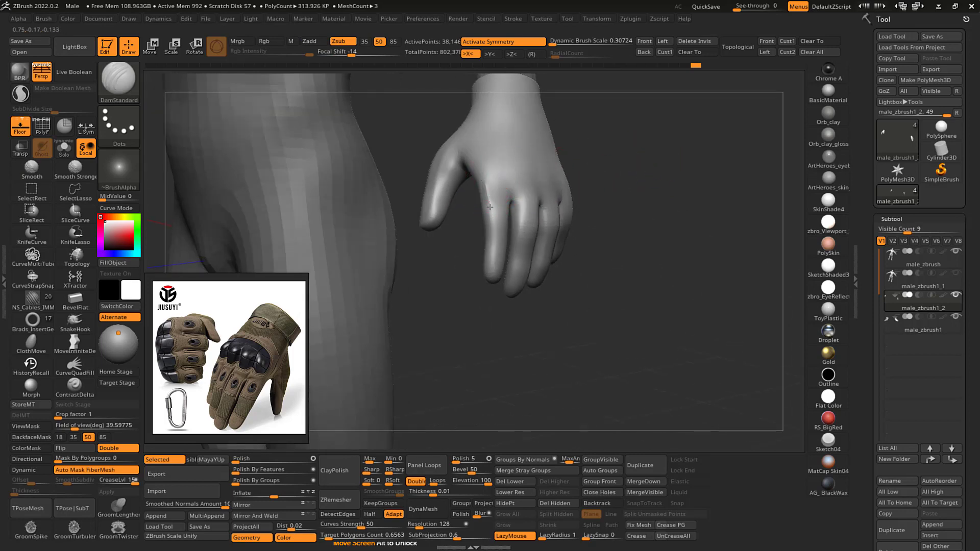
drag(488, 274, 491, 276)
drag(668, 169, 541, 171)
drag(485, 247, 488, 274)
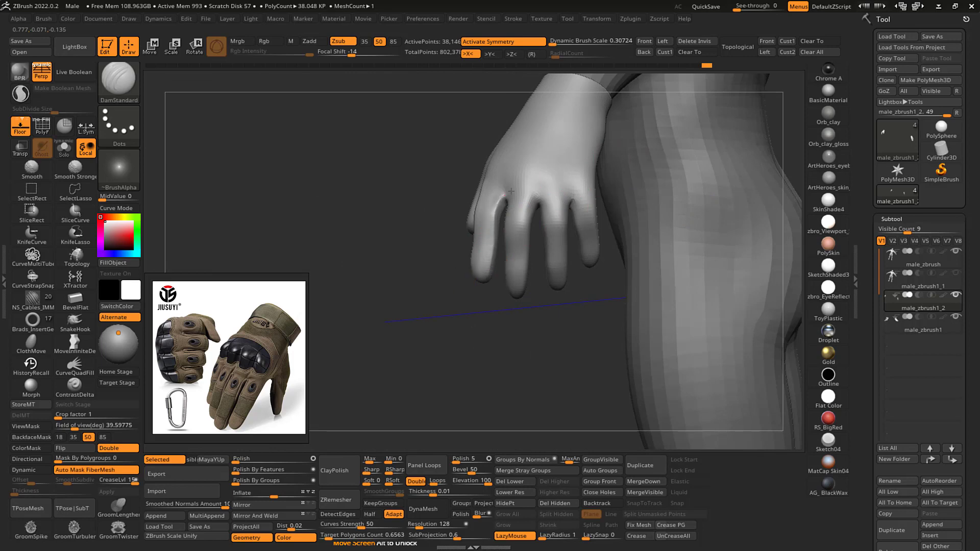
- Deepen the gaps between the glove's fingers and refine the little finger with the DamStandard brush
drag(364, 204, 503, 212)
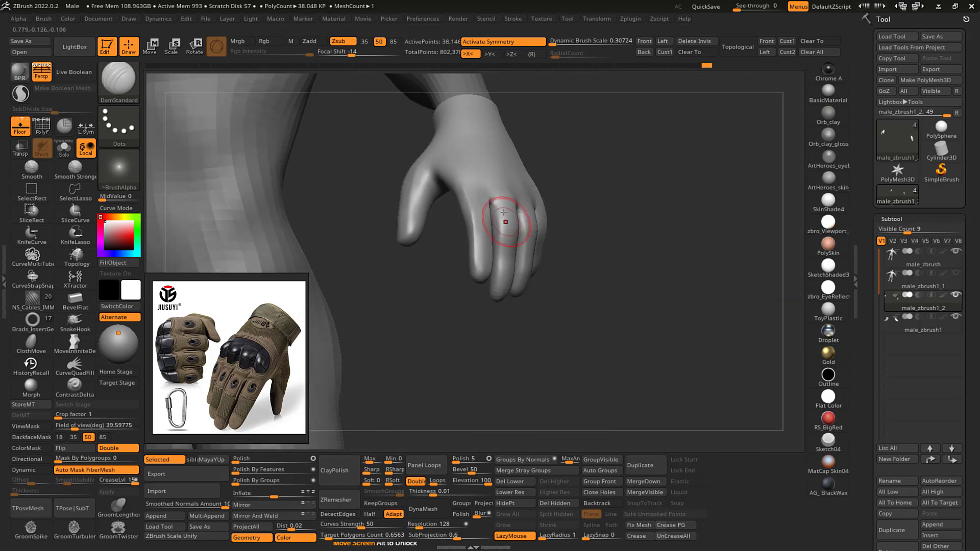
drag(637, 273, 519, 273)
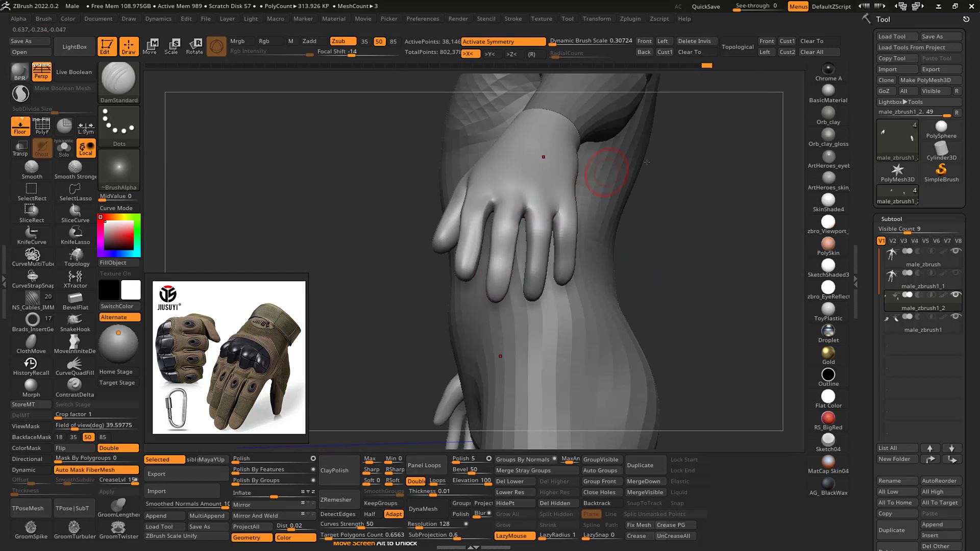
mouse_move(646, 162)
mouse_down()
mouse_move(723, 167)
mouse_move(504, 215)
mouse_up()
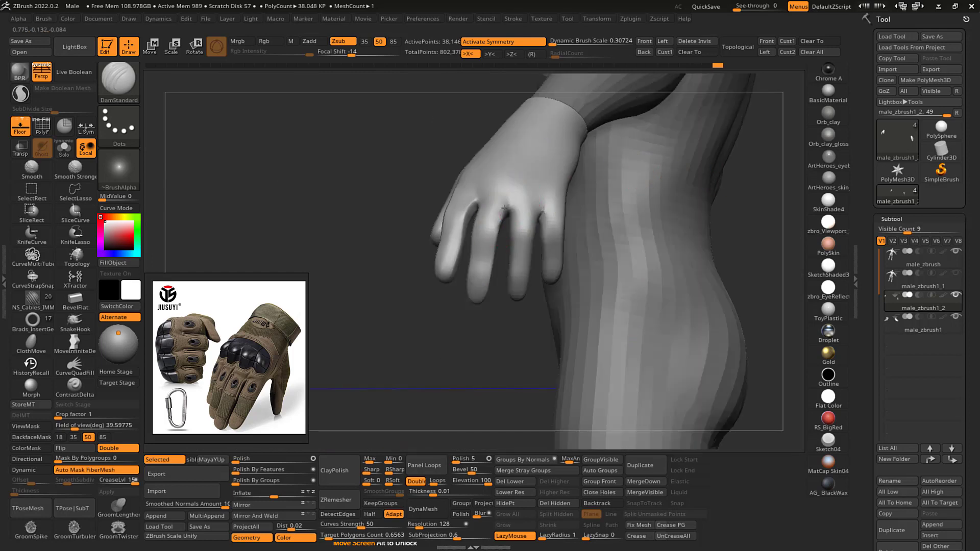
drag(555, 269, 507, 210)
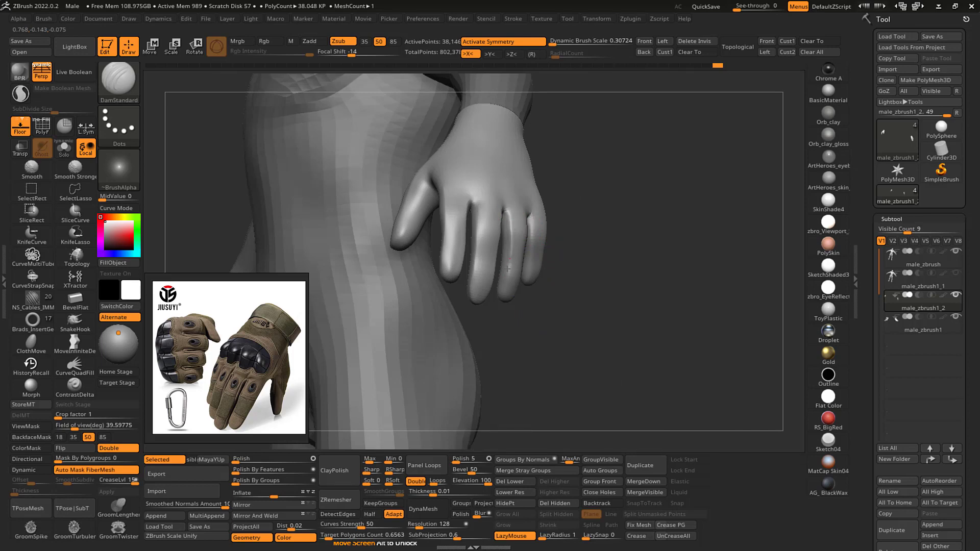
drag(540, 308, 541, 293)
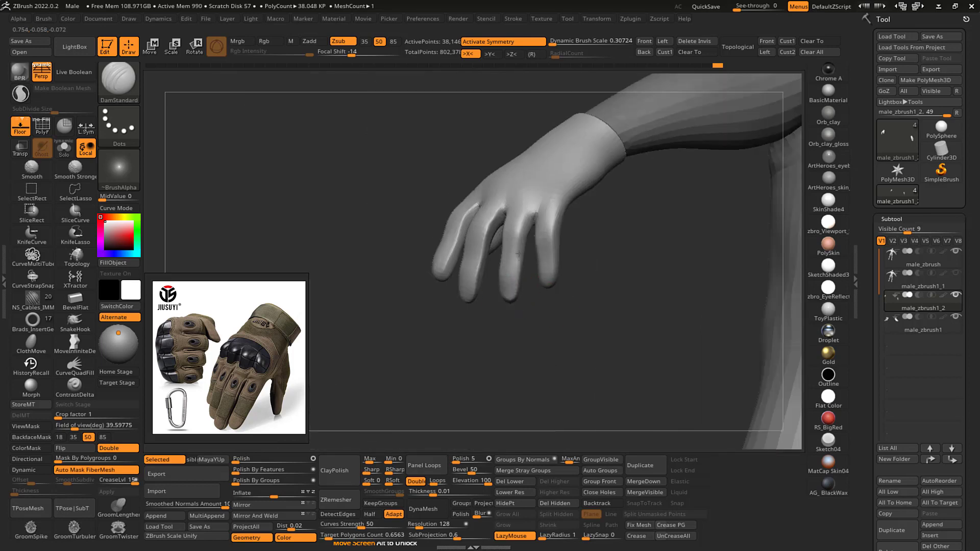
drag(562, 245, 599, 201)
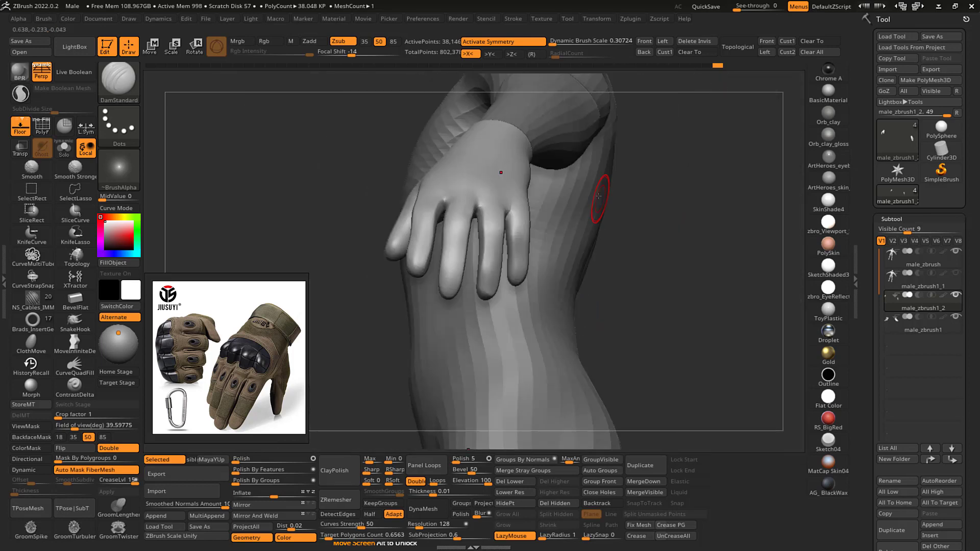
drag(510, 210, 512, 250)
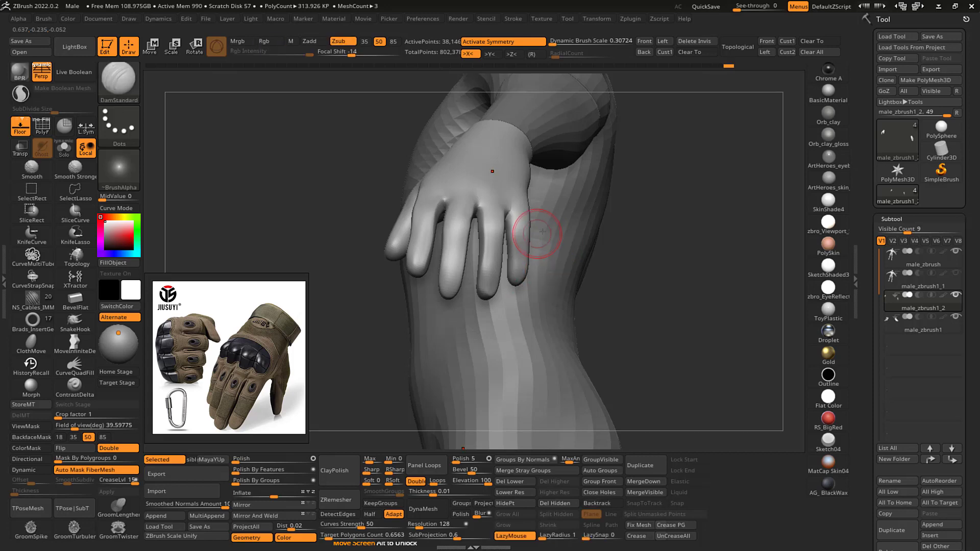
- Mask the ring finger, thicken the little finger with the Inflate brush, and clear the mask
drag(651, 201, 522, 192)
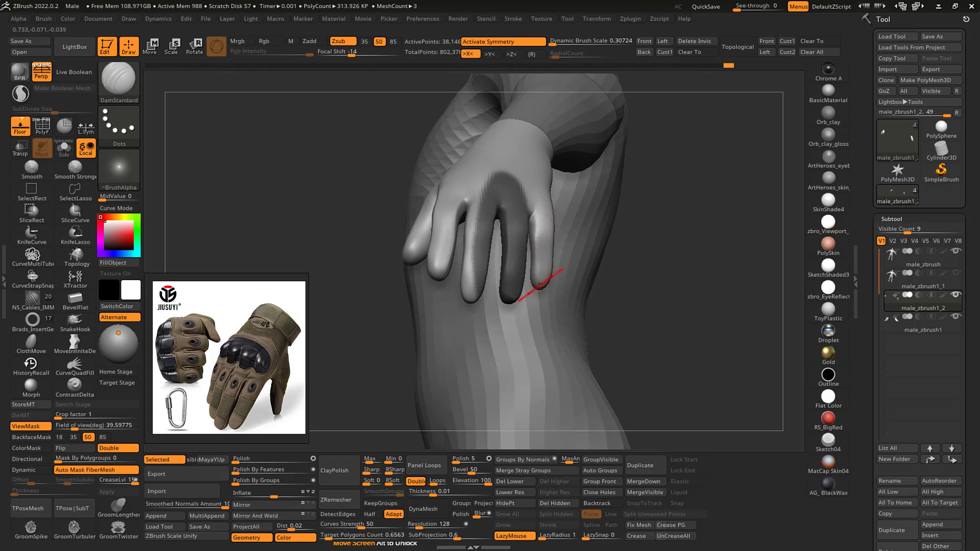
right_drag(540, 286, 533, 278)
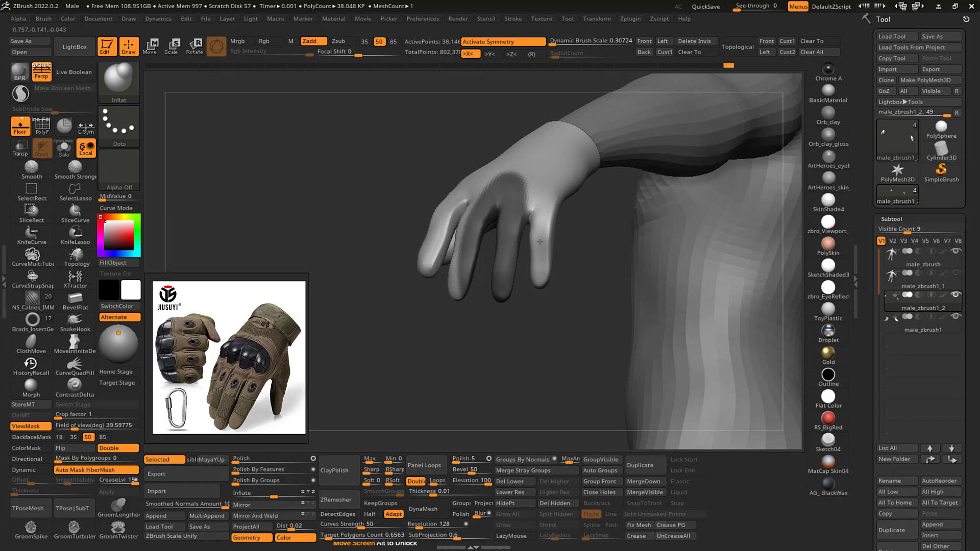
mouse_move(539, 242)
mouse_down()
mouse_move(543, 216)
mouse_move(541, 270)
mouse_up()
ctrl+drag(554, 316, 542, 330)
right_drag(542, 331, 556, 336)
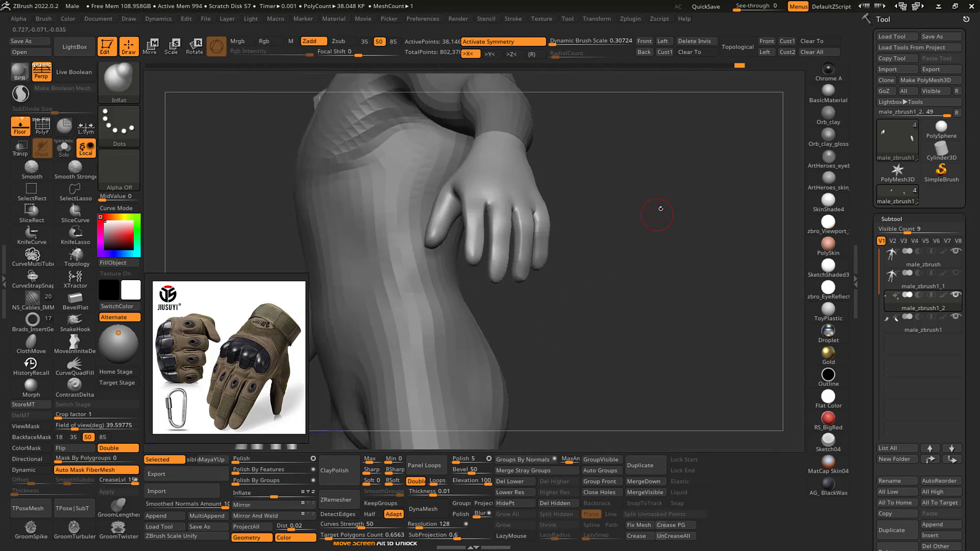
- Build up the knuckle area at the base of the fingers with a resized Standard brush
mouse_move(656, 213)
right_down()
mouse_move(691, 212)
mouse_move(693, 228)
mouse_move(602, 222)
mouse_move(680, 216)
mouse_move(663, 220)
right_up()
key(b)
key(s)
key(t)
key(s)
mouse_move(489, 257)
mouse_down()
mouse_move(491, 246)
mouse_move(485, 260)
mouse_up()
key(s)
- Swell the index finger's knuckle with the Inflate brush and smooth the surrounding surface
key(b)
key(i)
key(n)
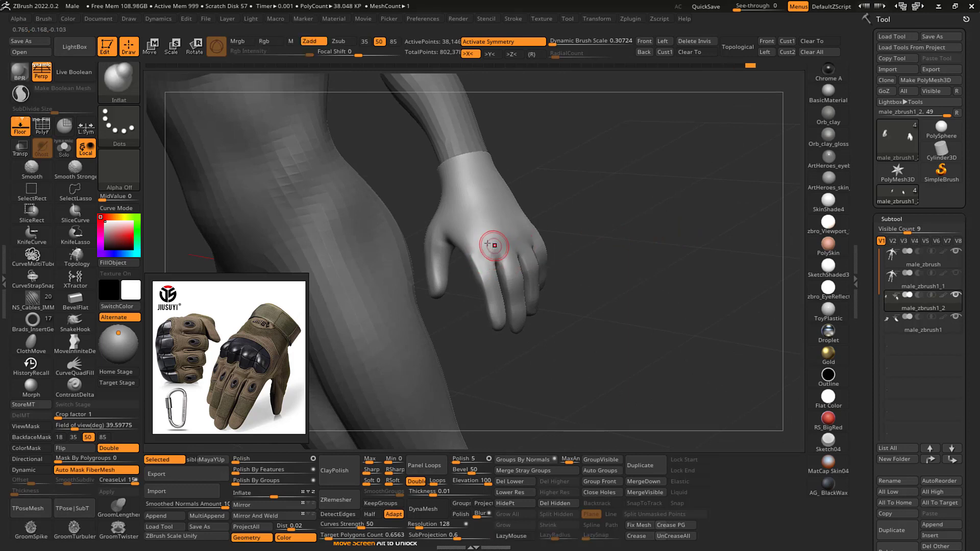
key(shift)
drag(673, 184, 655, 189)
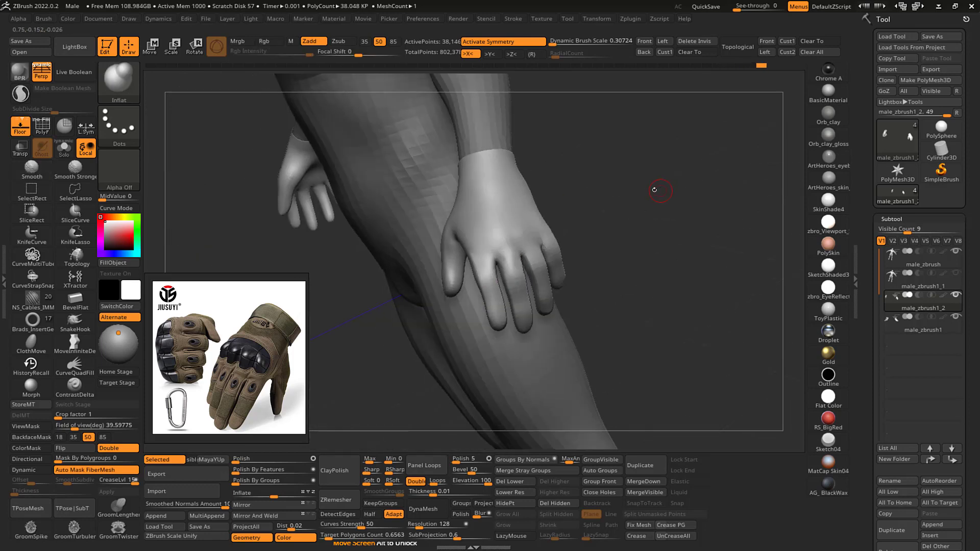
- Polish the knuckles with the hPolish brush and smooth the back of the hand
key(b)
key(h)
key(p)
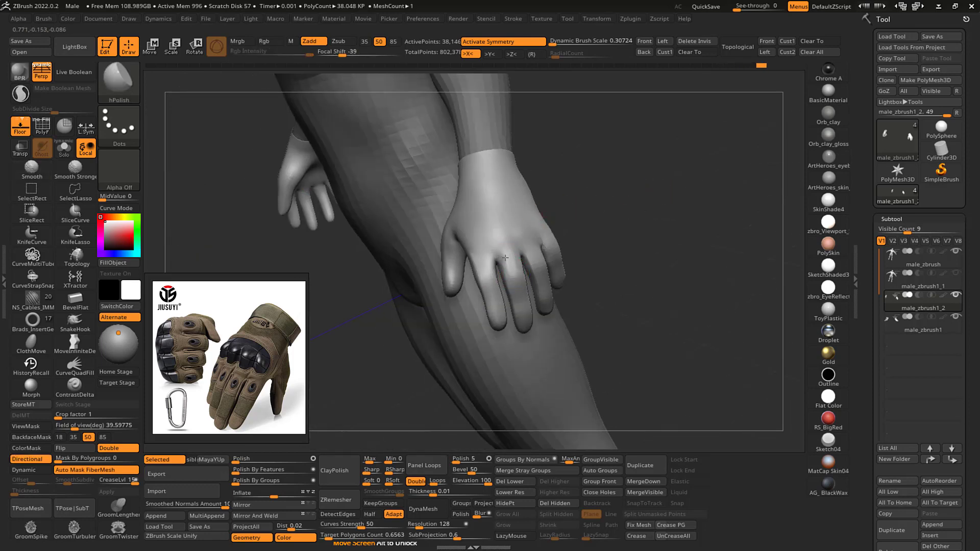
key(shift)
drag(667, 201, 610, 186)
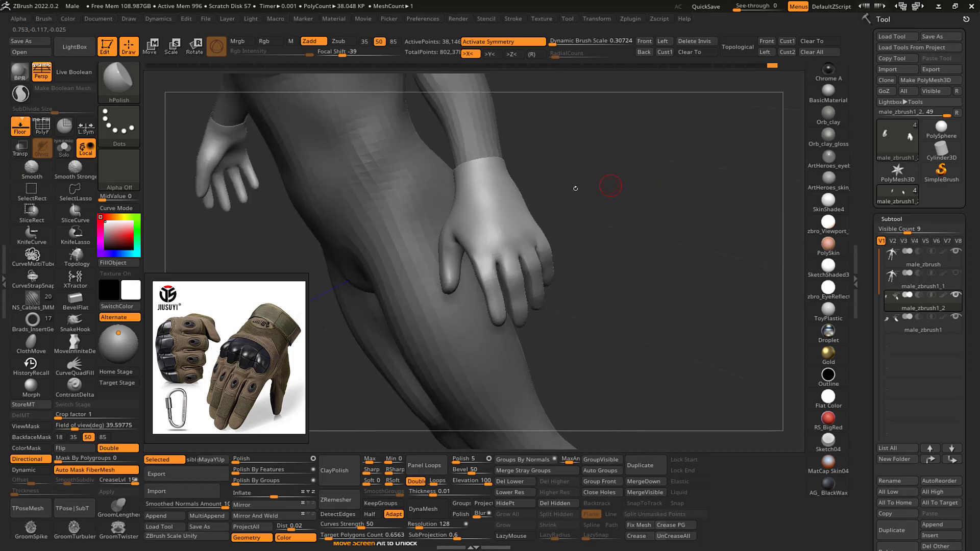
key(shift)
shift+drag(498, 236, 510, 231)
mouse_move(597, 172)
mouse_down()
mouse_move(536, 209)
mouse_move(593, 187)
mouse_move(619, 199)
mouse_move(551, 220)
mouse_up()
- Flatten and smooth the back of the glove with the Flatten brush, adjusting its shape with the Move brush
key(b)
key(m)
key(v)
key(b)
key(f)
key(l)
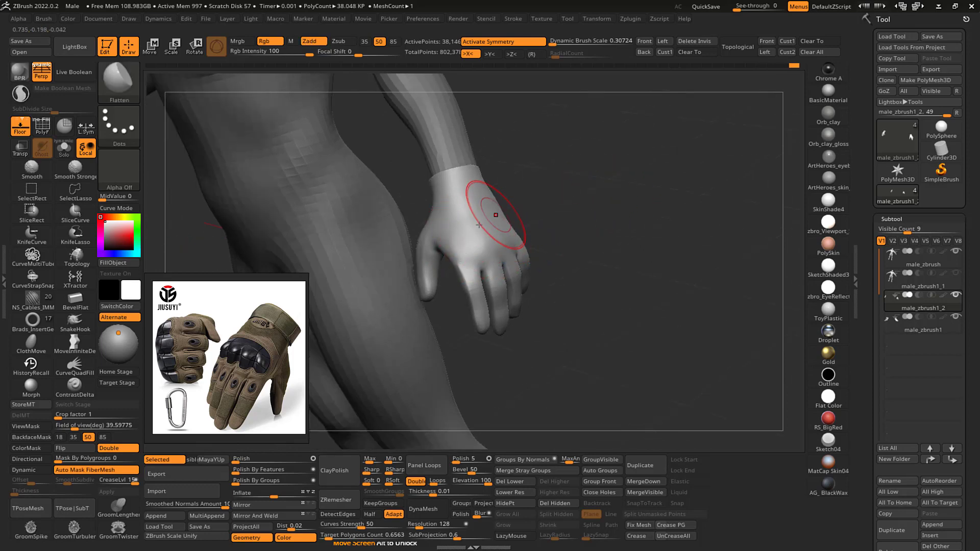
key(shift)
mouse_move(602, 179)
mouse_down()
mouse_move(560, 173)
mouse_move(504, 250)
mouse_move(654, 175)
mouse_move(704, 176)
mouse_move(600, 190)
mouse_up()
key(b)
key(m)
key(v)
key(s)
- Raise the knuckles at the base of the fingers with the Standard brush at a Z Intensity of 12
key(b)
key(s)
key(t)
key(s)
drag(485, 268, 473, 267)
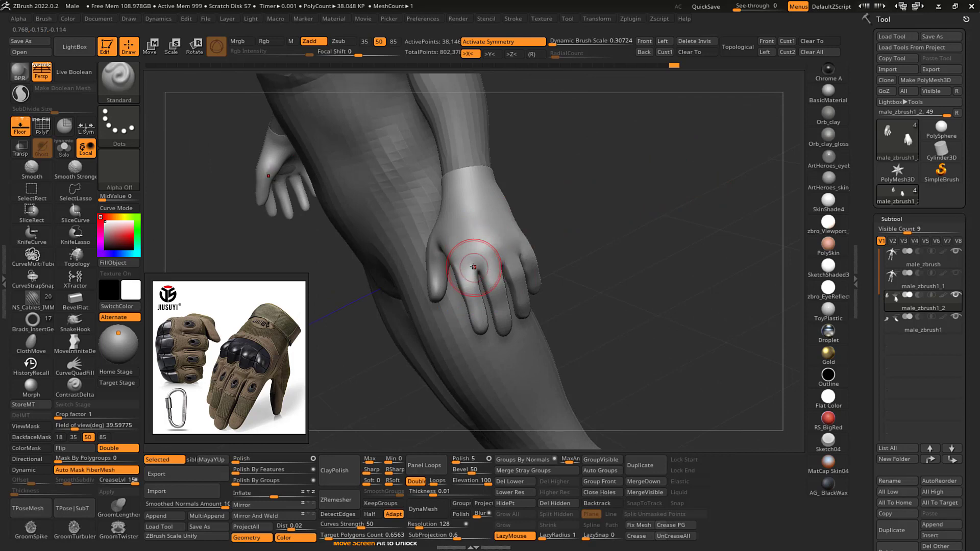
key(u)
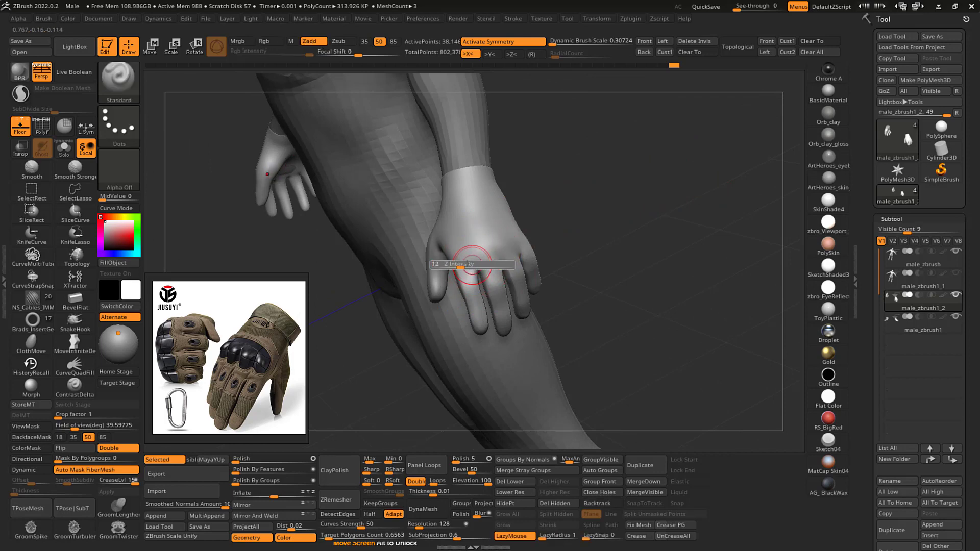
drag(490, 278, 496, 282)
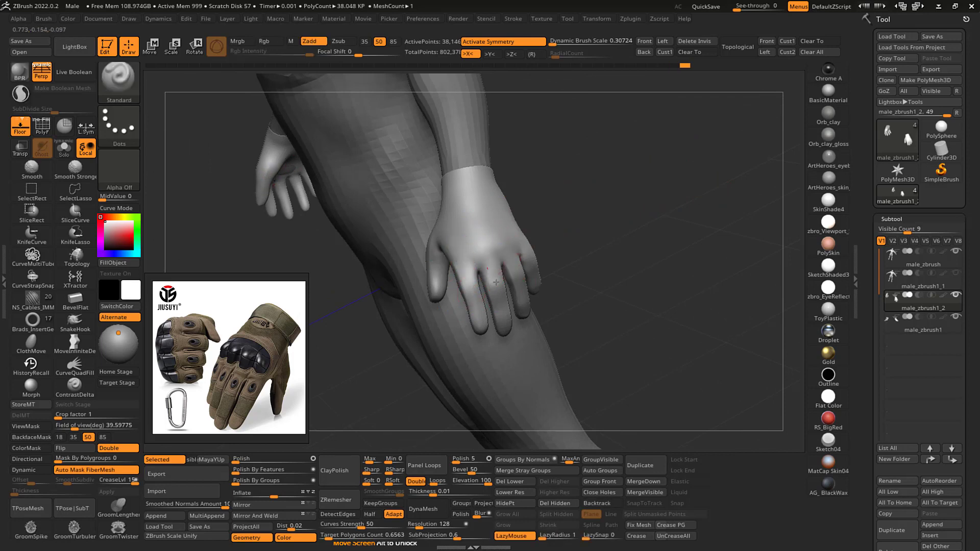
drag(642, 173, 625, 169)
drag(511, 252, 507, 244)
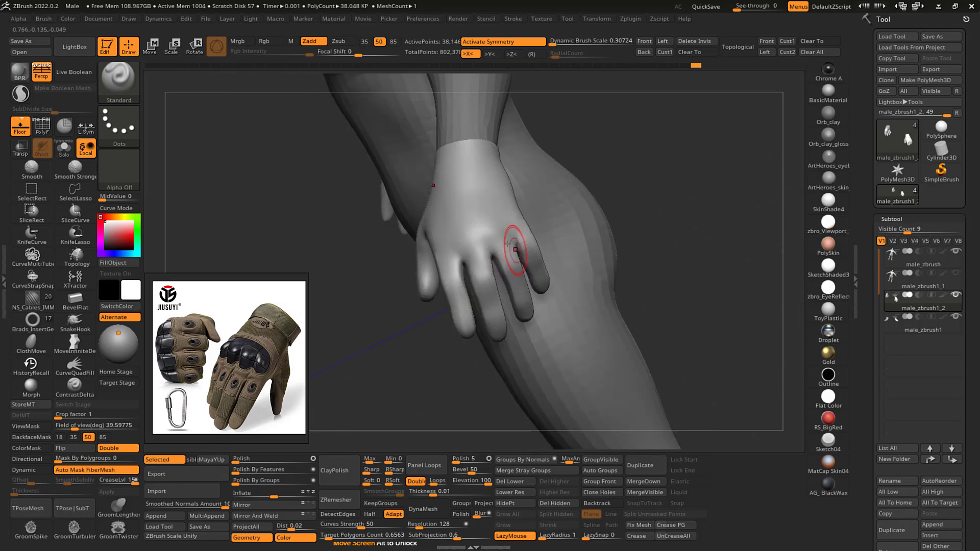
- Thicken the outer side of the little finger with the Inflate brush
mouse_move(700, 157)
mouse_down()
mouse_move(688, 159)
mouse_move(704, 153)
mouse_up()
key(b)
key(i)
key(n)
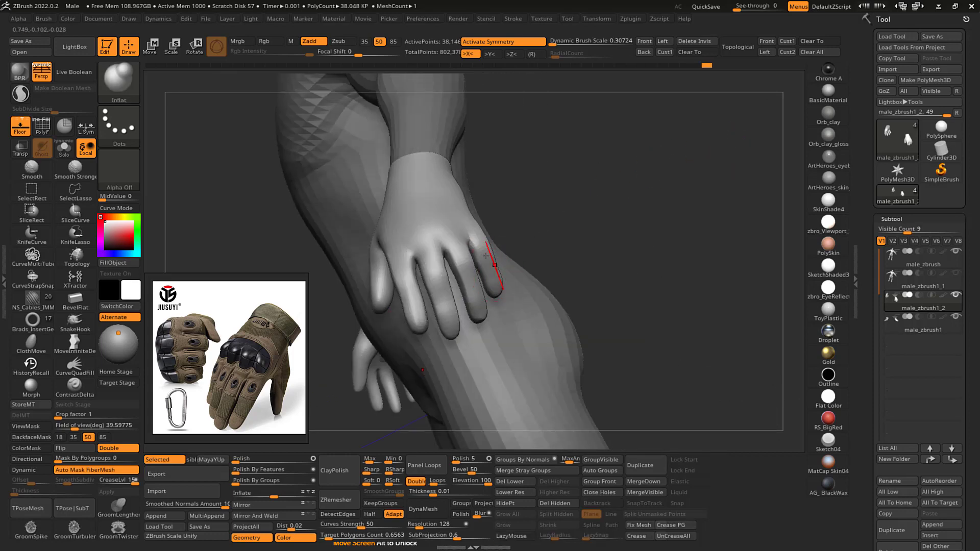
mouse_move(641, 177)
mouse_down()
mouse_move(662, 192)
mouse_move(651, 193)
mouse_move(641, 193)
mouse_move(667, 175)
mouse_up()
- Fill out the back of the hand with the Clay brush and smooth it up to the wrist
key(b)
key(c)
key(l)
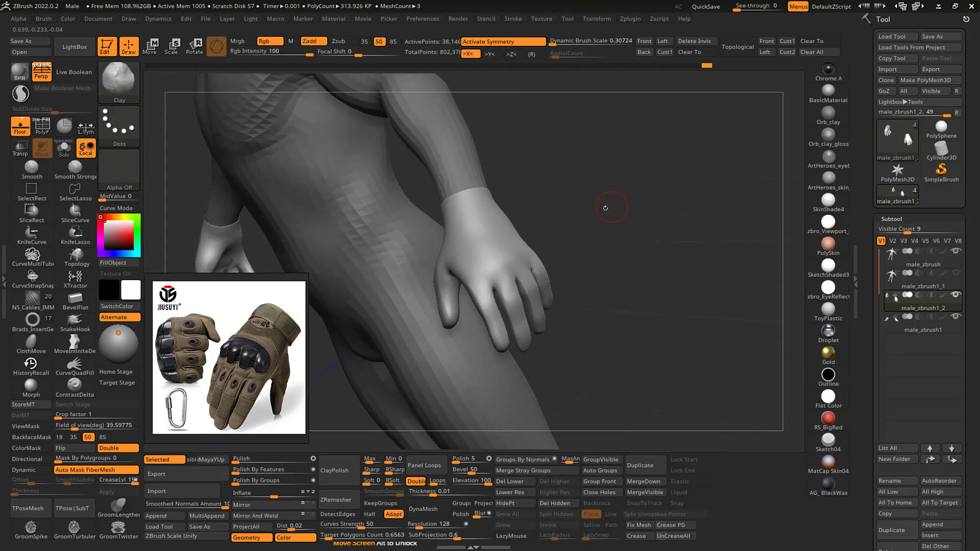
drag(554, 204, 559, 175)
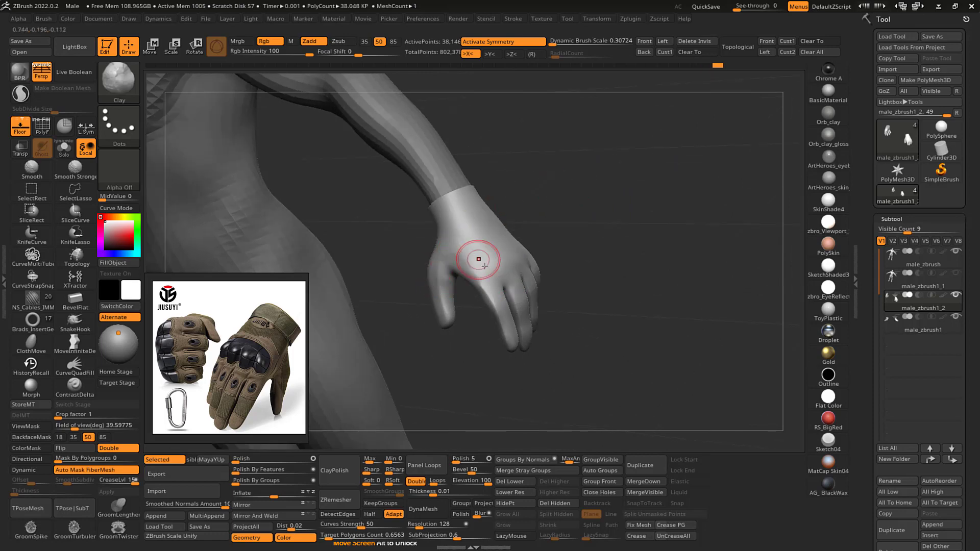
mouse_move(511, 197)
mouse_down()
mouse_move(604, 177)
mouse_move(663, 149)
mouse_up()
key(shift)
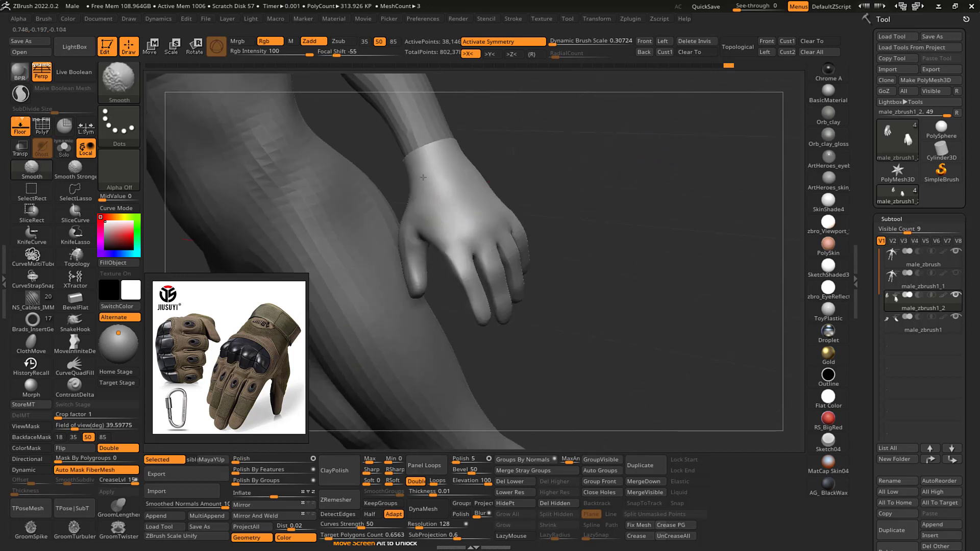
mouse_move(564, 159)
mouse_down()
mouse_move(655, 166)
mouse_move(645, 171)
mouse_move(652, 178)
mouse_up()
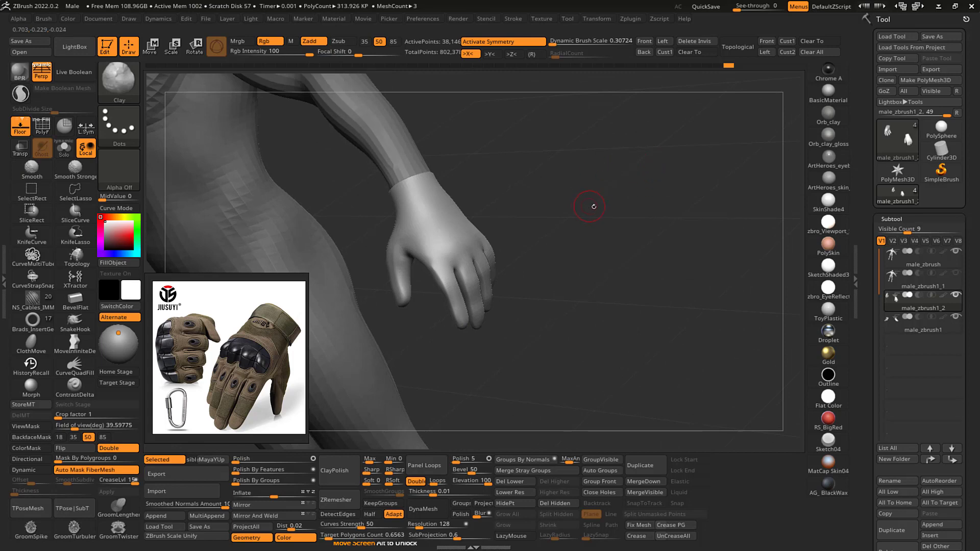
- Try carving a seam line across the index finger's knuckle with the Orb_Cracks brush
mouse_move(593, 207)
mouse_down()
mouse_move(641, 212)
mouse_move(595, 186)
mouse_move(620, 184)
mouse_up()
key(s)
key(3)
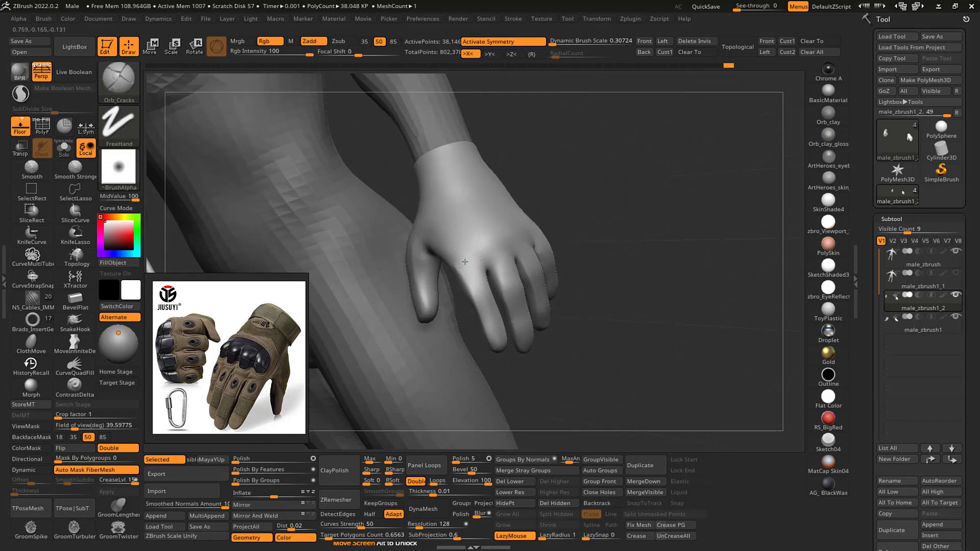
drag(459, 267, 493, 256)
drag(561, 179, 542, 204)
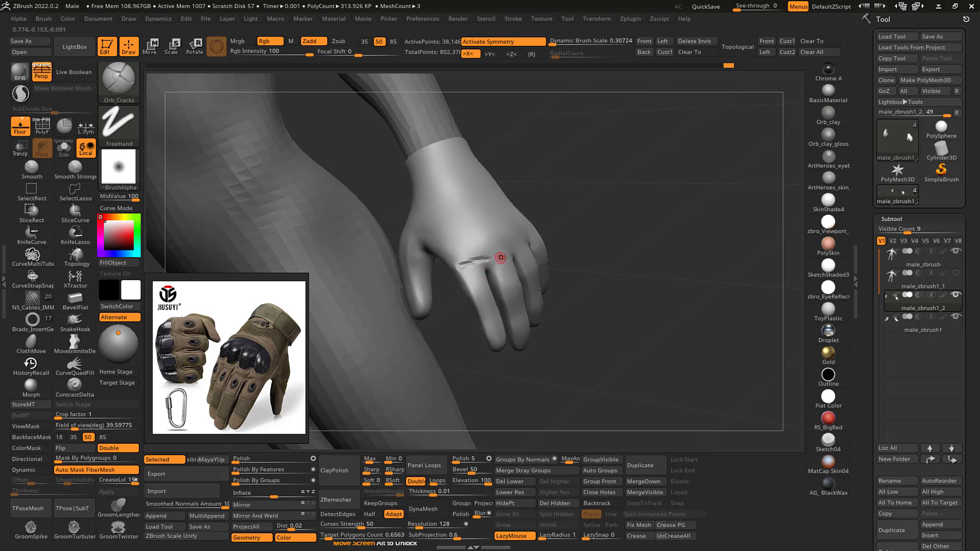
key(ctrl+z)
alt+drag(591, 184, 583, 188)
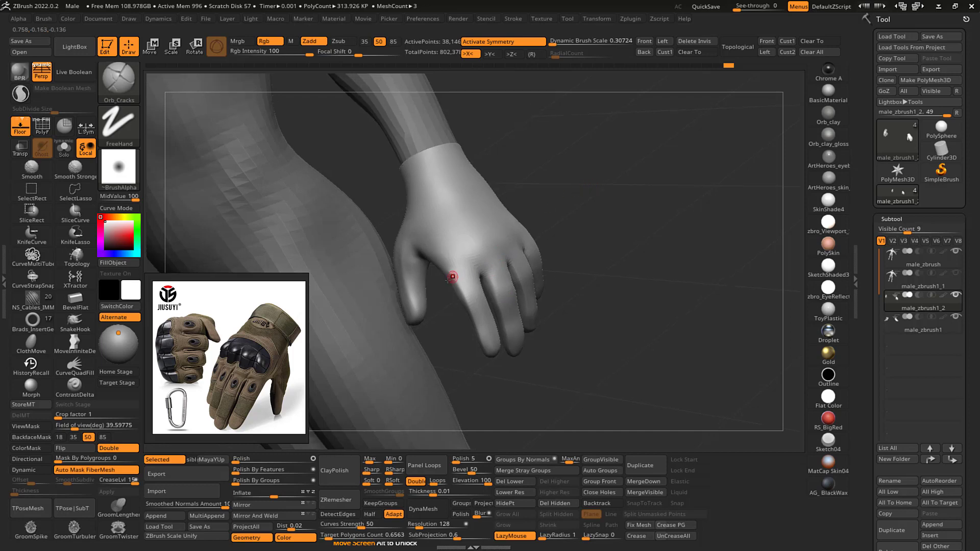
drag(448, 277, 507, 263)
drag(592, 187, 672, 160)
- Undo the carved knuckle line and subdivide the glove mesh for finer detail
key(ctrl+z)
key(ctrl+z)
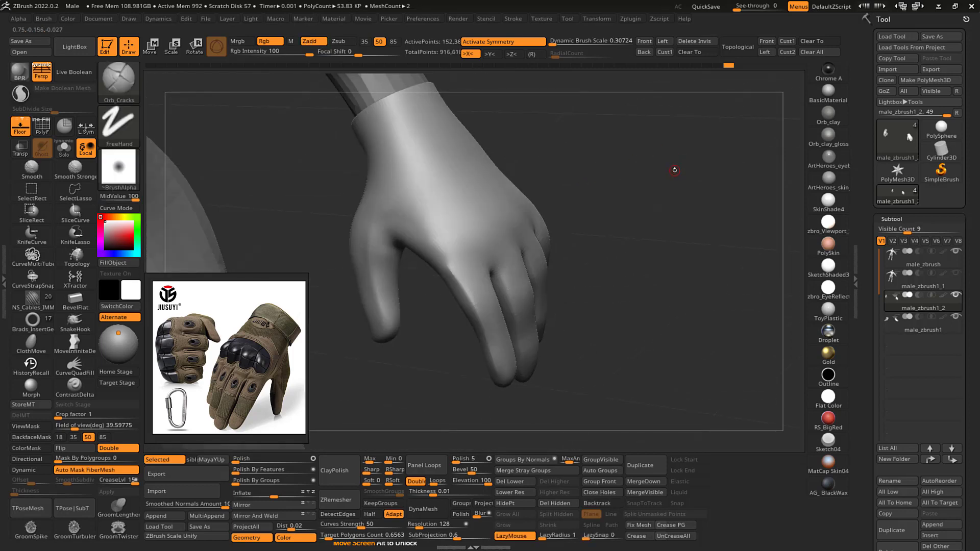
key(ctrl+d)
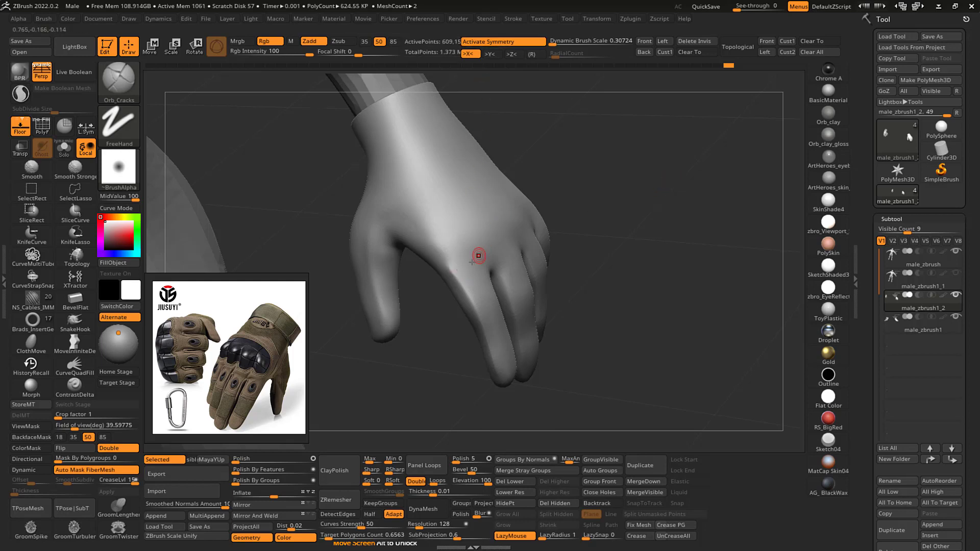
- Try carving straight and curved grooves around the index knuckle of the subdivided glove with the Orb_Cracks brush
drag(445, 276, 505, 259)
mouse_move(652, 192)
mouse_down()
mouse_move(659, 173)
mouse_move(686, 162)
mouse_move(680, 179)
mouse_move(684, 168)
mouse_move(637, 173)
mouse_move(665, 153)
mouse_move(679, 166)
mouse_move(663, 164)
mouse_up()
key(ctrl+z)
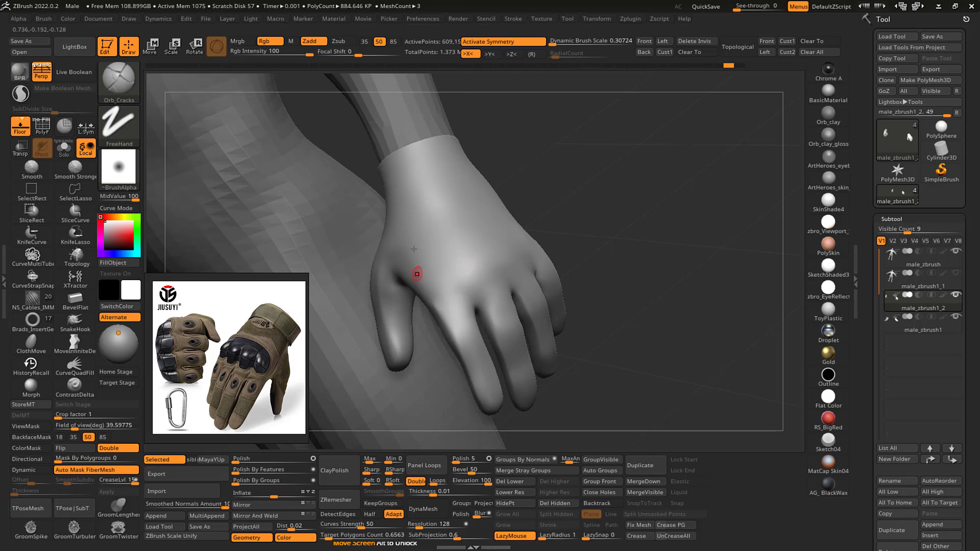
drag(464, 270, 431, 280)
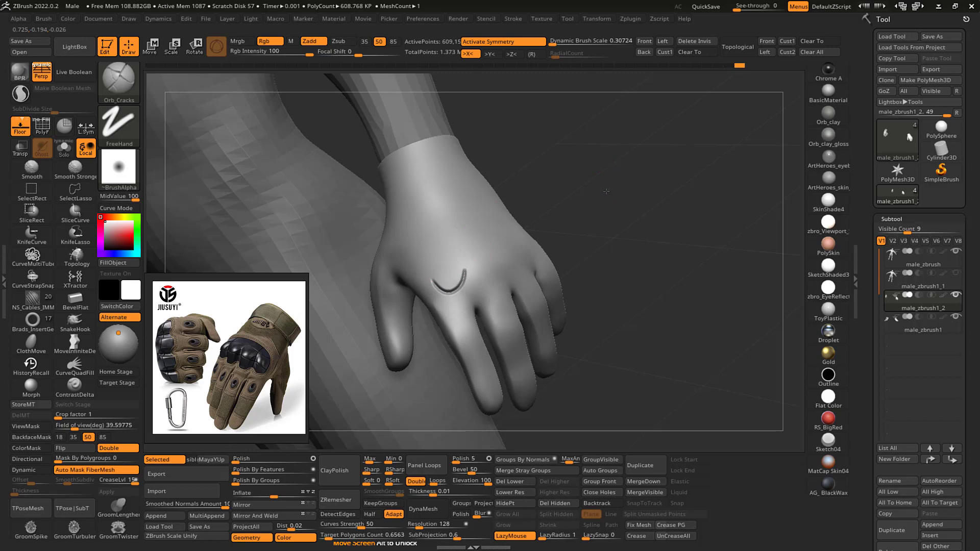
drag(606, 192, 618, 182)
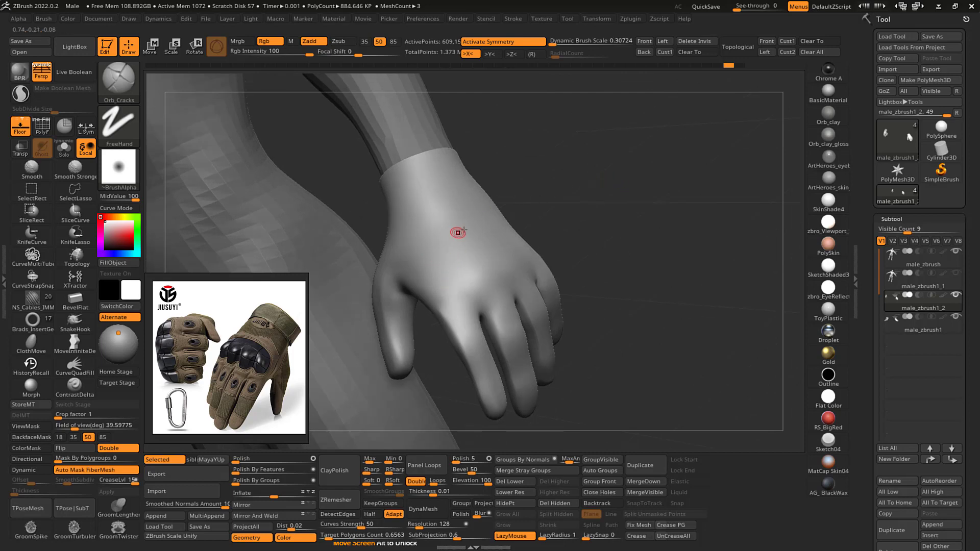
- Set the MaskPen brush's stroke to FreeHand for painting masks on the glove
key(ctrl)
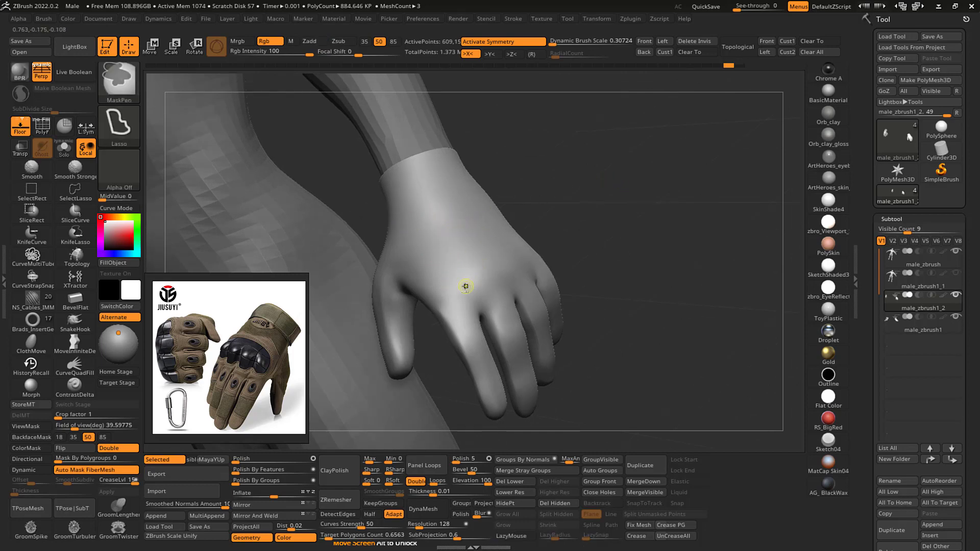
mouse_move(460, 303)
ctrl+mouse_down()
mouse_move(428, 255)
mouse_move(462, 265)
ctrl+mouse_up()
key(ctrl+h)
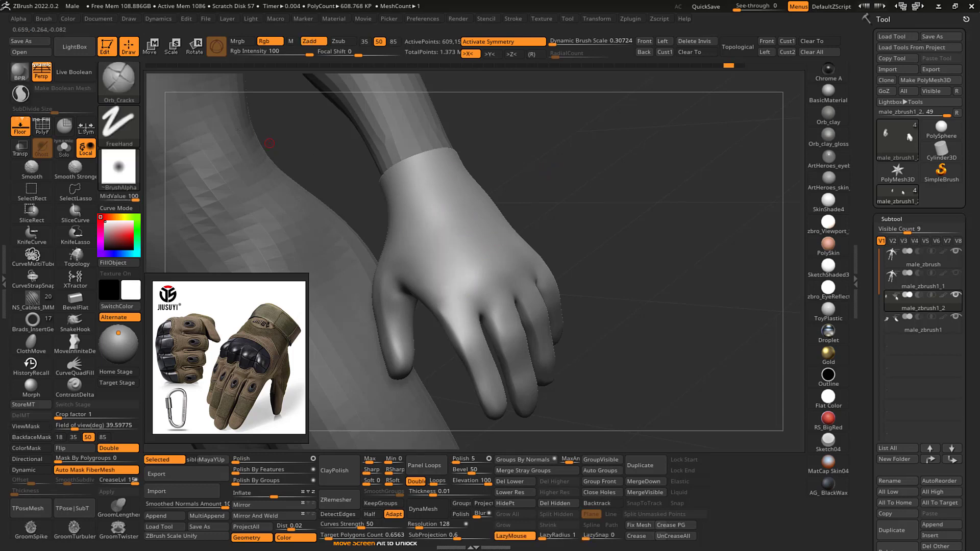
ctrl+click(123, 125)
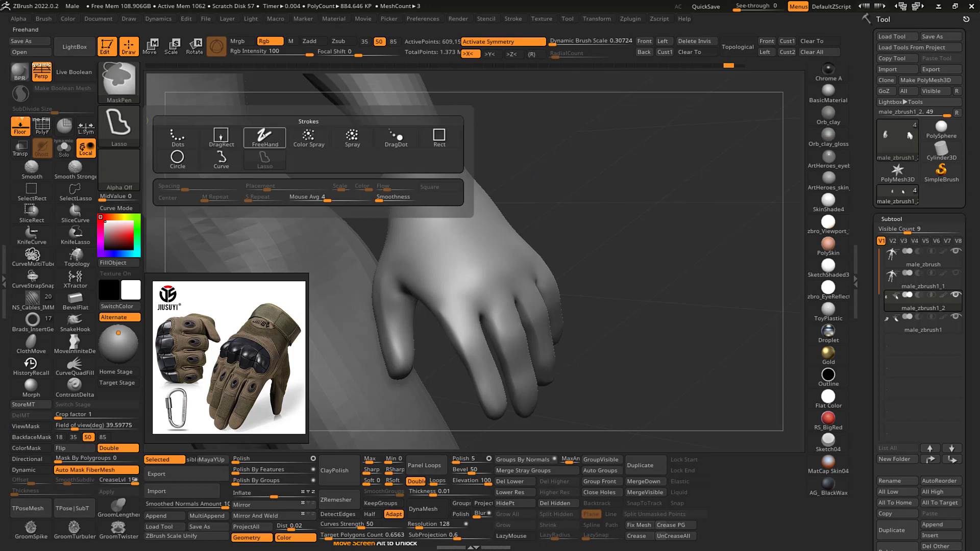
ctrl+click(263, 135)
- Paint a knuckle-guard mask across the back of the hand, with a scalloped edge following the finger knuckles
alt+drag(542, 182, 547, 168)
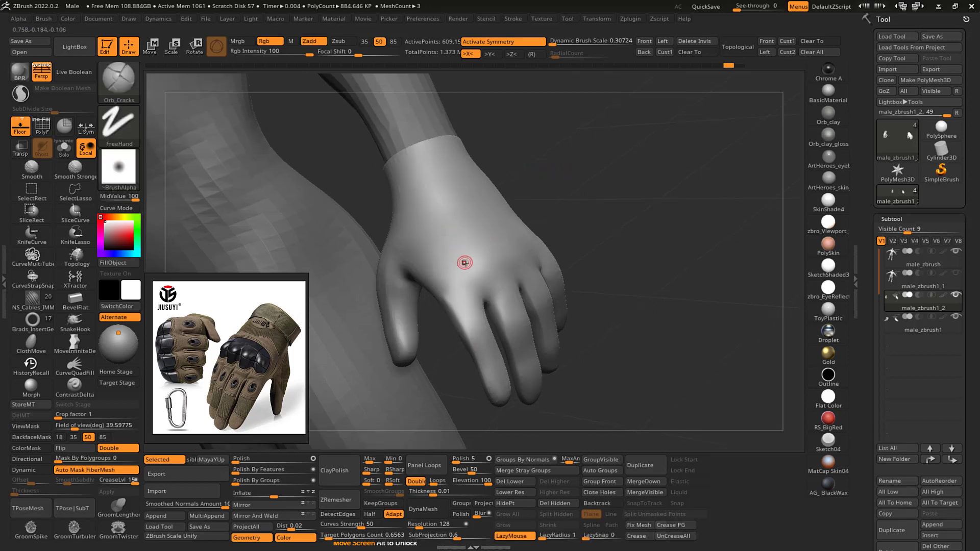
mouse_move(459, 280)
ctrl+mouse_down()
mouse_move(466, 267)
mouse_move(447, 255)
mouse_move(466, 251)
mouse_move(474, 271)
mouse_move(444, 253)
mouse_move(467, 233)
ctrl+mouse_up()
alt+drag(651, 176, 514, 182)
mouse_move(444, 275)
ctrl+mouse_down()
mouse_move(467, 268)
mouse_move(452, 237)
mouse_move(480, 249)
mouse_move(467, 235)
mouse_move(485, 224)
mouse_move(485, 250)
ctrl+mouse_up()
mouse_move(613, 204)
mouse_down()
mouse_move(586, 189)
mouse_move(551, 196)
mouse_up()
mouse_move(465, 221)
ctrl+mouse_down()
mouse_move(472, 266)
mouse_move(460, 235)
mouse_move(476, 239)
ctrl+mouse_up()
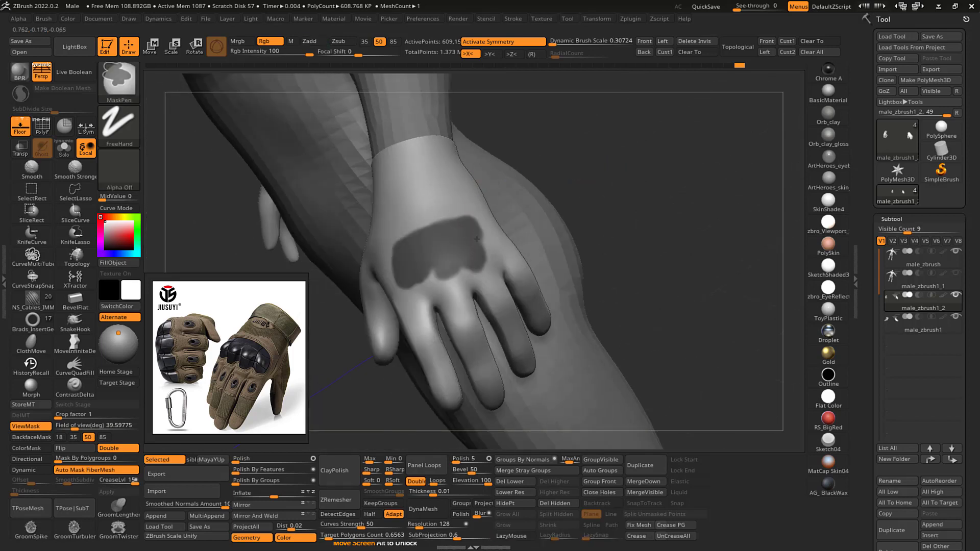
- Extend the knuckle-guard mask over the little finger's knuckle and fill it toward the outer side of the hand
drag(663, 174, 608, 149)
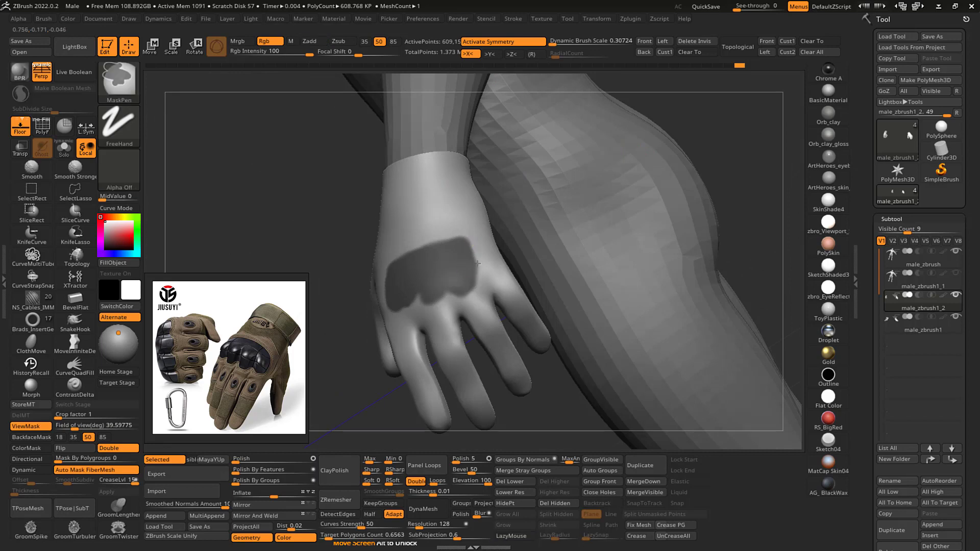
mouse_move(487, 268)
ctrl+mouse_down()
mouse_move(477, 249)
mouse_move(490, 260)
mouse_move(436, 234)
mouse_move(407, 248)
ctrl+mouse_up()
drag(702, 115, 584, 138)
mouse_move(468, 229)
ctrl+mouse_down()
mouse_move(406, 243)
mouse_move(383, 268)
ctrl+mouse_up()
ctrl+drag(417, 235, 389, 247)
drag(573, 175, 530, 183)
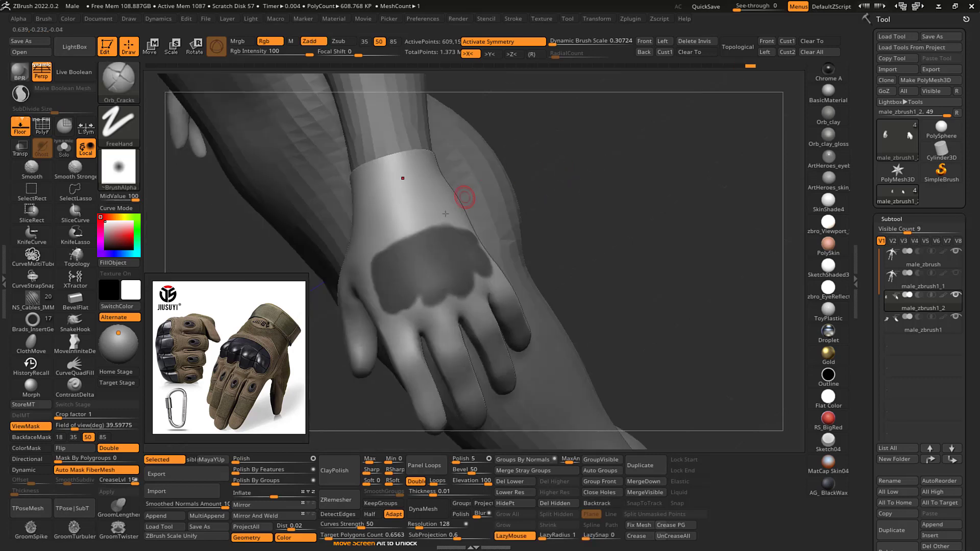
- Clean up the mask's wrist-side edge into an even curve across the back of the hand
mouse_move(403, 234)
ctrl+mouse_down()
mouse_move(375, 246)
mouse_move(450, 219)
ctrl+mouse_up()
ctrl+alt+drag(366, 249, 456, 222)
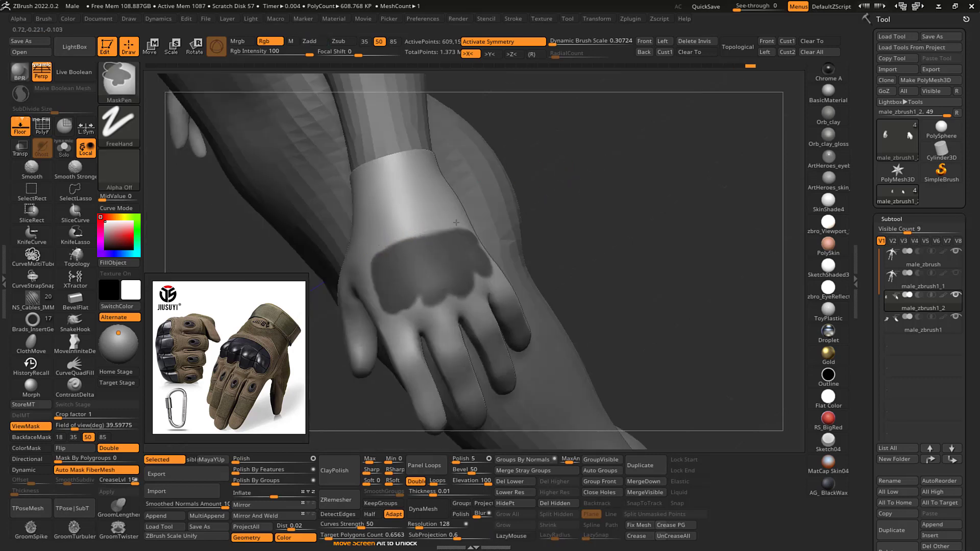
mouse_move(604, 153)
mouse_down()
mouse_move(586, 160)
mouse_move(574, 189)
mouse_move(560, 173)
mouse_up()
mouse_move(387, 251)
ctrl+mouse_down()
mouse_move(431, 221)
mouse_move(476, 213)
ctrl+mouse_up()
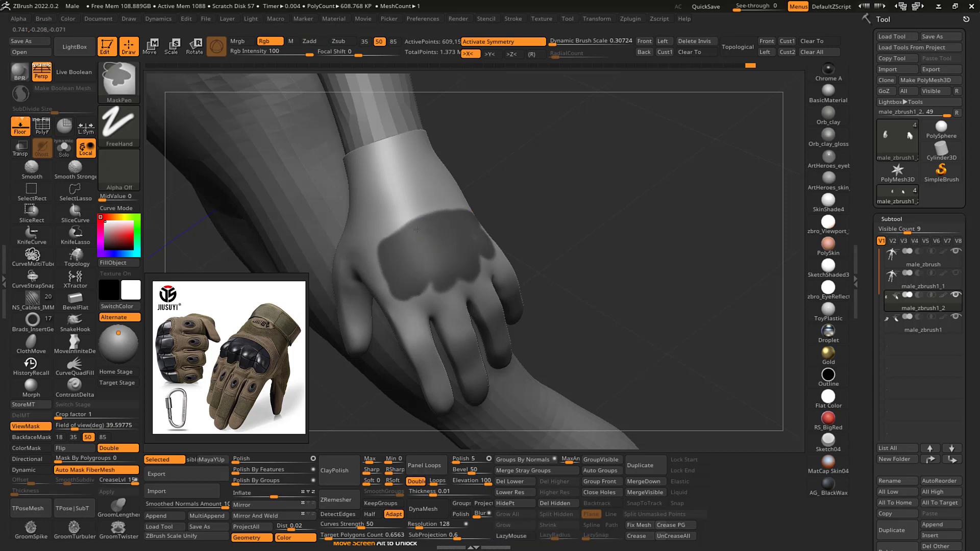
key(ctrl)
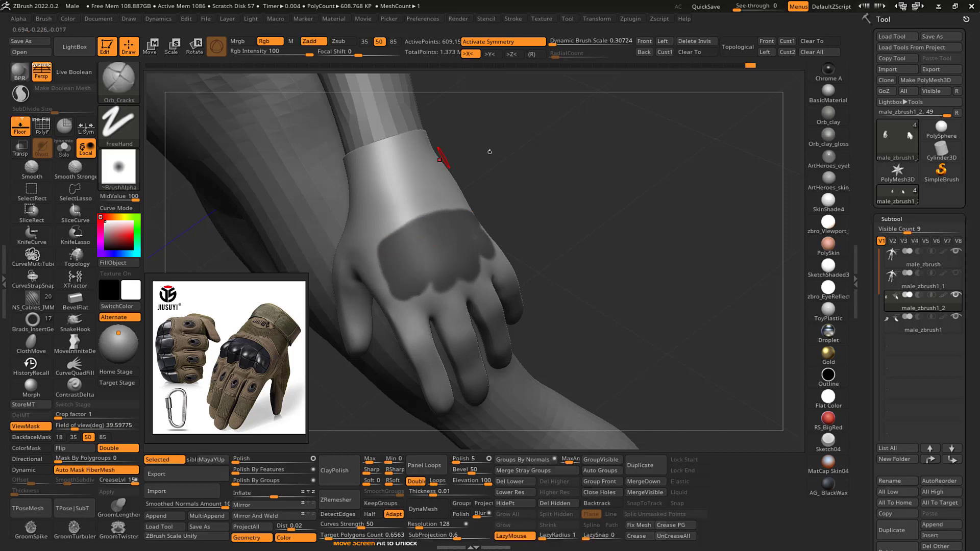
drag(594, 266, 587, 243)
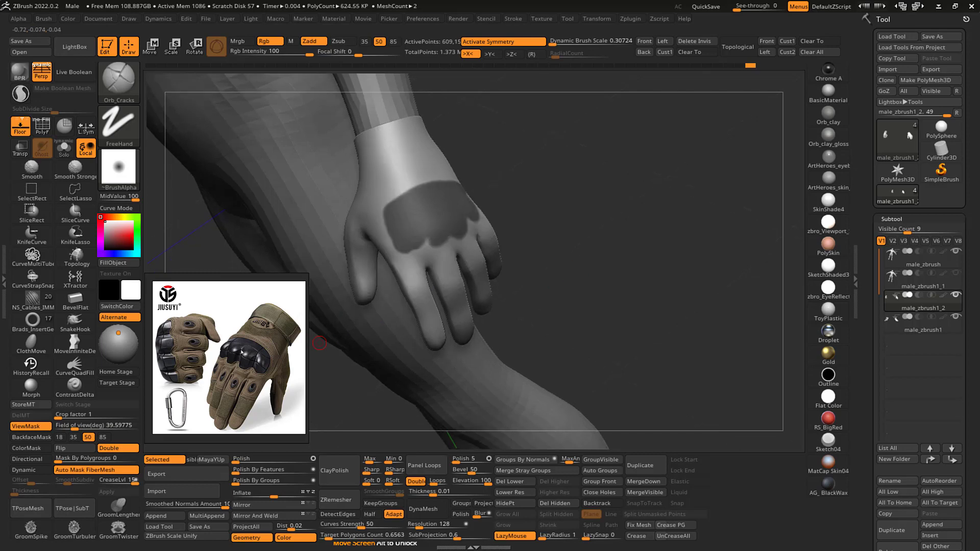
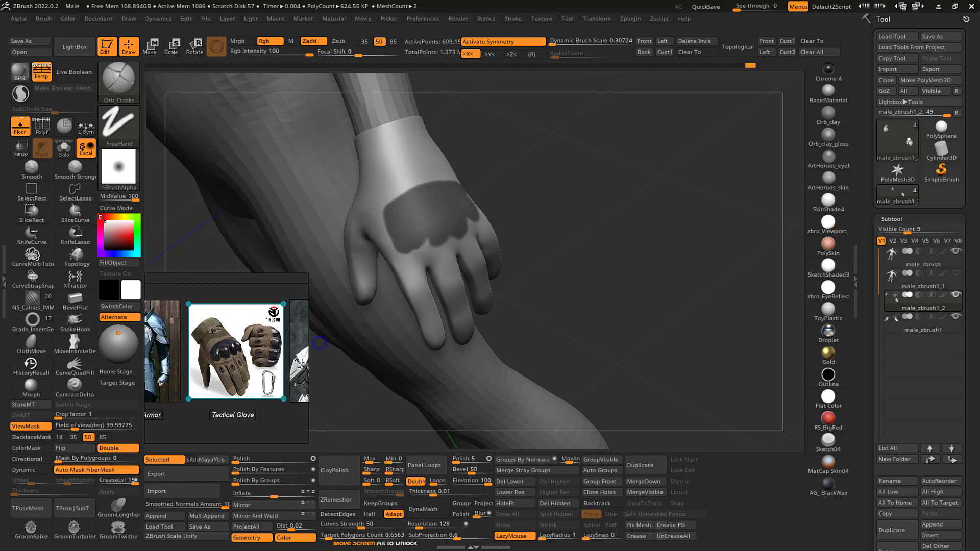
- Mirror the Tactical Glove reference image horizontally and frame it larger in the reference window
alt+shift+drag(239, 340, 246, 340)
scroll(222, 348, up, 2)
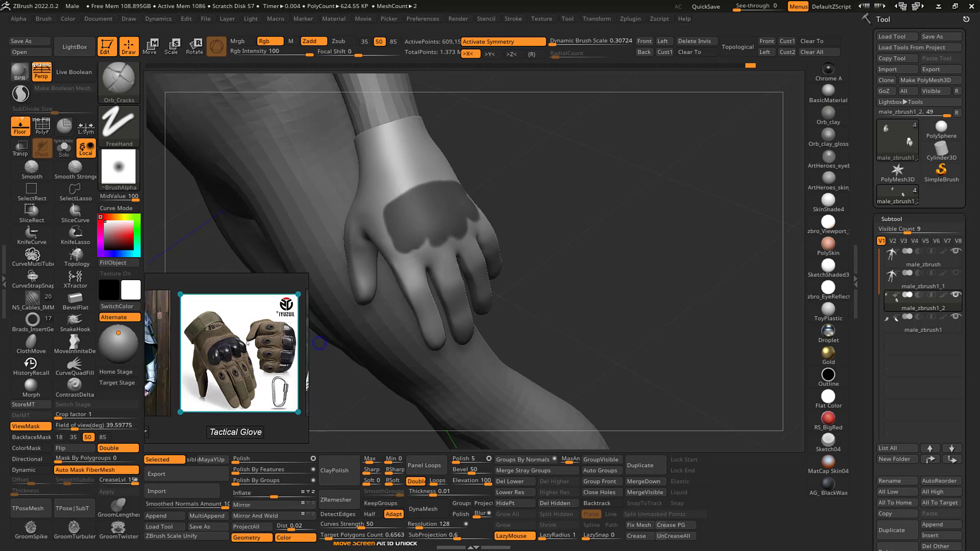
middle_drag(222, 348, 208, 357)
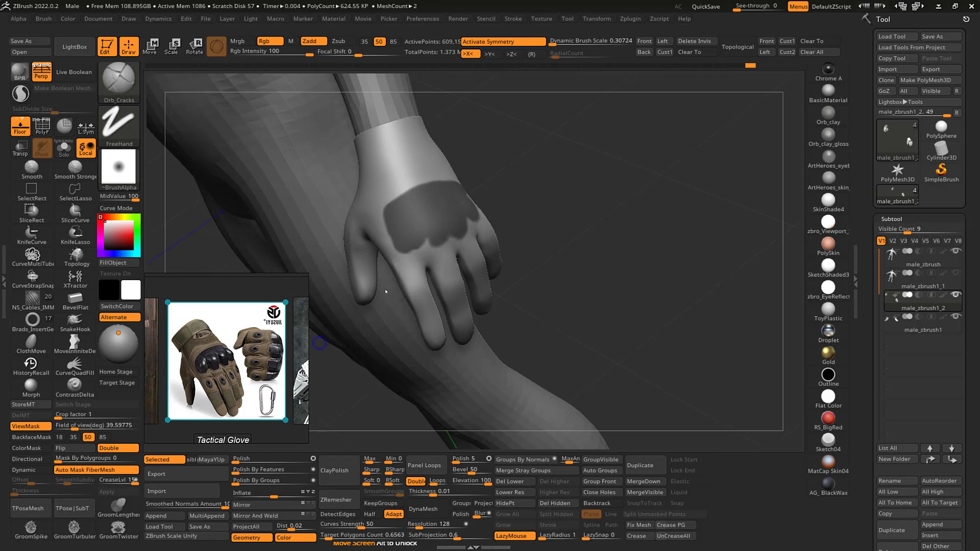
- Erase the mask's square corner on the index-finger side so the guard outline becomes rounded
drag(575, 221, 600, 192)
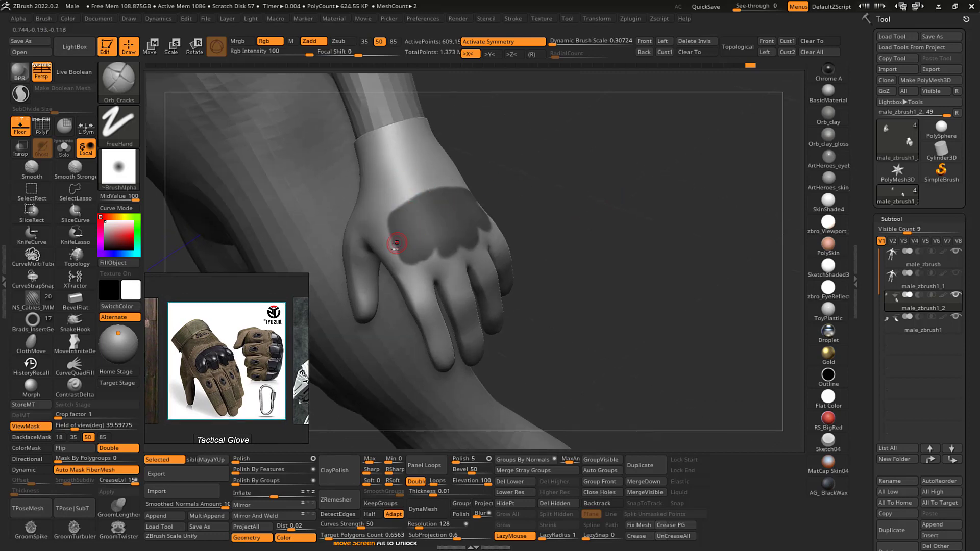
key(ctrl)
mouse_move(397, 257)
ctrl+alt+mouse_down()
mouse_move(386, 218)
mouse_move(410, 198)
ctrl+alt+mouse_up()
drag(525, 157, 493, 176)
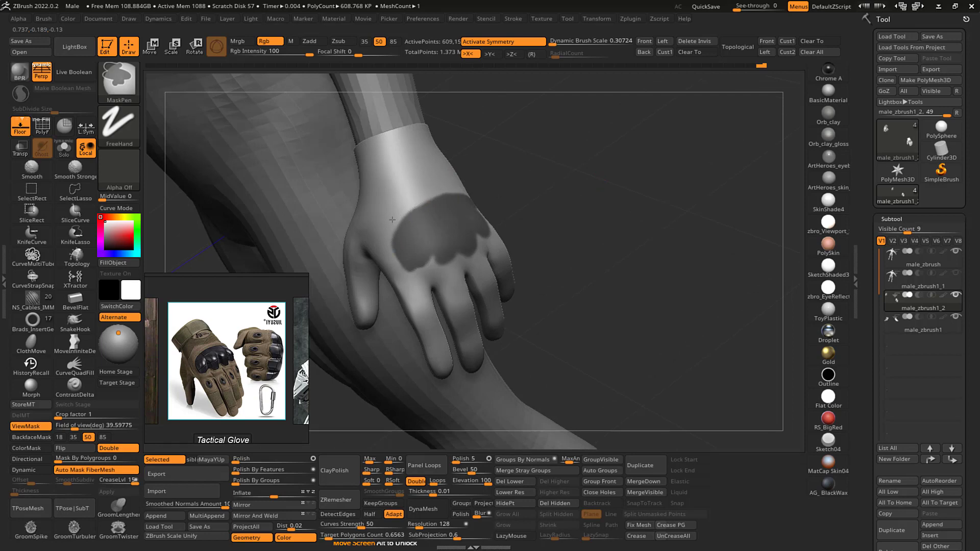
mouse_move(467, 183)
mouse_down()
mouse_move(609, 171)
mouse_move(558, 156)
mouse_up()
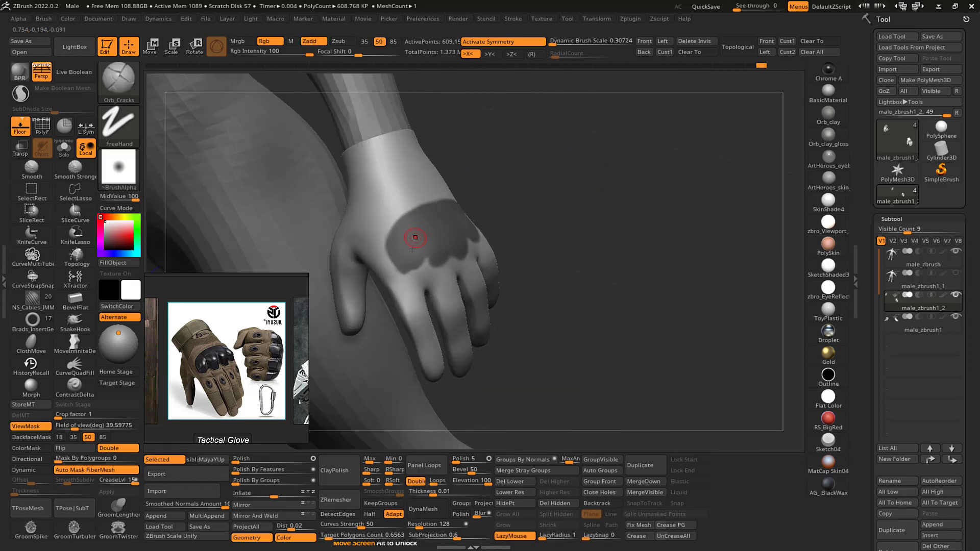
- Refine the mask's scalloped front edge over the index and middle finger knuckles
key(ctrl)
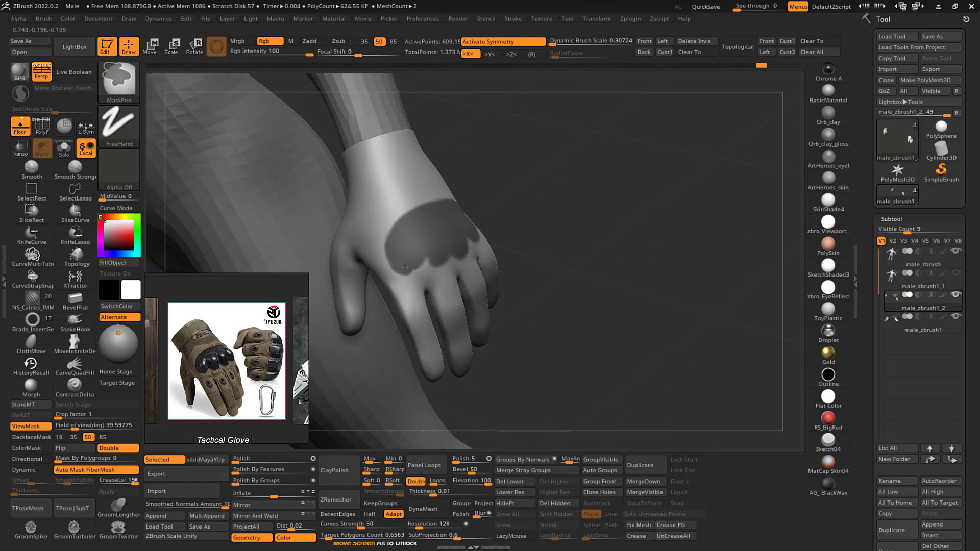
ctrl+drag(417, 256, 422, 273)
drag(542, 157, 510, 167)
key(ctrl)
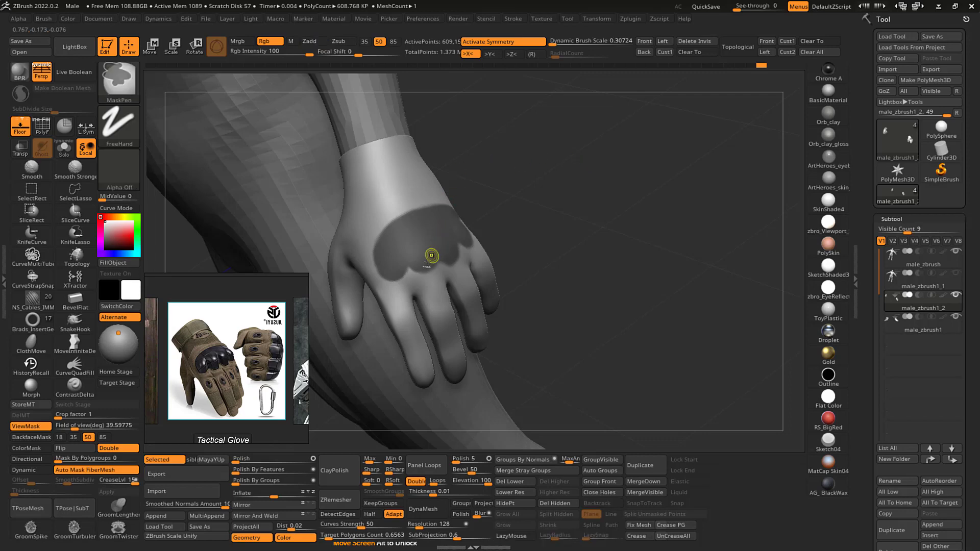
ctrl+drag(418, 279, 430, 281)
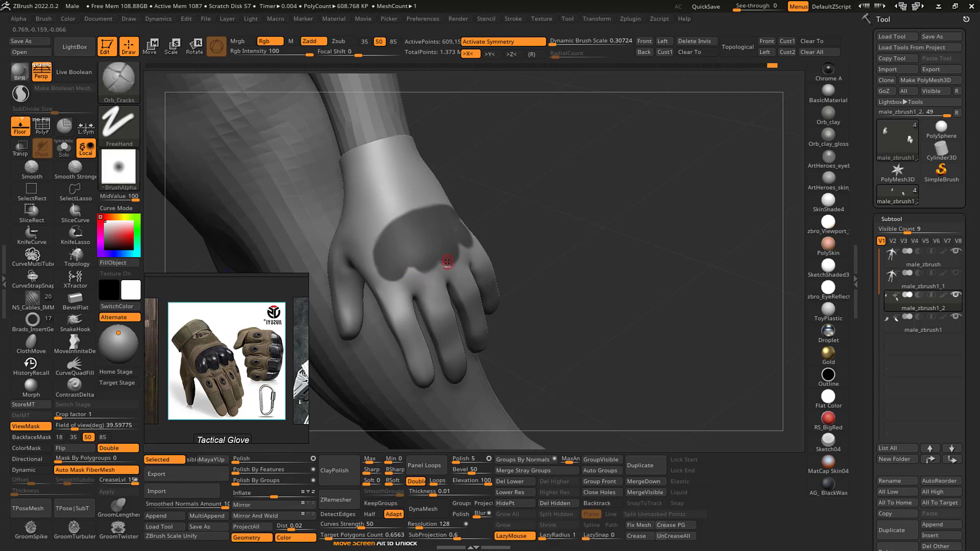
- Look through the reference viewer's key bindings for its image and window actions, and close the settings
middle_drag(254, 362, 253, 360)
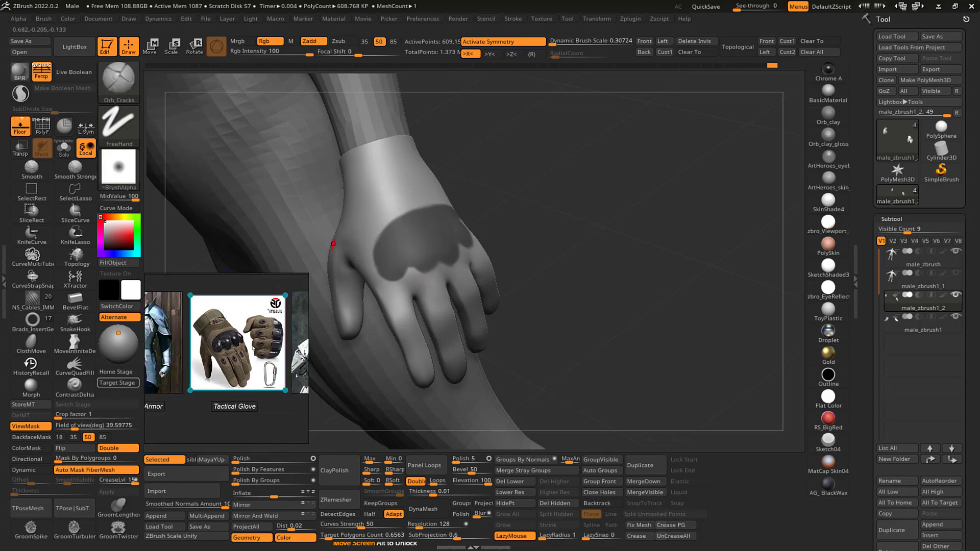
right_click(218, 296)
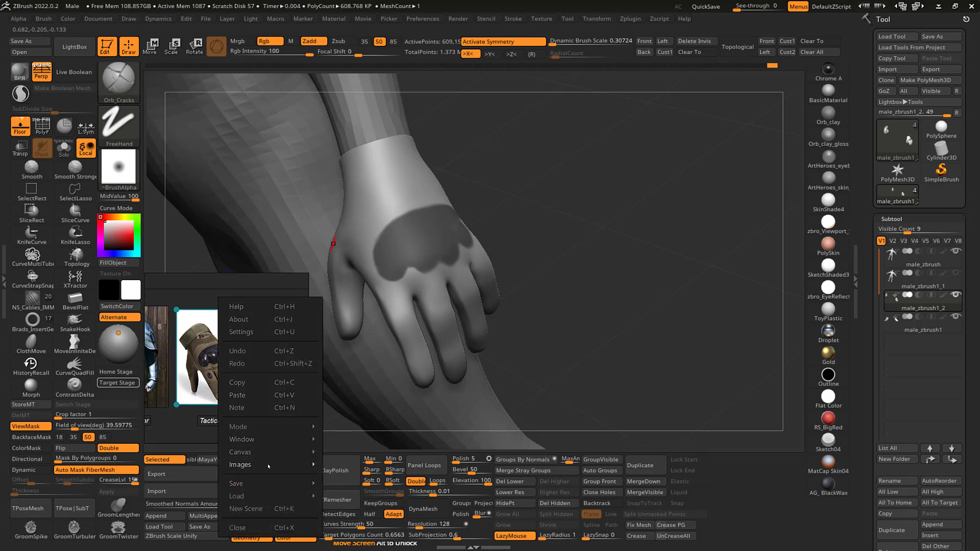
mouse_move(263, 436)
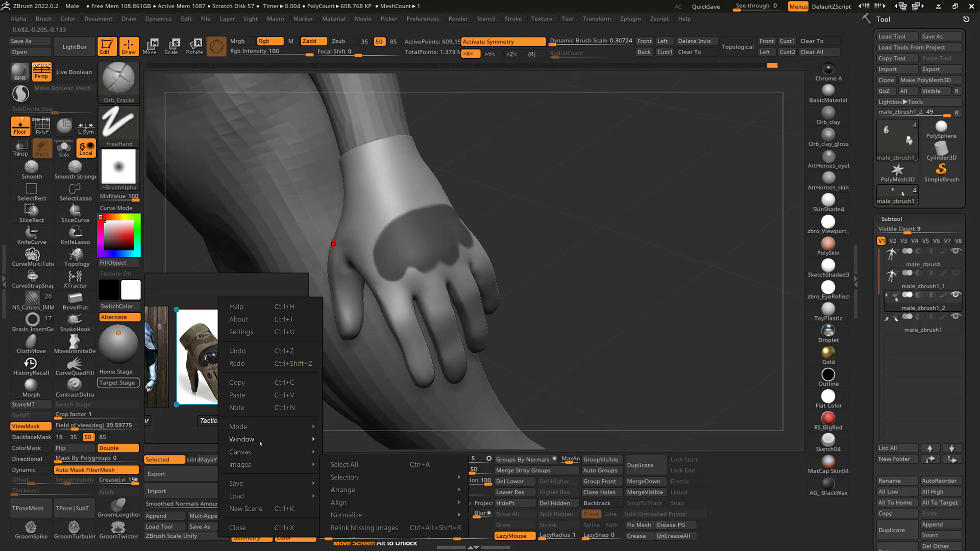
click(254, 334)
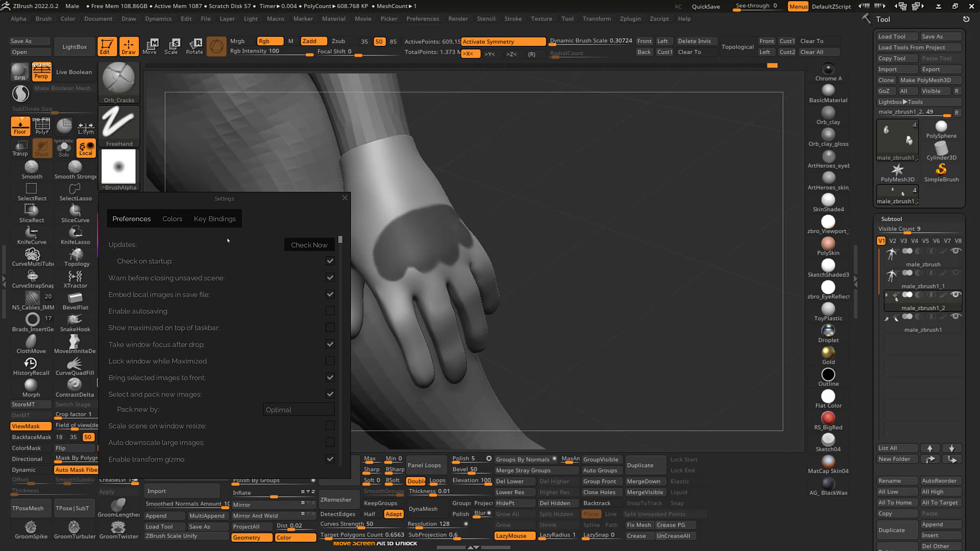
click(215, 219)
scroll(201, 316, down, 2)
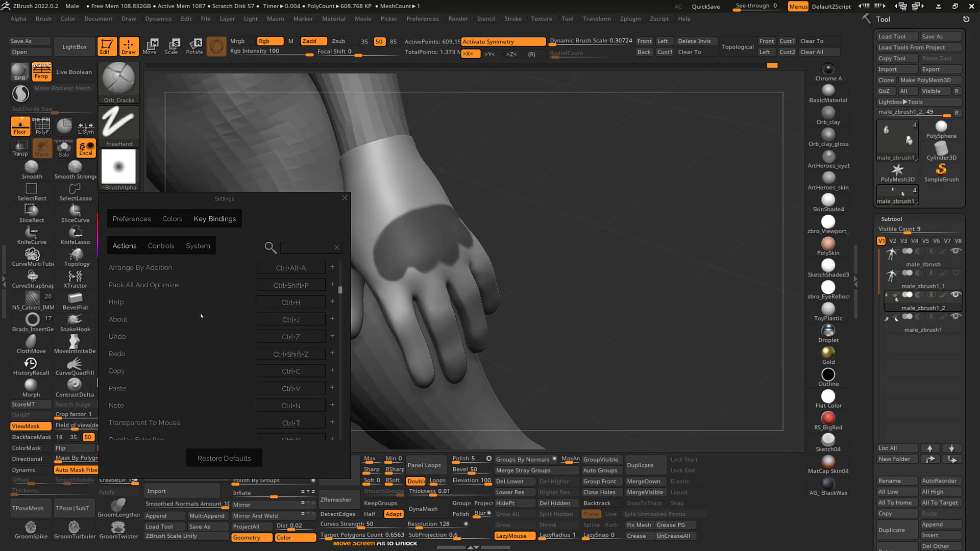
scroll(201, 316, up, 4)
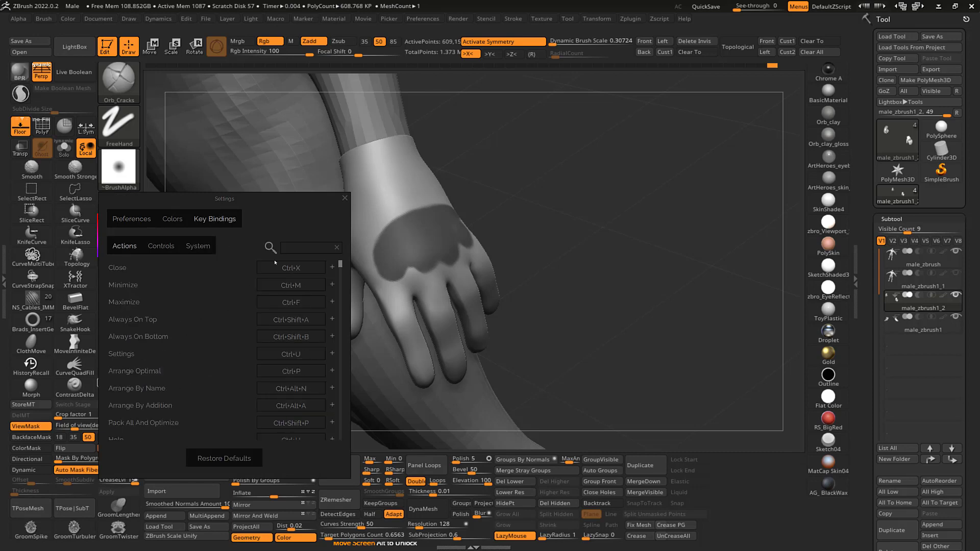
click(344, 198)
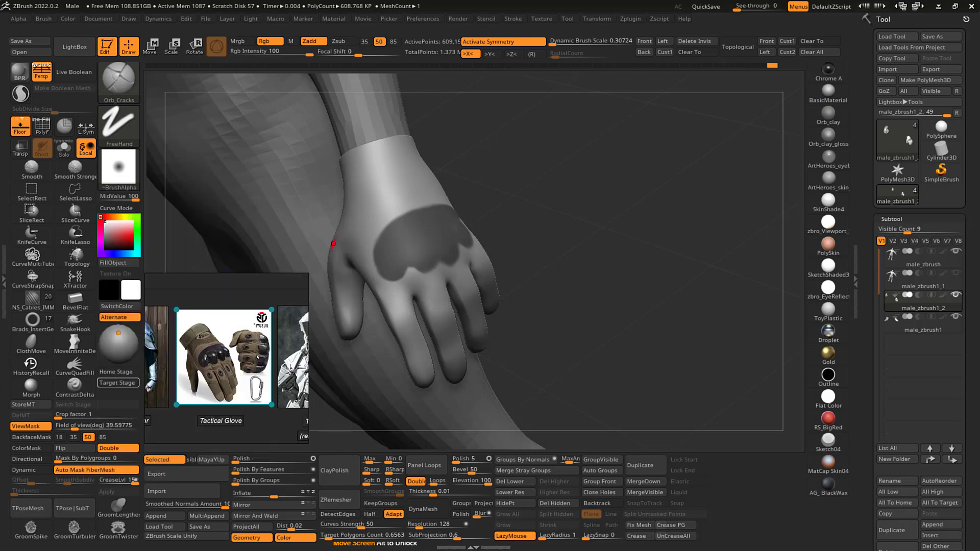
- Sharpen the mask's scallops between the finger knuckles, checking them against the glove reference
drag(597, 261, 620, 217)
key(ctrl)
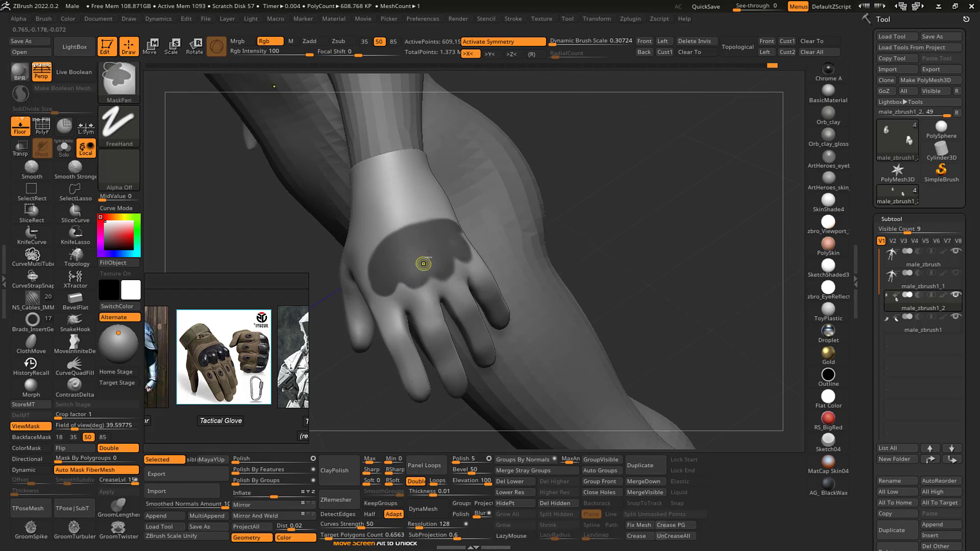
alt+drag(656, 186, 646, 196)
key(ctrl)
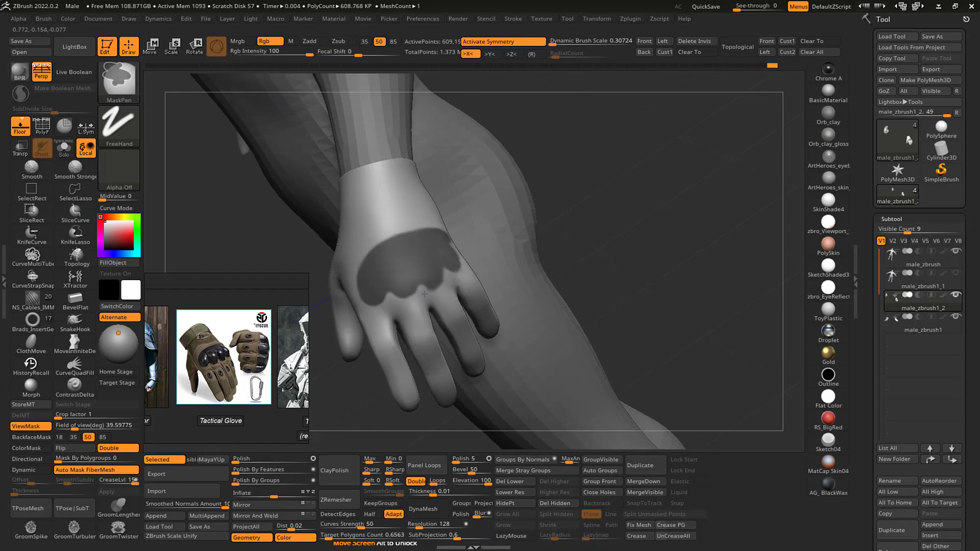
drag(641, 159, 661, 151)
key(ctrl)
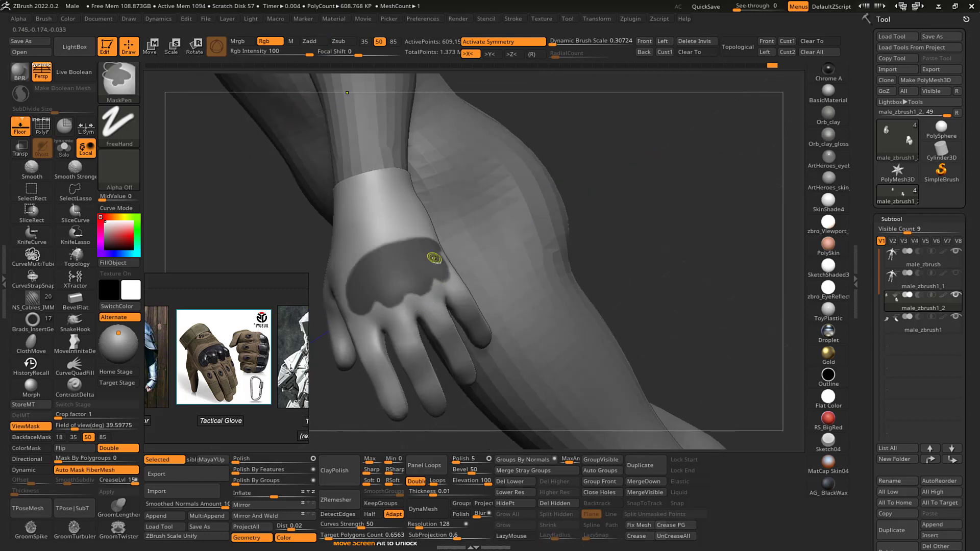
- Round off the mask's outer corner above the little finger's knuckle
drag(620, 153, 578, 161)
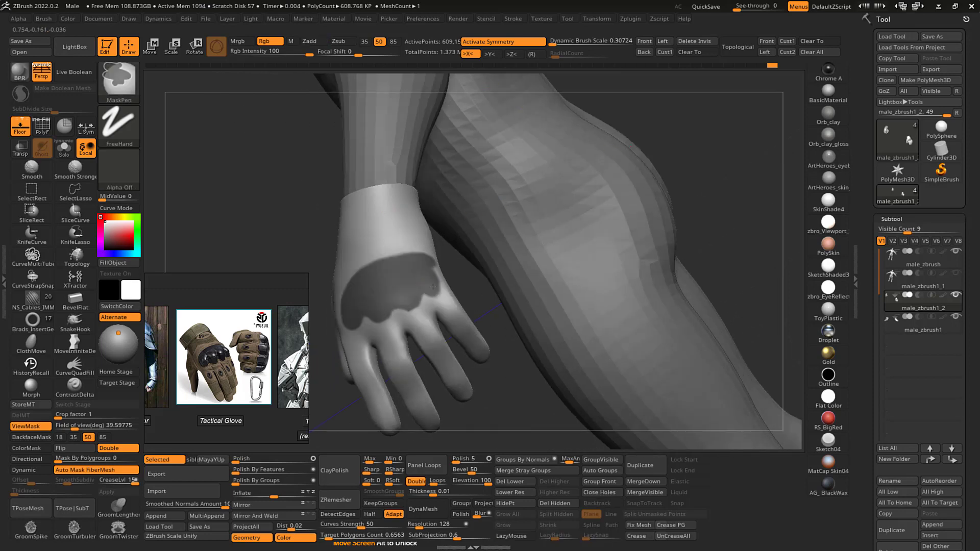
right_drag(559, 166, 711, 129)
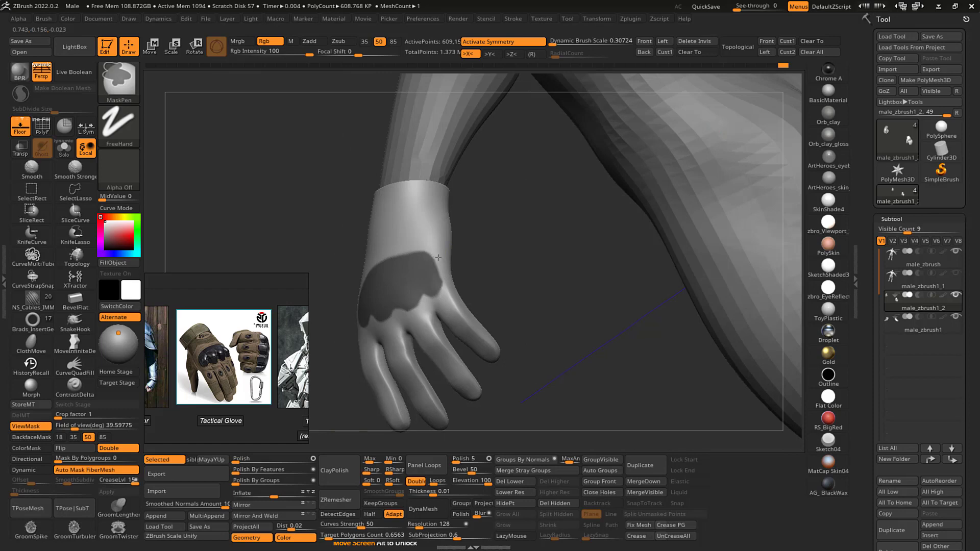
ctrl+alt+drag(437, 258, 443, 280)
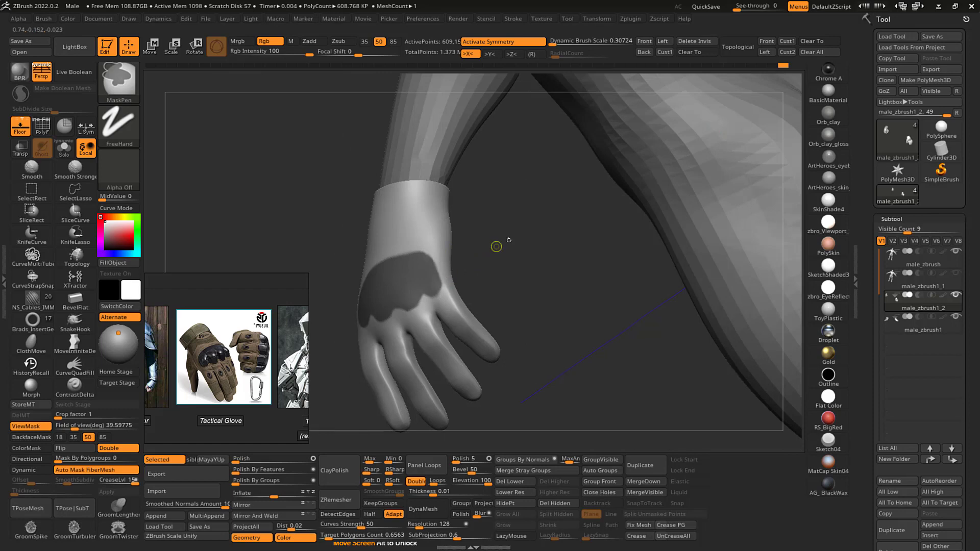
right_drag(497, 245, 507, 198)
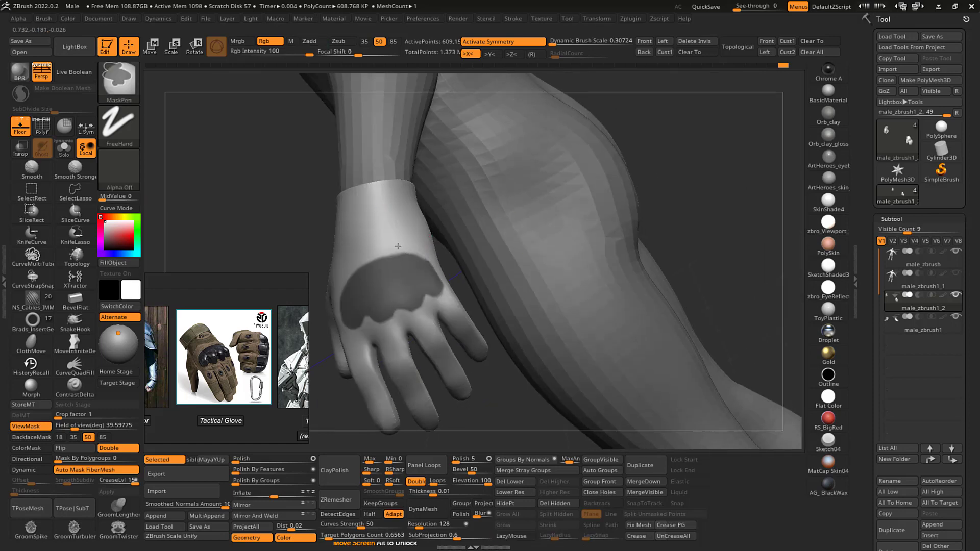
right_drag(501, 200, 704, 156)
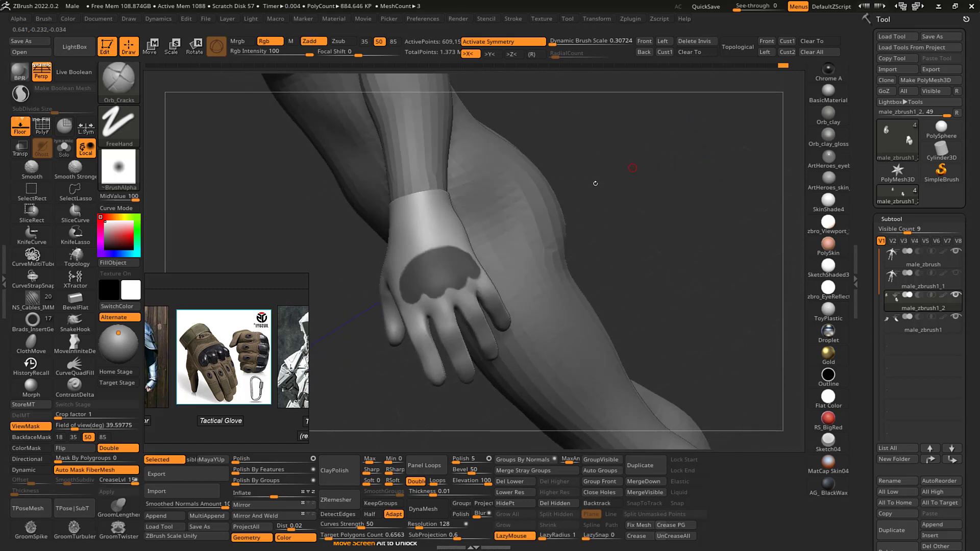
- Touch up the knuckle guard mask on the back of the hand and hide all glove polygons outside it
right_drag(495, 207, 542, 201)
ctrl+drag(465, 256, 434, 248)
right_drag(417, 284, 676, 170)
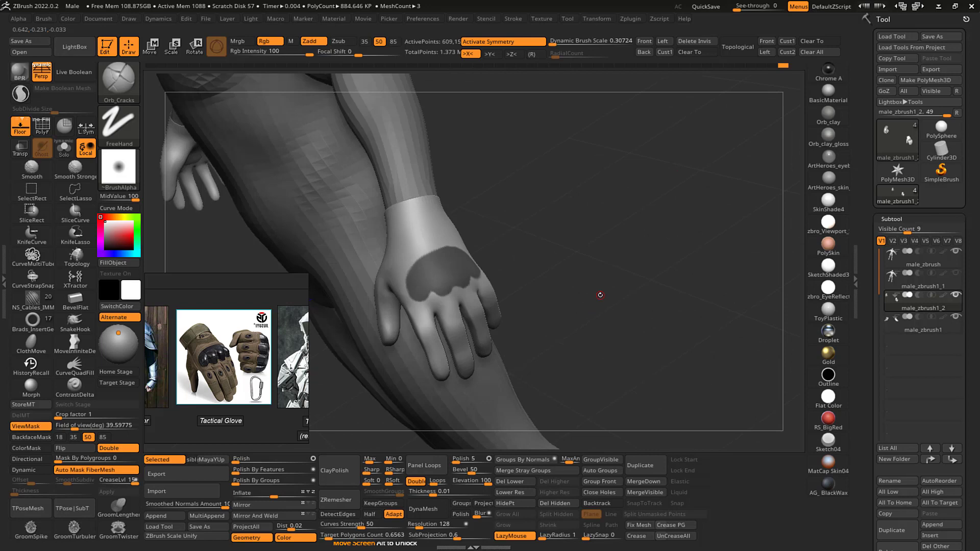
mouse_move(577, 221)
right_down()
mouse_move(542, 218)
mouse_move(611, 165)
right_up()
key(ctrl)
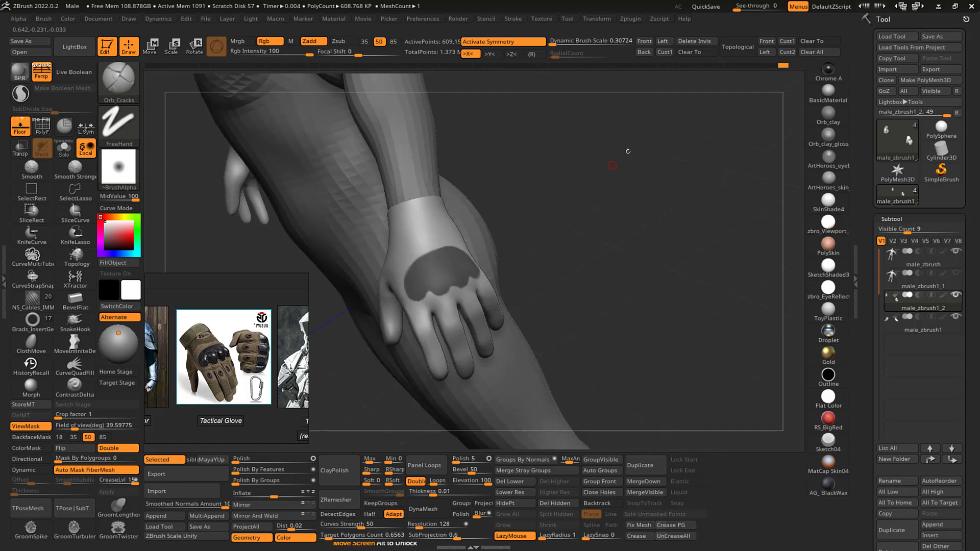
click(513, 503)
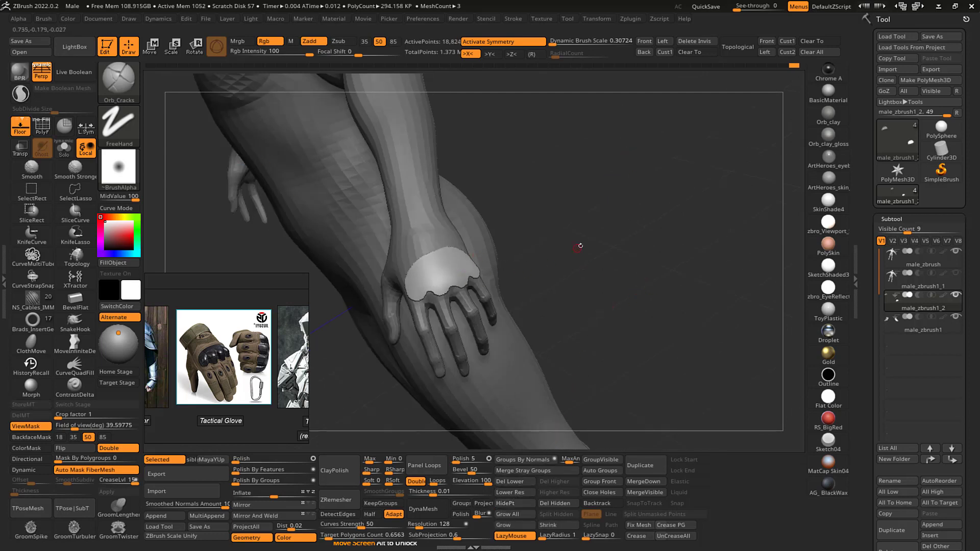
right_drag(580, 246, 586, 245)
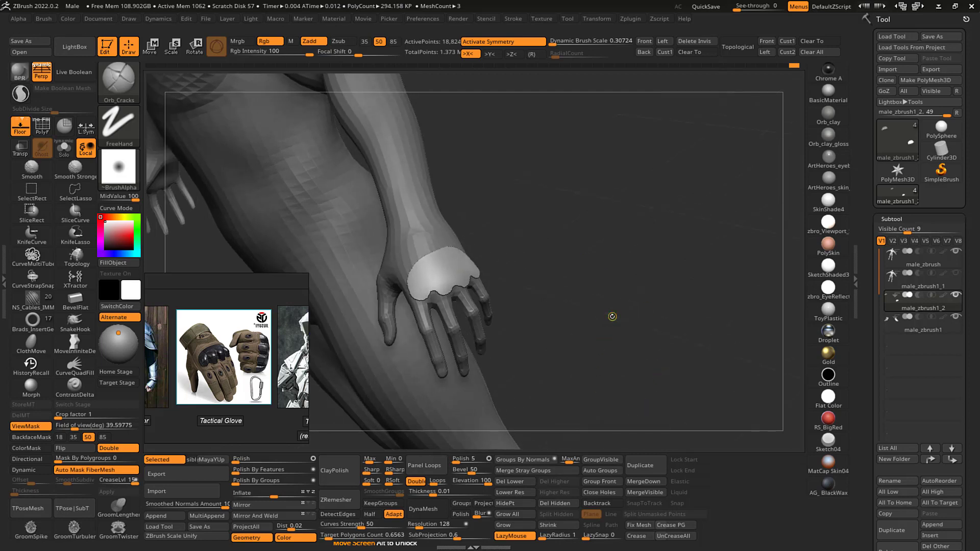
key(shift+f)
key(shift+f)
right_drag(610, 313, 603, 293)
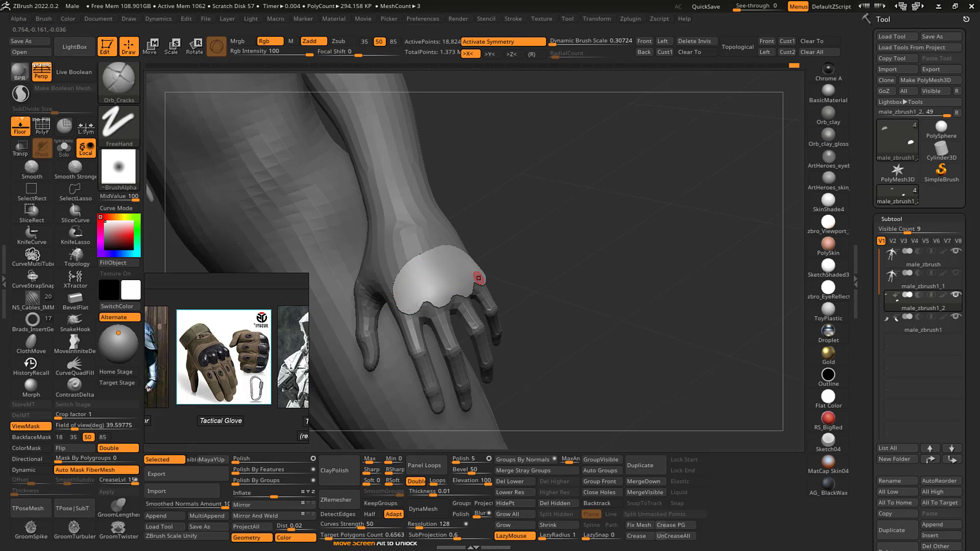
- Duplicate the partly hidden glove subtool, then group the copy's visible knuckle guard polygons and unhide the rest of the hand
click(647, 465)
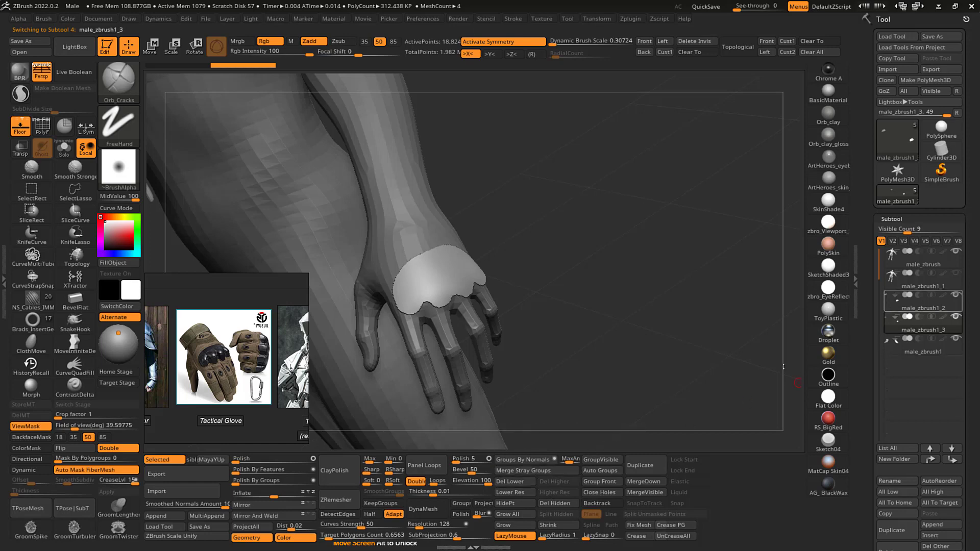
click(526, 483)
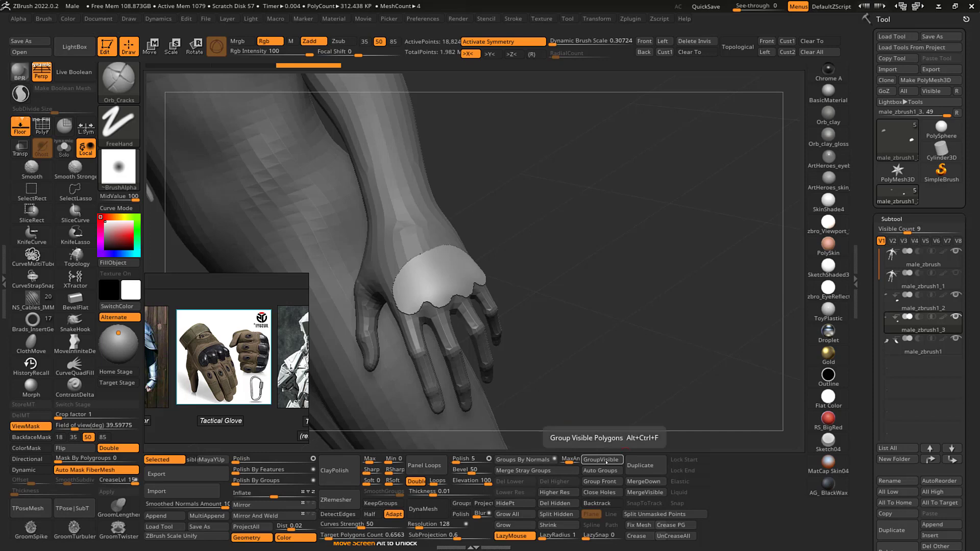
drag(607, 320, 611, 299)
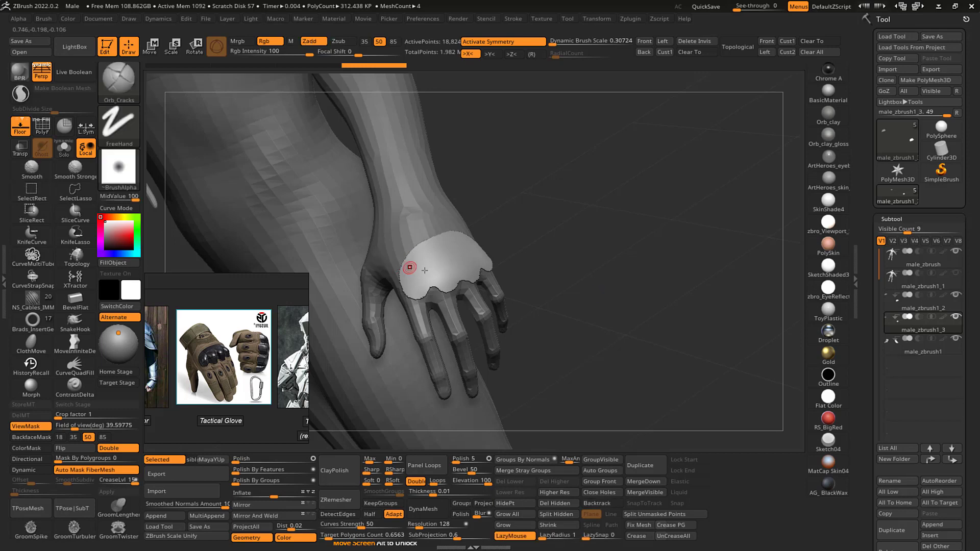
drag(553, 277, 613, 265)
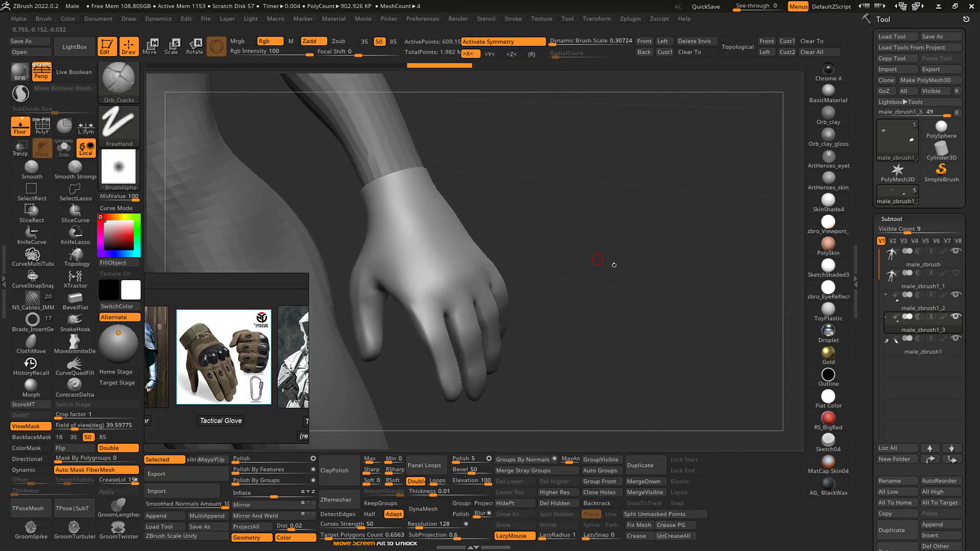
- Duplicate the grouped glove subtool as a spare copy with its polygroup wireframe displayed, and hide male_zbrush1_2
click(892, 530)
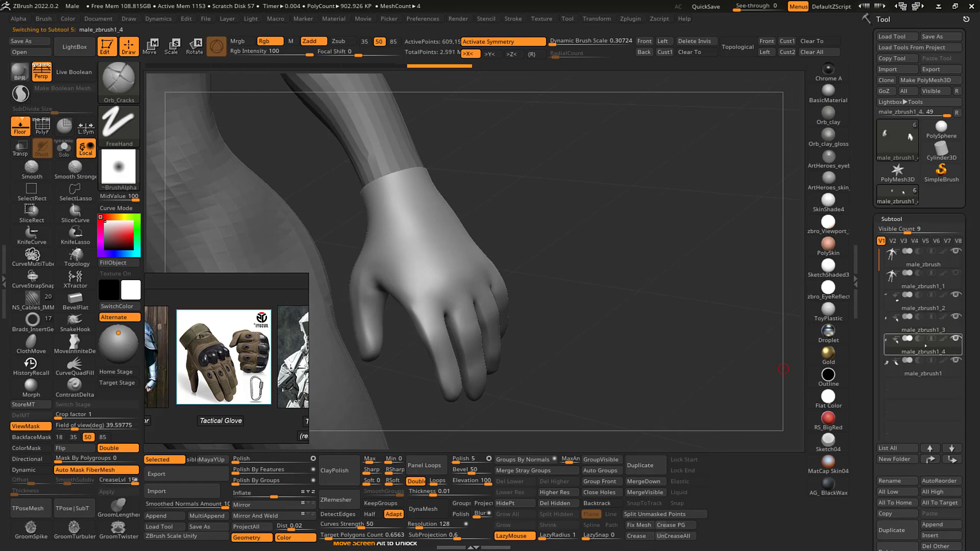
key(shift+f)
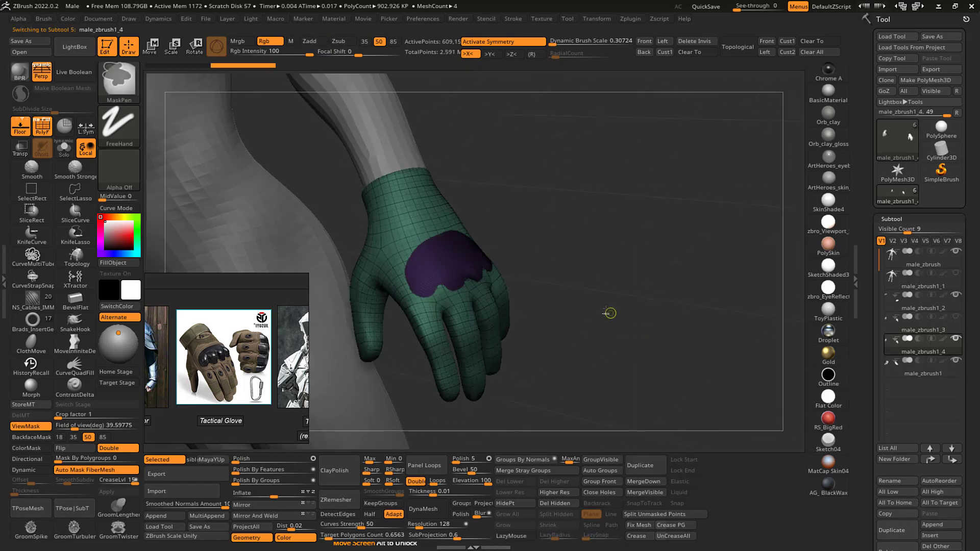
mouse_move(610, 313)
mouse_down()
mouse_move(586, 305)
mouse_move(598, 301)
mouse_up()
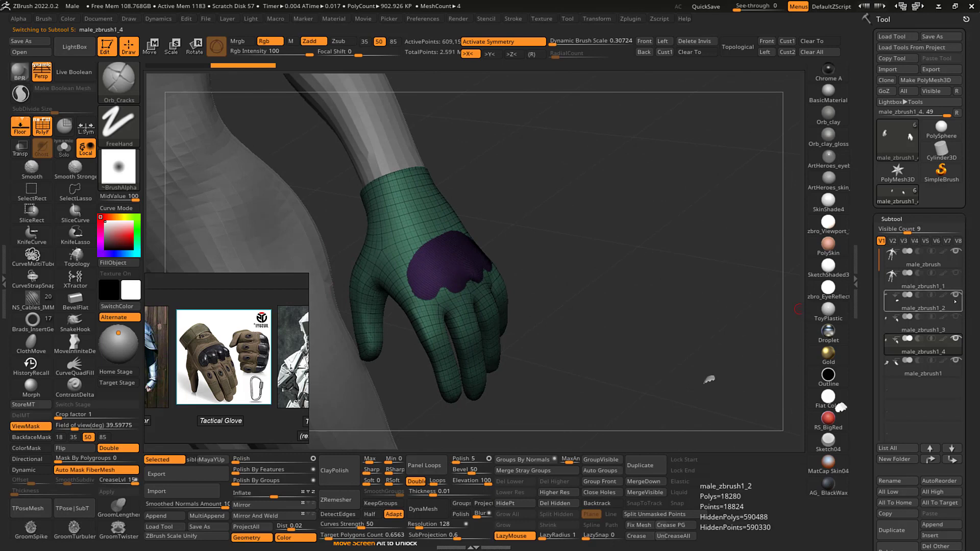
mouse_move(956, 298)
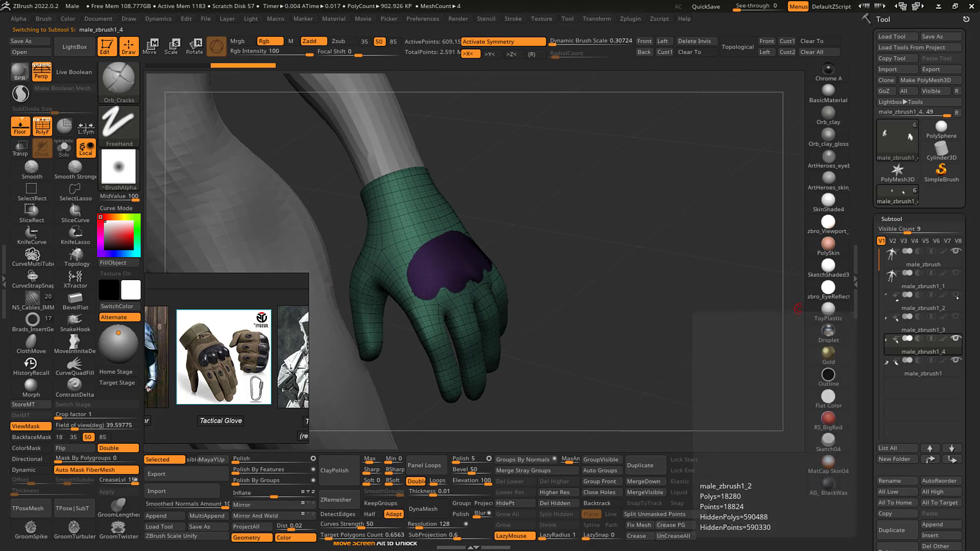
drag(580, 308, 617, 288)
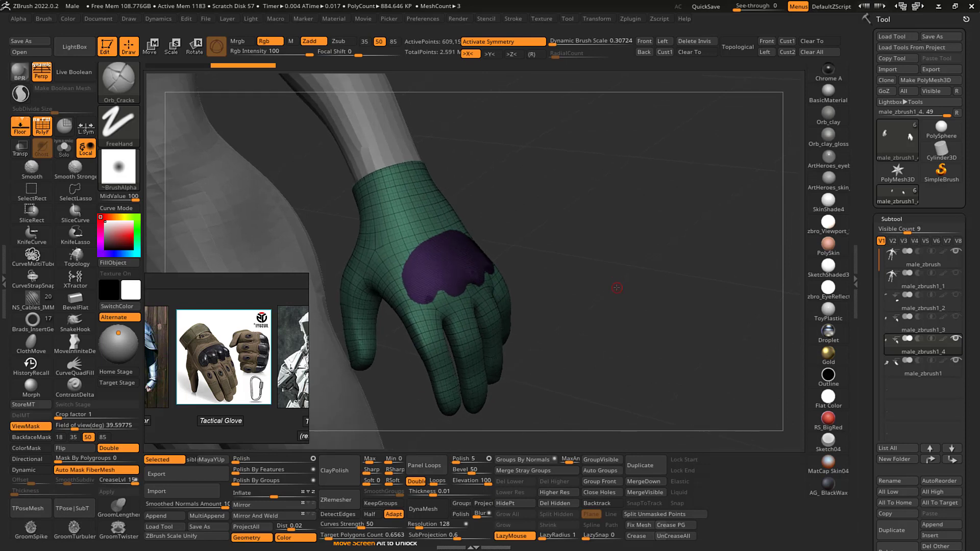
- Make the male_zbrush1_3 glove copy active and show it alone with its polygroup wireframe displayed
mouse_move(893, 364)
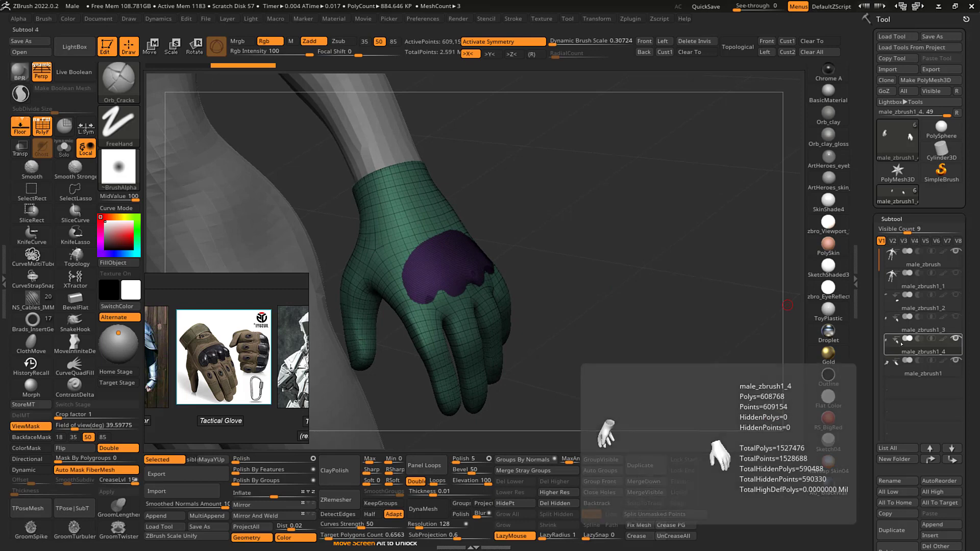
click(890, 351)
click(898, 330)
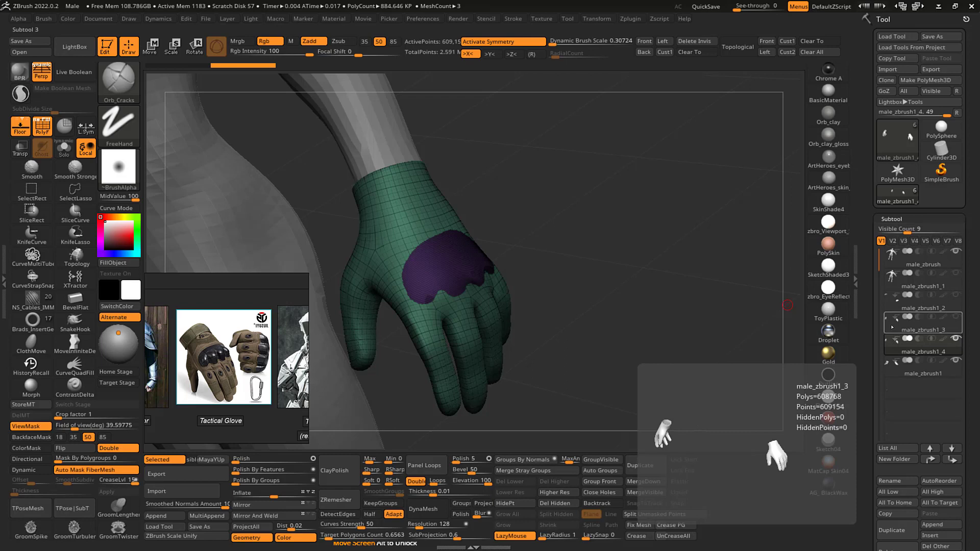
click(645, 465)
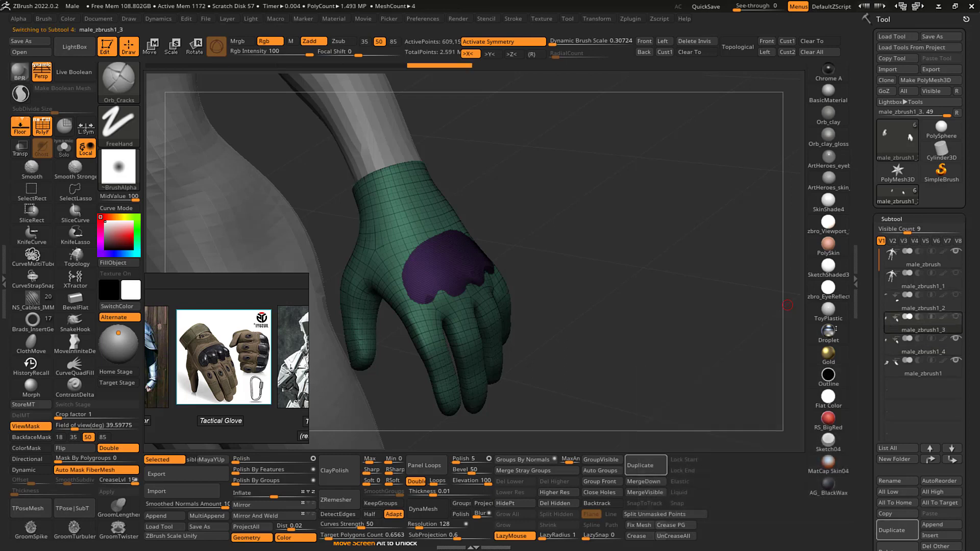
key(shift+s)
key(shift+s)
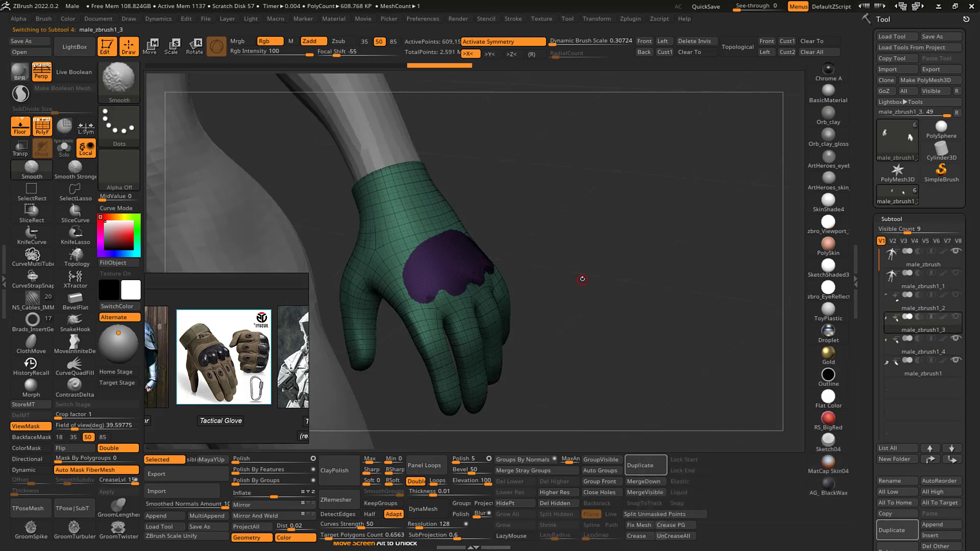
key(shift+f)
drag(591, 274, 597, 273)
key(shift+f)
key(ctrl)
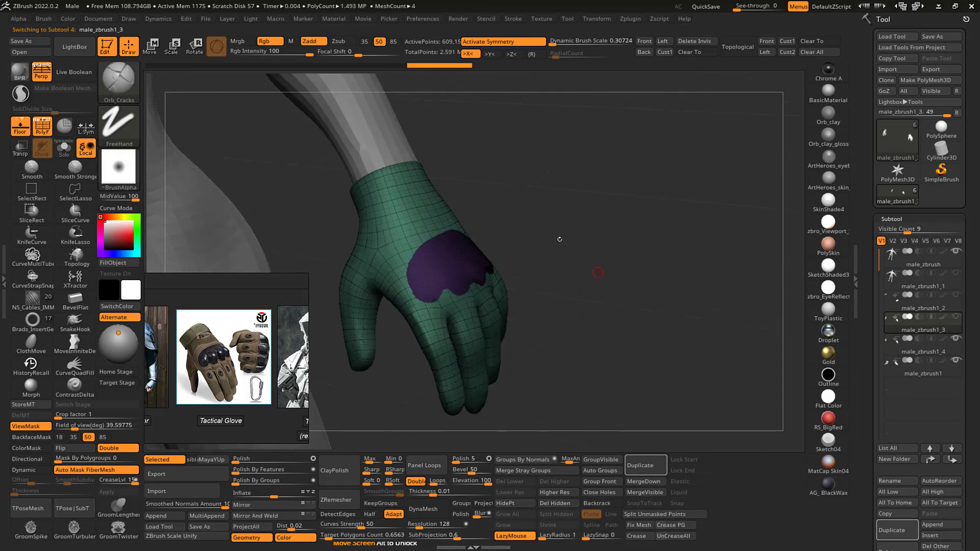
key(shift+f)
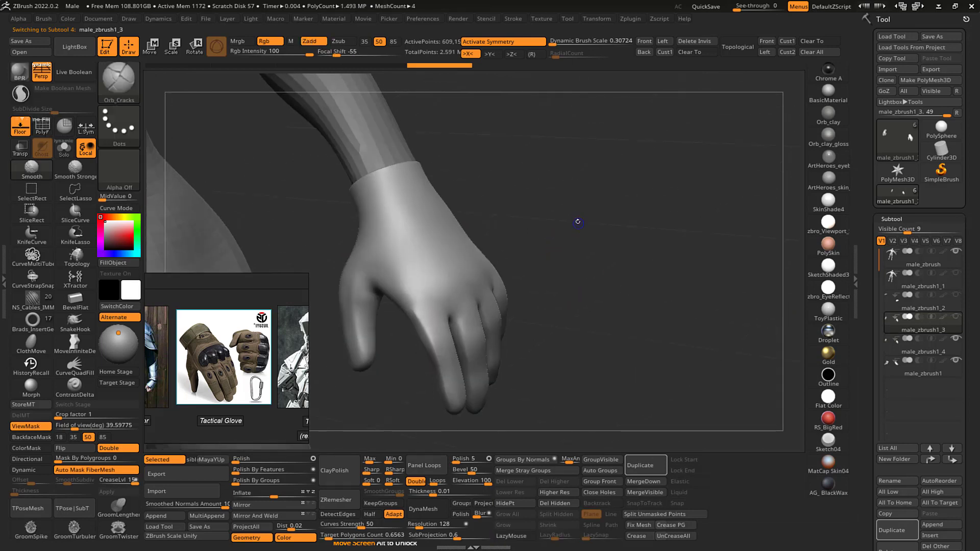
drag(576, 221, 586, 217)
key(shift+f)
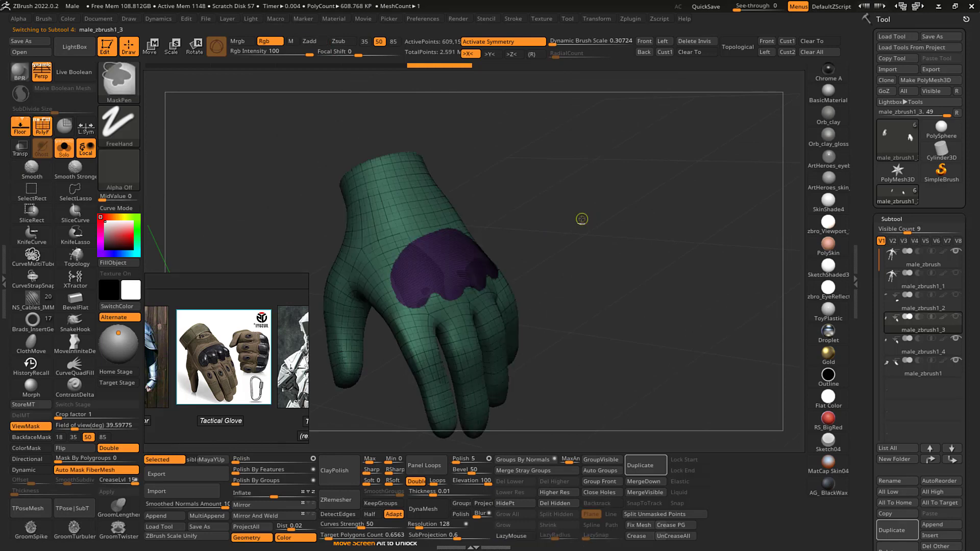
drag(517, 231, 544, 225)
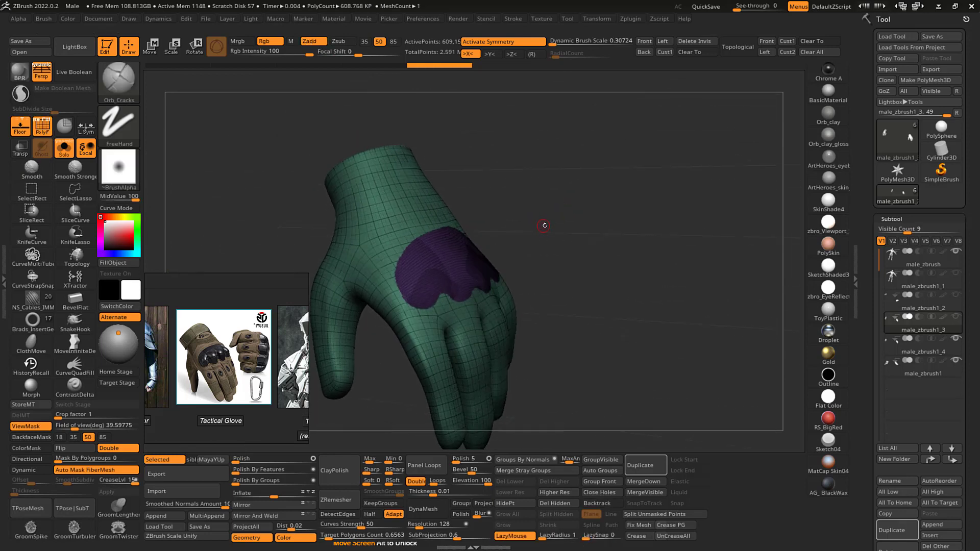
- Mask the whole glove except the knuckle guard polygroup, with the polygroup wireframe turned off
ctrl+shift+click(448, 267)
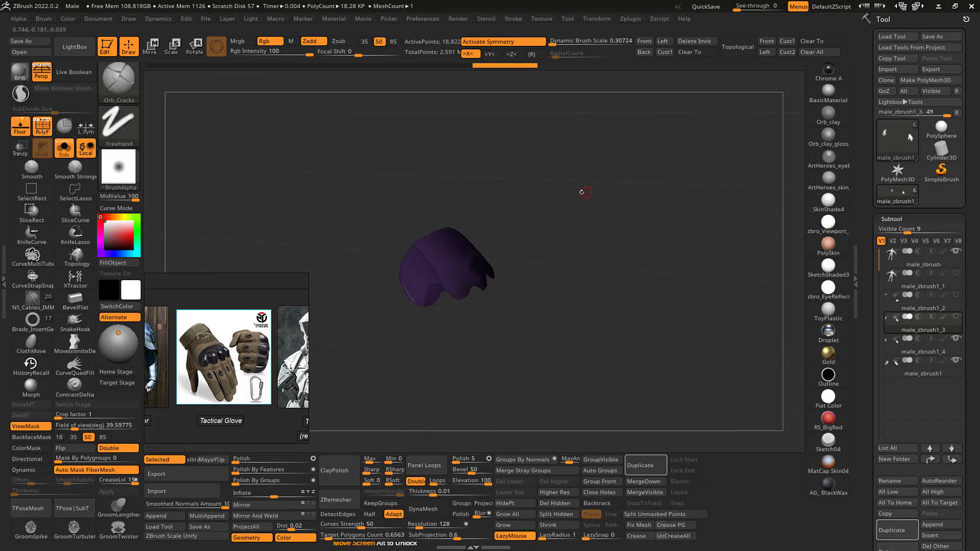
drag(576, 190, 370, 352)
ctrl+shift+click(602, 206)
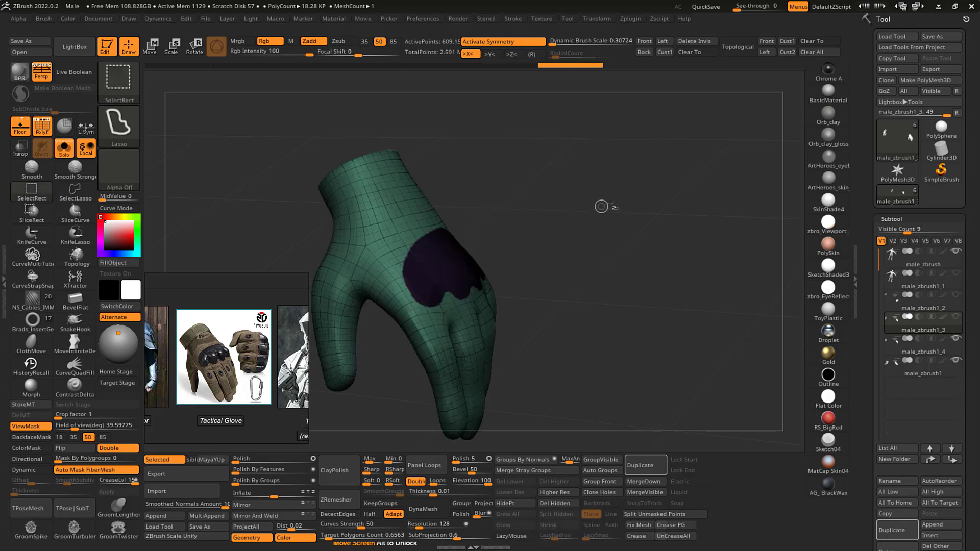
key(shift+f)
alt+drag(621, 197, 644, 176)
ctrl+click(633, 204)
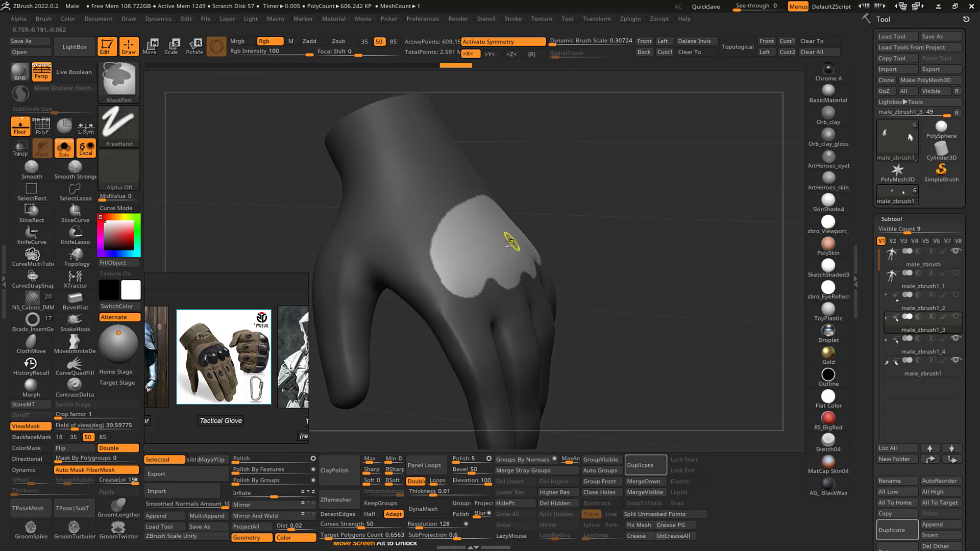
- Isolate the knuckle guard polygroup and smooth its jagged border with Polish By Features
ctrl+shift+click(495, 259)
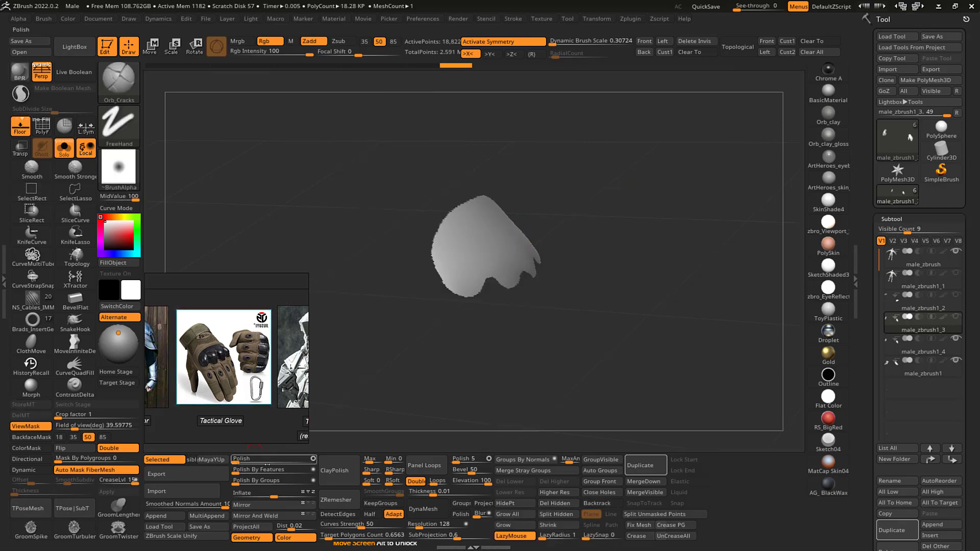
drag(238, 470, 245, 470)
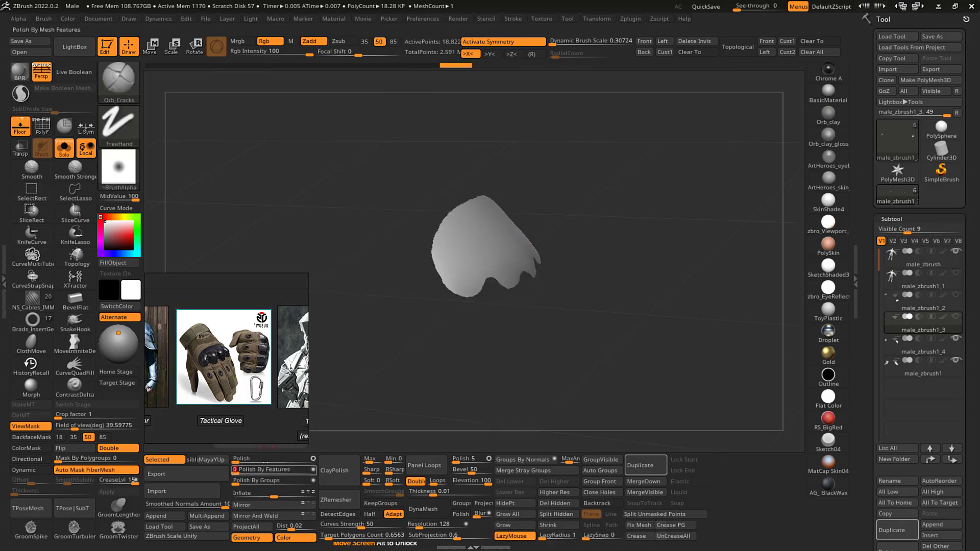
drag(589, 191, 530, 233)
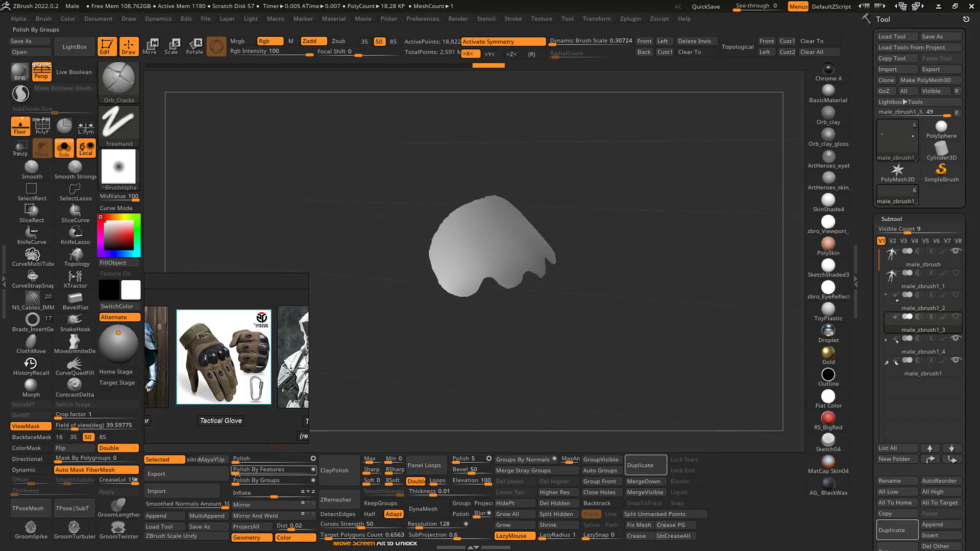
drag(601, 167, 635, 152)
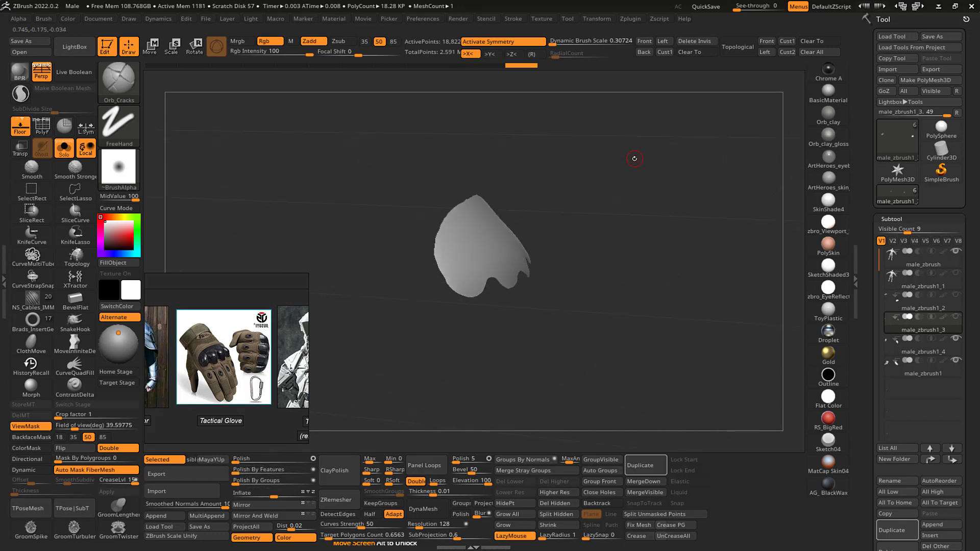
- Mask the isolated knuckle guard and invert the visibility to show the rest of the glove
ctrl+shift+drag(564, 155, 440, 356)
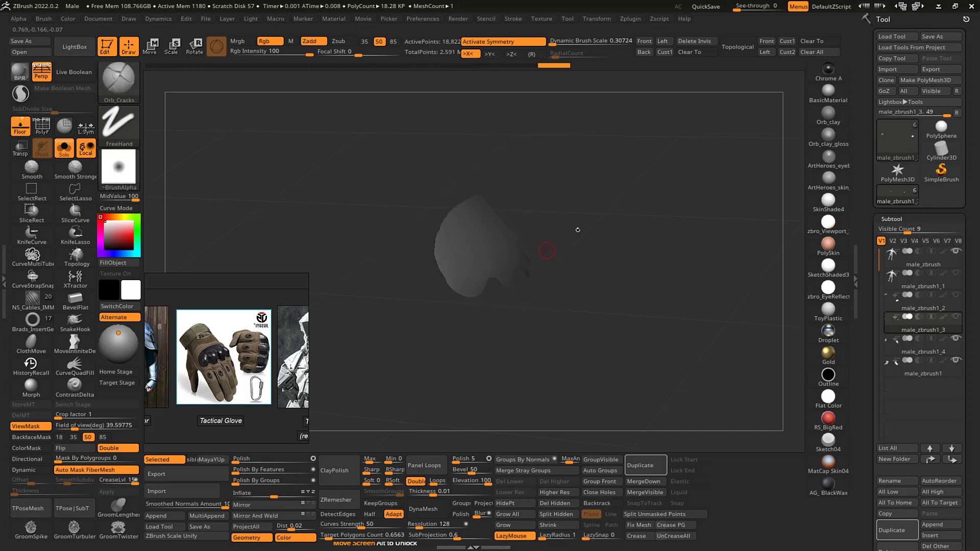
ctrl+shift+click(627, 193)
ctrl+shift+drag(647, 180, 647, 179)
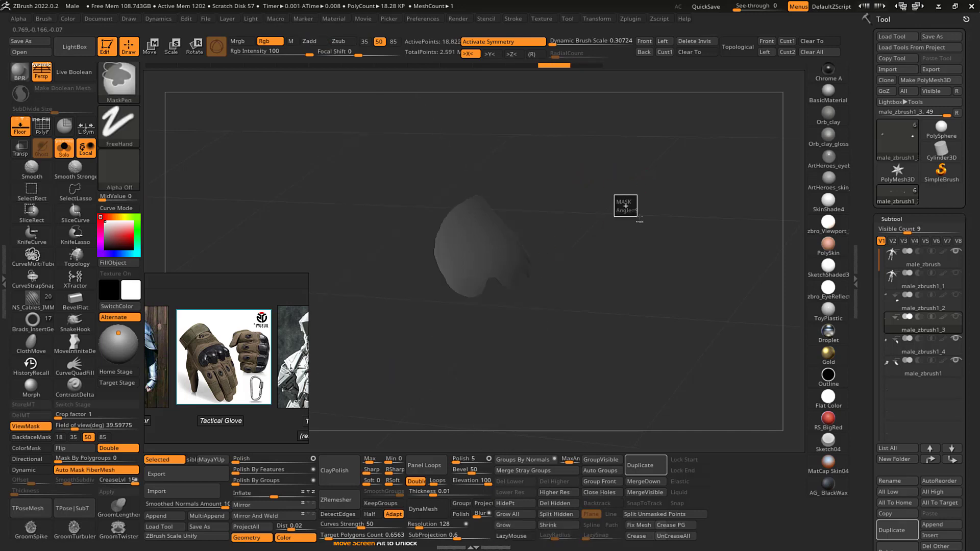
ctrl+shift+click(630, 203)
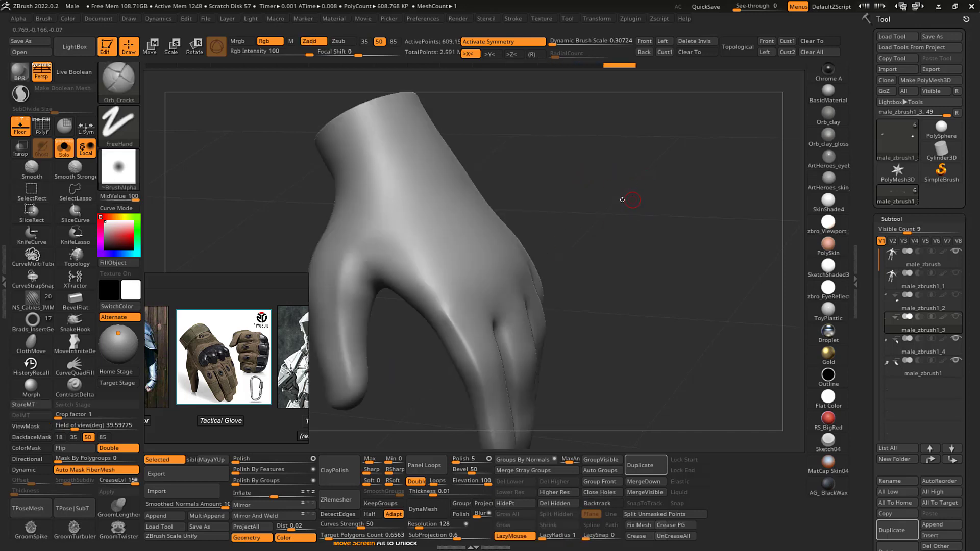
ctrl+shift+click(466, 249)
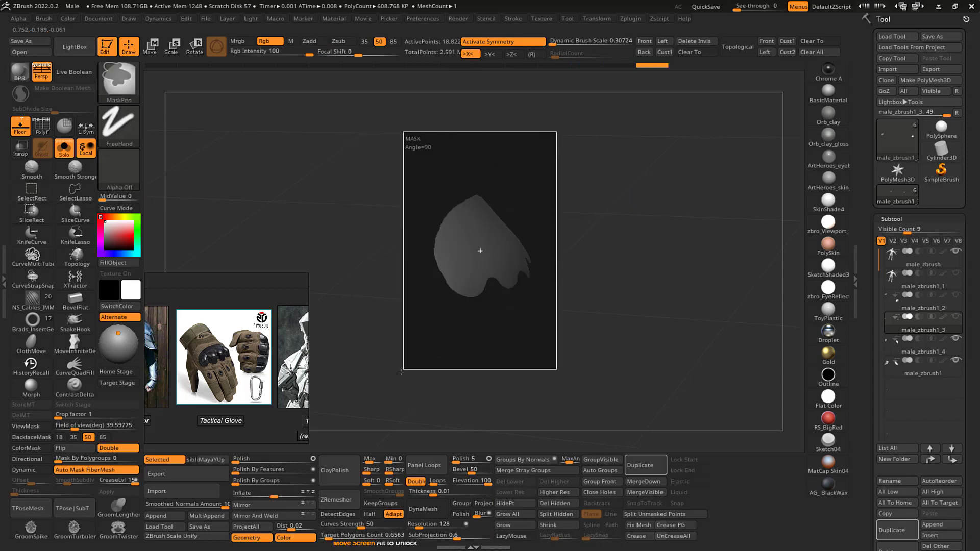
ctrl+shift+click(629, 199)
key(ctrl+z)
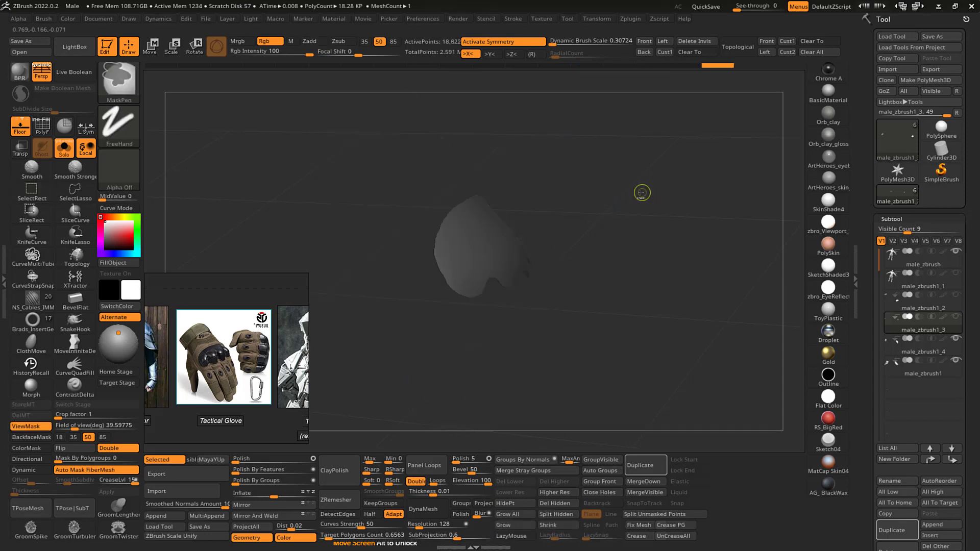
ctrl+shift+click(615, 196)
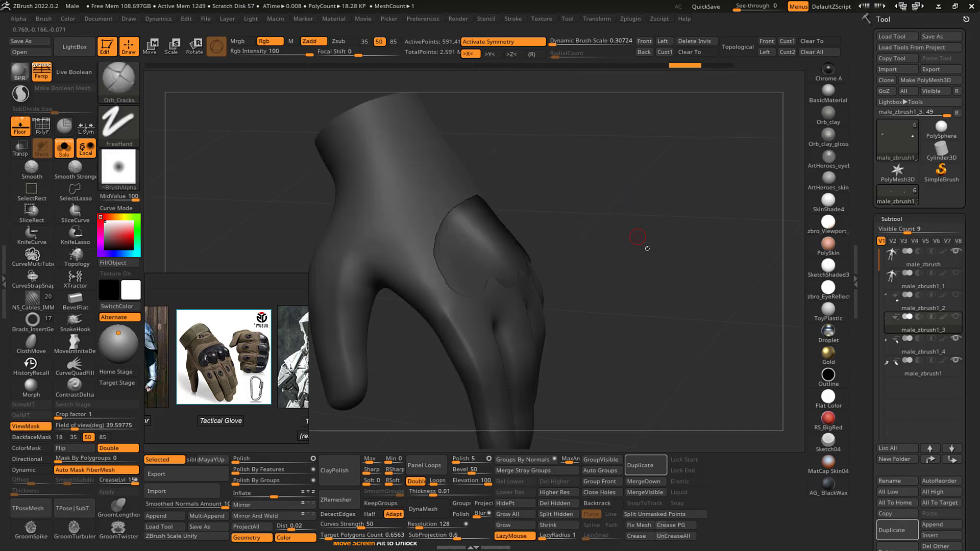
- Show the whole glove again and invert the mask so only the knuckle guard area is editable
ctrl+shift+drag(468, 126, 354, 400)
mouse_move(611, 209)
alt+mouse_down()
mouse_move(630, 240)
mouse_move(528, 154)
alt+mouse_up()
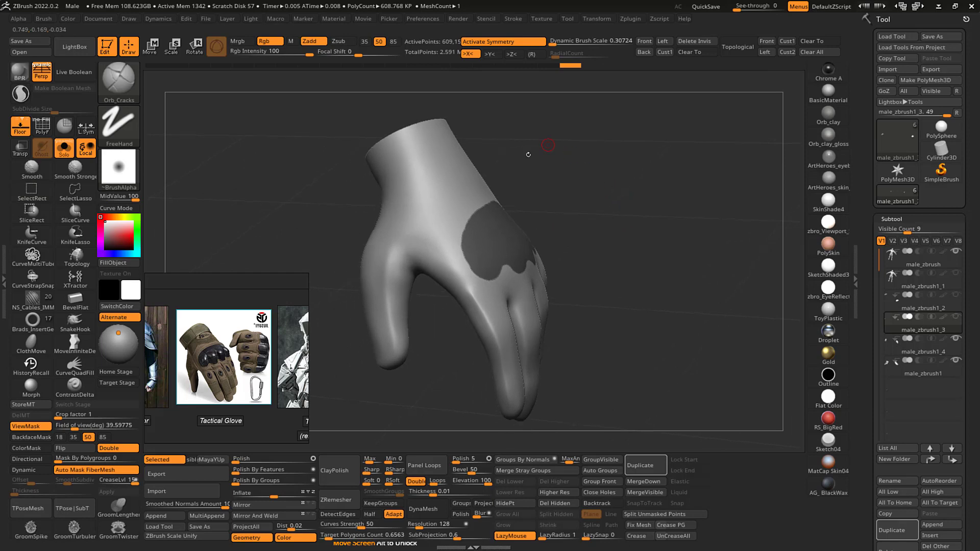
alt+drag(628, 187, 670, 175)
key(w)
ctrl+click(580, 190)
- Sink the unmasked knuckle guard slightly into the glove with the Move gizmo and turn off the mask display
click(497, 241)
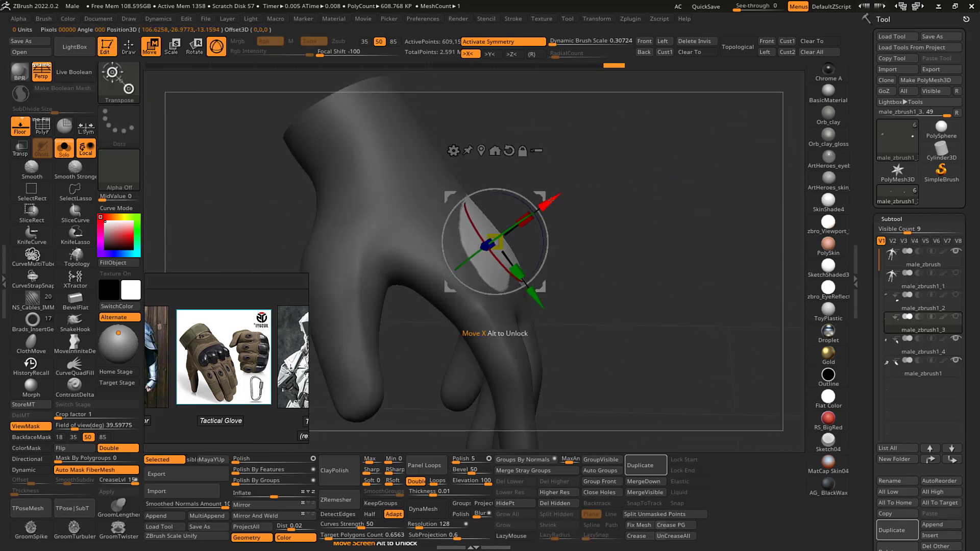
drag(551, 201, 549, 202)
key(q)
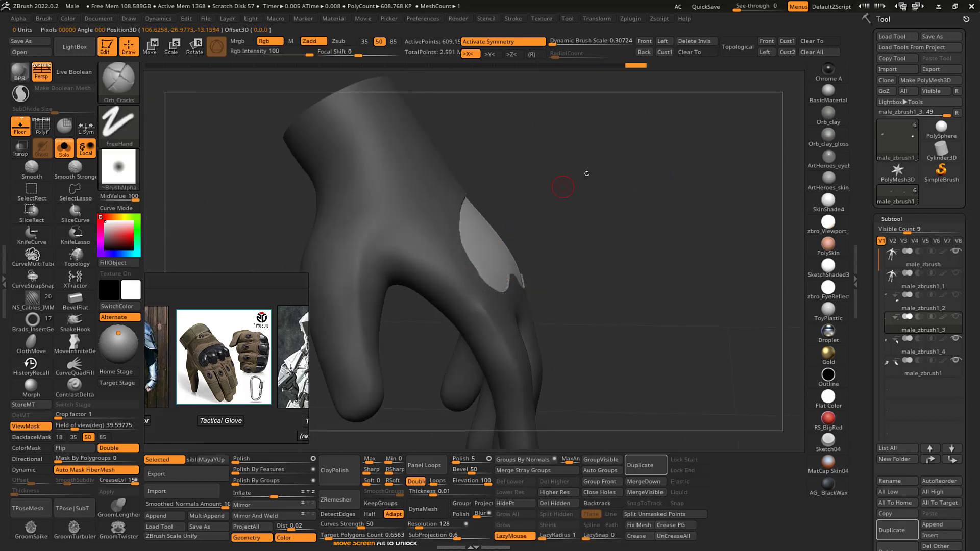
mouse_move(663, 168)
mouse_down()
mouse_move(627, 169)
mouse_move(676, 161)
mouse_move(645, 170)
mouse_move(654, 157)
mouse_up()
key(ctrl+h)
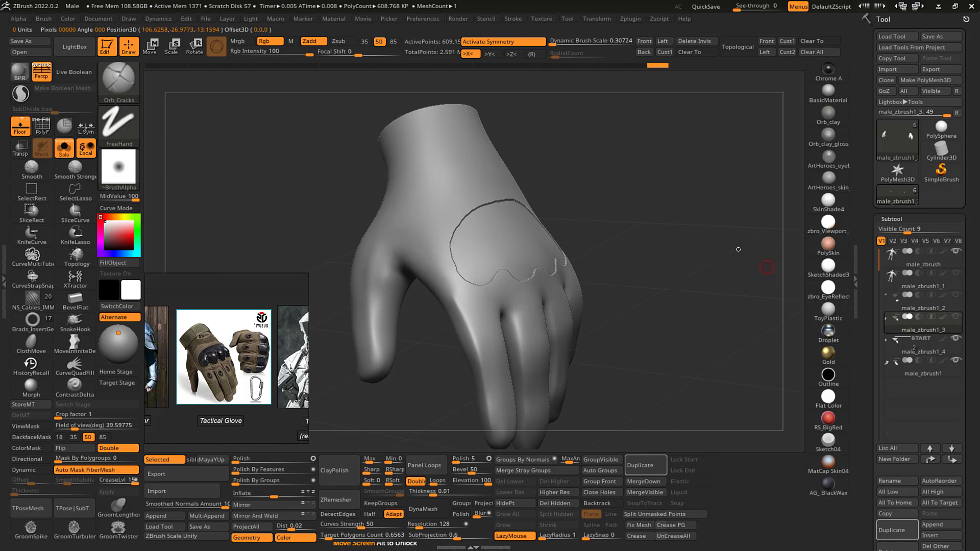
- Make the male_zbrush1_4 glove copy active, solo it with its polygroup wireframe displayed, and isolate the knuckle guard polygroup
click(910, 344)
mouse_move(681, 238)
mouse_down()
mouse_move(704, 228)
mouse_move(680, 232)
mouse_move(688, 232)
mouse_up()
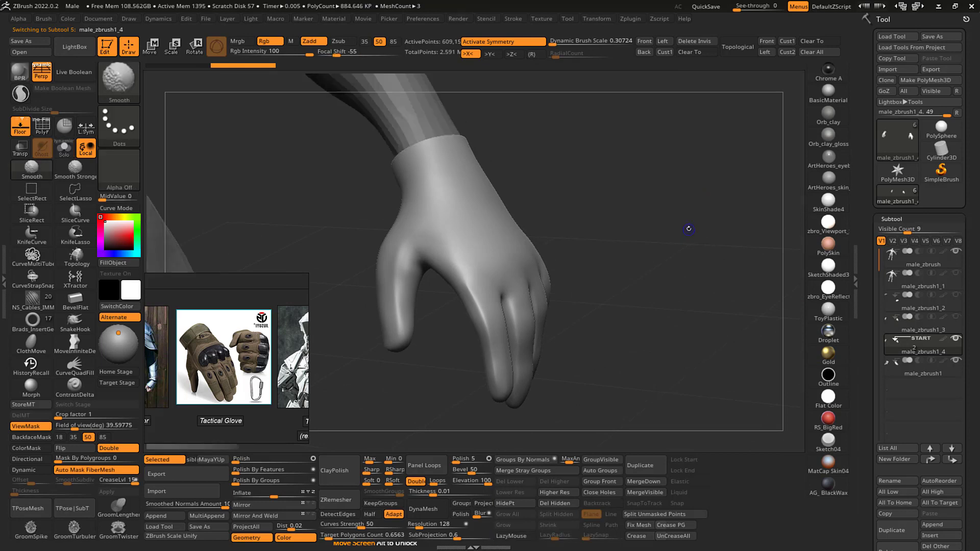
key(shift+s)
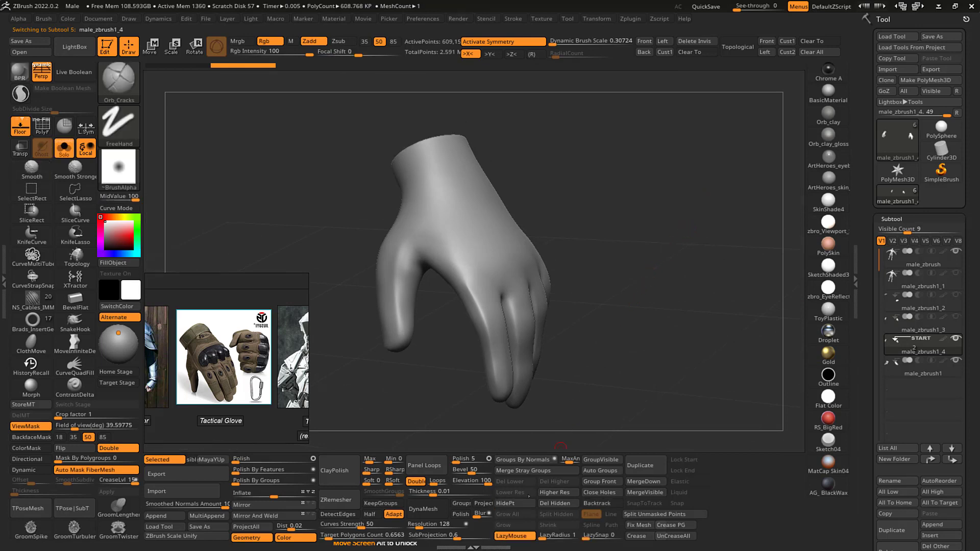
key(shift+f)
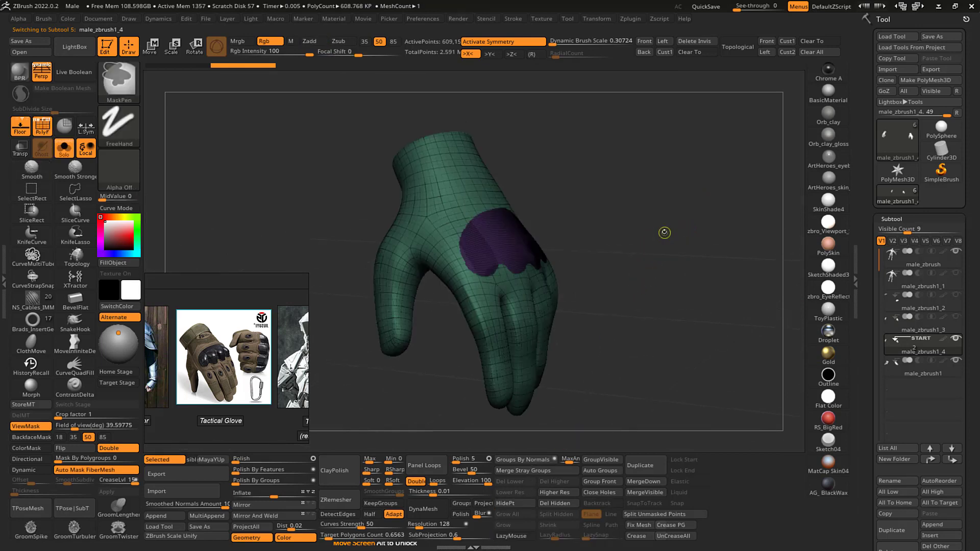
drag(664, 232, 657, 238)
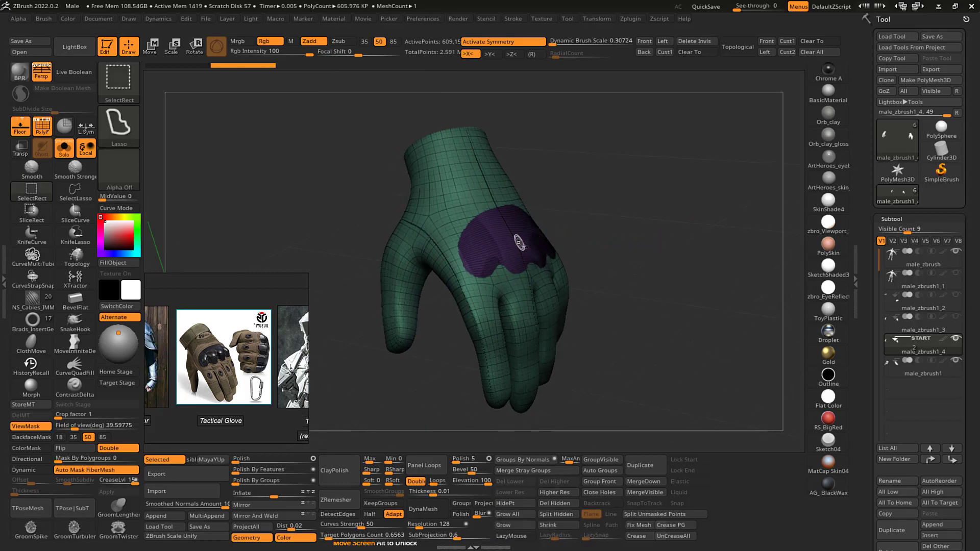
ctrl+shift+click(505, 243)
mouse_move(586, 198)
mouse_down()
mouse_move(649, 191)
mouse_move(590, 182)
mouse_move(634, 192)
mouse_up()
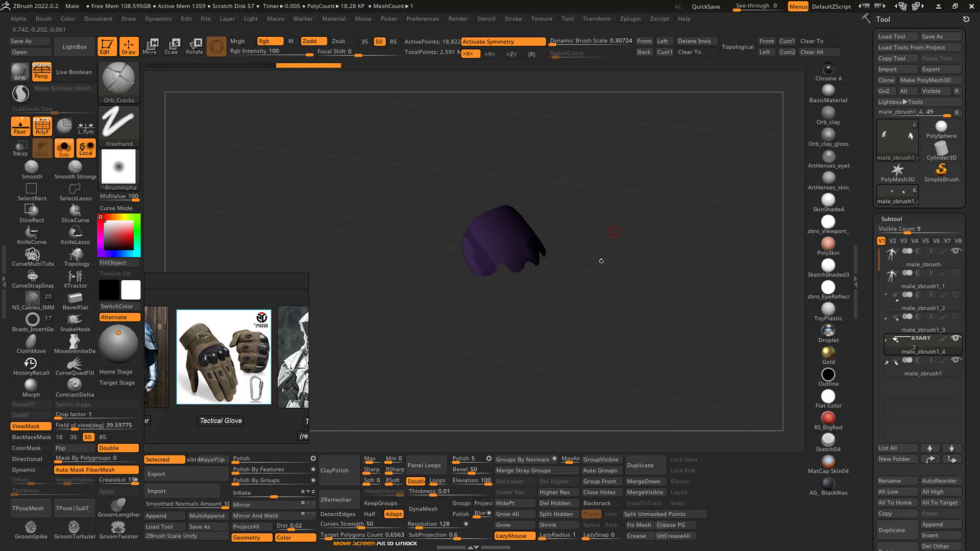
- Delete the hidden rest of this glove copy and smooth the knuckle guard's jagged border with Polish By Features
drag(635, 229, 685, 220)
key(shift+f)
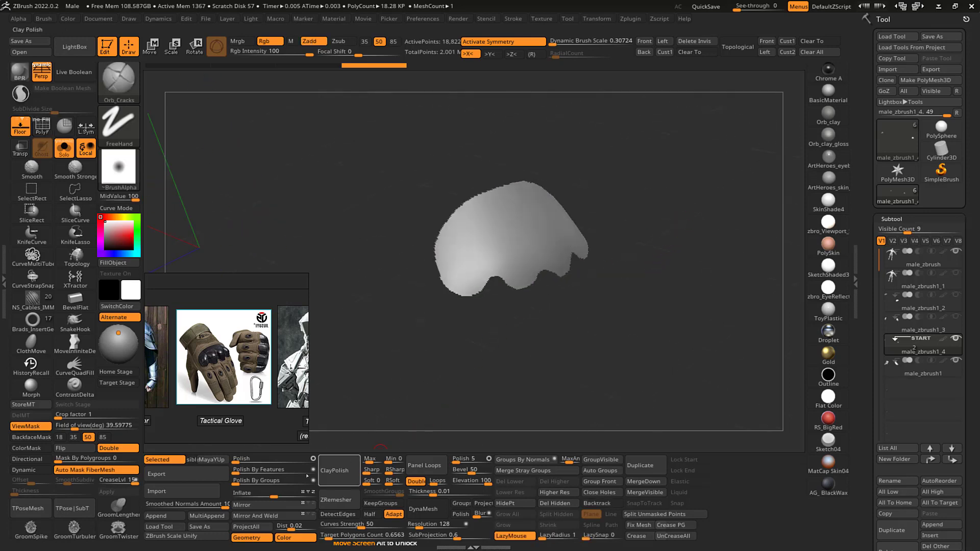
click(260, 470)
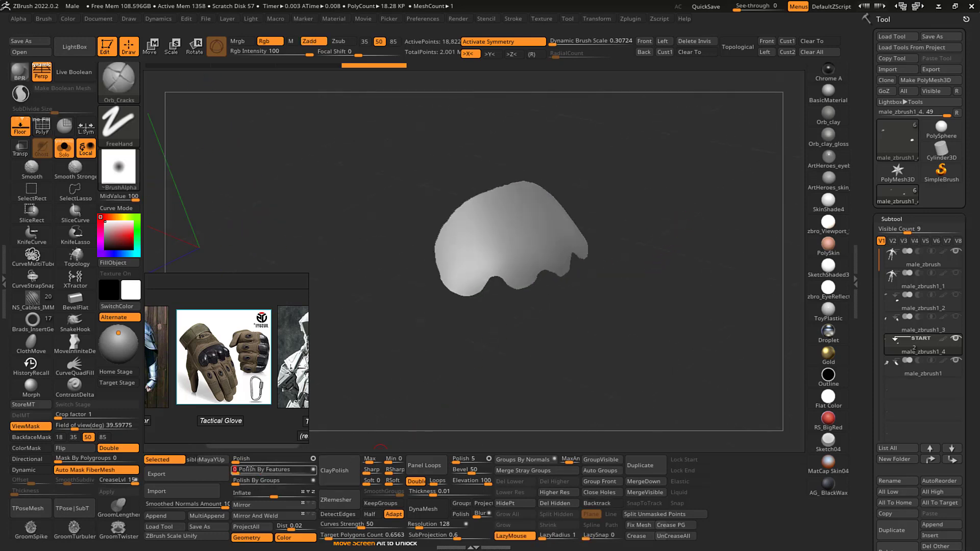
drag(249, 468, 253, 471)
drag(669, 212, 715, 177)
- ZRemesh the knuckle guard piece with a target polygons count of about 0.3 and display its polygroup wireframe
drag(505, 360, 449, 400)
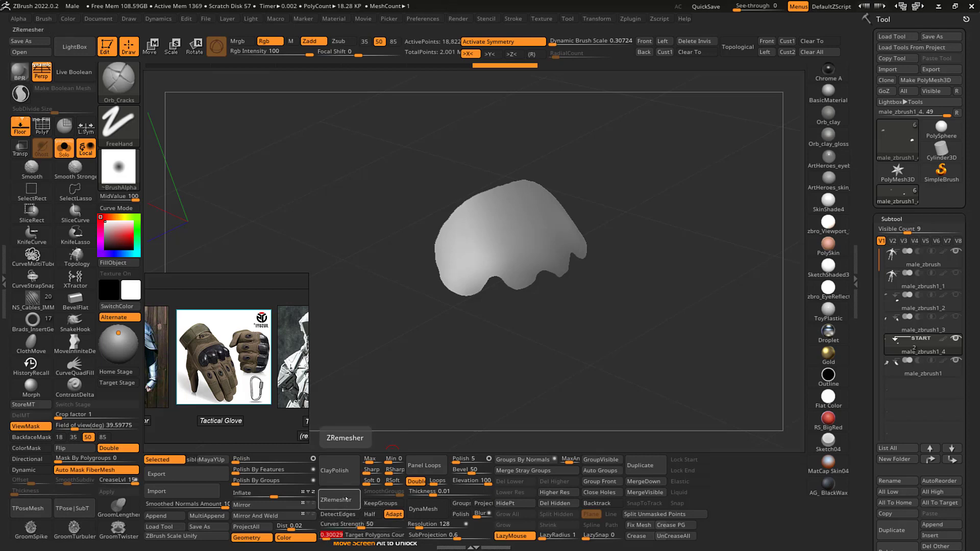
click(343, 502)
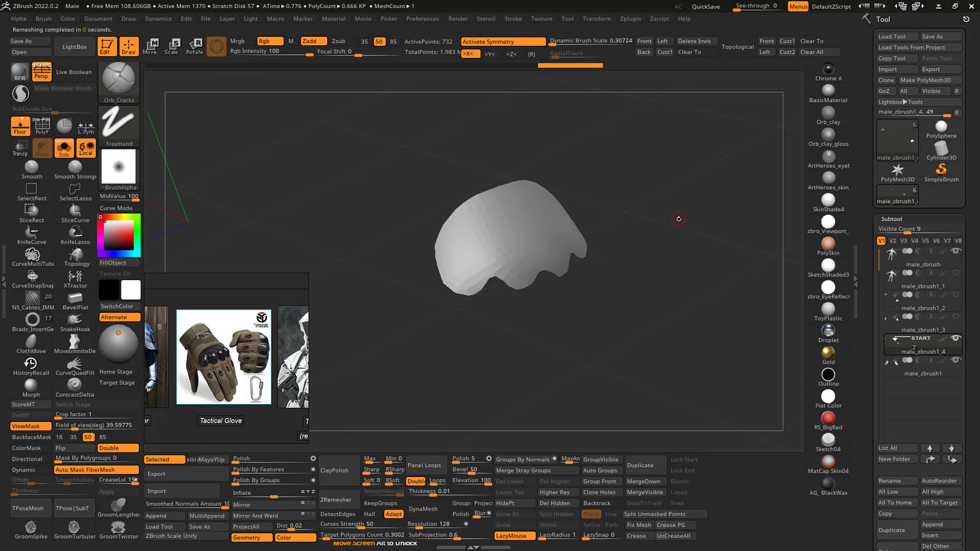
key(shift+f)
drag(684, 210, 639, 204)
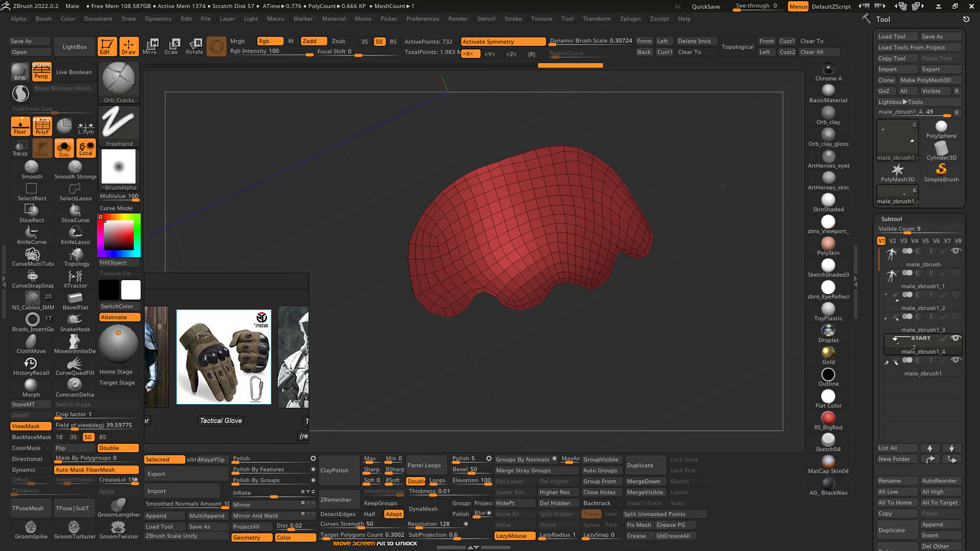
drag(722, 186, 708, 186)
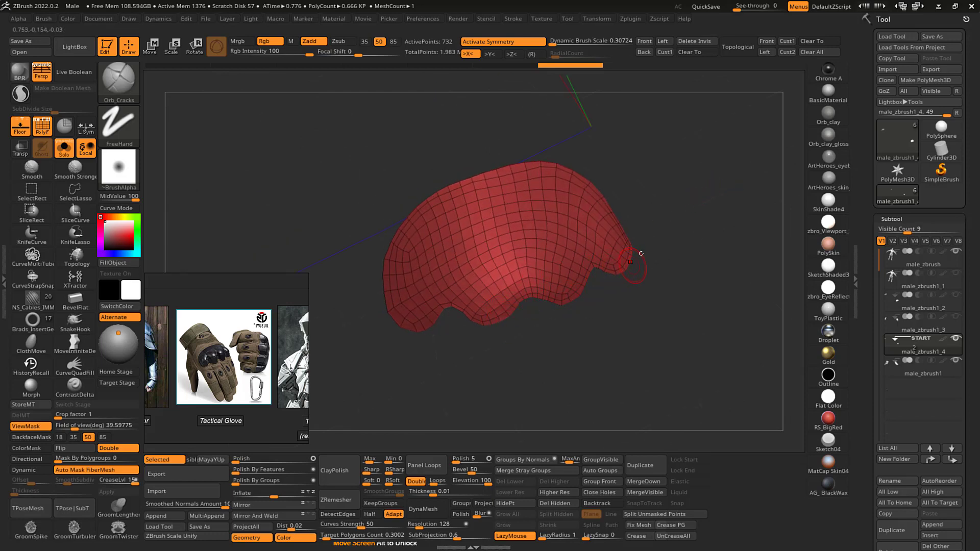
drag(585, 157, 672, 244)
- Make the male_zbrush1_3 glove active and show it alone with the polygroup wireframe turned off
key(ctrl+shift+s)
alt+click(411, 194)
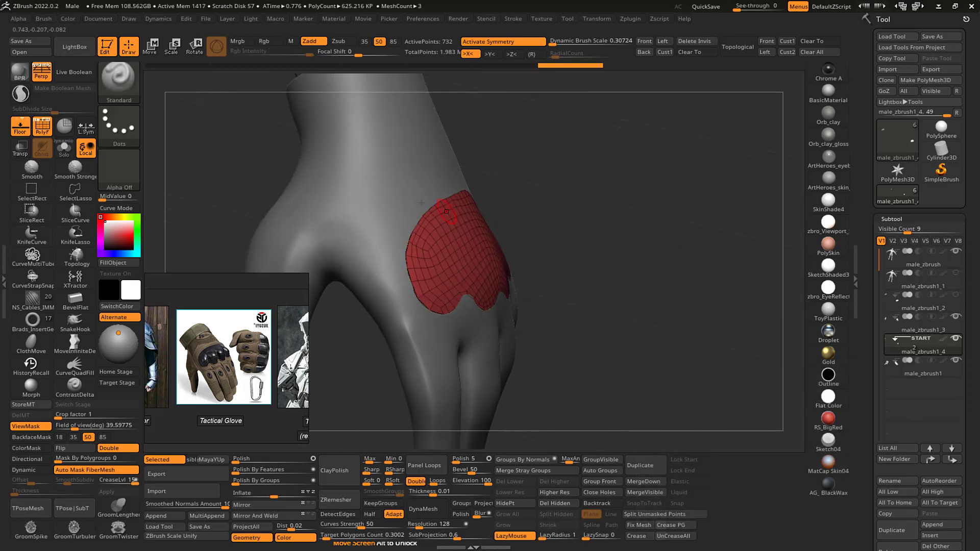
drag(628, 179, 648, 197)
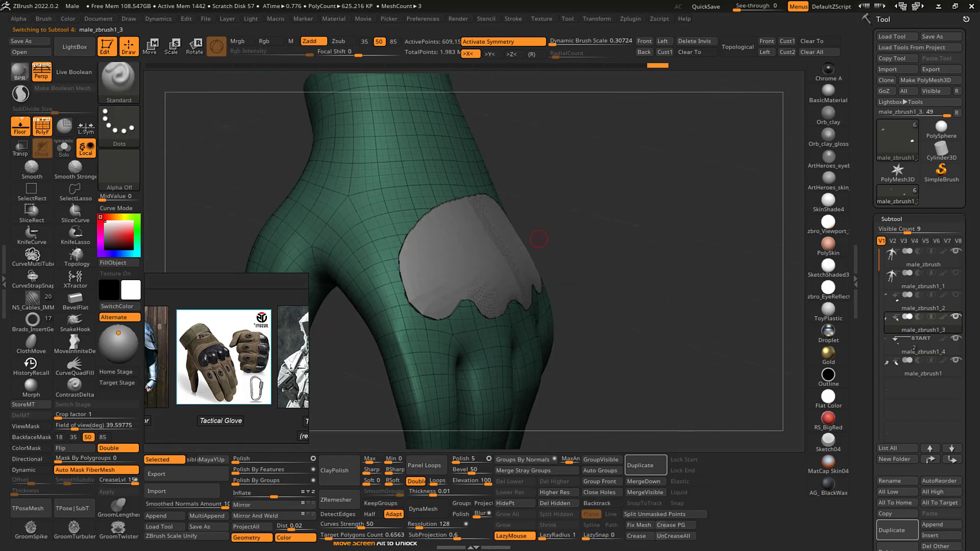
key(shift+f)
mouse_move(562, 219)
mouse_down()
mouse_move(505, 224)
mouse_move(525, 186)
mouse_up()
key(alt+s)
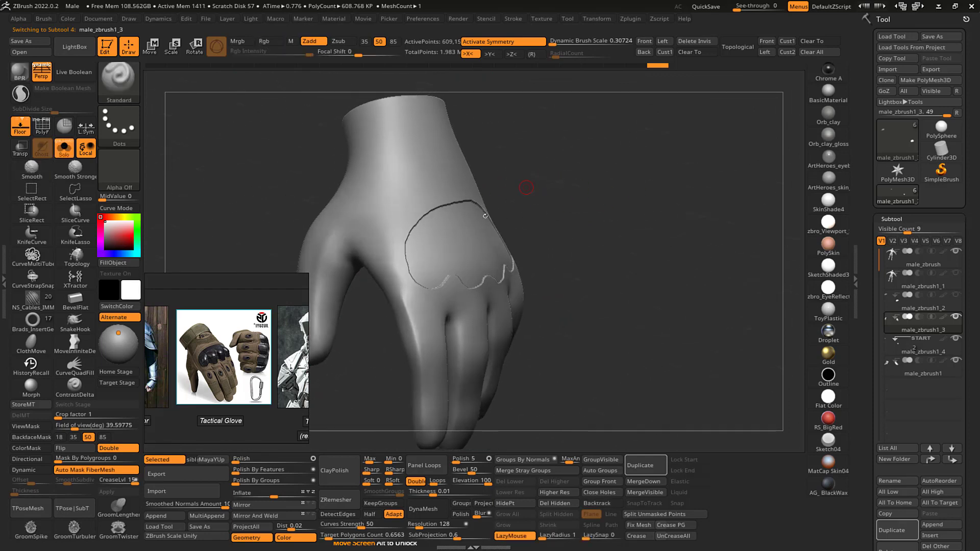
- Smooth the stepped seam all around the knuckle guard recess on the glove, including its scalloped edge
key(shift)
shift+drag(435, 205, 413, 228)
shift+drag(429, 287, 447, 275)
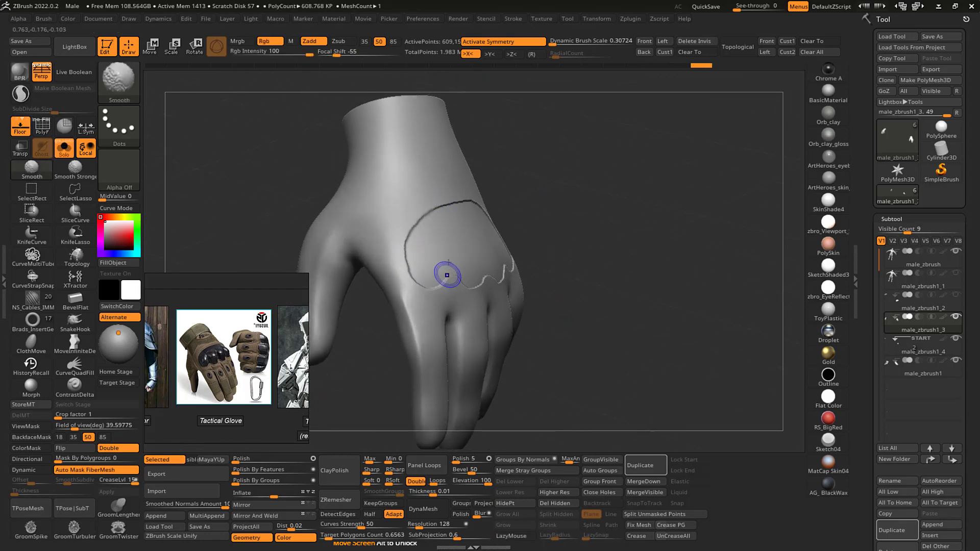
drag(510, 219, 496, 238)
shift+drag(473, 279, 501, 265)
drag(595, 219, 562, 225)
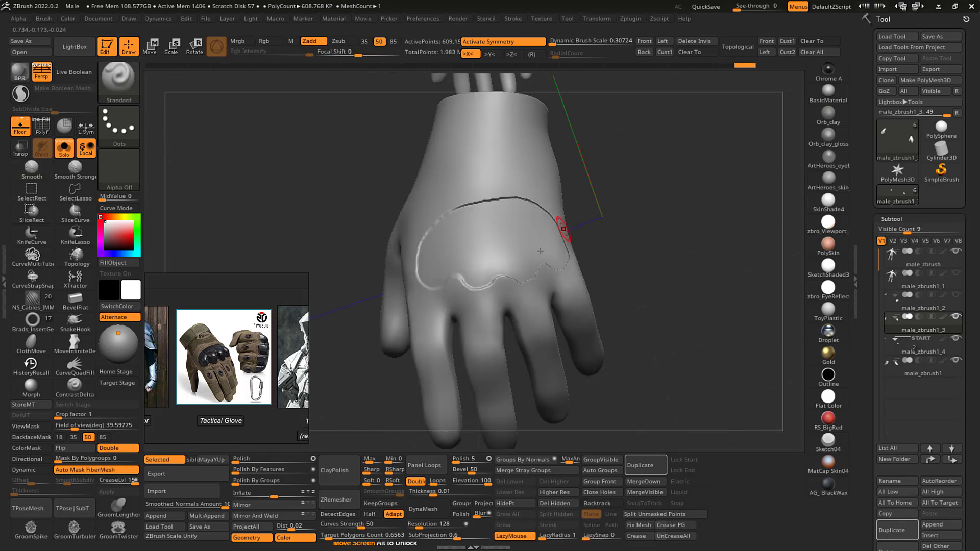
shift+drag(496, 283, 536, 271)
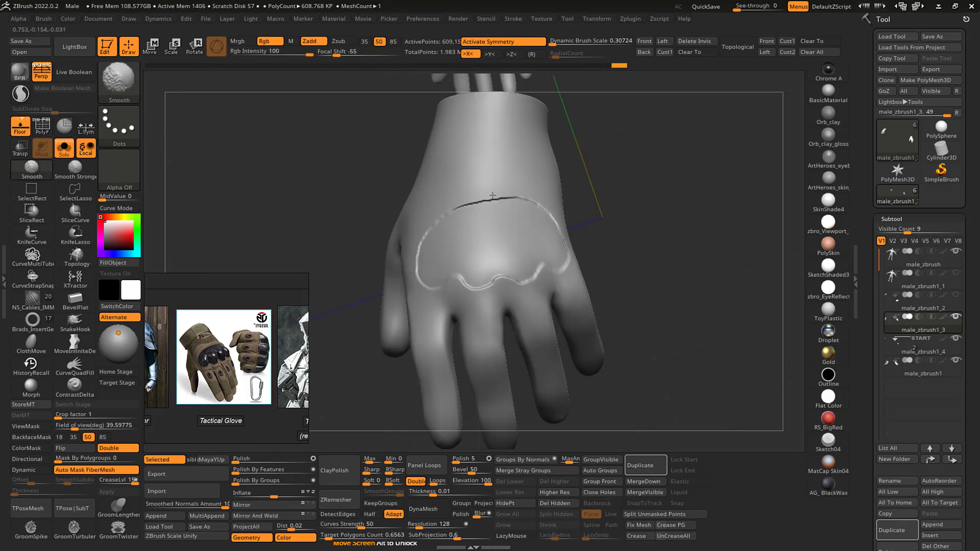
drag(640, 172, 555, 210)
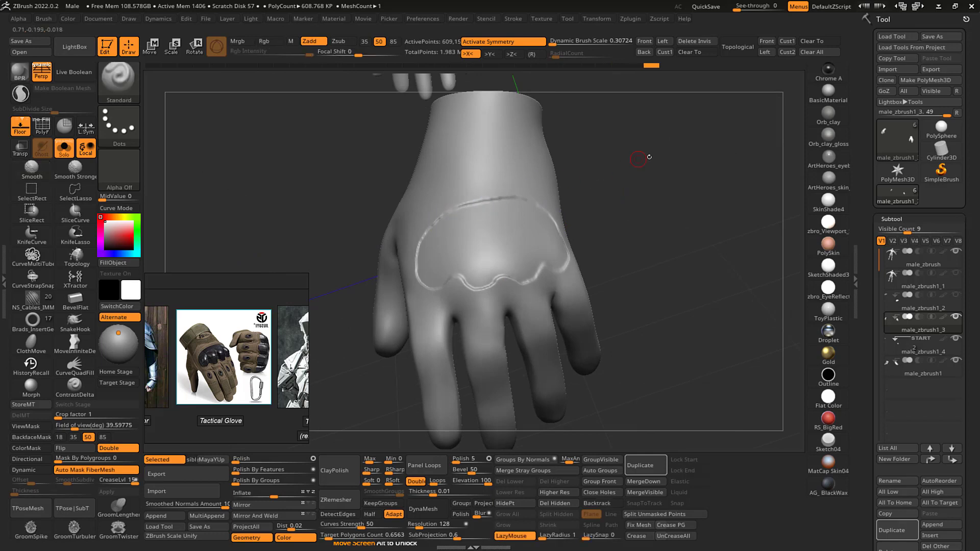
drag(641, 157, 687, 148)
- Show the other subtools again and make the remeshed knuckle guard piece active
key(shift+s)
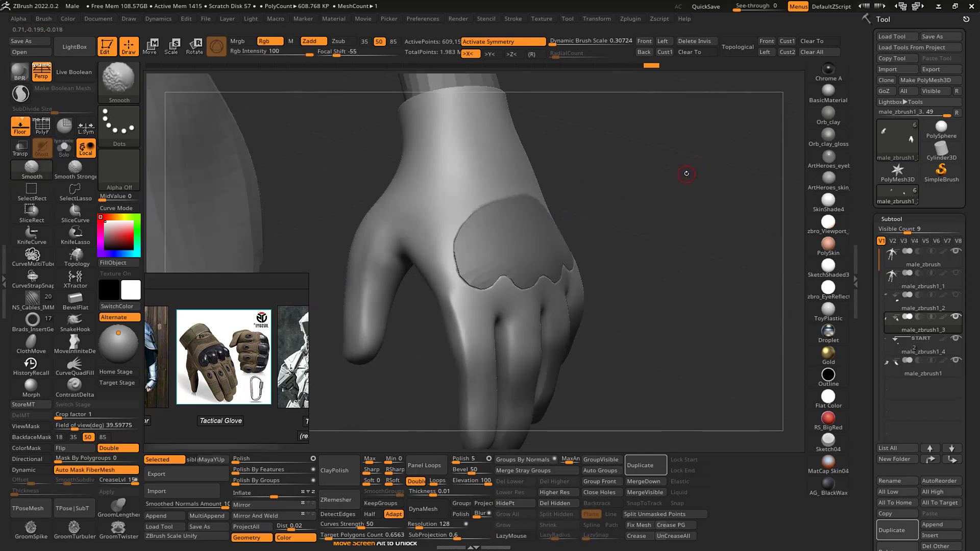
drag(657, 200, 610, 210)
alt+click(504, 250)
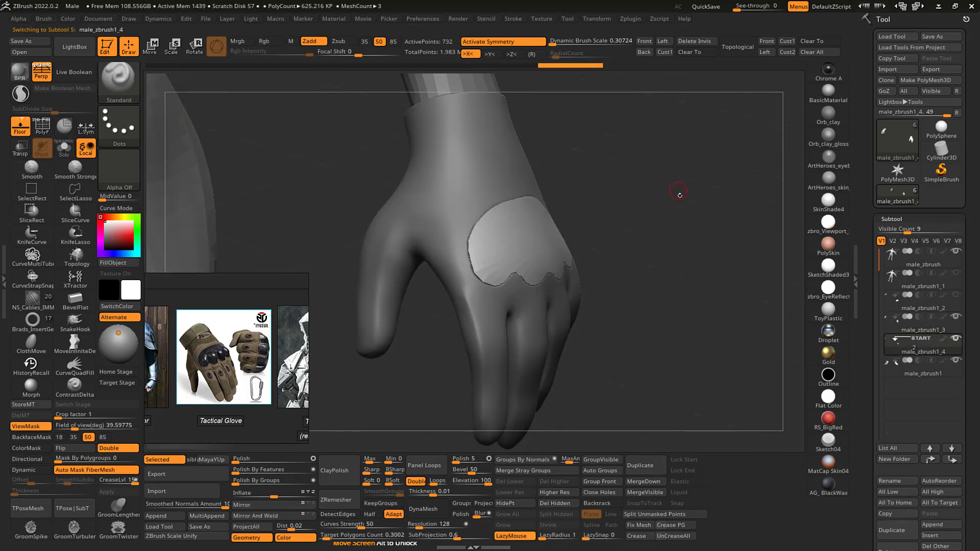
drag(680, 194, 678, 216)
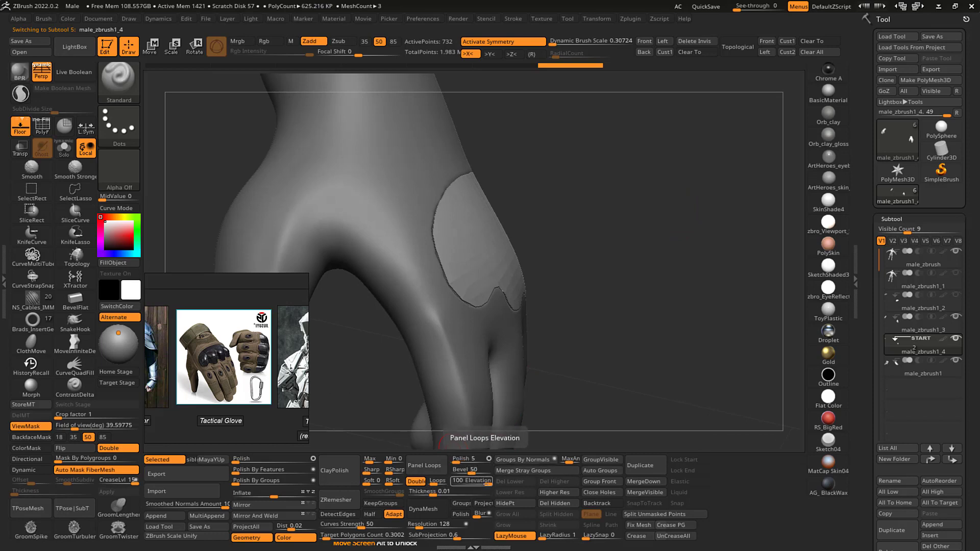
- Set Panel Loops Polish and Bevel to 0 and try it on the knuckle guard at Elevation 100 and thickness 0.01
drag(472, 469, 463, 470)
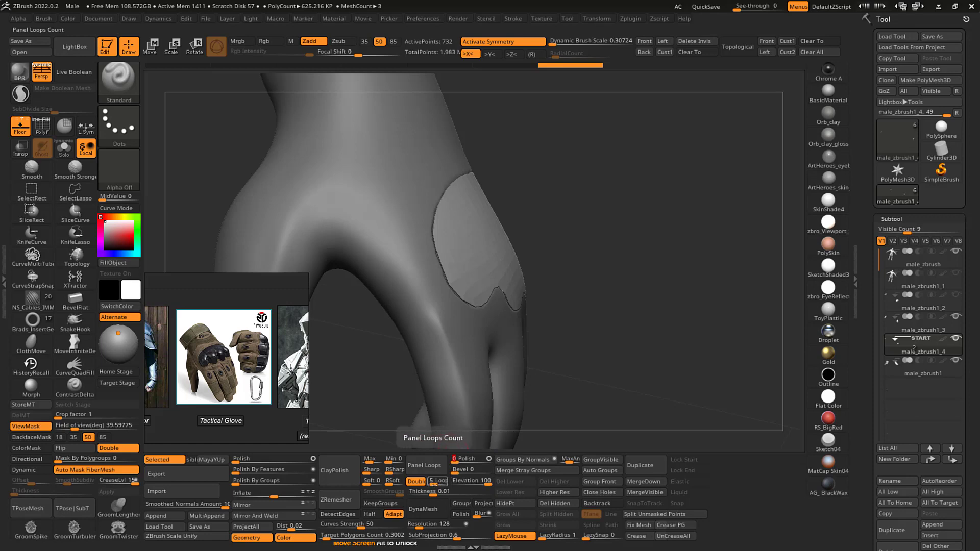
click(432, 466)
drag(628, 264, 653, 255)
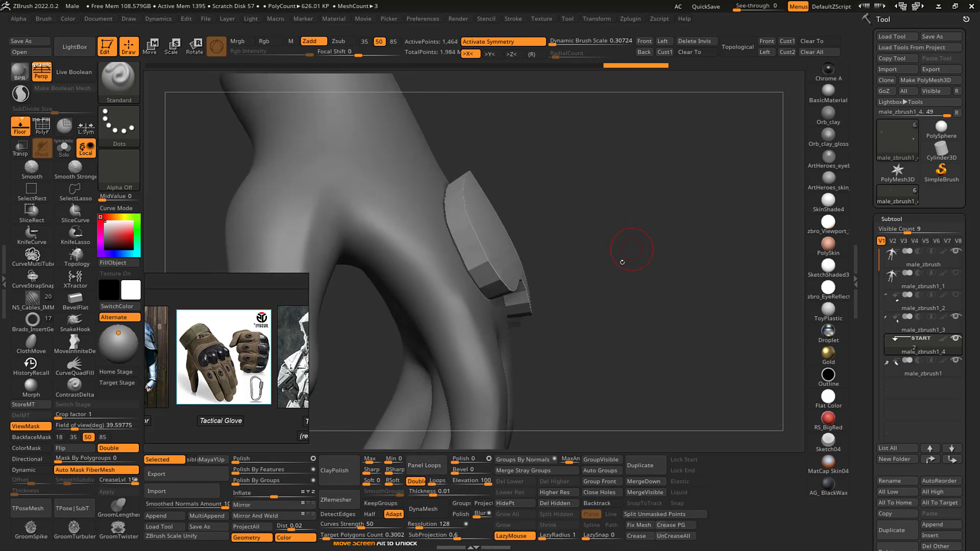
key(ctrl+z)
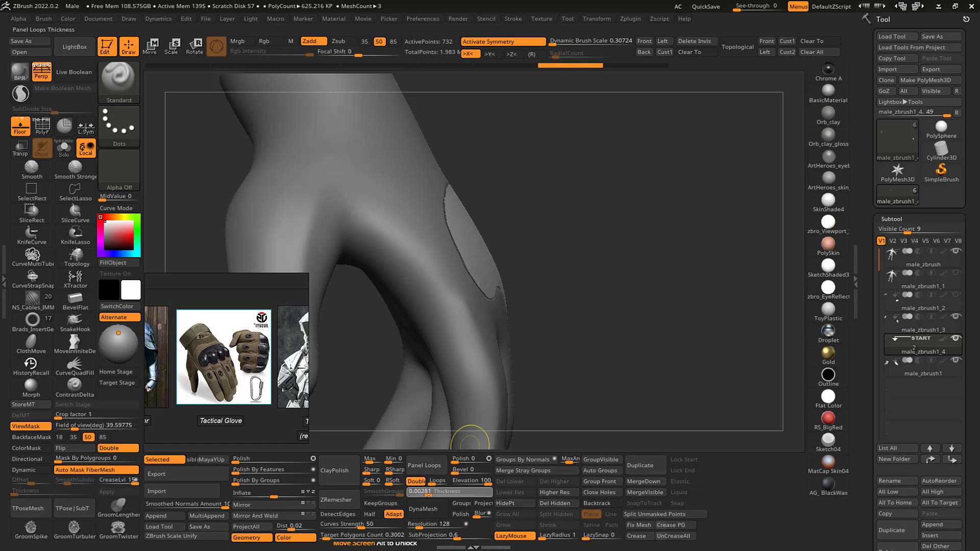
- Try Panel Loops on the knuckle guard with thicknesses of 0.00525 and 0.00281, undoing each result
click(429, 465)
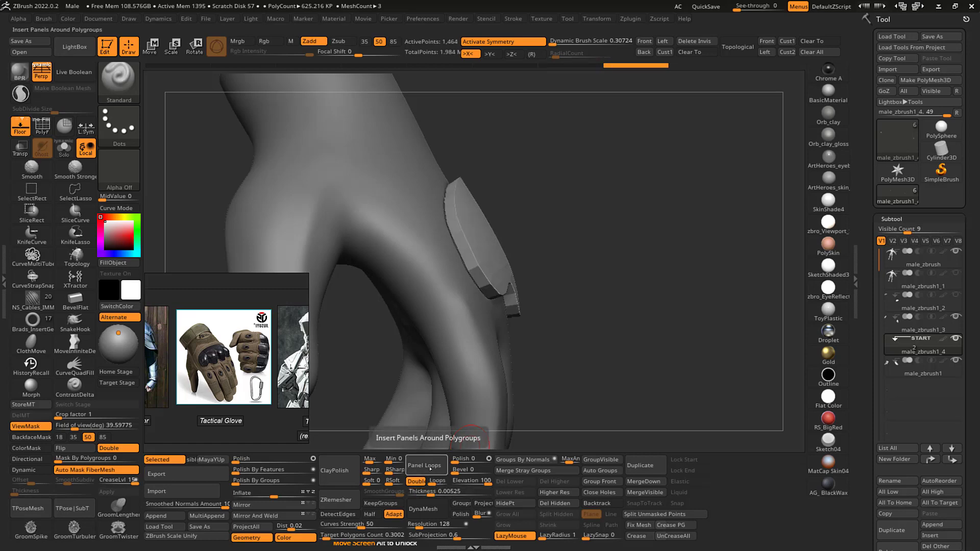
key(ctrl+z)
drag(434, 492, 431, 491)
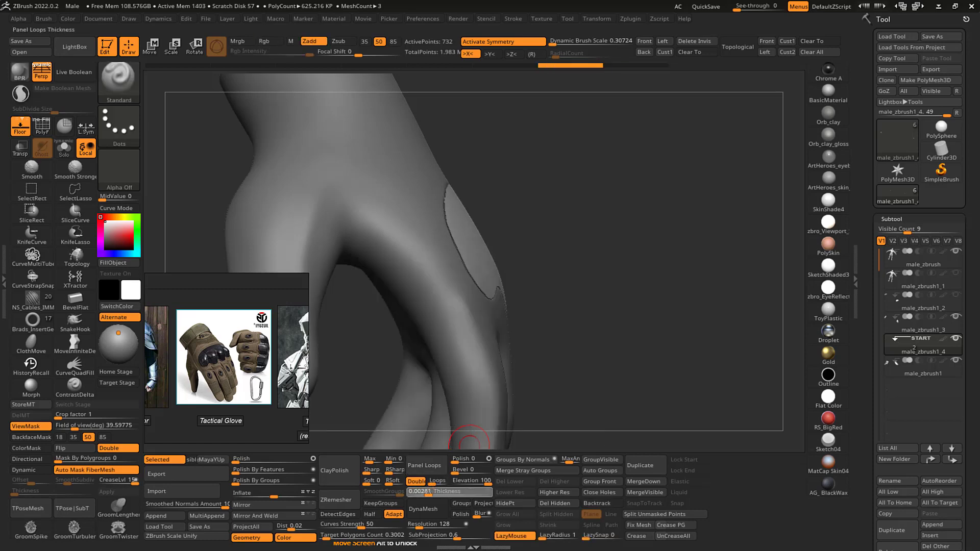
click(430, 466)
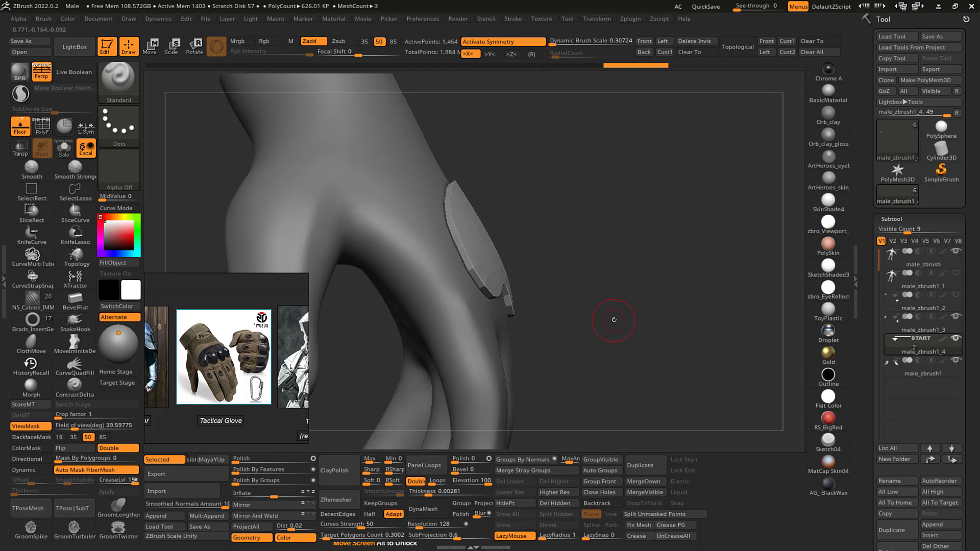
drag(615, 318, 623, 288)
key(ctrl+z)
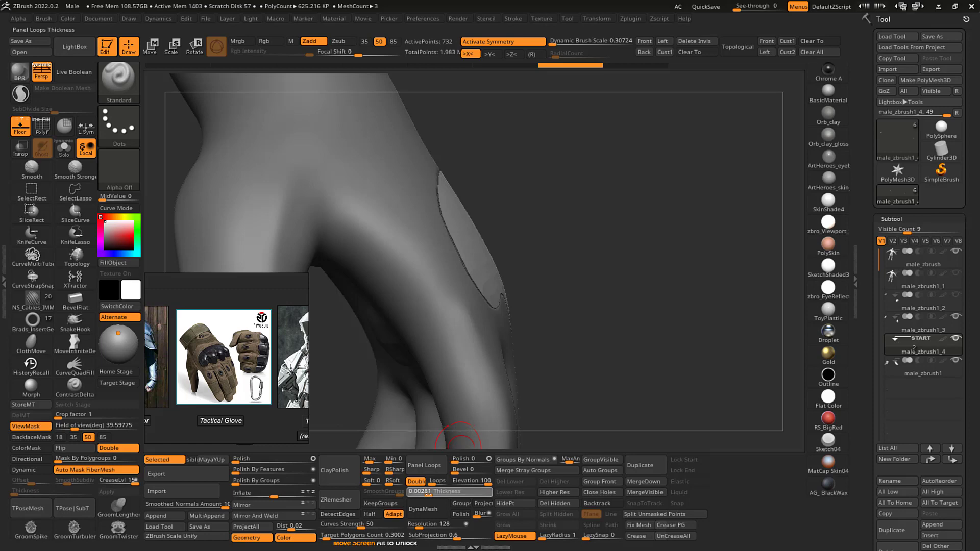
- Thicken the knuckle guard with Panel Loops at thickness 0.00388 and display its polygroup wireframe
click(424, 465)
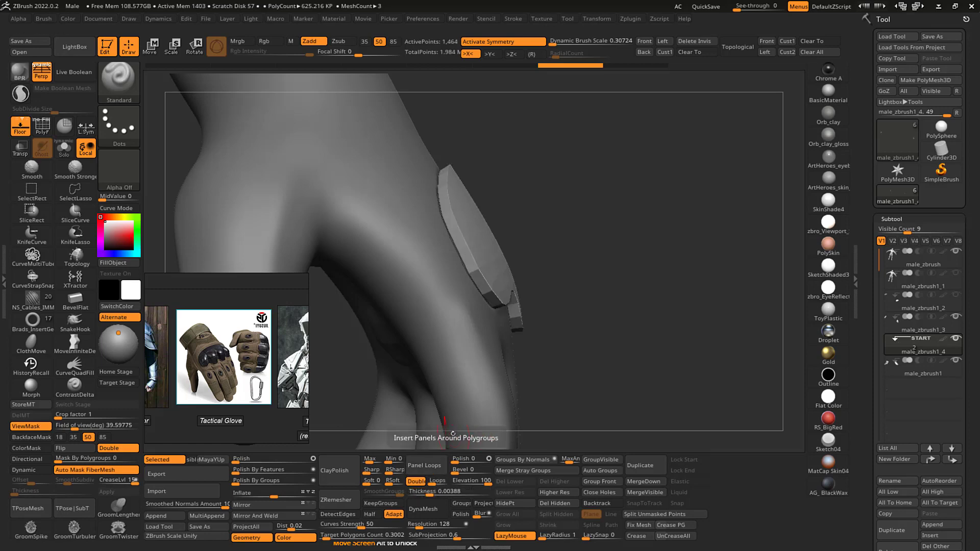
mouse_move(612, 311)
mouse_down()
mouse_move(645, 259)
mouse_move(665, 272)
mouse_move(667, 252)
mouse_move(449, 183)
mouse_up()
key(shift+f)
- Insert a single edge loop around the knuckle guard's side wall with the ZModeler Insert edge action set to Single EdgeLoop
key(b)
key(z)
key(m)
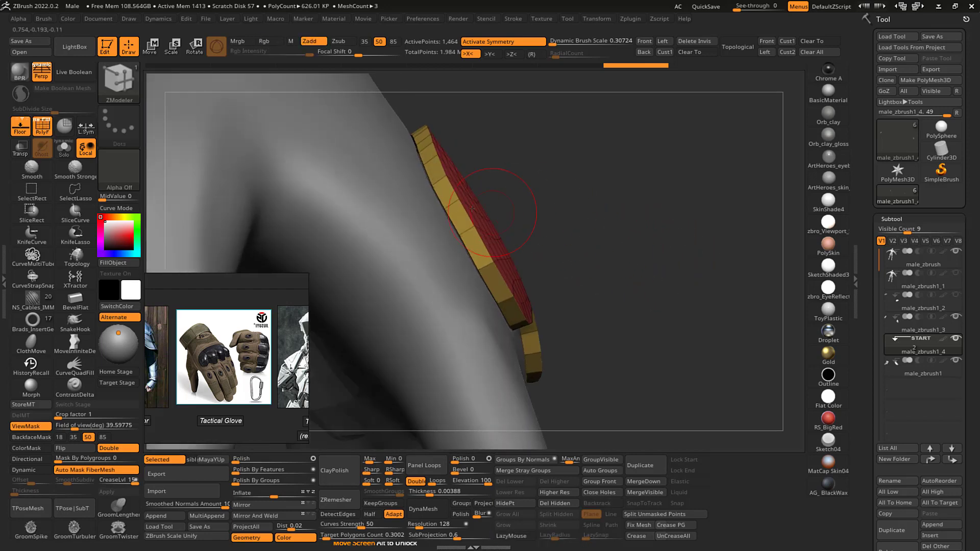
key(space)
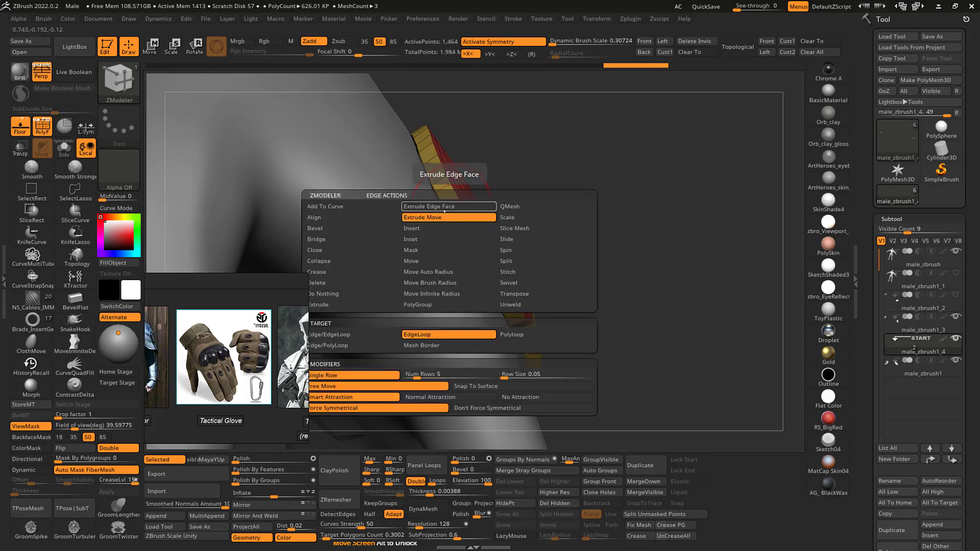
click(443, 228)
click(447, 208)
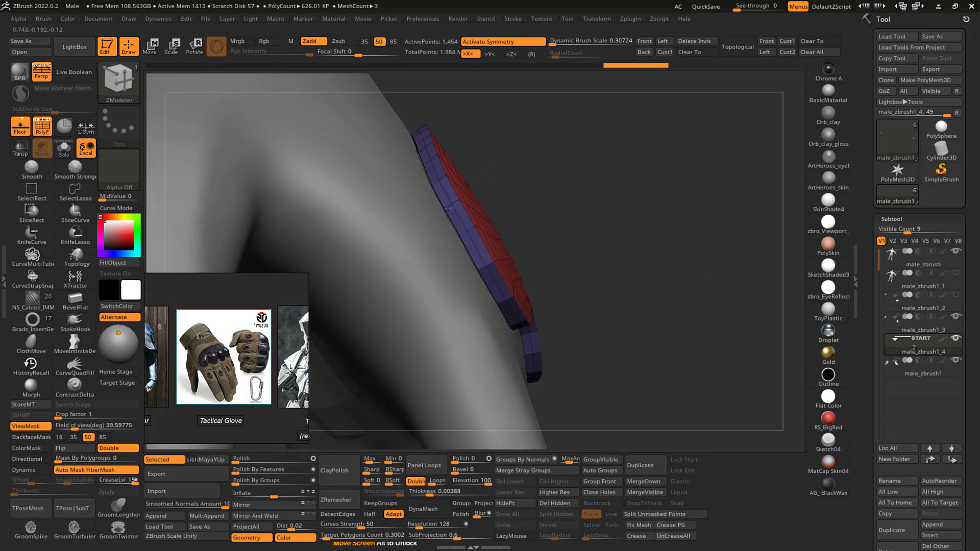
key(space)
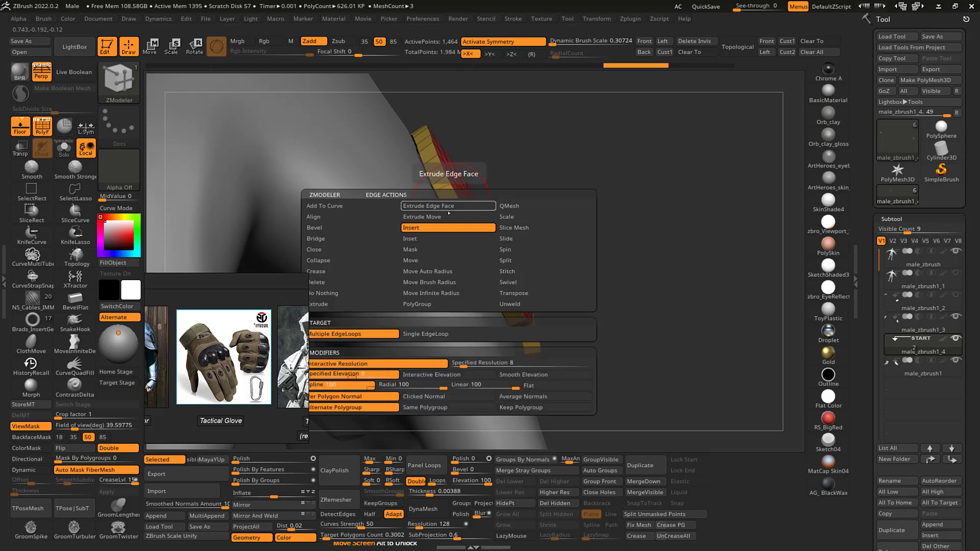
click(418, 334)
click(447, 208)
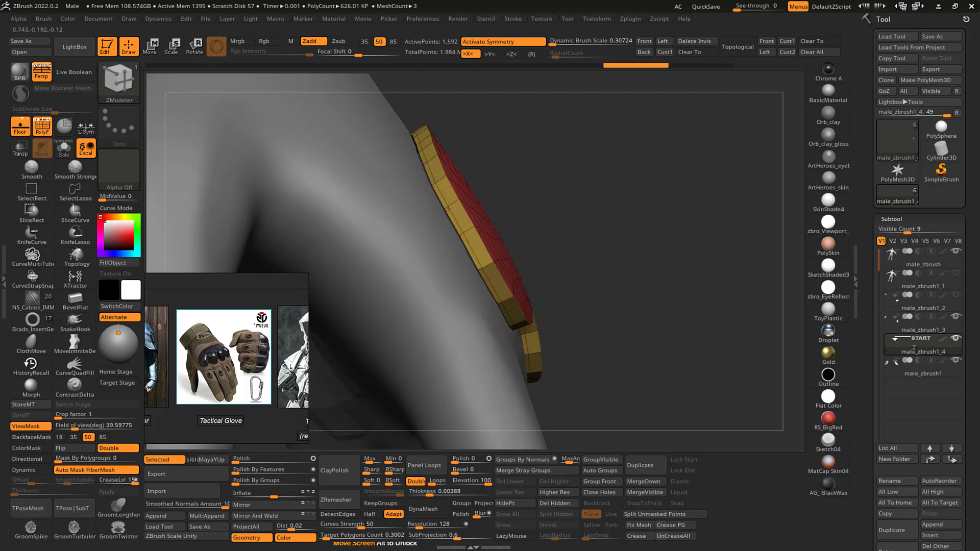
- Switch to the Standard brush, examine the thickened knuckle guard in isolation with and without its wireframe, and bring back the other subtools
mouse_move(581, 168)
mouse_down()
mouse_move(617, 142)
mouse_move(727, 163)
mouse_move(711, 157)
mouse_move(721, 158)
mouse_move(711, 142)
mouse_move(683, 145)
mouse_move(721, 142)
mouse_move(710, 157)
mouse_move(530, 154)
mouse_up()
key(b)
key(s)
key(t)
key(shift+f)
key(d)
key(shift+f)
drag(649, 191, 385, 347)
key(alt+s)
mouse_move(610, 191)
mouse_down()
mouse_move(652, 175)
mouse_move(664, 191)
mouse_move(669, 153)
mouse_up()
ctrl+click(663, 185)
key(shift+f)
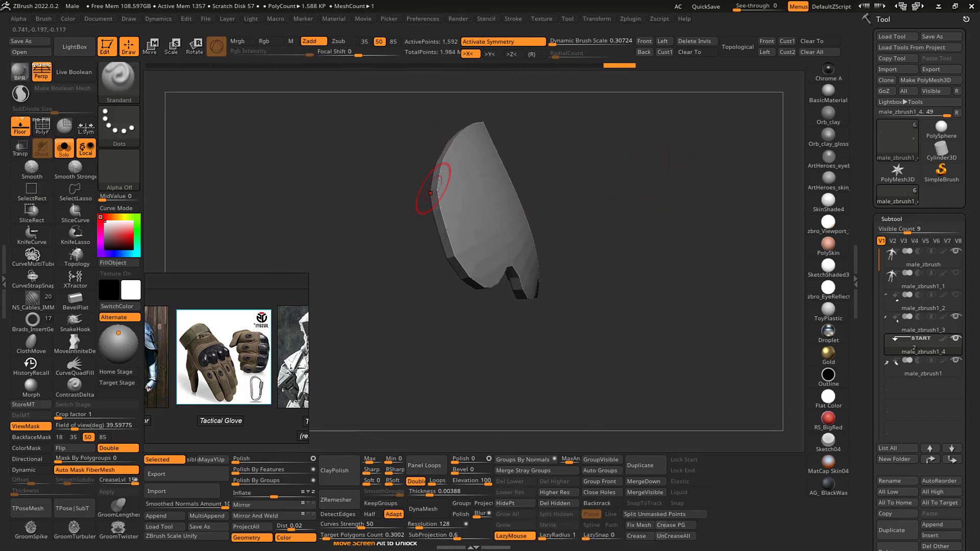
key(shift+alt+s)
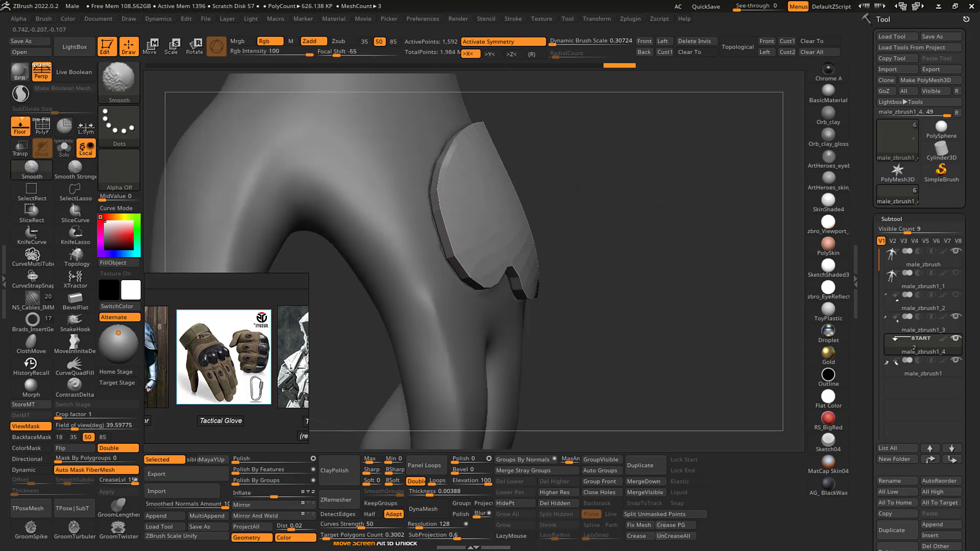
- Smooth the knuckle guard's thumb-side rim and scalloped lower edge, working around to the little-finger side
mouse_move(448, 173)
shift+mouse_down()
mouse_move(470, 277)
mouse_move(477, 115)
mouse_move(460, 254)
shift+mouse_up()
drag(628, 224, 501, 232)
mouse_move(424, 227)
shift+mouse_down()
mouse_move(426, 248)
mouse_move(503, 227)
mouse_move(557, 273)
shift+mouse_up()
drag(761, 147, 670, 191)
mouse_move(533, 249)
shift+mouse_down()
mouse_move(528, 268)
mouse_move(541, 278)
shift+mouse_up()
mouse_move(577, 263)
shift+mouse_down()
mouse_move(573, 276)
mouse_move(594, 292)
shift+mouse_up()
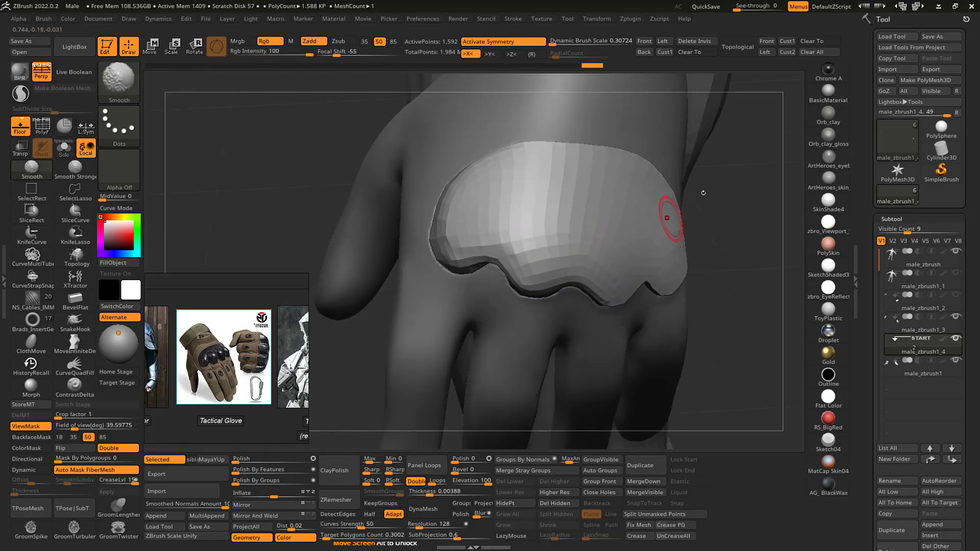
drag(758, 177, 701, 192)
mouse_move(563, 278)
shift+mouse_down()
mouse_move(549, 287)
mouse_move(585, 286)
shift+mouse_up()
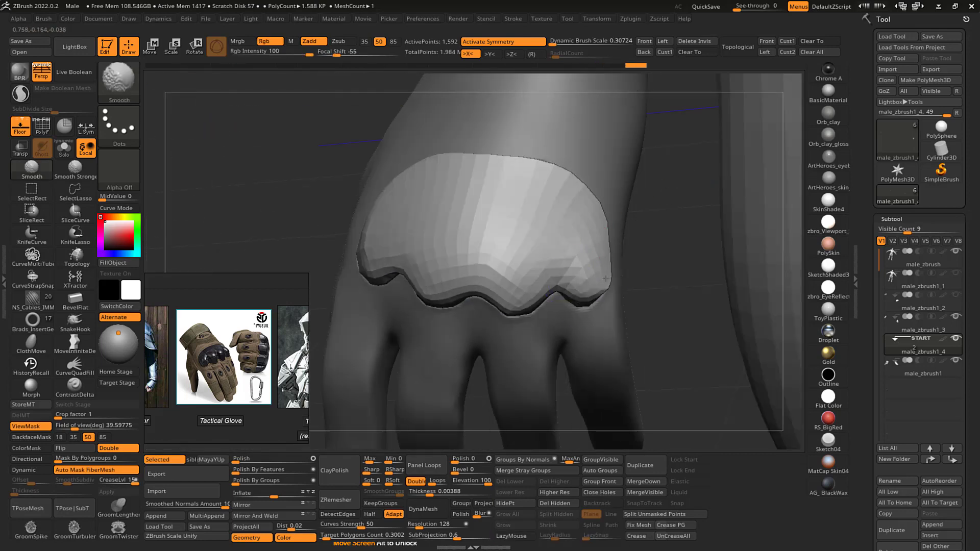
mouse_move(681, 213)
mouse_down()
mouse_move(692, 211)
mouse_move(632, 230)
mouse_up()
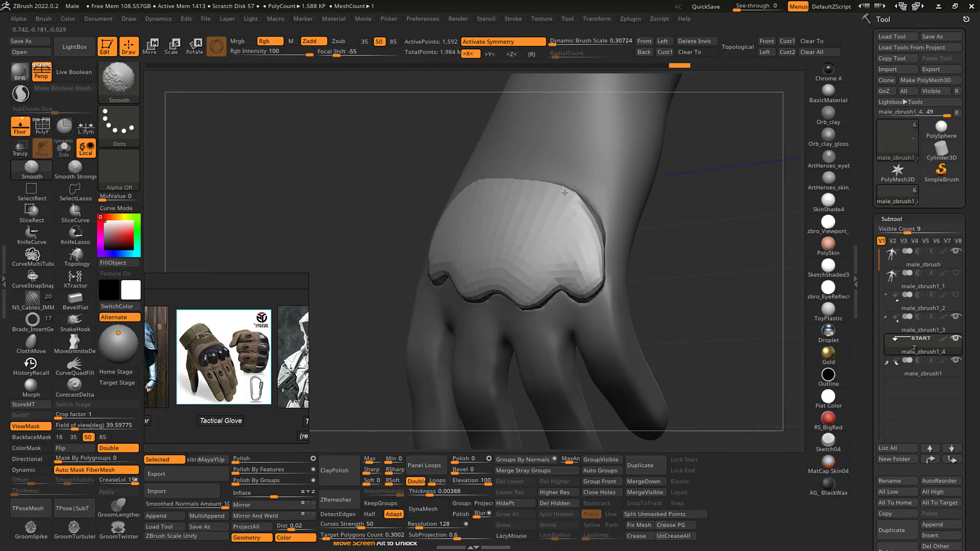
- Smooth the knuckle guard's upper rim near the wrist and check its shape on the hand from both sides
mouse_move(702, 181)
mouse_down()
mouse_move(573, 175)
mouse_move(391, 113)
mouse_move(381, 128)
mouse_up()
shift+drag(506, 182, 452, 182)
drag(658, 219, 594, 177)
key(shift)
drag(650, 239, 715, 189)
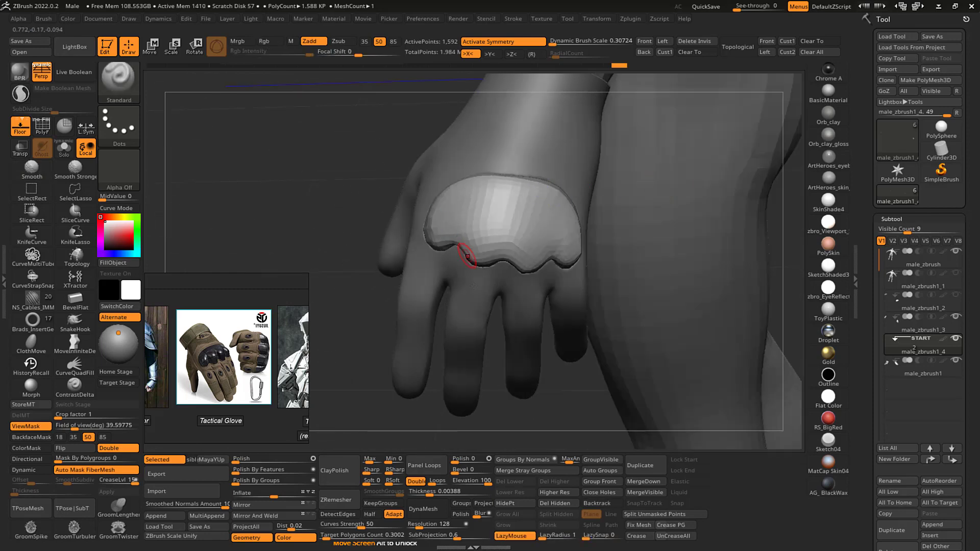
drag(574, 385, 570, 398)
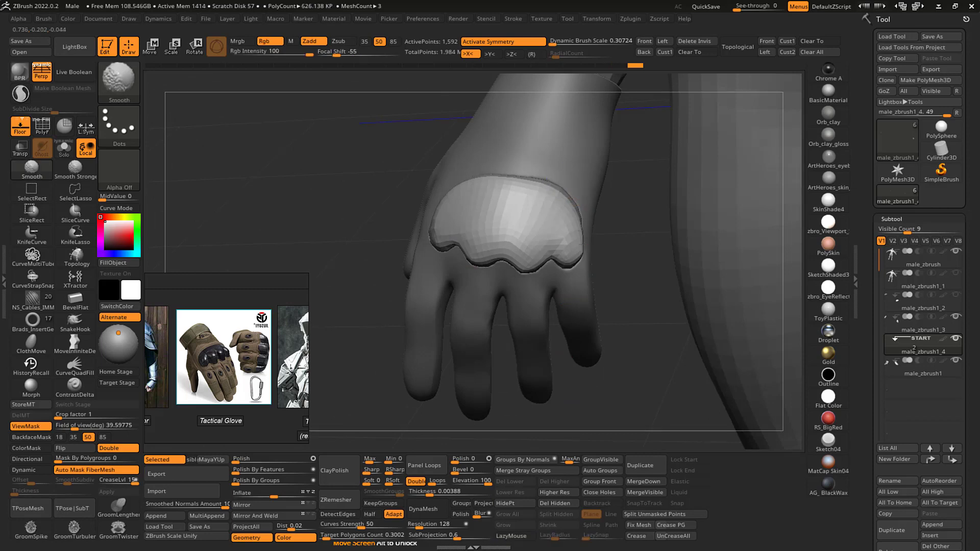
drag(620, 204, 715, 195)
drag(602, 216, 672, 175)
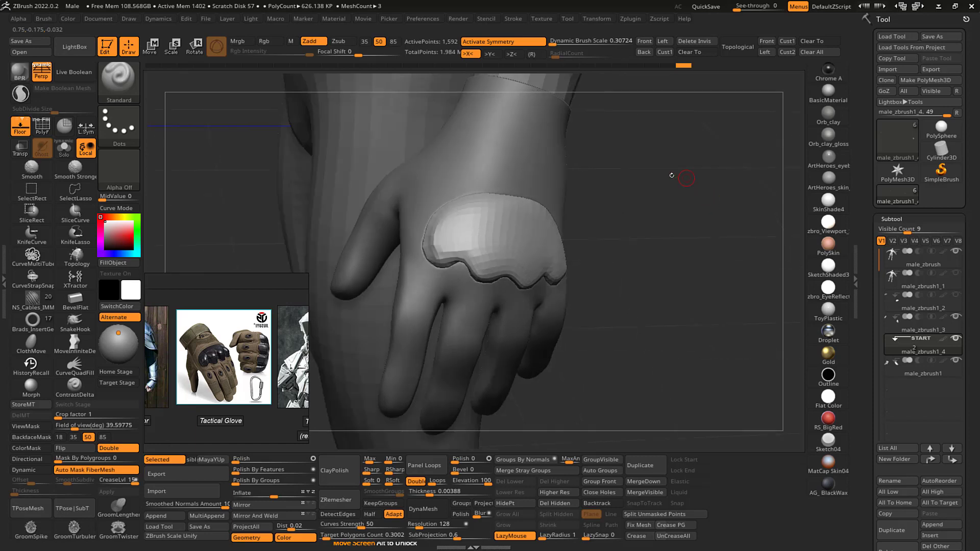
- Pick the Clay brush and enlarge the tactical glove reference around its black knuckle guard
key(b)
key(c)
key(l)
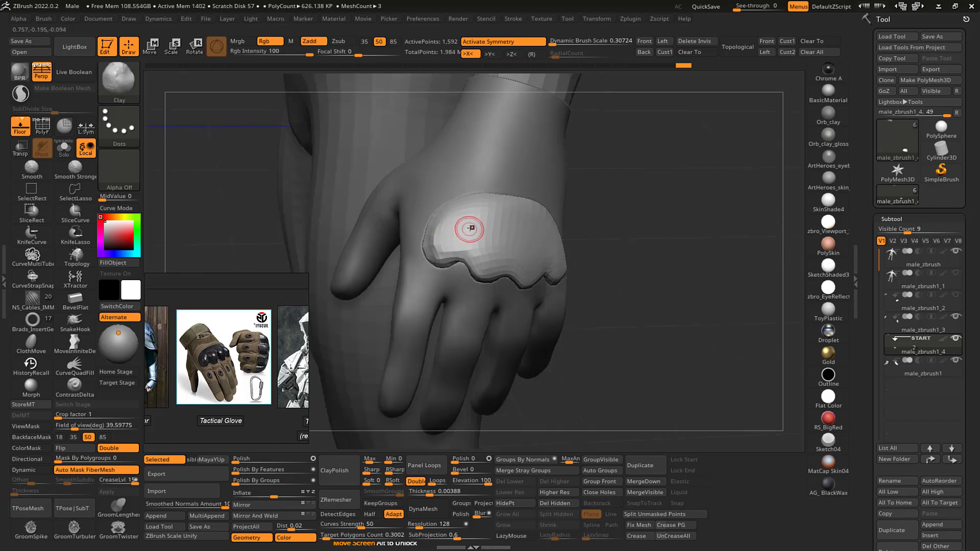
click(215, 378)
scroll(212, 383, up, 5)
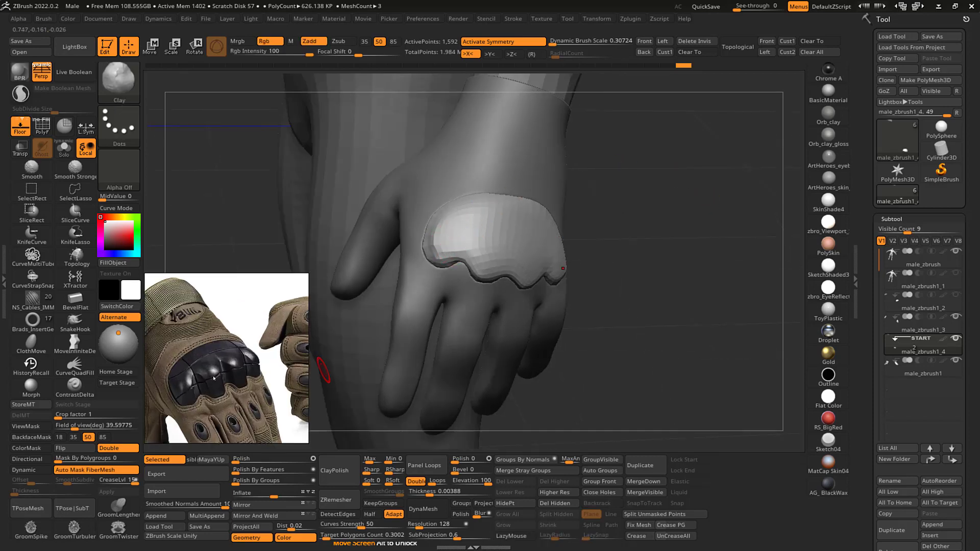
scroll(213, 382, down, 3)
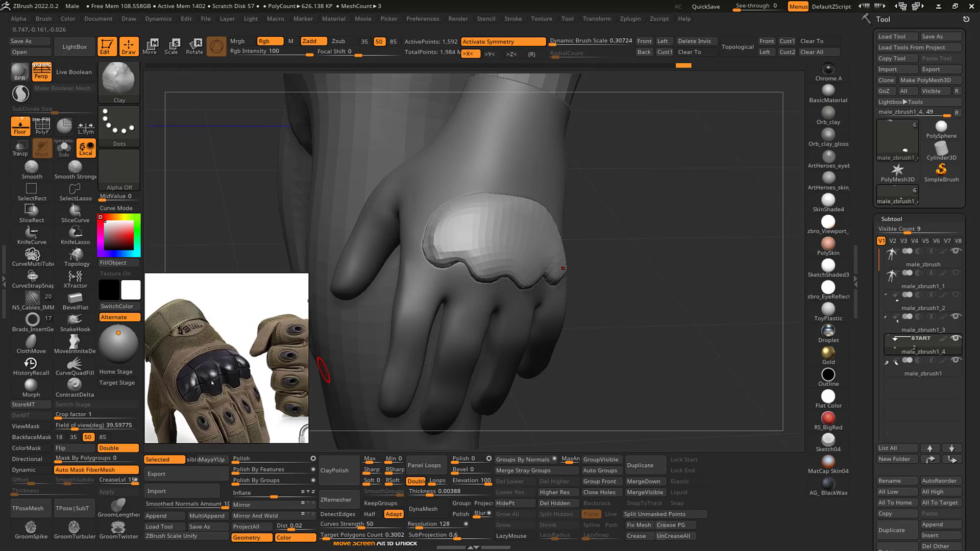
- Build up the index-finger knuckle area of the guard with the Standard brush
key(b)
key(s)
key(t)
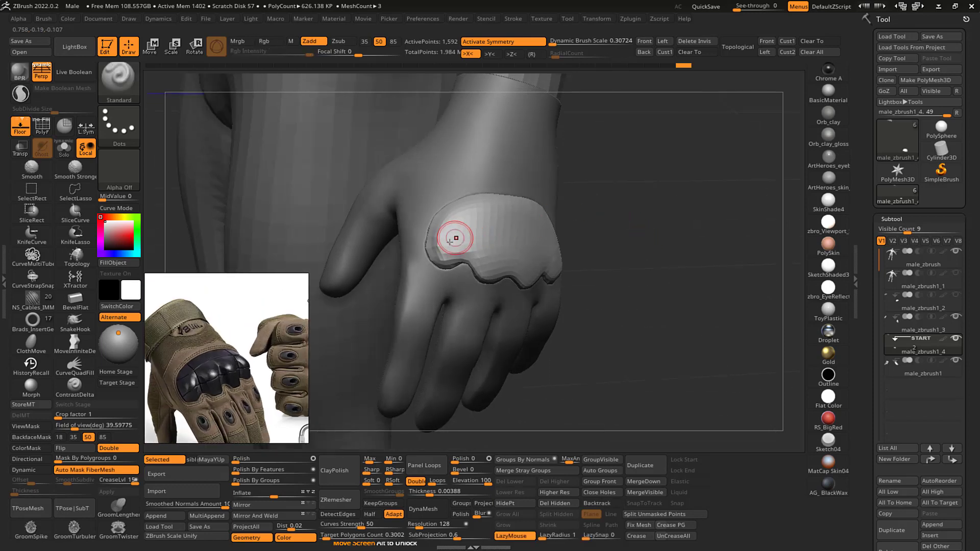
drag(466, 210, 443, 260)
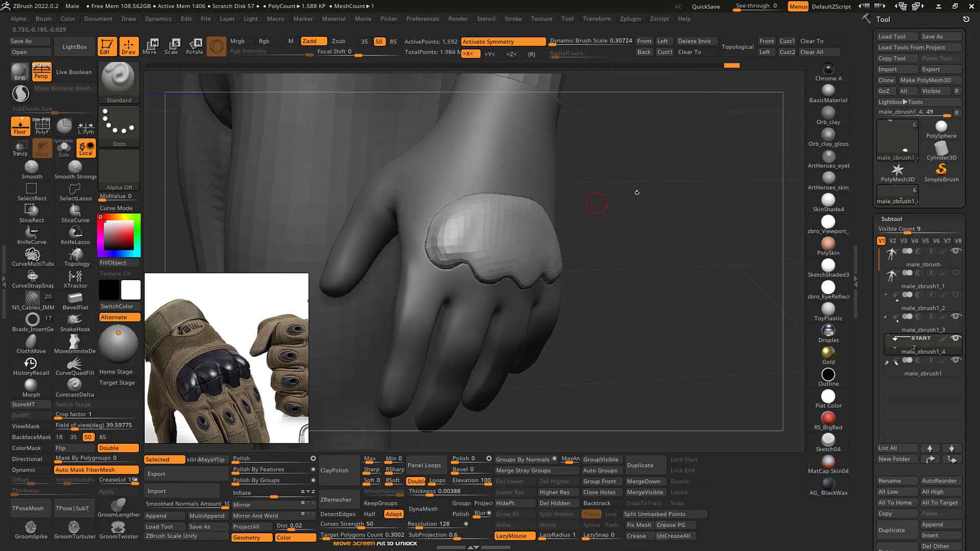
- Make the glove subtool active and carve a seam with the Orb_Cracks brush from the cuff down the thumb side toward the index finger
drag(637, 192, 664, 180)
mouse_move(680, 147)
mouse_down()
mouse_move(678, 197)
mouse_move(646, 196)
mouse_up()
key(b)
key(o)
key(c)
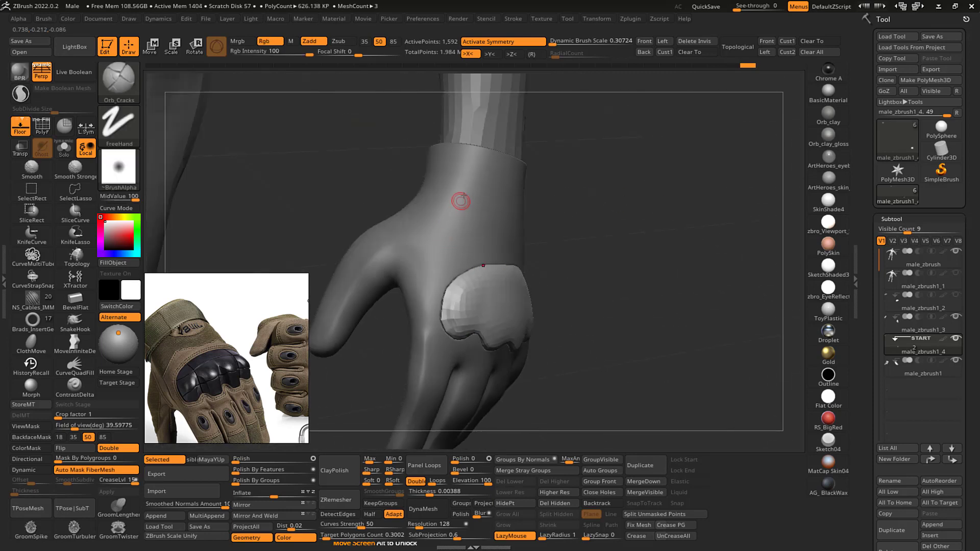
drag(613, 158, 480, 237)
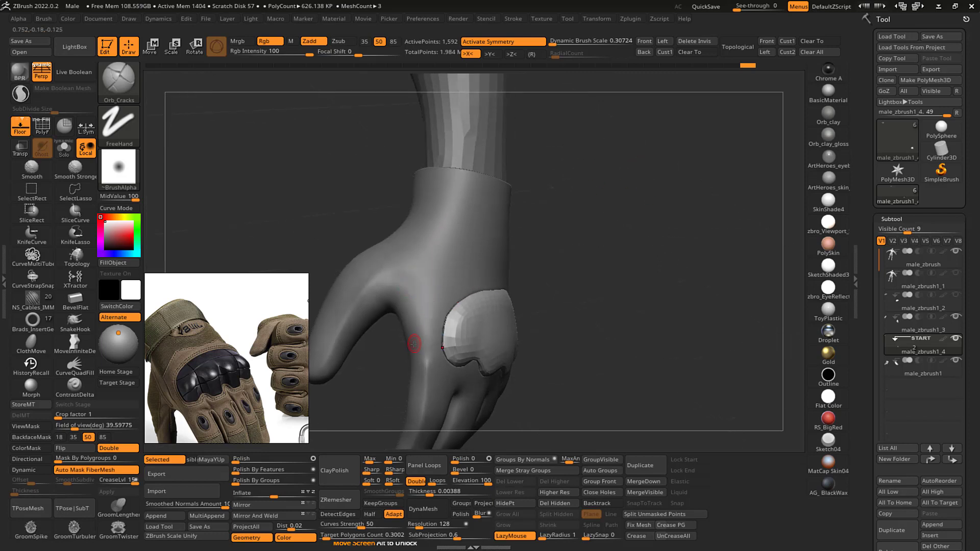
alt+click(448, 281)
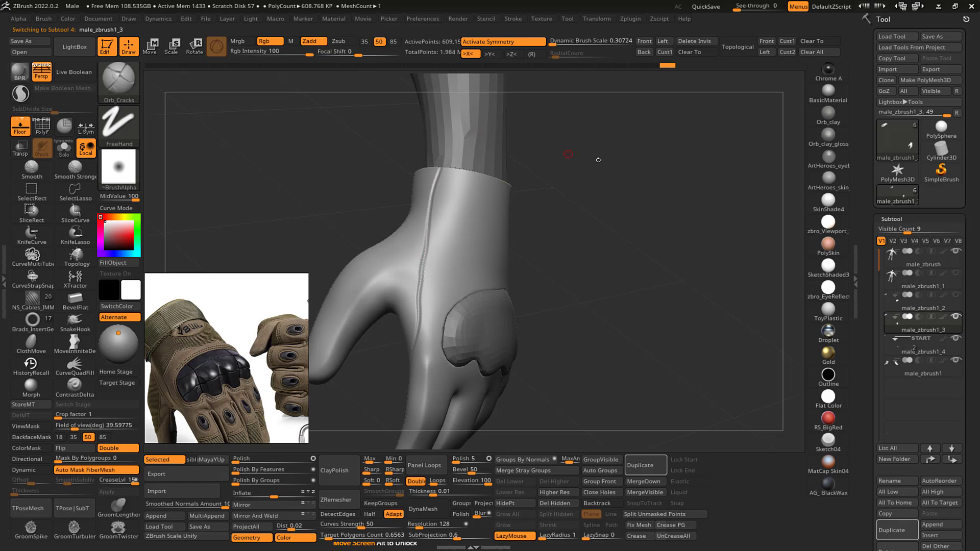
drag(598, 159, 646, 187)
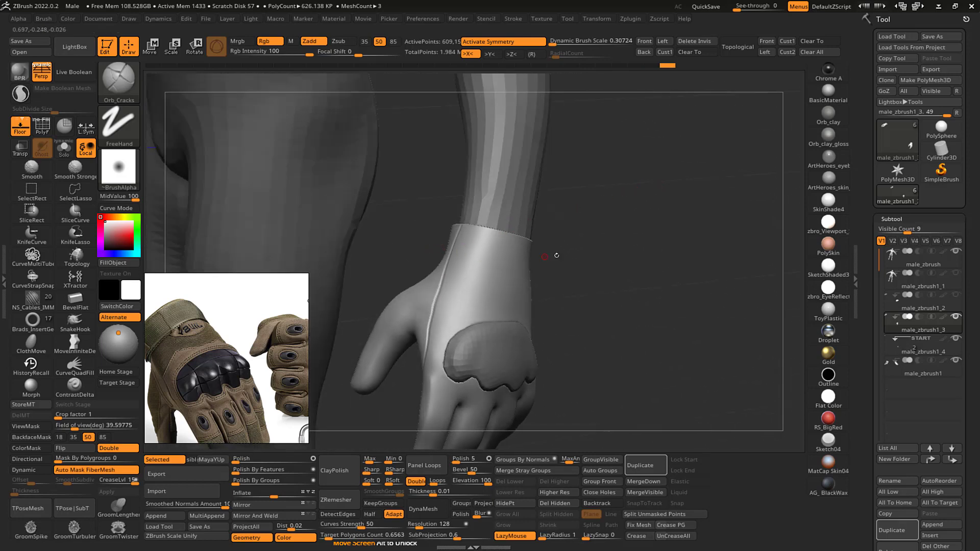
- Try isolating the glove's upper cuff band and inverting the visibility to hide it
key(ctrl+shift)
mouse_move(405, 230)
ctrl+shift+mouse_down()
mouse_move(651, 198)
mouse_move(597, 259)
ctrl+shift+mouse_up()
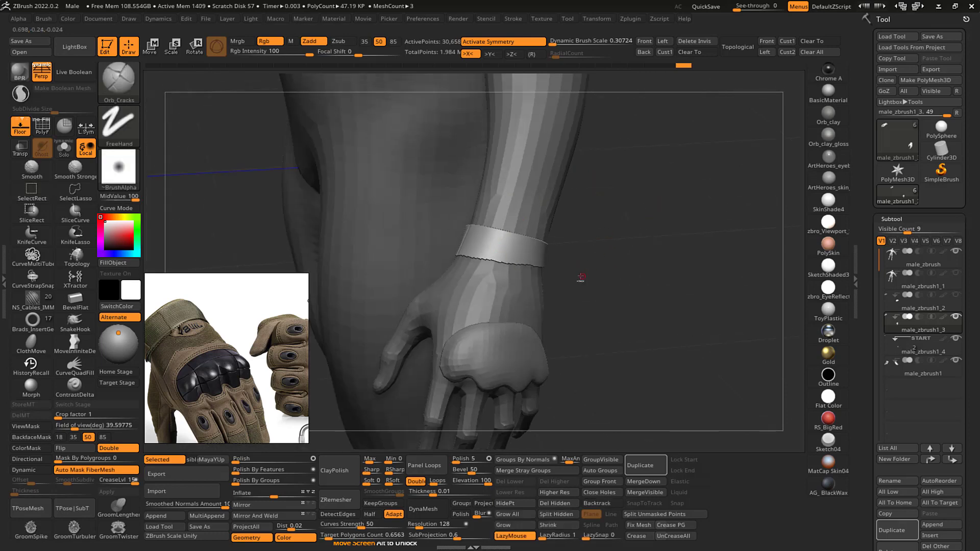
key(ctrl+shift)
ctrl+shift+click(595, 224)
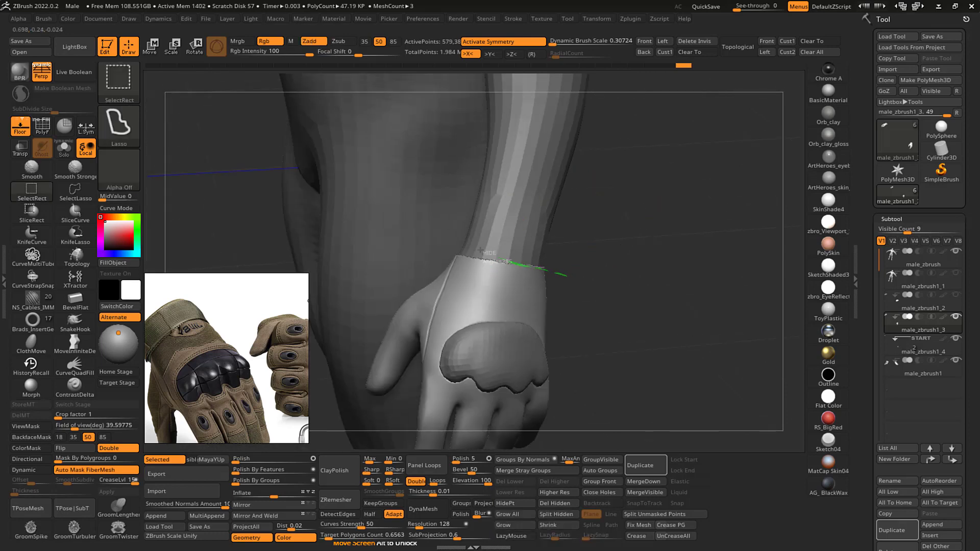
mouse_move(656, 192)
mouse_down()
mouse_move(672, 193)
mouse_move(633, 196)
mouse_move(641, 171)
mouse_move(644, 181)
mouse_move(652, 175)
mouse_move(656, 192)
mouse_move(621, 164)
mouse_move(687, 198)
mouse_move(428, 230)
mouse_up()
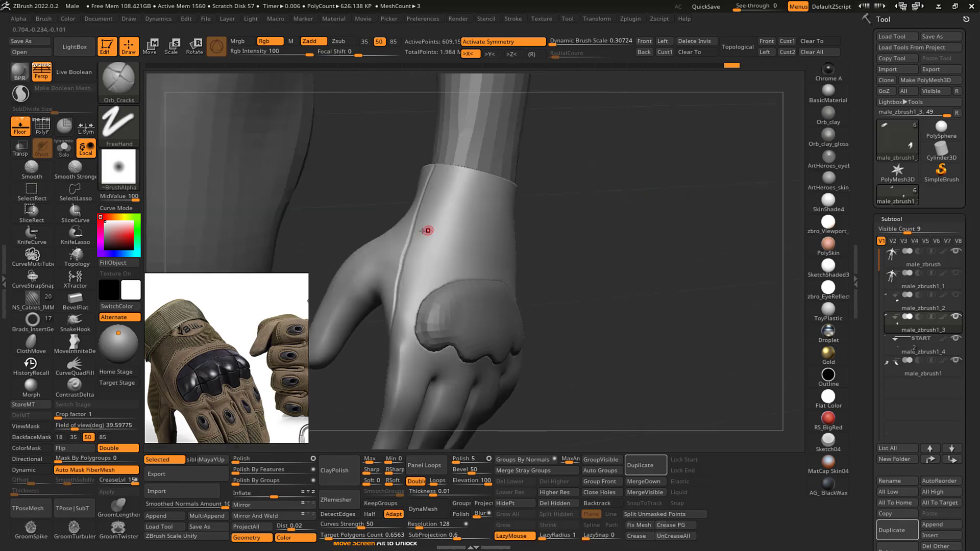
- Carve a seam with two pointed corners across the back of the wrist, linking the thumb-side and little-finger-side seams with Orb_Cracks
drag(625, 232, 581, 192)
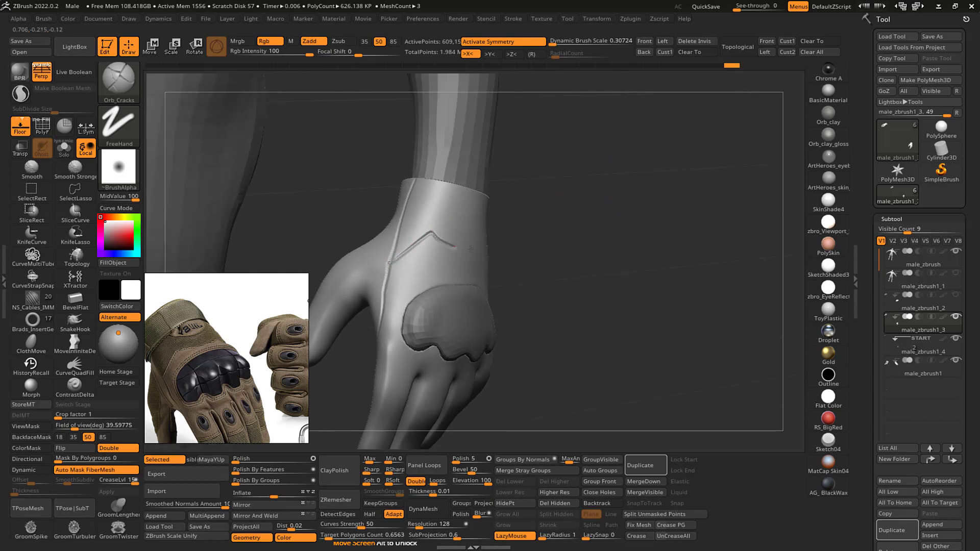
drag(538, 225, 488, 239)
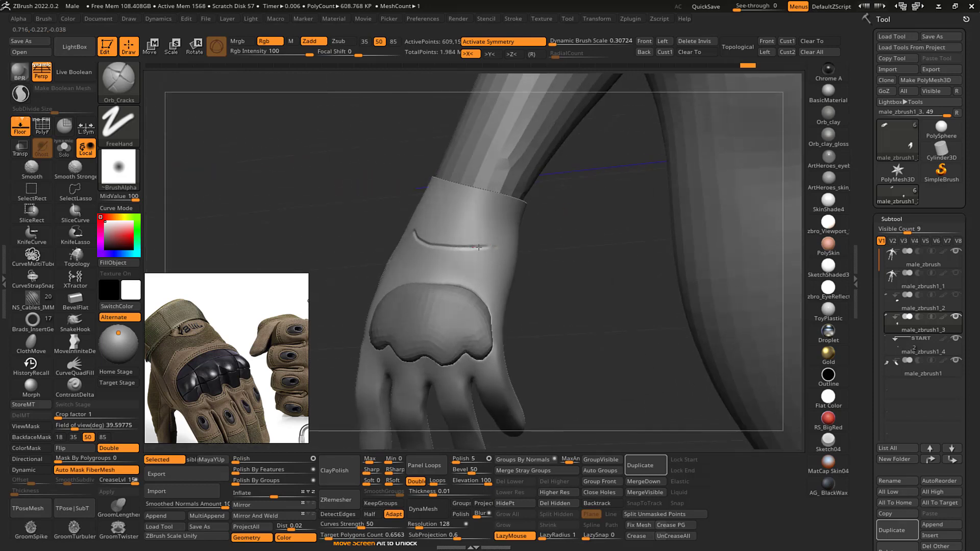
drag(551, 276, 495, 339)
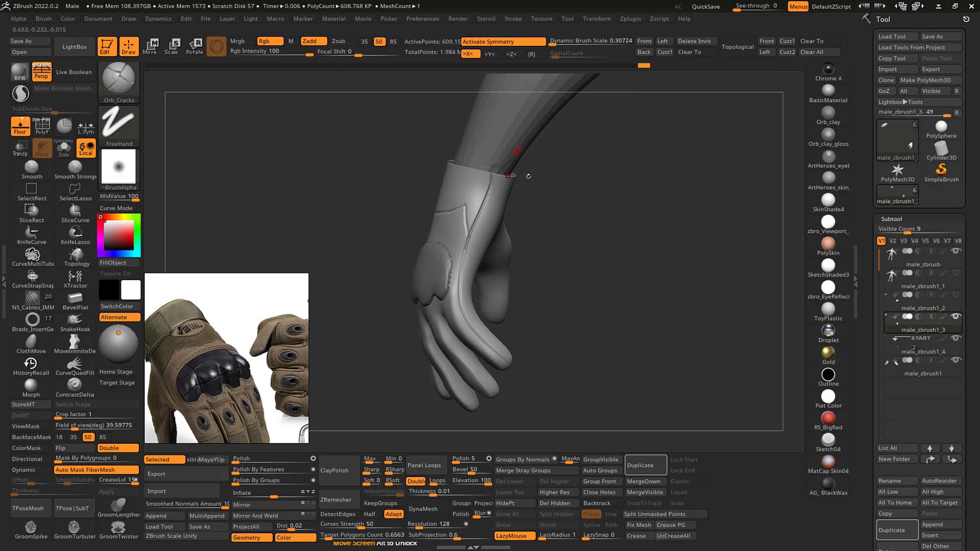
mouse_move(529, 176)
mouse_down()
mouse_move(627, 223)
mouse_move(498, 109)
mouse_move(586, 232)
mouse_move(576, 255)
mouse_move(518, 225)
mouse_up()
- Pull the middle of the seam across the back of the wrist into a smooth downward curve with the Move brush
key(b)
key(m)
key(v)
key(s)
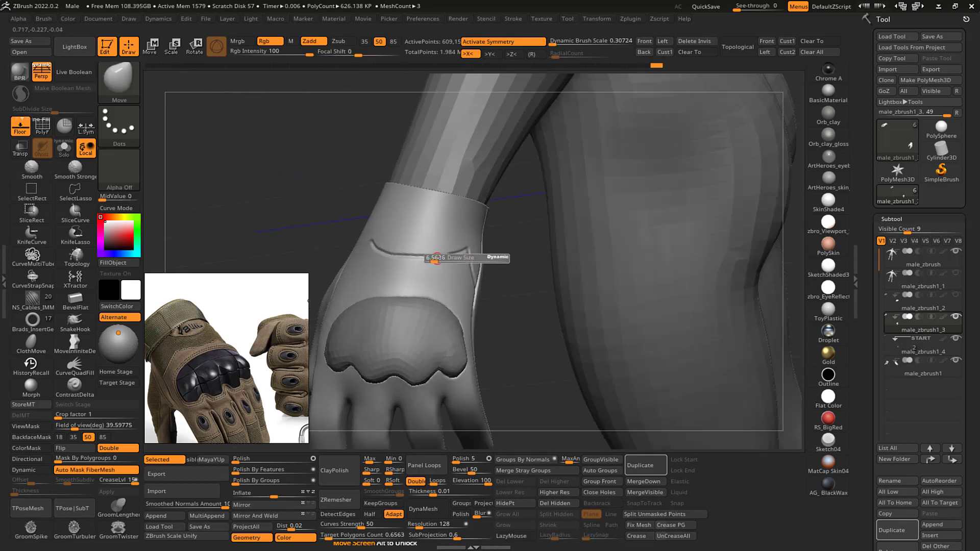
mouse_move(431, 260)
mouse_down()
mouse_move(413, 261)
mouse_move(448, 259)
mouse_move(451, 232)
mouse_up()
key(s)
- Dismiss the masking brush note and tighten the seam across the back of the wrist with the Pinch brush
key(b)
key(p)
key(i)
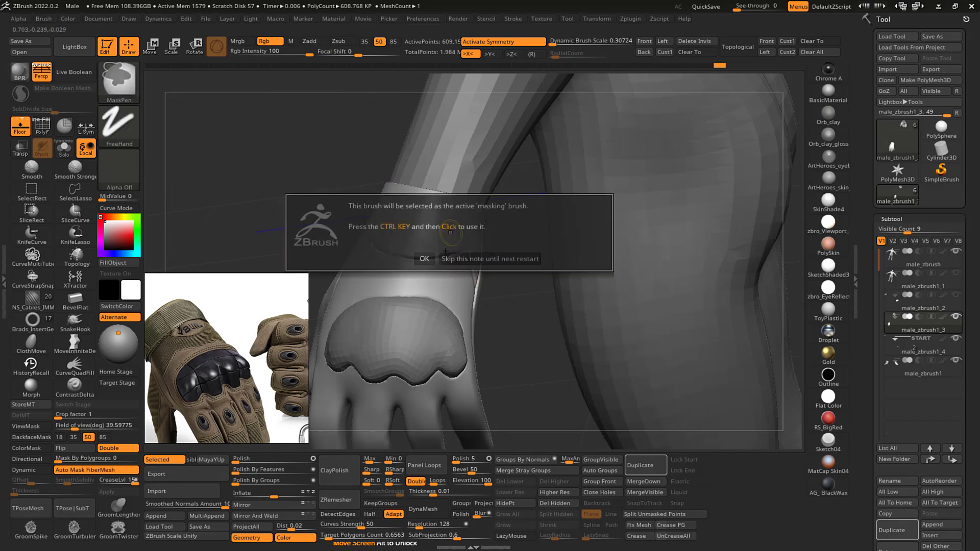
click(428, 257)
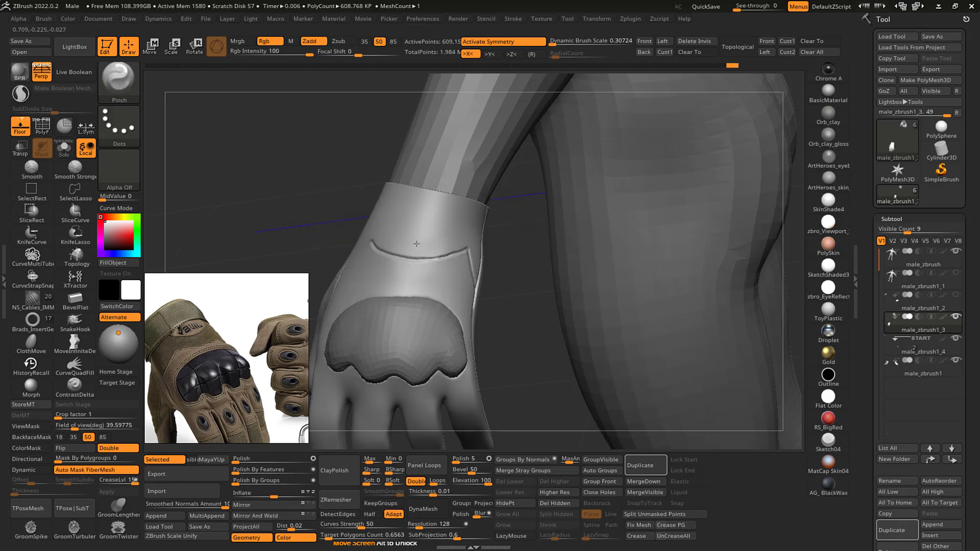
mouse_move(508, 298)
alt+mouse_down()
mouse_move(492, 269)
mouse_move(499, 286)
alt+mouse_up()
- Adjust the wrist seam's curve and its diagonal section on the thumb side with a larger Move brush
key(b)
key(m)
key(v)
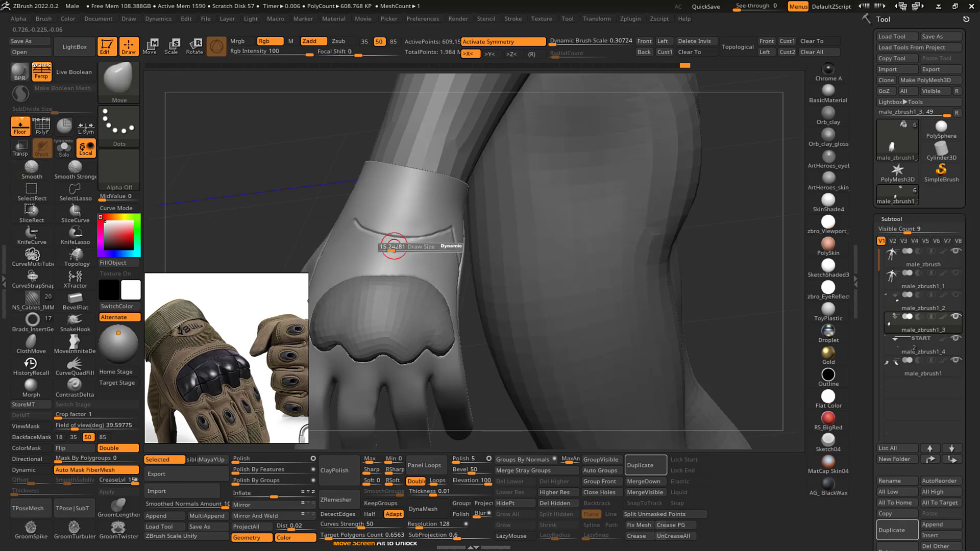
drag(735, 167, 672, 176)
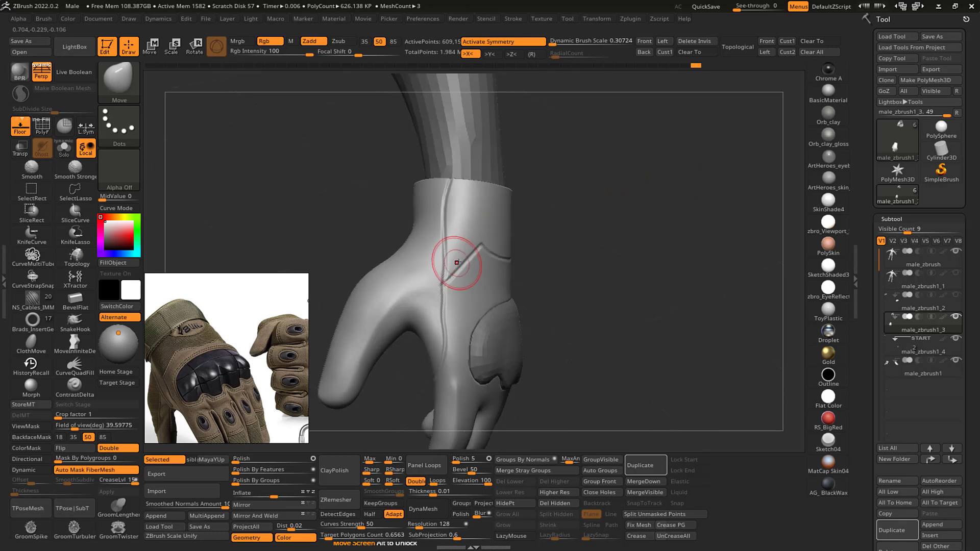
key(s)
drag(457, 262, 447, 262)
- Set the masking brush to the Lasso stroke and mask the cuff area beside the thumb-side seam, above the diagonal wrist seam
key(ctrl)
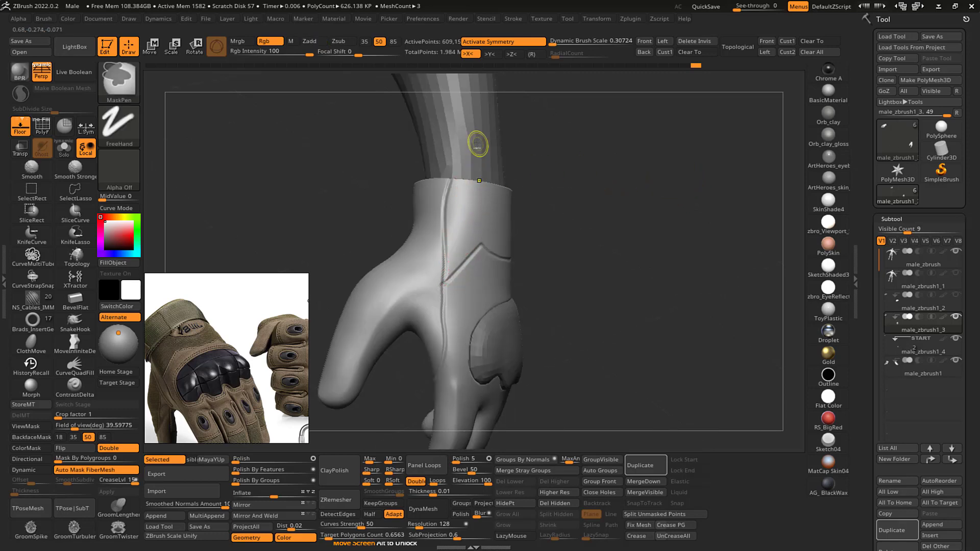
ctrl+click(128, 124)
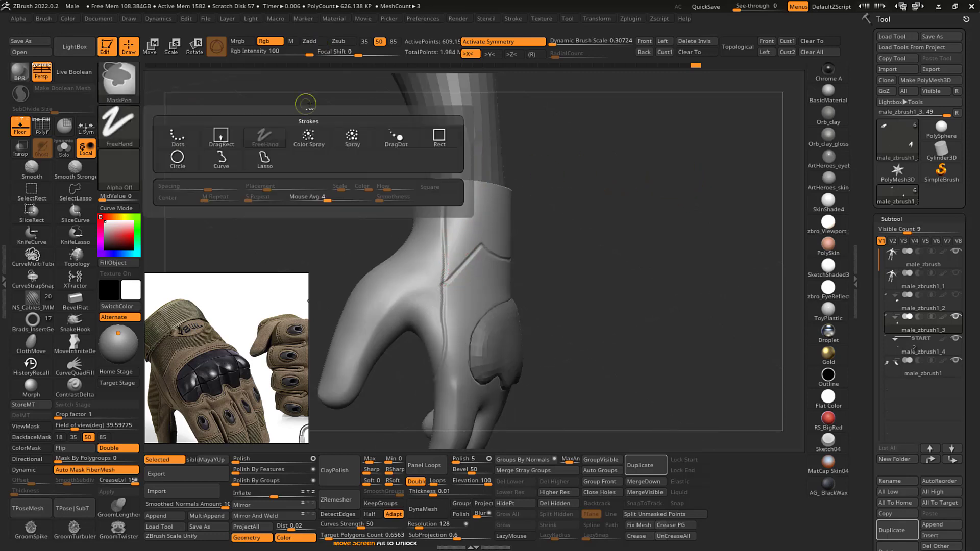
click(265, 158)
mouse_move(282, 157)
mouse_down()
mouse_move(614, 212)
mouse_move(513, 167)
mouse_up()
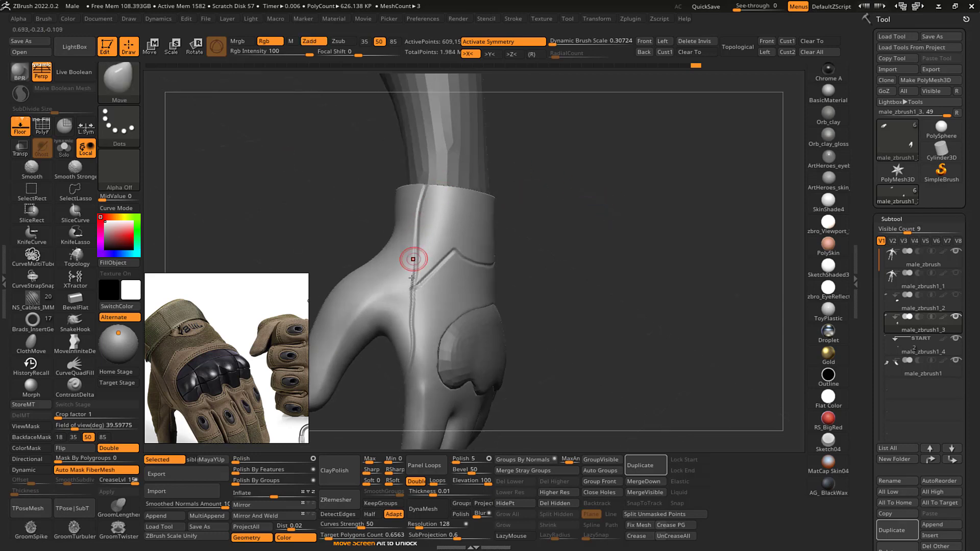
key(ctrl)
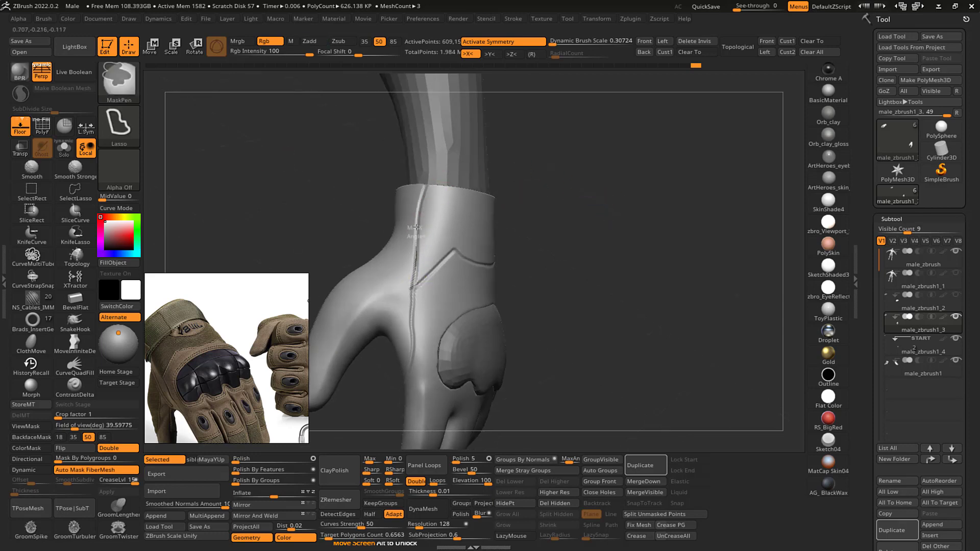
mouse_move(425, 182)
ctrl+mouse_down()
mouse_move(469, 199)
mouse_move(451, 249)
ctrl+mouse_up()
- Extend the lasso mask along the curved wrist seam over the thumb-side half of the back of the cuff
mouse_move(643, 232)
mouse_down()
mouse_move(572, 209)
mouse_move(603, 215)
mouse_up()
key(ctrl)
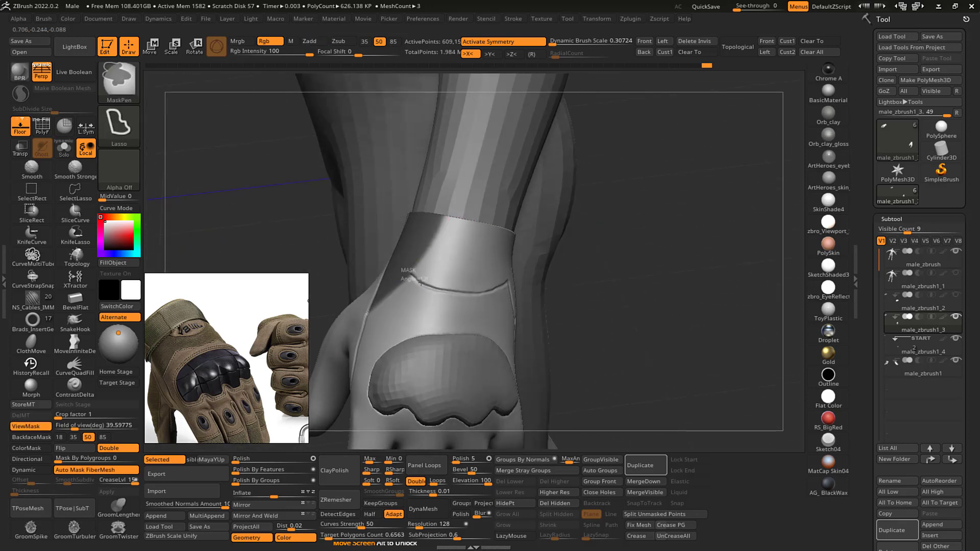
mouse_move(436, 288)
ctrl+mouse_down()
mouse_move(464, 258)
mouse_move(440, 203)
ctrl+mouse_up()
mouse_move(725, 212)
alt+mouse_down()
mouse_move(669, 187)
mouse_move(616, 184)
alt+mouse_up()
alt+drag(760, 139, 801, 147)
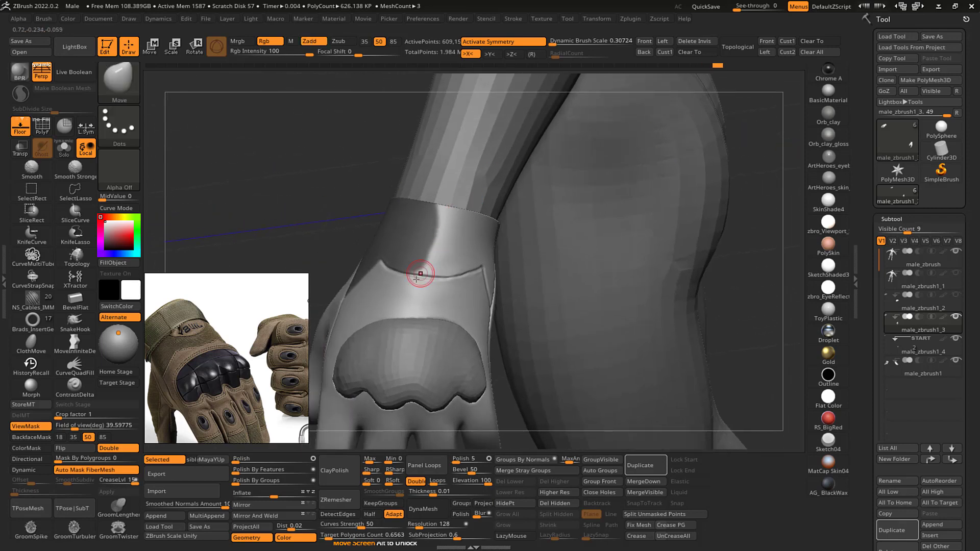
key(ctrl)
mouse_move(434, 276)
ctrl+mouse_down()
mouse_move(456, 237)
mouse_move(427, 182)
ctrl+mouse_up()
drag(393, 133, 347, 134)
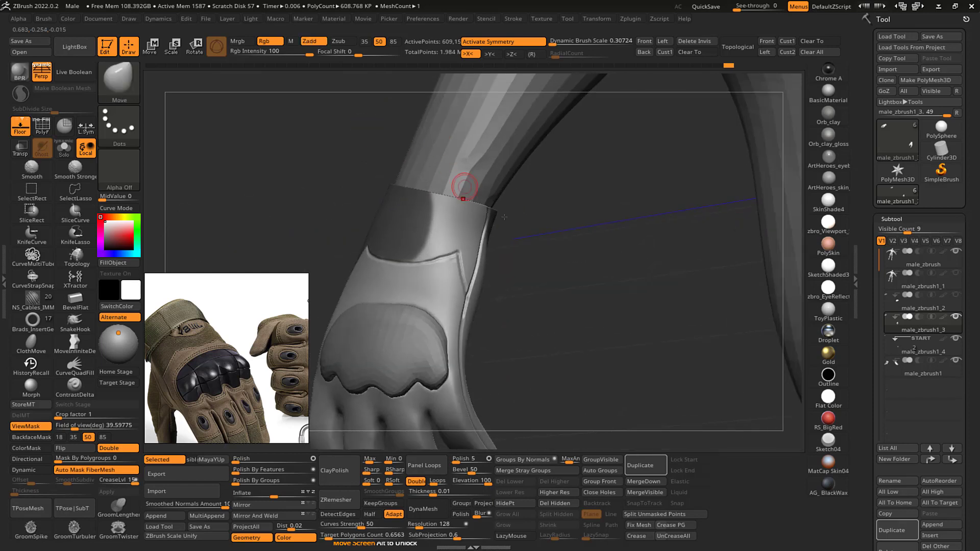
- Continue the lasso mask across the back of the cuff, following the seam to its pointed corner on the little-finger side
mouse_move(579, 215)
alt+mouse_down()
mouse_move(601, 250)
mouse_move(532, 212)
alt+mouse_up()
key(ctrl)
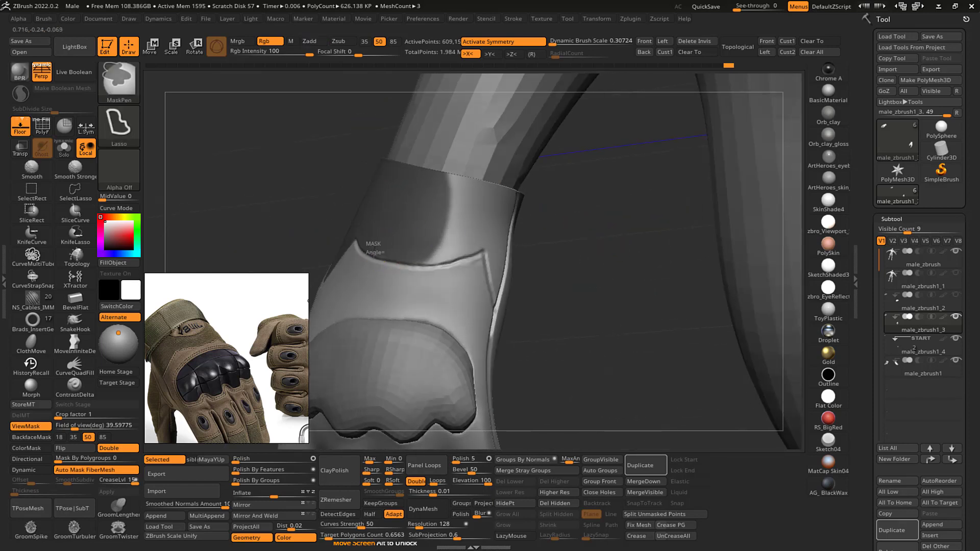
drag(583, 253, 564, 241)
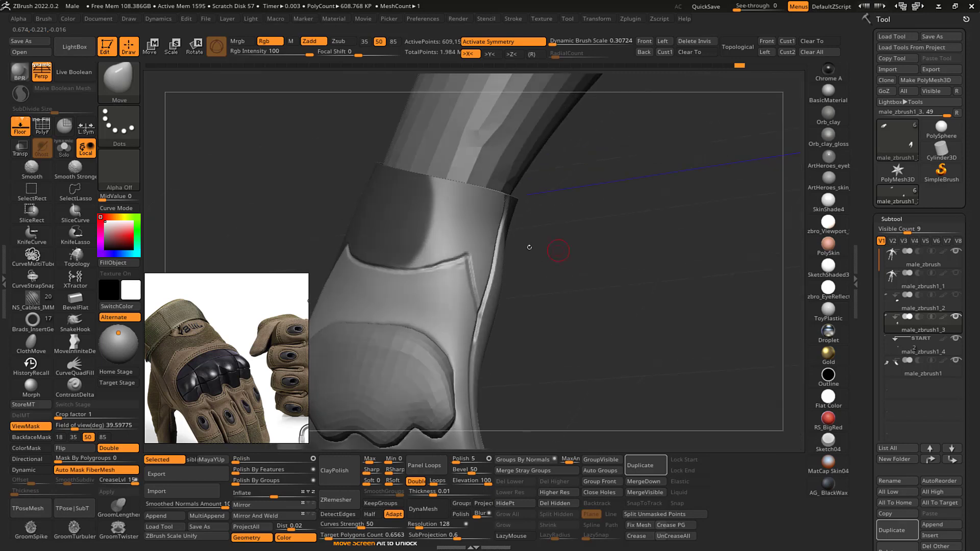
key(ctrl)
mouse_move(419, 270)
ctrl+mouse_down()
mouse_move(447, 206)
mouse_move(403, 156)
mouse_move(343, 169)
ctrl+mouse_up()
key(ctrl)
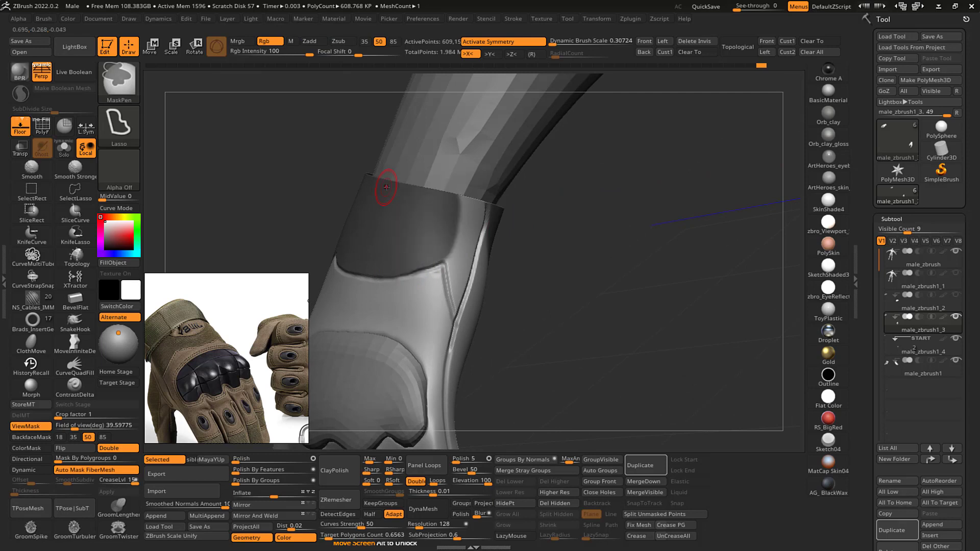
mouse_move(618, 225)
mouse_down()
mouse_move(606, 230)
mouse_move(599, 217)
mouse_up()
ctrl+drag(426, 266, 424, 276)
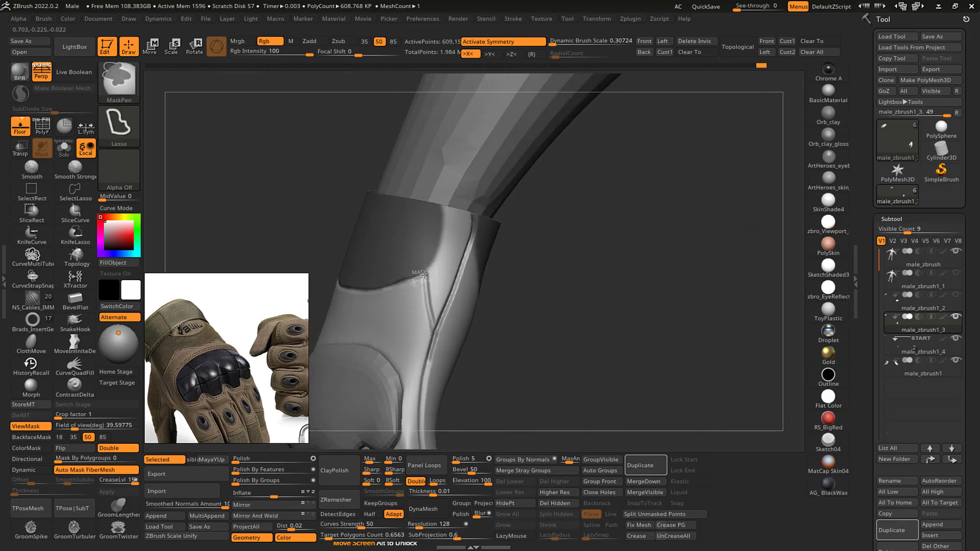
ctrl+drag(445, 216, 448, 179)
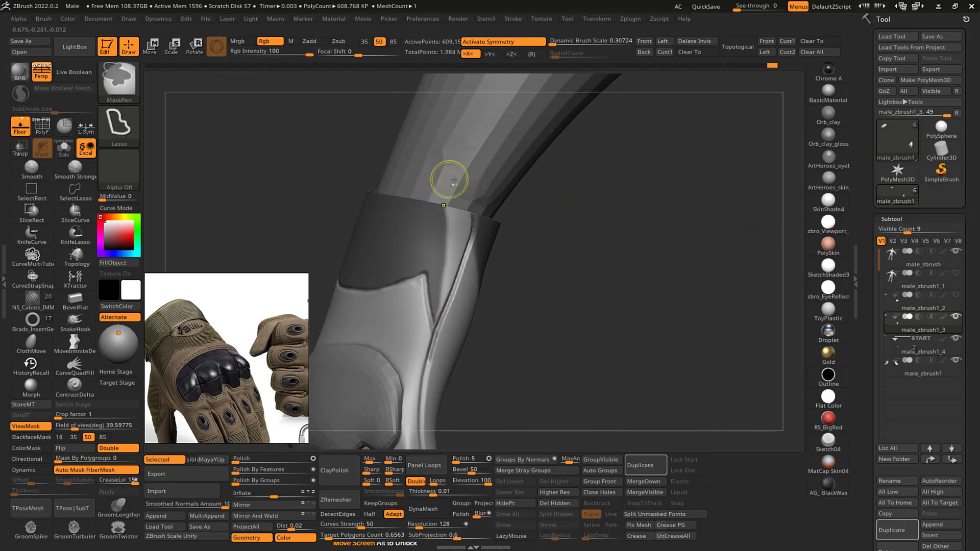
- Fill the mask up to the little-finger-side seam and clear the masking beyond it on the palm side of the cuff
drag(620, 257, 595, 238)
key(ctrl)
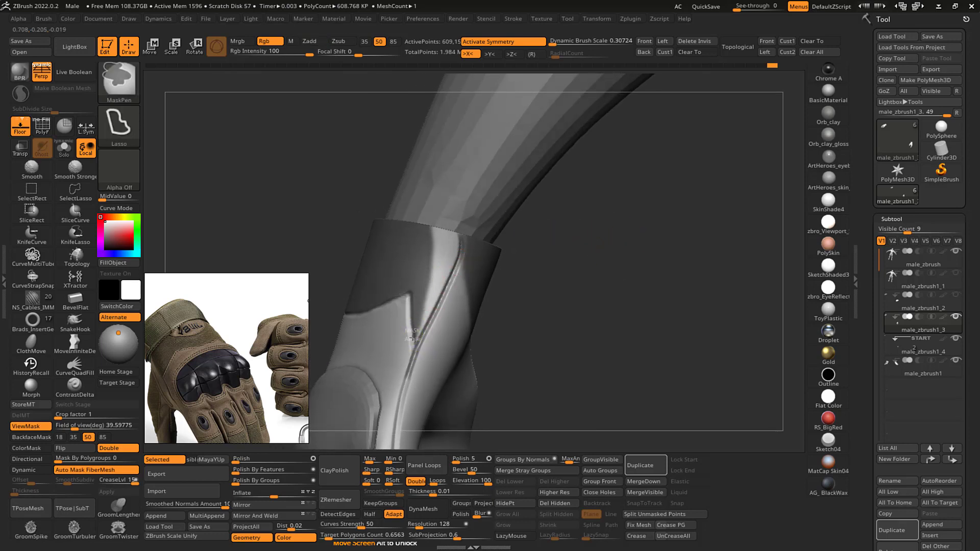
ctrl+drag(459, 223, 411, 194)
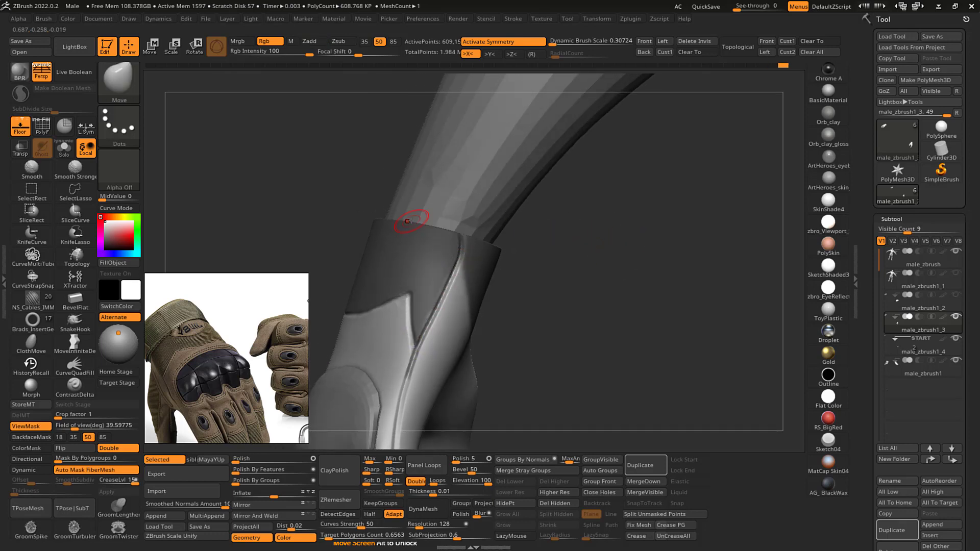
mouse_move(619, 235)
mouse_down()
mouse_move(573, 210)
mouse_move(619, 218)
mouse_move(621, 237)
mouse_up()
key(ctrl)
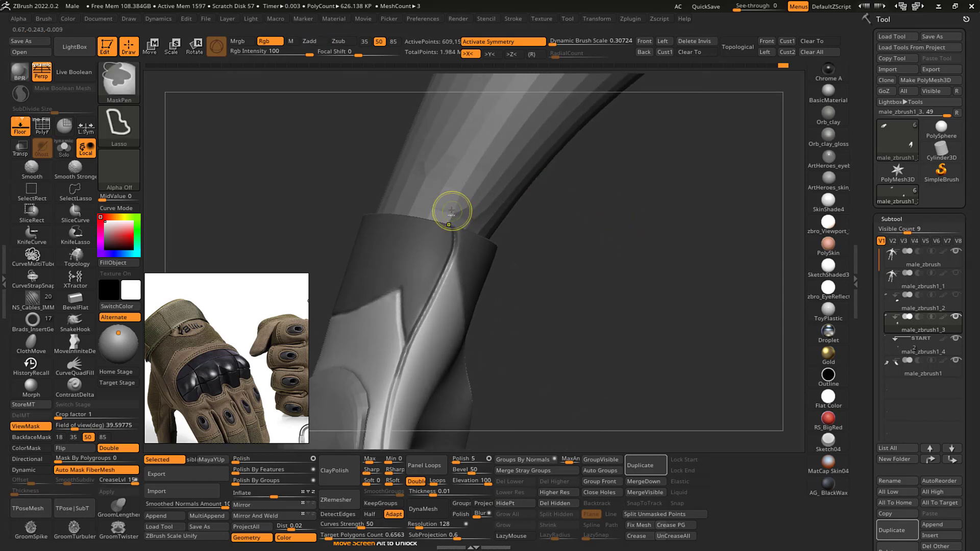
mouse_move(452, 313)
ctrl+mouse_down()
mouse_move(608, 236)
mouse_move(592, 136)
ctrl+mouse_up()
mouse_move(663, 250)
mouse_down()
mouse_move(640, 219)
mouse_move(619, 238)
mouse_up()
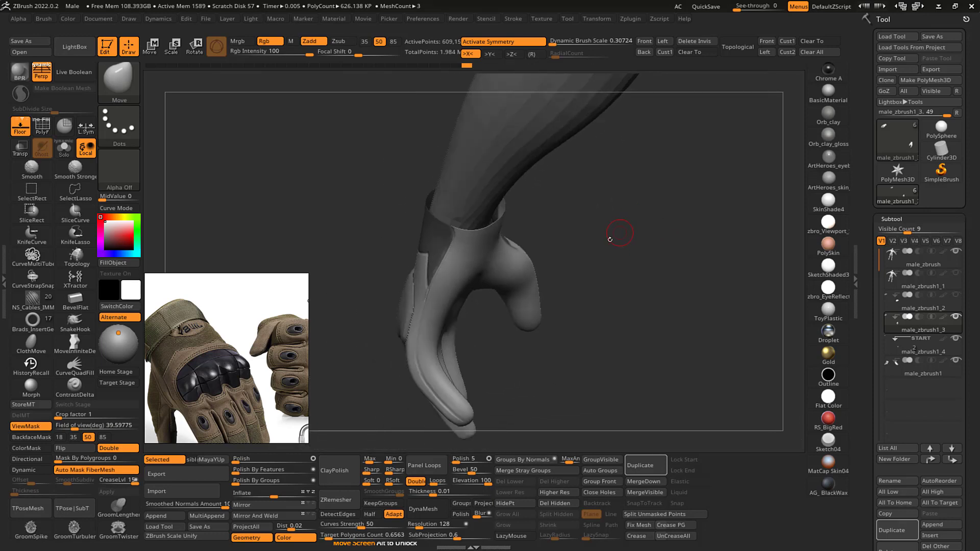
- Clear the excess mask beyond the thumb-side seam so that only the back panel of the cuff stays masked
key(ctrl+w)
key(f)
drag(629, 190, 495, 166)
key(ctrl)
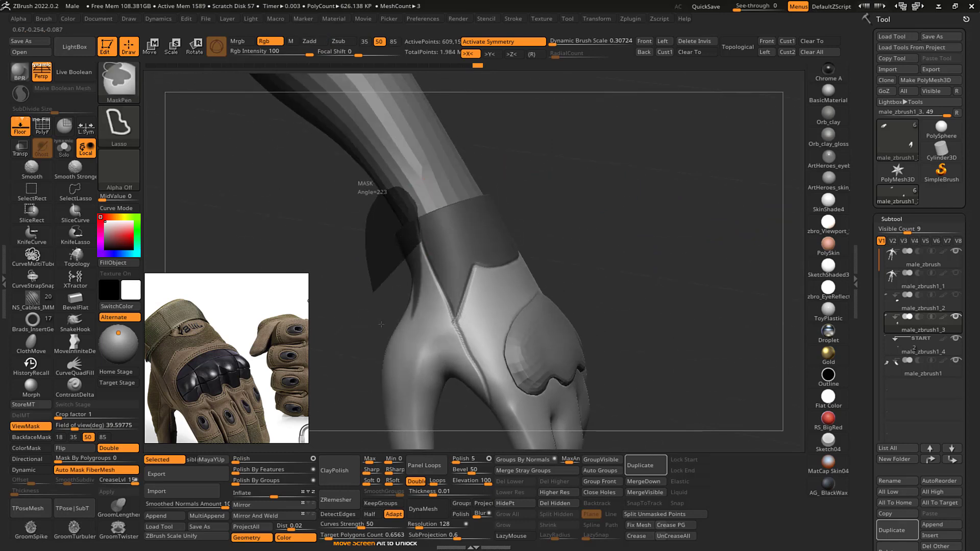
ctrl+drag(441, 359, 442, 354)
mouse_move(607, 194)
mouse_down()
mouse_move(659, 164)
mouse_move(702, 114)
mouse_move(652, 182)
mouse_move(740, 136)
mouse_move(630, 192)
mouse_move(632, 213)
mouse_move(617, 198)
mouse_move(609, 206)
mouse_move(575, 192)
mouse_move(608, 204)
mouse_move(678, 182)
mouse_move(673, 167)
mouse_move(656, 168)
mouse_move(677, 155)
mouse_move(680, 173)
mouse_up()
key(ctrl)
ctrl+click(385, 255)
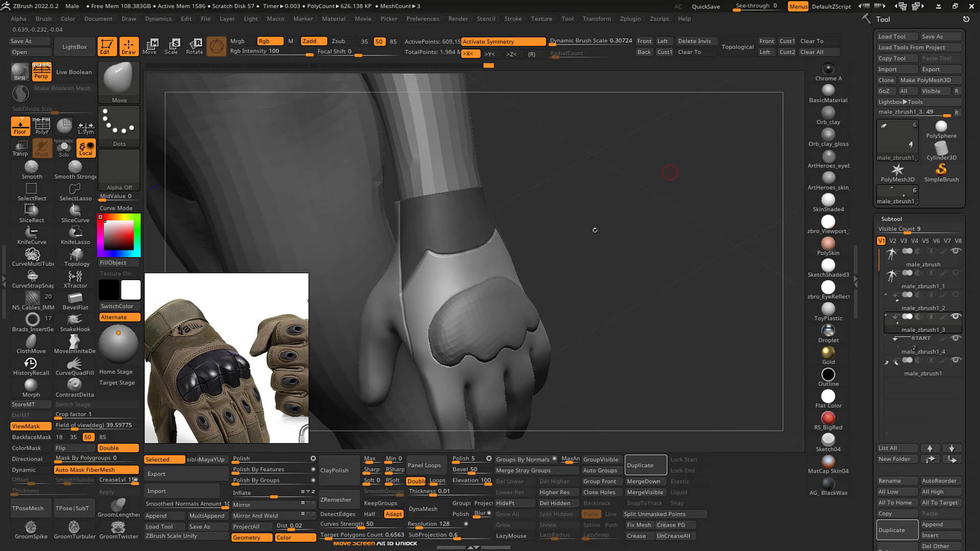
drag(594, 231, 629, 206)
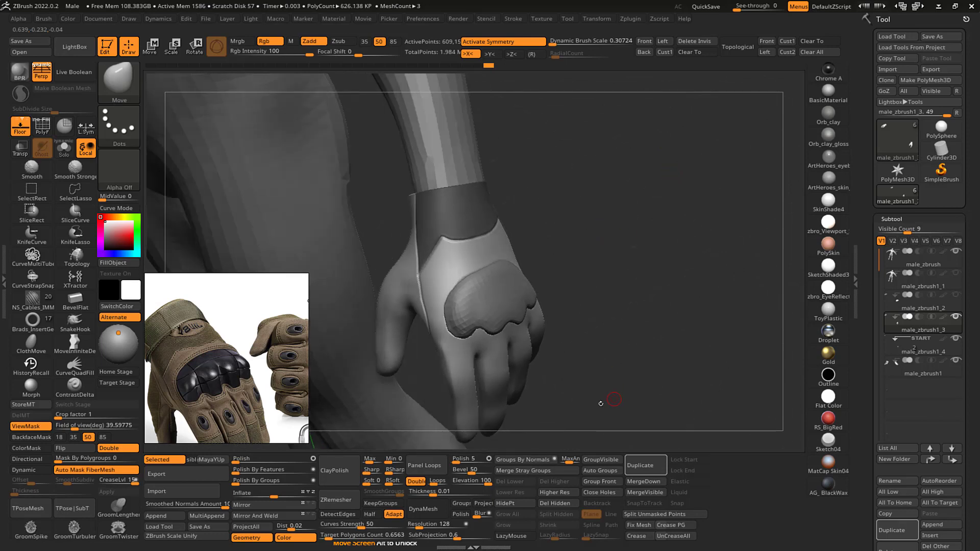
- Isolate the masked cuff panel, check it as its own polygroup in PolyFrame display, and show the whole glove again
click(514, 503)
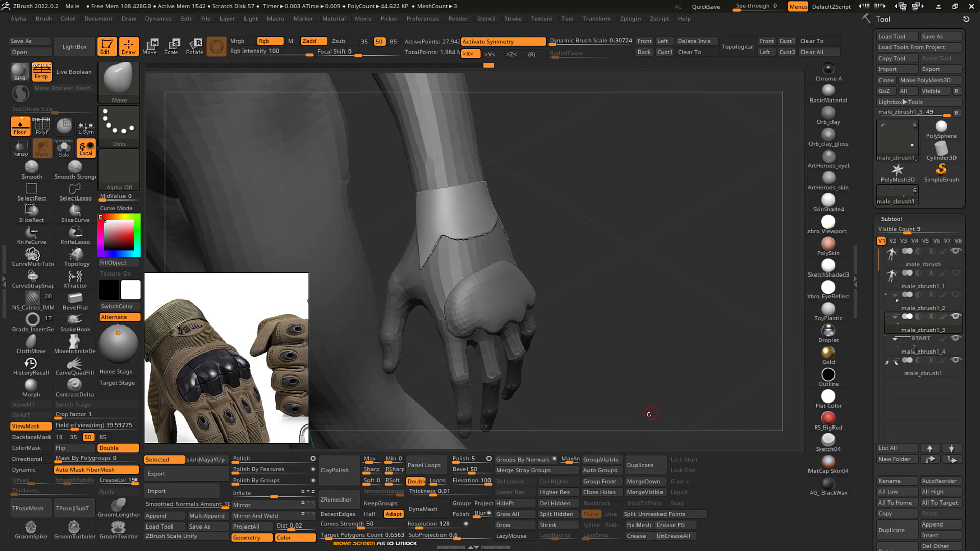
key(shift+f)
drag(647, 264, 696, 226)
ctrl+shift+click(665, 262)
key(shift+f)
key(shift+f)
key(shift+f)
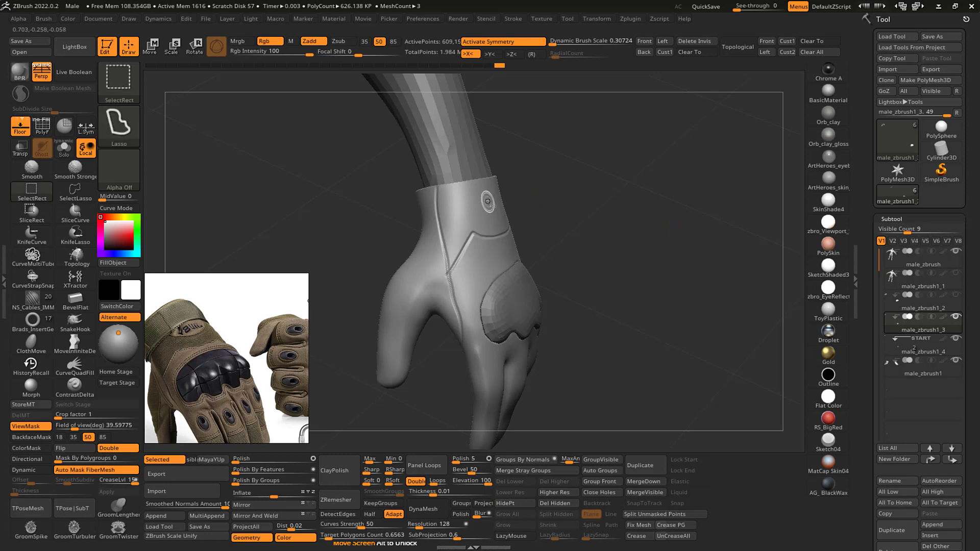
- Mask the whole glove except the cuff panel's polygroup by isolating, masking and inverting it
ctrl+shift+click(486, 198)
mouse_move(502, 92)
ctrl+mouse_down()
mouse_move(591, 220)
mouse_move(592, 204)
ctrl+mouse_up()
ctrl+shift+click(660, 196)
ctrl+click(669, 204)
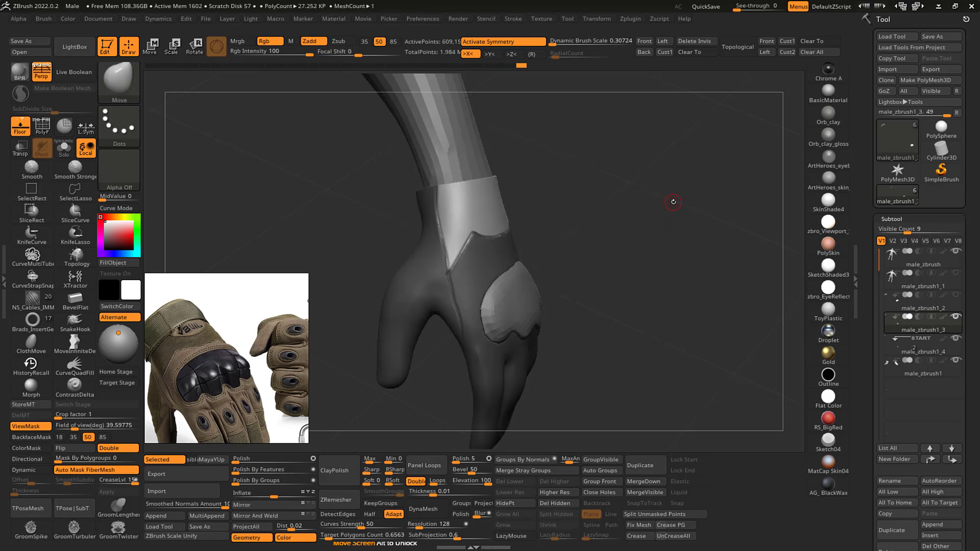
- Pull the unmasked cuff panel slightly outward on the back and thumb side of the wrist with the Move brush
drag(673, 201, 663, 203)
drag(491, 223, 495, 201)
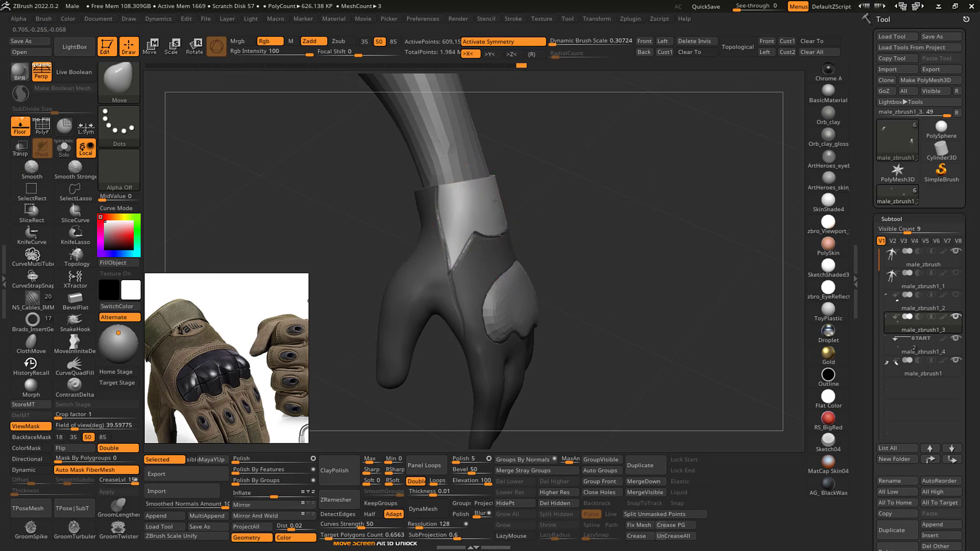
drag(689, 186, 580, 177)
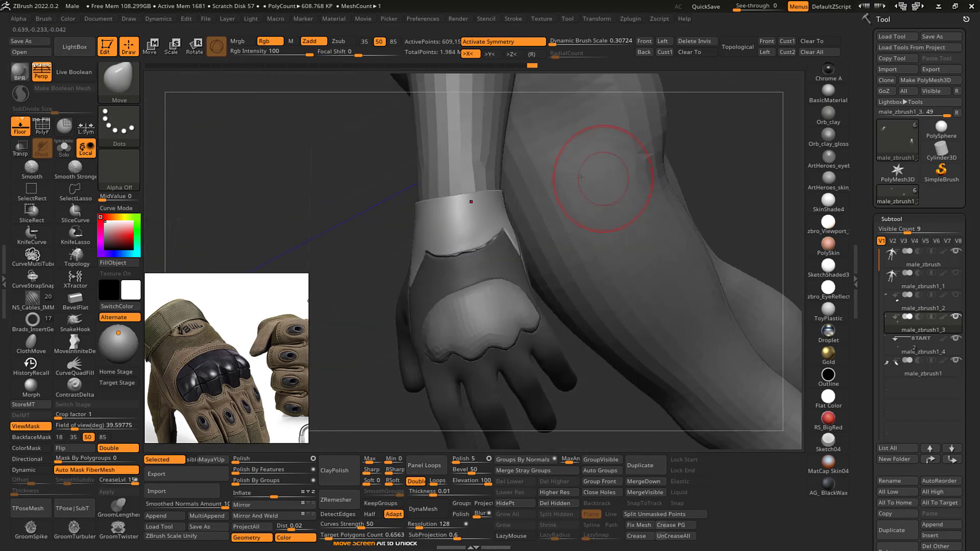
alt+drag(694, 171, 628, 202)
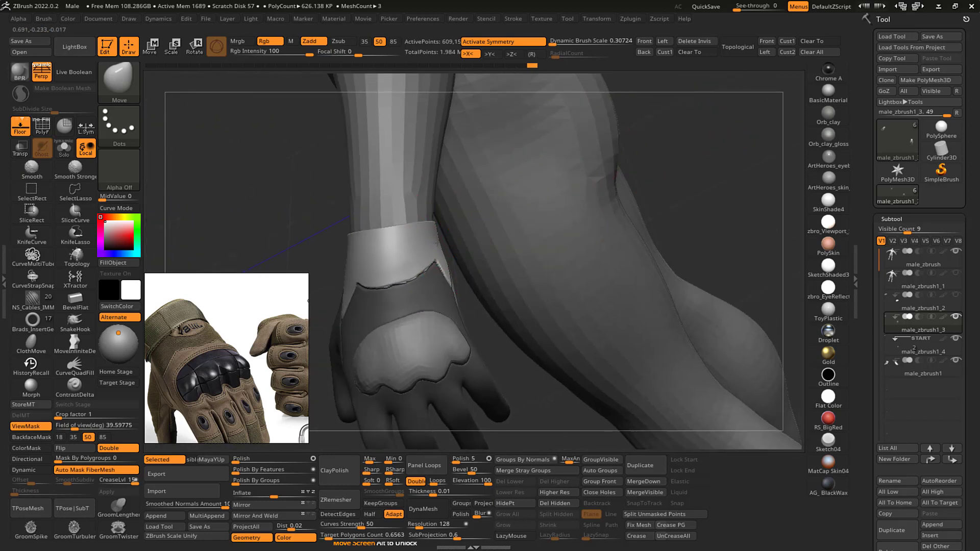
mouse_move(703, 128)
mouse_down()
mouse_move(691, 138)
mouse_move(723, 141)
mouse_up()
drag(430, 271, 423, 266)
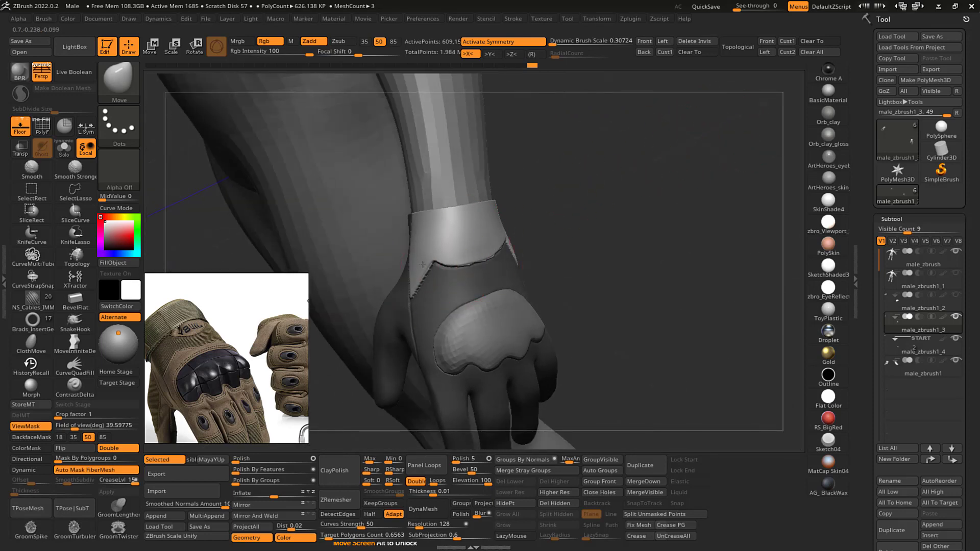
drag(593, 147, 549, 135)
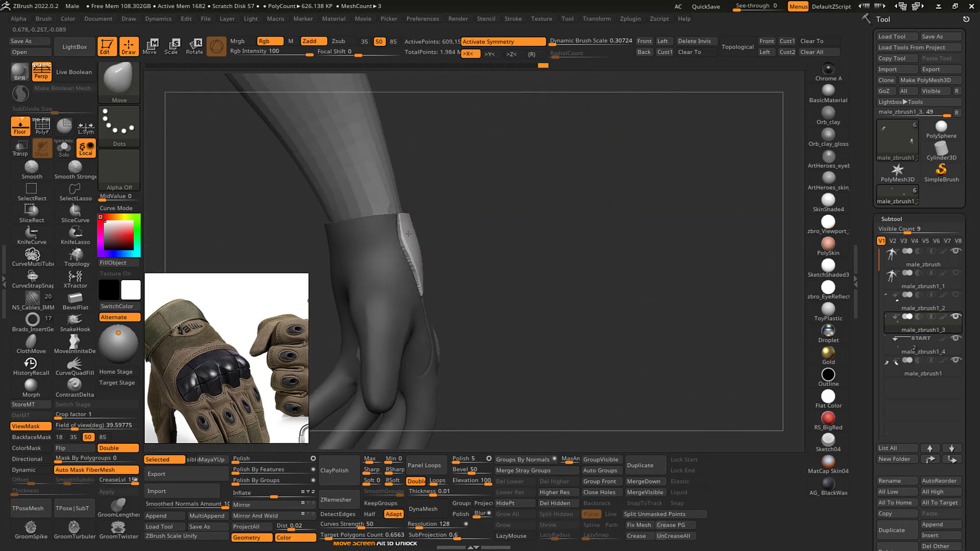
- Raise the cuff panel's edge on the little-finger side with the Move brush and clear the mask
drag(667, 156, 453, 252)
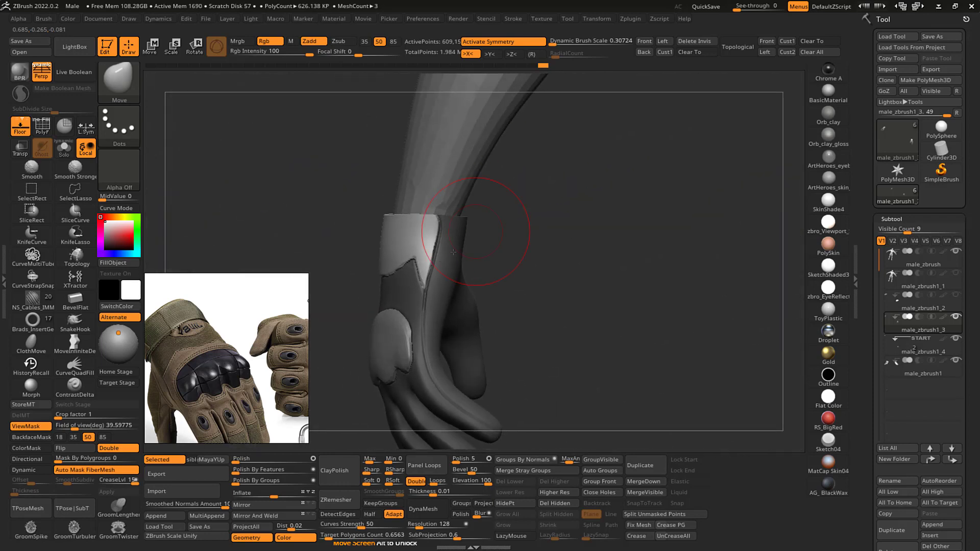
drag(548, 198, 520, 200)
drag(448, 202, 442, 205)
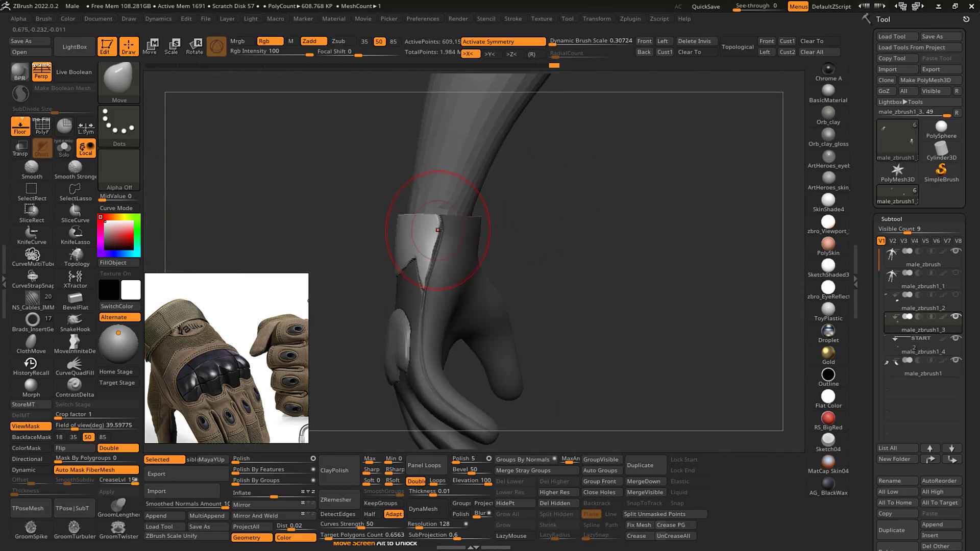
mouse_move(541, 197)
mouse_down()
mouse_move(643, 190)
mouse_move(622, 176)
mouse_move(619, 203)
mouse_move(648, 183)
mouse_move(656, 123)
mouse_move(682, 158)
mouse_move(687, 148)
mouse_move(712, 152)
mouse_up()
drag(503, 229, 501, 228)
mouse_move(693, 161)
mouse_down()
mouse_move(683, 156)
mouse_move(669, 162)
mouse_move(671, 179)
mouse_move(659, 176)
mouse_move(706, 181)
mouse_move(712, 173)
mouse_up()
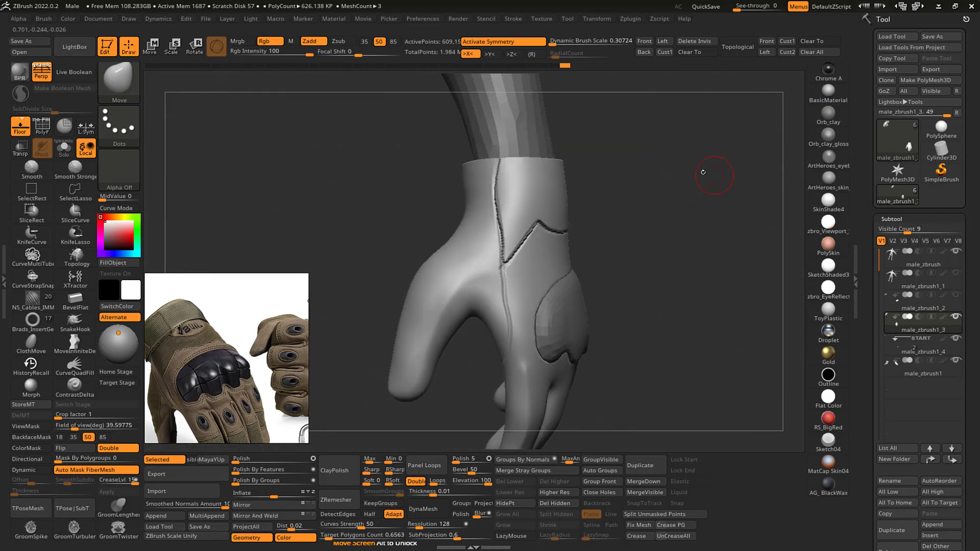
- Smooth the jagged edge of the cuff panel and refine the wrist seam's corners and curve with a smaller Move brush
key(s)
mouse_move(539, 224)
mouse_down()
mouse_move(509, 261)
mouse_move(533, 229)
mouse_up()
drag(680, 182, 638, 181)
drag(744, 164, 634, 175)
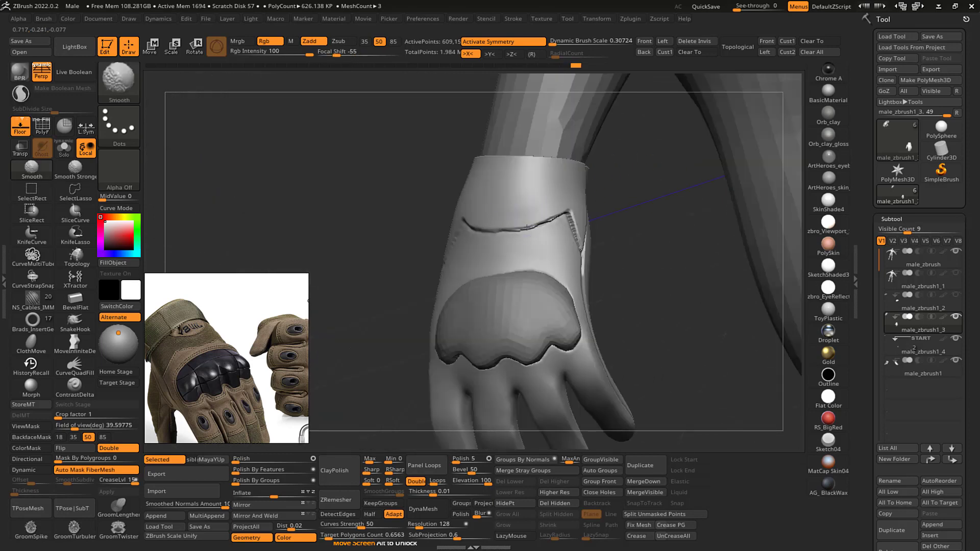
shift+drag(580, 194, 573, 225)
drag(641, 219, 678, 220)
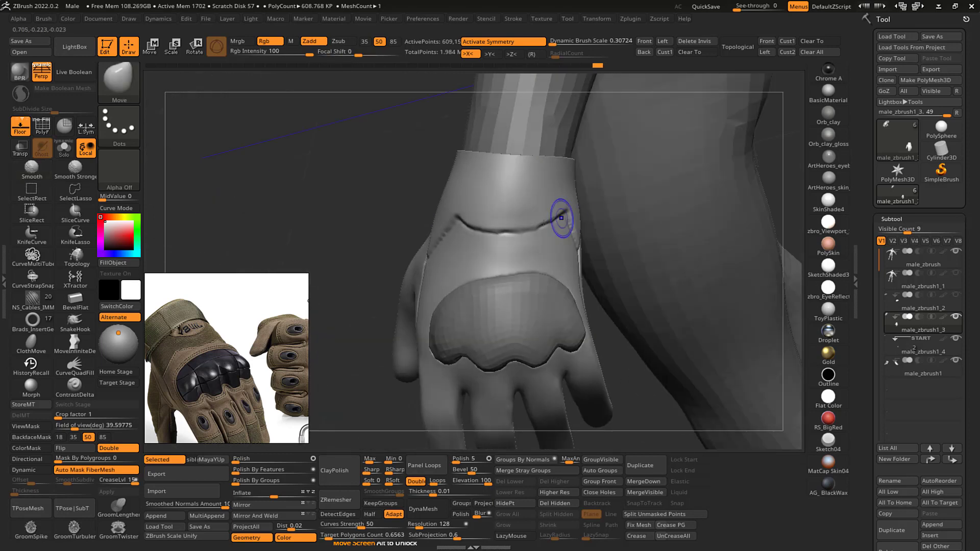
drag(514, 225, 505, 225)
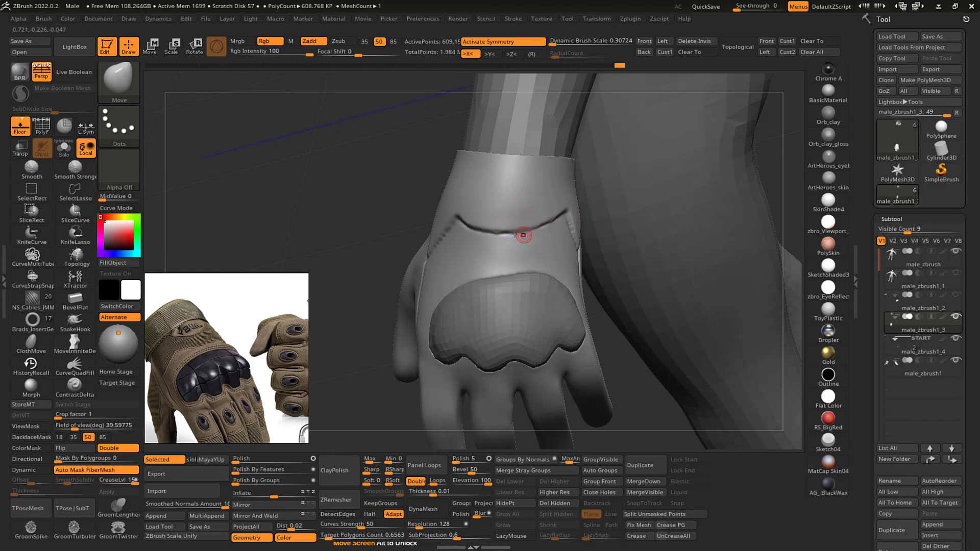
- Touch up the curved wrist seam on the back of the hand with the DamStandard and hPolish brushes
drag(613, 313, 580, 309)
key(b)
key(d)
key(s)
key(s)
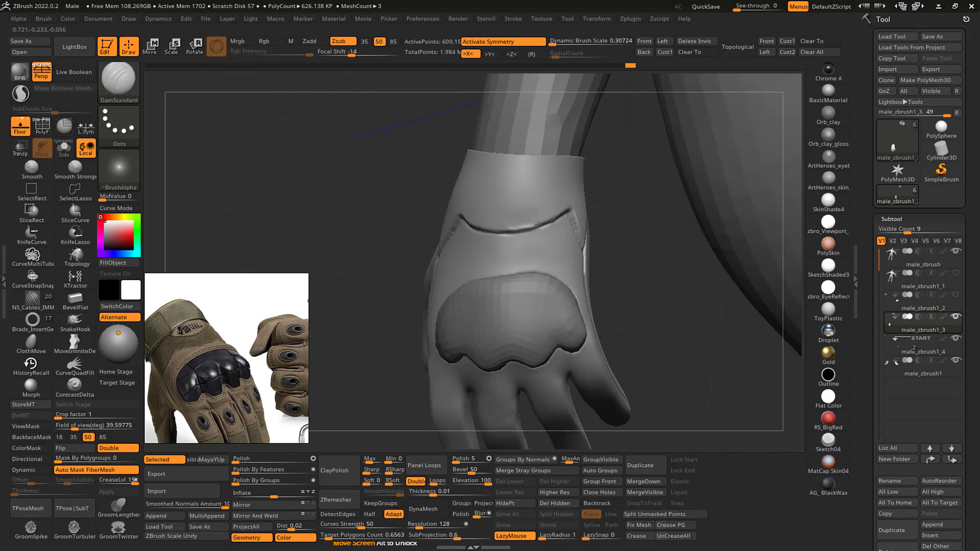
key(u)
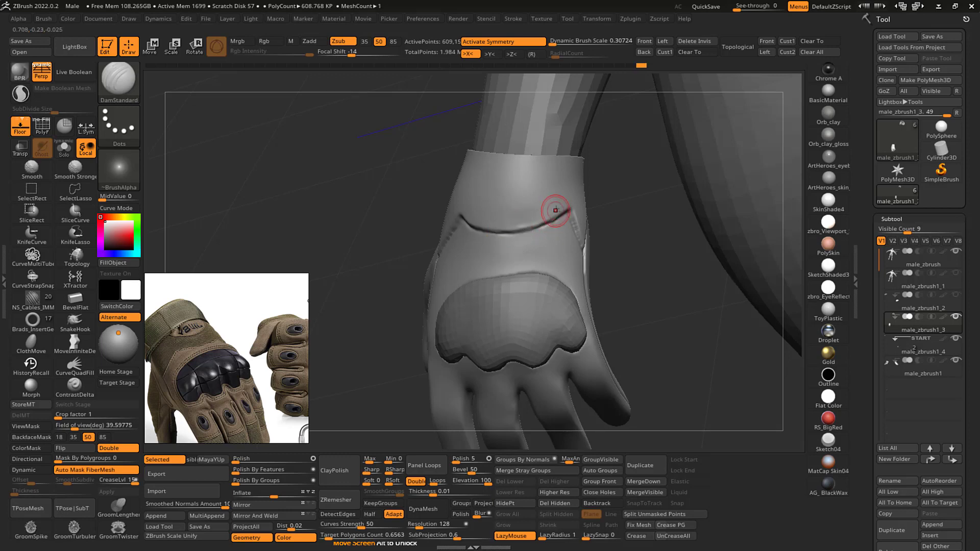
key(b)
key(h)
key(p)
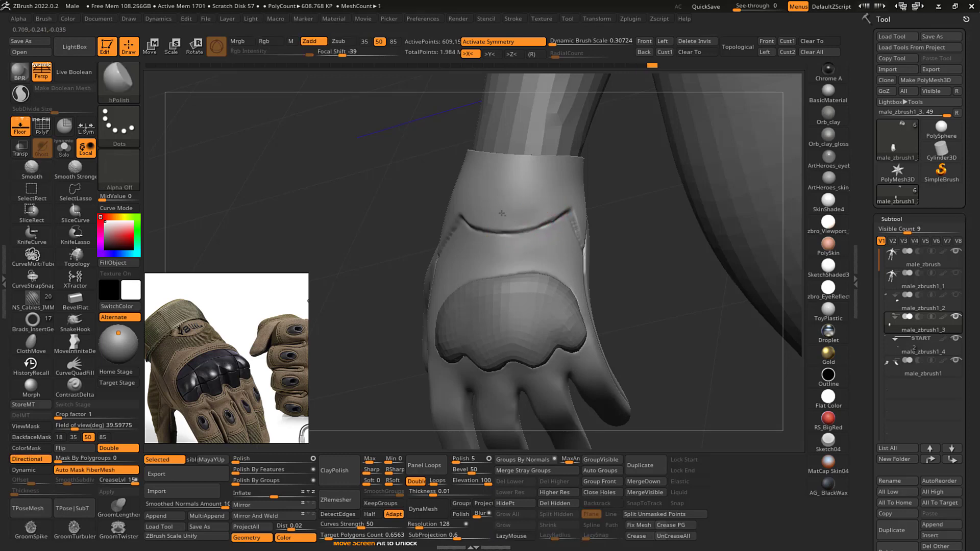
mouse_move(522, 212)
mouse_down()
mouse_move(555, 194)
mouse_move(600, 194)
mouse_move(591, 192)
mouse_up()
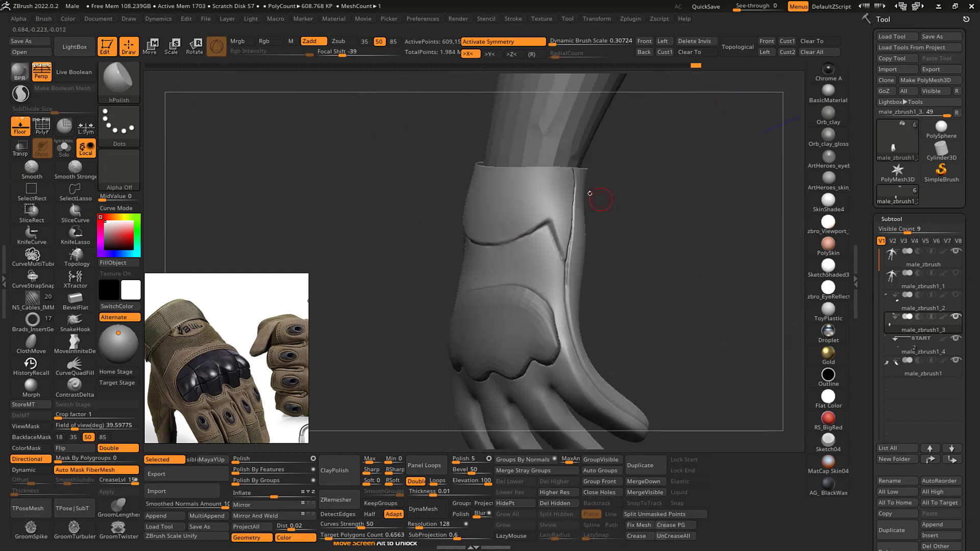
- Sharpen the cuff seam's pointed corners and diagonal lines on the little-finger and thumb sides with the DamStandard brush
key(b)
key(d)
key(s)
drag(548, 218, 555, 232)
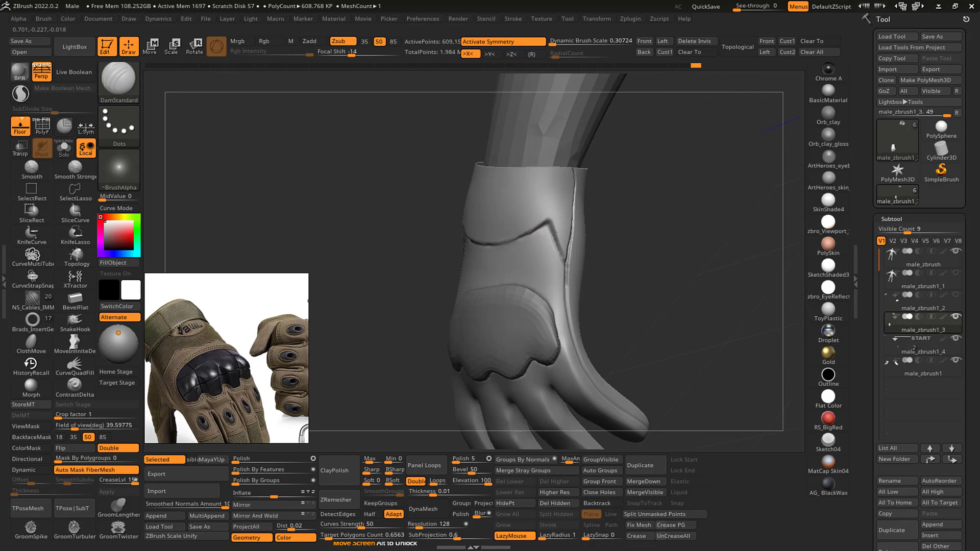
drag(631, 215, 581, 229)
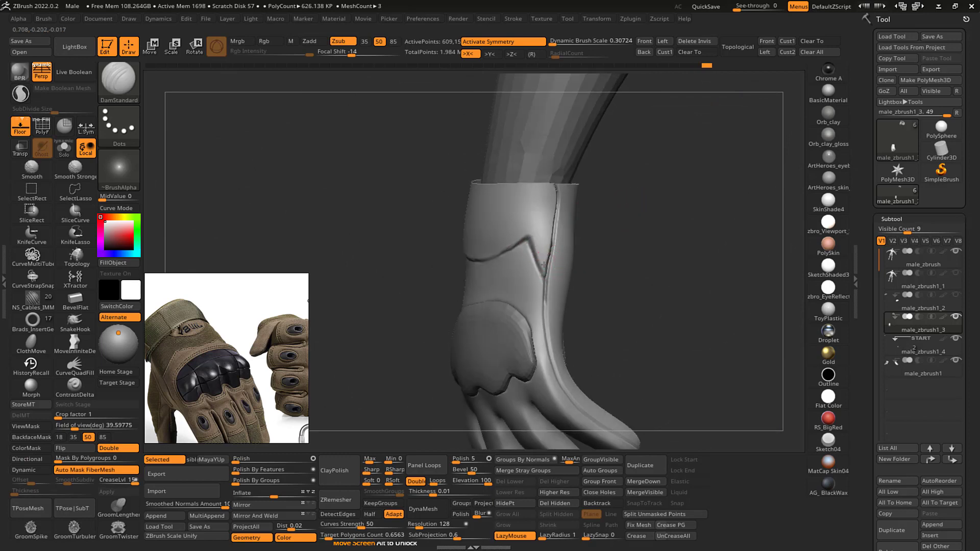
drag(606, 183, 629, 164)
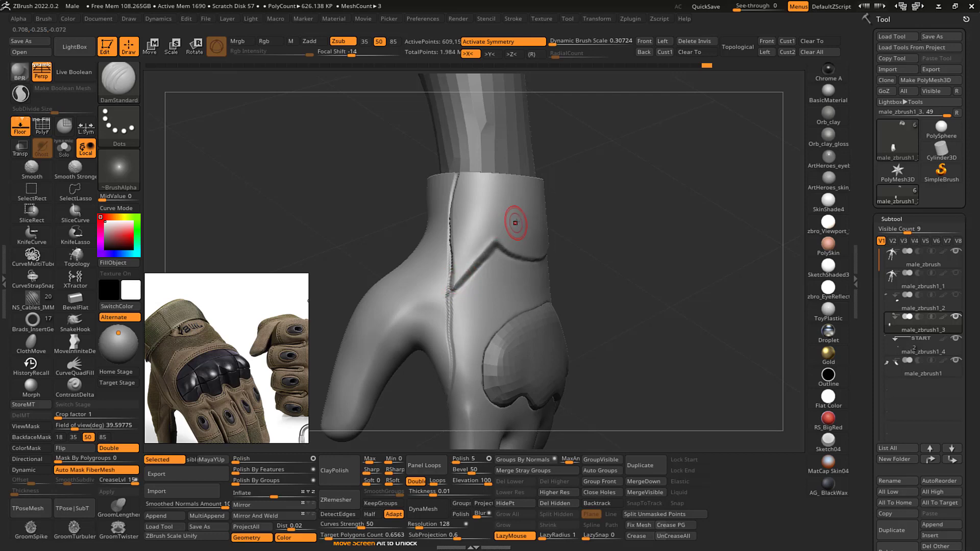
drag(493, 247, 463, 283)
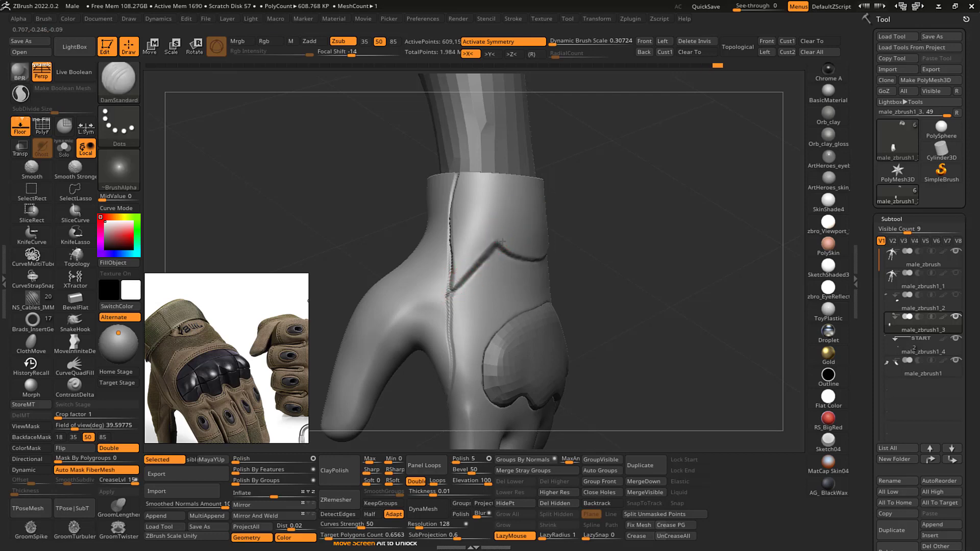
drag(572, 220, 556, 204)
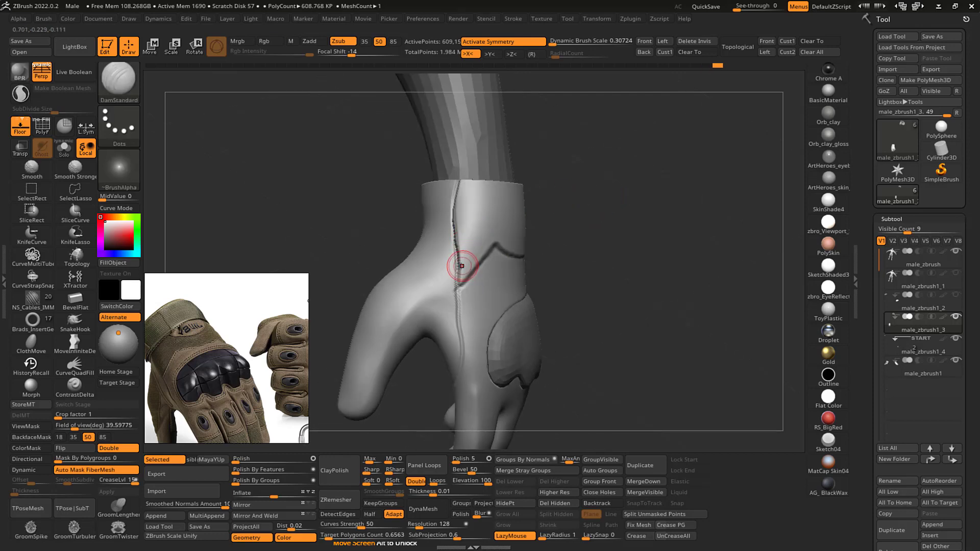
- Smooth the jagged thumb-side cuff seam, masking the panel area beside it for protection, and clear the mask
shift+drag(462, 266, 452, 192)
drag(556, 169, 613, 177)
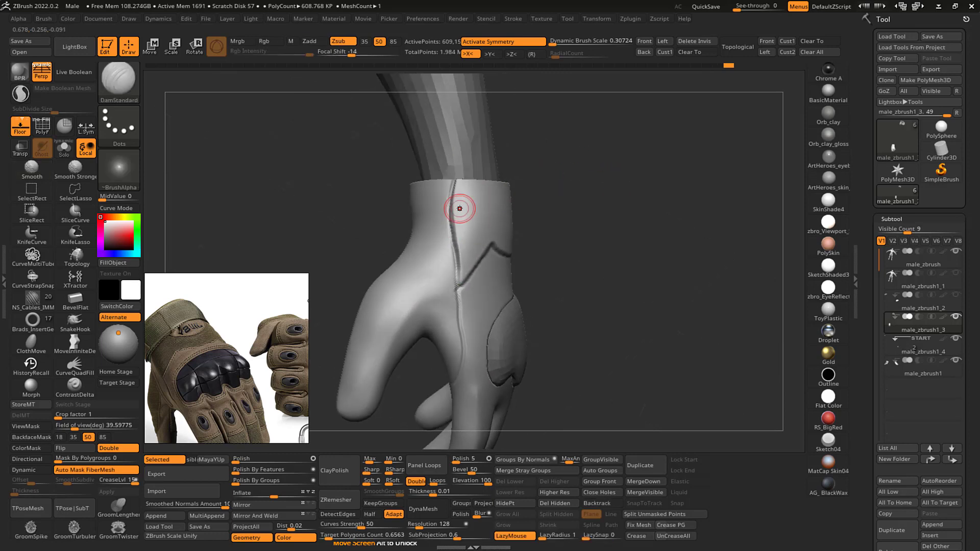
key(ctrl)
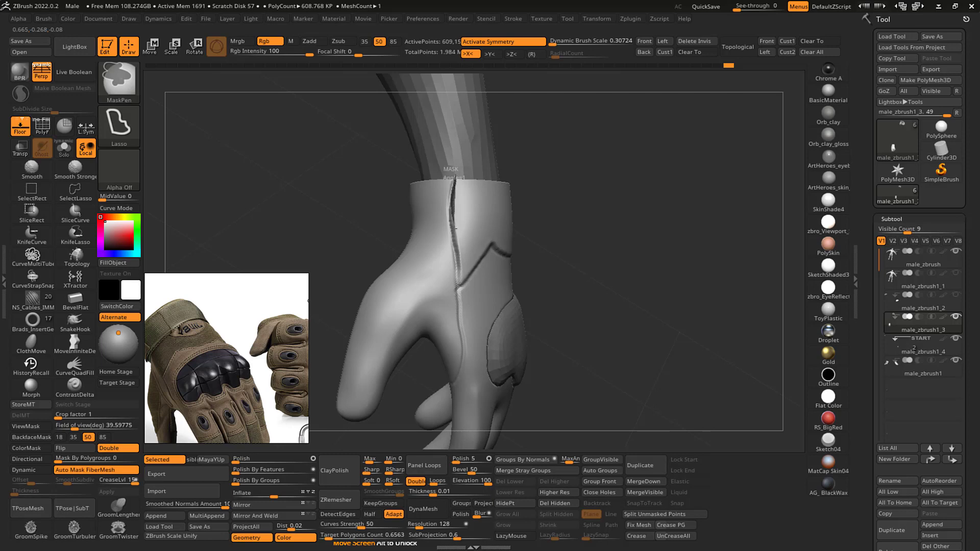
mouse_move(458, 265)
ctrl+mouse_down()
mouse_move(488, 187)
mouse_move(480, 171)
ctrl+mouse_up()
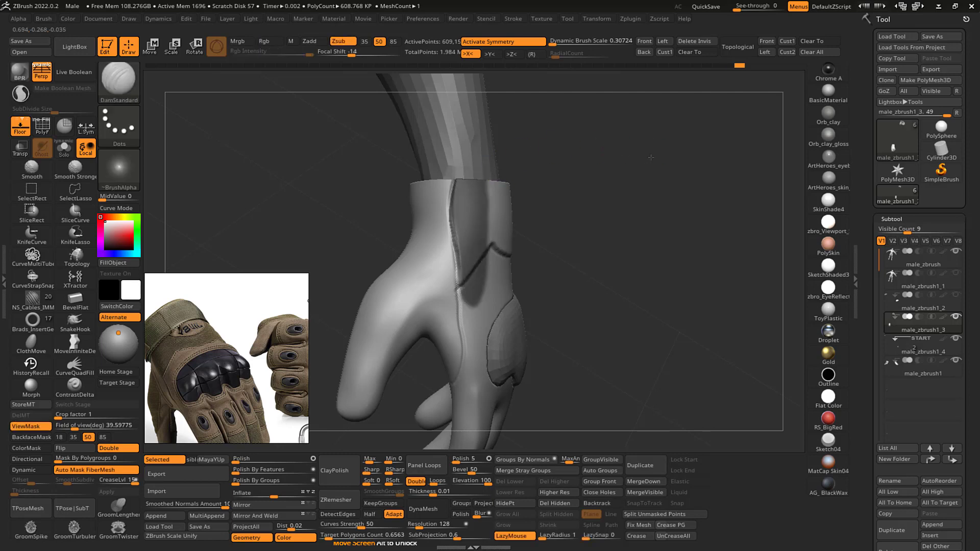
alt+drag(647, 157, 669, 171)
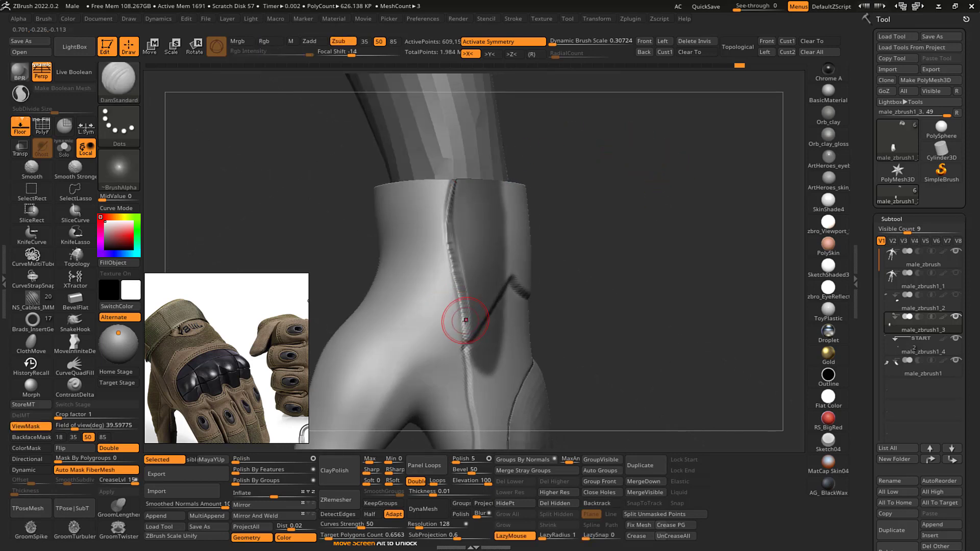
key(ctrl)
mouse_move(444, 241)
ctrl+mouse_down()
mouse_move(447, 199)
mouse_move(403, 343)
mouse_move(461, 335)
ctrl+mouse_up()
drag(648, 163, 648, 160)
- Redefine the thumb-side cuff seam with DamStandard, smooth its ridges and carve along it with the Orb_Cracks brush
key(s)
drag(446, 209, 448, 209)
key(s)
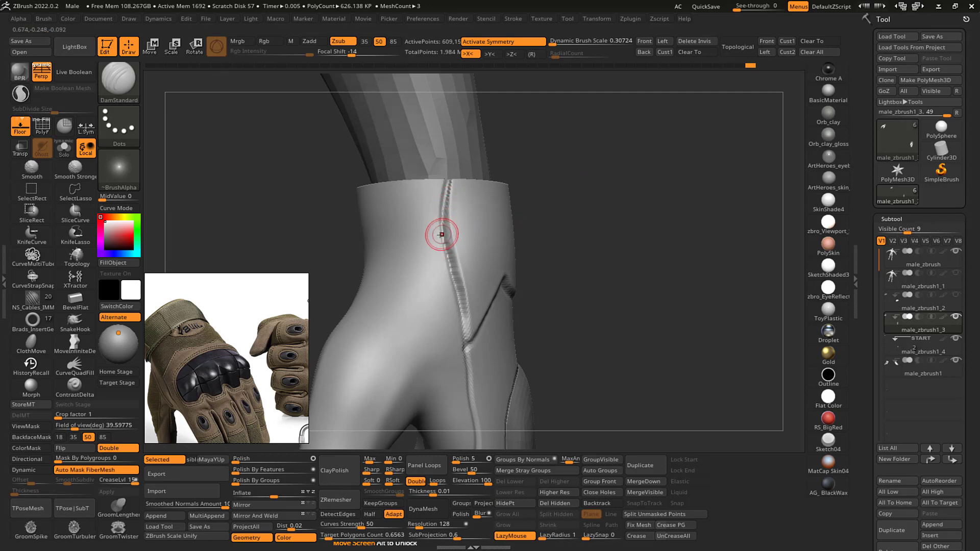
key(shift)
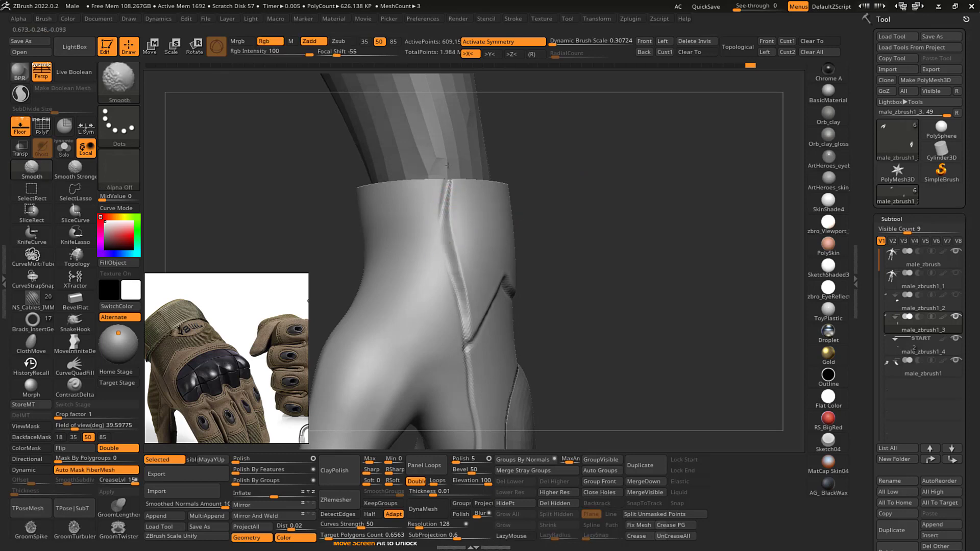
drag(561, 220, 649, 164)
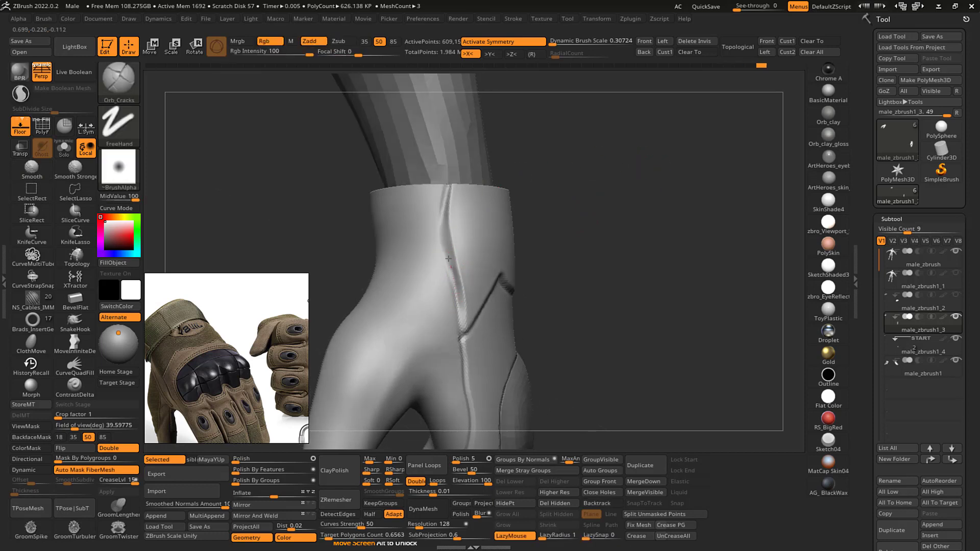
drag(440, 225, 451, 172)
drag(453, 284, 460, 331)
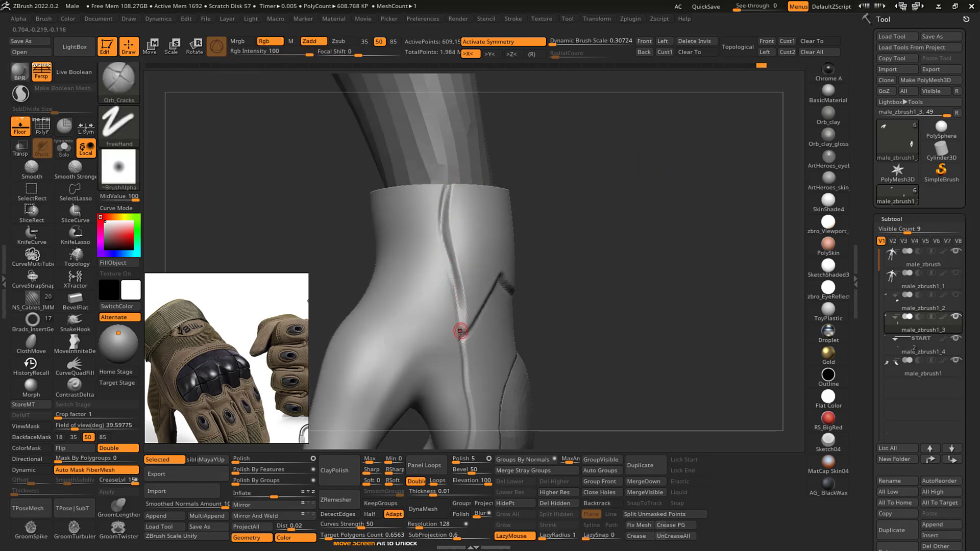
alt+drag(644, 189, 625, 170)
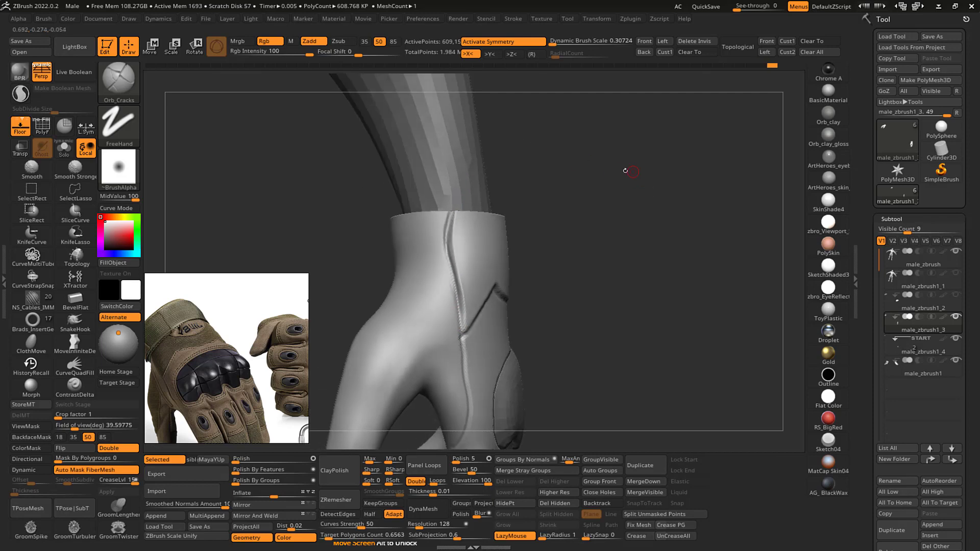
- Tighten the thumb-side cuff seam from the cuff opening to its lower corner with a larger Pinch brush
key(2)
key(s)
mouse_move(453, 293)
mouse_down()
mouse_move(464, 293)
mouse_move(447, 255)
mouse_up()
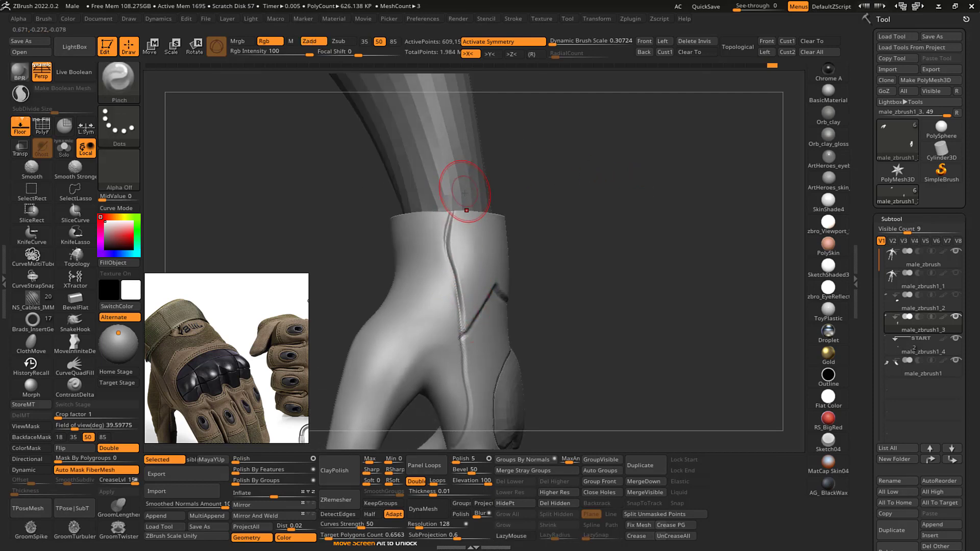
mouse_move(464, 193)
mouse_down()
mouse_move(457, 281)
mouse_move(465, 322)
mouse_up()
mouse_move(626, 197)
mouse_down()
mouse_move(694, 179)
mouse_move(576, 199)
mouse_up()
mouse_move(436, 275)
mouse_down()
mouse_move(480, 234)
mouse_move(495, 260)
mouse_up()
drag(701, 211, 695, 191)
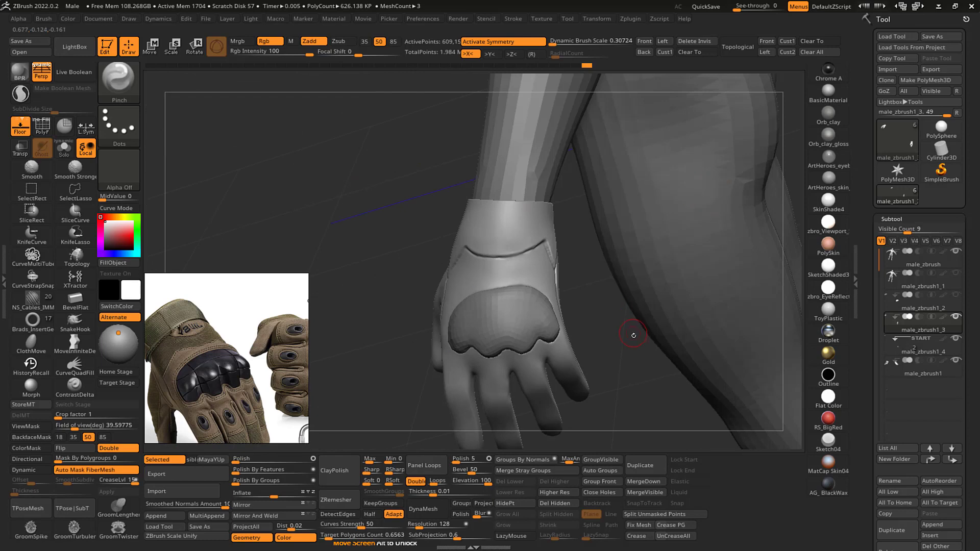
- Mask the glove around the cuff panel by isolating polygroups, leaving the panel unmasked, and show the whole glove again
drag(610, 318, 658, 300)
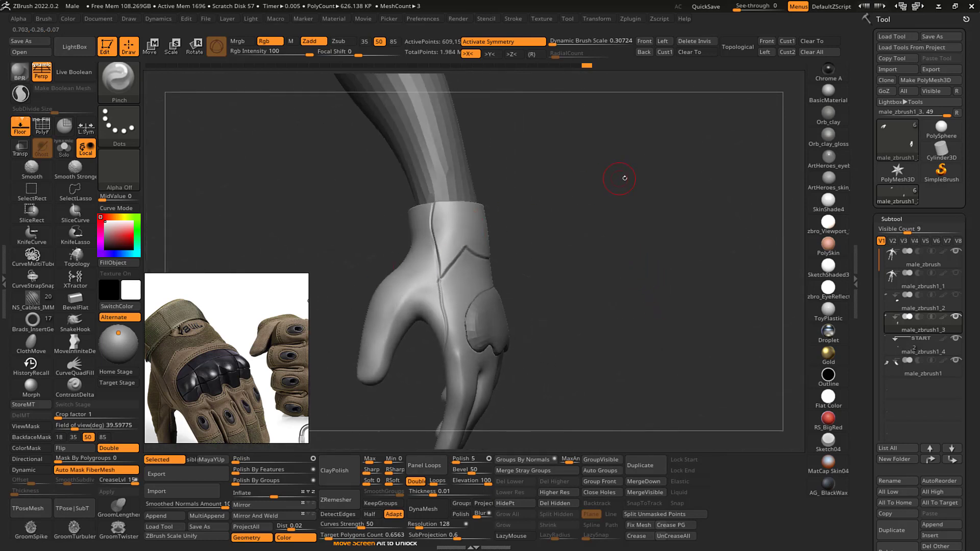
mouse_move(624, 178)
alt+mouse_down()
mouse_move(644, 203)
mouse_move(619, 208)
mouse_move(596, 195)
mouse_move(638, 171)
mouse_move(613, 126)
mouse_move(674, 207)
mouse_move(650, 188)
mouse_move(665, 179)
mouse_move(455, 186)
mouse_move(656, 232)
mouse_move(659, 222)
alt+mouse_up()
ctrl+shift+click(493, 269)
mouse_move(674, 206)
mouse_down()
mouse_move(691, 227)
mouse_move(696, 190)
mouse_move(688, 208)
mouse_move(674, 204)
mouse_up()
ctrl+click(687, 199)
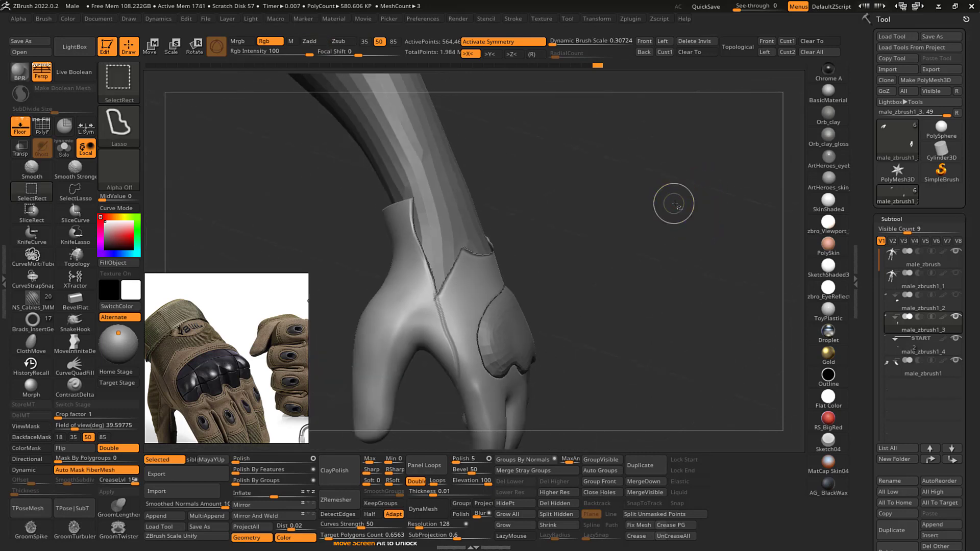
ctrl+shift+click(673, 203)
ctrl+shift+click(473, 221)
ctrl+drag(585, 149, 510, 343)
mouse_move(626, 200)
mouse_down()
mouse_move(690, 180)
mouse_move(625, 211)
mouse_up()
ctrl+shift+click(676, 197)
ctrl+click(678, 201)
- Adjust the unmasked cuff panel's pointed edges on the thumb and little-finger sides with a large Move brush
key(b)
key(m)
key(v)
key(s)
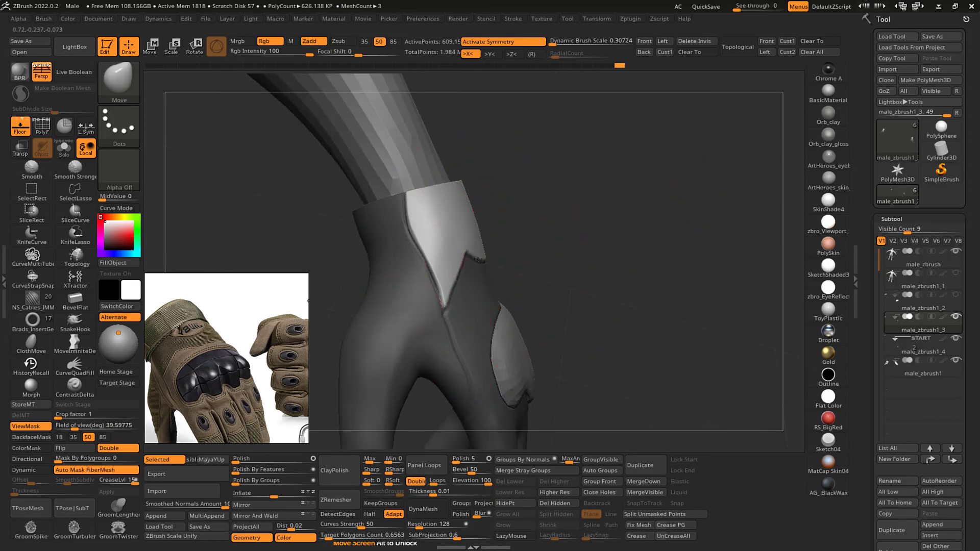
drag(481, 261, 473, 264)
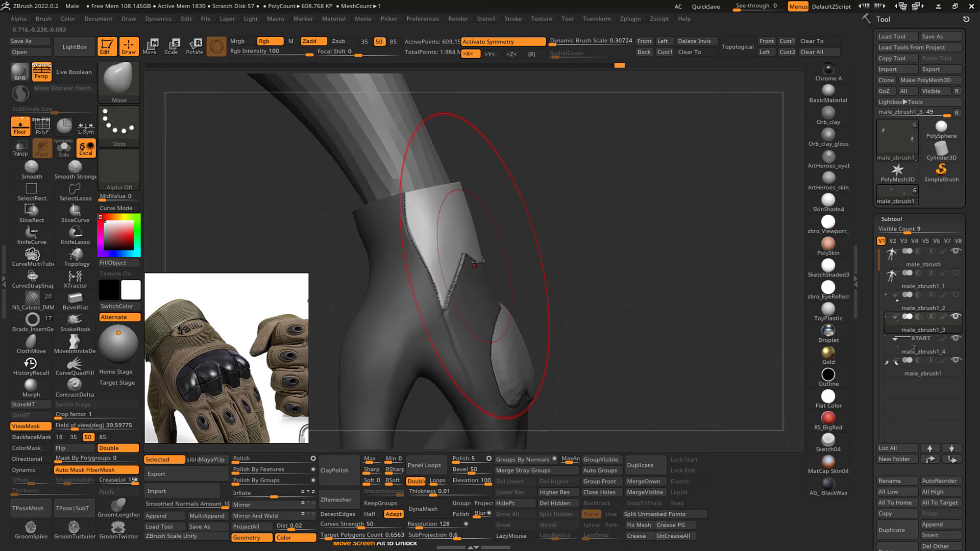
drag(676, 189, 542, 226)
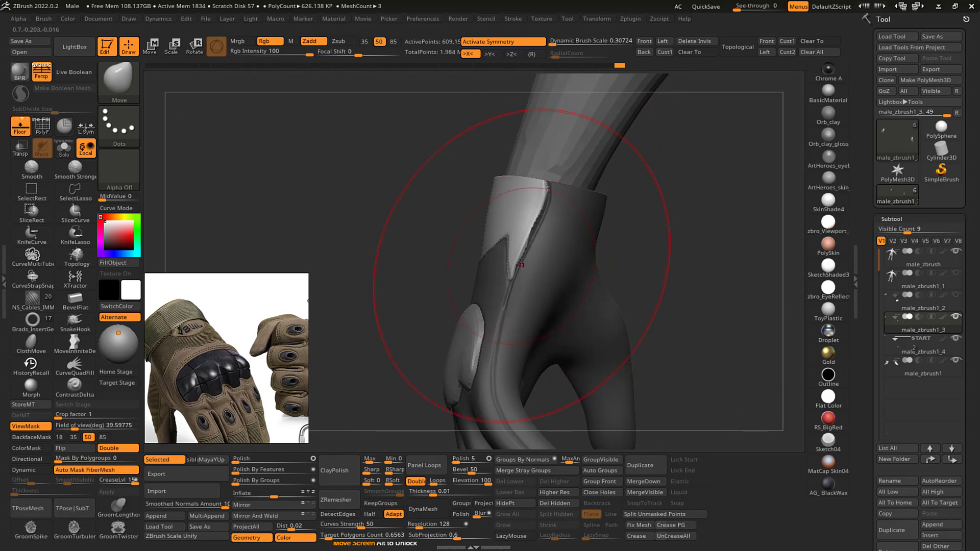
drag(521, 265, 523, 267)
drag(408, 285, 511, 266)
key(s)
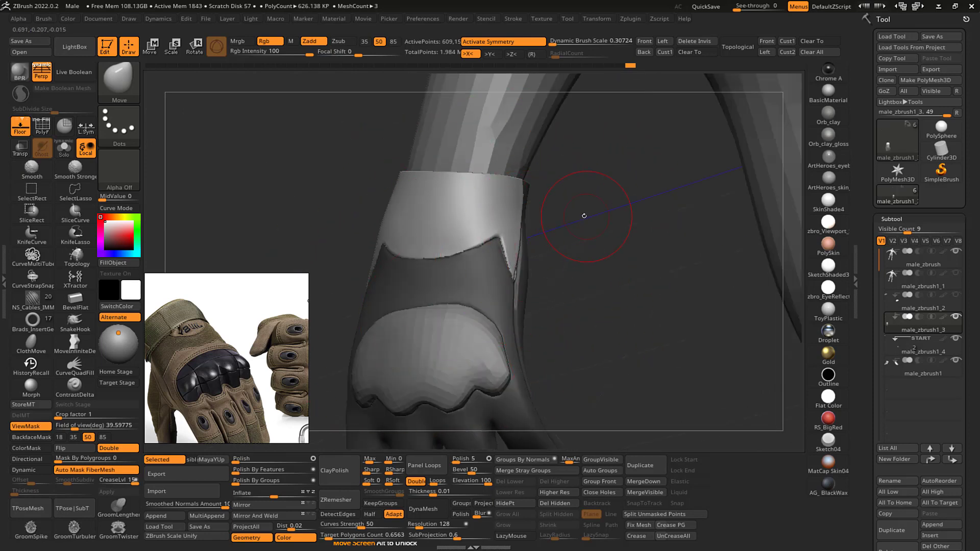
- Pull the cuff panel's side edges outward around the wrist with a smaller Move brush
drag(583, 216, 511, 197)
right_drag(511, 196, 579, 209)
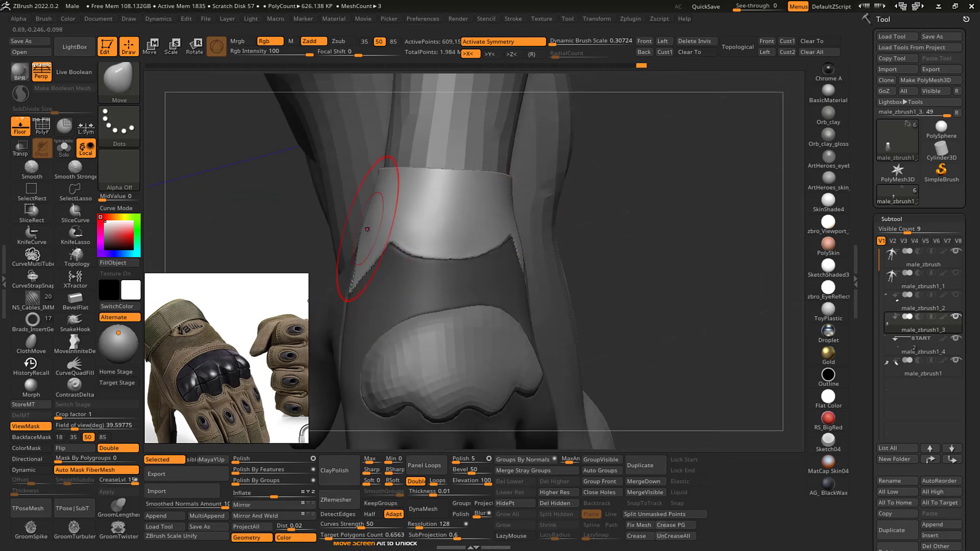
right_drag(383, 209, 413, 194)
drag(375, 216, 366, 216)
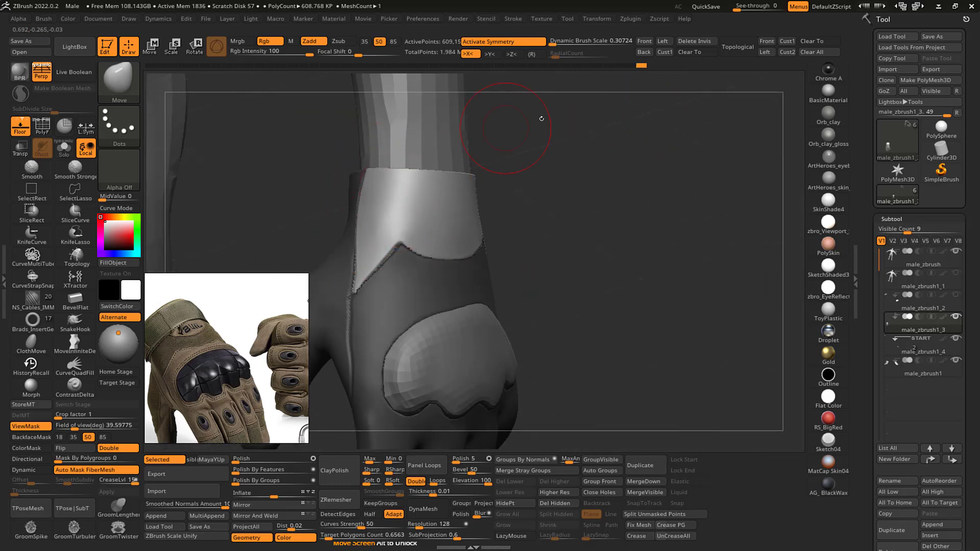
right_drag(541, 118, 472, 99)
mouse_move(399, 188)
right_down()
mouse_move(614, 168)
mouse_move(485, 171)
mouse_move(444, 194)
right_up()
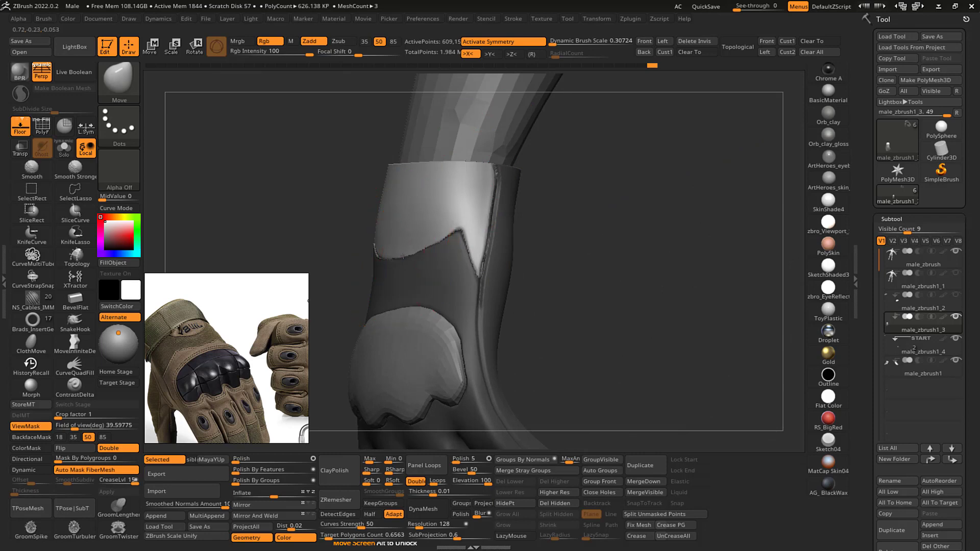
right_drag(594, 176, 406, 261)
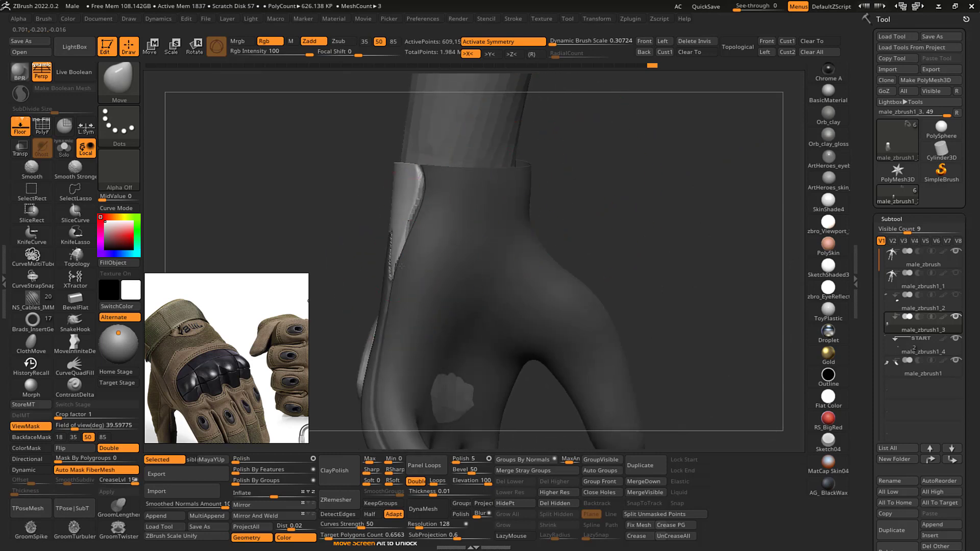
right_drag(556, 136, 611, 132)
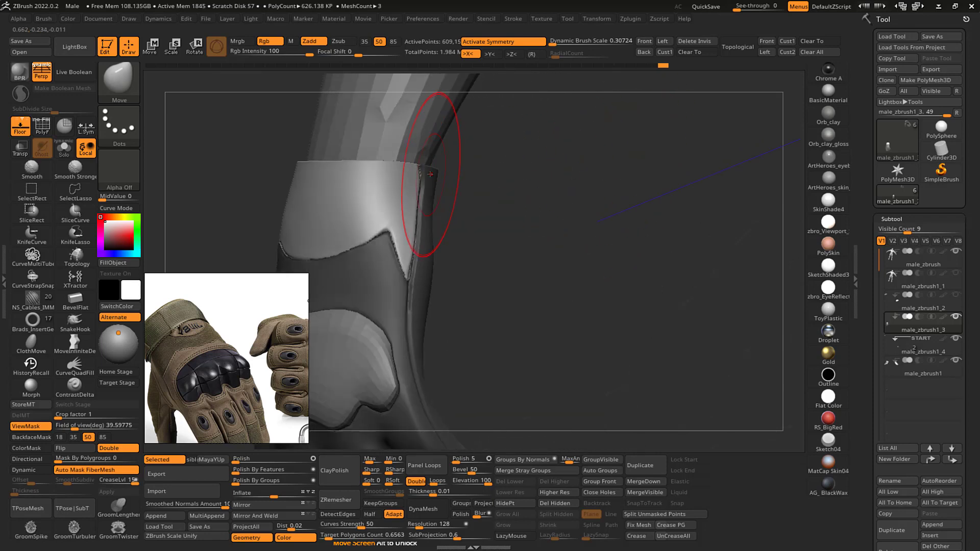
mouse_move(532, 198)
right_down()
mouse_move(494, 205)
mouse_move(583, 197)
mouse_move(572, 162)
mouse_move(630, 170)
mouse_move(624, 180)
mouse_move(521, 193)
right_up()
- Hide the mask display and refine the diagonal thumb-side edge of the cuff panel with a smaller Move brush
key(ctrl)
key(ctrl+h)
key(s)
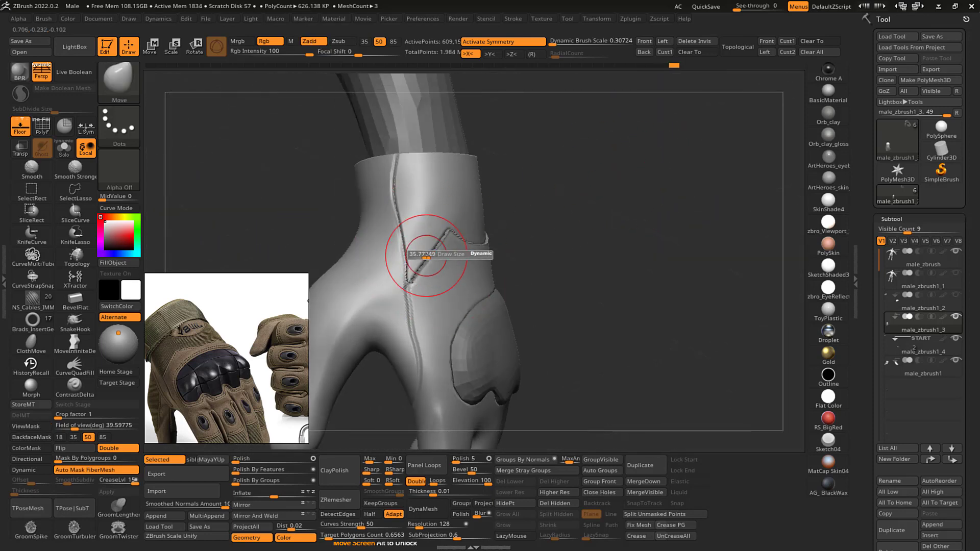
drag(430, 256, 446, 242)
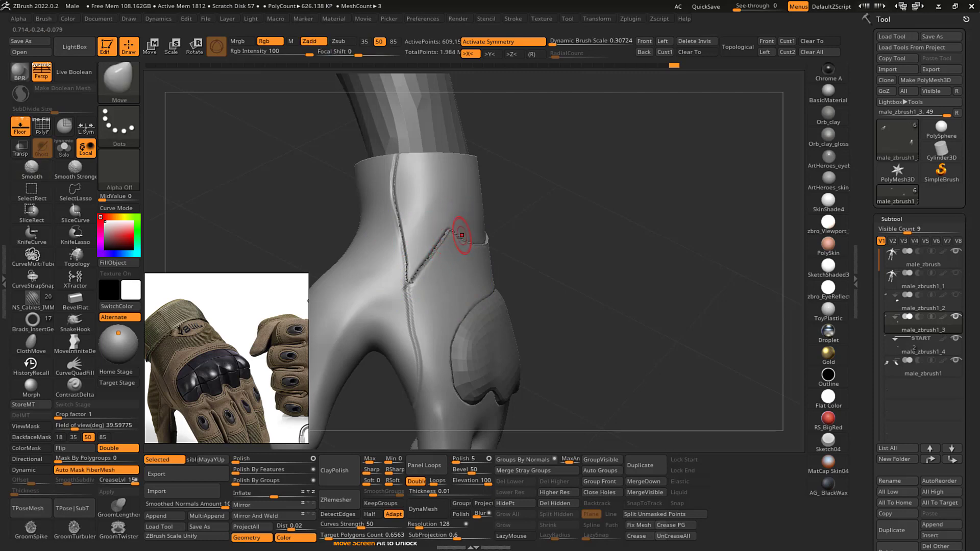
- Lower the Smooth brush's Z Intensity to 31
key(shift)
right_click(445, 244)
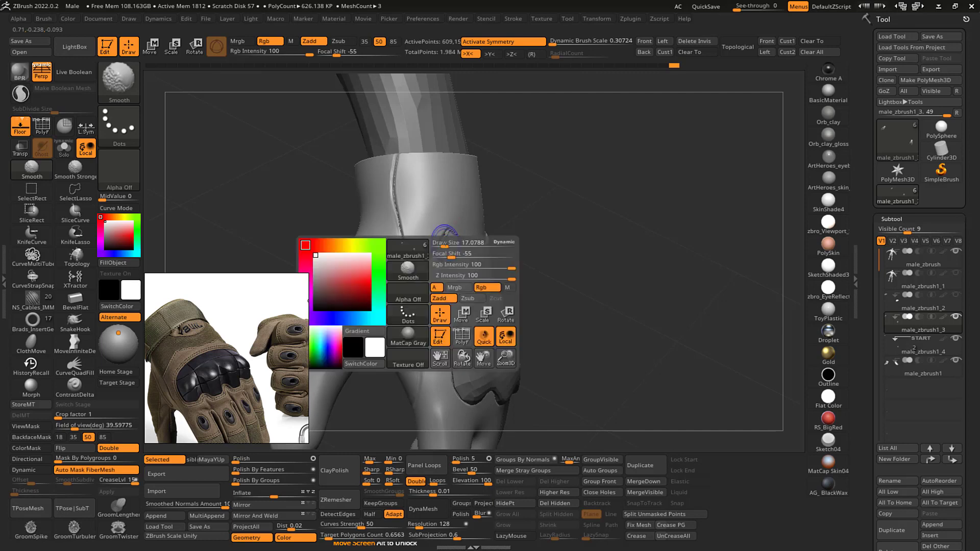
click(473, 276)
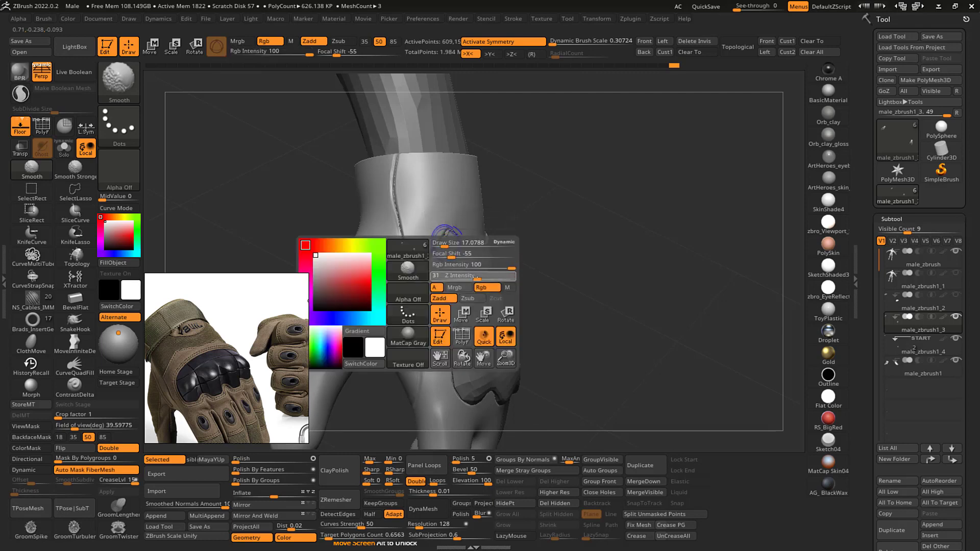
- Set the Smooth brush's Z Intensity to 27 and smooth the cuff panel's pointed seam edges on the thumb and little-finger sides
text(27)
key(Return)
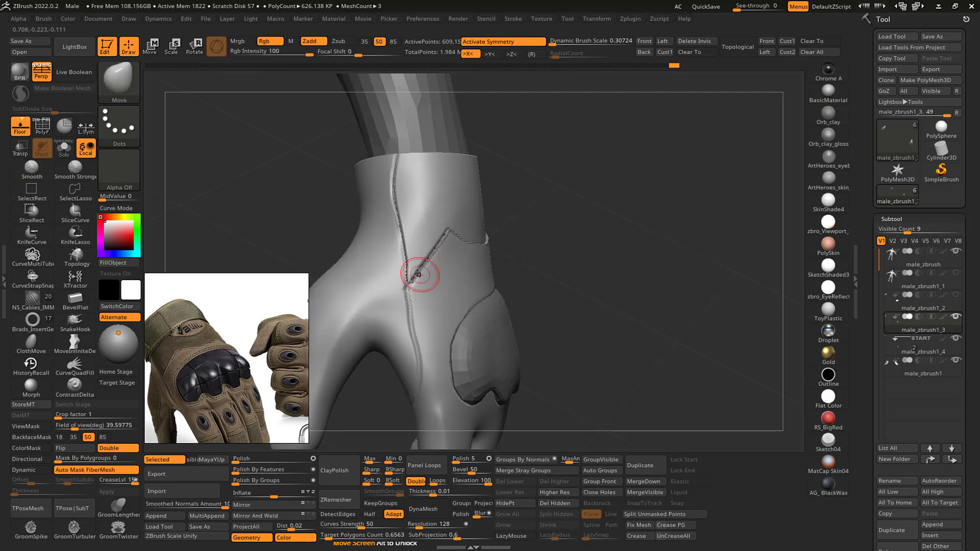
key(shift)
mouse_move(401, 152)
shift+mouse_down()
mouse_move(393, 164)
mouse_move(431, 269)
shift+mouse_up()
drag(630, 207, 495, 216)
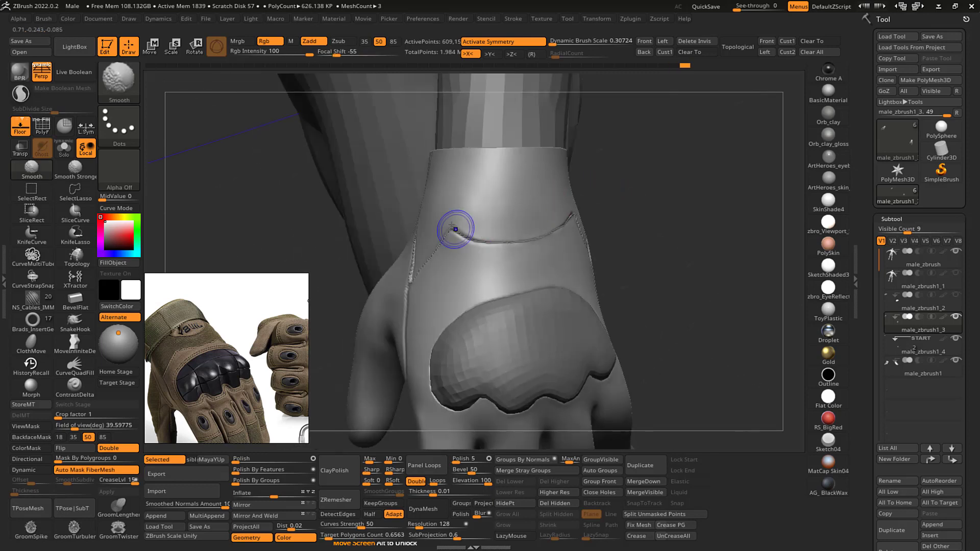
alt+drag(719, 159, 681, 174)
shift+drag(461, 259, 544, 224)
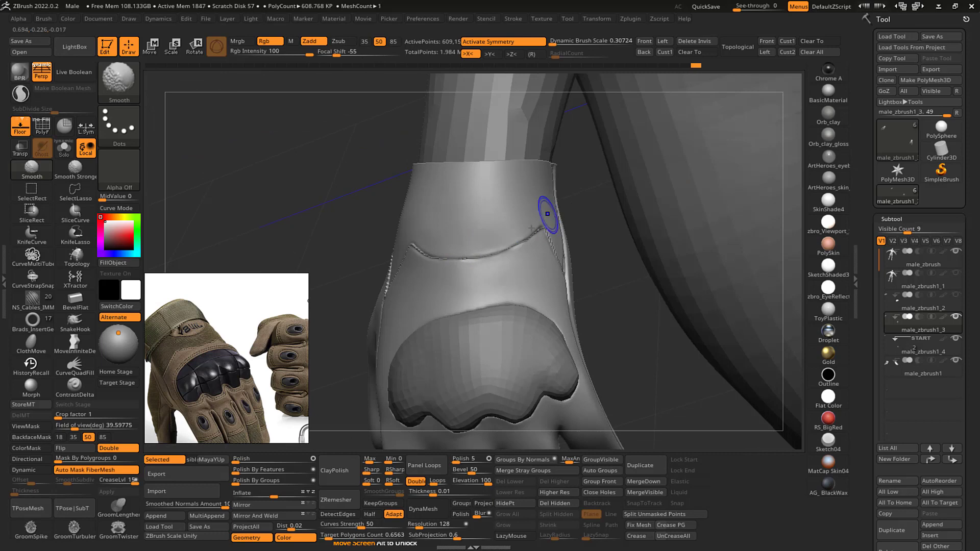
drag(620, 211, 575, 225)
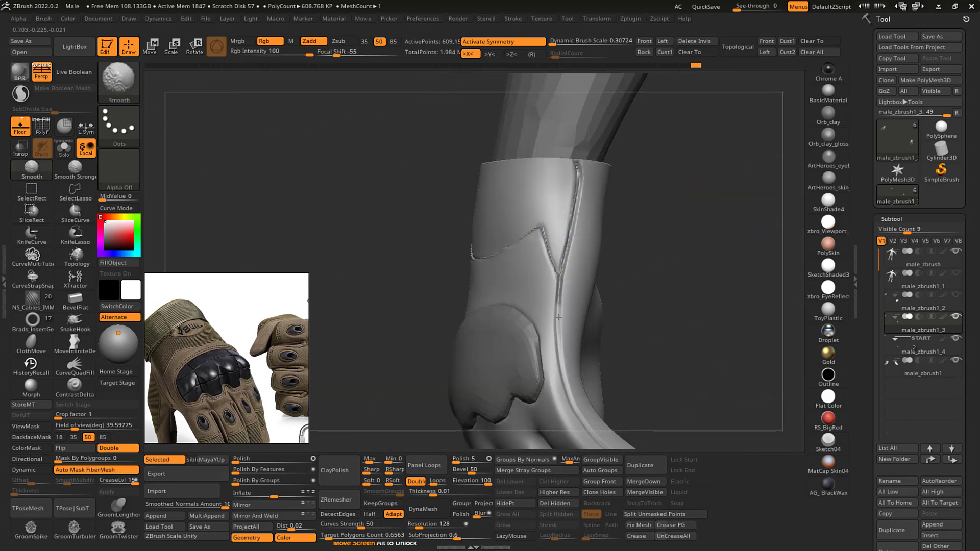
mouse_move(656, 219)
mouse_down()
mouse_move(715, 216)
mouse_move(699, 181)
mouse_move(728, 183)
mouse_move(660, 175)
mouse_move(721, 183)
mouse_move(674, 181)
mouse_up()
drag(612, 226, 614, 181)
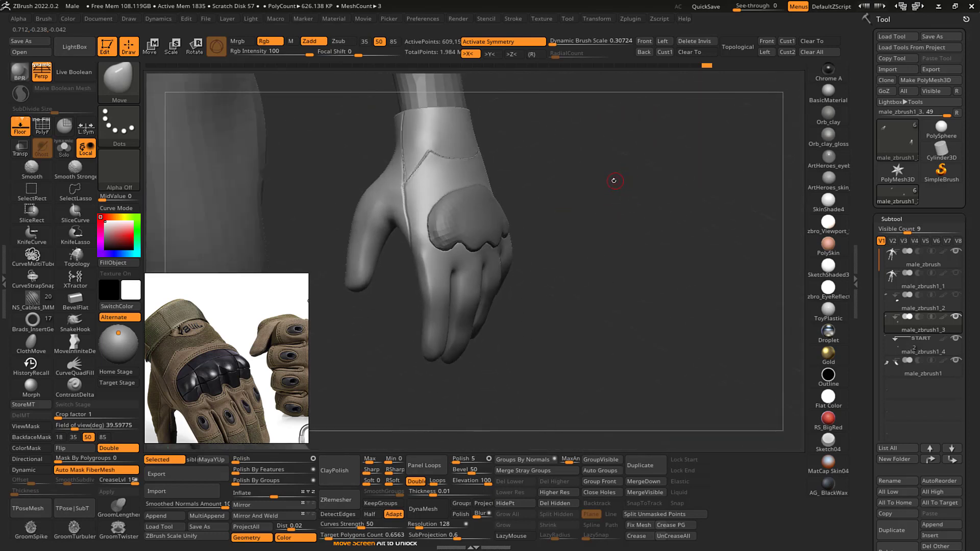
- Select the knuckle guard subtool and build up raised bumps over each knuckle with the Standard brush
alt+click(483, 221)
key(b)
key(s)
key(t)
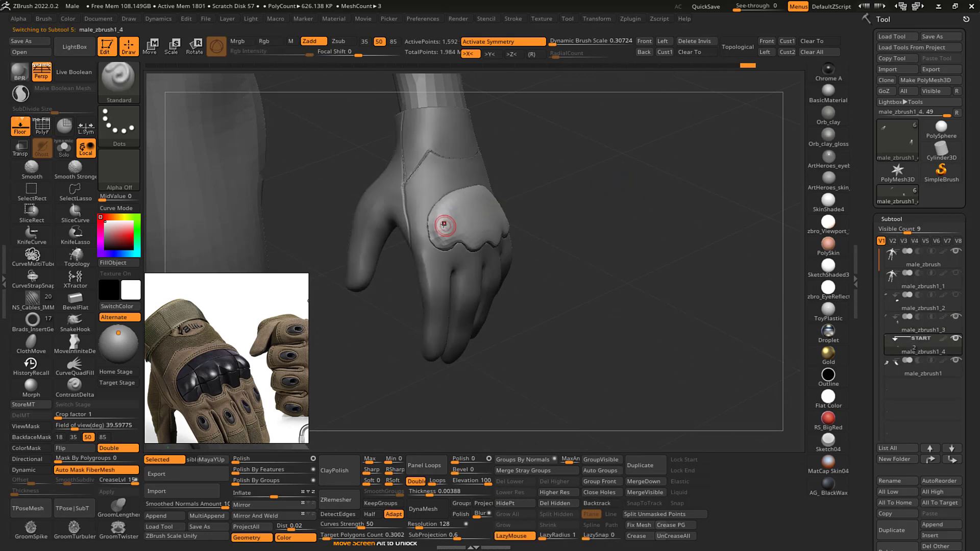
drag(447, 209, 451, 238)
drag(512, 164, 616, 160)
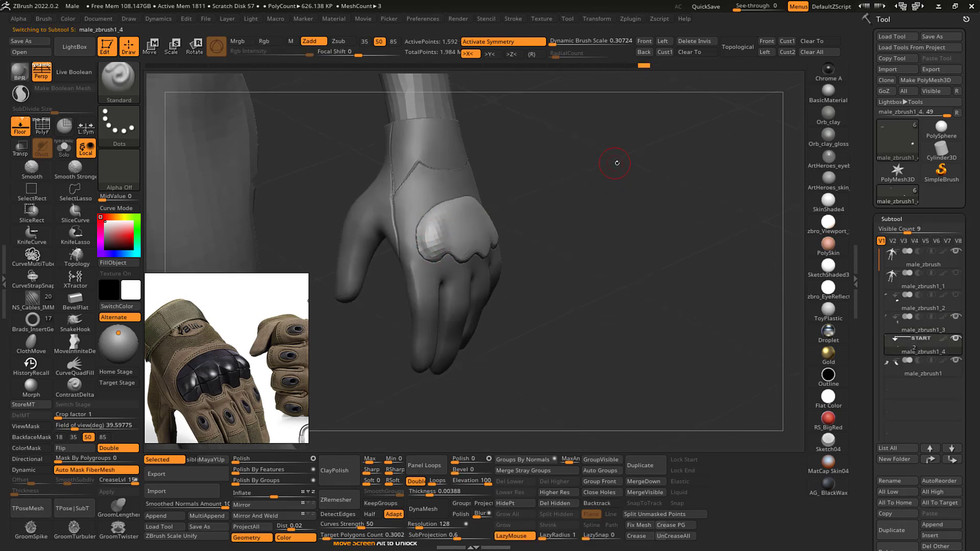
drag(437, 249, 439, 255)
drag(634, 164, 541, 147)
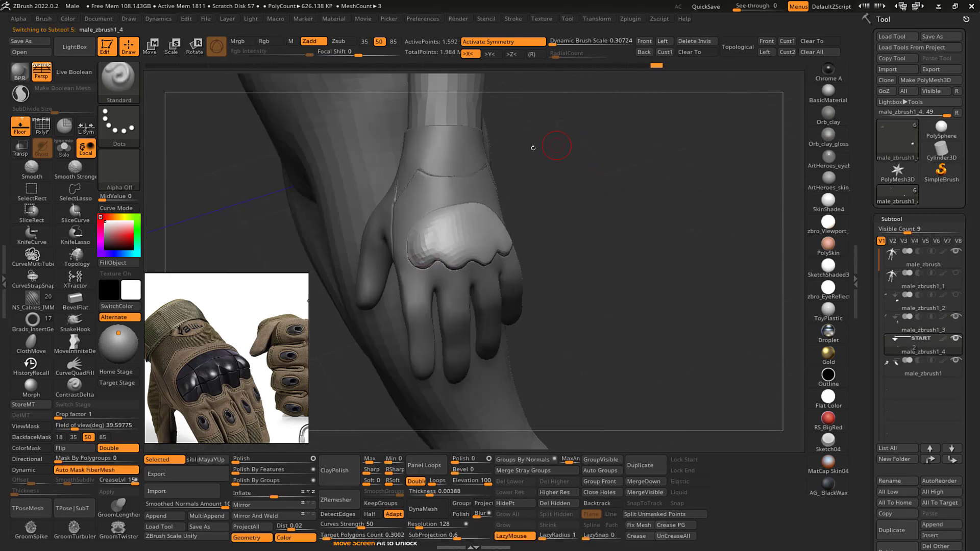
mouse_move(454, 215)
mouse_down()
mouse_move(452, 255)
mouse_move(457, 236)
mouse_move(462, 245)
mouse_up()
drag(618, 175, 528, 183)
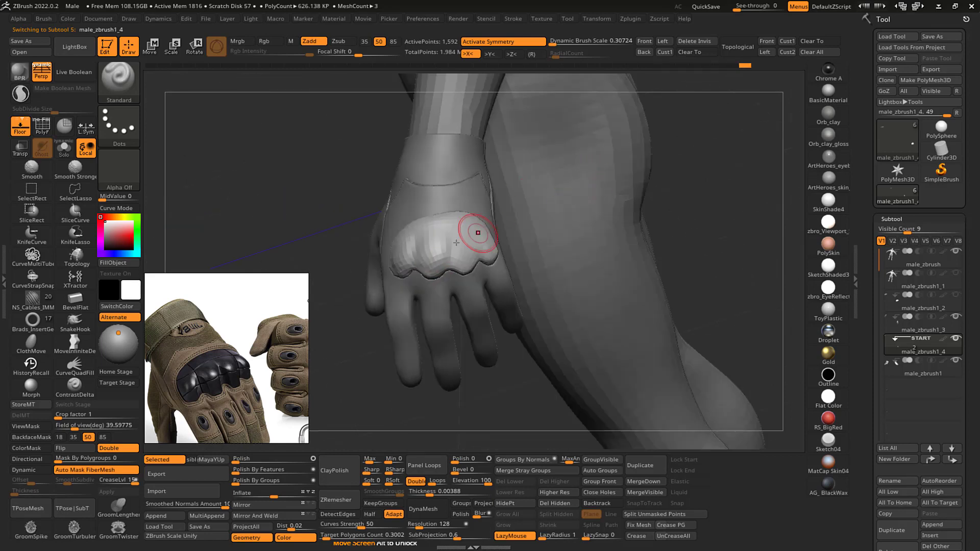
mouse_move(460, 224)
mouse_down()
mouse_move(463, 247)
mouse_move(489, 248)
mouse_move(471, 254)
mouse_up()
key(s)
drag(668, 122, 722, 112)
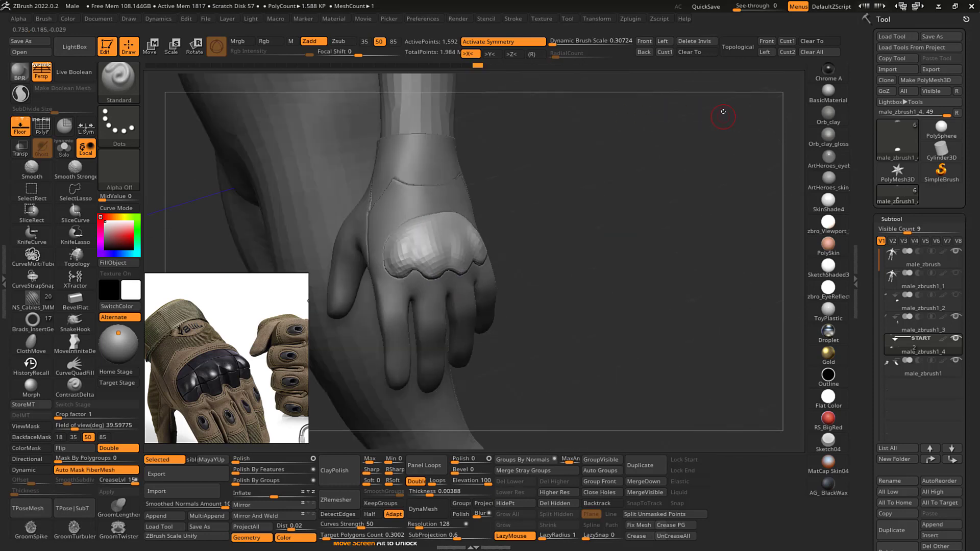
- Raise the knuckle guard to its highest subdivision level
key(d)
key(shift+d)
key(ctrl+d)
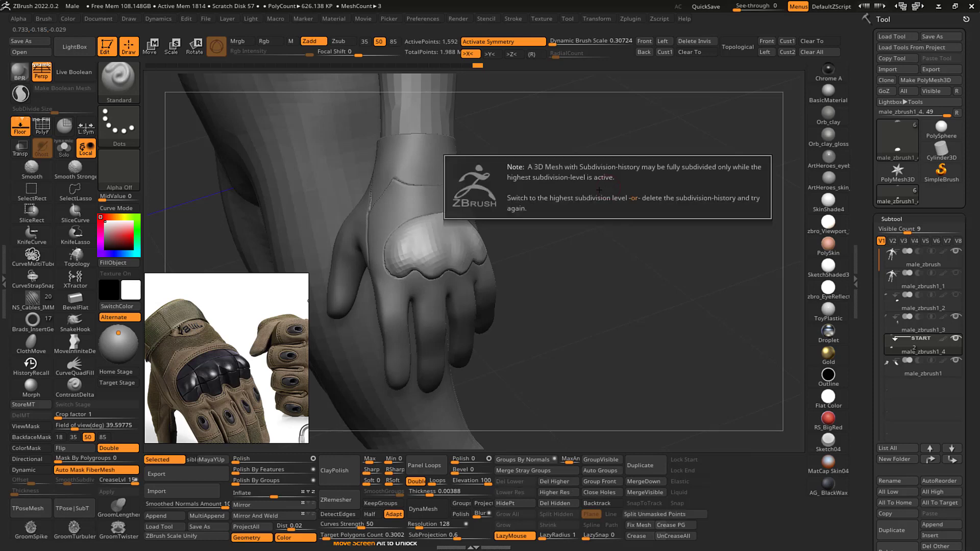
key(ctrl+d)
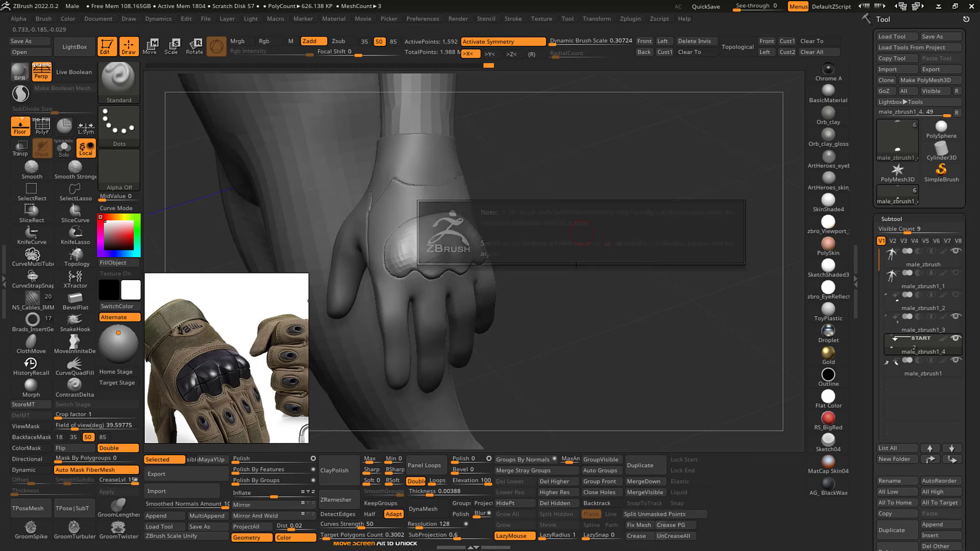
key(d)
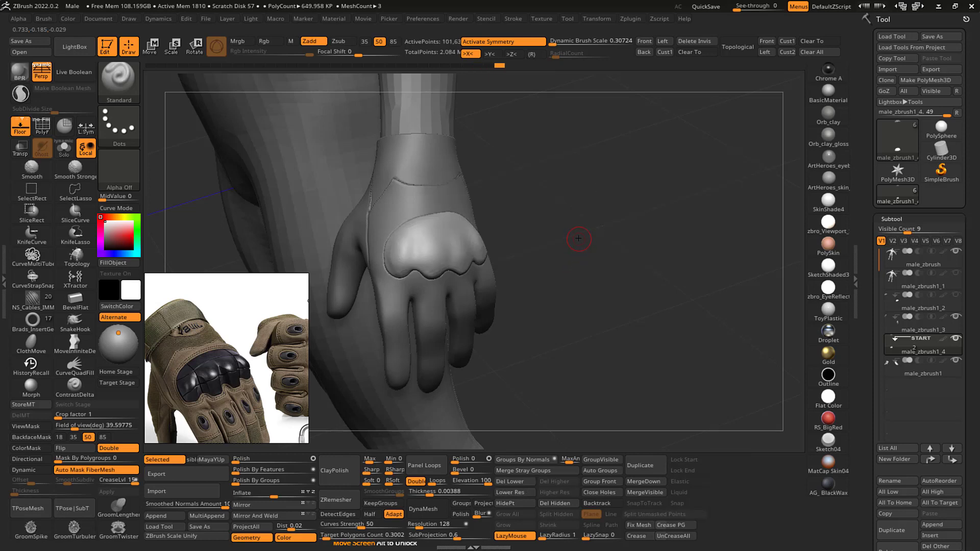
drag(578, 238, 610, 167)
key(3)
key(s)
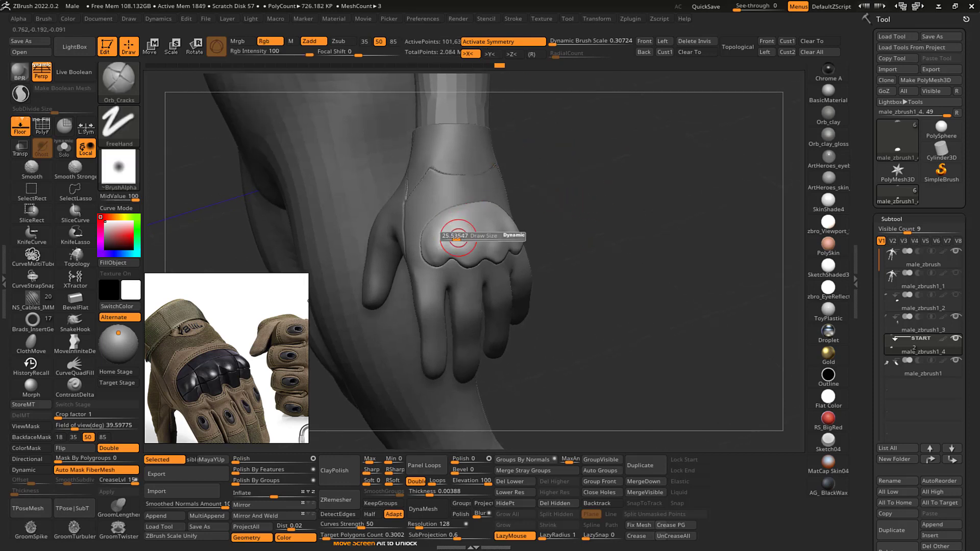
drag(458, 236, 449, 278)
key(ctrl+z)
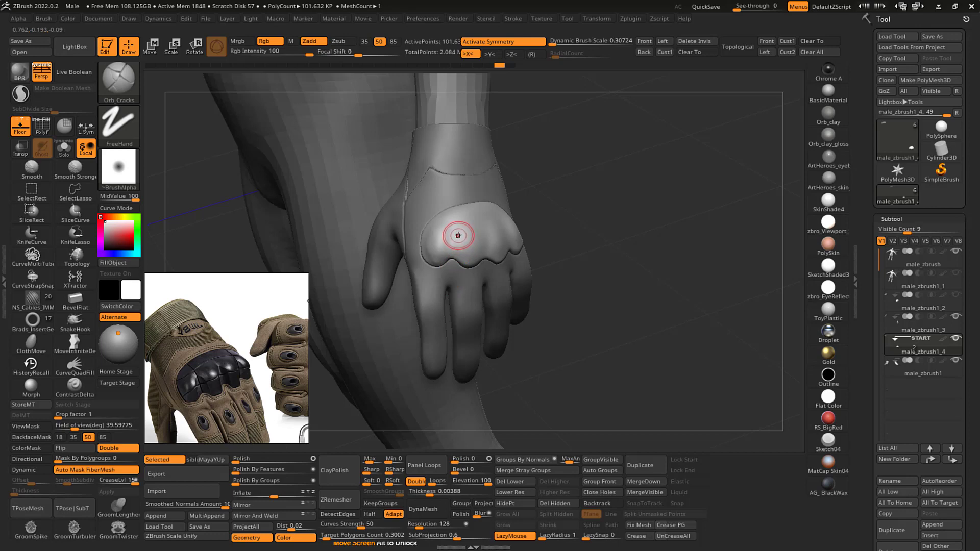
- Carve grooves between the knuckle guard's bumps with the DamStandard brush, running down to the notches in the scalloped edge
key(2)
key(s)
drag(454, 234, 451, 283)
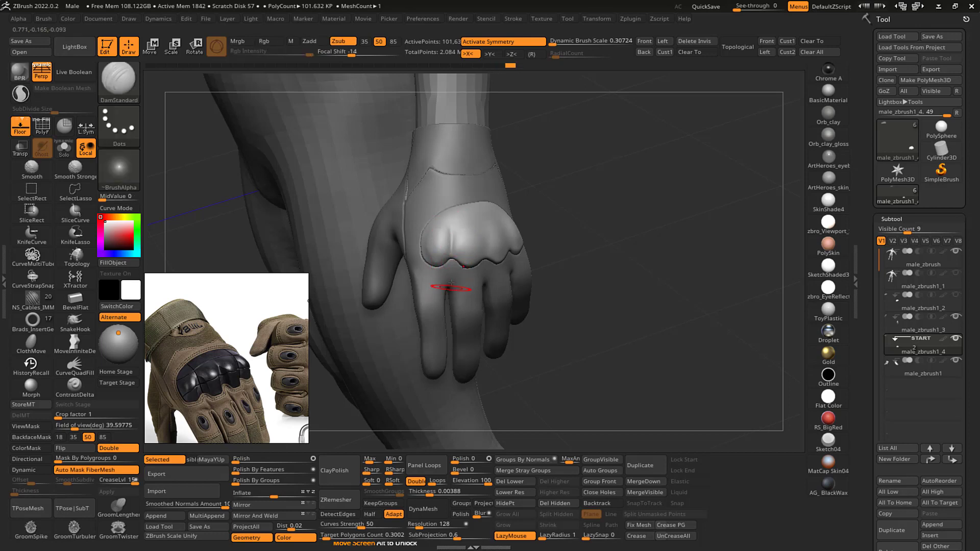
drag(586, 214, 538, 205)
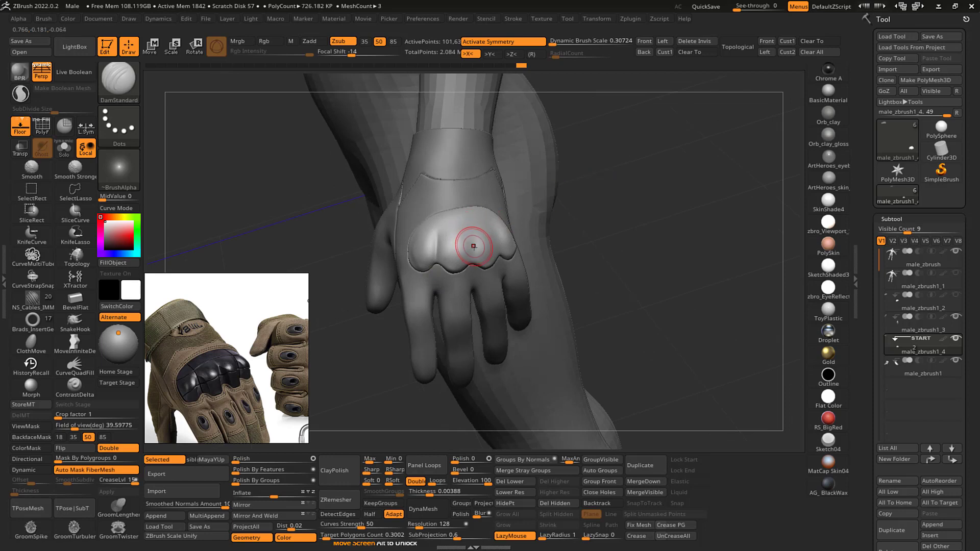
drag(466, 237, 474, 276)
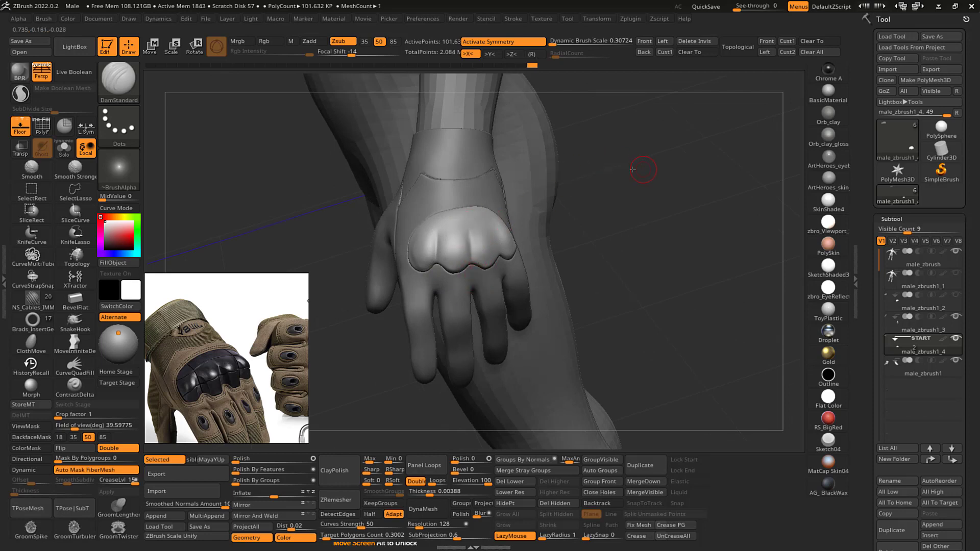
right_drag(633, 170, 498, 235)
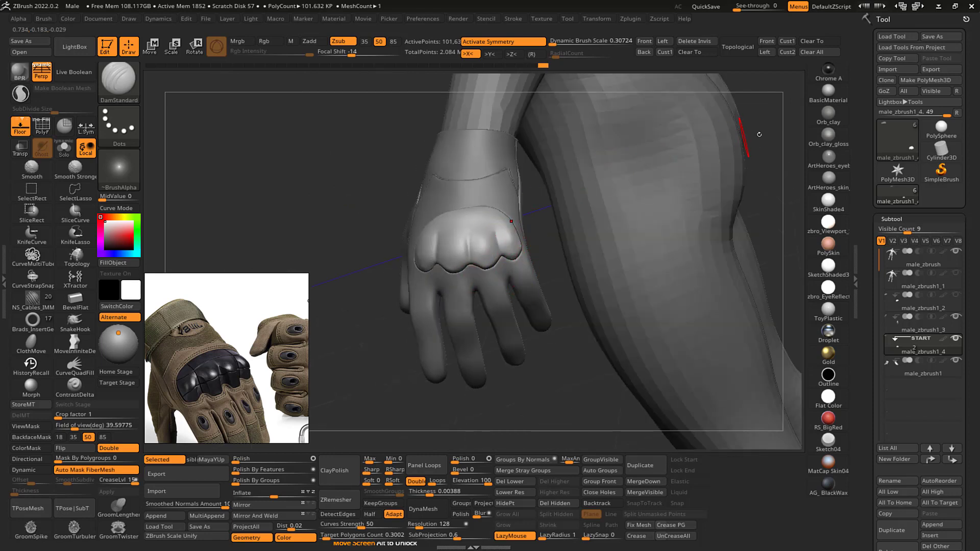
- Build up the knuckle guard's bumps over the index and middle fingers with the Standard brush
drag(759, 135, 783, 116)
key(b)
key(s)
key(t)
mouse_move(542, 219)
mouse_down()
mouse_move(601, 201)
mouse_move(650, 227)
mouse_up()
drag(450, 271, 456, 268)
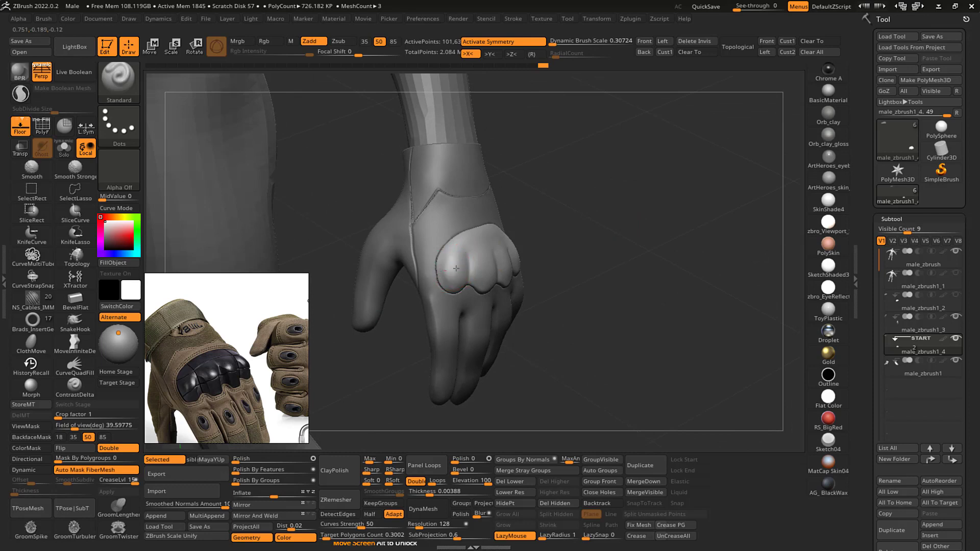
drag(540, 231, 521, 233)
drag(468, 259, 473, 271)
key(ctrl+z)
key(ctrl+shift+z)
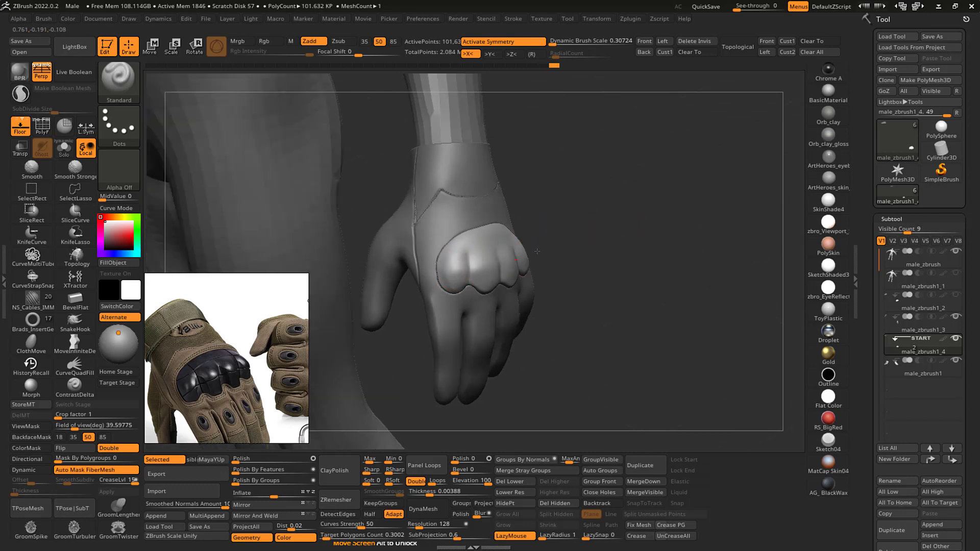
- Add volume to the knuckle guard's bumps toward the little-finger side and touch up the middle ones with the Standard brush
drag(558, 228, 533, 244)
click(497, 259)
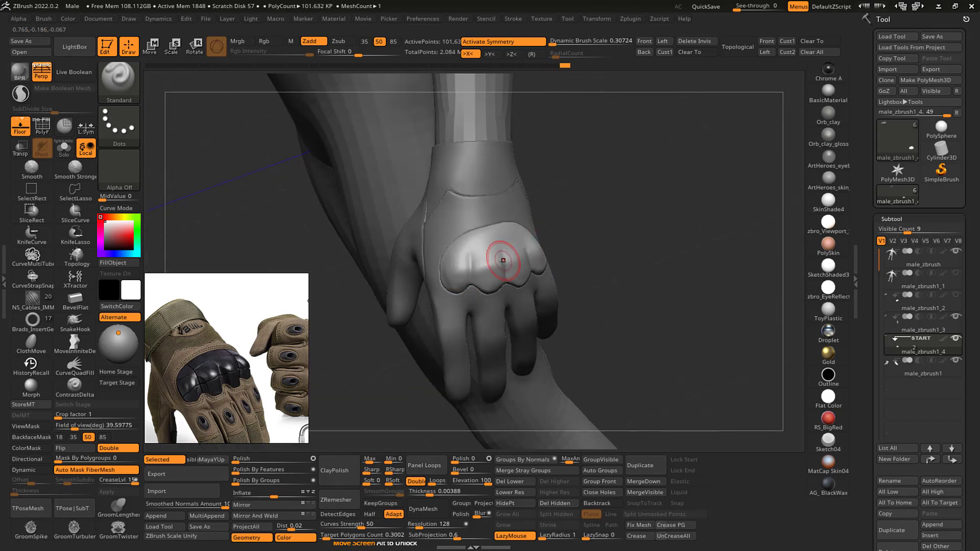
click(521, 263)
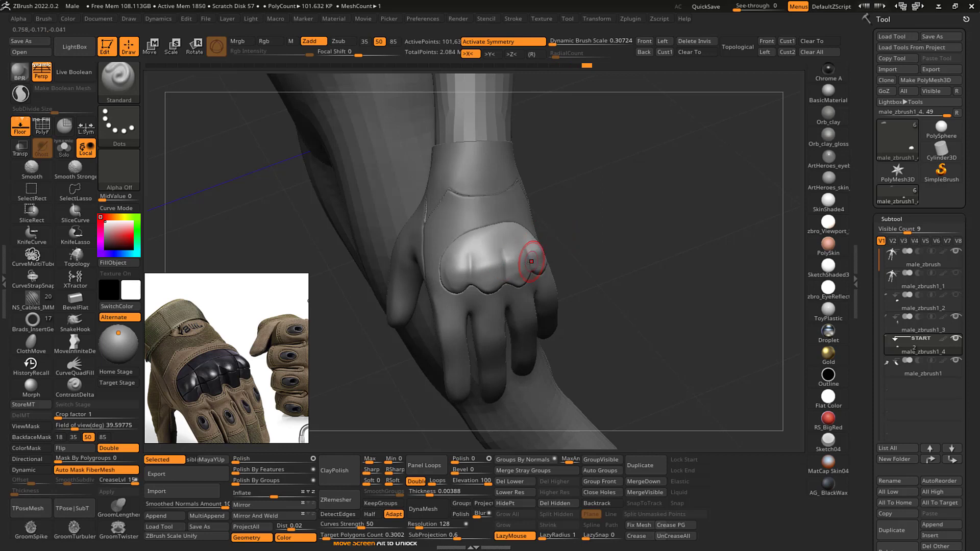
click(531, 261)
right_drag(518, 282, 540, 238)
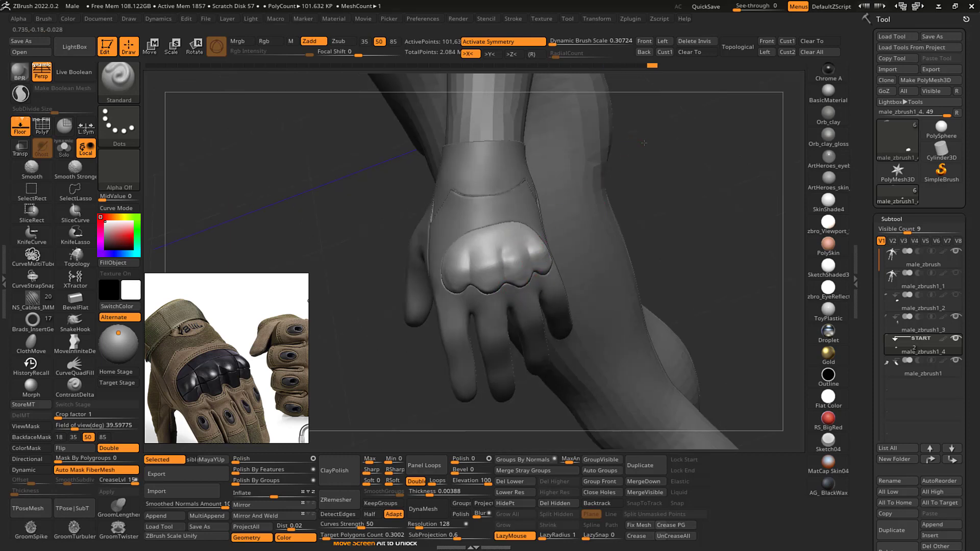
right_drag(644, 143, 684, 145)
drag(479, 263, 477, 282)
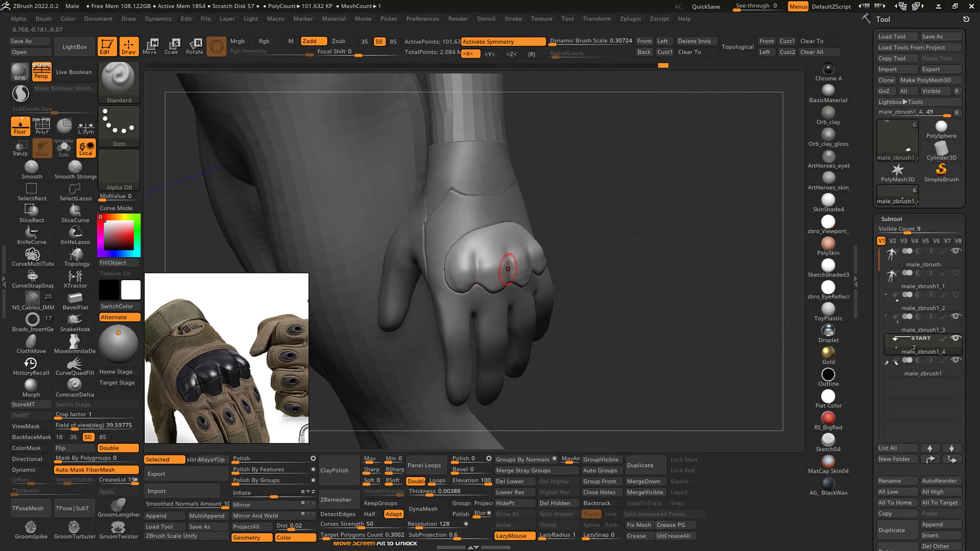
- Swell the knuckle guard's bumps with the Inflate brush and smooth the transitions between them
key(b)
key(i)
key(n)
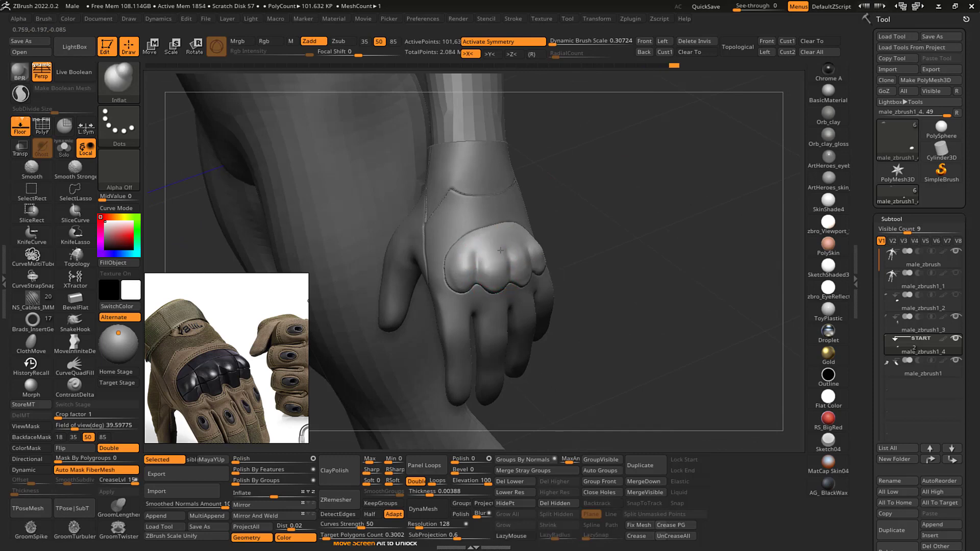
right_drag(500, 250, 619, 171)
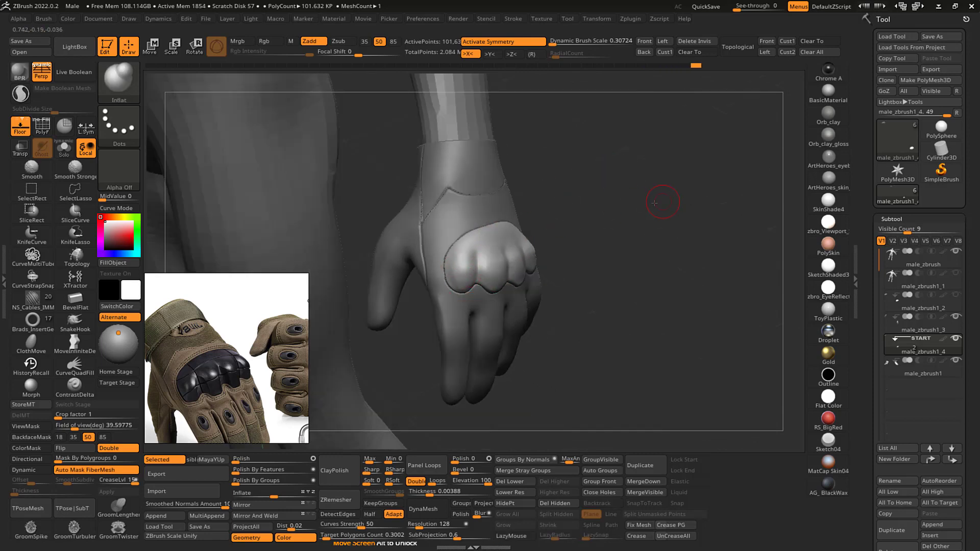
right_drag(654, 203, 535, 276)
key(shift)
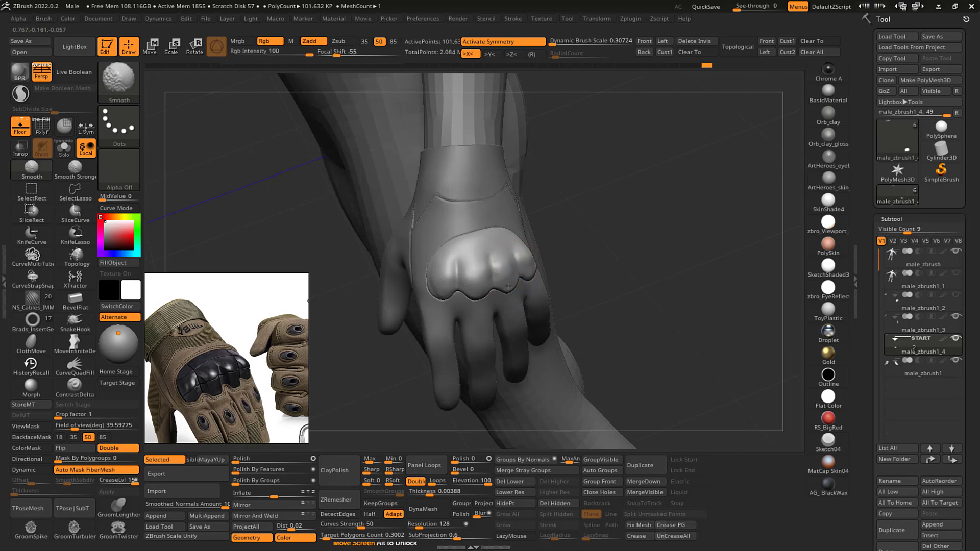
key(shift)
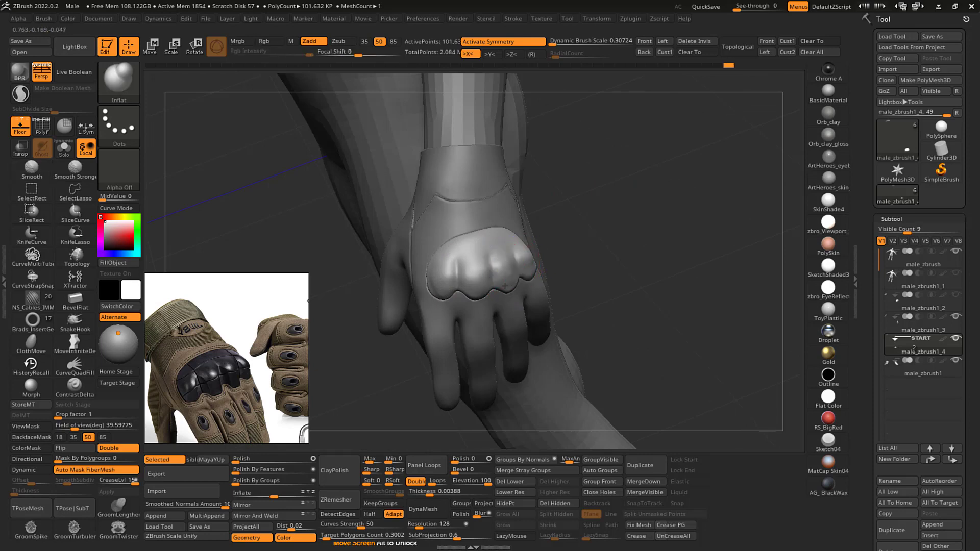
key(shift)
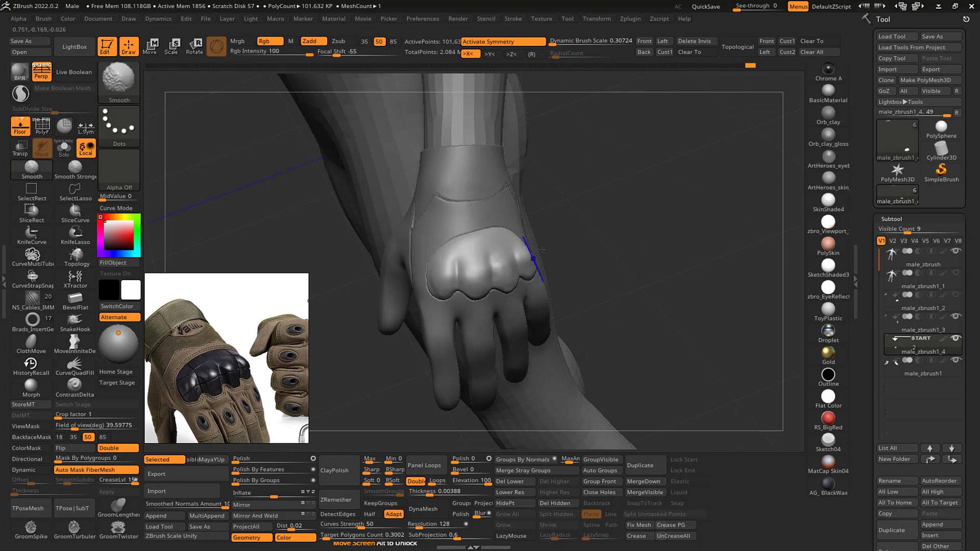
key(shift)
key(shift)
- Adjust the knuckle guard's overall shape and its edge facing the wrist with a large Move brush
mouse_move(631, 190)
mouse_down()
mouse_move(663, 177)
mouse_move(587, 199)
mouse_move(525, 197)
mouse_up()
key(b)
key(m)
key(v)
drag(486, 323, 525, 350)
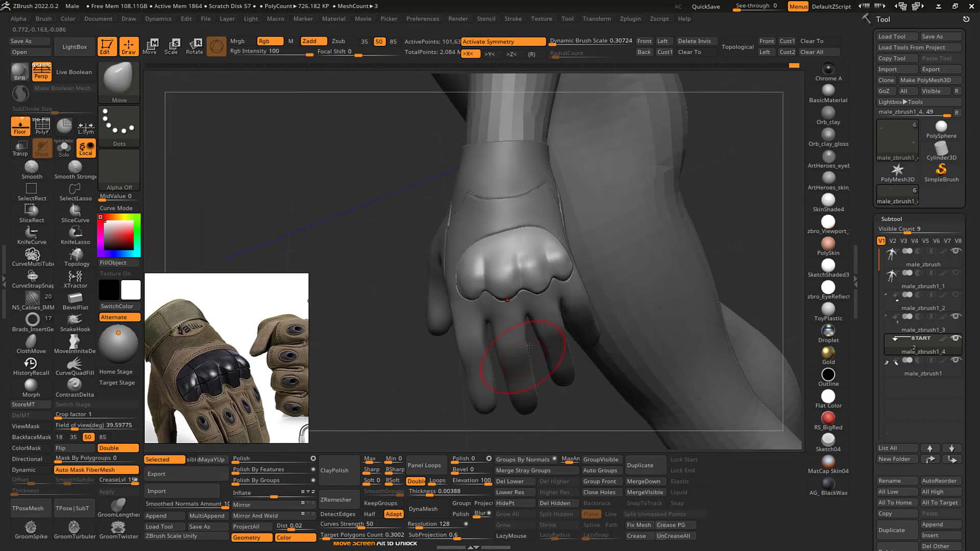
drag(658, 163, 655, 191)
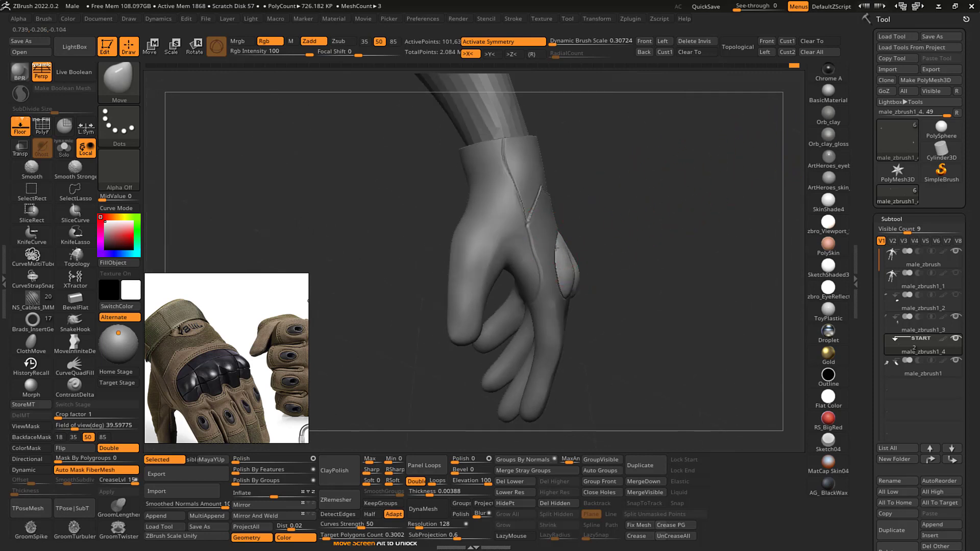
mouse_move(597, 237)
mouse_down()
mouse_move(676, 201)
mouse_move(761, 182)
mouse_move(695, 192)
mouse_up()
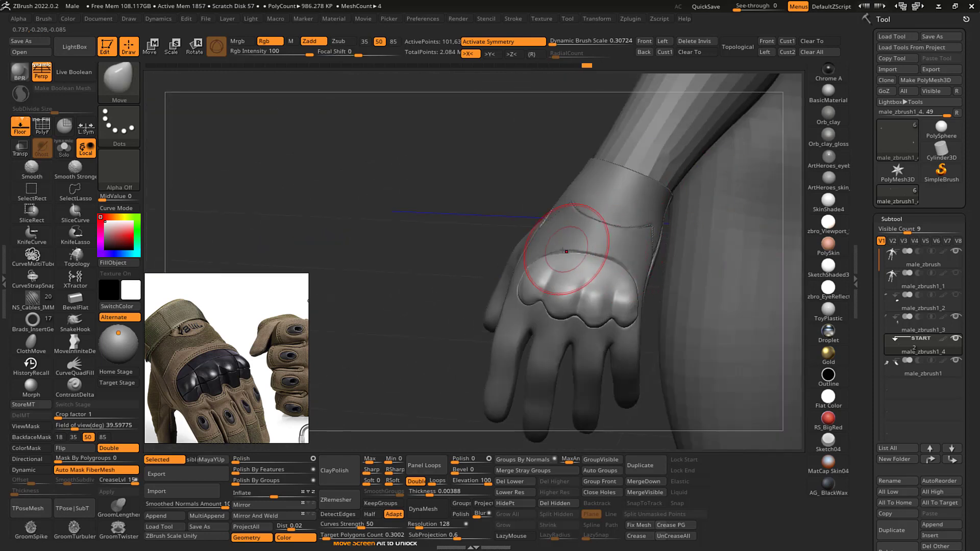
alt+drag(405, 382, 404, 365)
mouse_move(587, 254)
mouse_down()
mouse_move(564, 260)
mouse_move(573, 252)
mouse_up()
- Set up the Orb_Cracks brush with a smaller size, a LazyRadius of 13 and a LazySnap of 0 for the knuckle guard
mouse_move(573, 252)
ctrl+right_down()
mouse_move(554, 279)
mouse_move(448, 208)
ctrl+right_up()
key(3)
key([)
key([)
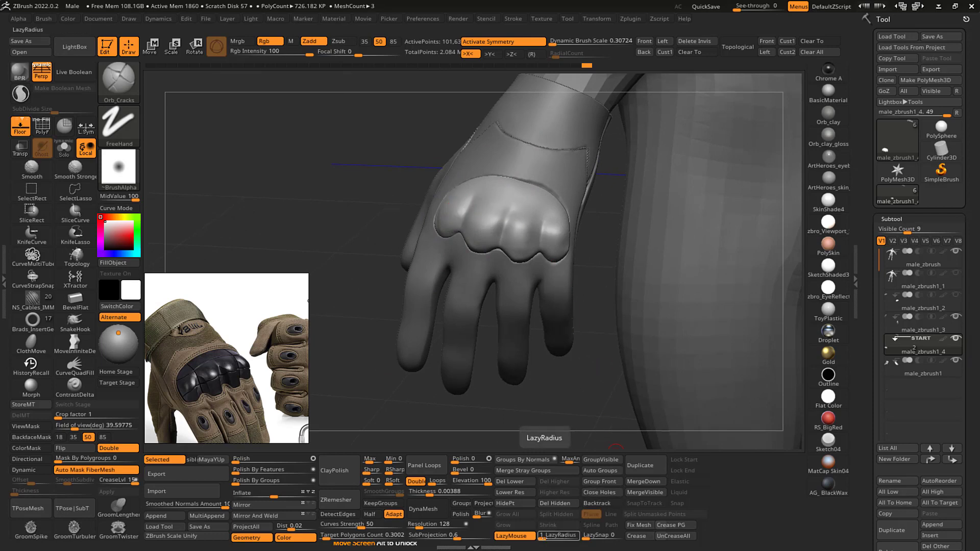
drag(546, 538, 597, 538)
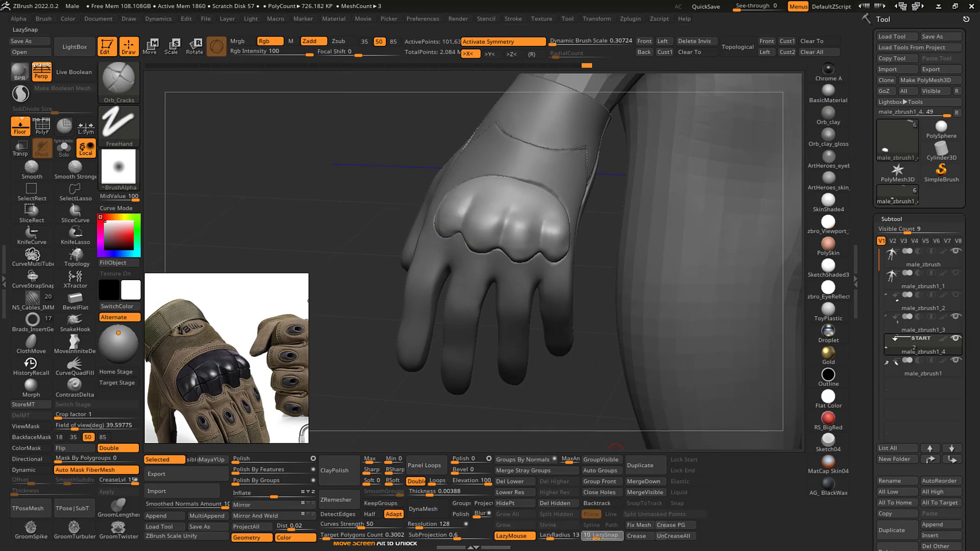
click(585, 538)
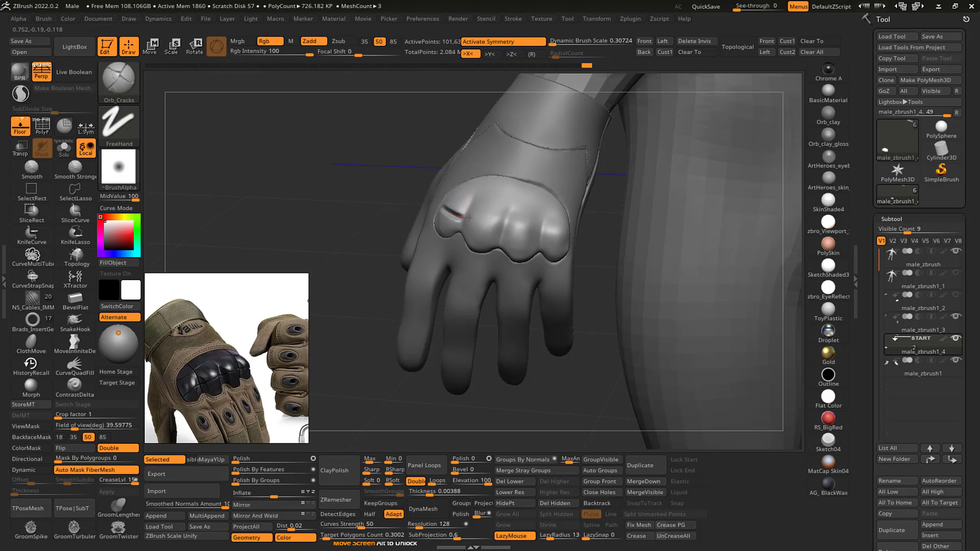
key(s)
alt+drag(420, 154, 404, 136)
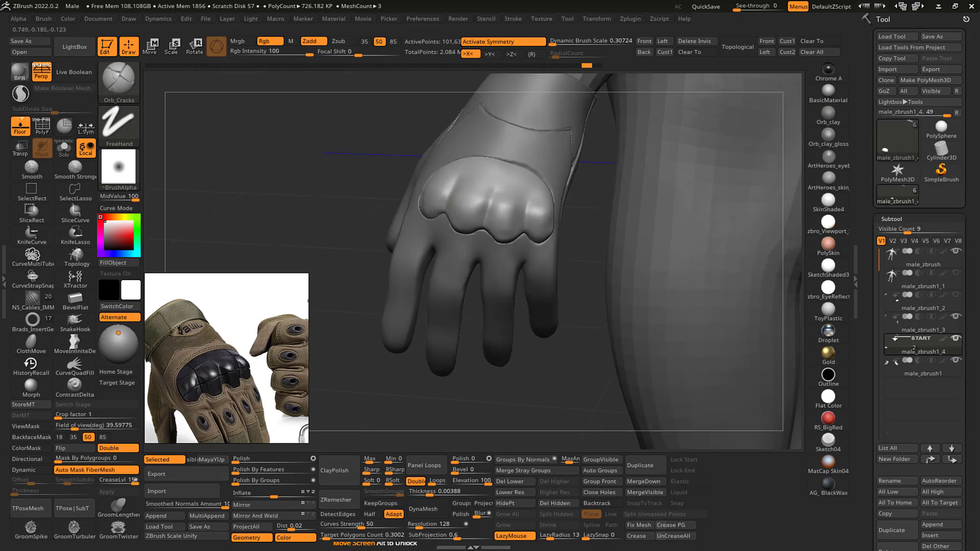
drag(445, 199, 447, 200)
key(ctrl+z)
key(ctrl+z)
drag(489, 208, 488, 200)
key(ctrl+z)
- Carve a scalloped groove across the knuckle guard's bumps, parallel to its finger-side edge, with the Orb_Cracks brush
drag(492, 206, 486, 212)
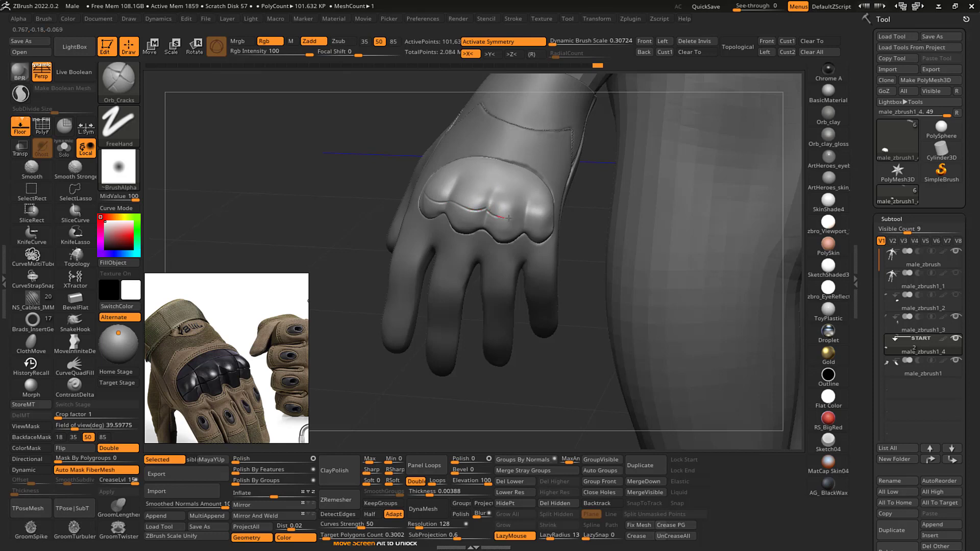
drag(529, 206, 562, 190)
- Reshape the carved groove over the middle and little-finger bumps of the knuckle guard with a small Move brush
mouse_move(591, 231)
mouse_down()
mouse_move(576, 220)
mouse_move(746, 220)
mouse_up()
key(b)
key(m)
key(v)
key(s)
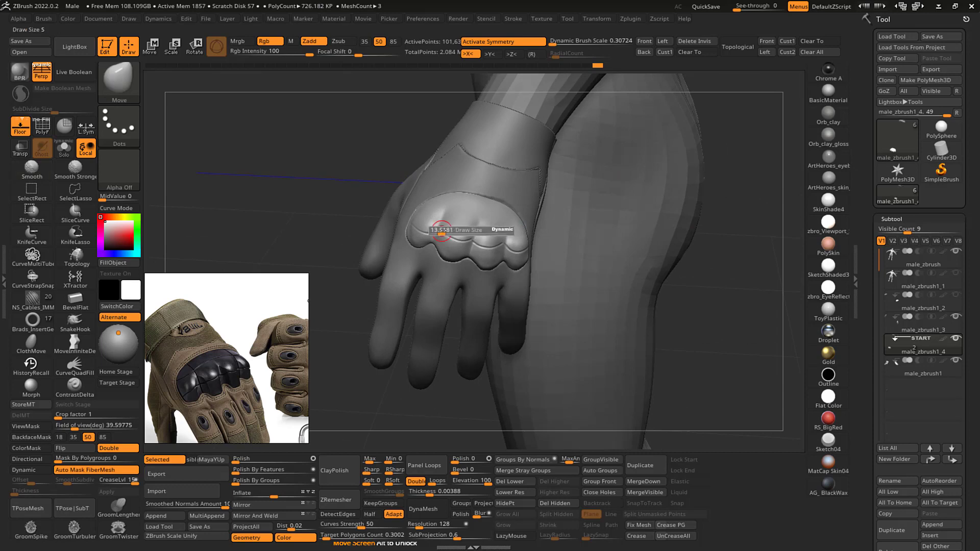
mouse_move(442, 232)
mouse_down()
mouse_move(501, 242)
mouse_move(487, 249)
mouse_up()
drag(758, 164, 674, 162)
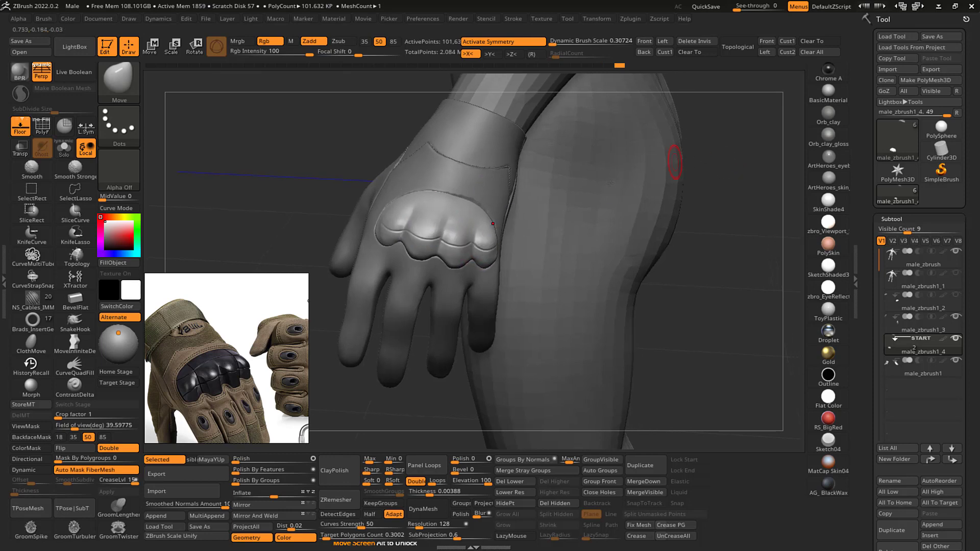
drag(492, 248, 474, 236)
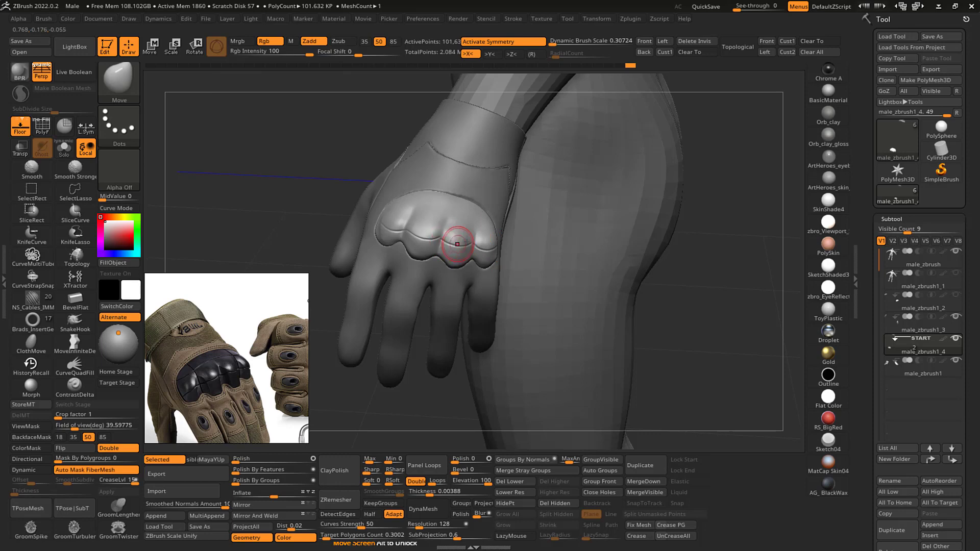
- Adjust the index-finger end of the knuckle guard's carved groove with the Move brush
drag(757, 144, 755, 136)
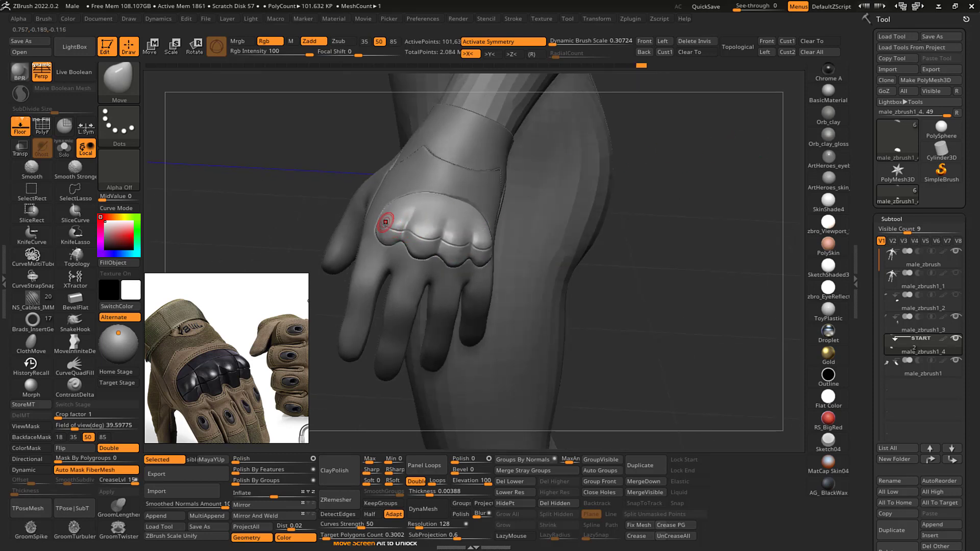
drag(385, 225, 386, 226)
alt+drag(546, 135, 573, 149)
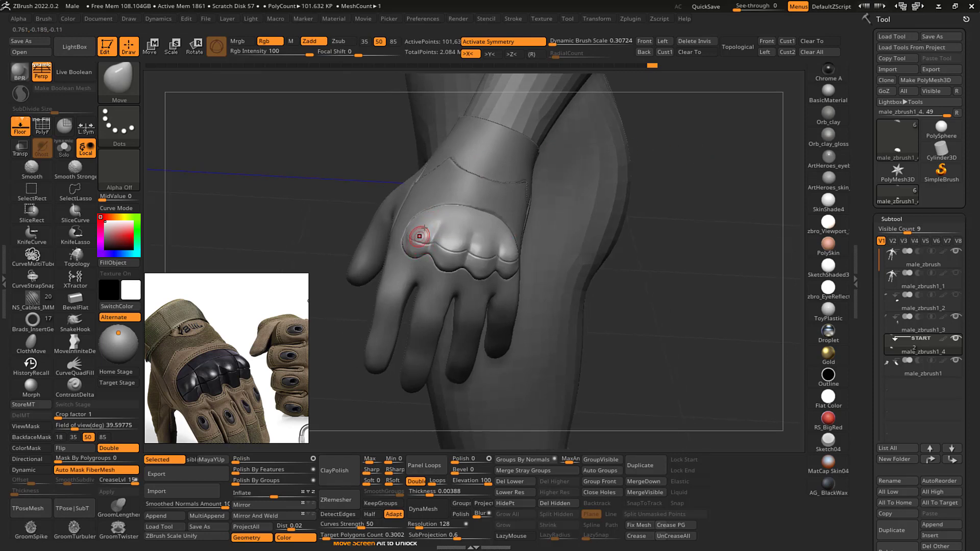
drag(742, 173, 739, 149)
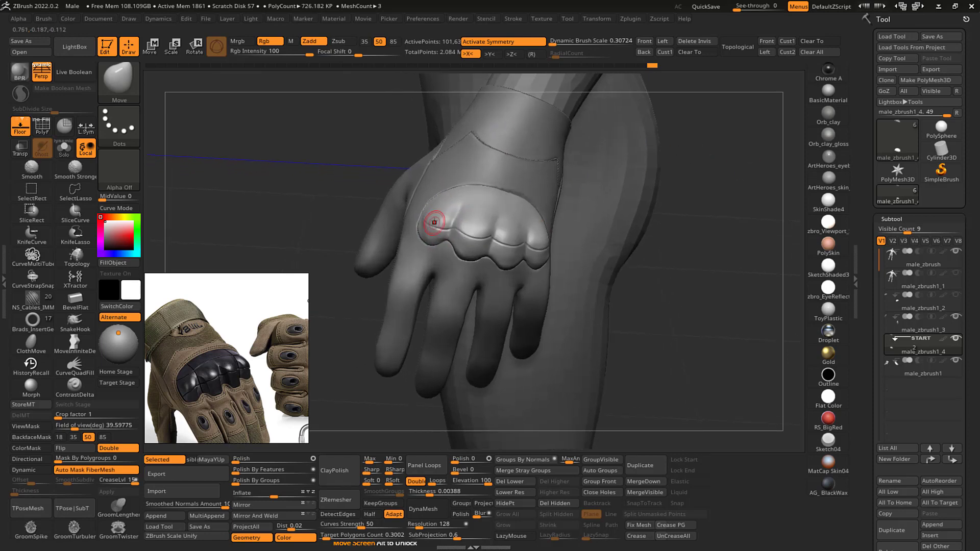
drag(434, 223, 435, 227)
alt+drag(744, 170, 700, 159)
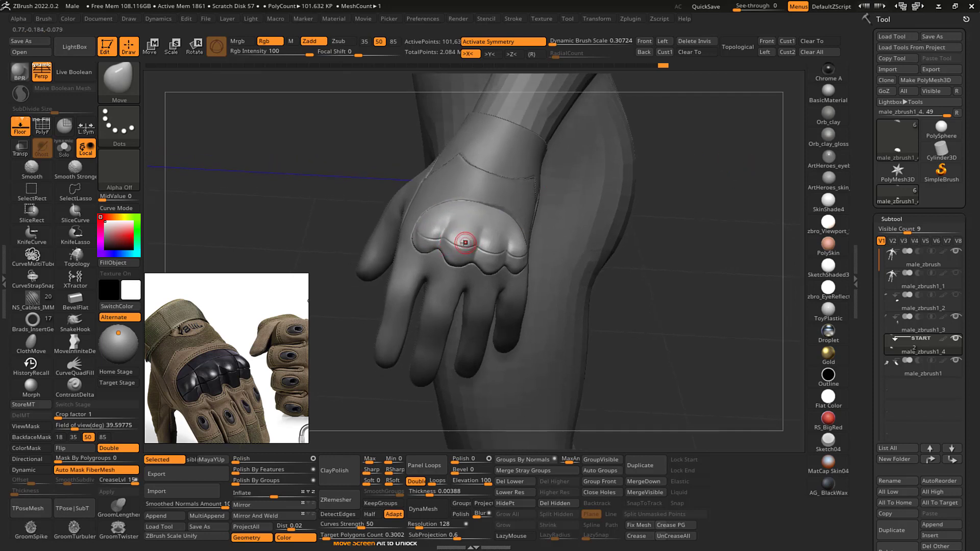
- Refine the volume of the knuckle guard's bumps around the carved groove with the Standard brush
key(b)
key(s)
key(t)
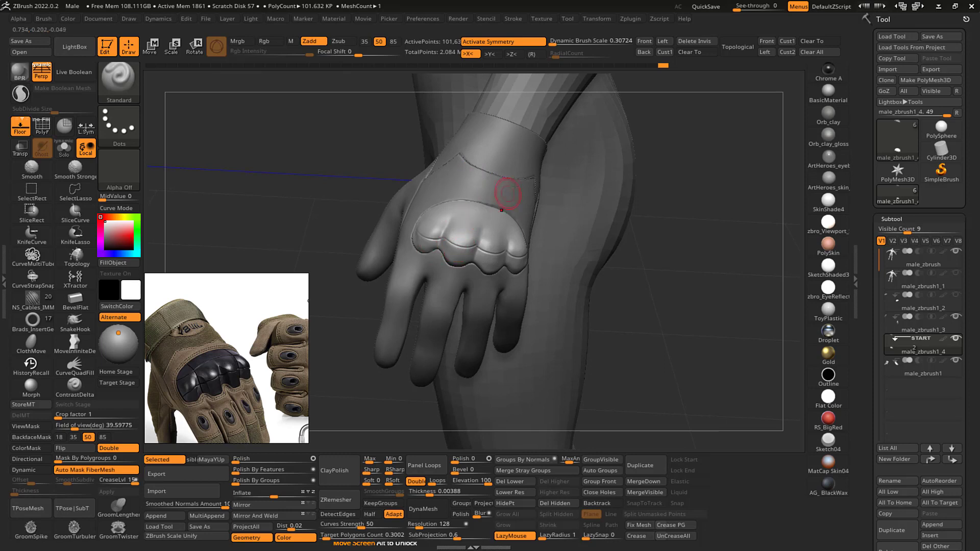
alt+drag(715, 163, 710, 173)
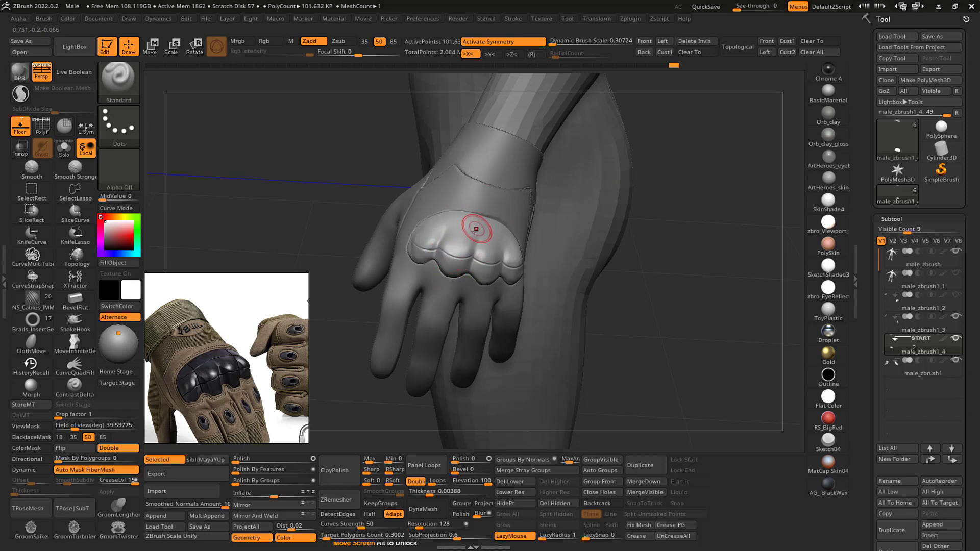
- Build up the rounded knuckle forms and upper surface of the glove's knuckle guard with the Standard brush
drag(450, 244, 461, 225)
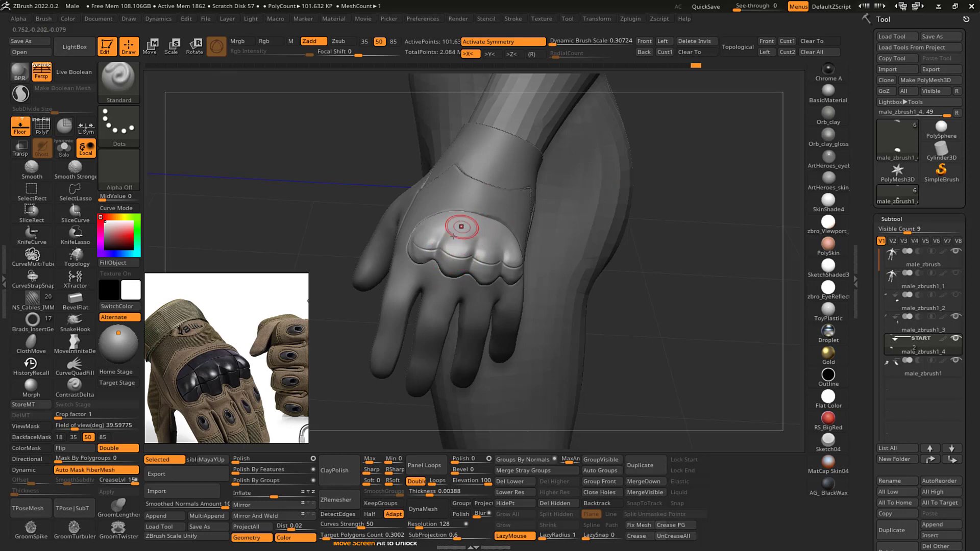
alt+drag(697, 142, 658, 163)
drag(454, 258, 452, 240)
alt+drag(673, 160, 645, 160)
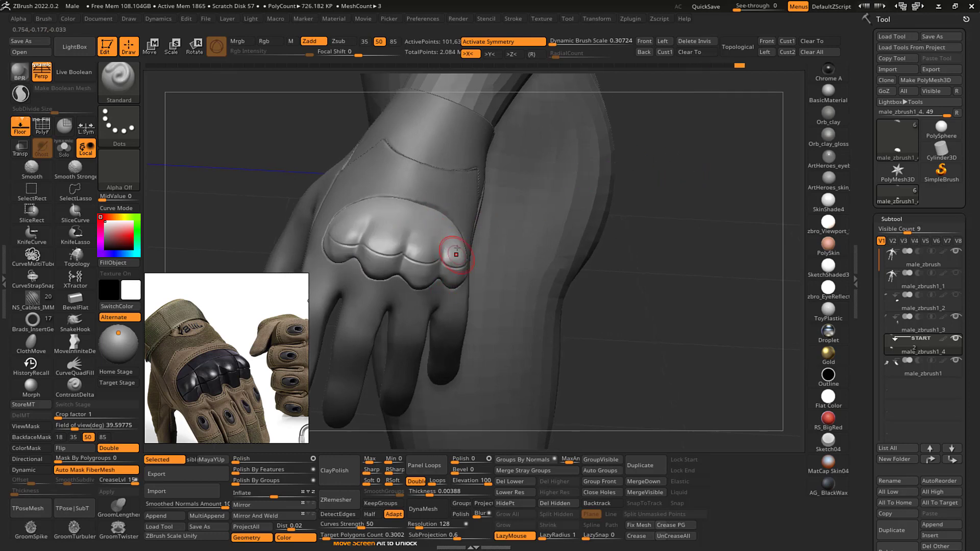
mouse_move(578, 183)
mouse_down()
mouse_move(669, 144)
mouse_move(459, 245)
mouse_up()
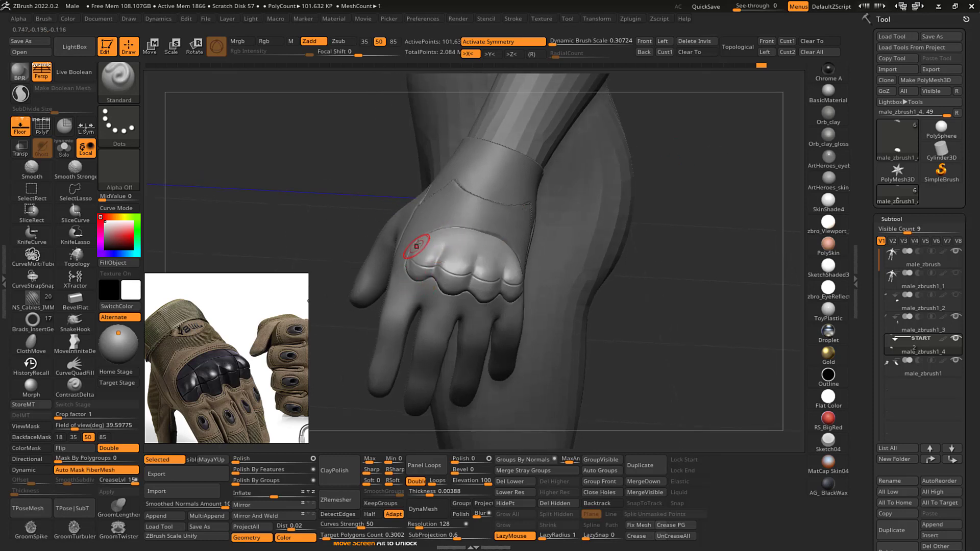
mouse_move(416, 247)
mouse_down()
mouse_move(412, 273)
mouse_move(417, 243)
mouse_up()
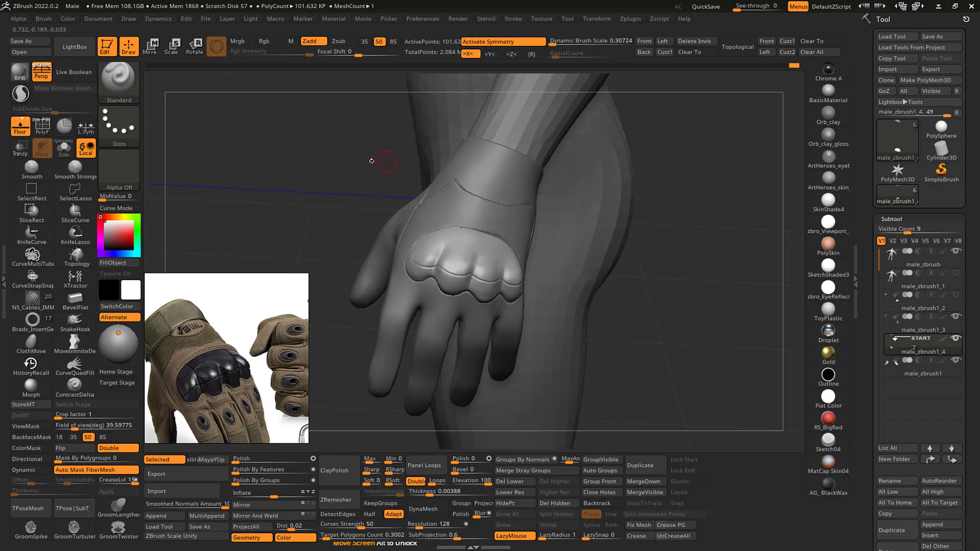
- Flatten the thumb-side knuckle of the guard with the Flatten brush at an adjusted brush size
drag(372, 159, 645, 151)
mouse_move(551, 159)
right_down()
mouse_move(645, 153)
mouse_move(538, 193)
right_up()
key(b)
key(f)
key(l)
key(s)
mouse_move(424, 255)
mouse_down()
mouse_move(417, 243)
mouse_move(416, 276)
mouse_up()
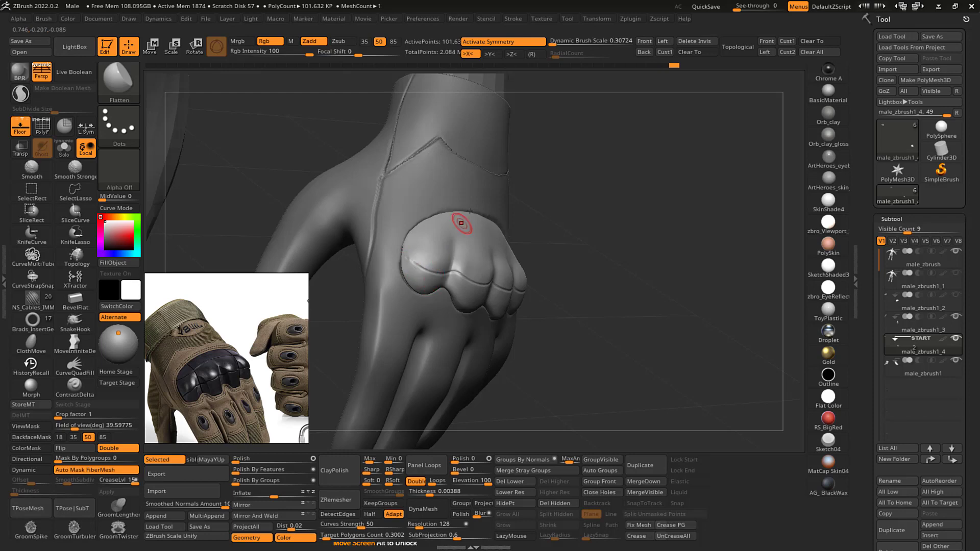
- Using Orb_Cracks with LazyRadius 1, extend the lower crease at the thumb-side end of the knuckle guard
mouse_move(646, 149)
mouse_down()
mouse_move(703, 138)
mouse_move(740, 166)
mouse_move(729, 168)
mouse_move(753, 159)
mouse_up()
key(2)
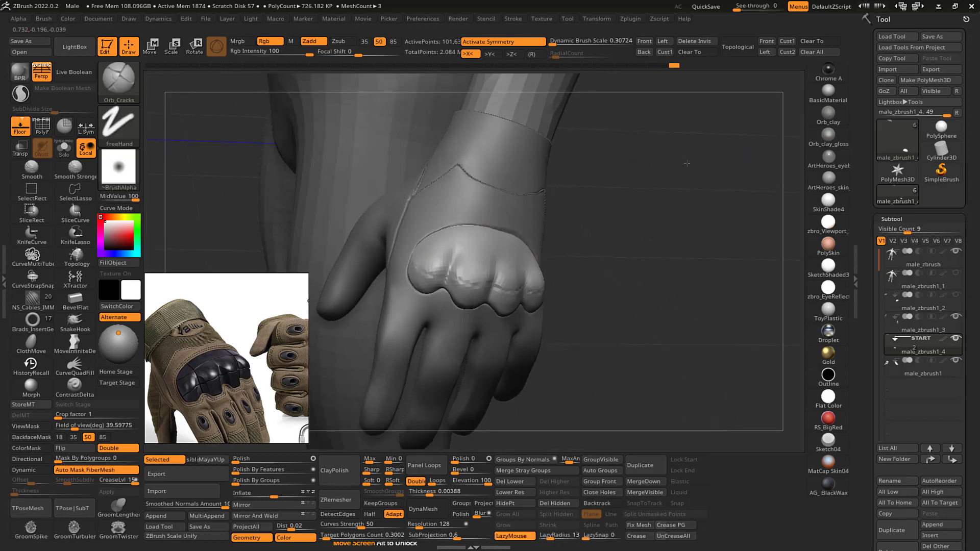
drag(683, 162, 631, 165)
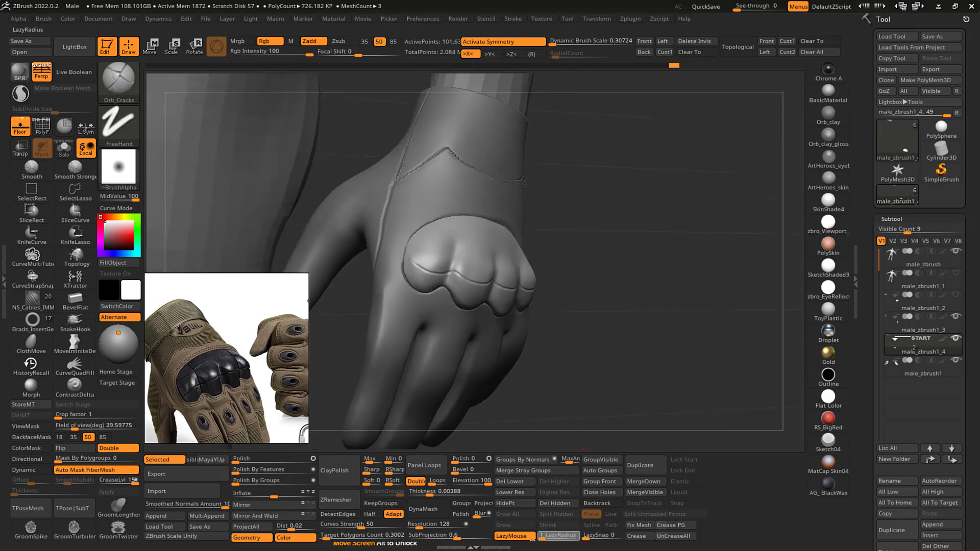
drag(558, 535, 539, 535)
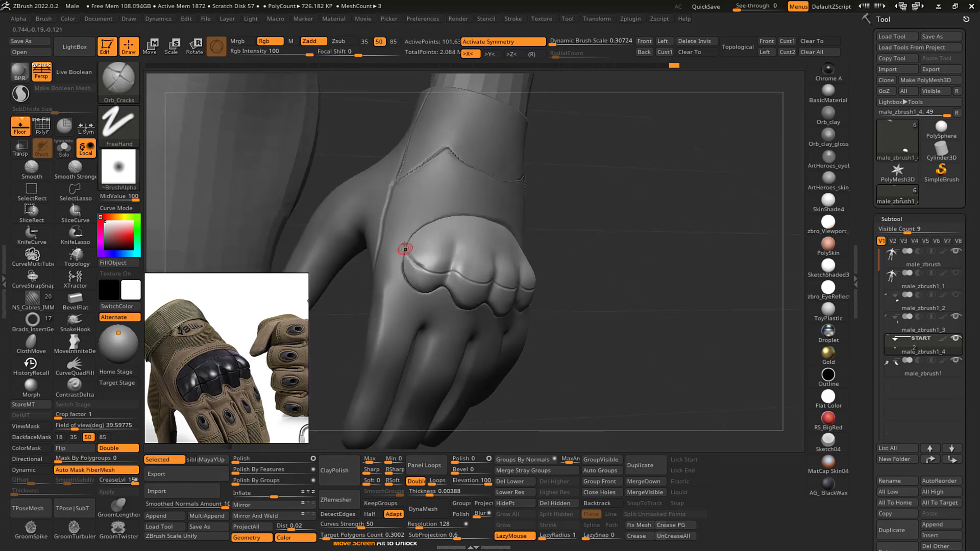
key(s)
drag(411, 259, 418, 267)
- Refine the thumb-side end of the guard's lower crease using the Pinch, Smooth and Move brushes
drag(637, 199, 703, 221)
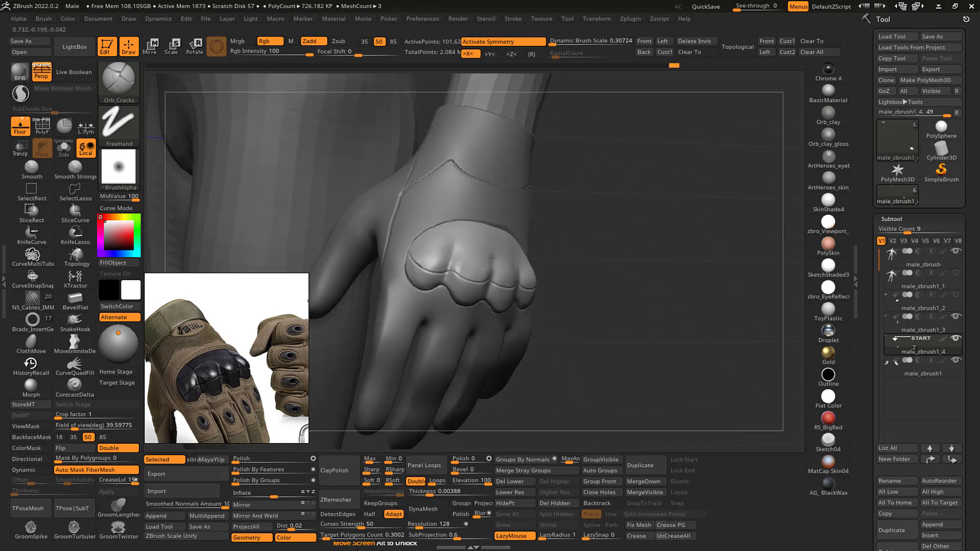
key(b)
key(m)
key(v)
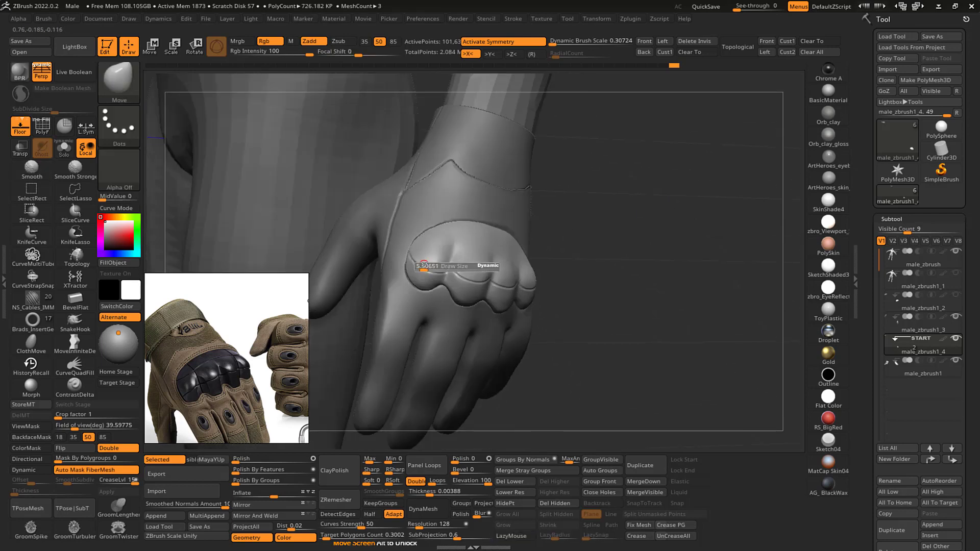
key(b)
key(p)
key(i)
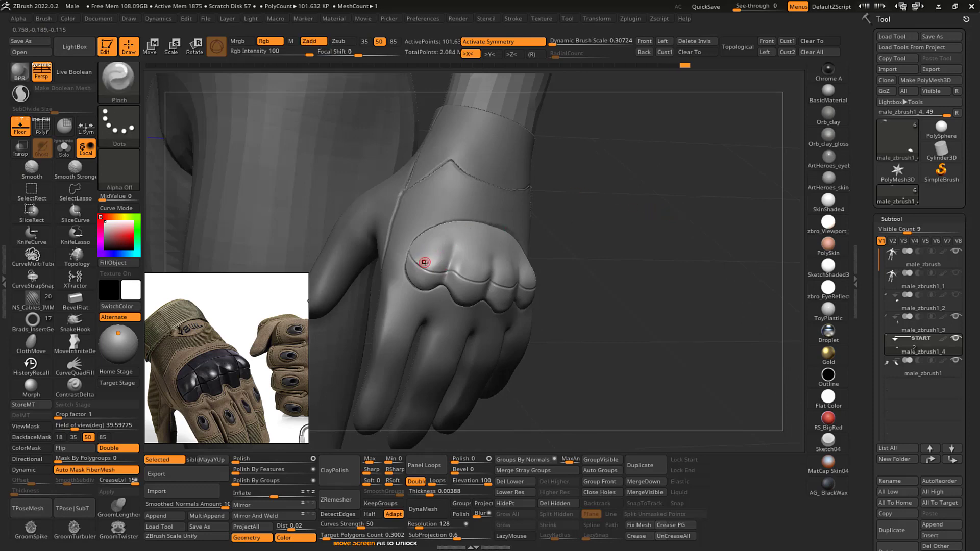
key(shift)
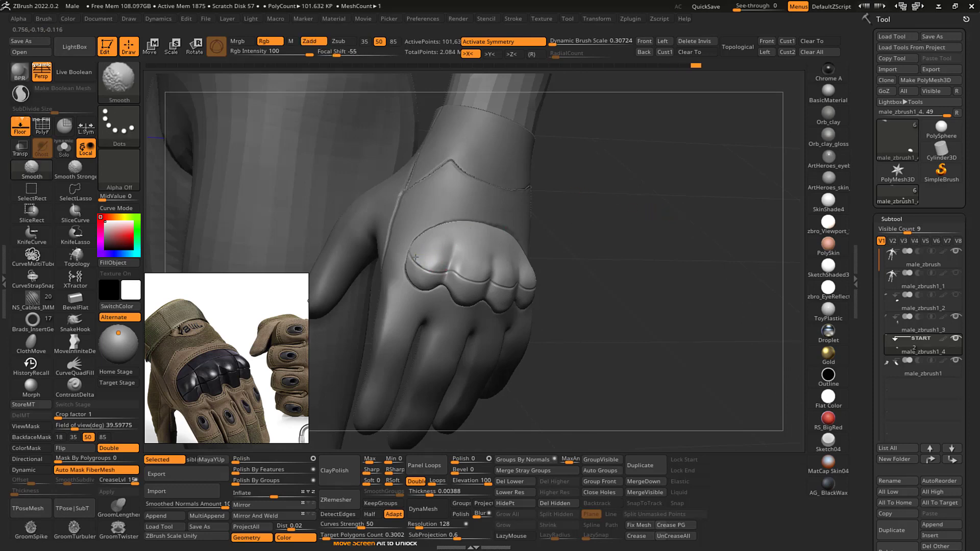
key(b)
key(m)
key(v)
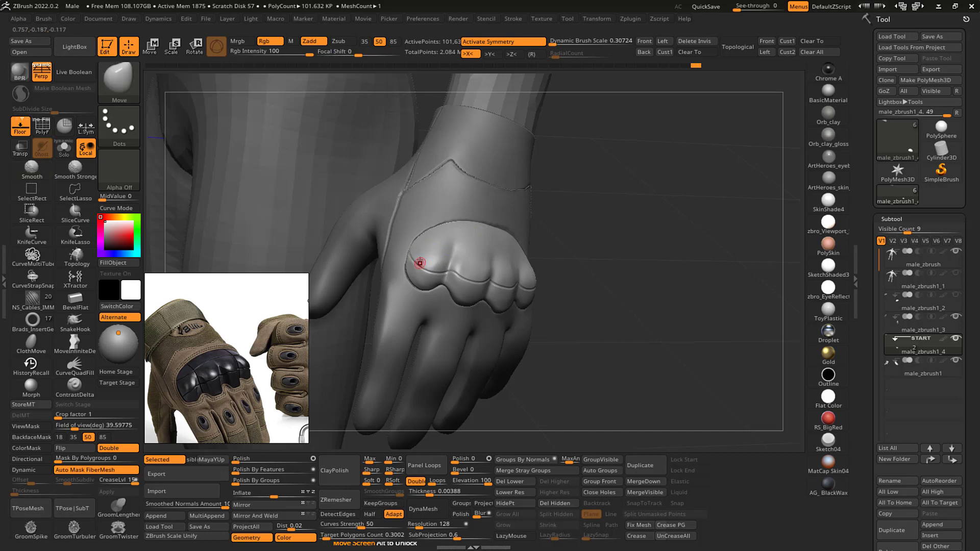
- Carve three lengthwise grooves between the four knuckles of the guard with the Orb_Cracks brush
mouse_move(628, 173)
mouse_down()
mouse_move(628, 201)
mouse_move(692, 196)
mouse_move(691, 206)
mouse_move(601, 190)
mouse_up()
key(b)
key(o)
key(c)
drag(437, 297, 460, 228)
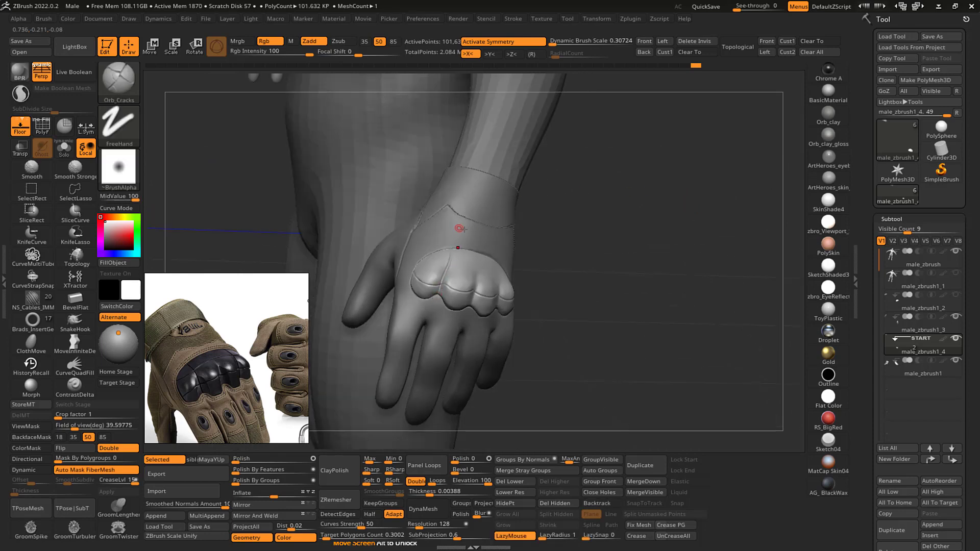
drag(470, 307, 478, 239)
drag(662, 233, 586, 245)
drag(488, 279, 490, 265)
drag(633, 214, 726, 189)
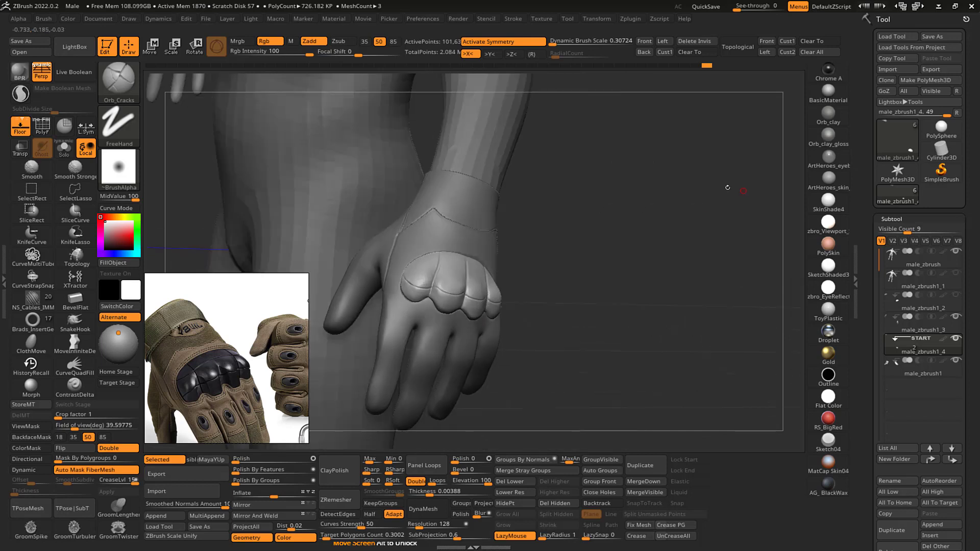
- Try to carve a crosswise crease over the upper thumb-side segment of the knuckle guard
drag(597, 204, 511, 202)
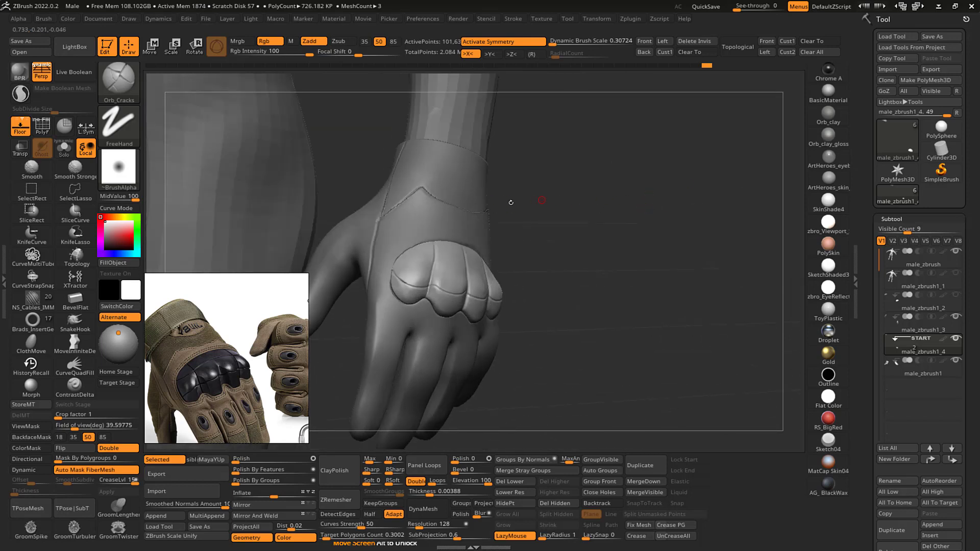
key(ctrl+z)
drag(583, 194, 497, 230)
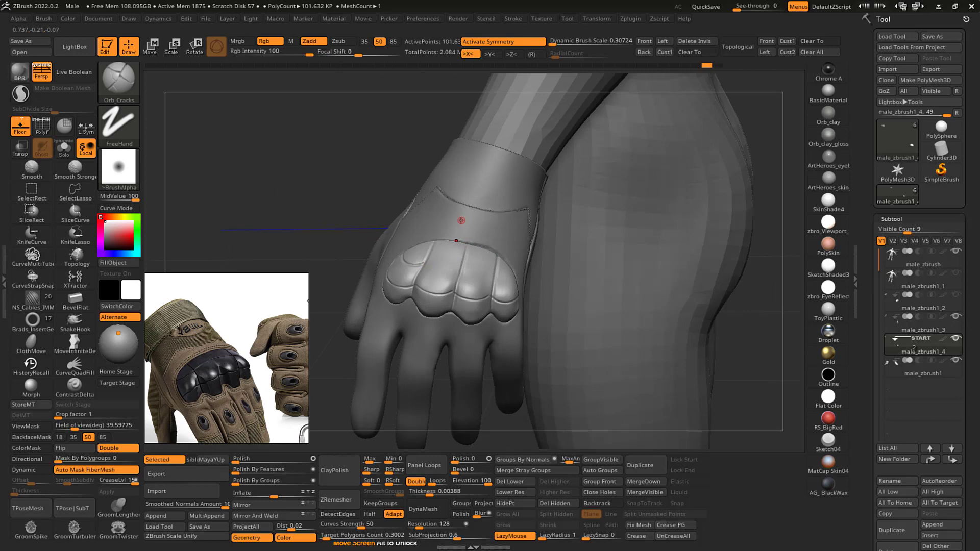
key(ctrl+z)
drag(396, 158, 434, 162)
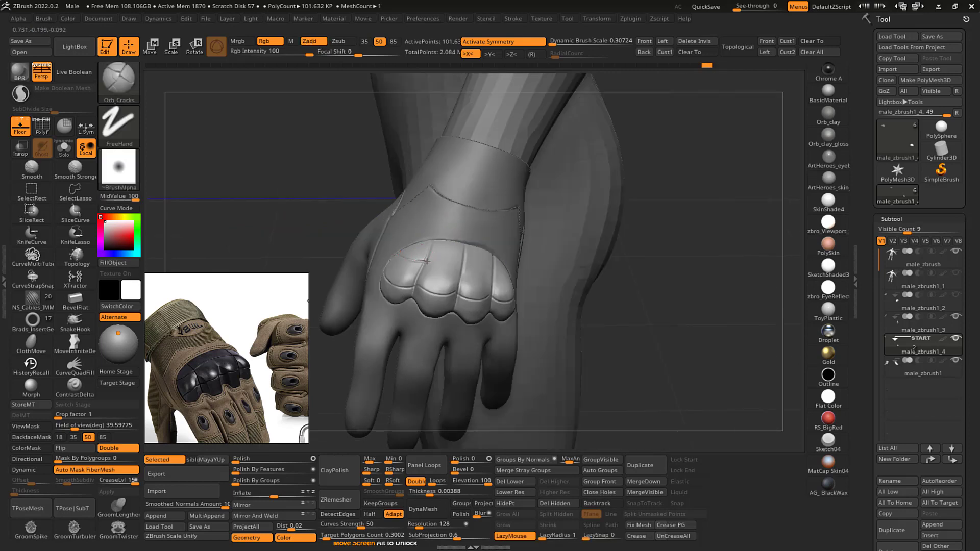
key(ctrl+z)
- Carve a crosswise crease over the upper part of all four knuckle segments with Orb_Cracks
drag(635, 194, 691, 168)
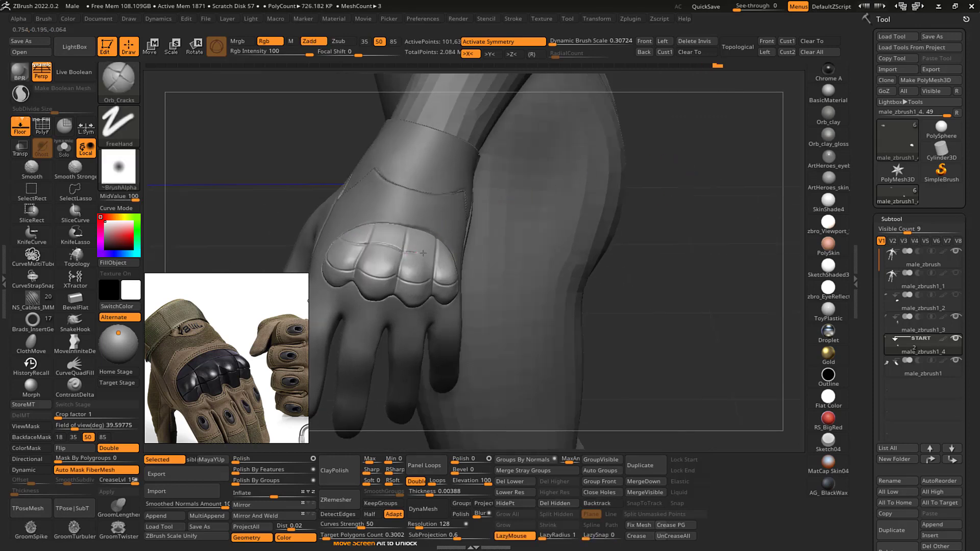
drag(436, 257, 412, 248)
drag(655, 142, 582, 160)
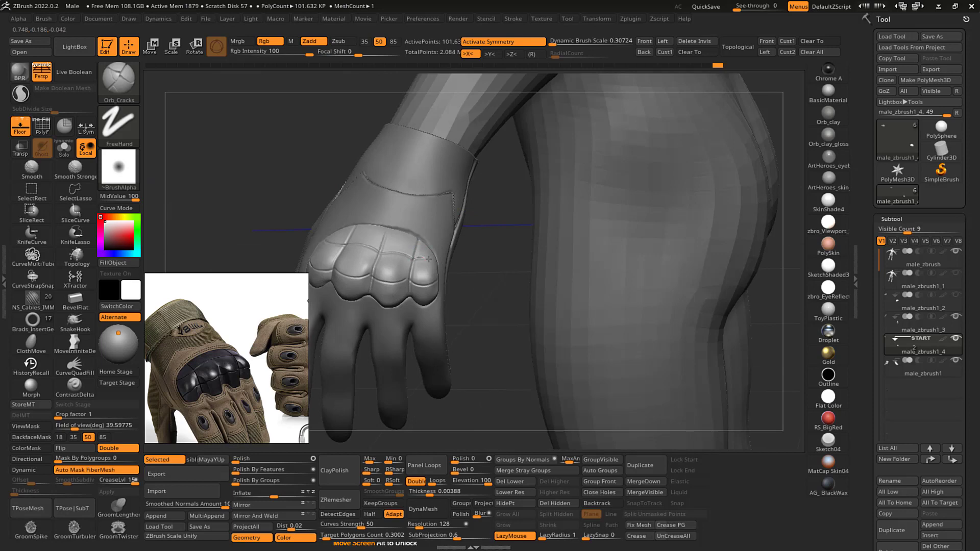
- Adjust the knuckle guard's profile from the side of the hand with a resized Move brush
mouse_move(501, 309)
mouse_down()
mouse_move(700, 151)
mouse_move(679, 184)
mouse_move(530, 223)
mouse_up()
key(b)
key(m)
key(v)
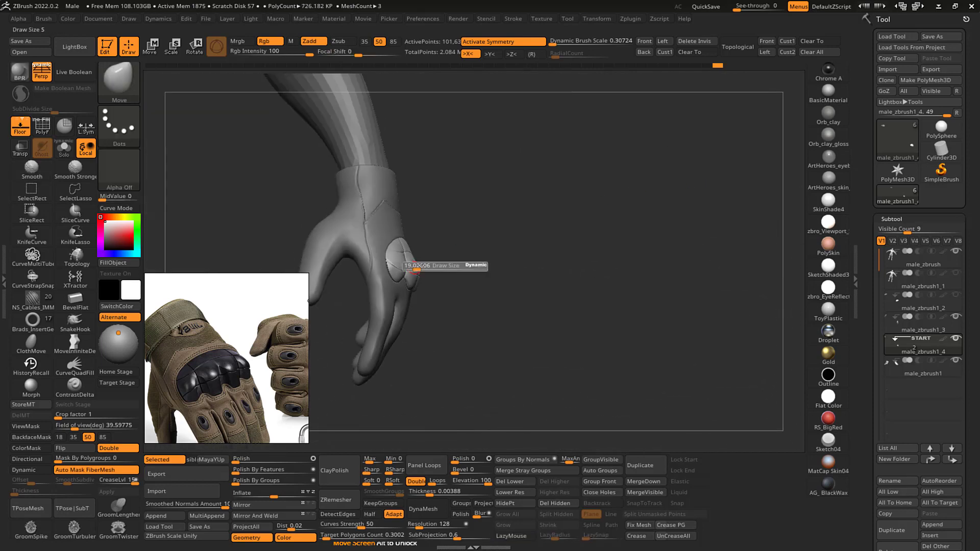
mouse_move(432, 261)
mouse_down()
mouse_move(420, 265)
mouse_move(437, 269)
mouse_move(414, 267)
mouse_up()
key(s)
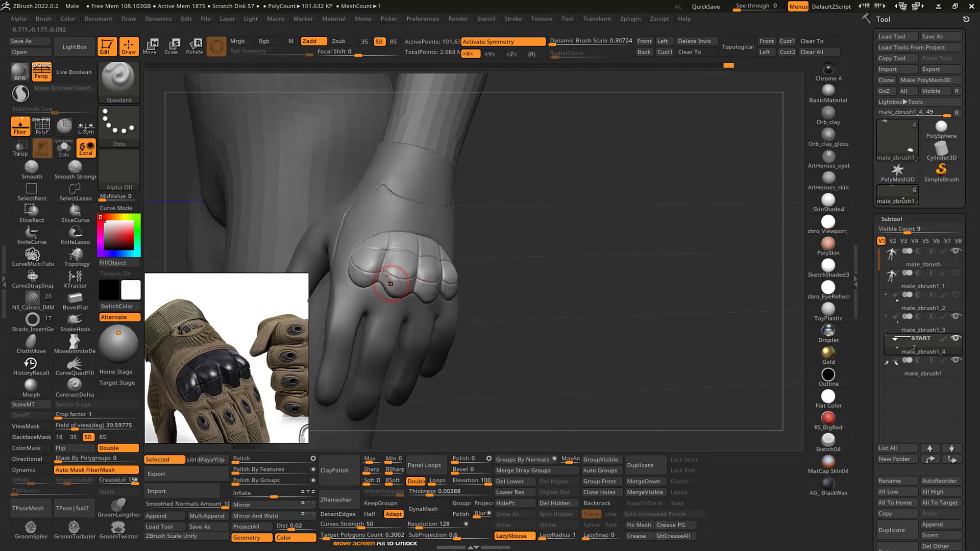
- Add volume to the knuckle segments with the Standard brush, working at a lower subdivision level
drag(396, 247, 397, 280)
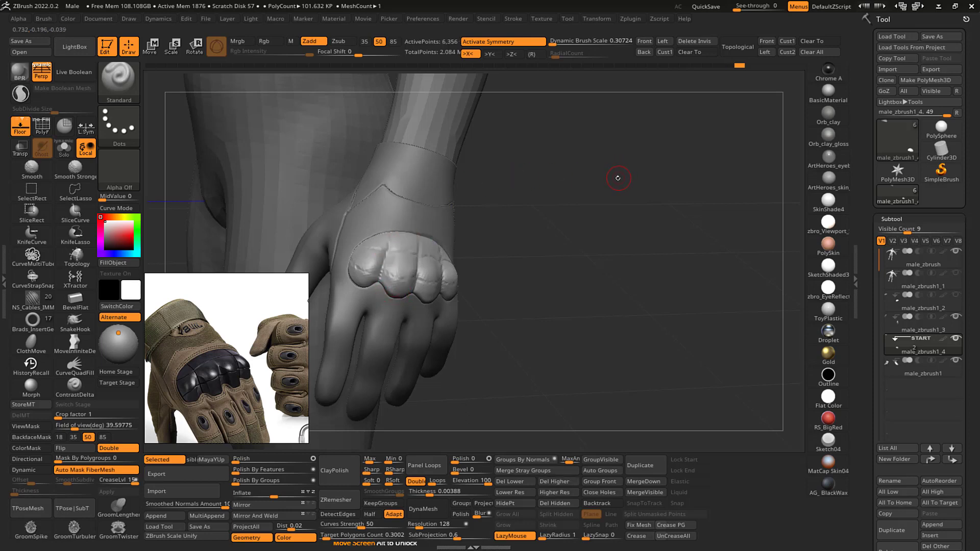
key(shift+d)
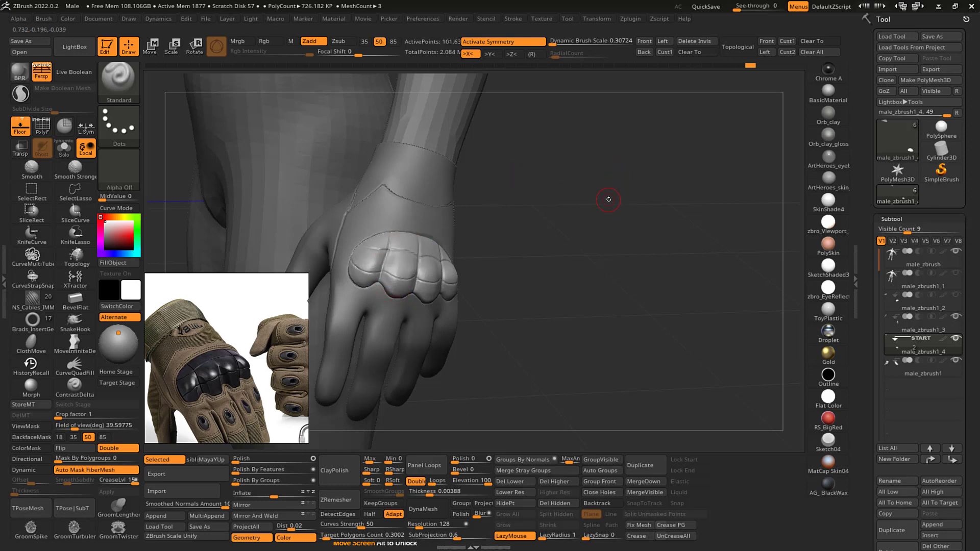
drag(608, 199, 614, 191)
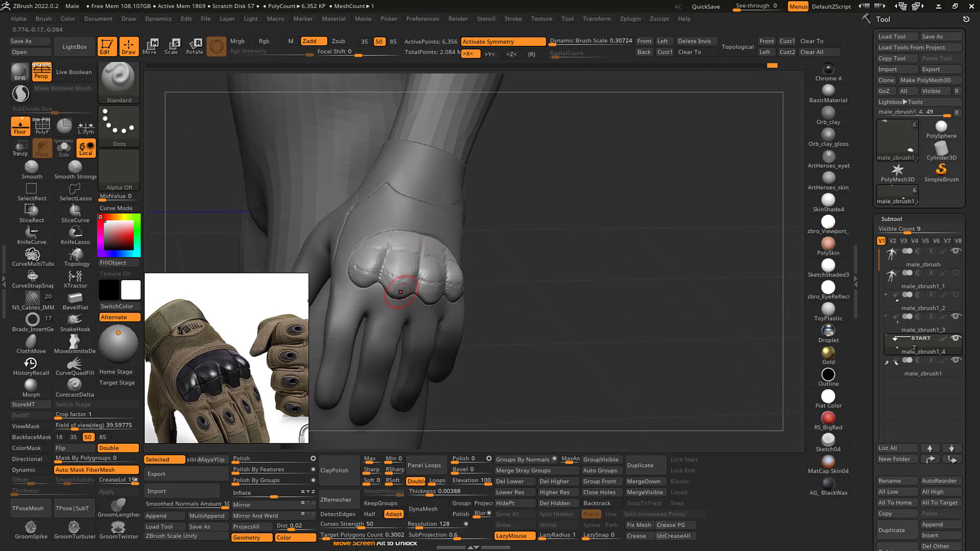
- Flatten the knuckle segments at the lower subdivision level and return to the higher level
key(b)
key(f)
key(l)
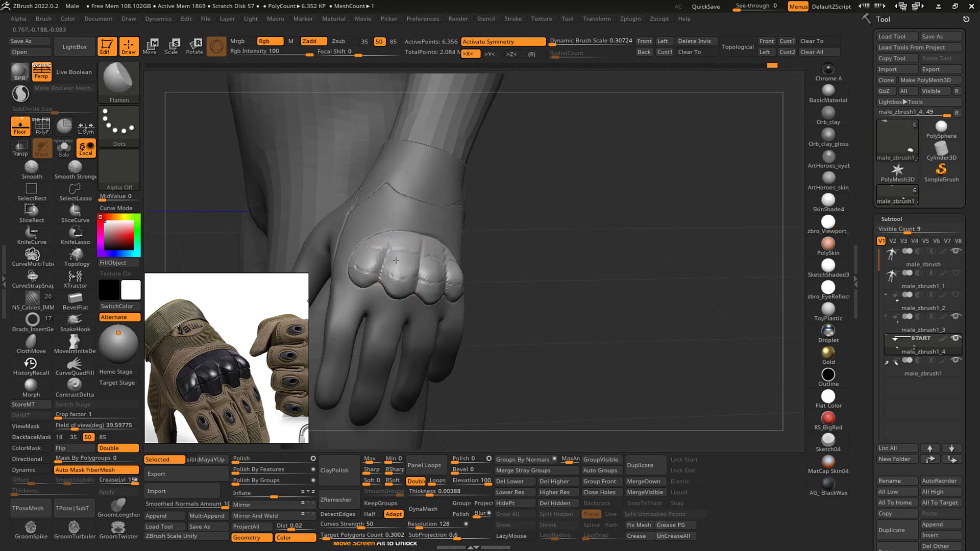
key(d)
drag(536, 176, 406, 261)
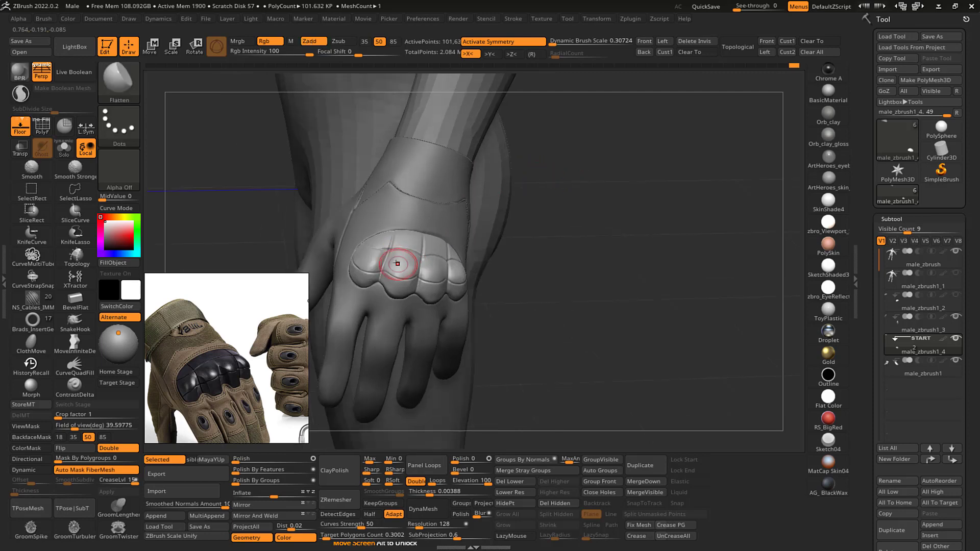
- Smooth the surface of the knuckle segment beside the thumb-side groove
key(b)
key(i)
key(n)
key(shift)
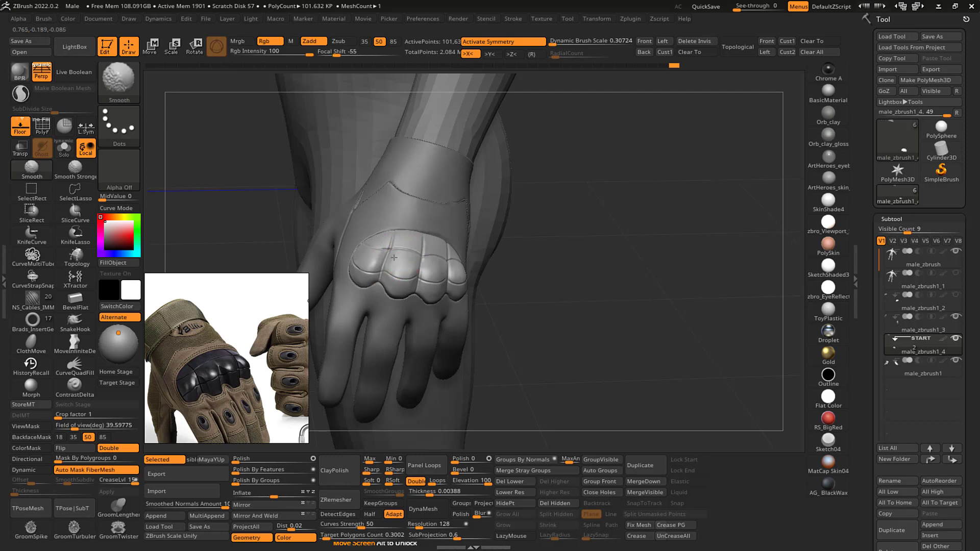
drag(604, 160, 615, 153)
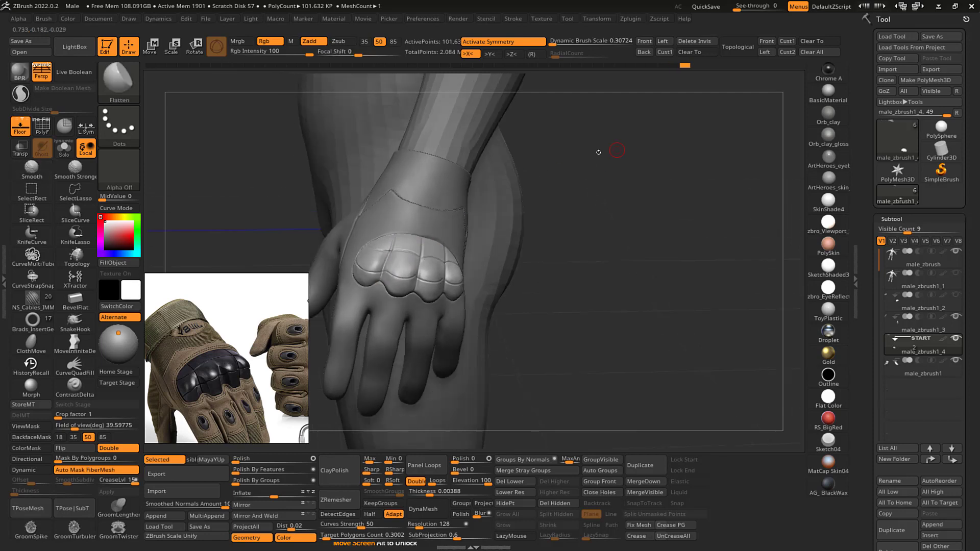
- Even out the faces of the middle knuckle segments with the Flatten brush at the higher subdivision level
key(b)
key(m)
key(v)
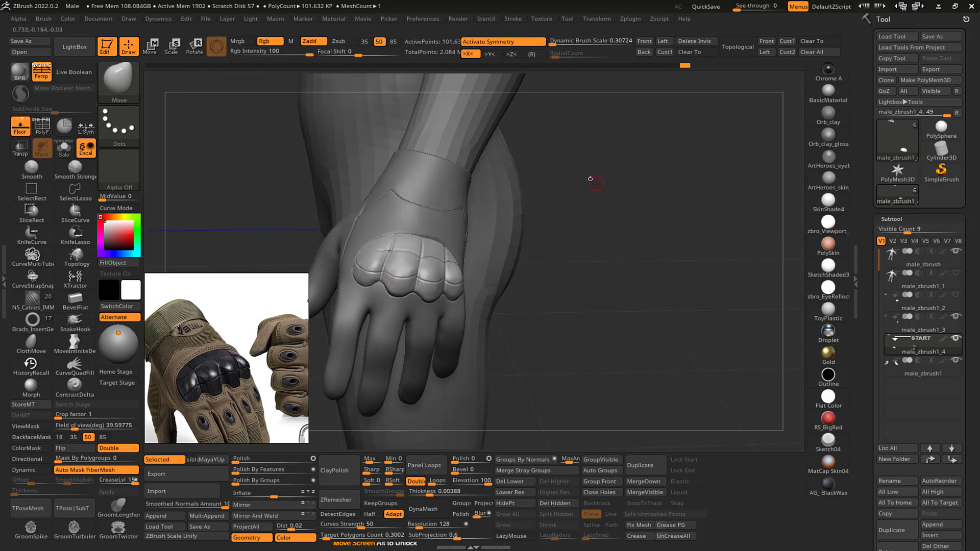
key(b)
key(f)
key(l)
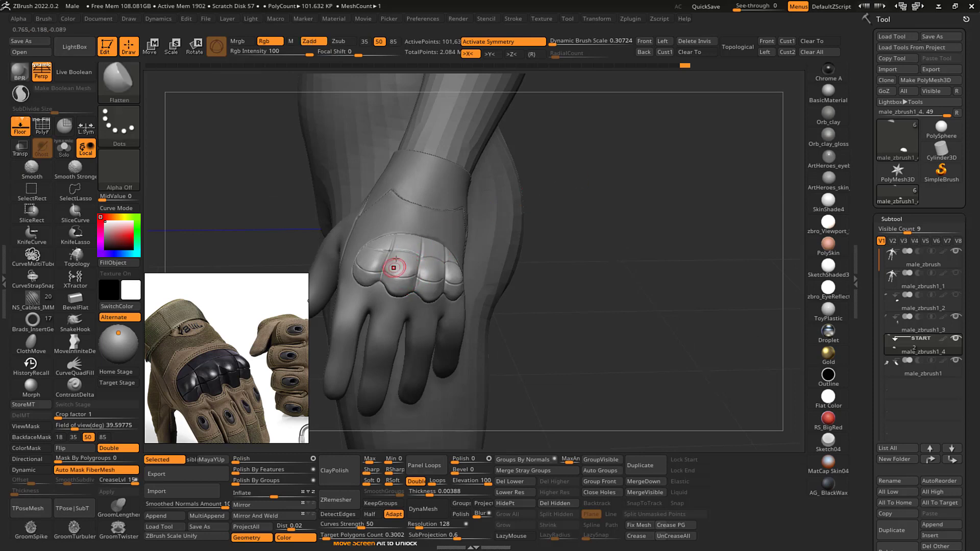
drag(417, 256, 419, 259)
- Adjust the guard's outer edge near the little finger with the Move brush and check the glove against the full reference
alt+drag(613, 204, 621, 160)
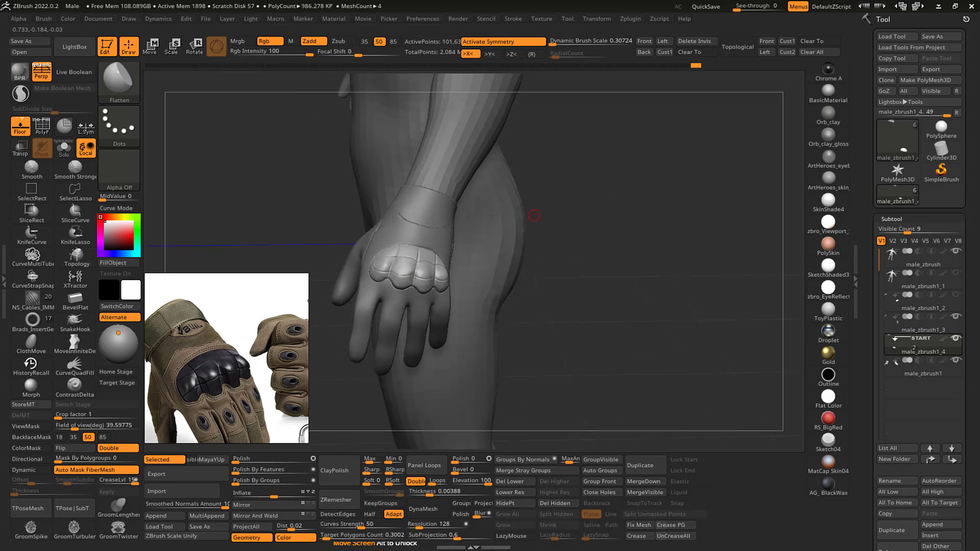
key(b)
key(m)
key(v)
right_drag(432, 273, 453, 280)
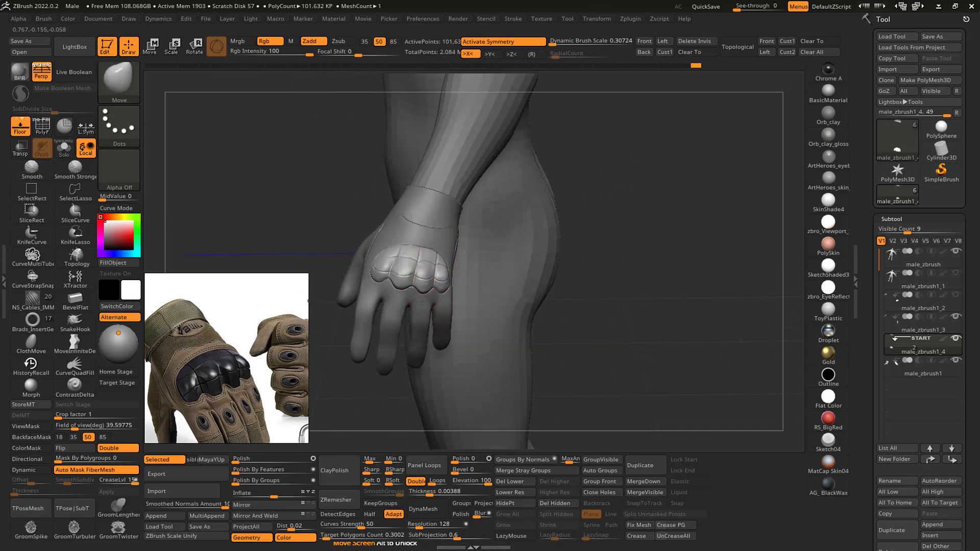
right_drag(684, 166, 656, 192)
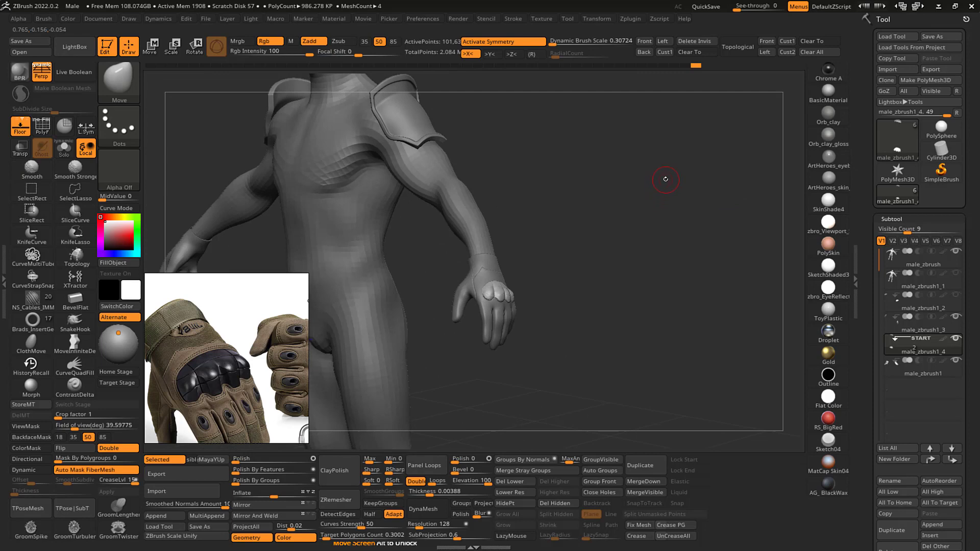
scroll(211, 362, down, 3)
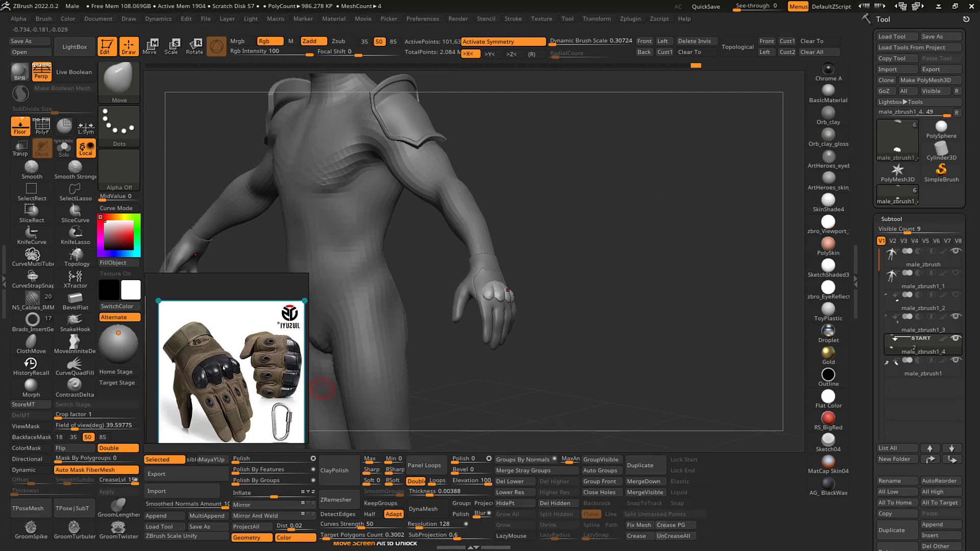
- Bring the armored character reference labelled Tech Panel w/ Hose into view, focused on its shoulder armor
middle_drag(217, 365, 79, 354)
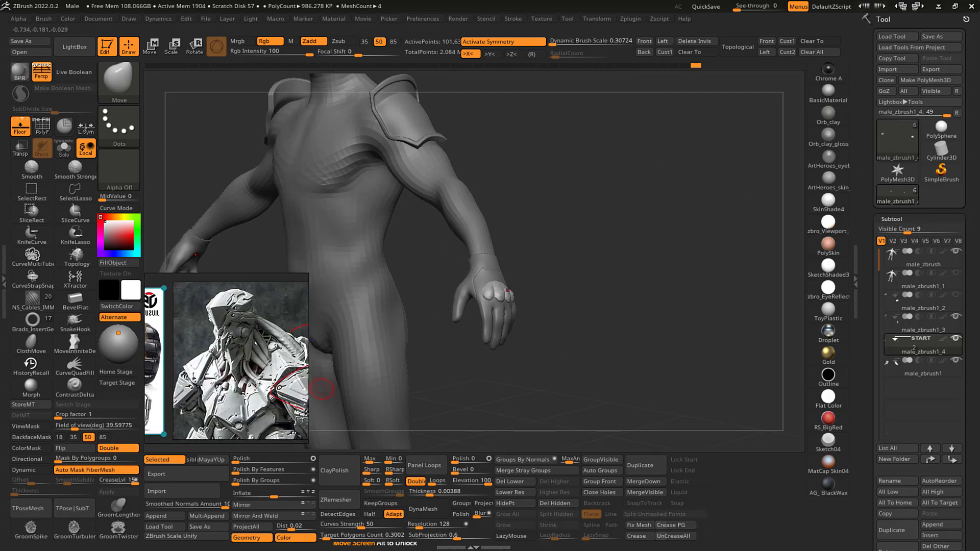
middle_drag(268, 345, 226, 334)
scroll(236, 377, up, 2)
middle_drag(239, 392, 241, 334)
scroll(241, 360, down, 2)
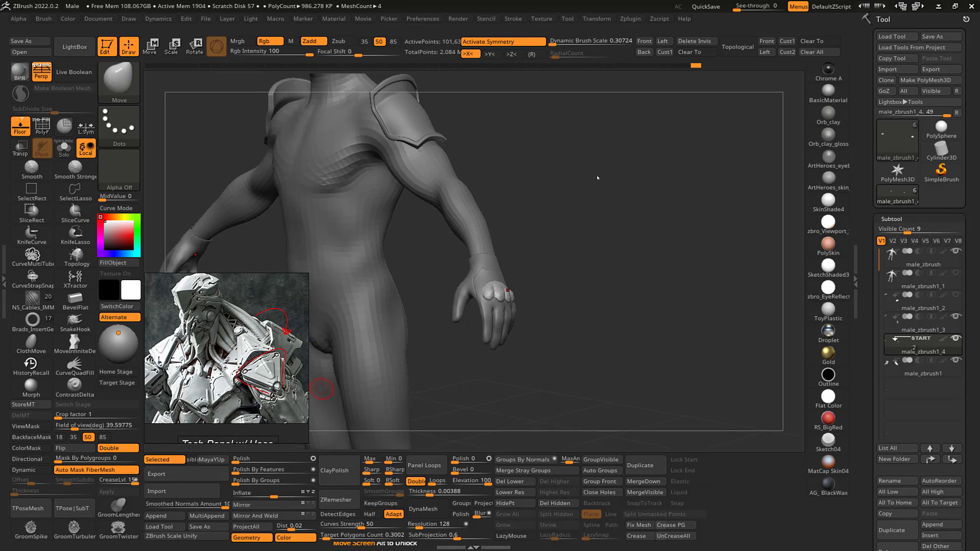
- Hide the shoulder armor subtool and make the male_zbrush body the active subtool
drag(597, 177, 646, 268)
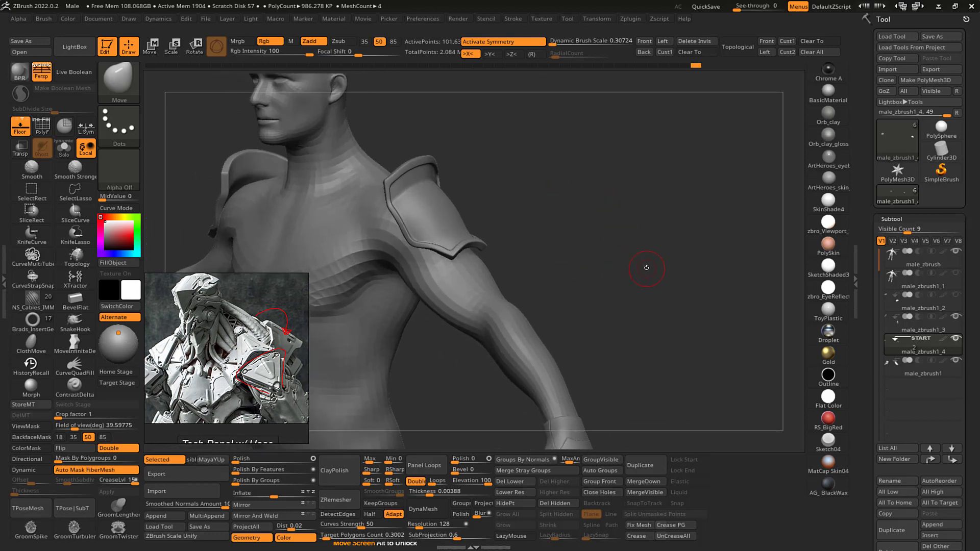
alt+drag(554, 242, 619, 237)
alt+click(518, 225)
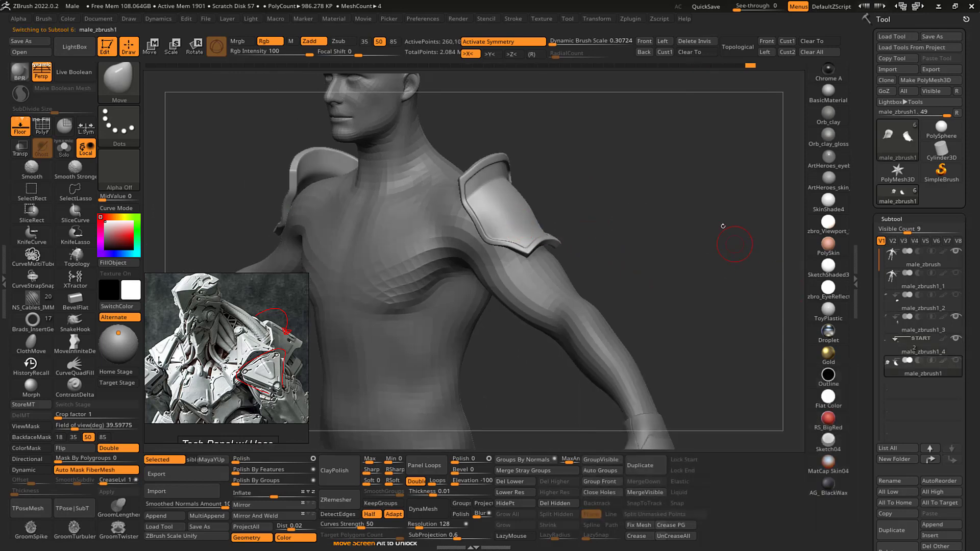
mouse_move(722, 225)
mouse_down()
mouse_move(695, 205)
mouse_move(657, 204)
mouse_move(673, 196)
mouse_up()
alt+click(543, 296)
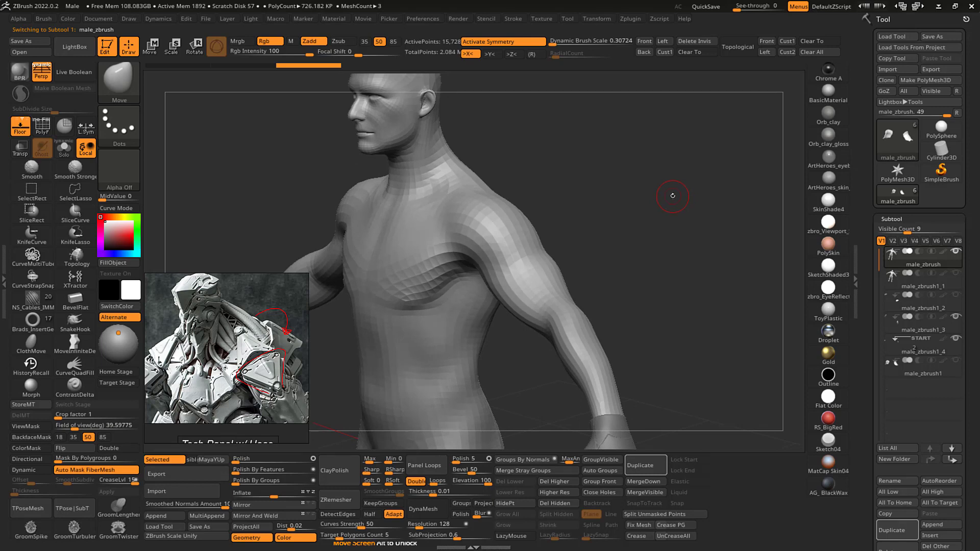
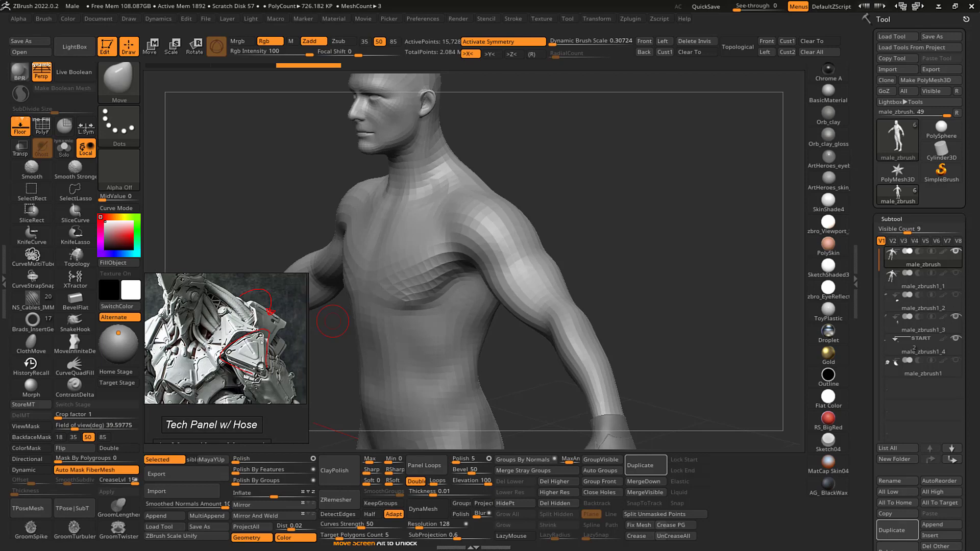
- Choose the triangle mesh of the Brads_InsertGeo brush and try to insert it on the body's shoulder
drag(610, 238, 634, 215)
key(b)
key(s)
key(t)
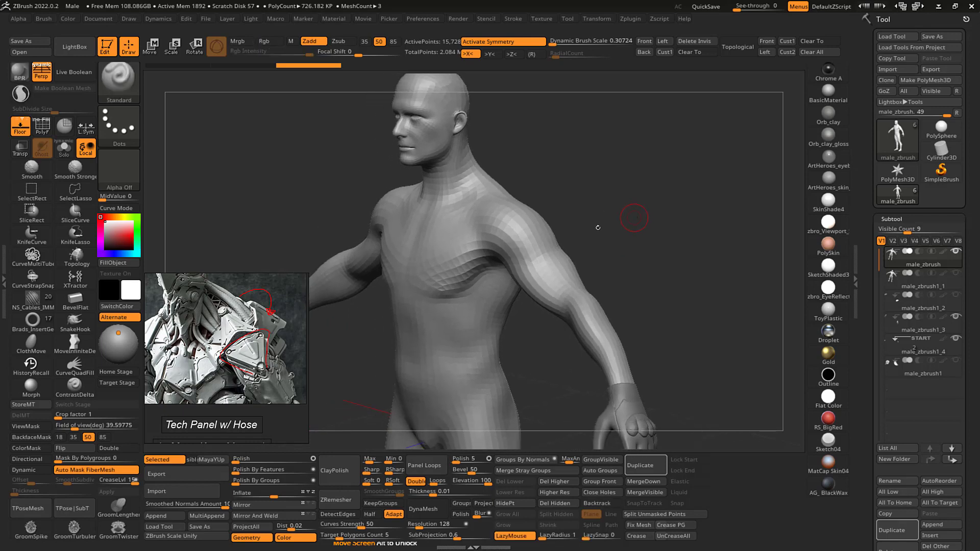
click(33, 321)
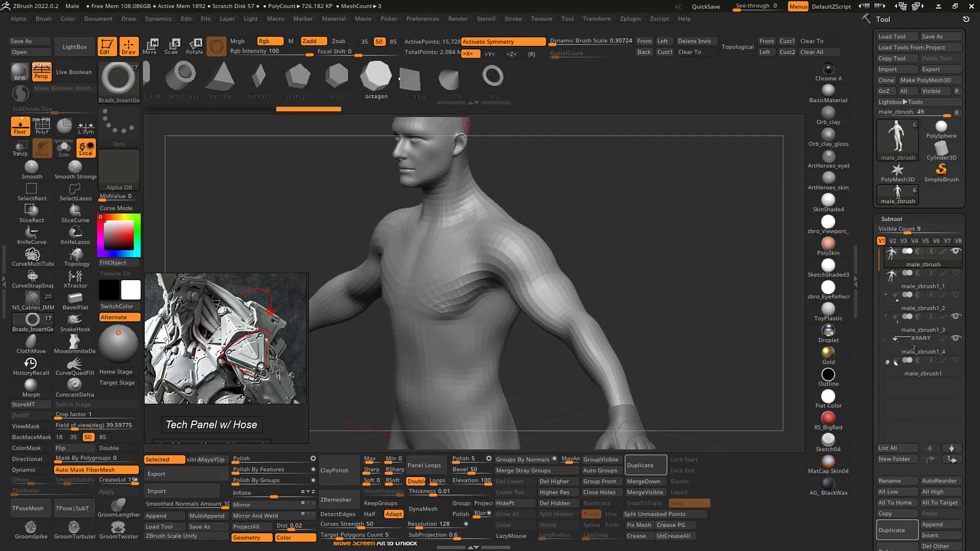
drag(399, 79, 577, 76)
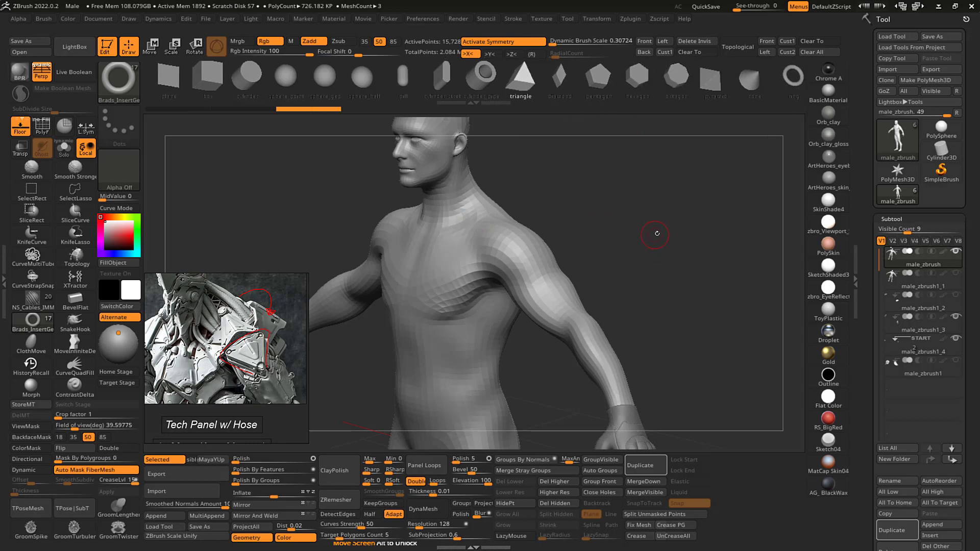
drag(662, 234, 634, 225)
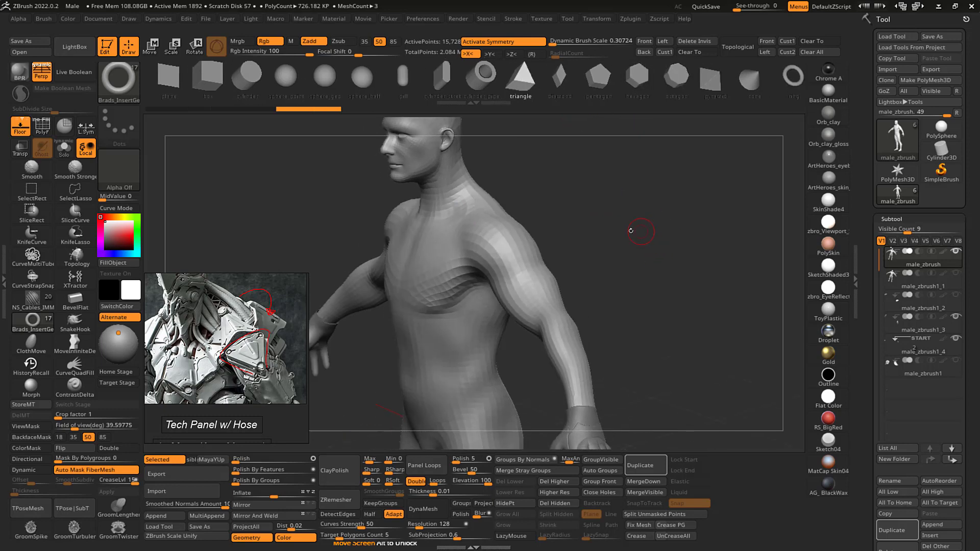
click(512, 238)
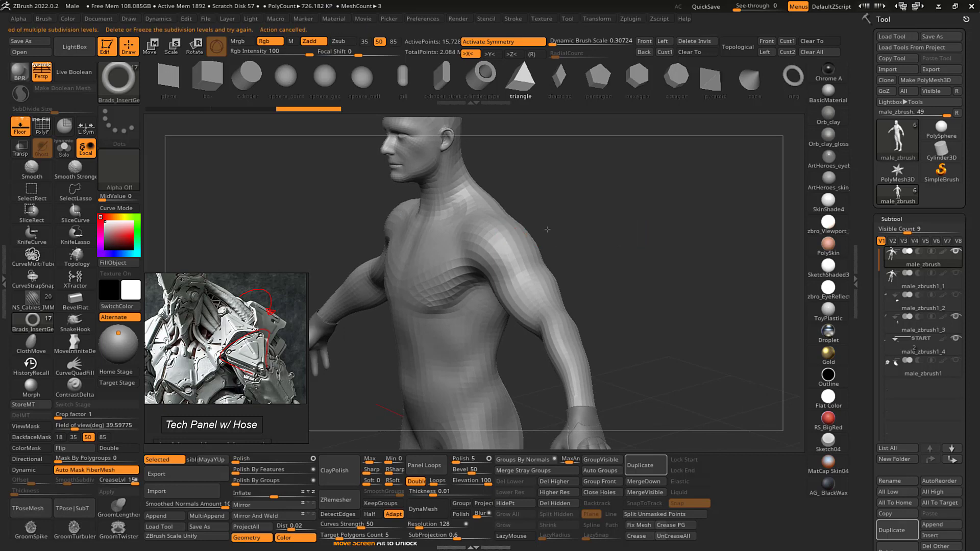
drag(627, 219, 628, 218)
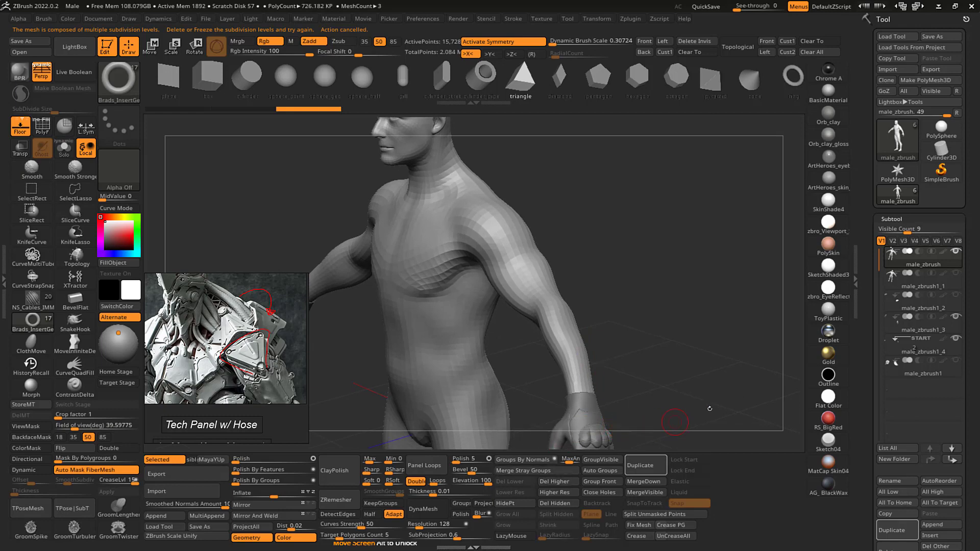
- Select the duplicate body male_zbrush1_1, show the original male_zbrush body again and solo the duplicate
click(922, 279)
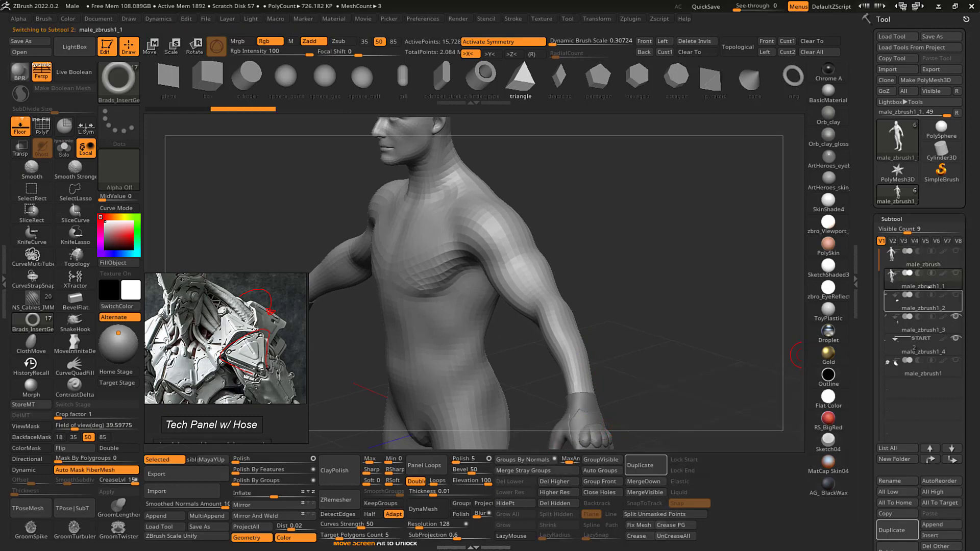
mouse_move(953, 263)
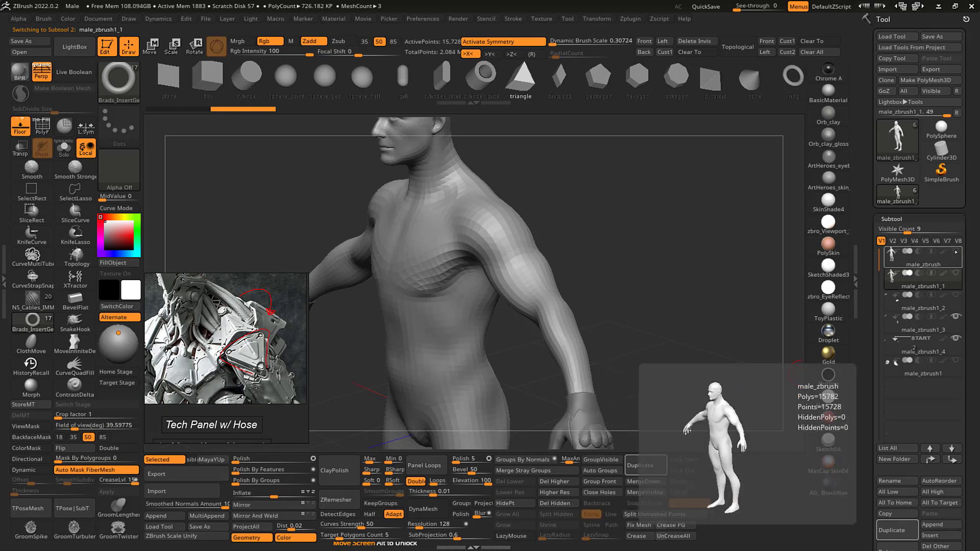
click(955, 251)
key(shift+s)
drag(645, 225, 647, 231)
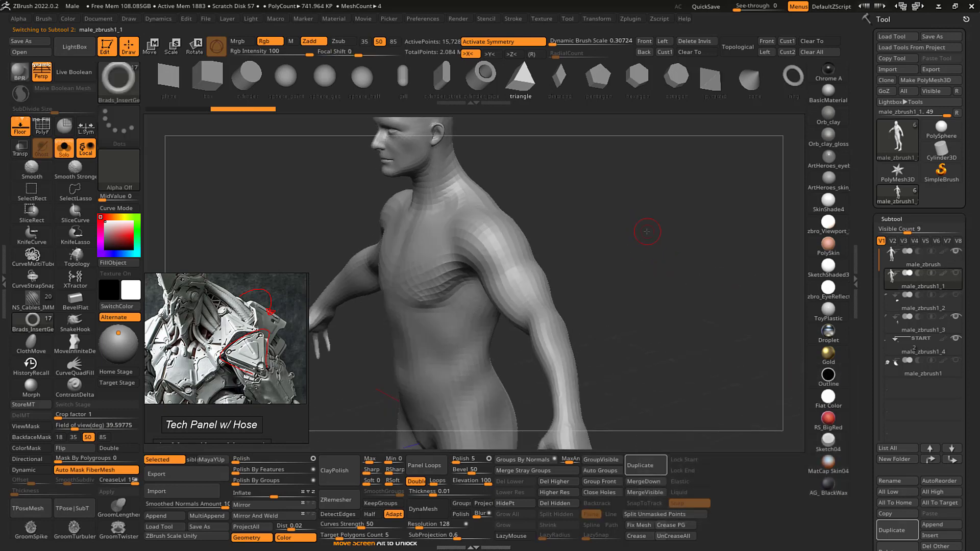
- Delete the higher subdivision levels of the duplicate body so it accepts inserted meshes
click(503, 237)
mouse_move(645, 215)
mouse_down()
mouse_move(649, 236)
mouse_move(593, 243)
mouse_up()
click(559, 480)
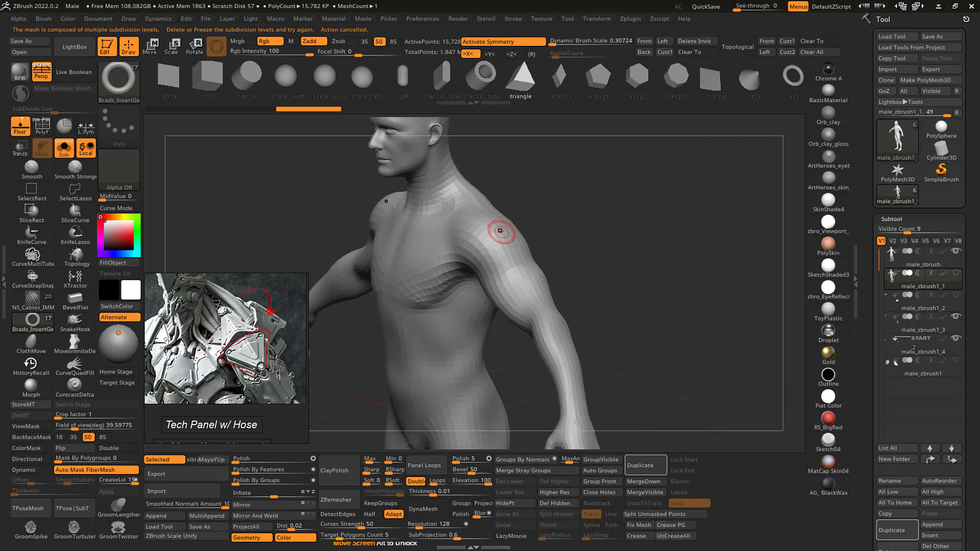
- Insert a triangular block on the outer shoulder with symmetry, undoing the first placement and redrawing it from a side view
drag(500, 230, 526, 229)
key(ctrl+z)
drag(602, 192, 552, 207)
drag(512, 237, 533, 232)
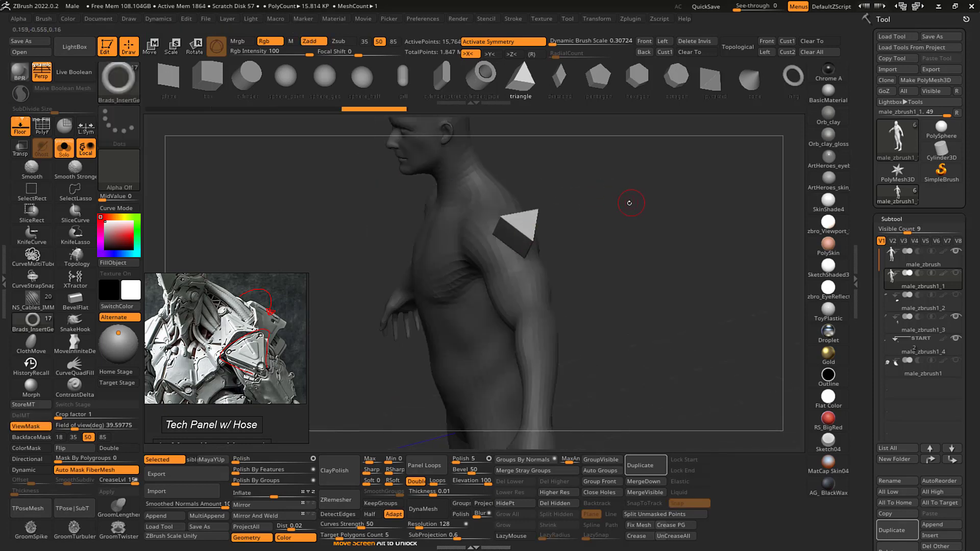
- Turn on the polyframe display, activate the transform gizmo on the triangular block and turn off symmetry
drag(629, 203, 719, 240)
key(shift+f)
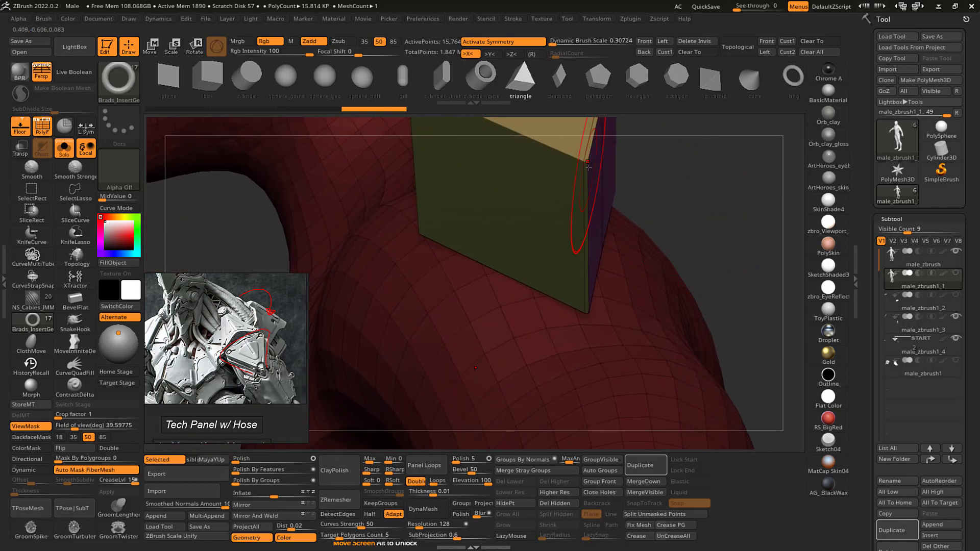
drag(754, 211, 715, 185)
key(w)
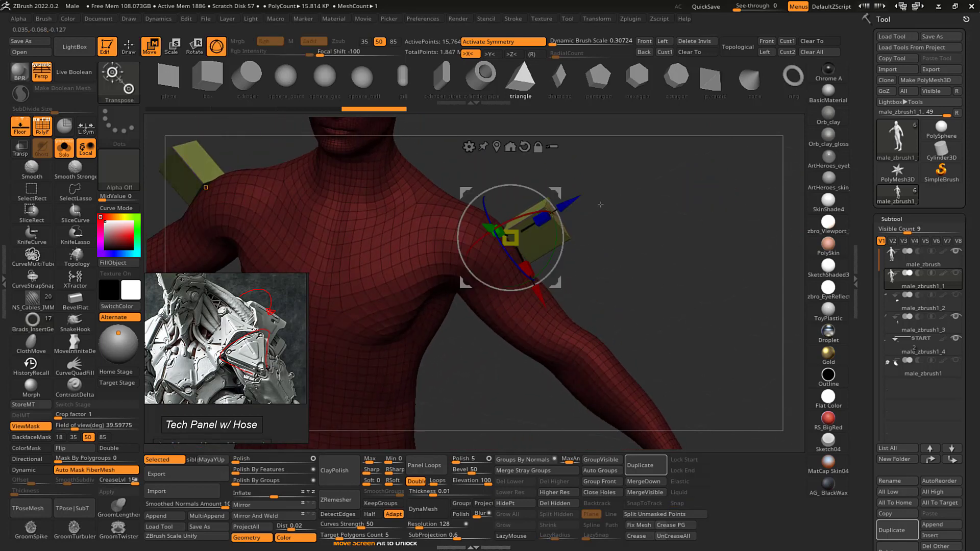
drag(542, 219, 692, 233)
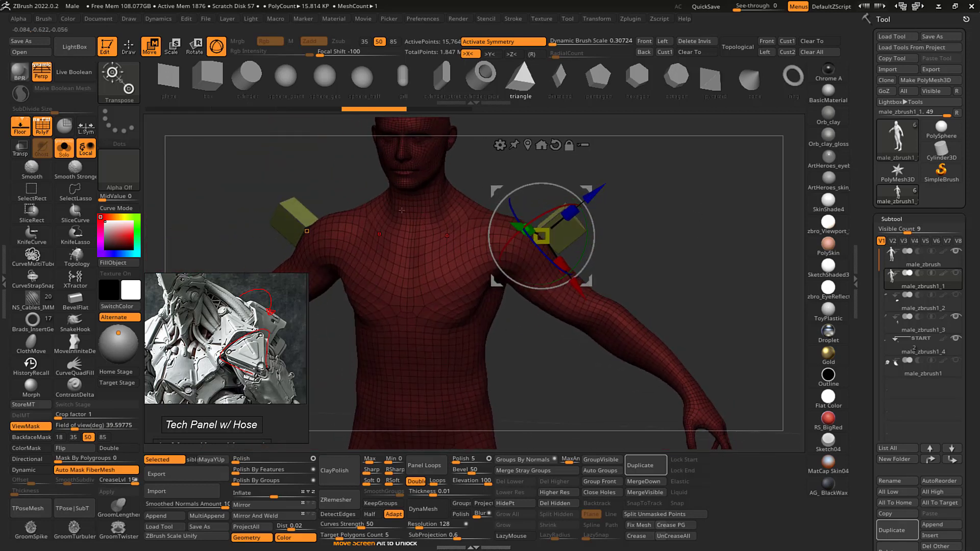
alt+drag(664, 201, 680, 227)
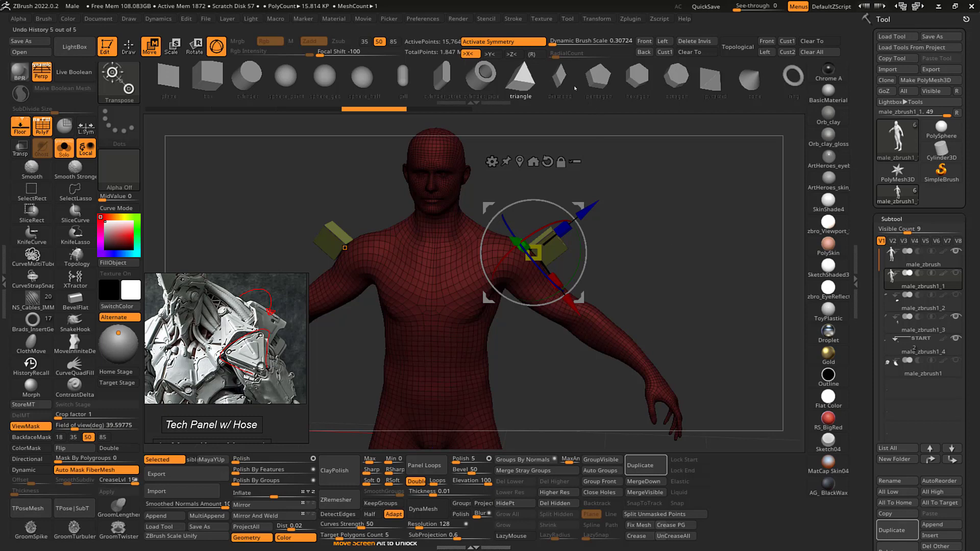
key(x)
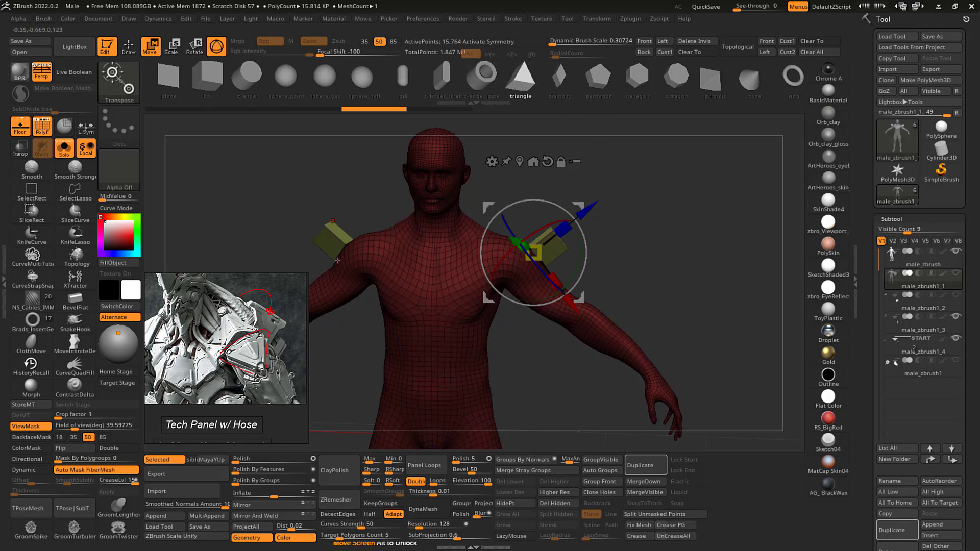
- Thin the triangular block with the gizmo and enlarge it slightly to form a flat plate on the outer shoulder
alt+drag(697, 216, 722, 325)
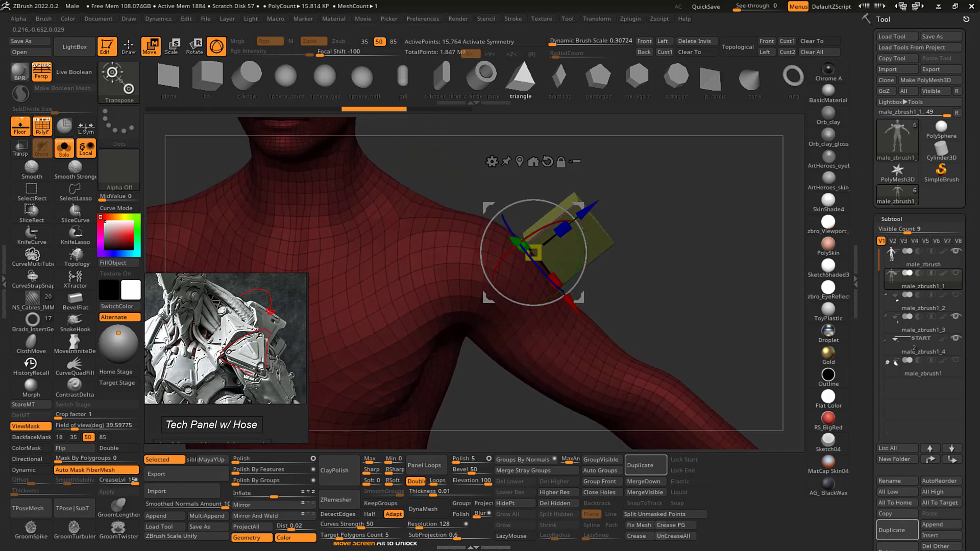
drag(556, 243, 464, 345)
drag(444, 384, 444, 384)
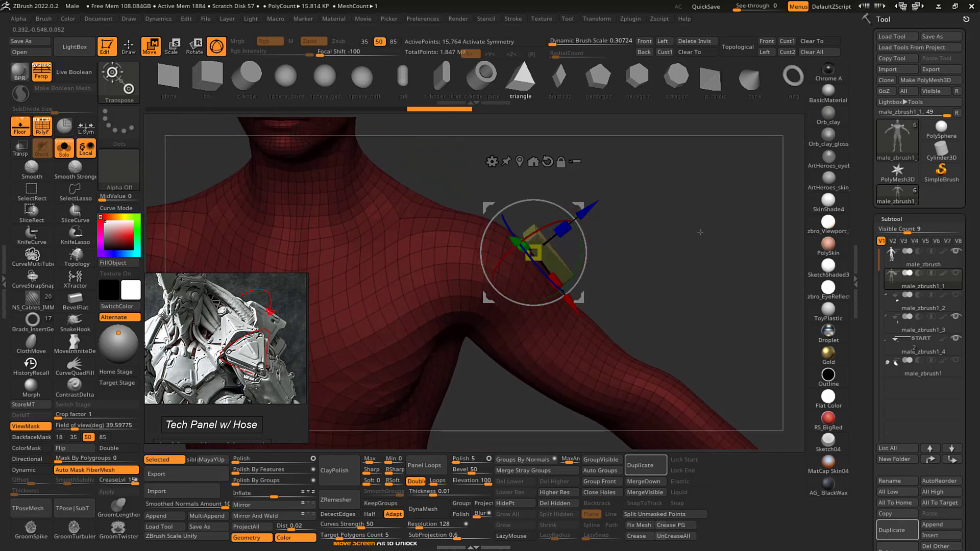
drag(740, 250, 605, 236)
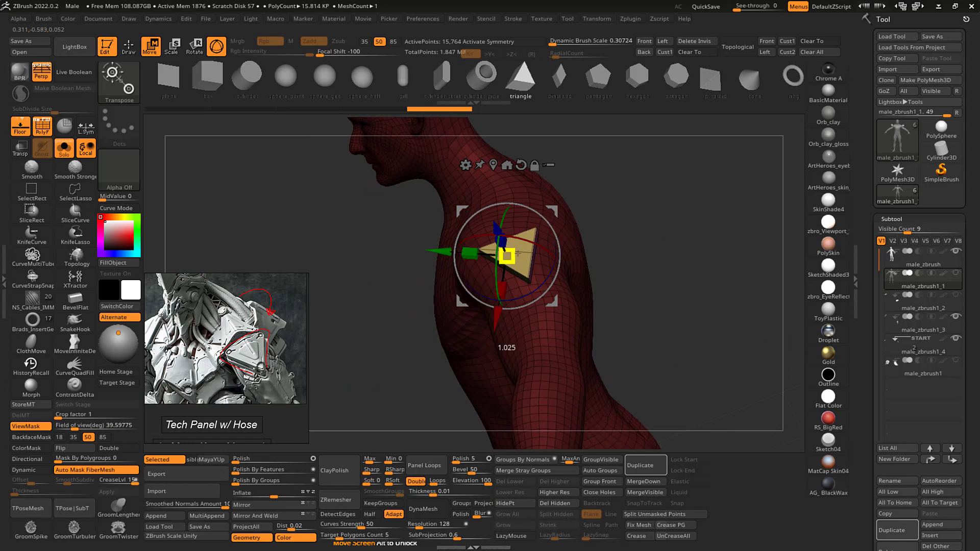
drag(518, 252, 552, 217)
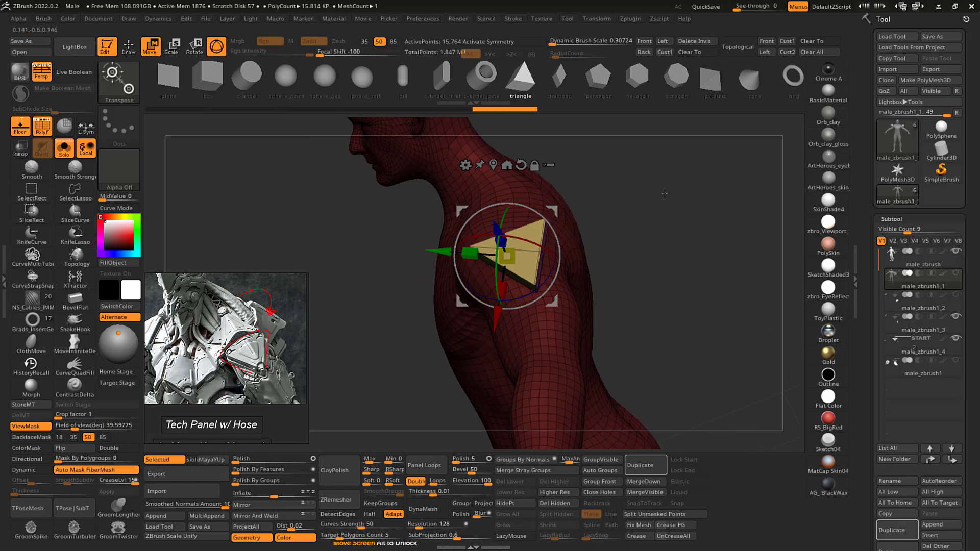
drag(633, 199, 704, 222)
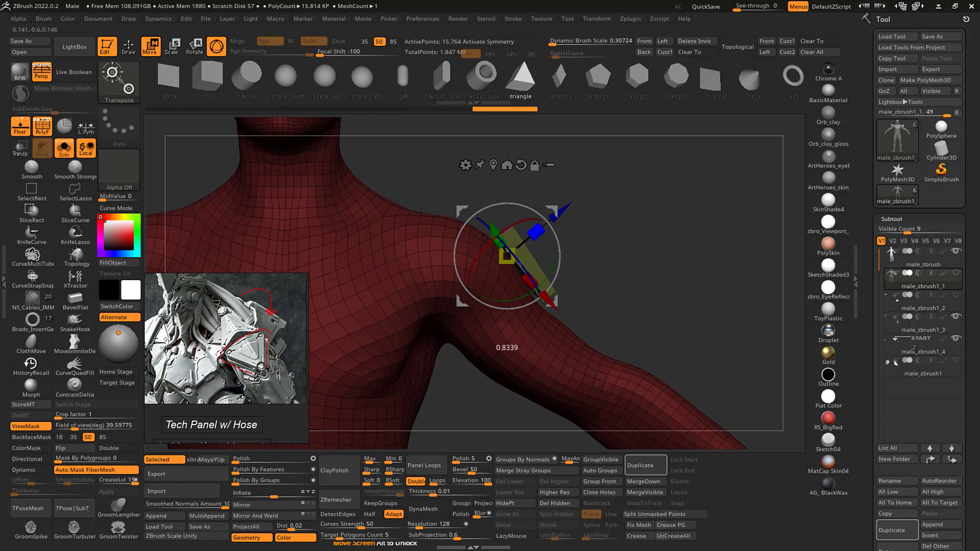
drag(573, 207, 575, 206)
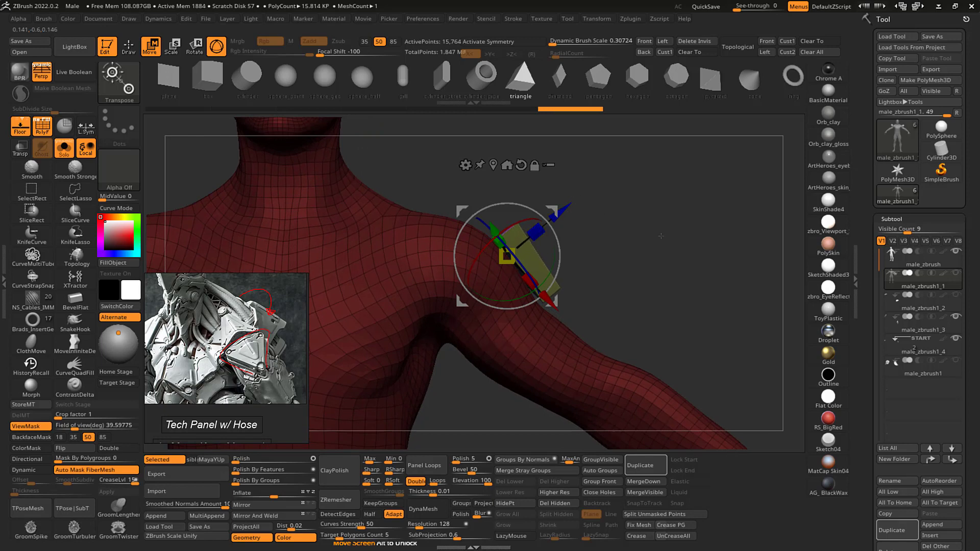
- Isolate the thinned triangular plate and delete the hidden body and the mirrored block
mouse_move(660, 237)
alt+mouse_down()
mouse_move(598, 173)
mouse_move(630, 190)
alt+mouse_up()
key(q)
key(ctrl+shift)
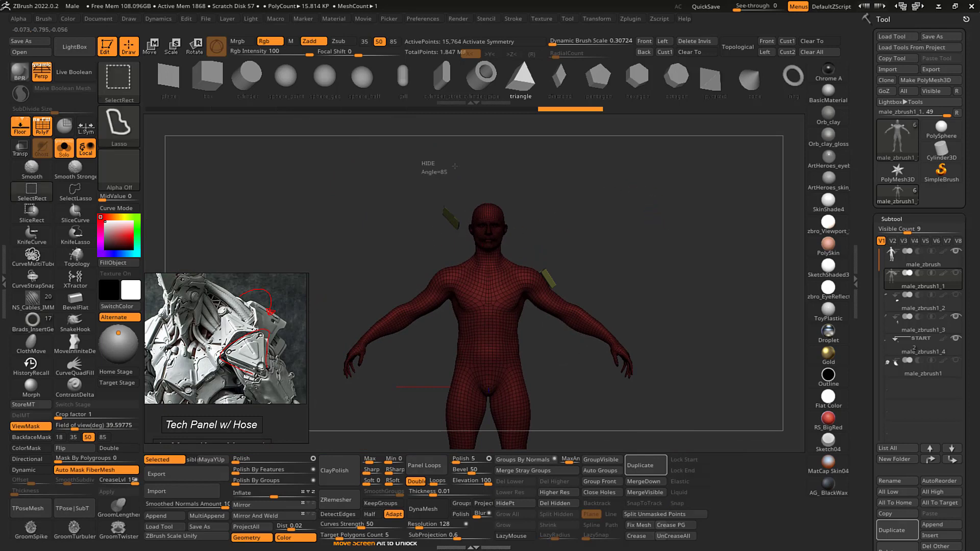
mouse_move(454, 166)
ctrl+shift+mouse_down()
mouse_move(430, 240)
mouse_move(432, 153)
ctrl+shift+mouse_up()
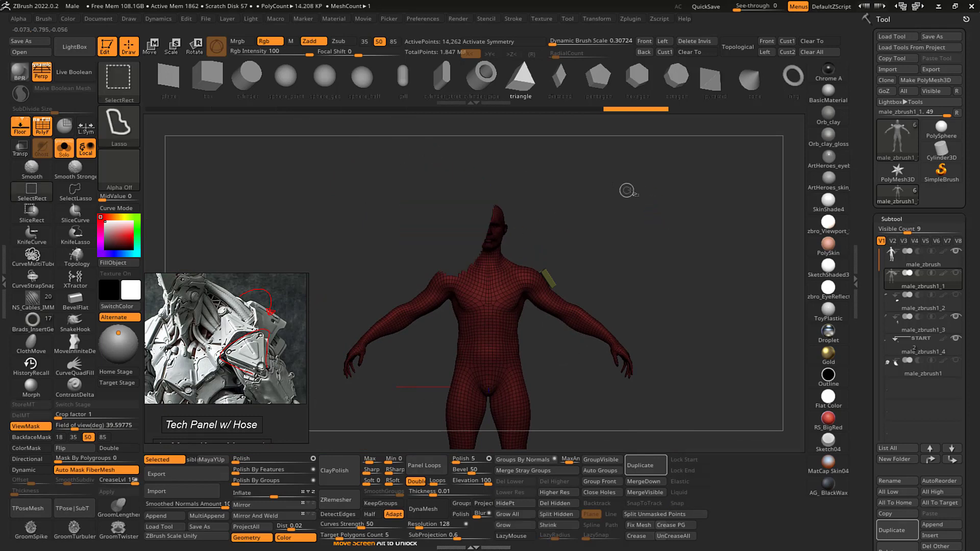
mouse_move(641, 223)
mouse_down()
mouse_move(650, 225)
mouse_move(656, 187)
mouse_move(493, 303)
mouse_up()
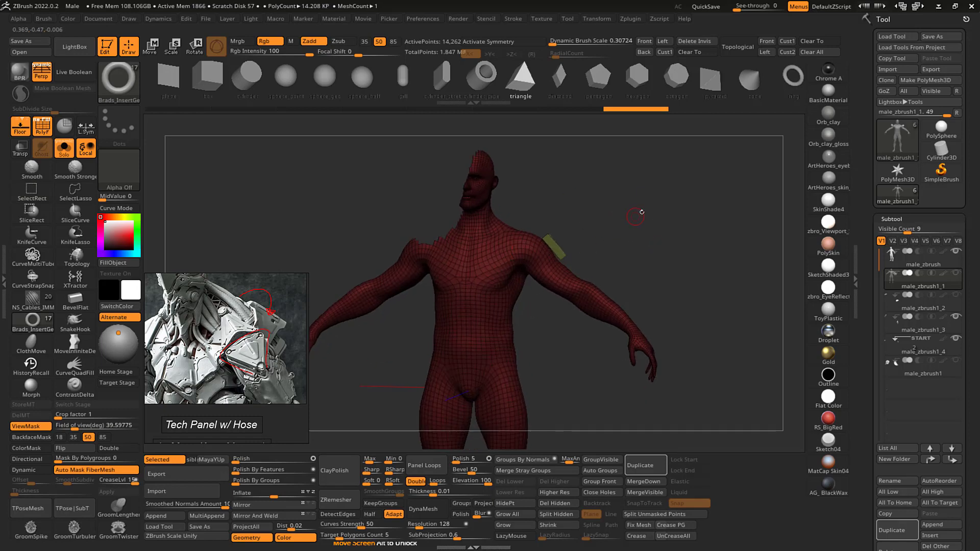
alt+drag(641, 212, 665, 289)
alt+drag(668, 254, 657, 294)
ctrl+shift+click(556, 249)
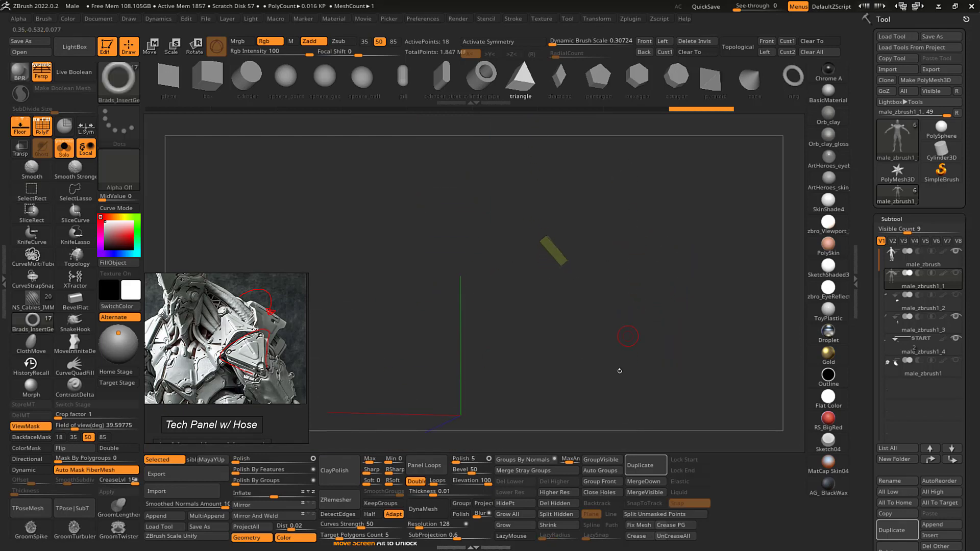
click(554, 503)
- Turn off solo mode and check the triangular plate against the body's shoulder from the side
key(shift+alt+s)
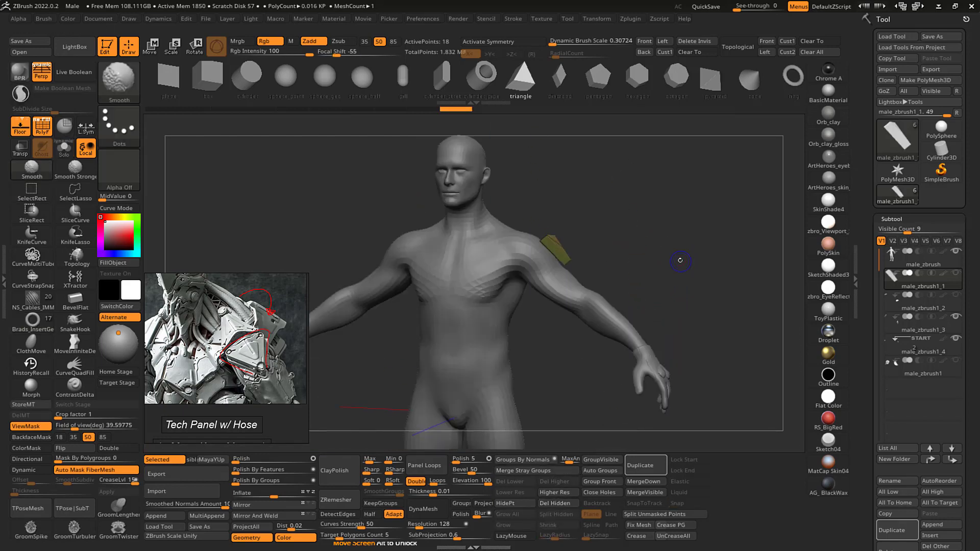
mouse_move(689, 221)
alt+mouse_down()
mouse_move(711, 231)
mouse_move(675, 237)
mouse_move(715, 221)
mouse_move(713, 230)
mouse_move(700, 203)
mouse_move(703, 214)
mouse_move(684, 224)
alt+mouse_up()
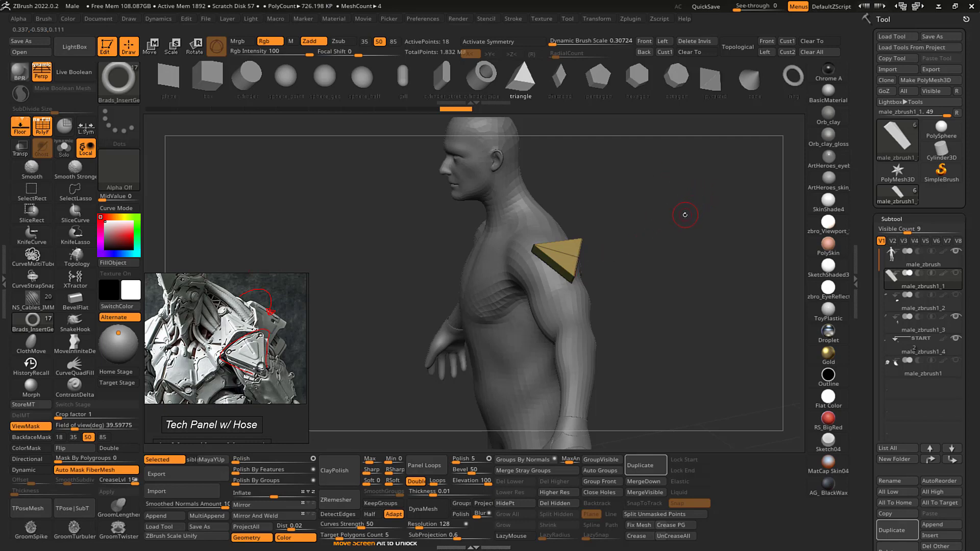
alt+drag(682, 214, 652, 225)
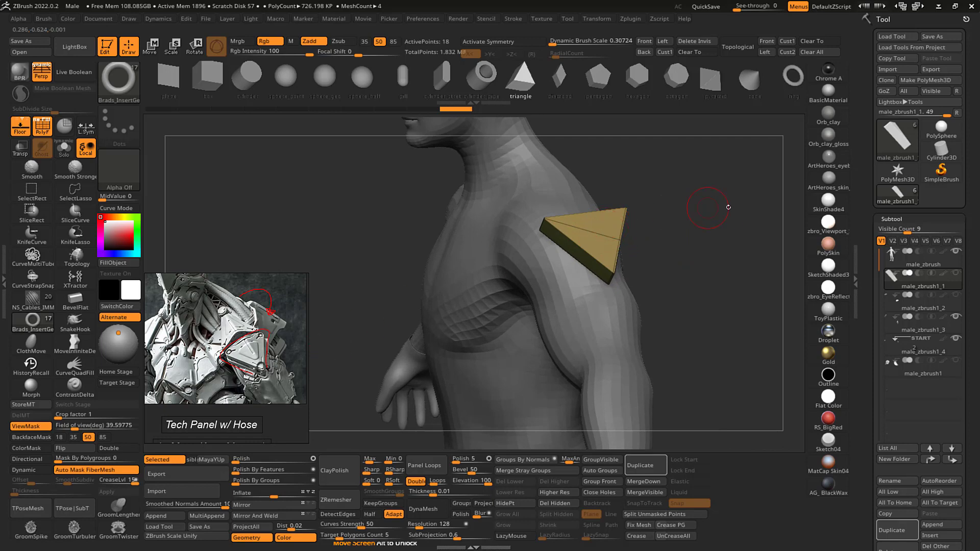
- Rotate and reposition the triangular plate with the gizmo so it lies against the outer shoulder
right_drag(728, 207, 684, 212)
key(w)
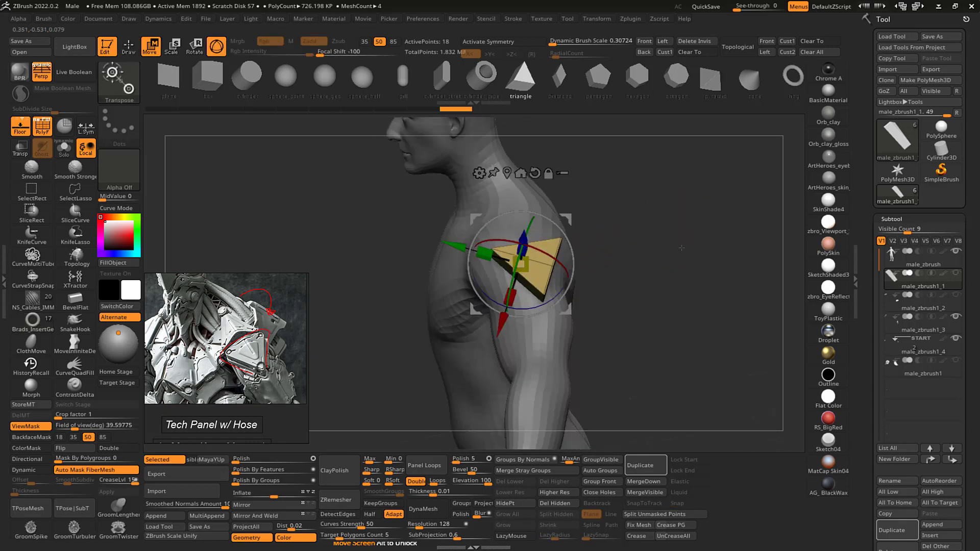
right_drag(682, 248, 669, 264)
drag(570, 243, 408, 197)
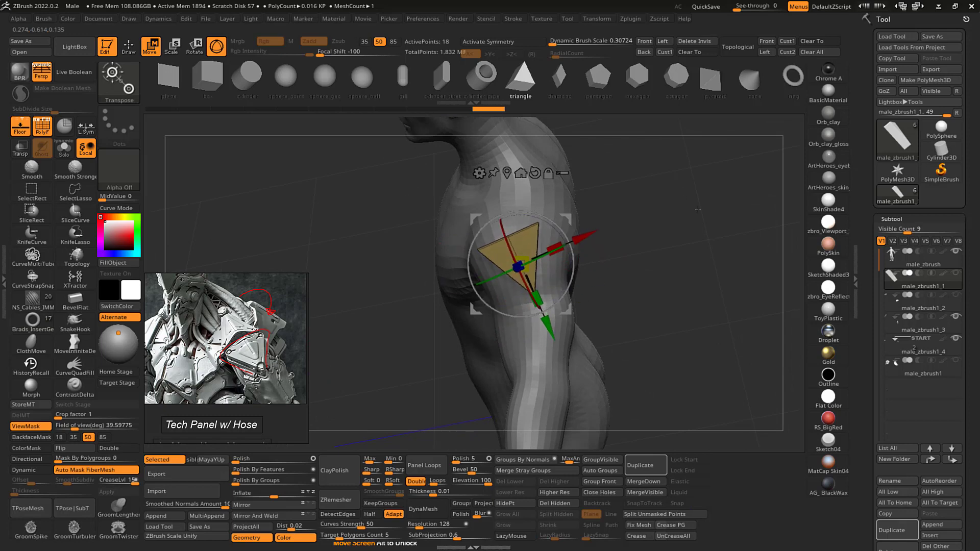
right_drag(408, 197, 674, 171)
drag(564, 234, 557, 215)
mouse_move(740, 187)
right_down()
mouse_move(659, 190)
mouse_move(704, 208)
mouse_move(706, 169)
right_up()
key(q)
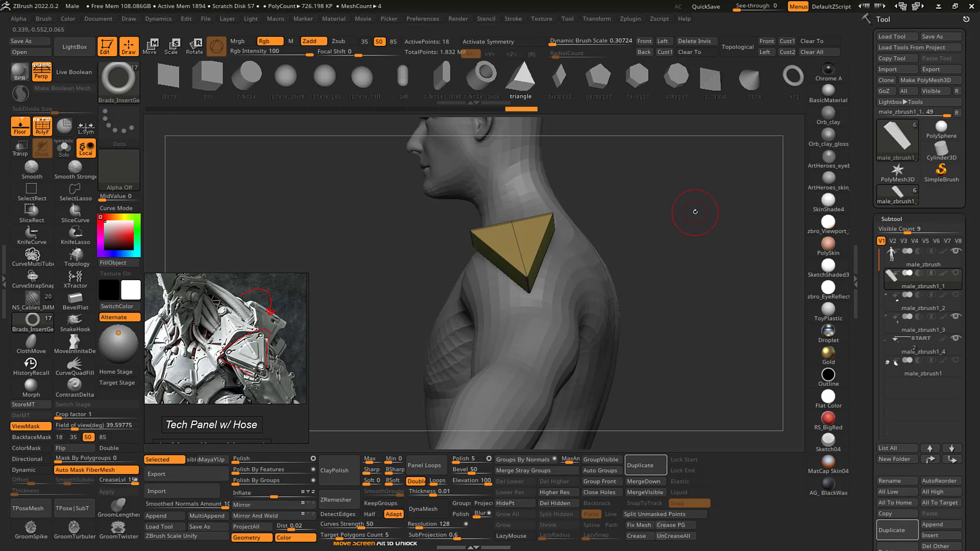
- Mask the plate's upper middle, invert the mask, and scale the plate by about 1.09 along its depth with the mask display off
right_drag(699, 218, 692, 261)
ctrl+drag(504, 206, 526, 181)
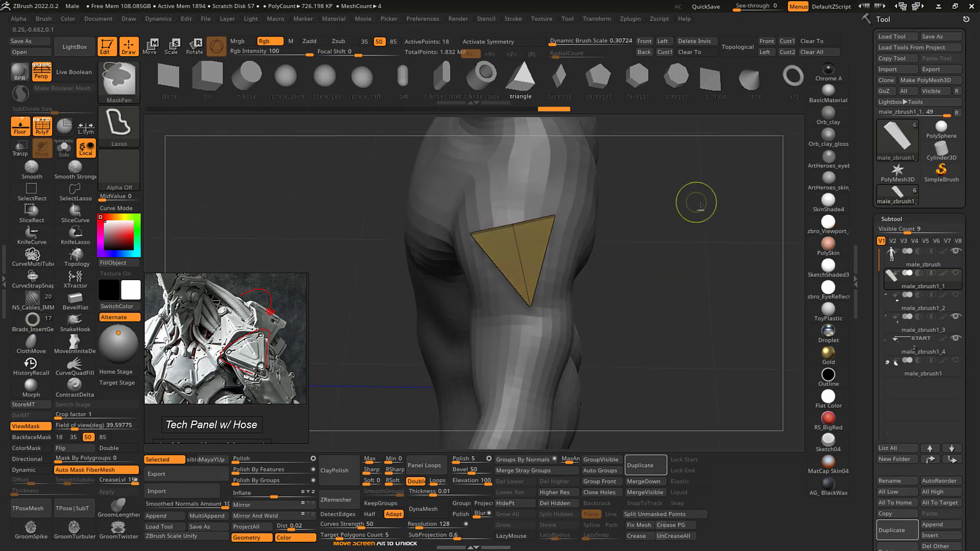
ctrl+click(705, 218)
mouse_move(692, 219)
right_down()
mouse_move(755, 203)
mouse_move(732, 221)
mouse_move(727, 214)
right_up()
key(w)
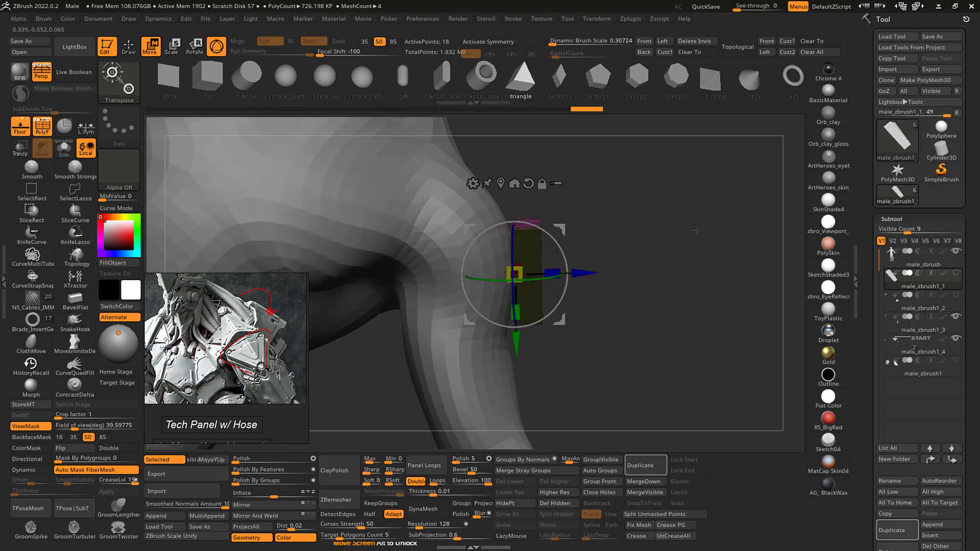
key(ctrl+h)
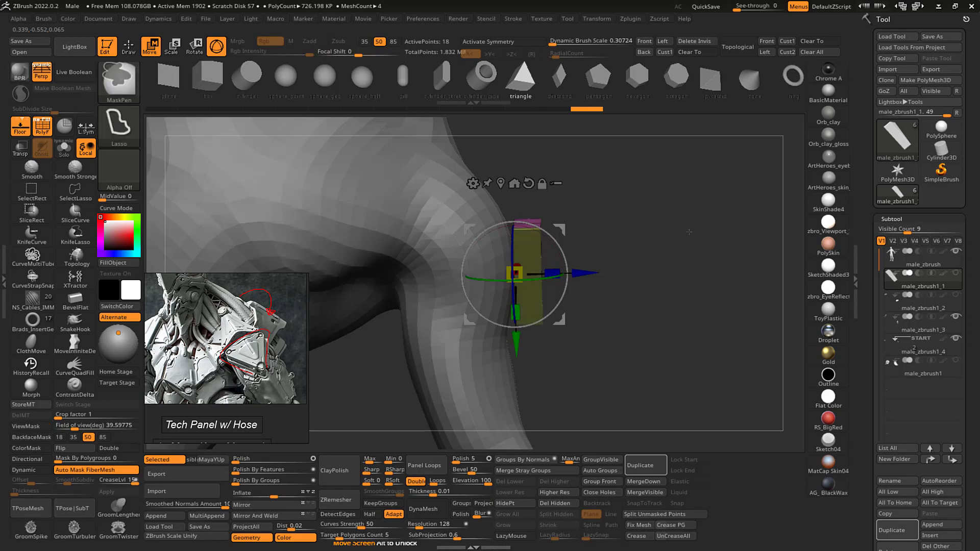
mouse_move(553, 273)
mouse_down()
mouse_move(544, 274)
mouse_move(559, 271)
mouse_up()
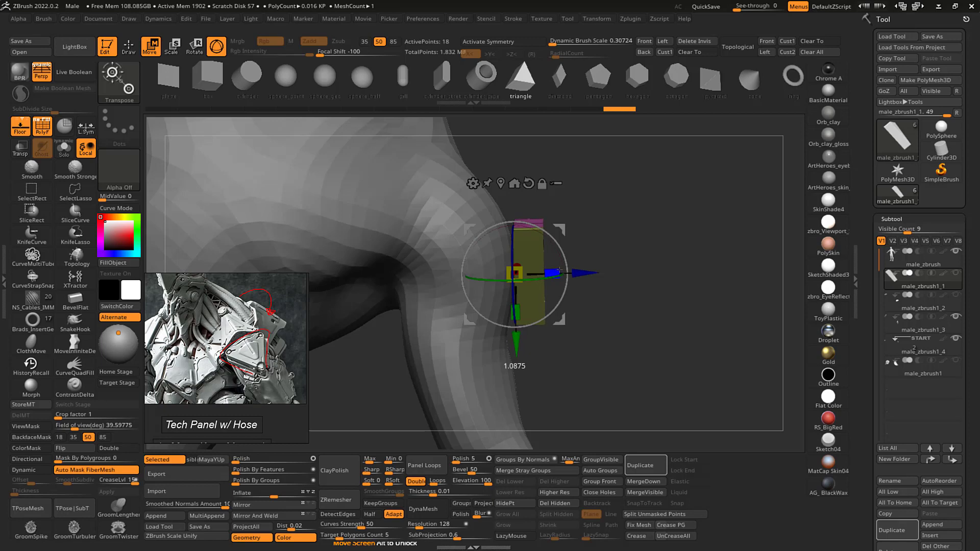
key(q)
- Isolate the plate's upper middle points with a lasso mask and move them outward from the arm to form a raised ridge
drag(634, 230, 578, 208)
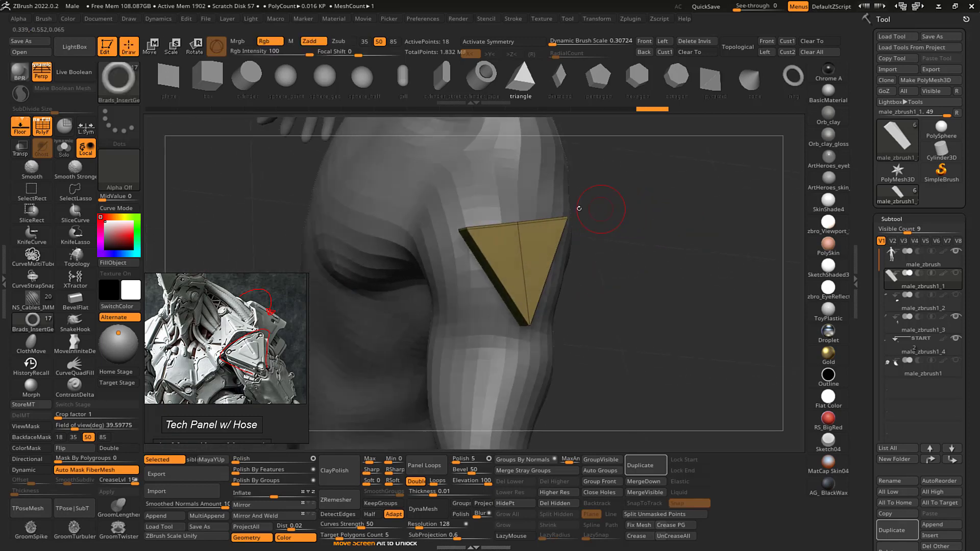
mouse_move(497, 192)
ctrl+mouse_down()
mouse_move(544, 195)
mouse_move(530, 166)
ctrl+mouse_up()
mouse_move(646, 195)
mouse_down()
mouse_move(667, 218)
mouse_move(702, 210)
mouse_move(643, 226)
mouse_move(526, 178)
mouse_up()
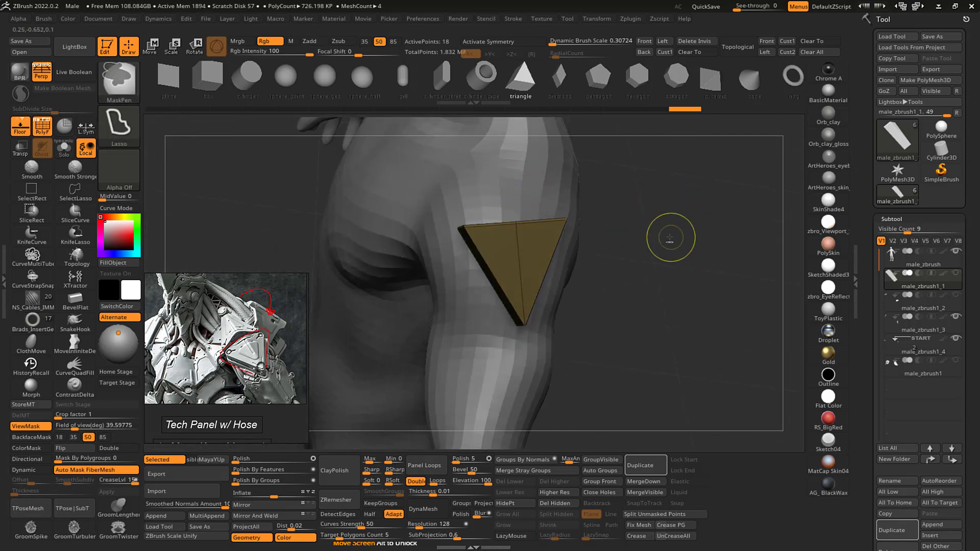
mouse_move(664, 227)
mouse_down()
mouse_move(707, 216)
mouse_move(667, 209)
mouse_up()
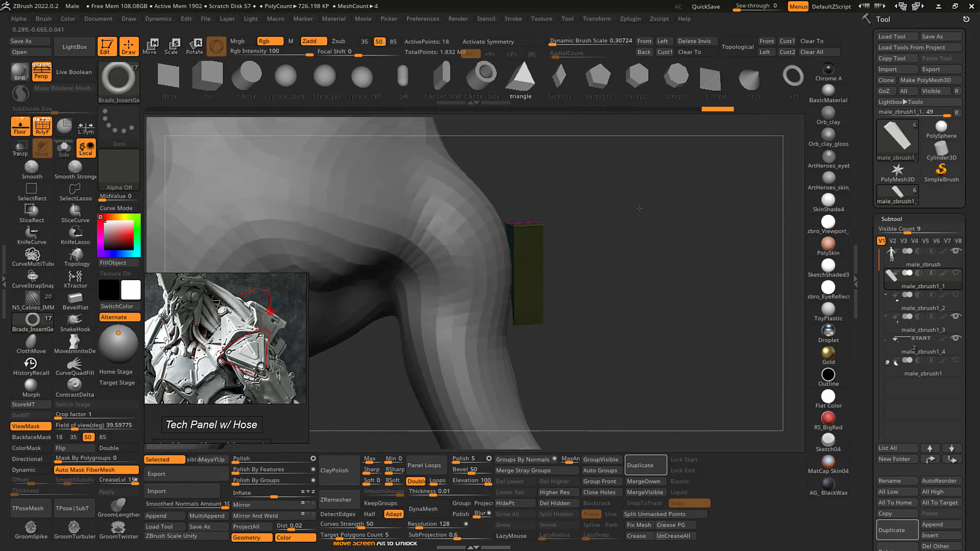
key(w)
drag(583, 271, 602, 269)
key(q)
- Widen the triangular plate sideways by about 1.2 with the gizmo
mouse_move(647, 237)
mouse_down()
mouse_move(656, 210)
mouse_move(584, 226)
mouse_up()
drag(700, 225, 713, 221)
key(w)
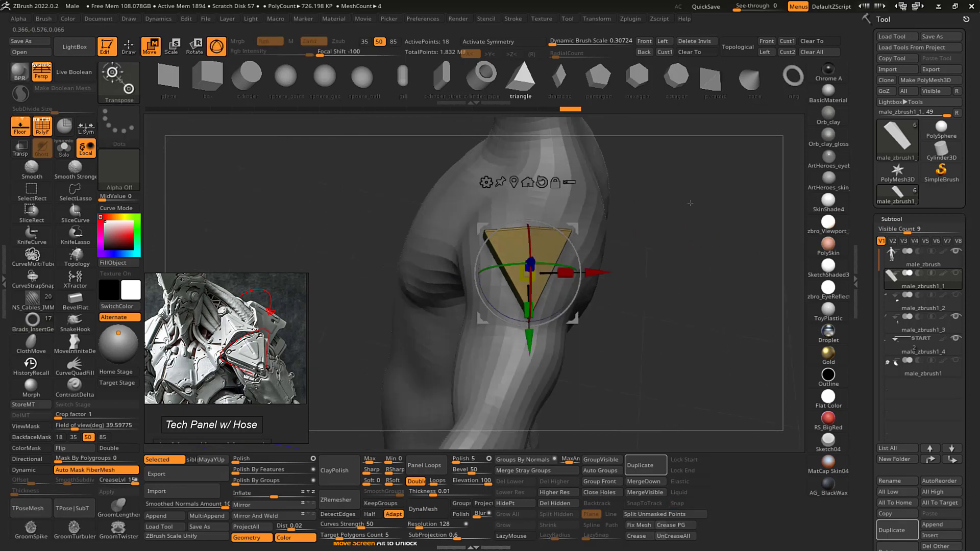
drag(565, 273, 576, 273)
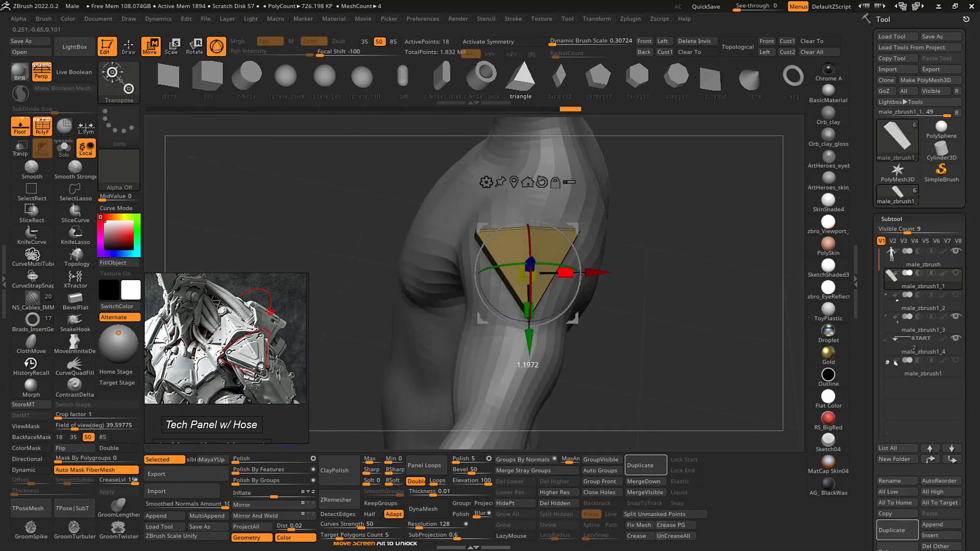
key(q)
- Switch to the ZModeler brush and open the edge actions on the plate's lower edge, with Insert and Single EdgeLoop active
mouse_move(703, 227)
mouse_down()
mouse_move(697, 197)
mouse_move(682, 233)
mouse_move(695, 228)
mouse_up()
key(b)
key(z)
key(m)
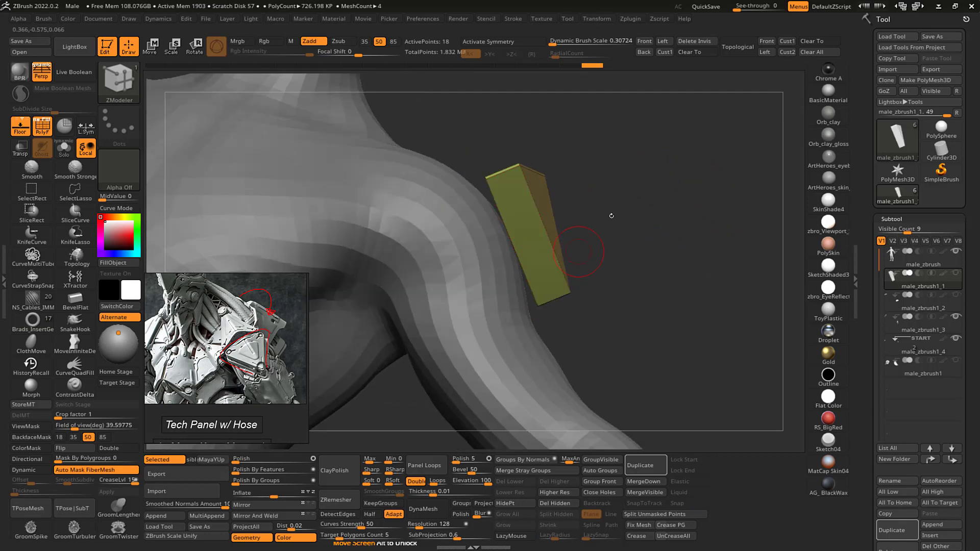
drag(611, 216, 684, 155)
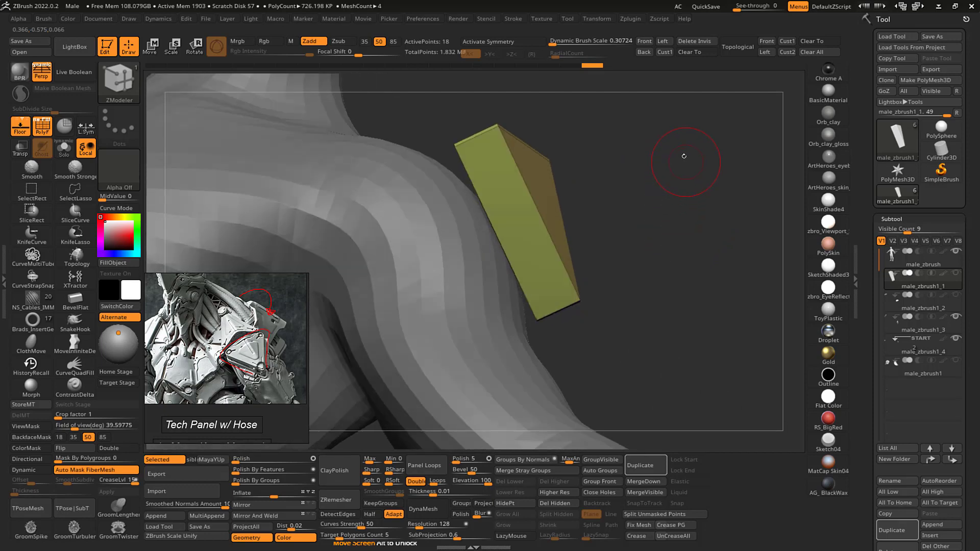
right_click(564, 307)
key(space)
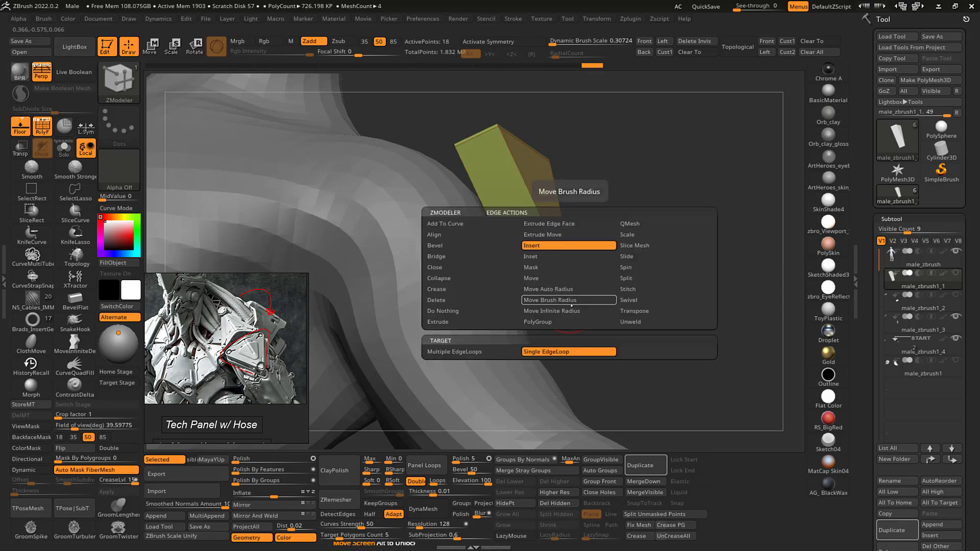
- Try inserting an edge loop at the plate's lower edge and undo it
click(570, 302)
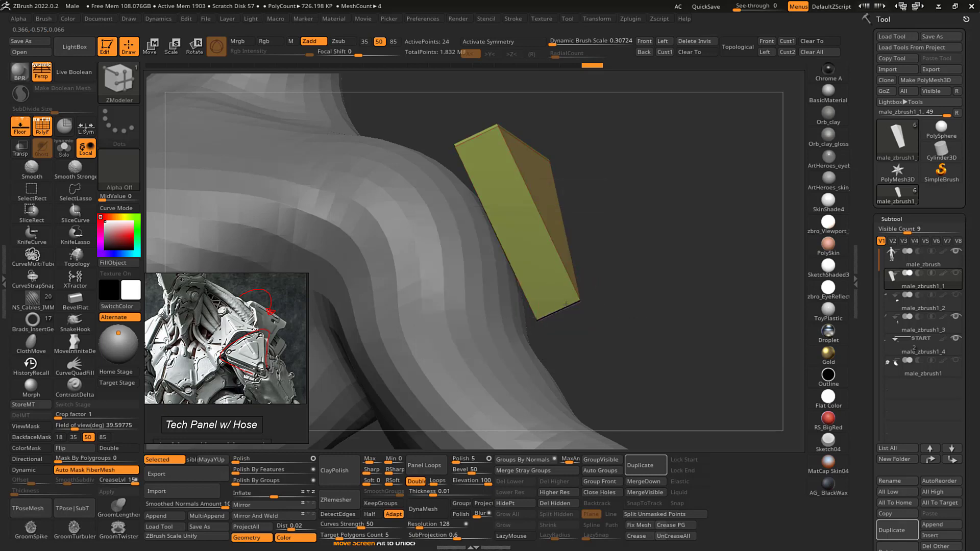
drag(565, 304, 570, 312)
drag(657, 204, 566, 306)
key(ctrl+z)
key(space)
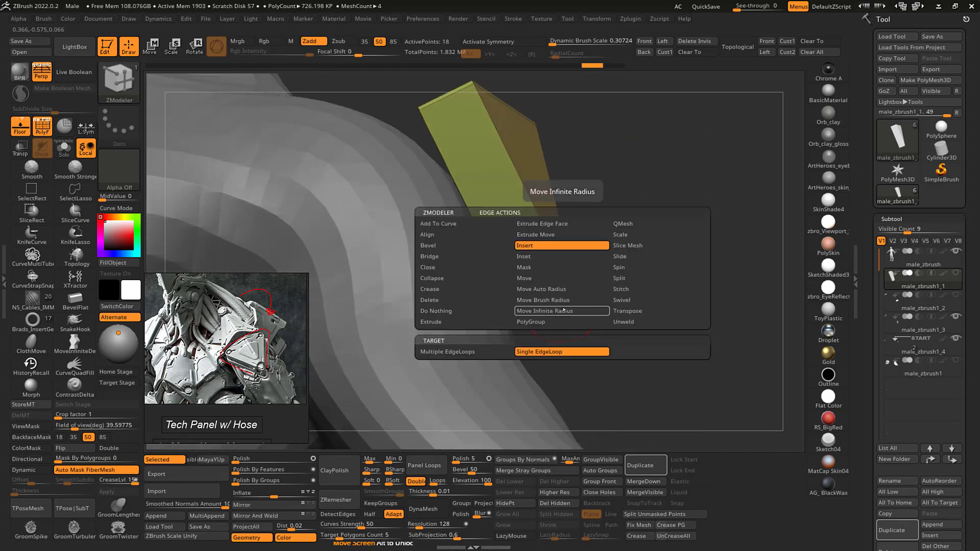
- Set the ZModeler polygon action to Do Nothing and insert two edge loops lengthwise around the plate's side faces
alt+drag(663, 207, 671, 243)
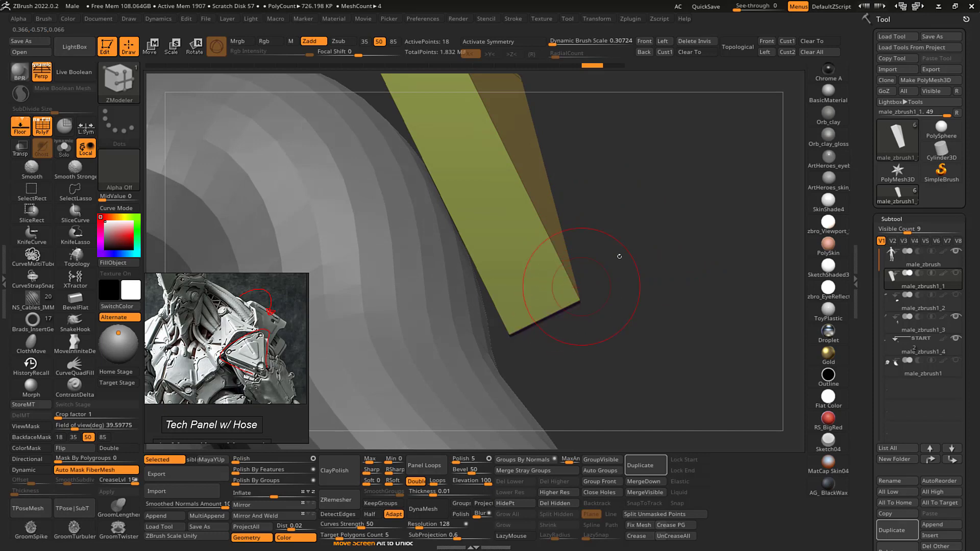
drag(560, 191, 487, 204)
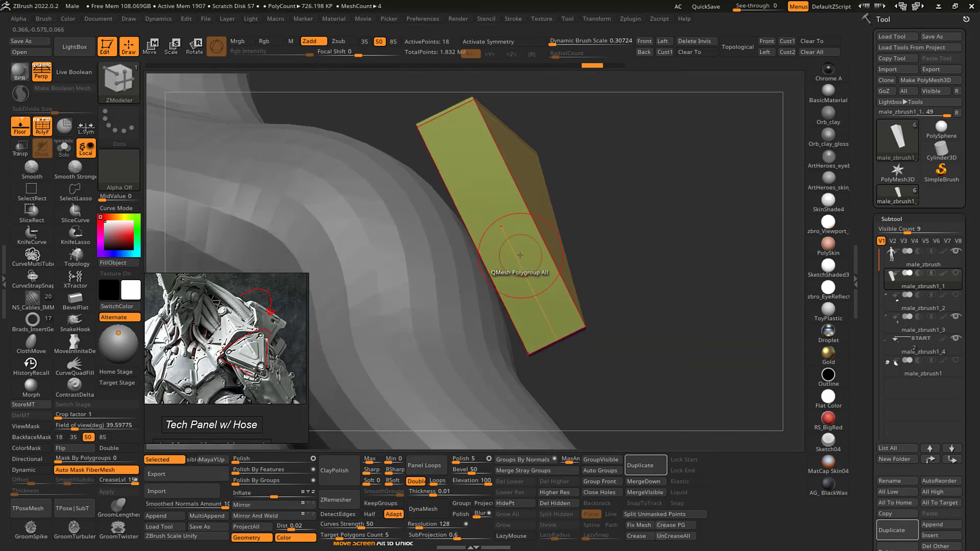
right_click(520, 254)
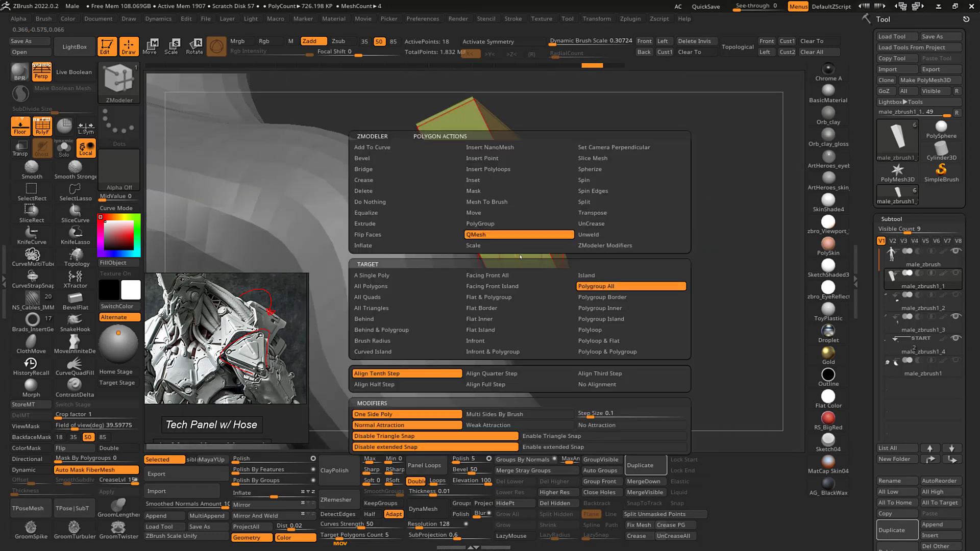
click(385, 202)
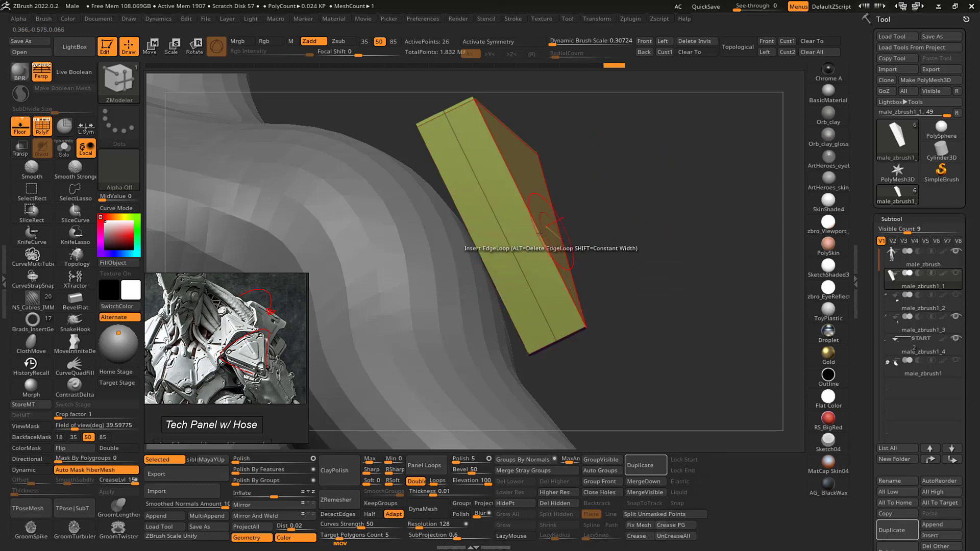
key(ctrl)
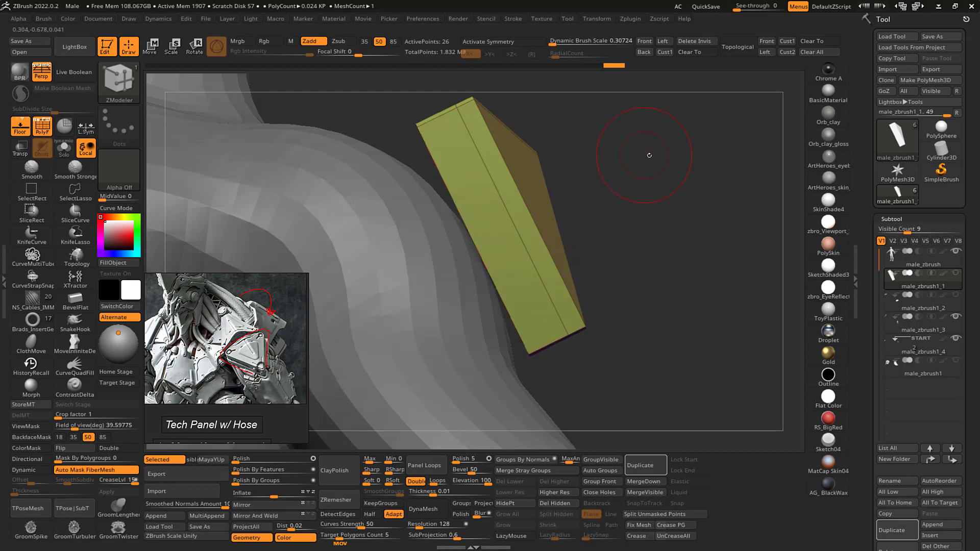
click(529, 313)
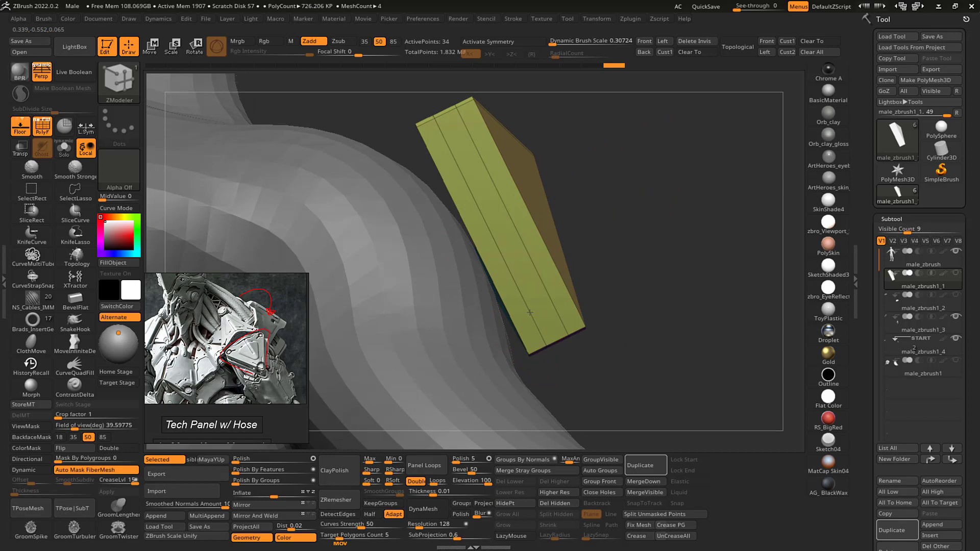
mouse_move(684, 210)
mouse_down()
mouse_move(658, 209)
mouse_move(694, 212)
mouse_up()
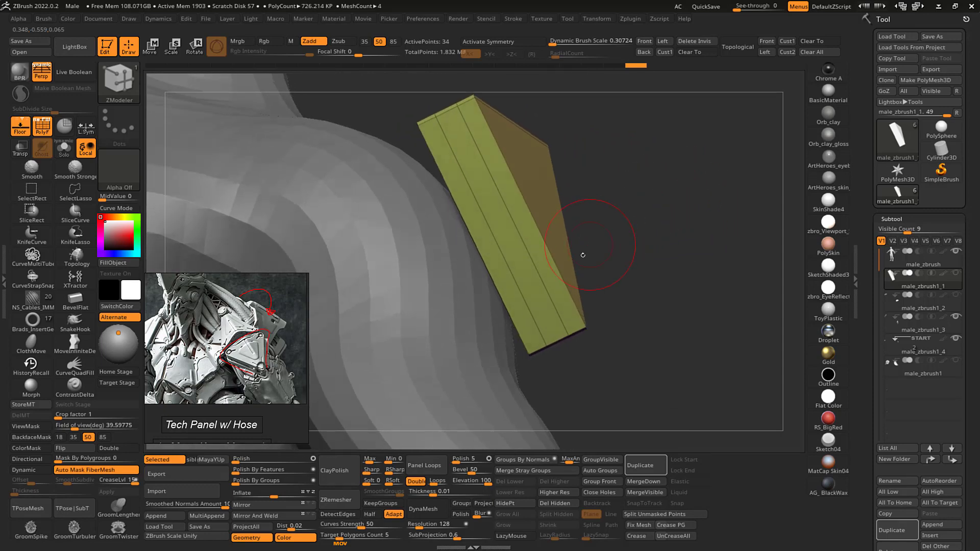
- Isolate the middle strip around the plate's sides, give it its own polygroup, and show the whole plate again
ctrl+shift+click(558, 341)
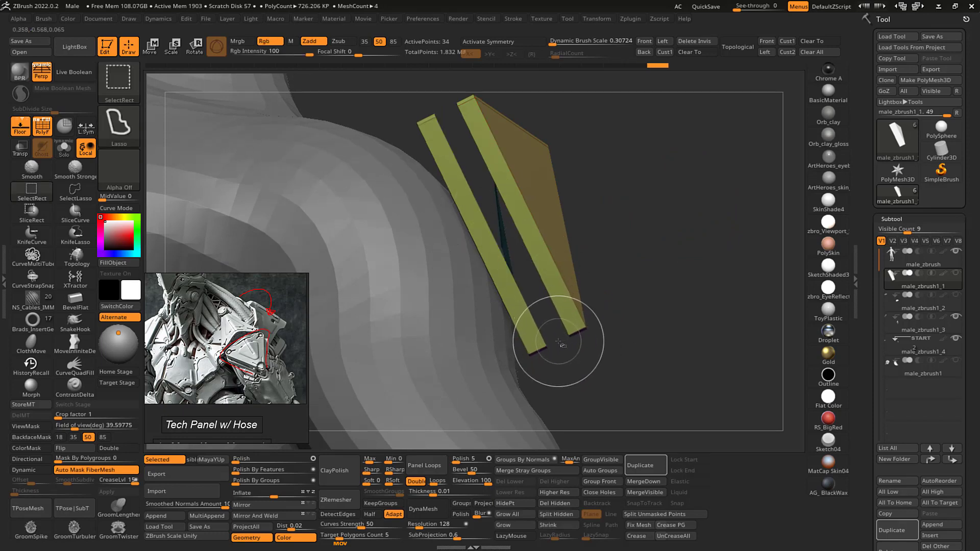
mouse_move(677, 186)
mouse_down()
mouse_move(620, 234)
mouse_move(687, 204)
mouse_move(689, 229)
mouse_move(689, 216)
mouse_move(730, 278)
mouse_move(708, 218)
mouse_up()
click(612, 459)
ctrl+shift+click(704, 247)
- Return to the ZModeler brush and set its polygon action to QMesh with the Polygroup All target
key(b)
key(z)
key(m)
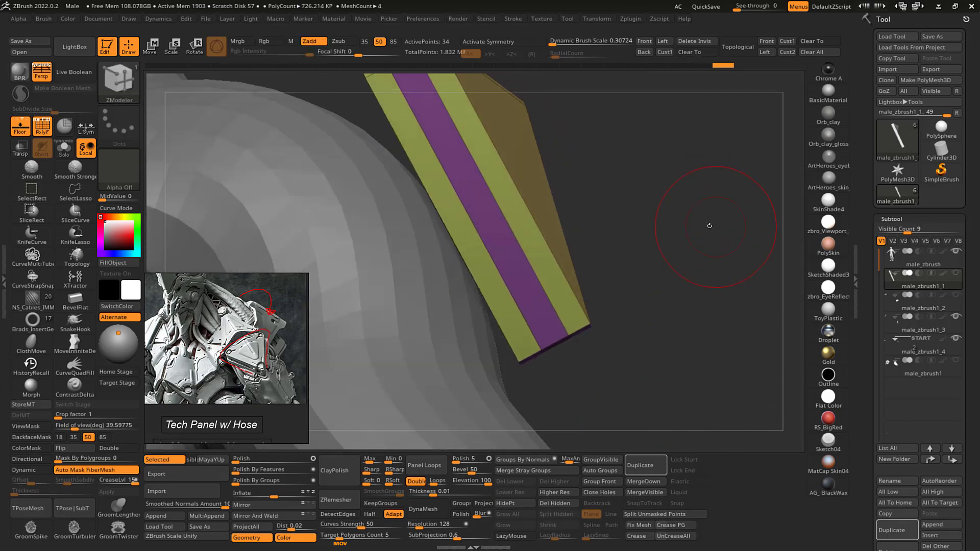
key(space)
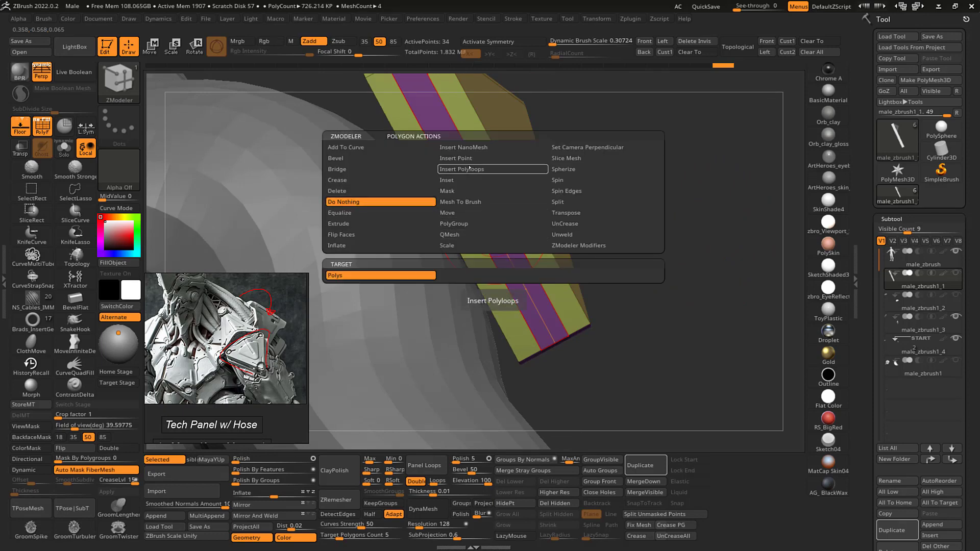
click(462, 234)
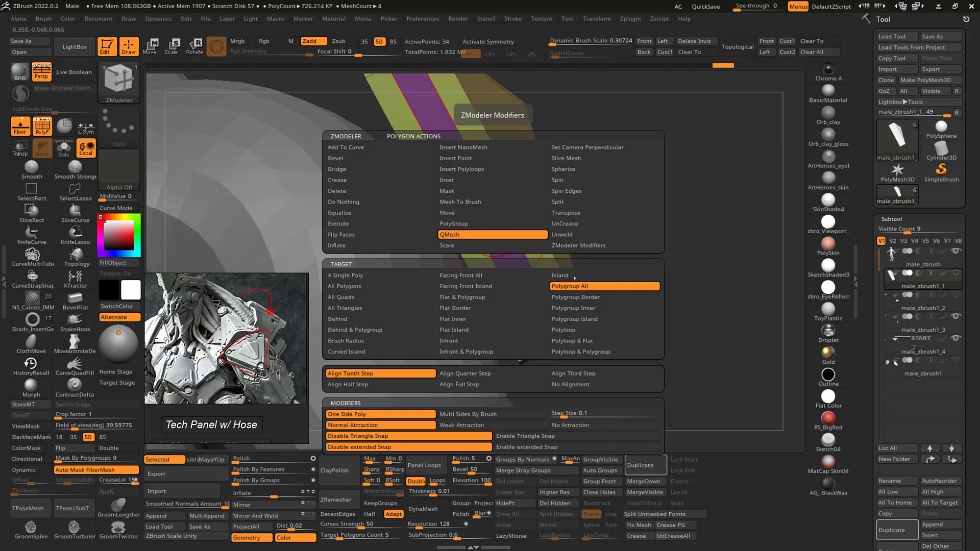
- Try recessing the purple middle strip into the plate with QMesh, inspect the groove, and undo it
drag(686, 202, 645, 164)
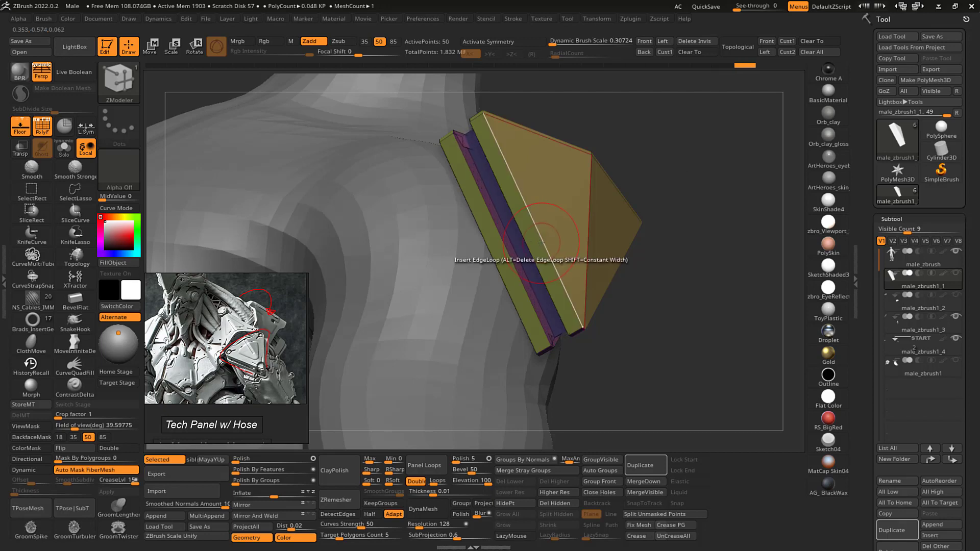
drag(729, 172, 747, 270)
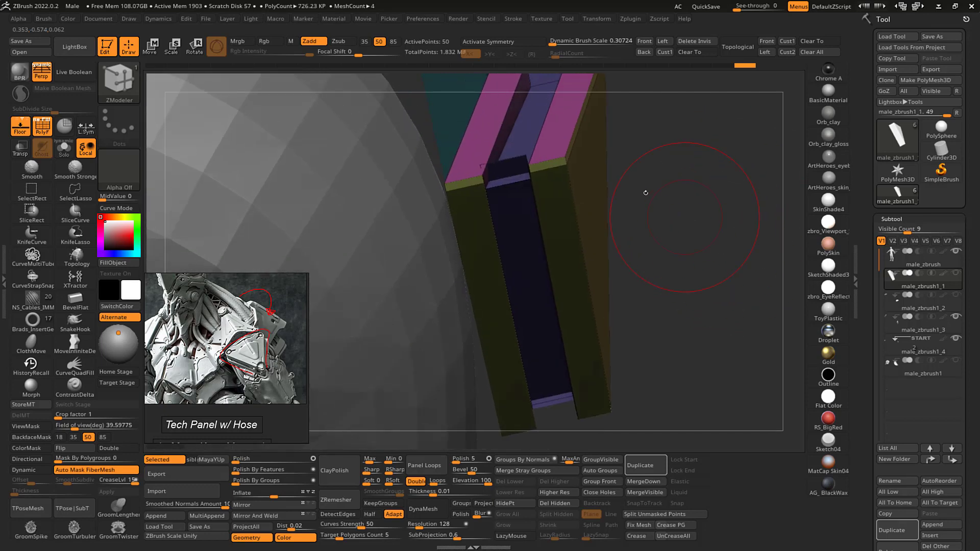
alt+drag(715, 225, 717, 189)
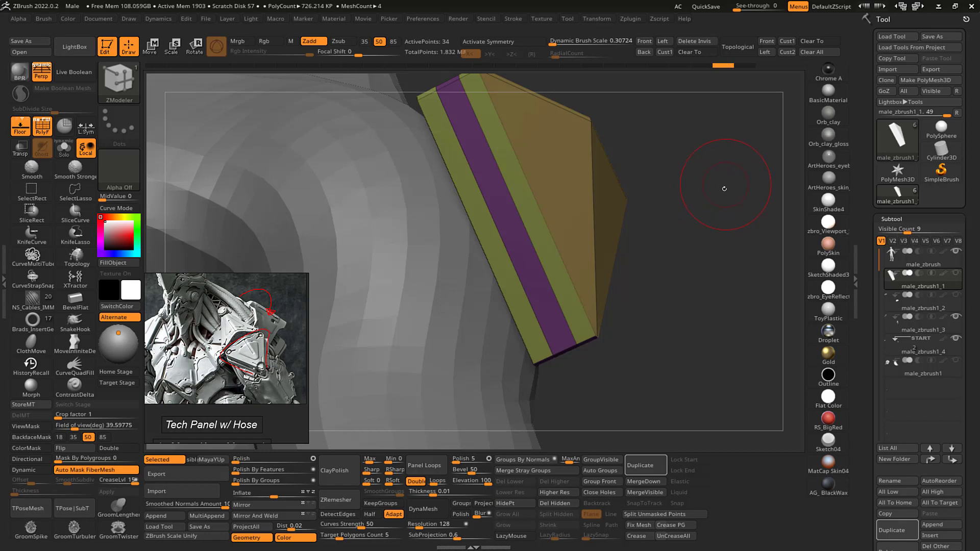
- Insert a narrow supporting edge loop just inside each long border of the purple middle strip
mouse_move(724, 189)
mouse_down()
mouse_move(715, 191)
mouse_move(722, 183)
mouse_move(735, 244)
mouse_move(716, 169)
mouse_move(728, 199)
mouse_move(703, 158)
mouse_up()
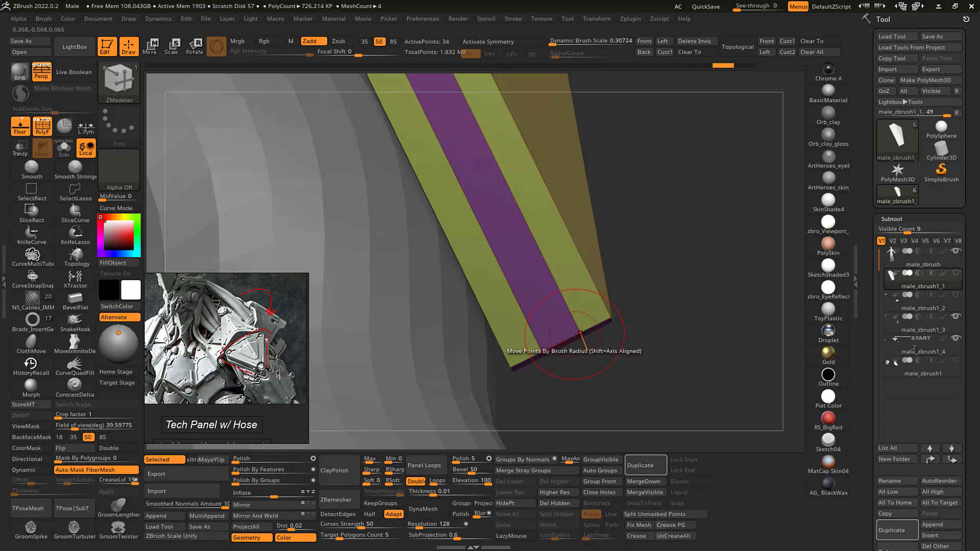
drag(648, 228, 706, 190)
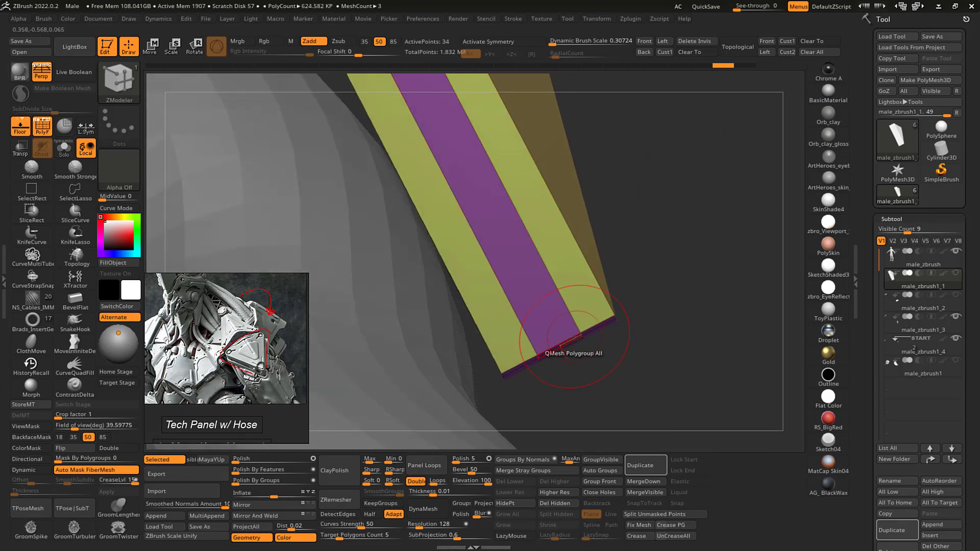
key(space)
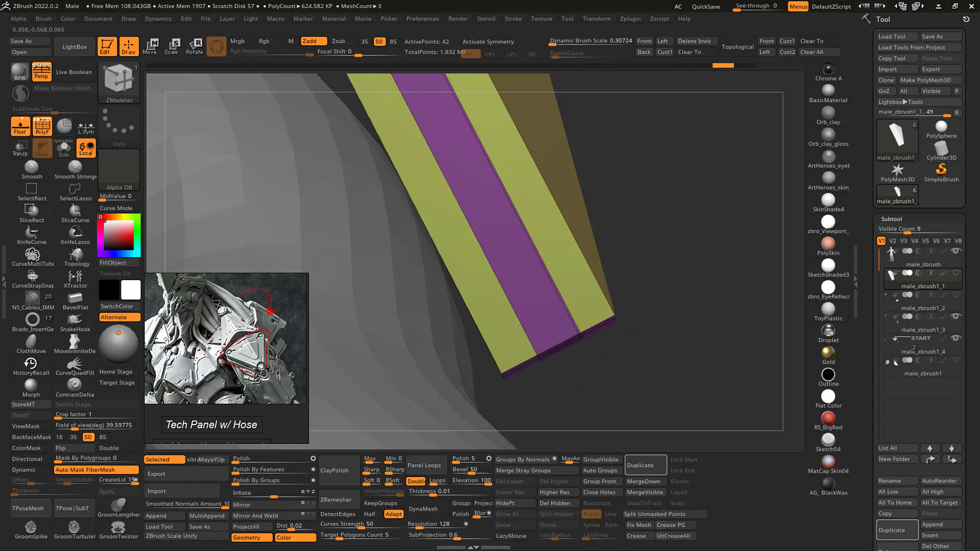
click(541, 351)
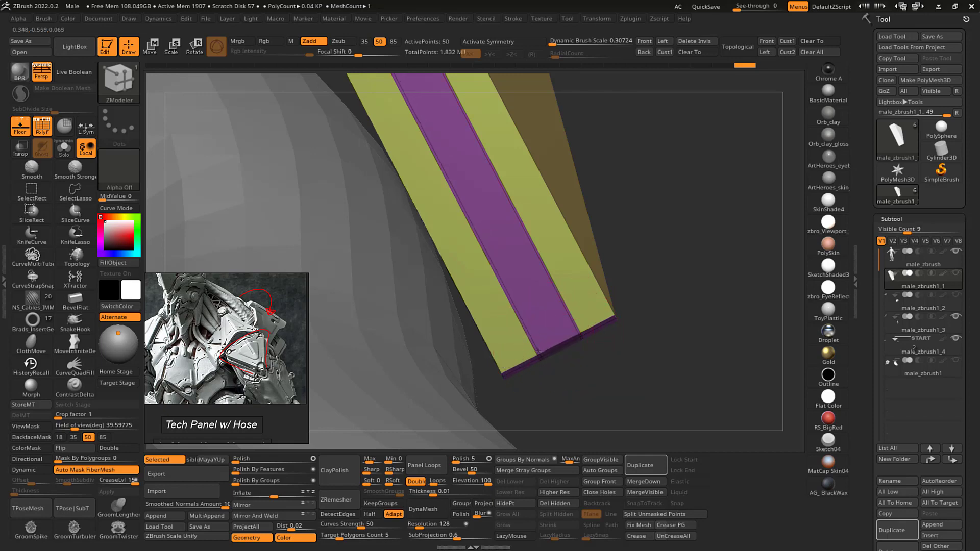
- Isolate the purple middle strip, assign it one new polygroup, and show the whole plate again with double-sided display on
ctrl+alt+shift+click(561, 342)
mouse_move(700, 234)
mouse_down()
mouse_move(701, 198)
mouse_move(692, 225)
mouse_move(705, 233)
mouse_move(687, 193)
mouse_move(548, 114)
mouse_move(646, 347)
mouse_move(690, 287)
mouse_up()
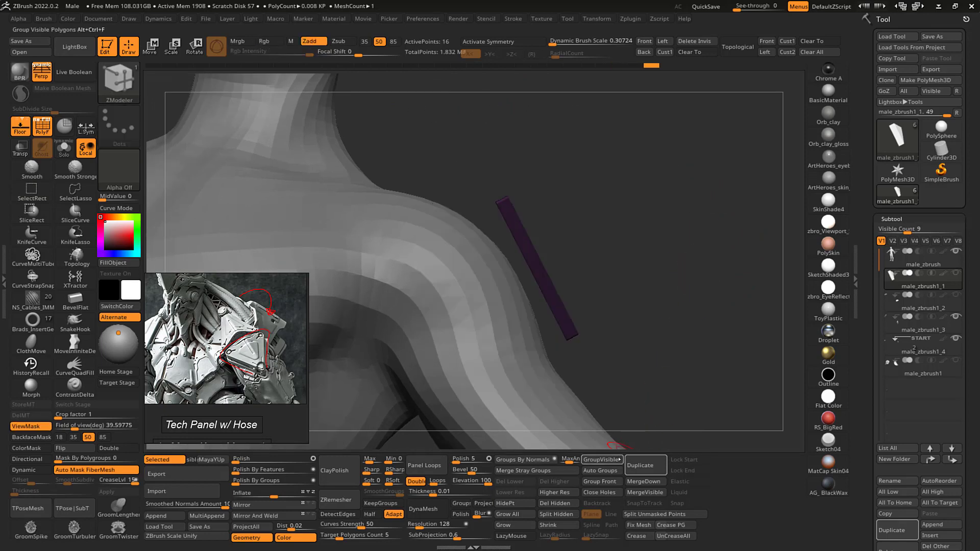
click(601, 460)
mouse_move(696, 247)
mouse_down()
mouse_move(683, 264)
mouse_move(705, 243)
mouse_up()
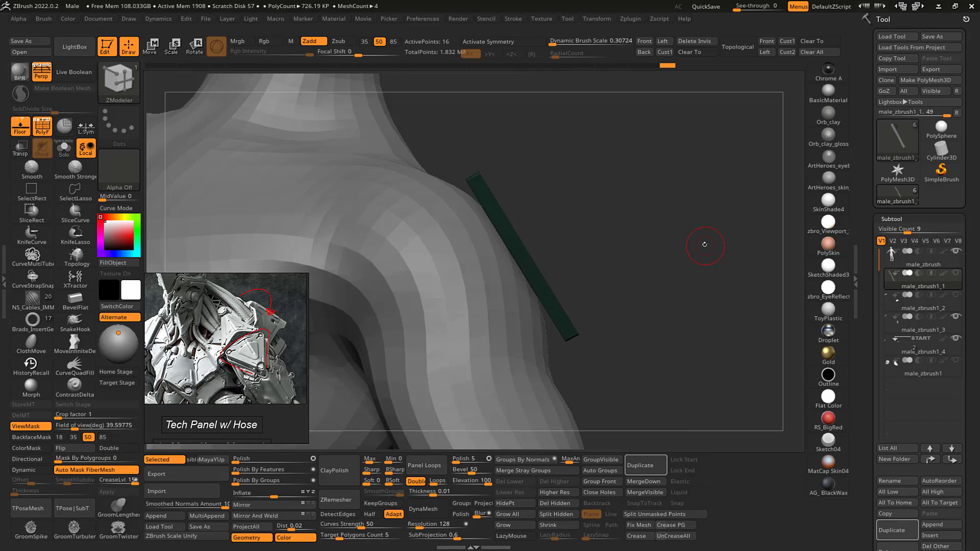
click(132, 448)
drag(702, 185, 713, 203)
ctrl+shift+click(697, 199)
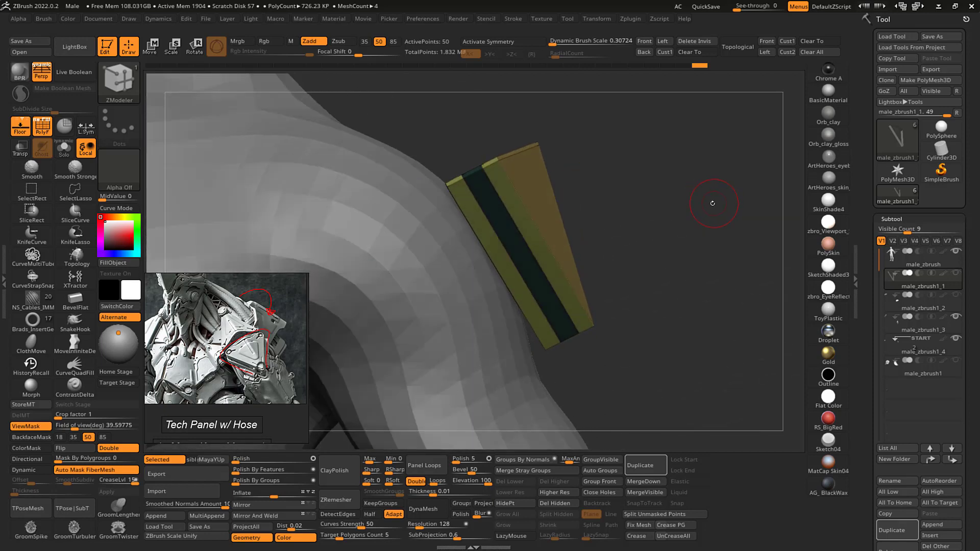
- Mask everything on the plate except the teal middle strip and activate the Move gizmo
ctrl+click(717, 209)
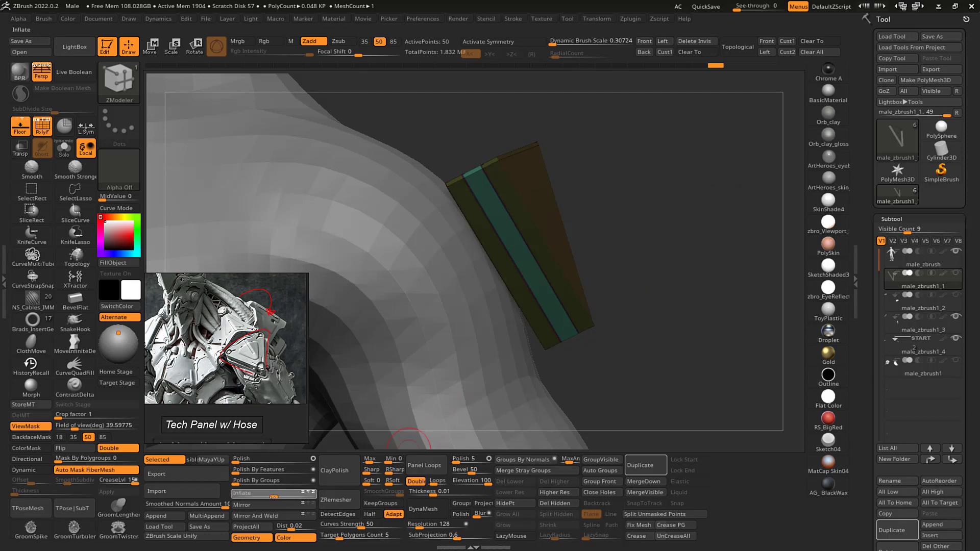
drag(268, 498, 268, 497)
drag(620, 352, 679, 359)
drag(680, 220, 753, 214)
key(w)
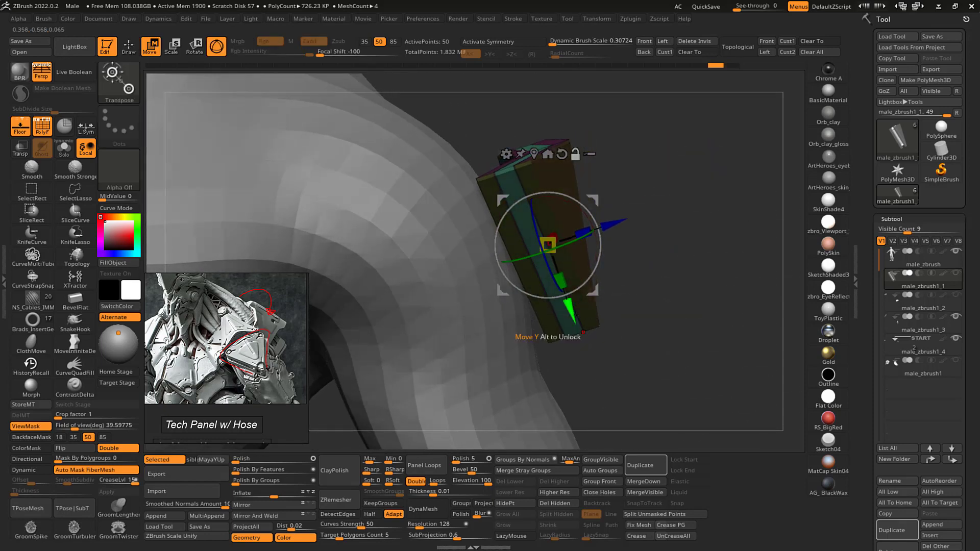
- Try recessing the unmasked teal strip into the plate by moving and scaling it with the gizmo, and undo the attempts
drag(575, 315, 568, 293)
drag(706, 235, 619, 268)
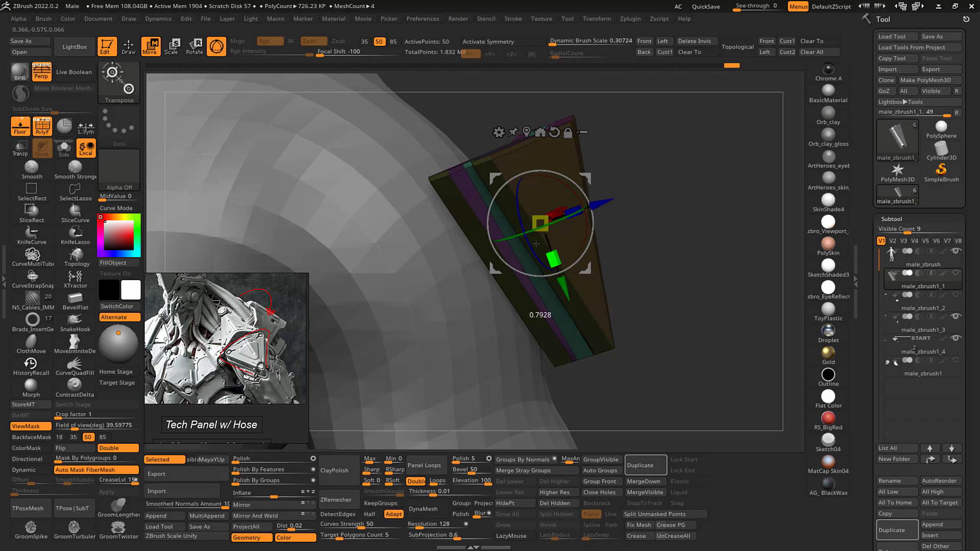
drag(717, 212, 732, 241)
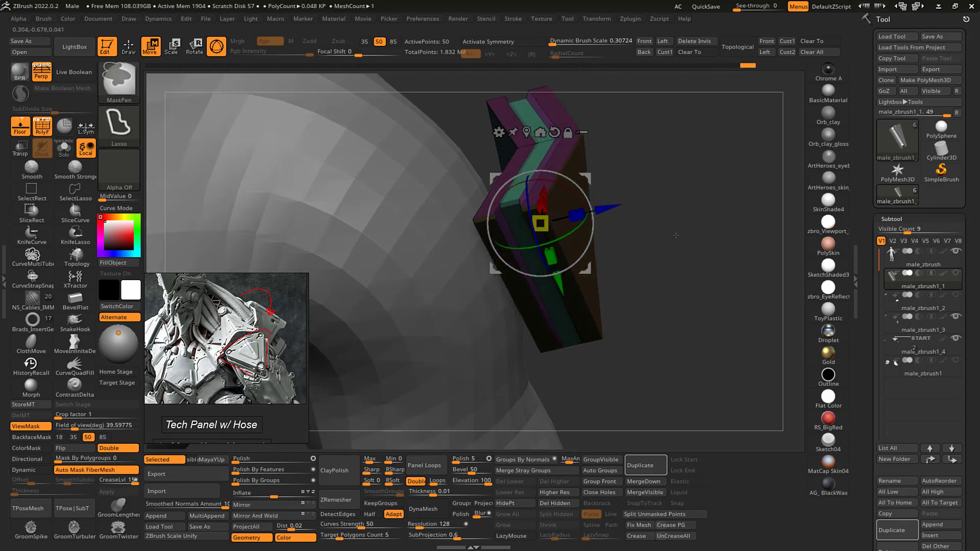
drag(569, 218, 555, 223)
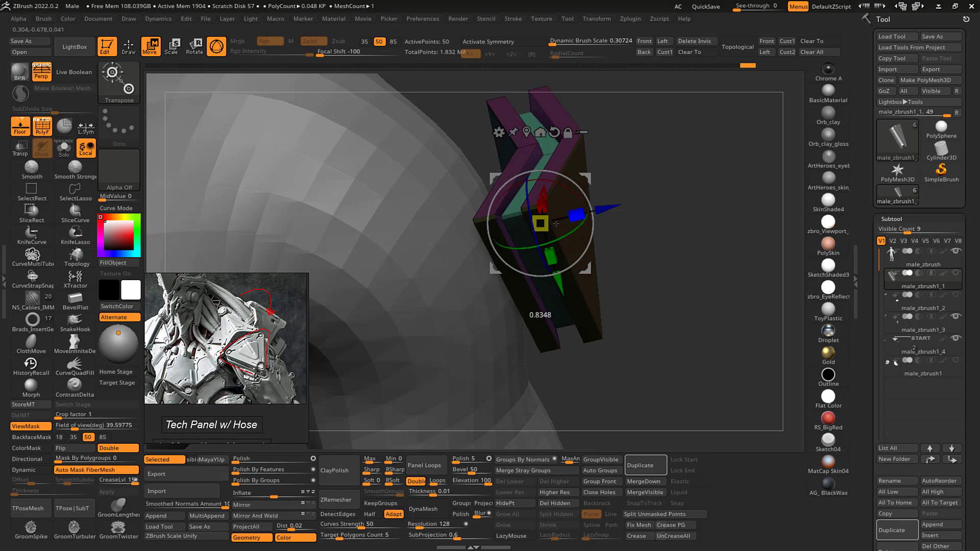
drag(632, 176, 732, 234)
drag(736, 276, 553, 230)
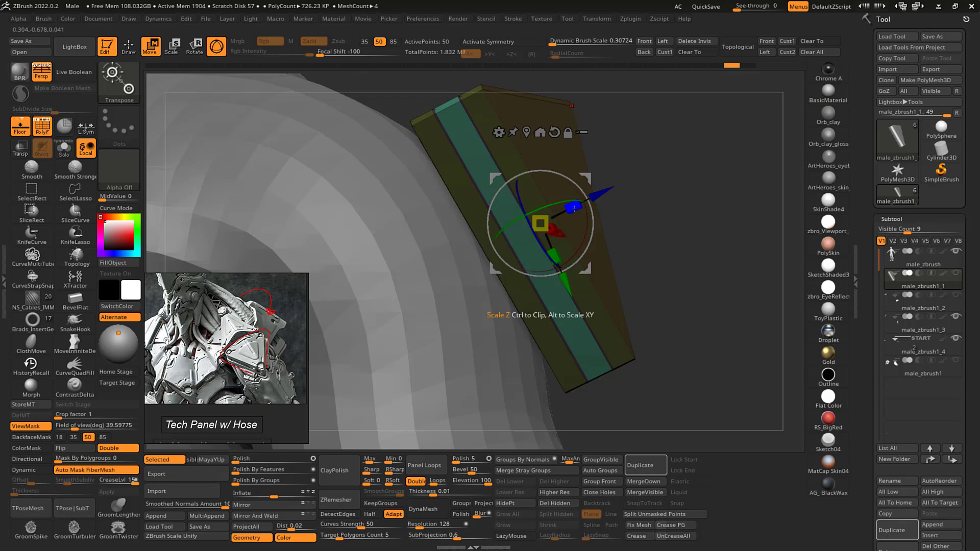
drag(573, 210, 564, 218)
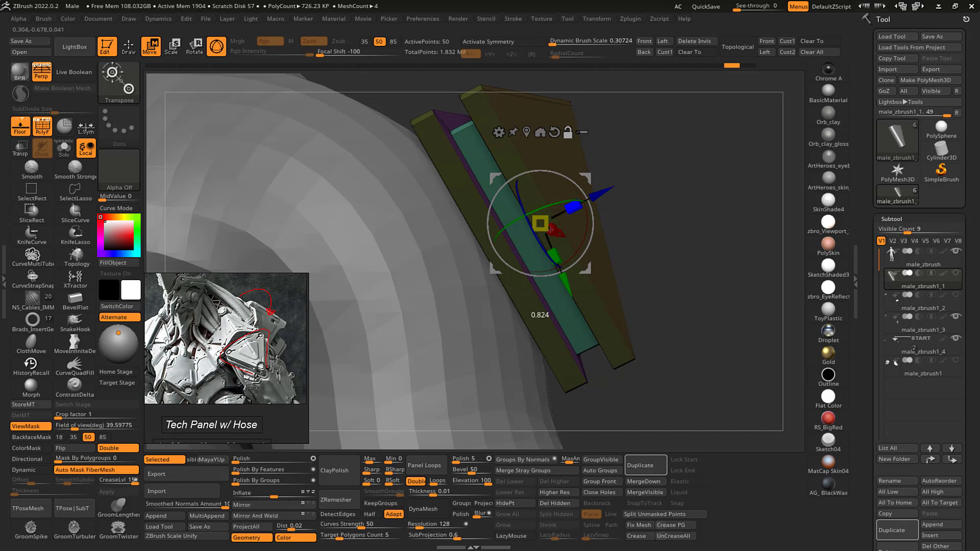
drag(551, 230, 519, 235)
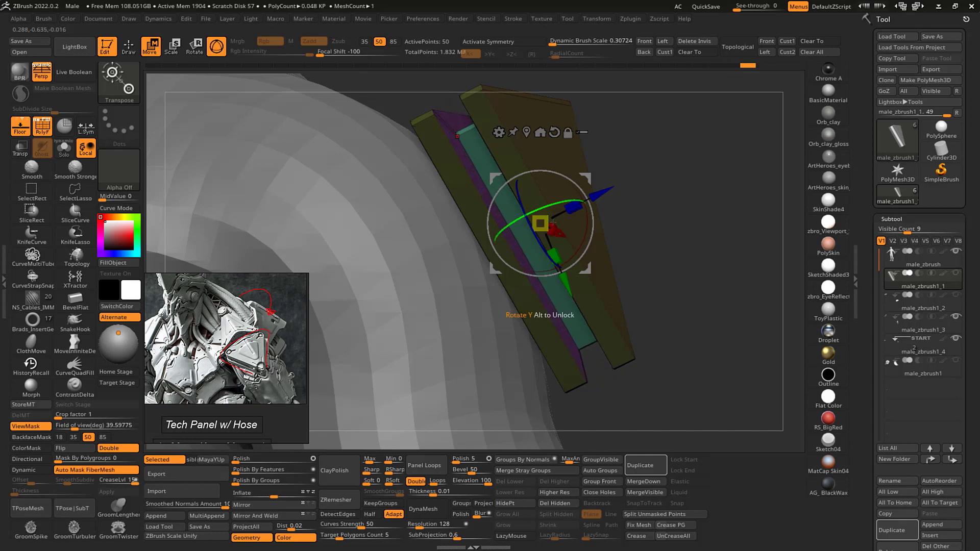
drag(733, 159, 718, 200)
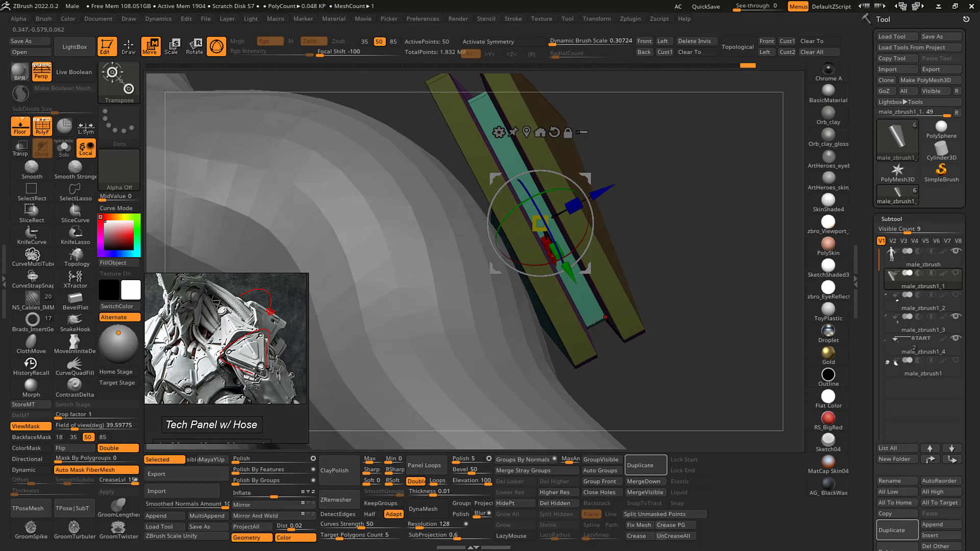
key(ctrl+z)
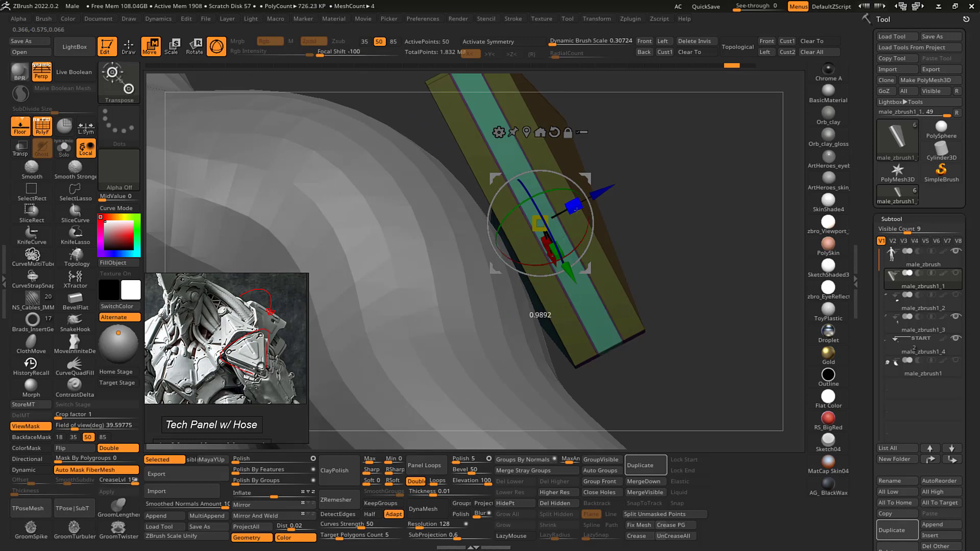
- Scale the teal strip inward to about 0.84 to form a recessed groove, clear the mask, and return to plain-shaded drawing mode
drag(575, 210, 554, 224)
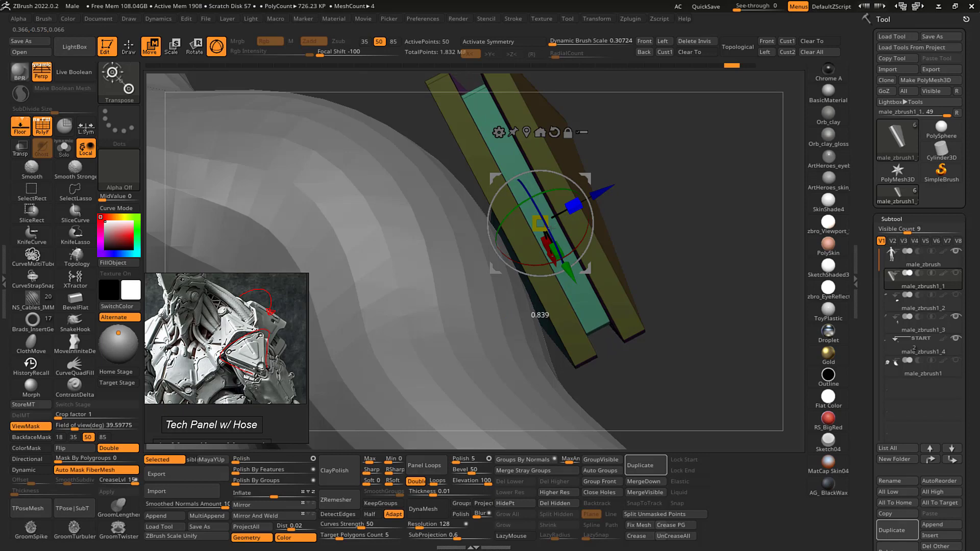
drag(557, 225, 557, 226)
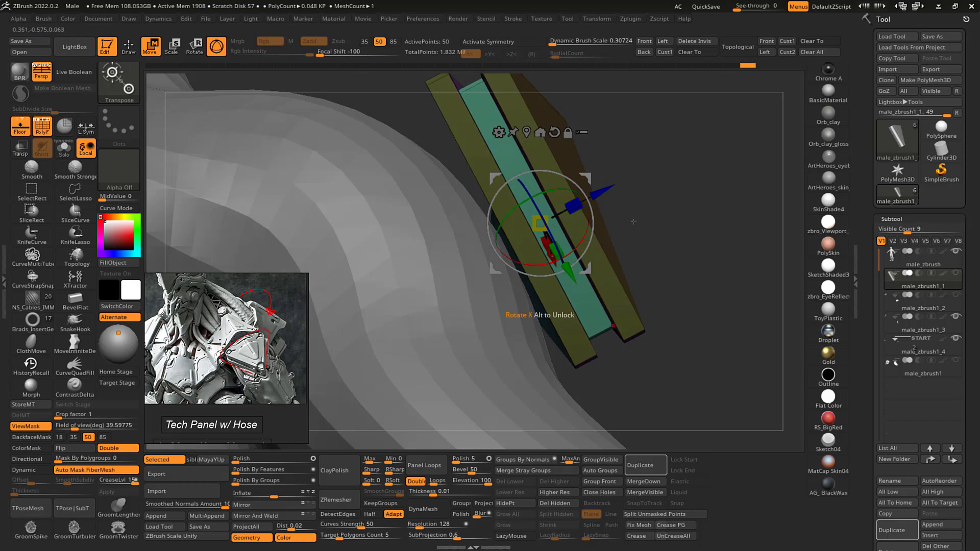
drag(633, 220, 610, 217)
mouse_move(686, 199)
alt+mouse_down()
mouse_move(703, 161)
mouse_move(695, 161)
mouse_move(705, 212)
mouse_move(702, 191)
mouse_move(707, 214)
mouse_move(733, 233)
mouse_move(730, 250)
mouse_move(718, 249)
alt+mouse_up()
key(q)
key(shift+f)
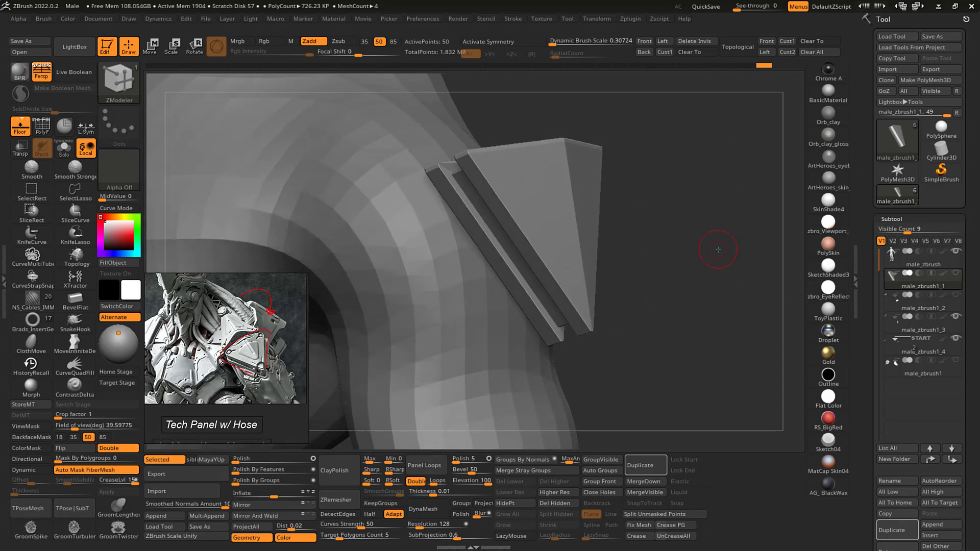
- Preview the grooved plate with dynamic subdivision and return to the unsmoothed mesh with its polygroups displayed
key(d)
key(ctrl+z)
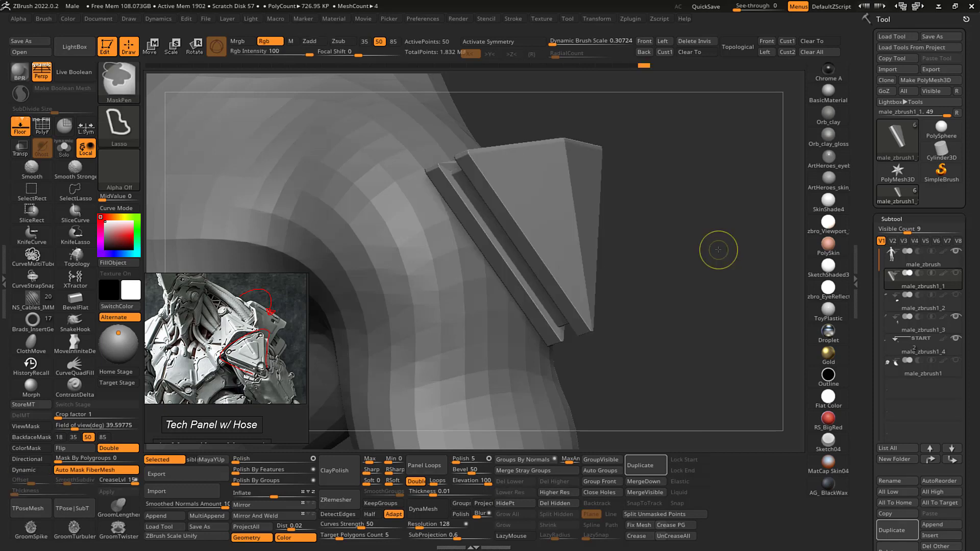
key(ctrl+shift+z)
key(ctrl+shift+z)
drag(717, 249, 660, 240)
key(shift+d)
key(shift+f)
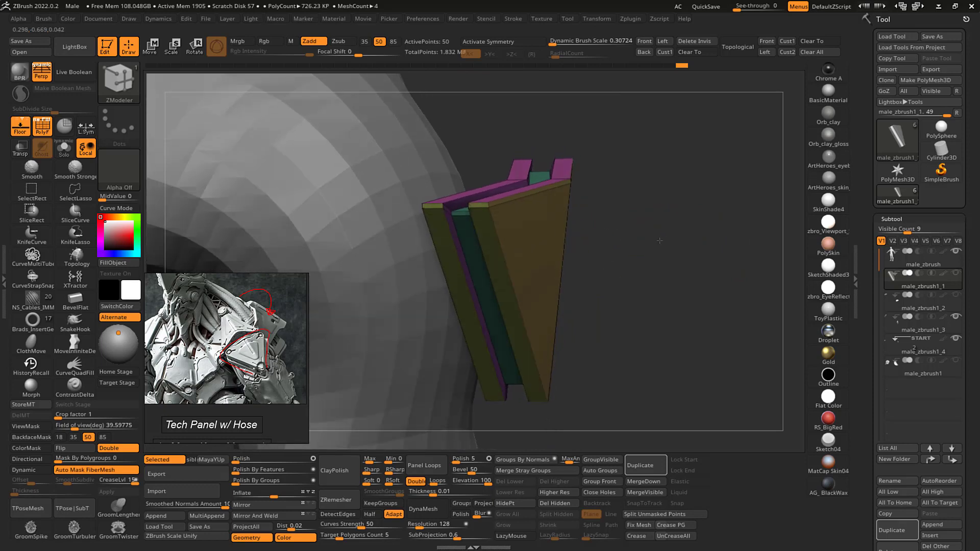
- Isolate the outer rim beside the groove, give it its own polygroup, and show the whole plate again
drag(614, 213, 696, 192)
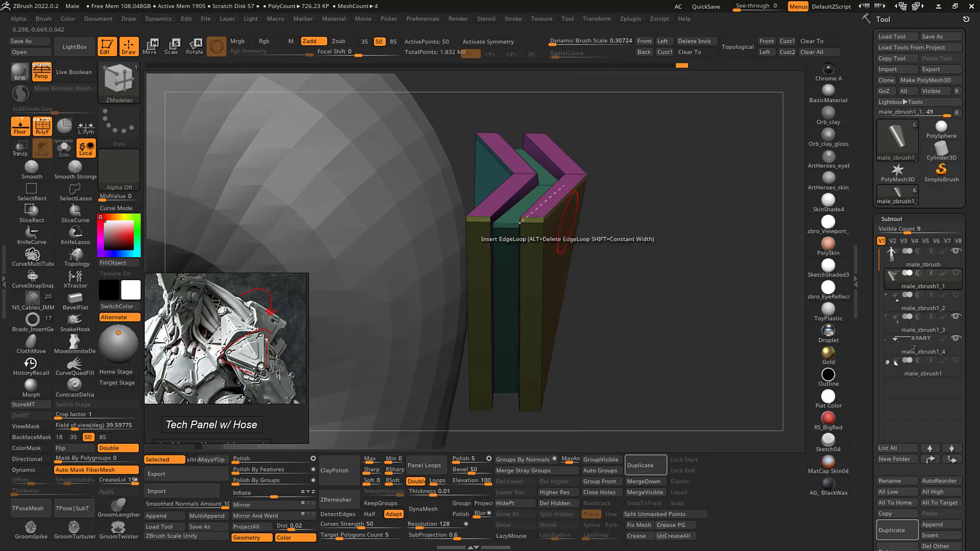
drag(656, 230, 553, 220)
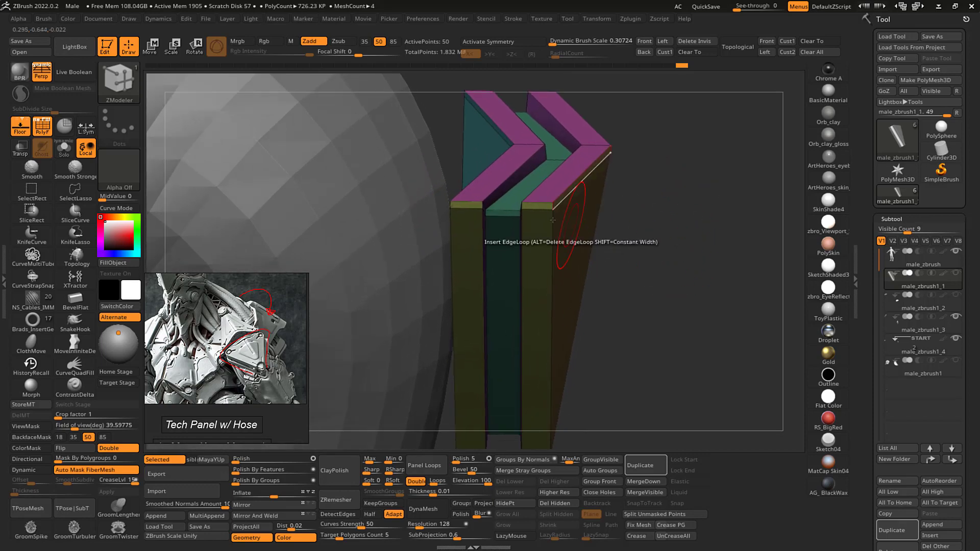
mouse_move(658, 217)
mouse_down()
mouse_move(685, 216)
mouse_move(673, 225)
mouse_up()
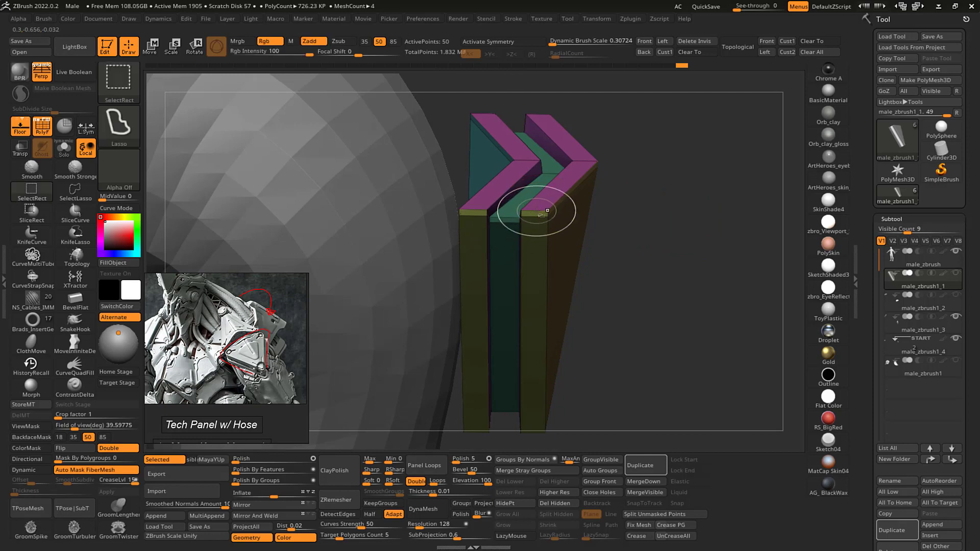
ctrl+shift+click(535, 212)
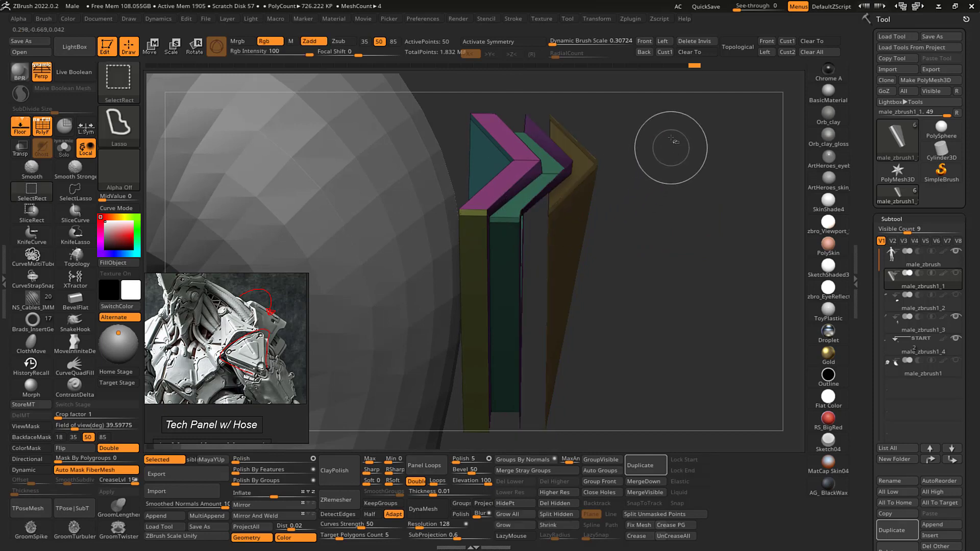
ctrl+shift+drag(672, 148, 696, 260)
click(615, 459)
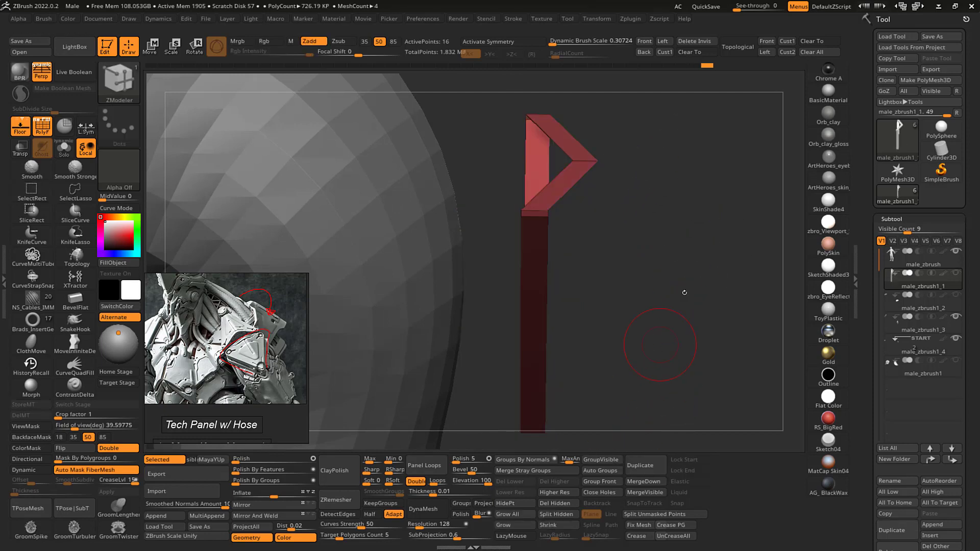
ctrl+shift+click(684, 275)
- Isolate the rim on the body side of the groove, give it its own polygroup, and restore the full plate
ctrl+shift+click(479, 213)
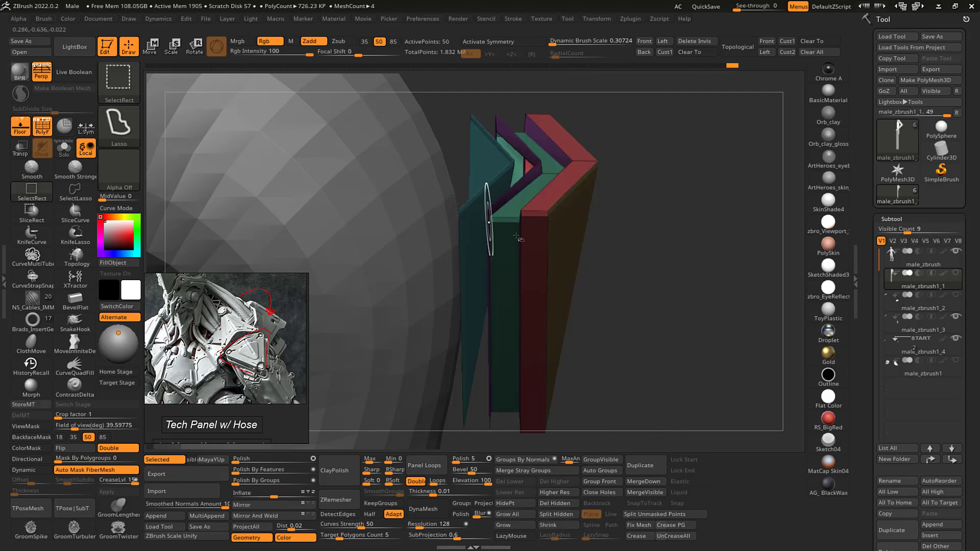
click(601, 460)
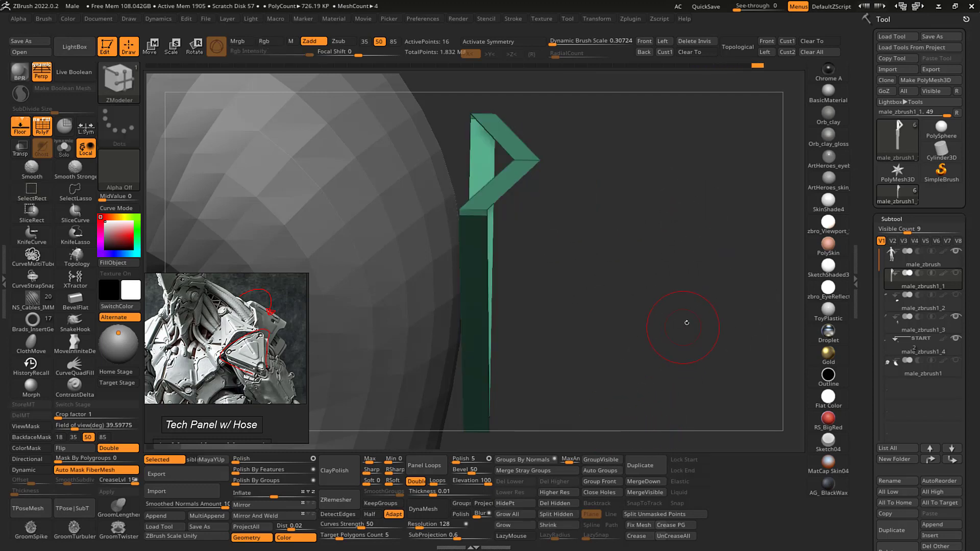
ctrl+shift+click(689, 286)
- Crease the plate's polygroup borders and preview it with dynamic subdivision at crease level 2 and smooth subdivision level 4
mouse_move(691, 284)
mouse_down()
mouse_move(707, 296)
mouse_move(711, 279)
mouse_move(687, 220)
mouse_move(690, 351)
mouse_up()
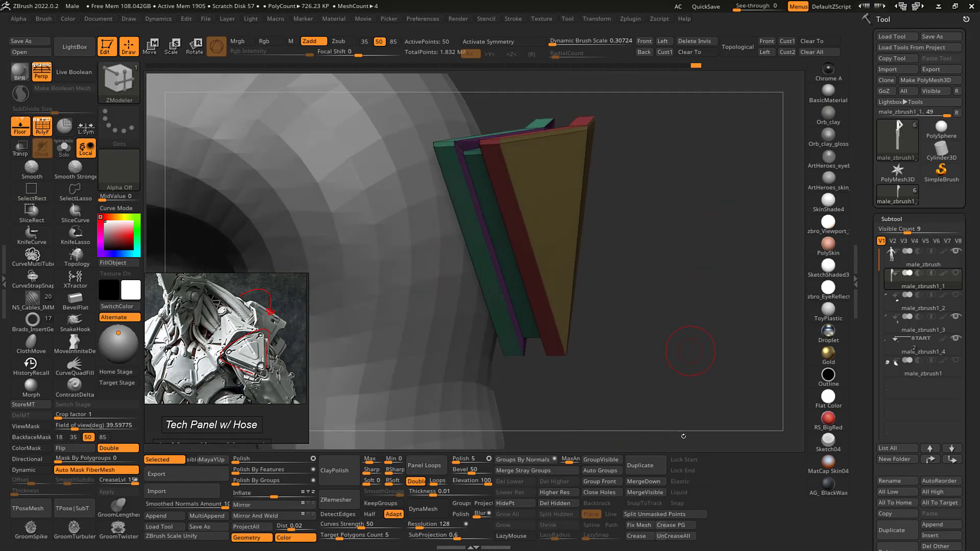
click(678, 526)
drag(703, 296, 670, 270)
key(d)
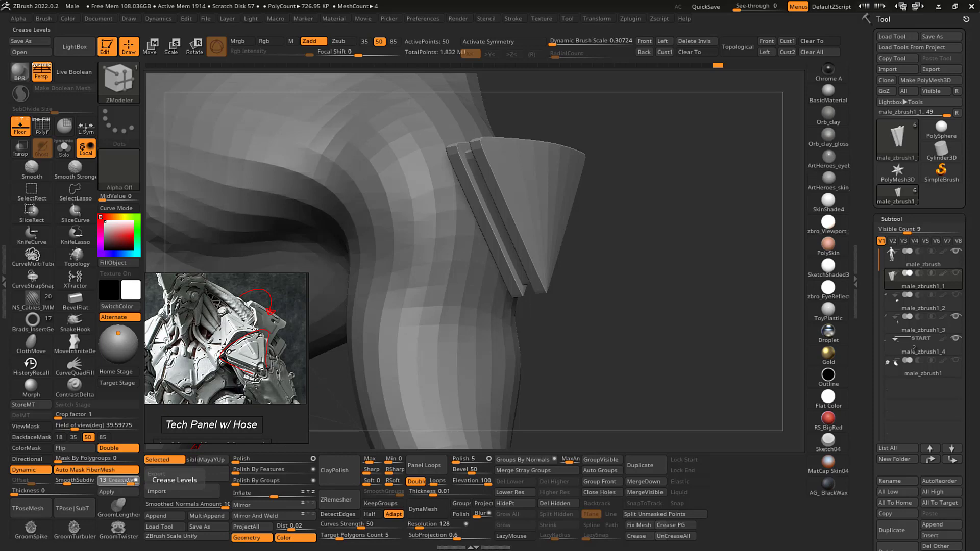
drag(128, 480, 106, 483)
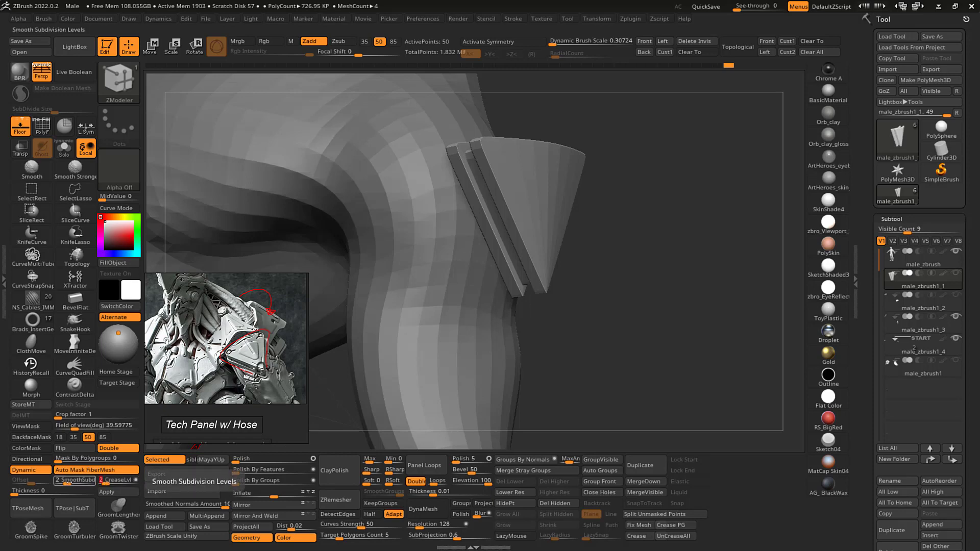
drag(70, 483, 72, 482)
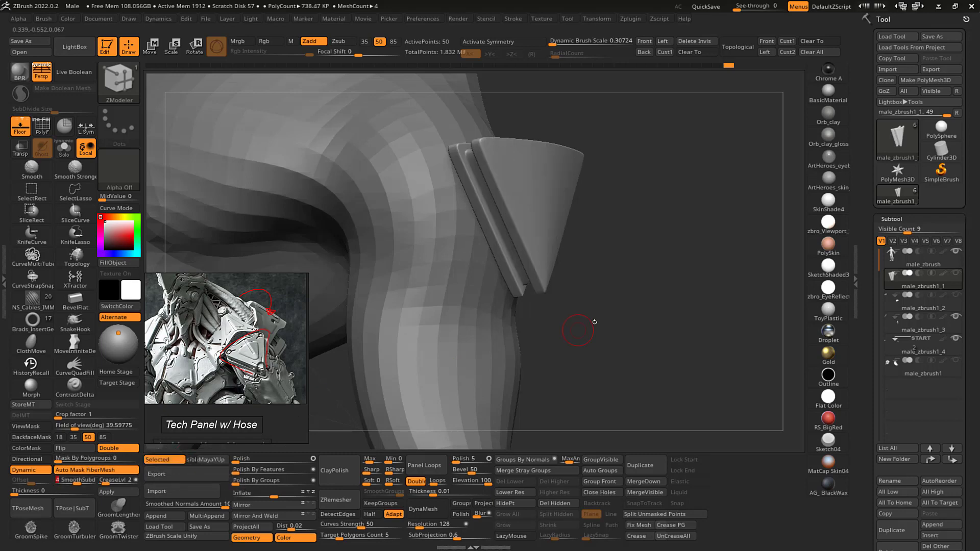
drag(579, 328, 686, 250)
drag(644, 226, 603, 239)
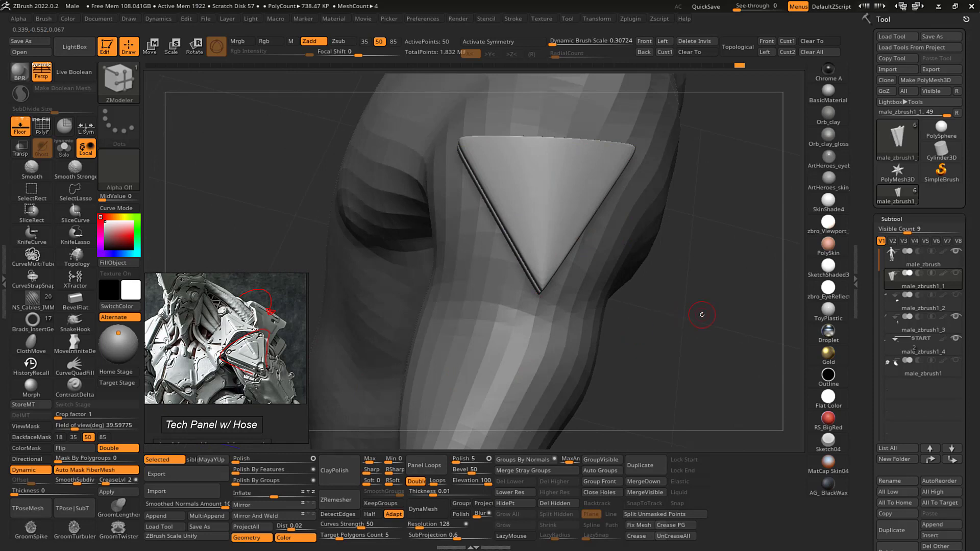
- Return to the unsmoothed polygroup display and examine the plate's front face and central fold, temporarily hiding one half
key(shift+f)
drag(704, 304, 687, 314)
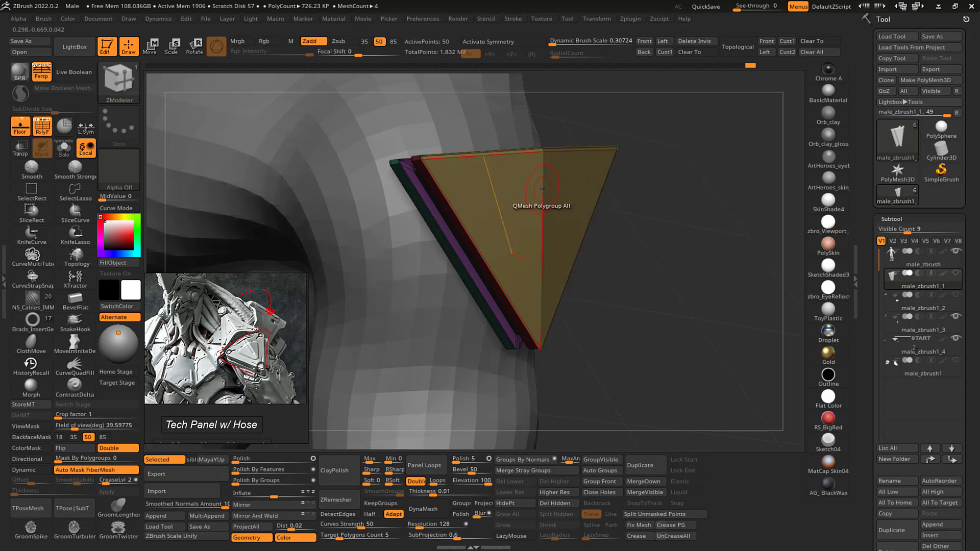
drag(625, 231, 675, 240)
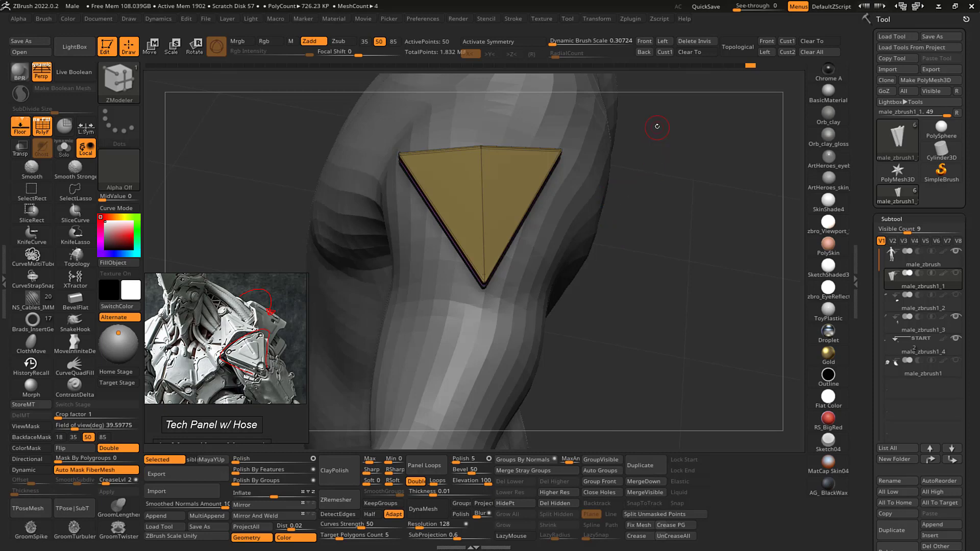
mouse_move(627, 112)
ctrl+shift+mouse_down()
mouse_move(555, 117)
mouse_move(565, 293)
mouse_move(716, 168)
ctrl+shift+mouse_up()
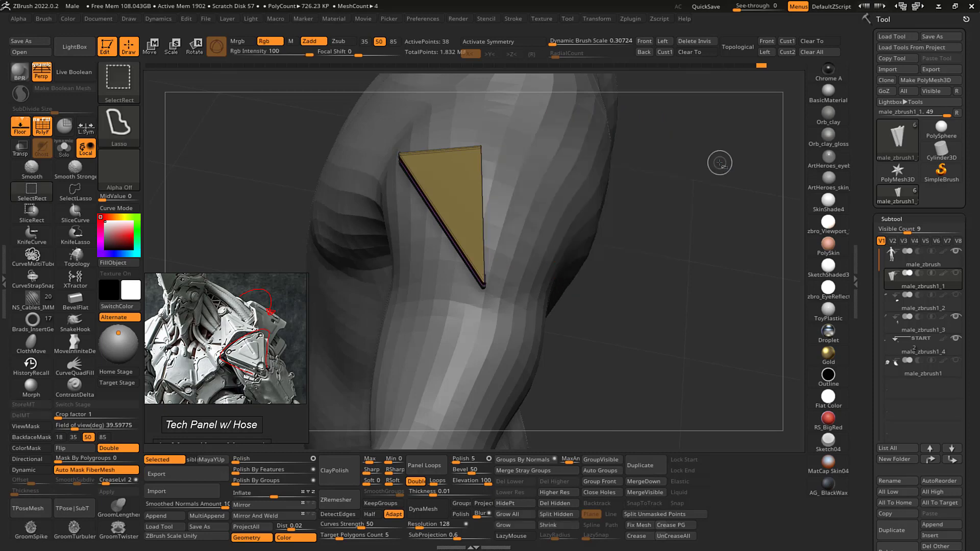
drag(696, 199, 380, 204)
drag(321, 197, 391, 203)
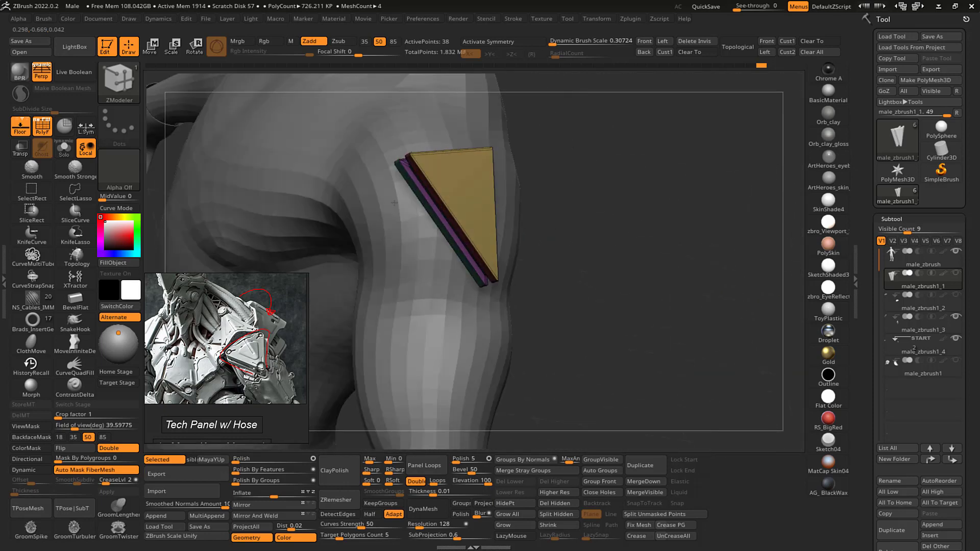
ctrl+shift+click(668, 207)
mouse_move(672, 201)
alt+mouse_down()
mouse_move(686, 272)
mouse_move(645, 232)
mouse_move(662, 219)
alt+mouse_up()
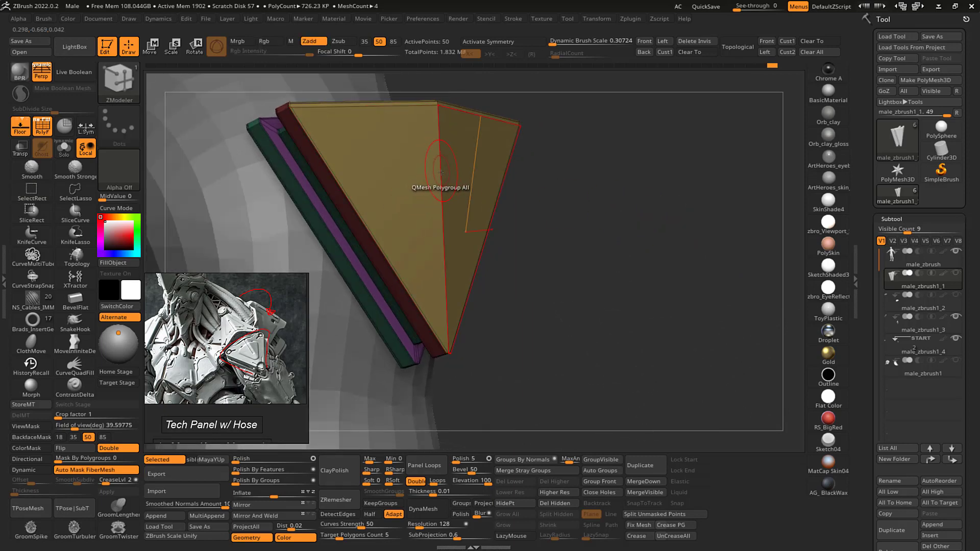
- Crease the complete edge loop along the plate's central fold with the ZModeler Crease action, target EdgeLoop Complete
alt+drag(595, 239, 663, 299)
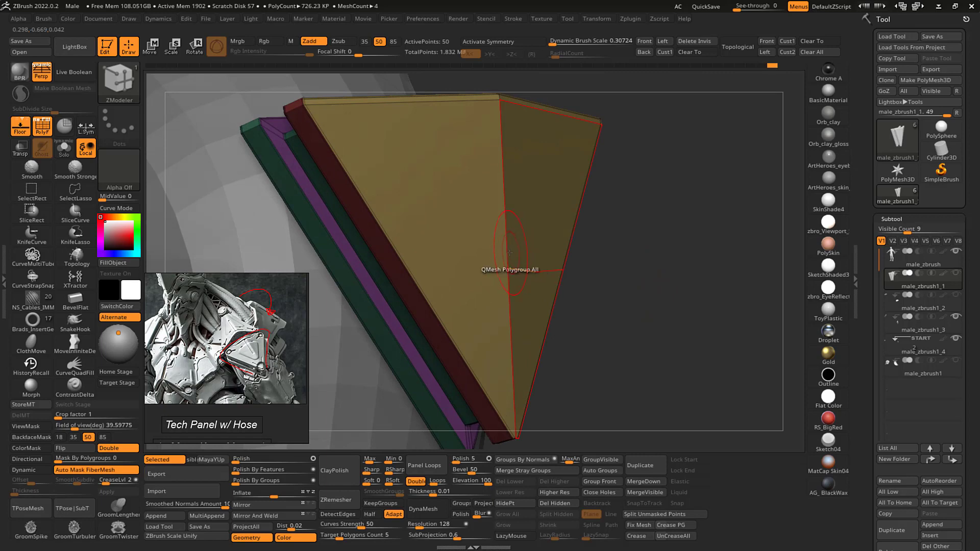
key(space)
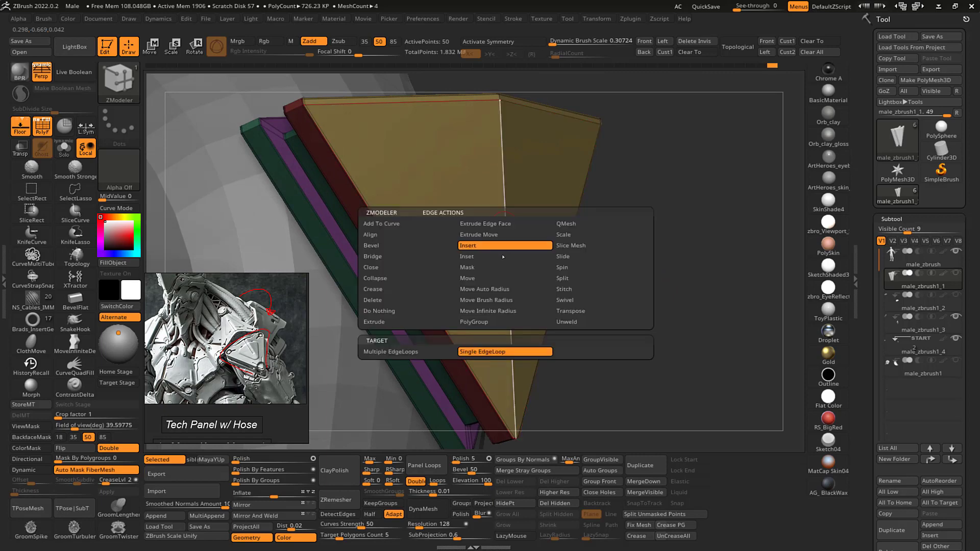
click(373, 289)
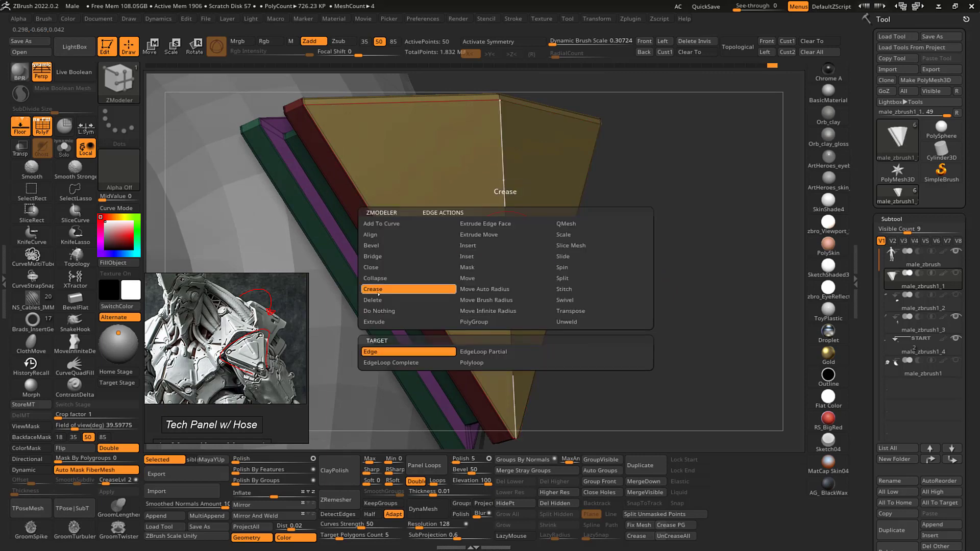
click(425, 362)
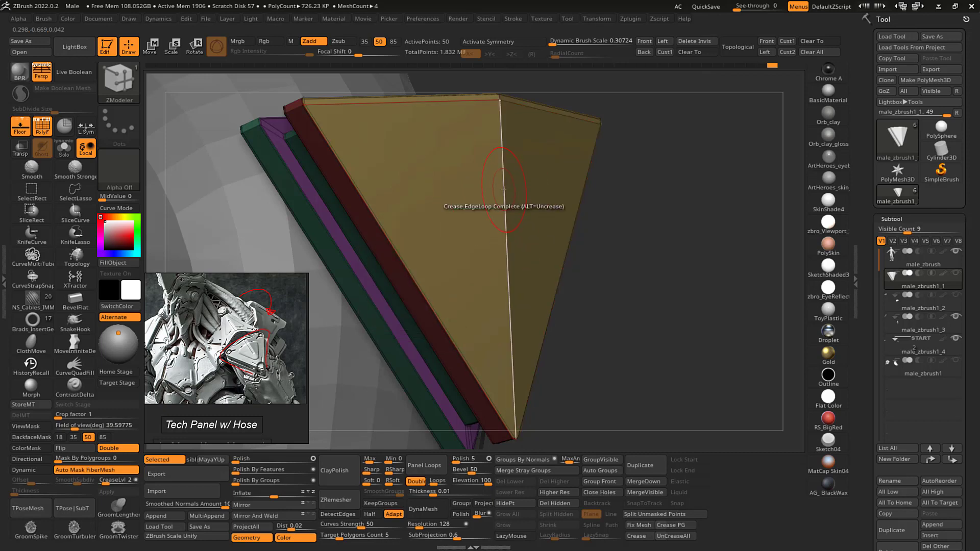
mouse_move(685, 322)
mouse_down()
mouse_move(678, 238)
mouse_move(688, 201)
mouse_move(659, 155)
mouse_up()
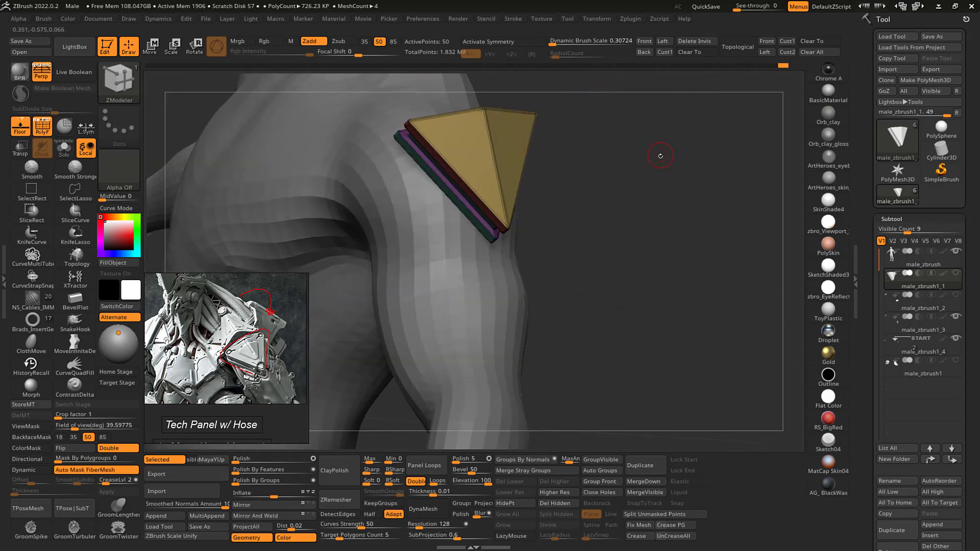
- Preview the plate with dynamic subdivision and examine the smoothed fold, rims and back face, briefly showing the polygroup wireframe
key(ctrl)
drag(657, 213, 698, 210)
alt+drag(742, 157, 709, 255)
alt+drag(693, 196, 699, 220)
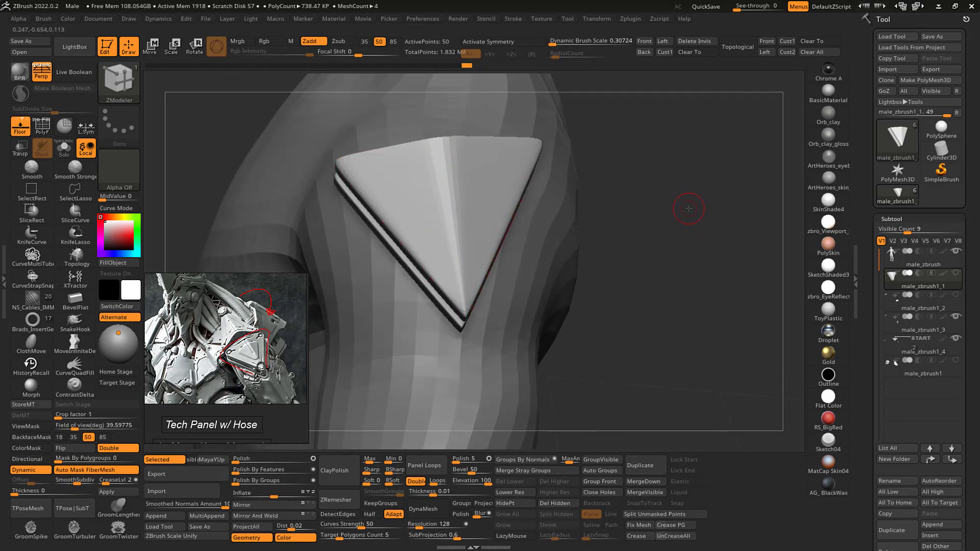
drag(689, 209, 689, 279)
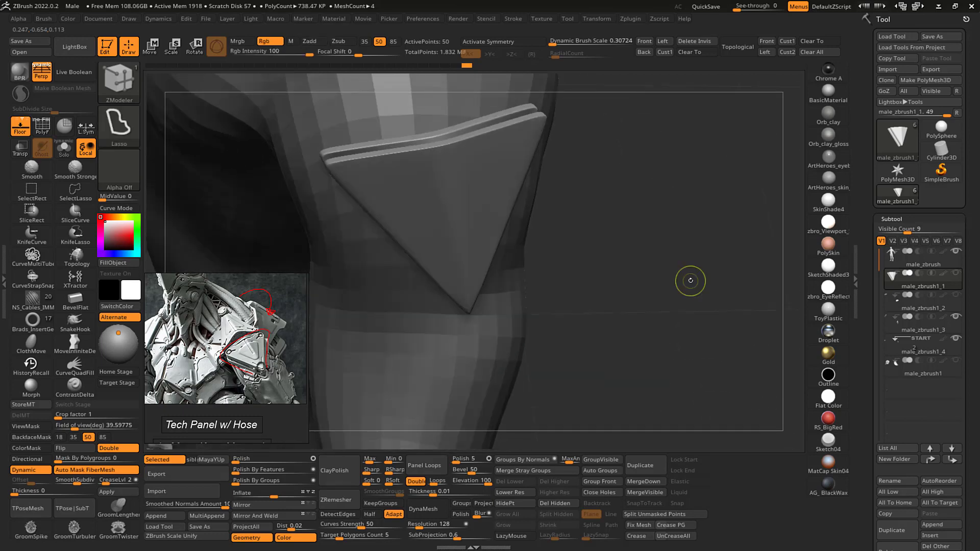
key(shift+f)
drag(697, 211, 618, 221)
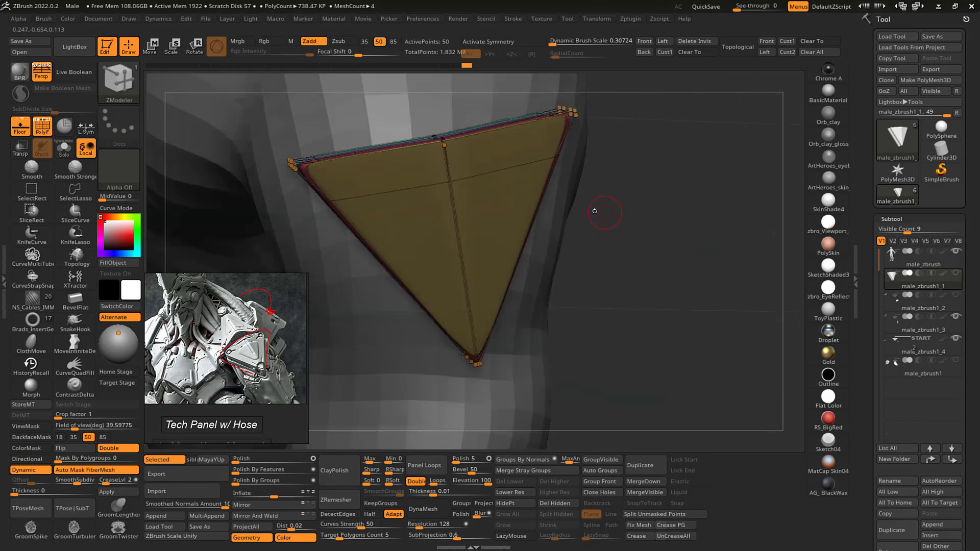
key(ctrl)
key(shift+f)
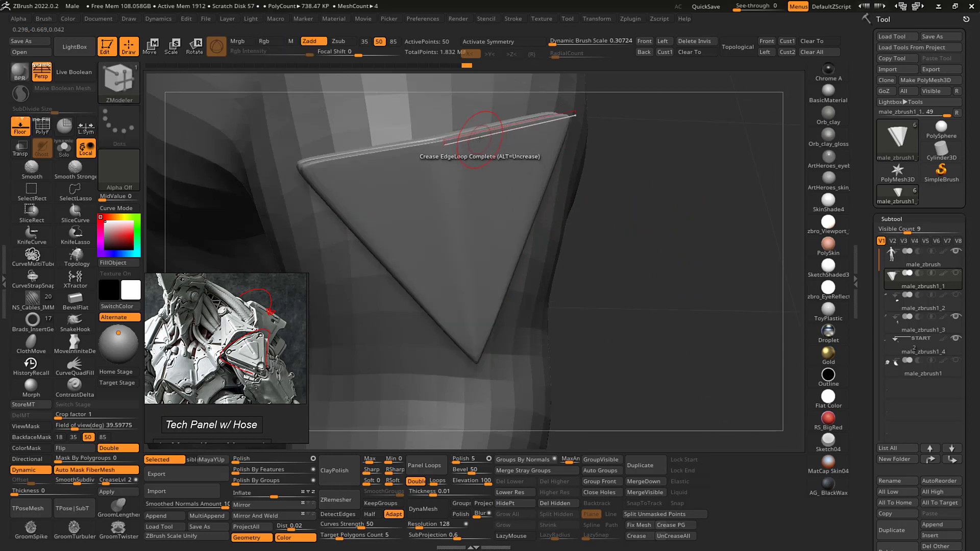
- Turn off the smooth preview and try the ZModeler Inset edge action along the front face's rim, undoing it
key(space)
click(445, 173)
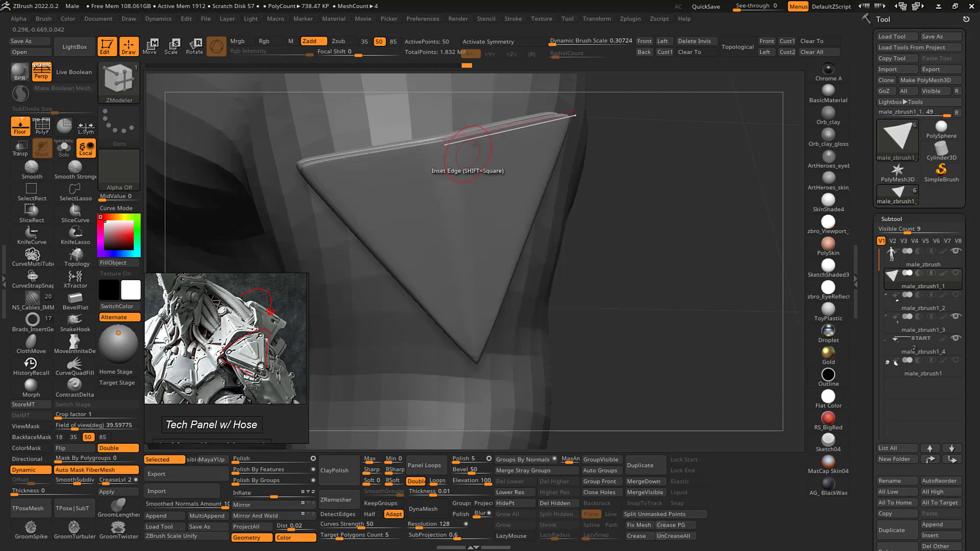
click(477, 139)
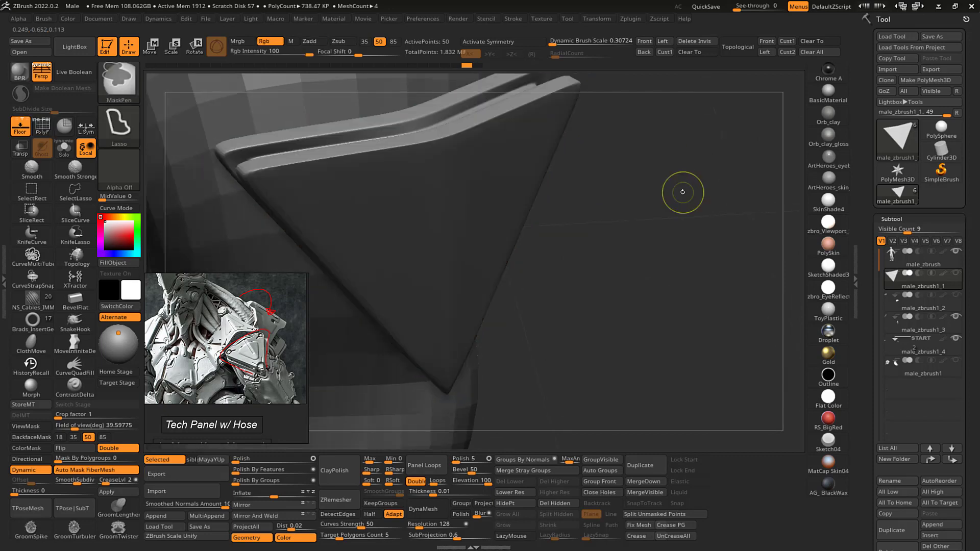
key(shift+d)
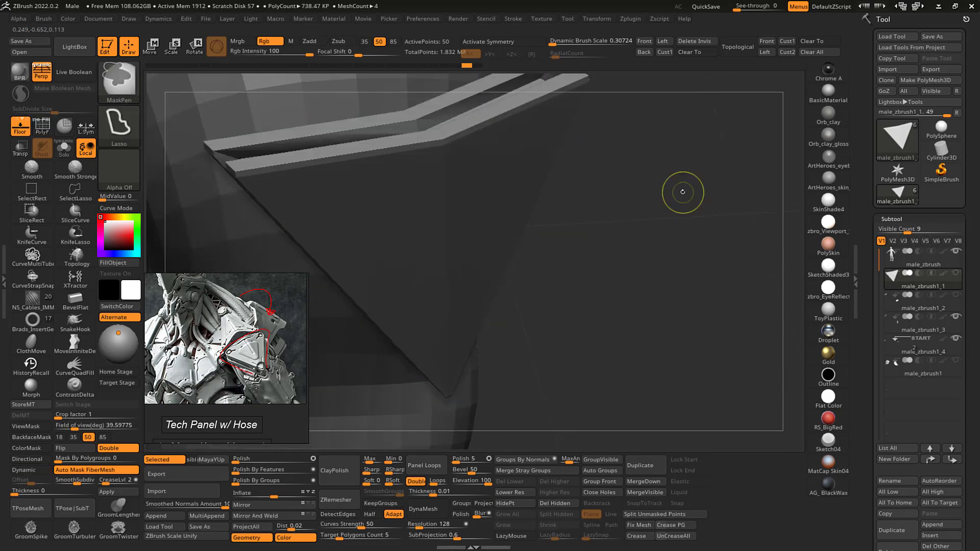
key(b)
key(z)
key(m)
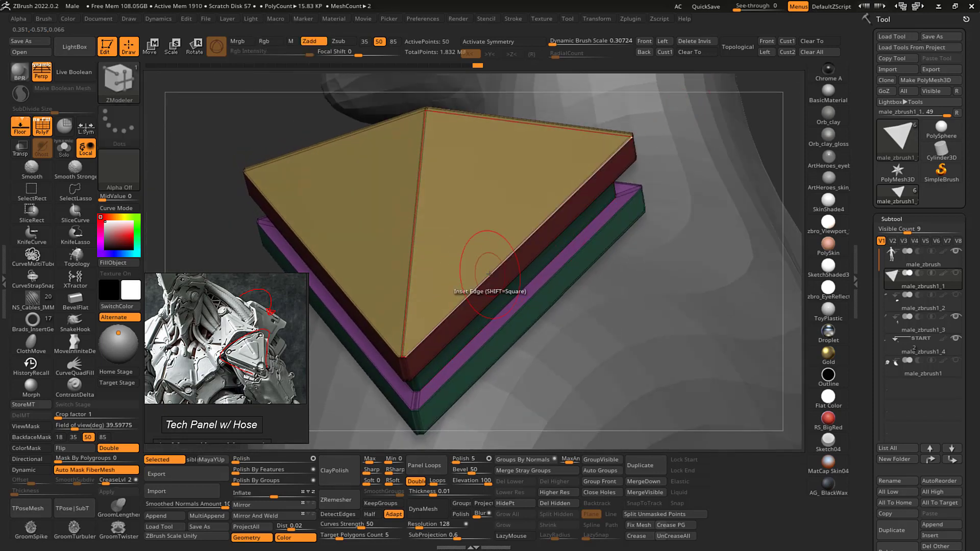
drag(489, 274, 474, 281)
key(ctrl+z)
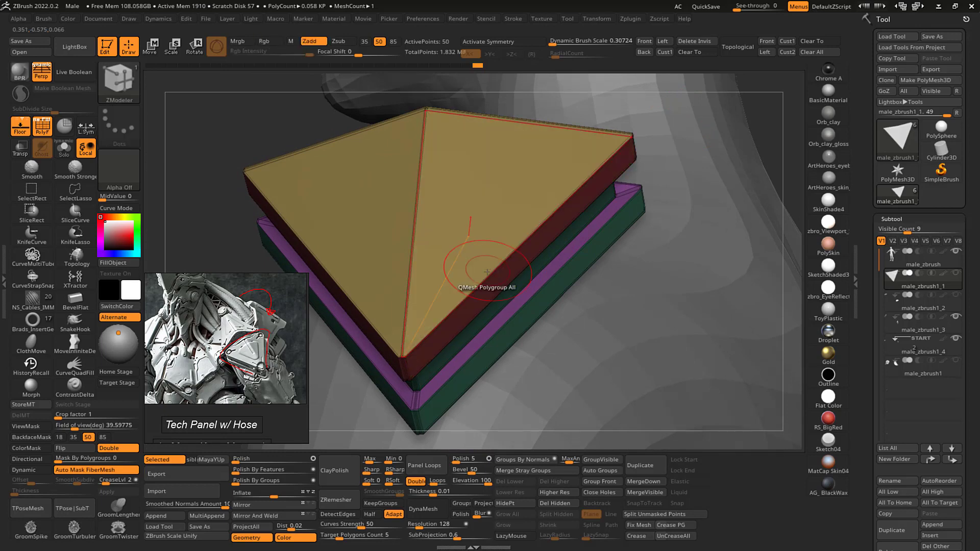
- Insert one edge loop close to the central fold on each side, undoing a misplaced loop across the plate
key(space)
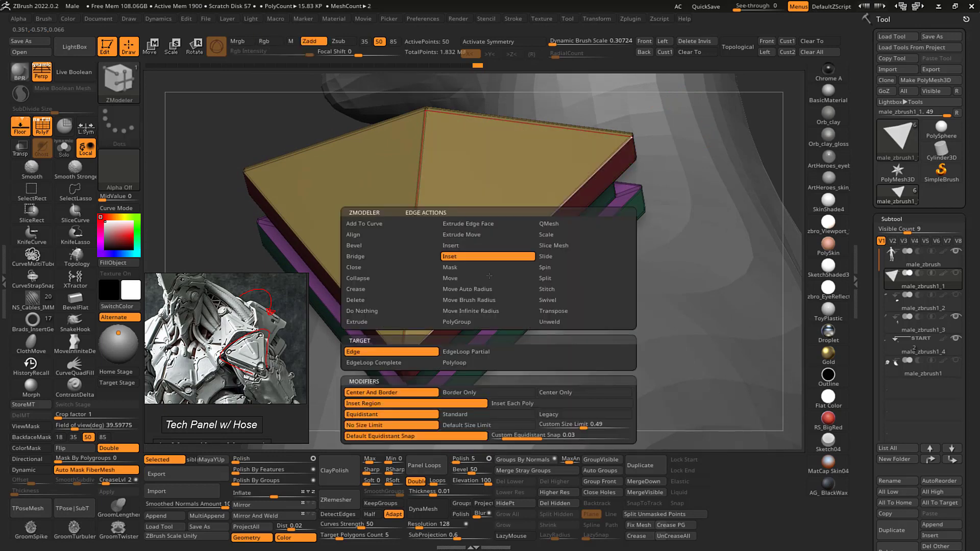
click(467, 244)
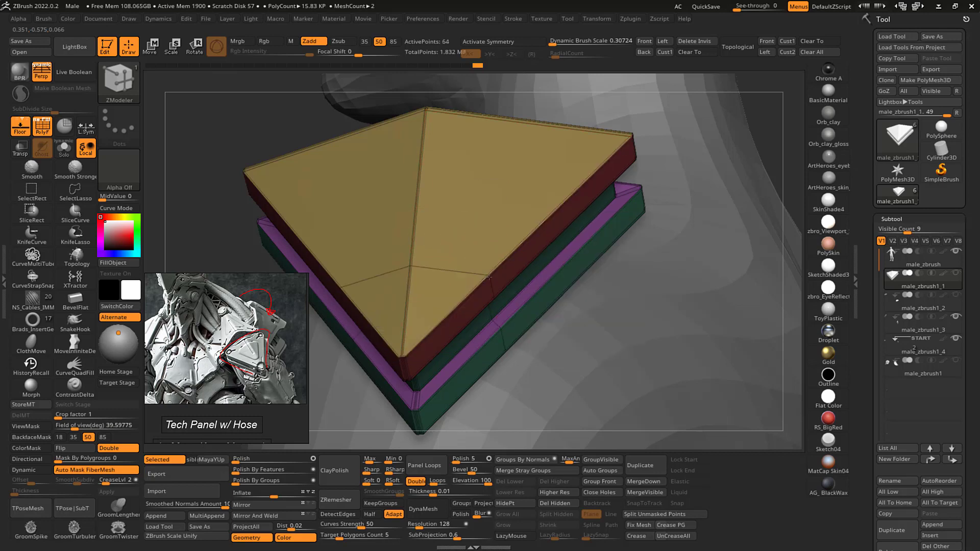
key(ctrl+z)
click(463, 118)
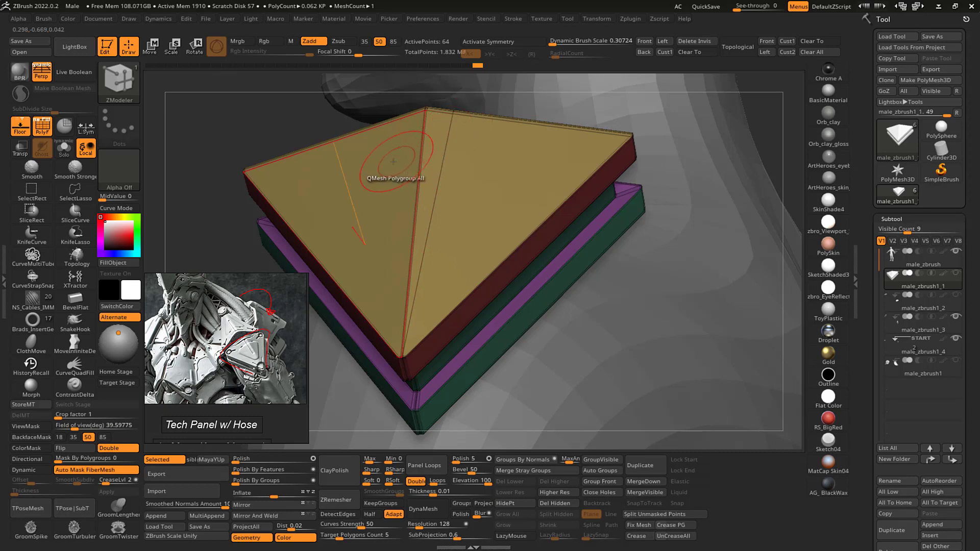
click(383, 126)
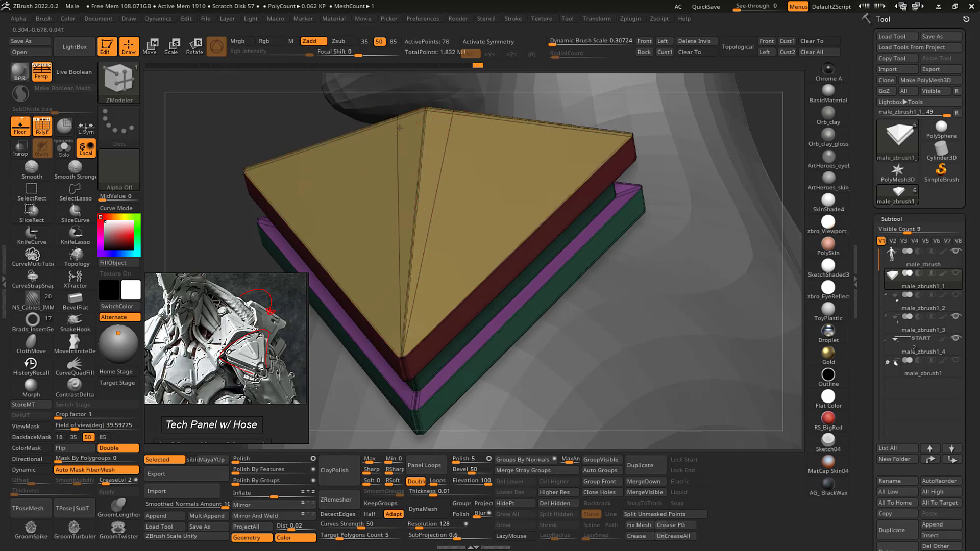
drag(725, 117, 774, 160)
alt+drag(741, 129, 721, 125)
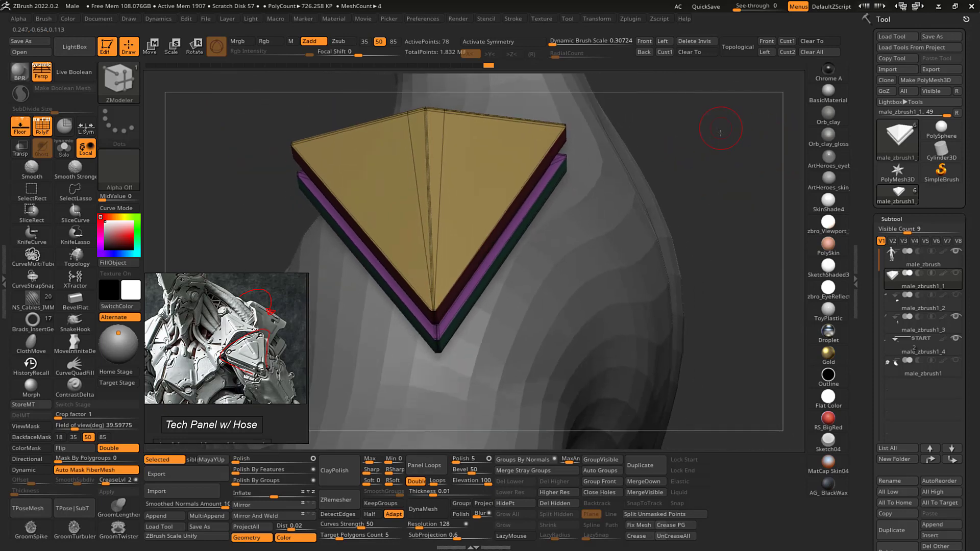
- Preview the plate with dynamic subdivision to check the supported fold, then return to the unsmoothed polygroup display
key(shift+f)
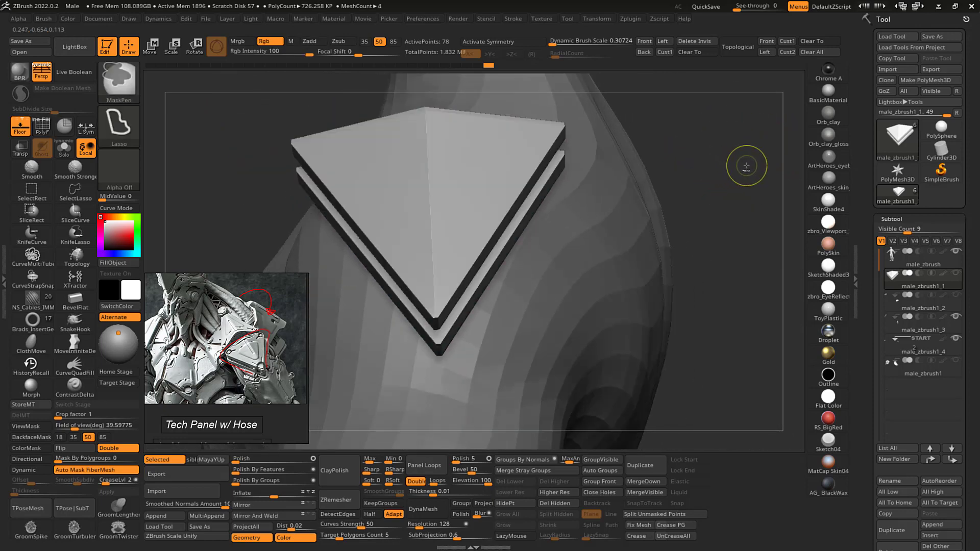
key(d)
mouse_move(750, 164)
mouse_down()
mouse_move(709, 190)
mouse_move(675, 168)
mouse_move(690, 175)
mouse_move(670, 185)
mouse_up()
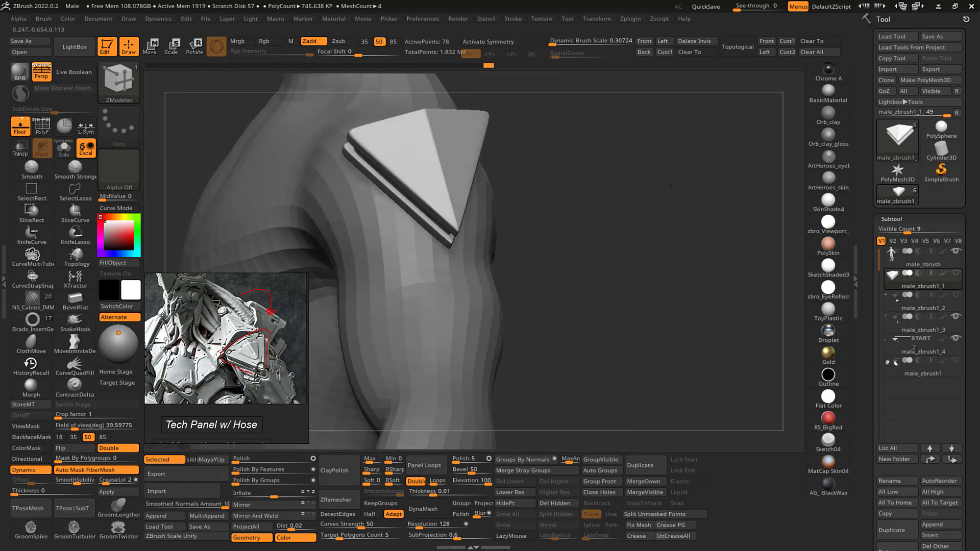
ctrl+right_drag(675, 174, 681, 220)
key(shift+f)
ctrl+right_drag(692, 168, 694, 196)
key(shift+f)
key(shift+f)
key(shift+d)
drag(694, 196, 708, 183)
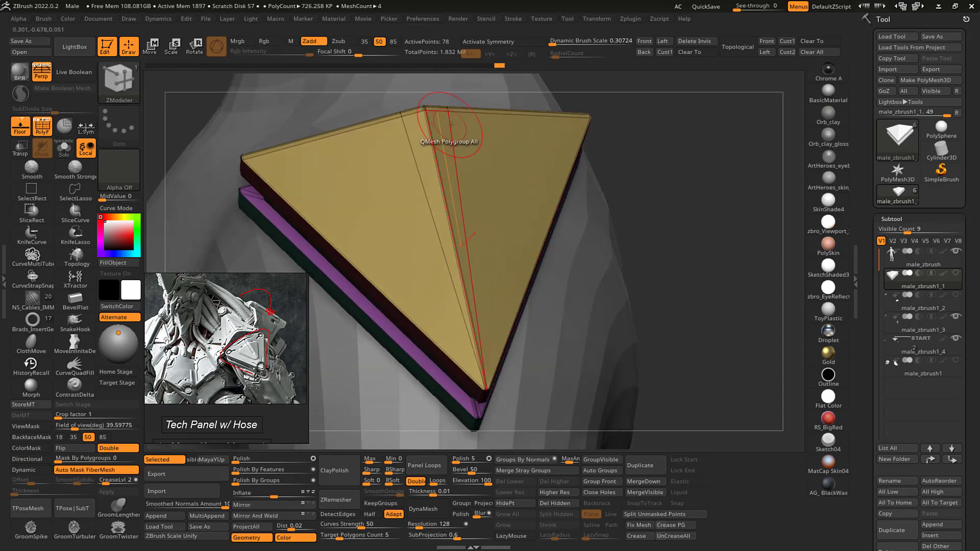
- Set the ZModeler polygon action to Do Nothing so that faces are not affected while working on edges
drag(728, 178, 516, 156)
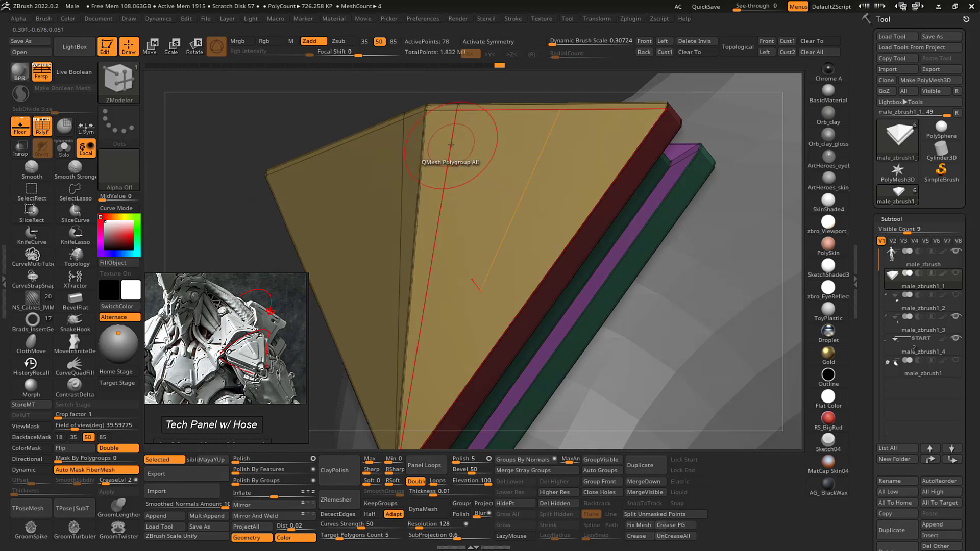
drag(244, 176, 212, 173)
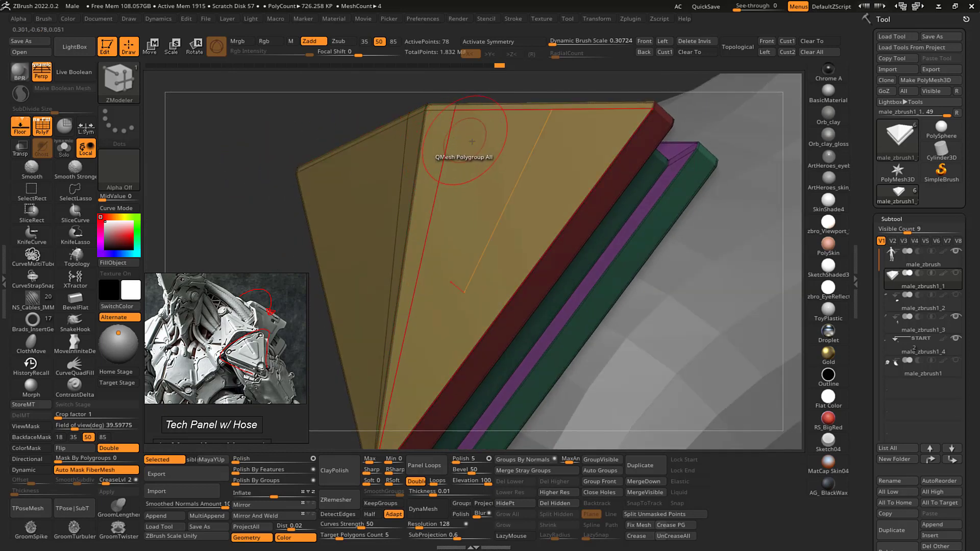
drag(187, 160, 191, 168)
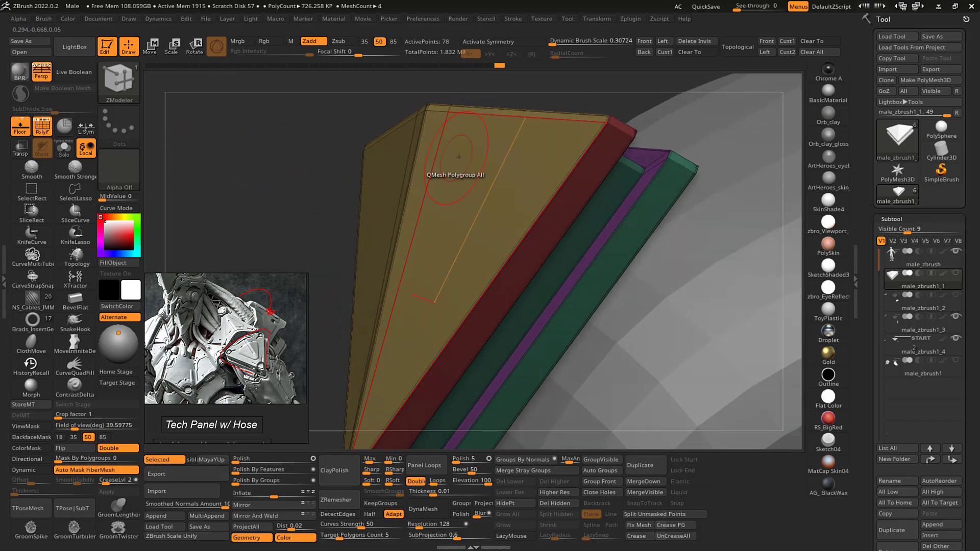
click(503, 153)
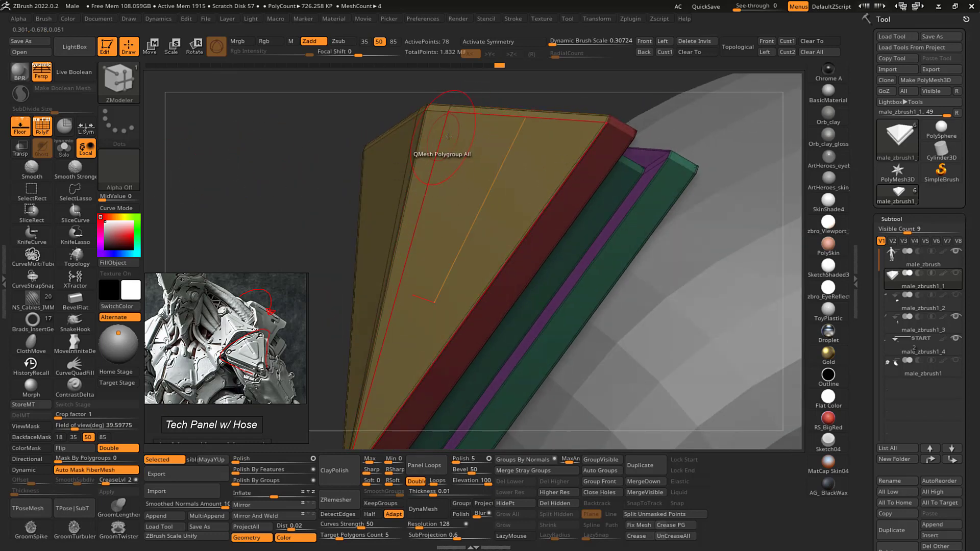
right_click(461, 178)
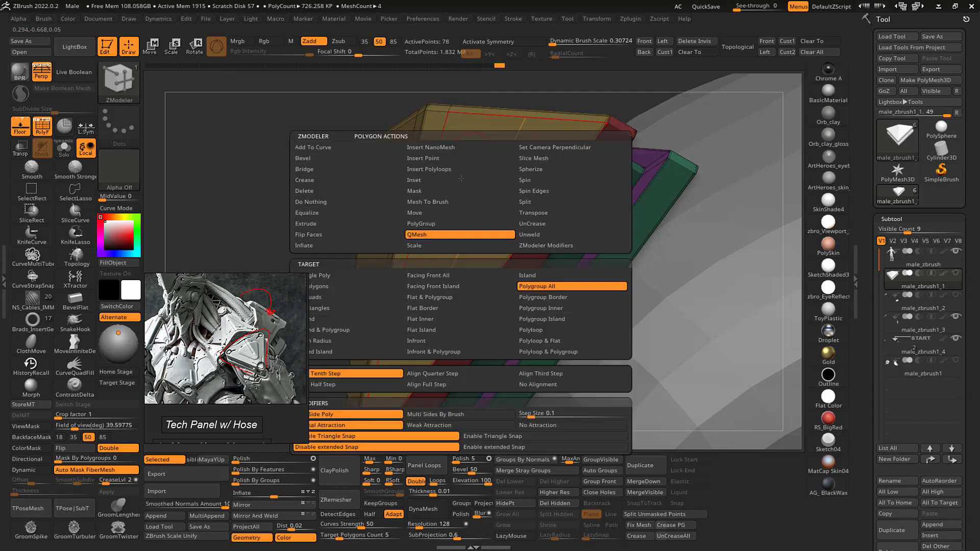
click(313, 202)
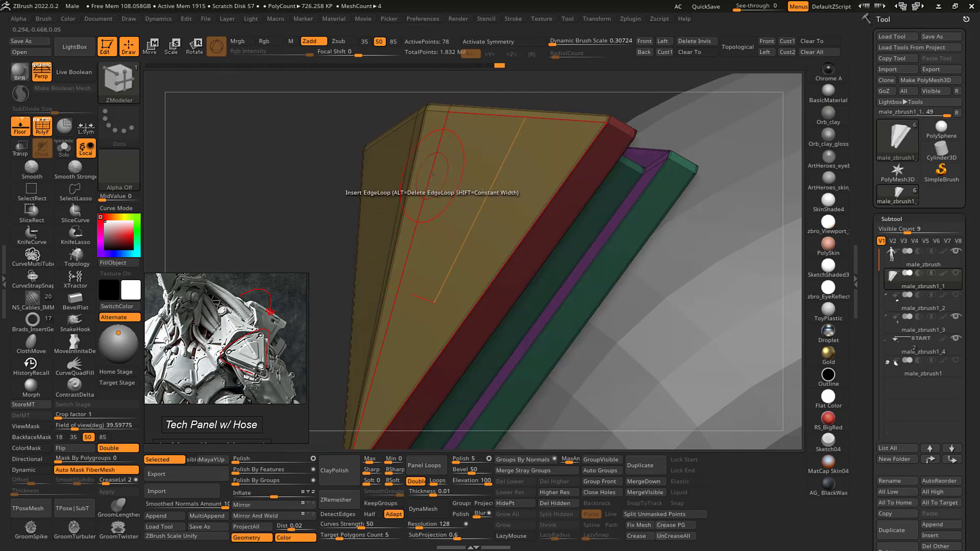
- Mask the edge loops on both sides of the central fold with the Mask edge action, target EdgeLoop Complete
drag(299, 145, 328, 164)
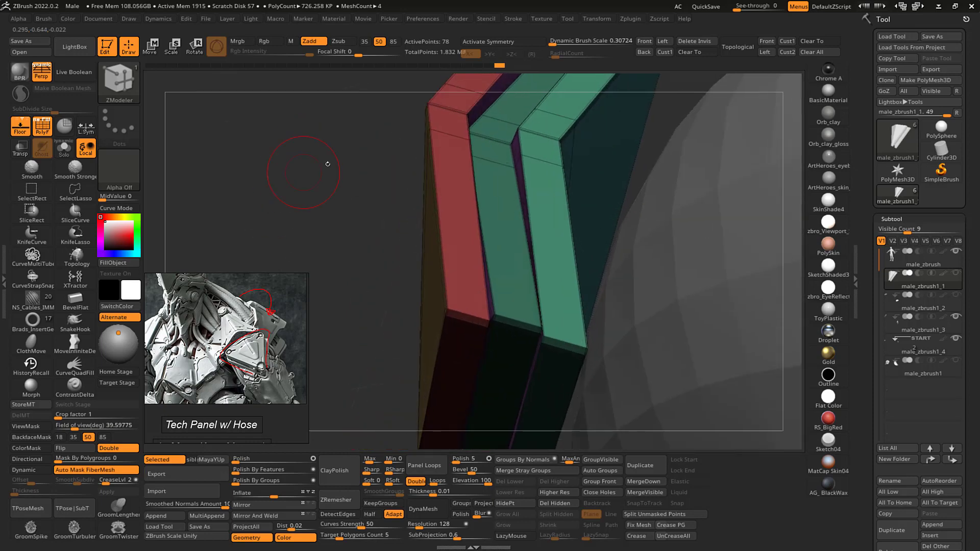
right_click(442, 133)
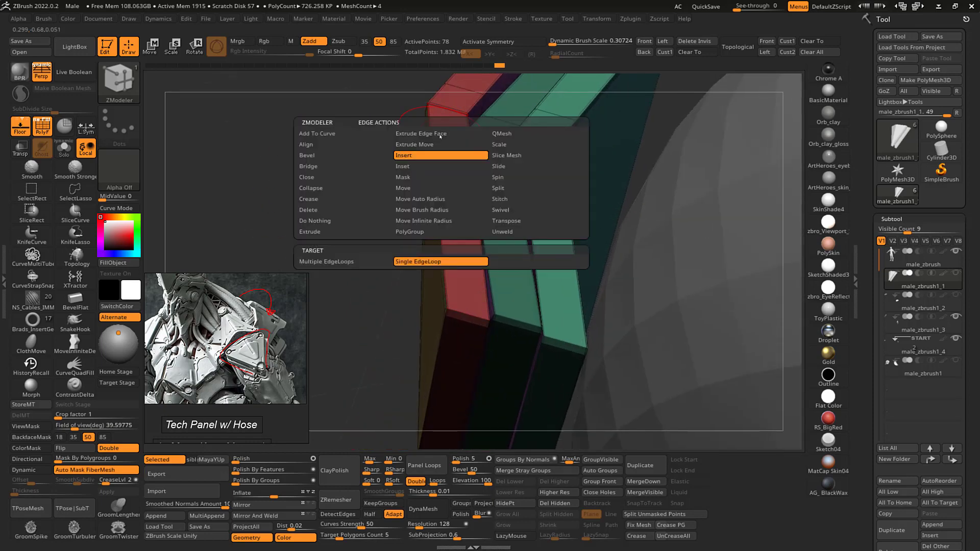
click(412, 177)
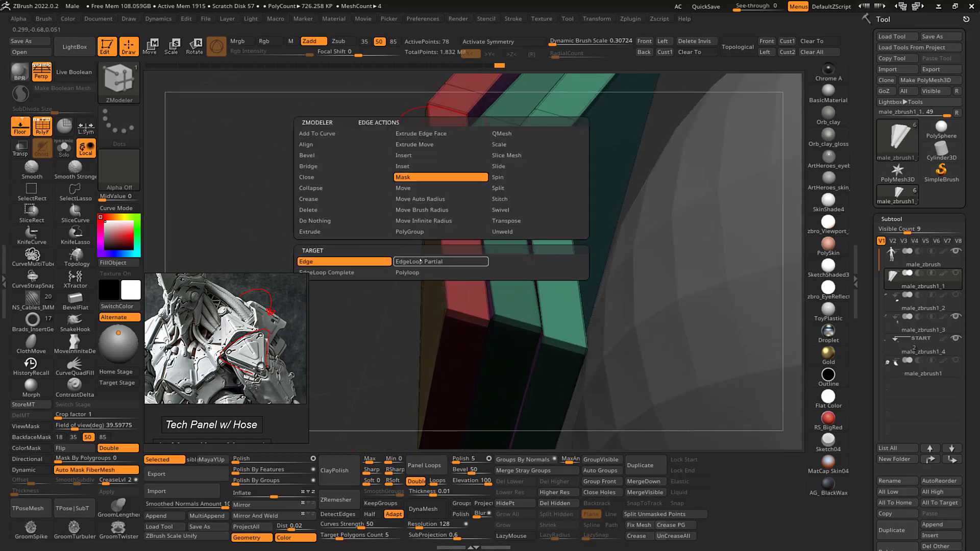
click(342, 271)
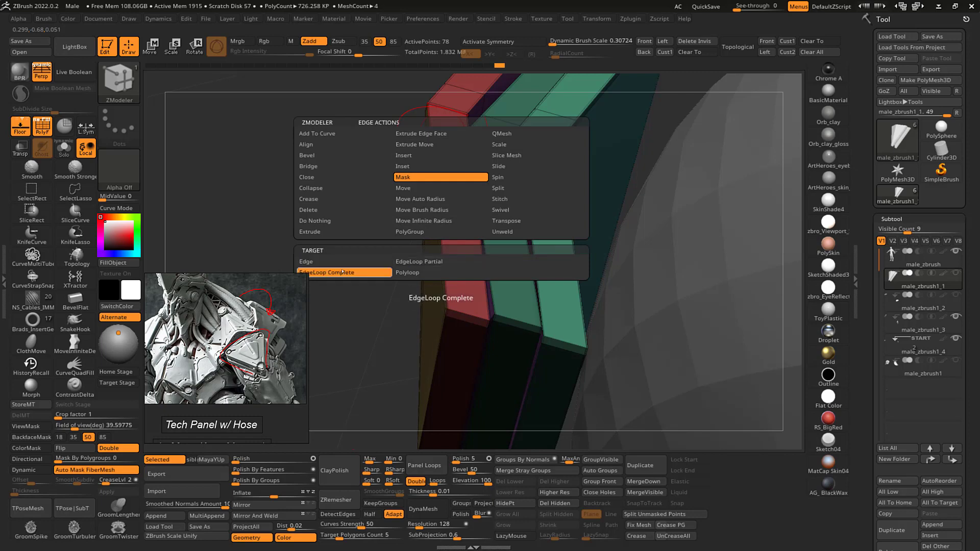
click(448, 134)
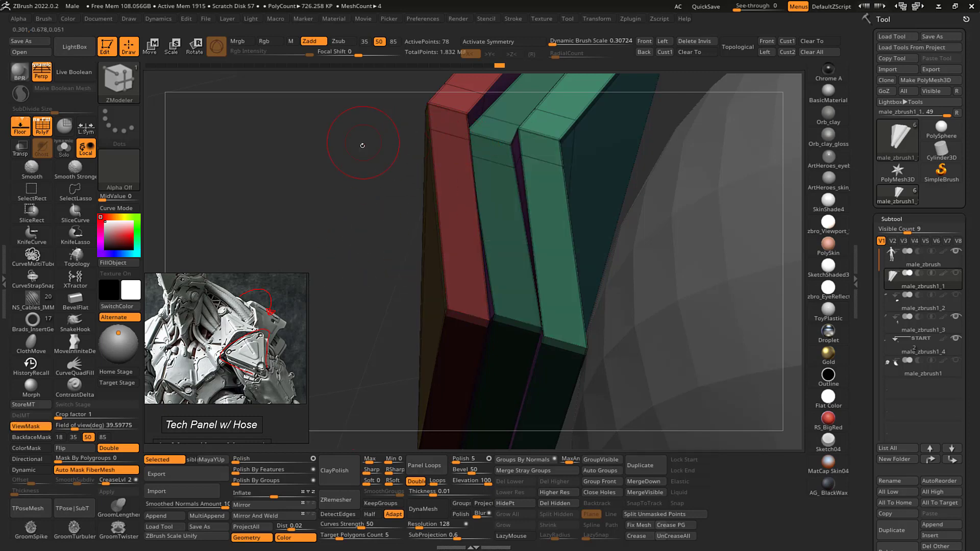
drag(361, 144, 404, 175)
click(448, 172)
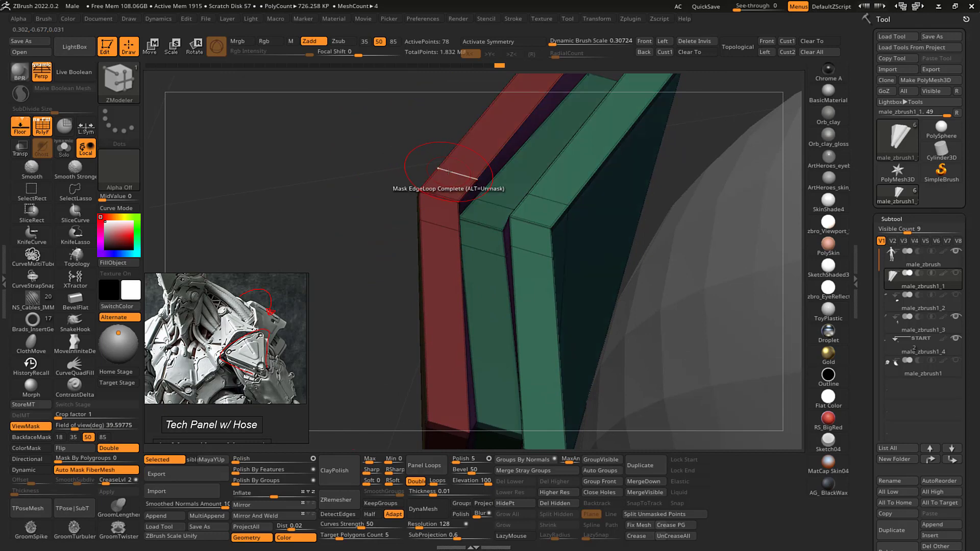
- Activate the Move brush and hide the polyframe to check the masked fold from the front
drag(296, 218, 393, 189)
alt+drag(459, 126, 321, 149)
drag(681, 225, 572, 223)
key(b)
key(m)
key(v)
drag(720, 263, 651, 267)
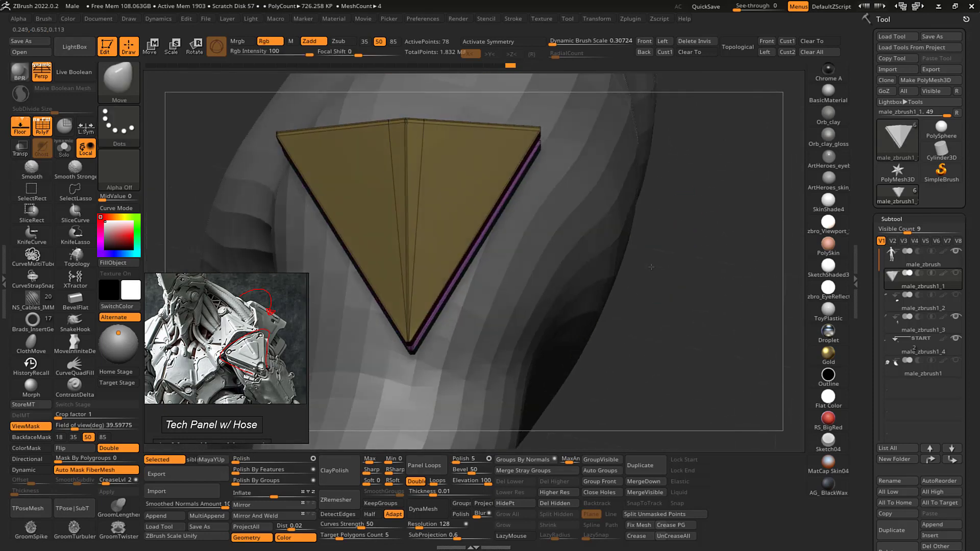
key(shift+f)
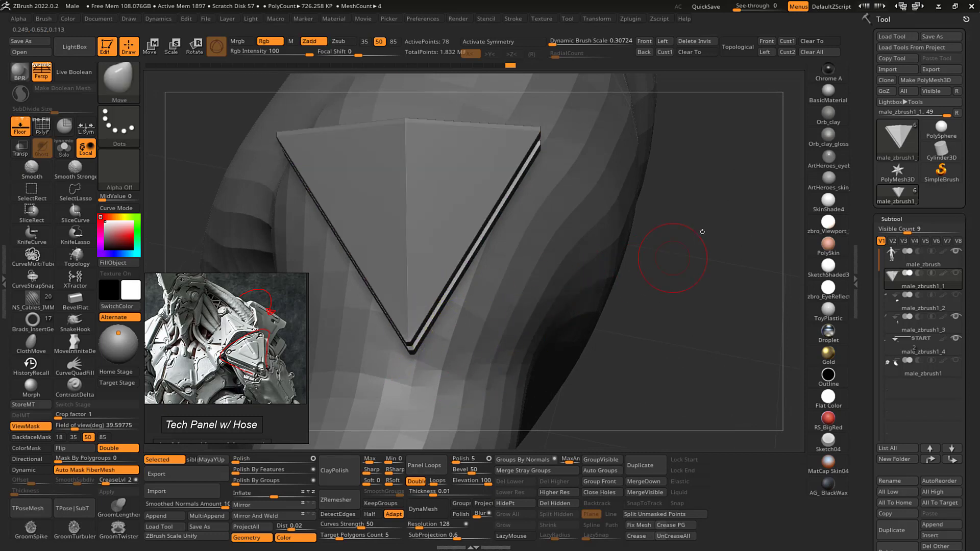
alt+drag(702, 231, 699, 286)
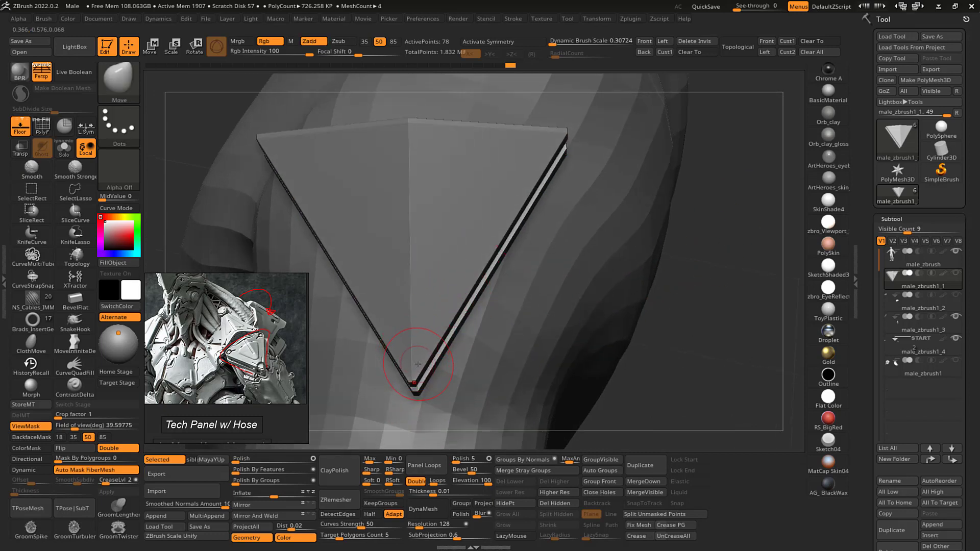
- Isolate the panel in Solo mode with polygroups shown and lasso-mask the centre of its lower tip
key(ctrl+z)
key(shift+s)
ctrl+right_drag(661, 292, 575, 350)
key(shift+f)
ctrl+right_drag(564, 217, 577, 317)
mouse_move(342, 145)
ctrl+mouse_down()
mouse_move(279, 130)
mouse_move(322, 314)
mouse_move(342, 319)
ctrl+mouse_up()
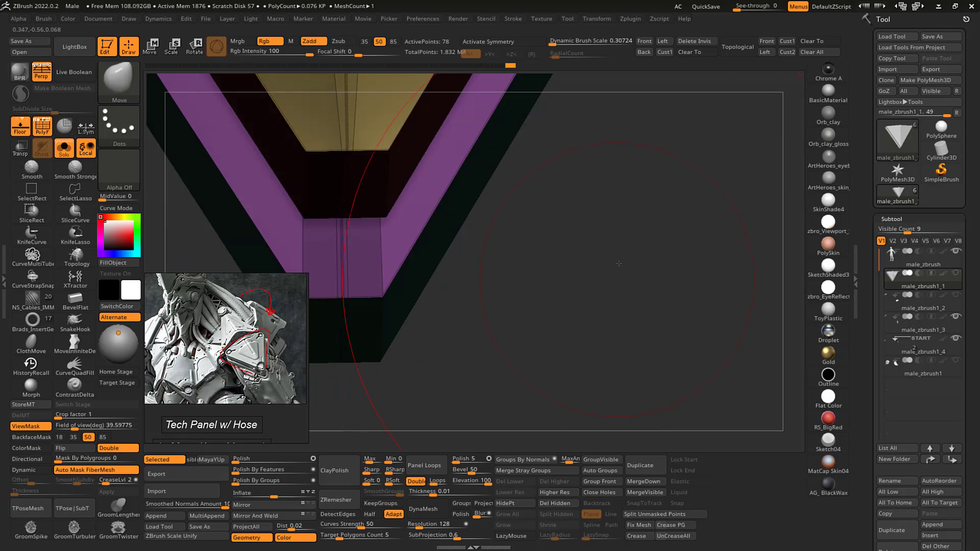
mouse_move(583, 276)
ctrl+right_down()
mouse_move(587, 145)
mouse_move(617, 327)
mouse_move(626, 225)
ctrl+right_up()
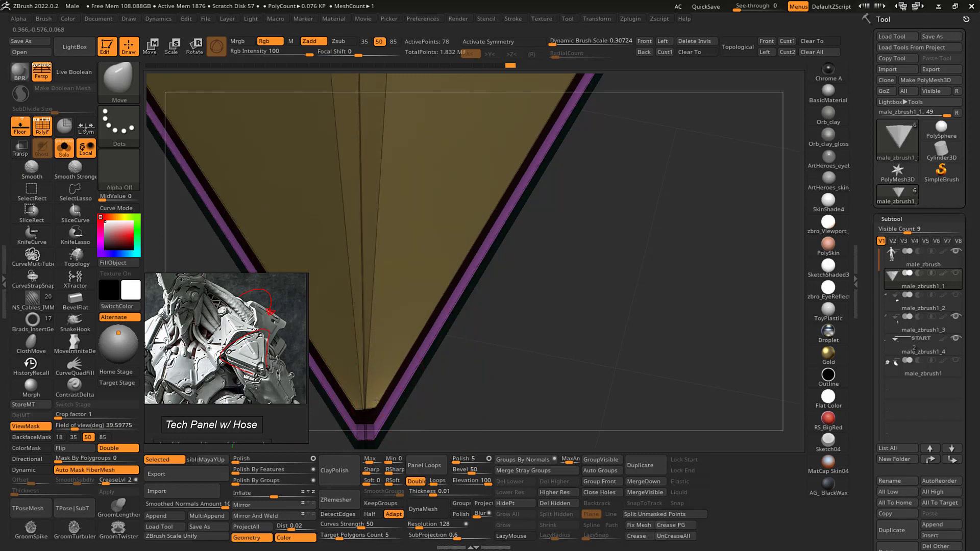
- Nudge the points at the fold's lower end with the Move brush, undoing the first overly large stroke
drag(370, 401, 462, 398)
key(ctrl+z)
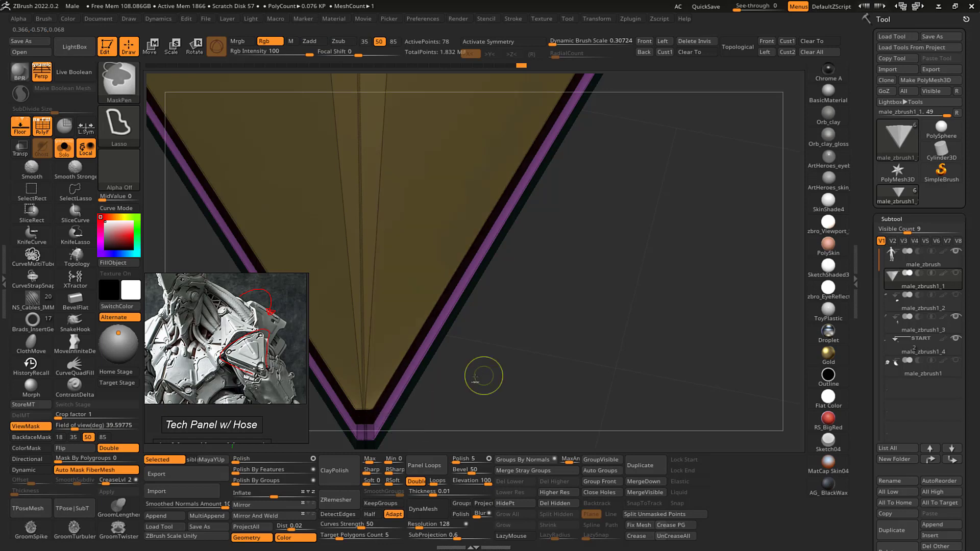
drag(375, 400, 384, 397)
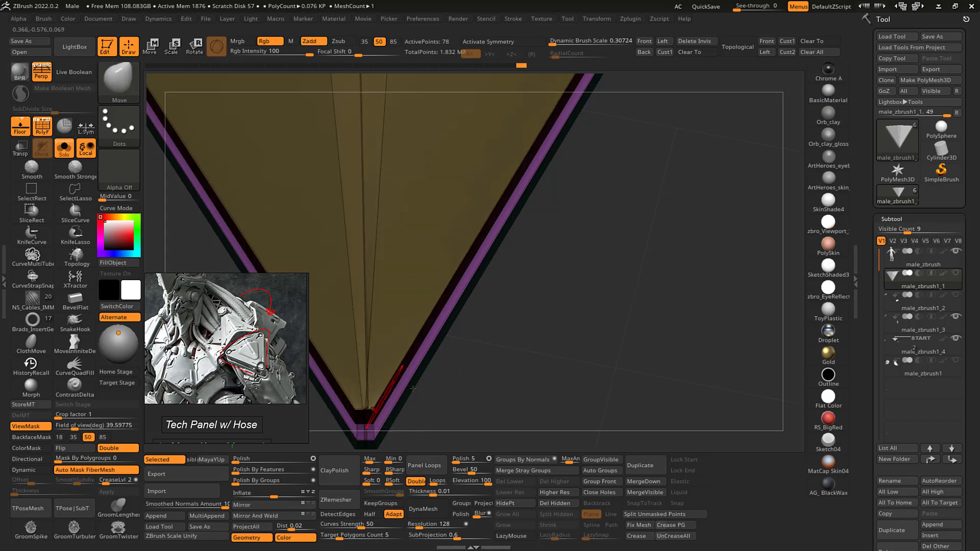
right_drag(567, 326, 615, 144)
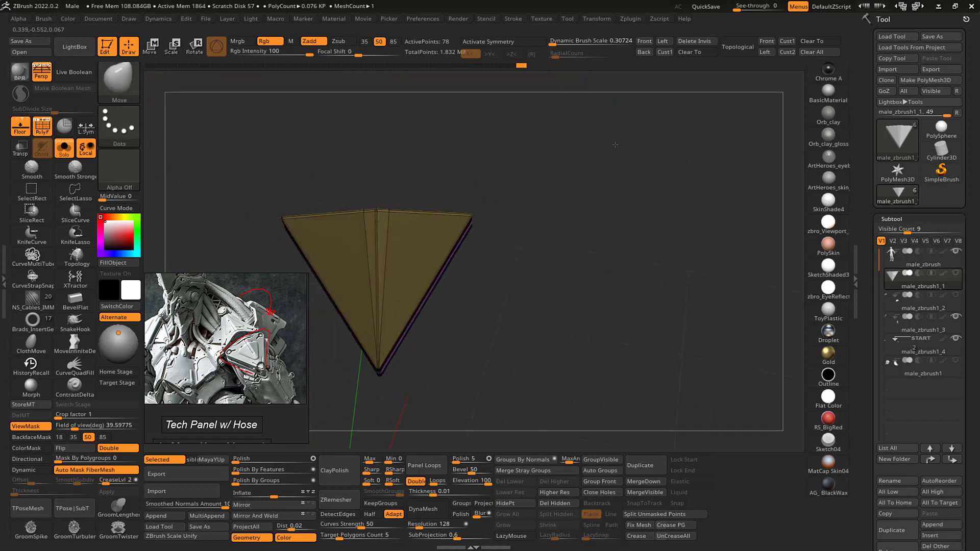
- Clear the mask and bring back the full character with the polyframe hidden
mouse_move(615, 145)
mouse_down()
mouse_move(646, 203)
mouse_move(634, 254)
mouse_move(629, 191)
mouse_move(597, 182)
mouse_move(602, 199)
mouse_move(612, 185)
mouse_move(504, 225)
mouse_move(602, 217)
mouse_move(608, 231)
mouse_move(609, 207)
mouse_move(619, 213)
mouse_move(604, 205)
mouse_move(625, 191)
mouse_up()
key(alt+s)
key(shift+f)
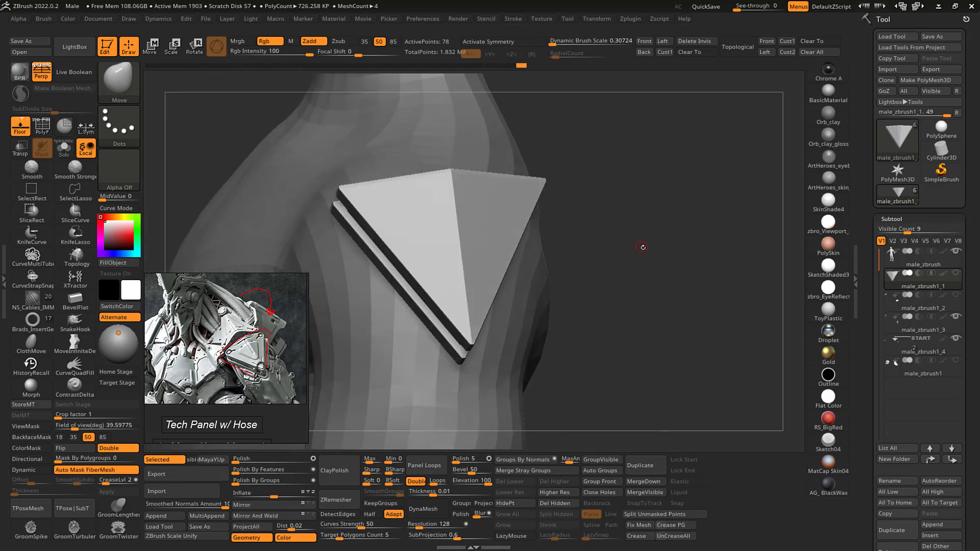
- Isolate the panel with dynamic subdivision on and examine the smoothed tip, fold and outer edges
mouse_move(642, 247)
mouse_down()
mouse_move(663, 254)
mouse_move(645, 249)
mouse_move(665, 292)
mouse_move(669, 232)
mouse_move(681, 271)
mouse_move(675, 245)
mouse_move(673, 264)
mouse_move(627, 270)
mouse_up()
key(shift+s)
key(d)
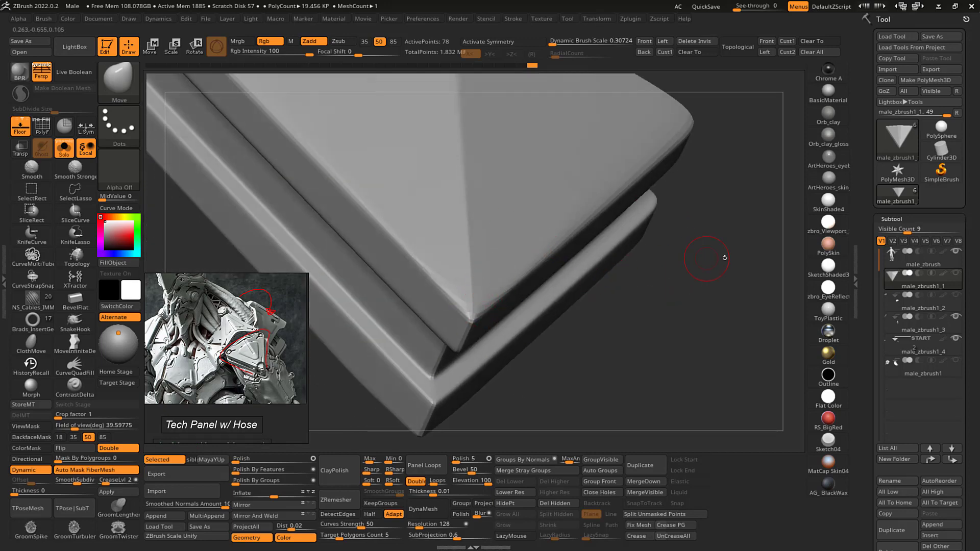
drag(725, 257, 684, 262)
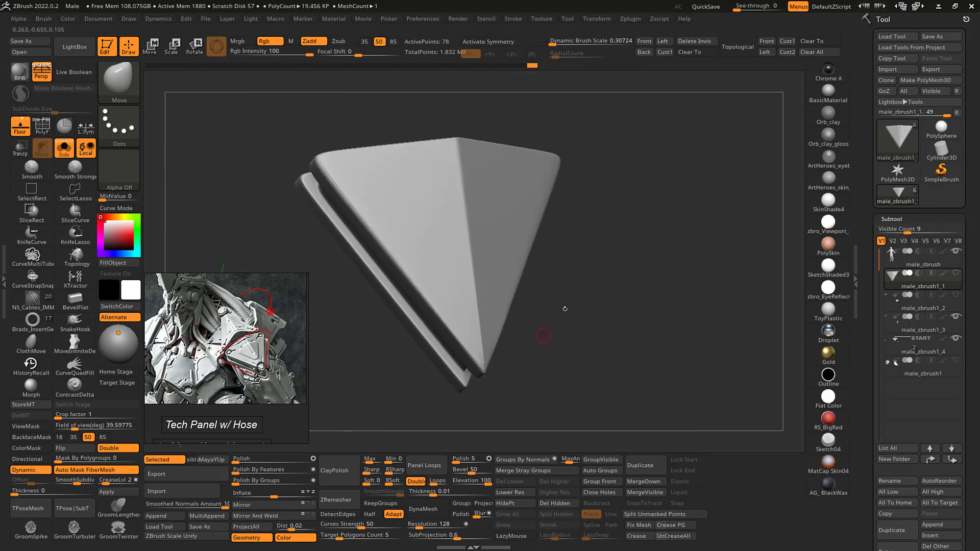
drag(651, 260, 527, 111)
drag(643, 243, 595, 171)
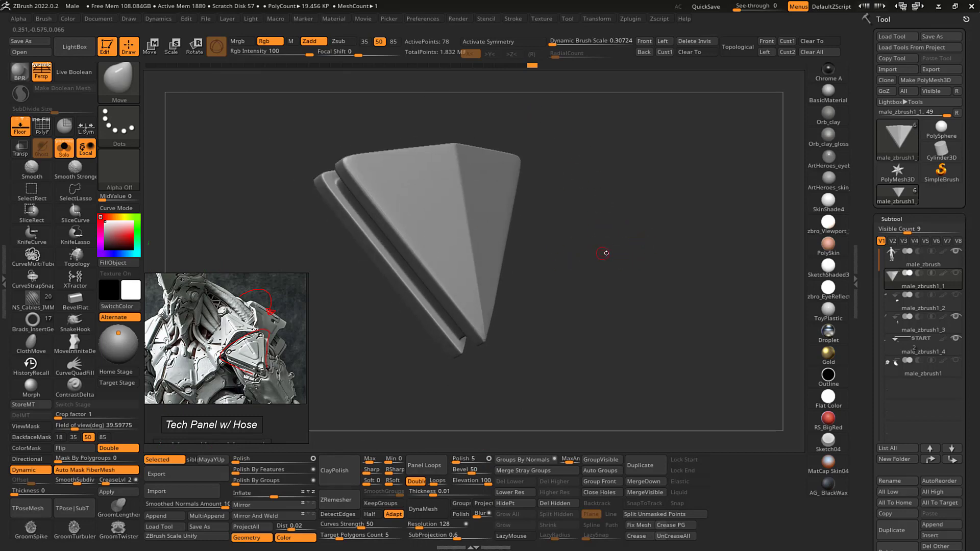
drag(623, 235, 641, 220)
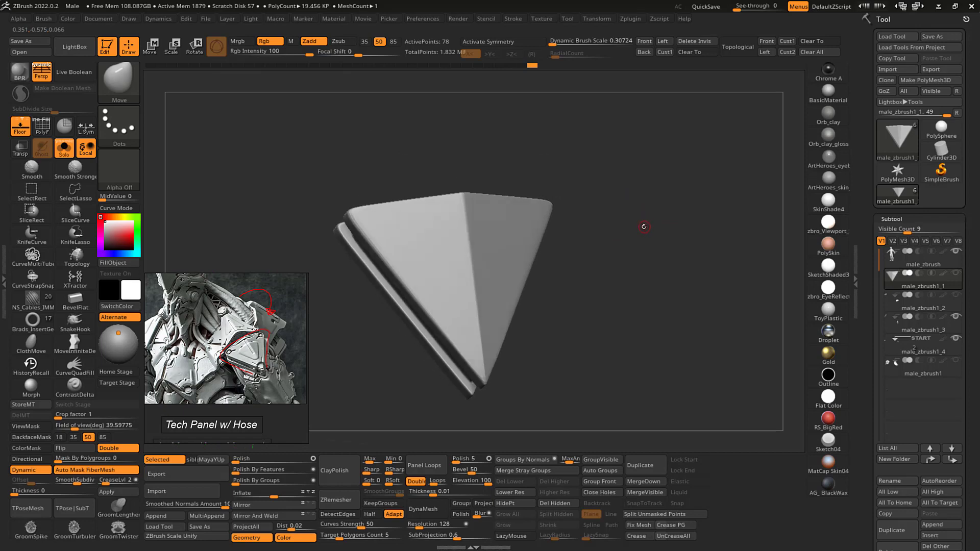
- Leave Solo mode and adjust the central fold of the smoothed panel with the Move brush
key(shift+s)
mouse_move(649, 217)
mouse_down()
mouse_move(669, 206)
mouse_move(658, 191)
mouse_move(678, 187)
mouse_move(558, 194)
mouse_up()
key(s)
drag(485, 248, 487, 328)
drag(651, 121, 670, 115)
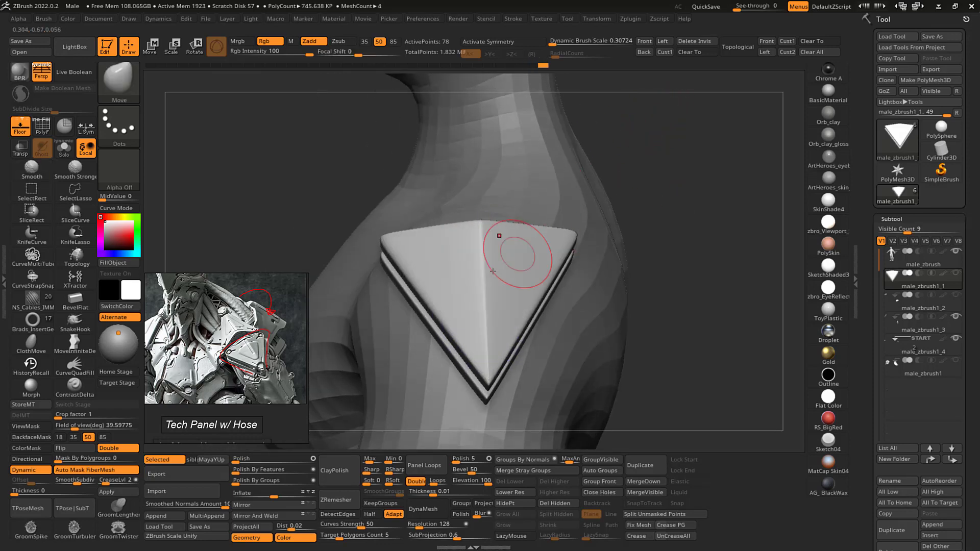
- Reduce the brush size, mask the panel's lower tip and smooth the central fold above it
key(s)
drag(491, 342, 483, 342)
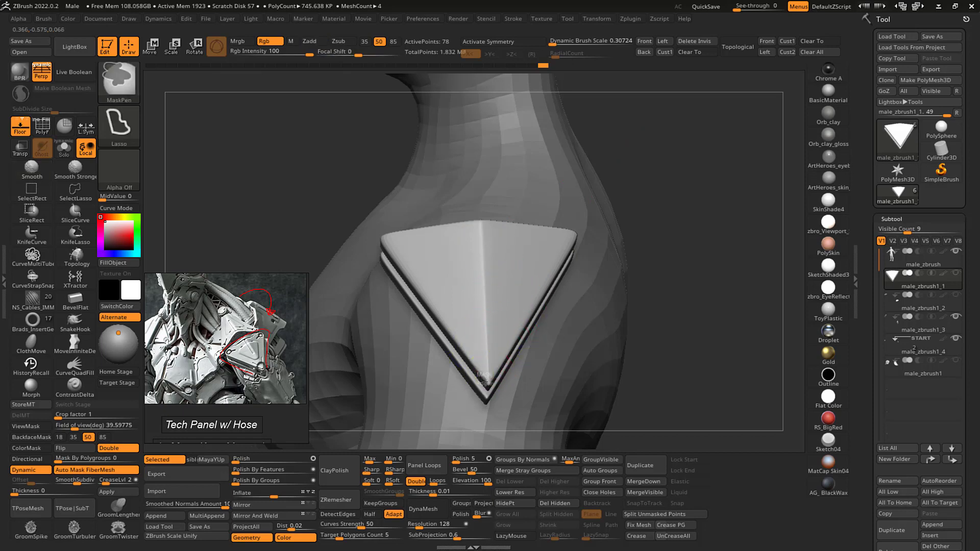
ctrl+drag(479, 424, 467, 383)
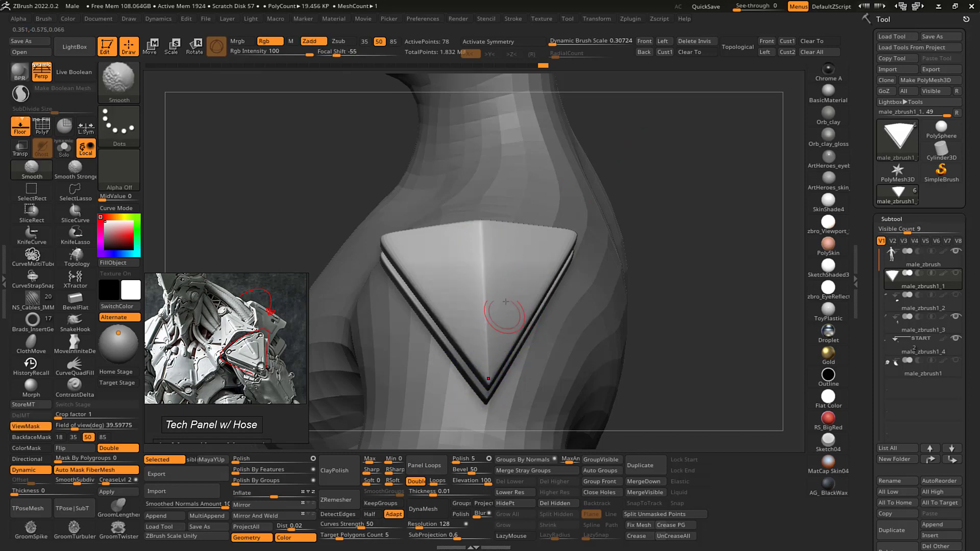
key(ctrl+h)
mouse_move(498, 320)
shift+mouse_down()
mouse_move(488, 352)
mouse_move(488, 273)
shift+mouse_up()
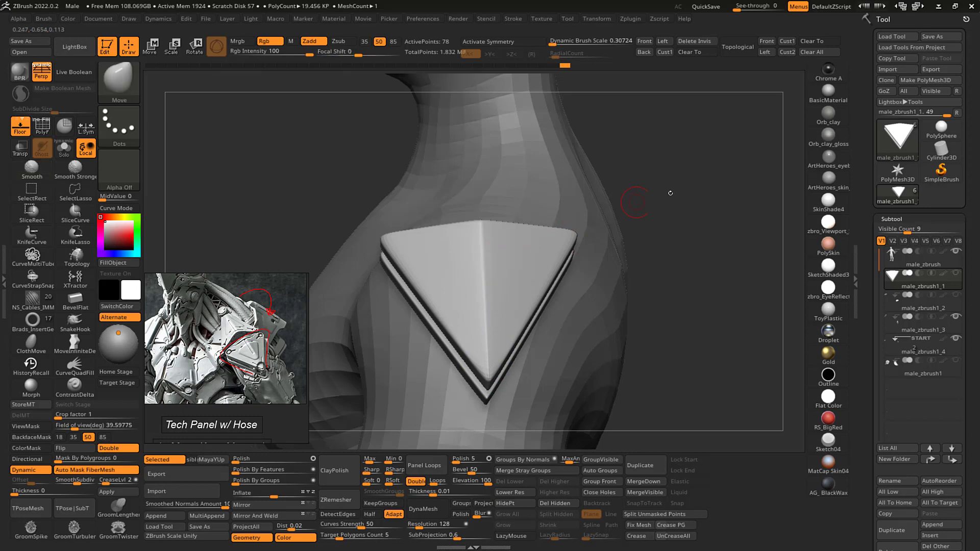
- Inspect the smoothed panel on the shoulder from several angles and compare it with the unsmoothed polygroup display
mouse_move(670, 193)
ctrl+right_down()
mouse_move(689, 168)
mouse_move(671, 175)
ctrl+right_up()
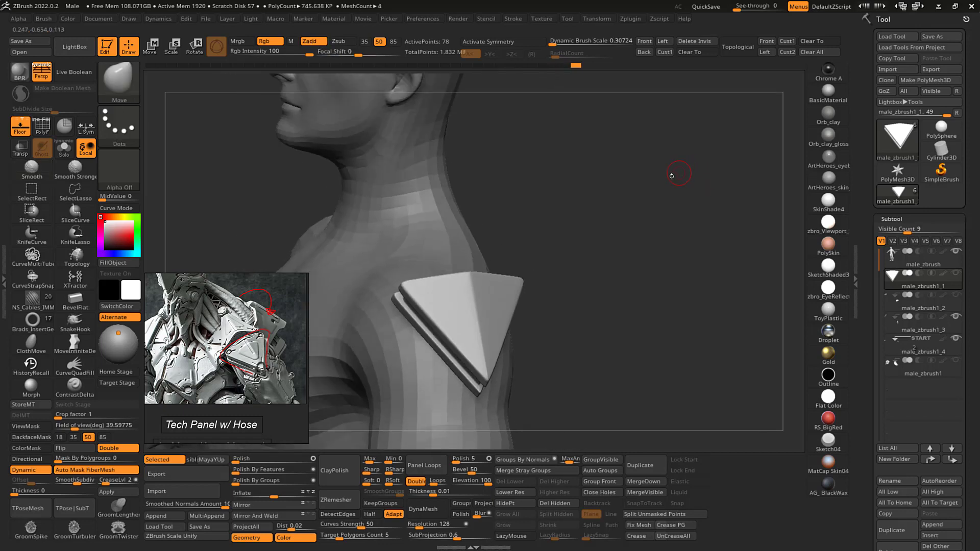
drag(671, 176, 689, 172)
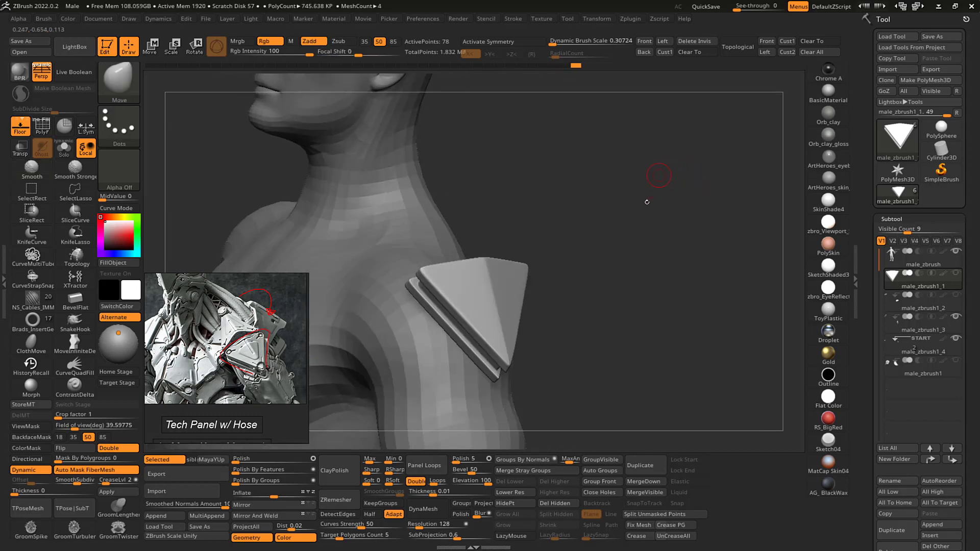
mouse_move(647, 201)
mouse_down()
mouse_move(662, 241)
mouse_move(654, 217)
mouse_up()
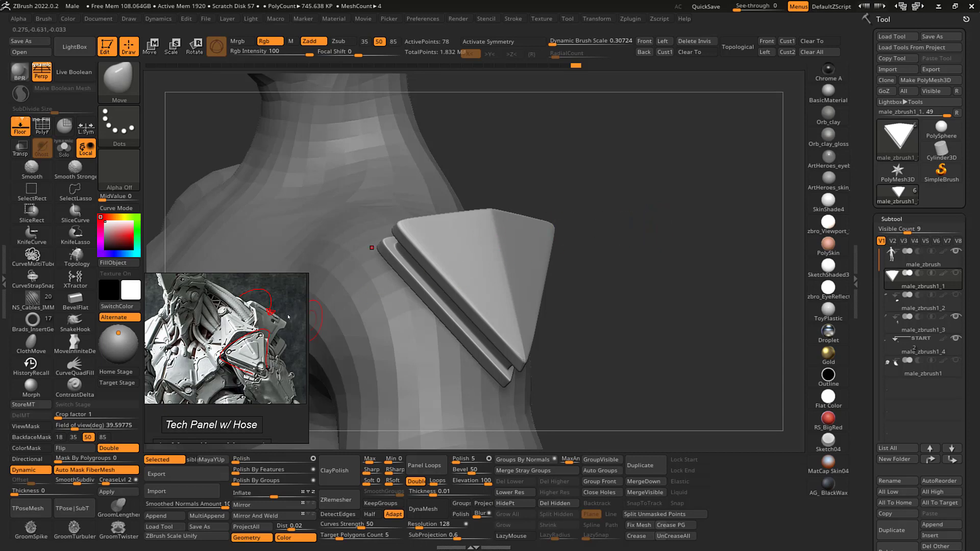
drag(650, 194, 688, 199)
key(shift+f)
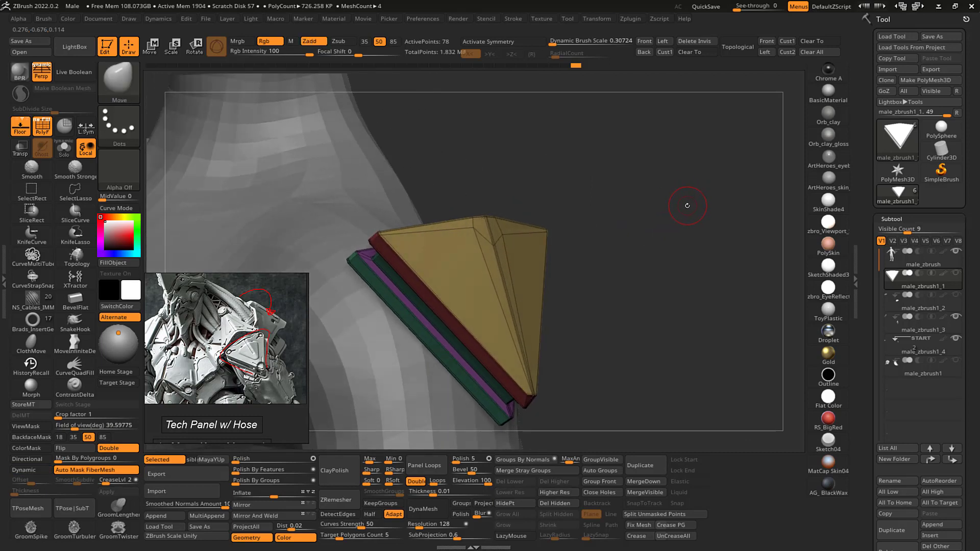
drag(685, 210, 623, 213)
key(s)
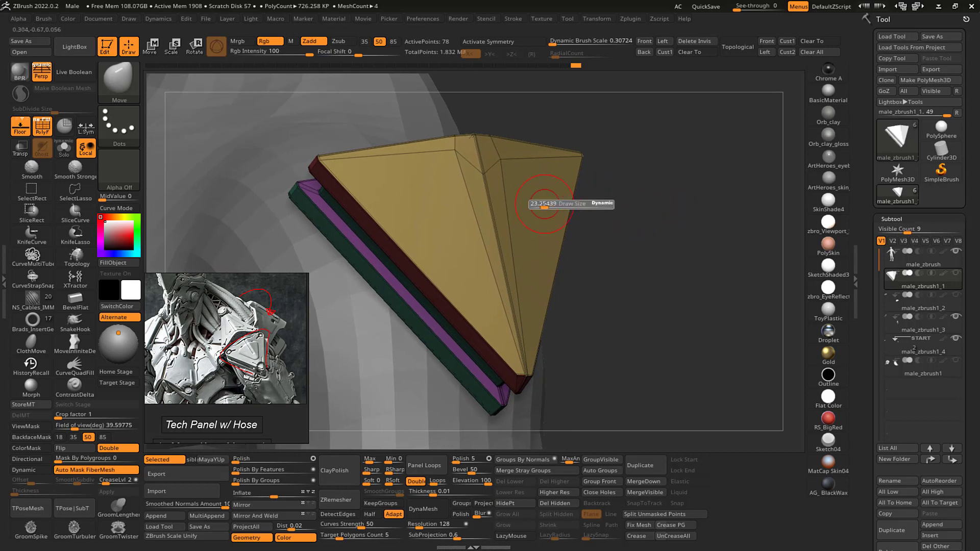
mouse_move(619, 167)
mouse_down()
mouse_move(678, 171)
mouse_move(665, 169)
mouse_up()
mouse_move(658, 168)
mouse_down()
mouse_move(602, 174)
mouse_move(669, 170)
mouse_up()
key(d)
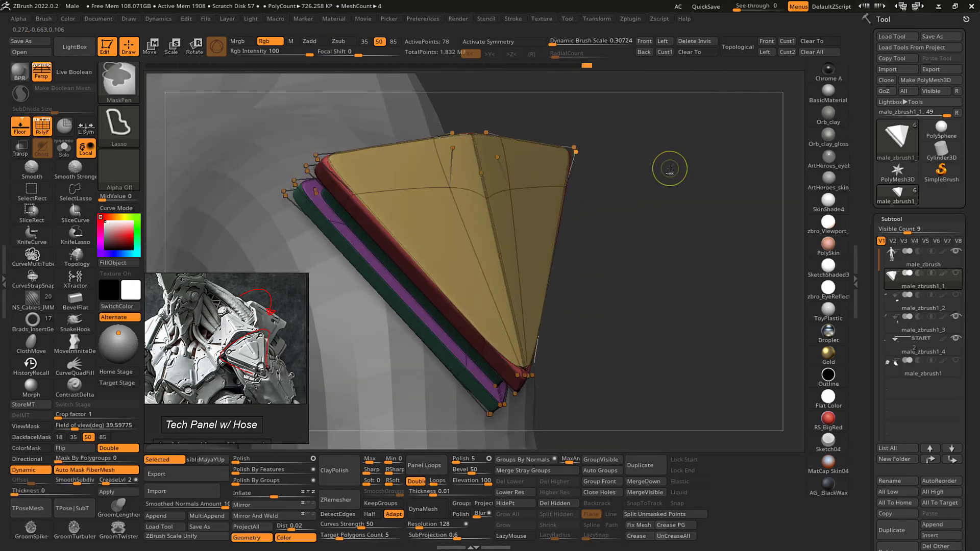
key(shift+d)
- Isolate the panel's front-face polygroup and examine its edge layout around the central fold
ctrl+shift+click(535, 204)
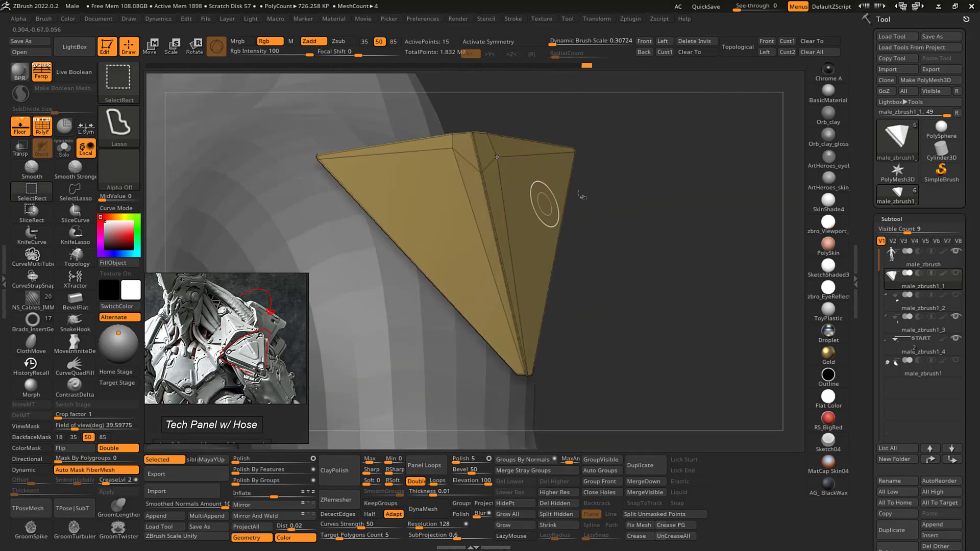
drag(612, 189, 668, 190)
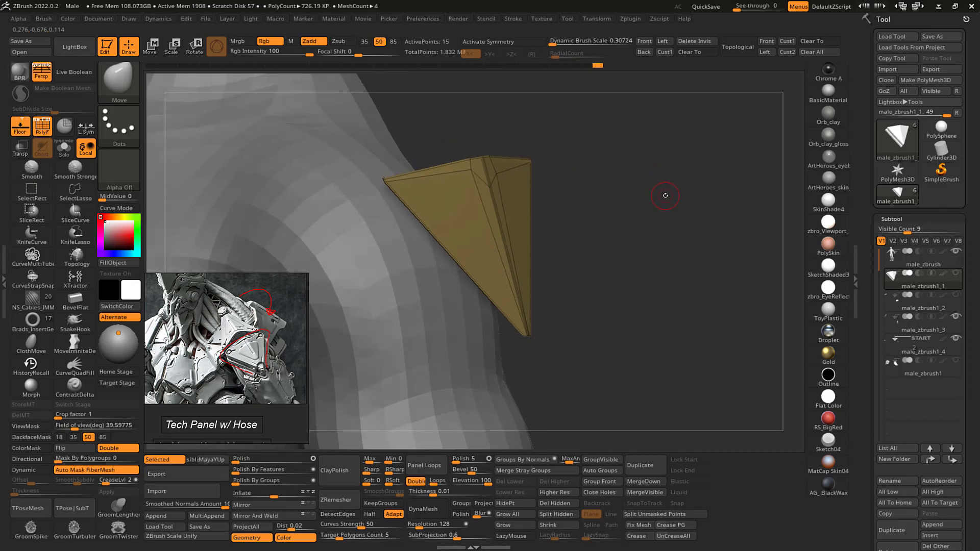
mouse_move(662, 198)
mouse_down()
mouse_move(653, 194)
mouse_move(669, 188)
mouse_move(658, 190)
mouse_up()
mouse_move(613, 159)
ctrl+shift+mouse_down()
mouse_move(404, 102)
mouse_move(513, 306)
mouse_move(592, 285)
mouse_move(633, 218)
mouse_move(661, 202)
ctrl+shift+mouse_up()
ctrl+shift+click(638, 209)
key(shift+f)
key(shift+f)
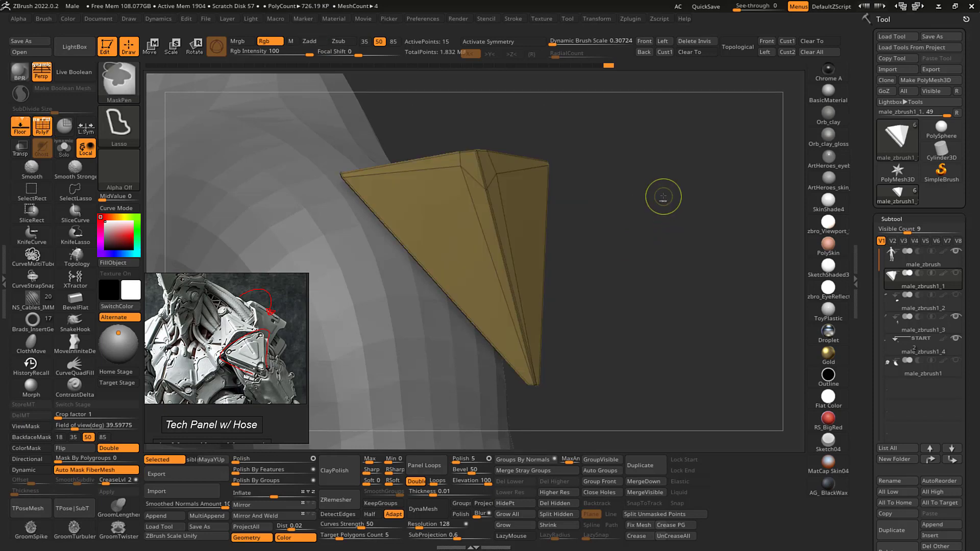
- Unhide the rest of the panel and return it to the unsmoothed polygroup display
key(d)
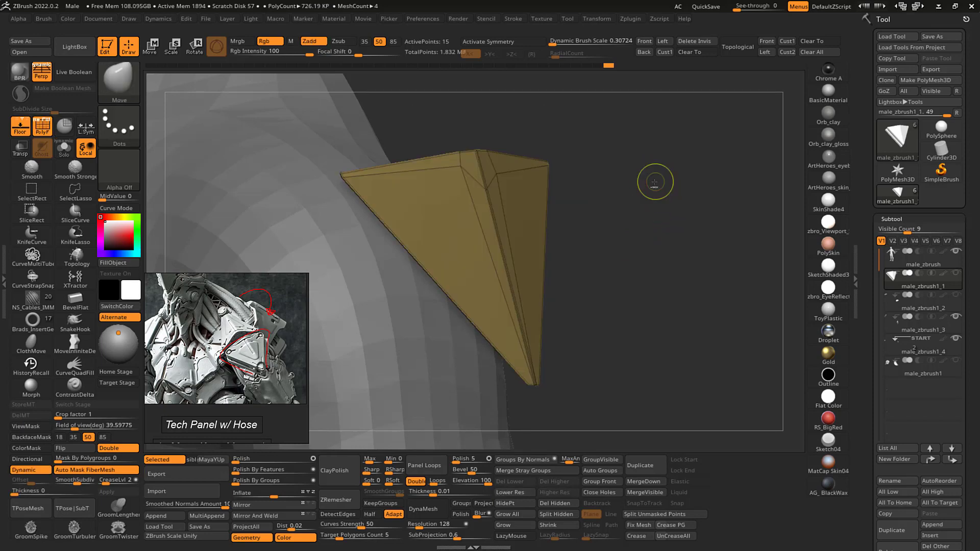
ctrl+shift+click(656, 182)
drag(661, 184, 498, 219)
key(shift+d)
key(shift+f)
key(shift+f)
- Extrude the panel's front face slightly outward as a thin layer with ZModeler's QMesh action, target Polygroup All
drag(574, 188, 592, 179)
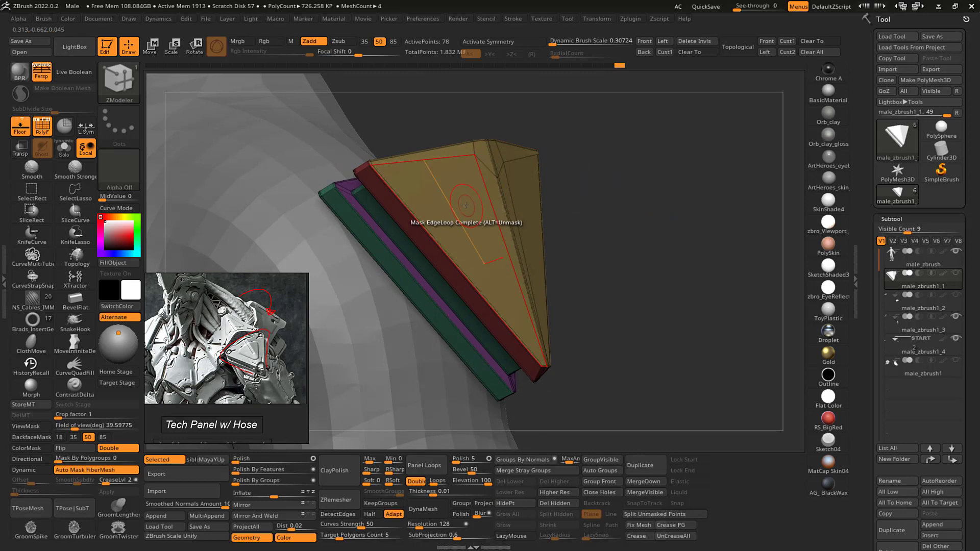
key(space)
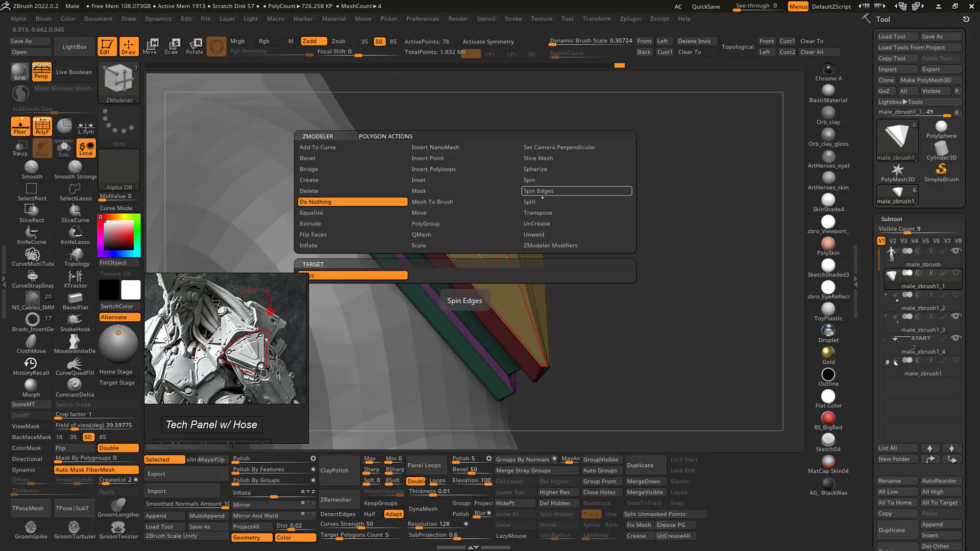
click(462, 235)
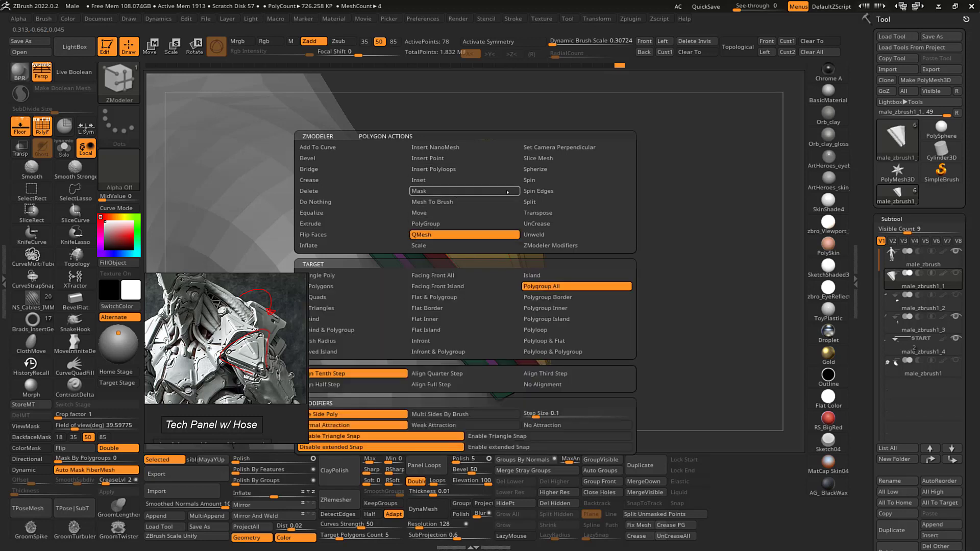
drag(646, 145, 593, 175)
drag(484, 224, 490, 219)
key(alt)
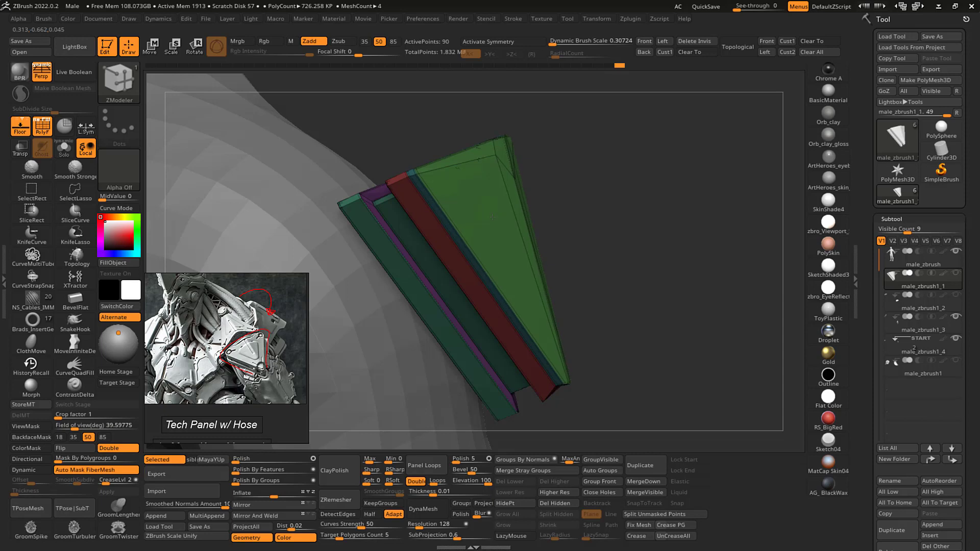
key(alt)
drag(494, 217, 489, 214)
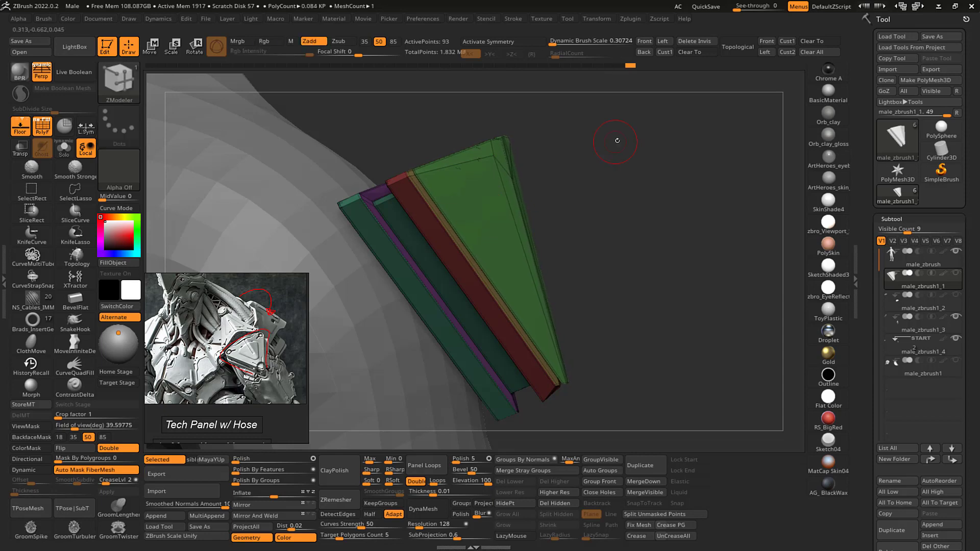
mouse_move(615, 139)
mouse_down()
mouse_move(640, 168)
mouse_move(608, 131)
mouse_up()
drag(645, 163, 506, 220)
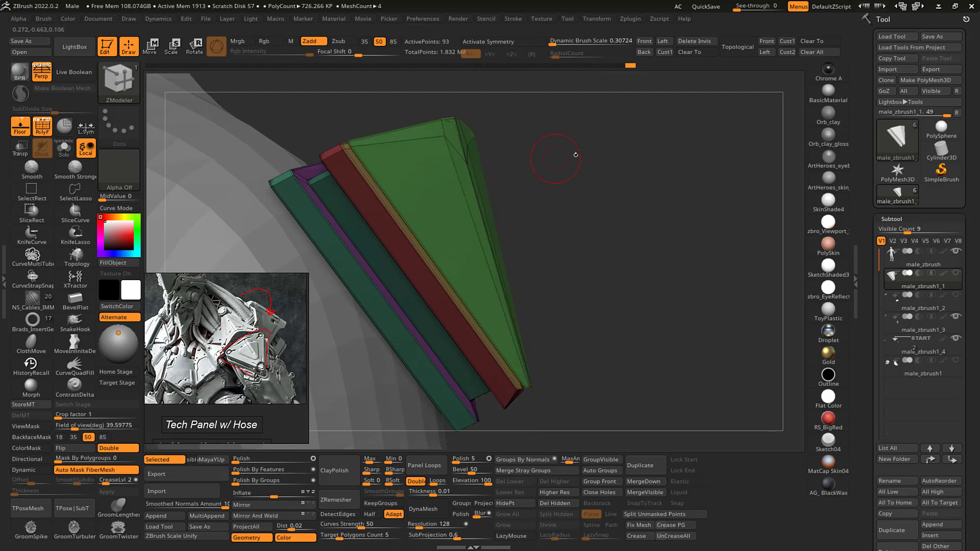
mouse_move(576, 155)
mouse_down()
mouse_move(619, 169)
mouse_move(632, 162)
mouse_move(572, 170)
mouse_up()
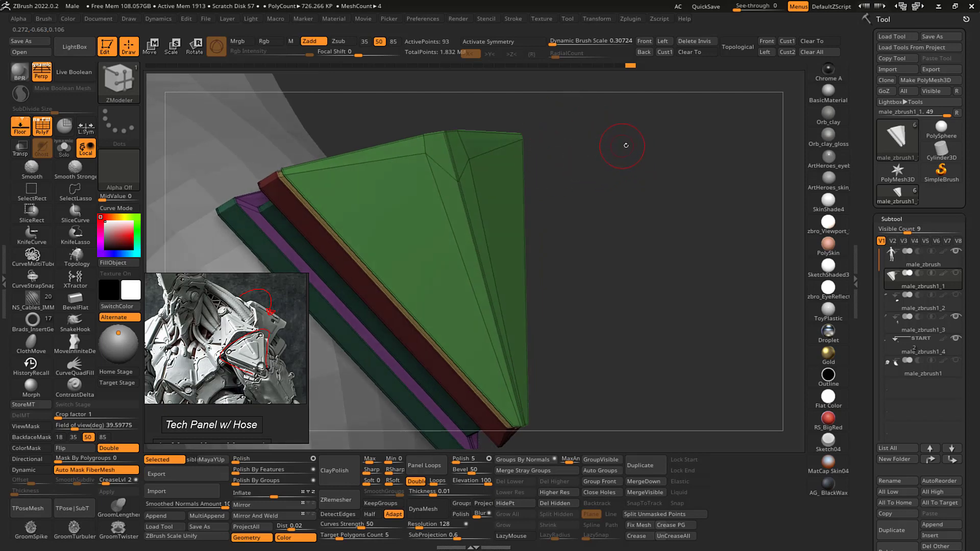
mouse_move(626, 146)
alt+mouse_down()
mouse_move(632, 165)
mouse_move(586, 160)
mouse_move(600, 145)
mouse_move(614, 159)
alt+mouse_up()
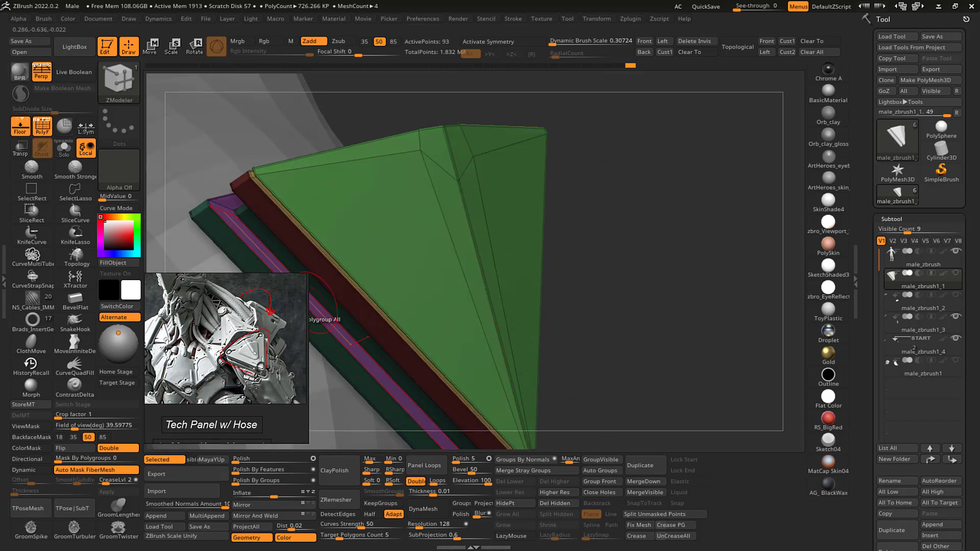
- Set ZModeler's edge action to Insert and its polygon action to Do Nothing, undoing the stray edge loops inserted near the fold
drag(678, 171, 566, 147)
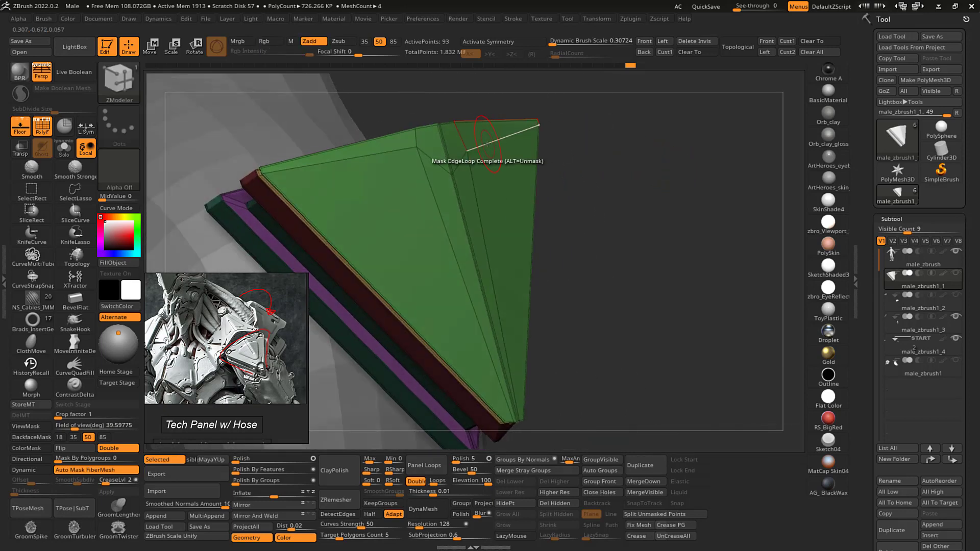
key(space)
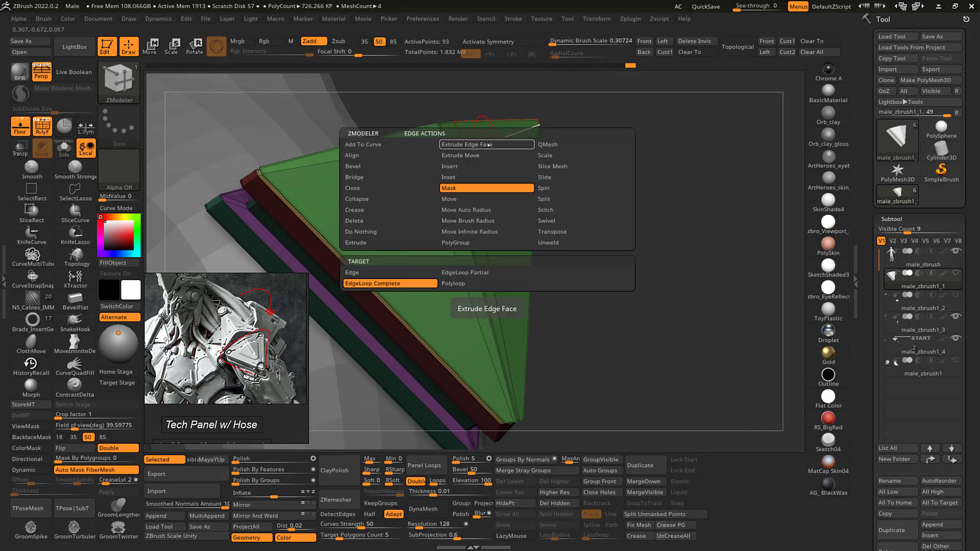
click(462, 168)
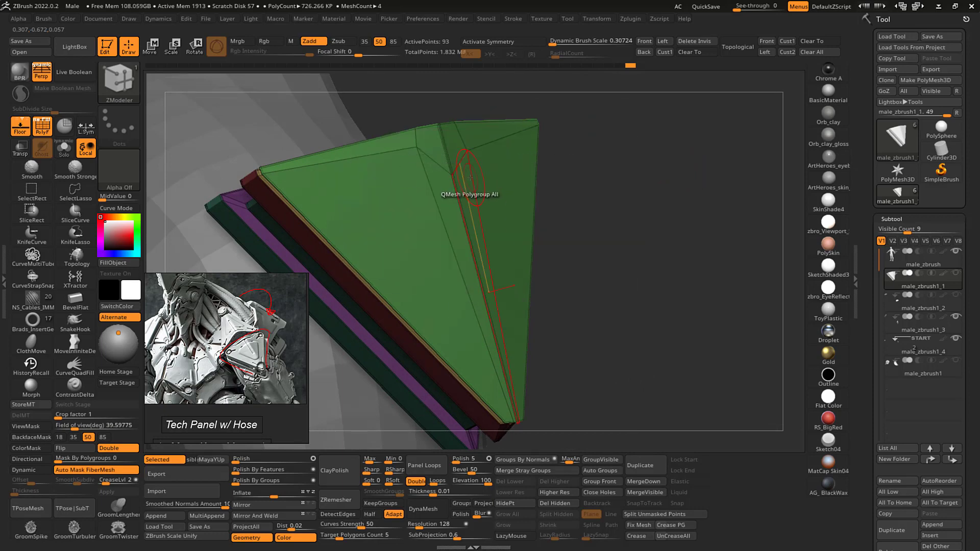
click(436, 208)
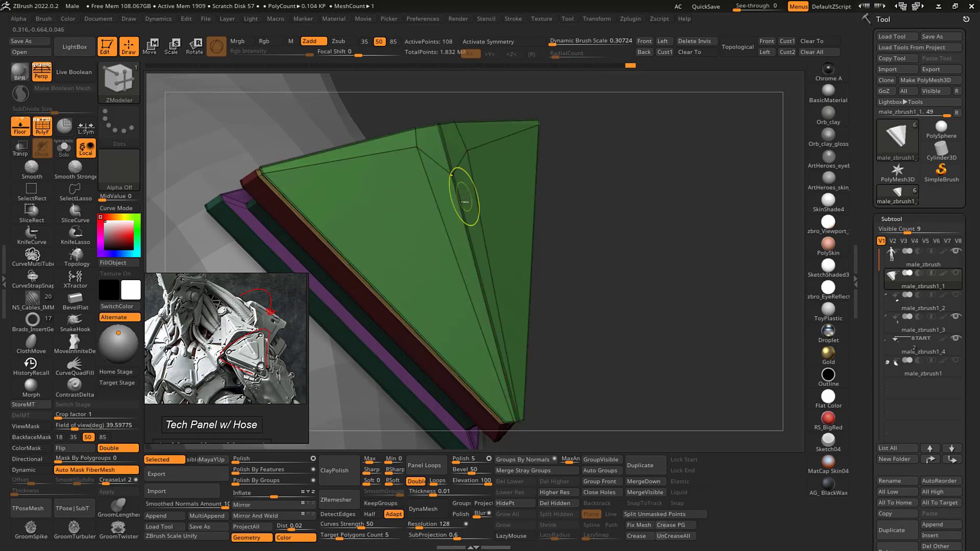
key(ctrl+z)
key(space)
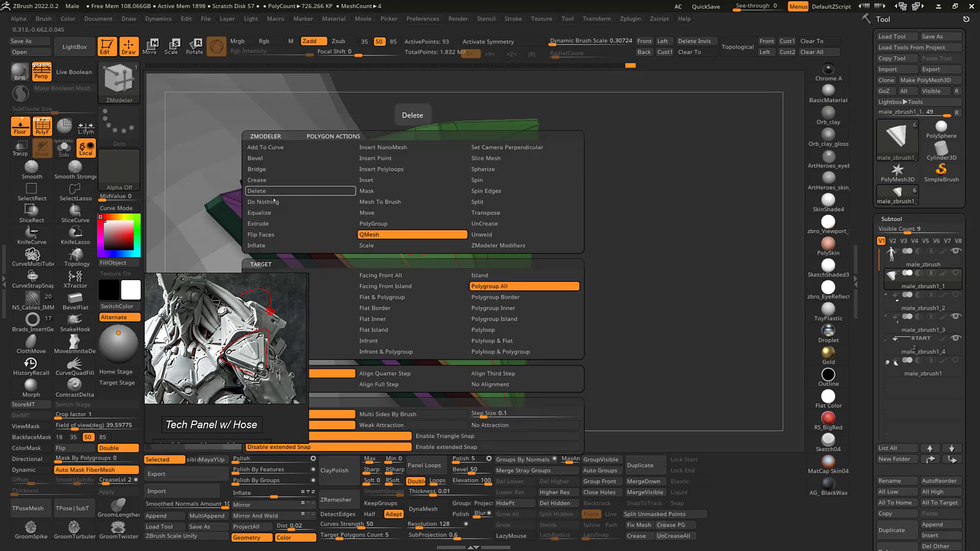
click(273, 201)
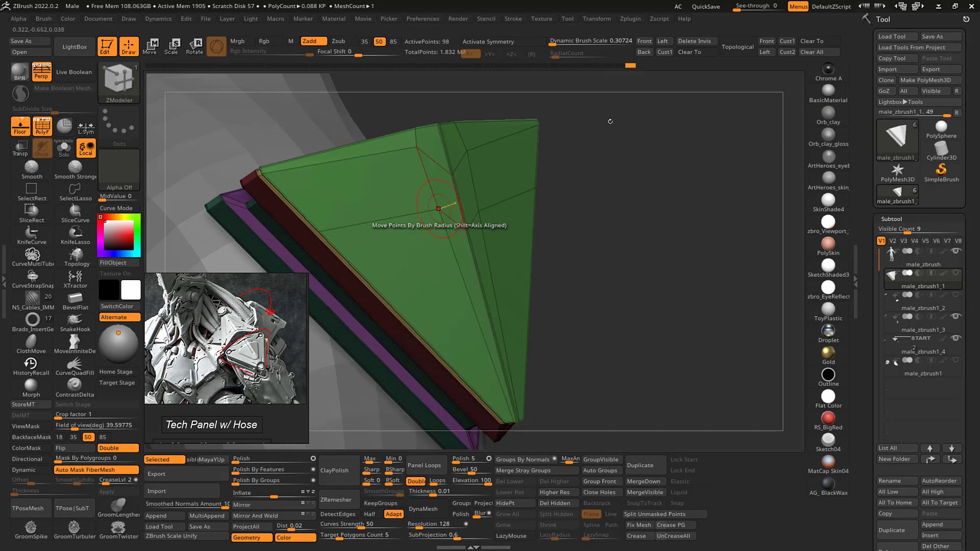
drag(610, 122, 671, 140)
key(ctrl+z)
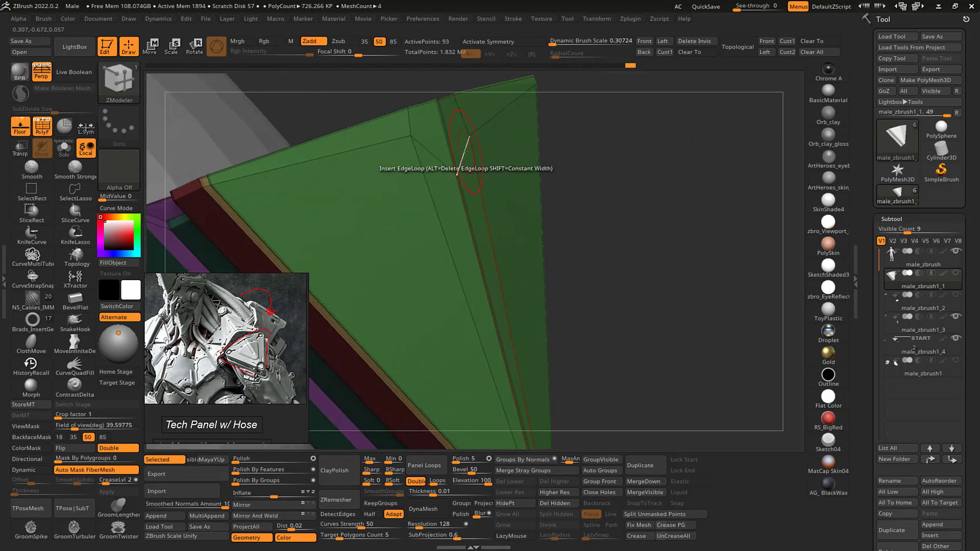
- Delete the extra edge loops around the front face's central fold so that a single crease edge remains
alt+click(466, 152)
alt+click(513, 148)
alt+drag(669, 168, 686, 148)
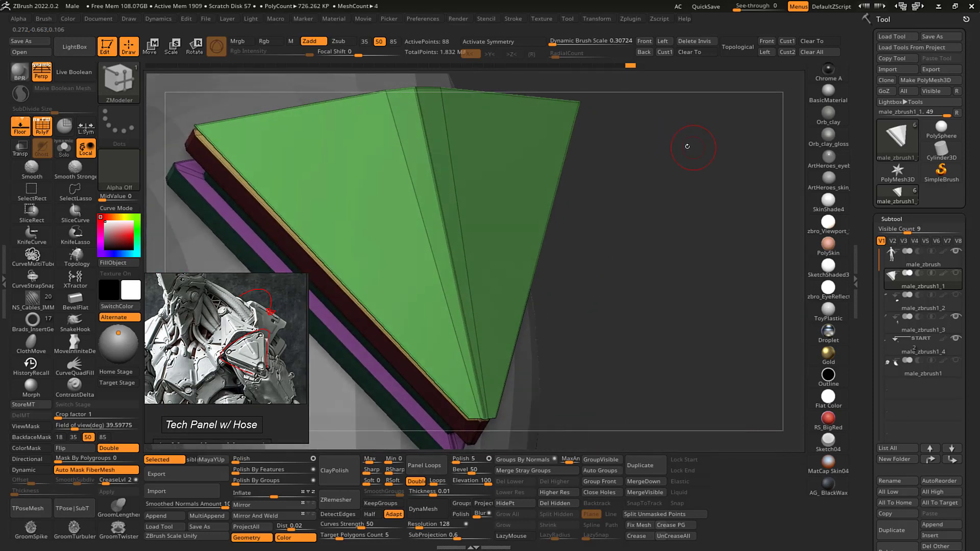
alt+click(449, 150)
key(ctrl+z)
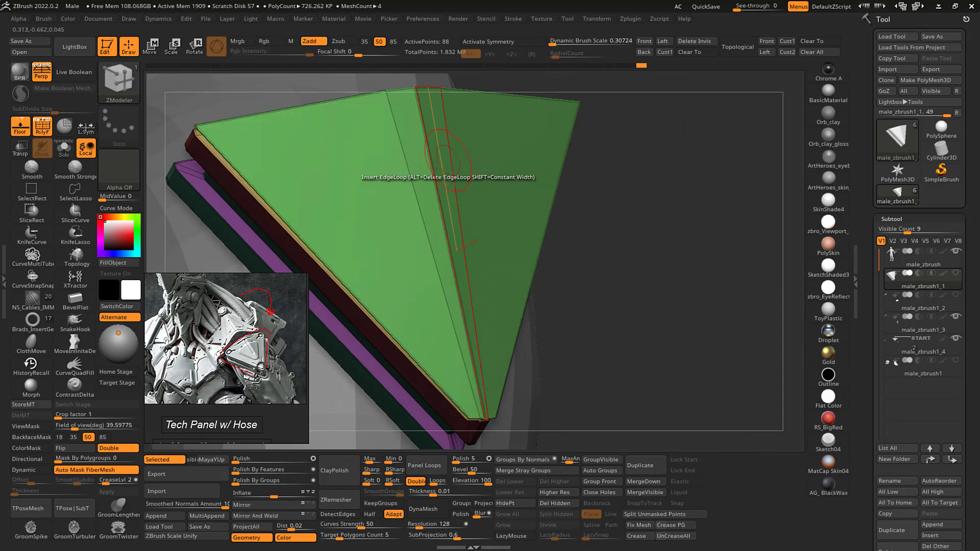
alt+click(403, 176)
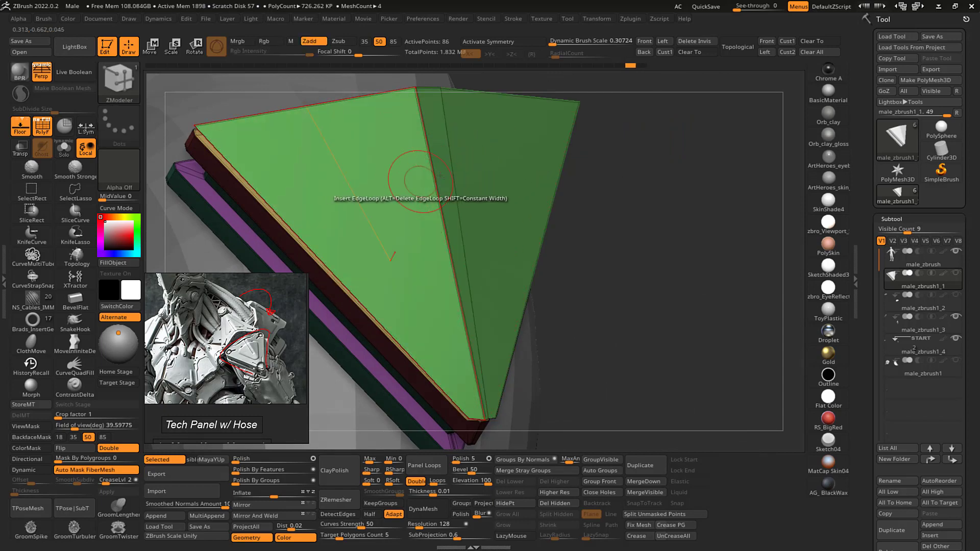
alt+click(452, 161)
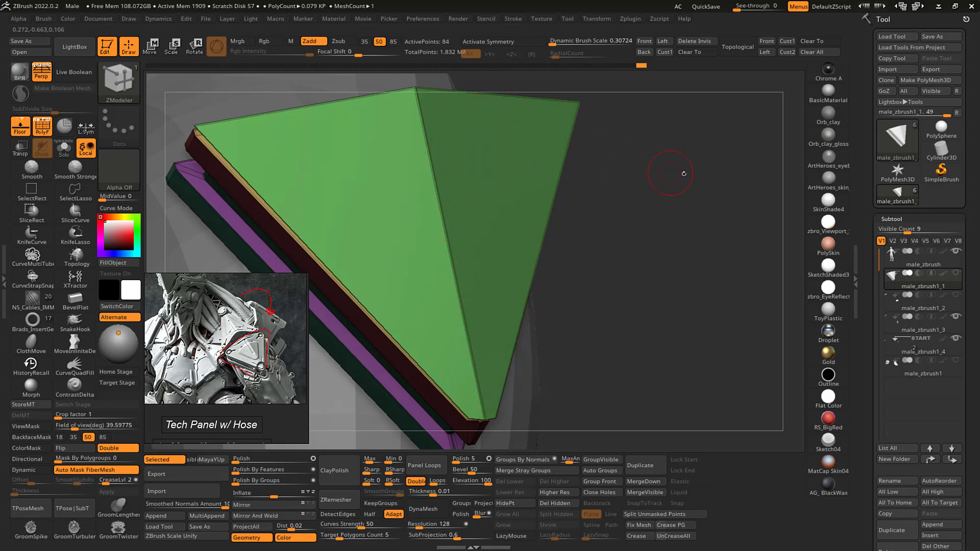
- Inspect the cleaned-up front face and the layered side profile of the panel from several angles
mouse_move(682, 169)
mouse_down()
mouse_move(667, 177)
mouse_move(678, 160)
mouse_move(650, 179)
mouse_move(620, 183)
mouse_up()
key(shift)
key(w)
key(q)
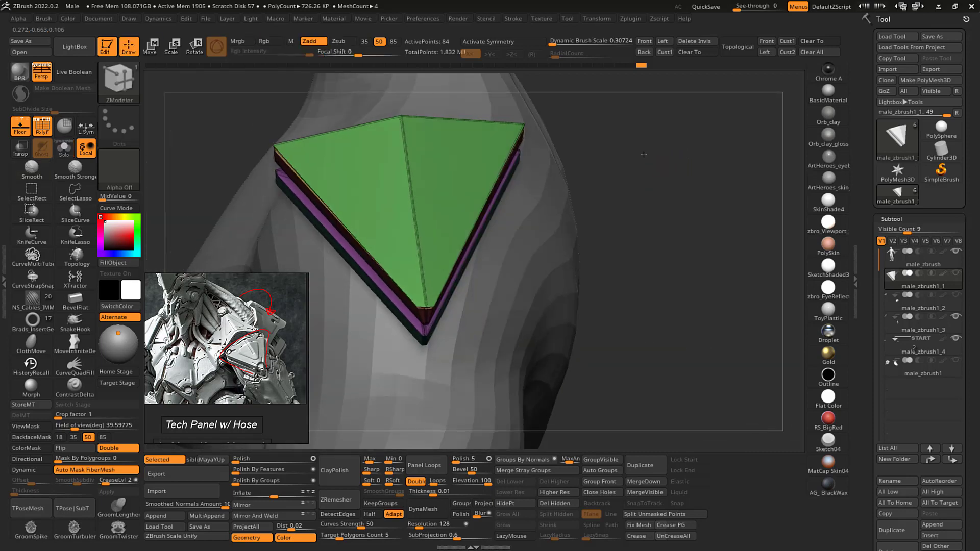
drag(498, 224, 454, 221)
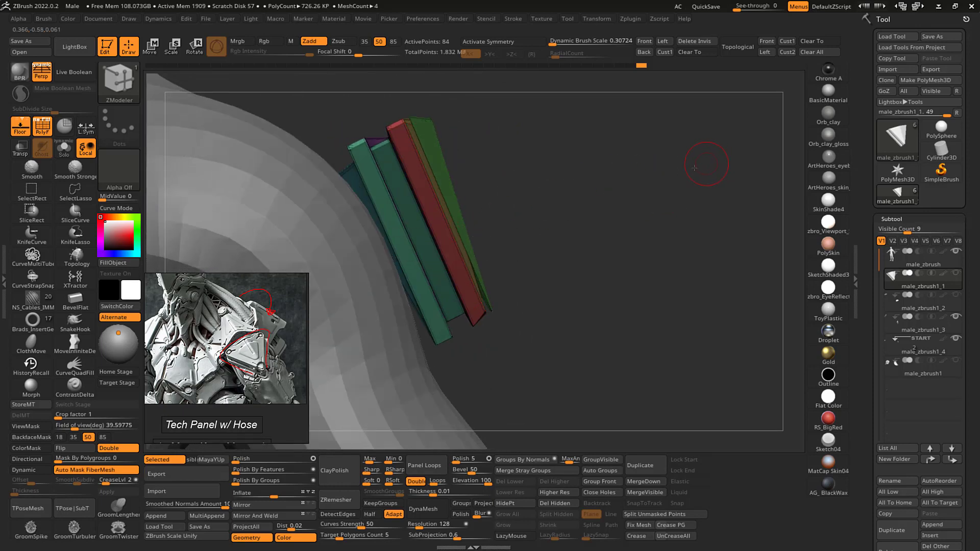
drag(694, 168, 659, 173)
drag(613, 239, 653, 188)
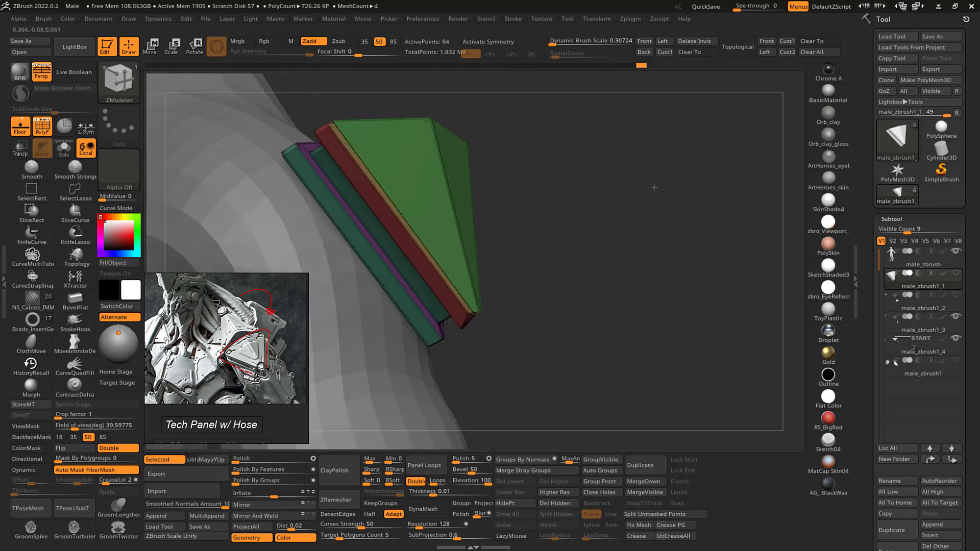
- Hide the panel's gold and purple polygroups to check the layers behind them, and restore full visibility
ctrl+shift+click(432, 170)
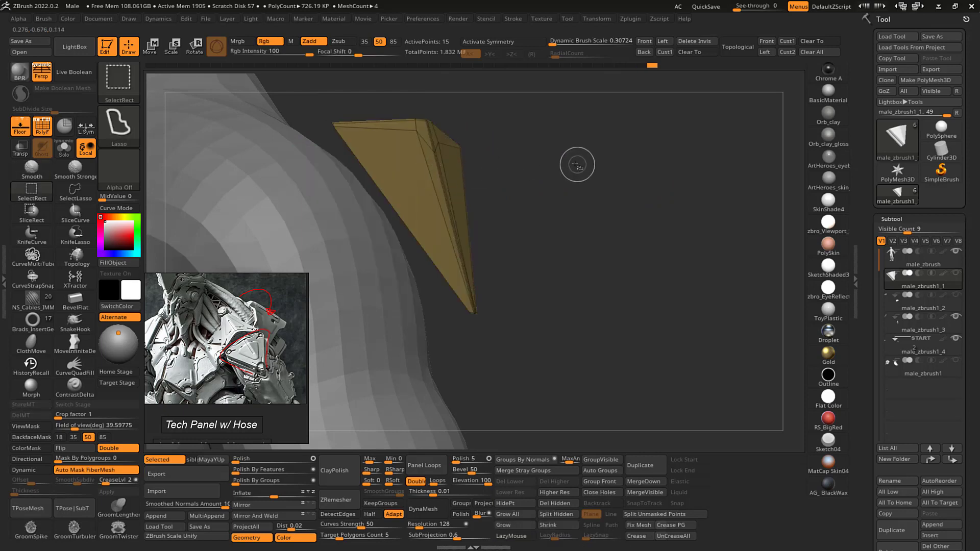
ctrl+shift+click(617, 179)
alt+drag(552, 141, 508, 134)
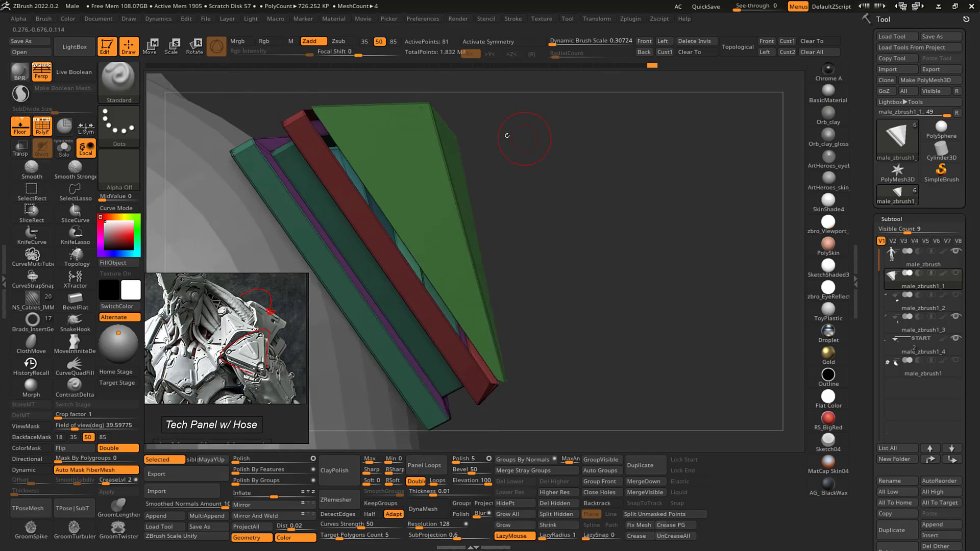
ctrl+shift+click(439, 161)
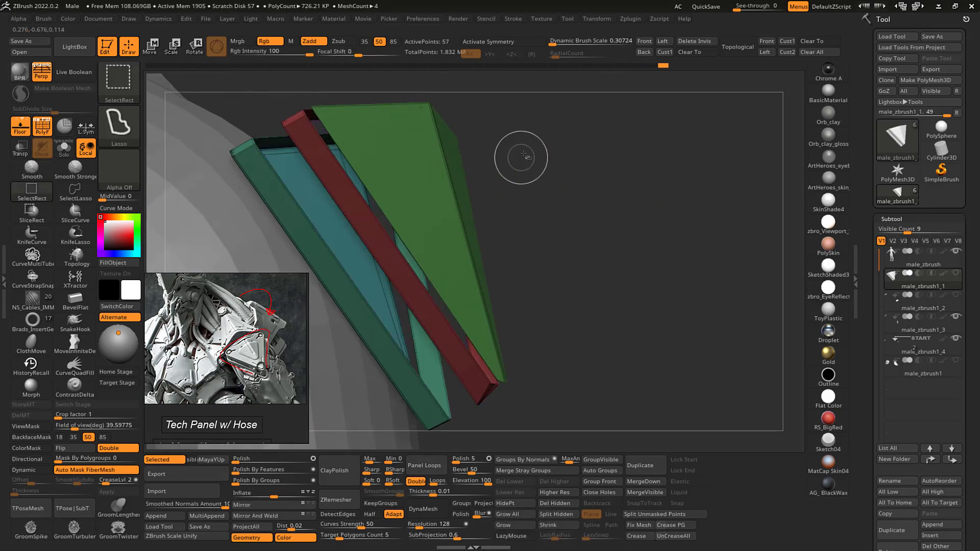
ctrl+shift+click(564, 134)
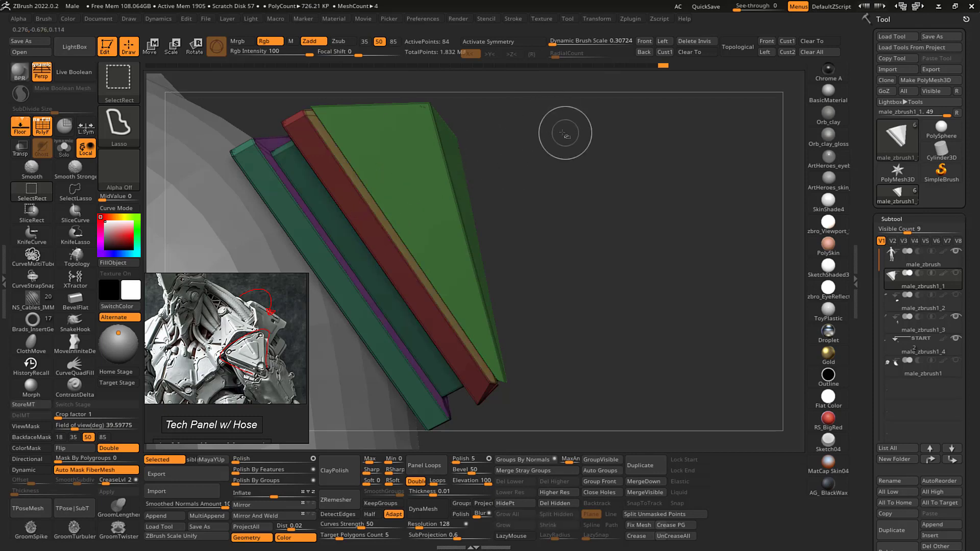
mouse_move(567, 145)
mouse_down()
mouse_move(592, 159)
mouse_move(583, 158)
mouse_up()
- Set the SelectRect brush's stroke to Rect
key(ctrl+shift)
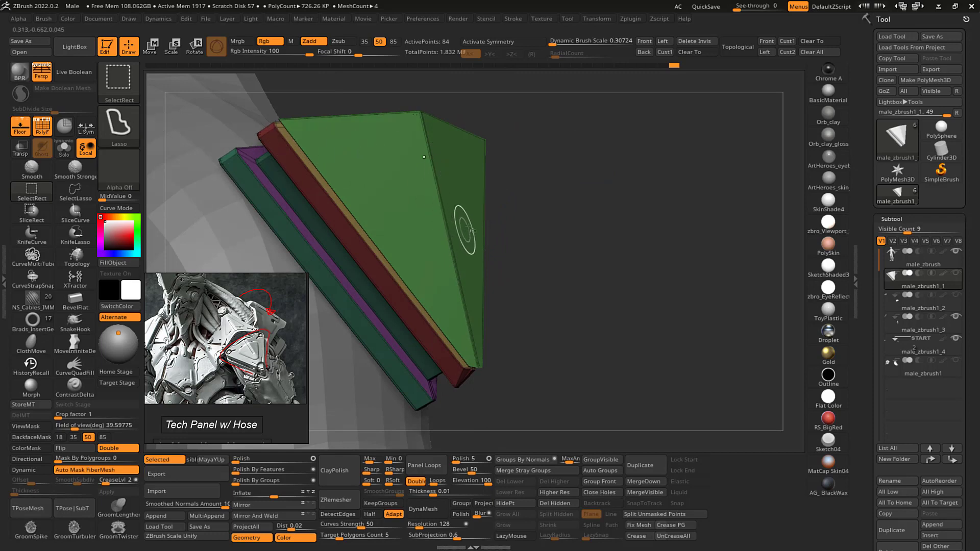
click(125, 122)
click(177, 137)
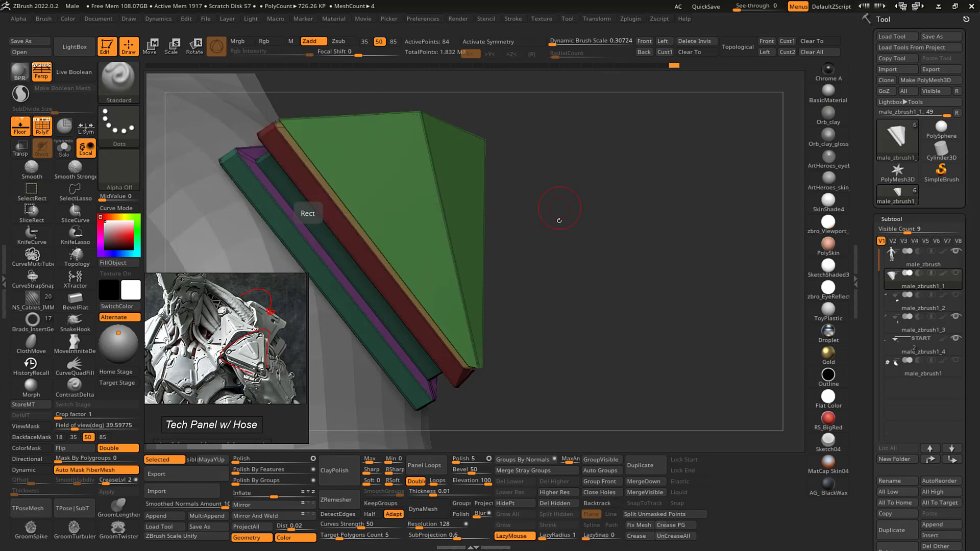
drag(596, 174, 382, 105)
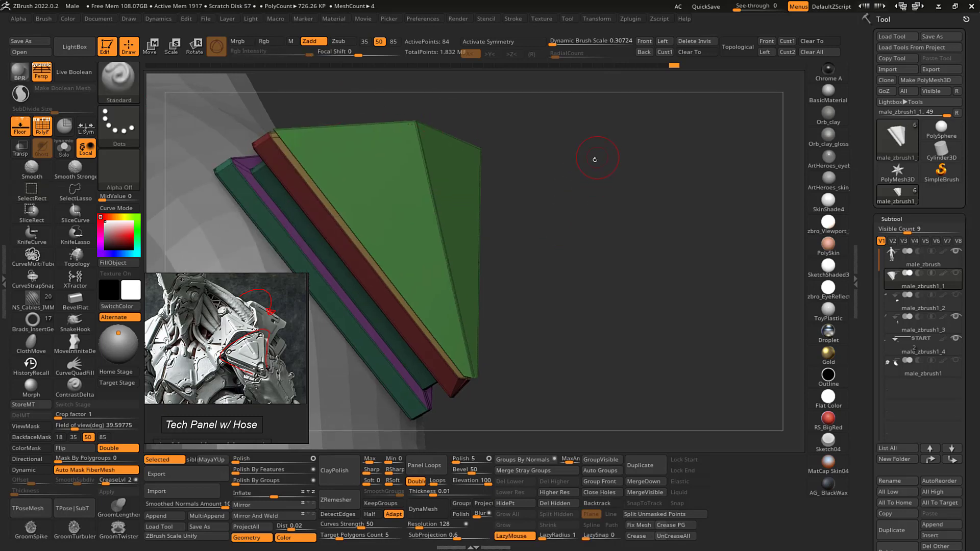
mouse_move(595, 159)
mouse_down()
mouse_move(607, 173)
mouse_move(621, 160)
mouse_move(612, 166)
mouse_up()
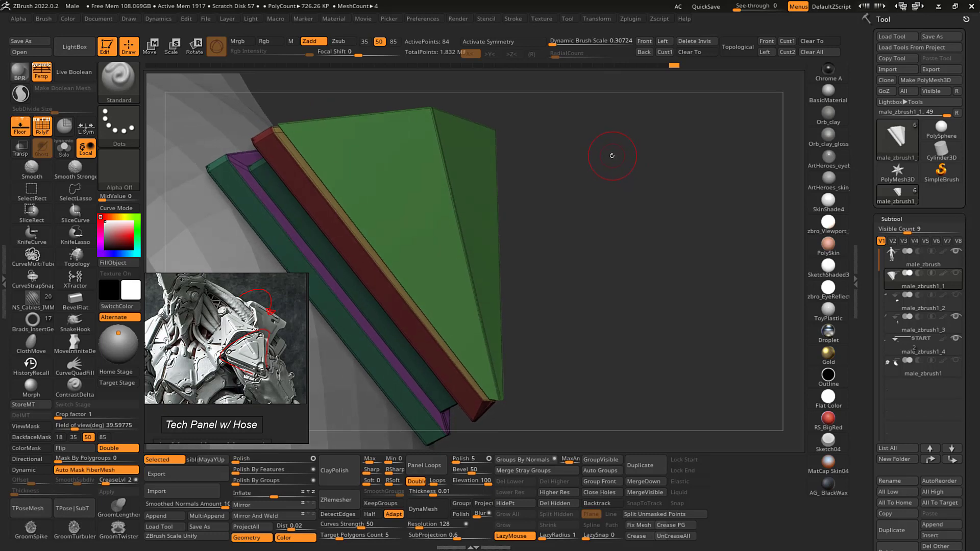
key(ctrl+shift)
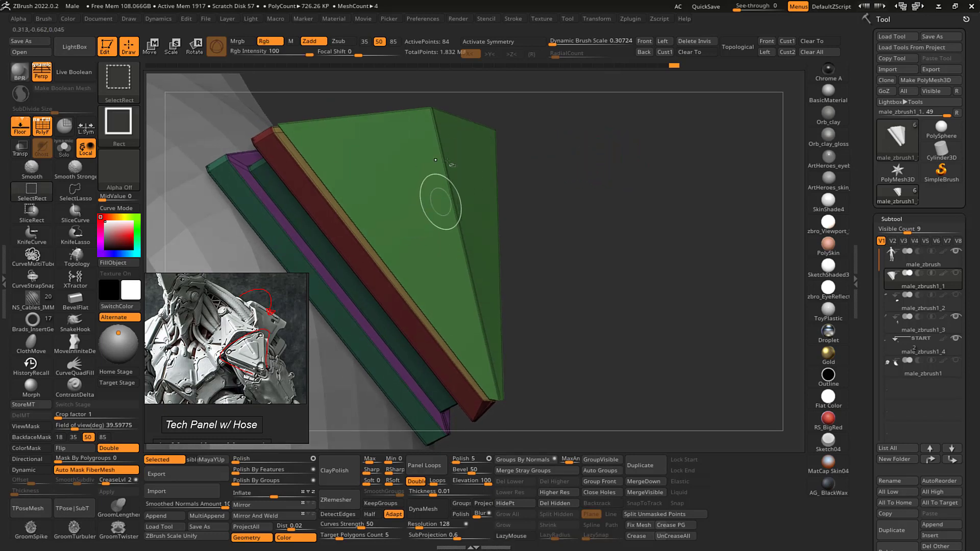
- Hide the gold rim and red side polygroups beneath the green front face
drag(604, 149, 580, 142)
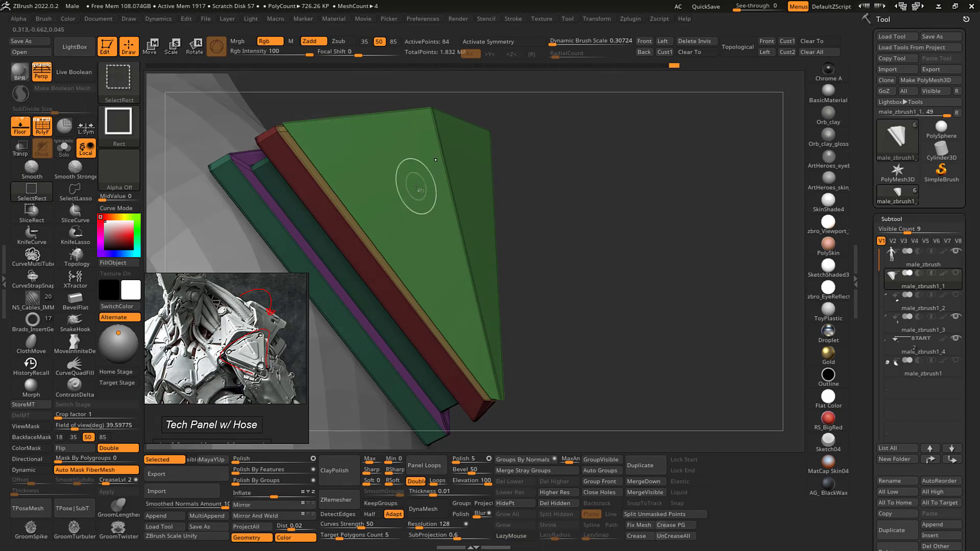
ctrl+shift+click(423, 184)
ctrl+shift+click(562, 151)
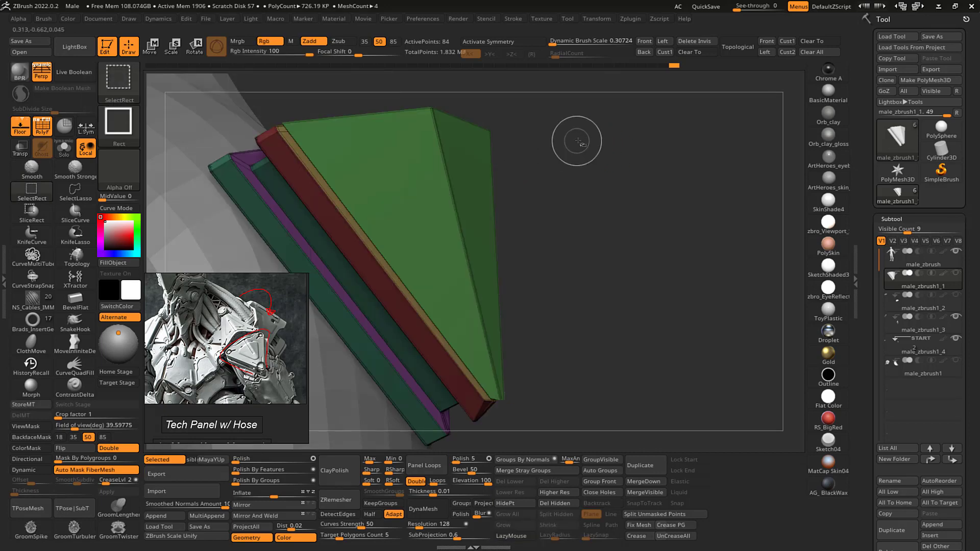
drag(576, 137, 599, 136)
ctrl+shift+click(432, 144)
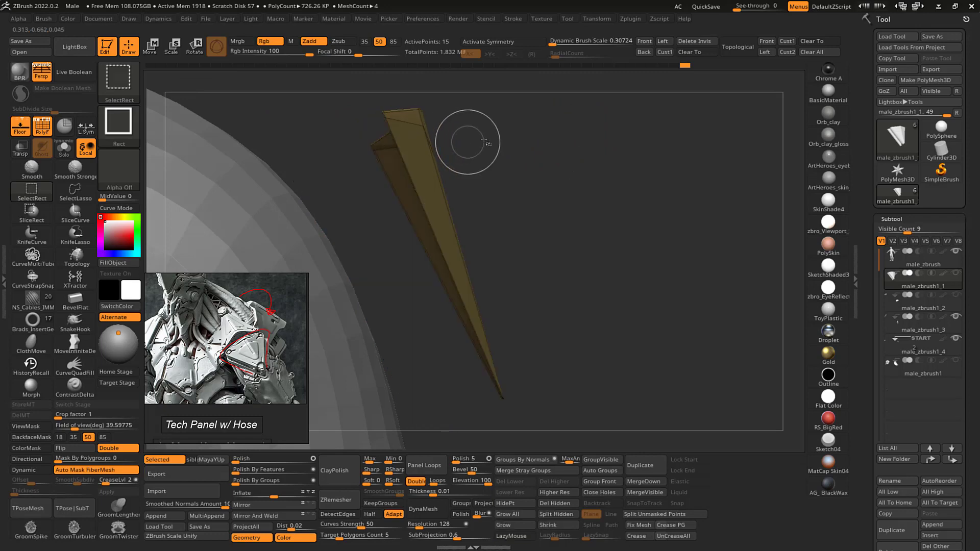
ctrl+shift+click(460, 135)
ctrl+shift+click(433, 113)
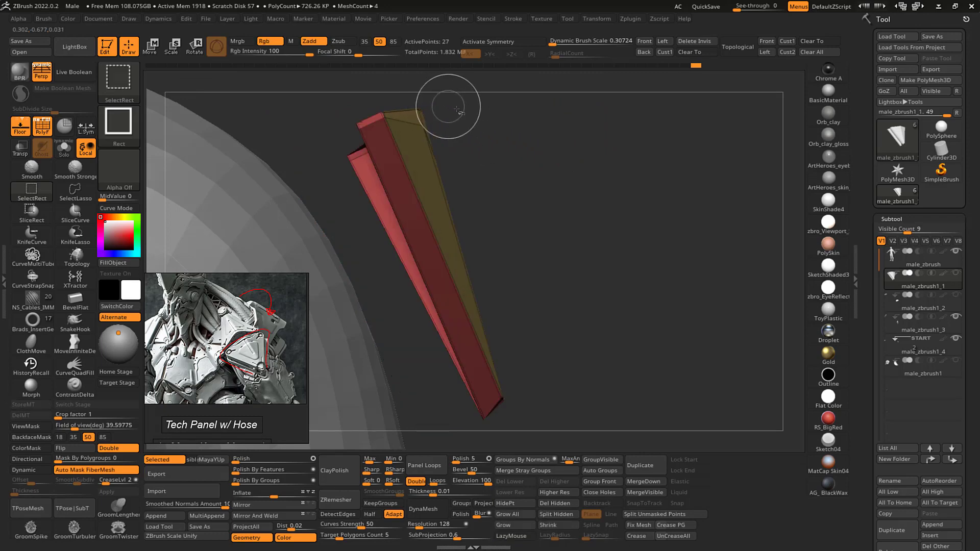
ctrl+shift+drag(485, 121, 521, 135)
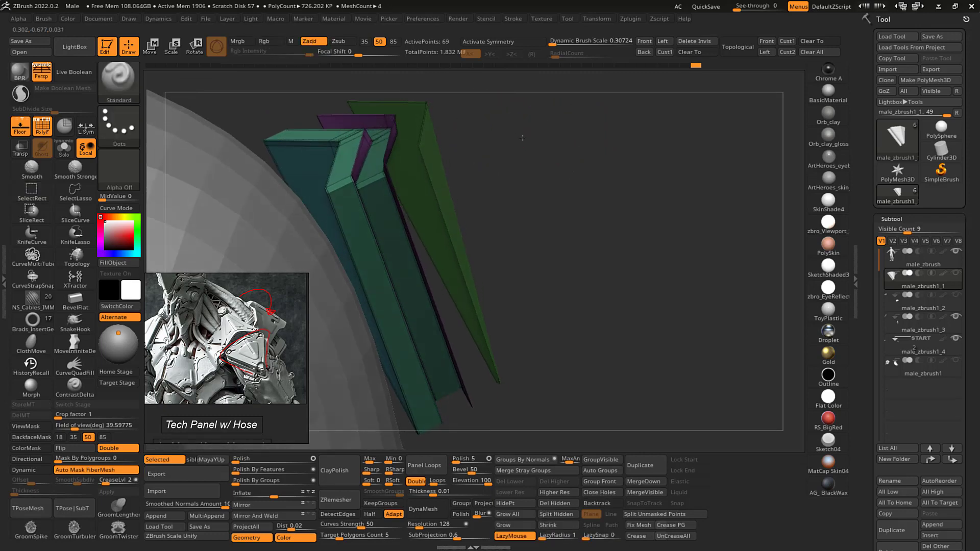
- Hide the purple and teal polygroups as well and isolate the green front face
ctrl+shift+click(396, 134)
ctrl+shift+click(381, 161)
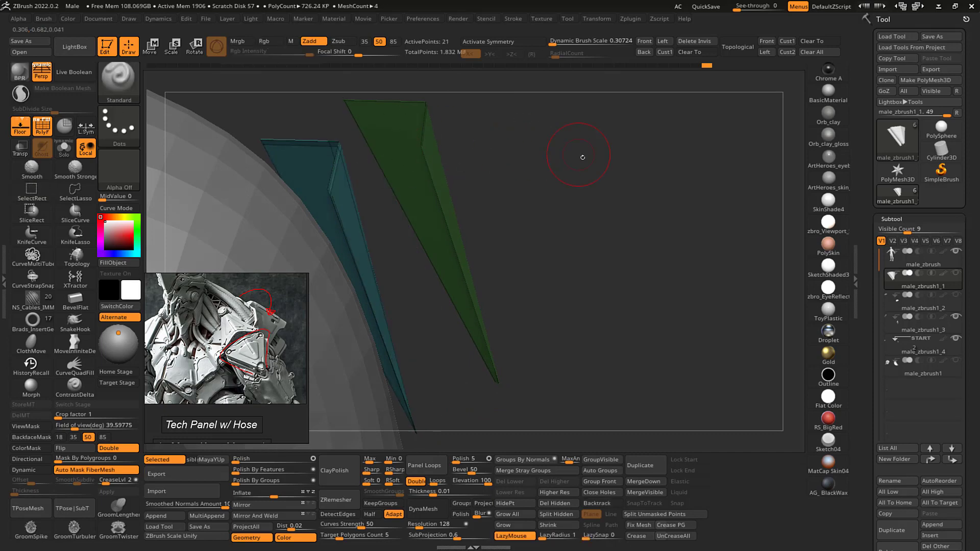
mouse_move(582, 158)
mouse_down()
mouse_move(551, 134)
mouse_move(557, 125)
mouse_move(490, 142)
mouse_up()
ctrl+shift+click(408, 186)
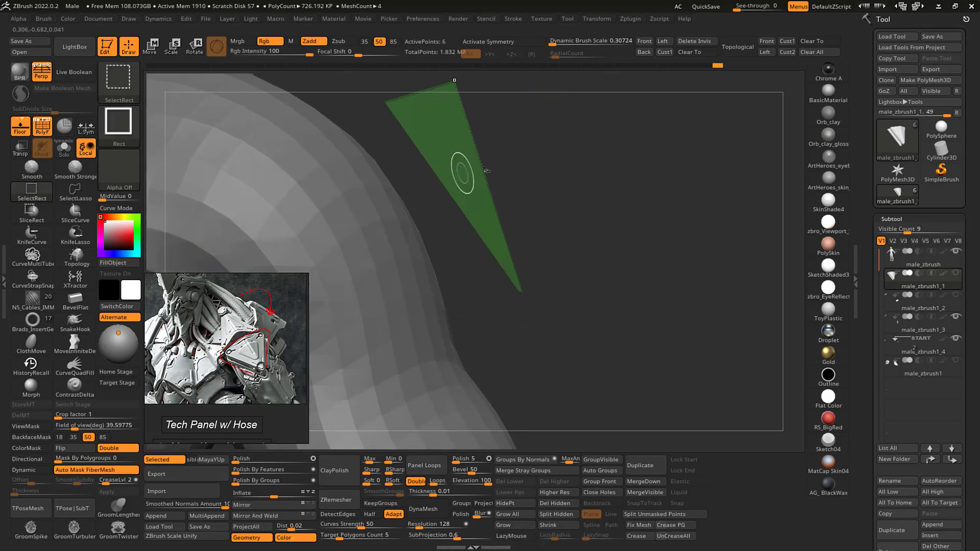
drag(558, 143, 604, 157)
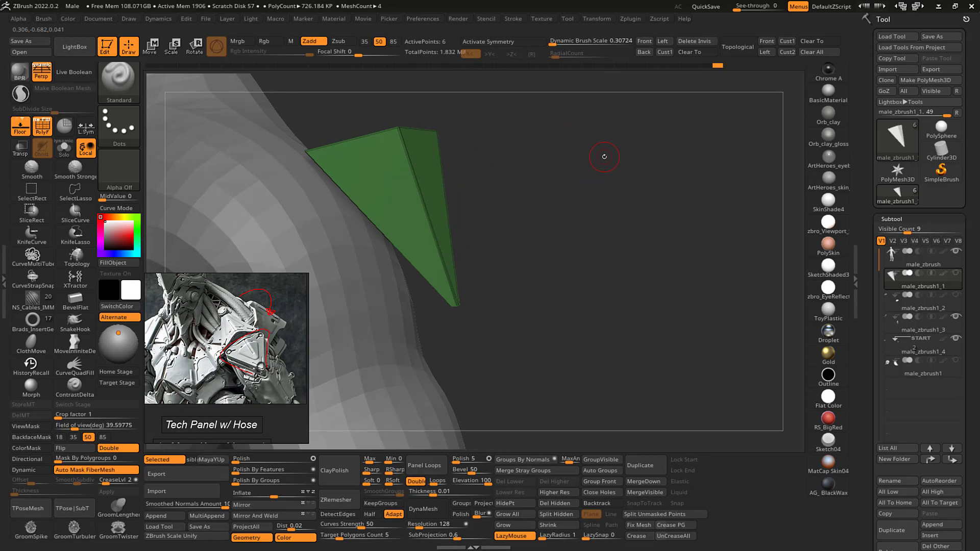
mouse_move(579, 154)
mouse_down()
mouse_move(546, 163)
mouse_move(536, 131)
mouse_move(405, 184)
mouse_move(581, 199)
mouse_move(648, 182)
mouse_up()
- Unhide the whole panel and mask everything on it except the green front face
key(ctrl)
ctrl+shift+click(608, 190)
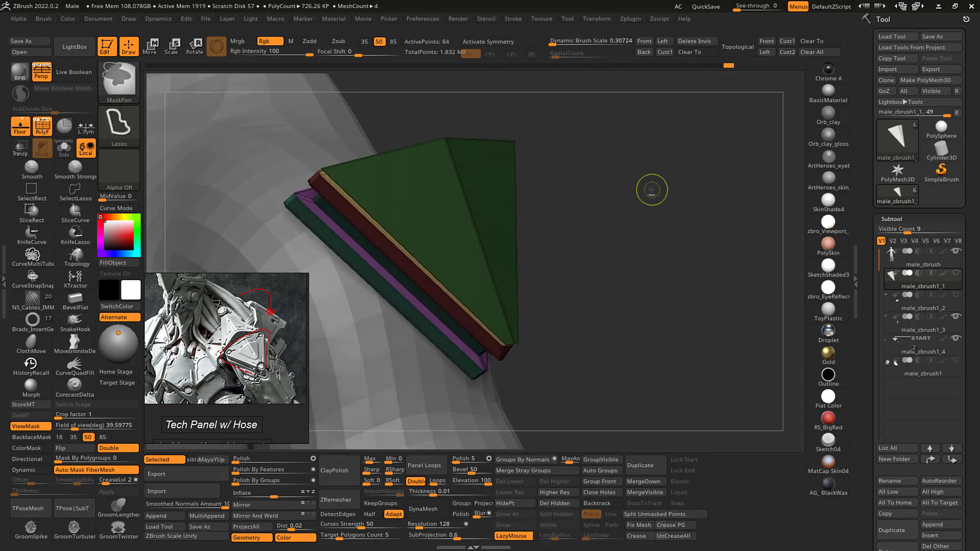
ctrl+click(652, 192)
key(w)
key(q)
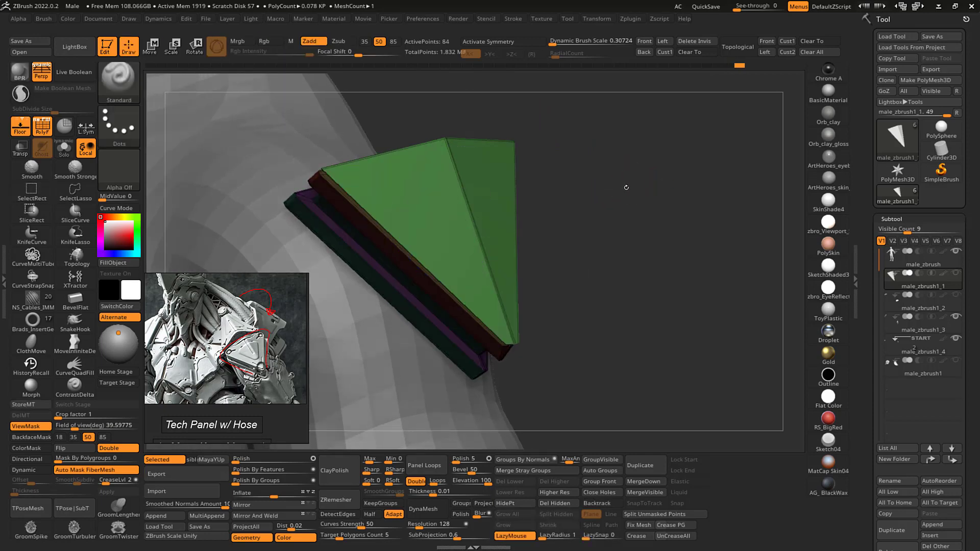
- Inflate the unmasked green front face of the triangular shoulder panel slightly outward
mouse_move(626, 188)
mouse_down()
mouse_move(644, 201)
mouse_move(652, 179)
mouse_move(635, 172)
mouse_move(669, 158)
mouse_move(681, 168)
mouse_move(654, 169)
mouse_up()
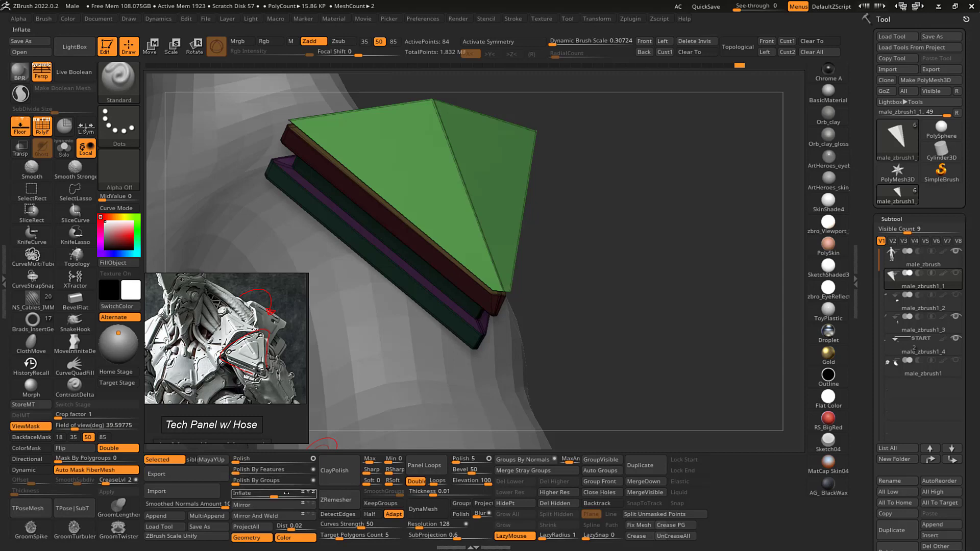
drag(269, 495, 266, 494)
mouse_move(266, 493)
mouse_down()
mouse_move(239, 493)
mouse_move(272, 487)
mouse_up()
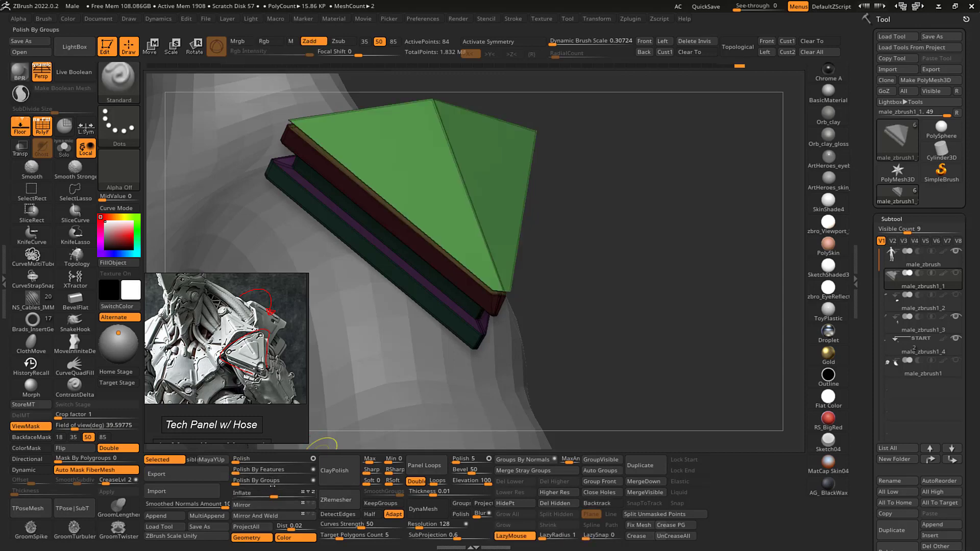
drag(578, 213, 578, 163)
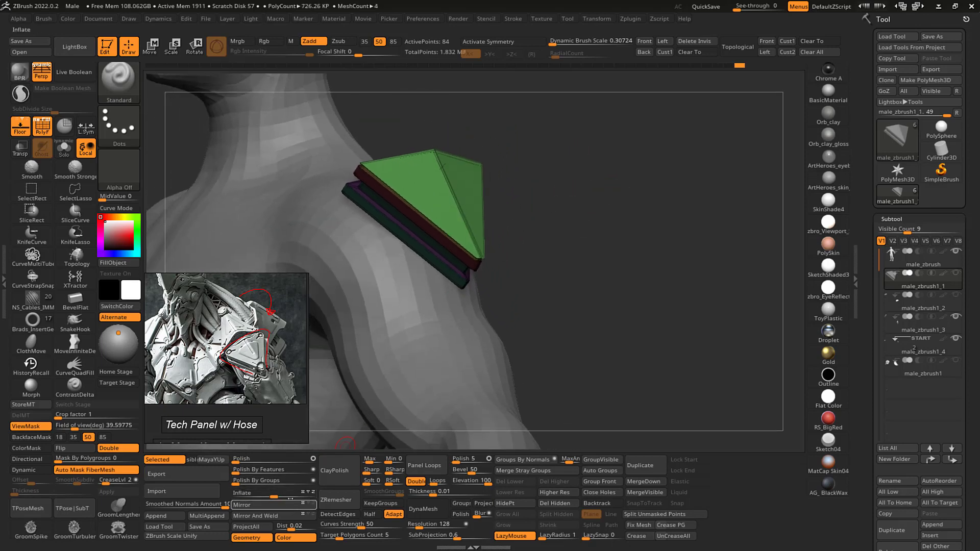
drag(274, 495, 239, 485)
mouse_move(608, 171)
mouse_down()
mouse_move(638, 167)
mouse_move(613, 189)
mouse_up()
- Scale the unmasked green front face down uniformly to about 0.41 with the transform gizmo
key(w)
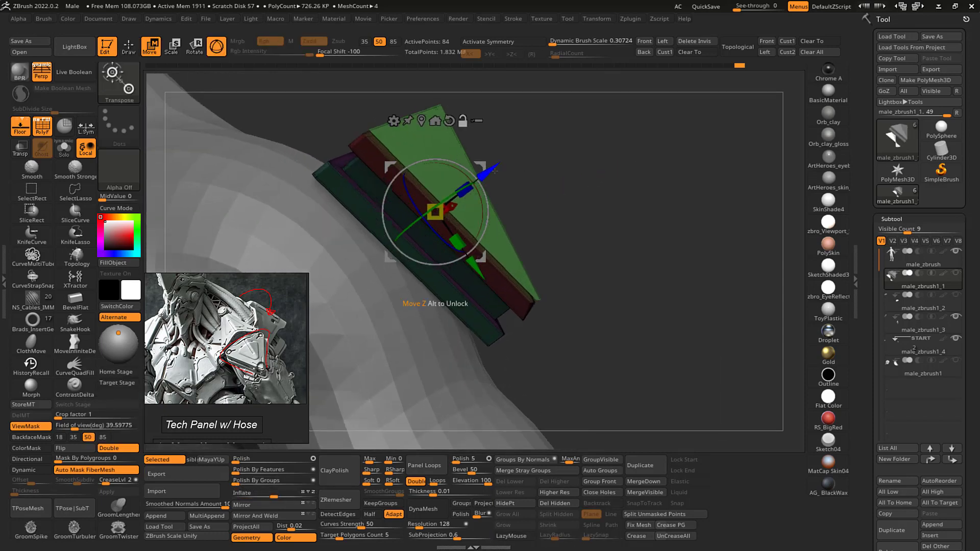
drag(491, 167, 539, 128)
drag(591, 159, 543, 164)
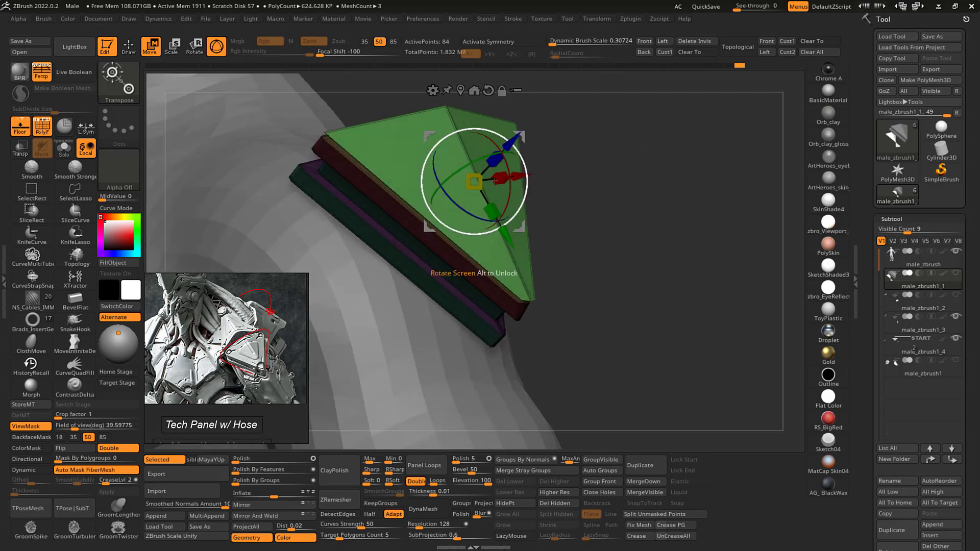
drag(474, 182, 432, 153)
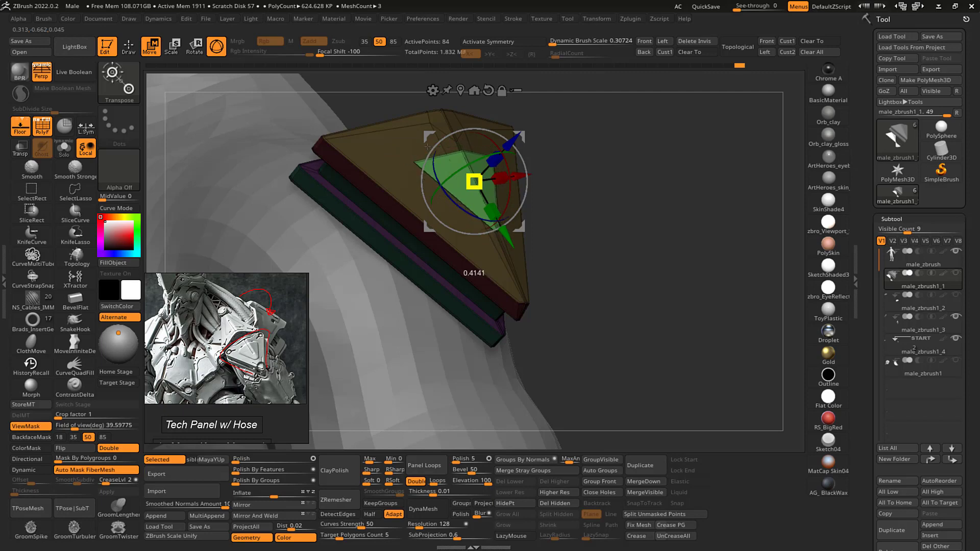
drag(427, 148, 427, 149)
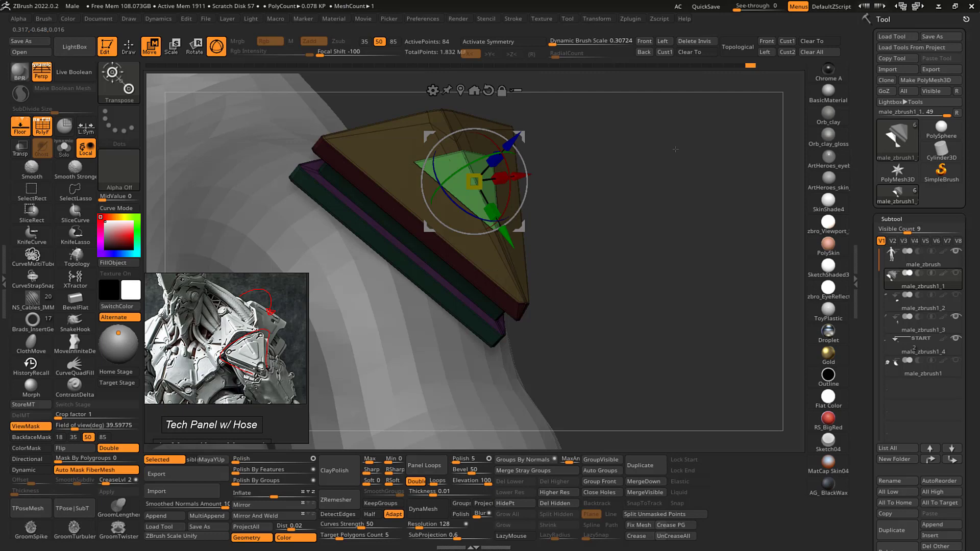
mouse_move(675, 149)
mouse_down()
mouse_move(678, 179)
mouse_move(691, 177)
mouse_move(656, 165)
mouse_move(677, 161)
mouse_up()
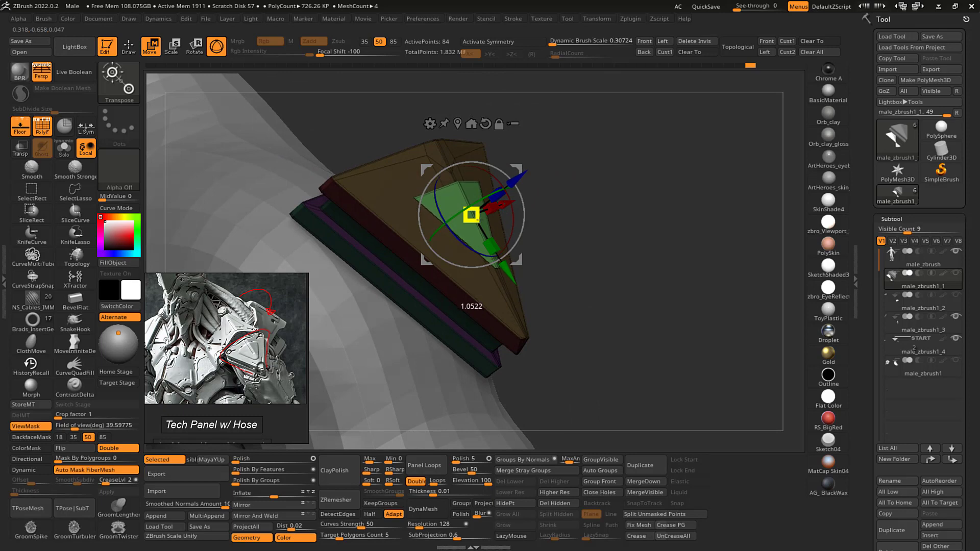
key(q)
- Switch to the ZModeler brush and toggle the mask display off and on to check the reduced green face
mouse_move(684, 171)
mouse_down()
mouse_move(669, 165)
mouse_move(700, 154)
mouse_move(689, 171)
mouse_move(676, 171)
mouse_move(688, 169)
mouse_up()
key(b)
key(z)
key(m)
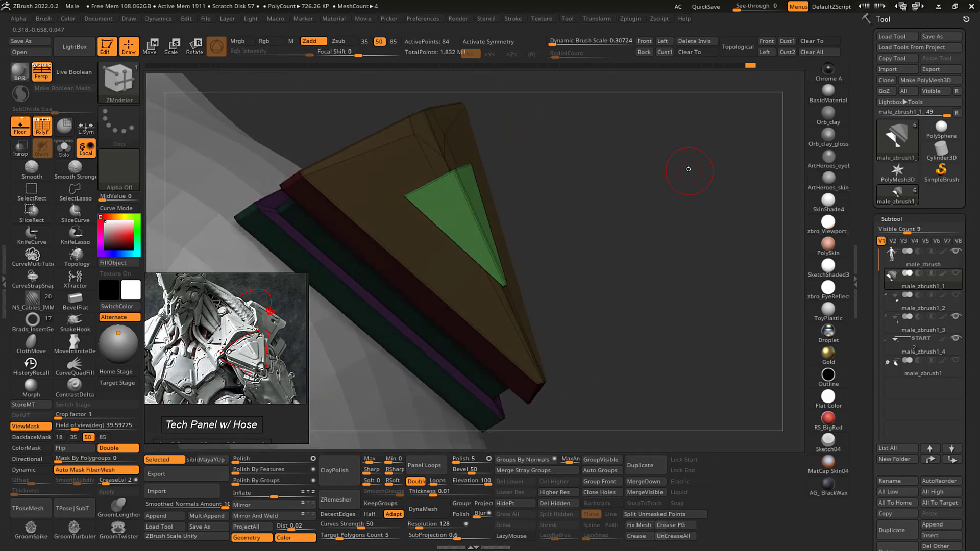
key(ctrl+h)
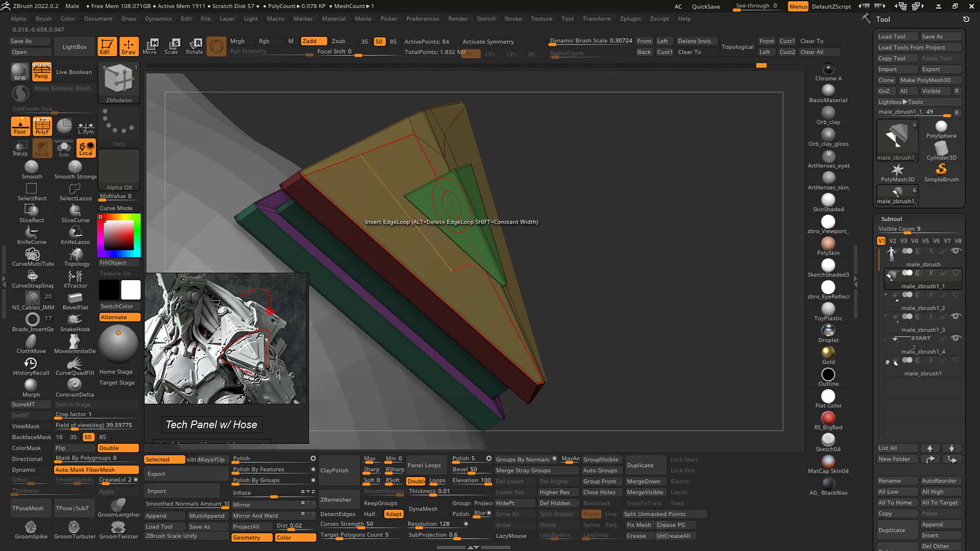
key(ctrl+h)
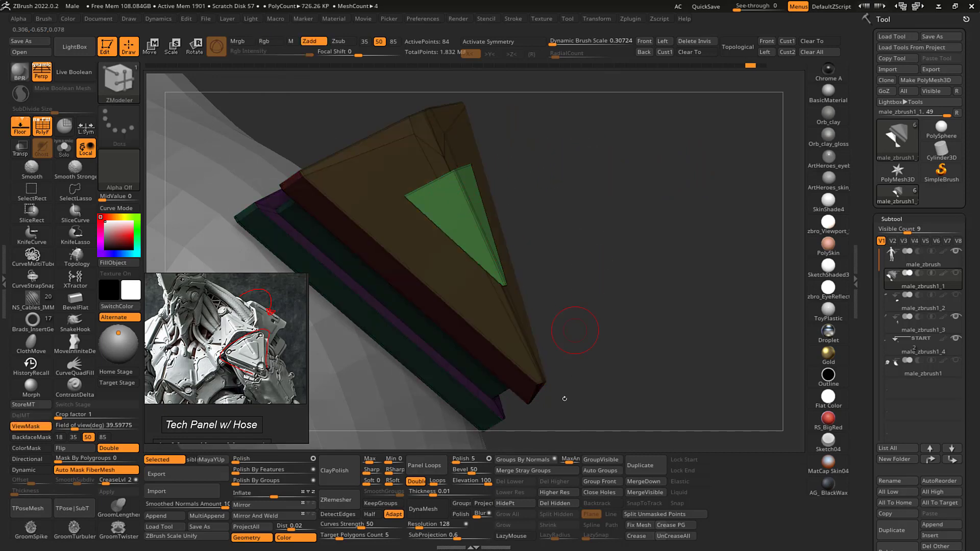
- Isolate the reduced green face and set the ZModeler polygon action to QMesh
click(521, 504)
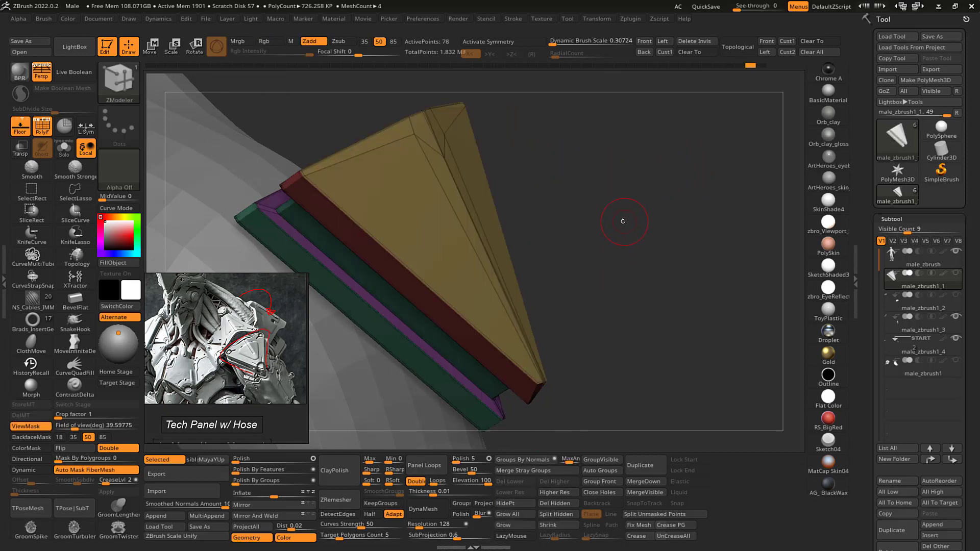
ctrl+shift+click(623, 221)
key(space)
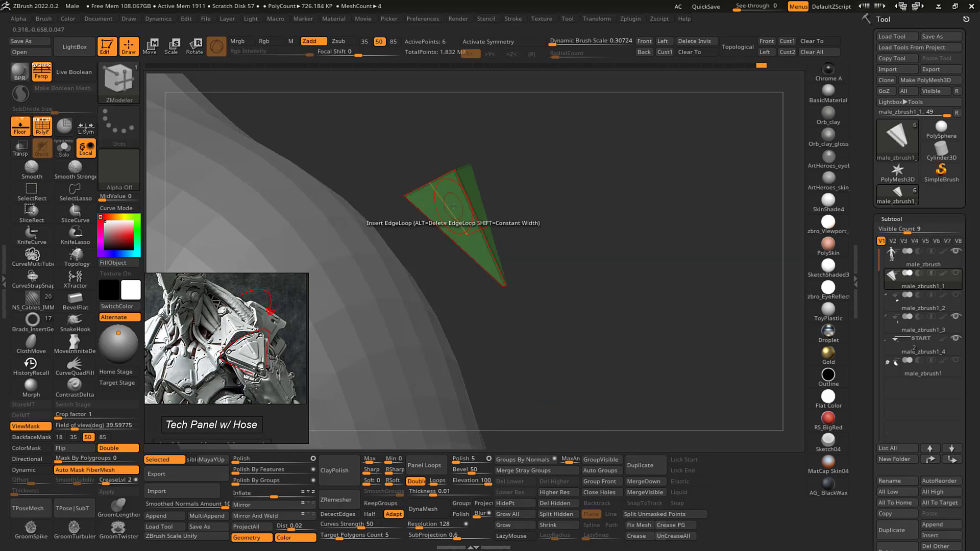
key(space)
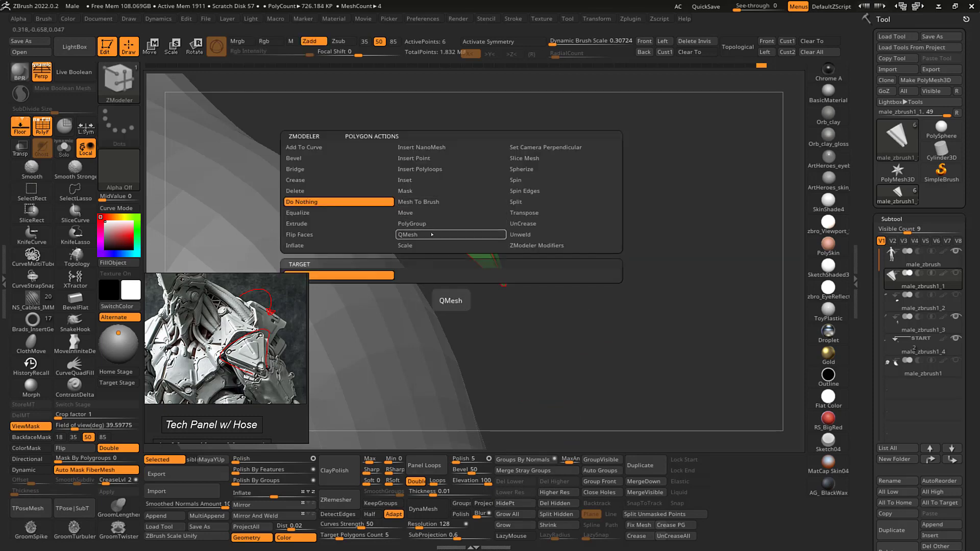
click(449, 235)
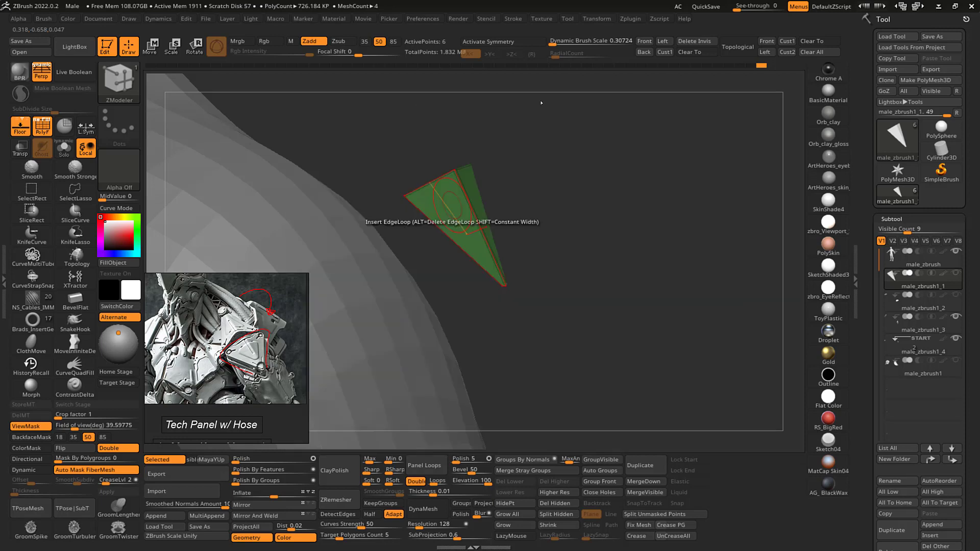
- Set the QMesh target to A Single Poly while inspecting the isolated green face's fold
drag(577, 150, 593, 157)
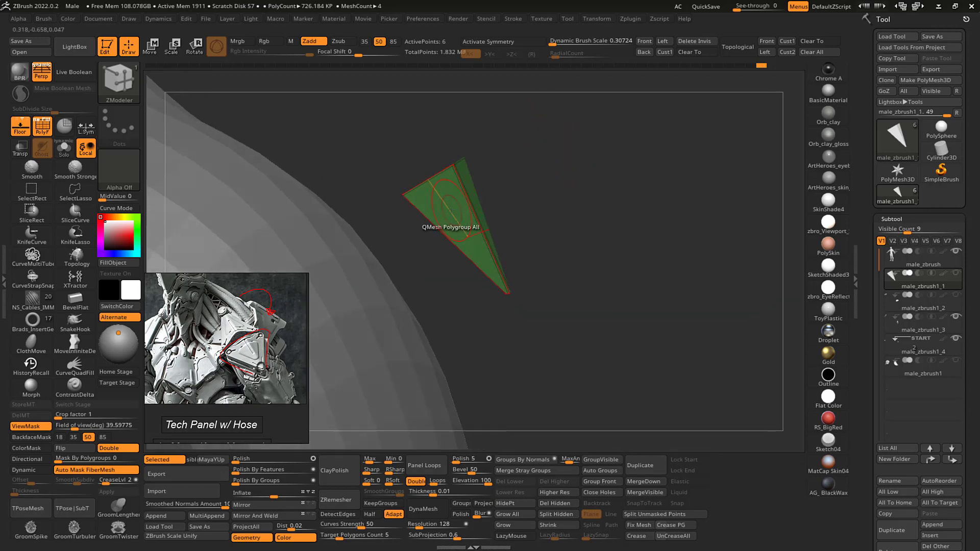
key(space)
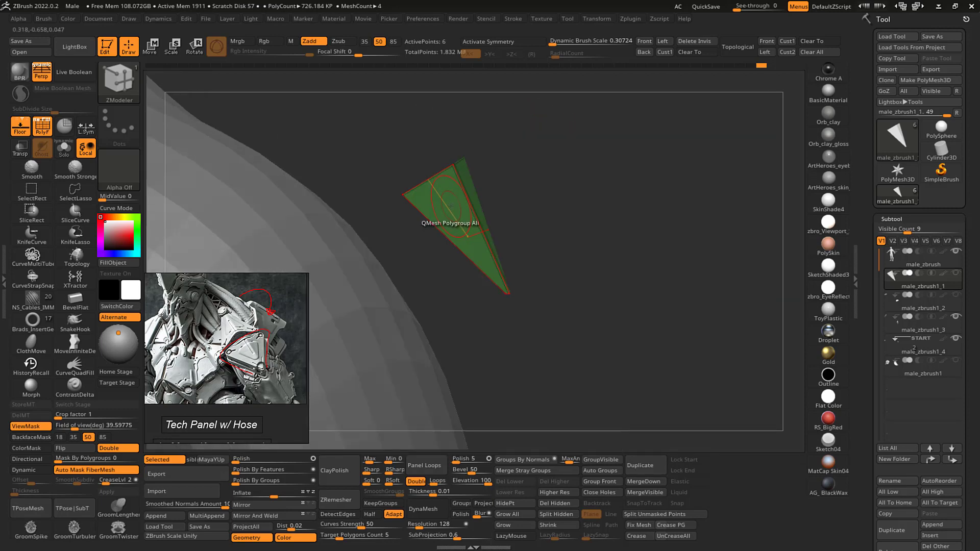
key(space)
drag(555, 154, 559, 195)
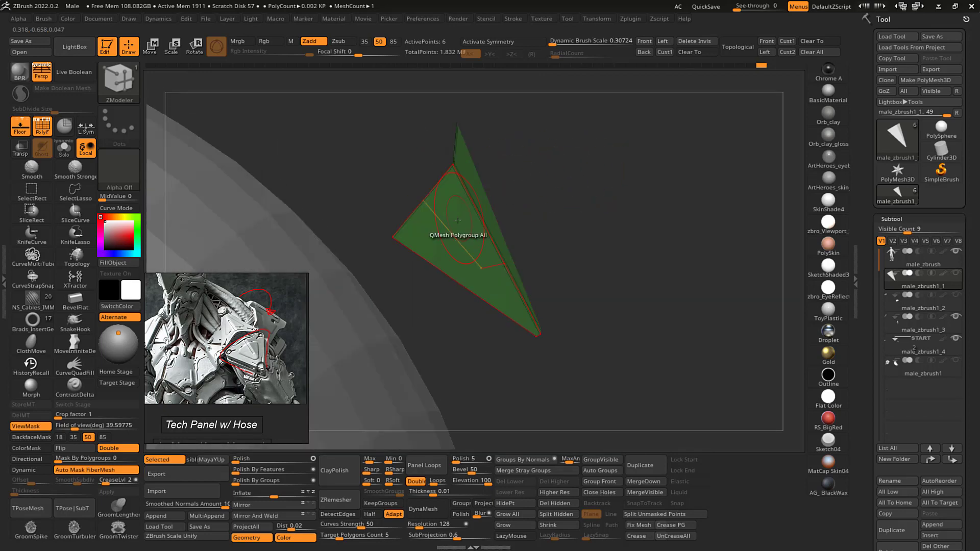
drag(490, 199, 457, 231)
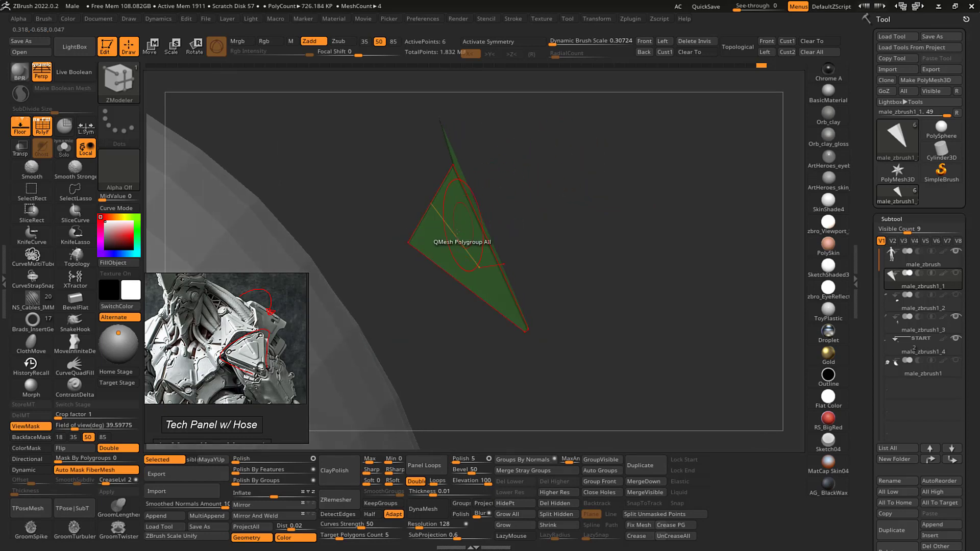
drag(522, 191, 532, 134)
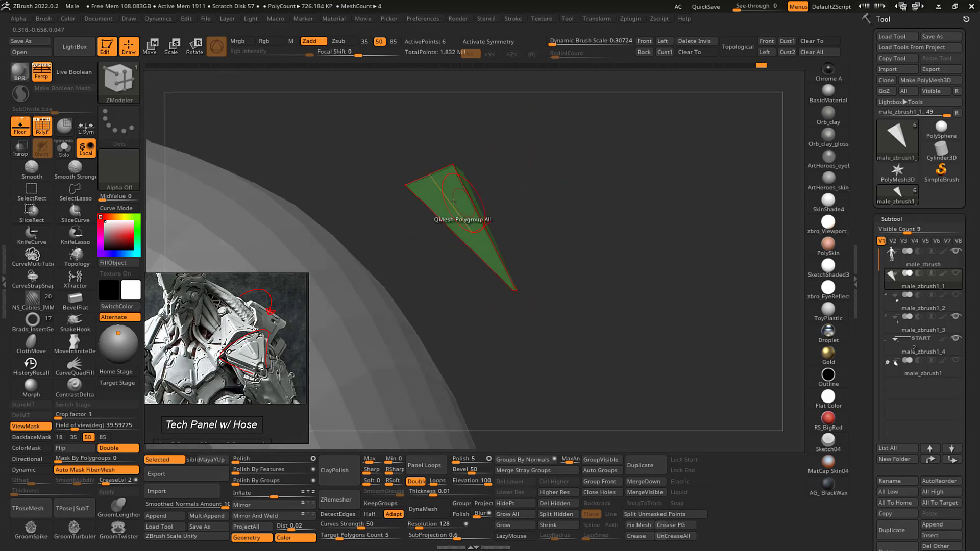
key(space)
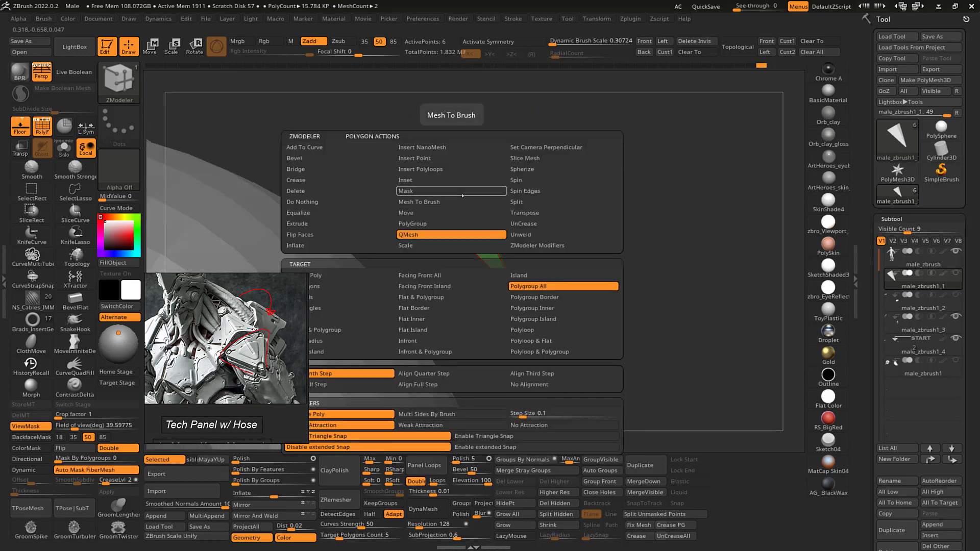
click(316, 275)
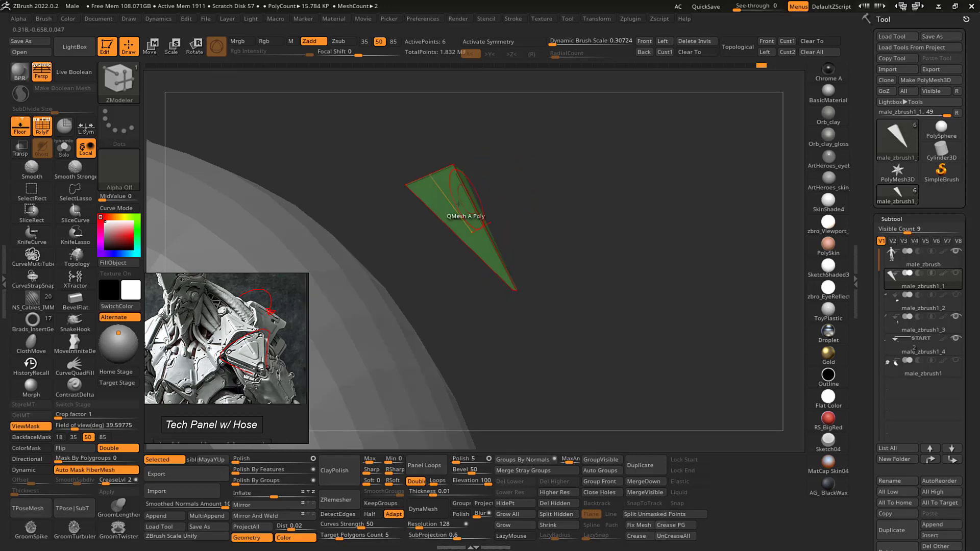
drag(514, 158, 533, 136)
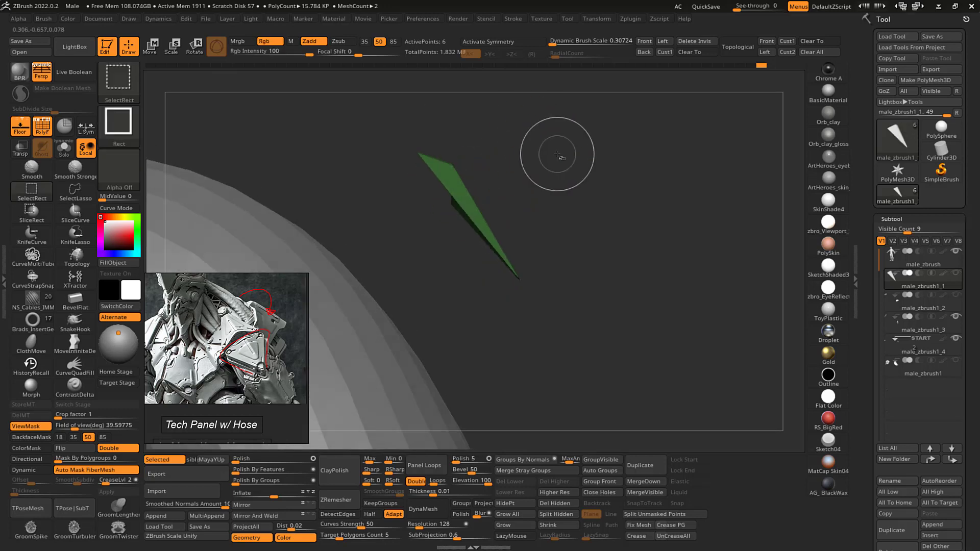
- Unhide the rest of the panel around the green face and check the QMesh target options
ctrl+shift+click(559, 157)
mouse_move(604, 141)
mouse_down()
mouse_move(623, 204)
mouse_move(598, 184)
mouse_move(607, 171)
mouse_move(626, 187)
mouse_move(575, 158)
mouse_up()
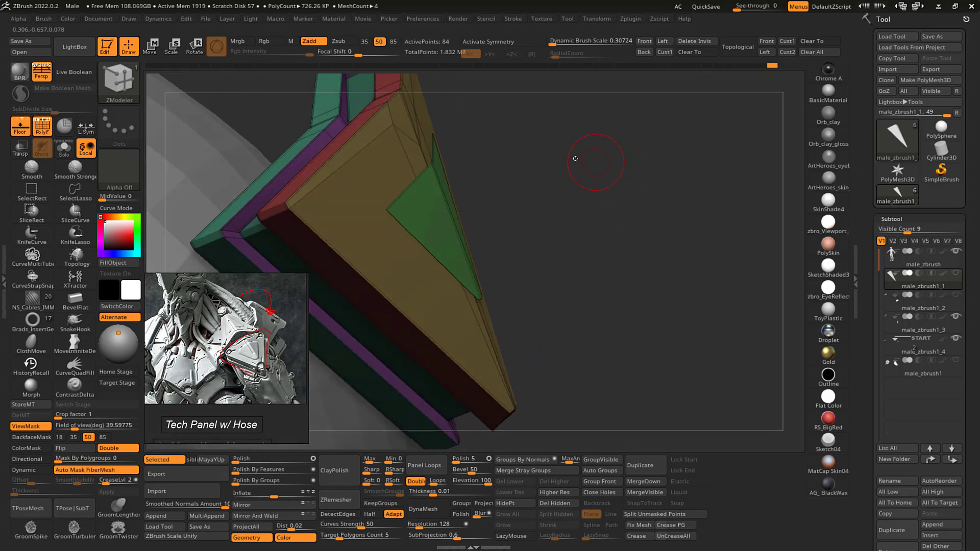
right_click(438, 195)
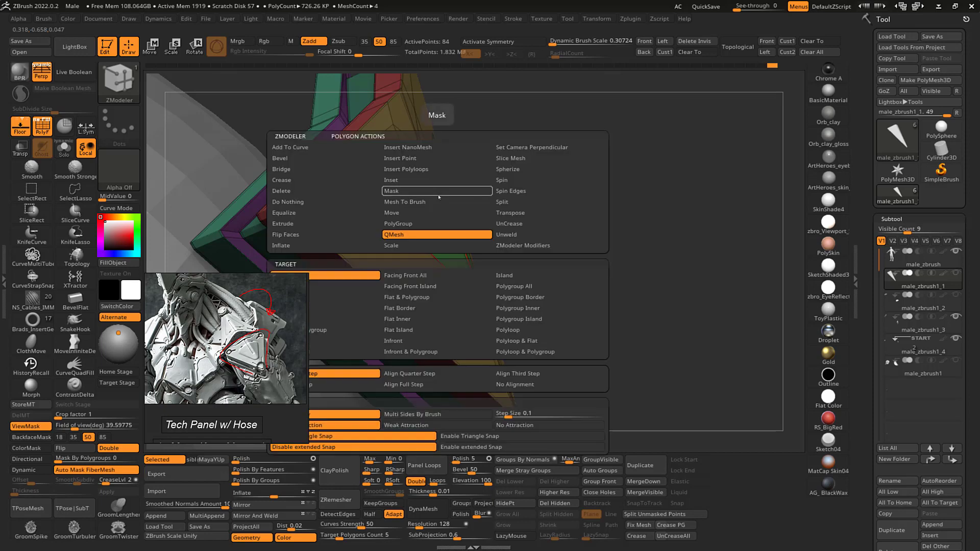
click(332, 283)
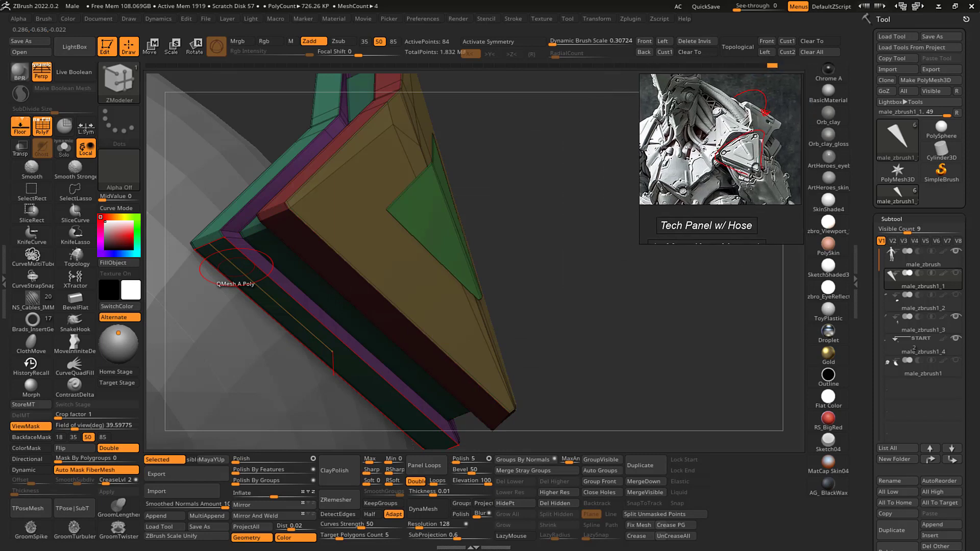
- Set the QMesh target to Polygroup All and extrude the small green face outward into a raised plate
drag(561, 295, 547, 262)
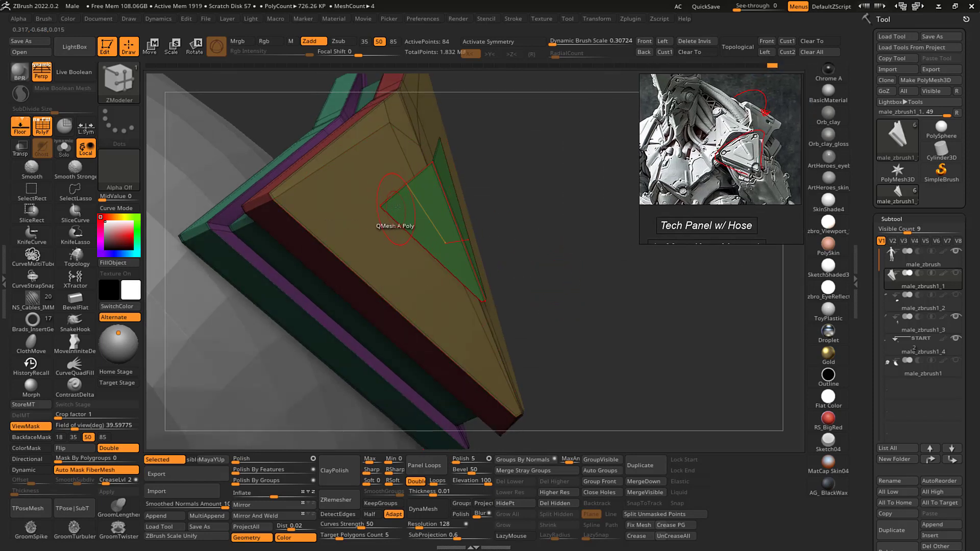
key(space)
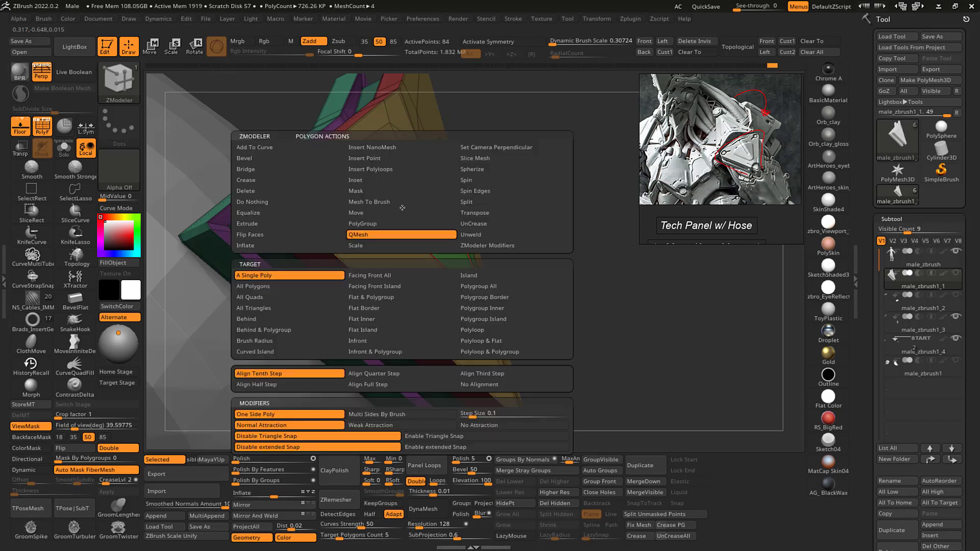
click(333, 286)
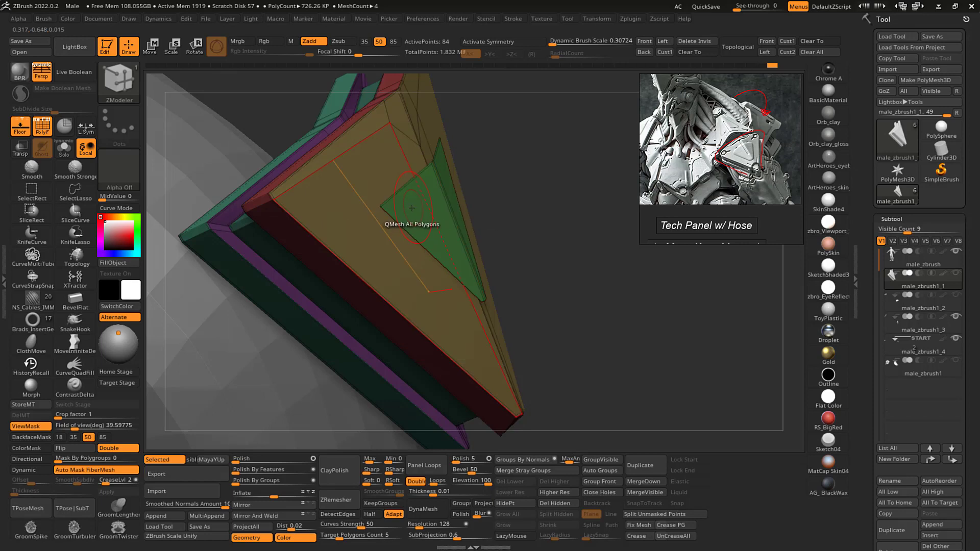
key(space)
click(485, 275)
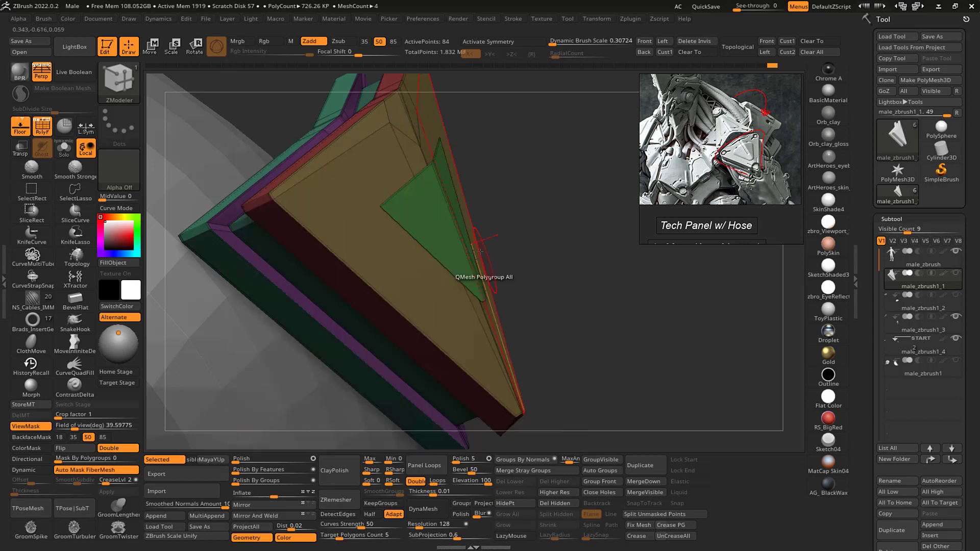
drag(413, 211, 423, 206)
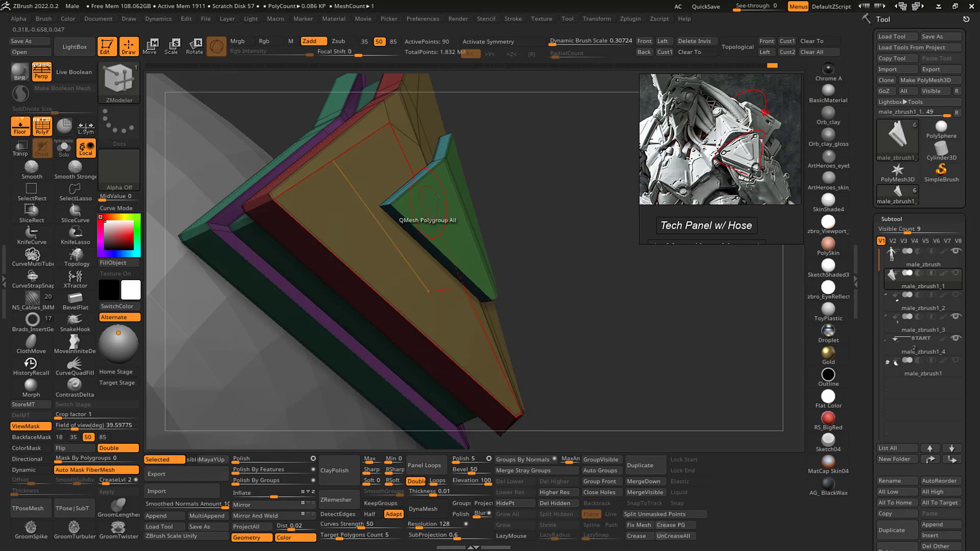
- Isolate the raised green plate together with its teal side faces, hiding the rest of the panel
drag(593, 286, 608, 303)
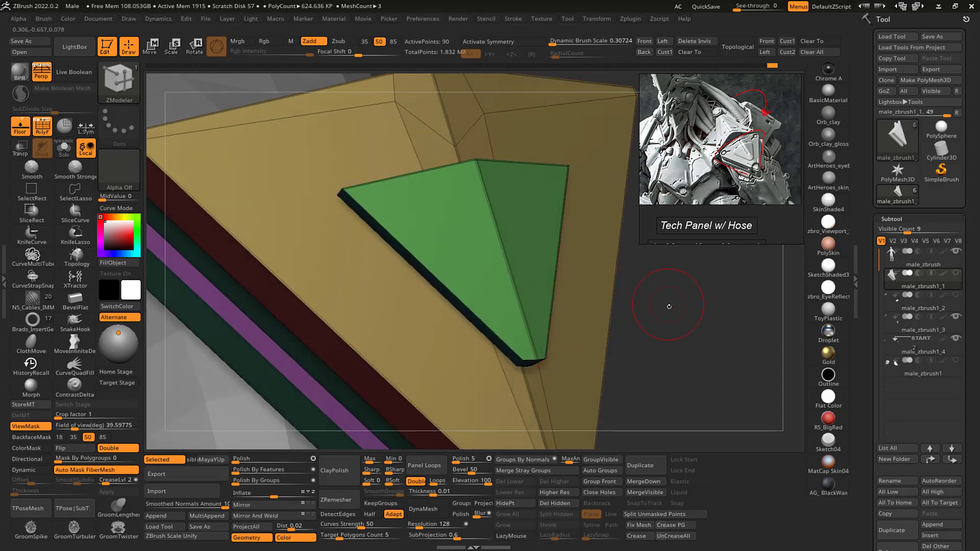
drag(669, 306, 646, 290)
drag(541, 251, 491, 260)
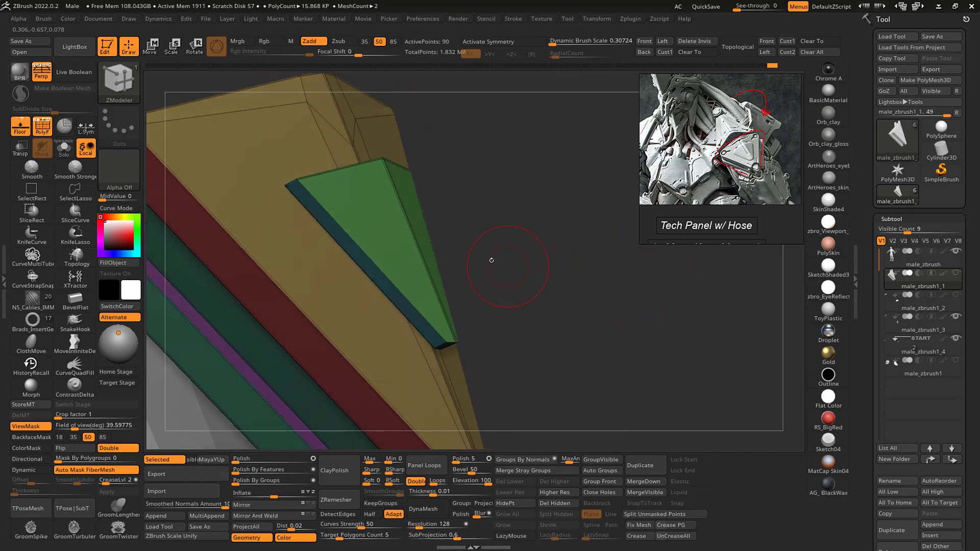
key(ctrl+shift)
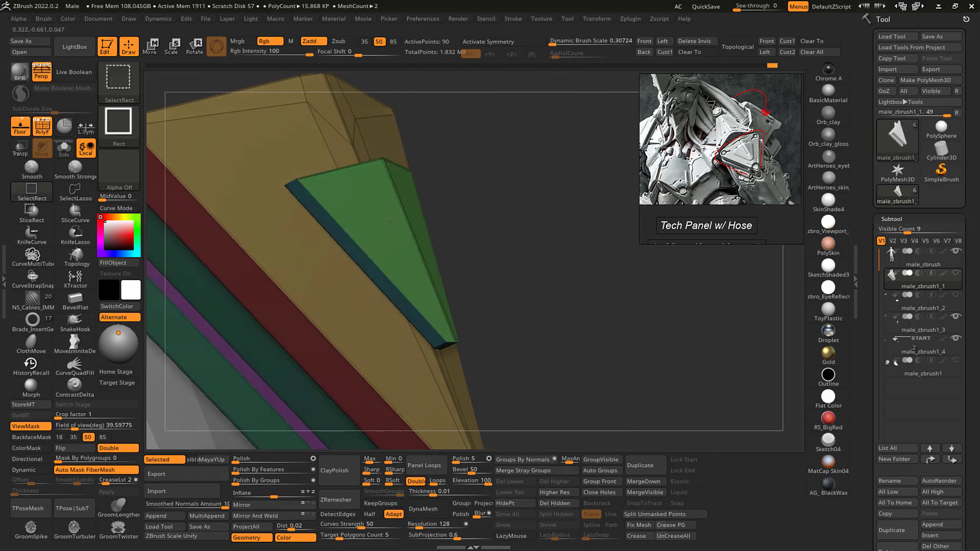
ctrl+shift+click(391, 221)
drag(465, 175, 465, 193)
key(ctrl+shift)
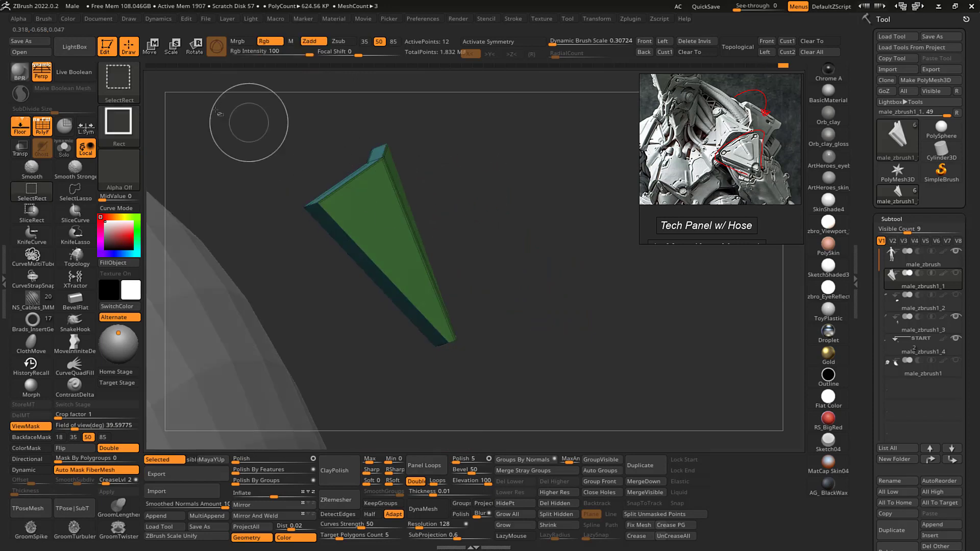
- Examine the raised plate's sides and front fold with the surrounding panel alternately shown and hidden
ctrl+shift+click(332, 220)
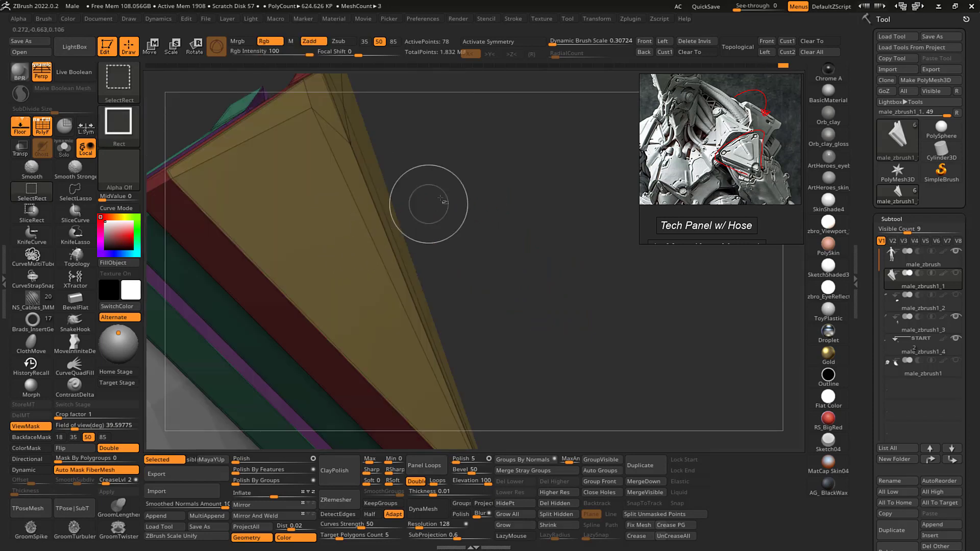
mouse_move(441, 199)
mouse_down()
mouse_move(466, 192)
mouse_move(487, 207)
mouse_up()
ctrl+shift+click(334, 180)
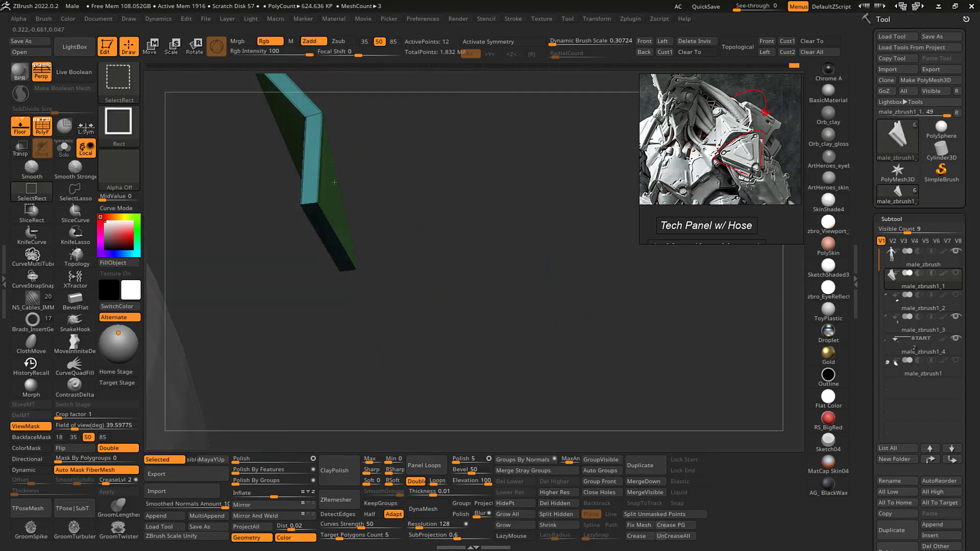
ctrl+shift+click(339, 182)
ctrl+shift+click(352, 174)
ctrl+shift+click(332, 184)
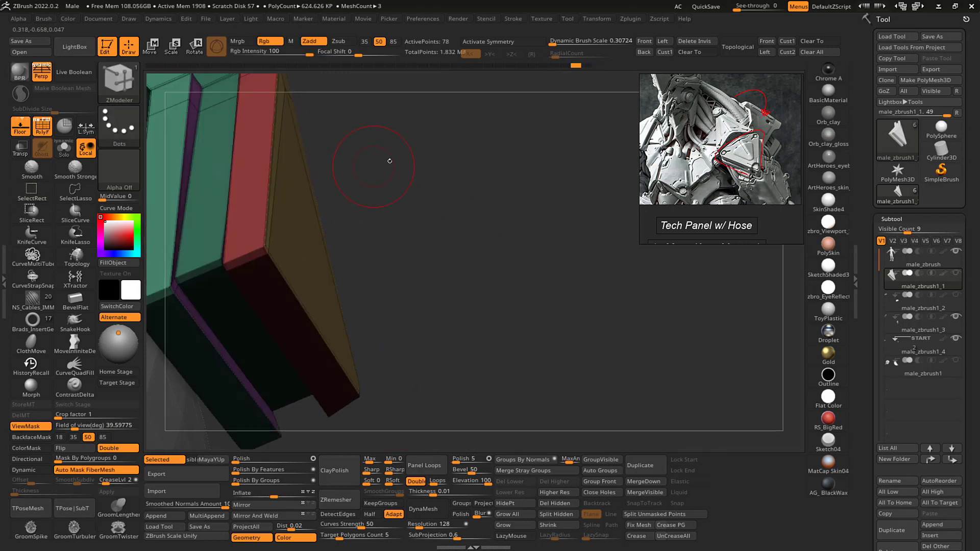
drag(389, 159, 400, 155)
key(s)
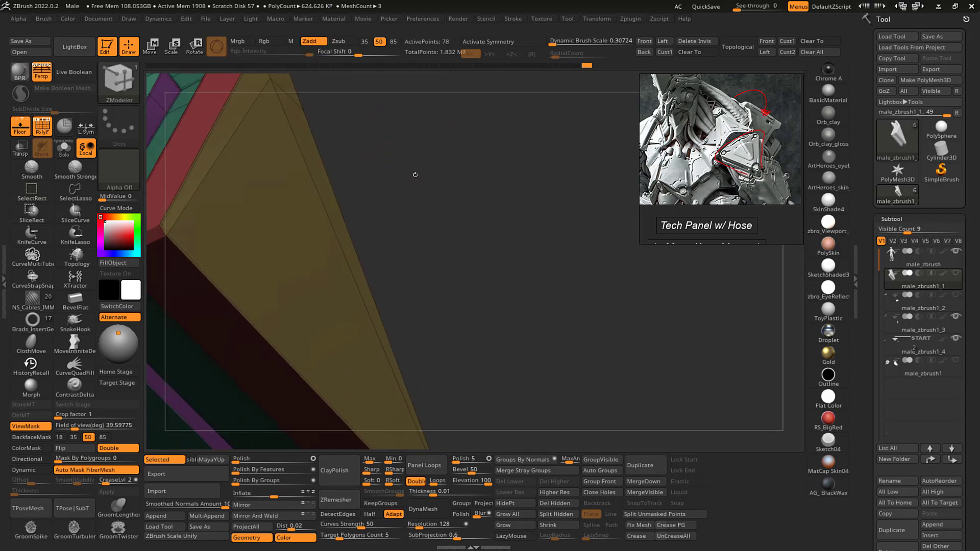
ctrl+shift+click(401, 155)
ctrl+shift+click(355, 192)
mouse_move(382, 173)
mouse_down()
mouse_move(377, 162)
mouse_move(429, 136)
mouse_move(412, 138)
mouse_up()
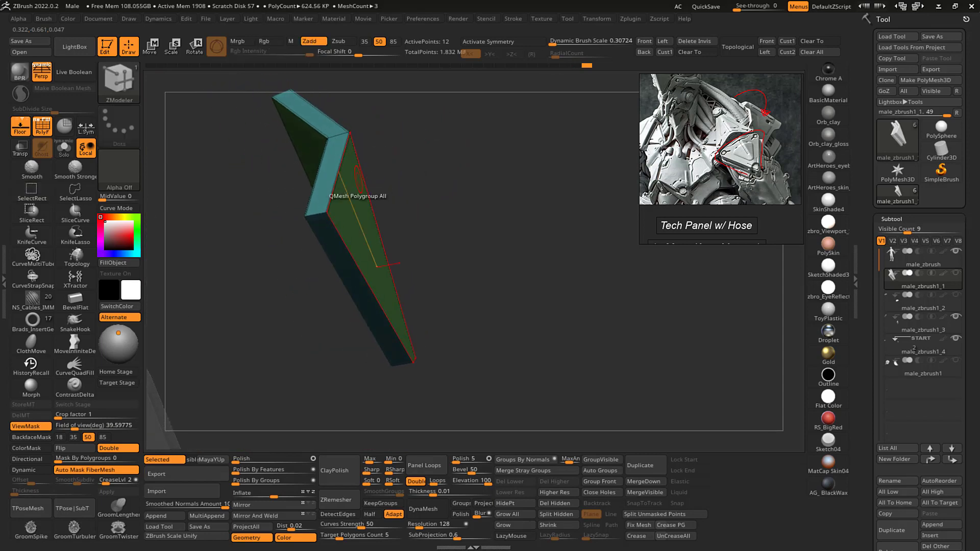
- Switch the visibility selection stroke to Lasso and undo the unwanted hiding of the plate's green face
ctrl+shift+click(122, 127)
ctrl+shift+click(126, 128)
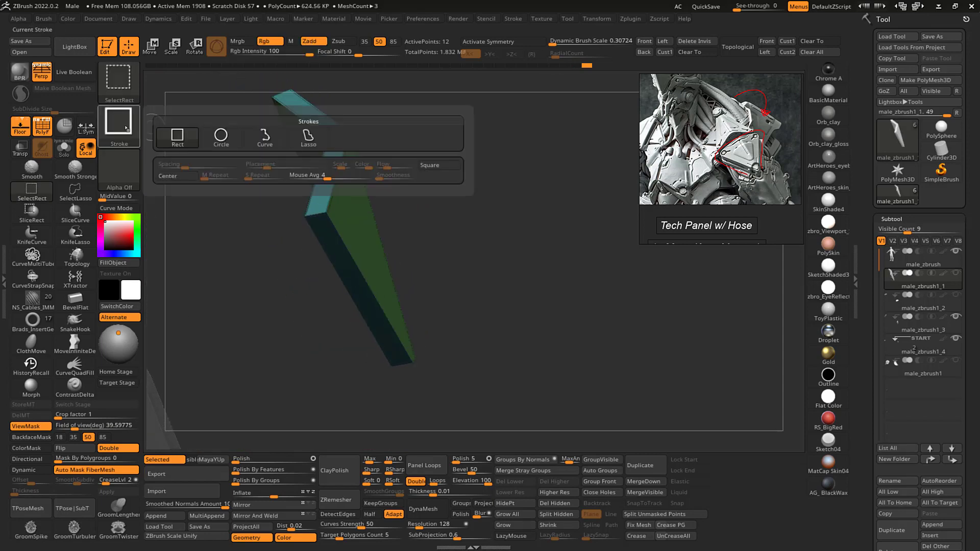
ctrl+shift+click(308, 130)
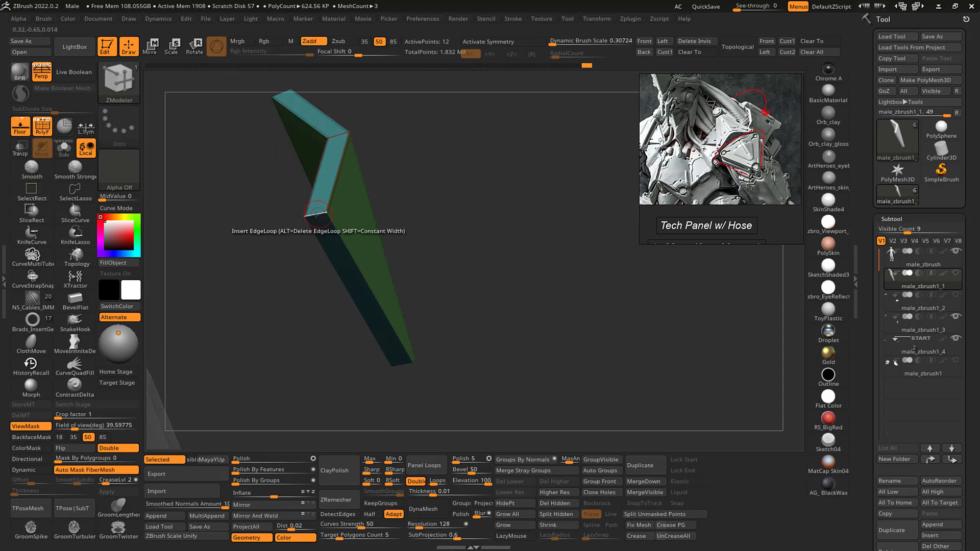
ctrl+shift+click(317, 214)
ctrl+shift+click(309, 216)
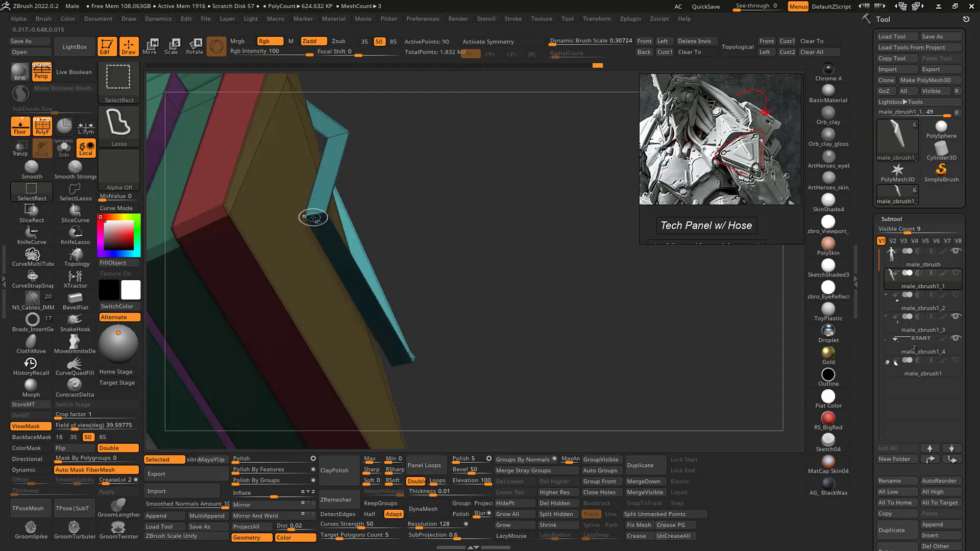
key(ctrl+z)
- Lasso-hide the teal side faces of the isolated plate, working from several angles
alt+drag(459, 149, 433, 122)
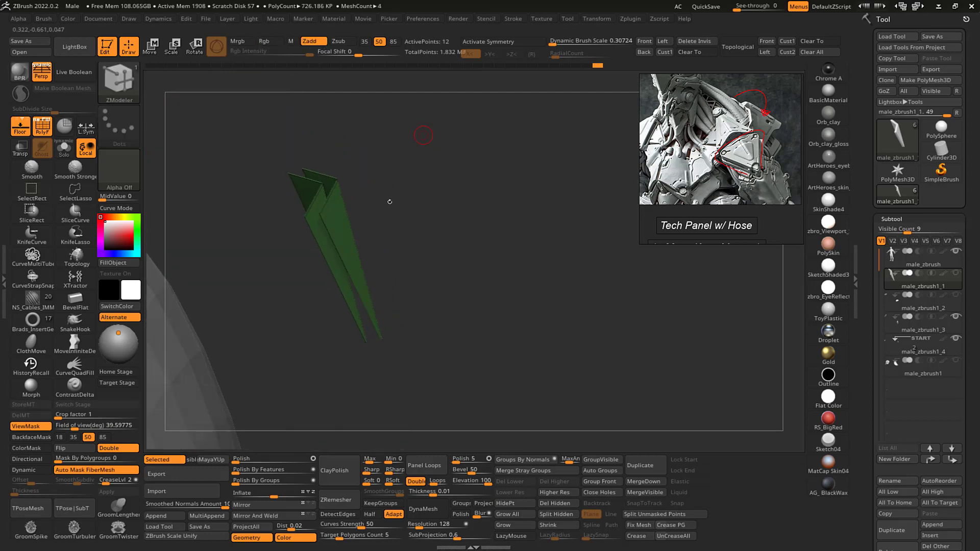
mouse_move(353, 312)
ctrl+alt+shift+mouse_down()
mouse_move(332, 302)
mouse_move(340, 305)
ctrl+alt+shift+mouse_up()
drag(422, 157, 417, 182)
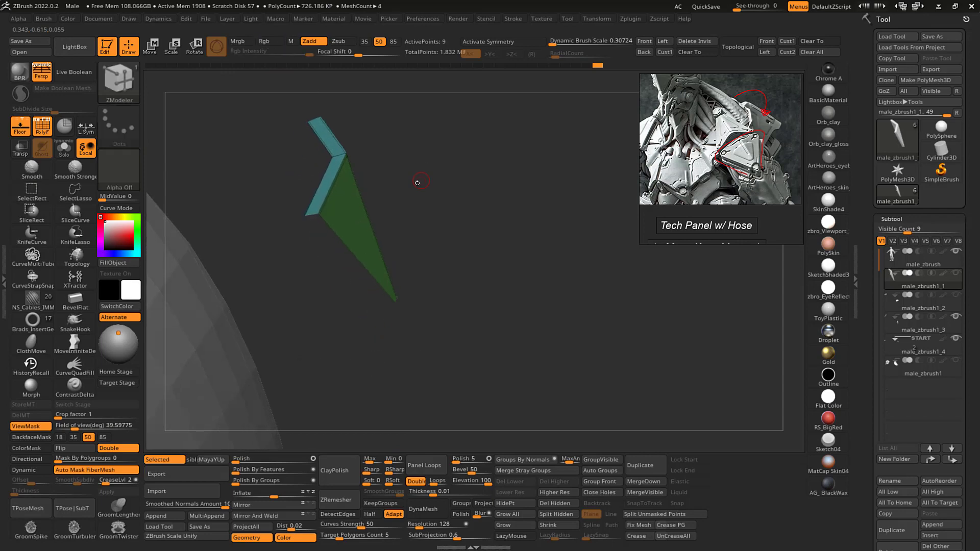
ctrl+alt+shift+drag(308, 227, 290, 243)
drag(413, 127, 394, 149)
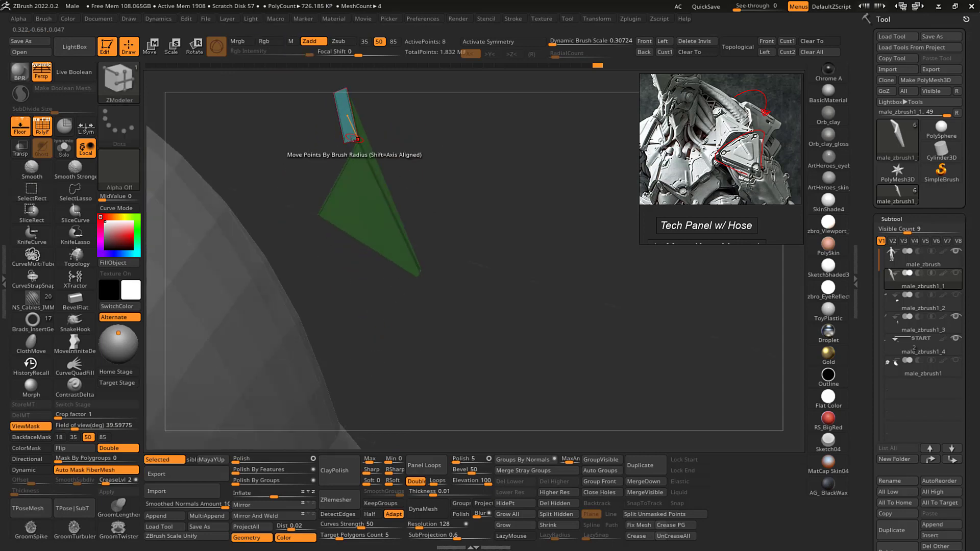
mouse_move(350, 121)
ctrl+alt+shift+mouse_down()
mouse_move(338, 151)
mouse_move(327, 143)
ctrl+alt+shift+mouse_up()
- Unhide the panel, mask everything except the small raised plate, and adjust the plate's size slightly
mouse_move(437, 98)
mouse_down()
mouse_move(348, 157)
mouse_move(481, 116)
mouse_move(510, 164)
mouse_move(475, 199)
mouse_move(482, 191)
mouse_move(489, 202)
mouse_up()
mouse_move(454, 124)
ctrl+mouse_down()
mouse_move(332, 345)
mouse_move(525, 192)
mouse_move(524, 224)
mouse_move(523, 197)
ctrl+mouse_up()
ctrl+shift+click(517, 205)
ctrl+click(518, 205)
key(w)
drag(410, 217, 403, 221)
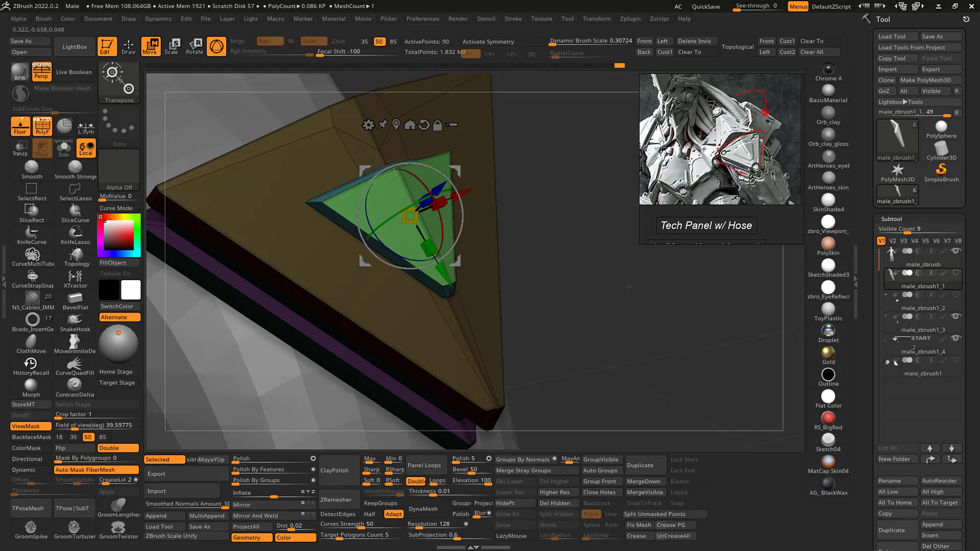
drag(619, 302, 596, 307)
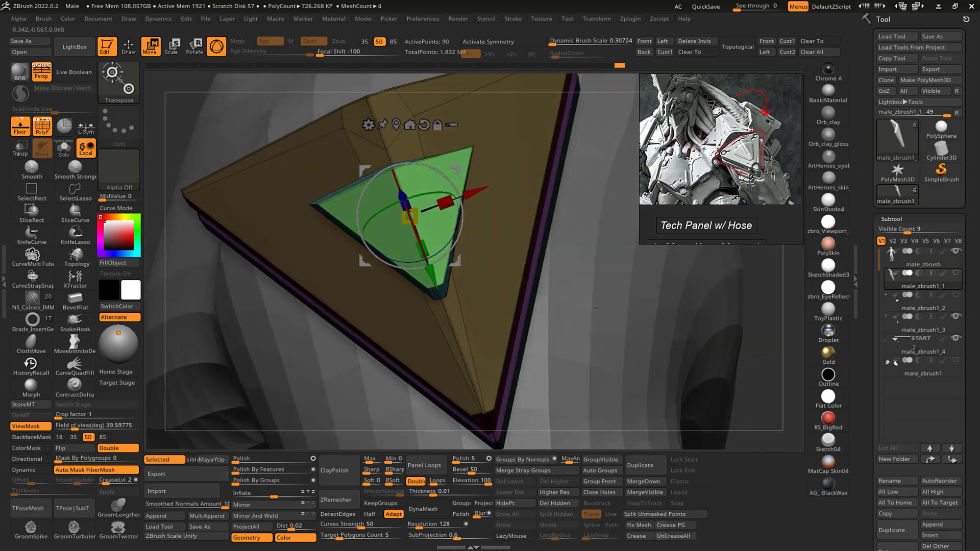
key(q)
key(s)
drag(445, 172, 455, 160)
key(ctrl+z)
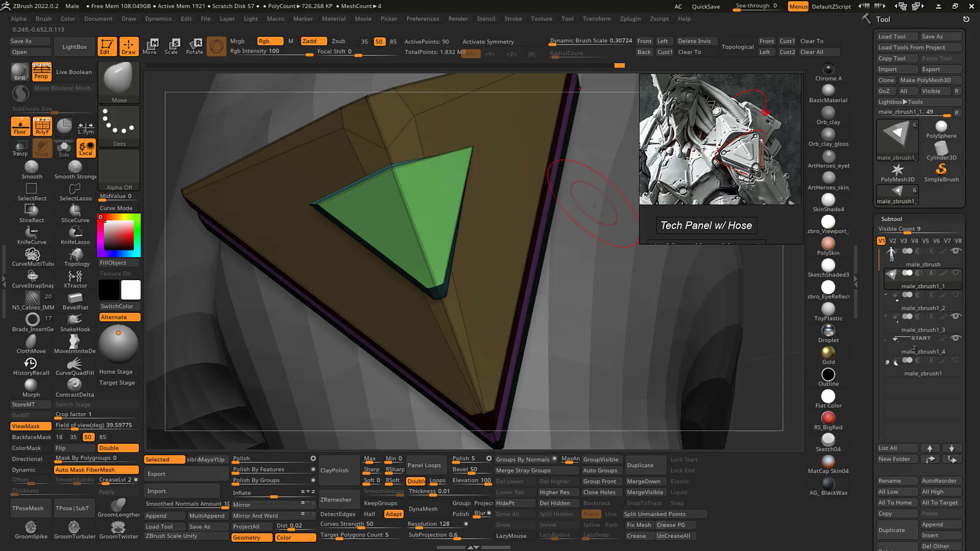
- Solo the panel, mask the plate's base corners, and scale its front face uniformly to about 0.885
key(shift+s)
mouse_move(617, 284)
mouse_down()
mouse_move(521, 288)
mouse_move(605, 293)
mouse_move(560, 268)
mouse_up()
drag(397, 357, 381, 357)
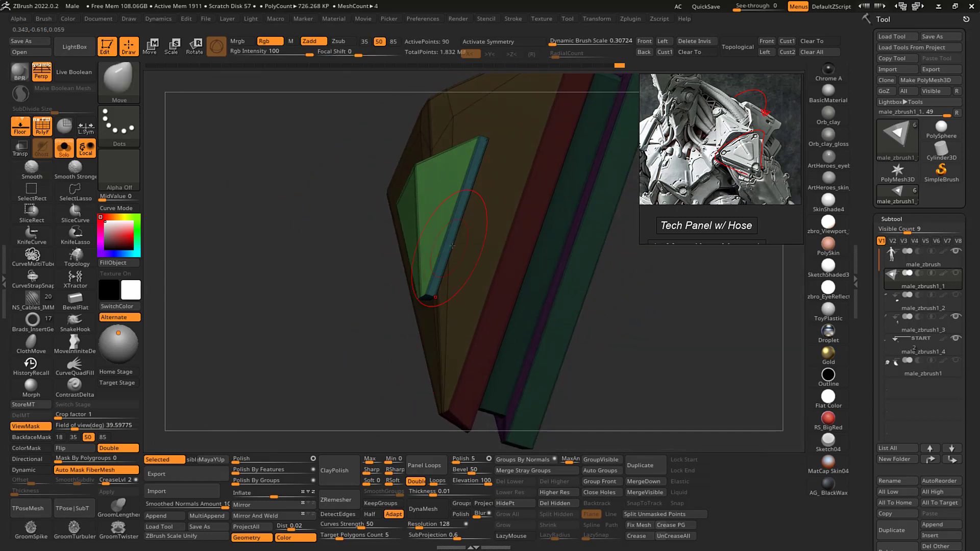
mouse_move(423, 305)
ctrl+mouse_down()
mouse_move(417, 273)
mouse_move(462, 377)
ctrl+mouse_up()
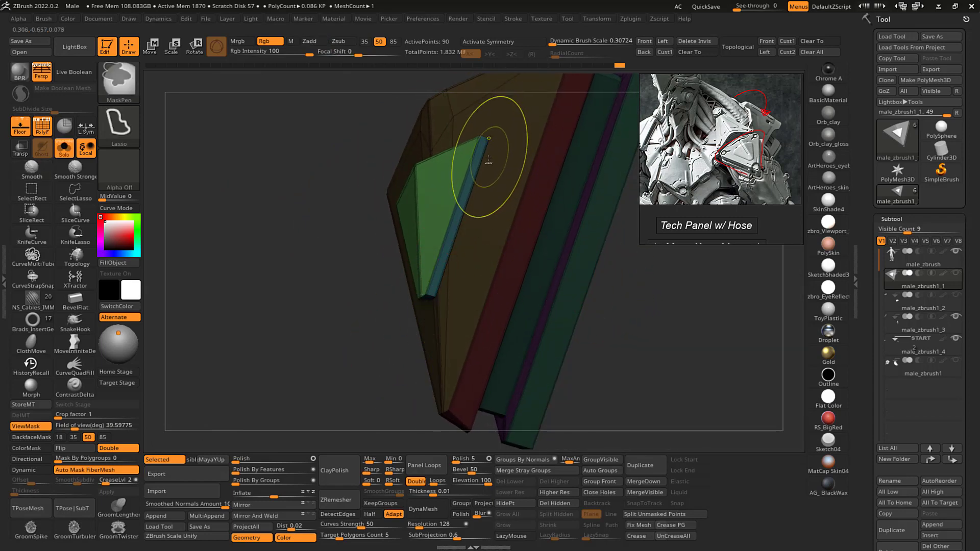
mouse_move(339, 365)
mouse_down()
mouse_move(361, 294)
mouse_move(390, 286)
mouse_move(403, 306)
mouse_up()
key(ctrl)
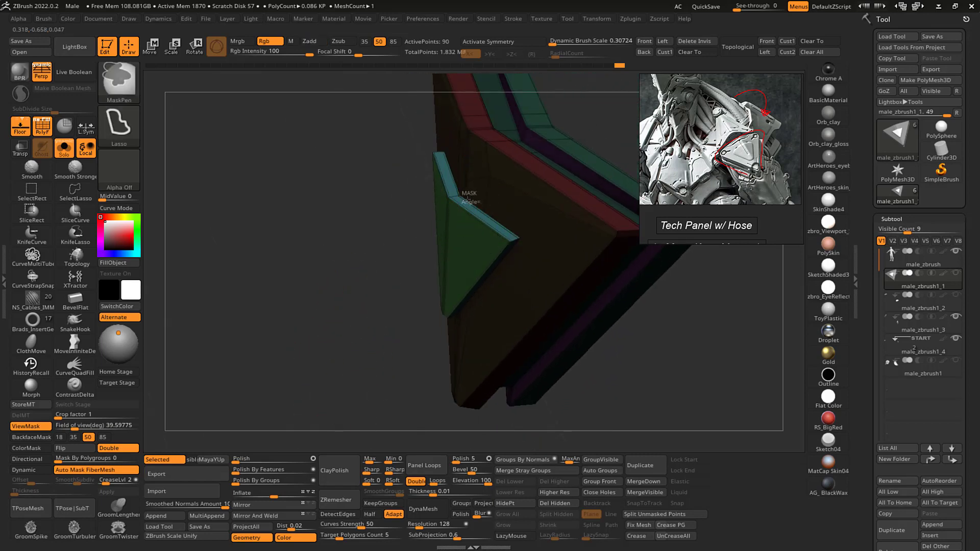
ctrl+drag(453, 208, 462, 186)
mouse_move(393, 336)
mouse_down()
mouse_move(378, 324)
mouse_move(434, 306)
mouse_up()
key(w)
drag(449, 249, 451, 252)
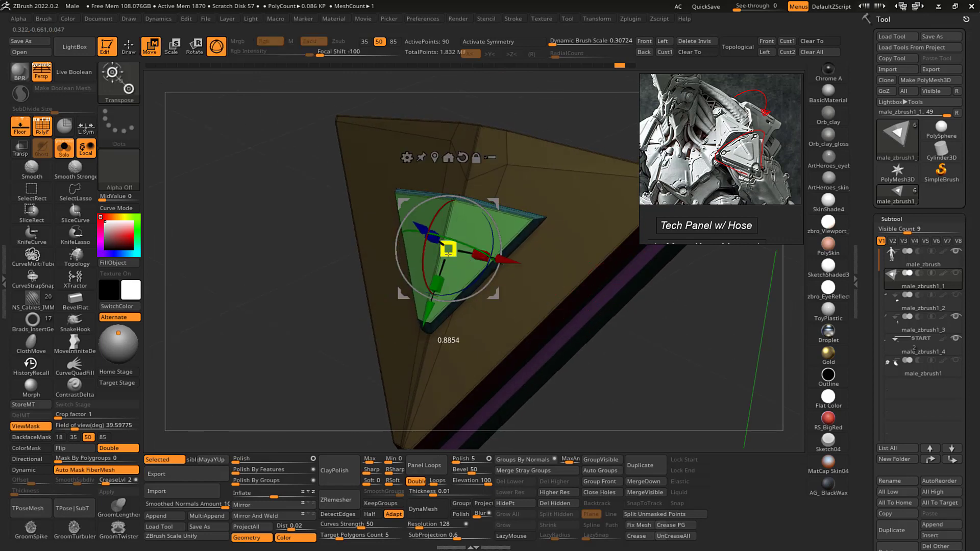
- Scale the plate's front face down along X to give its sides more slope
key(q)
drag(339, 361, 455, 339)
drag(660, 326, 664, 326)
key(w)
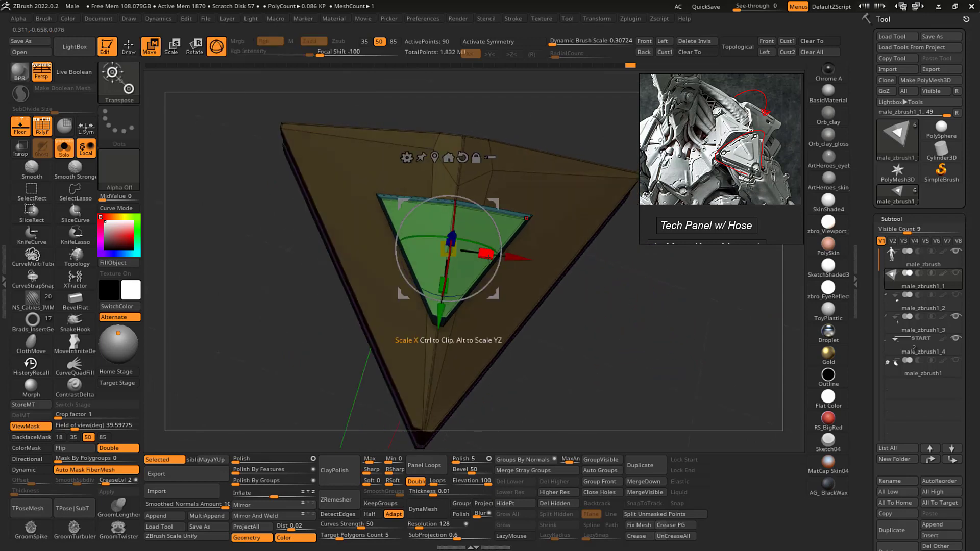
drag(489, 257, 484, 253)
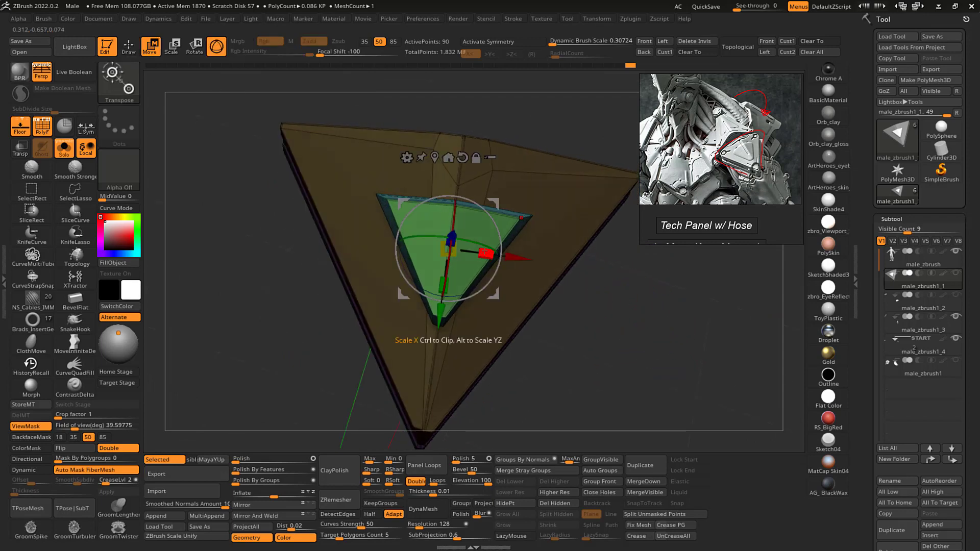
- Shift the plate's front face along Y by about -0.0005 to even out the beveled sides
key(q)
key(w)
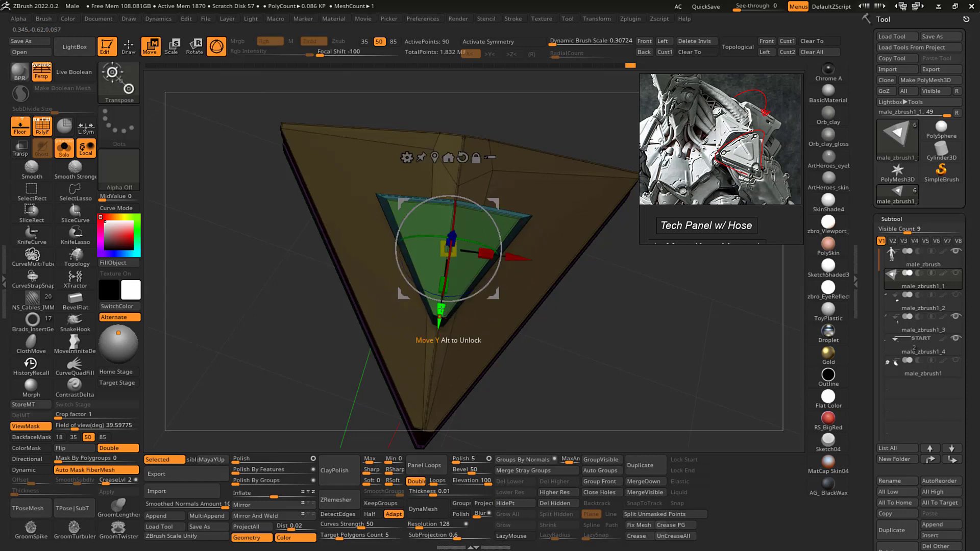
key(q)
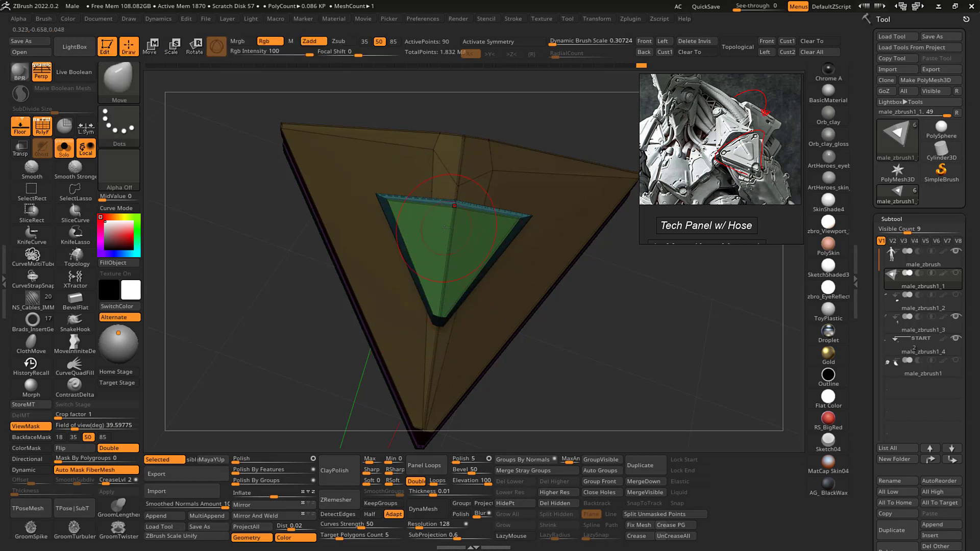
key(w)
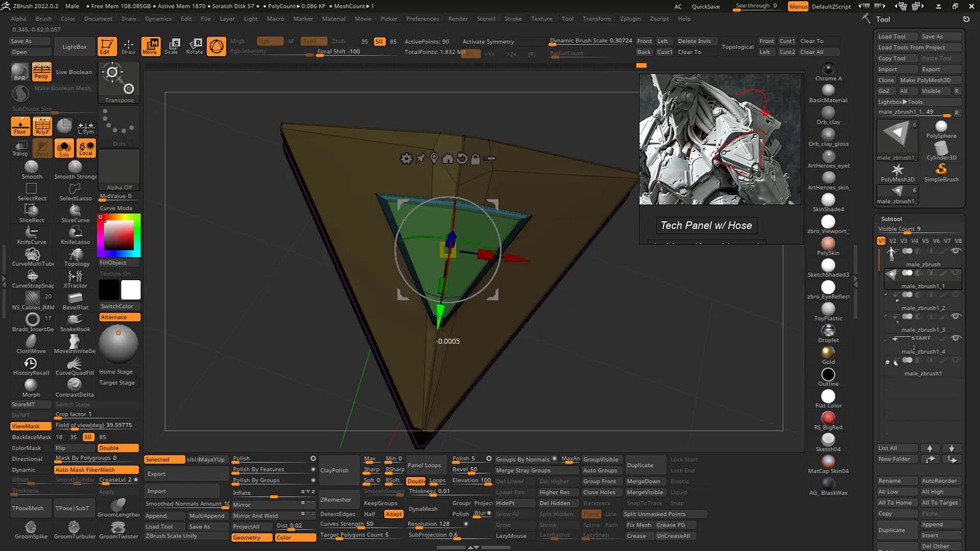
key(q)
- Compare the tapered plate before and after the last edits, checking it with the polyframe display off and on
mouse_move(587, 307)
mouse_down()
mouse_move(608, 319)
mouse_move(604, 309)
mouse_move(632, 308)
mouse_move(602, 317)
mouse_move(595, 304)
mouse_move(565, 309)
mouse_move(595, 311)
mouse_up()
key(ctrl+z)
key(ctrl+shift+z)
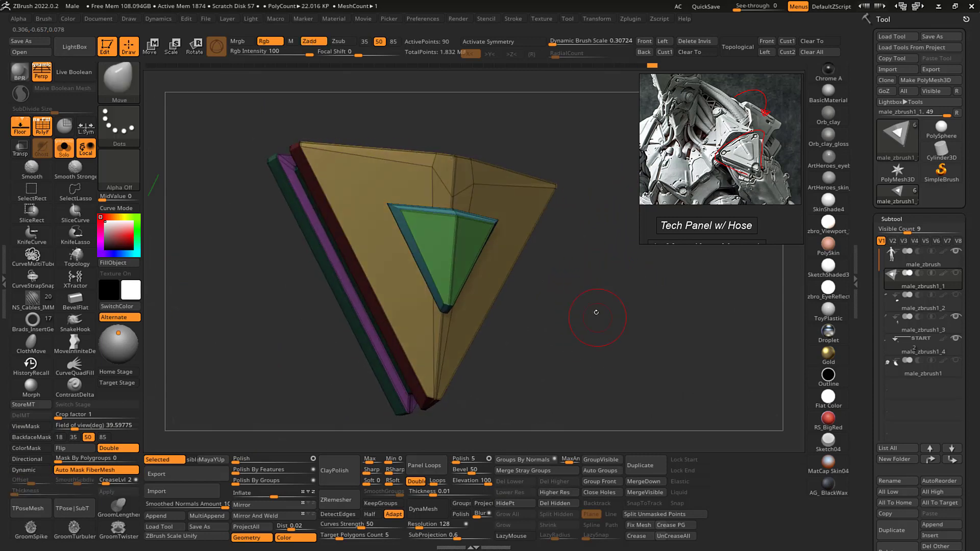
key(shift+f)
key(ctrl+shift+z)
key(ctrl+z)
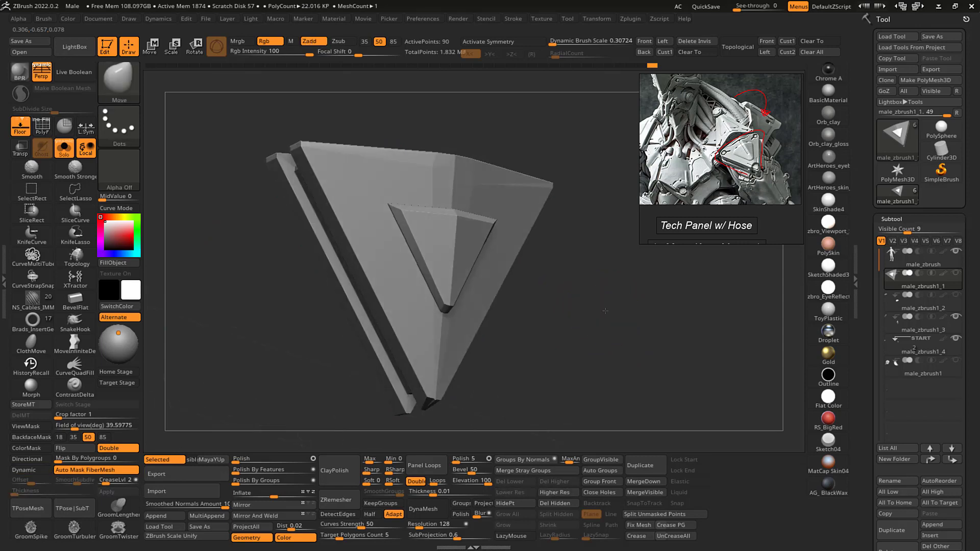
key(ctrl+shift+z)
key(shift+f)
key(shift+d)
mouse_move(605, 307)
mouse_down()
mouse_move(590, 300)
mouse_move(614, 318)
mouse_up()
key(s)
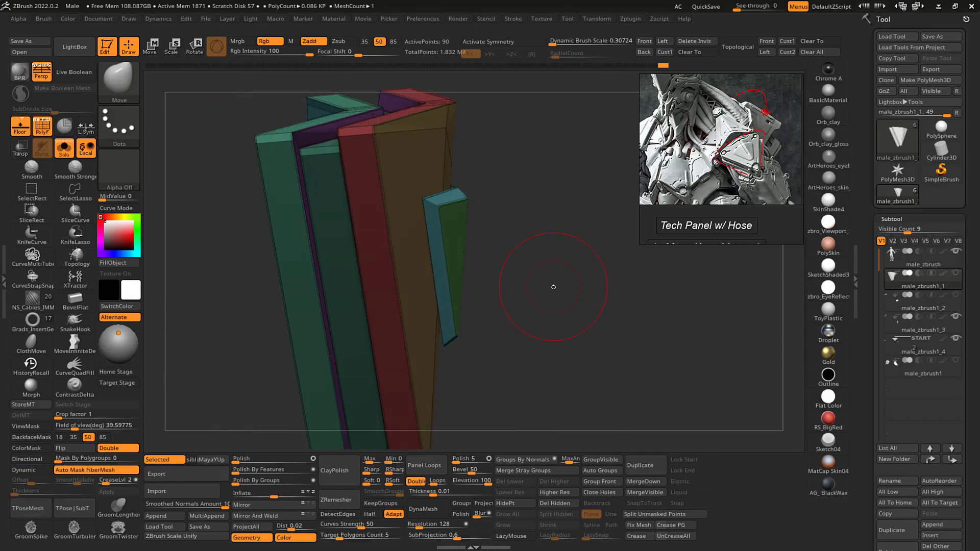
- Isolate the raised plate and regroup its faces by normals with a lower Maximum Angle Tolerance
drag(553, 287, 541, 228)
ctrl+shift+click(466, 219)
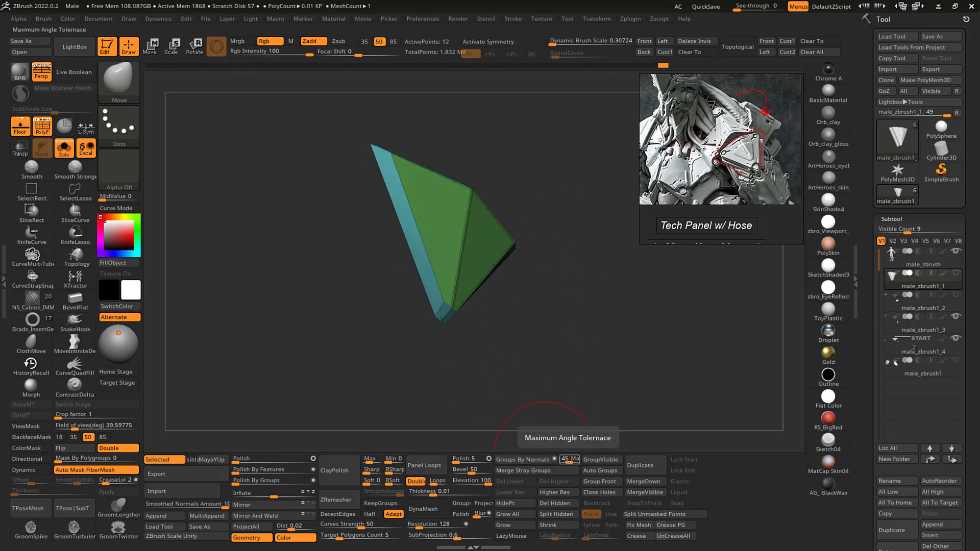
drag(572, 302, 581, 376)
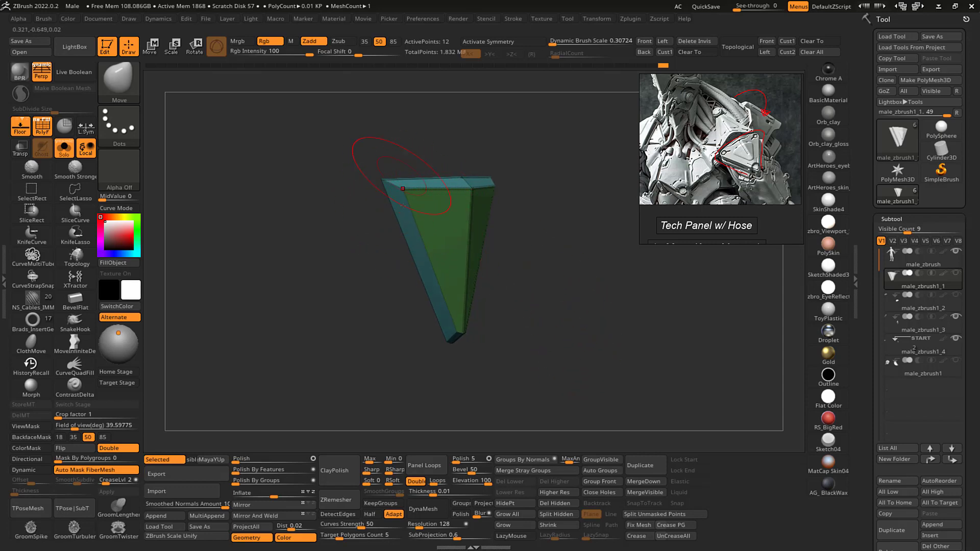
drag(521, 237, 472, 189)
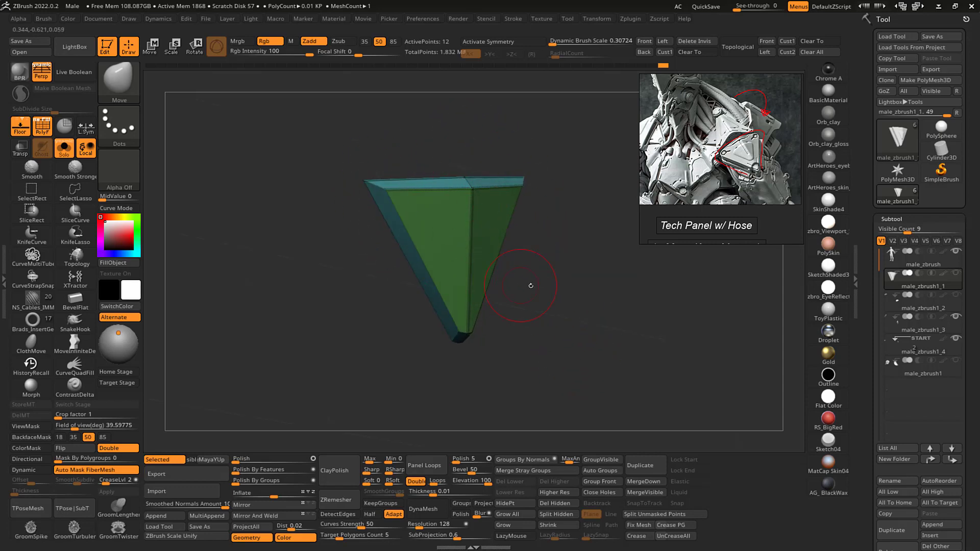
drag(531, 286, 557, 297)
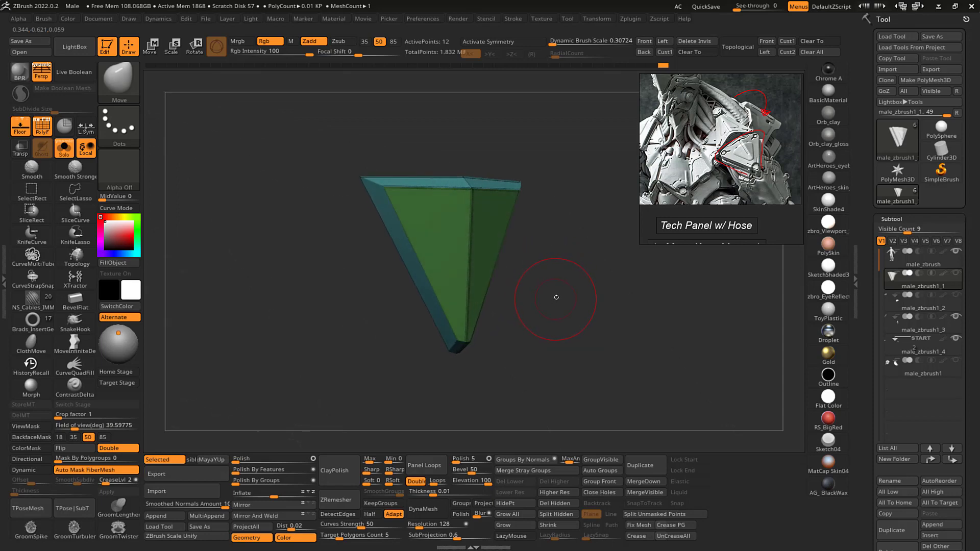
drag(570, 460, 569, 461)
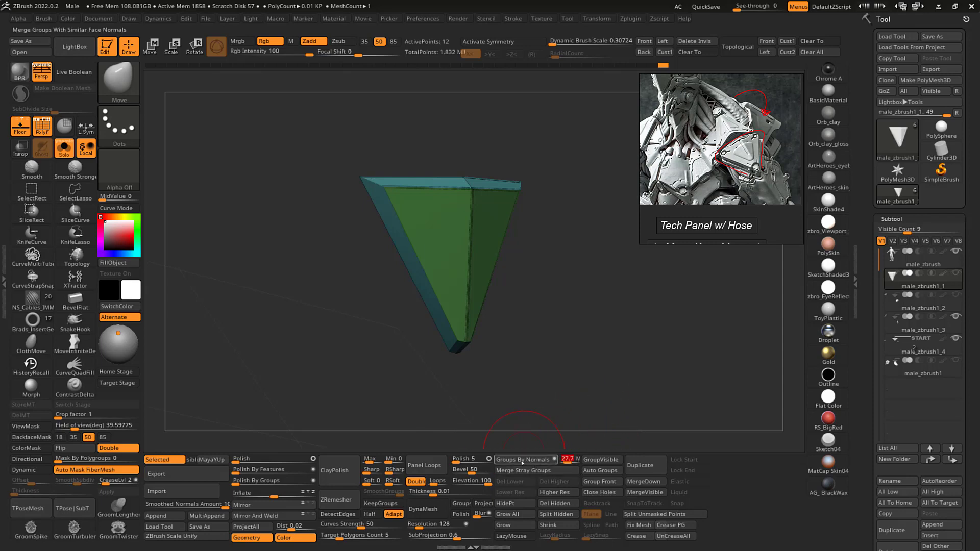
click(568, 462)
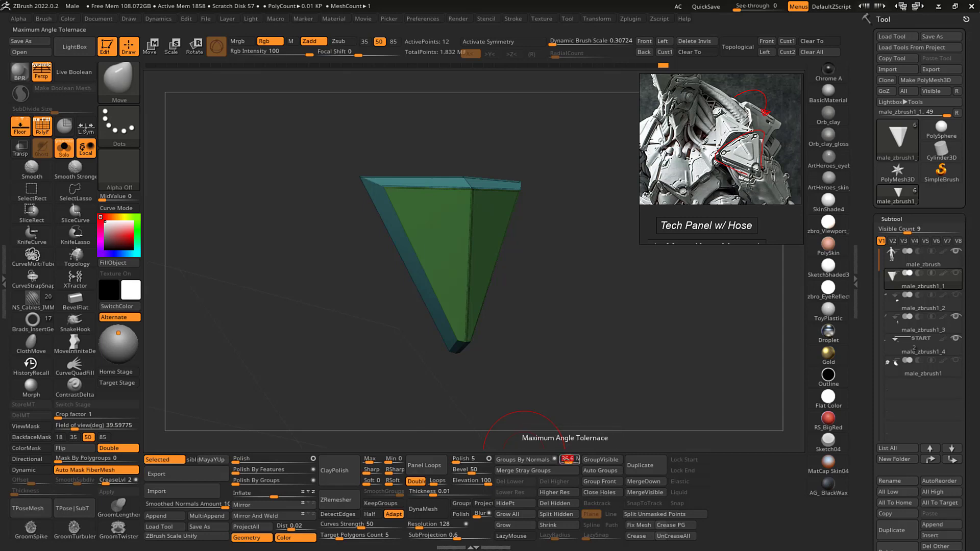
click(520, 460)
- Crease the plate's edges along its polygroup borders and unhide the rest of the panel
drag(534, 327, 542, 205)
drag(570, 323, 476, 205)
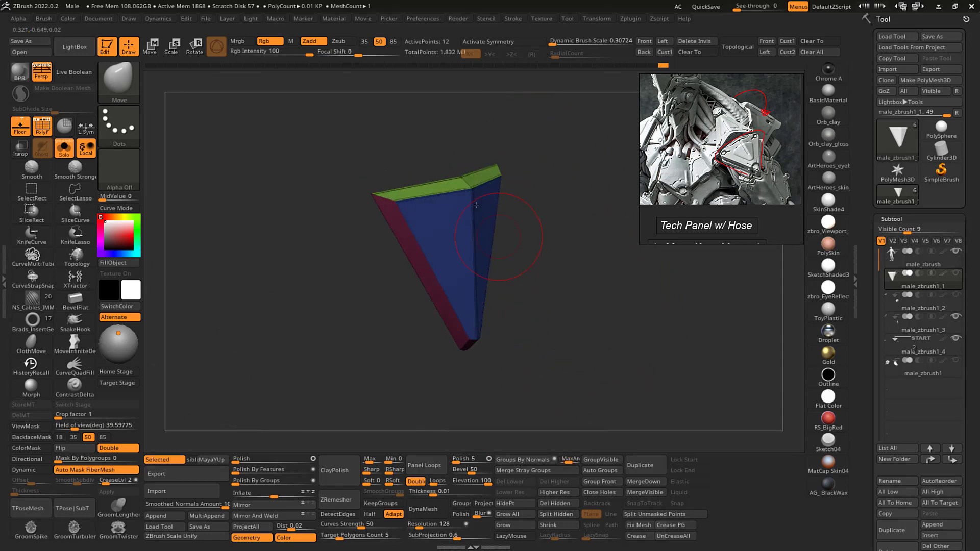
mouse_move(578, 281)
mouse_down()
mouse_move(549, 255)
mouse_move(545, 271)
mouse_move(562, 272)
mouse_up()
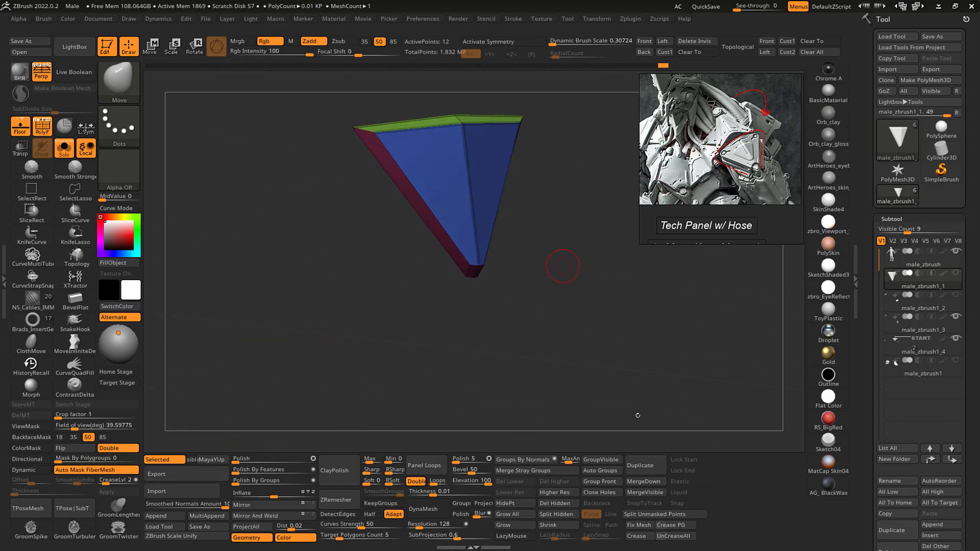
click(683, 526)
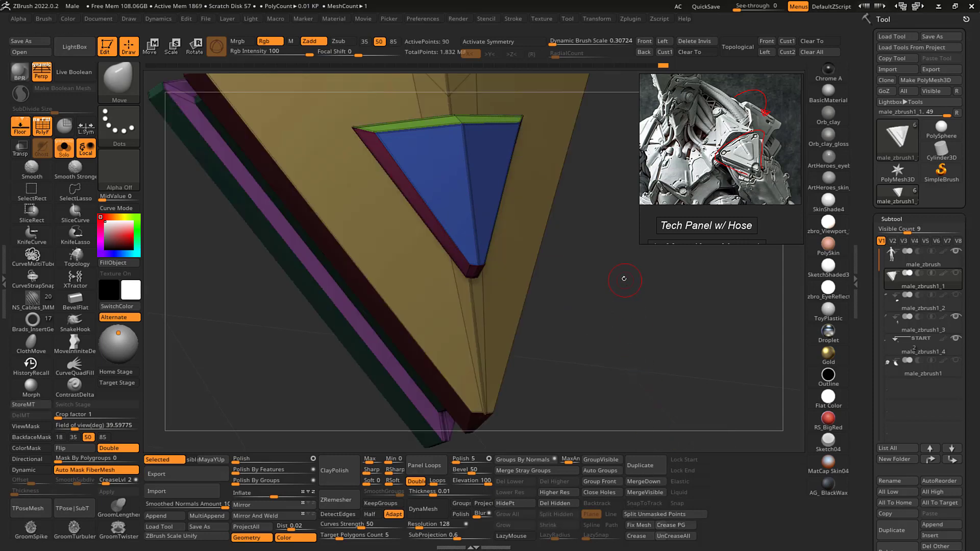
- Set the ZModeler edge action to Slice Mesh and slice the raised plate just beside its centre ridge
key(d)
mouse_move(624, 278)
mouse_down()
mouse_move(621, 319)
mouse_move(635, 307)
mouse_move(628, 315)
mouse_move(591, 312)
mouse_move(628, 322)
mouse_move(607, 317)
mouse_move(628, 335)
mouse_move(627, 324)
mouse_move(649, 361)
mouse_move(662, 318)
mouse_move(667, 342)
mouse_move(637, 340)
mouse_up()
key(shift+f)
key(shift+d)
key(shift+f)
key(b)
key(z)
key(m)
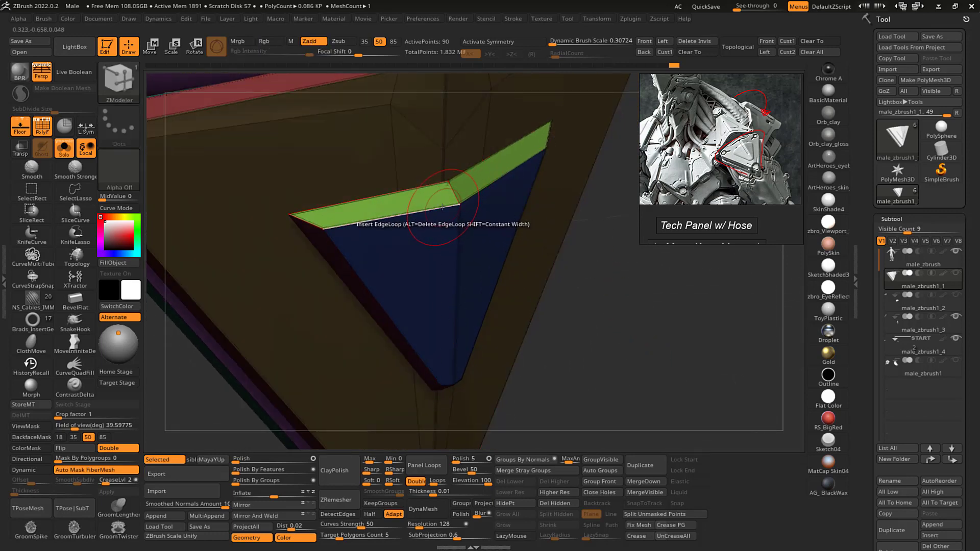
key(space)
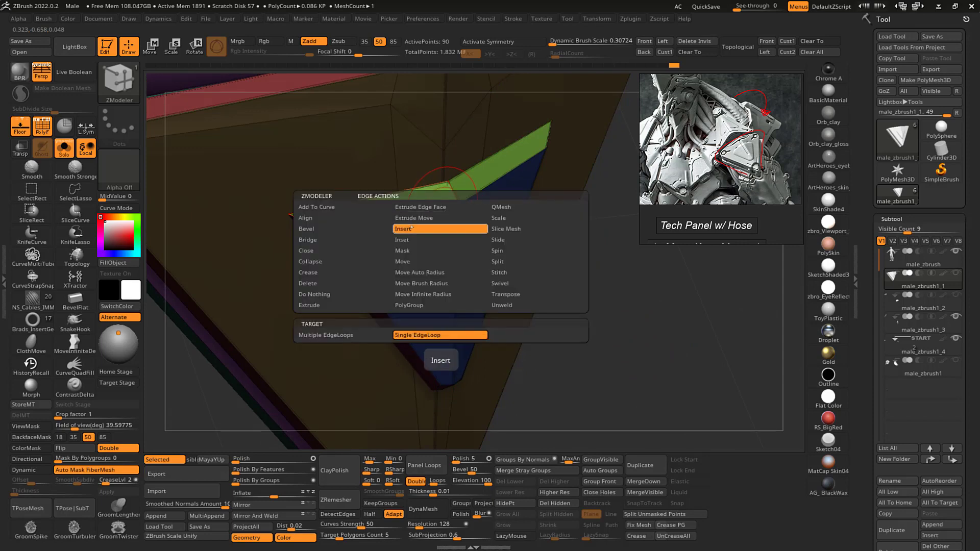
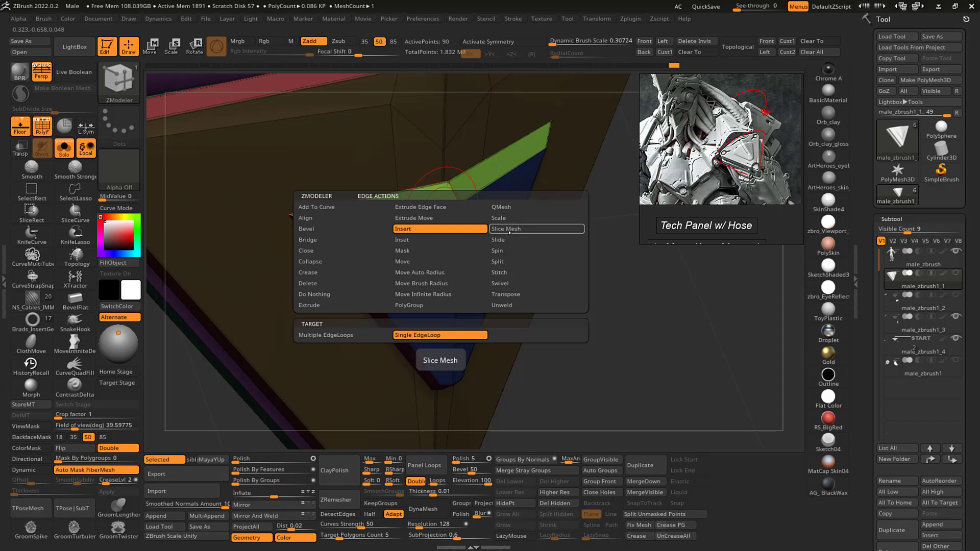
click(510, 230)
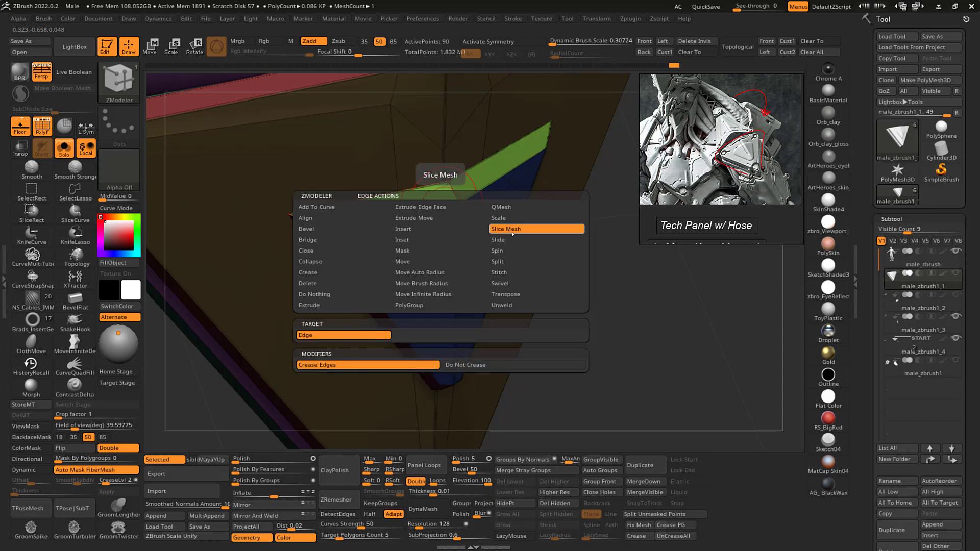
drag(617, 326, 644, 349)
click(440, 209)
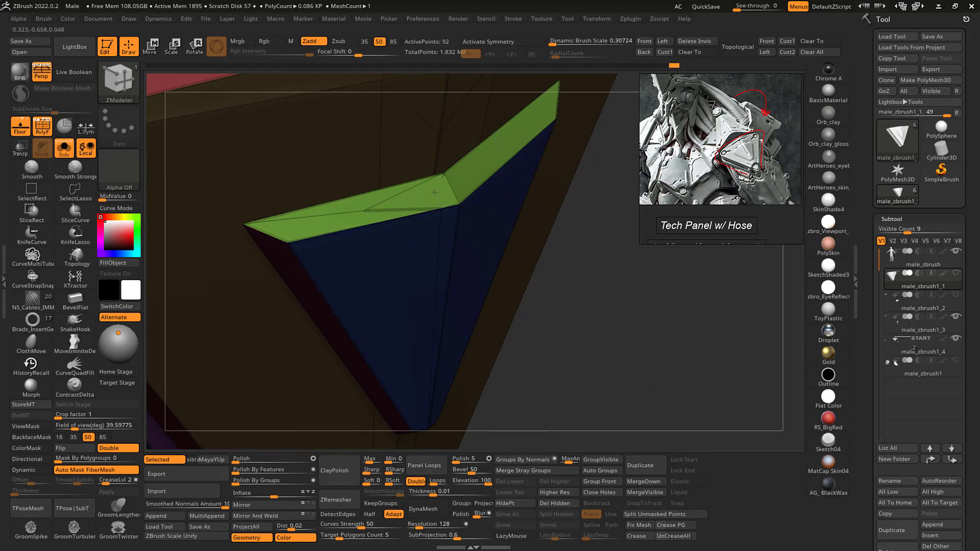
click(429, 176)
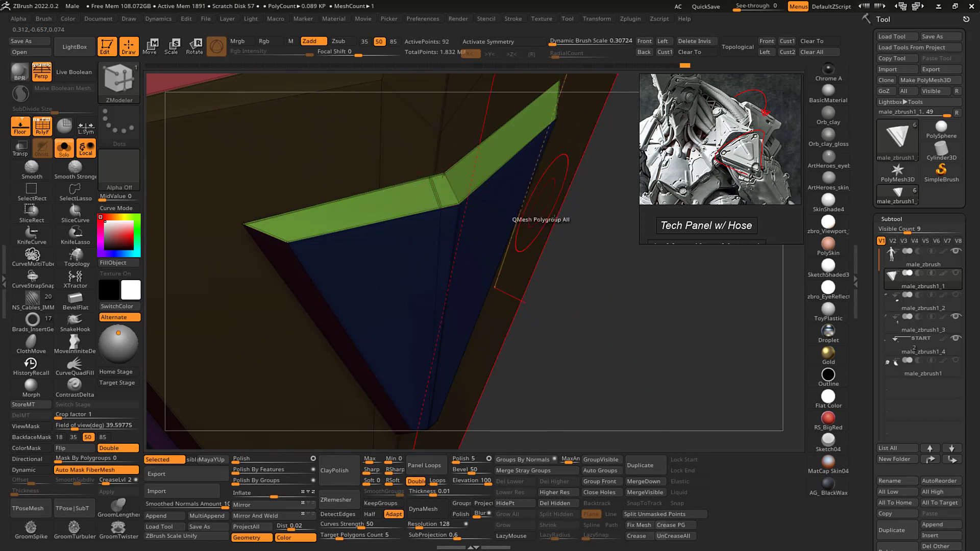
- Undo the slice beside the plate's centre ridge and reinstate it
drag(640, 313, 616, 303)
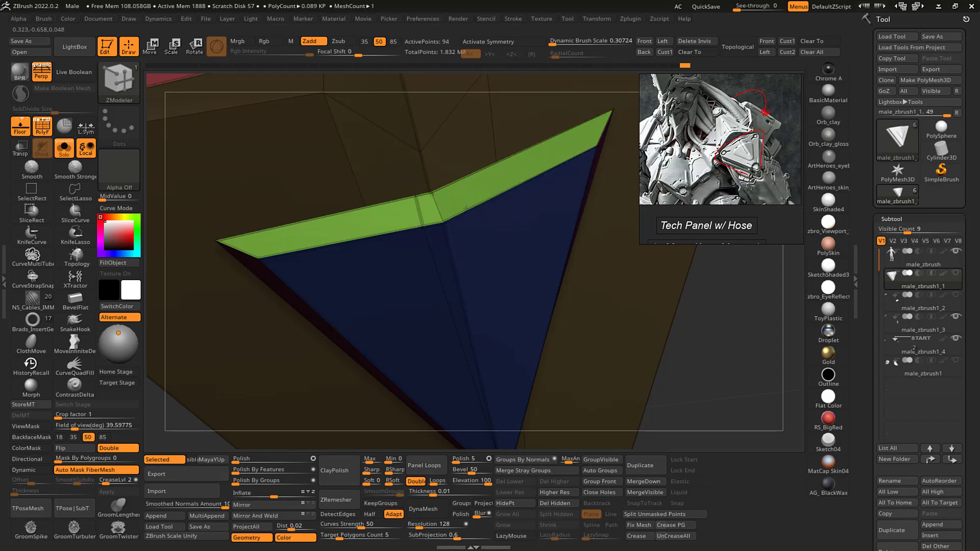
drag(700, 263, 667, 256)
key(ctrl+z)
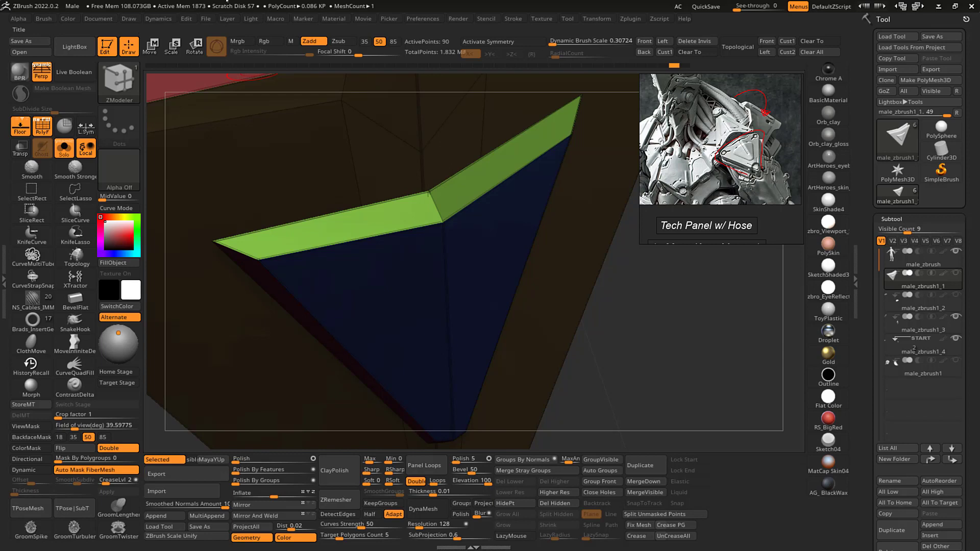
click(186, 19)
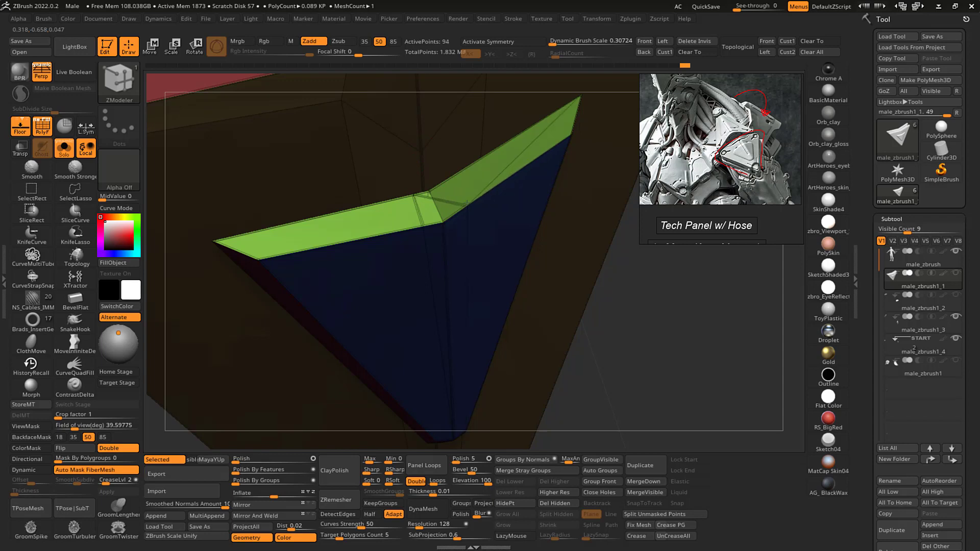
- Isolate the raised plate by selecting part of it and growing the visibility to the whole piece
right_drag(467, 197, 629, 273)
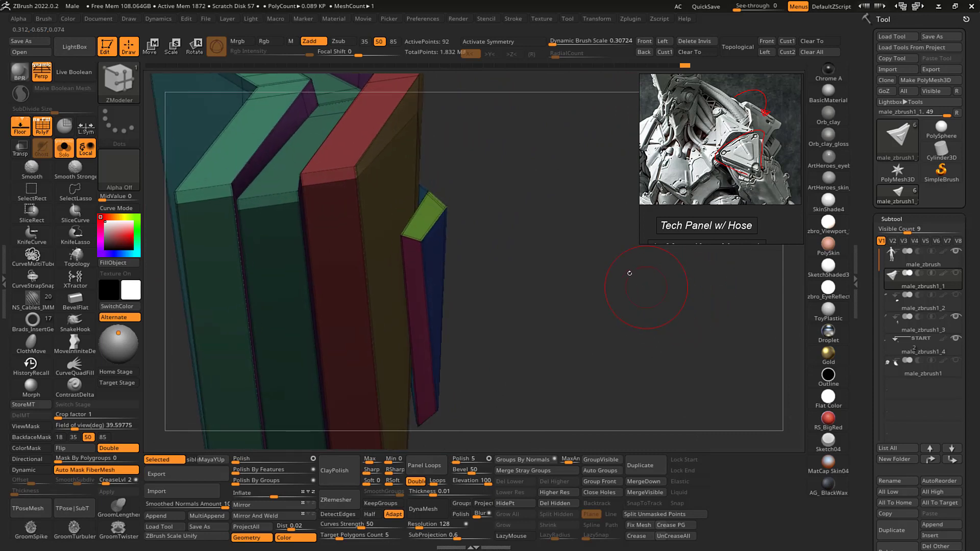
mouse_move(439, 176)
ctrl+shift+mouse_down()
mouse_move(459, 176)
mouse_move(465, 284)
mouse_move(432, 205)
ctrl+shift+mouse_up()
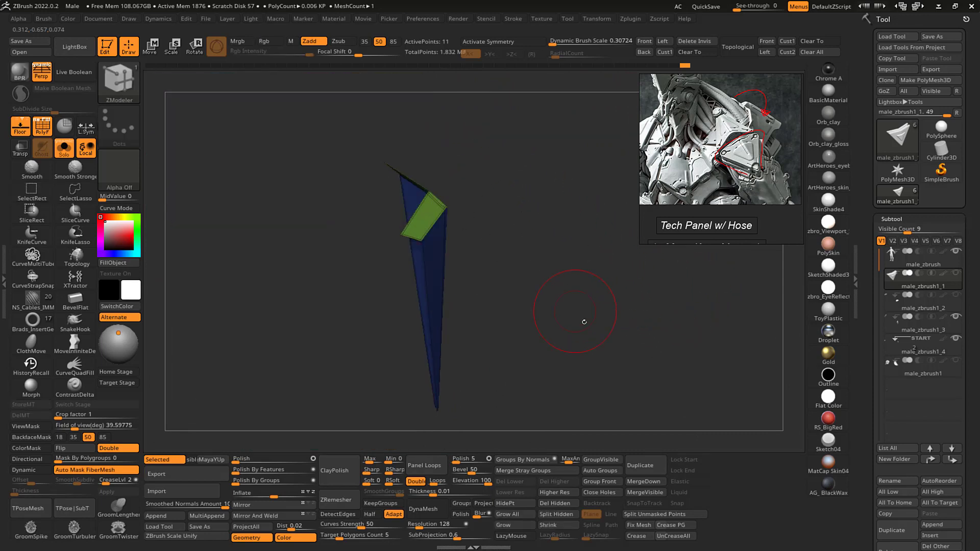
click(514, 514)
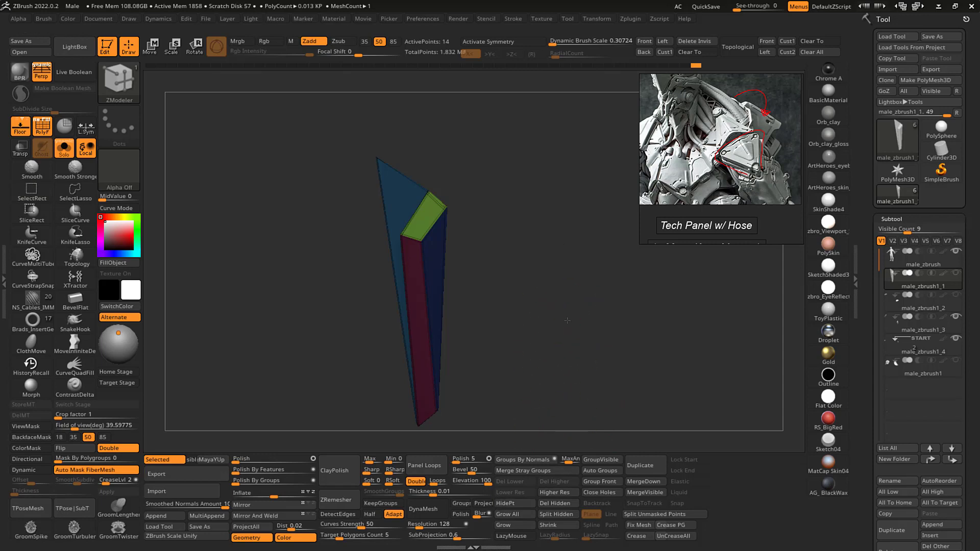
right_drag(565, 323, 447, 227)
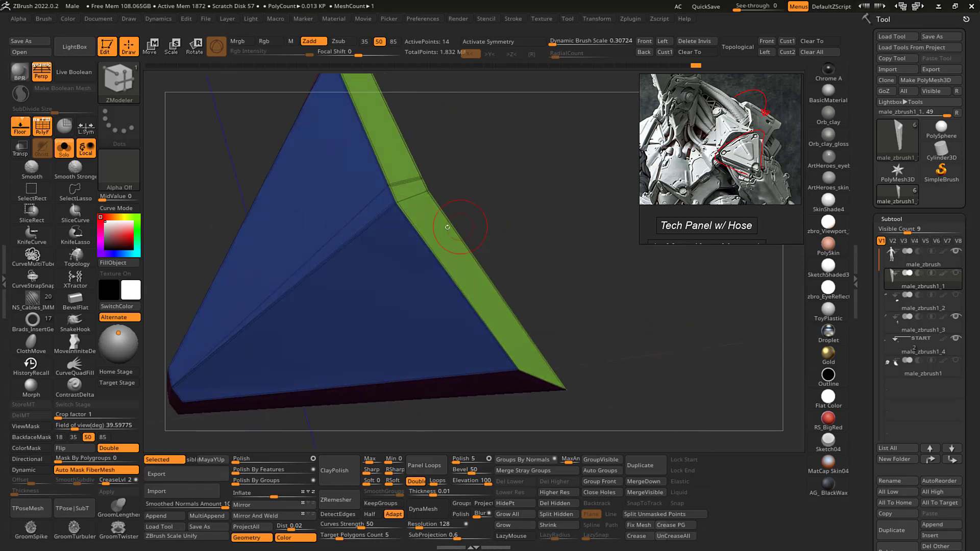
- Add a slice on the other side of the plate's ridge and connect its end at the tip, using ZModeler's Bridge point action
click(415, 224)
ctrl+right_drag(538, 231, 531, 311)
key(space)
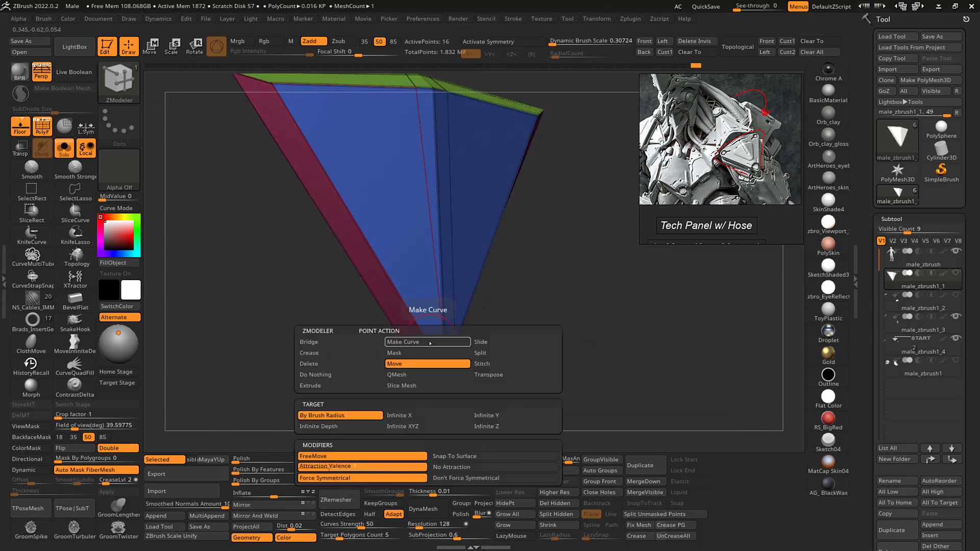
click(319, 343)
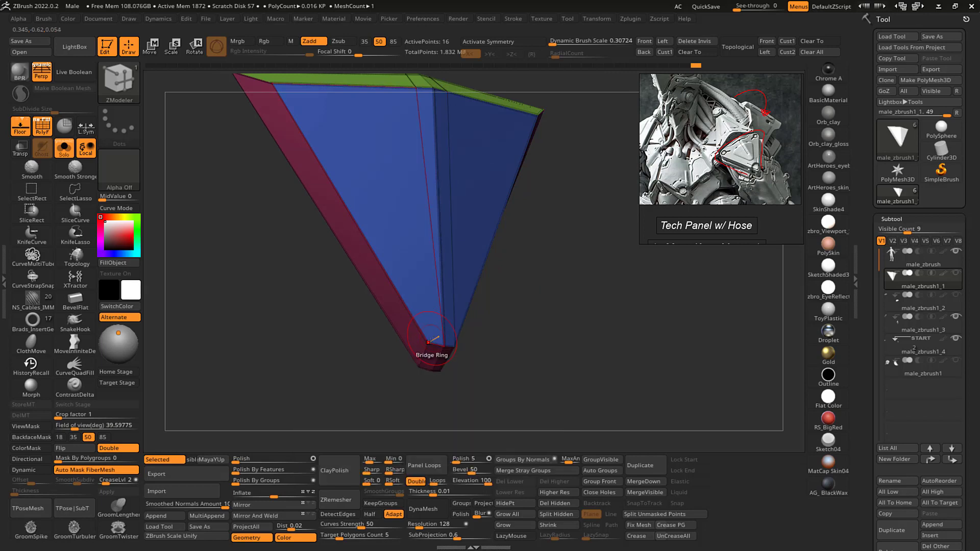
key(space)
click(428, 342)
drag(567, 347, 560, 328)
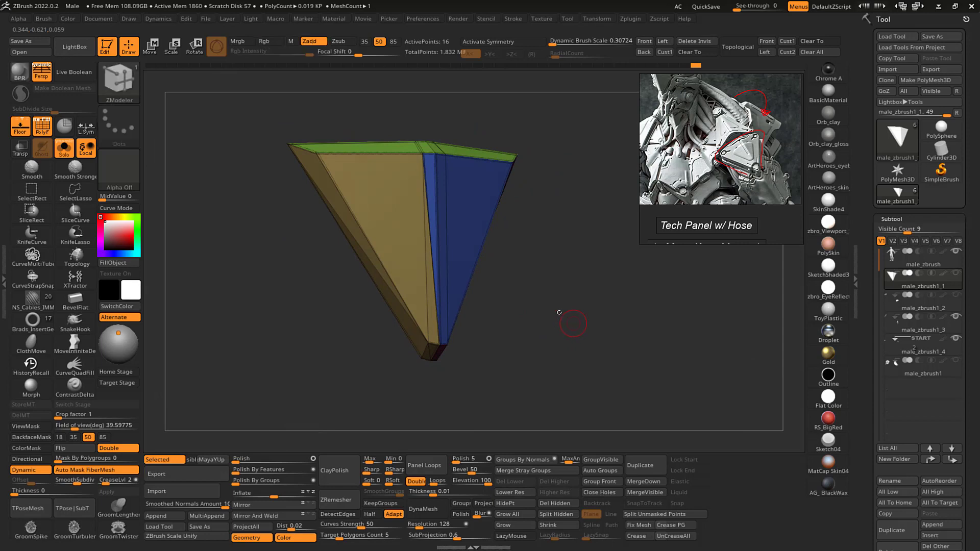
- Unhide the rest of the panel, clear the mask and switch to the Standard brush with the polyframe off
ctrl+shift+click(553, 308)
ctrl+click(567, 309)
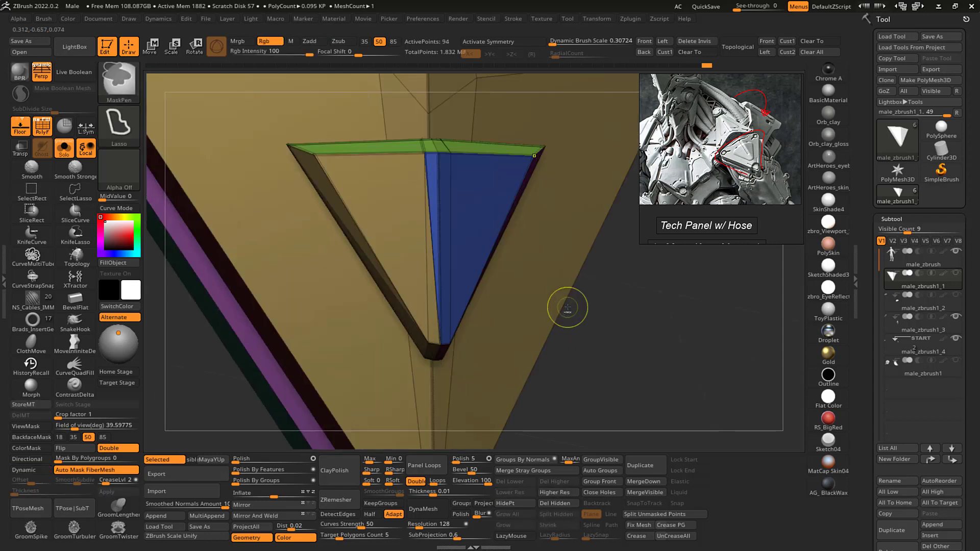
key(shift+f)
mouse_move(638, 354)
alt+mouse_down()
mouse_move(615, 342)
mouse_move(628, 320)
mouse_move(652, 313)
mouse_move(641, 332)
mouse_move(596, 316)
mouse_move(635, 328)
mouse_move(626, 335)
alt+mouse_up()
key(b)
key(s)
key(t)
- Preview the whole panel with dynamic subdivision smoothing and apply the subdivision to the mesh
mouse_move(626, 337)
right_down()
mouse_move(608, 334)
mouse_move(622, 327)
right_up()
key(shift+d)
key(shift+f)
drag(622, 327, 661, 273)
key(shift+f)
key(d)
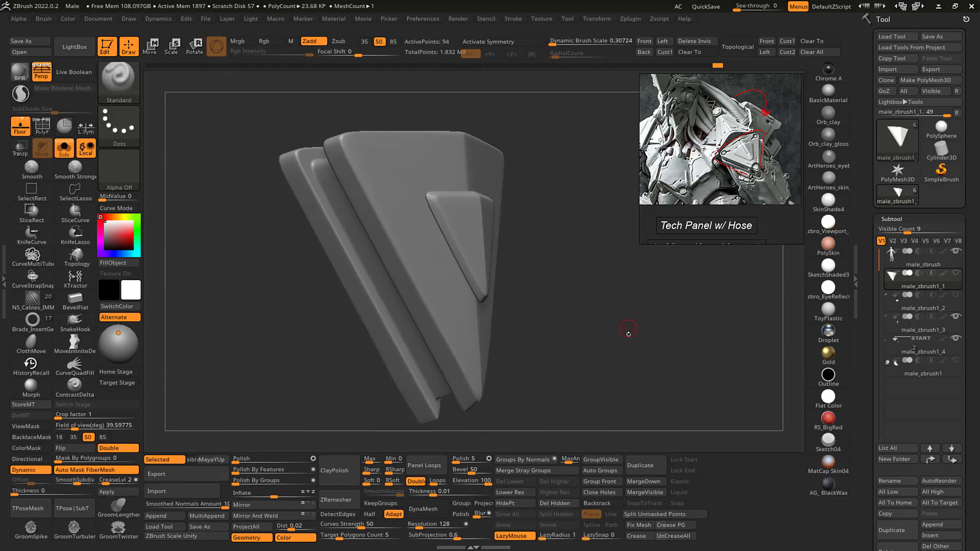
mouse_move(628, 333)
mouse_down()
mouse_move(610, 332)
mouse_move(628, 322)
mouse_up()
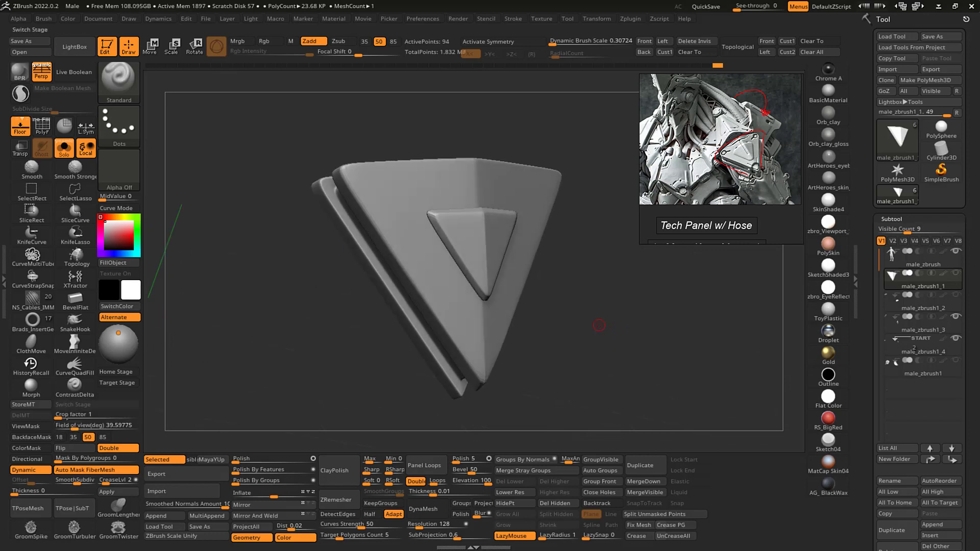
click(123, 493)
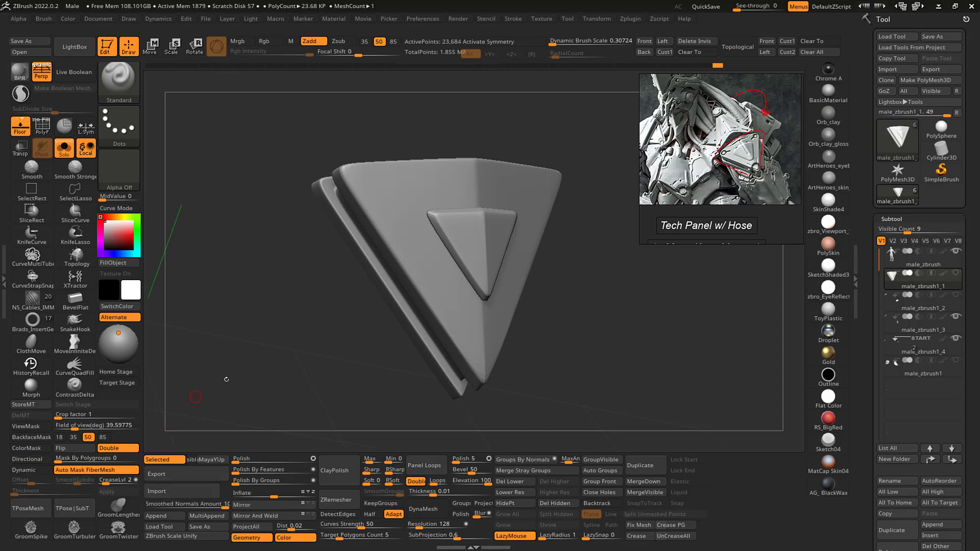
- Step the panel down through its subdivision levels and back to the highest, checking the smoothing with the polyframe on
drag(611, 319, 606, 348)
key(shift+d)
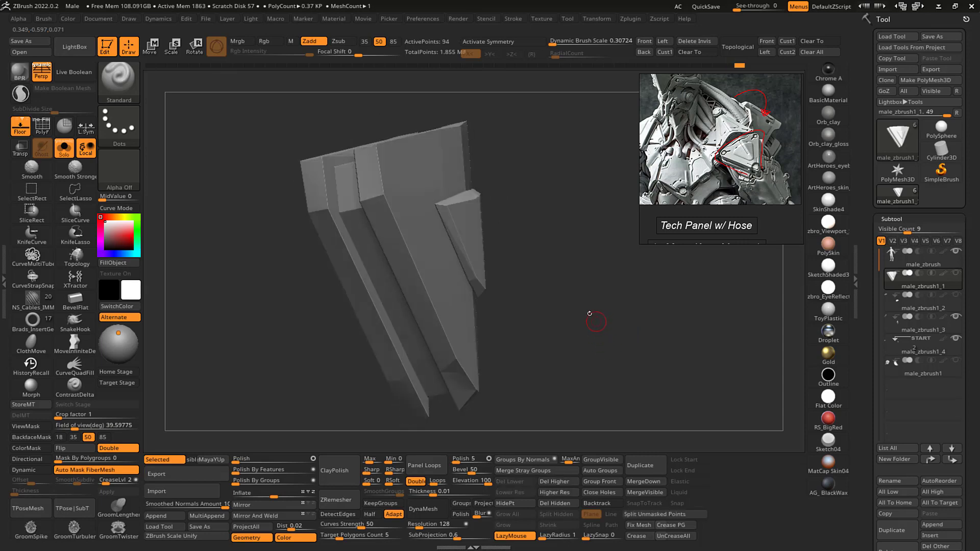
drag(580, 307, 570, 314)
ctrl+right_drag(617, 335, 598, 317)
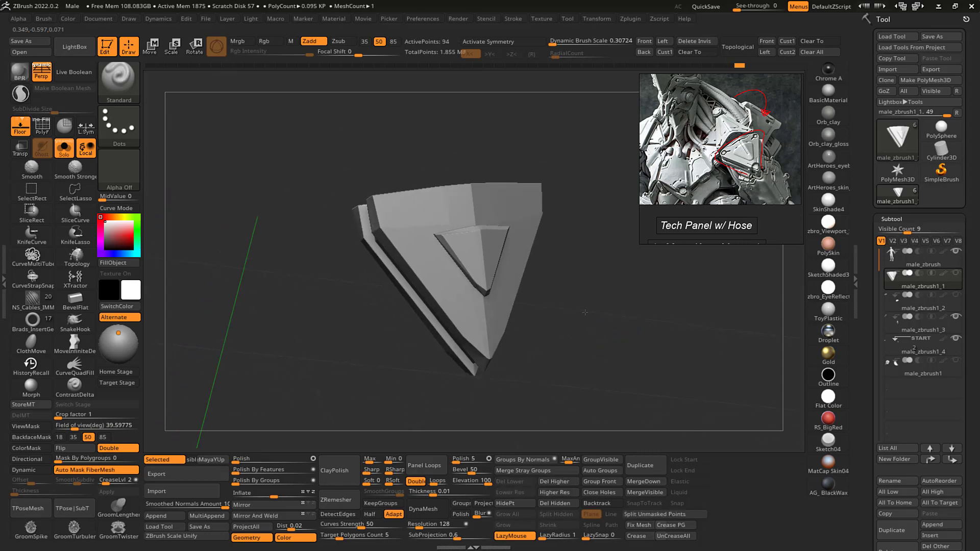
key(shift+f)
drag(598, 317, 612, 321)
key(d)
key(d)
key(d)
key(d)
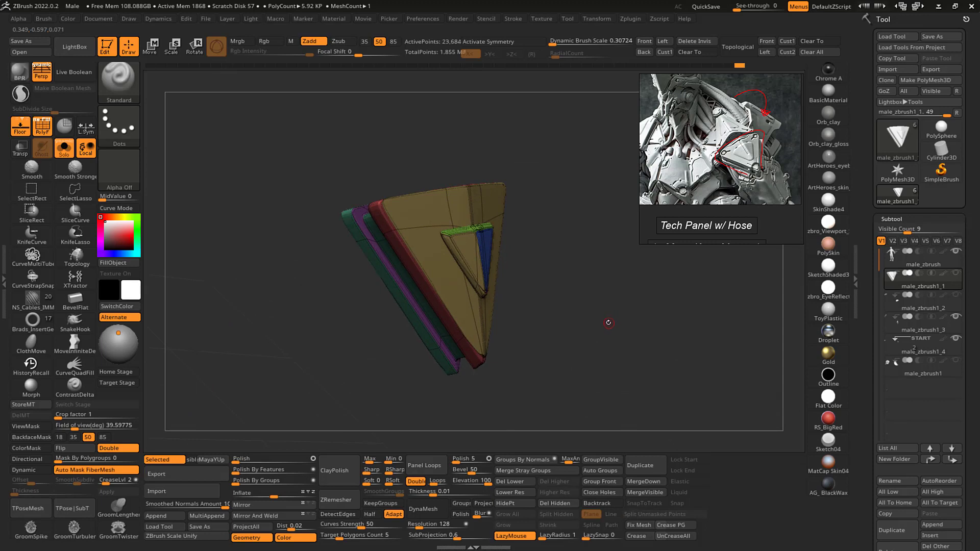
mouse_move(547, 297)
mouse_down()
mouse_move(582, 332)
mouse_move(567, 295)
mouse_move(591, 295)
mouse_move(587, 369)
mouse_up()
key(shift+f)
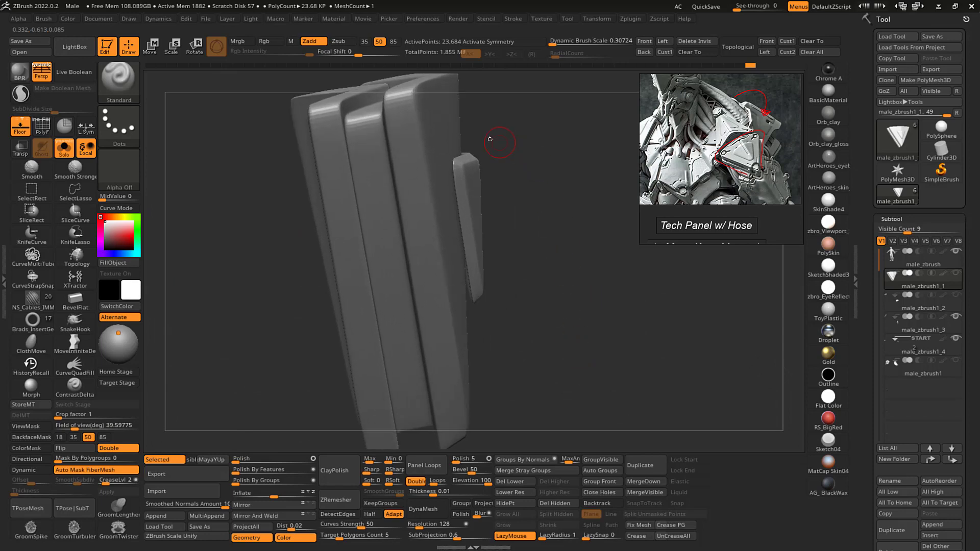
- Hide the layered panel with a selection over the plate's upper end and grow the visibility to the complete raised plate
ctrl+shift+drag(479, 130, 470, 159)
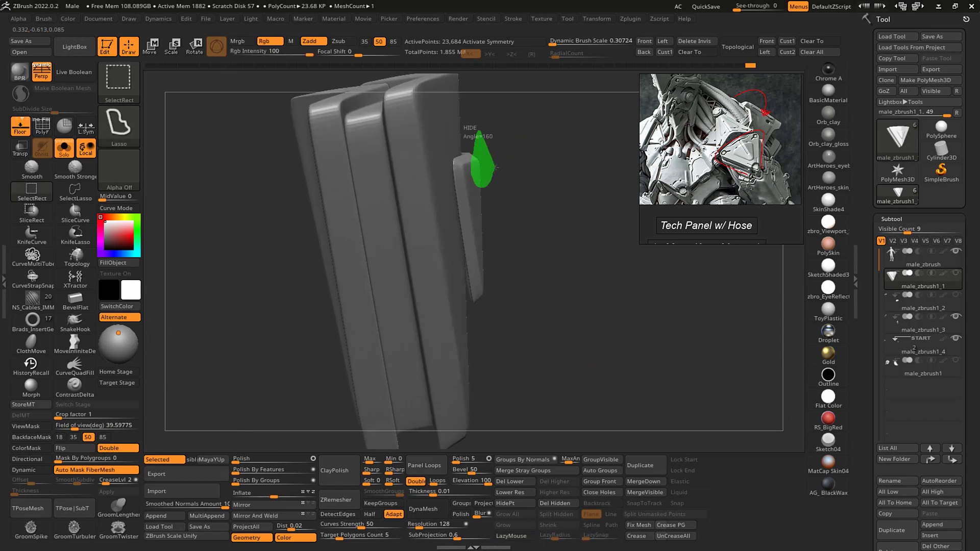
mouse_move(499, 171)
ctrl+shift+mouse_down()
mouse_move(527, 204)
mouse_move(494, 189)
ctrl+shift+mouse_up()
key(shift+f)
drag(530, 162, 535, 159)
click(508, 514)
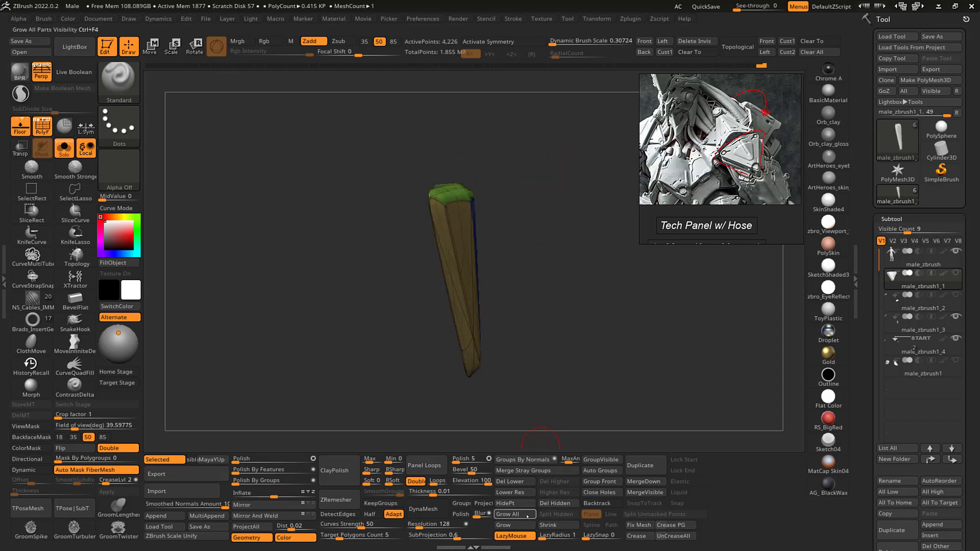
- Mask the visible plate, show the whole panel and invert the mask so only the plate stays editable
drag(583, 351, 596, 344)
mouse_move(559, 270)
ctrl+mouse_down()
mouse_move(404, 416)
mouse_move(613, 334)
mouse_move(595, 273)
mouse_move(598, 283)
mouse_move(554, 282)
mouse_move(573, 306)
ctrl+mouse_up()
ctrl+shift+click(590, 337)
ctrl+click(615, 332)
key(shift+f)
- Shift the unmasked plate slightly toward the panel surface along the gizmo's blue axis
key(w)
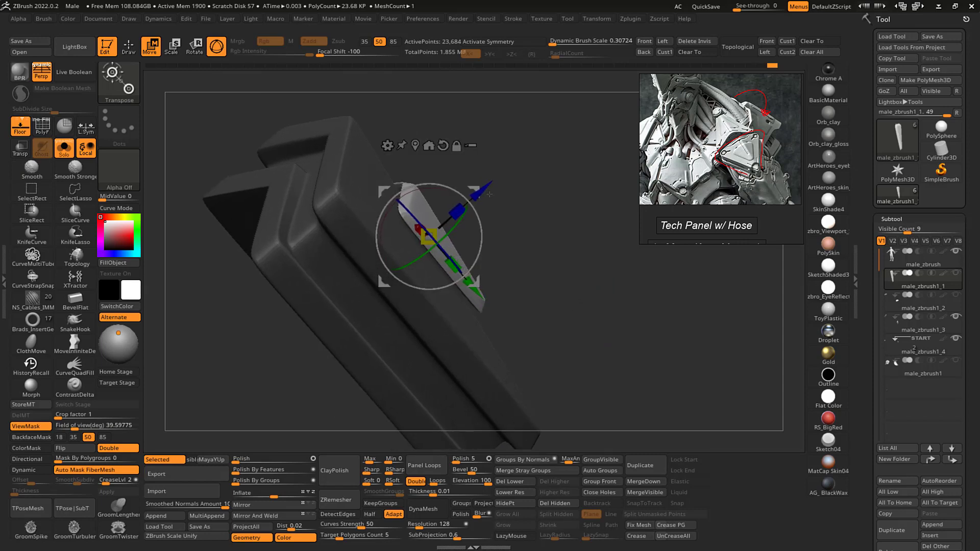
drag(484, 187, 481, 195)
key(q)
- Adjust the depth of the raised plate's pointed lower tip with a resized Move brush
mouse_move(536, 170)
mouse_down()
mouse_move(528, 284)
mouse_move(503, 146)
mouse_up()
key(b)
key(m)
key(v)
key(s)
drag(462, 317, 475, 317)
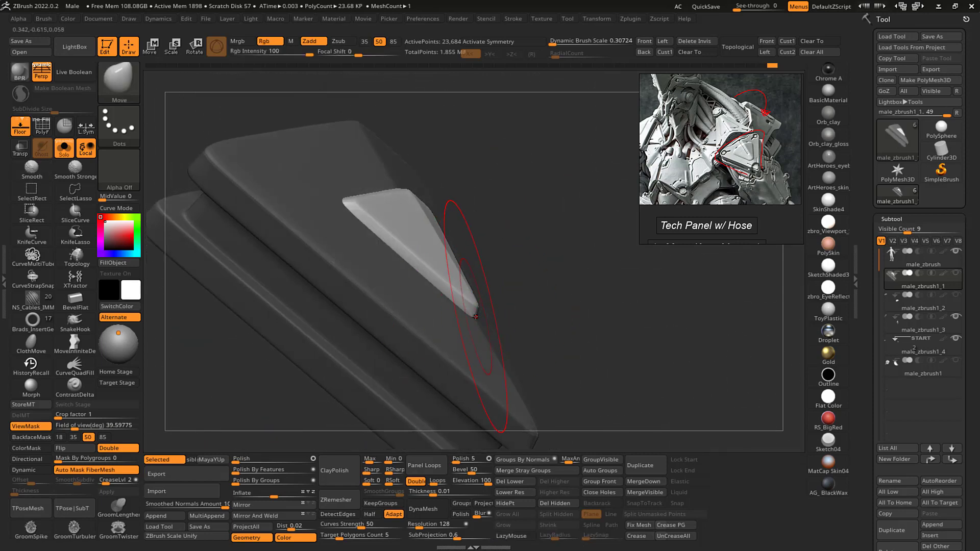
drag(536, 225, 493, 195)
key(s)
drag(483, 322, 476, 320)
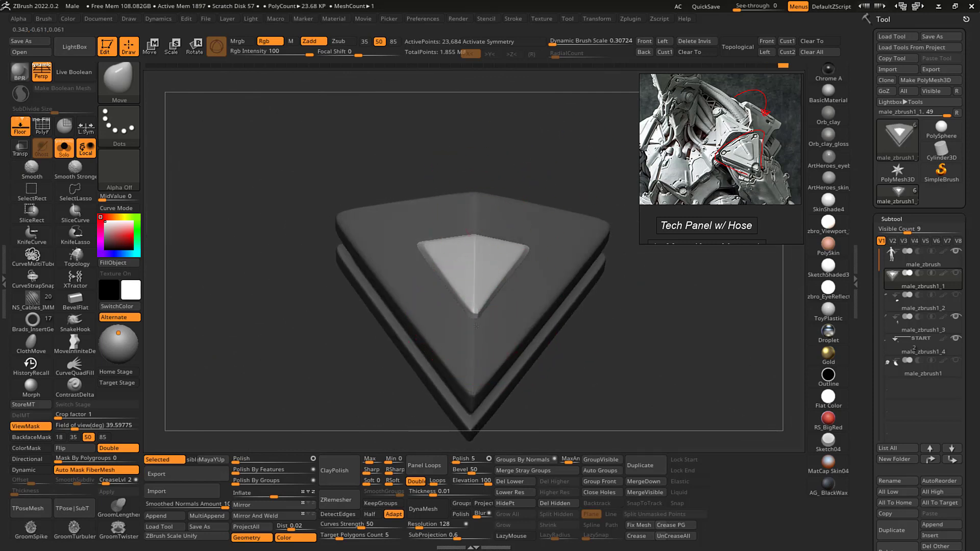
- Clear the mask and set up a small Flatten brush for the raised plate's centre ridge
drag(548, 146, 566, 272)
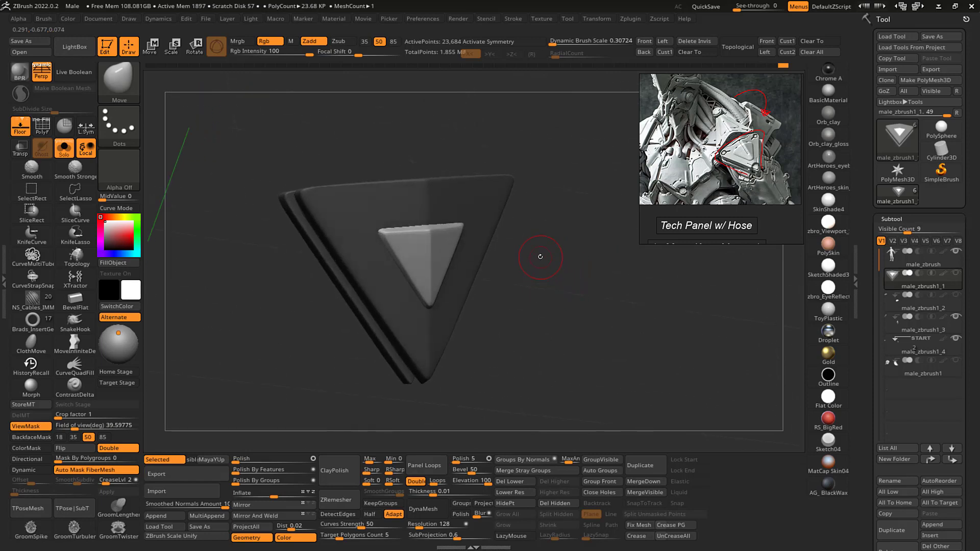
mouse_move(557, 331)
mouse_down()
mouse_move(591, 333)
mouse_move(565, 313)
mouse_move(556, 321)
mouse_move(553, 308)
mouse_move(569, 317)
mouse_move(539, 311)
mouse_move(555, 305)
mouse_move(571, 328)
mouse_move(557, 252)
mouse_up()
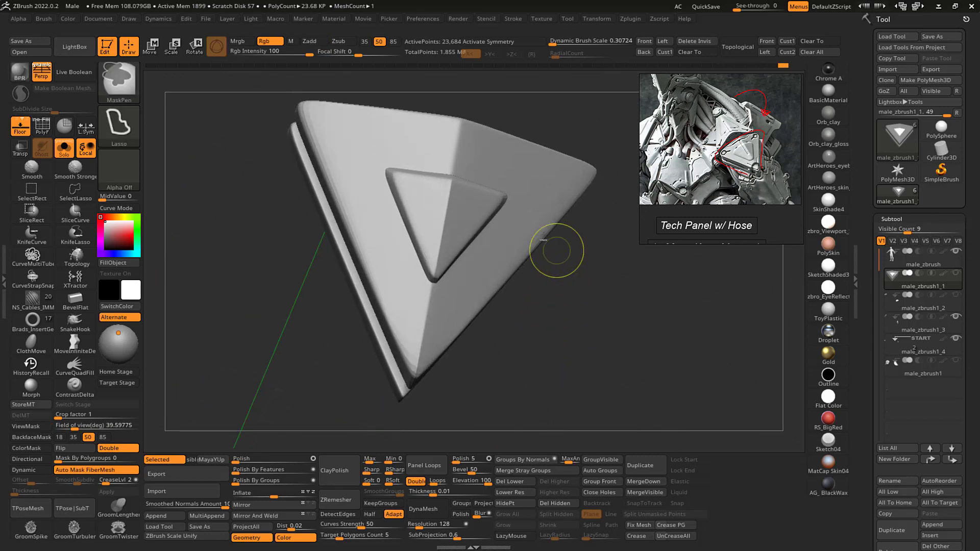
key(ctrl+f)
key(s)
drag(456, 197, 444, 203)
key(s)
key(shift)
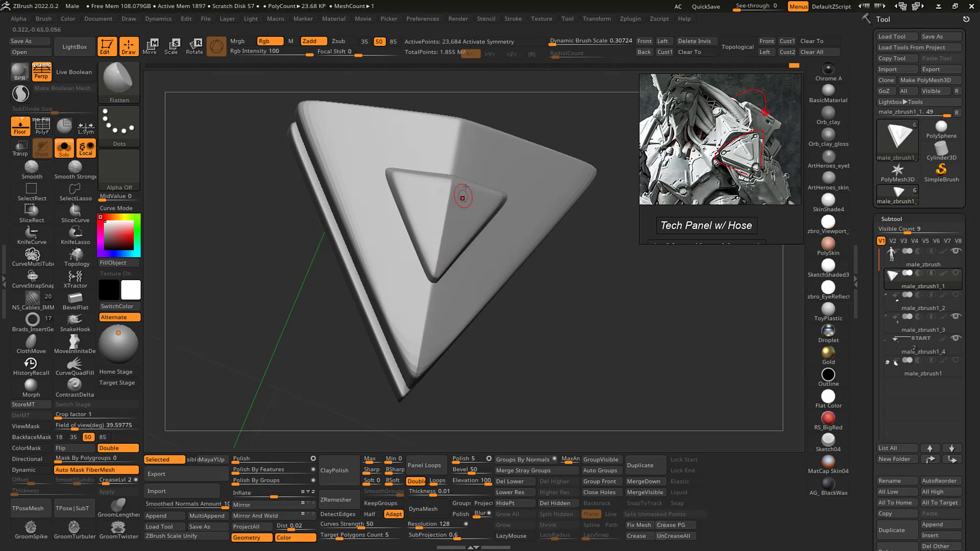
key(shift)
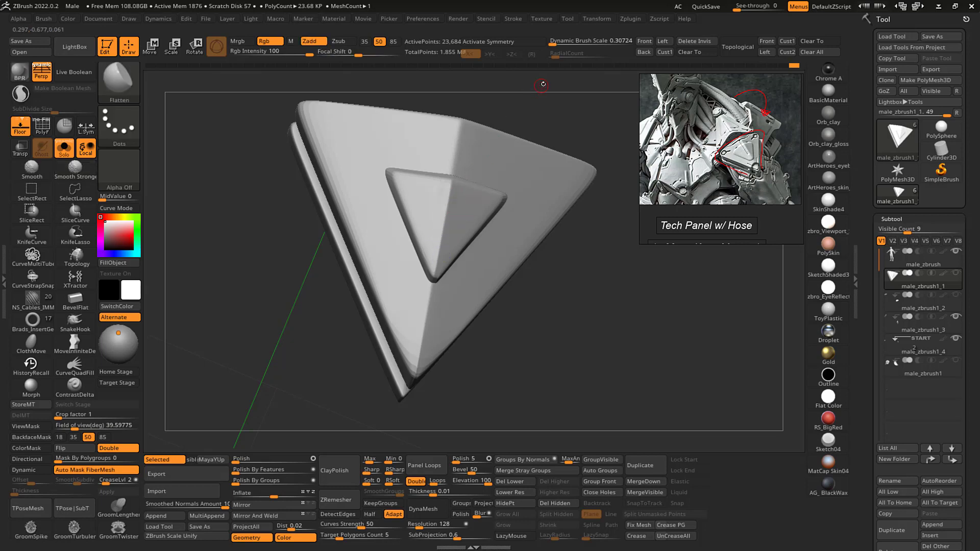
- Paint mask strokes across the panel's ridge above and below the raised plate, and undo them
drag(543, 83, 523, 92)
mouse_move(444, 160)
ctrl+mouse_down()
mouse_move(466, 174)
mouse_move(487, 163)
ctrl+mouse_up()
ctrl+drag(433, 287, 470, 268)
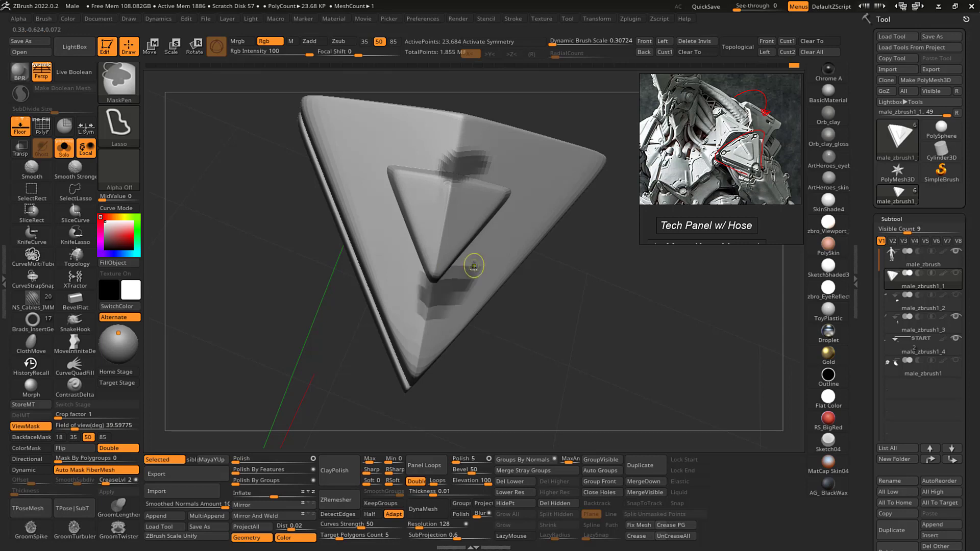
key(ctrl+z)
key(ctrl+z)
- Flatten, smooth and polish the raised plate's centre ridge using the Flatten, Smooth Stronger and hPolish brushes
drag(444, 225, 443, 244)
shift+drag(444, 240, 447, 202)
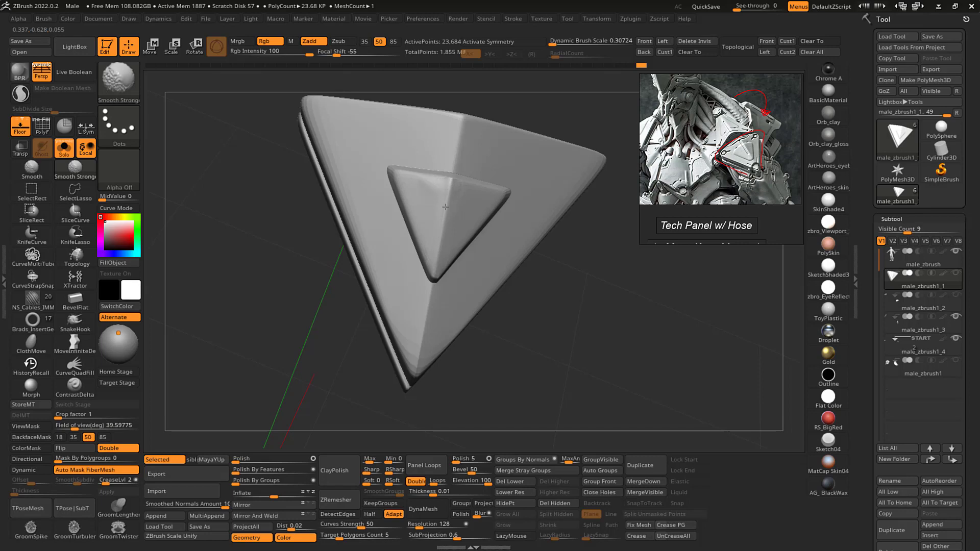
drag(559, 324, 544, 300)
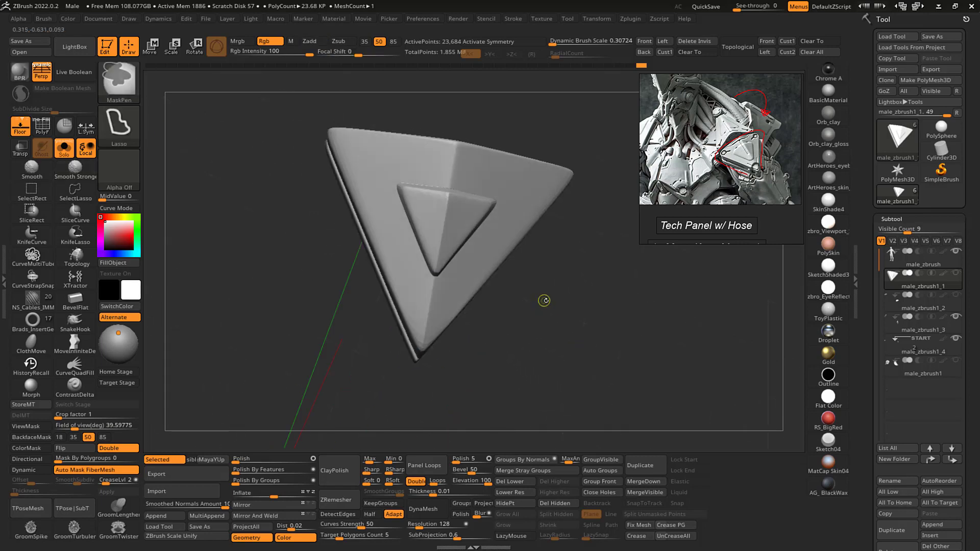
ctrl+right_drag(554, 306, 558, 320)
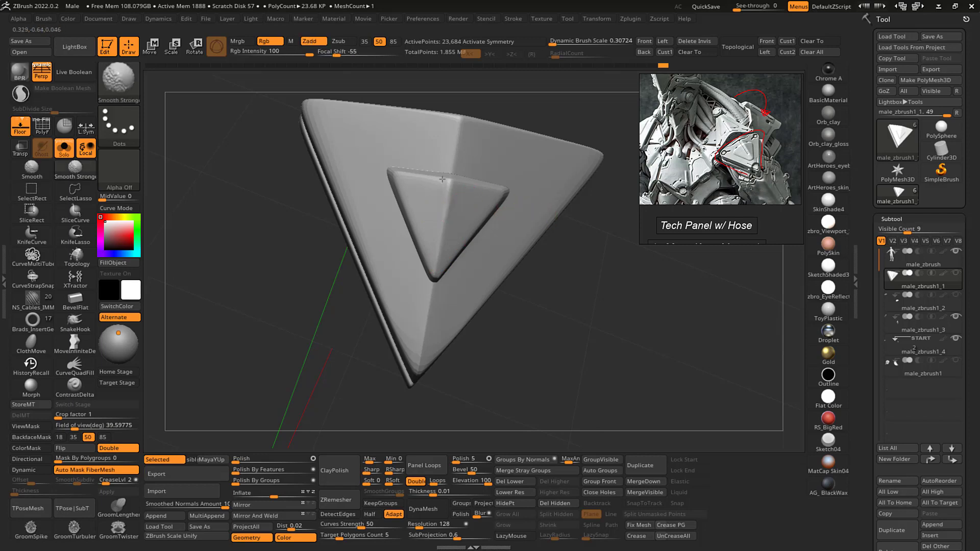
mouse_move(508, 274)
mouse_down()
mouse_move(560, 286)
mouse_move(571, 307)
mouse_move(503, 245)
mouse_up()
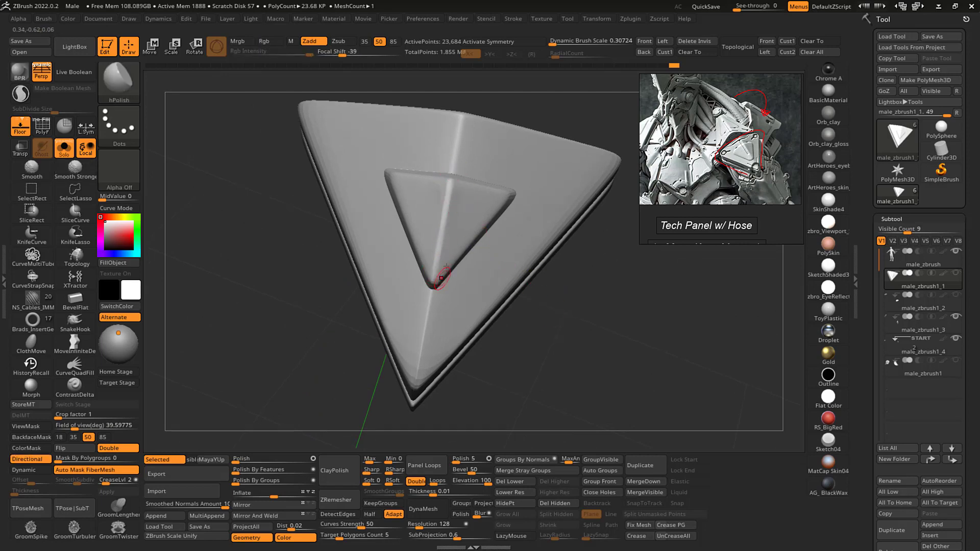
drag(590, 328, 566, 271)
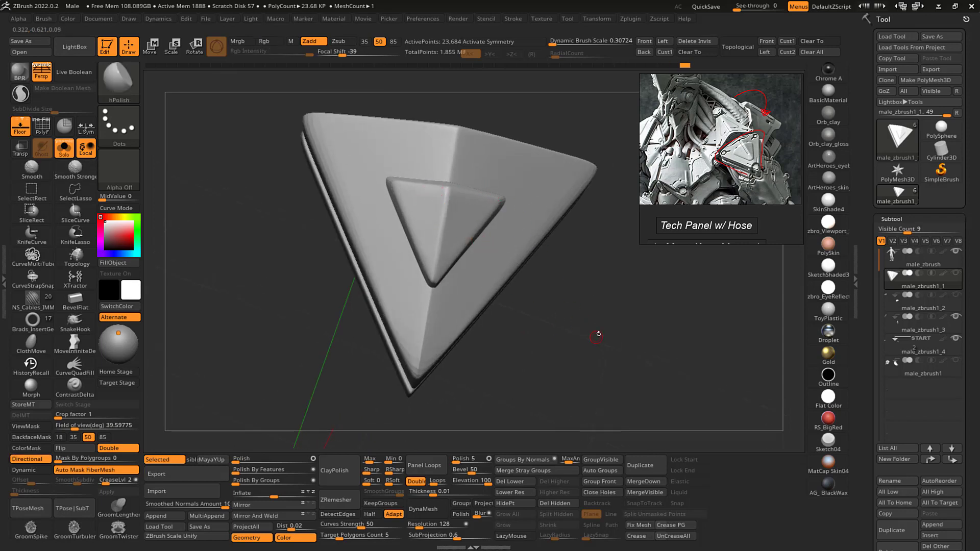
drag(598, 334, 576, 263)
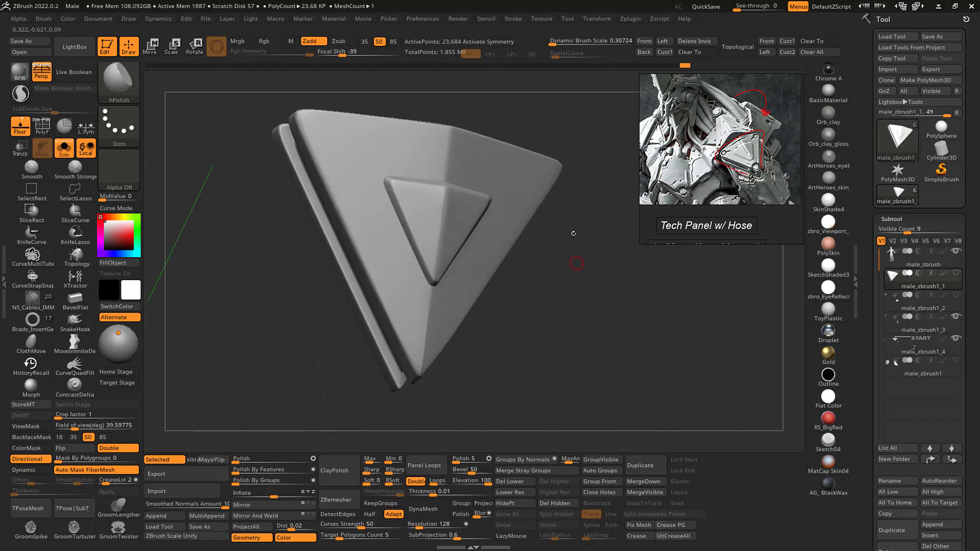
- Hide the raised plate and run a Flatten brush along the main panel's centre ridge from the lower tip upward
key(ctrl+z)
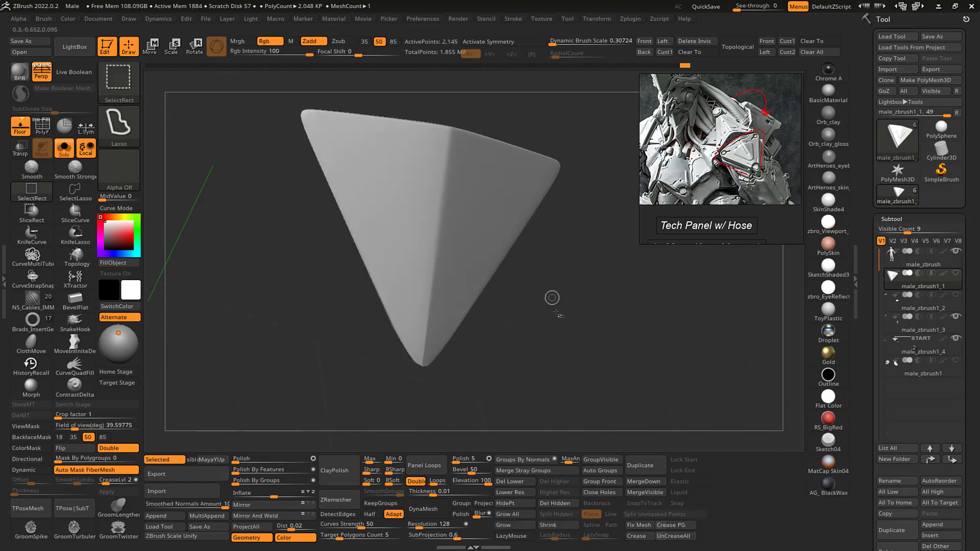
click(514, 513)
drag(589, 317, 543, 267)
key(b)
key(f)
key(l)
key(s)
mouse_move(433, 308)
mouse_down()
mouse_move(430, 324)
mouse_move(434, 298)
mouse_up()
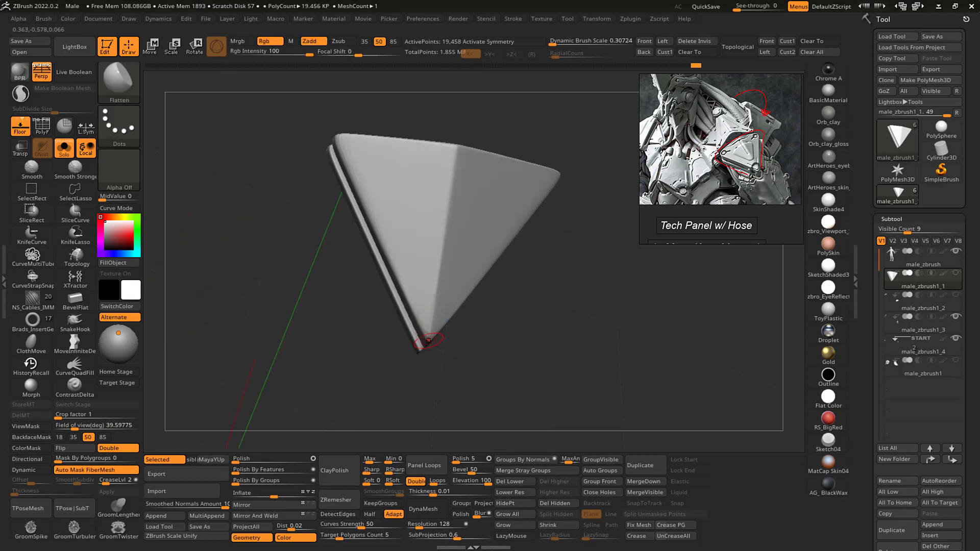
drag(428, 340, 442, 260)
mouse_move(453, 186)
mouse_down()
mouse_move(440, 277)
mouse_move(455, 143)
mouse_up()
- Polish the main panel's ridge near its lower tip with hPolish and show the whole mesh again
mouse_move(537, 269)
mouse_down()
mouse_move(576, 306)
mouse_move(567, 308)
mouse_up()
key(b)
key(h)
key(p)
drag(441, 295, 441, 297)
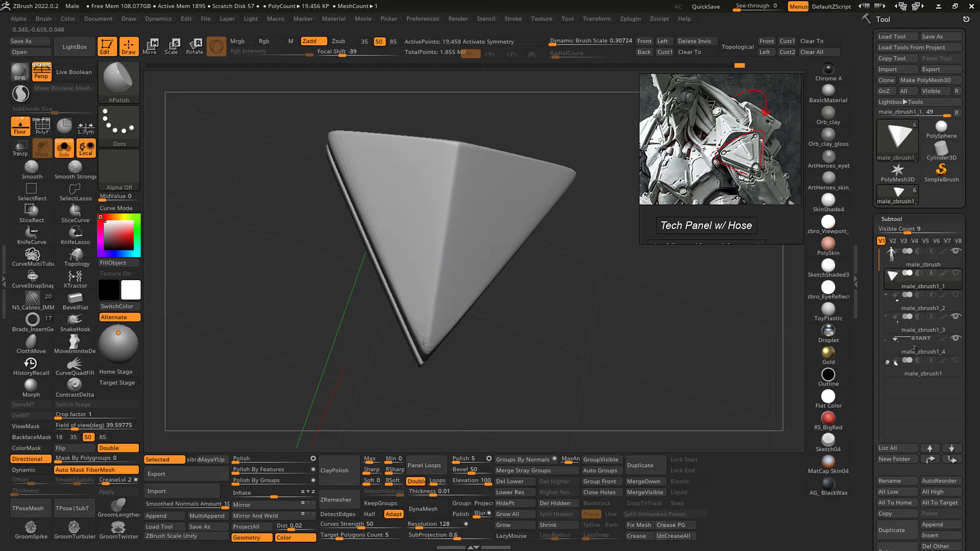
drag(458, 306, 435, 329)
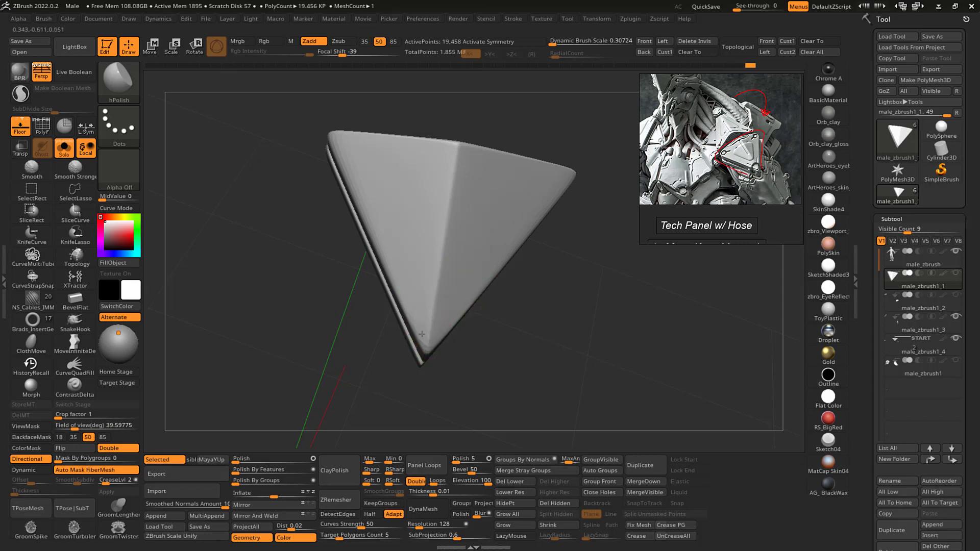
drag(547, 374, 583, 307)
ctrl+shift+click(563, 312)
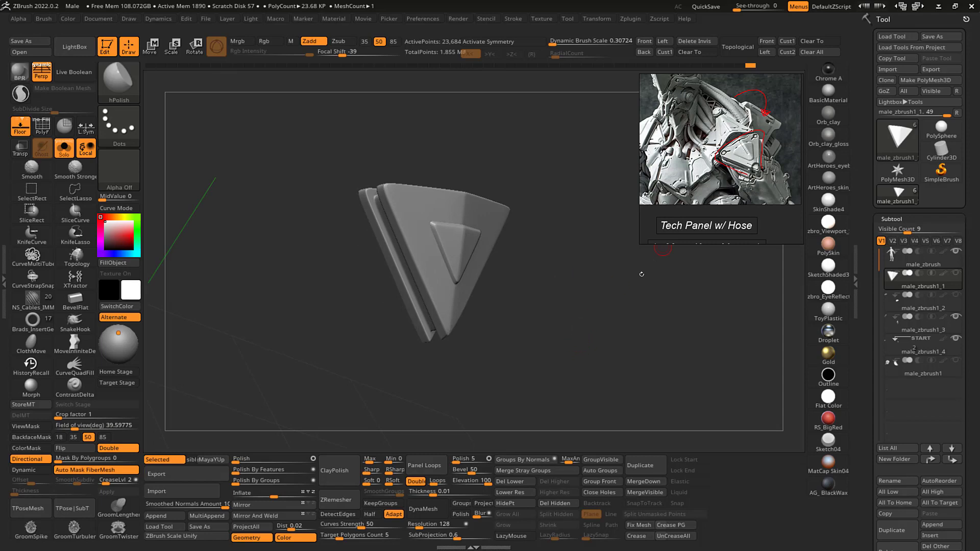
- Try DynaMesh on the panel at resolution 1072 without freezing subdivision levels, and undo it
alt+drag(582, 334, 592, 255)
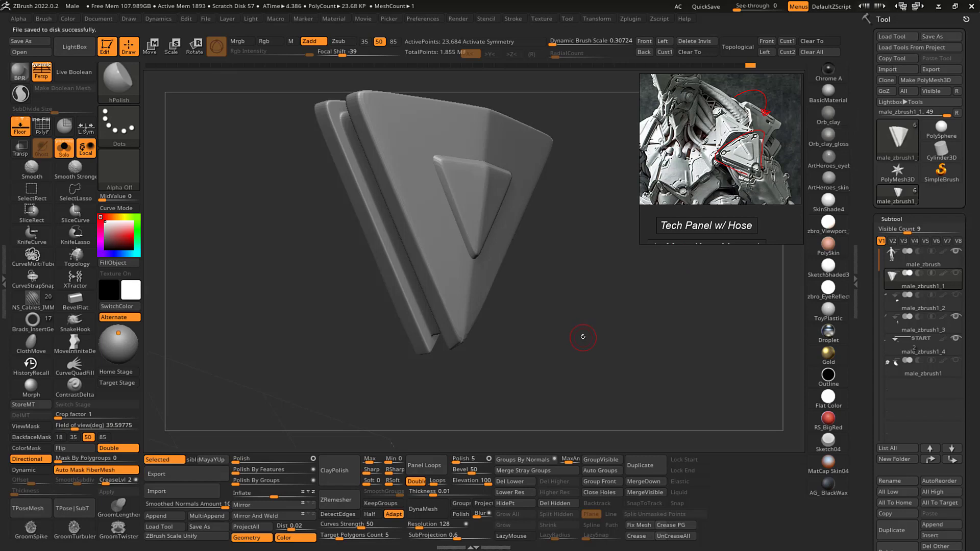
mouse_move(582, 335)
mouse_down()
mouse_move(586, 343)
mouse_move(589, 317)
mouse_up()
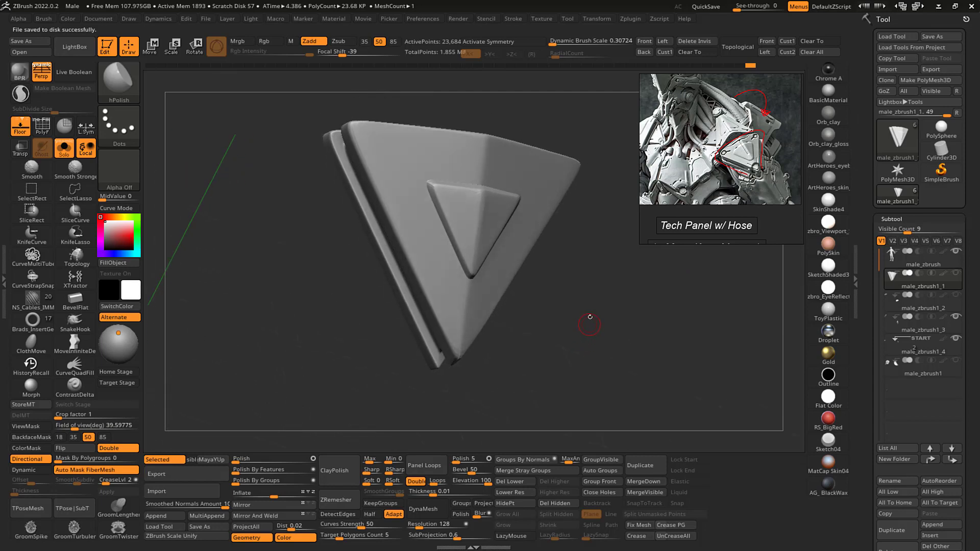
drag(419, 526, 438, 526)
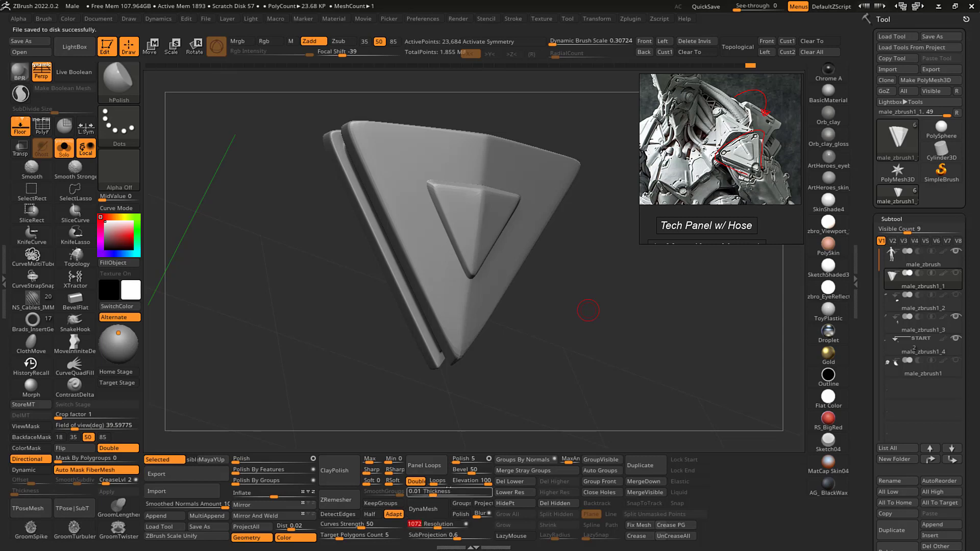
drag(592, 293, 596, 300)
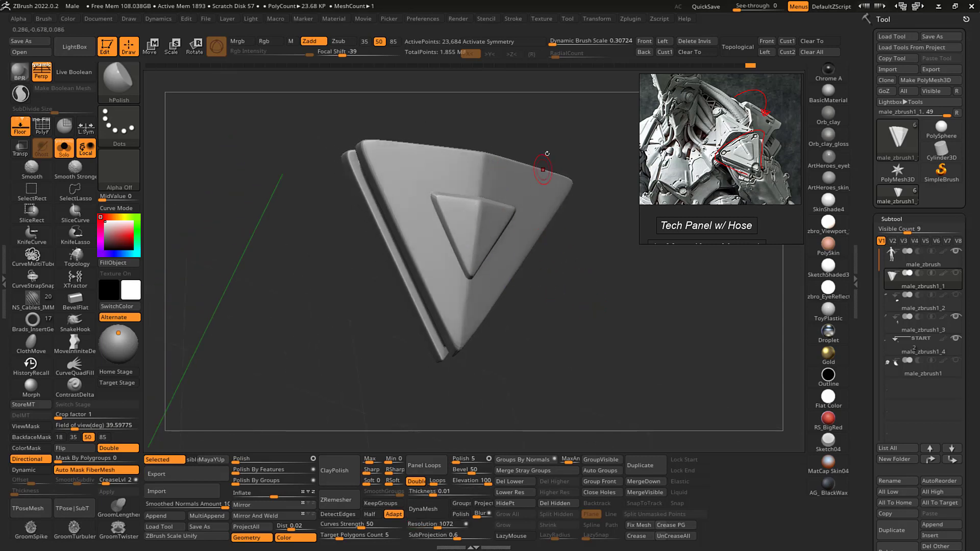
drag(586, 318, 595, 332)
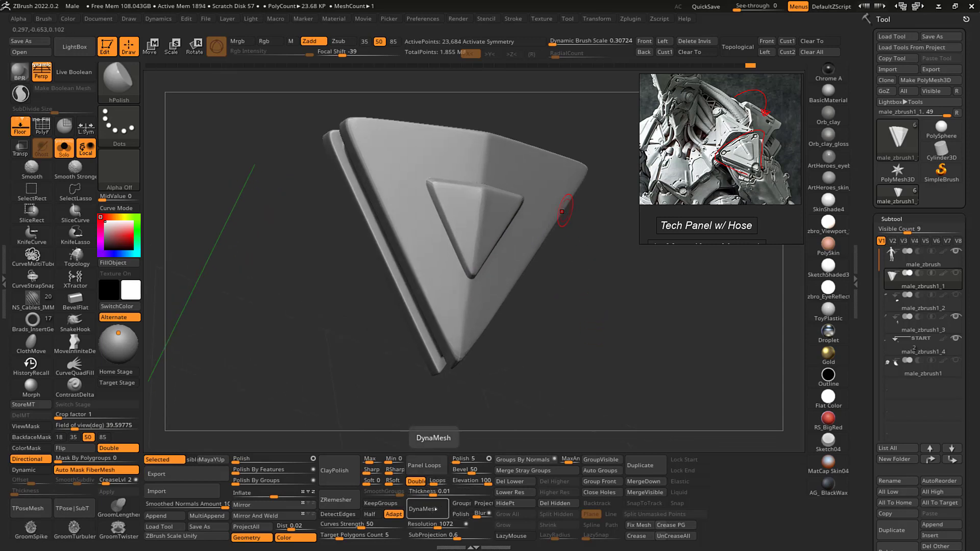
drag(605, 334, 592, 319)
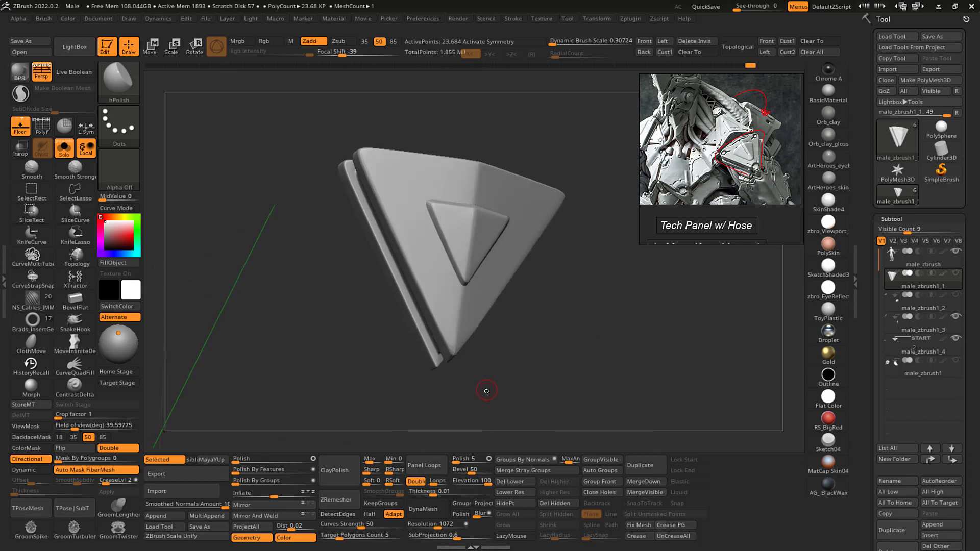
click(433, 510)
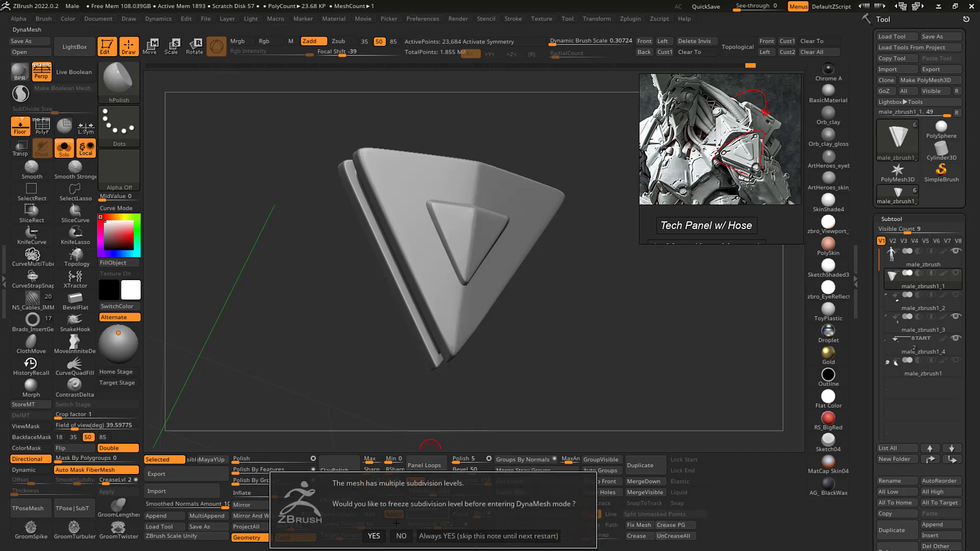
click(401, 536)
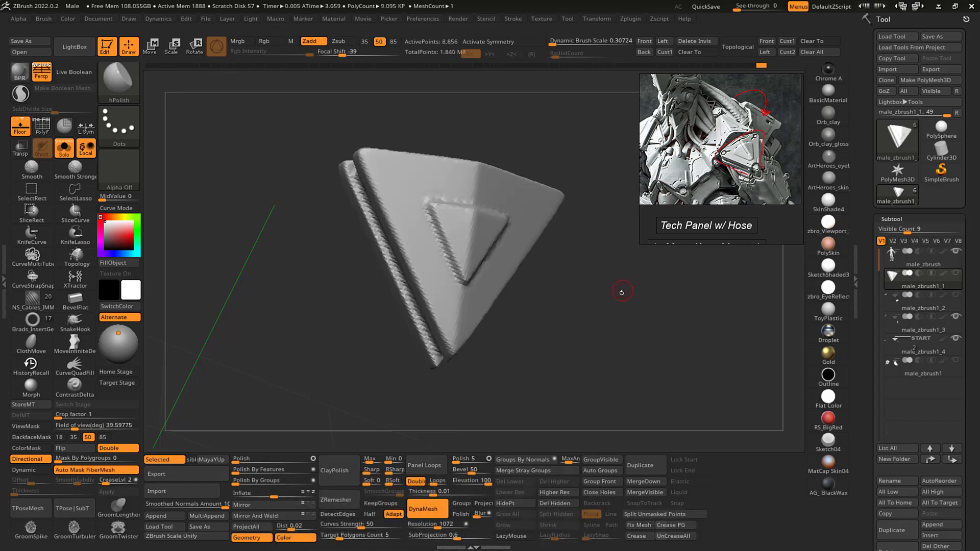
mouse_move(611, 308)
mouse_down()
mouse_move(620, 312)
mouse_move(597, 296)
mouse_up()
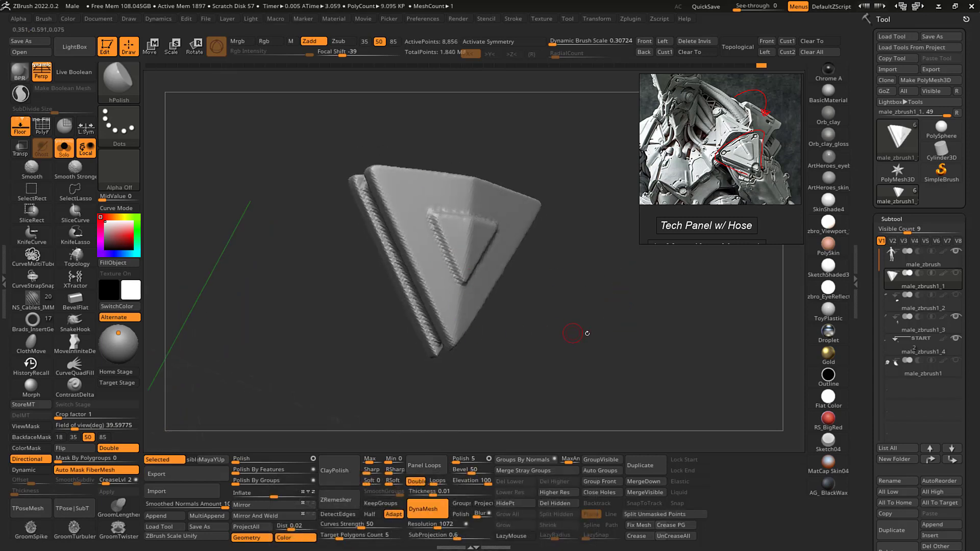
alt+drag(586, 333, 623, 339)
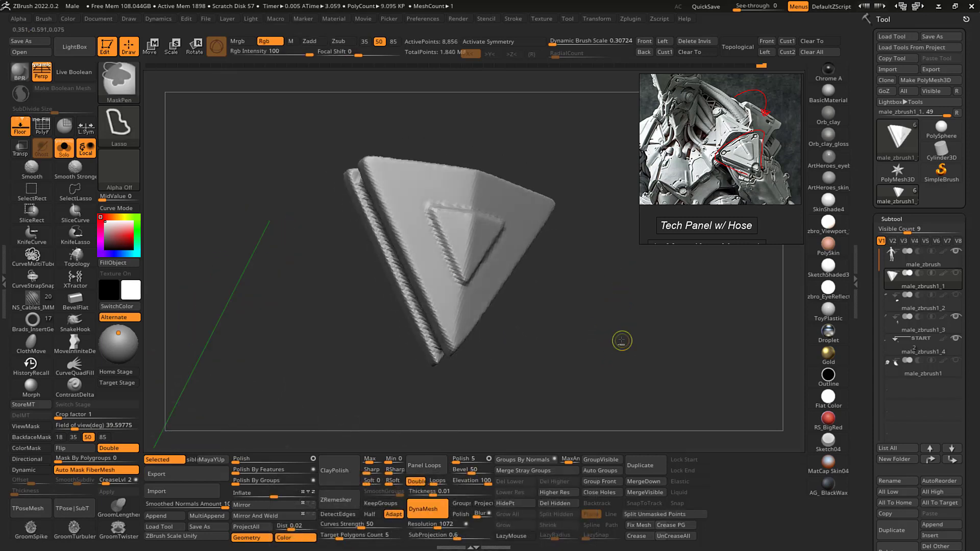
key(ctrl+z)
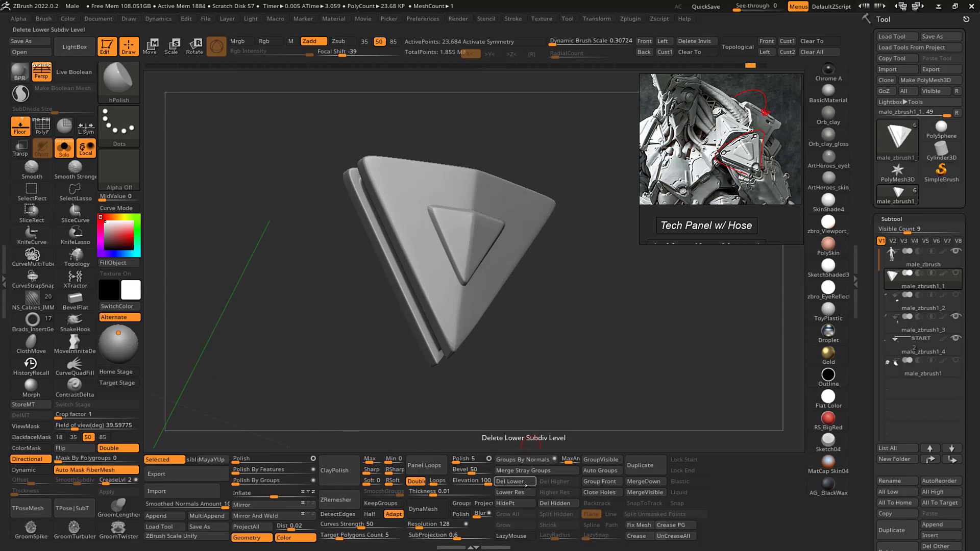
- Try deleting the original panel's lower subdivision levels
click(523, 481)
alt+drag(581, 340, 501, 260)
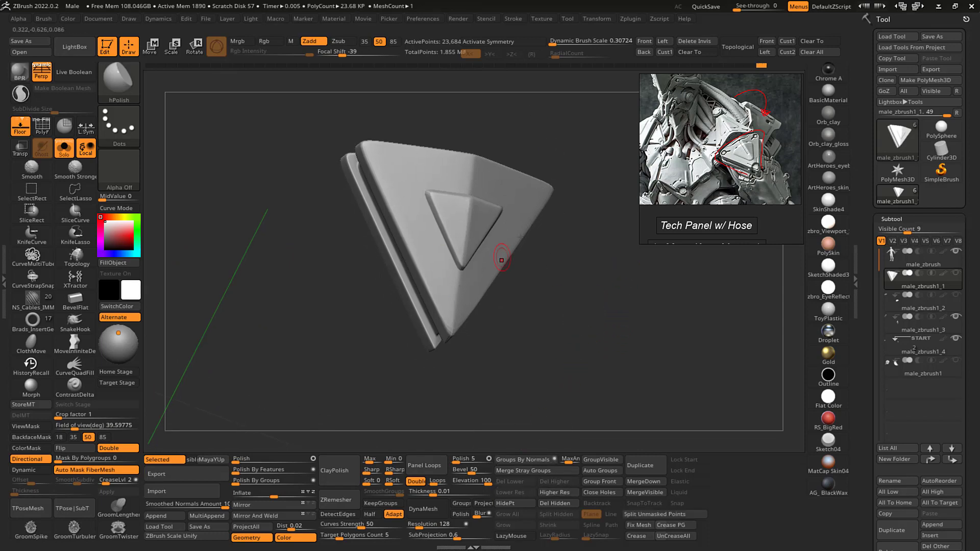
drag(568, 335, 564, 353)
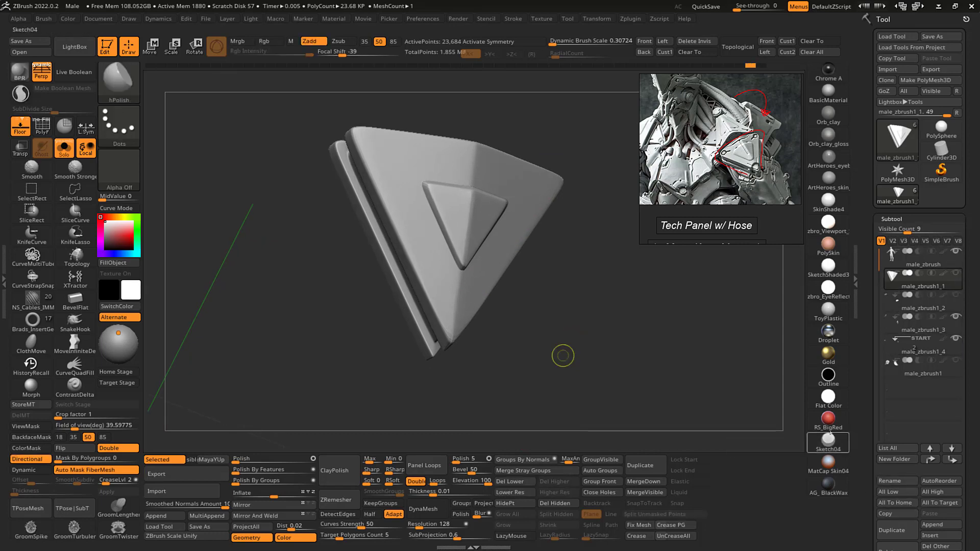
drag(562, 354, 663, 321)
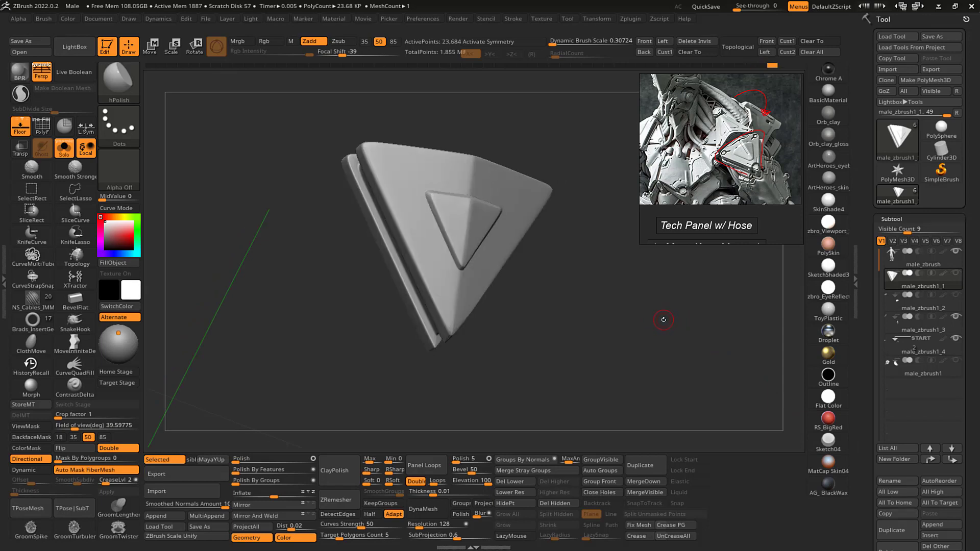
- Duplicate the panel subtool and delete the lower subdivision levels of the copy
click(891, 529)
drag(720, 324, 647, 325)
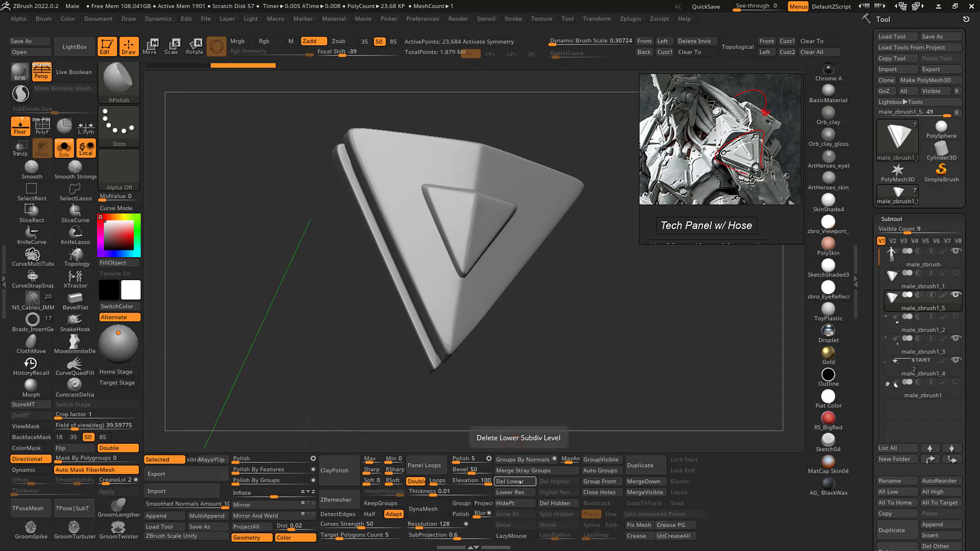
click(519, 481)
drag(615, 315, 617, 328)
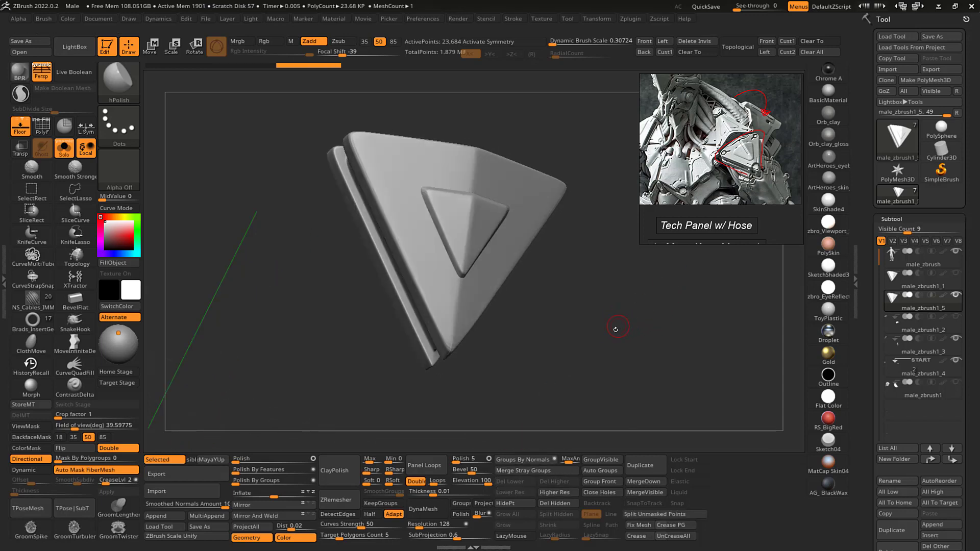
- Try DynaMesh on the duplicated panel at resolution 3216, inspect its edges, and undo it
drag(419, 527, 433, 528)
drag(579, 328, 572, 197)
drag(596, 347, 466, 387)
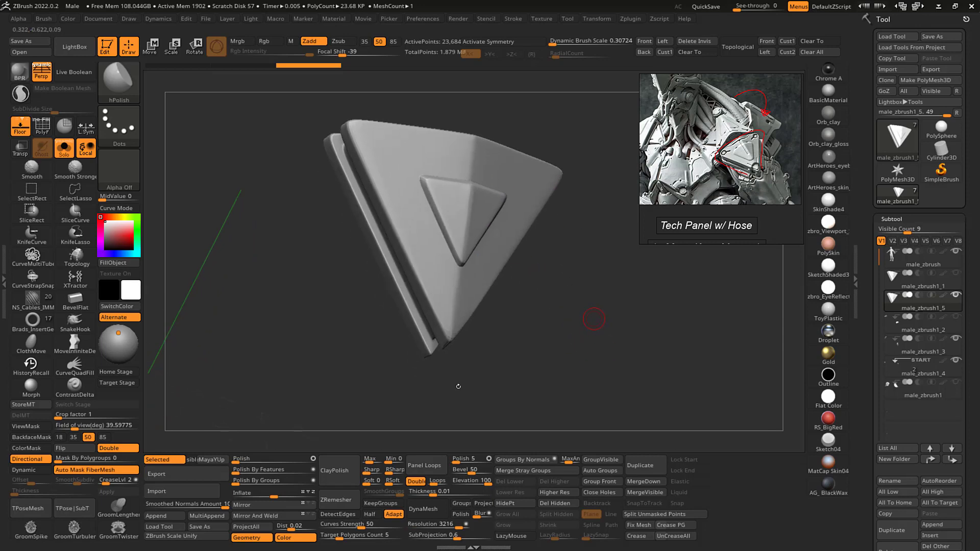
click(436, 509)
drag(609, 324, 603, 371)
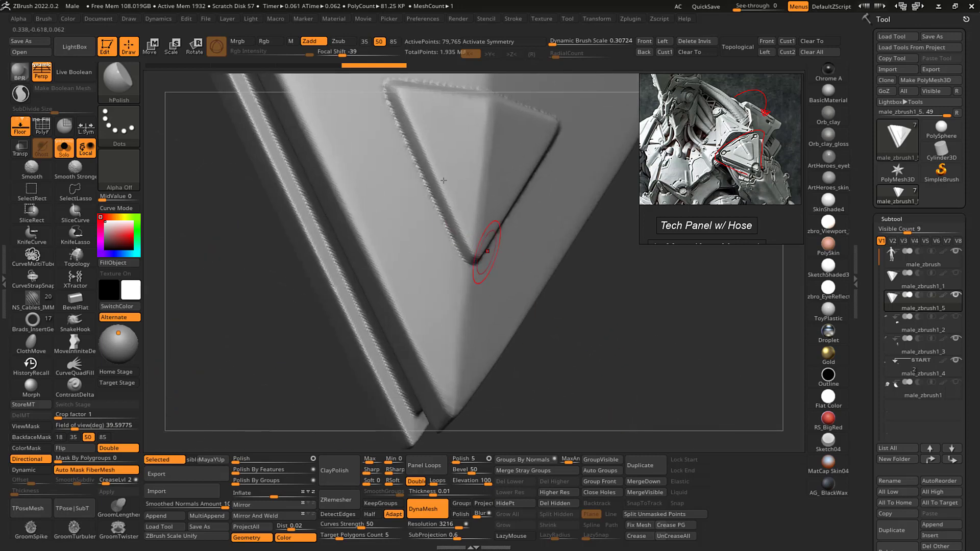
alt+drag(577, 334, 592, 293)
key(ctrl+z)
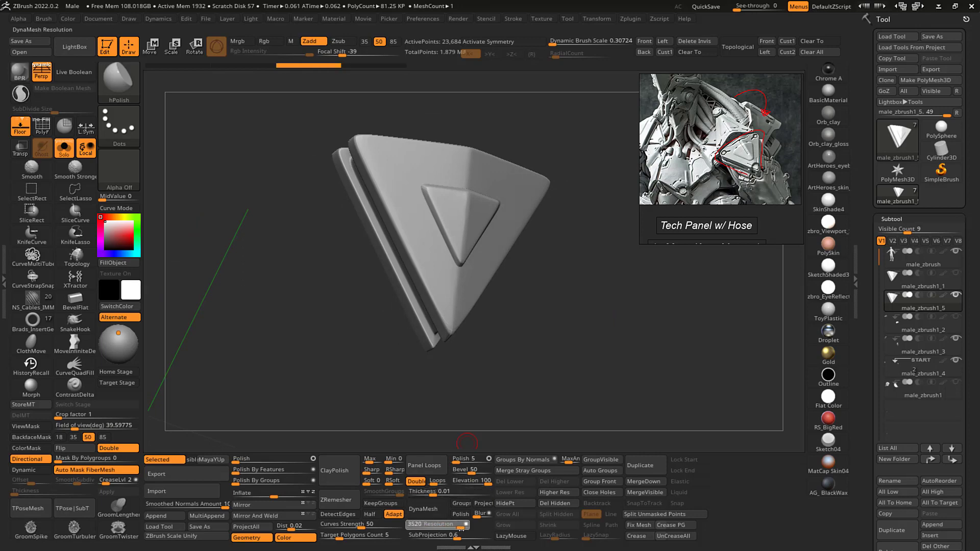
- Test DynaMesh on the duplicate at resolution 4096 and undo the remesh
click(435, 508)
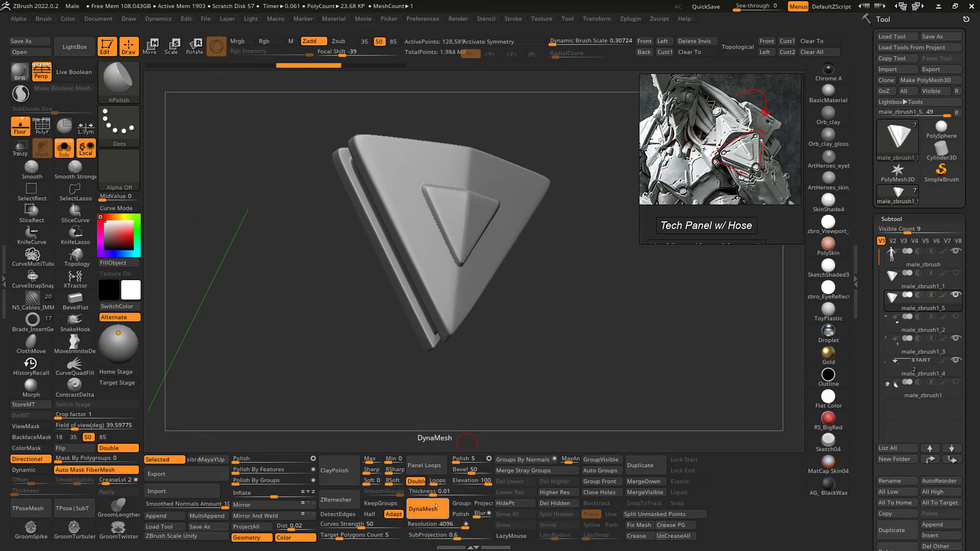
mouse_move(585, 327)
ctrl+right_down()
mouse_move(610, 378)
mouse_move(595, 331)
ctrl+right_up()
key(ctrl+z)
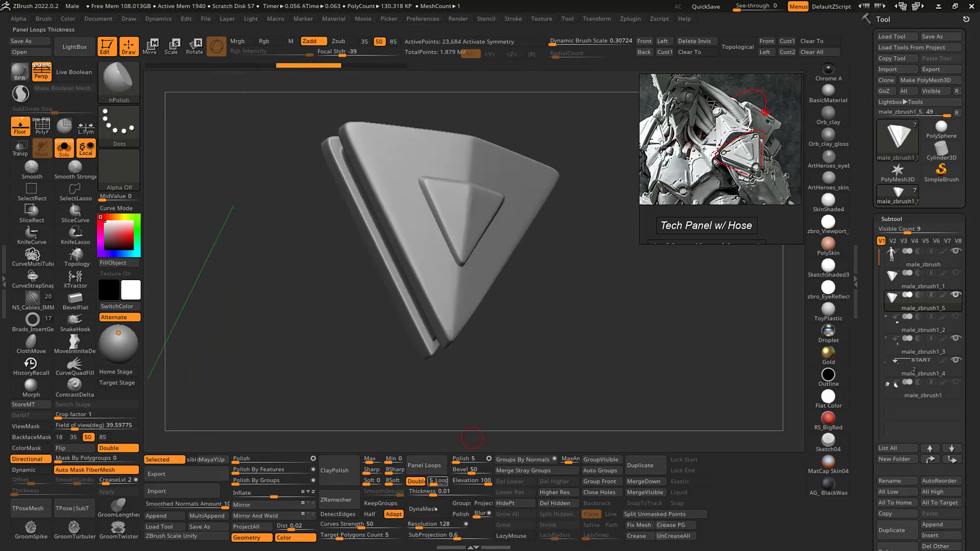
- Set the DynaMesh resolution to 4096 and remesh the duplicated panel
drag(426, 526, 429, 527)
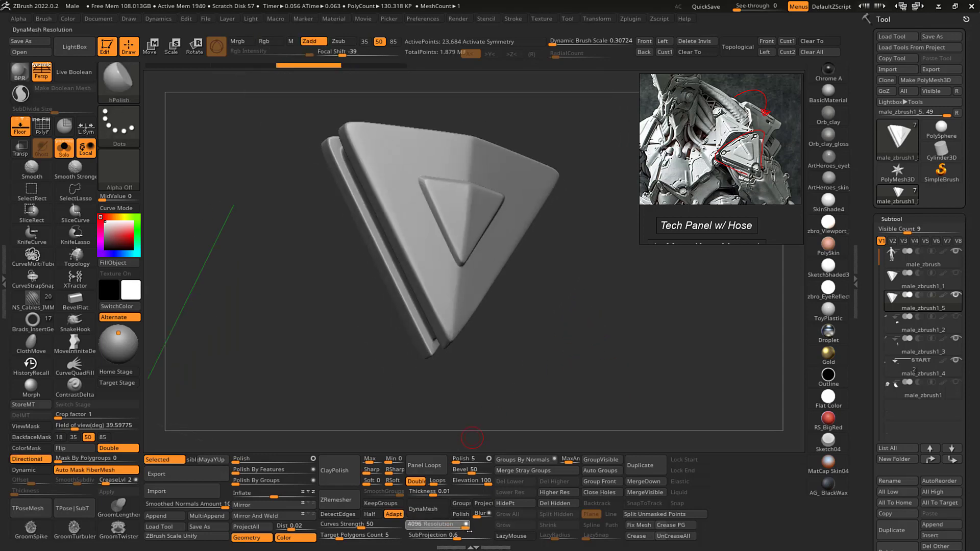
ctrl+right_drag(631, 353, 626, 328)
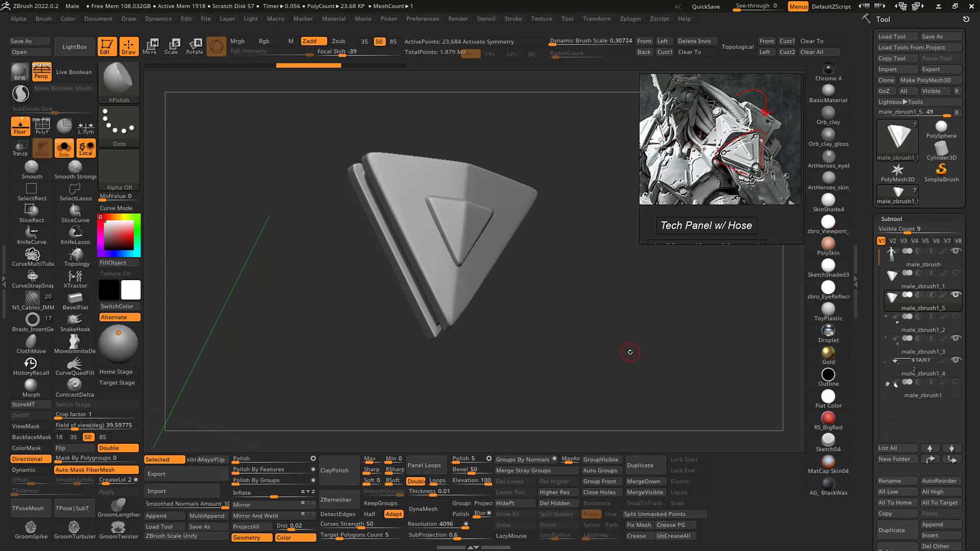
ctrl+right_drag(611, 329, 632, 351)
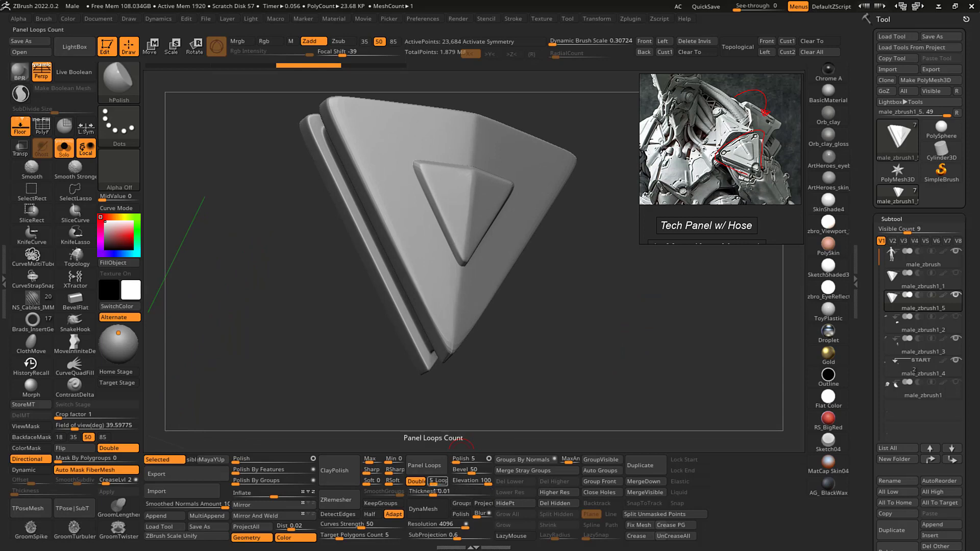
click(432, 506)
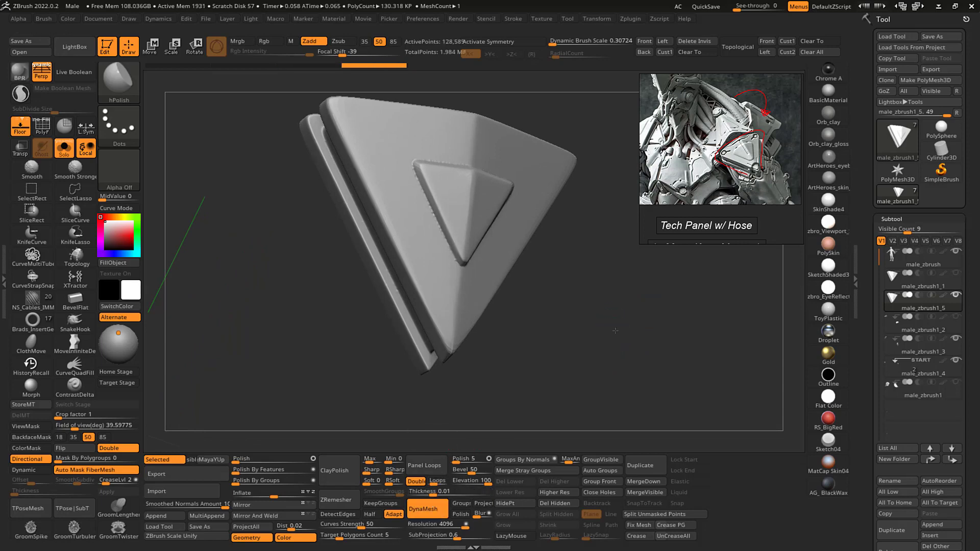
mouse_move(615, 331)
ctrl+right_down()
mouse_move(603, 323)
mouse_move(630, 371)
ctrl+right_up()
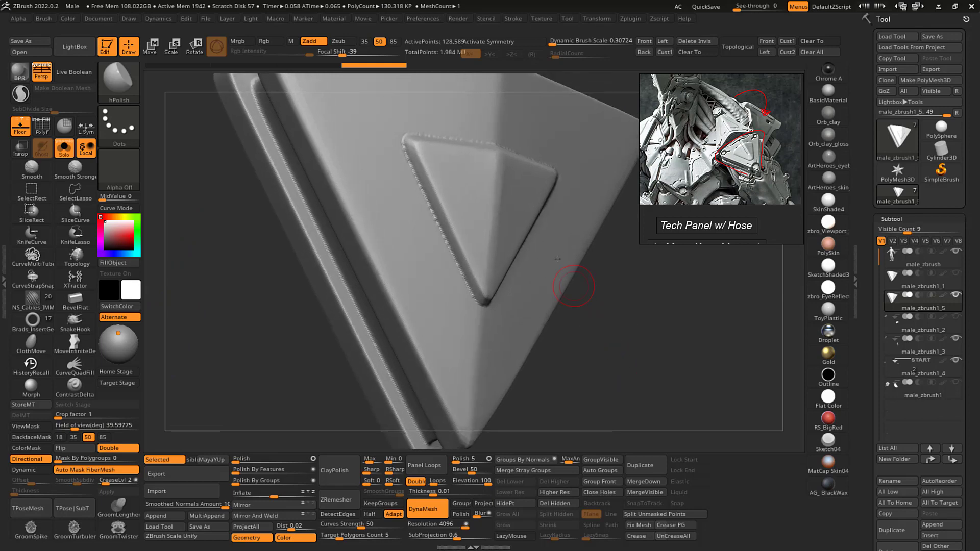
- Reduce the hPolish brush size, enable Sculptris Pro, and check the wireframe around the raised plate's jagged edge
key(s)
drag(498, 215, 491, 215)
alt+right_drag(651, 336, 638, 353)
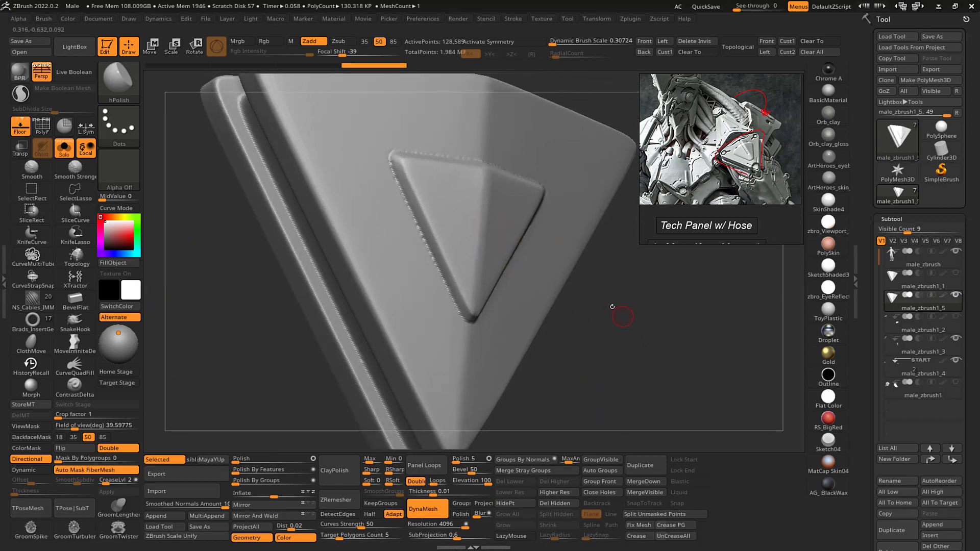
click(20, 93)
drag(617, 339, 602, 280)
drag(541, 261, 638, 323)
key(shift+f)
key(shift+f)
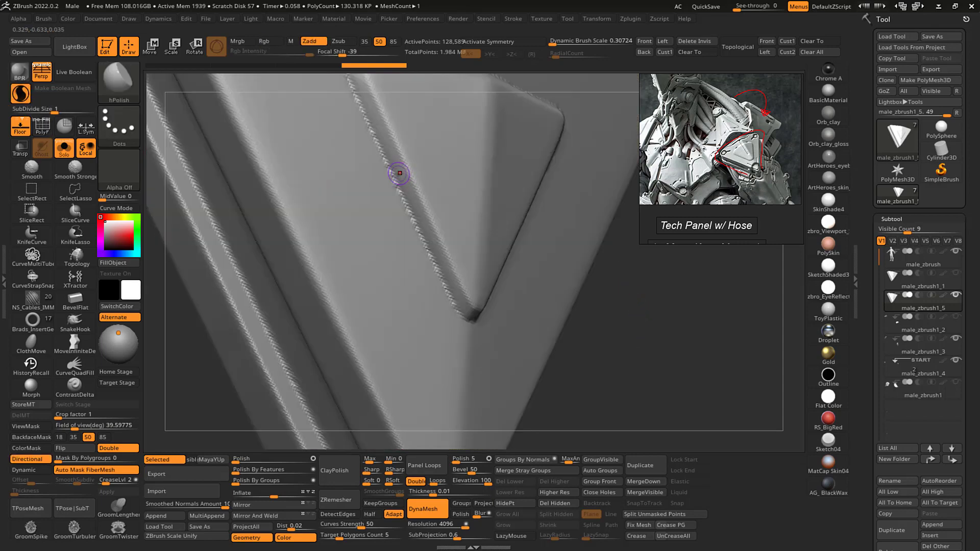
drag(650, 330, 580, 247)
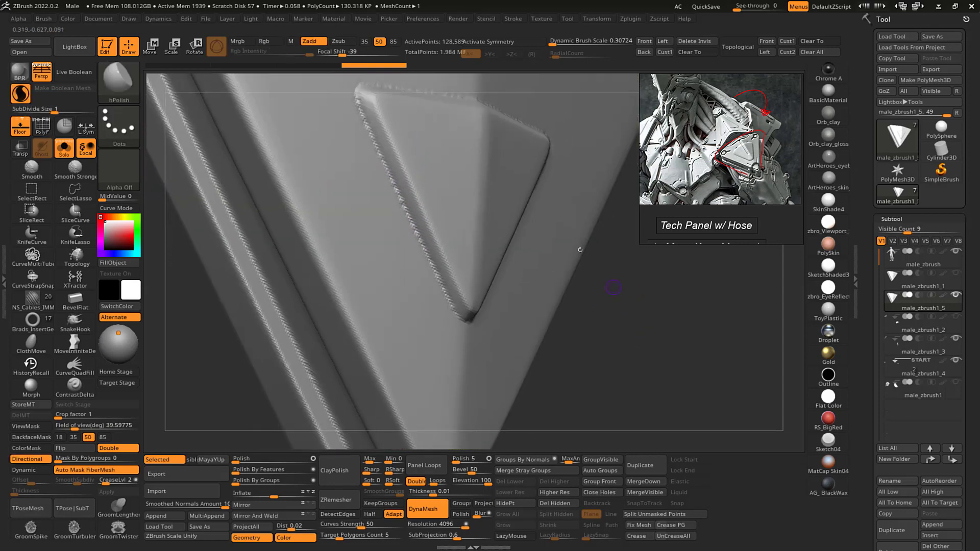
- Smooth the jagged long edge of the raised inset triangle with Smooth Stronger and check the mesh density along it
mouse_move(602, 285)
mouse_down()
mouse_move(656, 344)
mouse_move(611, 280)
mouse_up()
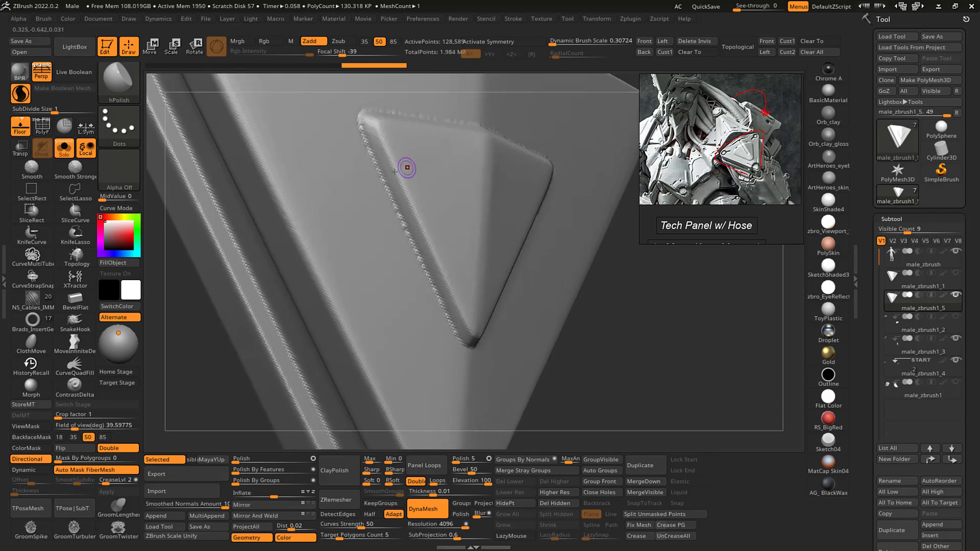
mouse_move(638, 367)
alt+mouse_down()
mouse_move(601, 324)
mouse_move(634, 363)
mouse_move(588, 226)
alt+mouse_up()
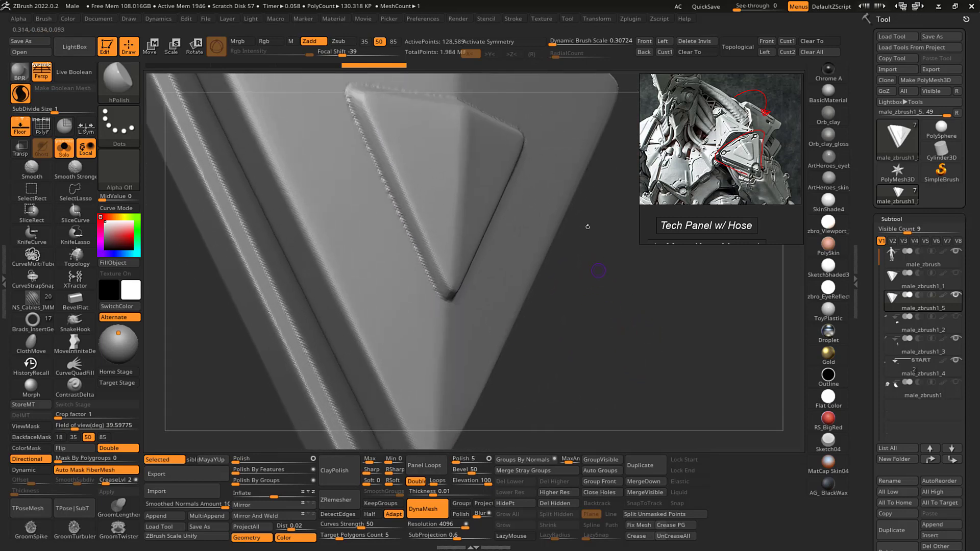
drag(585, 324, 595, 328)
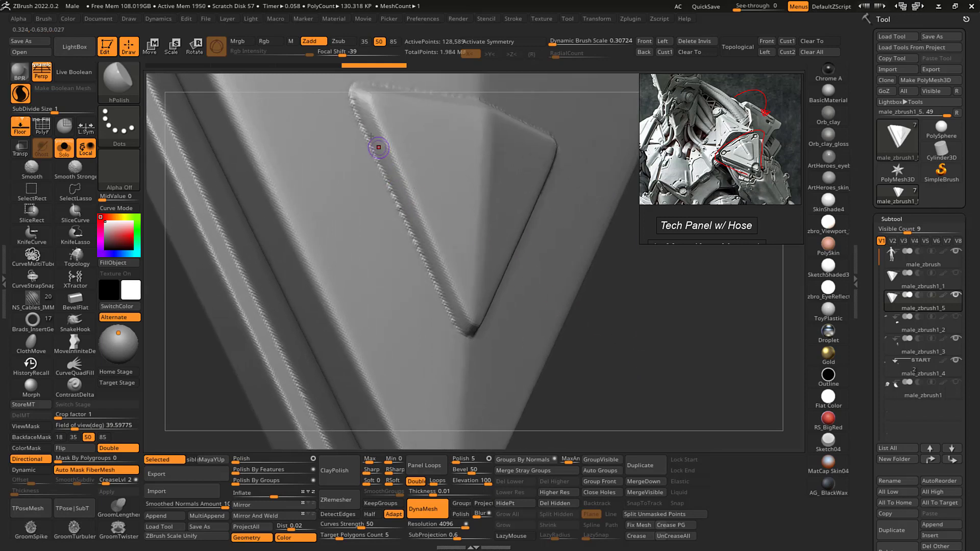
key(shift)
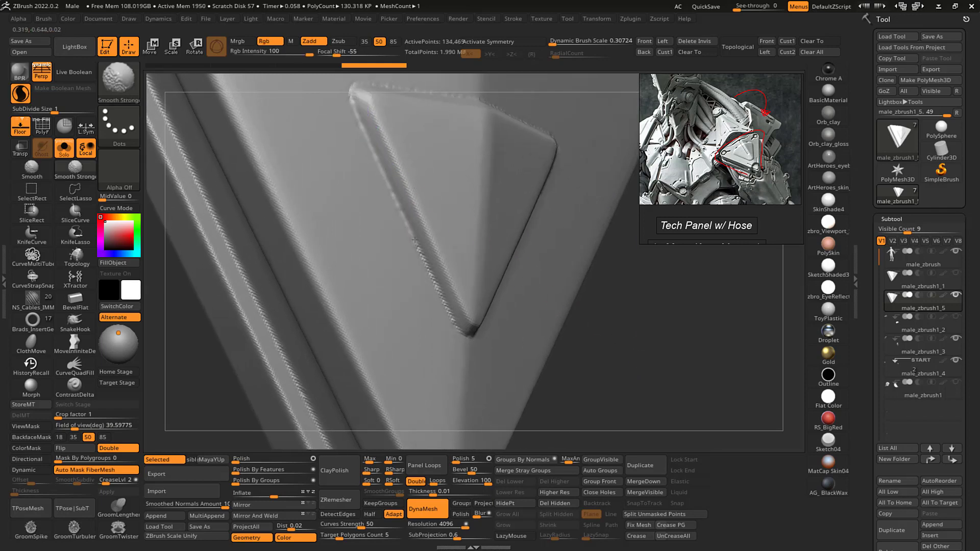
shift+drag(448, 309, 455, 327)
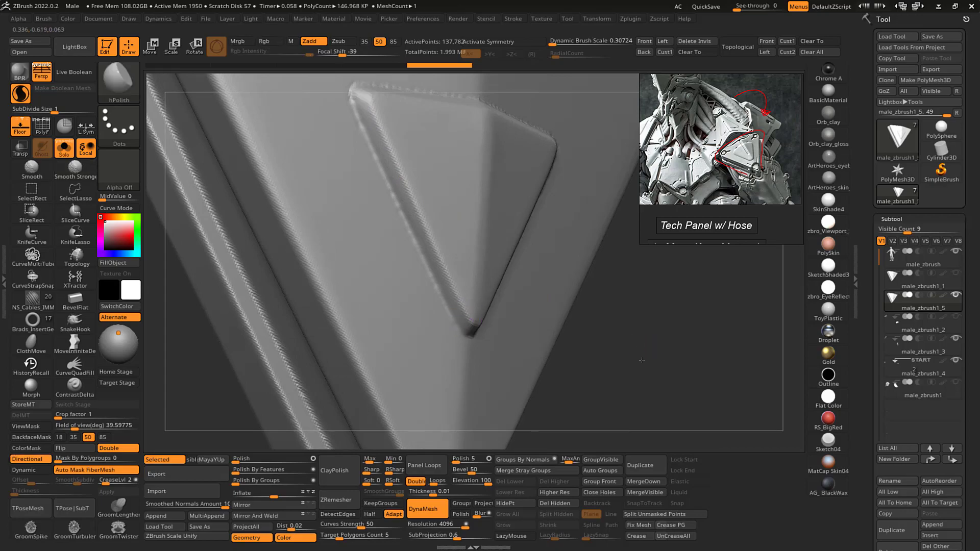
mouse_move(641, 357)
mouse_down()
mouse_move(673, 351)
mouse_move(630, 307)
mouse_up()
key(shift+f)
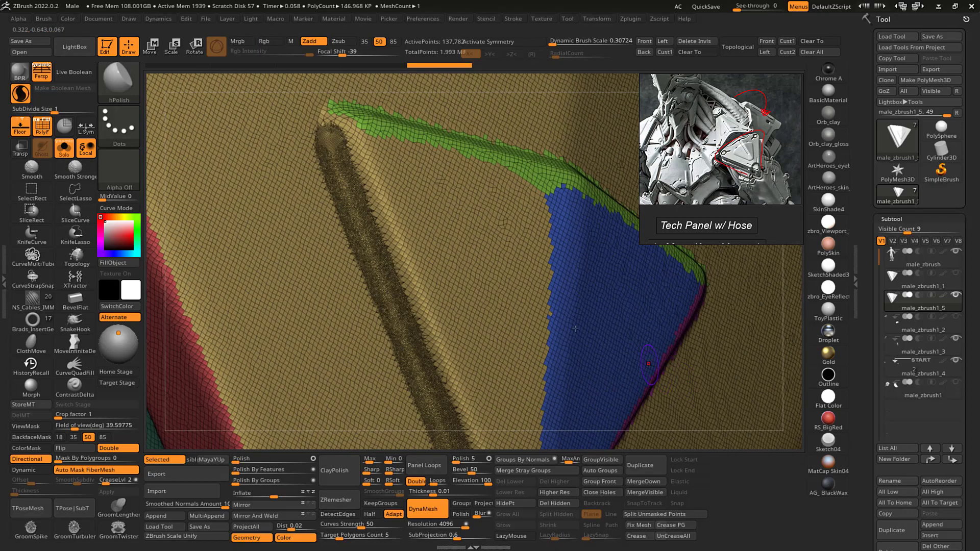
alt+drag(799, 316, 709, 288)
key(shift+f)
- Smooth the border along the inset triangle's opposite side and its upper bevelled edge with Smooth Stronger
drag(757, 322, 431, 271)
key(shift)
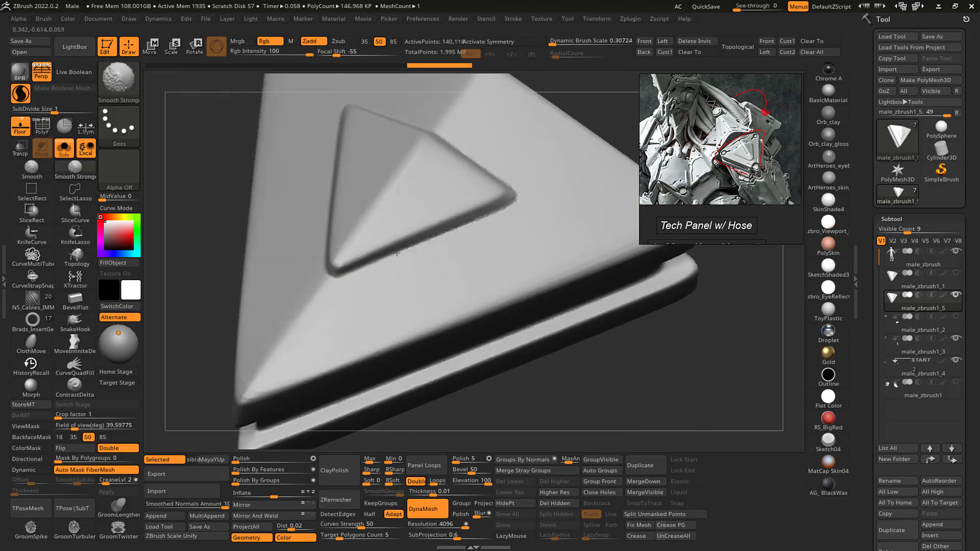
shift+drag(514, 202, 515, 201)
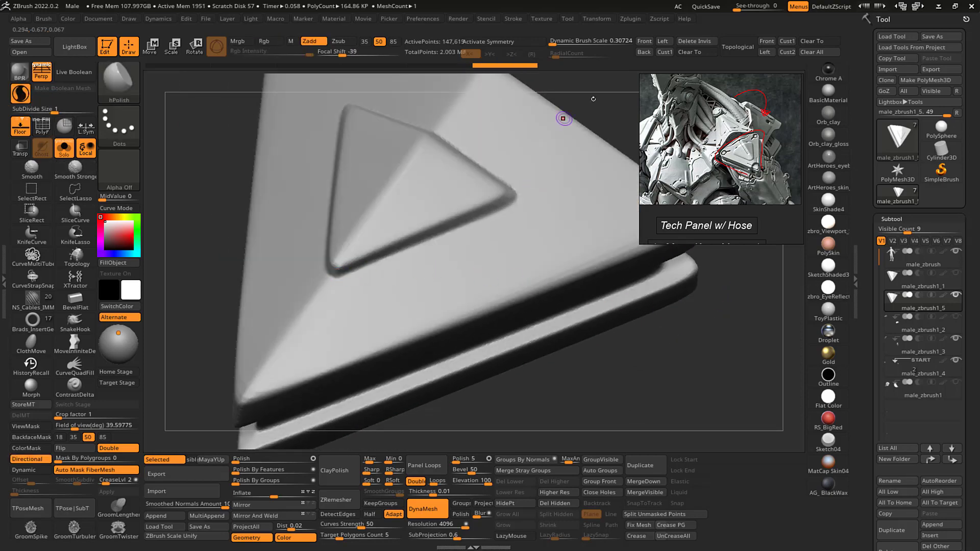
mouse_move(593, 98)
mouse_down()
mouse_move(597, 114)
mouse_move(556, 170)
mouse_move(524, 172)
mouse_up()
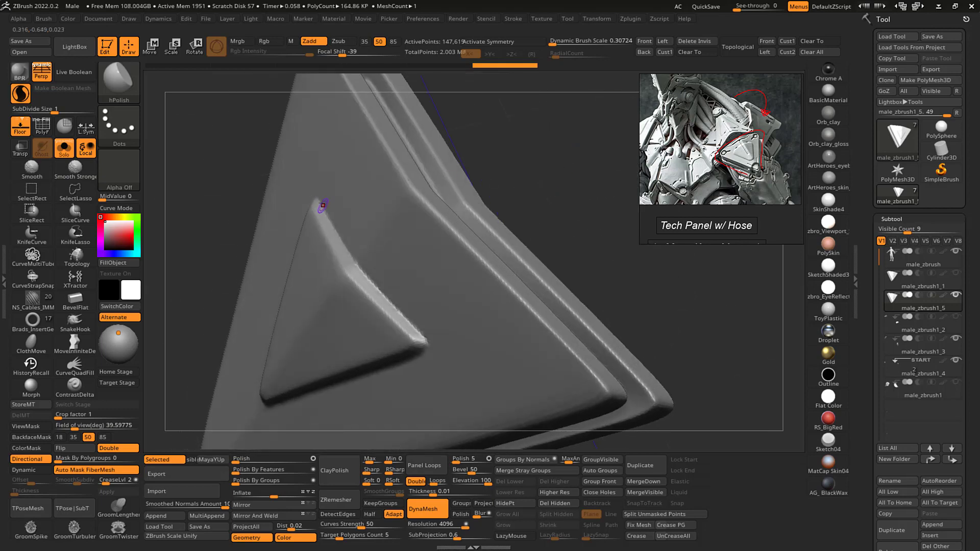
key(shift)
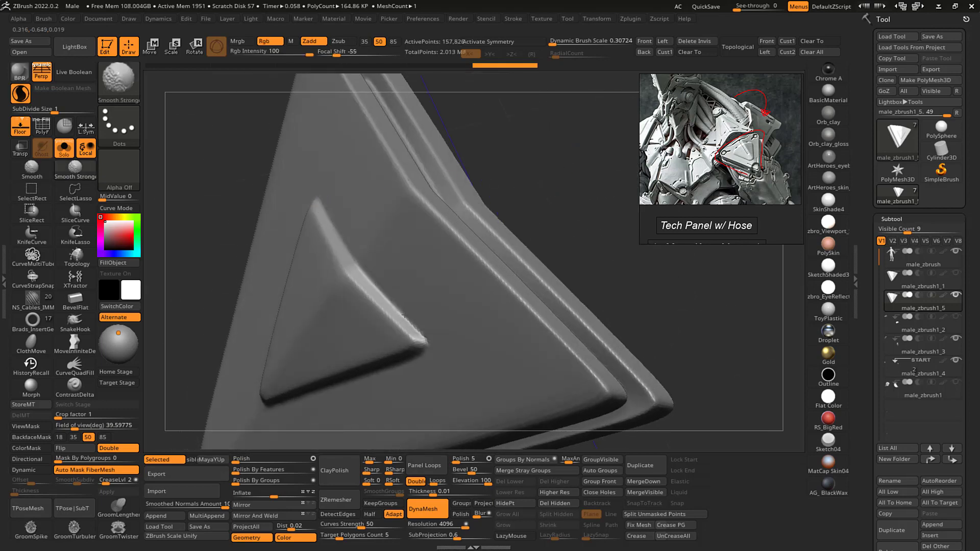
shift+drag(424, 334, 416, 343)
- Smooth the upper-left corner of the inset triangle
mouse_move(567, 224)
mouse_down()
mouse_move(584, 213)
mouse_move(551, 192)
mouse_move(571, 215)
mouse_move(573, 259)
mouse_move(574, 228)
mouse_move(599, 267)
mouse_move(582, 271)
mouse_move(585, 263)
mouse_move(542, 239)
mouse_up()
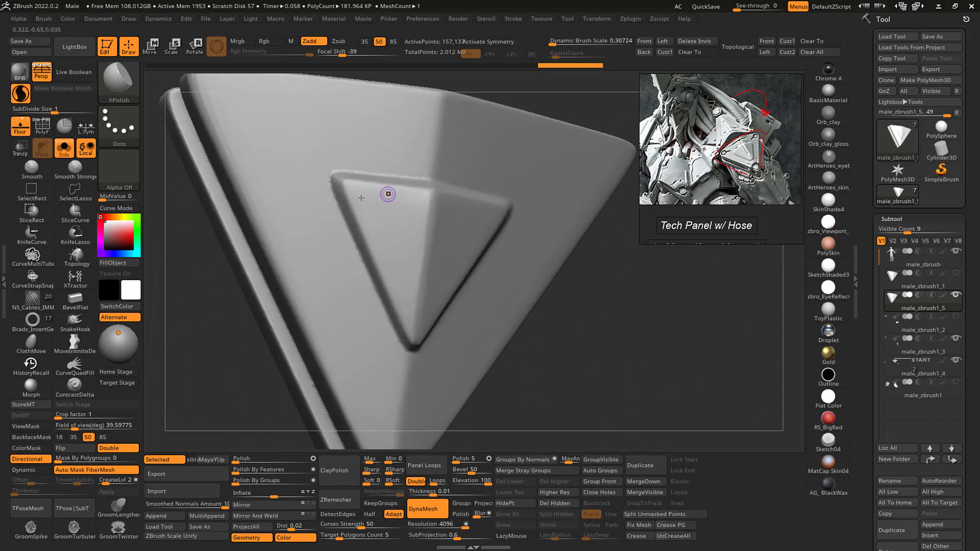
shift+drag(338, 177, 335, 193)
mouse_move(494, 322)
mouse_down()
mouse_move(603, 306)
mouse_move(575, 372)
mouse_move(613, 317)
mouse_move(626, 322)
mouse_move(628, 302)
mouse_move(613, 312)
mouse_move(578, 280)
mouse_up()
drag(492, 270, 594, 319)
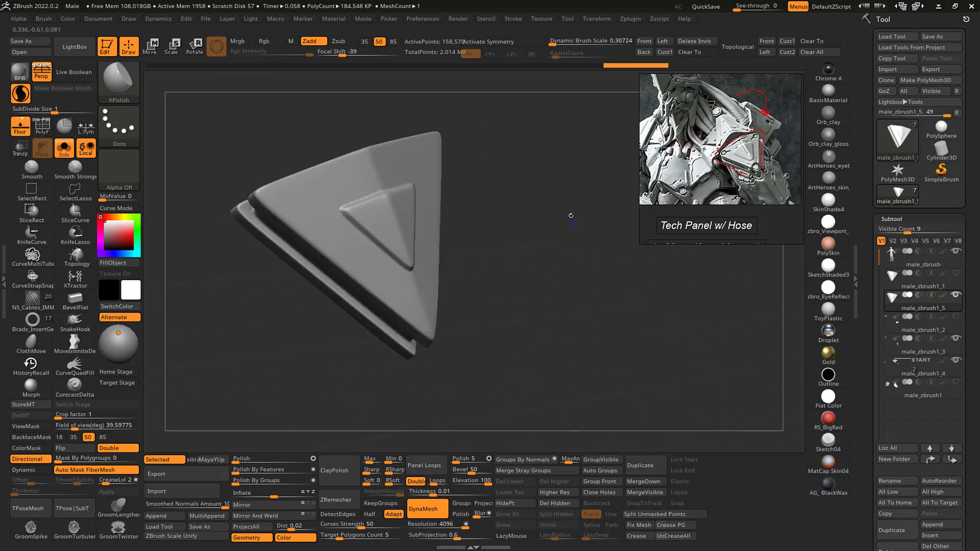
- Try carving an S-shaped groove beside the inset triangle with the Orb_Cracks brush, and undo it
ctrl+right_drag(571, 216, 587, 310)
key(2)
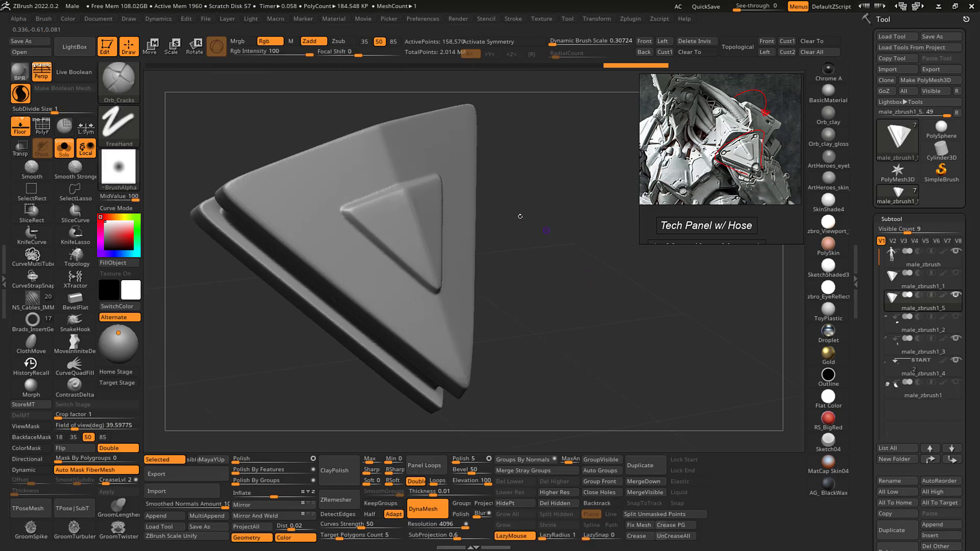
drag(324, 151, 353, 237)
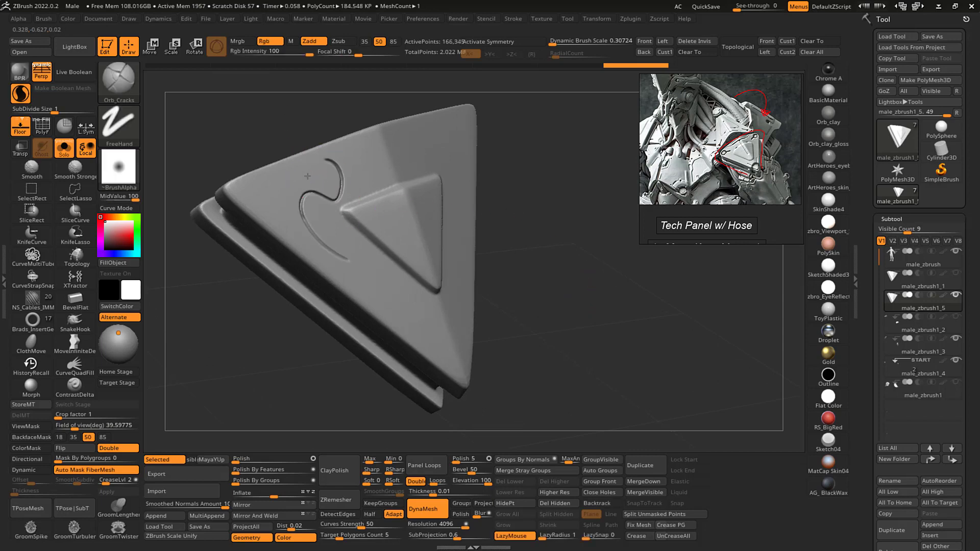
drag(576, 313, 395, 146)
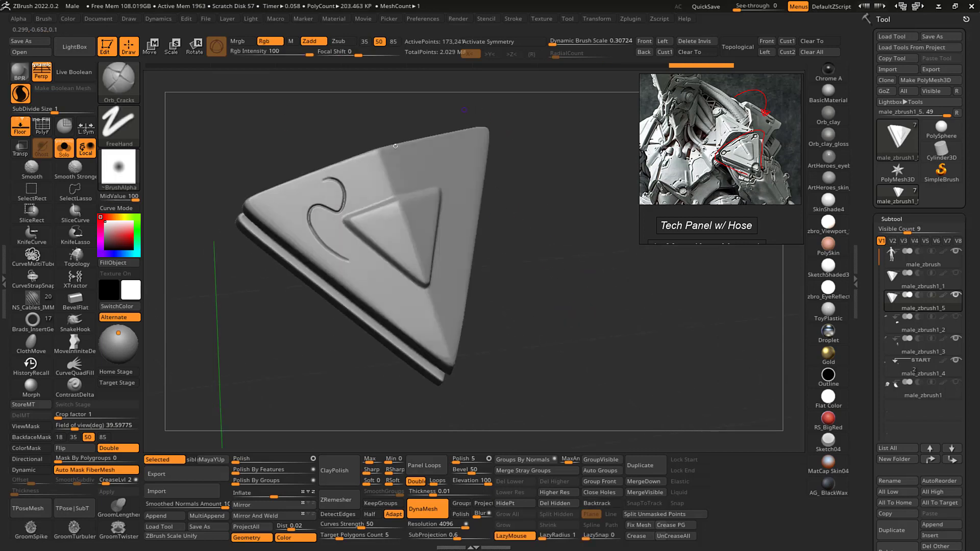
drag(558, 305, 558, 298)
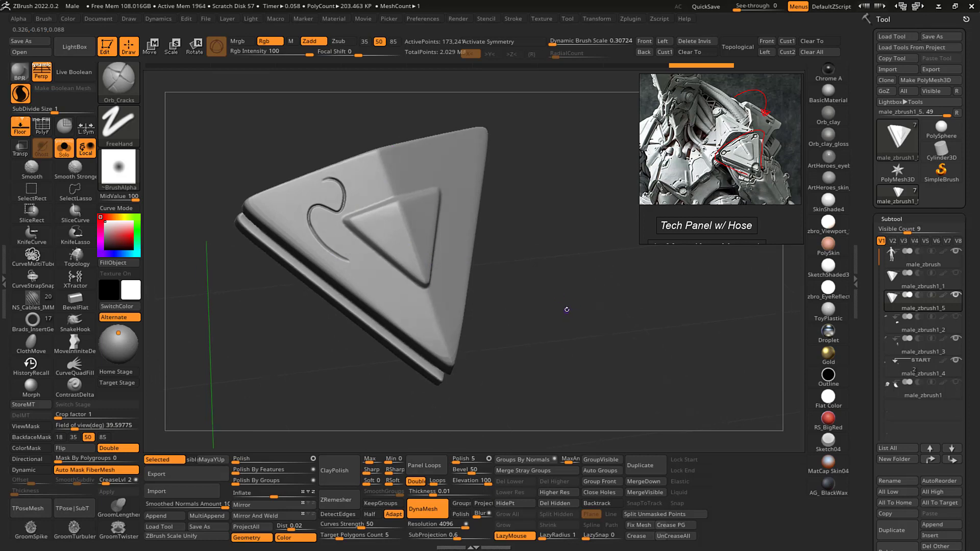
key(ctrl+z)
- Turn off Sculptris Pro and switch to the Move brush
drag(565, 309, 592, 310)
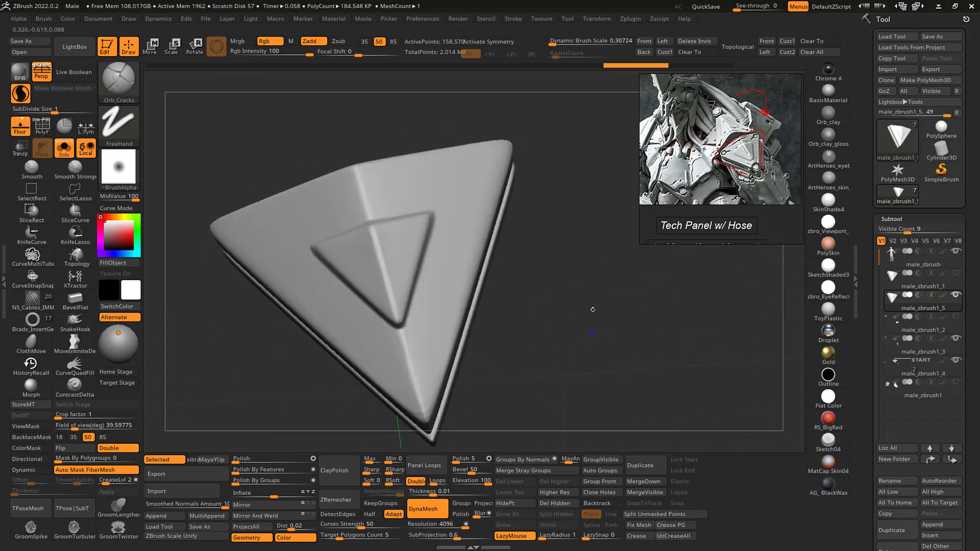
click(20, 93)
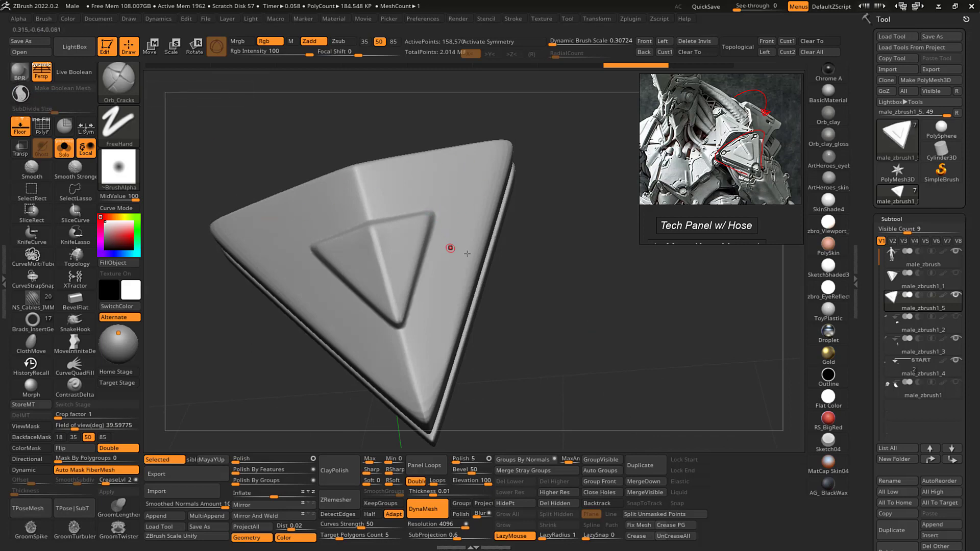
drag(578, 315, 564, 323)
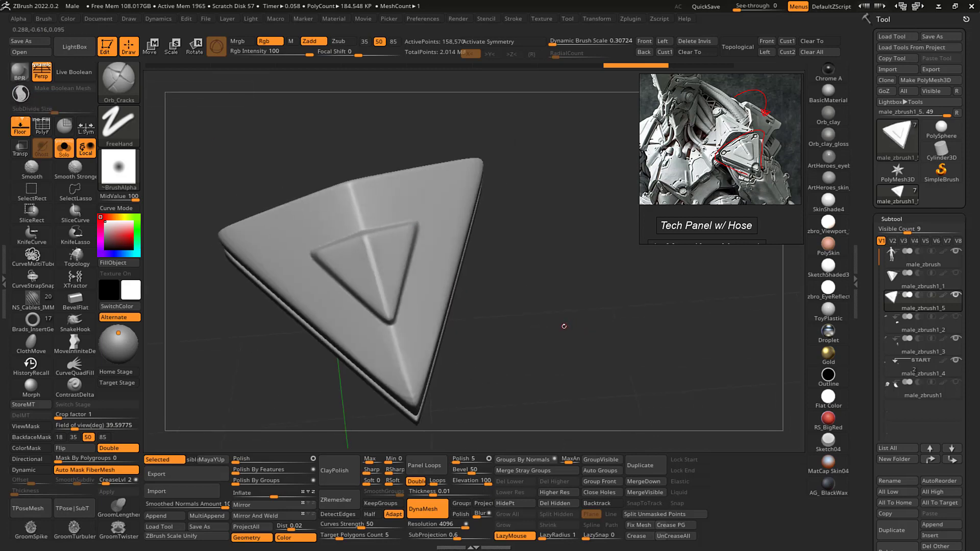
key(b)
key(m)
key(v)
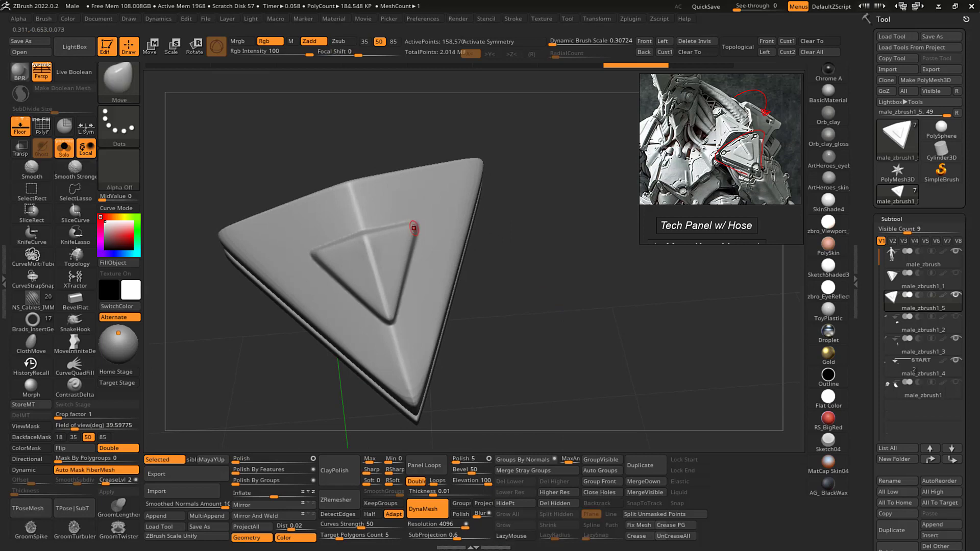
- Enlarge the Move brush and reshape the inset triangle's upper-right corner into a blunter, rounder form
mouse_move(540, 317)
alt+mouse_down()
mouse_move(482, 221)
mouse_move(448, 204)
alt+mouse_up()
key(s)
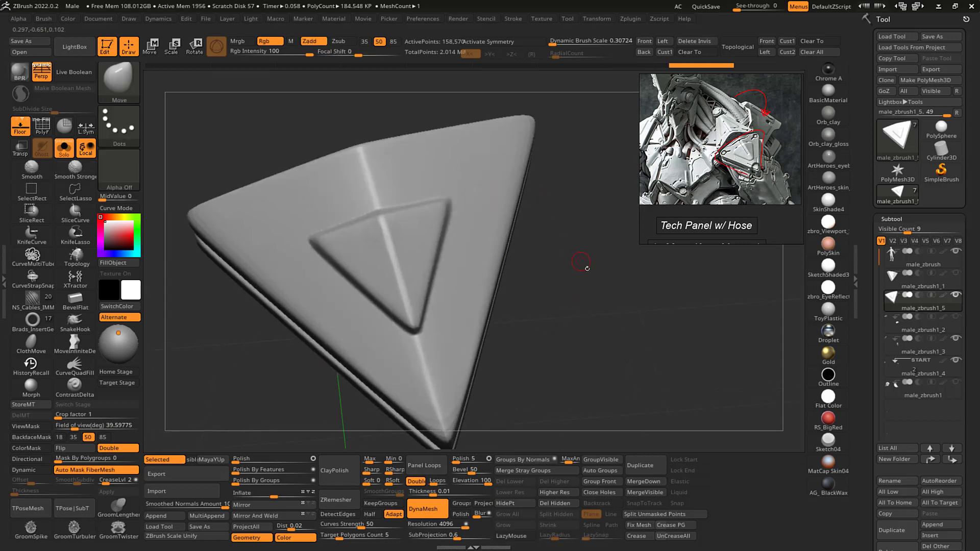
drag(584, 267, 561, 350)
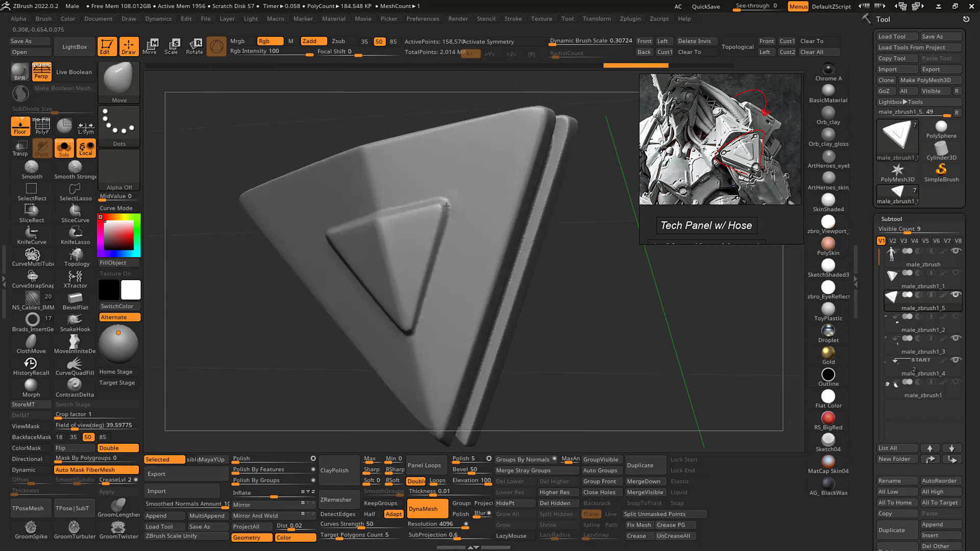
drag(627, 321, 587, 352)
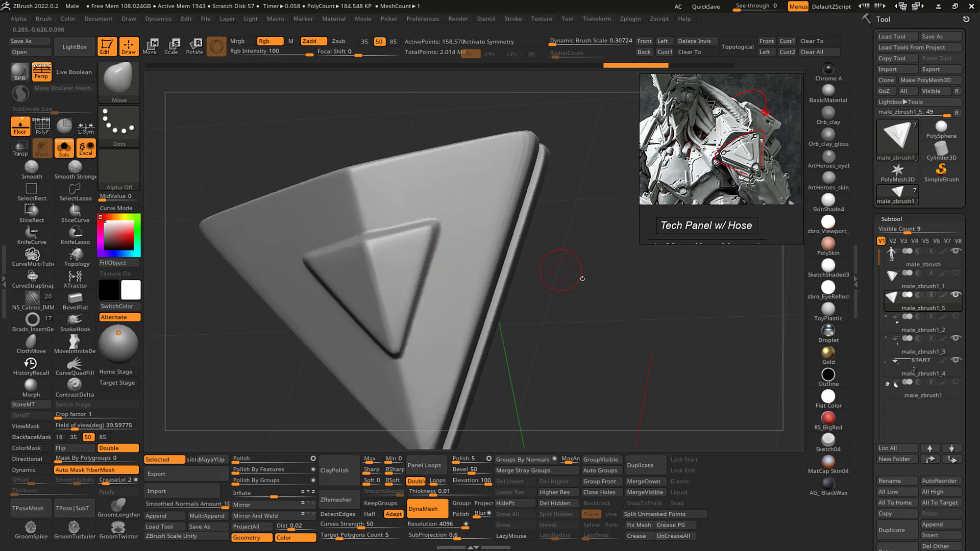
drag(581, 278, 572, 266)
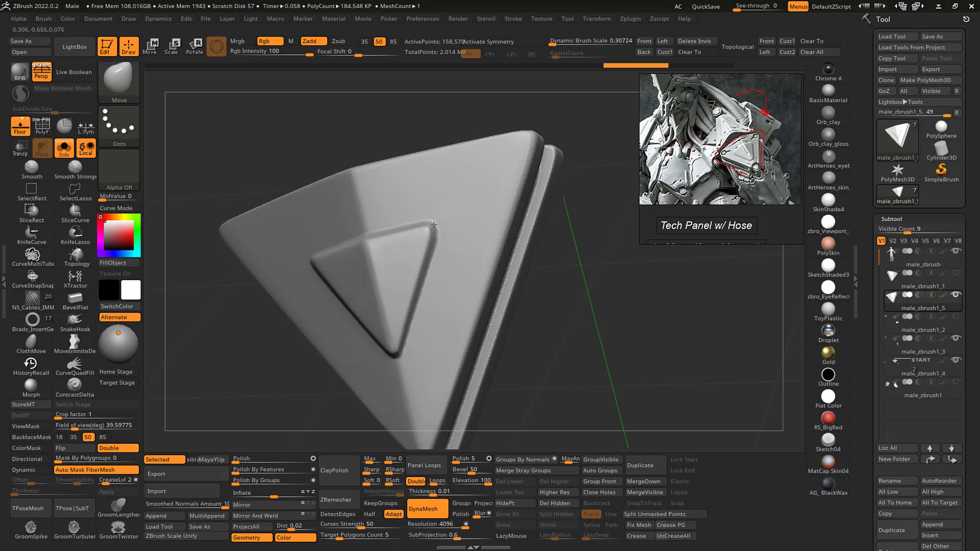
mouse_move(579, 240)
mouse_down()
mouse_move(594, 321)
mouse_move(560, 280)
mouse_up()
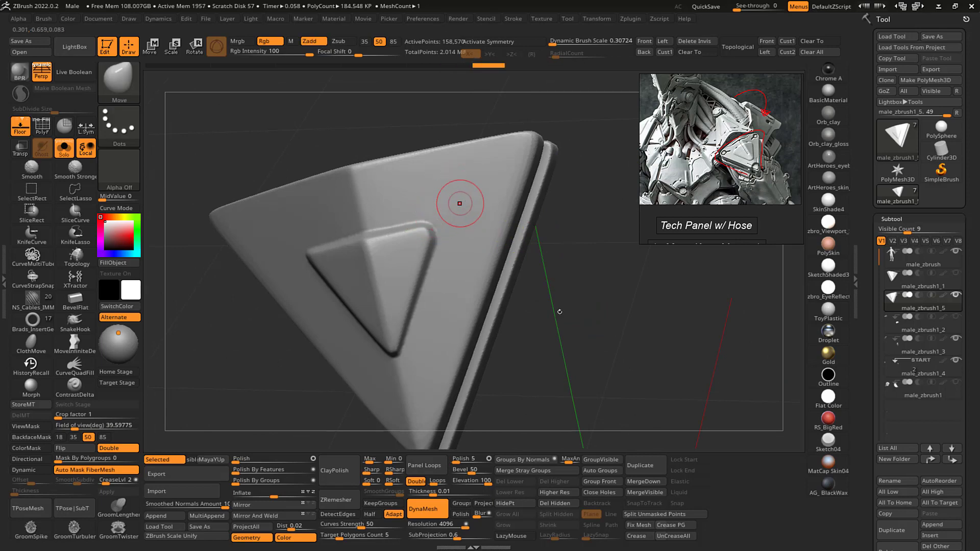
mouse_move(566, 333)
mouse_down()
mouse_move(594, 330)
mouse_move(575, 326)
mouse_move(560, 304)
mouse_up()
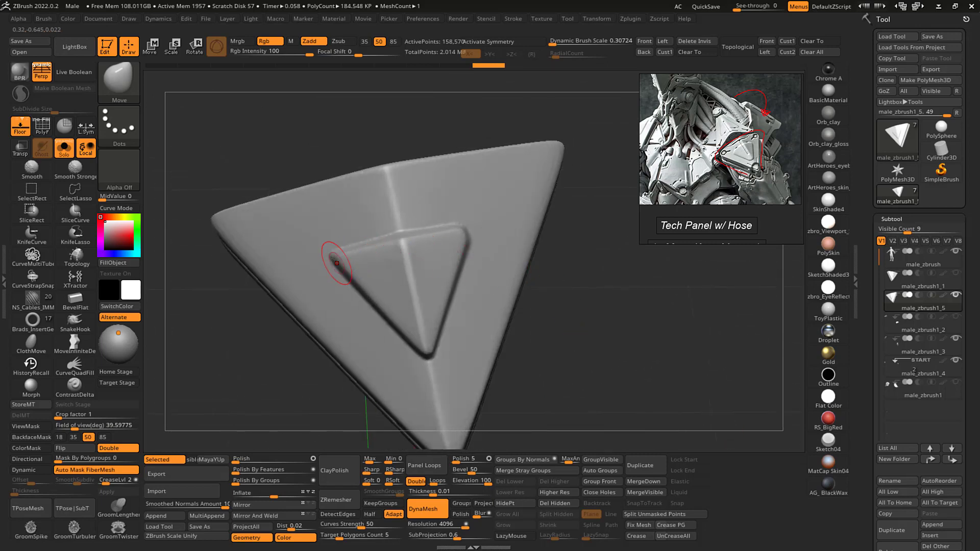
- Try pushing the inset triangle's upper-left corner inward with the Move brush, and undo the change
drag(332, 254, 343, 258)
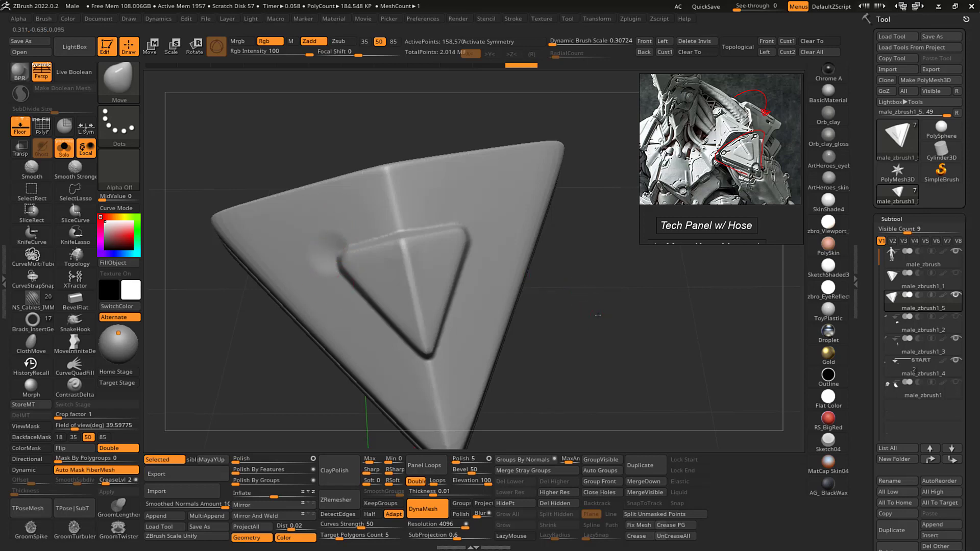
mouse_move(598, 316)
mouse_down()
mouse_move(614, 310)
mouse_move(599, 323)
mouse_up()
key(ctrl+z)
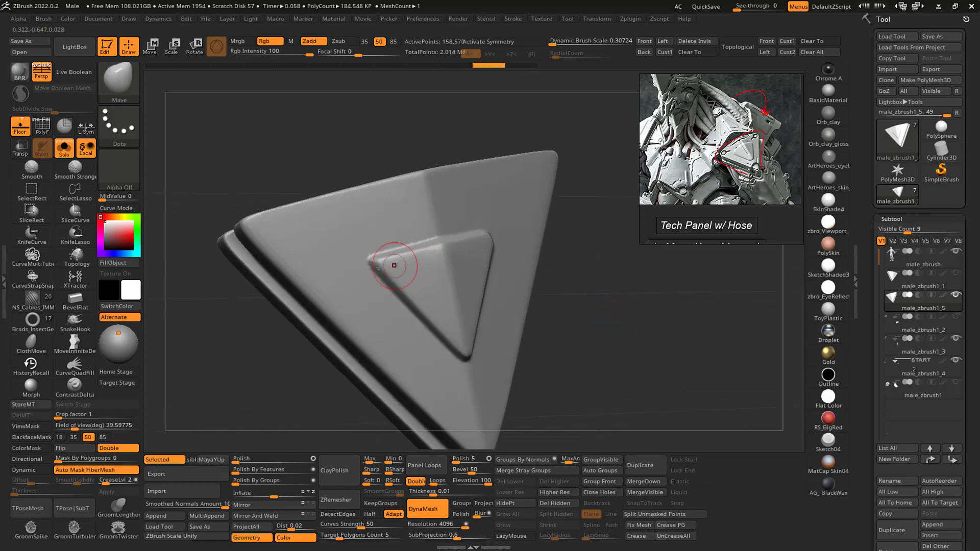
key(ctrl+z)
- Reshape the inset triangle's upper-left corner with small Move brush strokes so it becomes slightly blunter
drag(396, 137, 383, 134)
drag(377, 267, 370, 265)
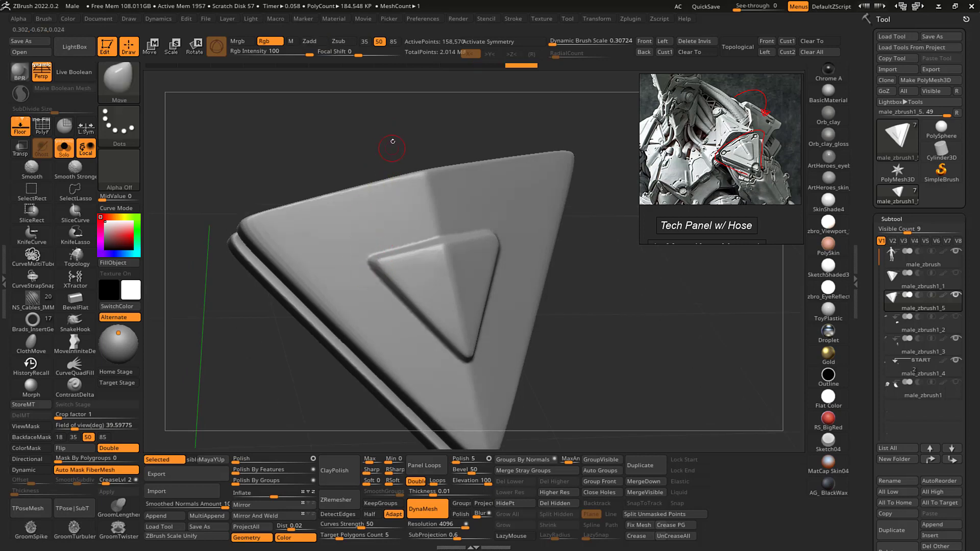
drag(394, 145, 391, 153)
drag(378, 266, 377, 258)
key(ctrl+z)
drag(611, 325, 626, 322)
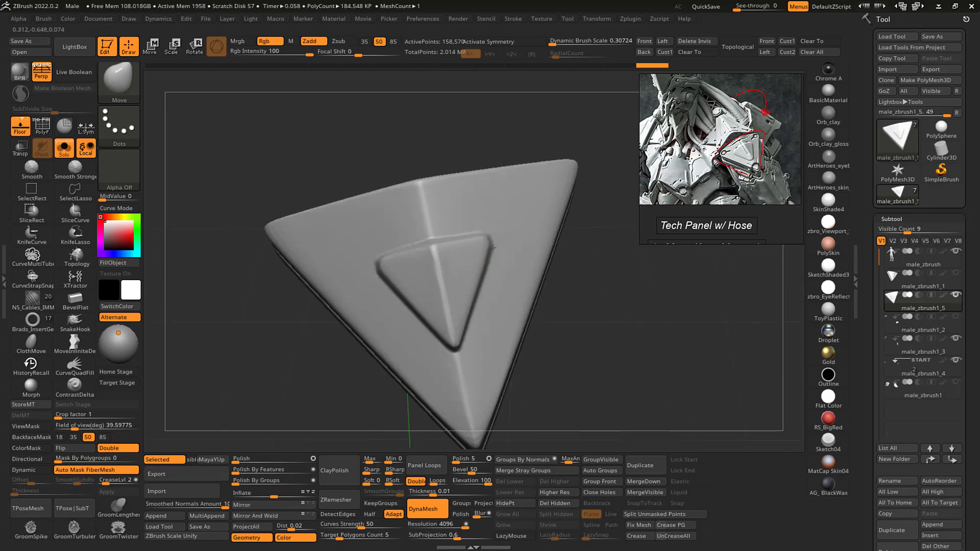
drag(629, 338, 611, 322)
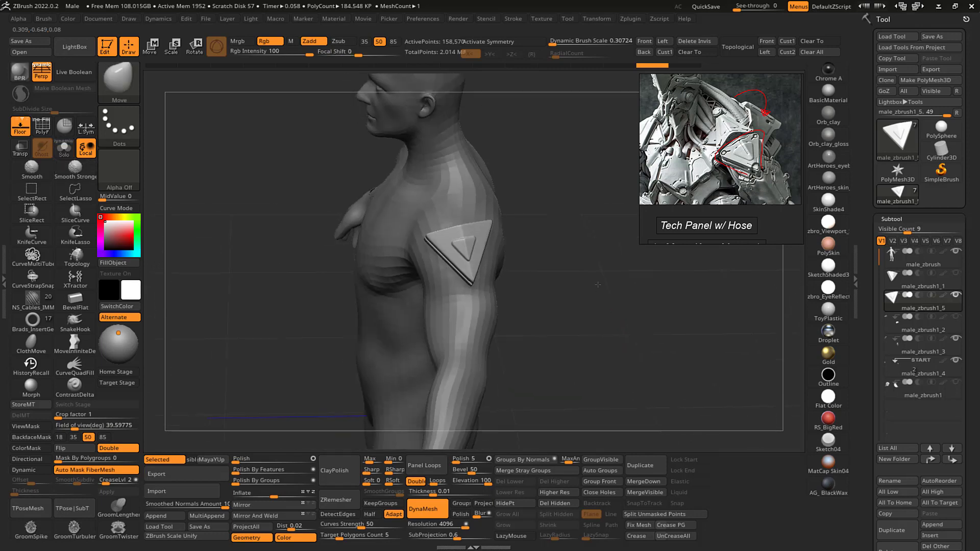
- Move the panel off the shoulder to the body's centre line, turn it to face forward, and isolate it in solo view
drag(597, 284, 633, 289)
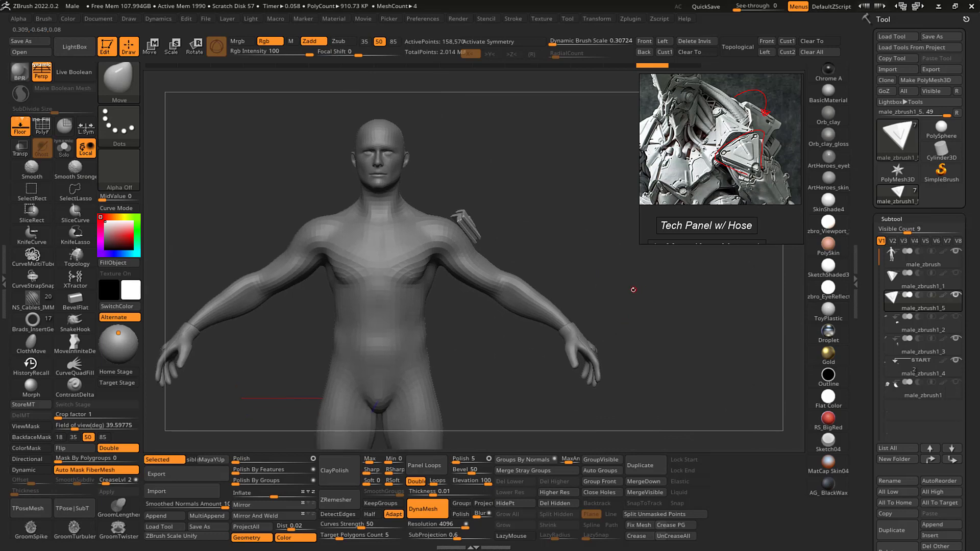
key(w)
drag(508, 173, 422, 281)
drag(407, 321, 352, 382)
drag(432, 304, 406, 336)
key(shift+s)
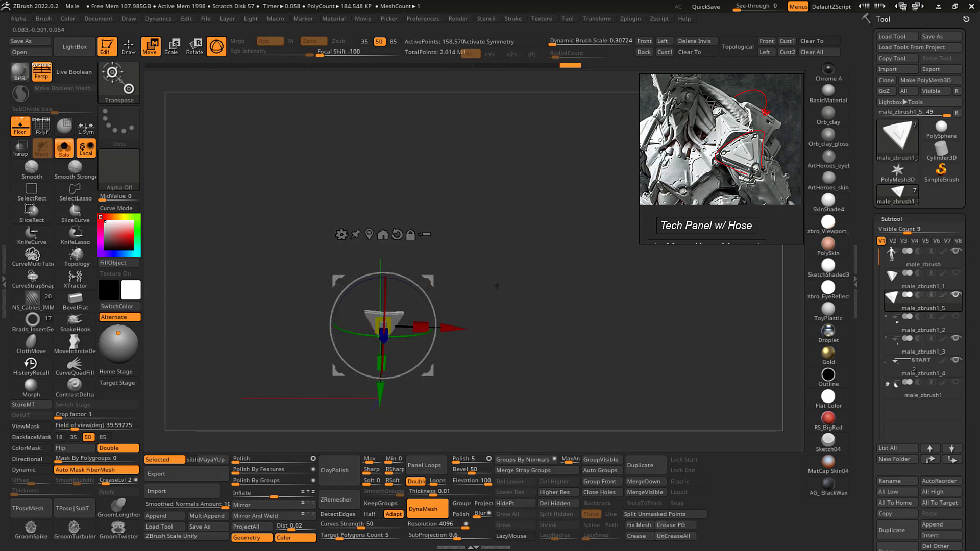
- Move the panel forward in front of the abdomen, set it upright, and reset the gizmo orientation
drag(496, 286, 532, 261)
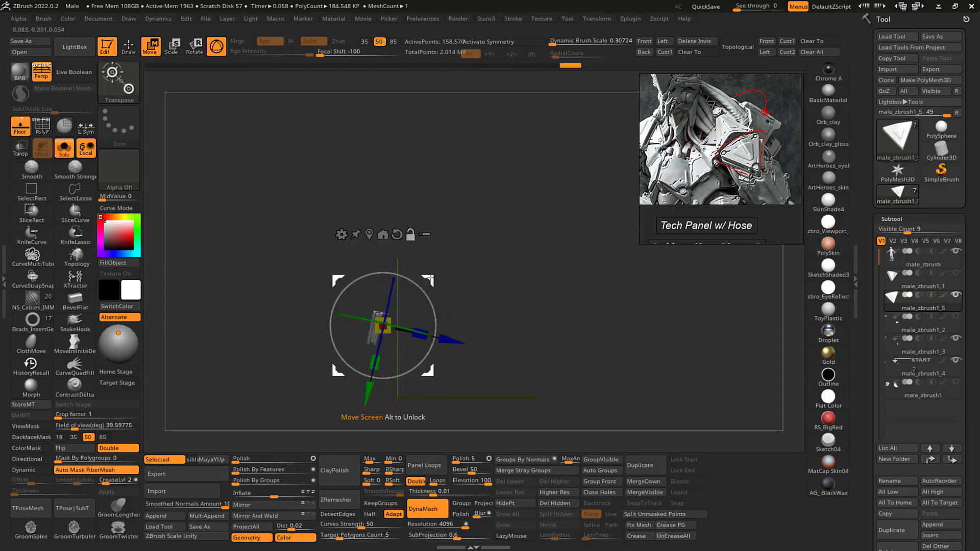
drag(430, 278, 527, 272)
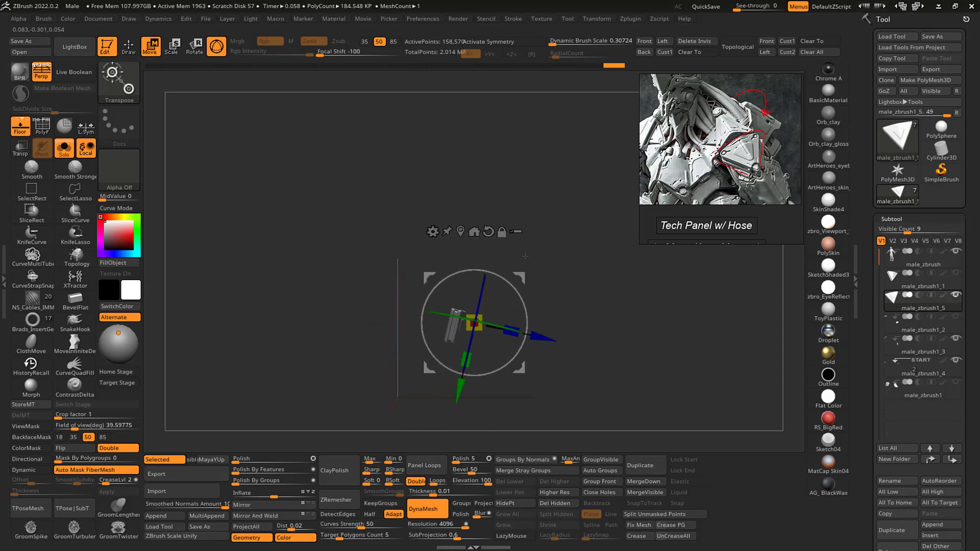
alt+click(488, 231)
drag(602, 245, 538, 214)
click(553, 217)
drag(489, 237, 486, 214)
alt+click(456, 170)
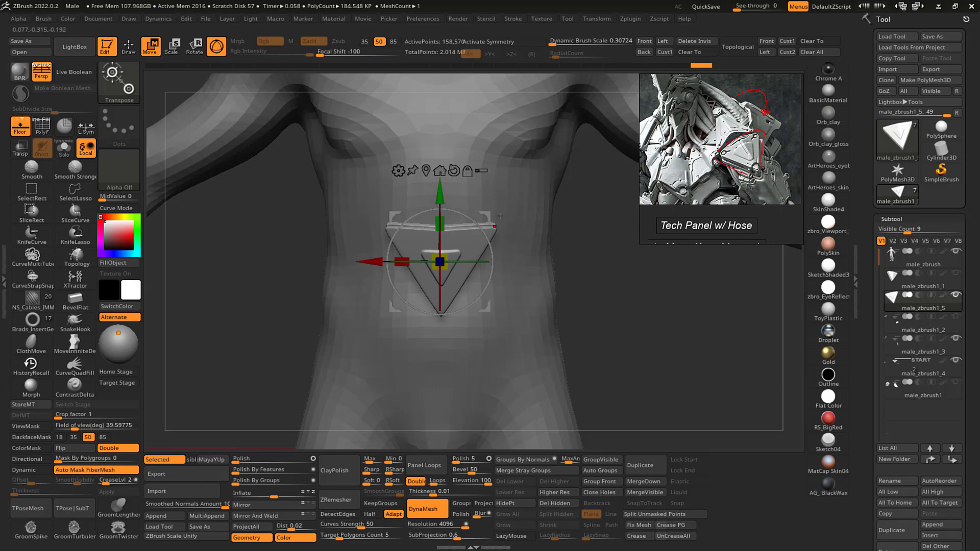
- Show the polyframe and nudge the panel along X towards the body's centre line
key(shift+f)
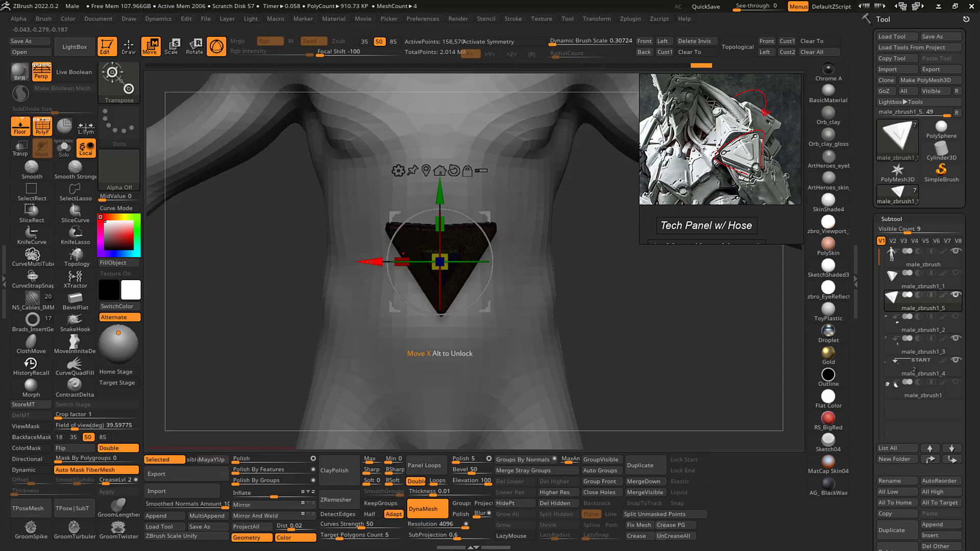
drag(369, 262, 364, 261)
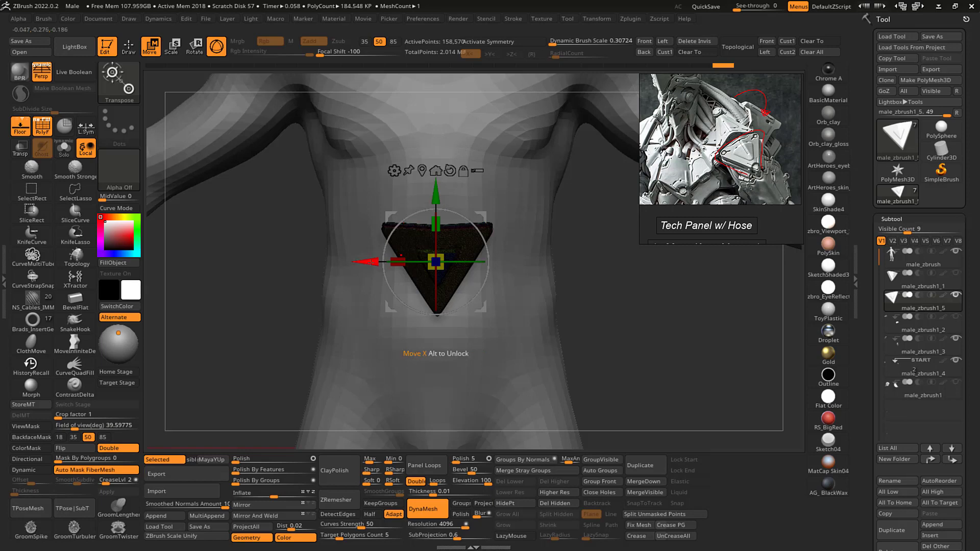
drag(369, 262, 365, 261)
key(q)
key(w)
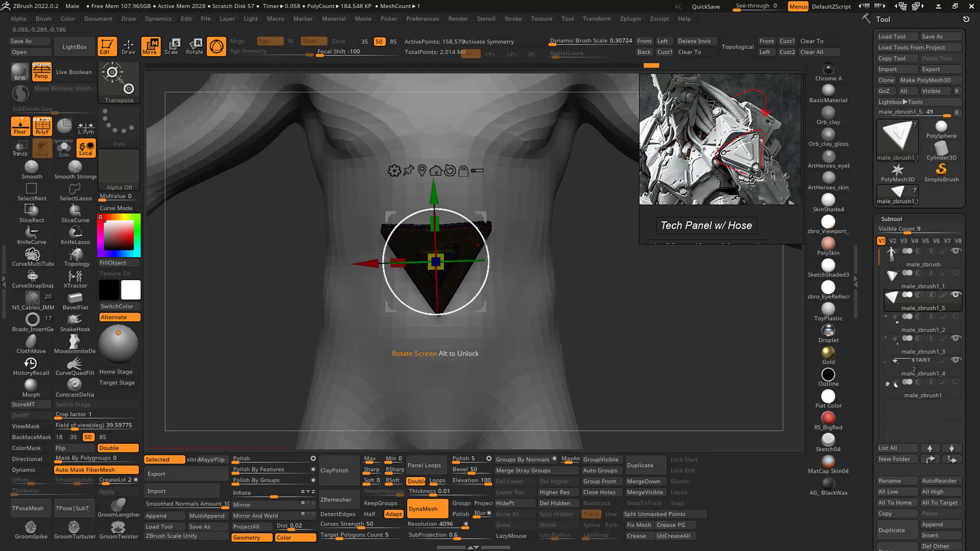
- Rotate the panel about -0.57° in the screen plane to level its upper edge, and hide the polyframe
key(q)
mouse_move(588, 247)
alt+mouse_down()
mouse_move(599, 285)
mouse_move(587, 311)
alt+mouse_up()
key(w)
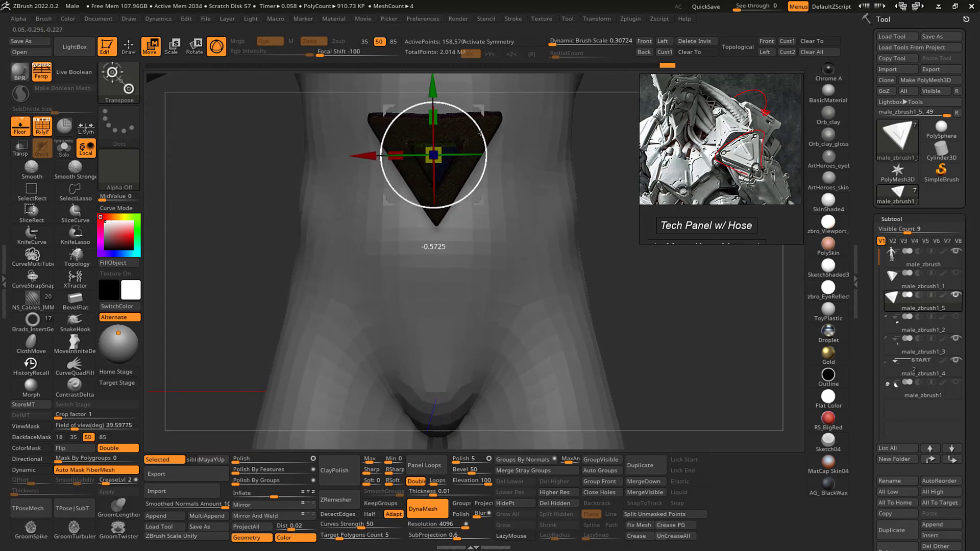
key(q)
alt+drag(617, 214, 607, 225)
key(shift+f)
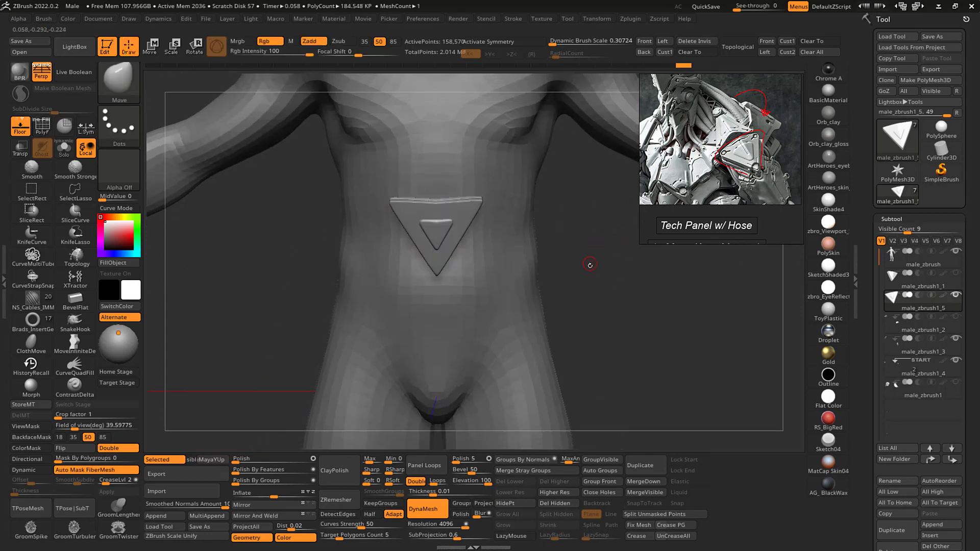
- Switch to the Standard brush and view the panel up close at an angle
mouse_move(588, 265)
mouse_down()
mouse_move(613, 278)
mouse_move(597, 293)
mouse_move(636, 321)
mouse_move(577, 272)
mouse_up()
key(b)
key(s)
key(t)
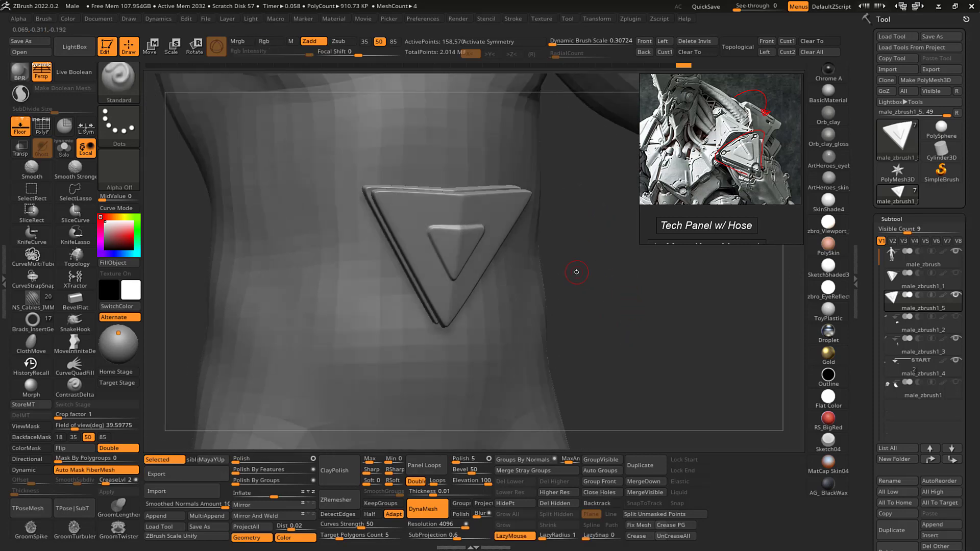
- Try Mirror And Weld on the panel, and undo it
click(275, 516)
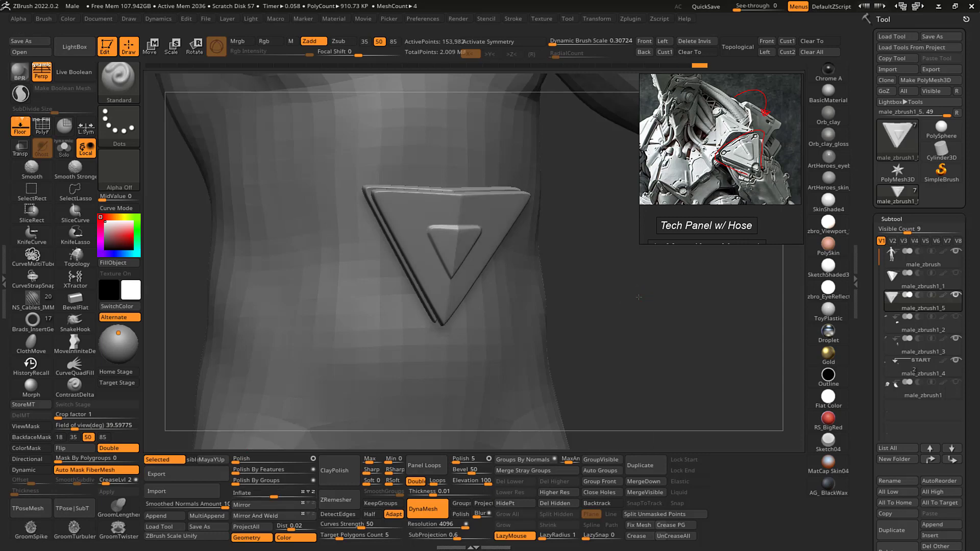
drag(642, 296, 663, 297)
key(ctrl+z)
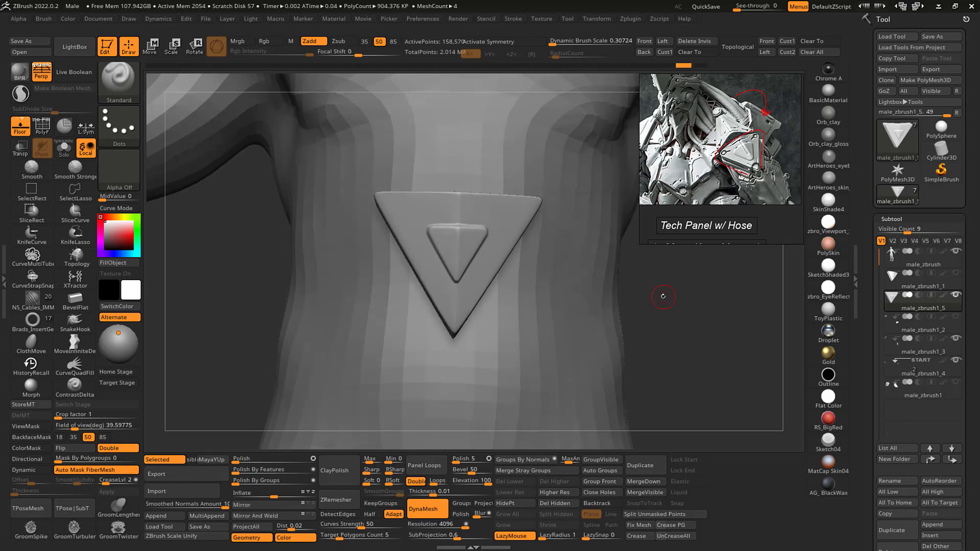
- Nudge the panel slightly along X, flipping it with Mirror to compare how well it is centred
key(w)
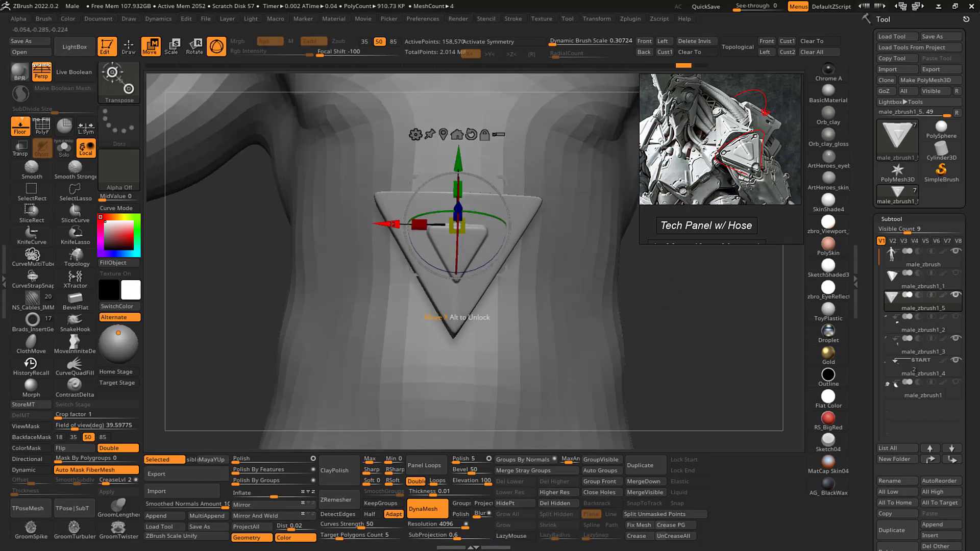
key(q)
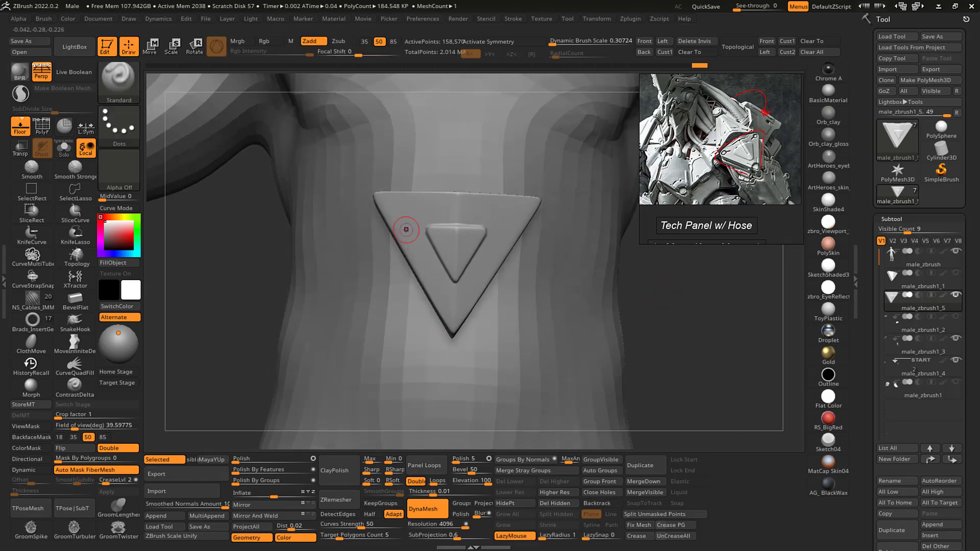
click(268, 505)
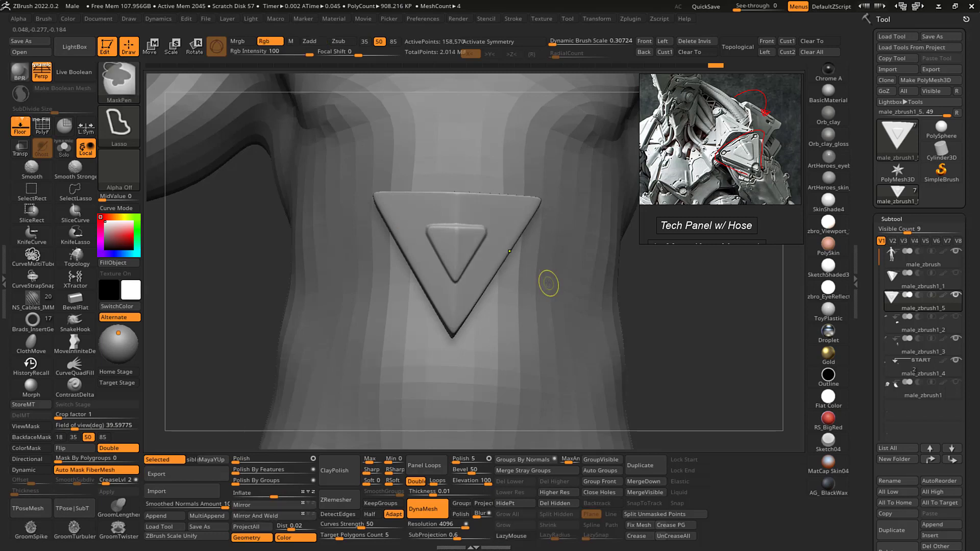
key(w)
drag(394, 224, 396, 223)
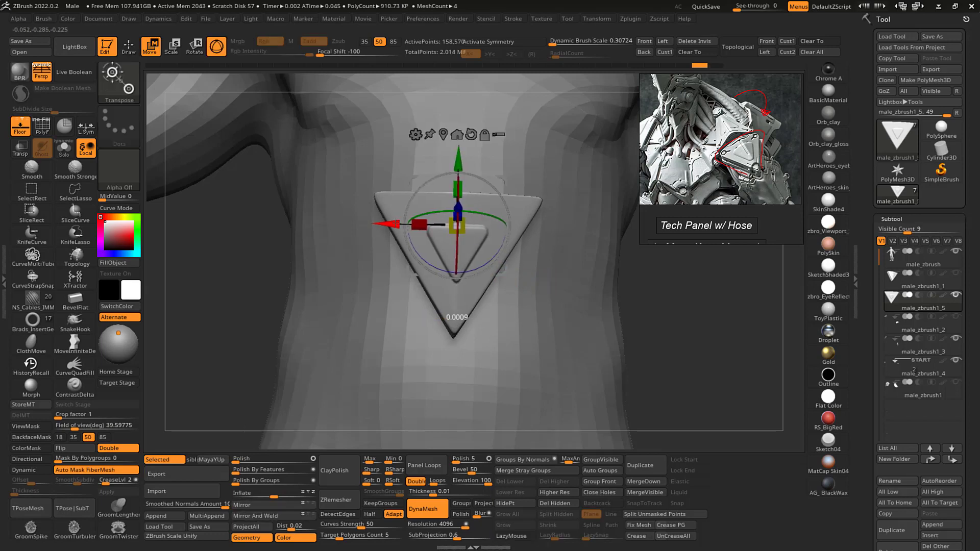
key(q)
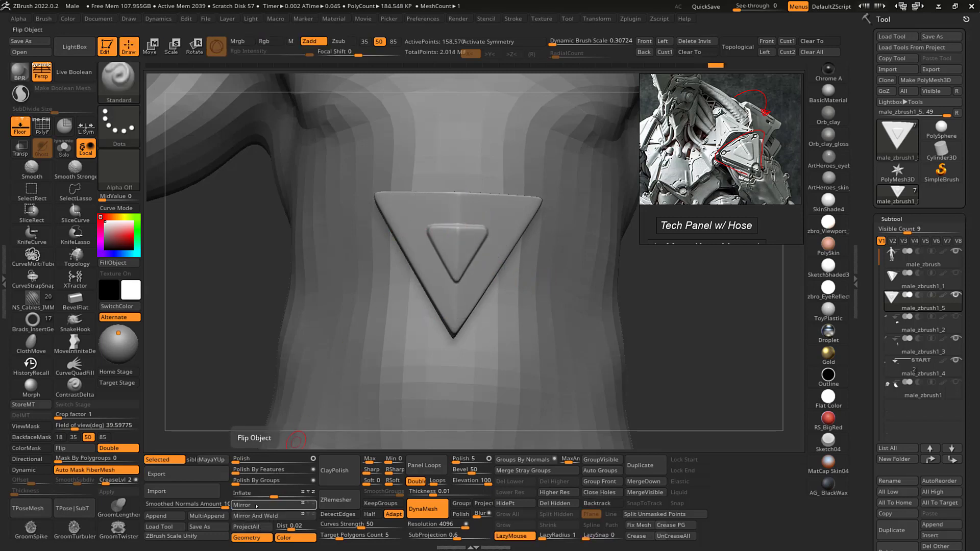
click(258, 505)
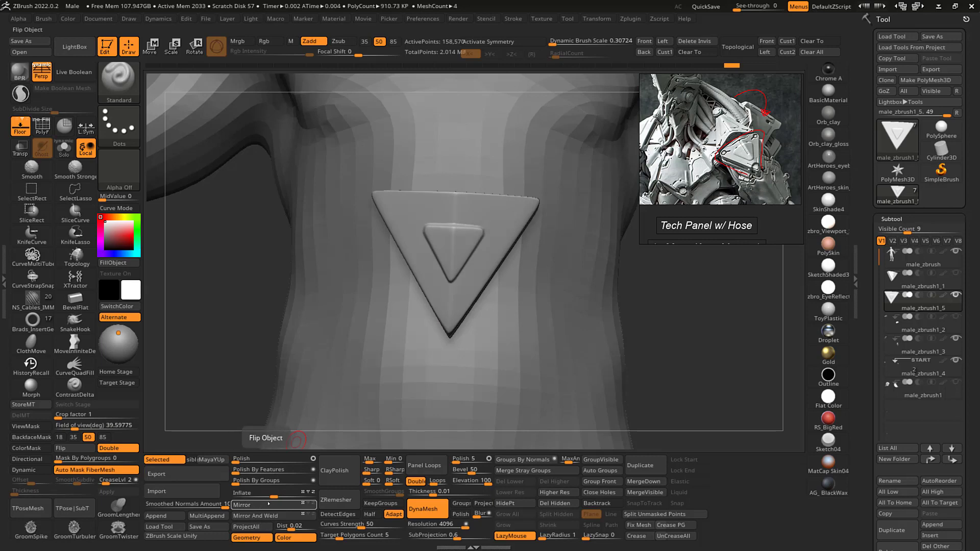
- Try another Mirror And Weld on the nudged panel, inspect the result, and undo it
click(266, 516)
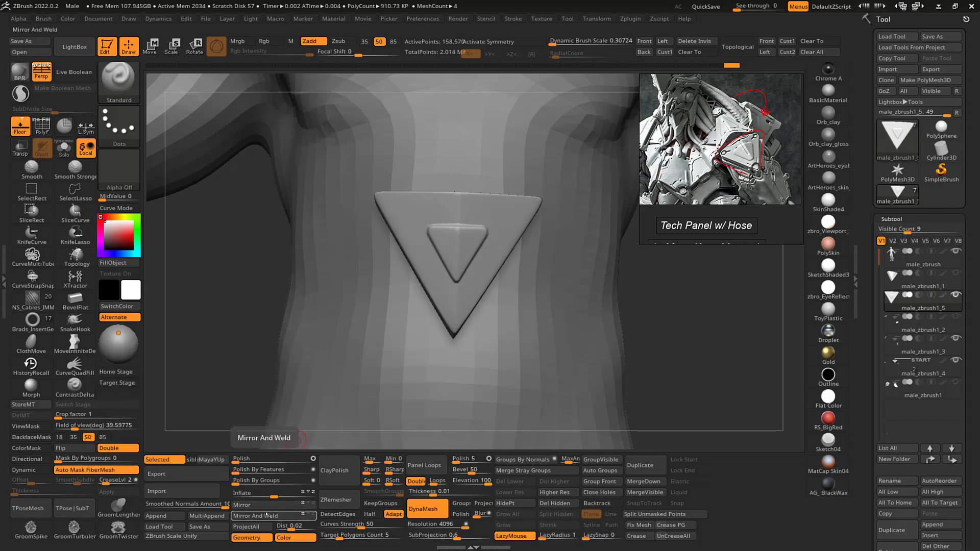
key(w)
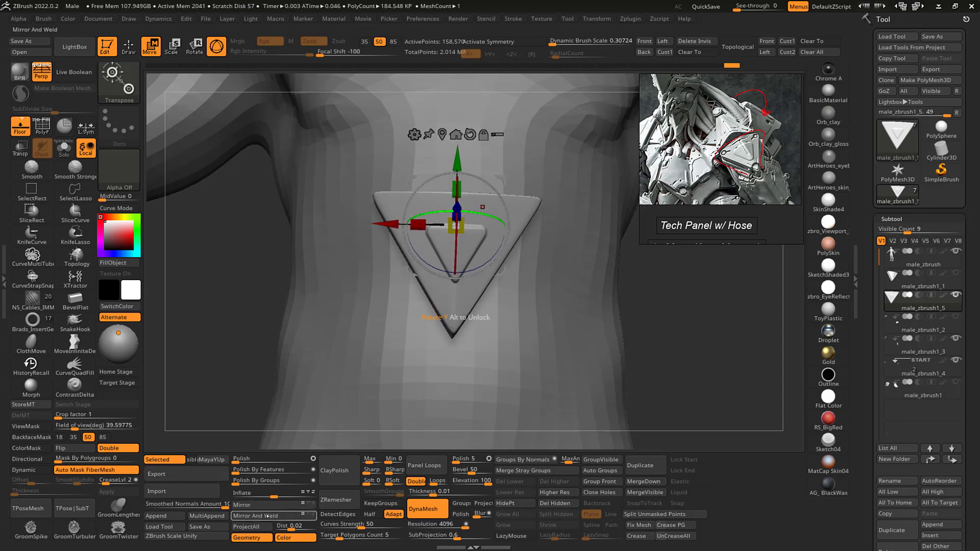
click(267, 516)
key(q)
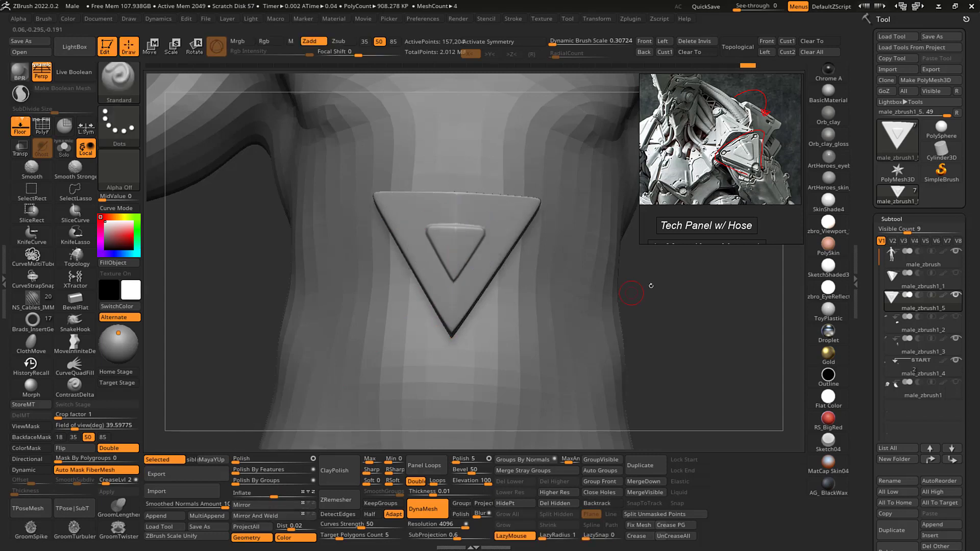
drag(680, 297, 683, 309)
key(ctrl+z)
- Rotate the panel slightly to straighten it, and turn off perspective distortion
key(w)
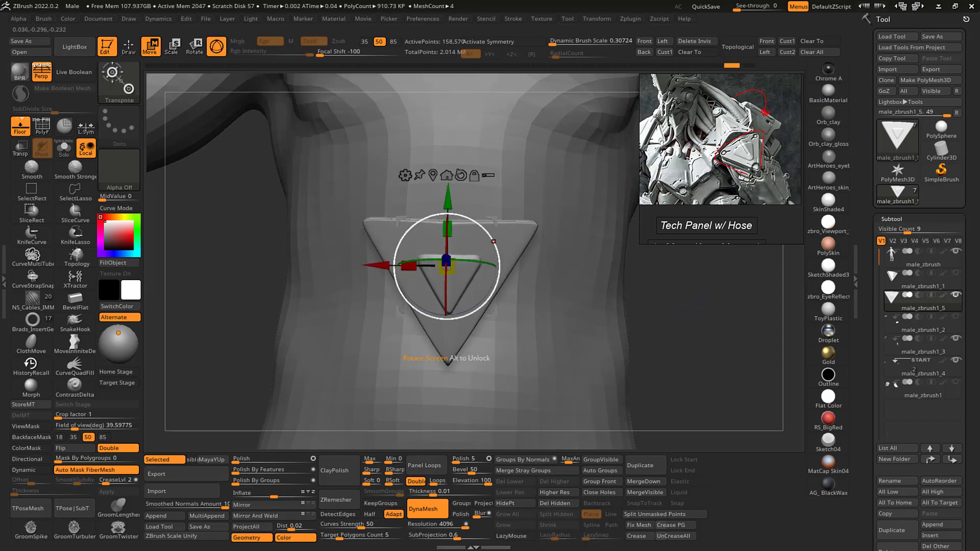
key(q)
click(258, 516)
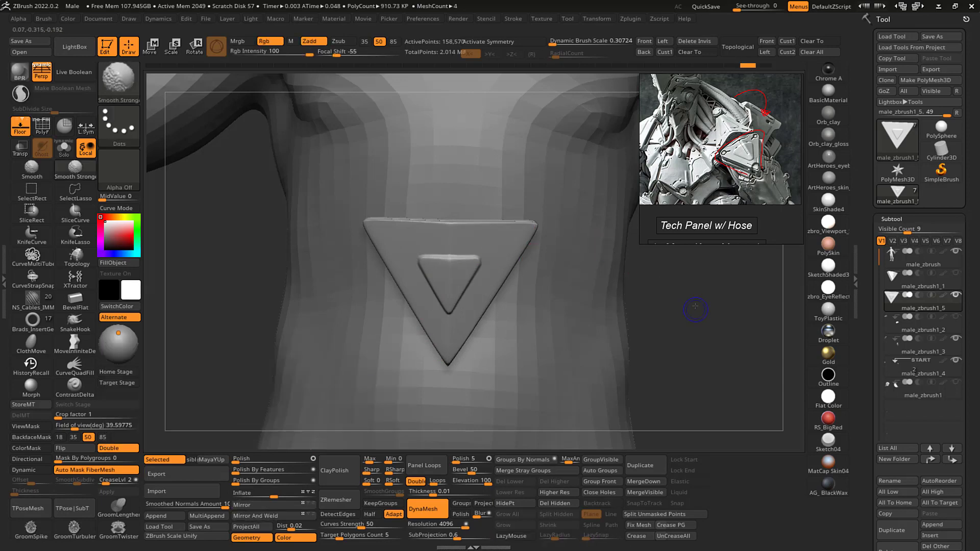
drag(691, 308, 686, 280)
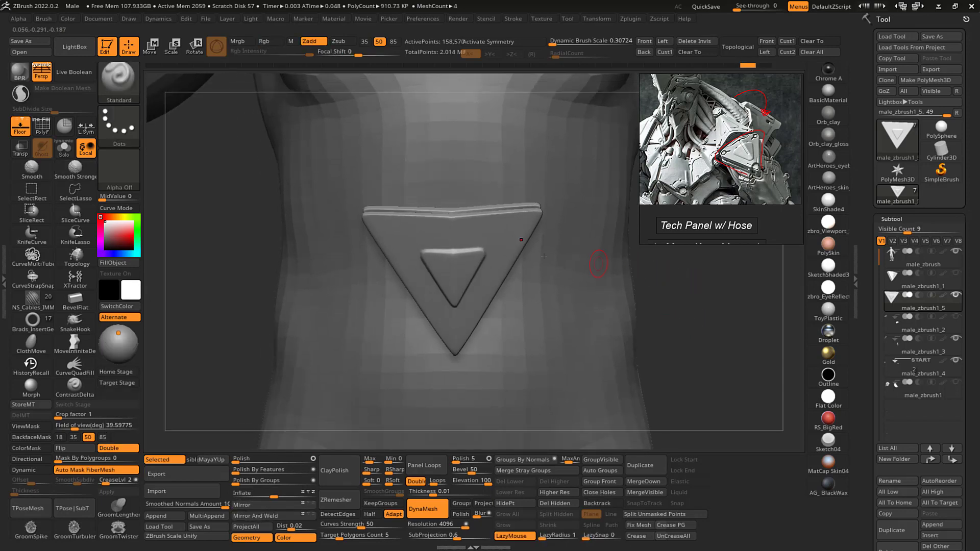
click(41, 74)
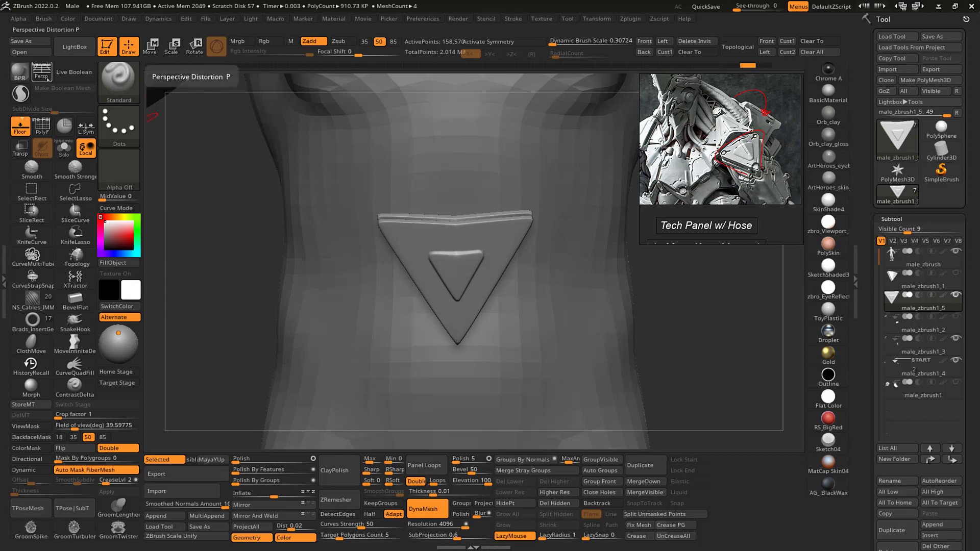
mouse_move(701, 310)
mouse_down()
mouse_move(711, 306)
mouse_move(699, 328)
mouse_up()
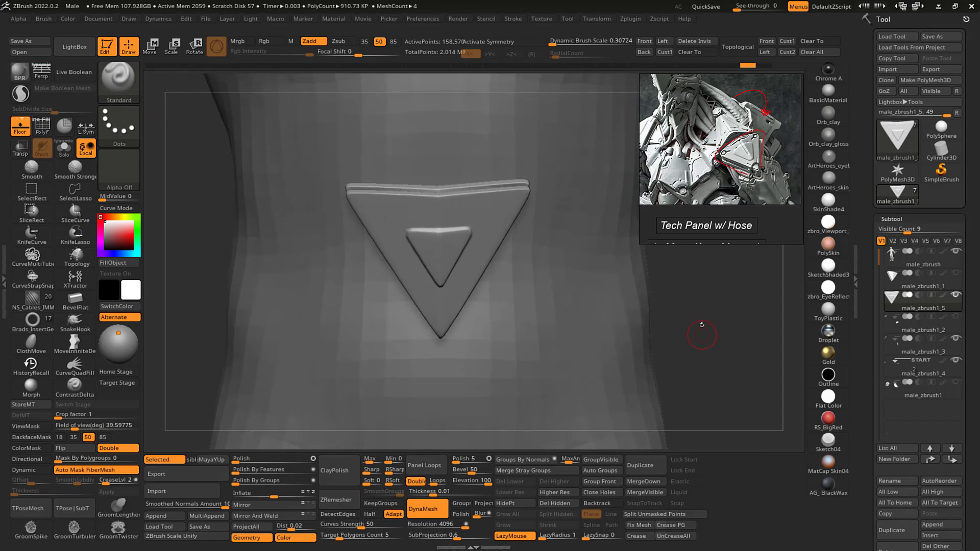
- Square the panel to the centre line with a slight screen rotation, using the polyframe as a guide
key(w)
key(shift+f)
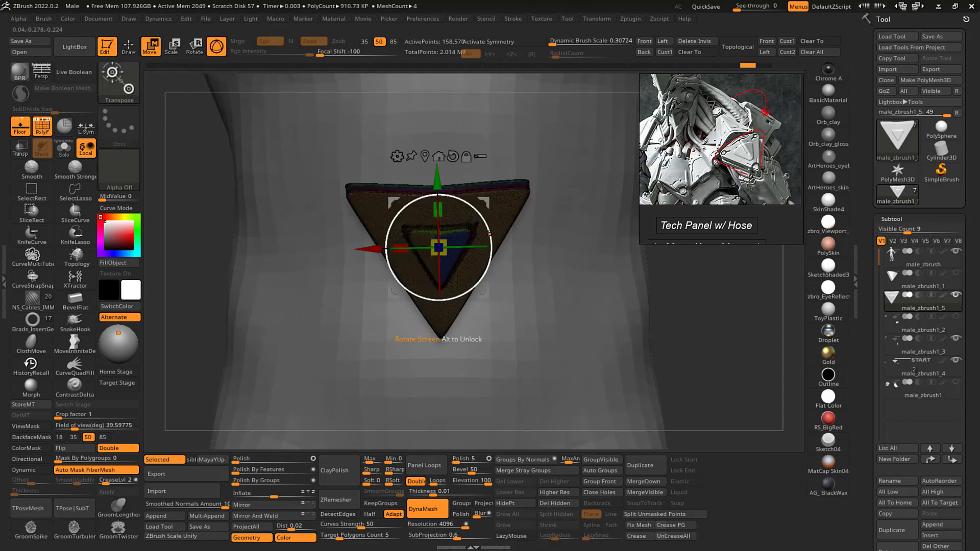
drag(489, 232, 485, 227)
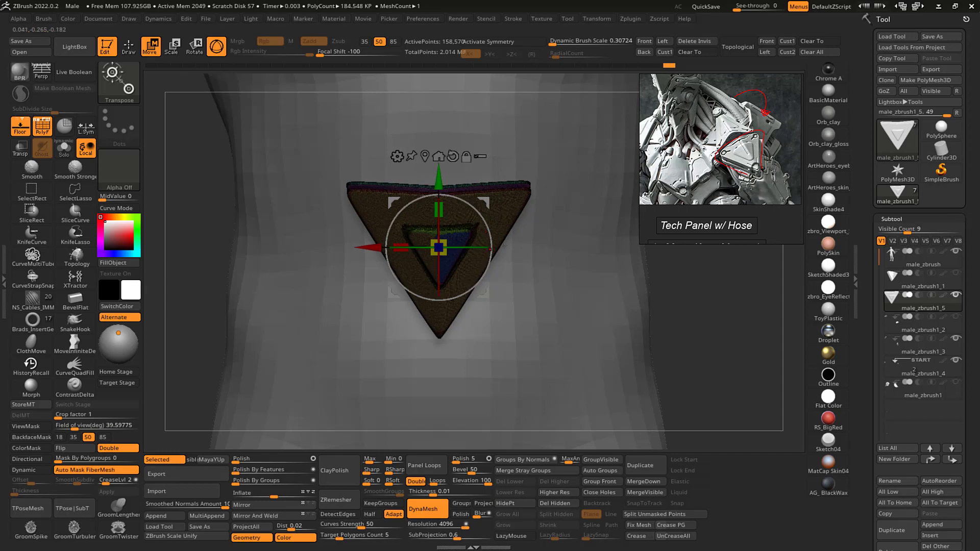
key(shift+f)
key(q)
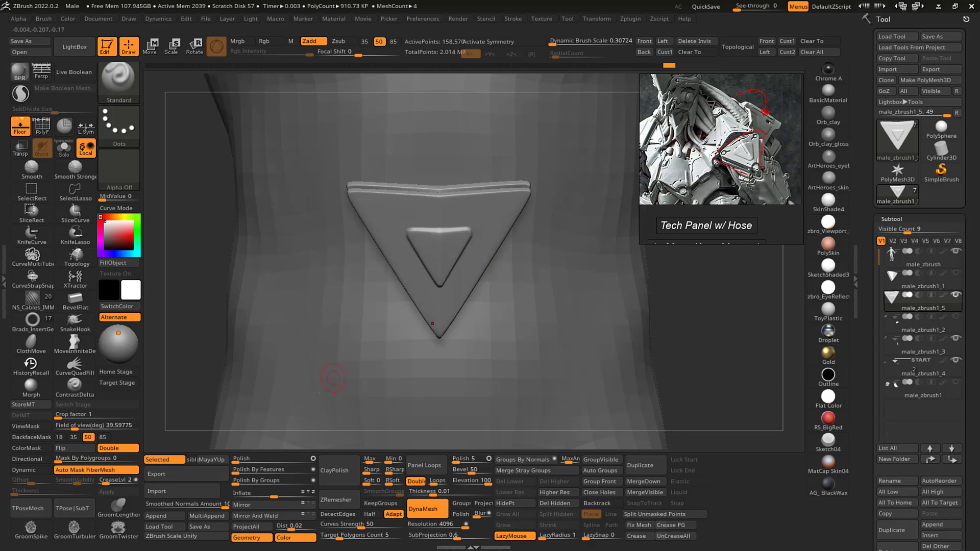
- Apply Mirror And Weld to make the panel symmetrical, and inspect it from the front
click(267, 516)
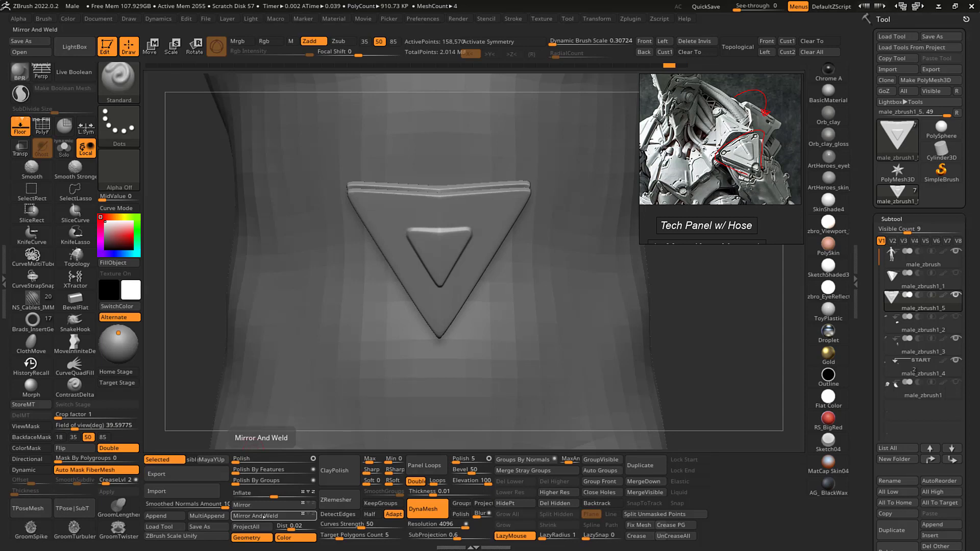
click(264, 516)
ctrl+right_drag(711, 304, 692, 279)
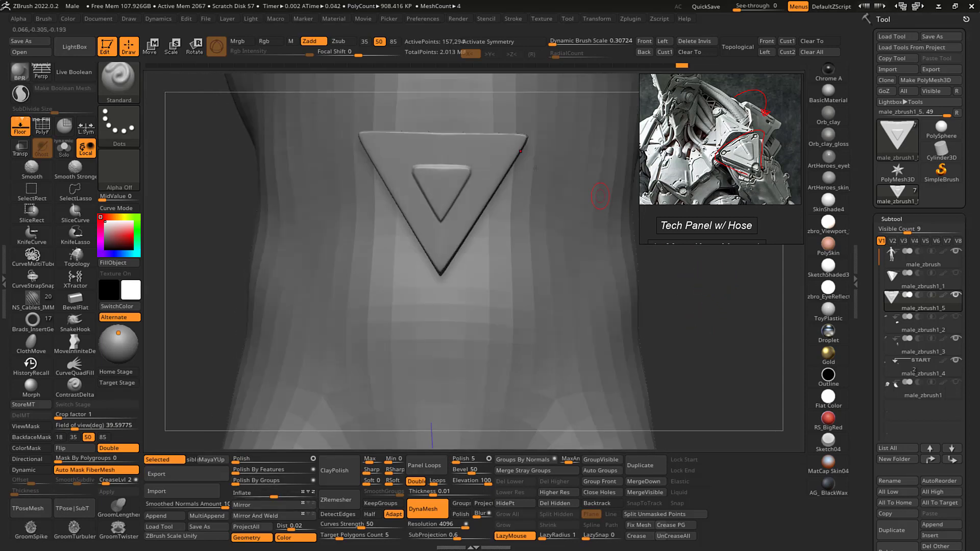
key(shift)
key(shift)
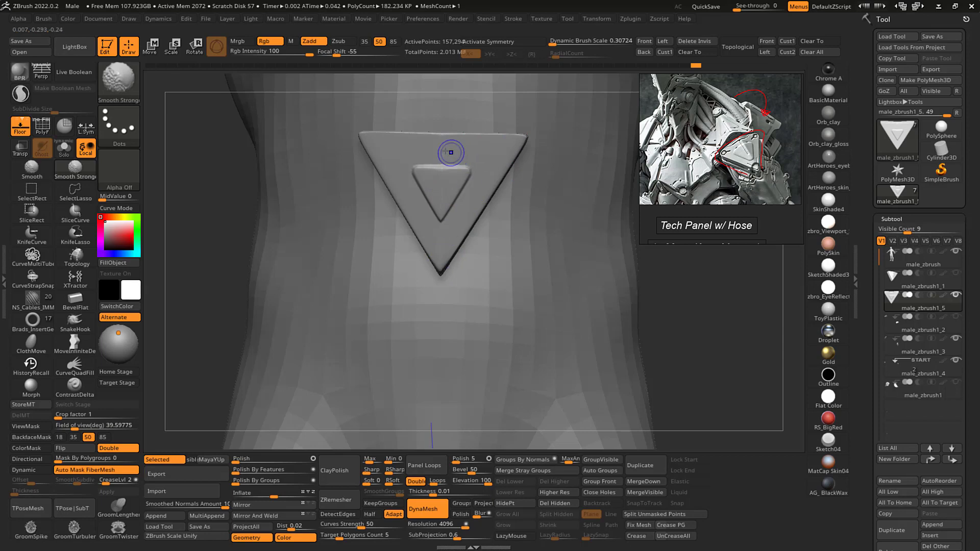
- Build up the centre seam above the small inner triangle with the Standard brush
key(b)
key(s)
key(t)
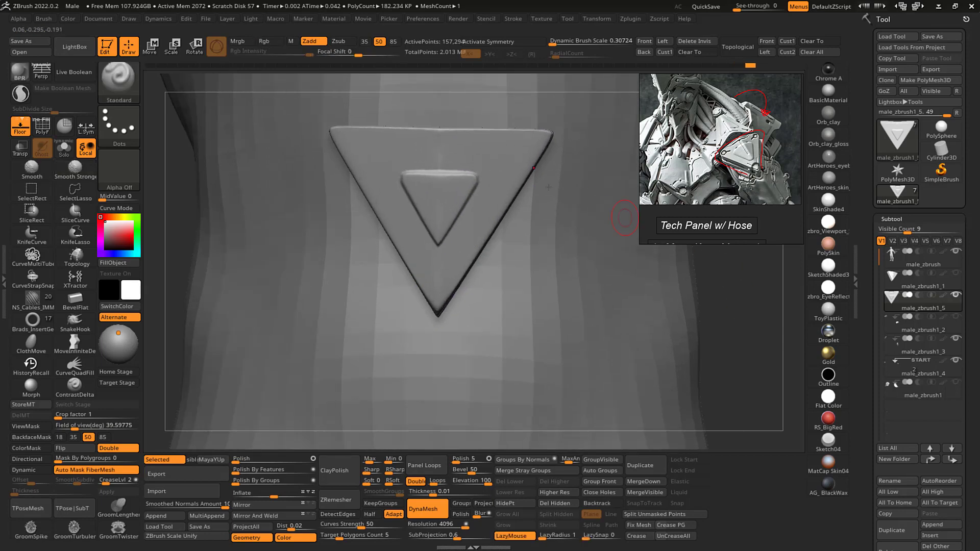
key(ctrl)
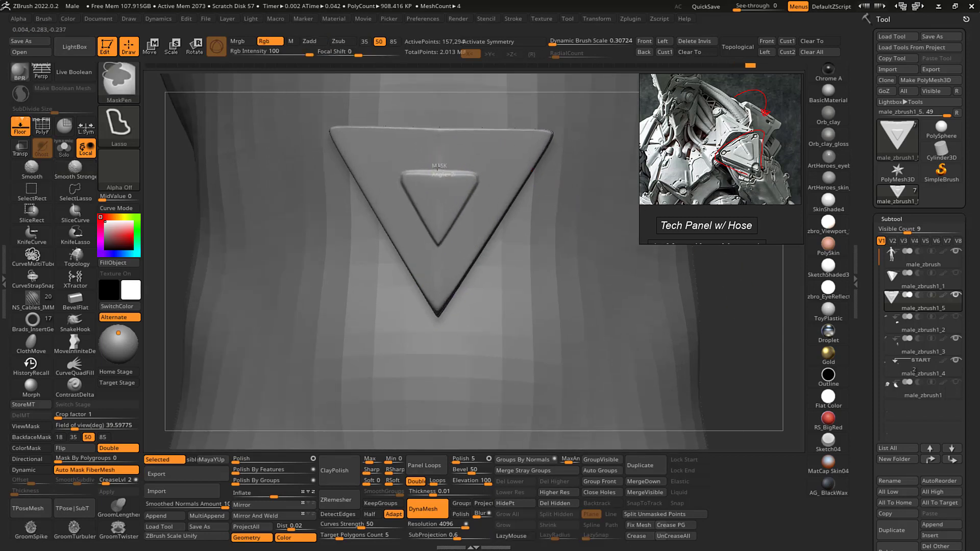
mouse_move(438, 167)
ctrl+mouse_down()
mouse_move(429, 215)
mouse_move(483, 157)
ctrl+mouse_up()
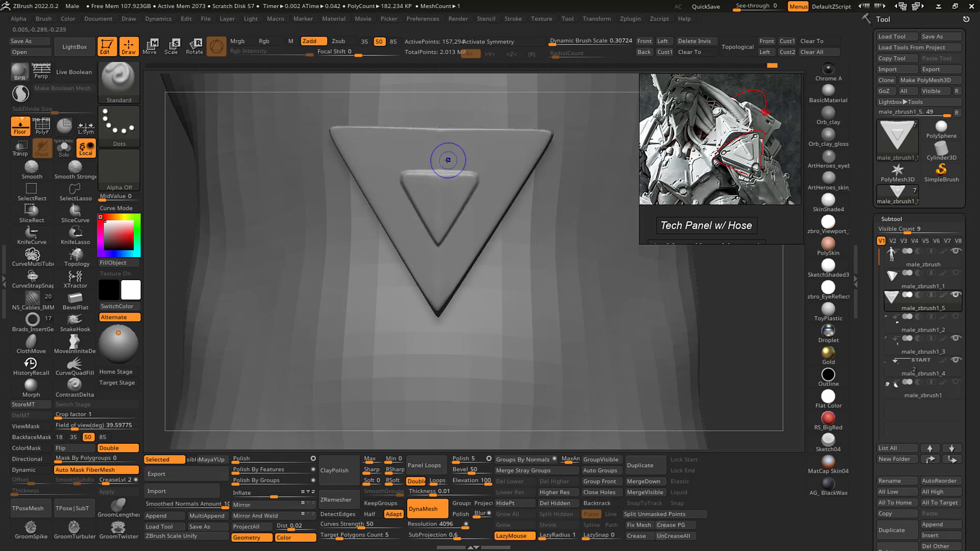
- Flatten the area above the small inner triangle with hPolish, and check the panel against the torso from several distances
key(b)
key(h)
key(p)
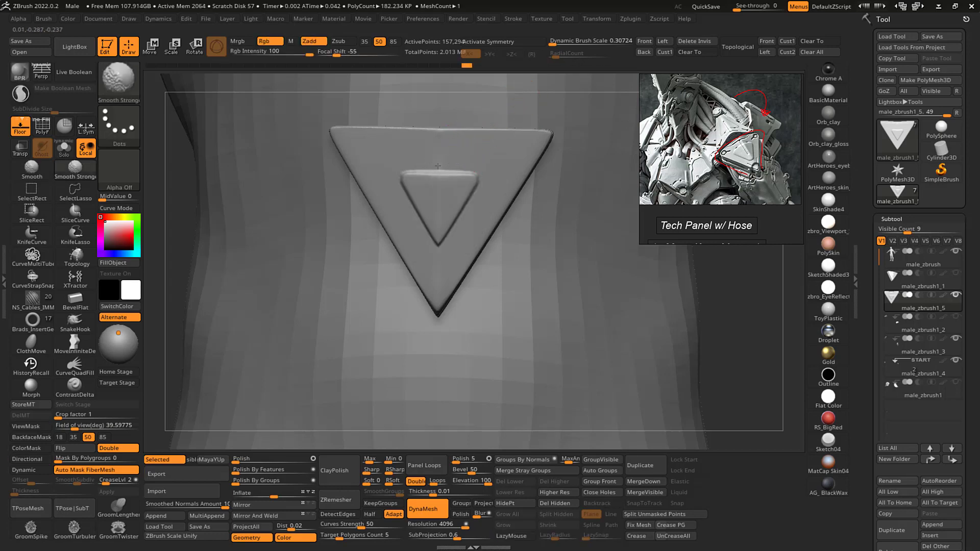
mouse_move(763, 316)
ctrl+right_down()
mouse_move(733, 302)
mouse_move(742, 312)
mouse_move(685, 299)
mouse_move(682, 324)
mouse_move(711, 340)
mouse_move(714, 357)
ctrl+right_up()
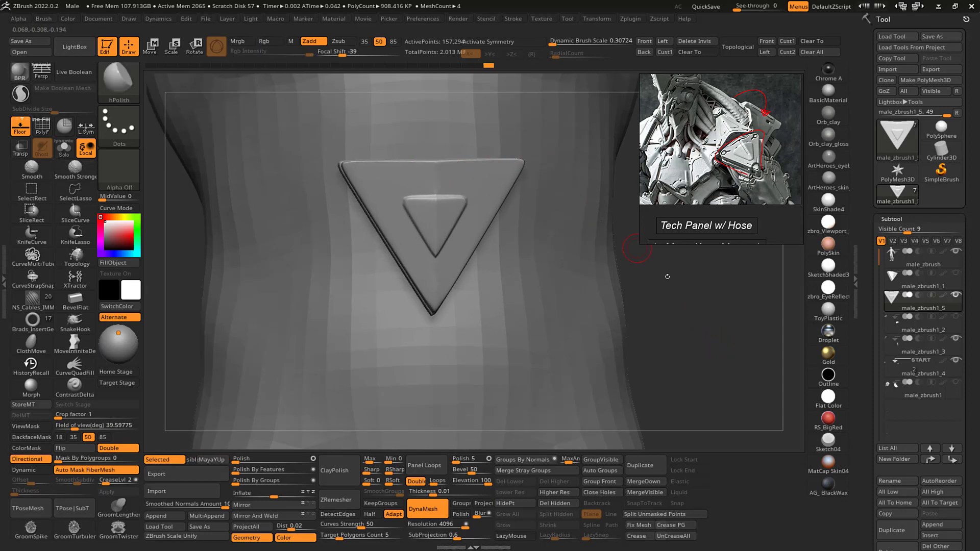
ctrl+right_drag(667, 275, 547, 197)
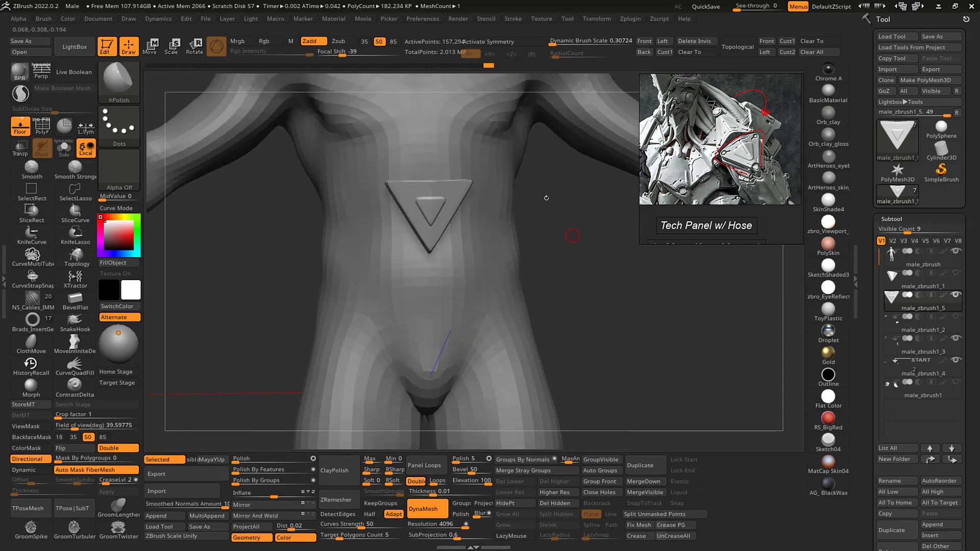
ctrl+right_drag(646, 312, 648, 361)
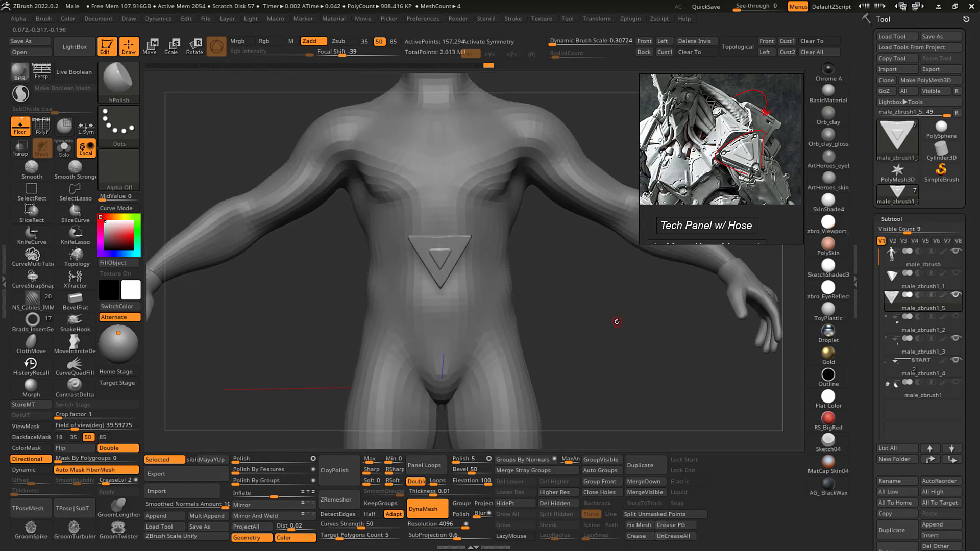
ctrl+right_drag(615, 322, 656, 378)
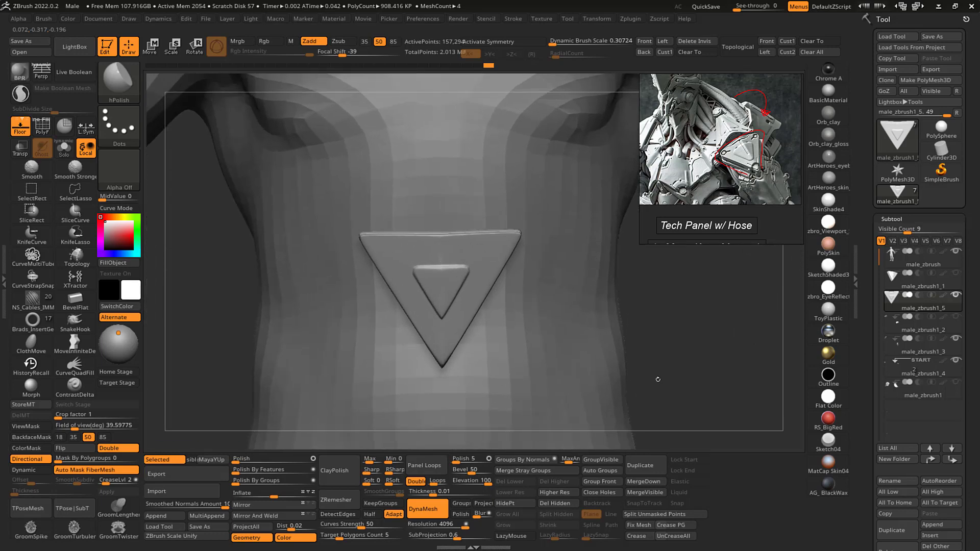
alt+right_drag(442, 303, 440, 266)
- Smooth the centre seam along the upper edge and face of the small inner triangle
key(shift)
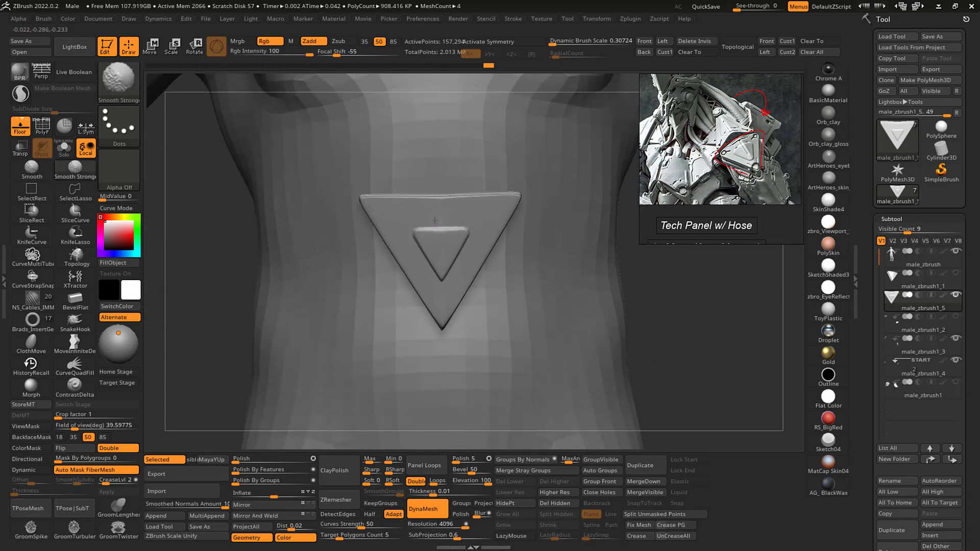
shift+drag(442, 233, 443, 259)
shift+drag(428, 223, 471, 232)
drag(701, 330, 683, 375)
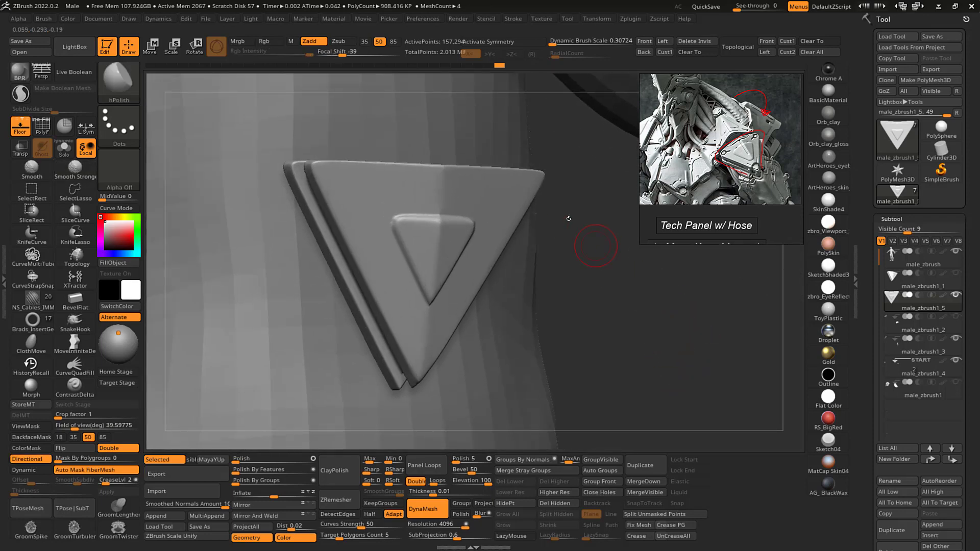
- Try masking the face of the small inner triangle, and clear the mask
key(ctrl)
mouse_move(438, 212)
ctrl+mouse_down()
mouse_move(416, 240)
mouse_move(483, 219)
ctrl+mouse_up()
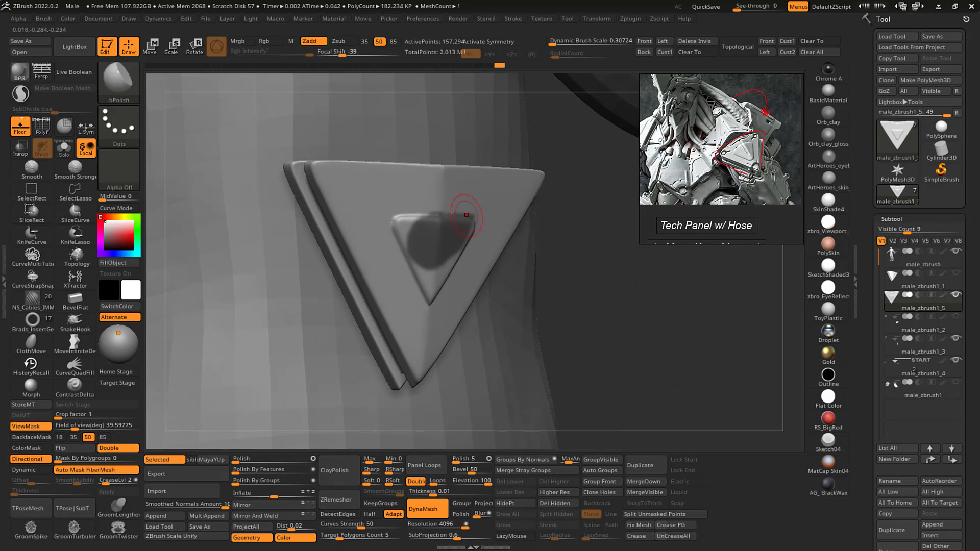
key(ctrl)
drag(631, 314, 611, 308)
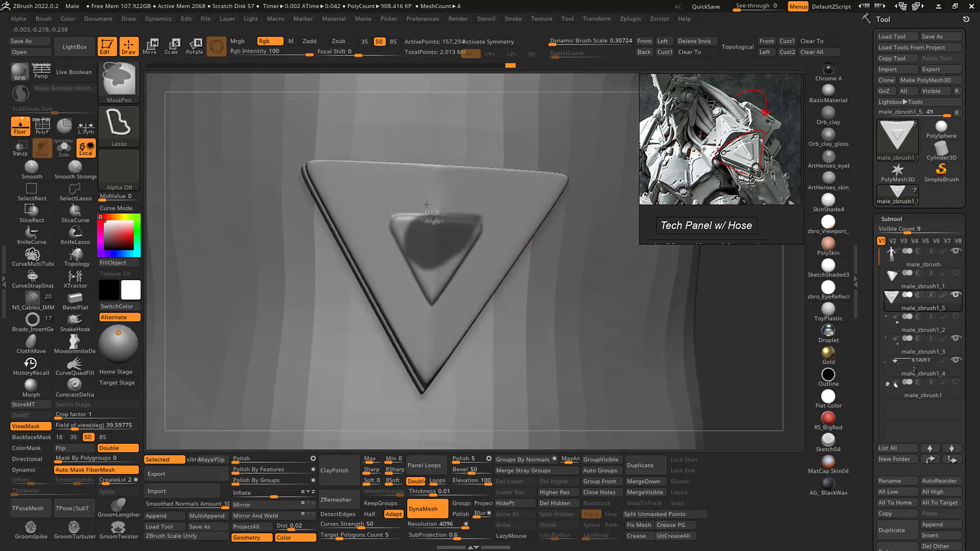
ctrl+drag(412, 224, 419, 246)
ctrl+drag(615, 267, 612, 266)
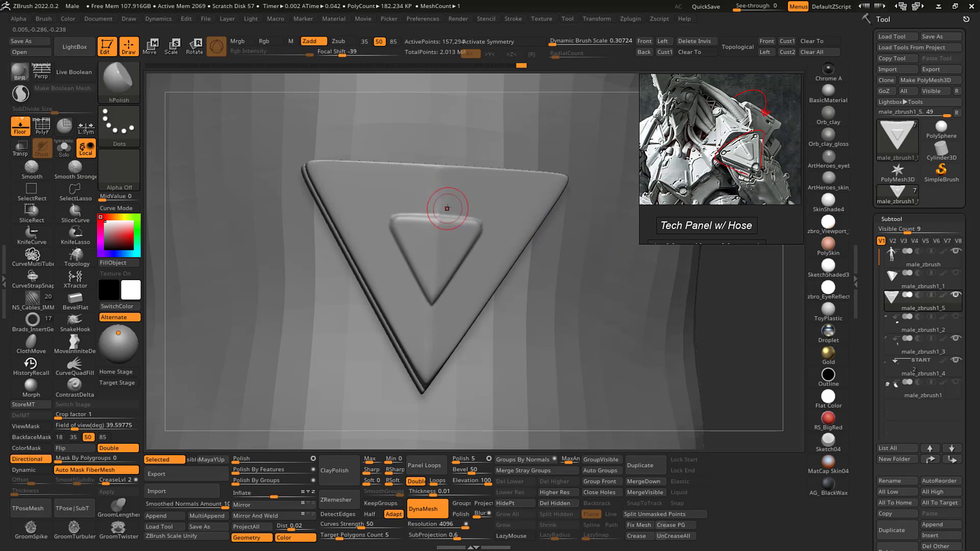
- Touch up the seam above the small inner triangle with the Inflat brush, and polish its upper edge with hPolish
key(b)
key(i)
key(n)
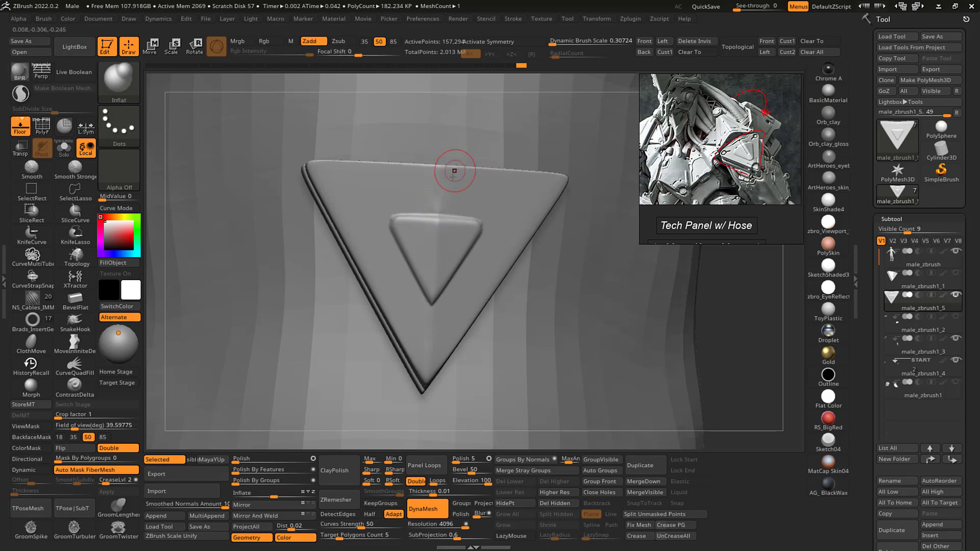
key(b)
key(h)
key(p)
mouse_move(438, 213)
mouse_down()
mouse_move(455, 170)
mouse_move(455, 204)
mouse_move(435, 208)
mouse_up()
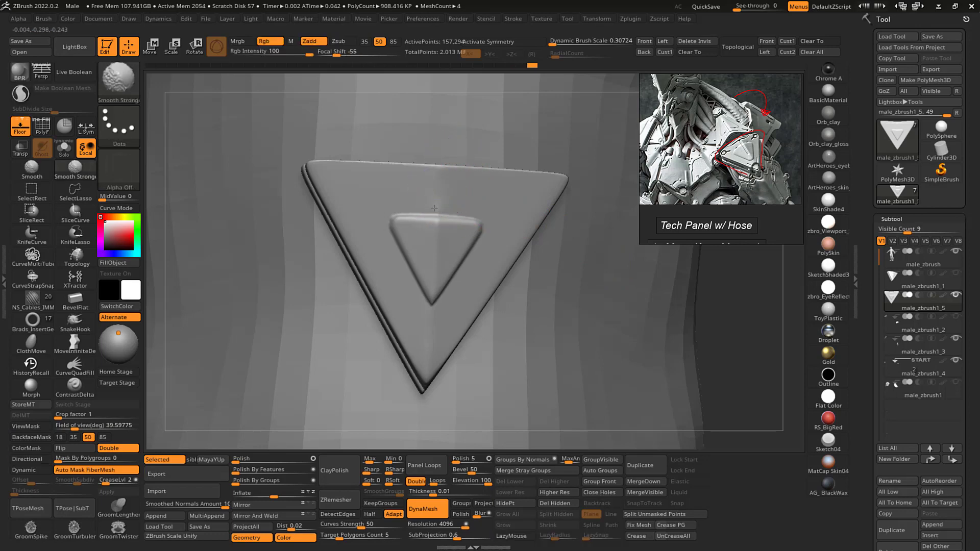
- Fill the seam between the panel's upper edge and the inner triangle with the Standard brush
mouse_move(735, 313)
alt+mouse_down()
mouse_move(706, 281)
mouse_move(702, 318)
mouse_move(638, 350)
mouse_move(517, 221)
alt+mouse_up()
key(b)
key(s)
key(t)
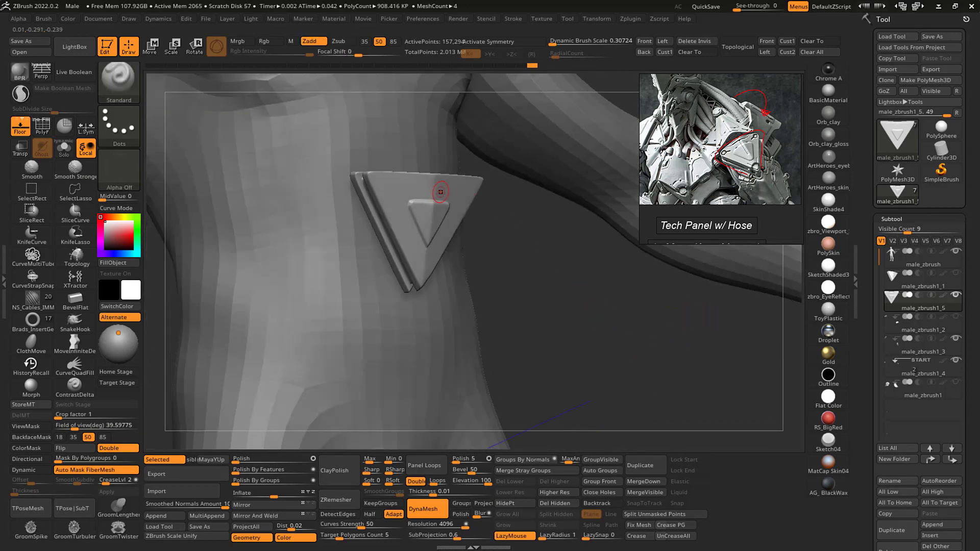
drag(476, 172, 450, 184)
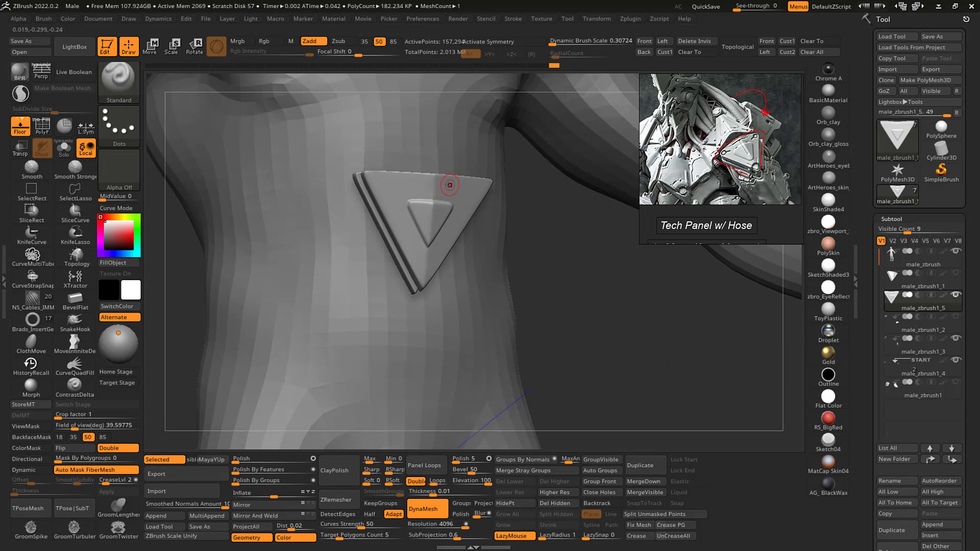
- Flatten the filled strip above the inner triangle with hPolish, and inspect the panel from the front
key(b)
key(h)
key(p)
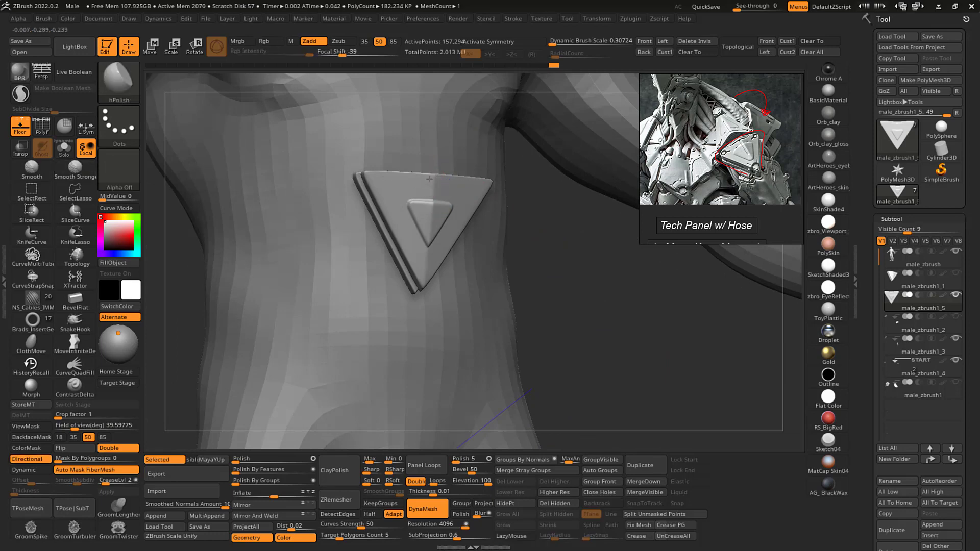
drag(587, 251, 646, 324)
mouse_move(639, 295)
ctrl+right_down()
mouse_move(657, 319)
mouse_move(667, 308)
mouse_move(653, 307)
ctrl+right_up()
drag(652, 306, 656, 319)
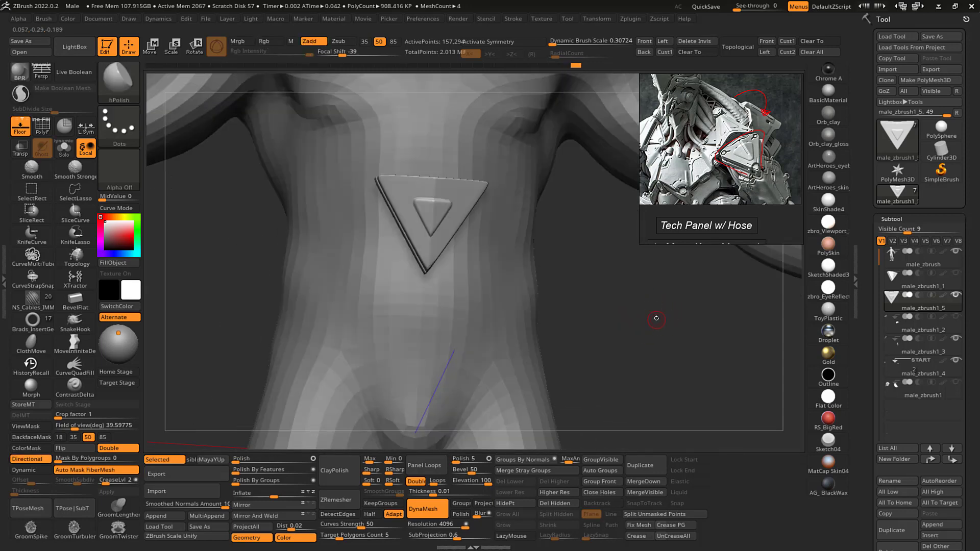
- Trim the centre of the small inner triangle from its tip to its upper edge with TrimDynamic
ctrl+right_drag(626, 336, 636, 357)
key(b)
key(t)
key(d)
drag(427, 250, 425, 251)
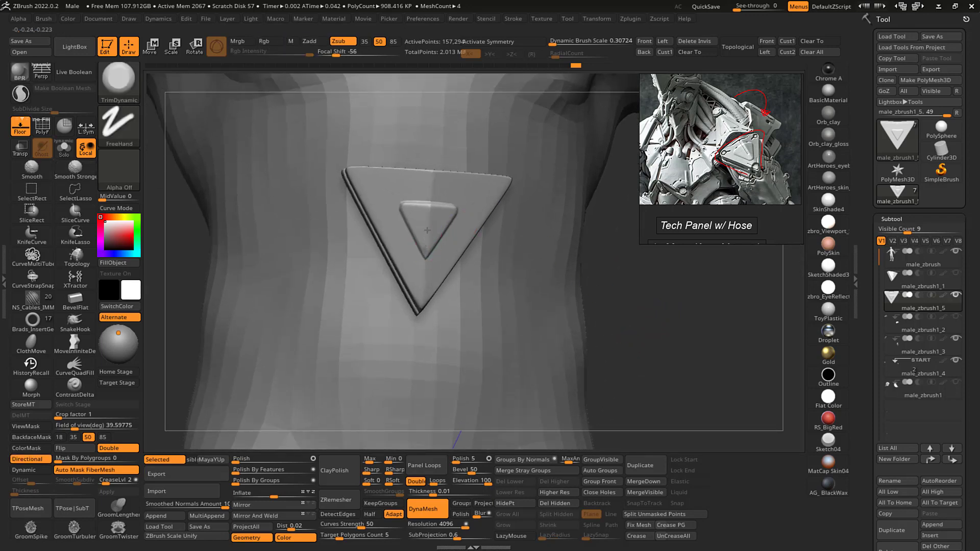
drag(428, 204, 432, 206)
ctrl+right_drag(637, 298, 645, 329)
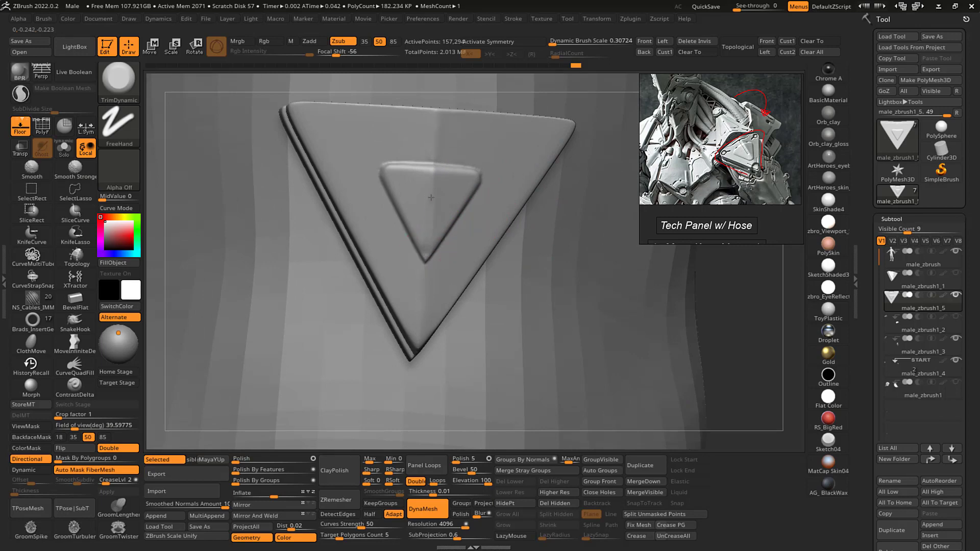
drag(431, 197, 434, 169)
- Inflate the lower tip of the small inner triangle, and touch up its face with the Standard brush
key(b)
key(m)
key(v)
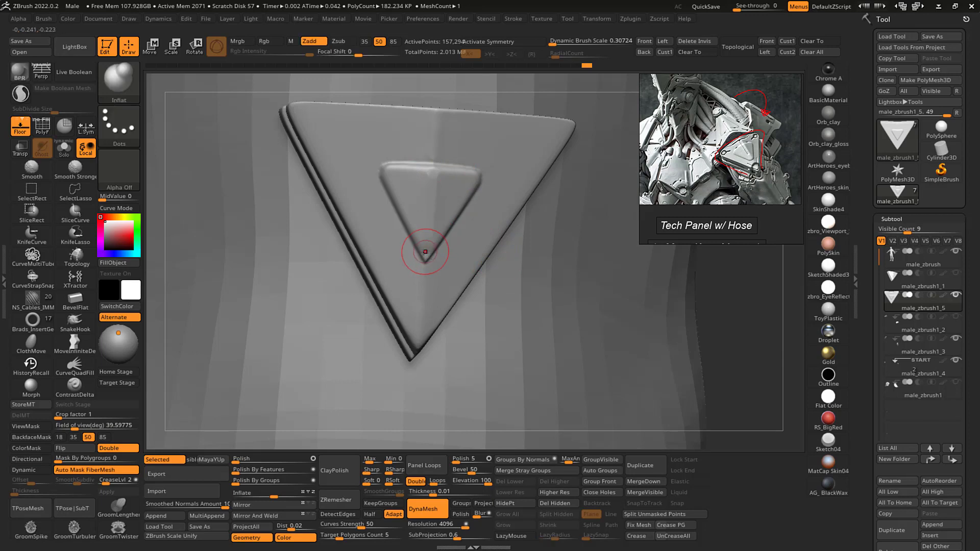
drag(428, 254, 433, 240)
key(b)
key(s)
key(t)
key(s)
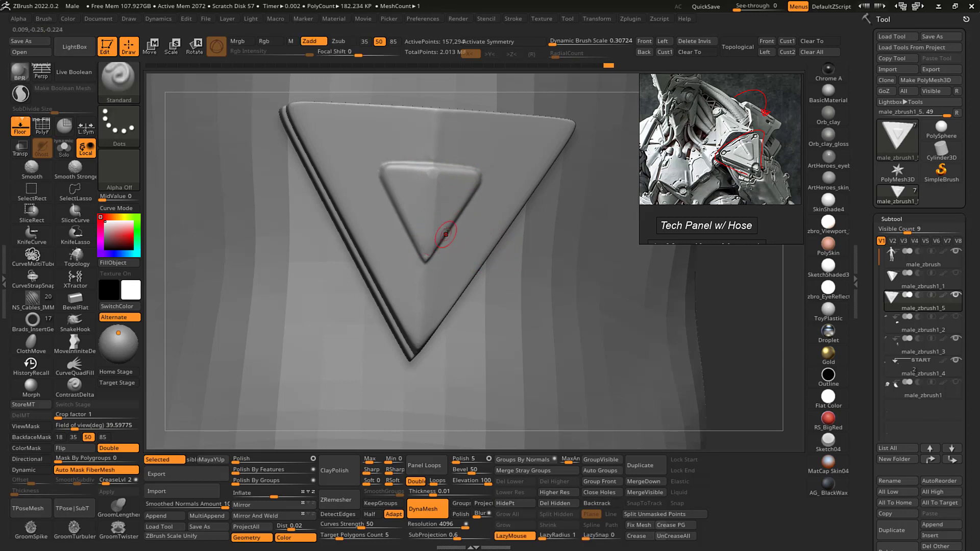
mouse_move(770, 339)
mouse_down()
mouse_move(747, 315)
mouse_move(742, 333)
mouse_up()
- Sharpen the upper centre of the inner triangle, alternating between the DamStandard and hPolish brushes
key(b)
key(d)
key(s)
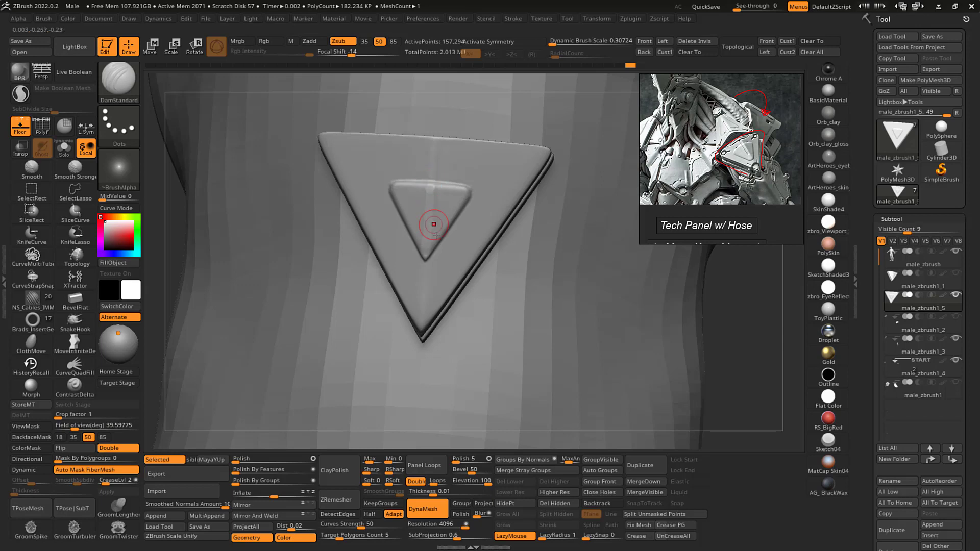
drag(441, 192, 429, 186)
key(b)
key(h)
key(p)
key(b)
key(d)
key(s)
key(b)
key(h)
key(p)
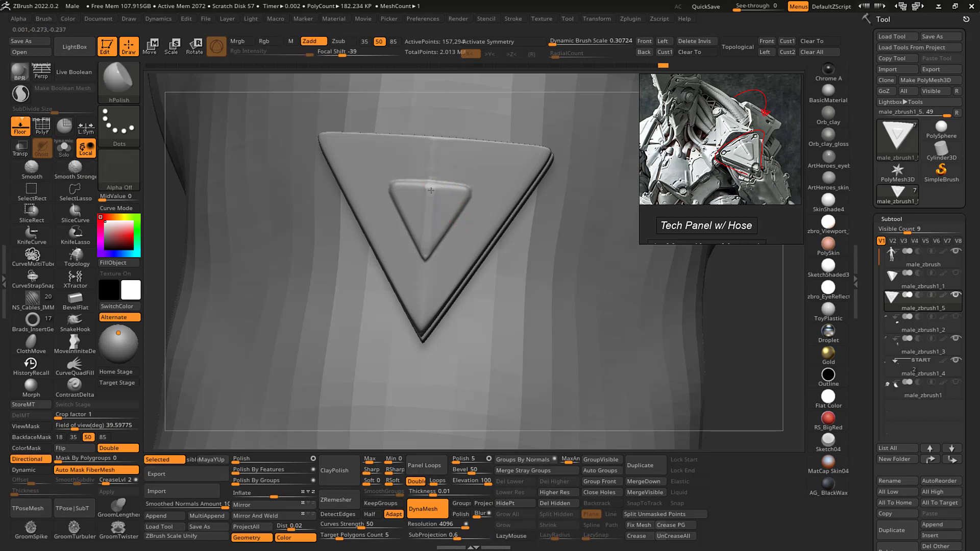
- Run DamStandard strokes along the inner triangle's centre line from the lower tip to the upper edge
key(b)
key(d)
key(s)
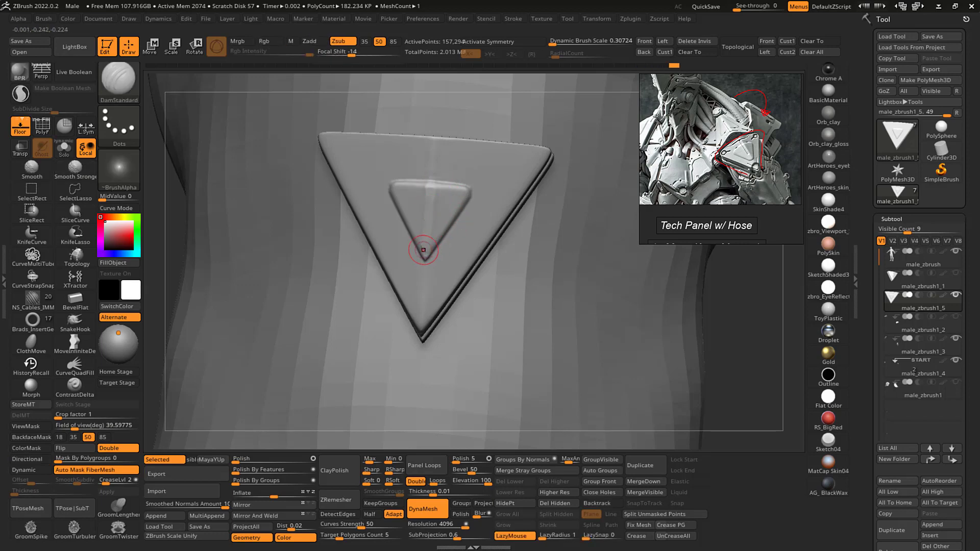
mouse_move(431, 247)
mouse_down()
mouse_move(426, 258)
mouse_move(424, 213)
mouse_up()
drag(427, 257, 433, 183)
alt+drag(757, 315, 723, 252)
- Polish the inner triangle's face on both sides of its centre line with hPolish, and inspect the panel
key(b)
key(h)
key(p)
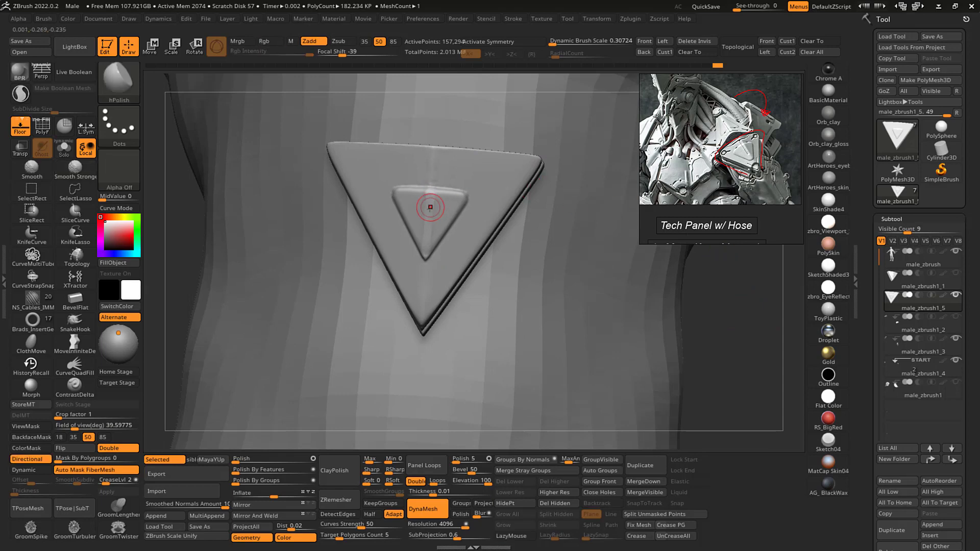
drag(429, 211, 436, 213)
mouse_move(721, 352)
alt+mouse_down()
mouse_move(723, 310)
mouse_move(715, 315)
mouse_move(731, 329)
mouse_move(640, 329)
mouse_move(632, 303)
mouse_move(647, 345)
mouse_move(665, 330)
mouse_move(658, 338)
mouse_move(627, 327)
alt+mouse_up()
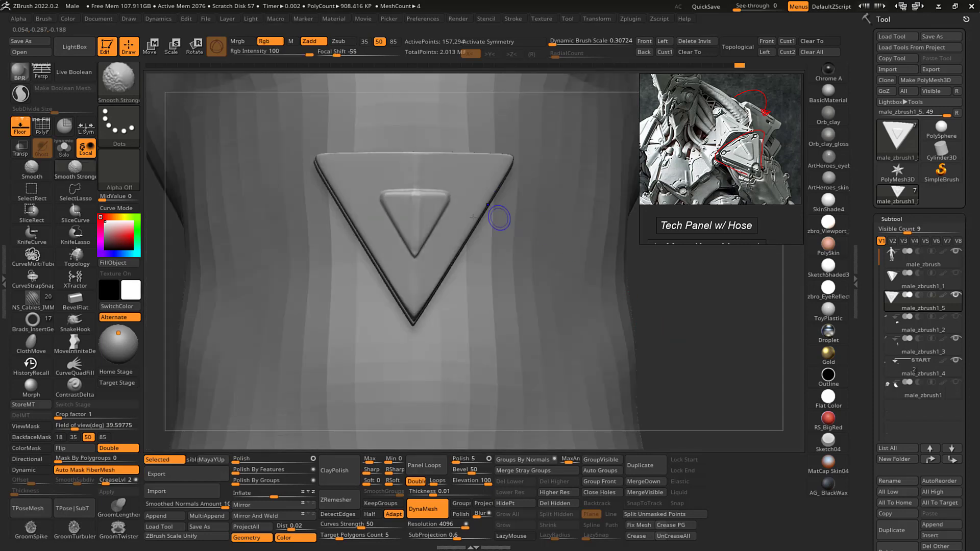
drag(429, 209, 407, 217)
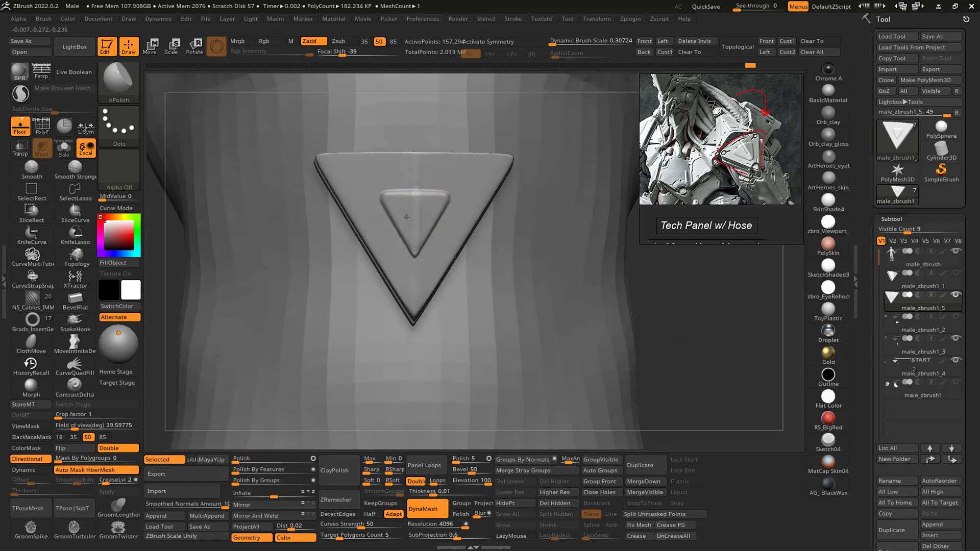
mouse_move(664, 306)
alt+mouse_down()
mouse_move(694, 320)
mouse_move(688, 334)
alt+mouse_up()
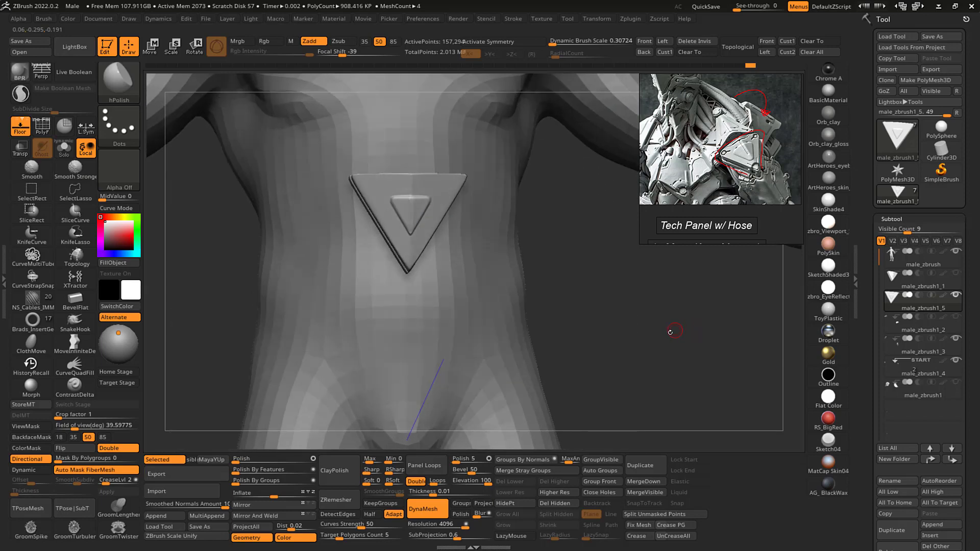
mouse_move(670, 333)
right_down()
mouse_move(684, 340)
mouse_move(673, 328)
mouse_move(693, 329)
mouse_move(674, 328)
right_up()
- Activate symmetry across the X axis for the triangular panel
key(ctrl)
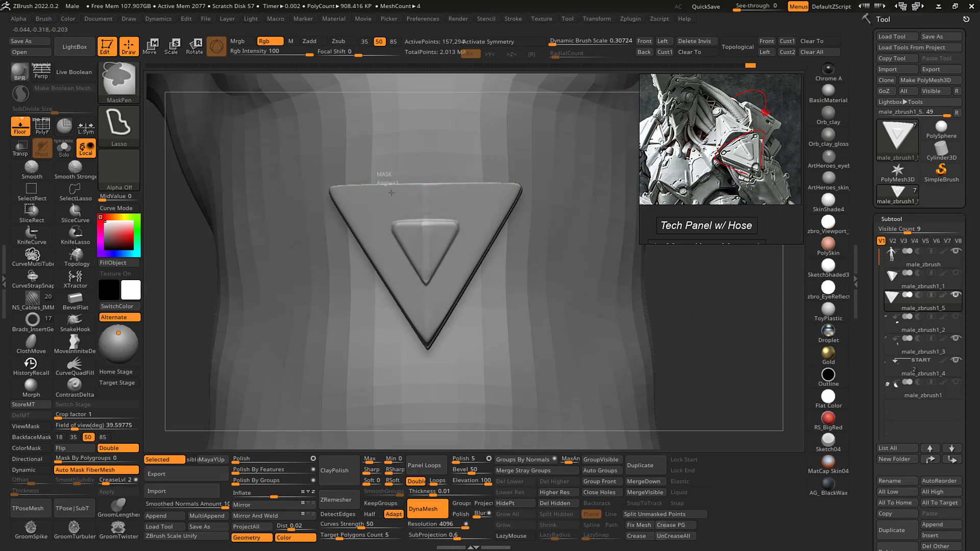
key(x)
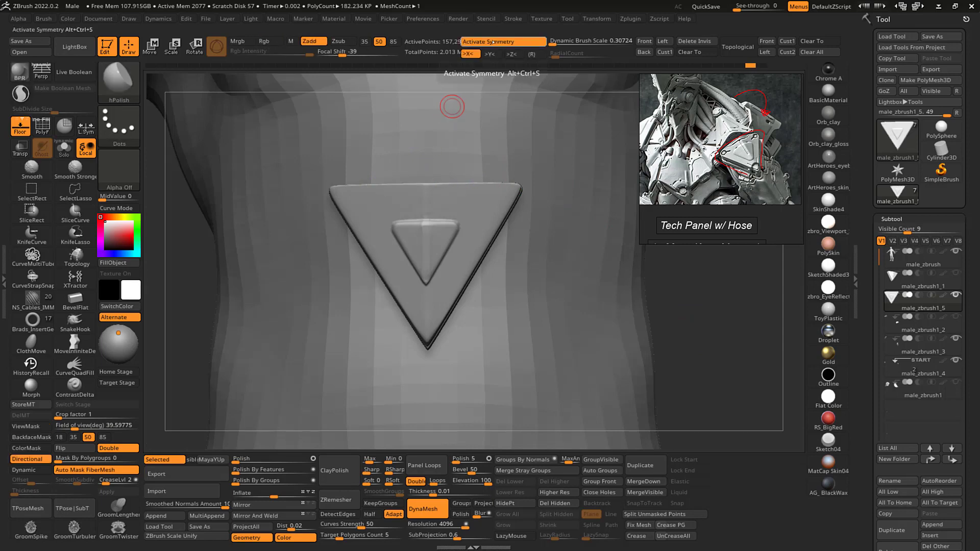
key(ctrl)
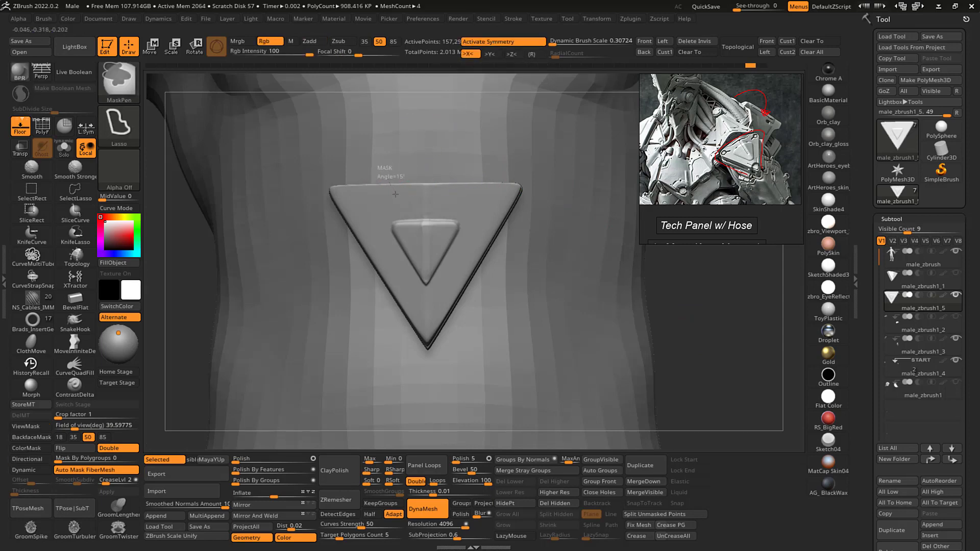
ctrl+drag(412, 193, 444, 128)
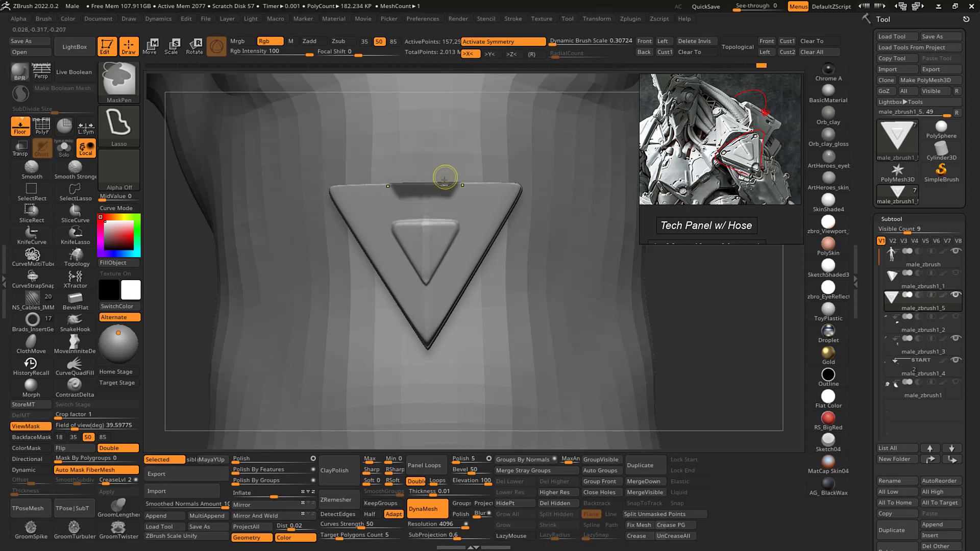
ctrl+drag(423, 221, 468, 195)
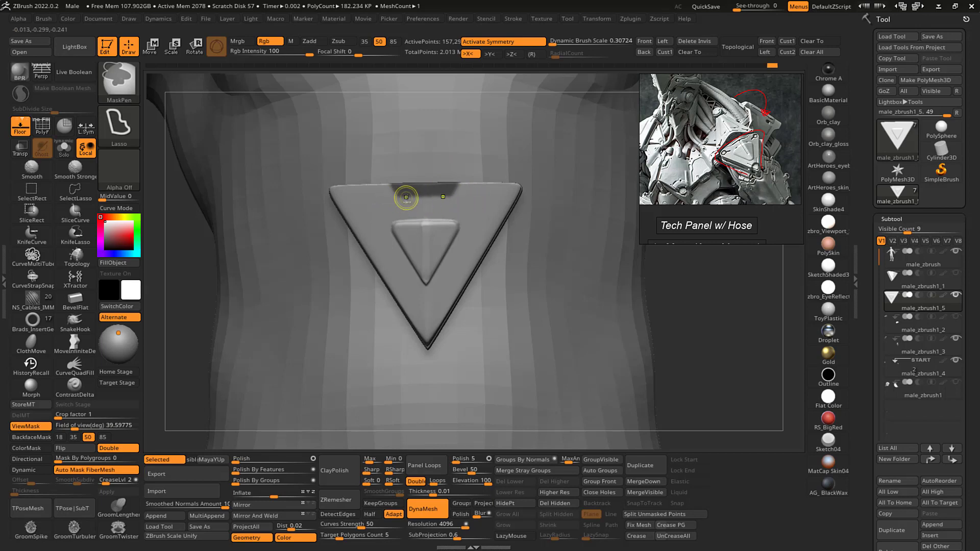
mouse_move(394, 198)
ctrl+alt+mouse_down()
mouse_move(448, 208)
mouse_move(468, 196)
mouse_move(376, 193)
ctrl+alt+mouse_up()
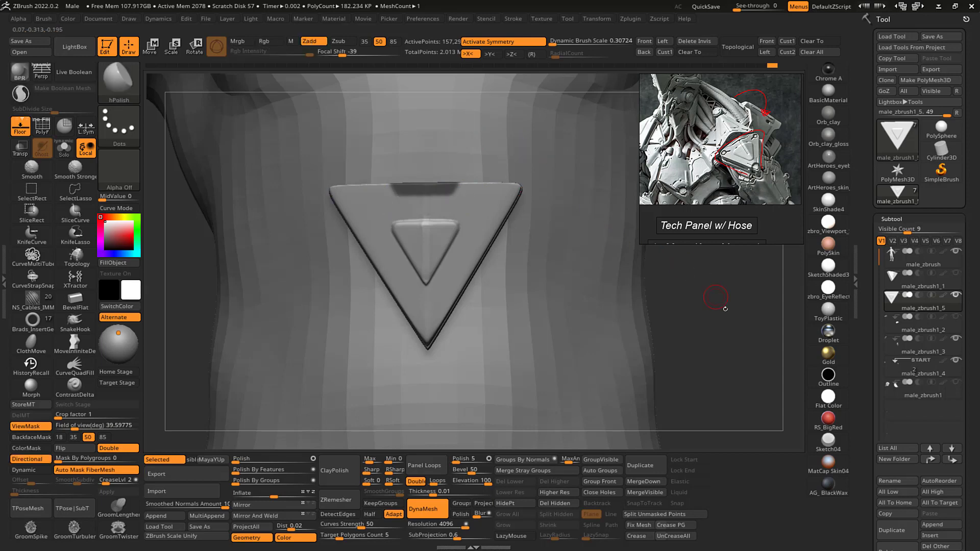
drag(722, 307, 715, 306)
mouse_move(656, 300)
mouse_down()
mouse_move(647, 323)
mouse_move(662, 317)
mouse_up()
key(ctrl)
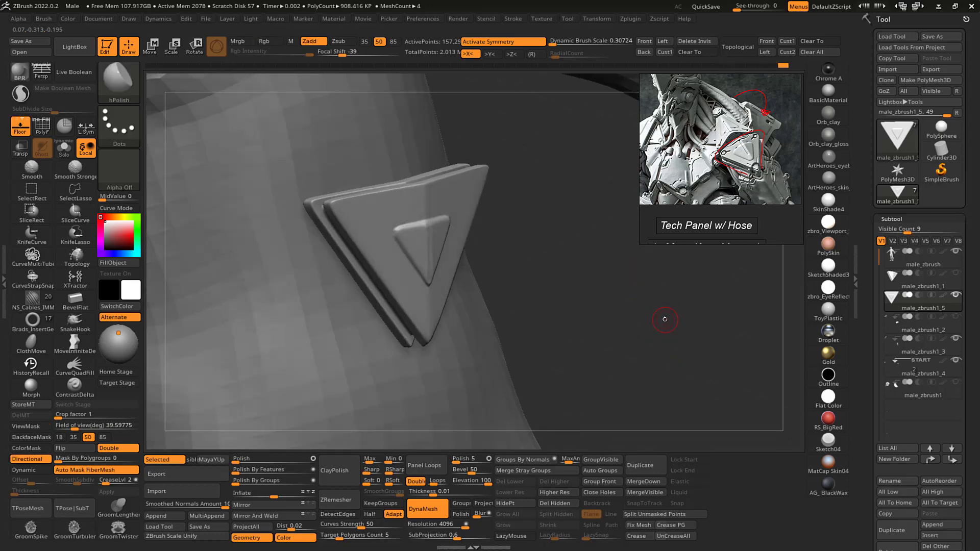
- Subdivide the triangular panel's mesh twice
key(ctrl+d)
key(ctrl+d)
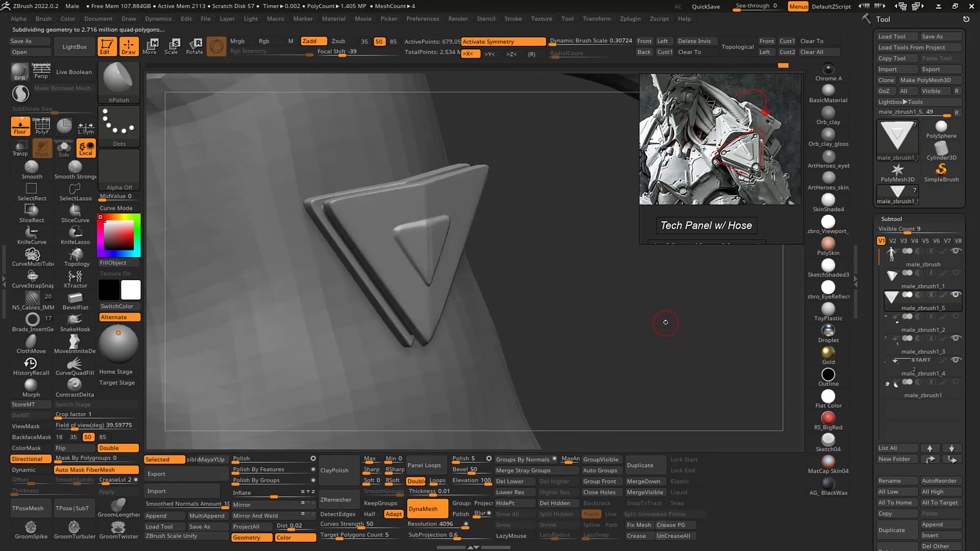
mouse_move(668, 311)
mouse_down()
mouse_move(683, 293)
mouse_move(715, 302)
mouse_move(707, 270)
mouse_up()
- Lasso-mask a symmetrical trapezoid at the centre of the panel's upper edge, trimming its ends and lower border to shape
key(ctrl)
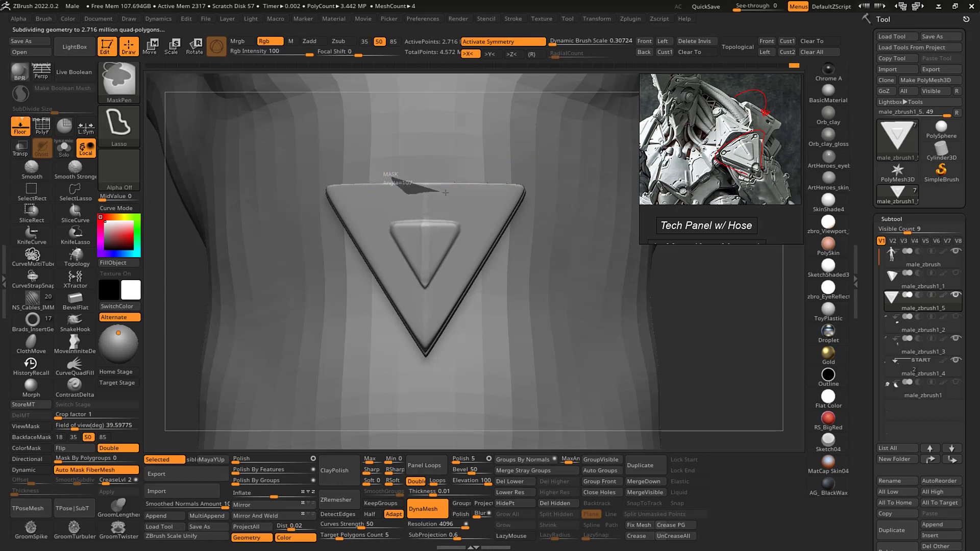
mouse_move(446, 193)
mouse_down()
mouse_move(461, 185)
mouse_move(403, 190)
mouse_move(475, 168)
mouse_move(444, 134)
mouse_up()
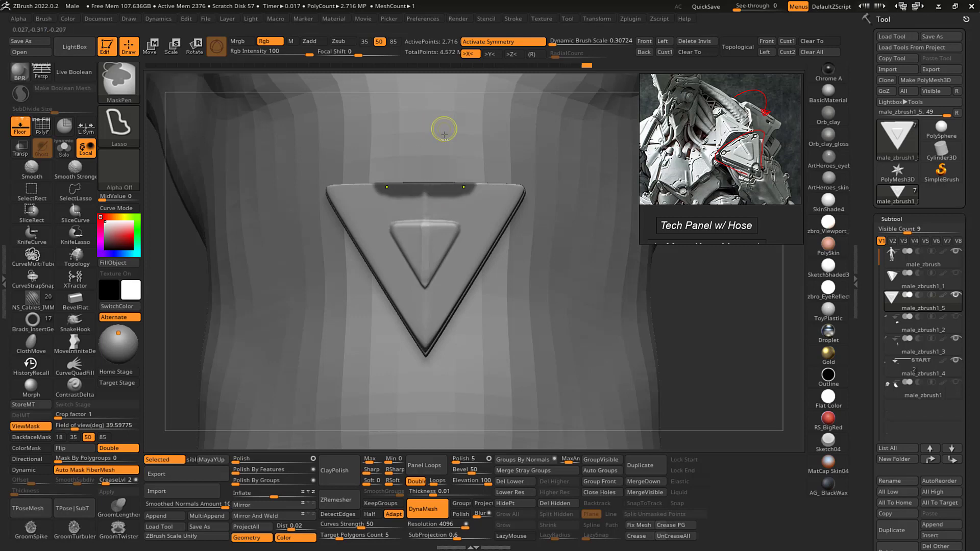
mouse_move(432, 196)
mouse_down()
mouse_move(420, 168)
mouse_move(429, 202)
mouse_move(495, 202)
mouse_move(499, 192)
mouse_up()
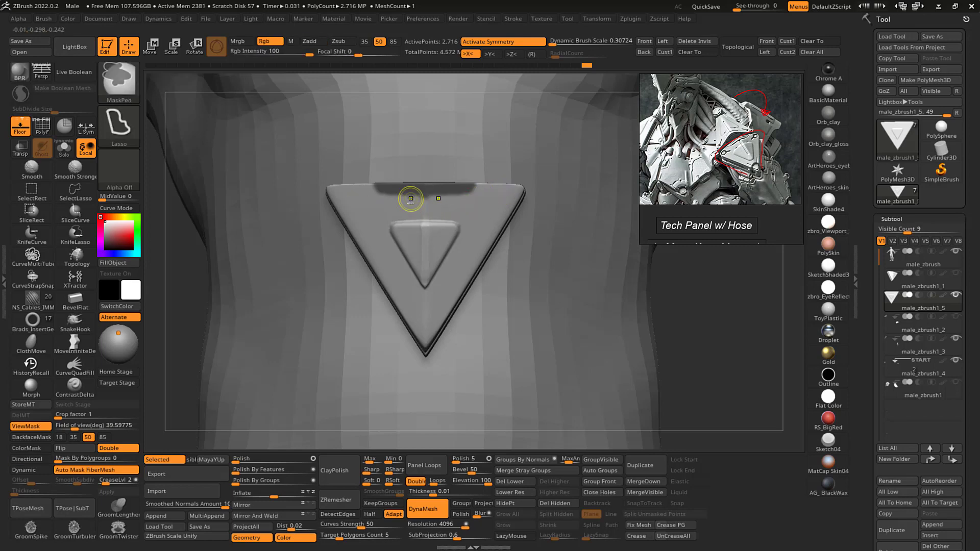
mouse_move(411, 198)
ctrl+mouse_down()
mouse_move(439, 220)
mouse_move(490, 194)
ctrl+mouse_up()
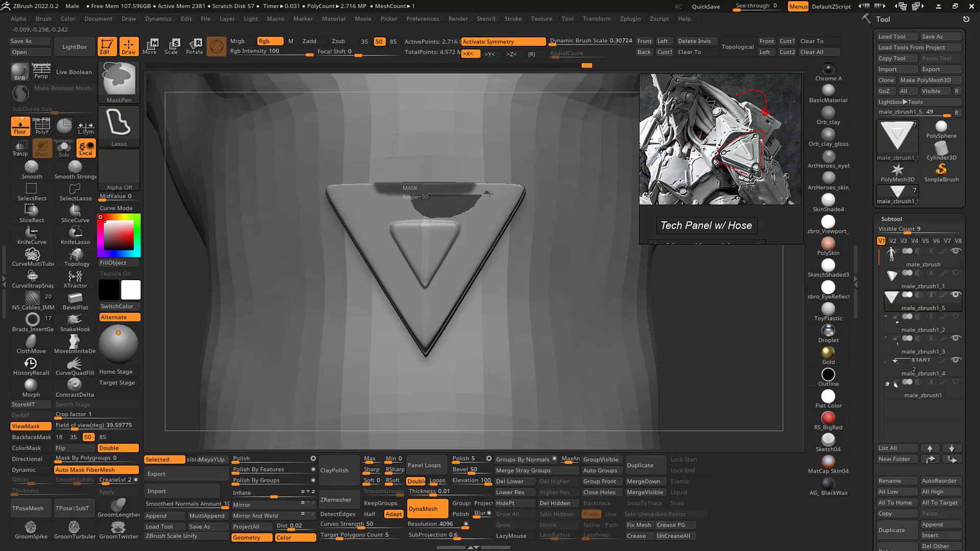
ctrl+alt+drag(489, 193, 493, 191)
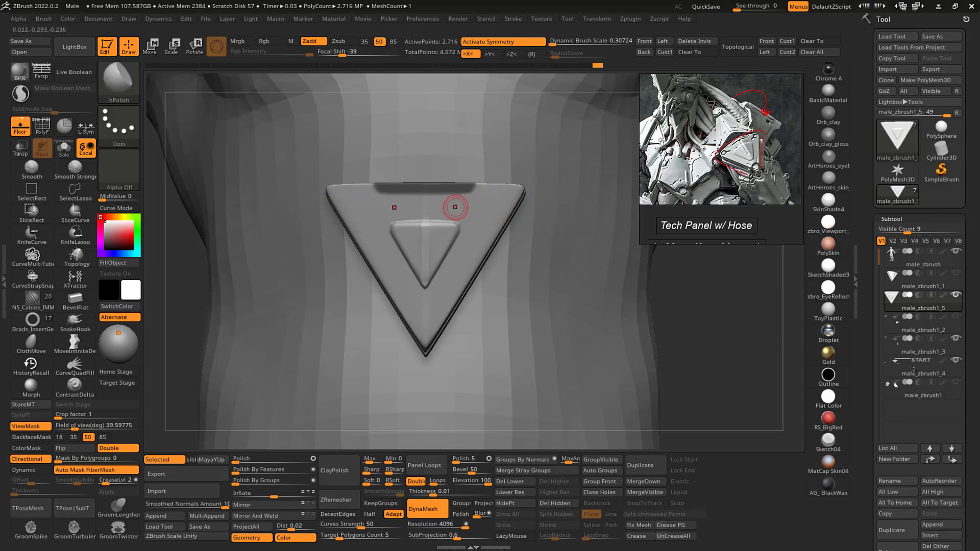
mouse_move(449, 212)
ctrl+mouse_down()
mouse_move(498, 209)
mouse_move(488, 153)
mouse_move(476, 154)
ctrl+mouse_up()
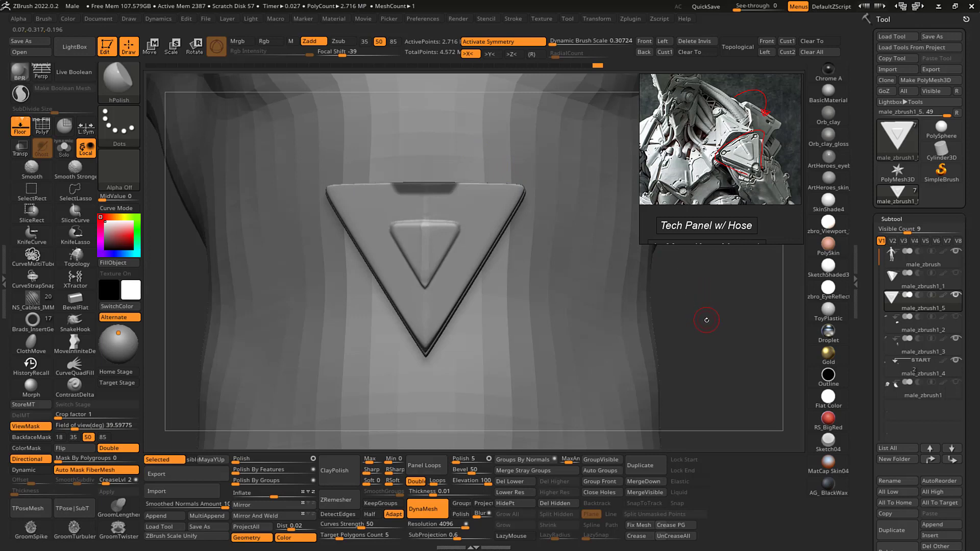
- Examine the masked panel's layers from above with PolyFrame, isolating one polygroup and restoring full visibility
alt+drag(706, 320, 695, 300)
drag(961, 272, 961, 43)
drag(693, 290, 678, 319)
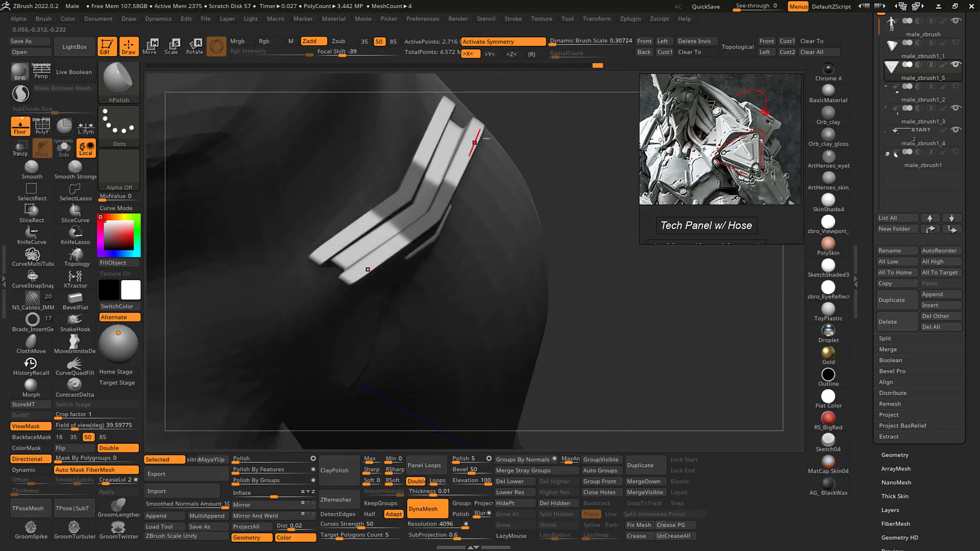
key(shift+f)
mouse_move(540, 155)
alt+mouse_down()
mouse_move(576, 143)
mouse_move(511, 131)
mouse_move(531, 110)
mouse_move(457, 288)
mouse_move(526, 225)
alt+mouse_up()
key(shift+f)
ctrl+shift+click(440, 151)
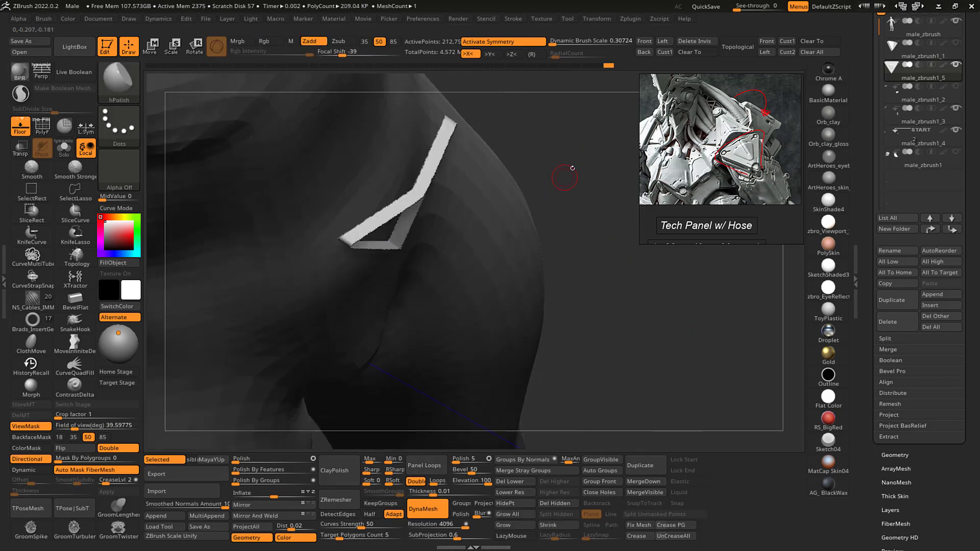
ctrl+shift+click(573, 161)
- Remove the mask from the panel's rear layers and edges, keeping it only on the front plate's notch area
mouse_move(430, 156)
ctrl+alt+mouse_down()
mouse_move(406, 204)
mouse_move(390, 95)
mouse_move(420, 115)
ctrl+alt+mouse_up()
drag(595, 152, 571, 147)
key(ctrl)
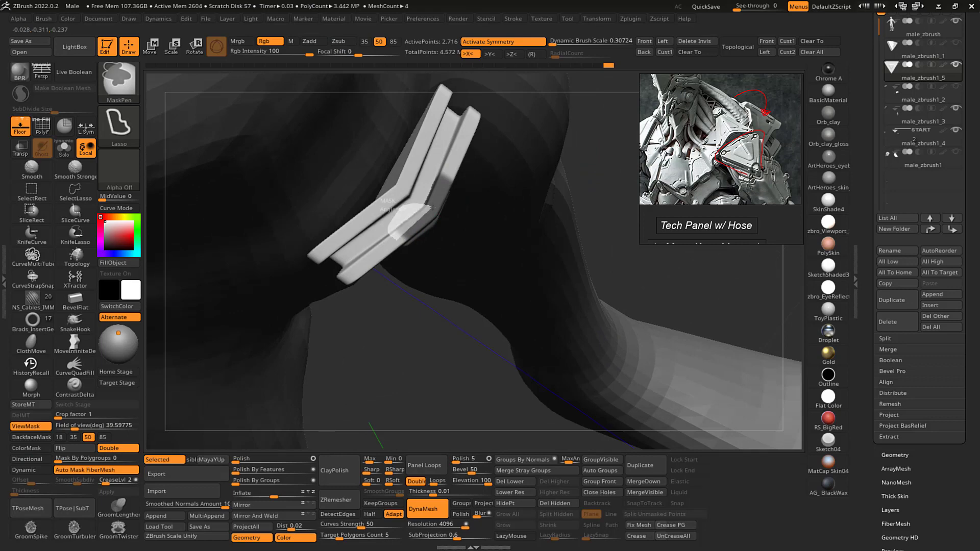
ctrl+alt+drag(430, 208, 444, 176)
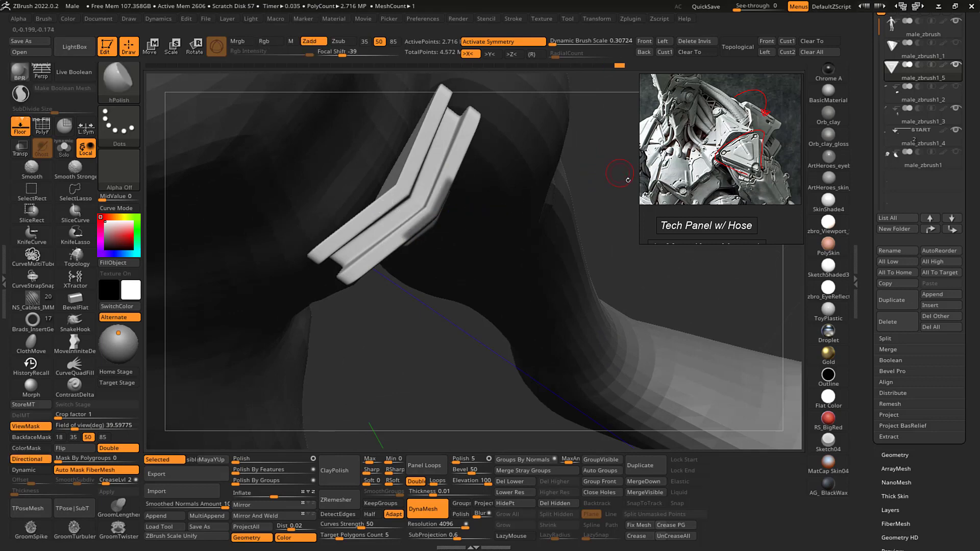
- Invert and hide the mask, choose the Move brush and adjust its draw size for the notch area
mouse_move(627, 177)
mouse_down()
mouse_move(599, 123)
mouse_move(586, 175)
mouse_move(540, 190)
mouse_move(556, 210)
mouse_move(573, 198)
mouse_up()
key(ctrl)
key(ctrl)
key(b)
key(m)
key(v)
key(s)
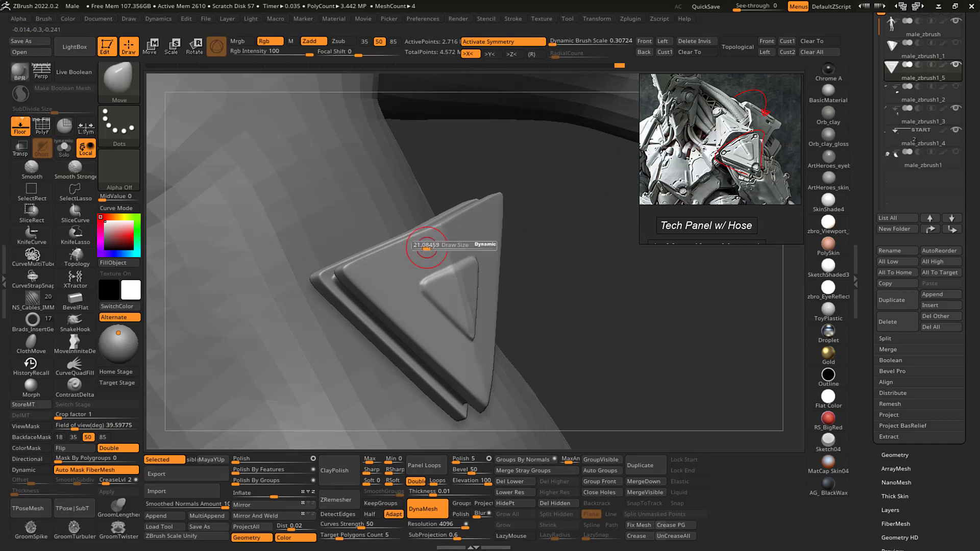
mouse_move(427, 247)
mouse_down()
mouse_move(435, 247)
mouse_move(425, 242)
mouse_up()
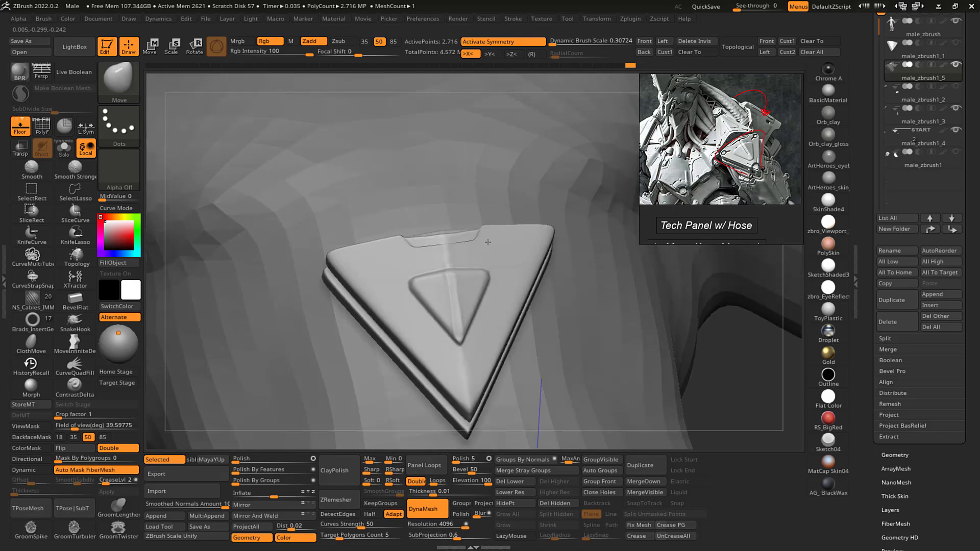
- Push the notch area at the panel's upper edge inward with the Move brush, checking its depth from the side
drag(450, 258, 450, 264)
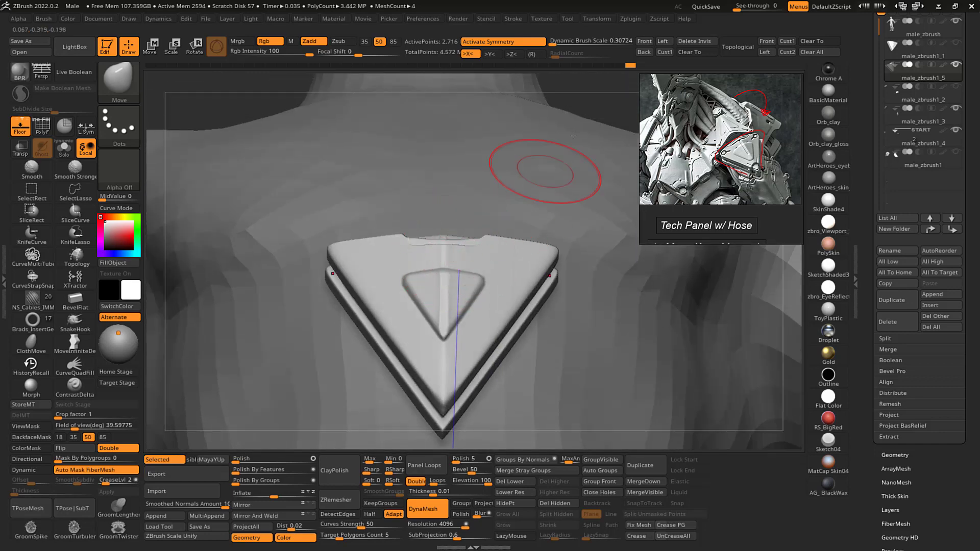
right_drag(524, 164, 617, 152)
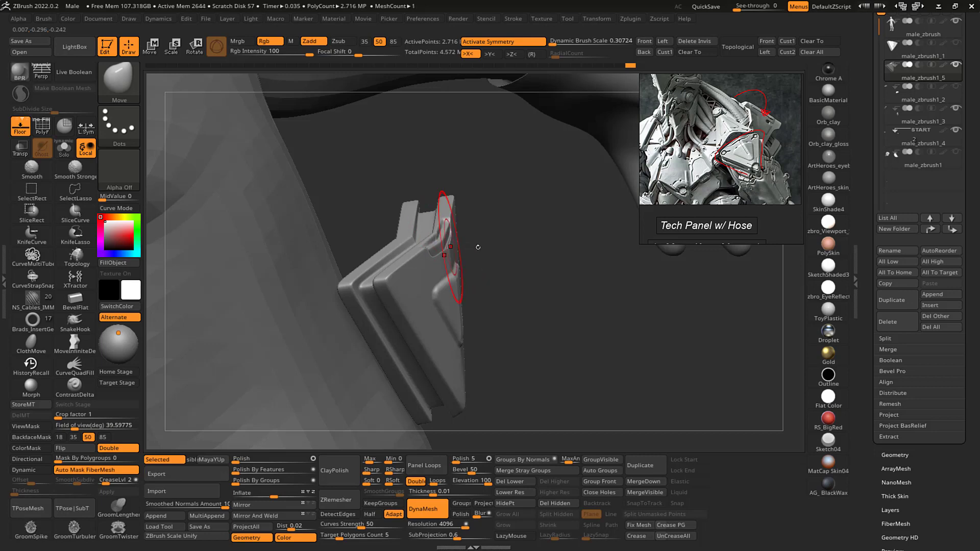
right_drag(554, 239, 503, 221)
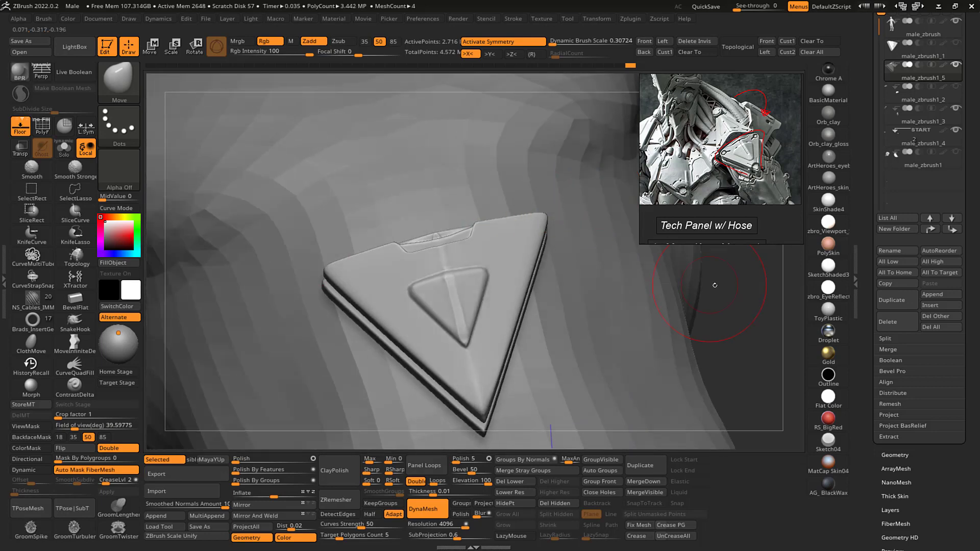
mouse_move(715, 285)
mouse_down()
mouse_move(668, 275)
mouse_move(694, 271)
mouse_up()
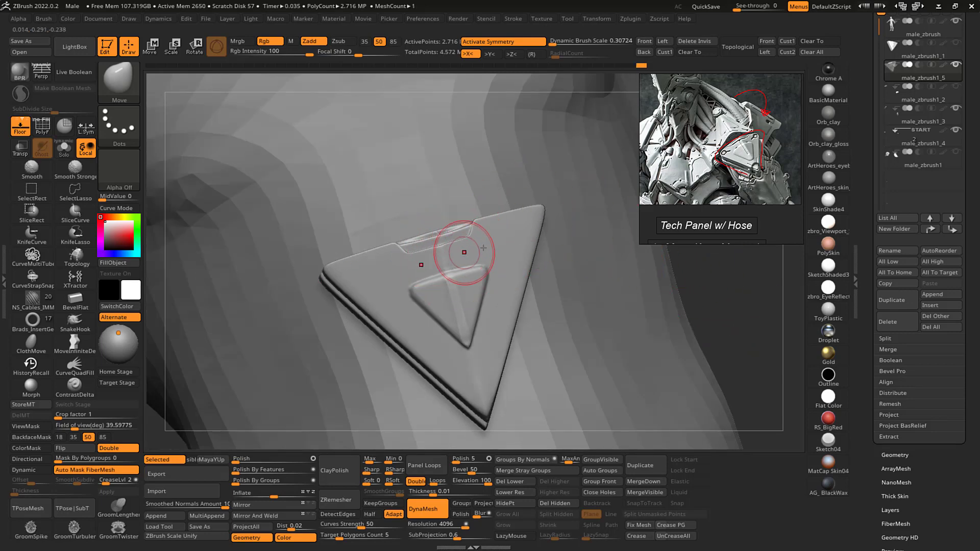
mouse_move(742, 252)
right_down()
mouse_move(759, 319)
mouse_move(704, 327)
mouse_move(699, 305)
right_up()
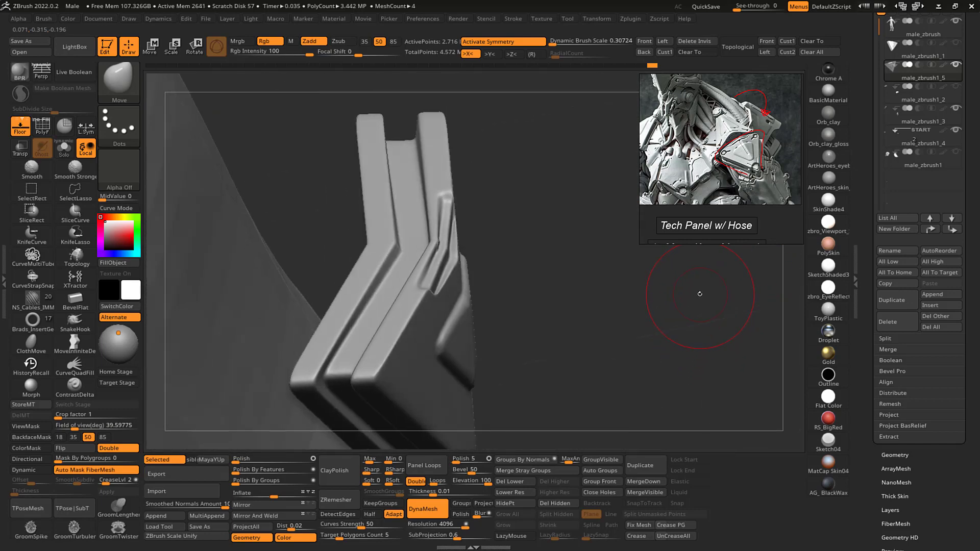
- Place and align the Move gizmo on the notch area, and shift the recess deeper into the panel
key(w)
click(449, 257)
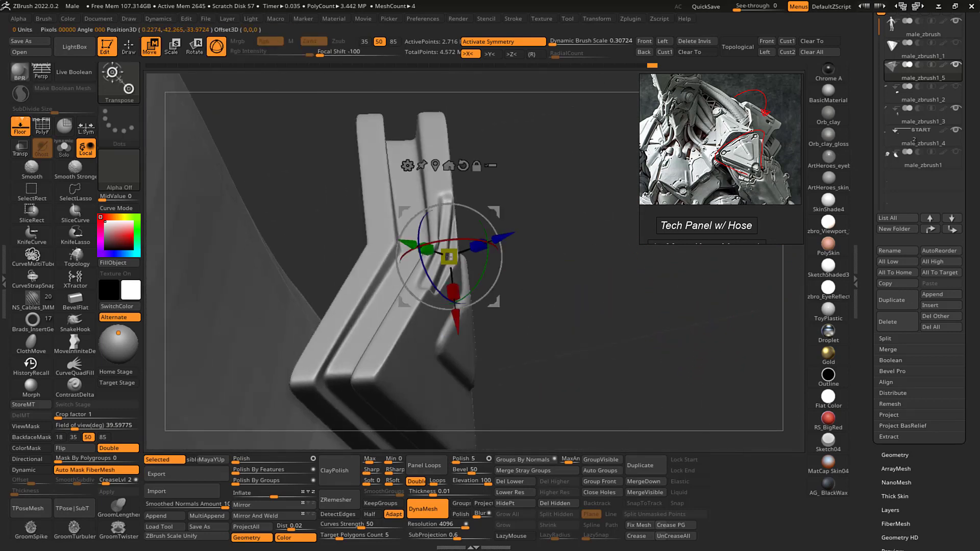
alt+drag(523, 267, 440, 255)
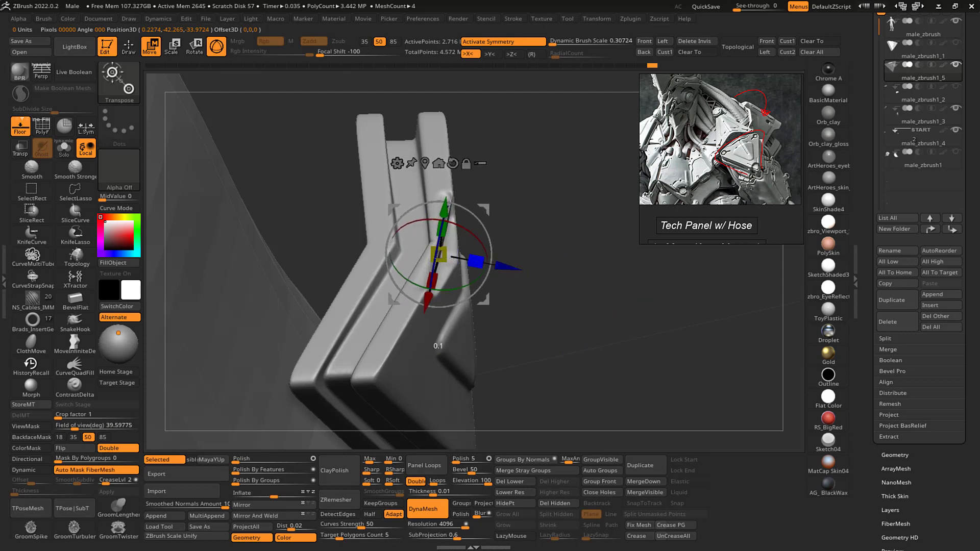
key(q)
drag(579, 306, 595, 347)
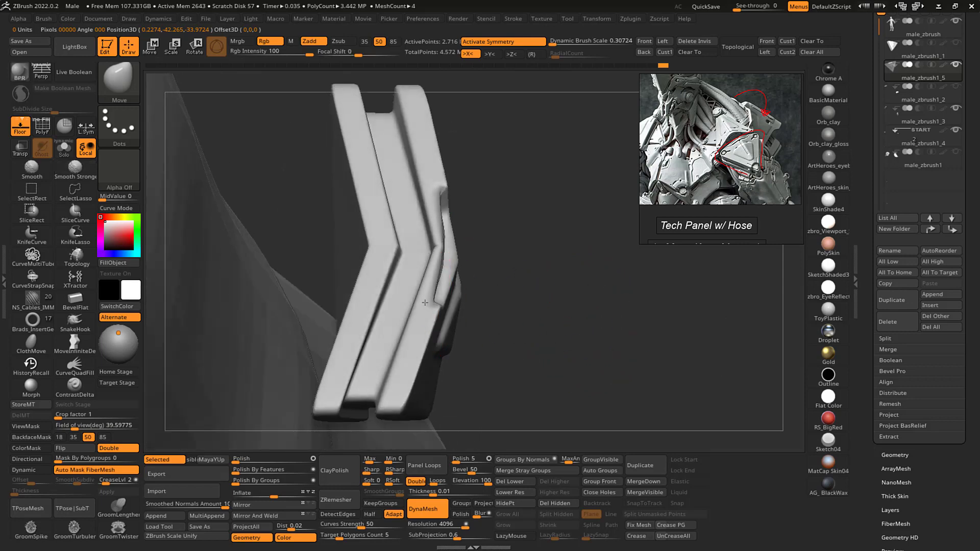
- Reshape the floor of the recessed notch with Move brush strokes, and check its profile from the side
mouse_move(595, 306)
mouse_down()
mouse_move(602, 259)
mouse_move(572, 227)
mouse_up()
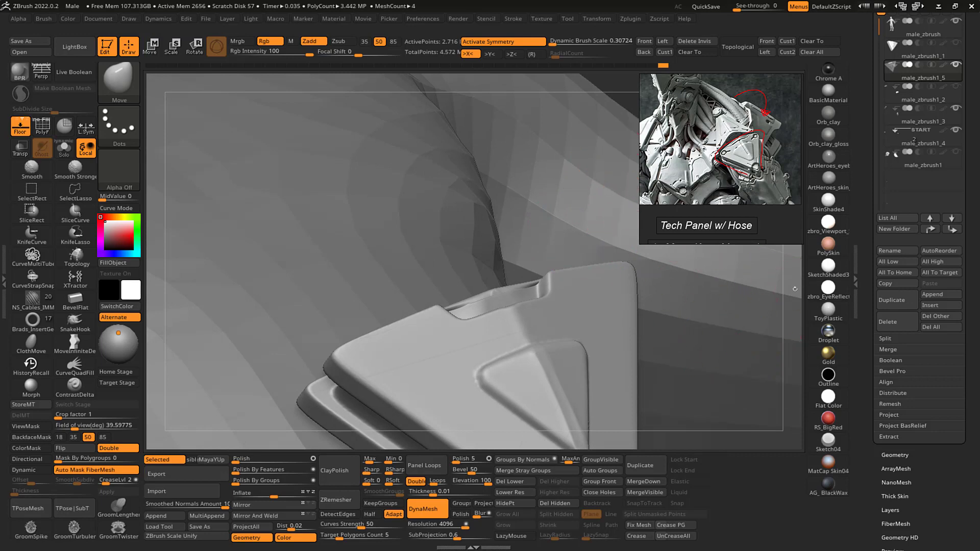
drag(792, 295, 759, 320)
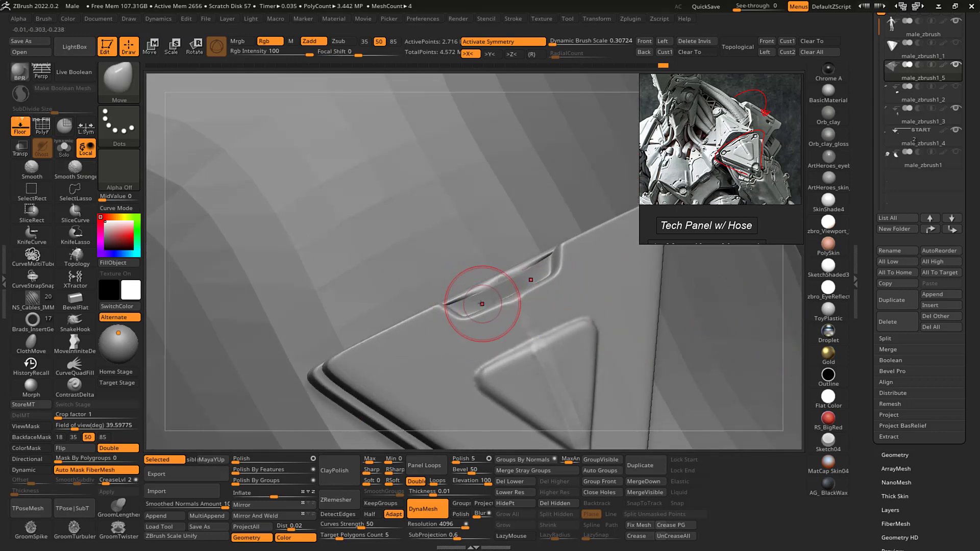
drag(490, 294, 477, 306)
drag(478, 306, 488, 295)
drag(795, 299, 638, 293)
key(w)
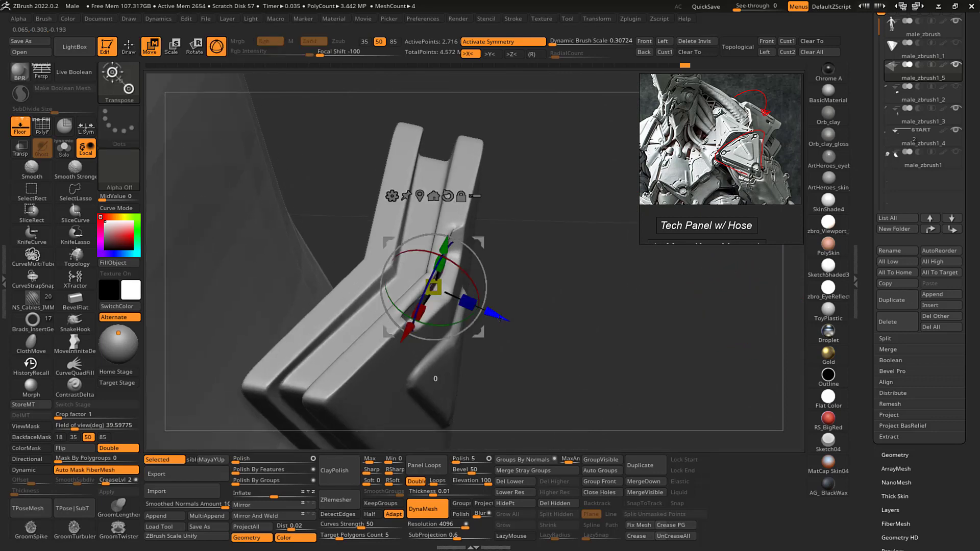
key(q)
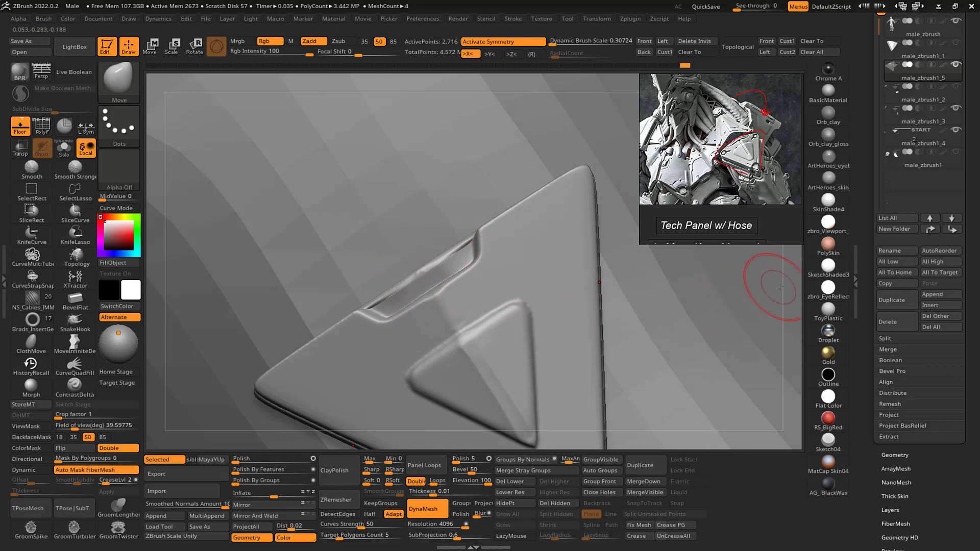
- Isolate the panel and flatten the surface just below the recessed notch with the hPolish brush
mouse_move(780, 287)
mouse_down()
mouse_move(761, 281)
mouse_move(776, 267)
mouse_move(767, 258)
mouse_up()
key(shift+s)
alt+drag(645, 317, 653, 340)
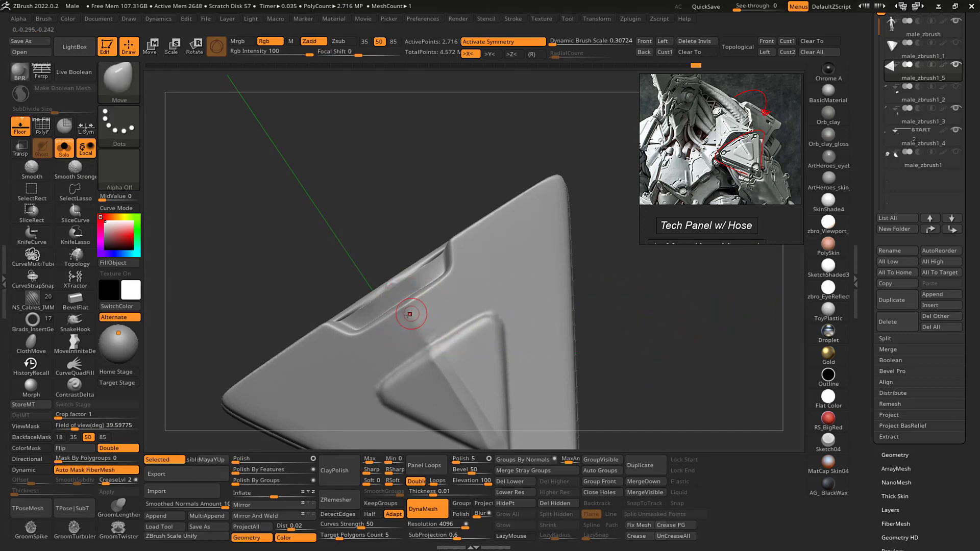
drag(453, 186, 480, 211)
key(b)
key(h)
key(p)
drag(449, 284, 422, 291)
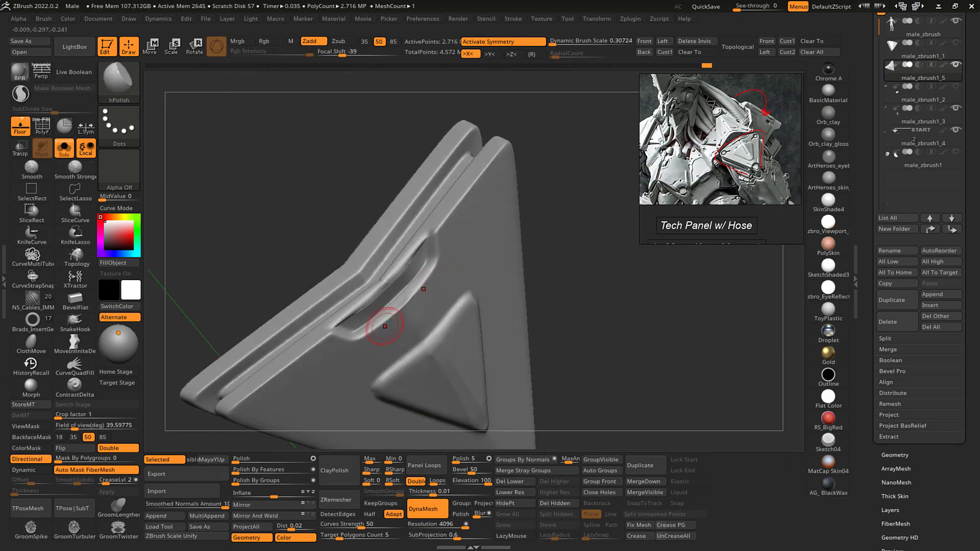
- Smooth and polish the surface between the recessed notch and the raised triangle
key(shift)
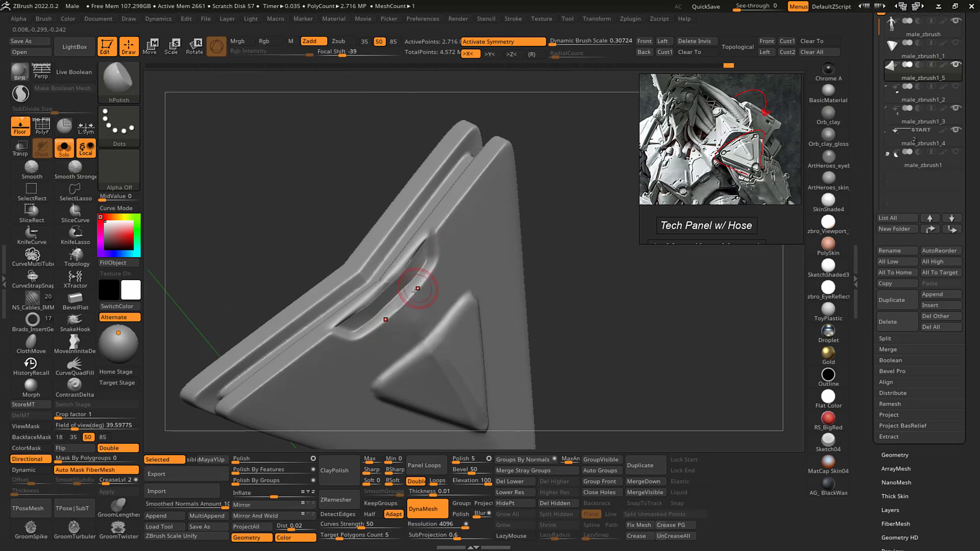
key(shift)
drag(586, 215, 575, 179)
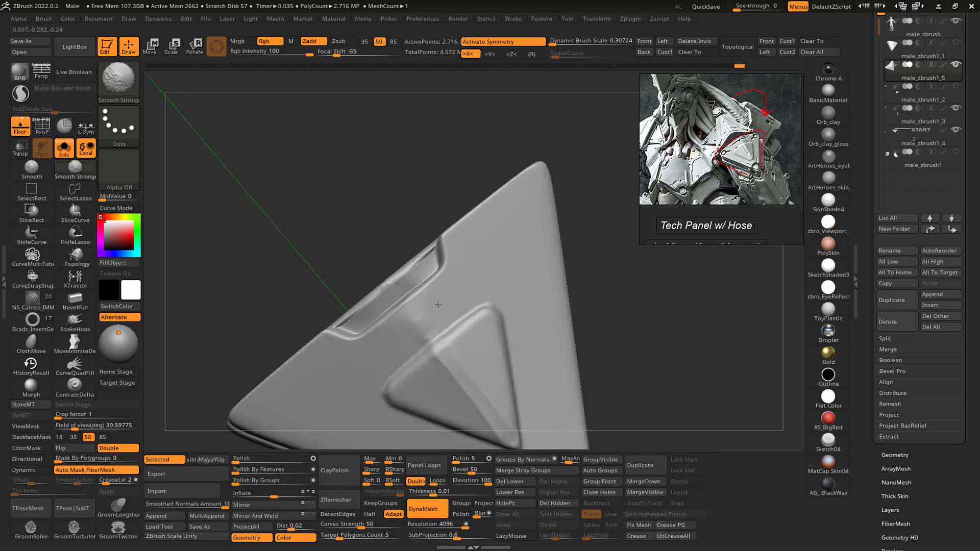
drag(641, 308, 651, 301)
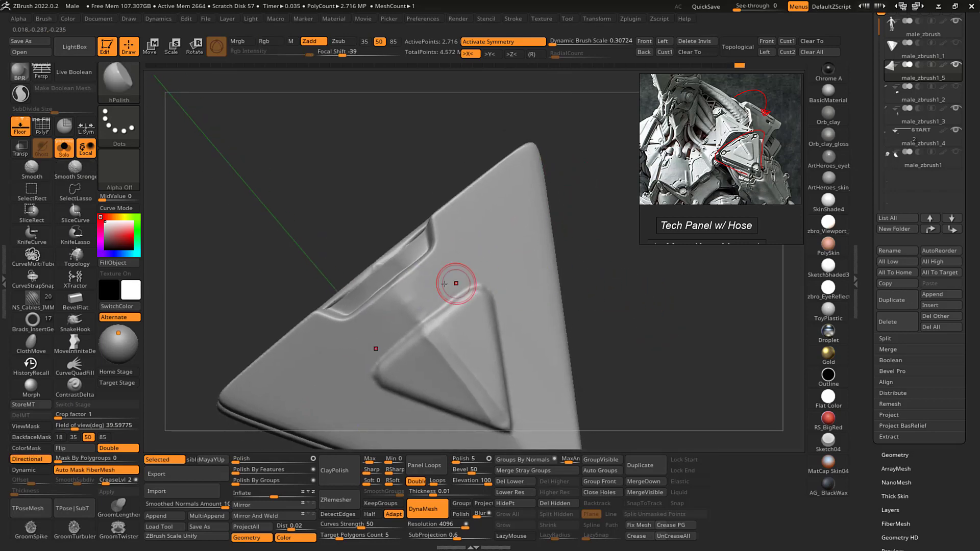
mouse_move(411, 286)
mouse_down()
mouse_move(396, 301)
mouse_move(431, 333)
mouse_move(357, 335)
mouse_up()
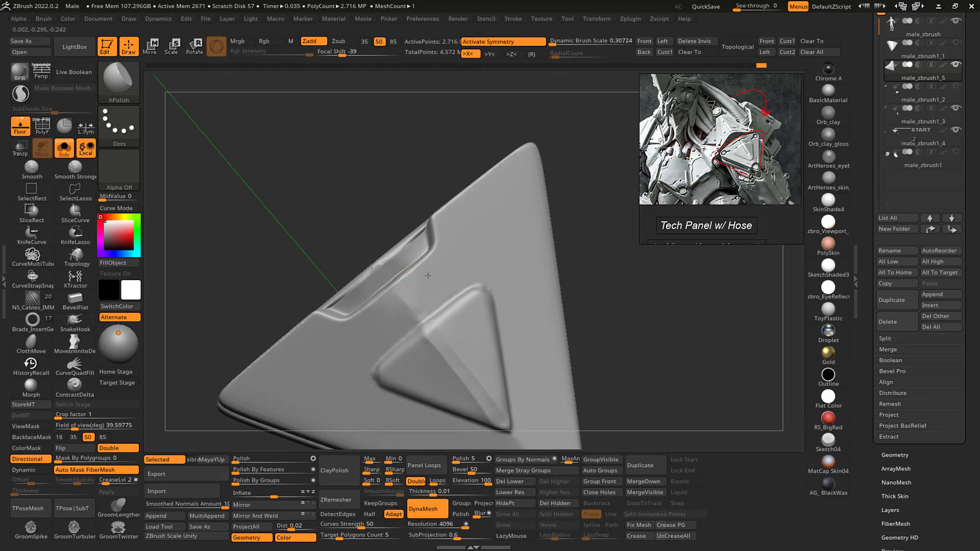
- Polish the raised triangle's faces with hPolish, and switch to the DamStandard brush with an adjusted draw size
mouse_move(601, 284)
mouse_down()
mouse_move(651, 321)
mouse_move(650, 330)
mouse_up()
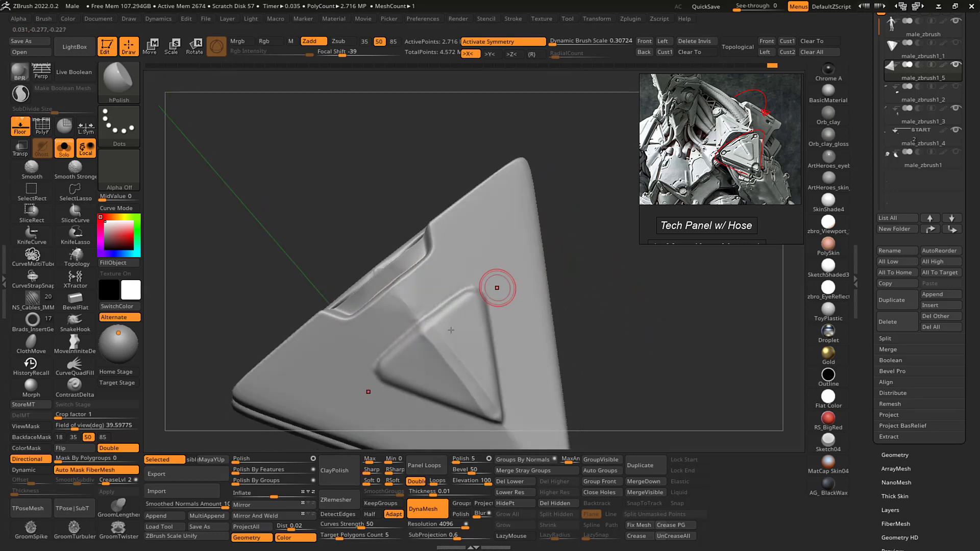
mouse_move(430, 350)
mouse_down()
mouse_move(422, 338)
mouse_move(451, 374)
mouse_move(443, 369)
mouse_up()
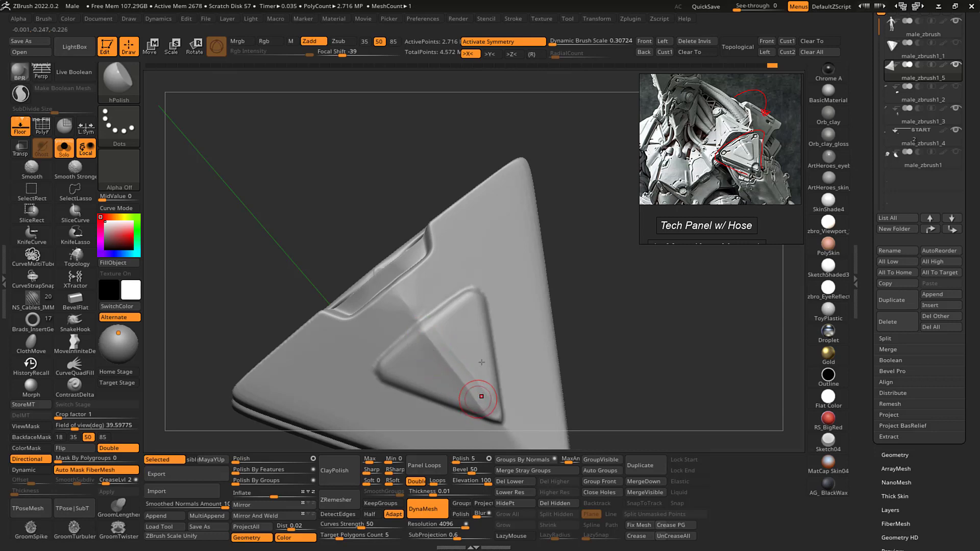
drag(685, 321, 633, 283)
key(2)
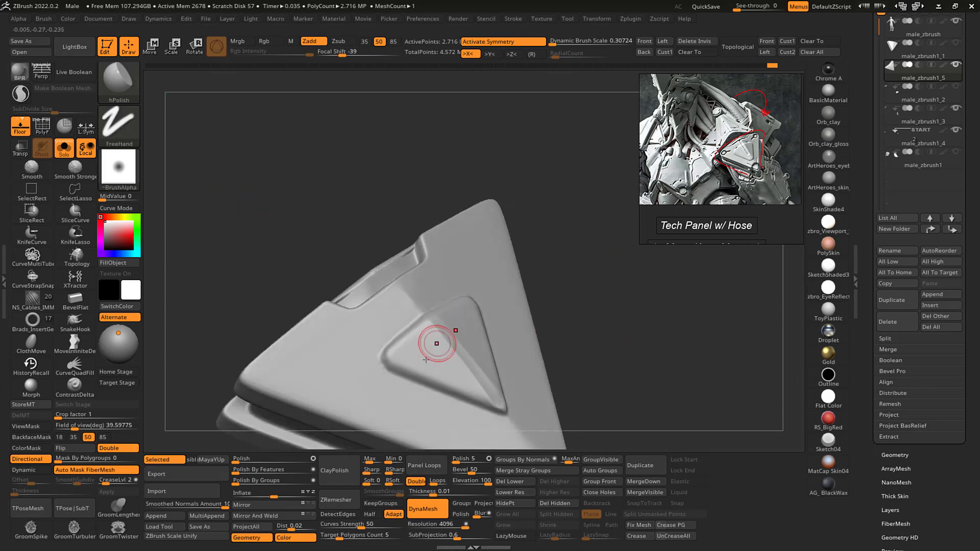
key(s)
key(3)
key(s)
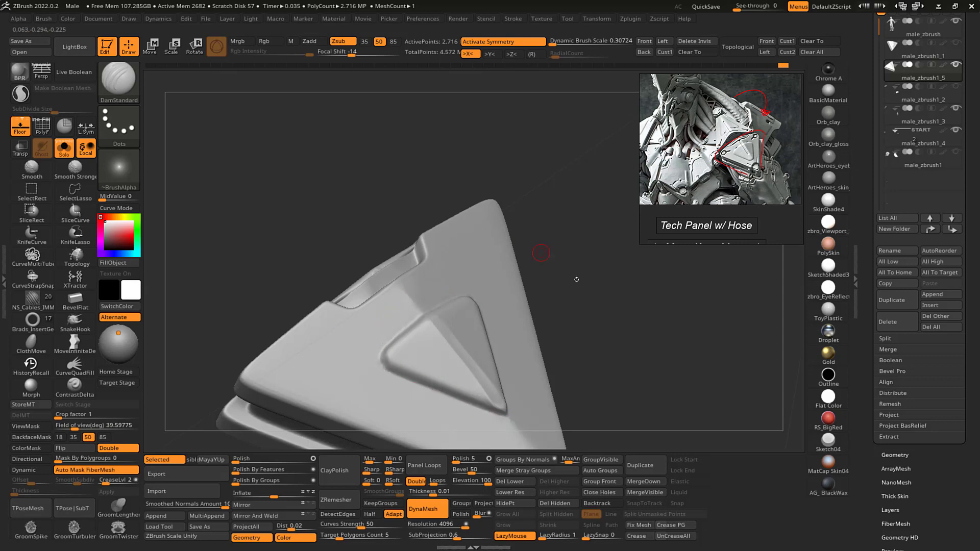
- Try a mask along the ridge at the raised triangle's lower tip, and undo it
drag(588, 326, 610, 356)
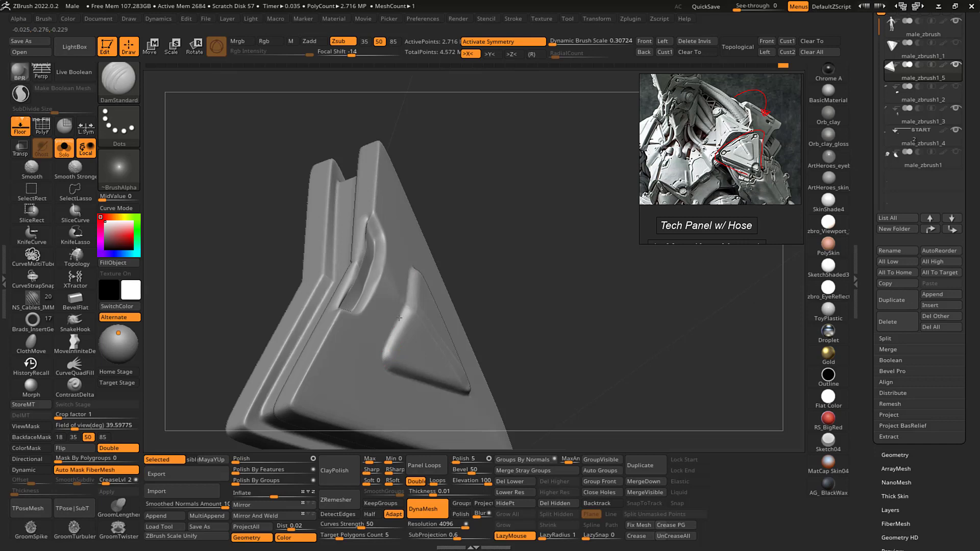
drag(492, 237, 429, 287)
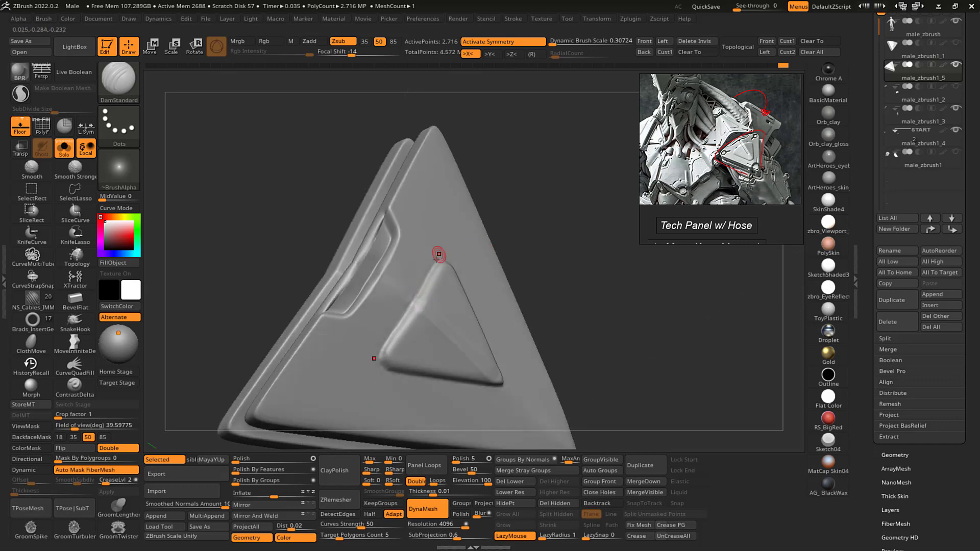
drag(571, 200, 633, 278)
key(ctrl)
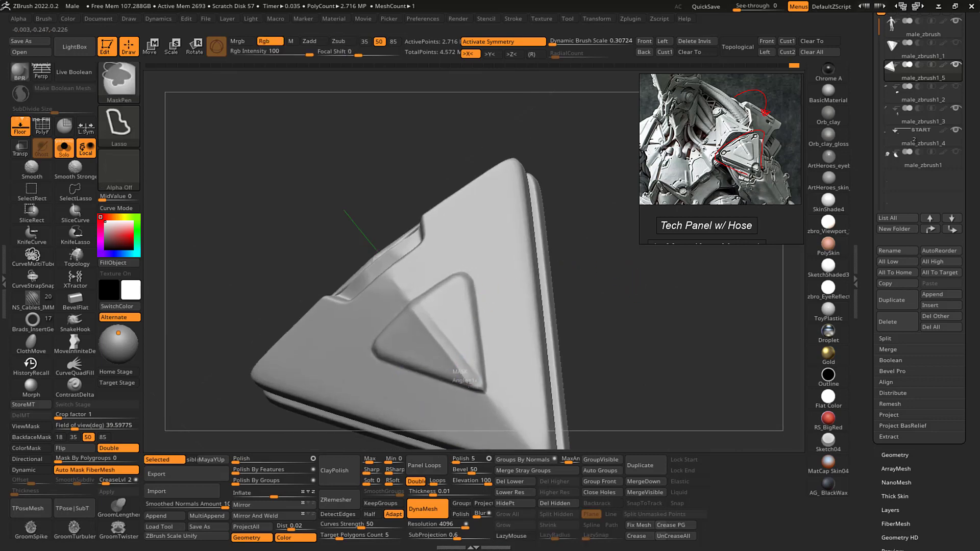
mouse_move(490, 396)
ctrl+mouse_down()
mouse_move(414, 358)
mouse_move(438, 351)
ctrl+mouse_up()
key(ctrl+z)
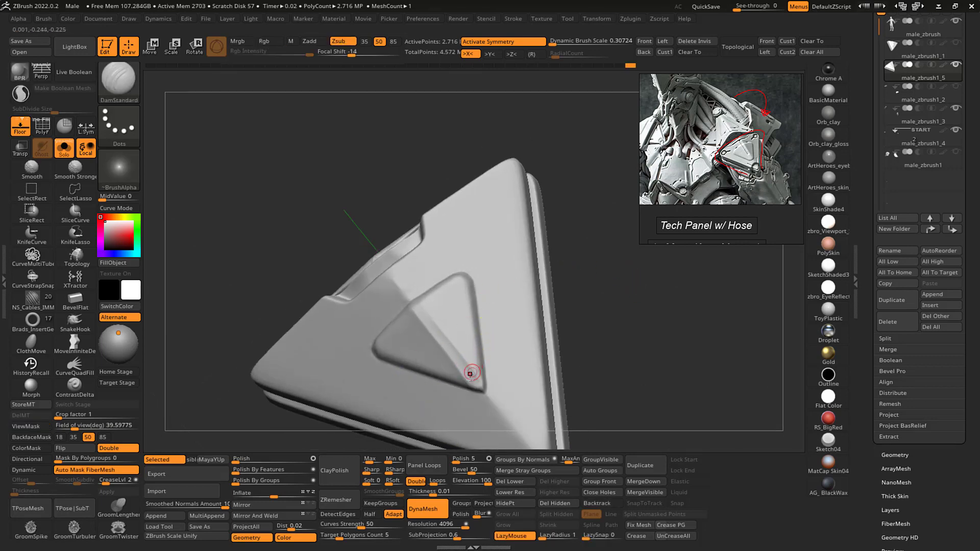
- Refine the lower end of the raised triangle's ridge with the DamStandard brush, and switch to the Clay brush
key(3)
key(s)
key(2)
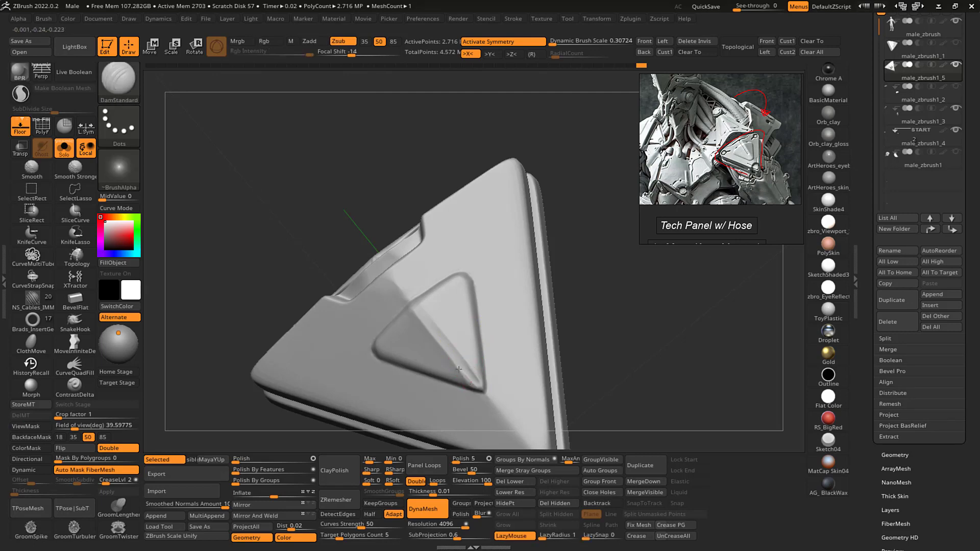
key(b)
key(c)
key(l)
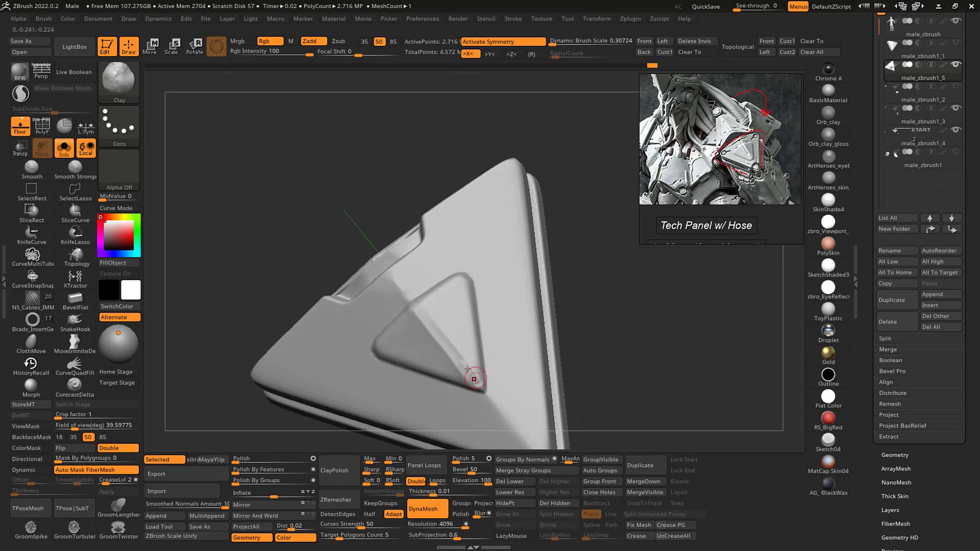
- Polish the raised triangle's central ridge with hPolish, and smooth its upper end
key(b)
key(h)
key(p)
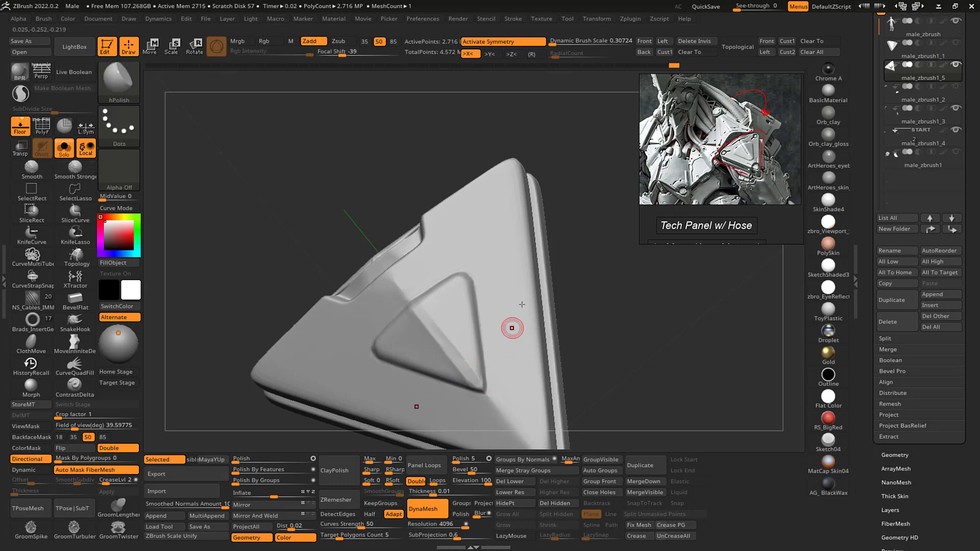
key(shift)
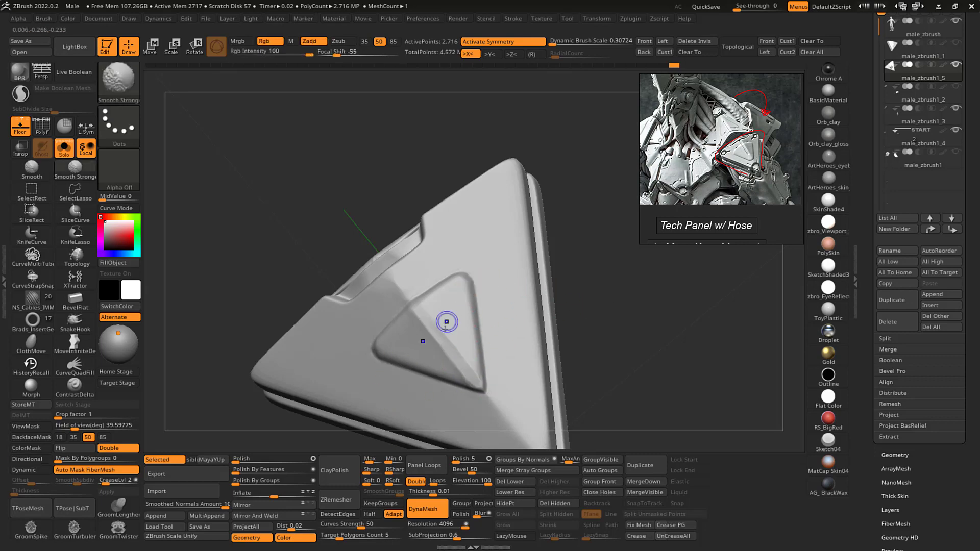
mouse_move(462, 380)
mouse_down()
mouse_move(479, 392)
mouse_move(417, 326)
mouse_up()
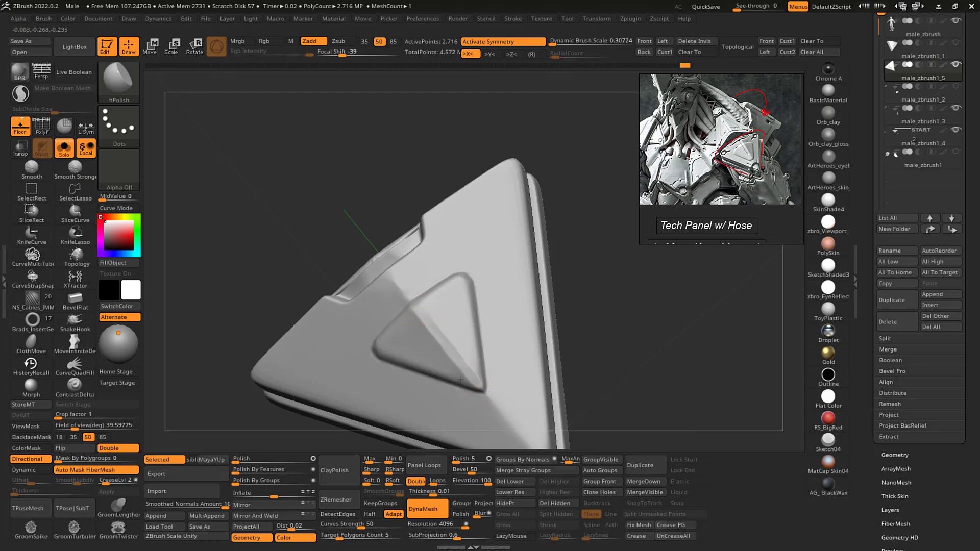
drag(460, 380, 463, 379)
drag(581, 289, 606, 308)
shift+drag(425, 317, 421, 312)
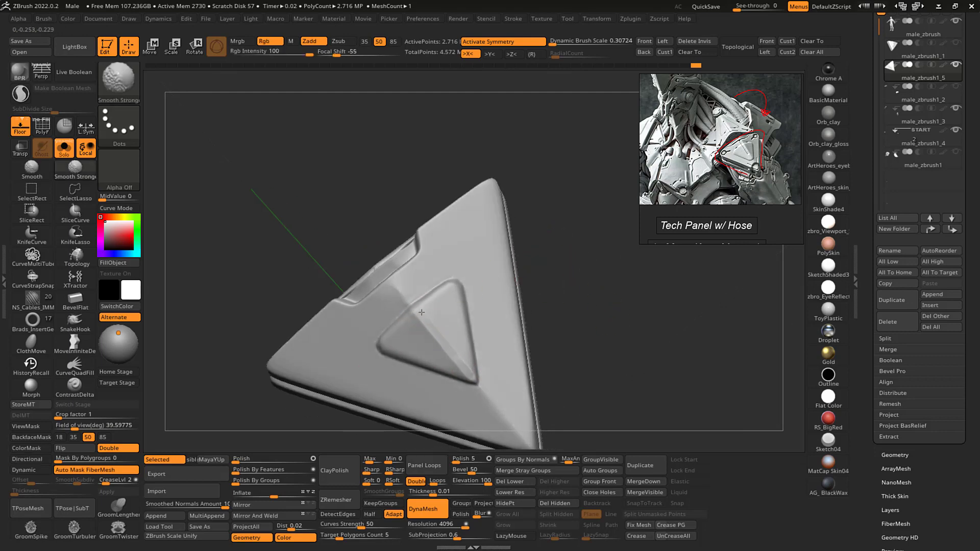
key(b)
key(i)
key(n)
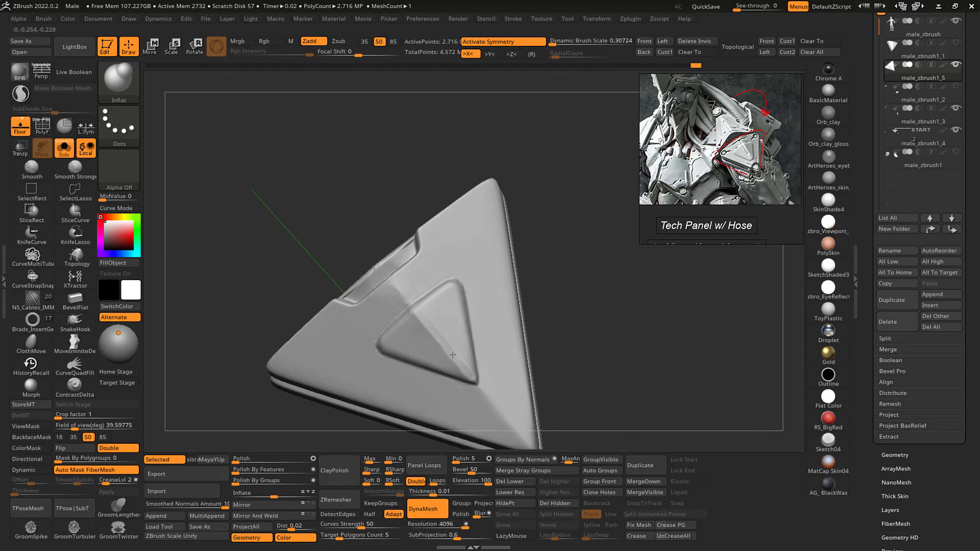
- Return to the hPolish brush and smooth the outer face of the raised triangle
key(b)
key(h)
key(p)
mouse_move(477, 310)
shift+mouse_down()
mouse_move(472, 347)
mouse_move(467, 334)
shift+mouse_up()
drag(604, 315, 580, 306)
- Smooth and even out the surface between the notch and the raised triangle's upper edge
key(shift)
shift+drag(409, 298, 417, 291)
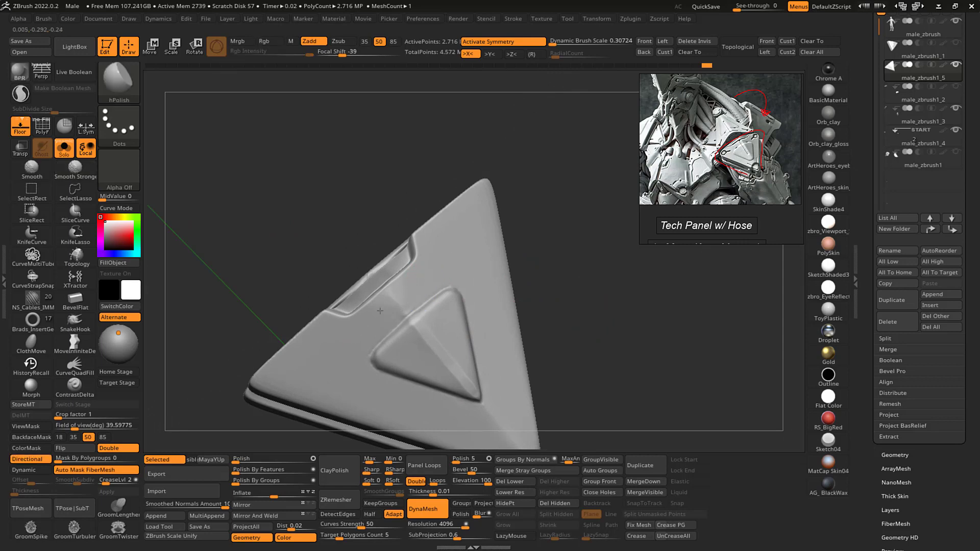
key(shift)
key(shift)
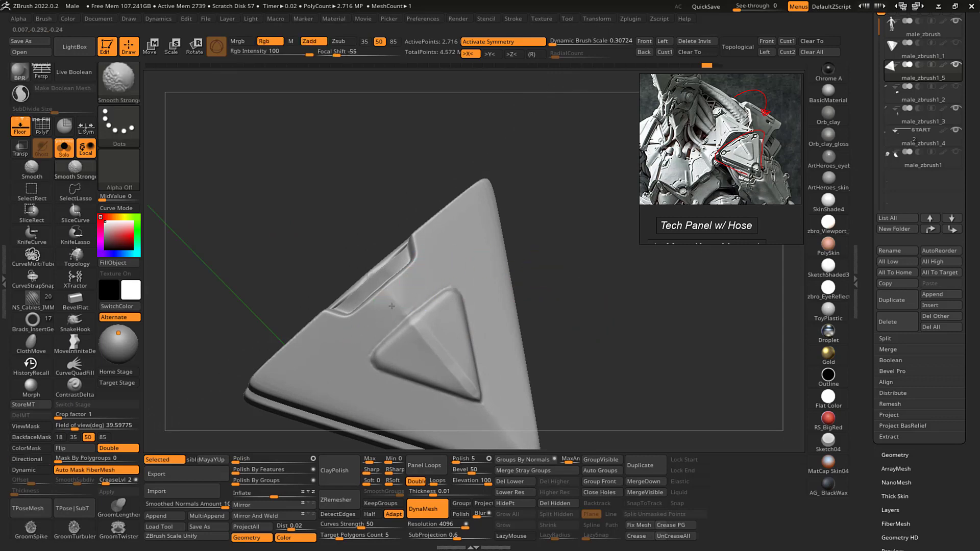
mouse_move(391, 306)
shift+mouse_down()
mouse_move(423, 261)
mouse_move(397, 315)
mouse_move(403, 302)
mouse_move(412, 307)
mouse_move(385, 303)
mouse_move(377, 315)
shift+mouse_up()
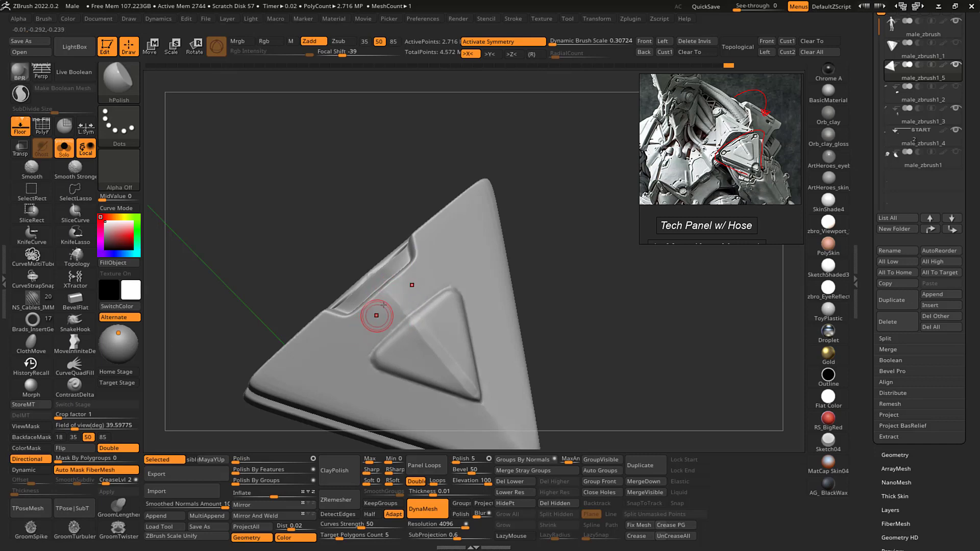
mouse_move(580, 296)
mouse_down()
mouse_move(589, 304)
mouse_move(565, 283)
mouse_up()
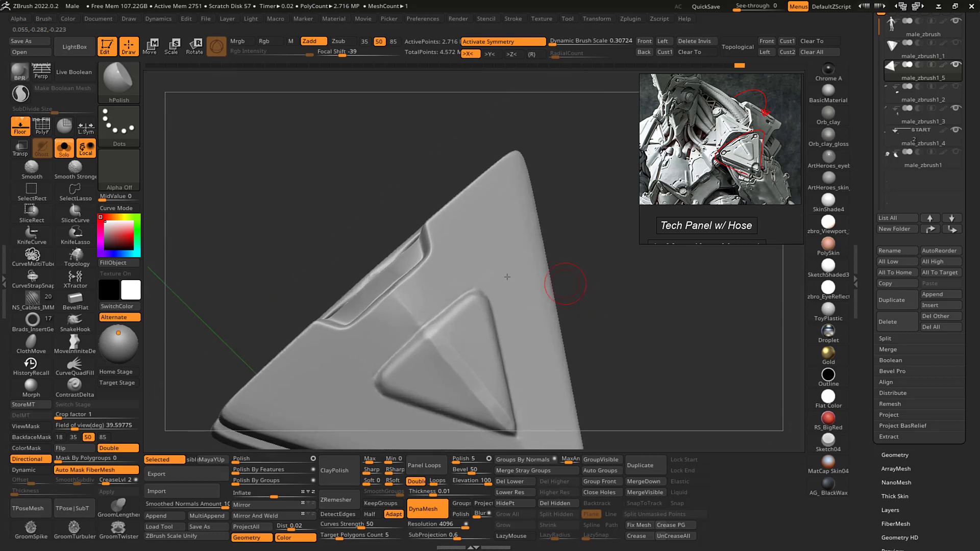
- Try building up the notch floor with the Standard brush in Sculptris Pro mode, smoothing along its edge
key(b)
key(s)
key(t)
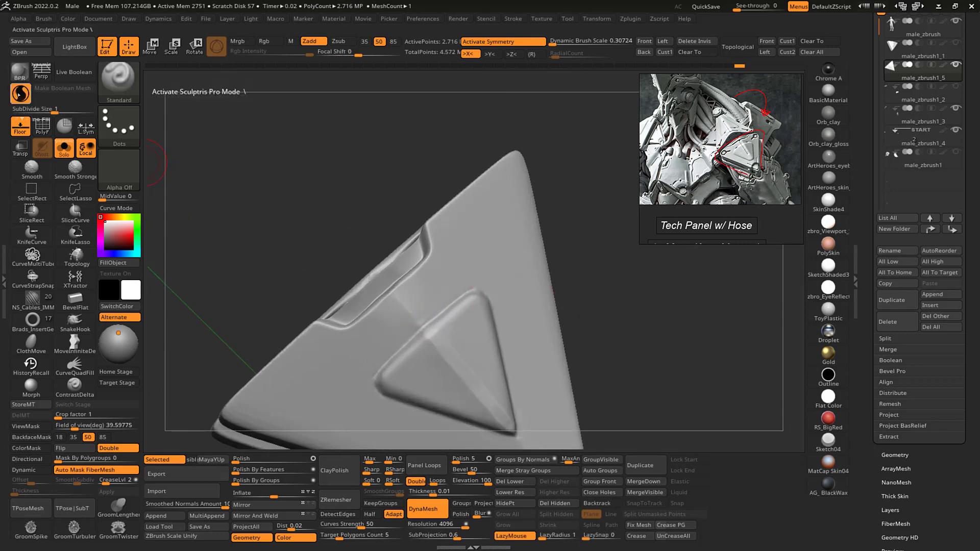
key(s)
drag(390, 271, 384, 271)
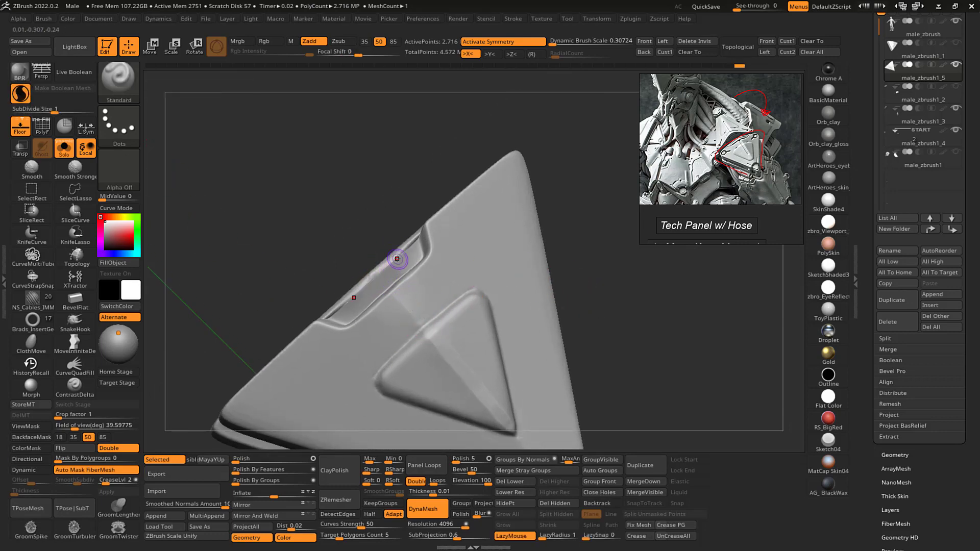
mouse_move(555, 138)
mouse_down()
mouse_move(564, 164)
mouse_move(558, 153)
mouse_up()
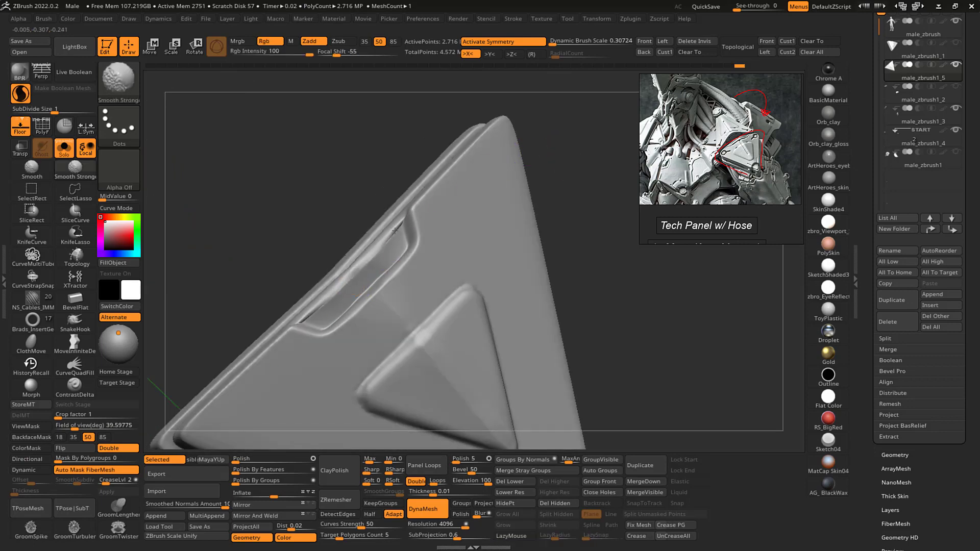
shift+drag(394, 228, 395, 239)
- Delete the panel's lower subdivision levels and activate Sculptris Pro mode
key(s)
alt+drag(627, 328, 622, 288)
key(shift+f)
key(shift+f)
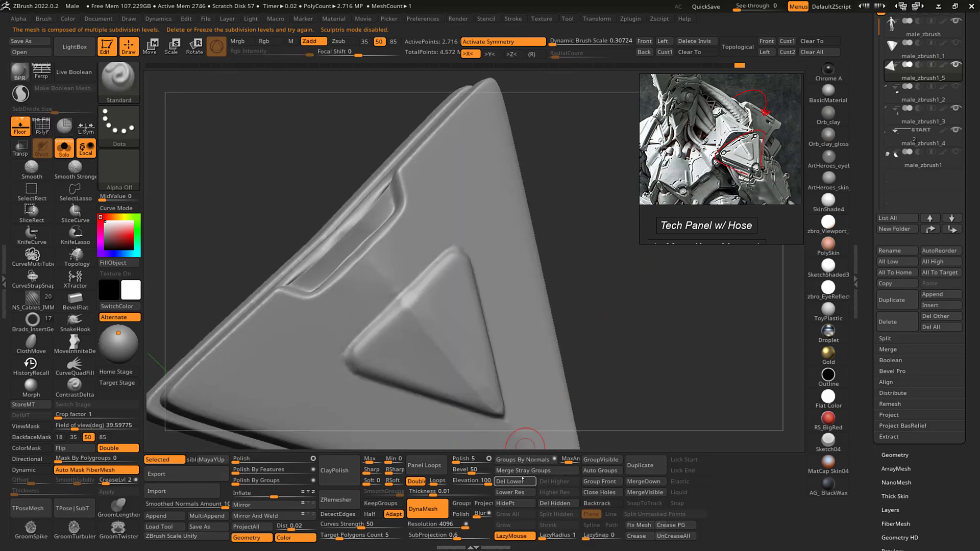
click(521, 481)
drag(604, 328, 642, 312)
click(20, 93)
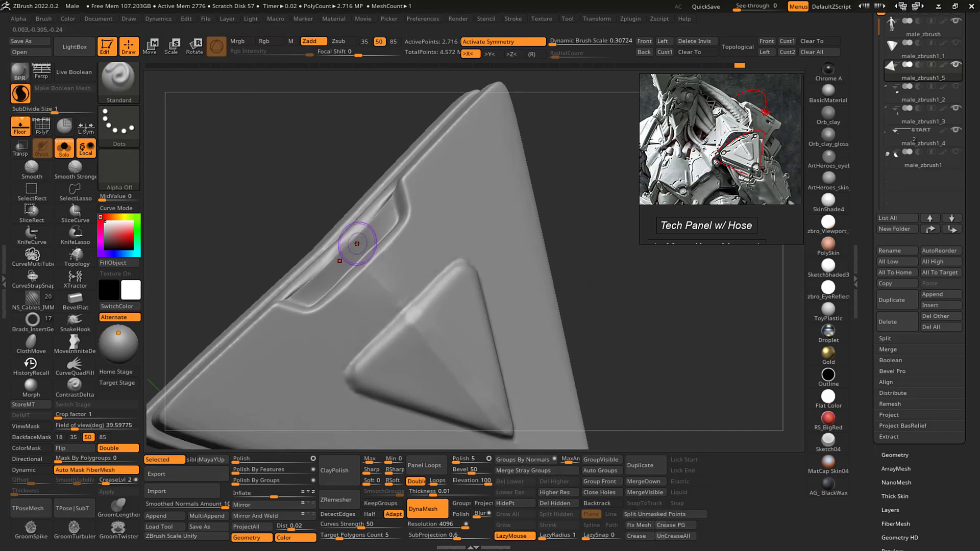
- Fill in the notch floor with Standard brush strokes and smooth it along the panel's edge
key(s)
mouse_move(356, 243)
mouse_down()
mouse_move(339, 255)
mouse_move(378, 209)
mouse_move(341, 253)
mouse_up()
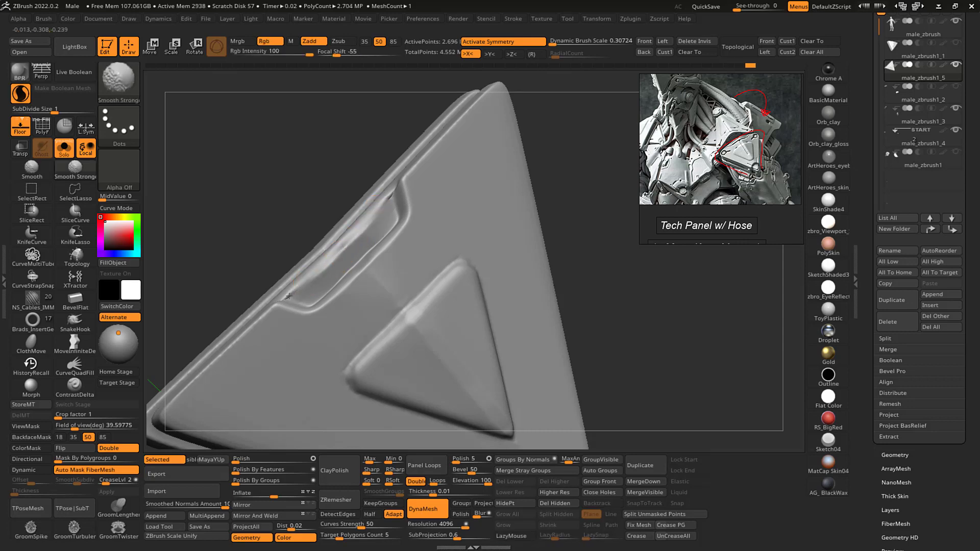
shift+drag(368, 216, 364, 225)
shift+drag(377, 212, 396, 192)
- Flatten the notch floor along its length with the TrimDynamic brush
key(b)
key(h)
key(p)
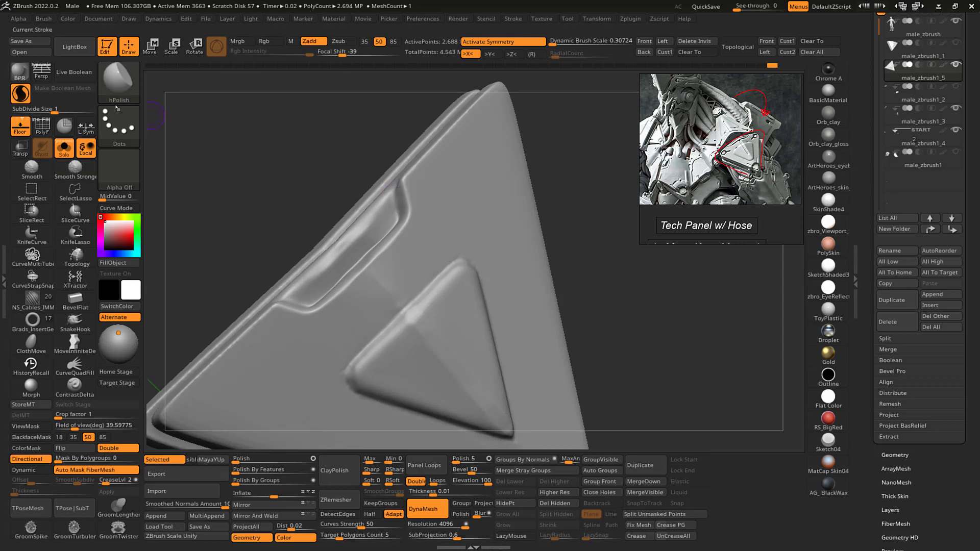
key(b)
key(t)
key(d)
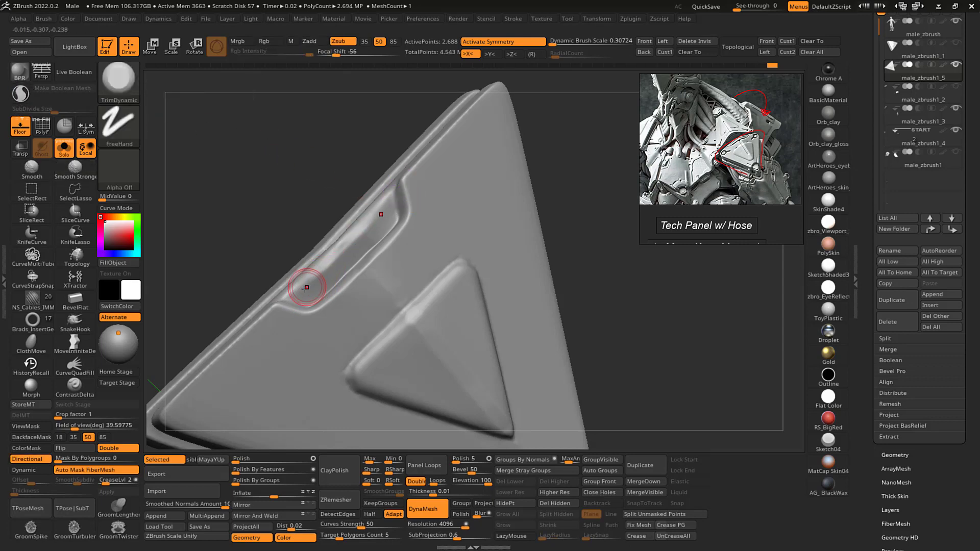
mouse_move(346, 249)
mouse_down()
mouse_move(351, 234)
mouse_move(304, 285)
mouse_move(375, 217)
mouse_move(309, 280)
mouse_up()
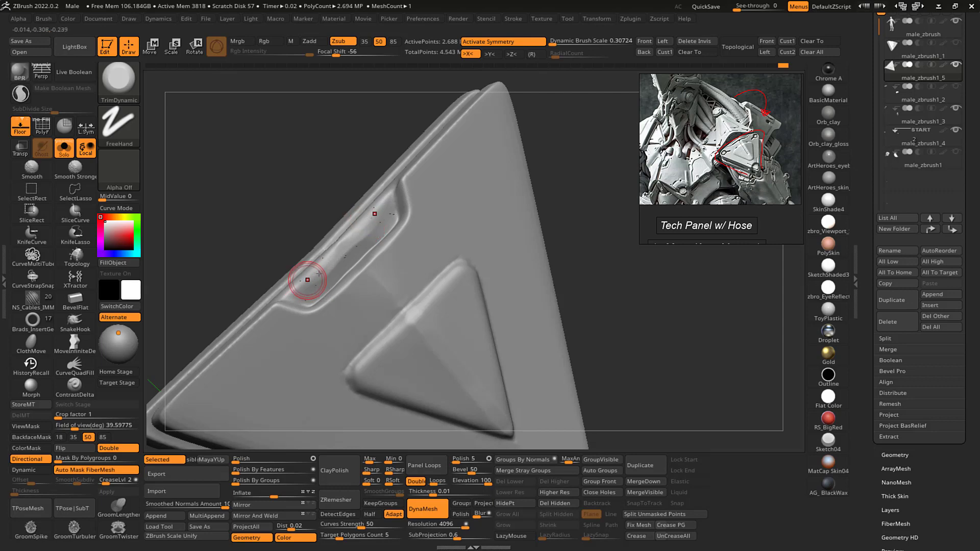
- Polish the notch floor flat along its whole length with the hPolish brush
key(b)
key(m)
key(v)
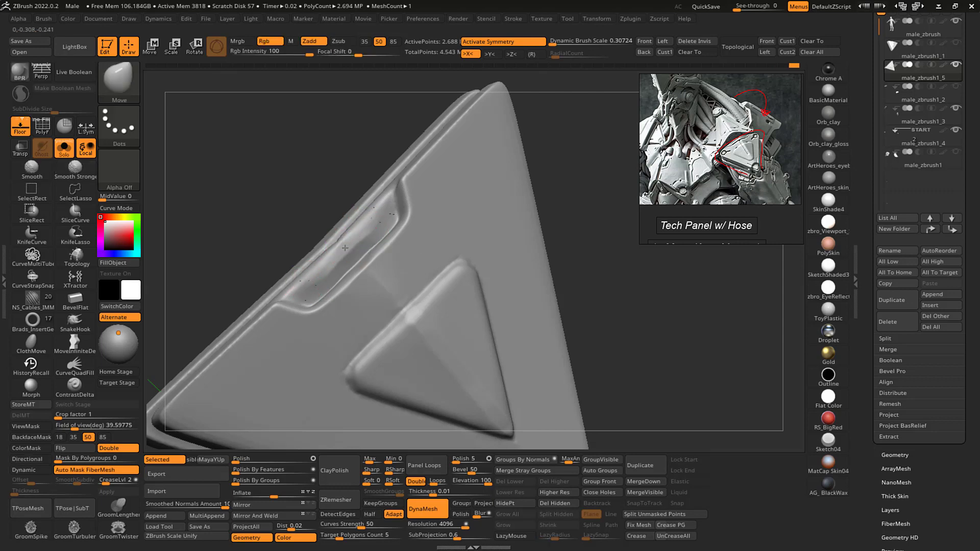
key(b)
key(h)
key(p)
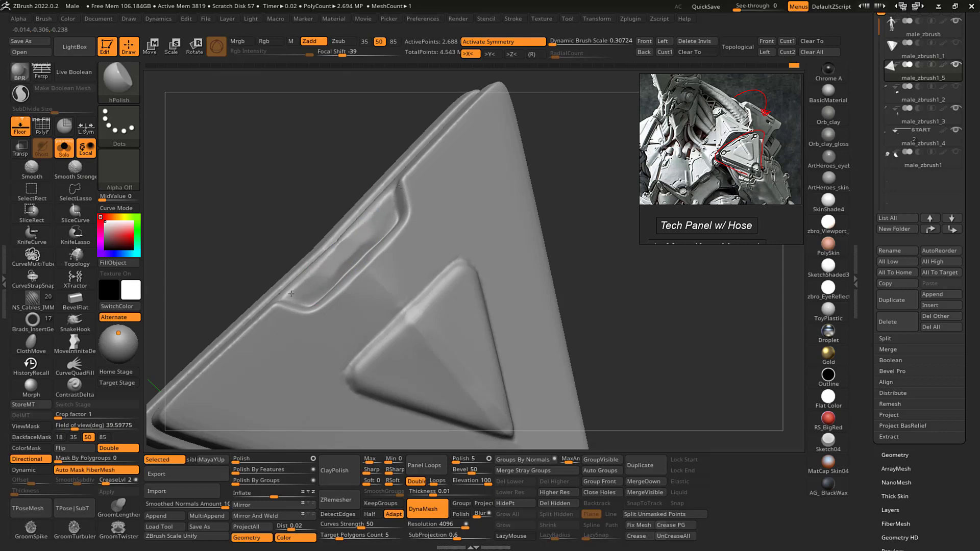
drag(309, 280, 304, 284)
drag(367, 225, 302, 286)
drag(367, 226, 300, 289)
- Repair the pinched crease at the centre of the panel's notched edge using DamStandard, Clay with Sculptris Pro, and smoothing
mouse_move(349, 176)
mouse_down()
mouse_move(409, 168)
mouse_move(493, 196)
mouse_up()
mouse_move(383, 204)
mouse_down()
mouse_move(440, 188)
mouse_move(357, 212)
mouse_up()
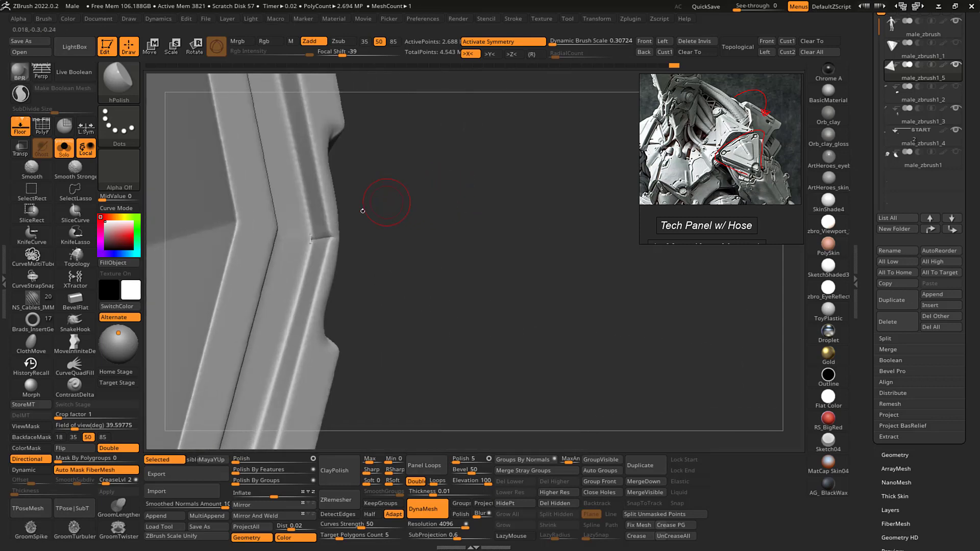
key(shift)
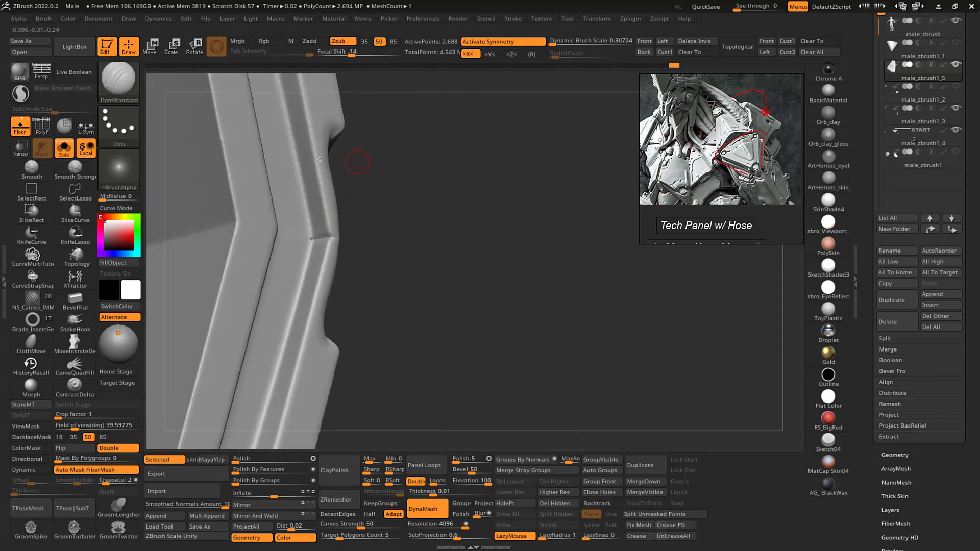
key(shift)
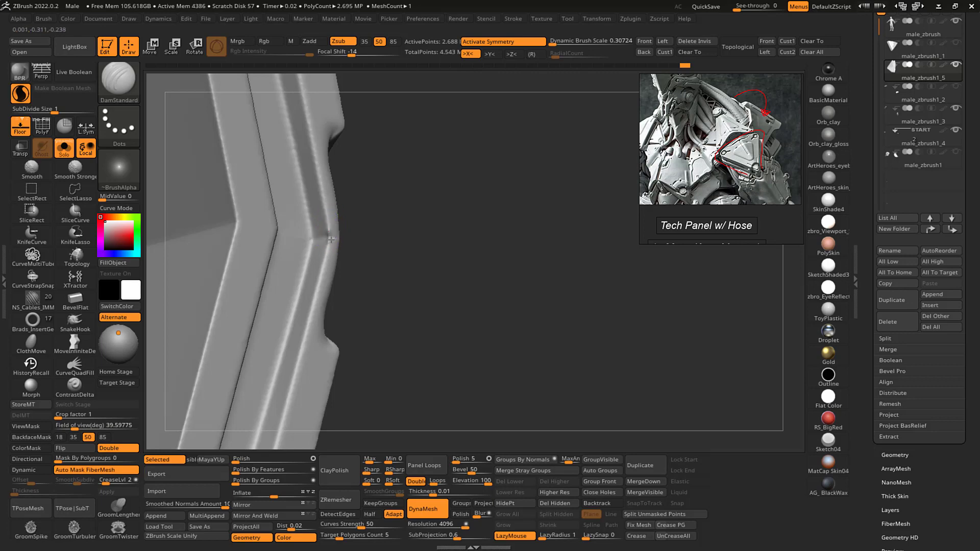
shift+drag(337, 223, 334, 237)
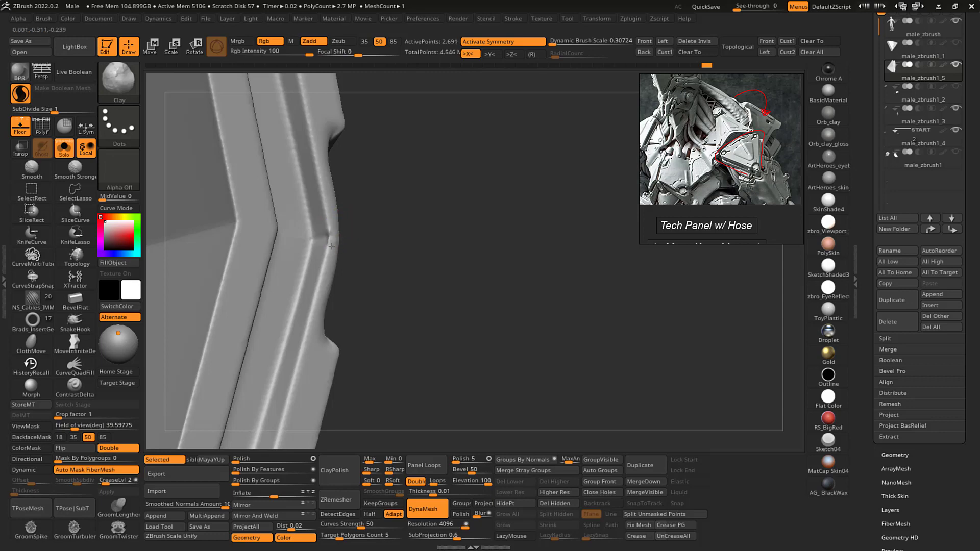
drag(329, 227, 327, 223)
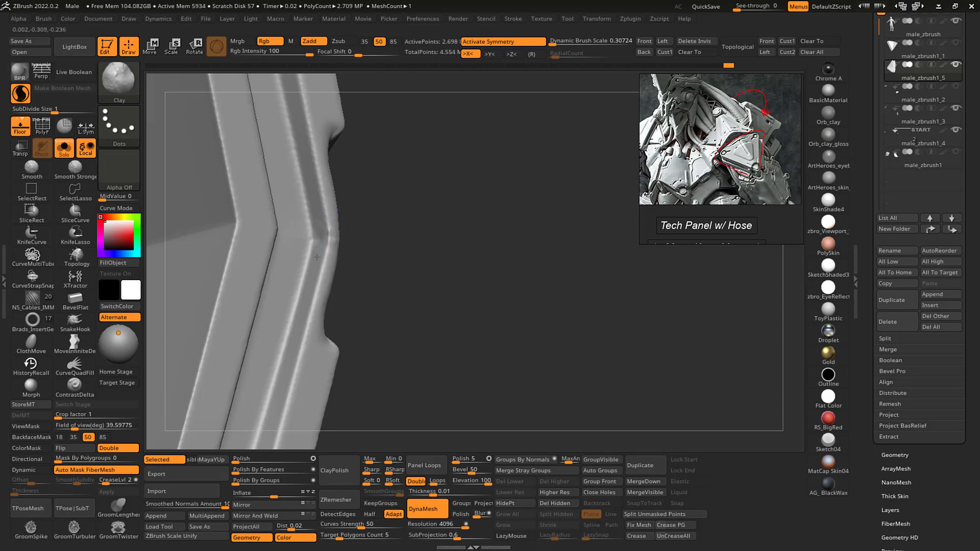
key(shift)
shift+drag(329, 206, 332, 223)
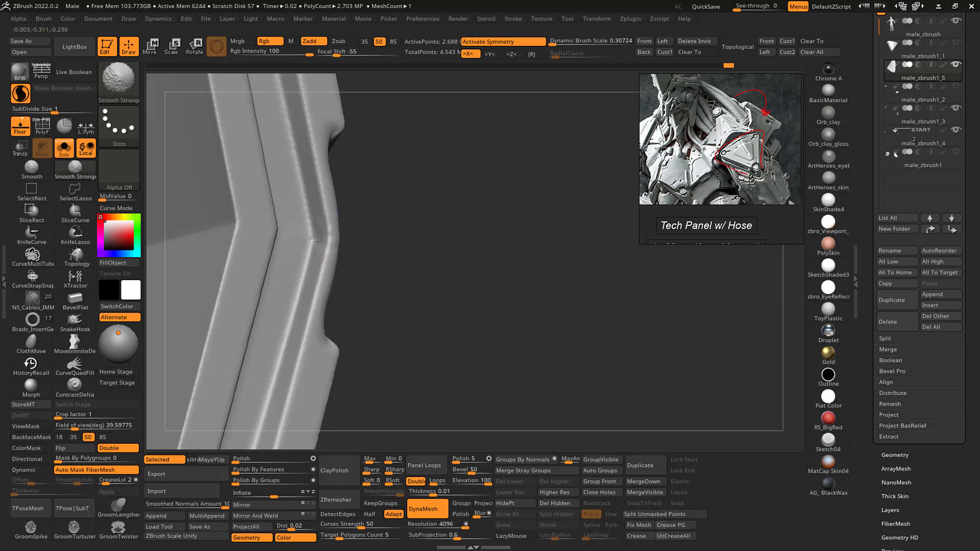
- Turn off Sculptris Pro mode and flatten the notch floor with the TrimDynamic brush
mouse_move(372, 164)
mouse_down()
mouse_move(432, 163)
mouse_move(394, 116)
mouse_move(446, 149)
mouse_move(457, 182)
mouse_move(505, 130)
mouse_move(503, 148)
mouse_move(517, 145)
mouse_up()
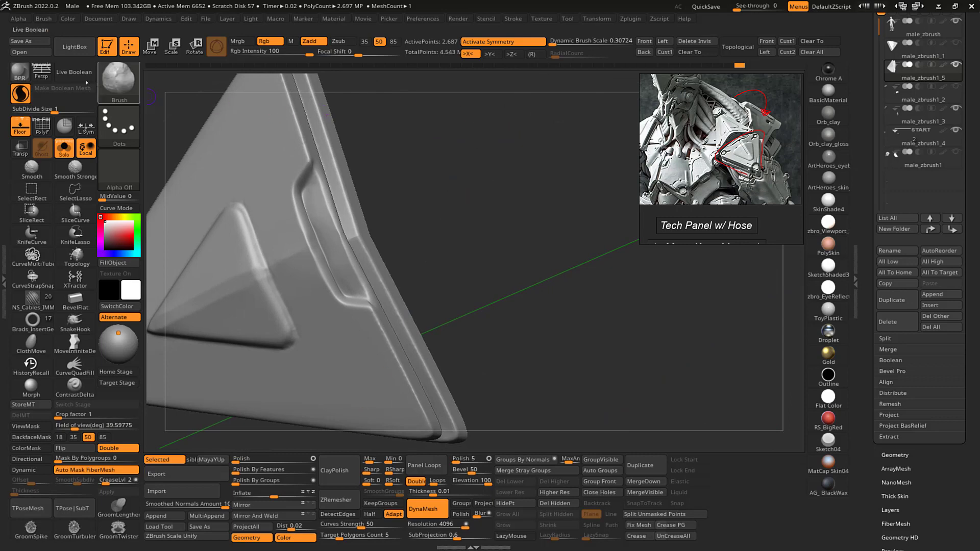
click(20, 93)
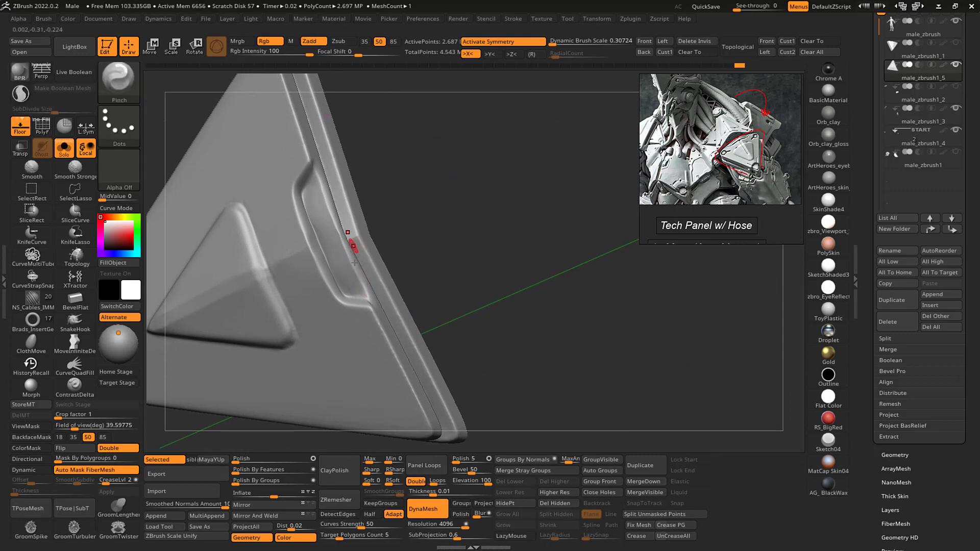
key(b)
key(t)
key(d)
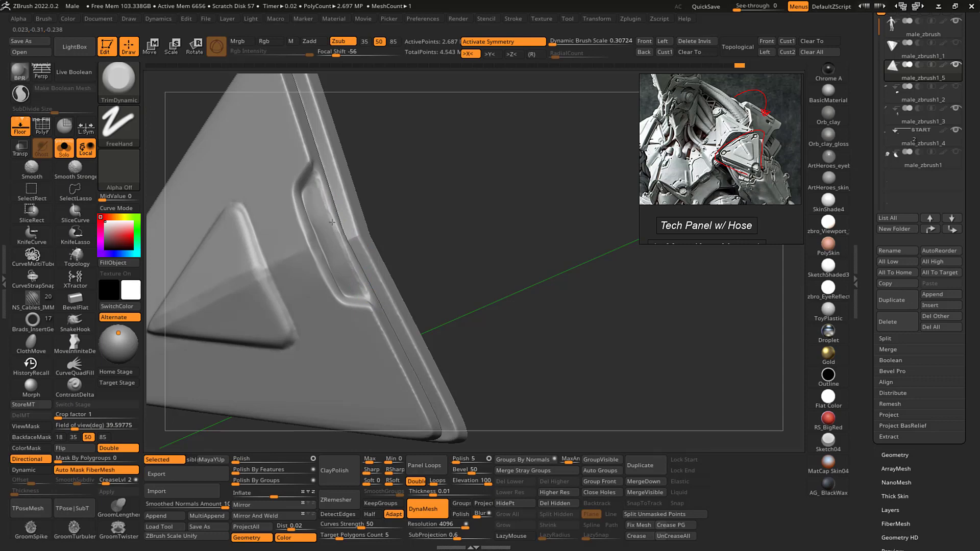
drag(316, 175, 315, 174)
- Define the notch floor's outer edge with DamStandard and trim the floor beside it with TrimDynamic
mouse_move(446, 202)
mouse_down()
mouse_move(488, 232)
mouse_move(485, 169)
mouse_move(545, 157)
mouse_move(536, 178)
mouse_move(560, 215)
mouse_move(557, 189)
mouse_move(573, 210)
mouse_move(446, 160)
mouse_move(464, 158)
mouse_up()
key(b)
key(d)
key(s)
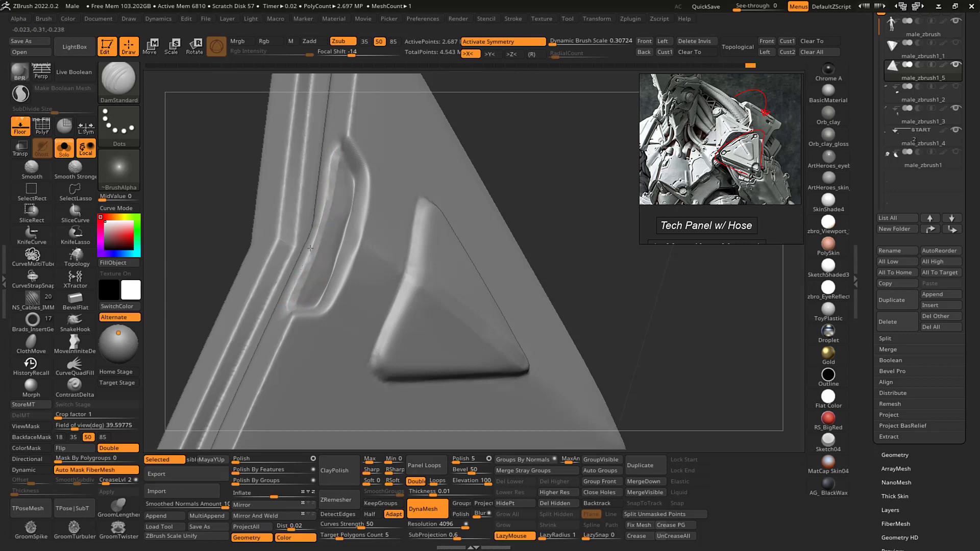
key(b)
key(t)
key(d)
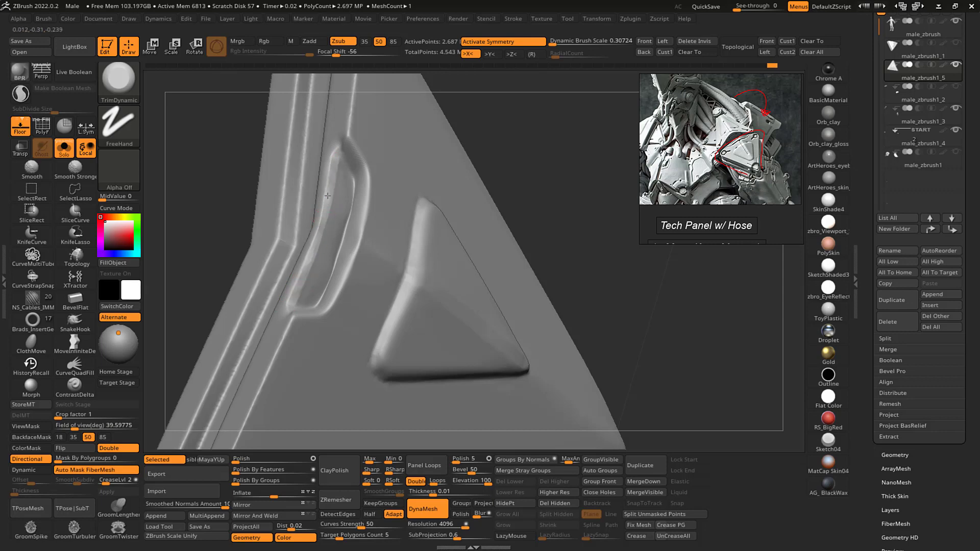
drag(336, 151, 324, 210)
- Sharpen the crease at the notch's outer rim with DamStandard and polish the notch floor towards its ends with hPolish
drag(461, 134, 539, 121)
key(b)
key(m)
key(v)
key(b)
key(d)
key(s)
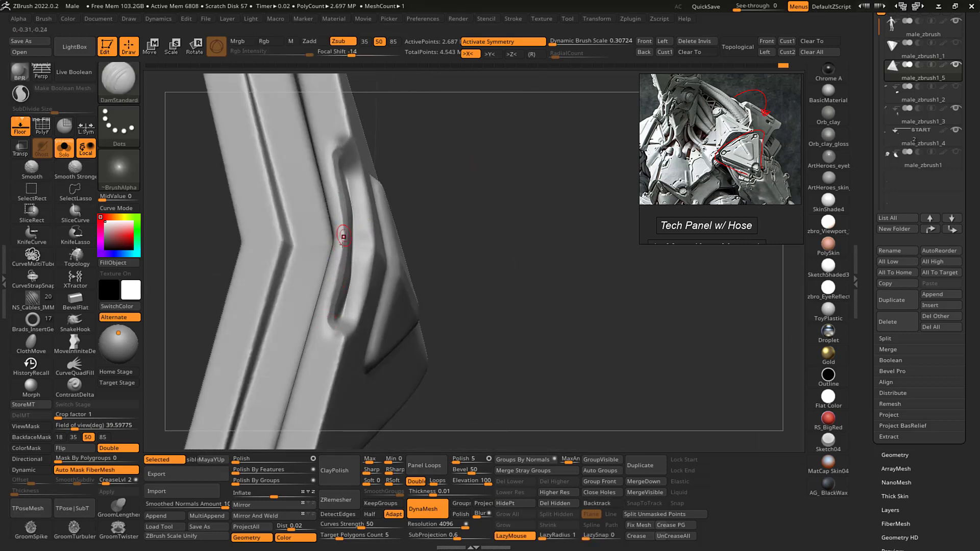
key(b)
key(h)
key(p)
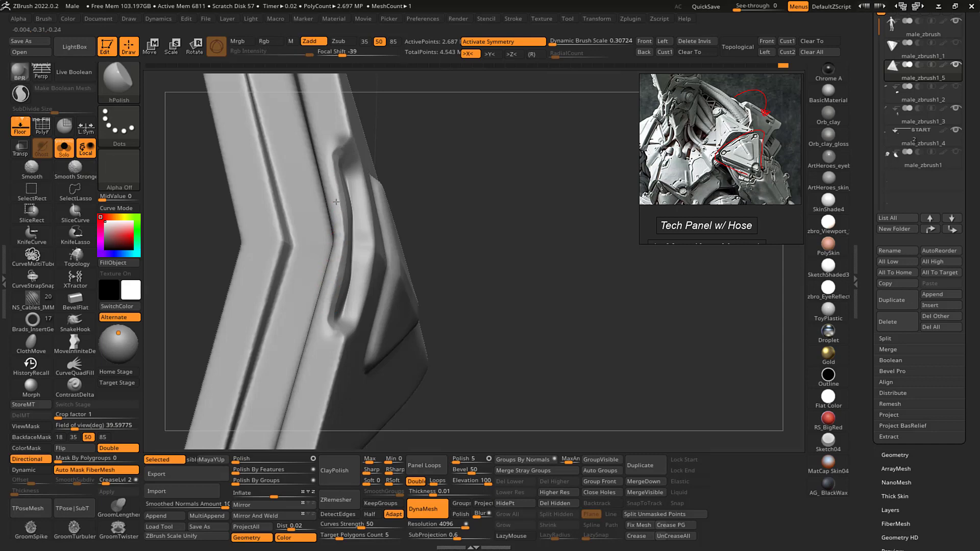
mouse_move(456, 122)
mouse_down()
mouse_move(503, 79)
mouse_move(499, 109)
mouse_move(473, 113)
mouse_up()
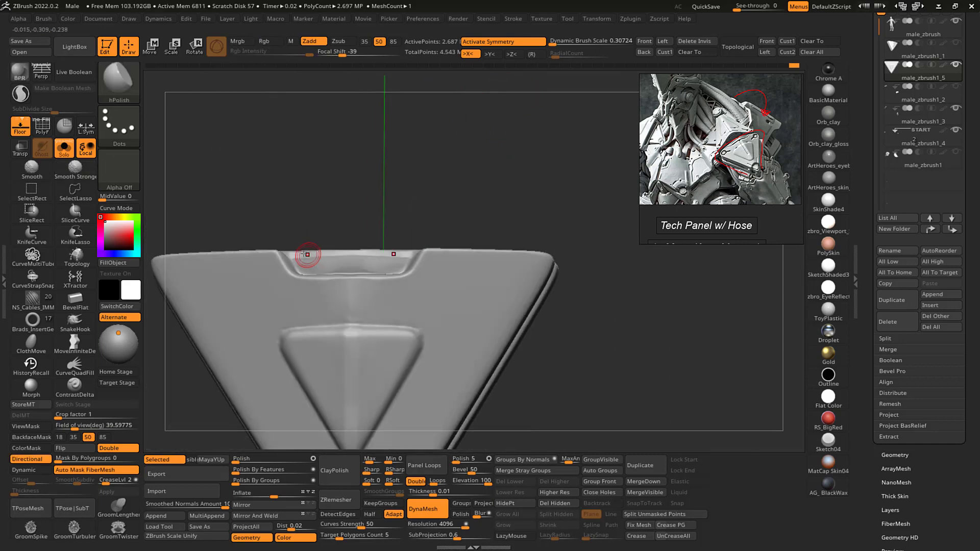
key(shift)
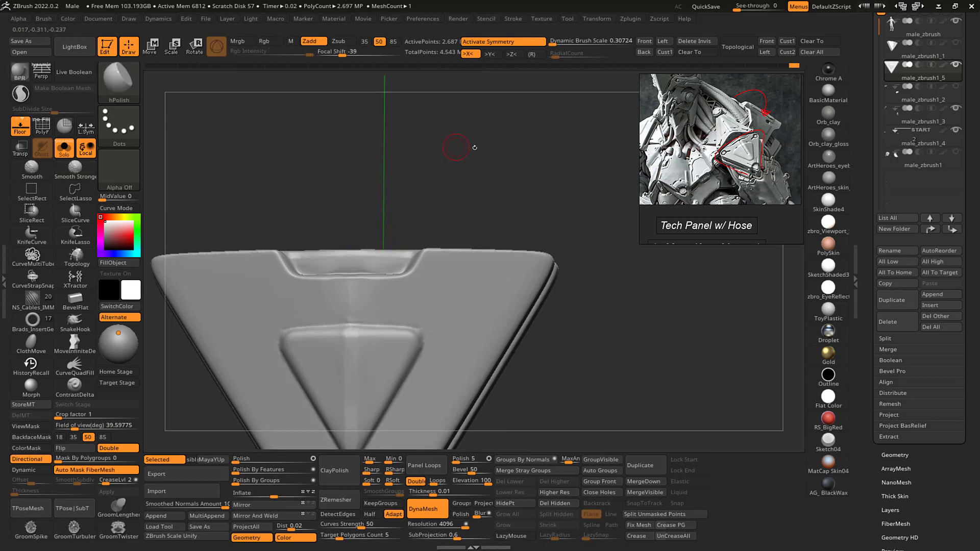
mouse_move(460, 147)
shift+mouse_down()
mouse_move(485, 153)
mouse_move(464, 116)
mouse_move(437, 148)
mouse_move(433, 92)
mouse_move(409, 146)
shift+mouse_up()
- Carve along the notch floor beside the panel's outer rim with the DamStandard brush
key(b)
key(d)
key(s)
drag(296, 233, 305, 238)
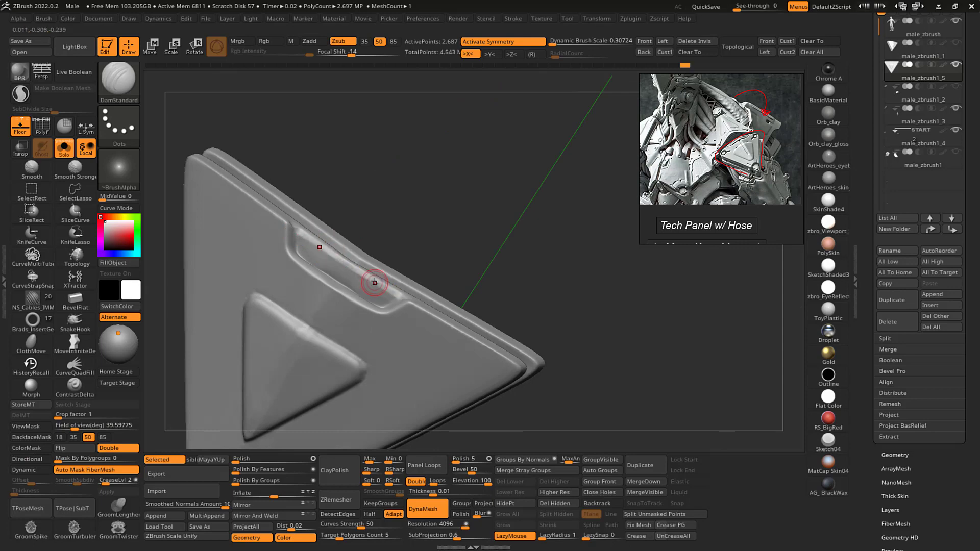
key(ctrl)
drag(316, 243, 380, 285)
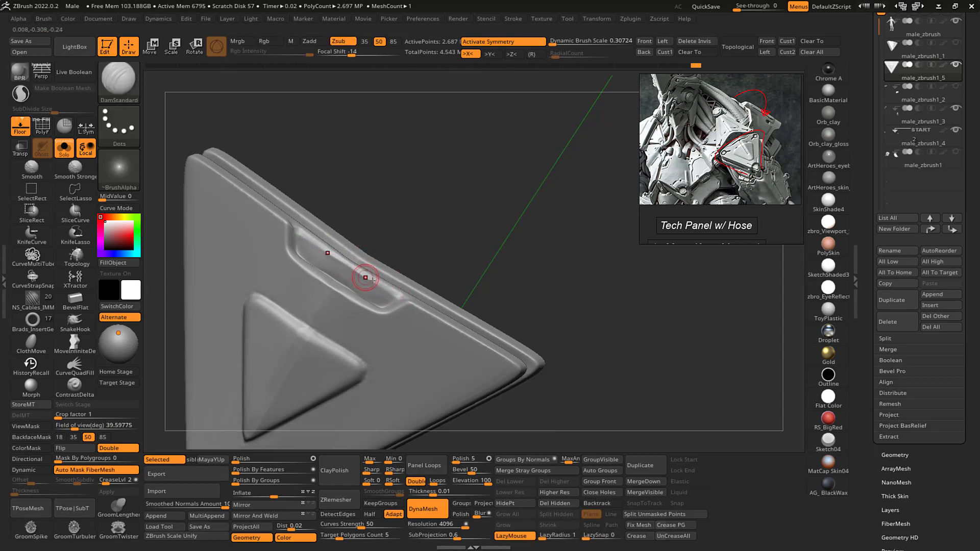
- Even out the carved notch floor and its outer rim with hPolish strokes
key(b)
key(h)
key(p)
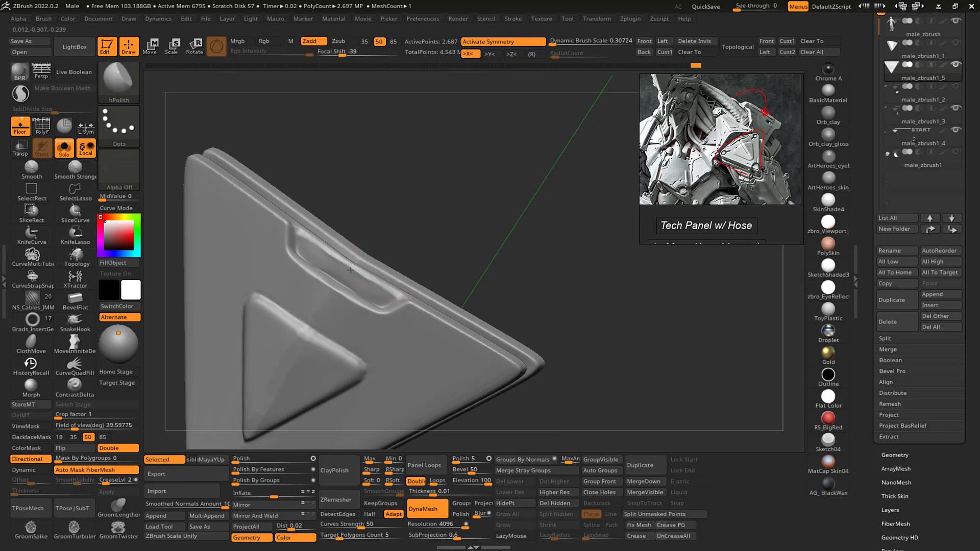
drag(340, 267, 374, 290)
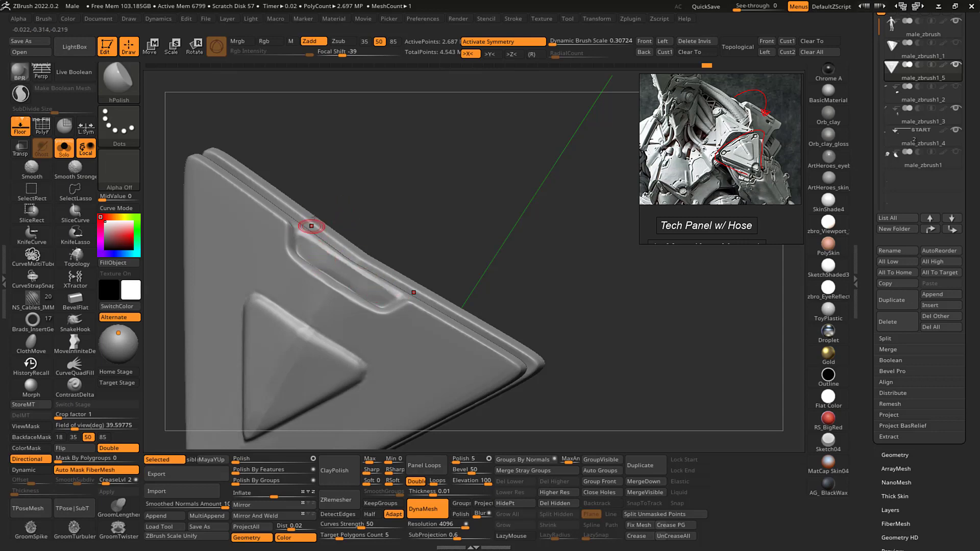
- Sharpen the corner where the notch wall meets the panel's edge with DamStandard
key(b)
key(d)
key(s)
drag(294, 227, 290, 220)
- Trim the notch floor along the panel's outer edge from end to end with TrimDynamic
drag(447, 176, 569, 217)
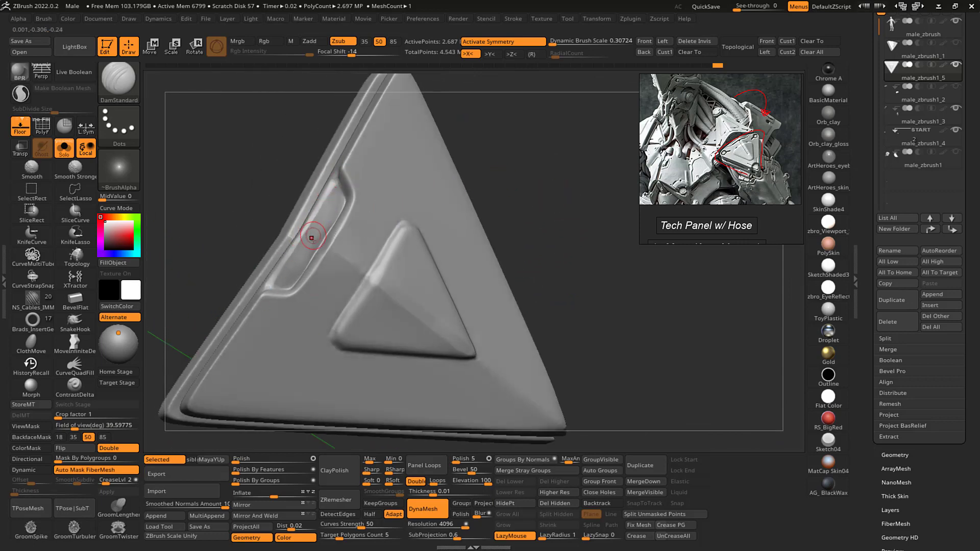
key(b)
key(t)
key(d)
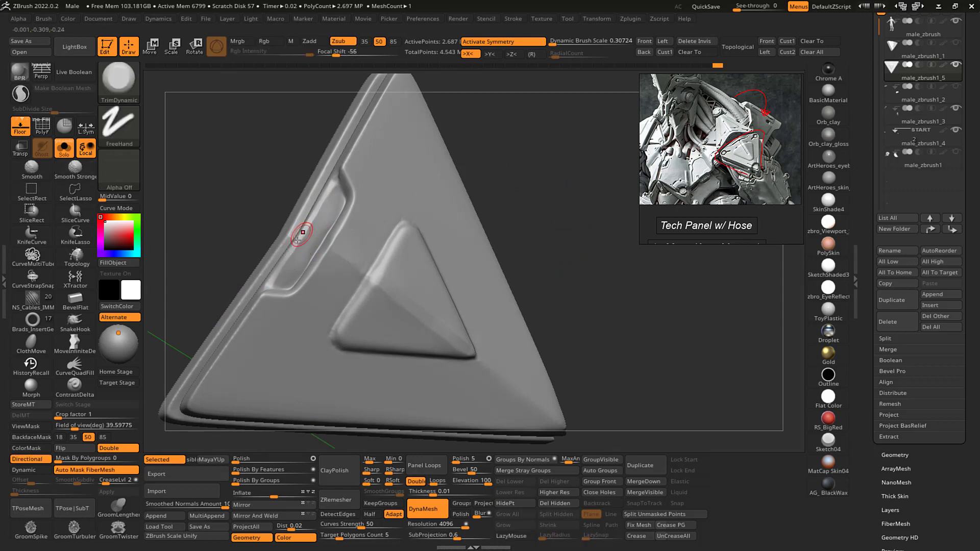
drag(304, 232, 271, 280)
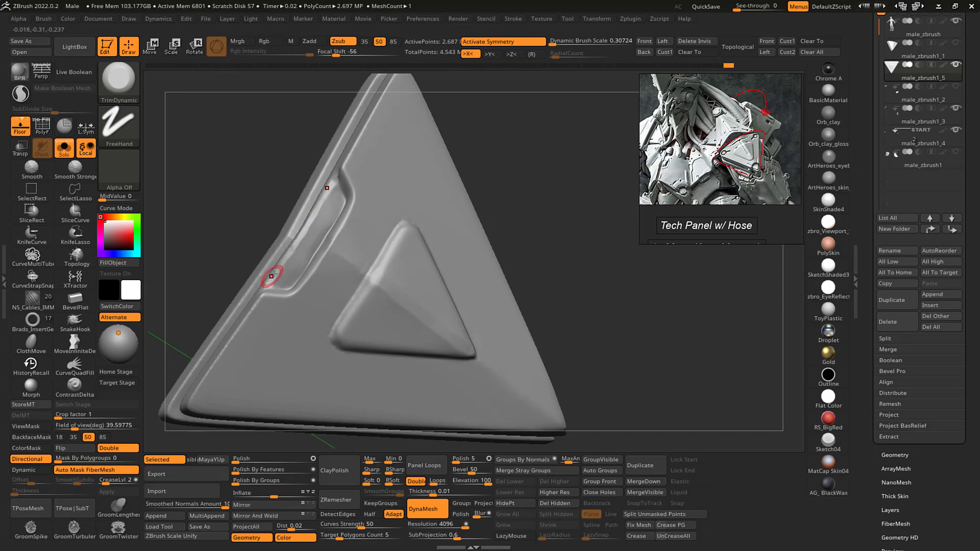
drag(309, 218, 289, 251)
- Mask the panel surface and rim around the notch, leaving its floor unmasked, and hide the mask display
mouse_move(542, 142)
alt+mouse_down()
mouse_move(551, 125)
mouse_move(502, 201)
mouse_move(580, 169)
mouse_move(540, 164)
mouse_move(558, 147)
mouse_move(563, 176)
alt+mouse_up()
key(1)
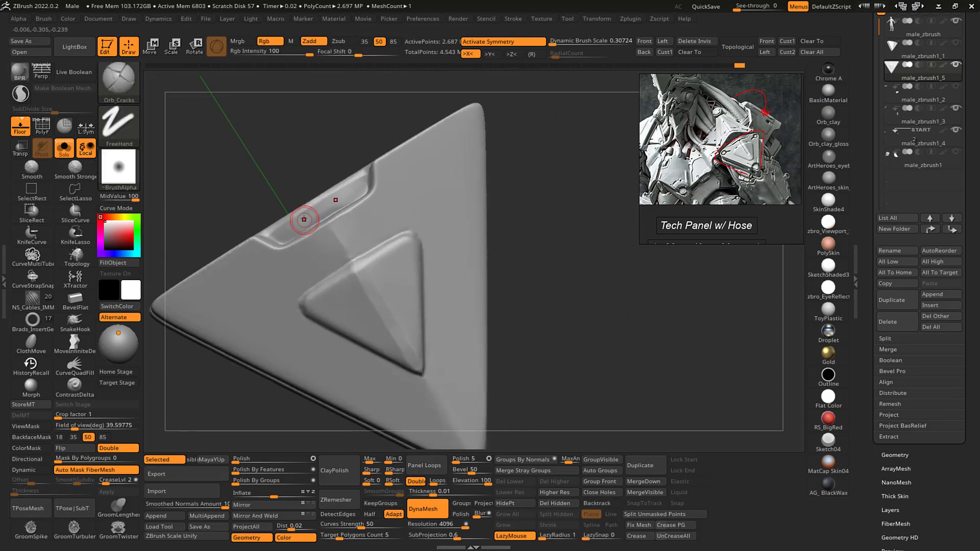
key(ctrl)
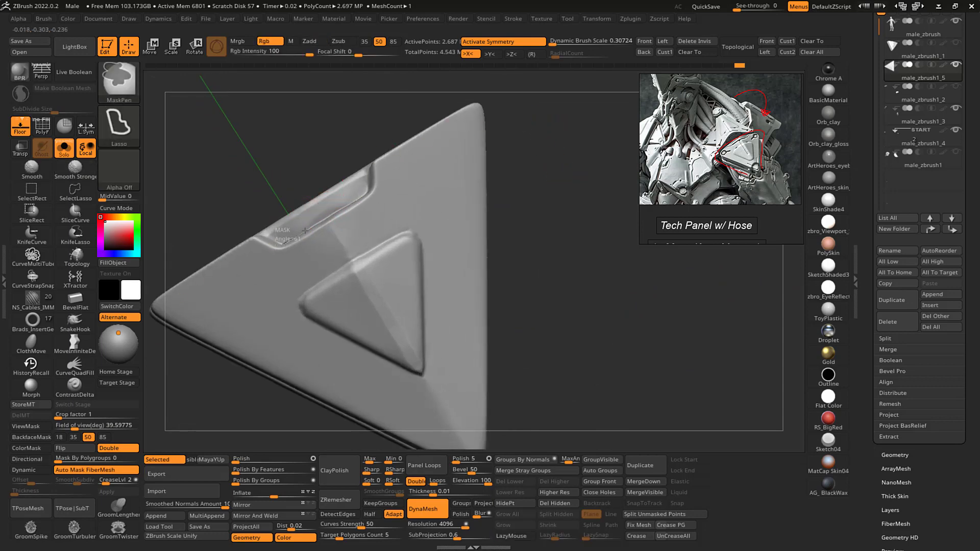
mouse_move(332, 215)
ctrl+mouse_down()
mouse_move(370, 193)
mouse_move(280, 273)
mouse_move(279, 246)
ctrl+mouse_up()
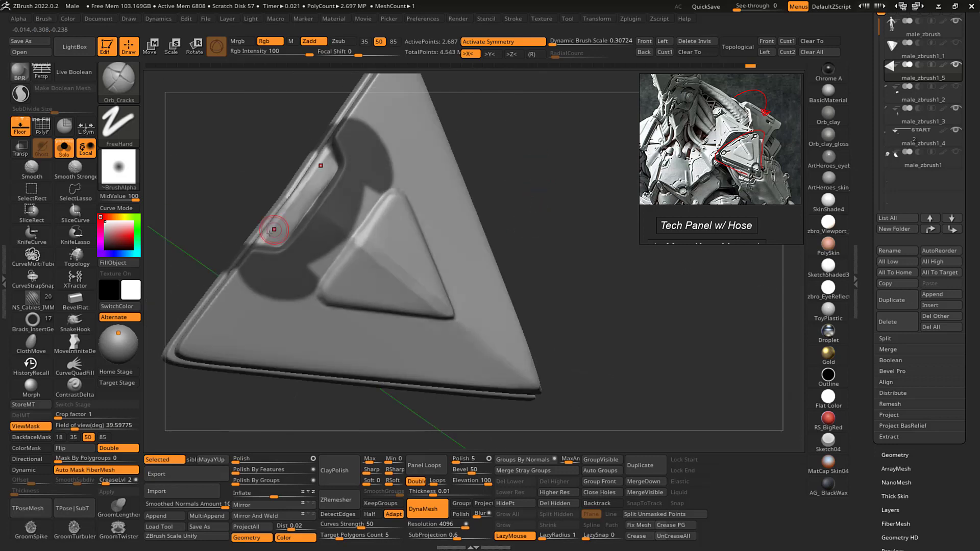
key(ctrl)
mouse_move(284, 211)
ctrl+mouse_down()
mouse_move(331, 145)
mouse_move(199, 286)
mouse_move(217, 294)
ctrl+mouse_up()
drag(488, 177, 518, 153)
key(ctrl+h)
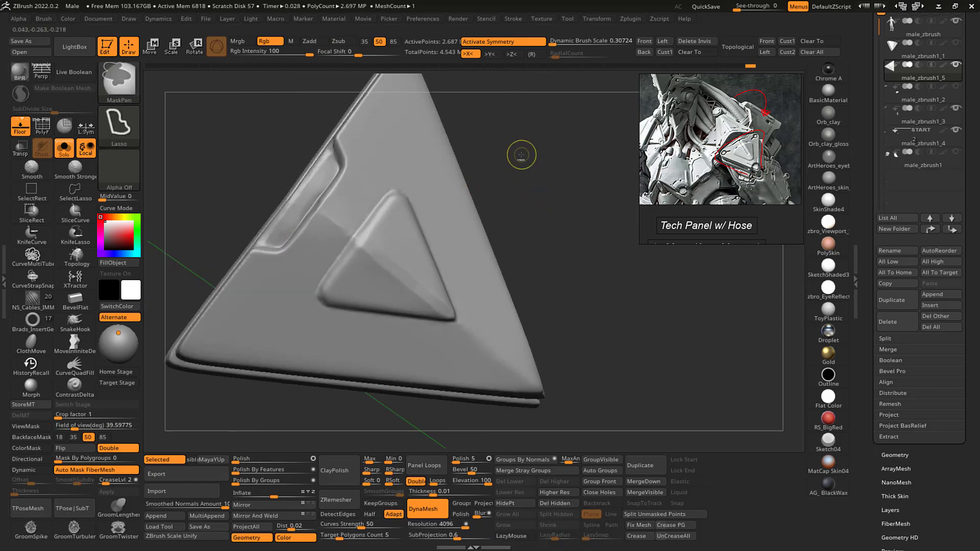
- Polish the unmasked notch floor into a flat plane with repeated lengthwise hPolish strokes
key(b)
key(h)
key(p)
mouse_move(302, 211)
mouse_down()
mouse_move(326, 177)
mouse_move(286, 231)
mouse_move(324, 175)
mouse_move(288, 227)
mouse_up()
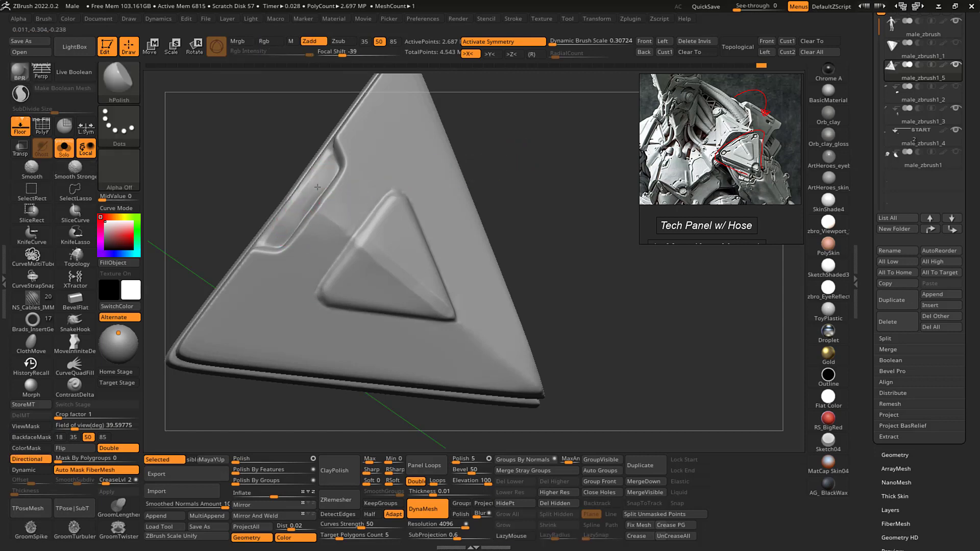
drag(321, 180, 281, 235)
drag(326, 172, 287, 228)
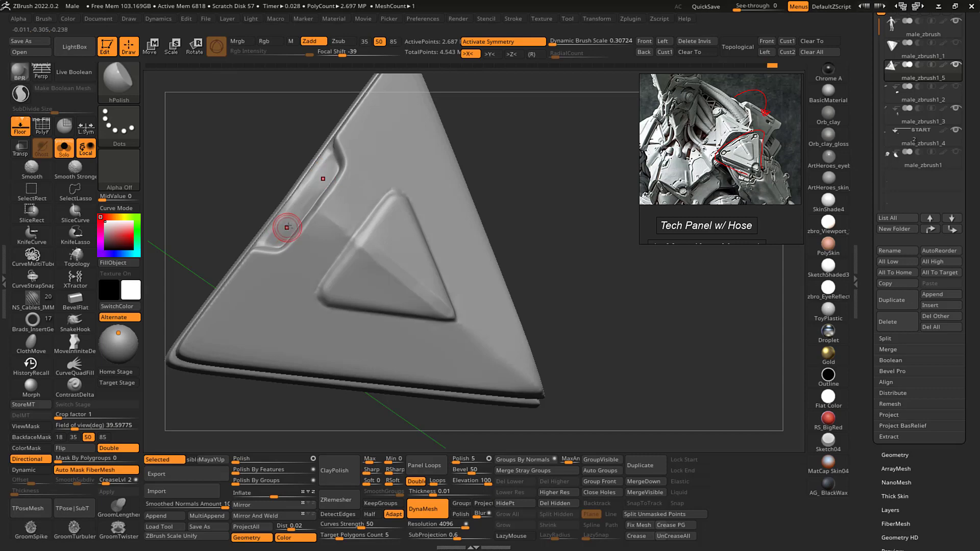
drag(324, 177, 285, 229)
drag(322, 165, 273, 232)
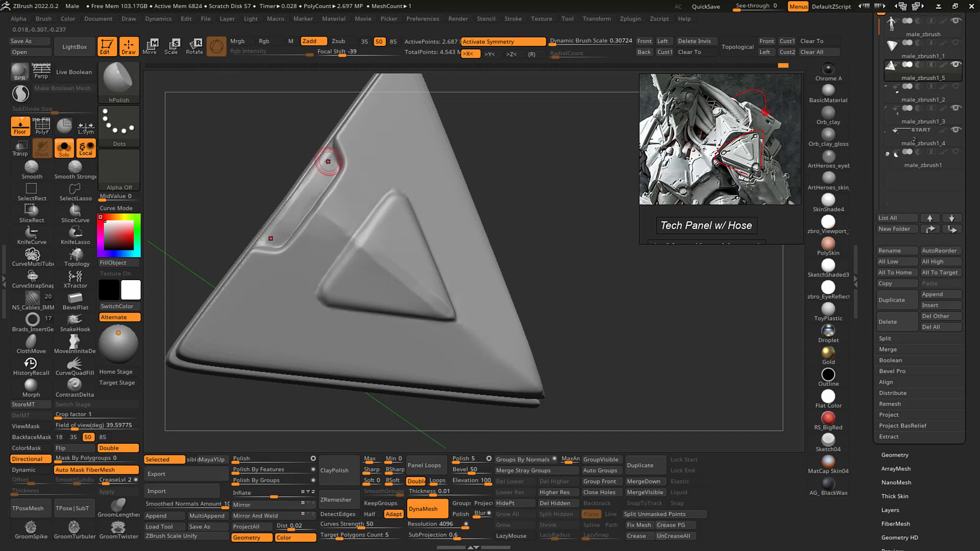
drag(328, 158, 274, 234)
- Refine the middle and ends of the notch floor with hPolish, checking it from several angles
mouse_move(513, 146)
mouse_down()
mouse_move(519, 103)
mouse_move(543, 124)
mouse_move(546, 97)
mouse_move(544, 112)
mouse_move(444, 144)
mouse_up()
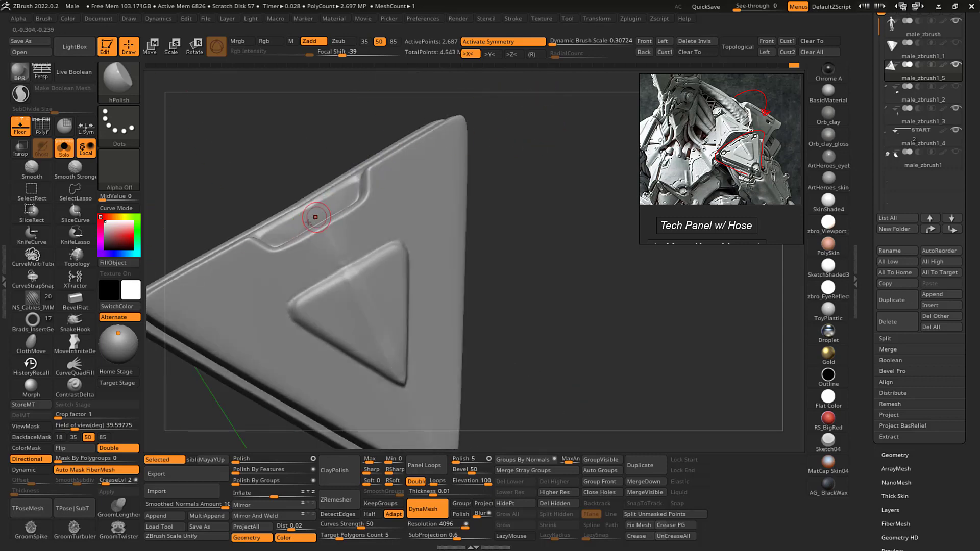
mouse_move(294, 231)
mouse_down()
mouse_move(350, 190)
mouse_move(282, 232)
mouse_move(316, 218)
mouse_up()
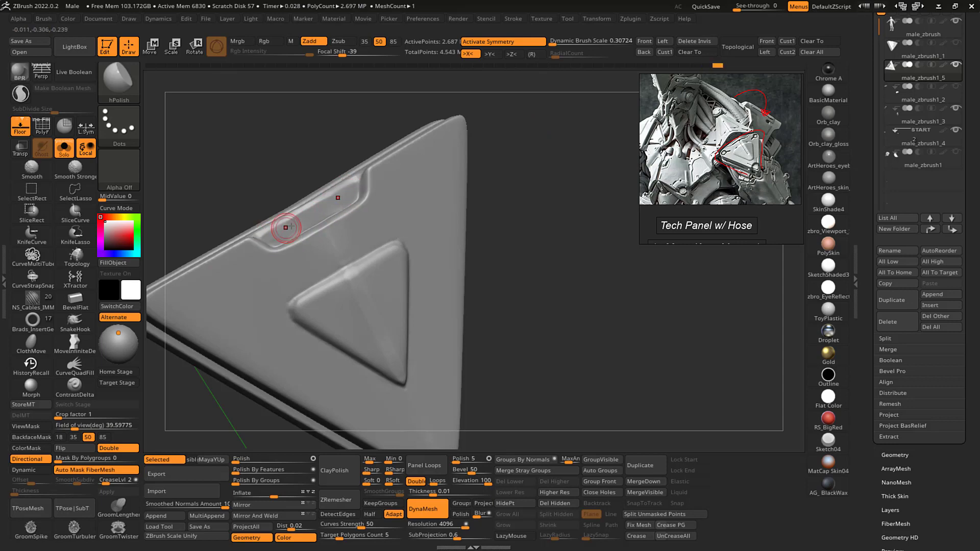
drag(535, 148, 466, 137)
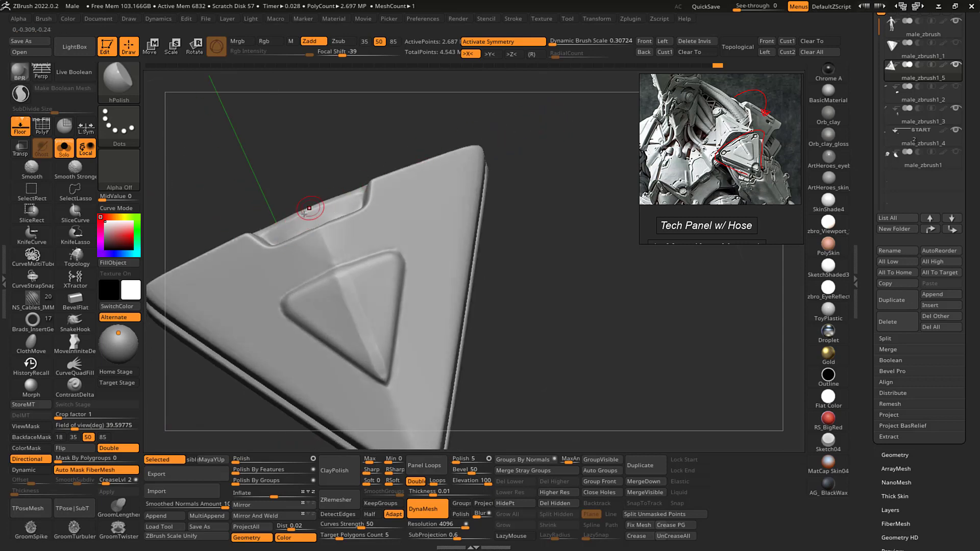
drag(323, 184, 333, 146)
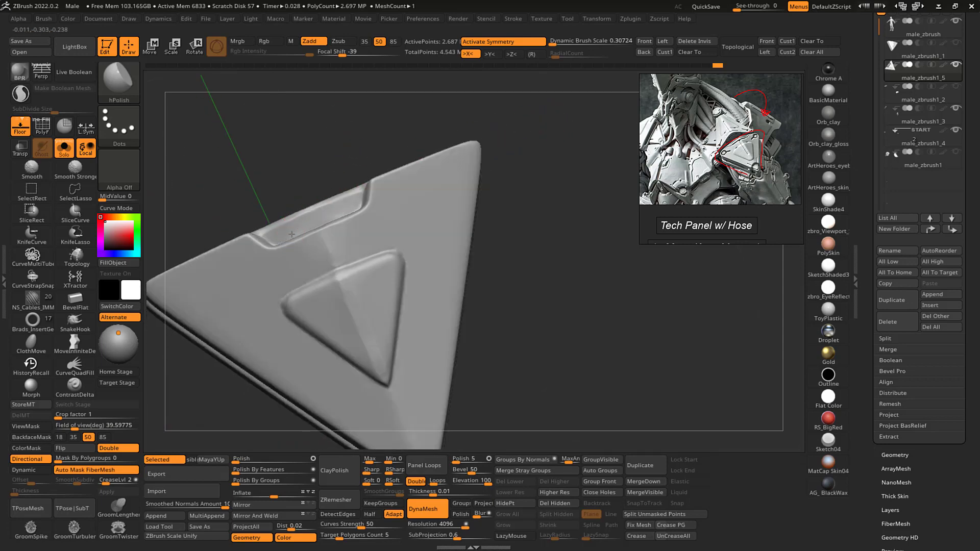
- Trim the recessed notch floor along the panel's outer edge with the TrimDynamic brush
mouse_move(529, 157)
mouse_down()
mouse_move(524, 178)
mouse_move(534, 167)
mouse_move(513, 169)
mouse_up()
key(b)
key(t)
key(d)
drag(273, 223, 296, 181)
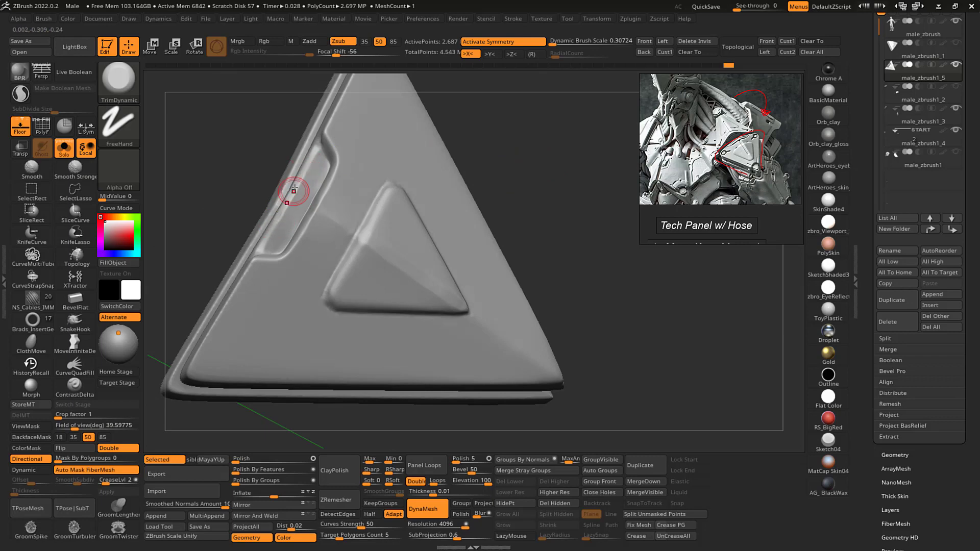
- Examine the whole panel, its notch and raised triangle from several angles and distances
mouse_move(531, 153)
alt+mouse_down()
mouse_move(548, 183)
mouse_move(508, 192)
mouse_move(549, 97)
mouse_move(520, 153)
mouse_move(542, 144)
alt+mouse_up()
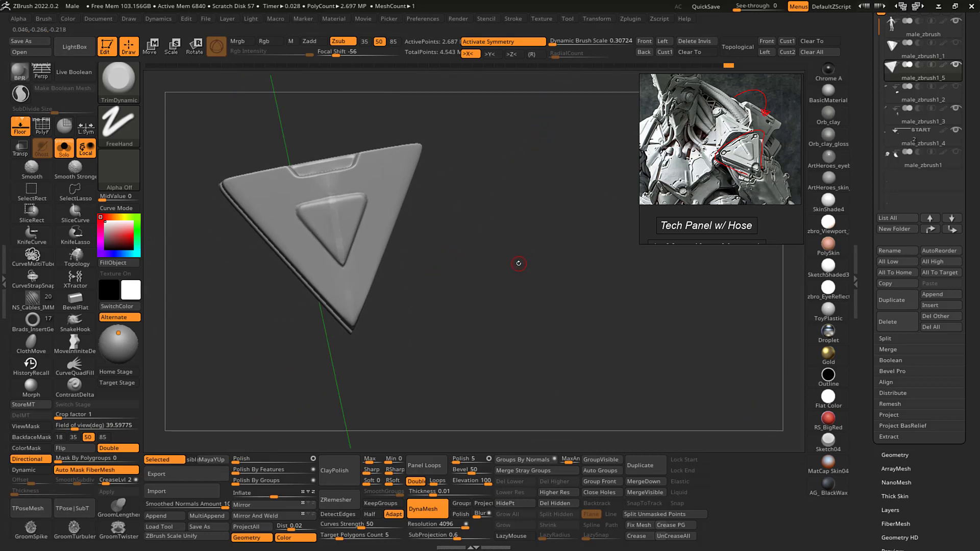
drag(496, 217, 500, 250)
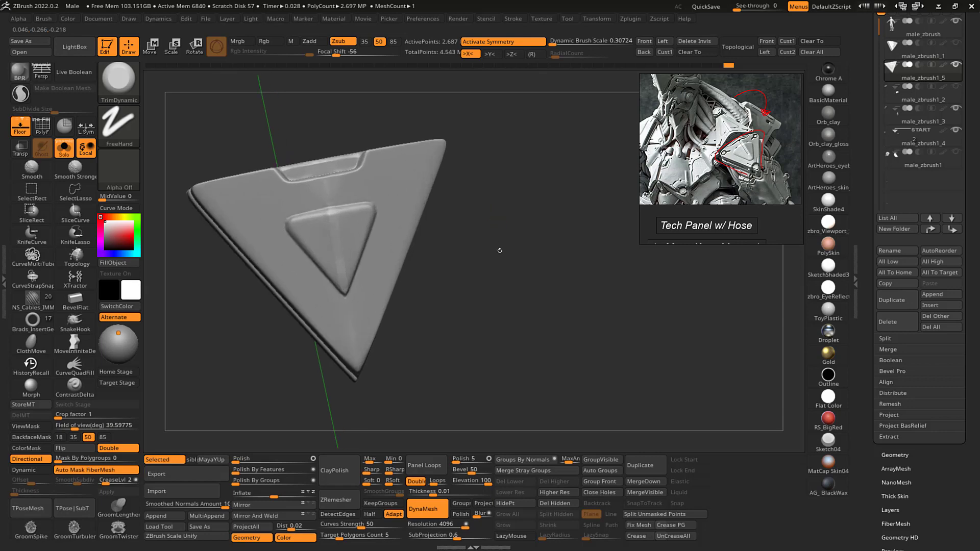
mouse_move(523, 219)
alt+mouse_down()
mouse_move(542, 214)
mouse_move(485, 240)
mouse_move(524, 250)
mouse_move(475, 280)
mouse_move(553, 284)
mouse_move(530, 126)
alt+mouse_up()
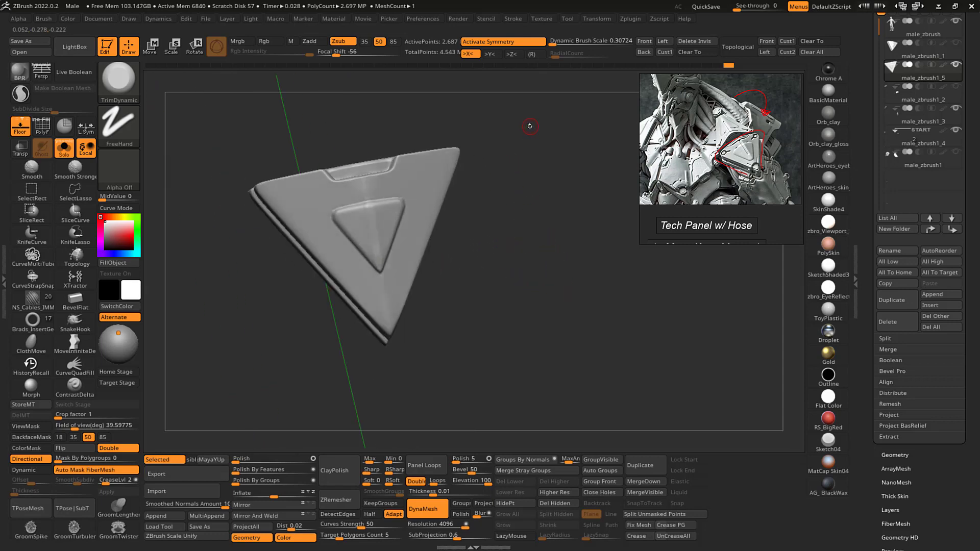
drag(485, 228, 529, 242)
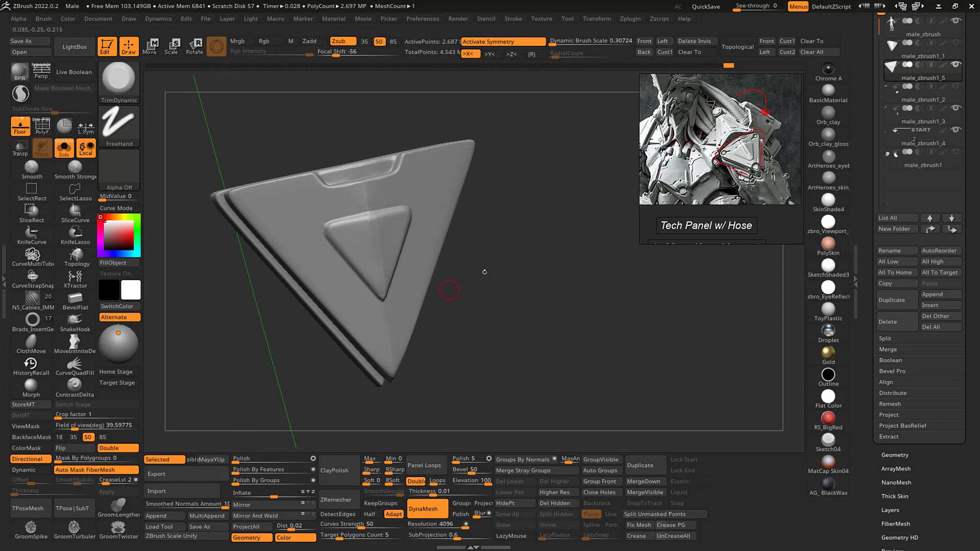
mouse_move(484, 271)
mouse_down()
mouse_move(527, 258)
mouse_move(517, 248)
mouse_move(527, 263)
mouse_move(537, 257)
mouse_up()
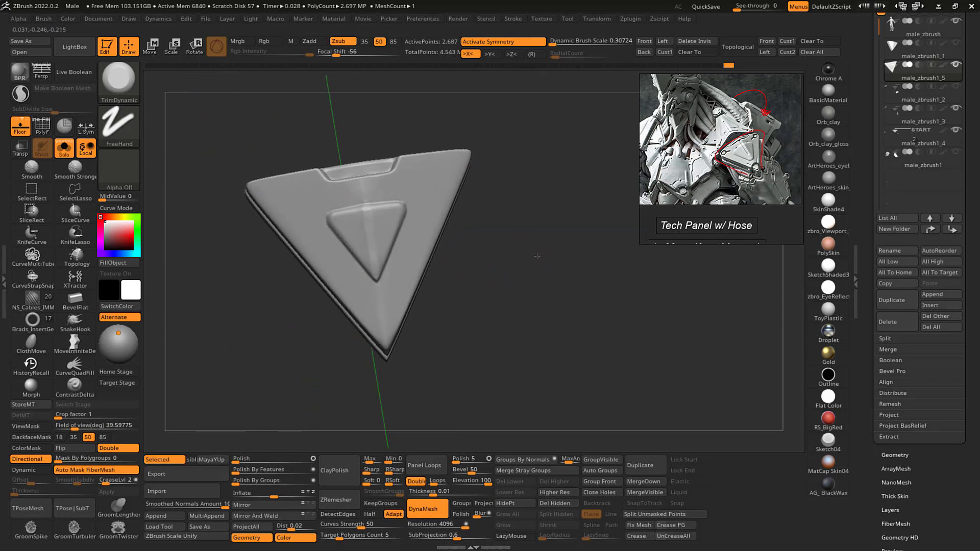
drag(495, 164, 490, 183)
drag(501, 262, 557, 236)
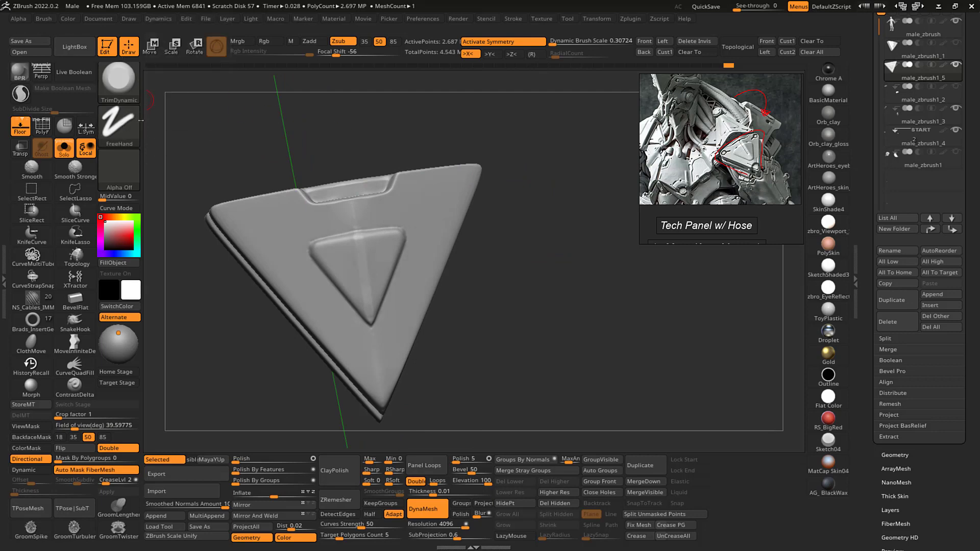
drag(512, 277, 520, 280)
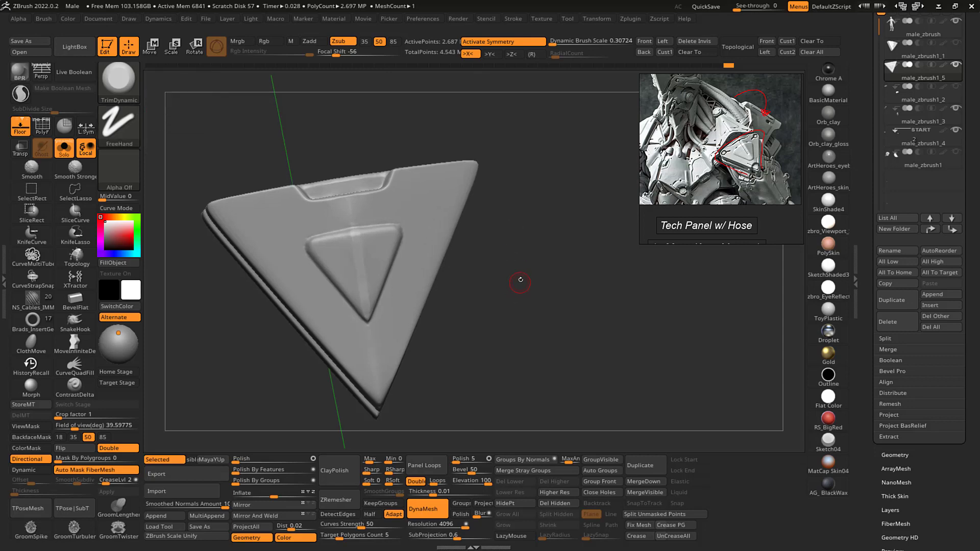
ctrl+right_drag(520, 272, 537, 258)
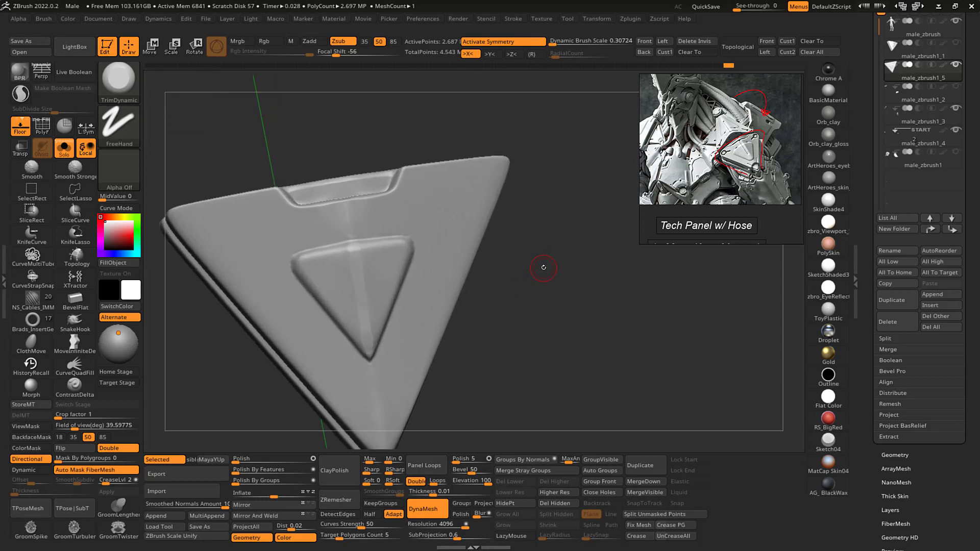
drag(543, 267, 507, 258)
- Configure the MaskPen with the DragRect stroke, the circular Alpha 58 and a focal shift of -100
key(ctrl)
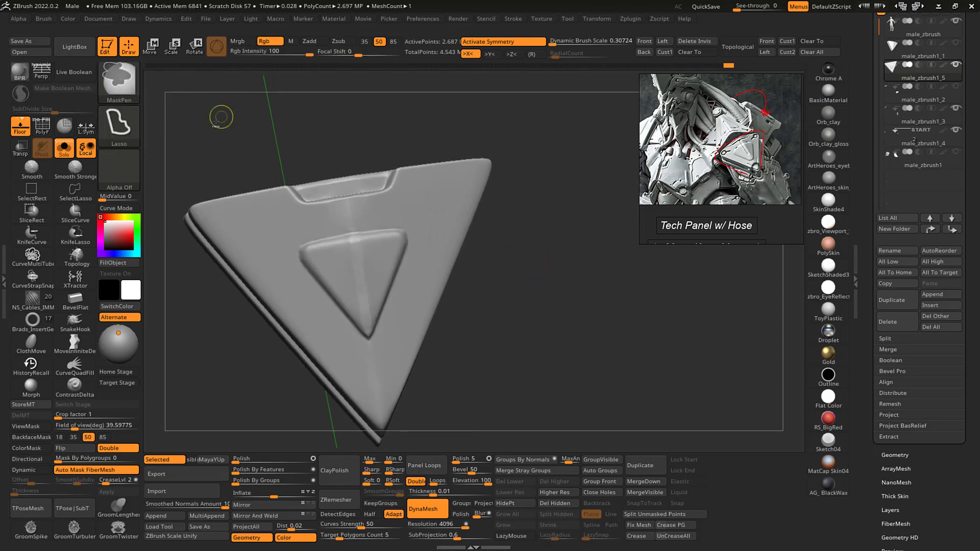
click(126, 123)
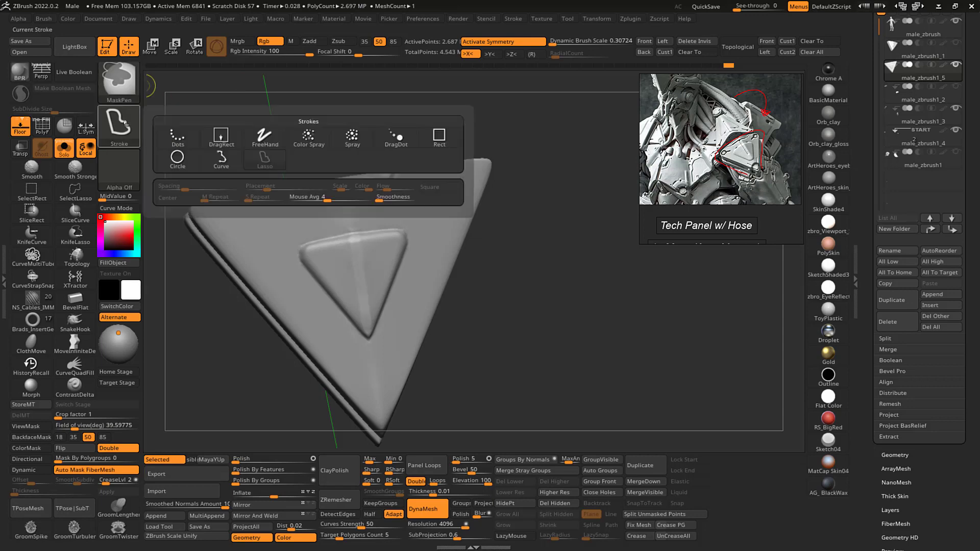
key(ctrl)
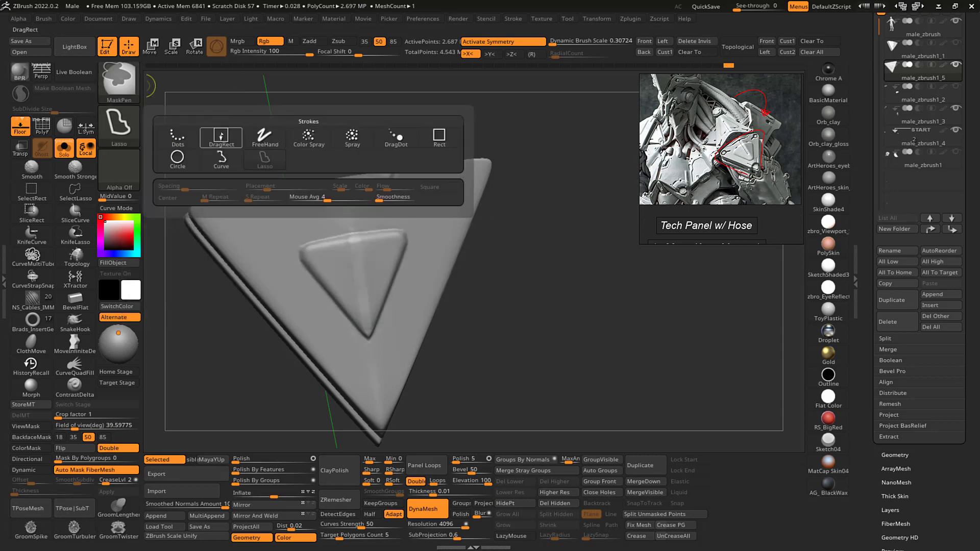
click(221, 137)
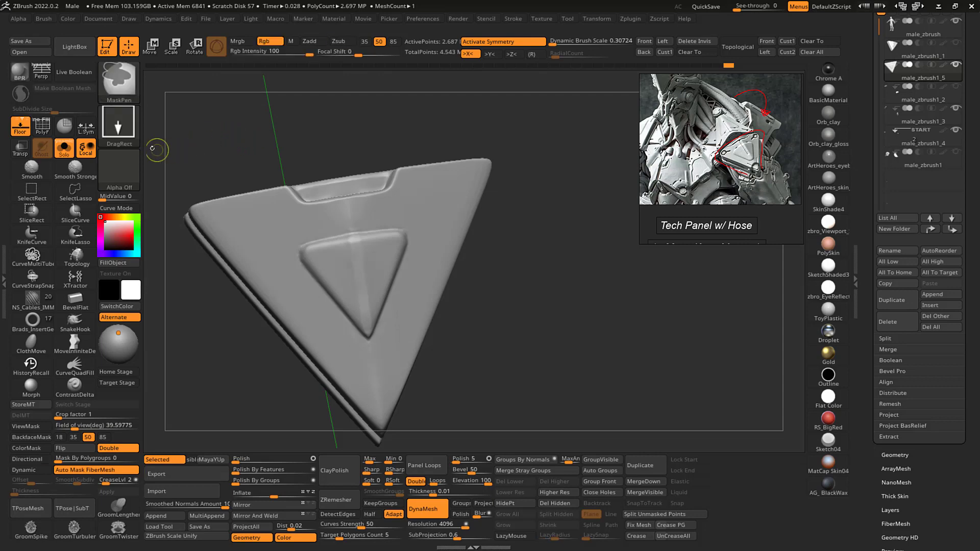
click(118, 172)
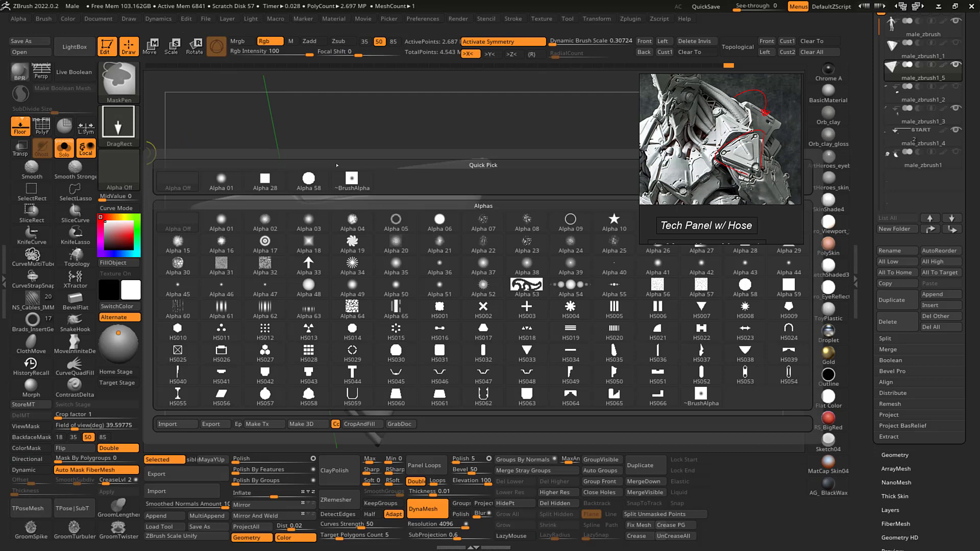
click(317, 181)
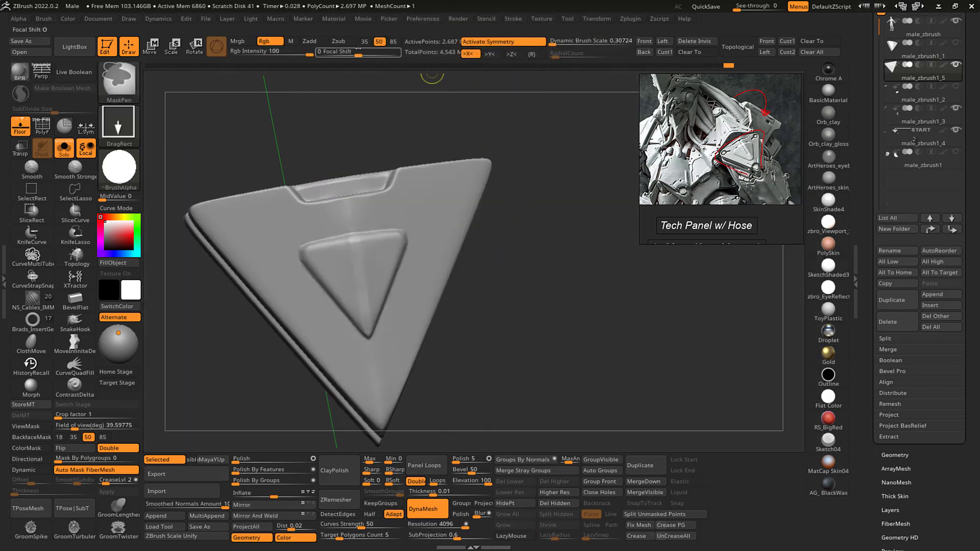
drag(321, 51, 317, 52)
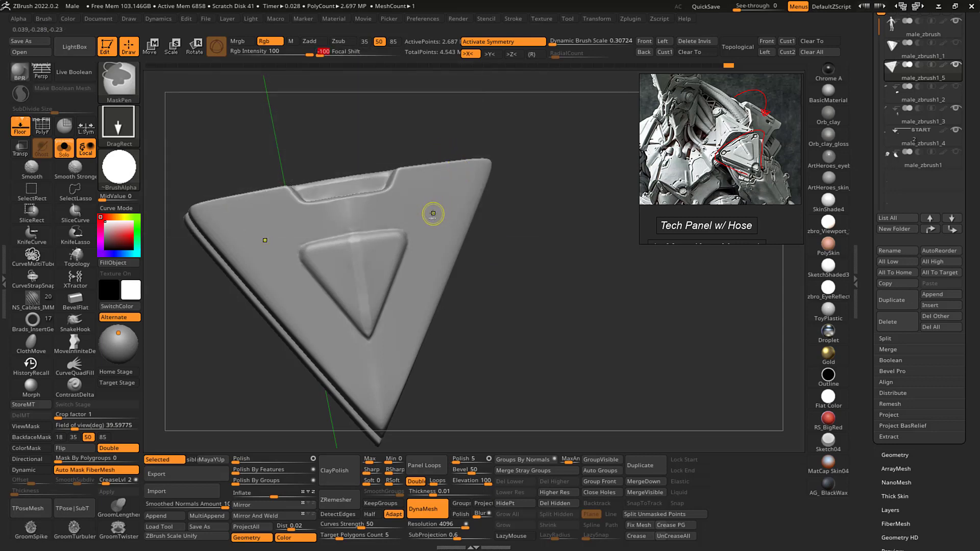
- With the mask display on, mask three circles of decreasing size beside each side of the raised triangle, and invert the mask
key(ctrl+h)
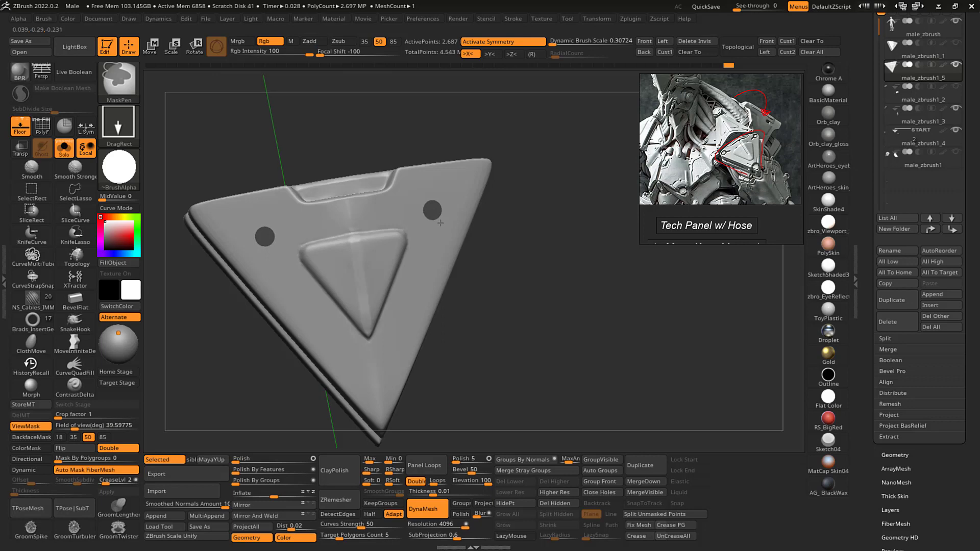
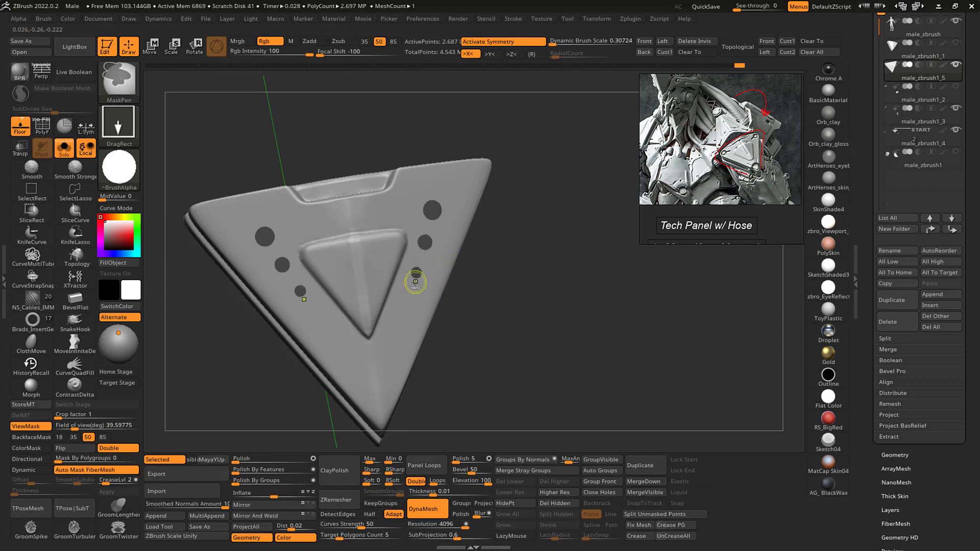
drag(519, 325, 544, 305)
ctrl+click(521, 268)
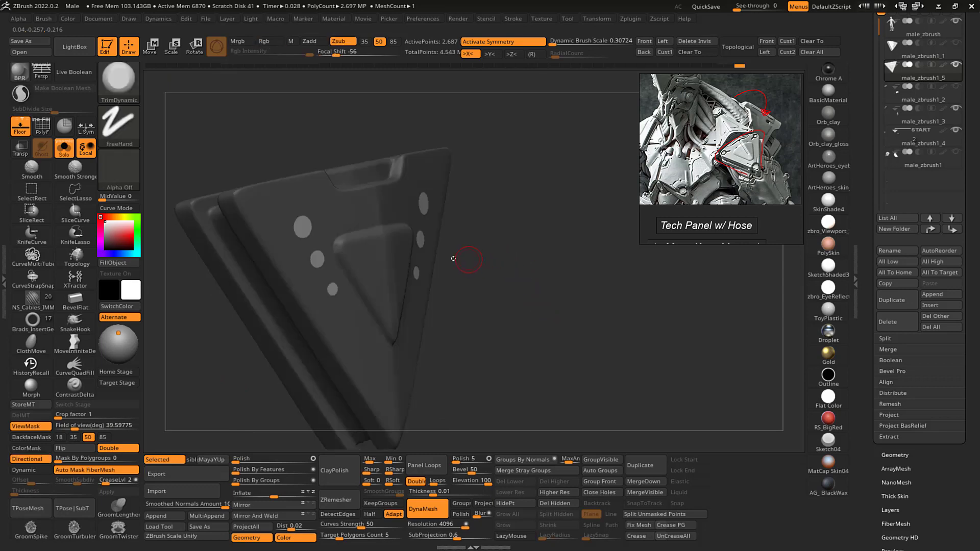
- Push the unmasked circles into the panel with the Move brush to form round holes, and hide the mask display
key(b)
key(m)
key(v)
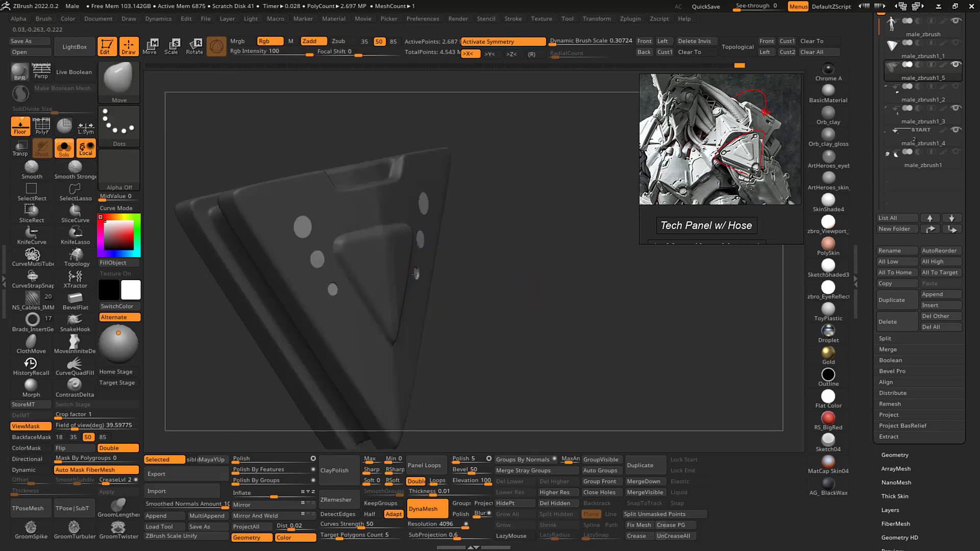
key(ctrl+z)
mouse_move(538, 250)
mouse_down()
mouse_move(553, 242)
mouse_move(530, 247)
mouse_up()
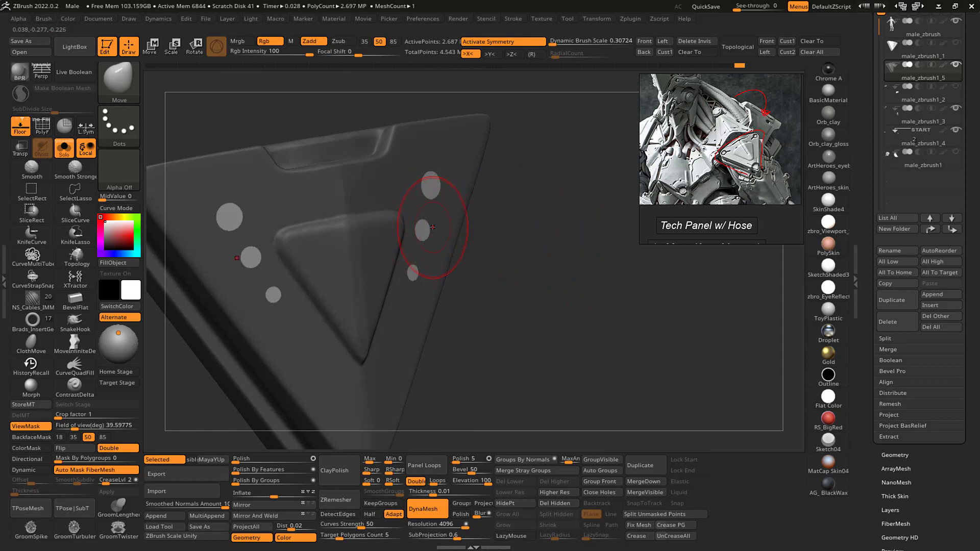
key(ctrl+h)
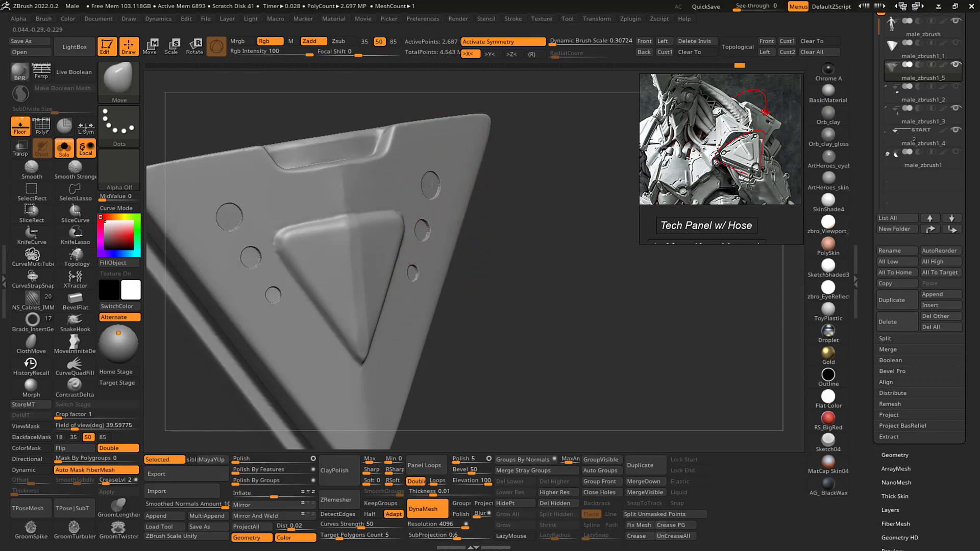
- Examine the round holes and the panel's overall shape from several angles
alt+drag(540, 299, 500, 284)
right_drag(500, 284, 474, 280)
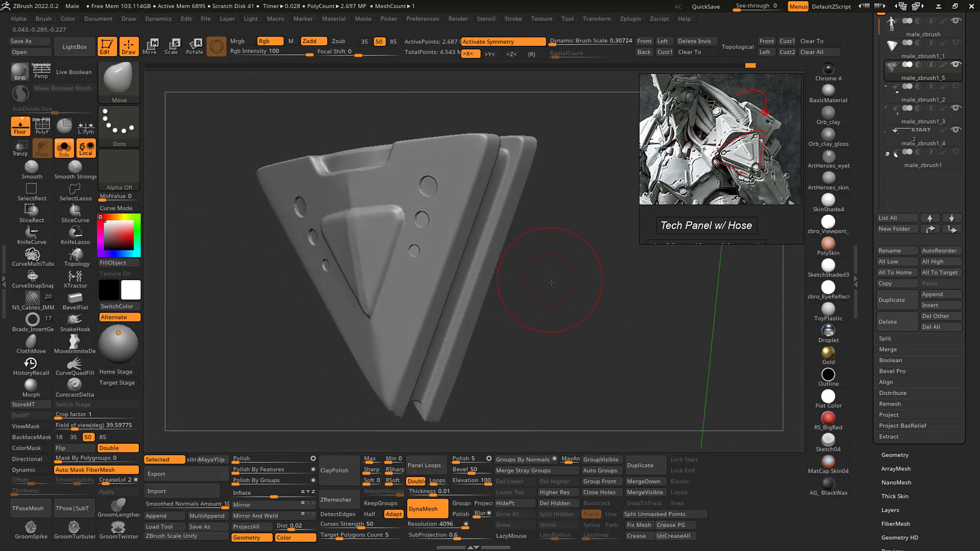
right_drag(572, 276, 527, 220)
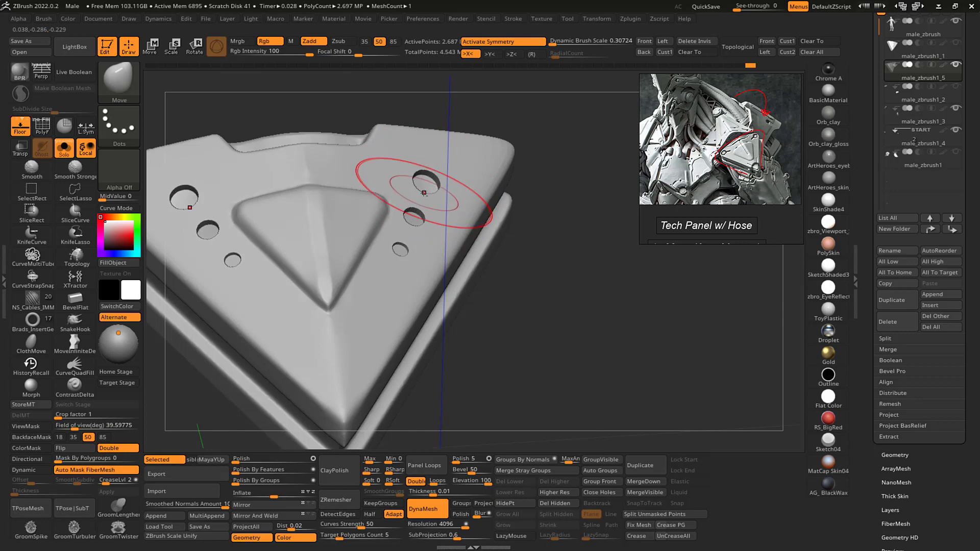
drag(530, 263, 523, 291)
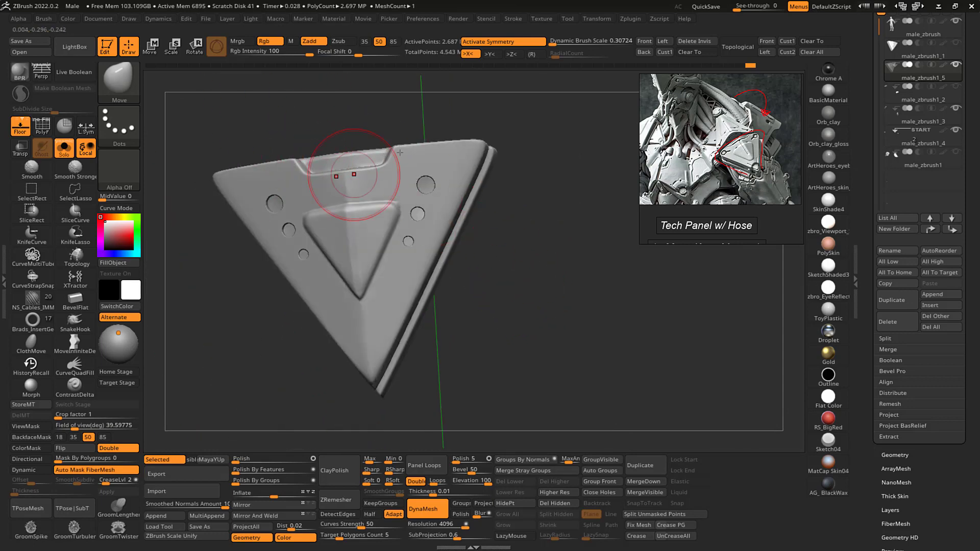
mouse_move(565, 212)
mouse_down()
mouse_move(592, 212)
mouse_move(515, 212)
mouse_move(541, 211)
mouse_move(536, 201)
mouse_move(541, 209)
mouse_up()
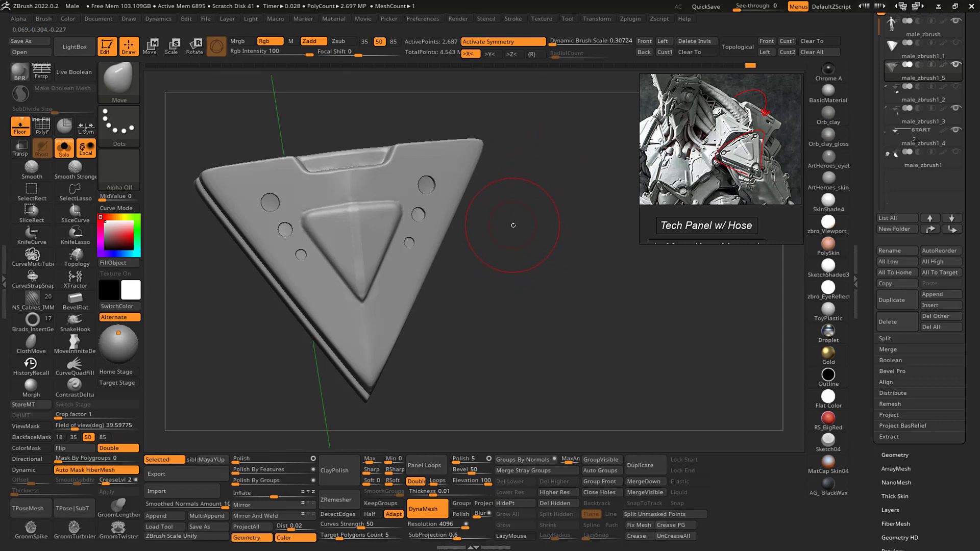
mouse_move(516, 240)
mouse_down()
mouse_move(525, 262)
mouse_move(512, 213)
mouse_up()
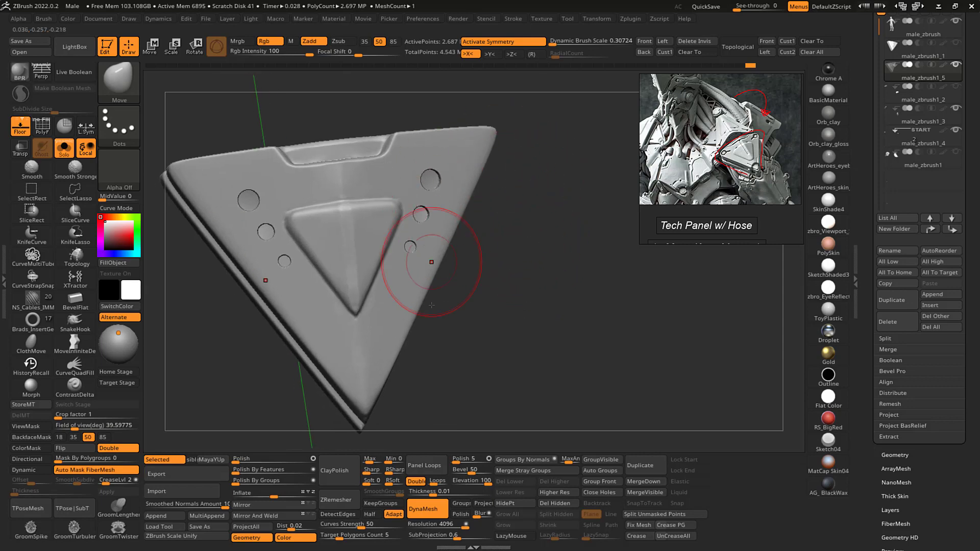
drag(529, 269, 486, 148)
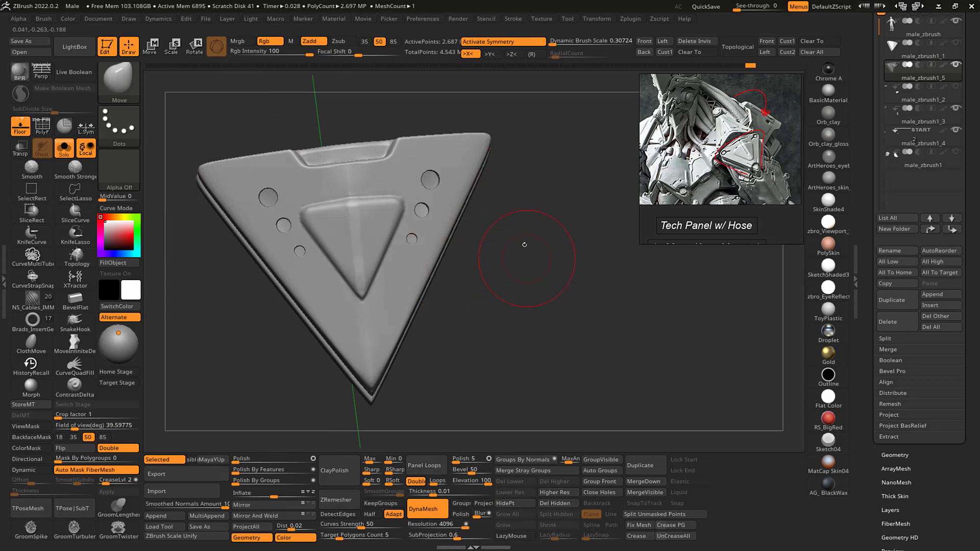
mouse_move(523, 242)
mouse_down()
mouse_move(533, 250)
mouse_move(518, 209)
mouse_up()
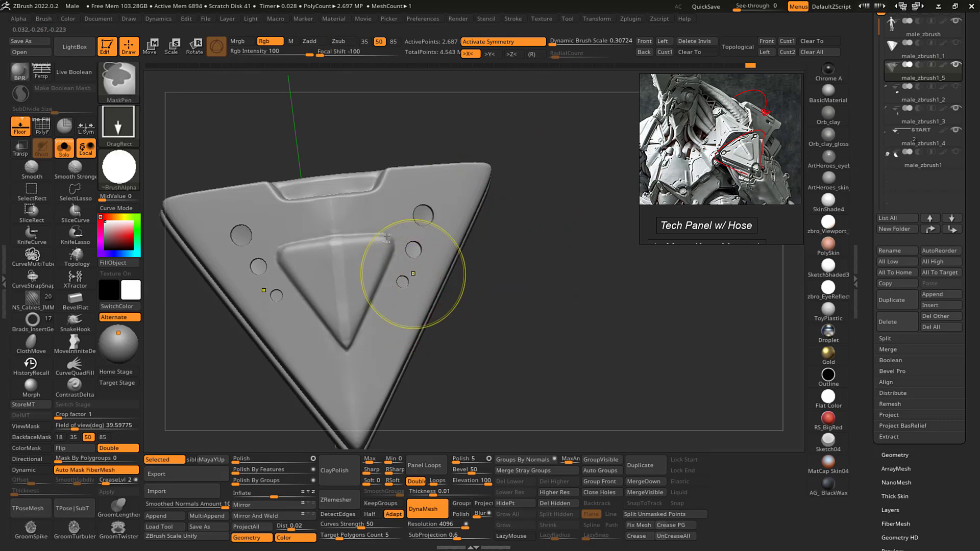
click(124, 166)
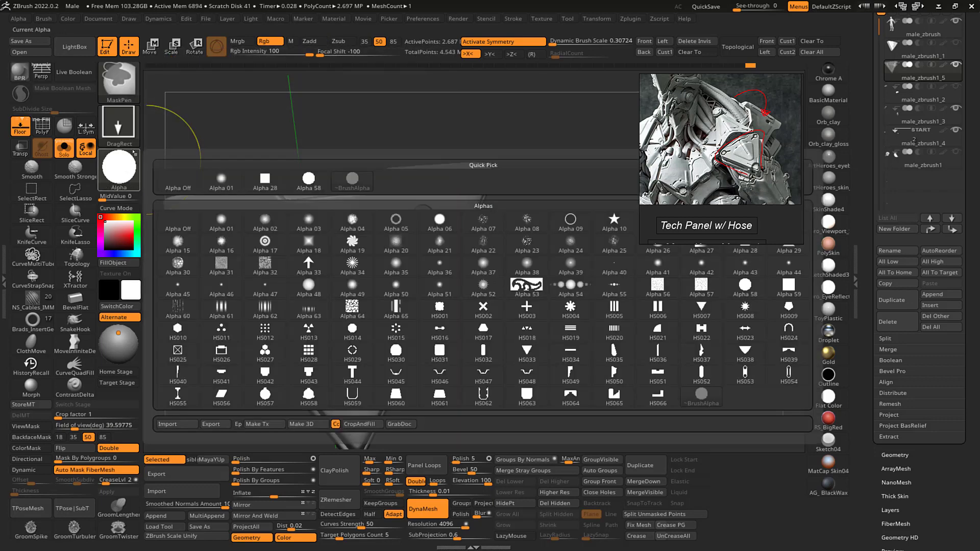
click(178, 176)
mouse_move(519, 282)
mouse_down()
mouse_move(585, 311)
mouse_move(564, 306)
mouse_move(573, 280)
mouse_move(553, 261)
mouse_move(450, 282)
mouse_move(452, 266)
mouse_up()
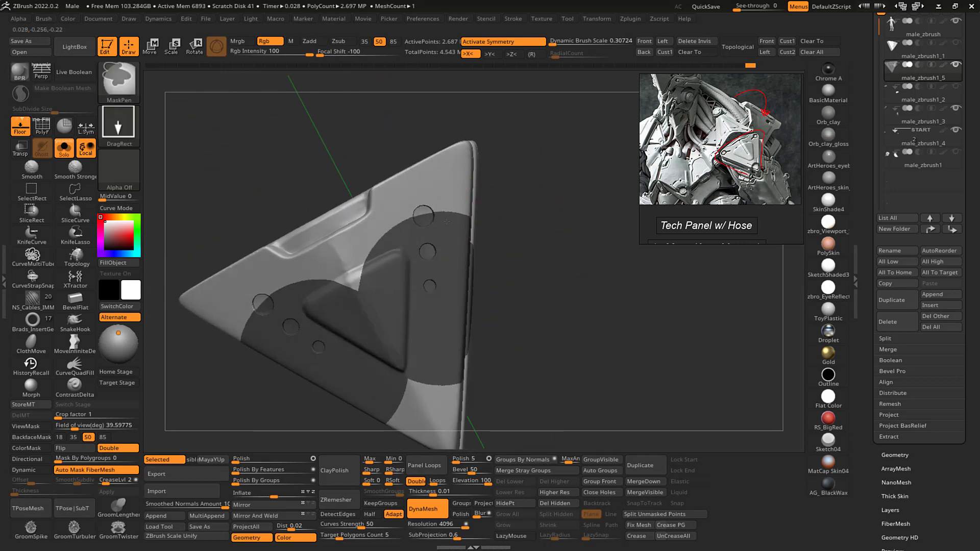
key(ctrl+z)
- Switch the MaskPen to the square Alpha 28, mask a small square beside the holes on each side, and hide the mask display
key(ctrl)
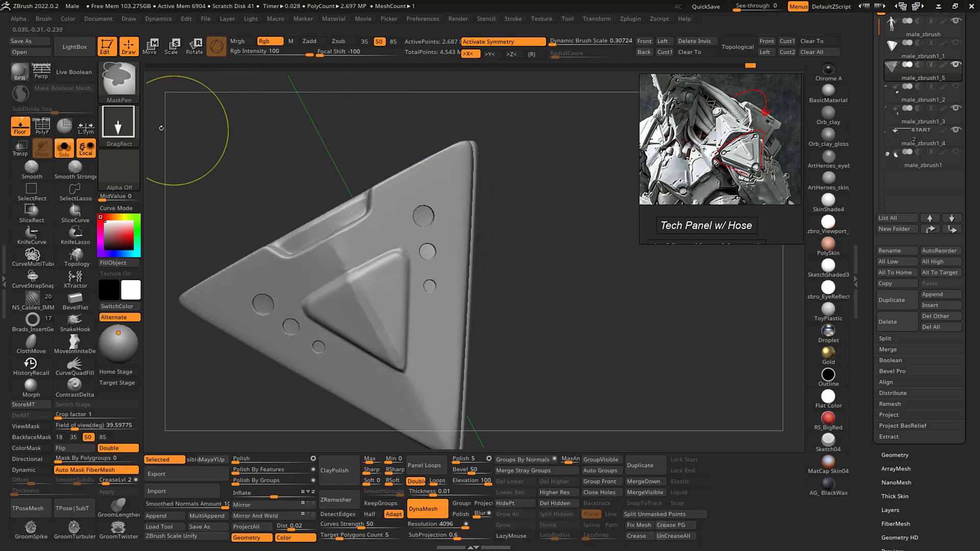
click(124, 166)
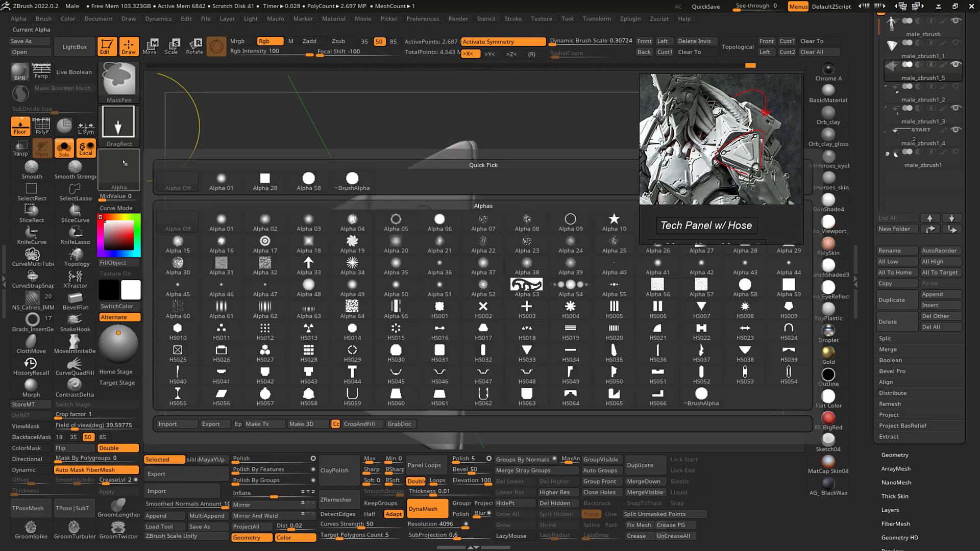
click(265, 178)
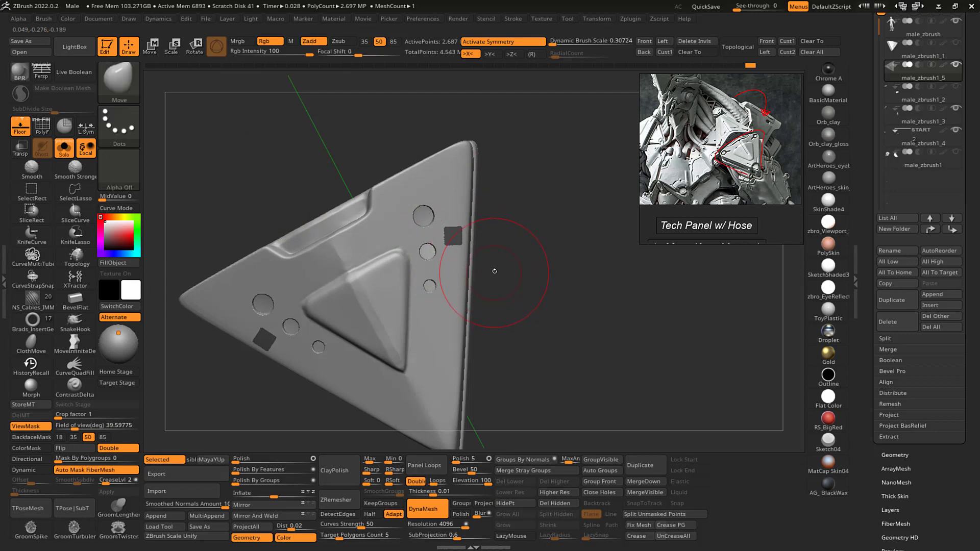
key(ctrl+h)
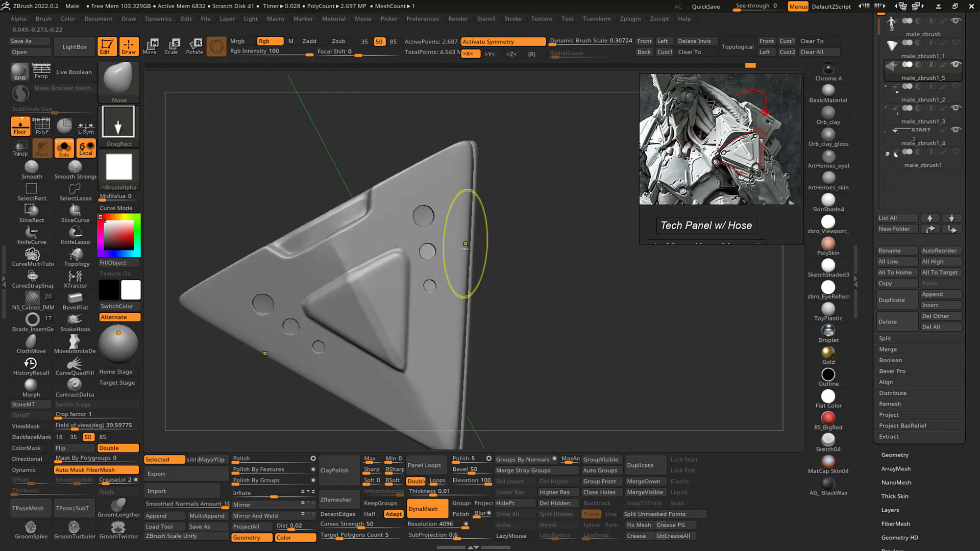
- Set the MaskPen to the Lasso stroke with its alpha turned off, and select the Move brush
ctrl+drag(465, 244, 465, 244)
click(123, 159)
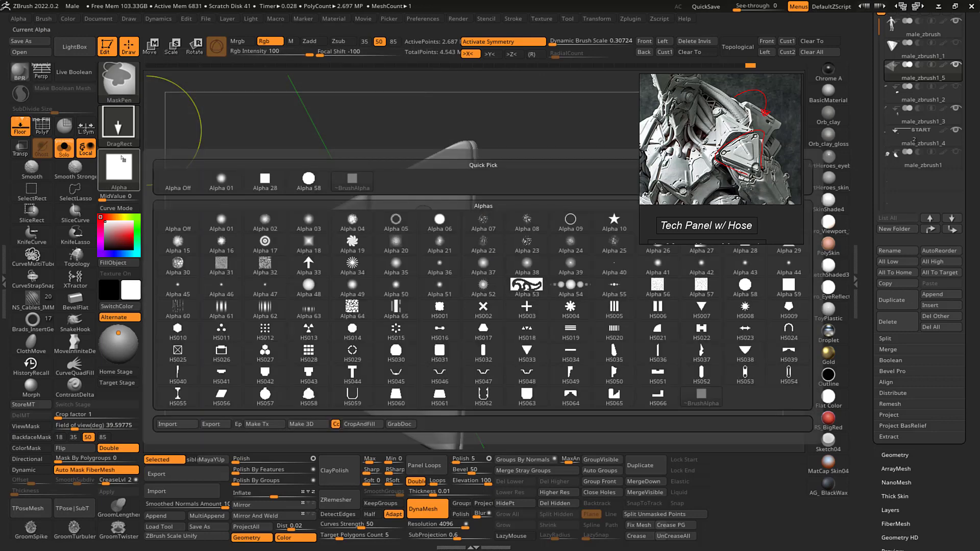
ctrl+click(178, 183)
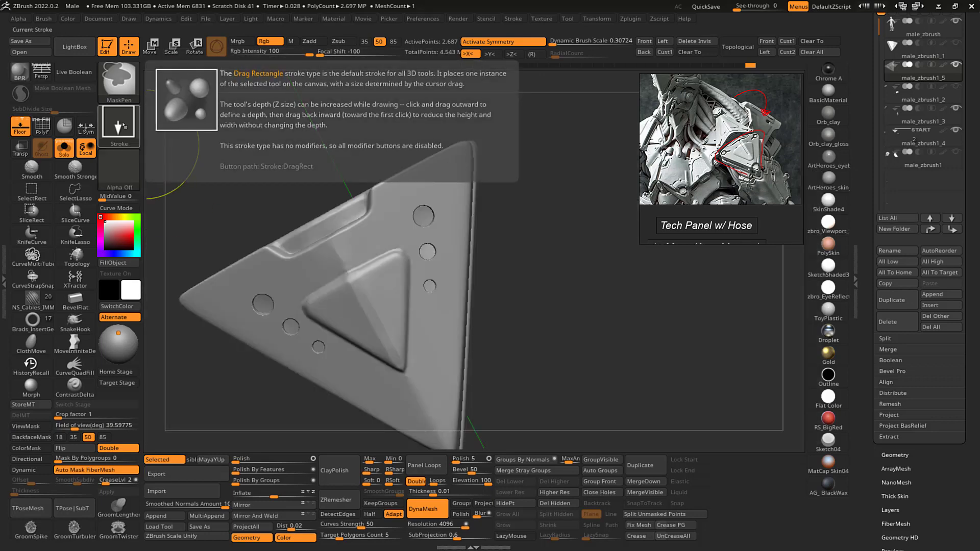
ctrl+click(122, 126)
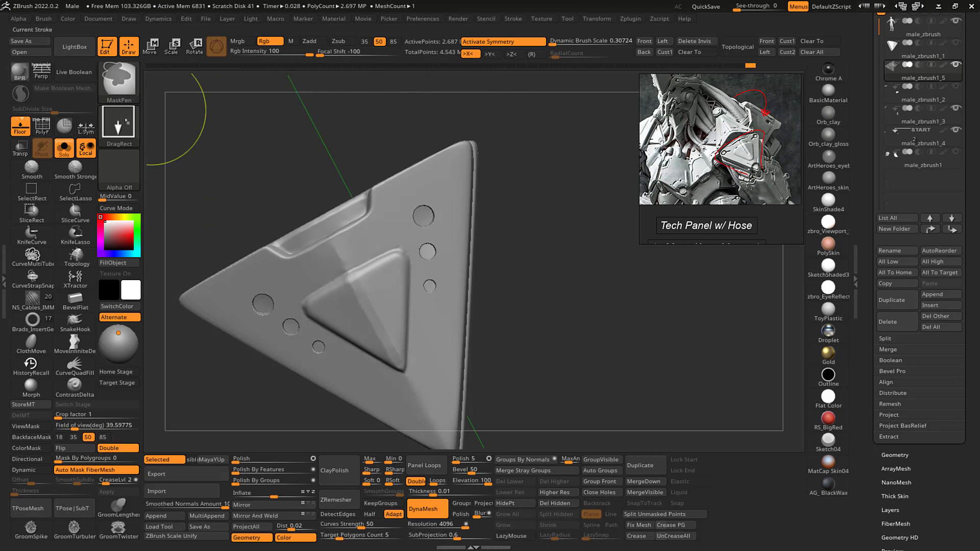
click(125, 123)
key(b)
key(m)
key(v)
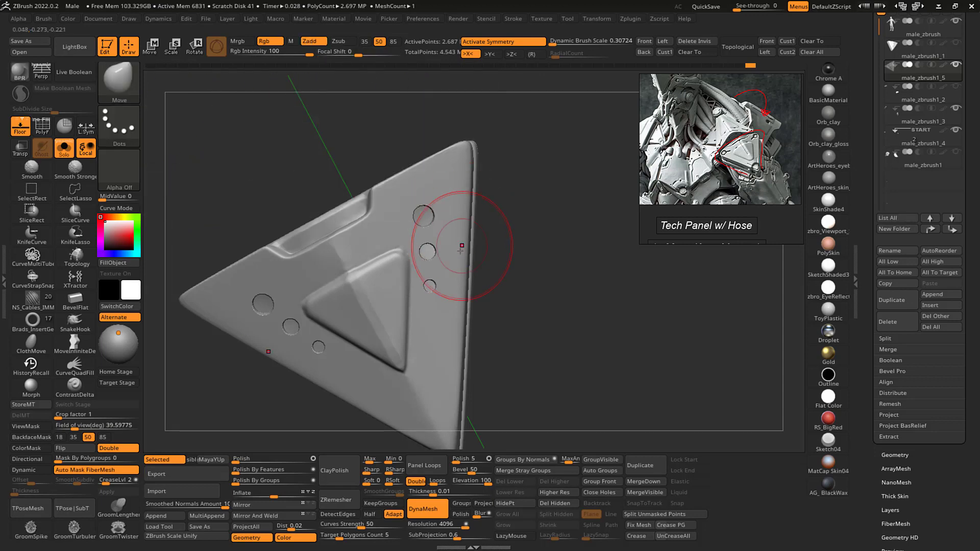
key(ctrl)
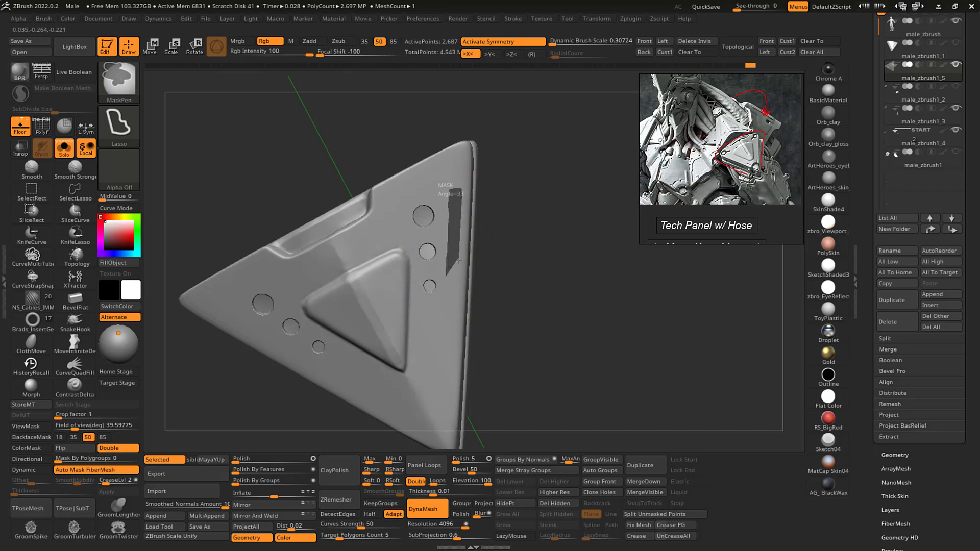
ctrl+drag(457, 279, 461, 276)
mouse_move(503, 195)
mouse_down()
mouse_move(544, 185)
mouse_move(537, 202)
mouse_up()
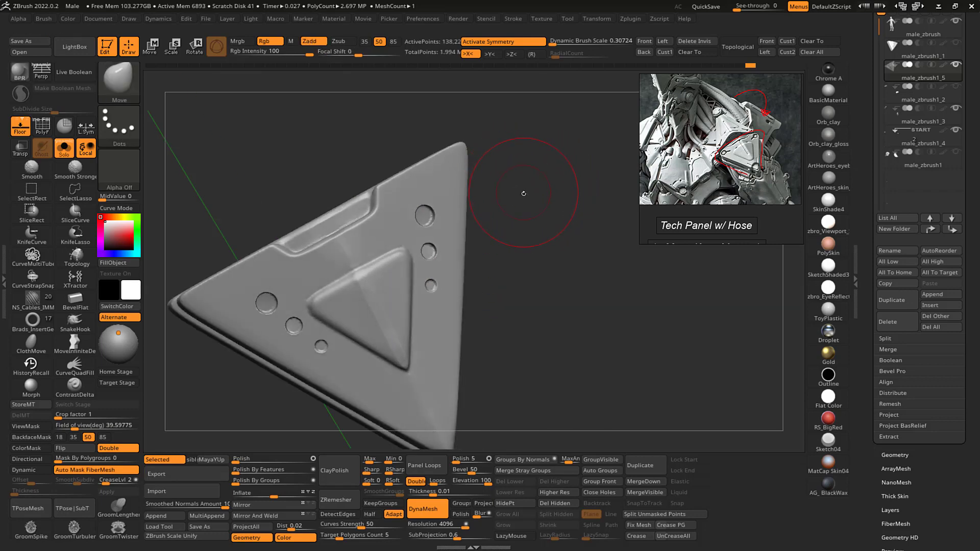
mouse_move(436, 254)
ctrl+mouse_down()
mouse_move(437, 192)
mouse_move(448, 253)
ctrl+mouse_up()
key(ctrl+z)
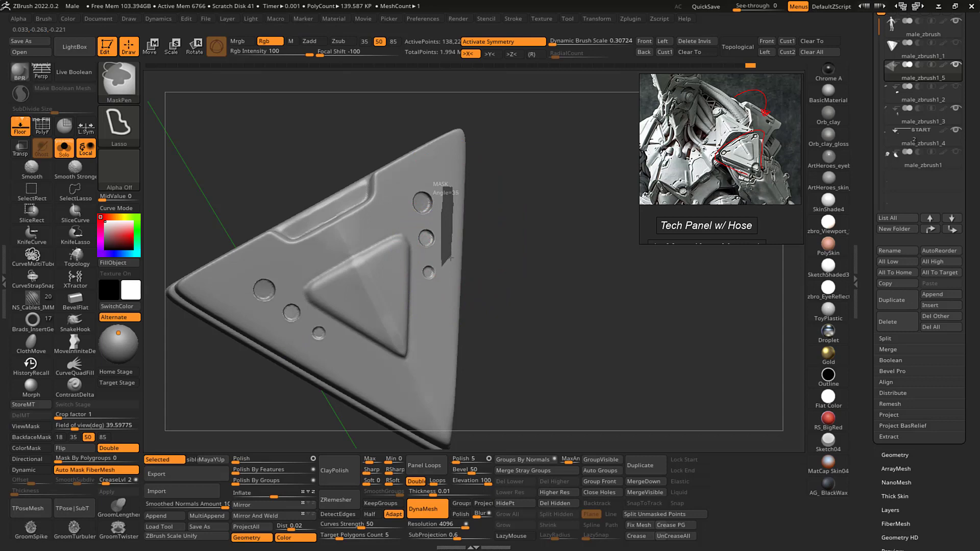
- Lasso-mask a narrow straight strip outside the three holes on both sides, and trim the strip's ends with the mask display on
ctrl+drag(450, 269, 449, 268)
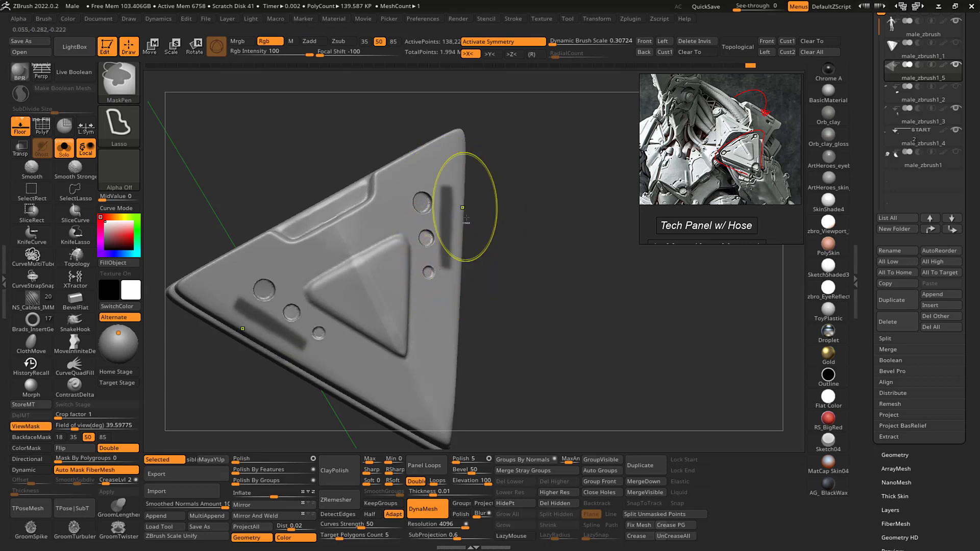
mouse_move(432, 186)
ctrl+mouse_down()
mouse_move(413, 256)
mouse_move(440, 292)
mouse_move(468, 255)
mouse_move(453, 159)
mouse_move(473, 190)
ctrl+mouse_up()
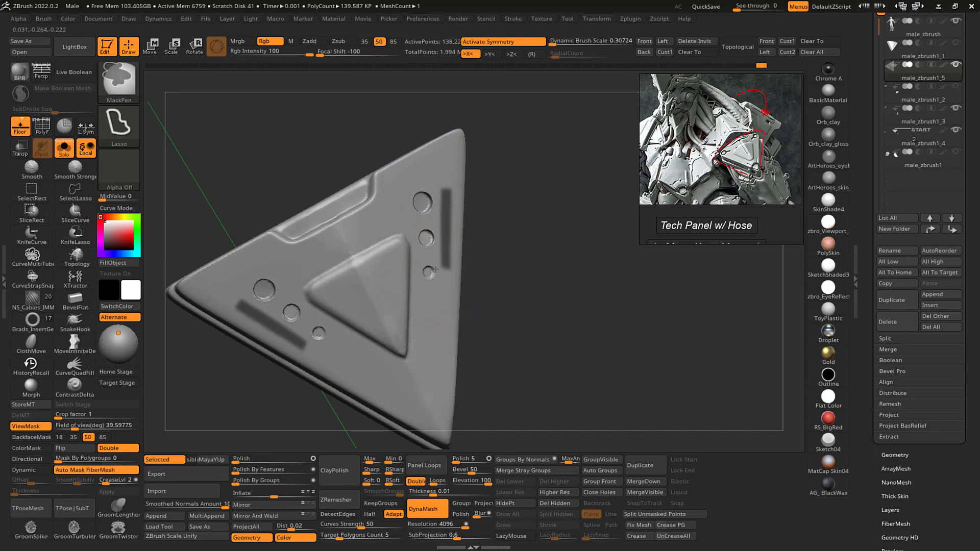
mouse_move(436, 268)
ctrl+alt+mouse_down()
mouse_move(479, 264)
mouse_move(449, 260)
mouse_move(451, 280)
mouse_move(472, 266)
ctrl+alt+mouse_up()
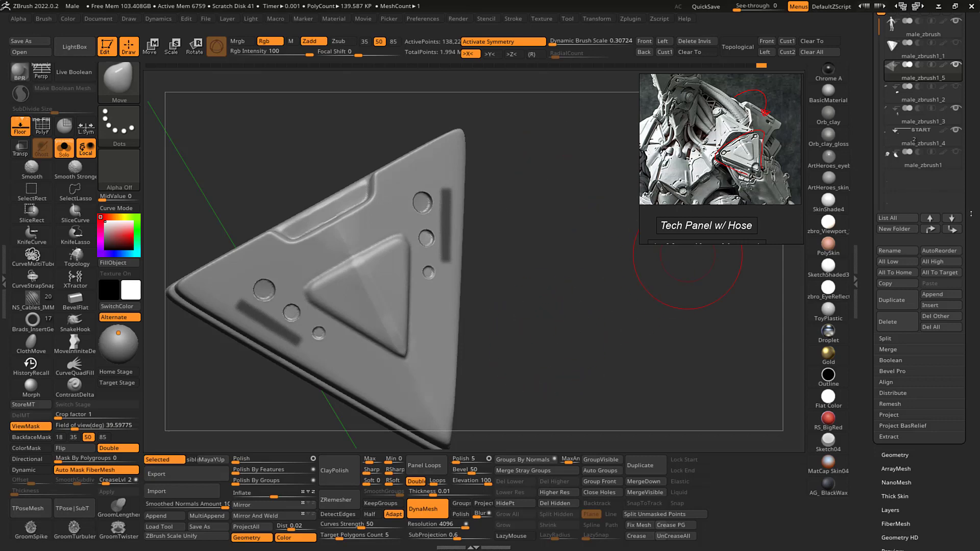
- Sharpen the strip mask and invert it so only the two strips are unmasked
scroll(895, 292, down, 6)
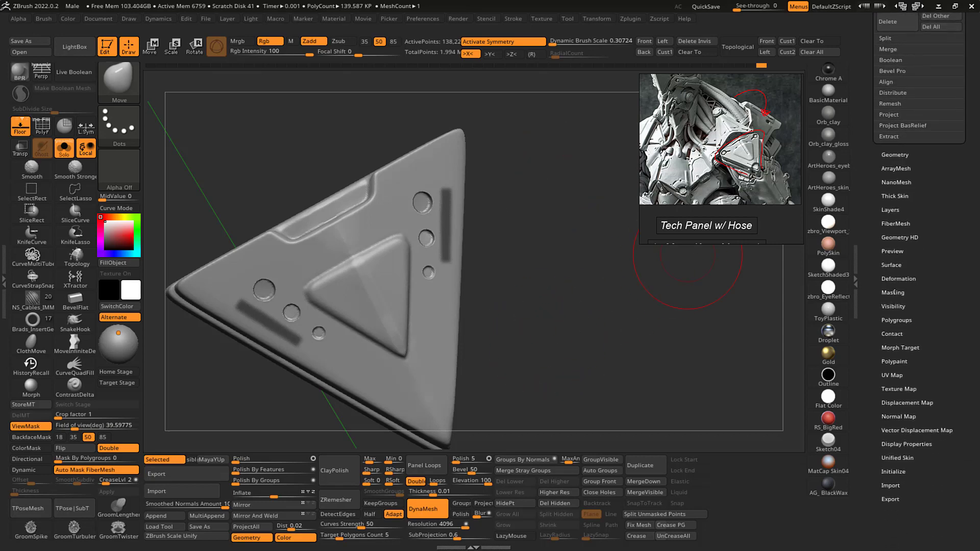
click(896, 292)
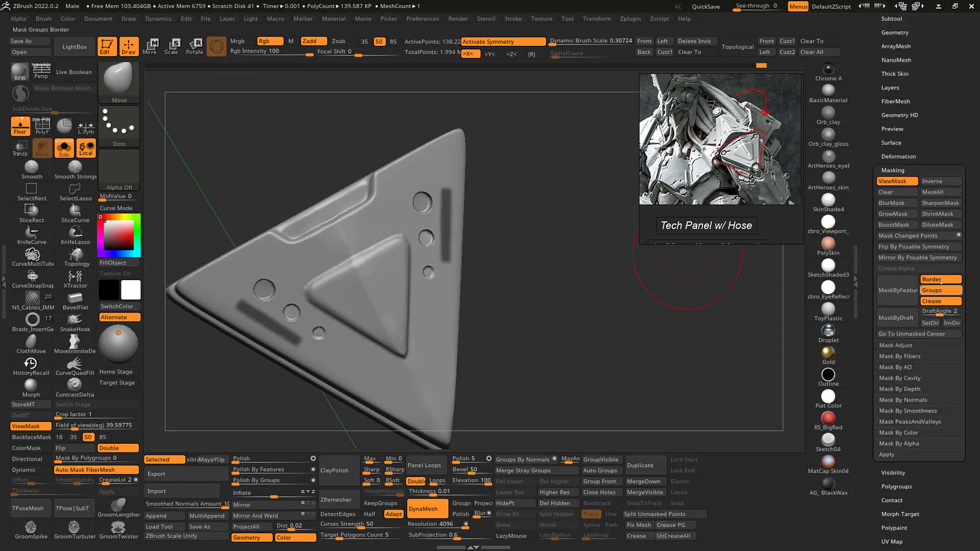
click(949, 207)
alt+drag(560, 333, 562, 317)
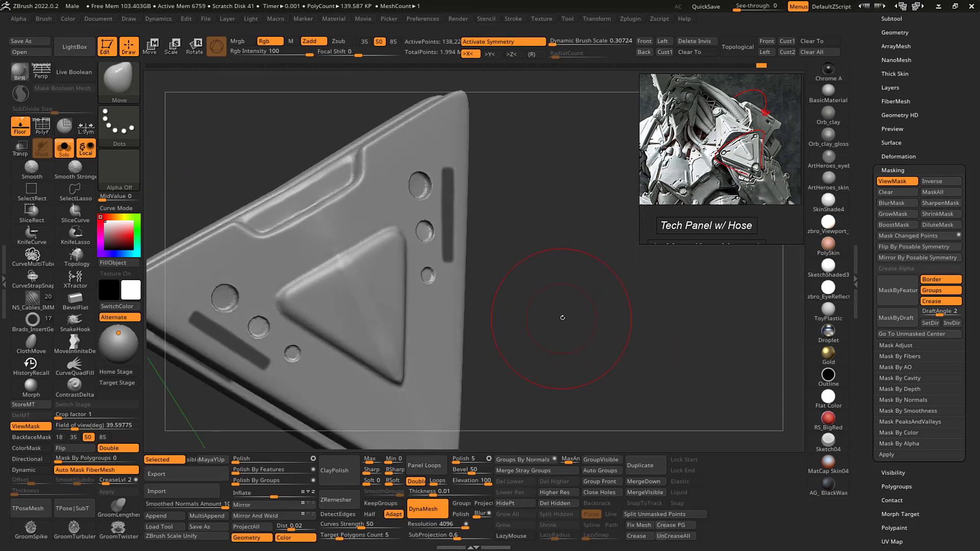
ctrl+click(525, 247)
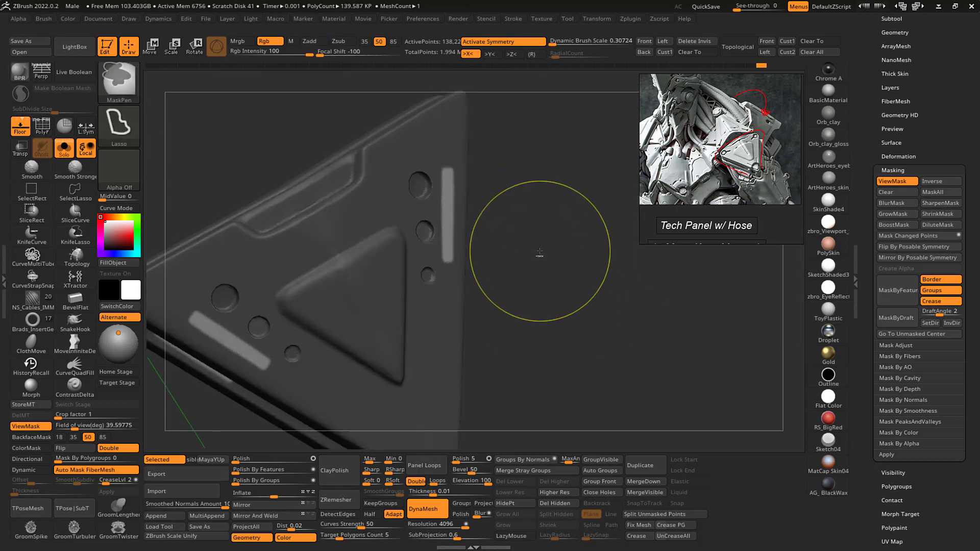
- Hide the mask display and push the unmasked strips into the panel with the Move brush to form long slots beside the holes
key(ctrl+h)
drag(541, 255, 555, 250)
key(s)
mouse_move(447, 225)
mouse_down()
mouse_move(459, 226)
mouse_move(446, 221)
mouse_up()
drag(516, 258, 506, 252)
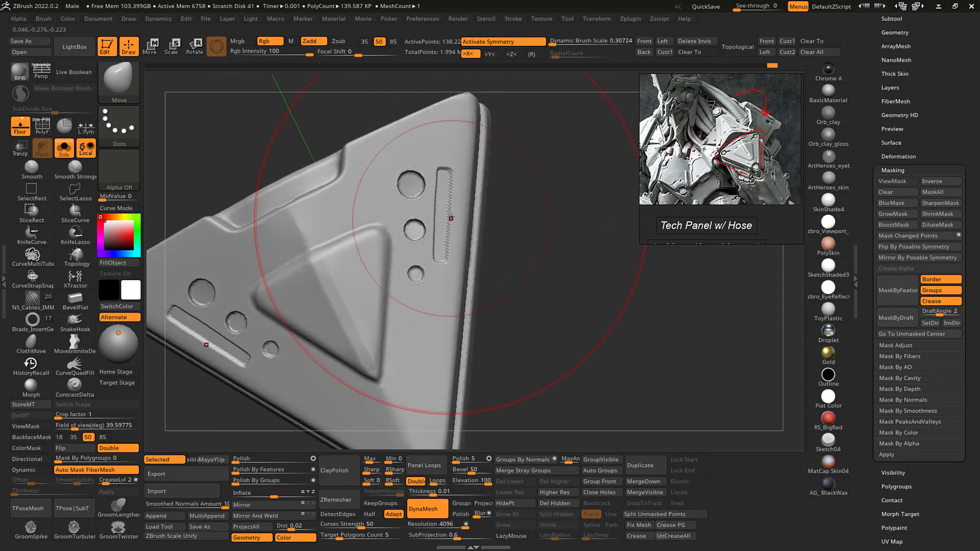
key(s)
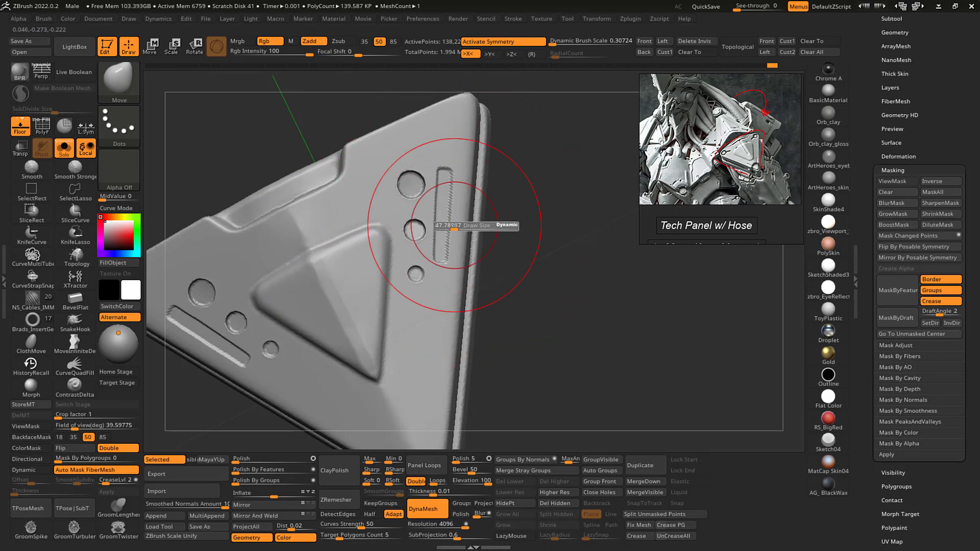
drag(525, 213, 557, 215)
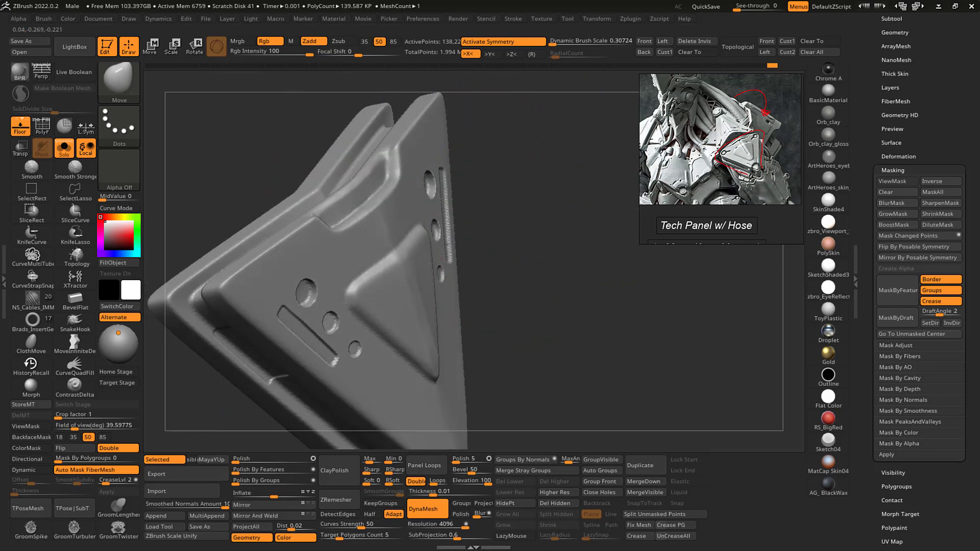
drag(531, 260, 437, 274)
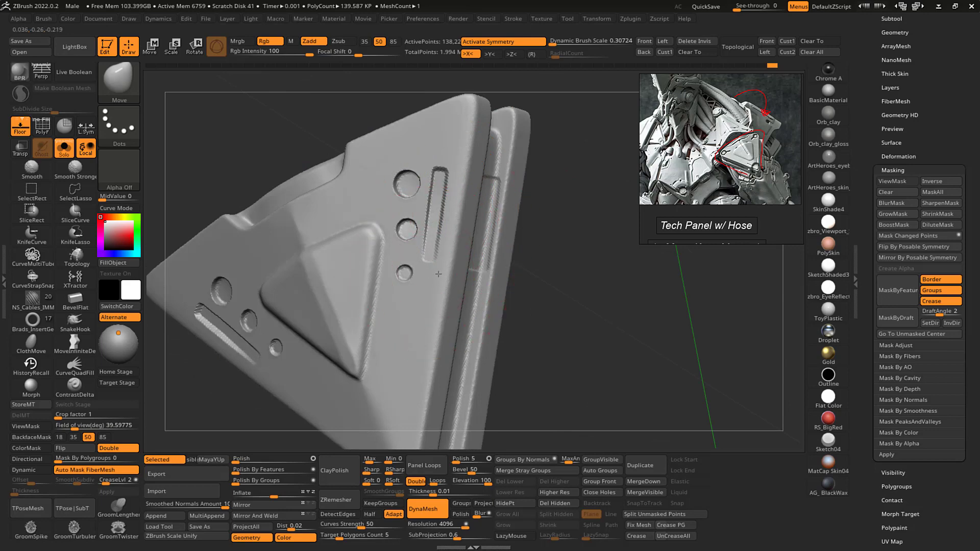
drag(436, 256, 433, 247)
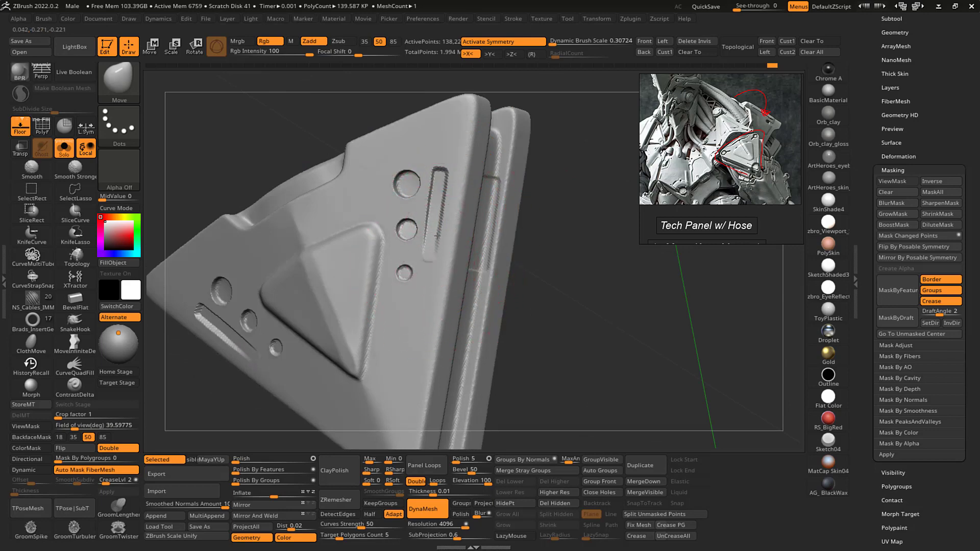
- Check the slotted panel from the front and put its subtool in a new folder named bool
mouse_move(541, 227)
alt+mouse_down()
mouse_move(549, 188)
mouse_move(579, 214)
mouse_move(550, 215)
alt+mouse_up()
alt+drag(530, 255, 547, 291)
drag(538, 326, 575, 280)
key(s)
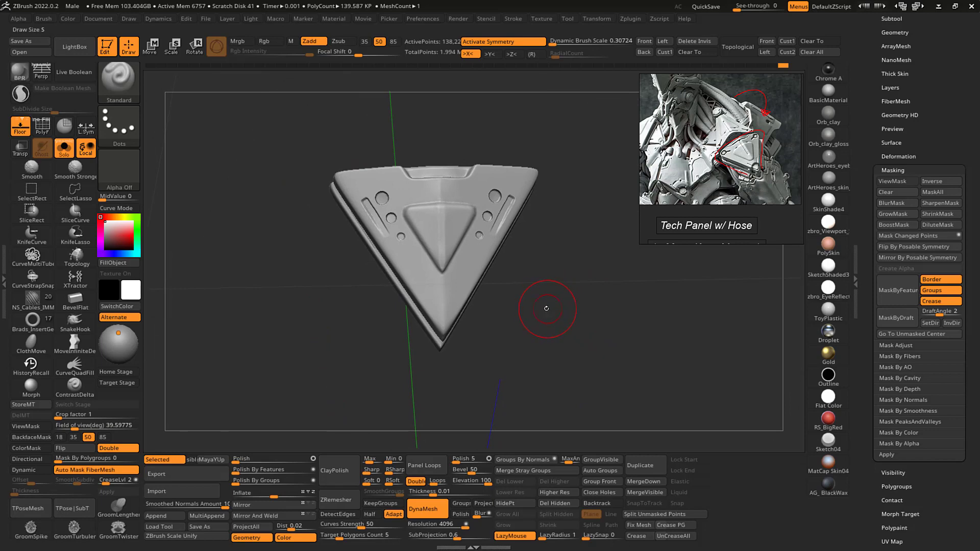
drag(549, 310, 558, 304)
drag(947, 16, 947, 140)
click(947, 148)
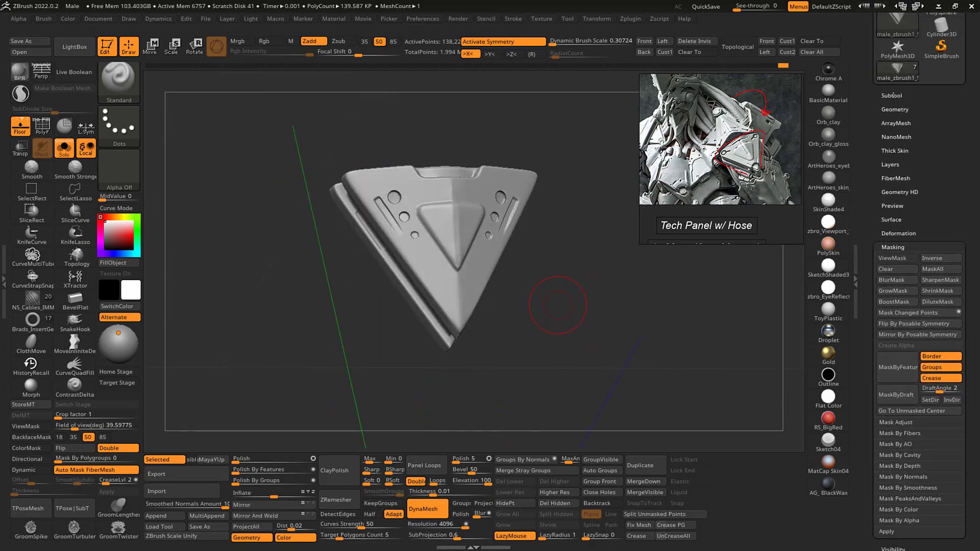
scroll(959, 128, down, 3)
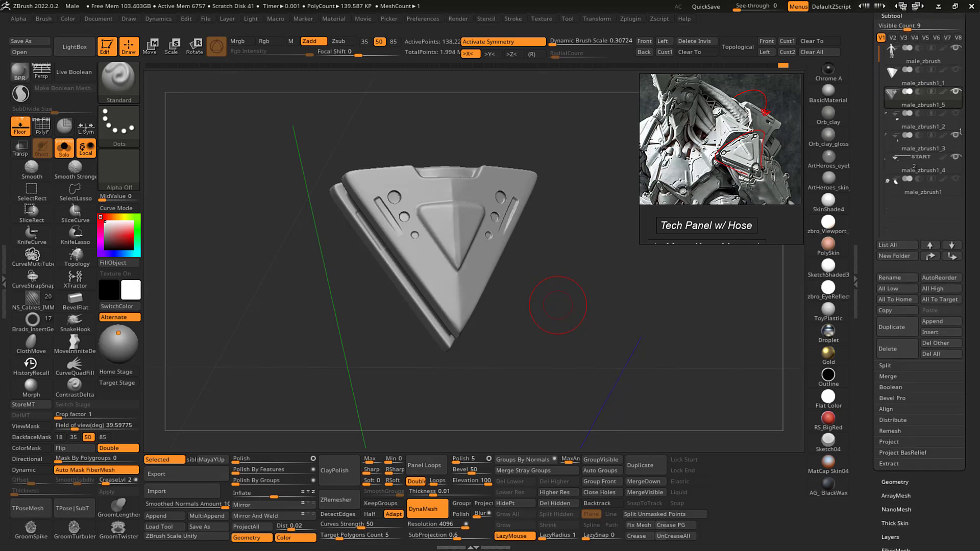
scroll(960, 131, down, 2)
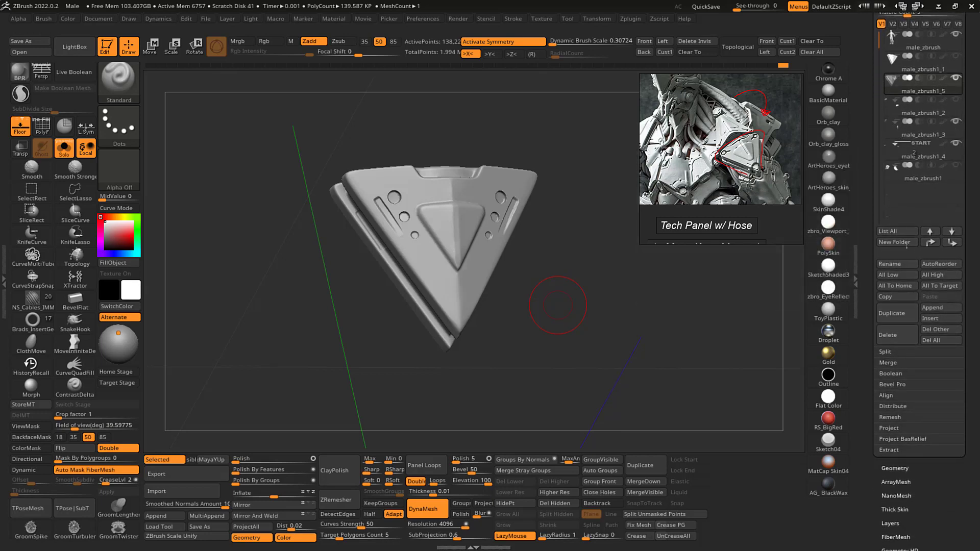
click(908, 247)
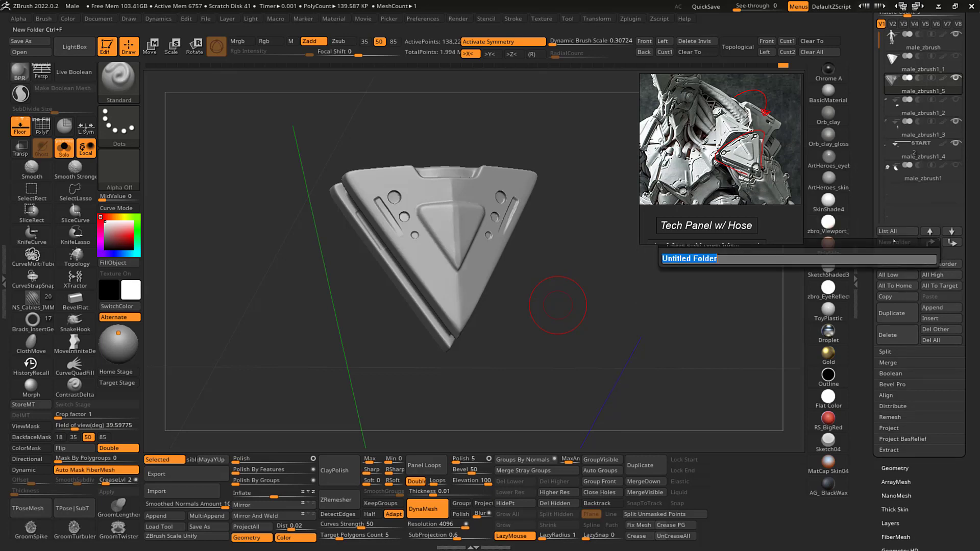
text(bool)
key(Return)
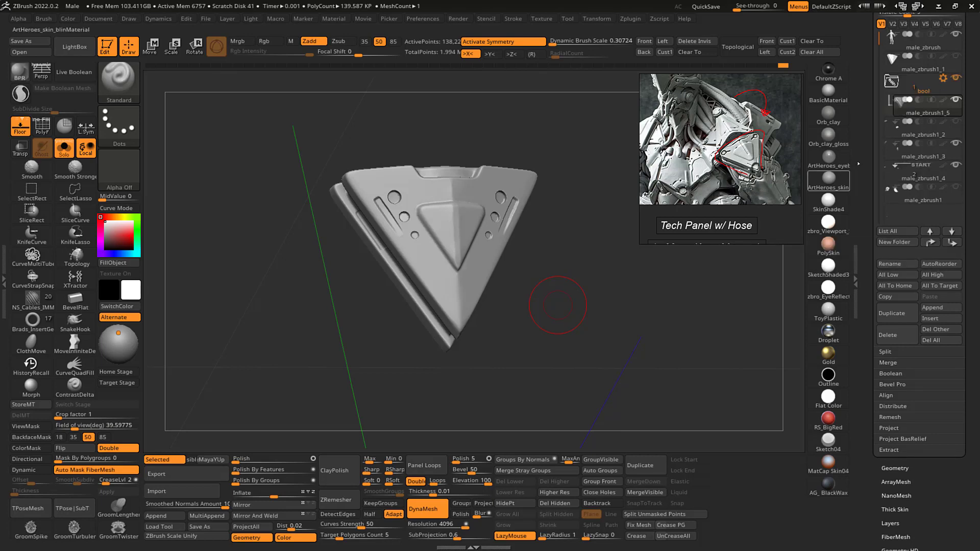
- Insert a cylinder on the panel's centre line near its lower tip with the Brads_InsertGeo brush
drag(621, 325, 633, 318)
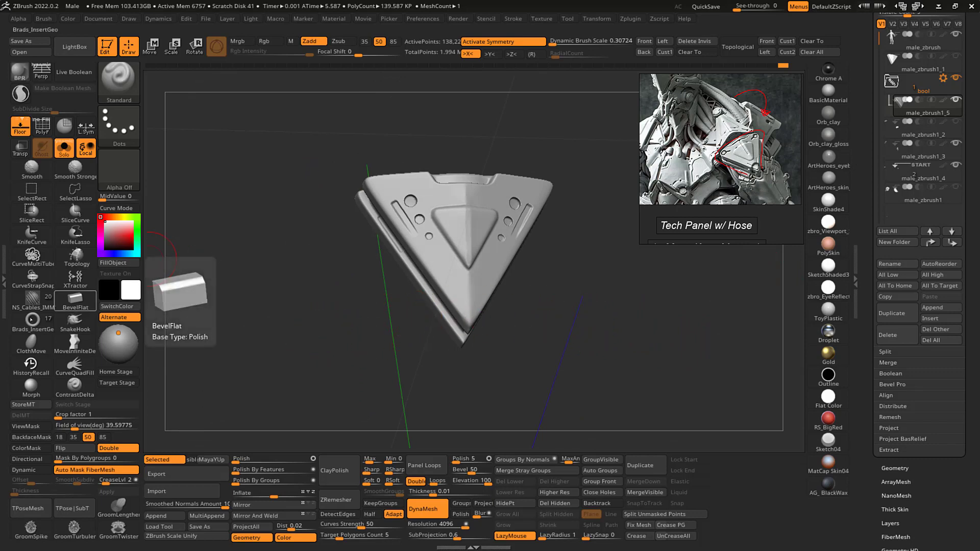
click(32, 320)
click(220, 76)
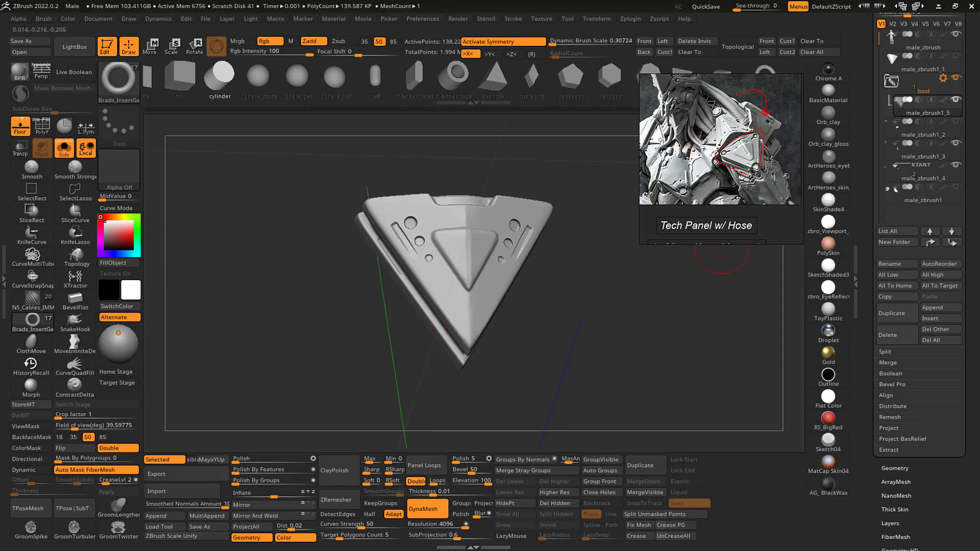
mouse_move(619, 327)
mouse_down()
mouse_move(621, 350)
mouse_move(651, 321)
mouse_up()
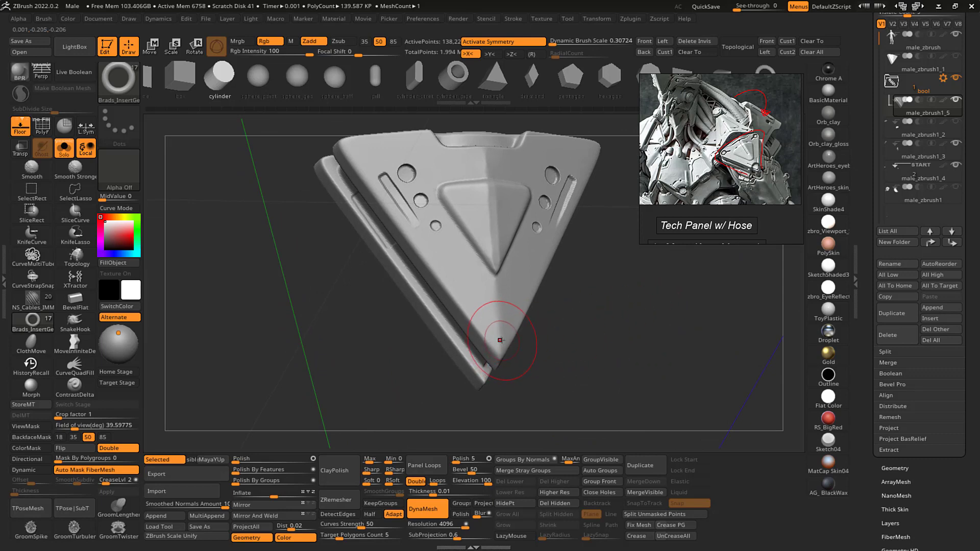
drag(499, 340, 507, 359)
- Move the inserted cylinder into place at the panel's lower tip and enlarge it slightly with the transform gizmo
drag(606, 332, 641, 329)
key(w)
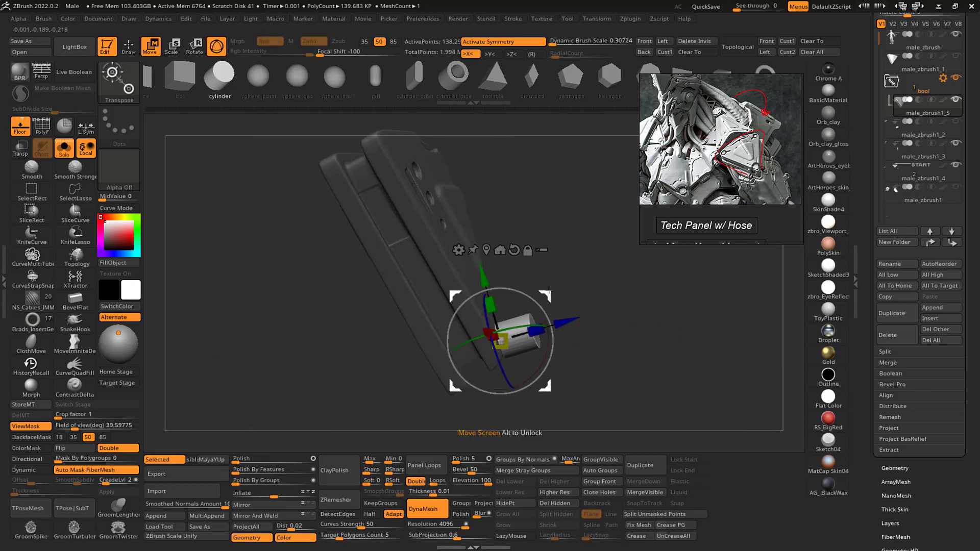
drag(534, 297, 532, 305)
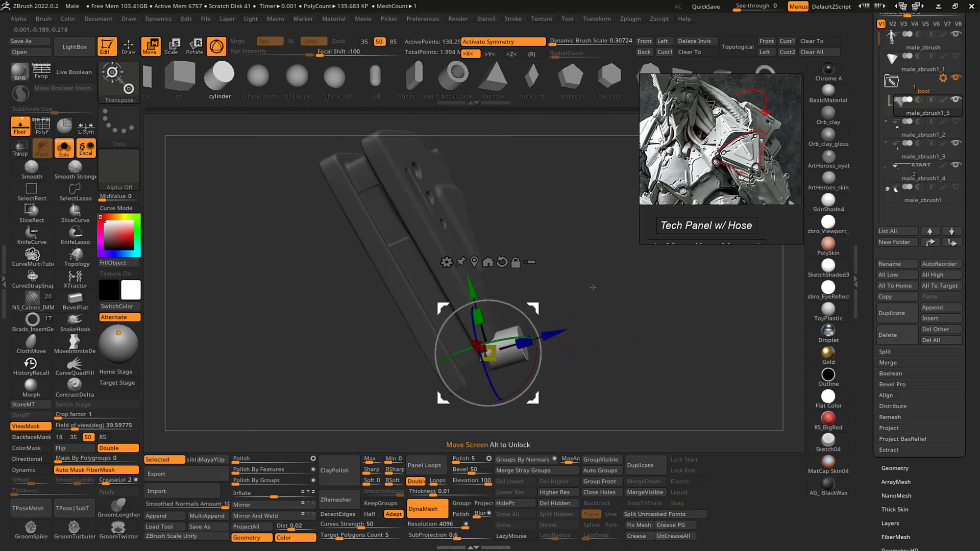
drag(663, 312, 553, 296)
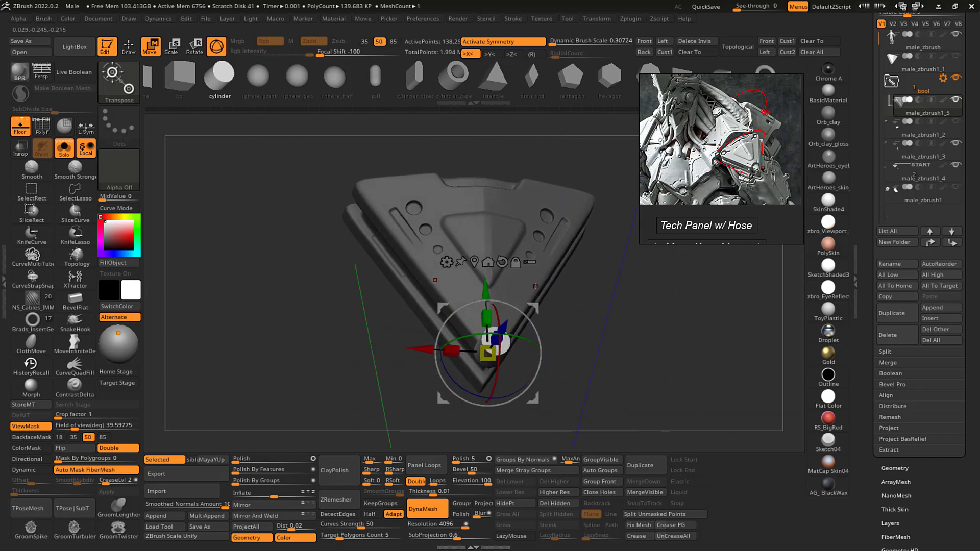
drag(489, 354, 498, 361)
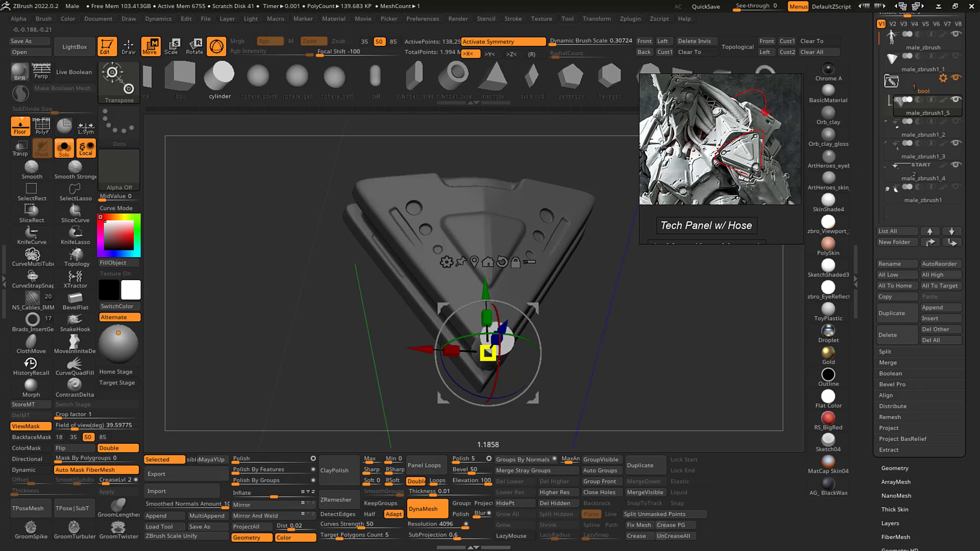
drag(486, 290, 486, 287)
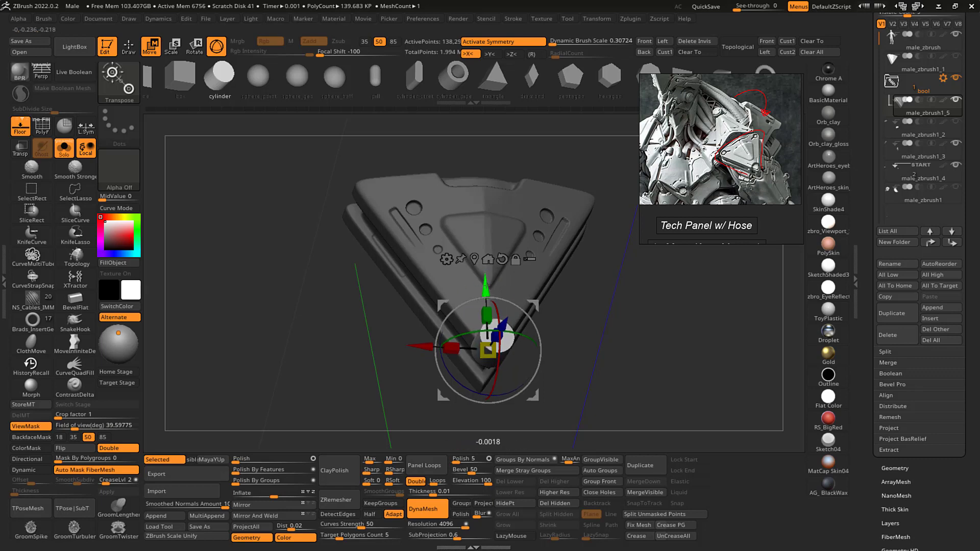
- Hide the cylinder and split it from the panel into its own subtool
click(515, 502)
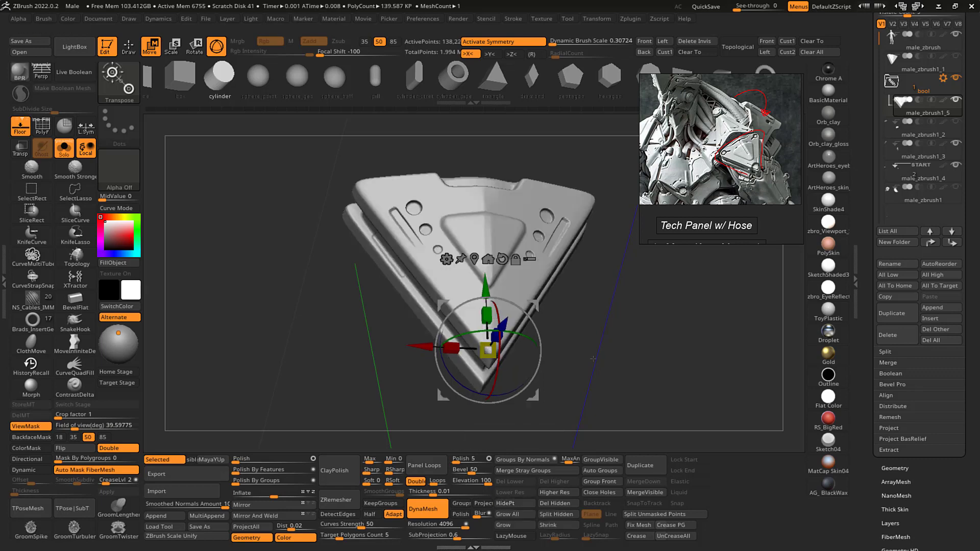
click(559, 514)
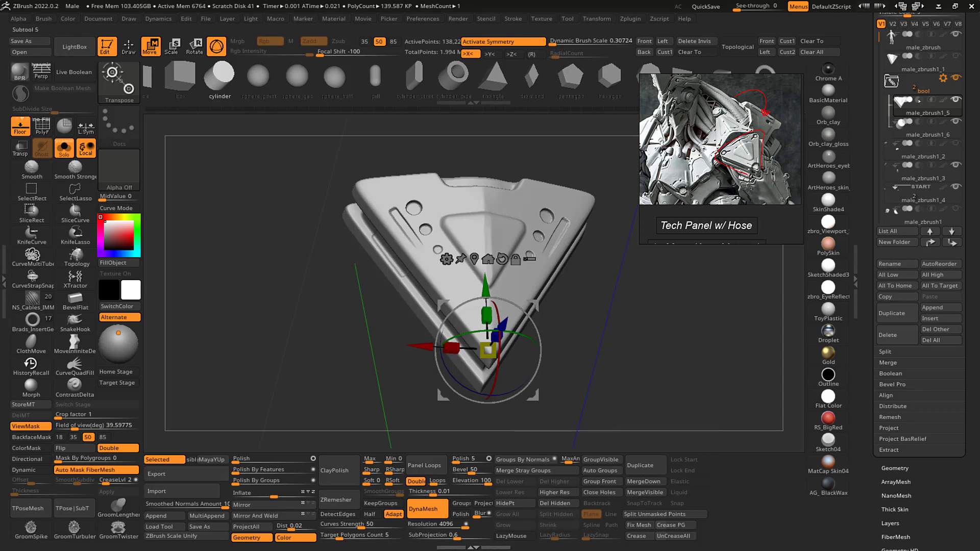
- Set the cylinder subtool to boolean subtraction and mark the panel subtool as the start of the boolean group
mouse_move(900, 124)
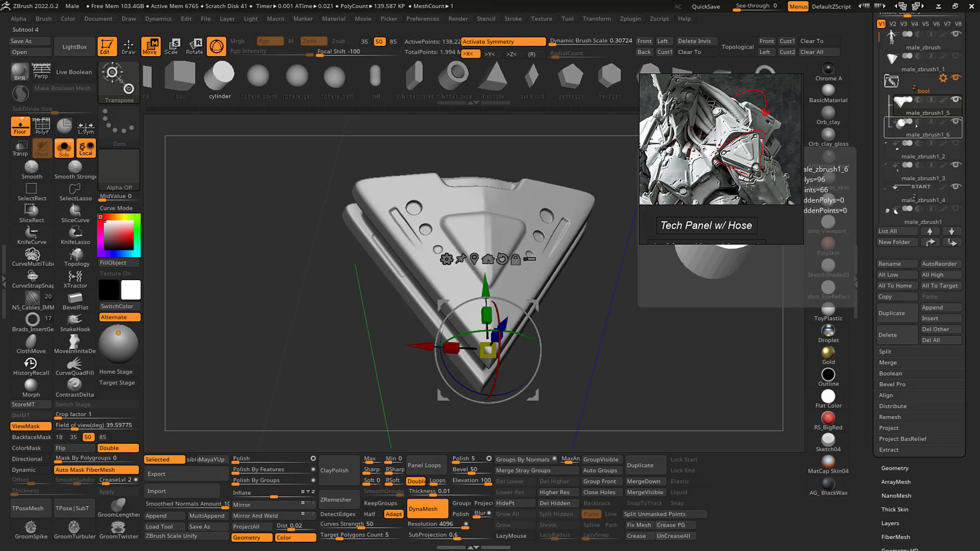
click(909, 102)
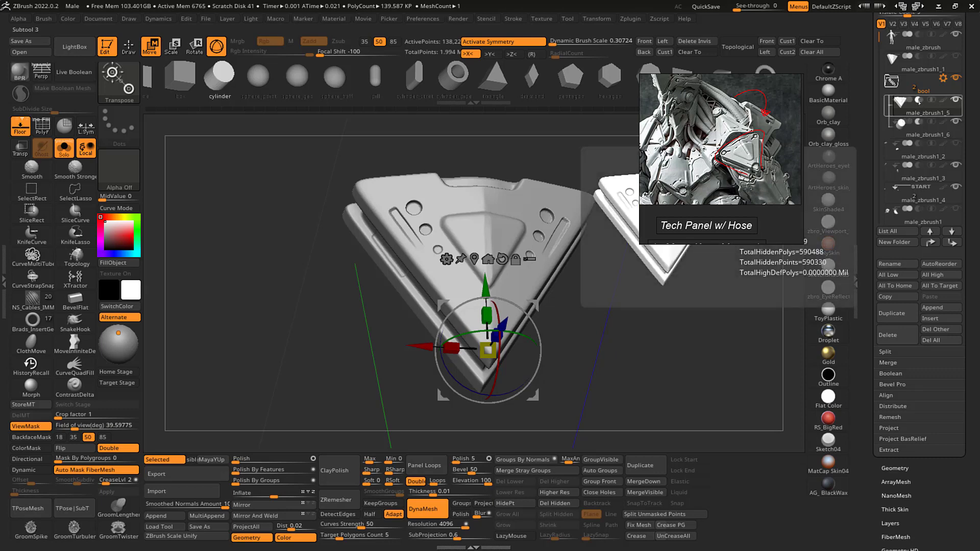
click(918, 122)
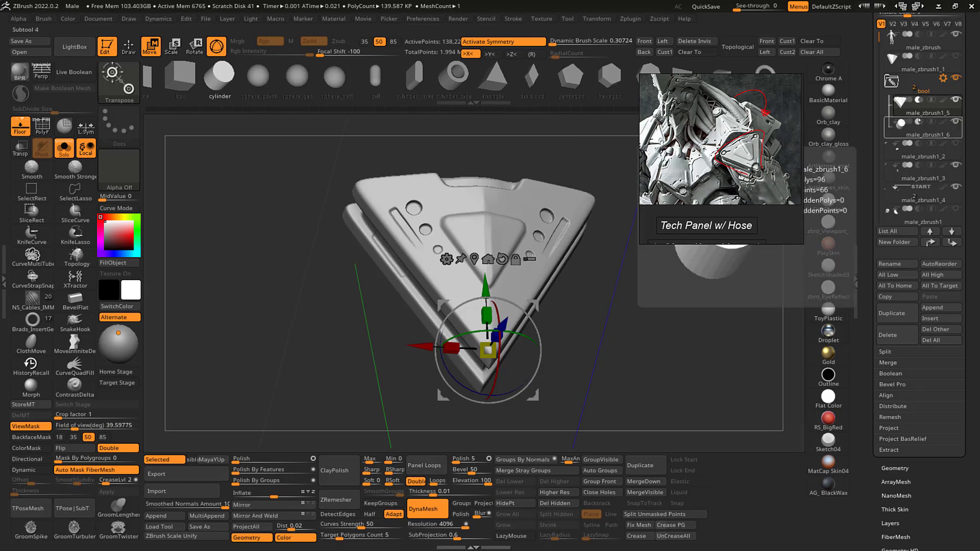
click(889, 106)
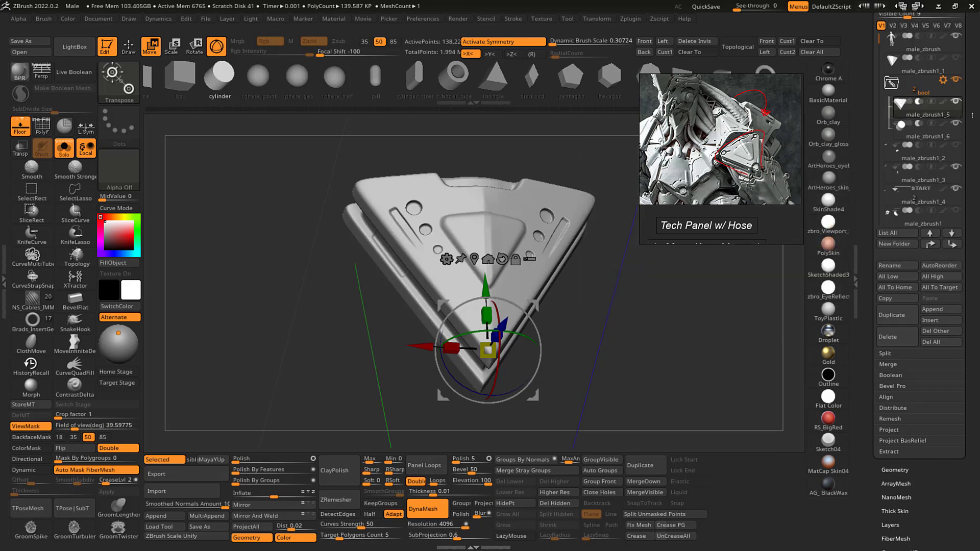
drag(972, 115, 972, 193)
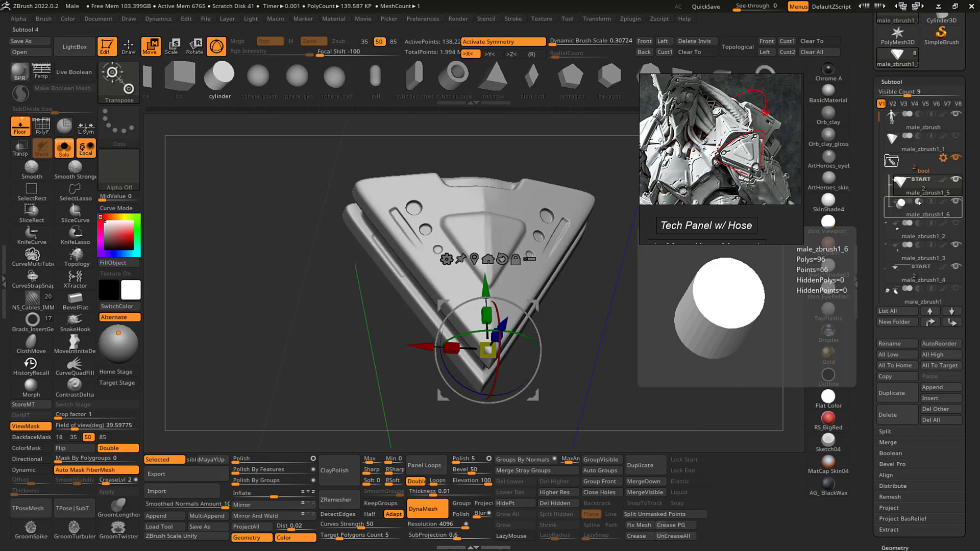
- Leave solo mode and hide the male body subtool to isolate the panel and the cylinder
mouse_move(620, 352)
mouse_down()
mouse_move(641, 344)
mouse_move(642, 330)
mouse_up()
key(q)
key(shift+s)
key(shift)
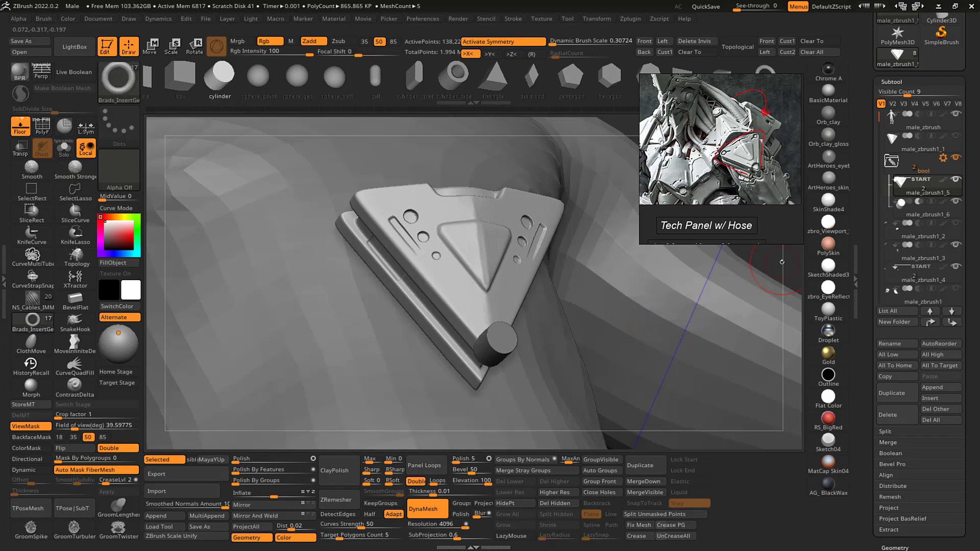
alt+drag(781, 262, 626, 259)
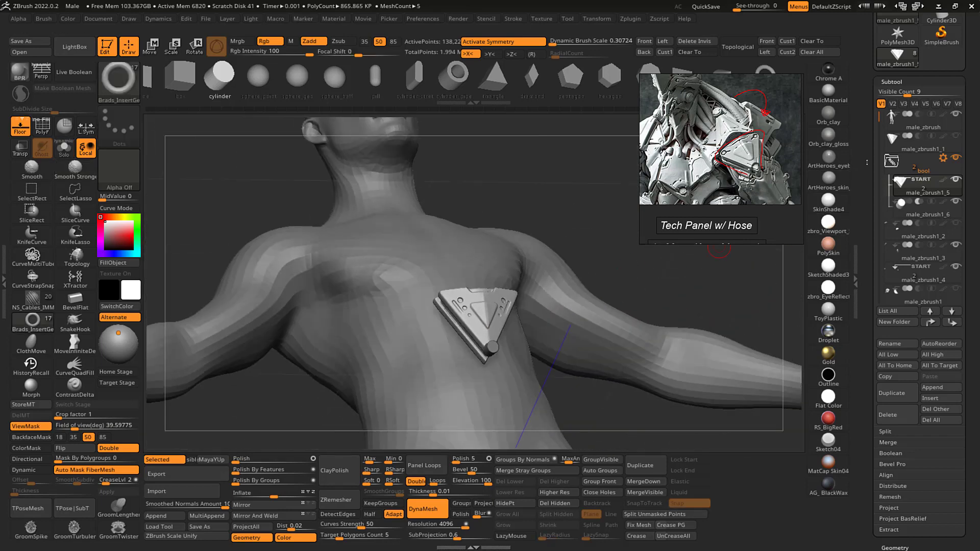
click(956, 114)
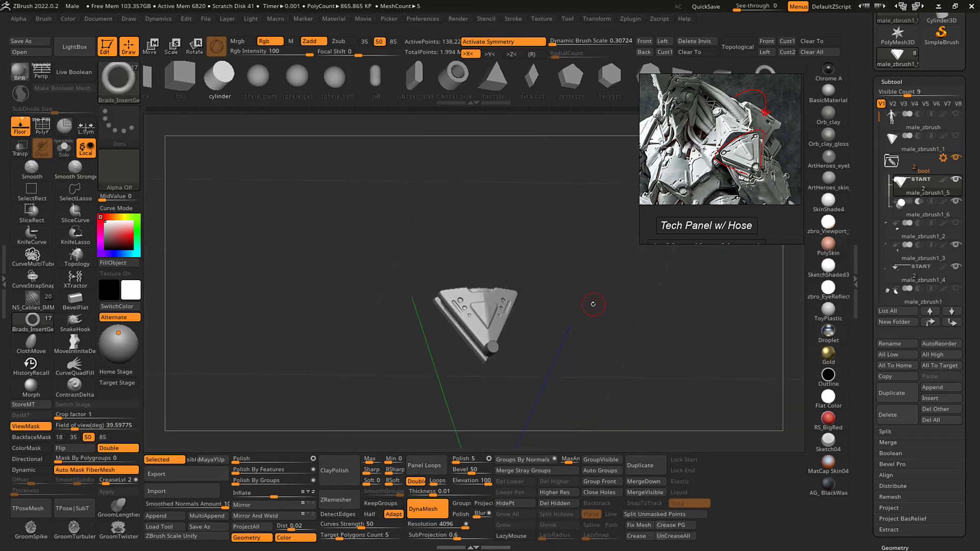
alt+drag(592, 304, 565, 281)
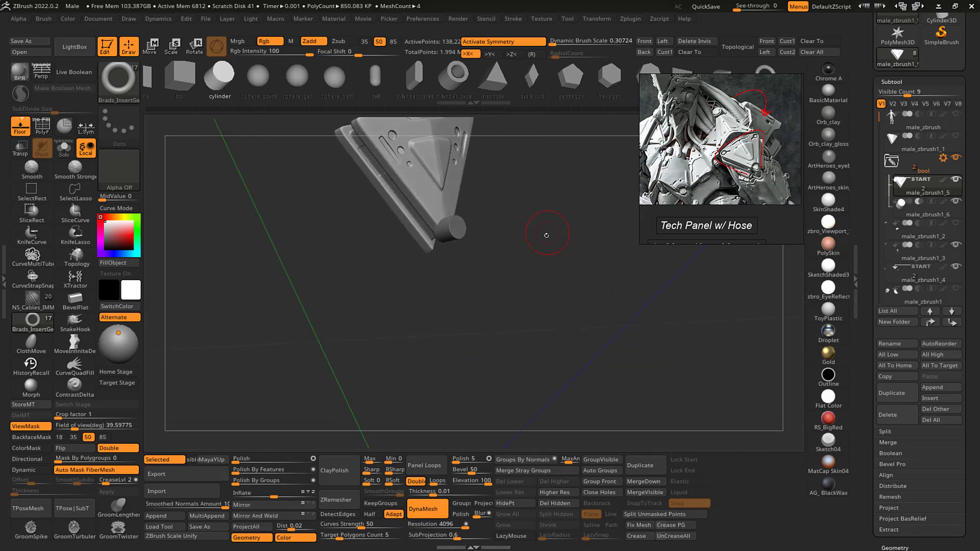
alt+drag(546, 235, 518, 244)
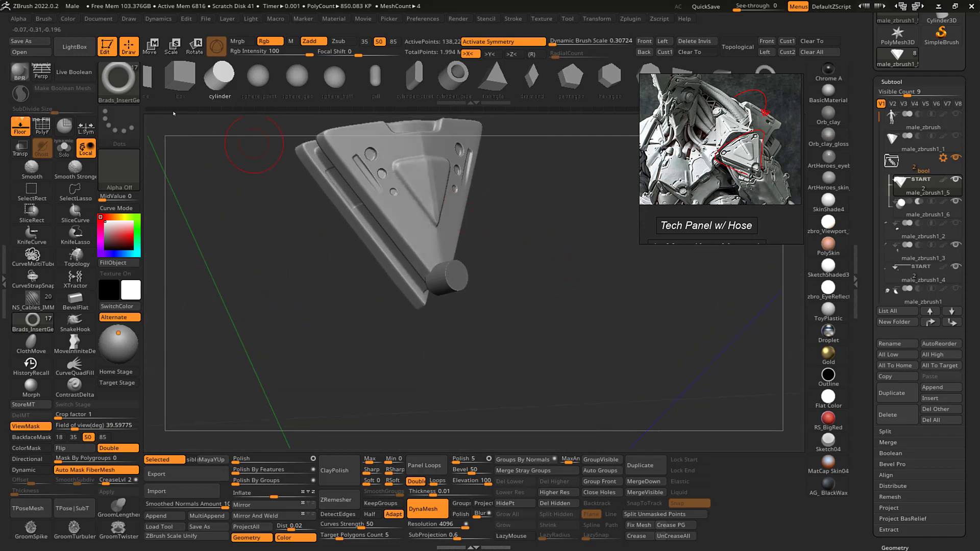
- Turn on Live Boolean and hide the hand and knuckle subtools so only the panel's cut is shown
click(74, 72)
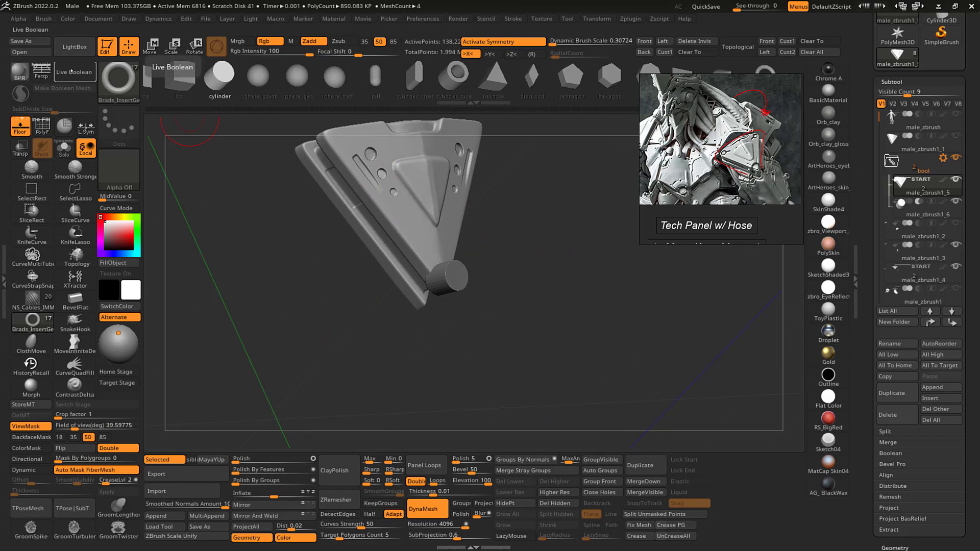
drag(315, 281, 535, 296)
alt+drag(552, 216, 615, 214)
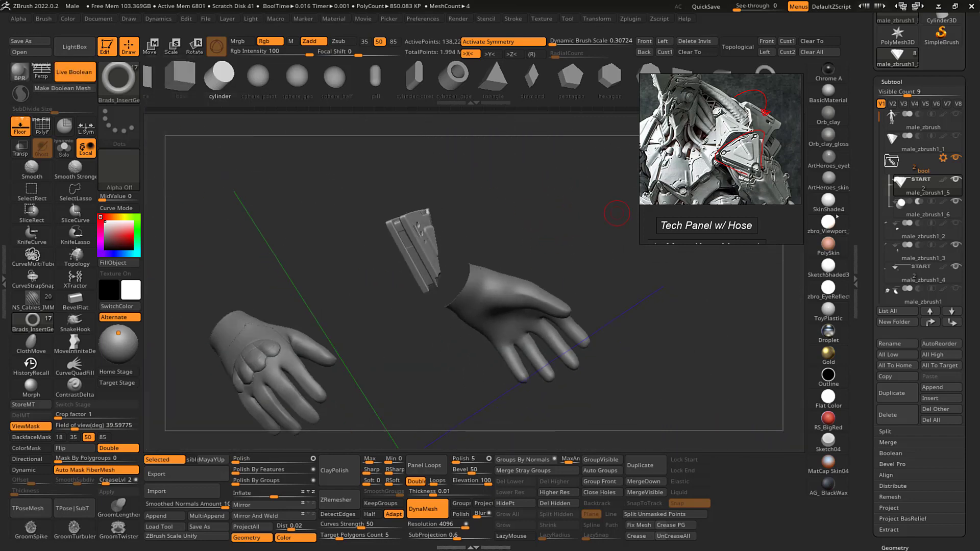
drag(880, 116, 880, 122)
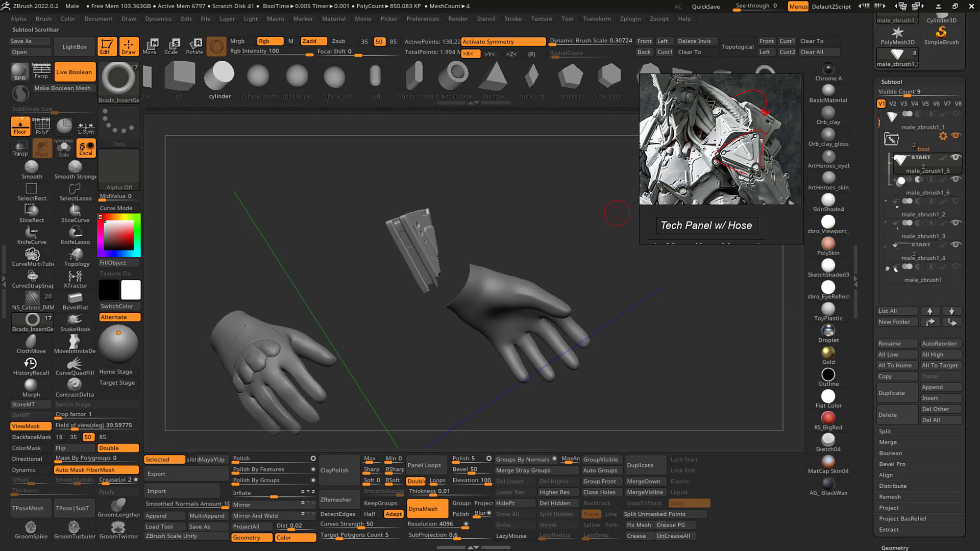
click(955, 244)
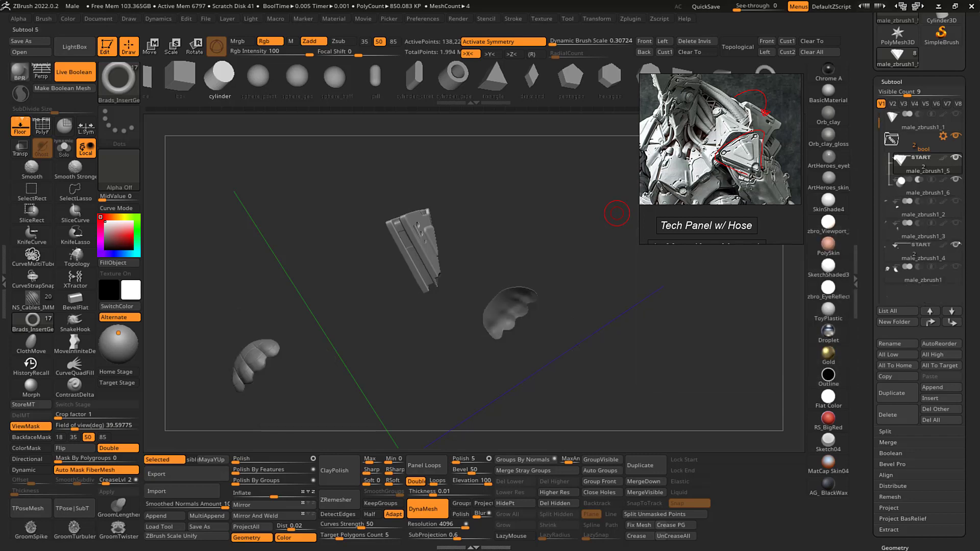
drag(550, 301, 571, 334)
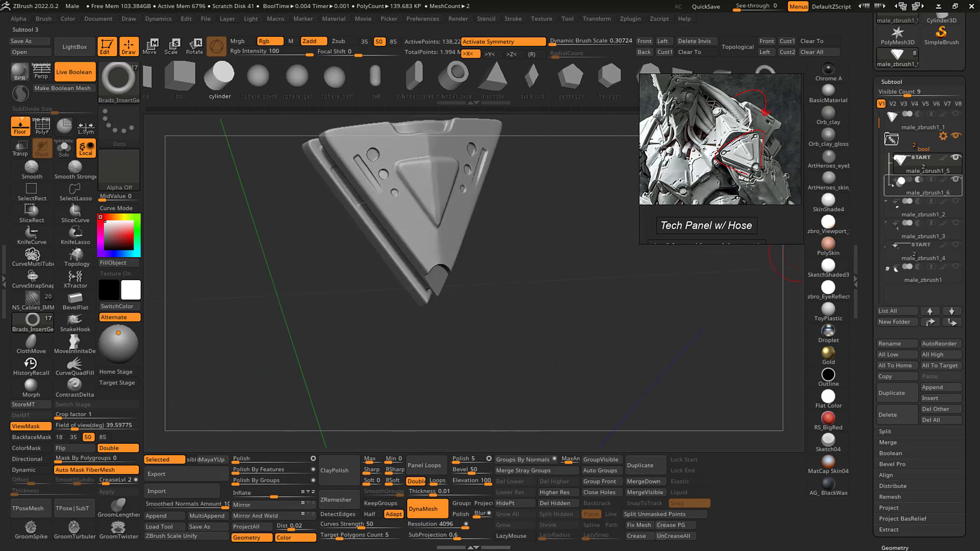
- Select the cylinder subtool and tilt it slightly with the gizmo to align it with the panel's front surface
click(896, 180)
drag(485, 301, 546, 276)
key(w)
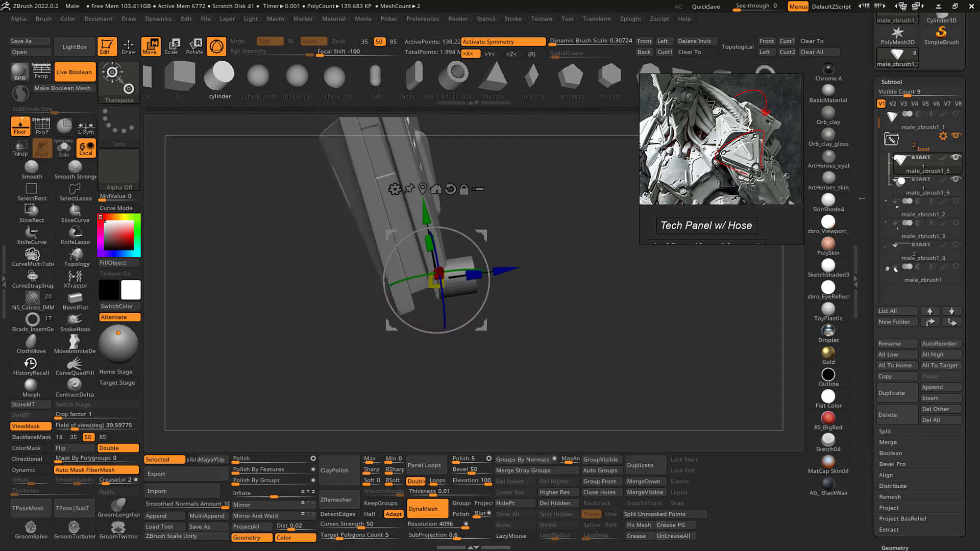
click(899, 182)
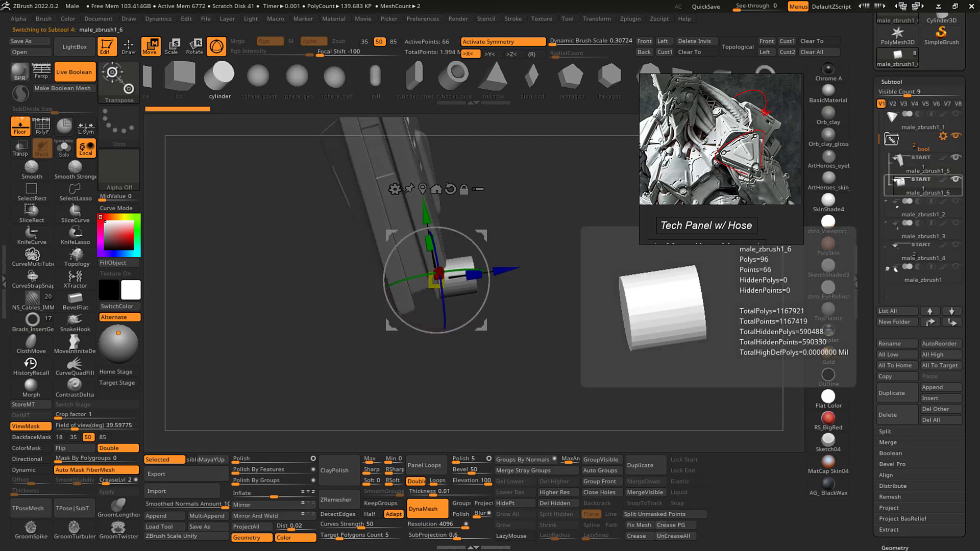
drag(488, 289, 489, 281)
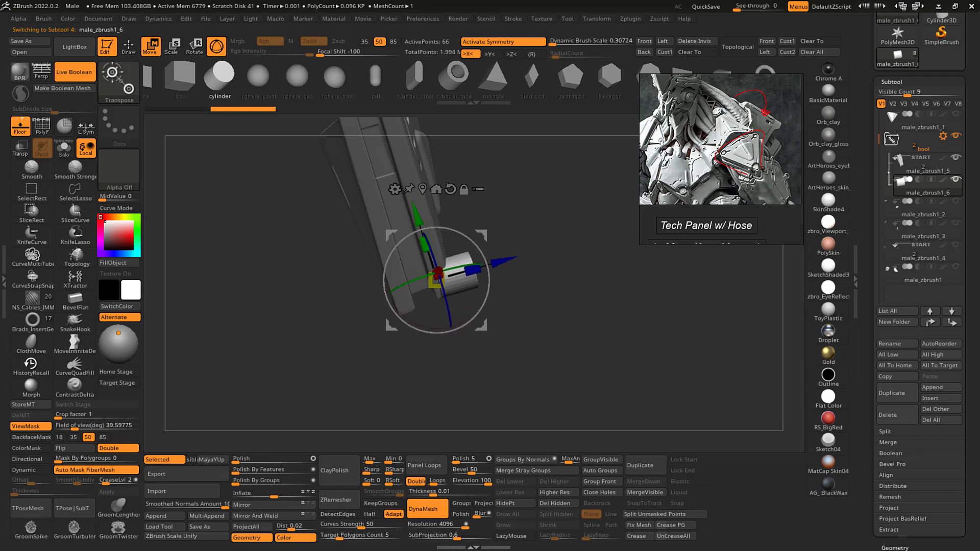
drag(686, 305, 651, 308)
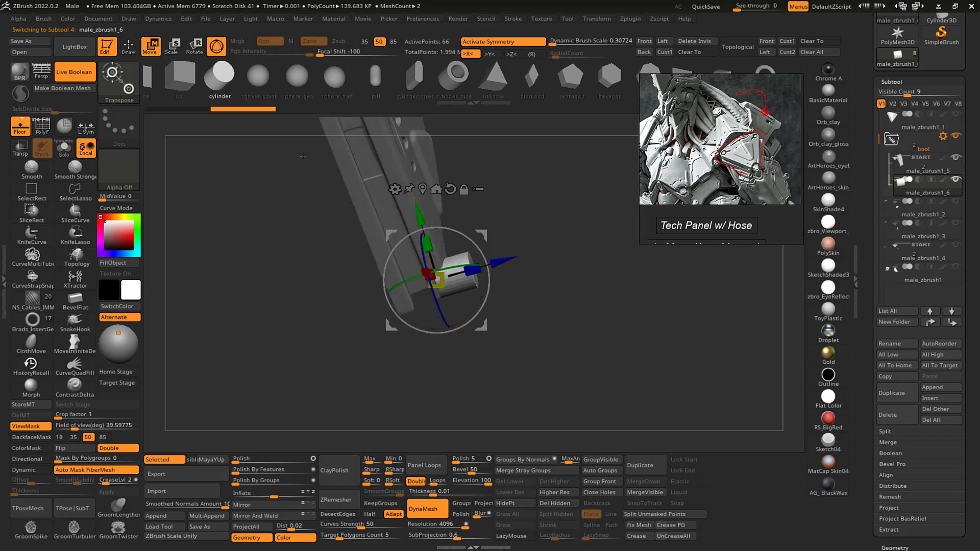
drag(303, 155, 550, 328)
key(q)
mouse_move(489, 246)
mouse_down()
mouse_move(521, 248)
mouse_move(517, 265)
mouse_move(440, 274)
mouse_up()
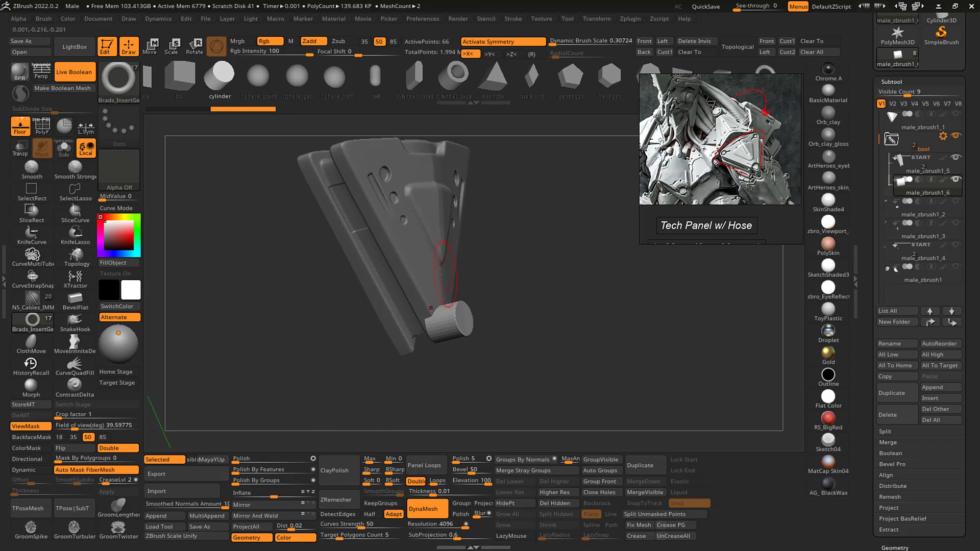
- Set the tilted cylinder back to boolean subtraction and reselect its subtool for editing
alt+click(440, 274)
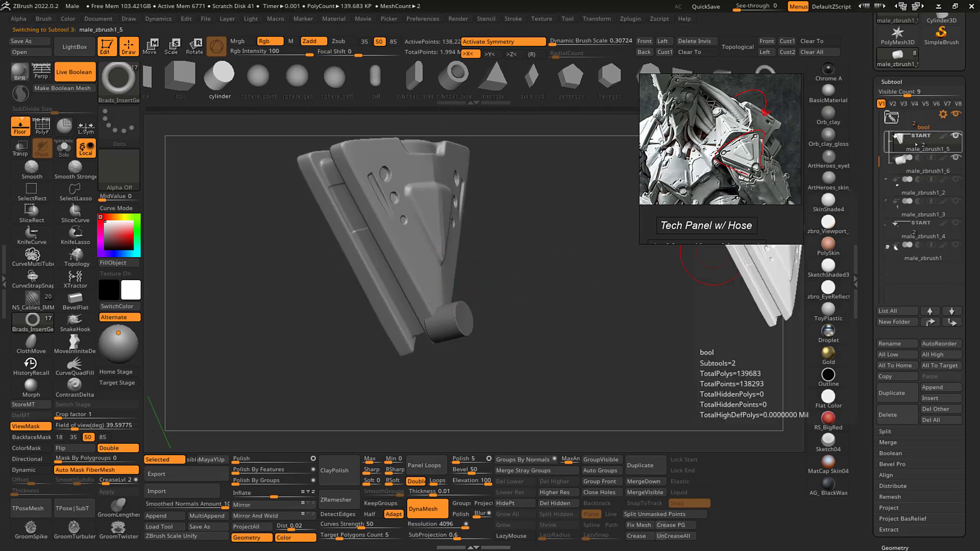
click(919, 159)
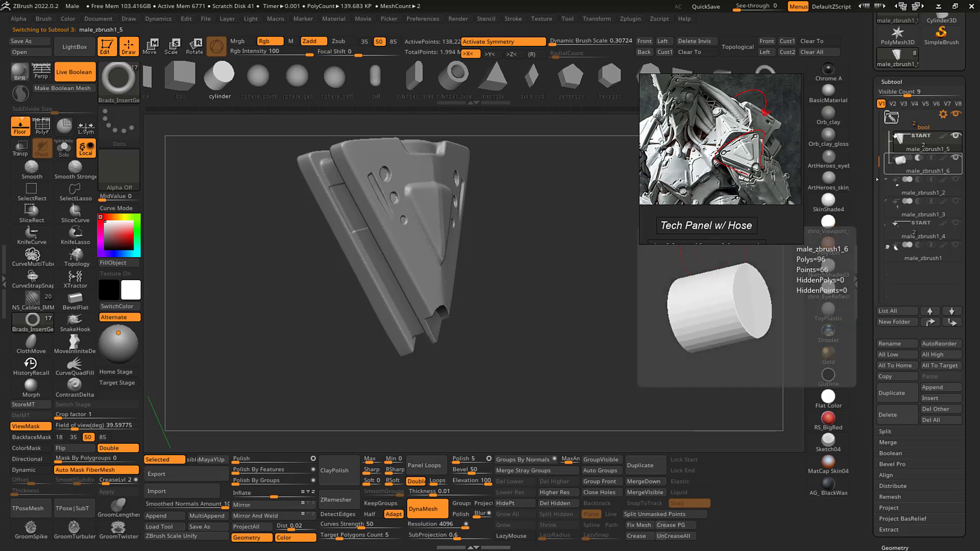
drag(547, 331, 624, 294)
click(903, 166)
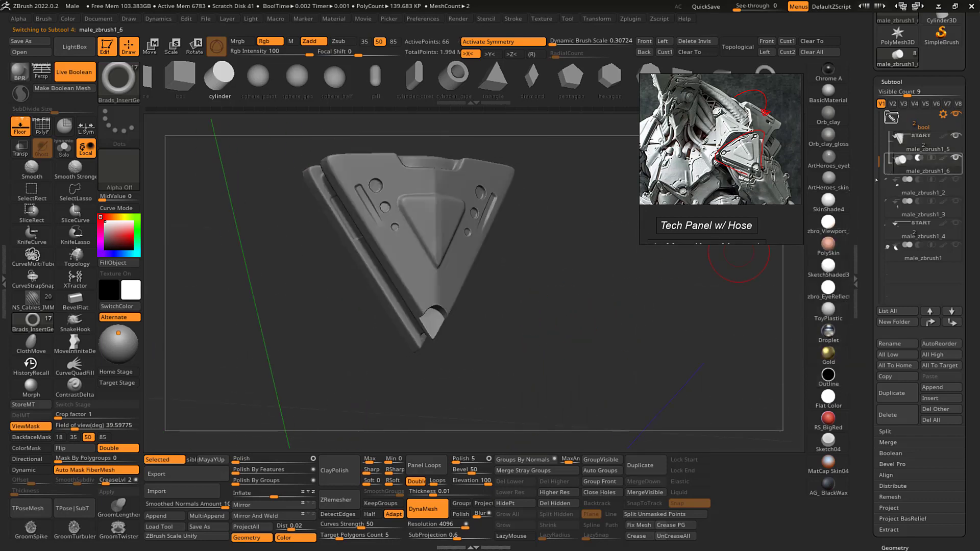
drag(564, 300, 581, 297)
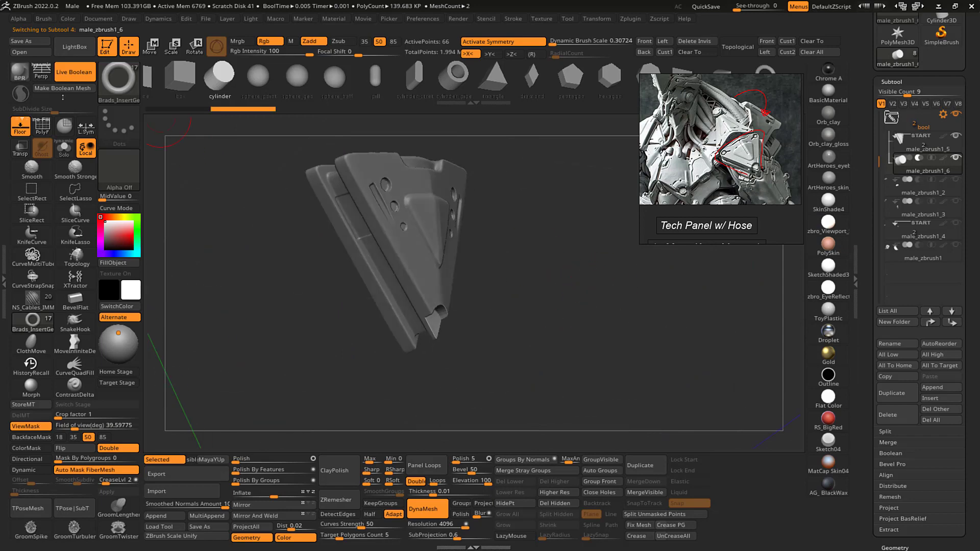
- Turn off Live Boolean and adjust the cylinder's tilt and position at the panel's lower tip with the gizmo
click(57, 70)
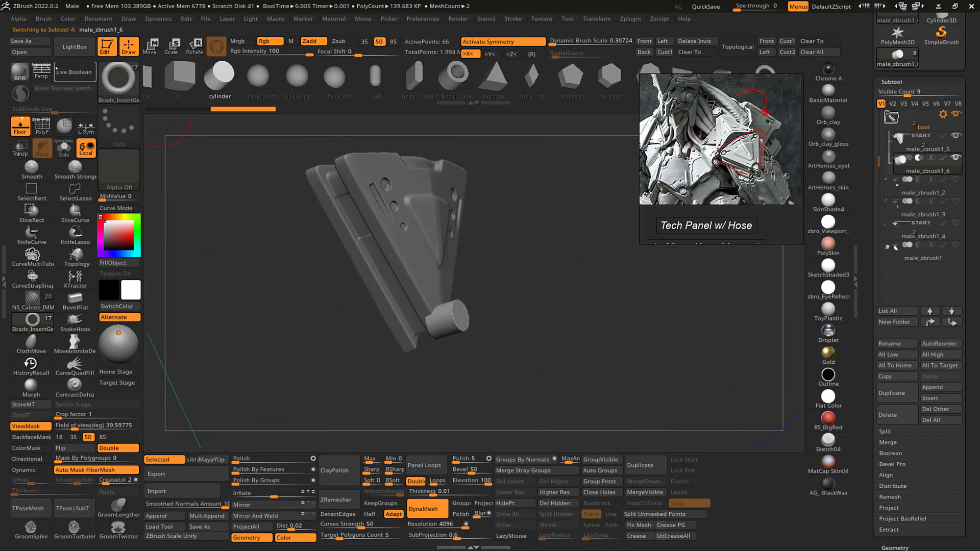
click(58, 70)
mouse_move(573, 285)
mouse_down()
mouse_move(556, 281)
mouse_move(565, 275)
mouse_up()
click(66, 74)
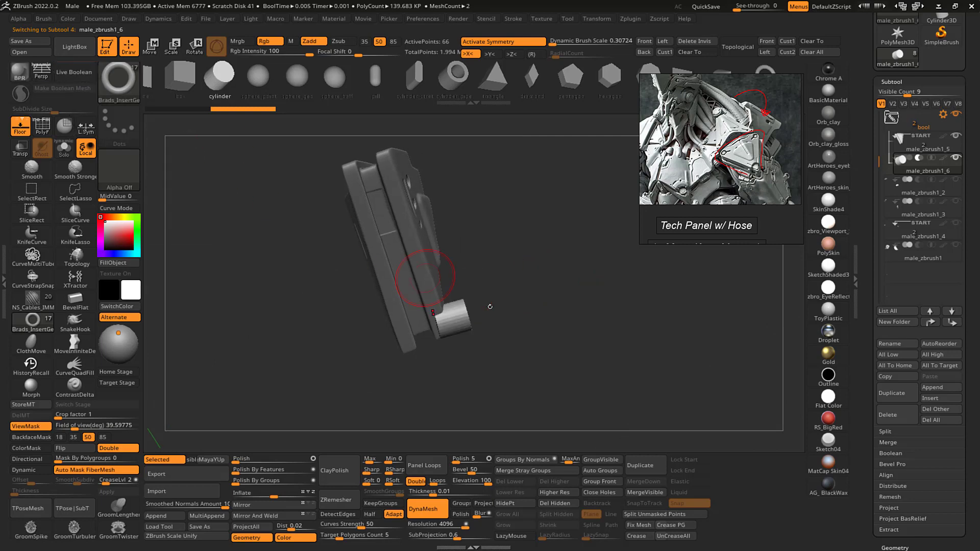
key(w)
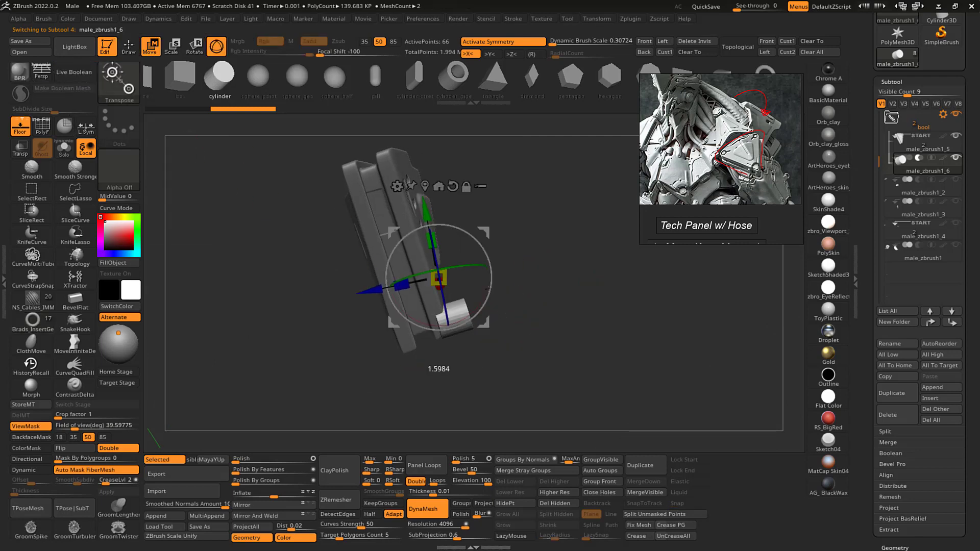
alt+drag(426, 223, 429, 243)
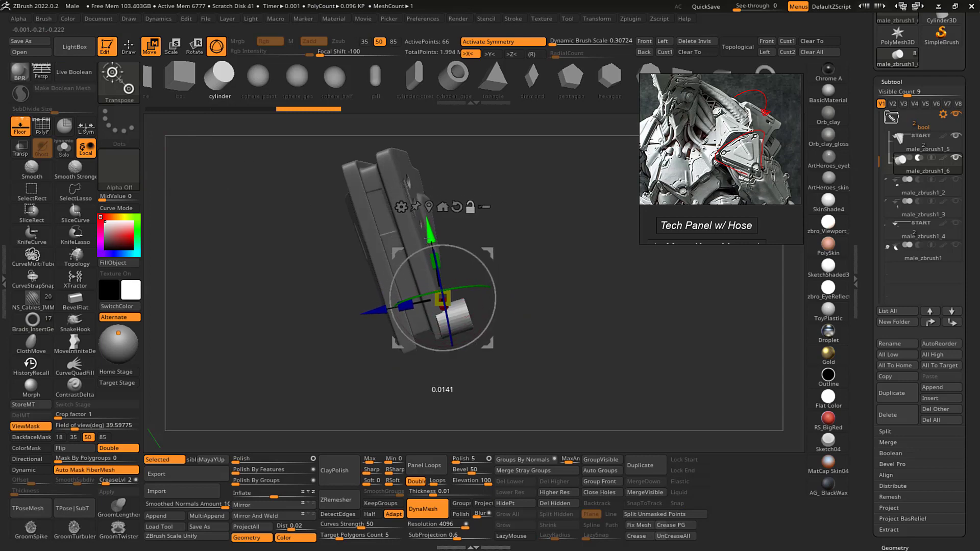
- Turn on Live Boolean and inspect the notch at the panel's lower tip from the side and front
click(60, 72)
mouse_move(607, 342)
mouse_down()
mouse_move(560, 345)
mouse_move(586, 332)
mouse_move(556, 316)
mouse_move(558, 329)
mouse_up()
key(q)
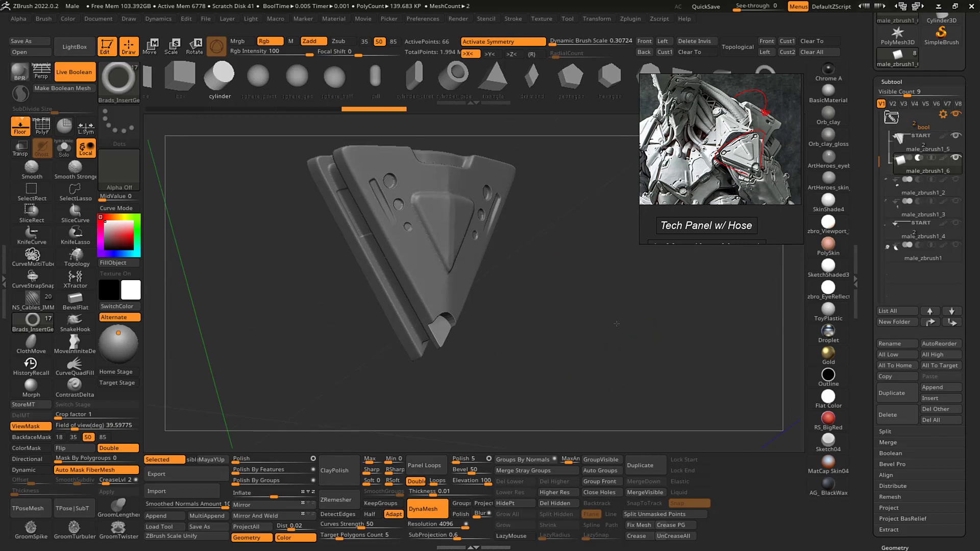
mouse_move(616, 323)
mouse_down()
mouse_move(596, 309)
mouse_move(591, 317)
mouse_up()
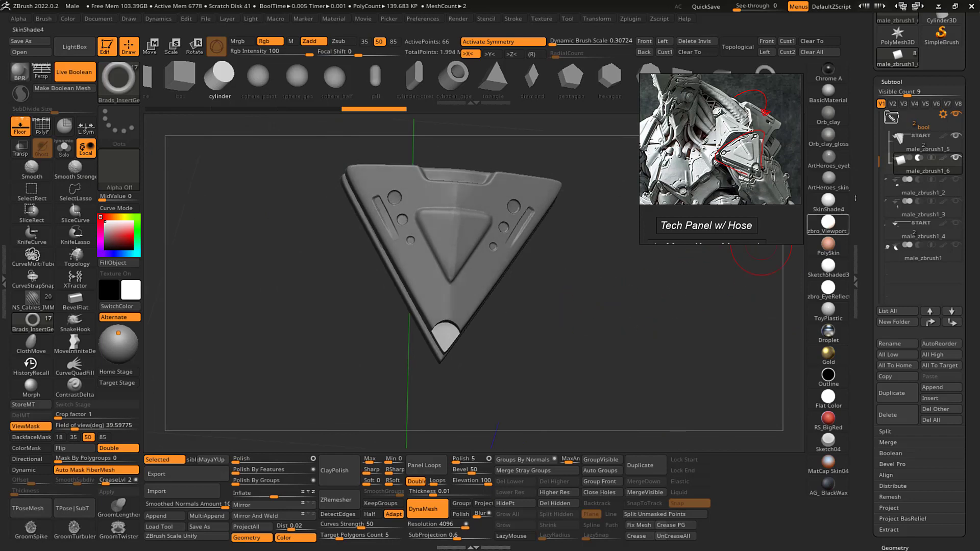
- Insert a mirrored pair of cylinders at the panel's upper corners, turn off Live Boolean and scale the cylinders down
drag(548, 234, 449, 216)
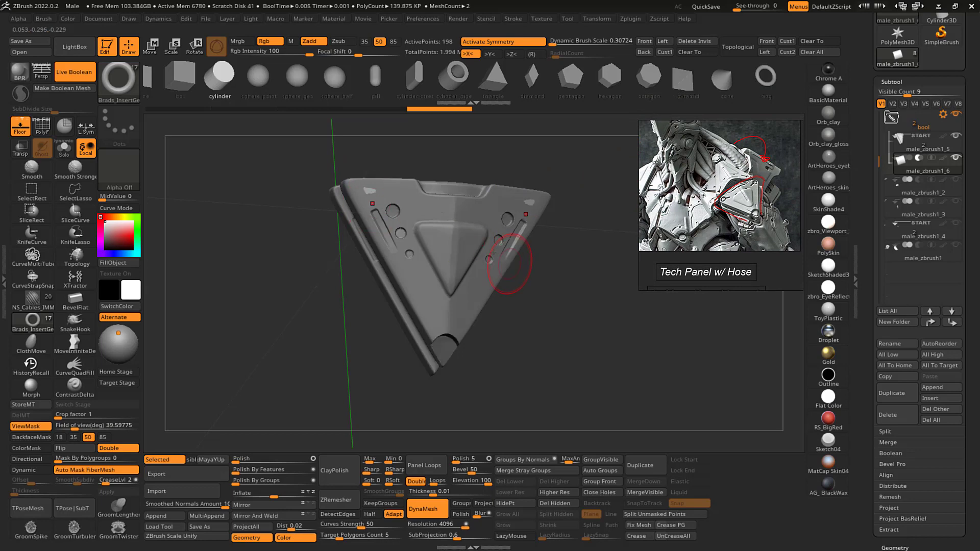
click(78, 73)
drag(578, 255, 545, 282)
key(w)
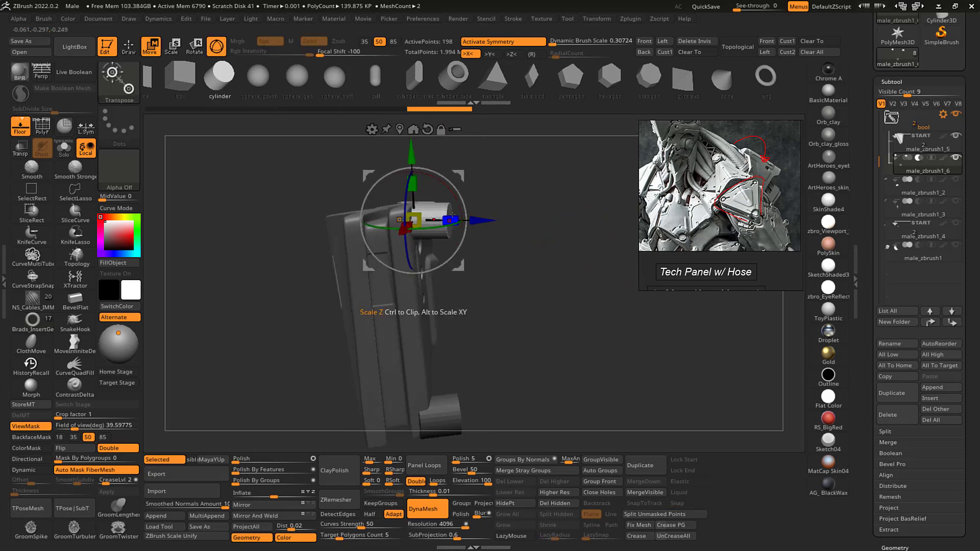
drag(428, 227, 430, 228)
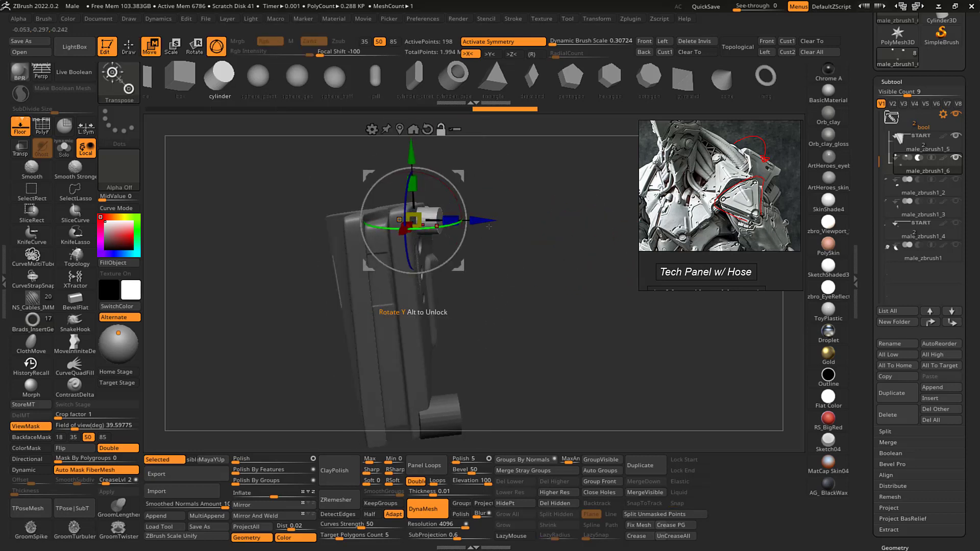
drag(576, 204, 441, 184)
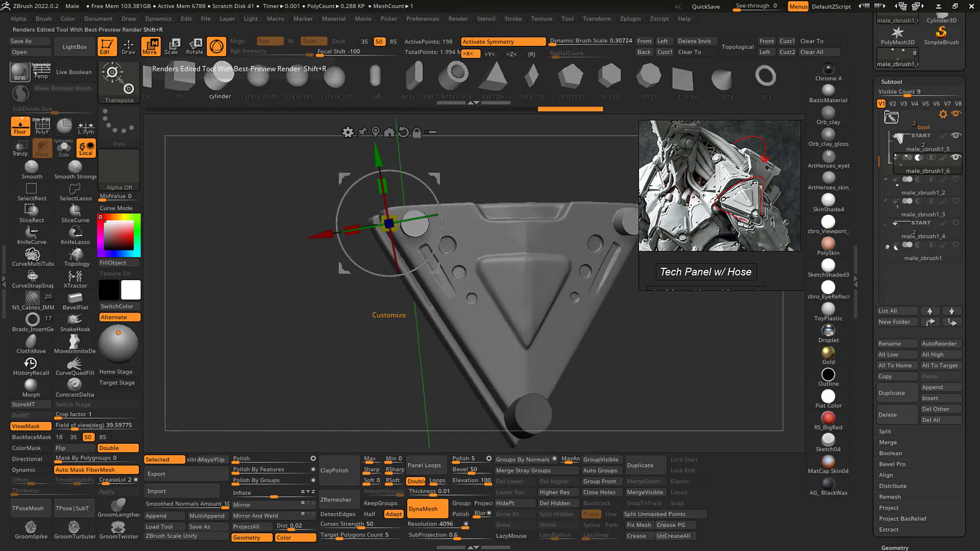
- Turn on Live Boolean and move the mirrored cylinders outward toward the panel's upper corners with the gizmo
click(74, 72)
drag(326, 202, 388, 212)
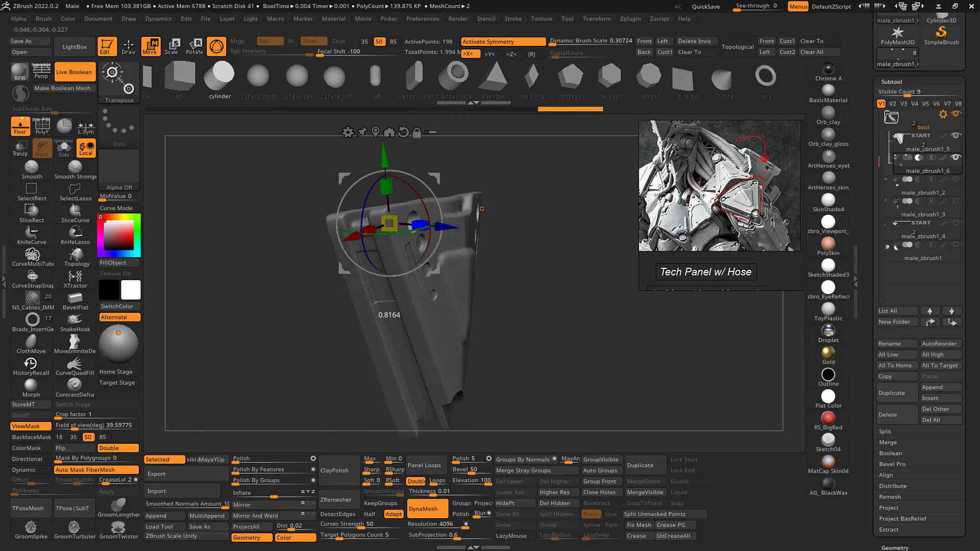
key(ctrl+shift+z)
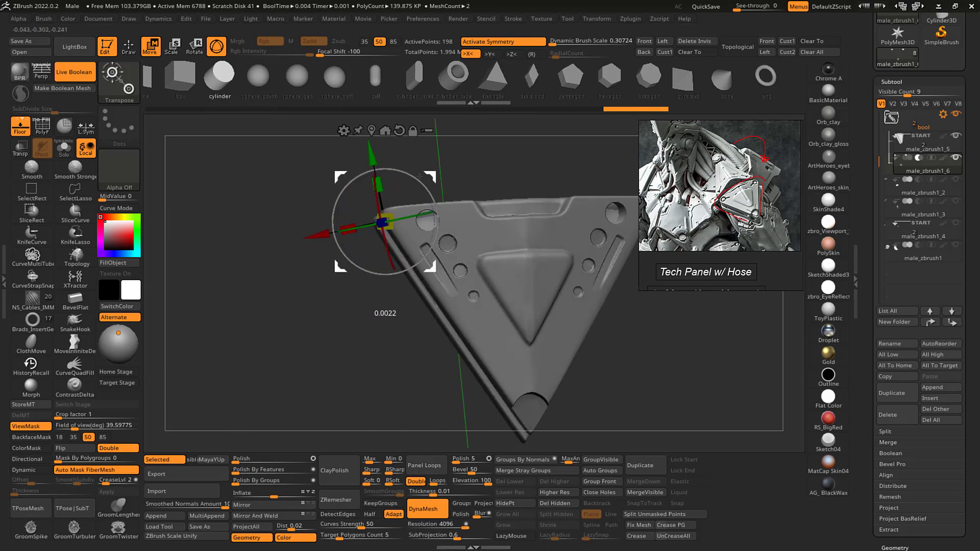
drag(419, 176, 417, 180)
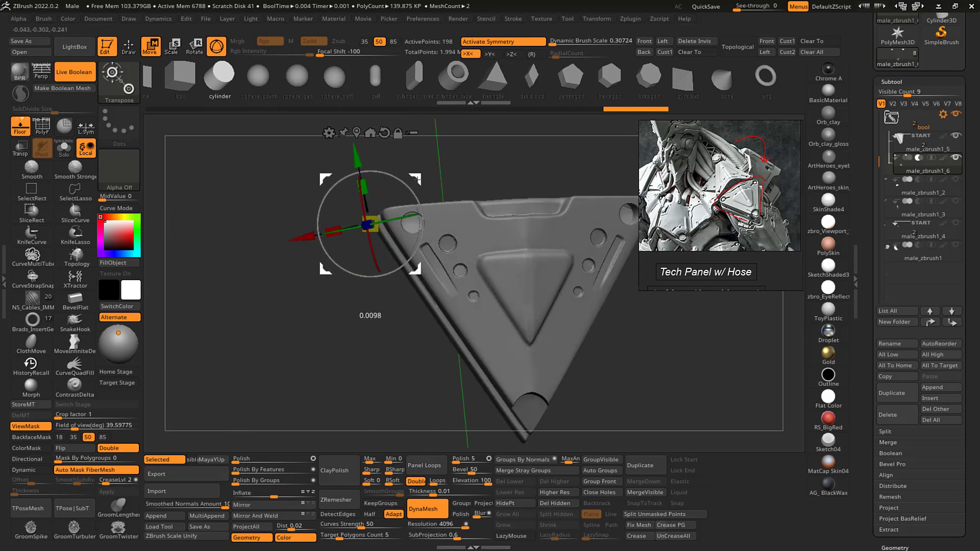
key(ctrl+shift+z)
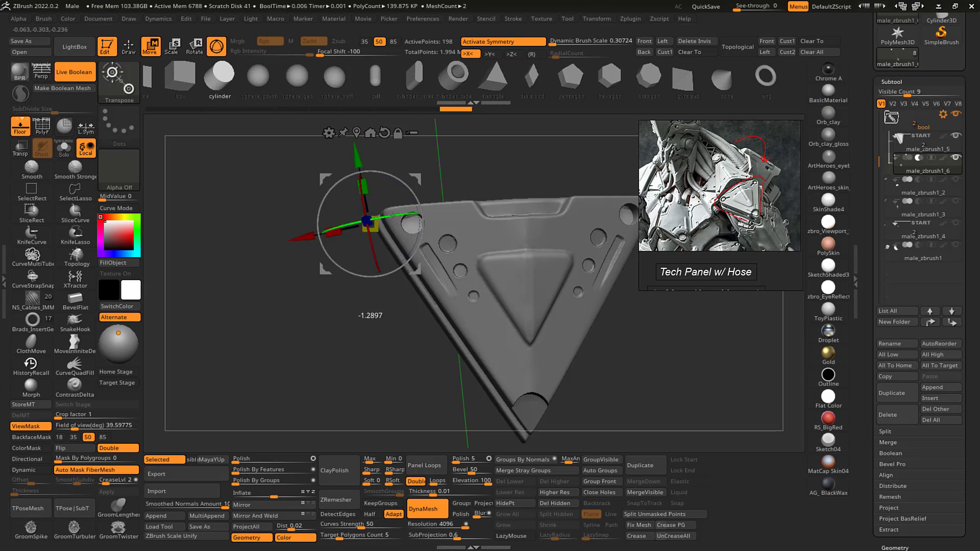
drag(373, 245, 355, 294)
drag(415, 174, 419, 176)
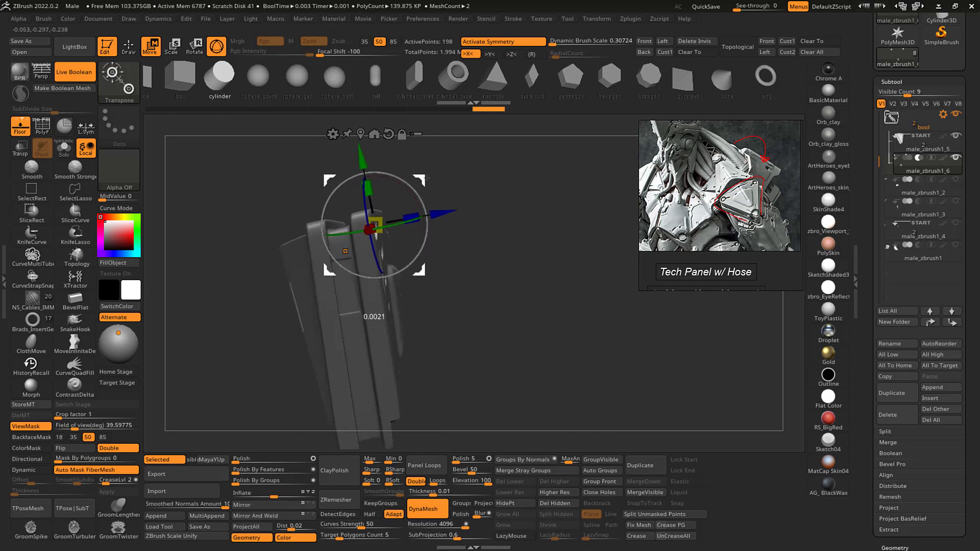
- Adjust the corner cylinders' tilt and position with the gizmo and check the cut holes from the front
mouse_move(489, 197)
mouse_down()
mouse_move(439, 198)
mouse_move(477, 200)
mouse_up()
drag(417, 214, 405, 191)
drag(516, 167, 479, 196)
drag(318, 236, 315, 236)
drag(454, 188, 498, 192)
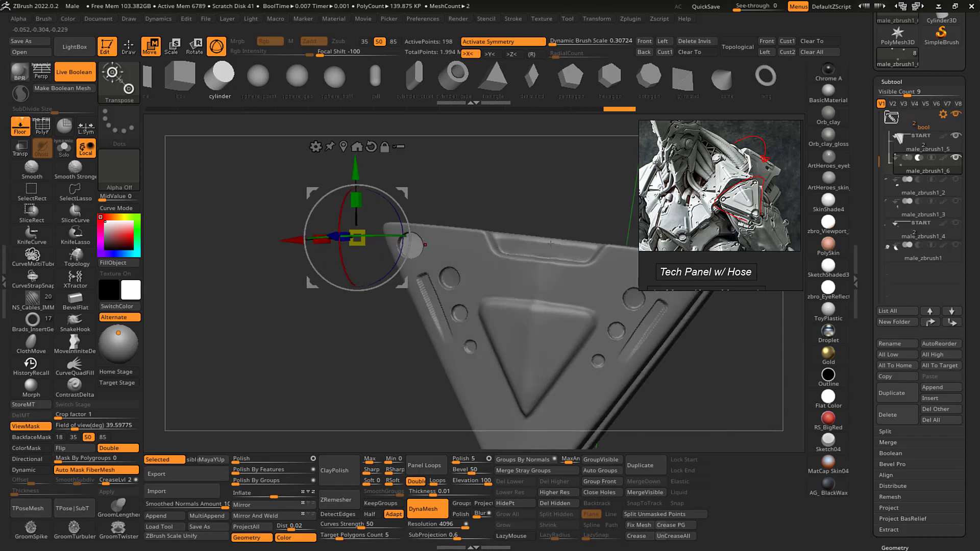
drag(550, 243, 499, 178)
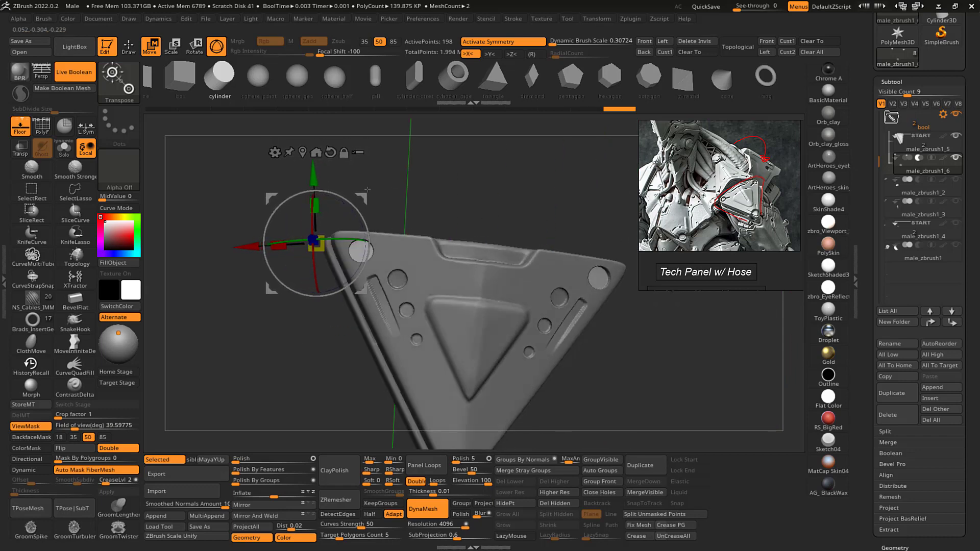
drag(367, 189, 442, 248)
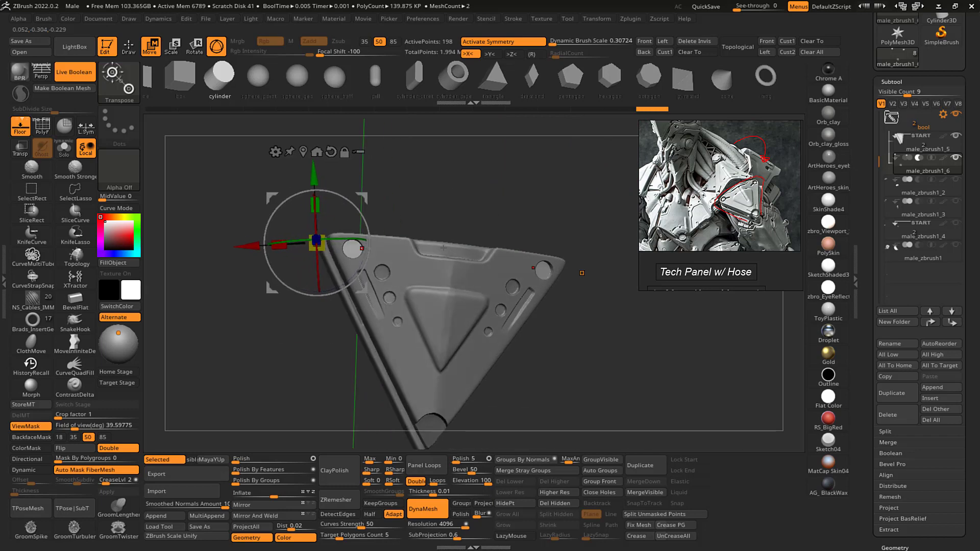
drag(497, 202, 524, 238)
- Isolate the cylinder subtool and mask the inner ends of the corner cylinders
drag(381, 240, 333, 323)
key(alt+s)
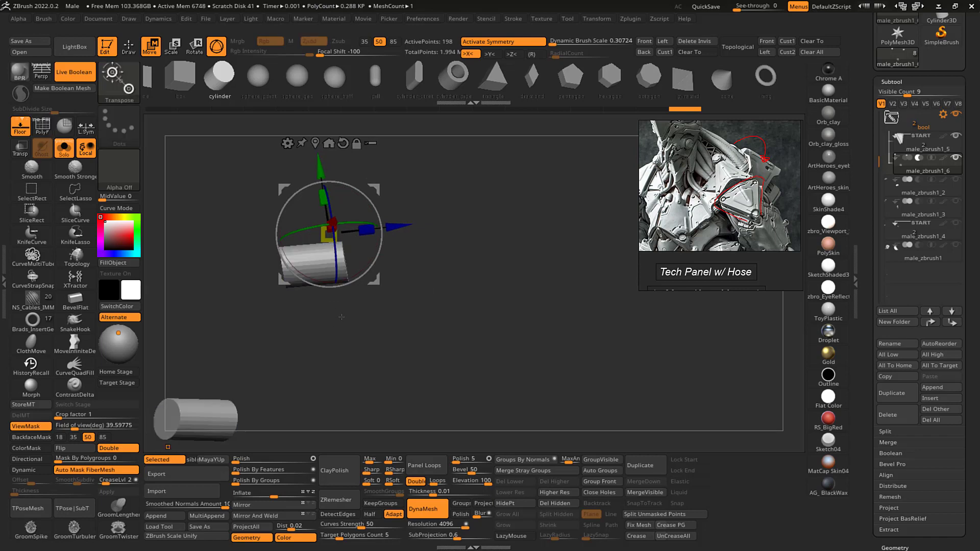
key(q)
mouse_move(329, 318)
ctrl+mouse_down()
mouse_move(403, 244)
mouse_move(378, 180)
mouse_move(316, 159)
ctrl+mouse_up()
key(ctrl+z)
mouse_move(318, 318)
ctrl+mouse_down()
mouse_move(287, 335)
mouse_move(323, 324)
ctrl+mouse_up()
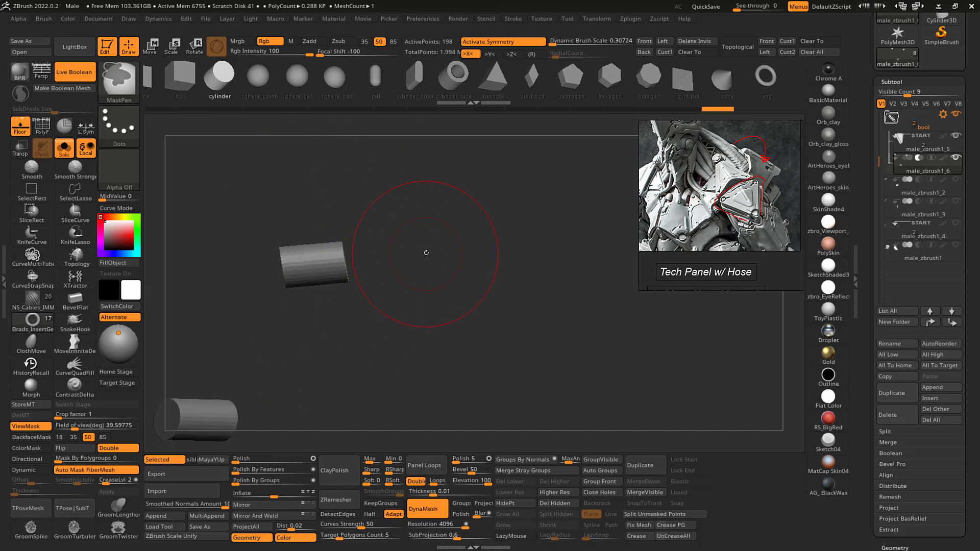
drag(426, 253, 377, 264)
- Compare the masked cylinders with the panel and place the gizmo on the upper corner cylinder's front face
key(alt+shift+s)
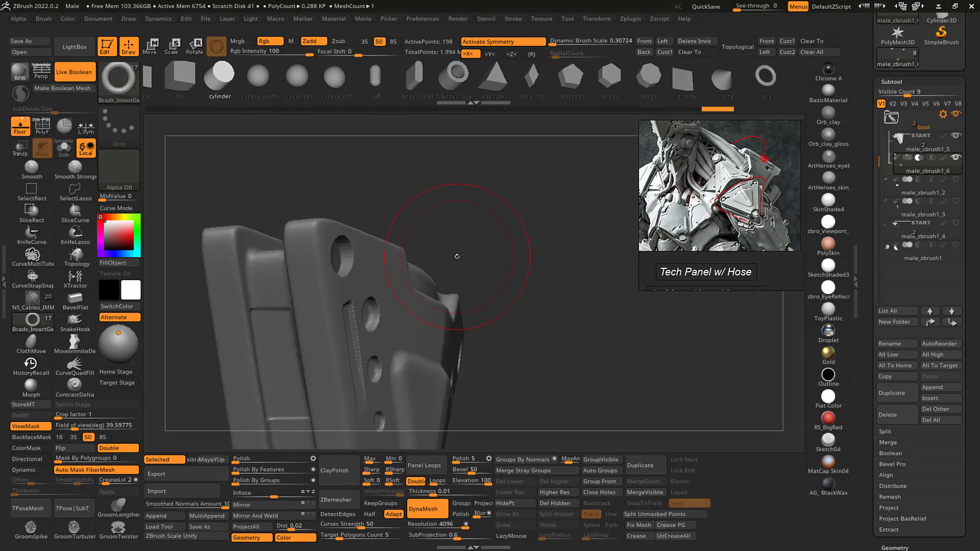
key(w)
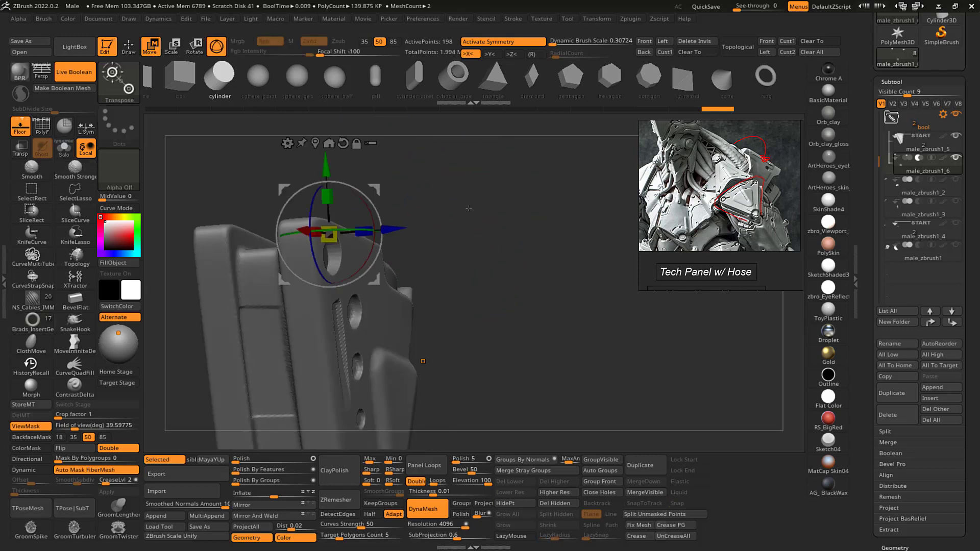
key(alt+shift+s)
alt+drag(376, 188, 274, 212)
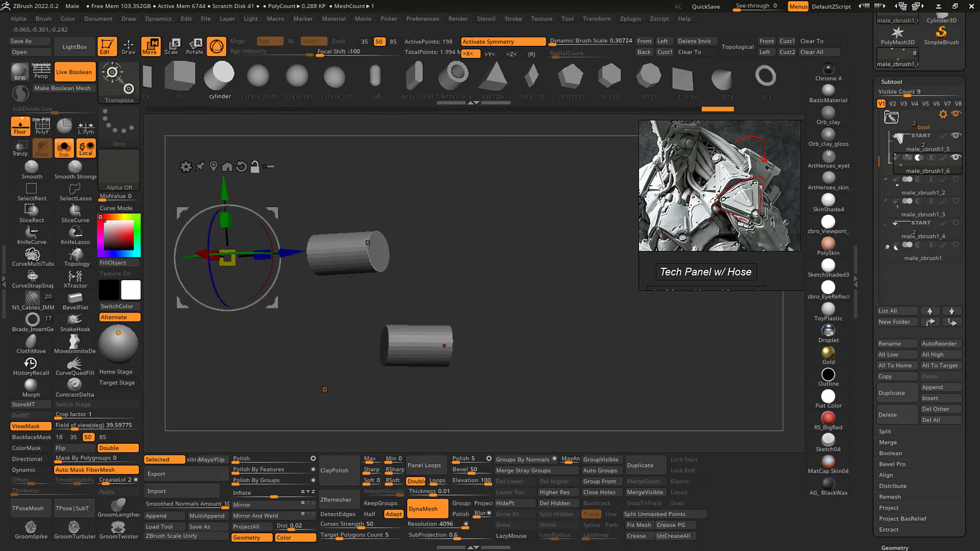
alt+click(377, 251)
drag(512, 252, 498, 252)
key(q)
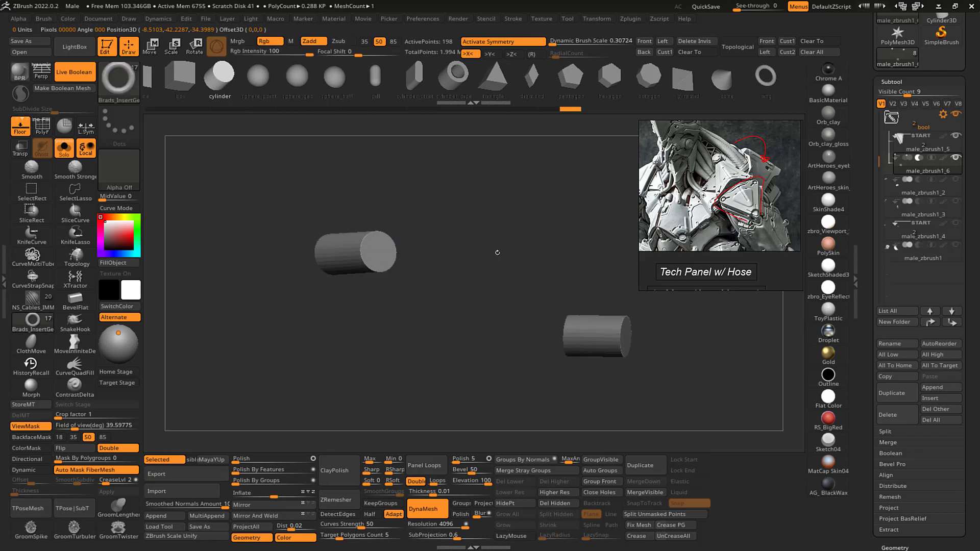
- Try a slight Inflate adjustment on the unmasked ends of the isolated cylinders and undo it
key(alt+shift+s)
key(alt+shift+s)
mouse_move(276, 491)
mouse_down()
mouse_move(309, 494)
mouse_move(272, 490)
mouse_up()
key(ctrl+z)
key(alt+shift+s)
- Inflate the unmasked front ends of the corner cylinders to flare the panel's upper corner holes
drag(382, 169, 360, 261)
drag(467, 184, 423, 261)
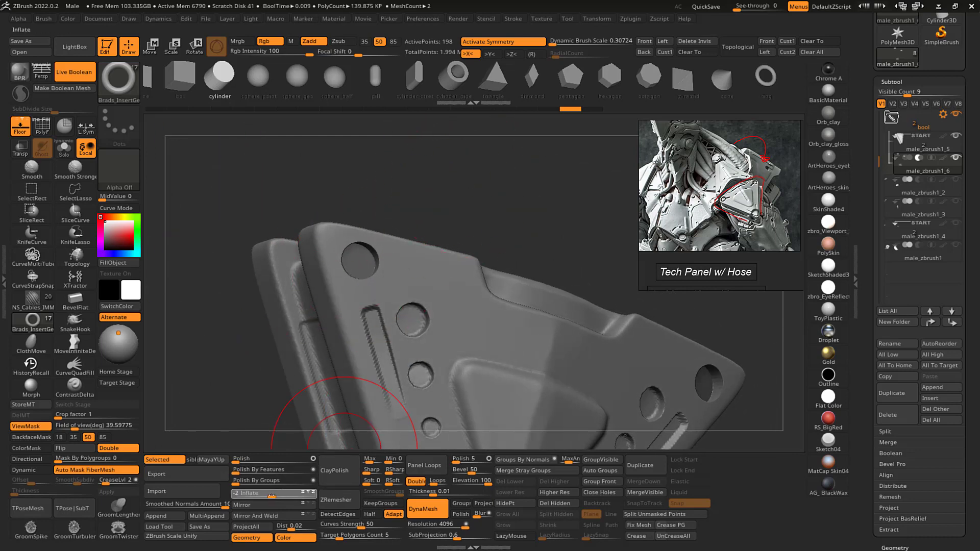
drag(271, 495, 279, 494)
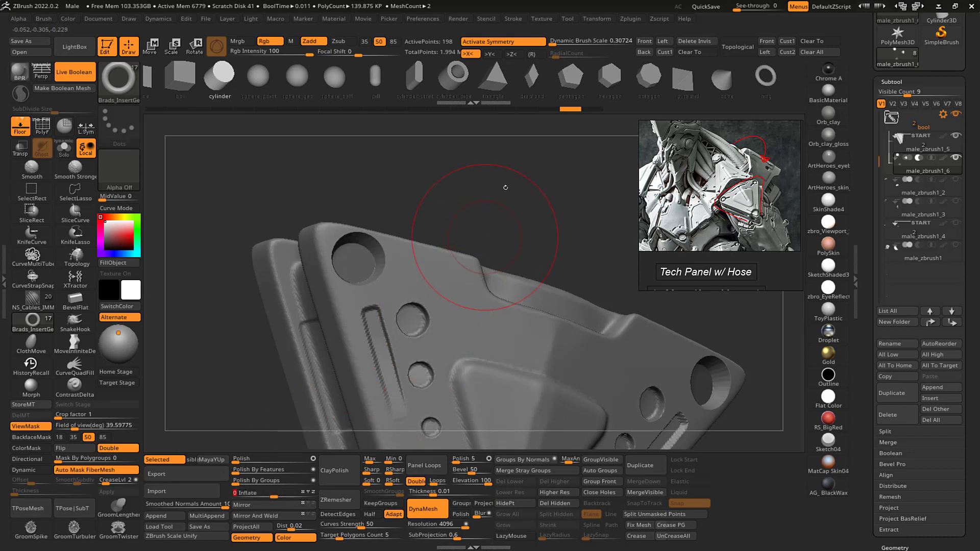
mouse_move(505, 188)
mouse_down()
mouse_move(482, 186)
mouse_move(498, 190)
mouse_up()
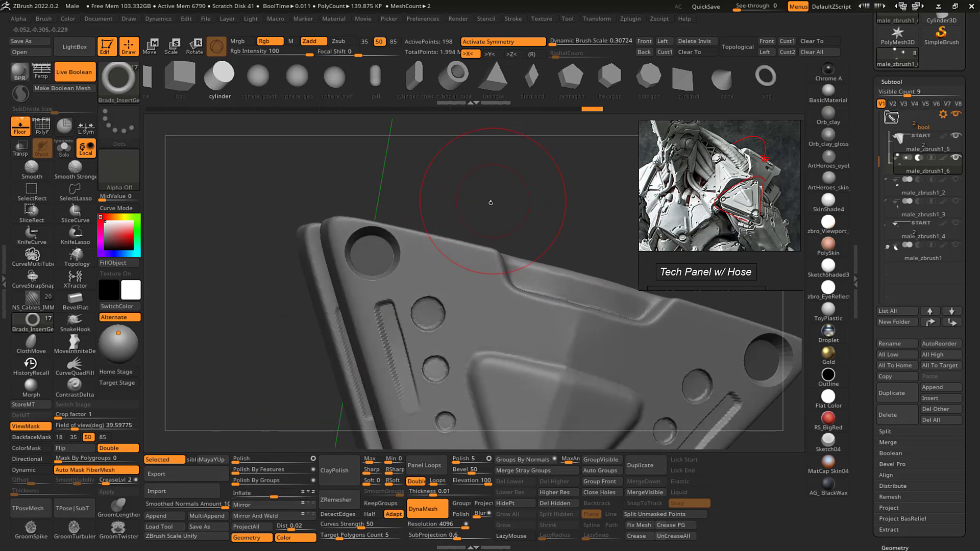
key(w)
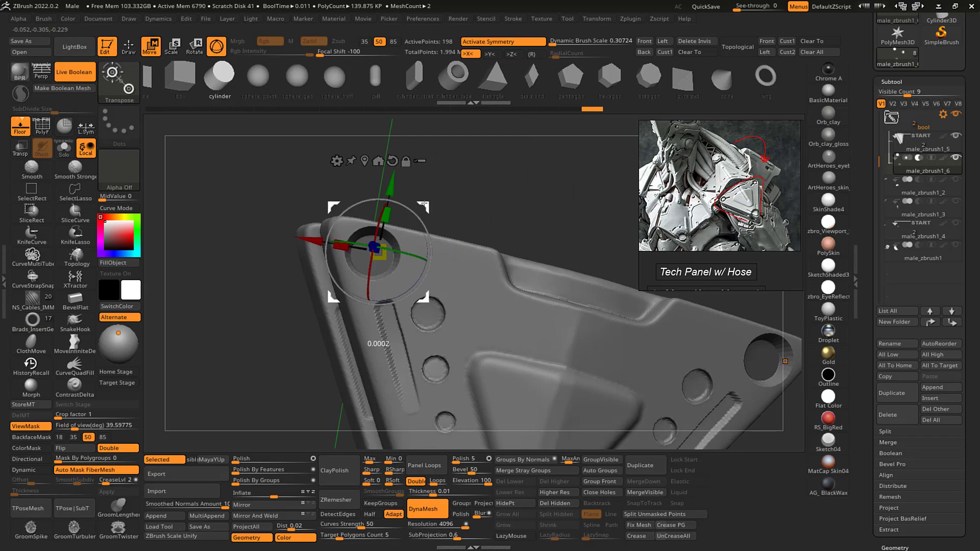
key(q)
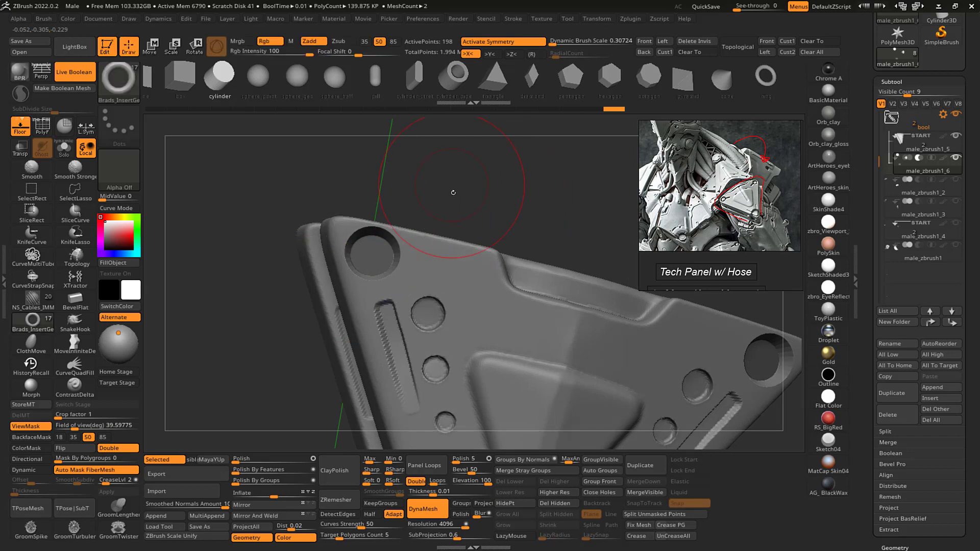
- Isolate the cylinder subtool, clear its mask and show the panel again
mouse_move(453, 195)
alt+mouse_down()
mouse_move(447, 186)
mouse_move(454, 203)
mouse_move(515, 197)
mouse_move(304, 178)
mouse_move(385, 318)
mouse_move(490, 316)
alt+mouse_up()
key(alt+s)
mouse_move(520, 256)
mouse_down()
mouse_move(444, 241)
mouse_move(415, 195)
mouse_move(465, 265)
mouse_up()
ctrl+click(486, 232)
key(shift+s)
- Try to move the corner cylinders inward along the panel's upper edge with the gizmo
key(w)
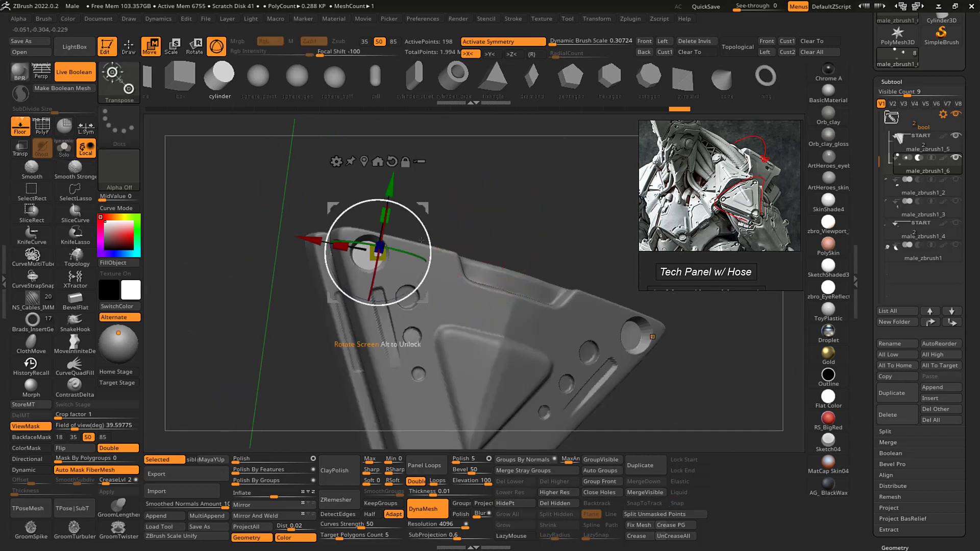
drag(378, 251, 408, 265)
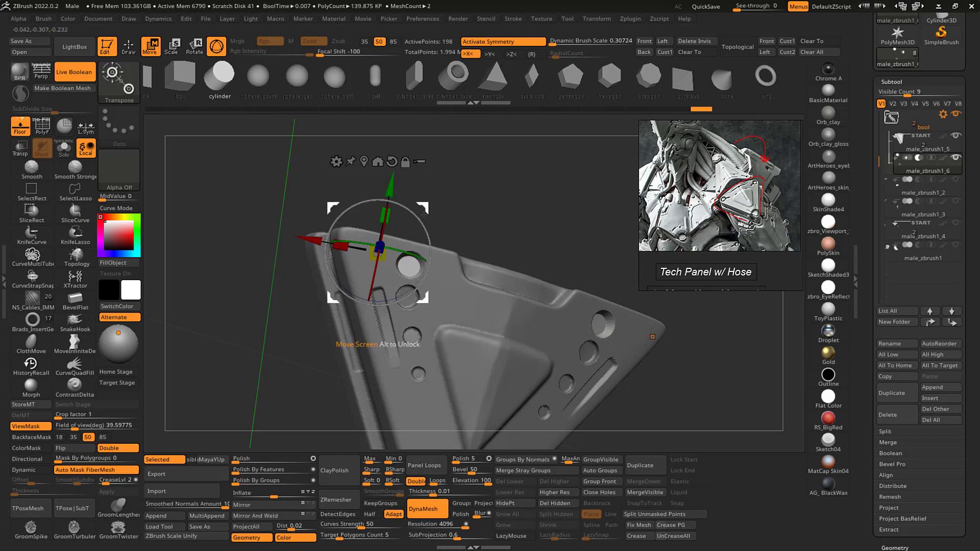
mouse_move(424, 208)
mouse_down()
mouse_move(380, 202)
mouse_move(455, 218)
mouse_up()
- Isolate the flared cylinders, mask their narrow inner ends with the lasso and show the panel again
key(q)
key(alt+s)
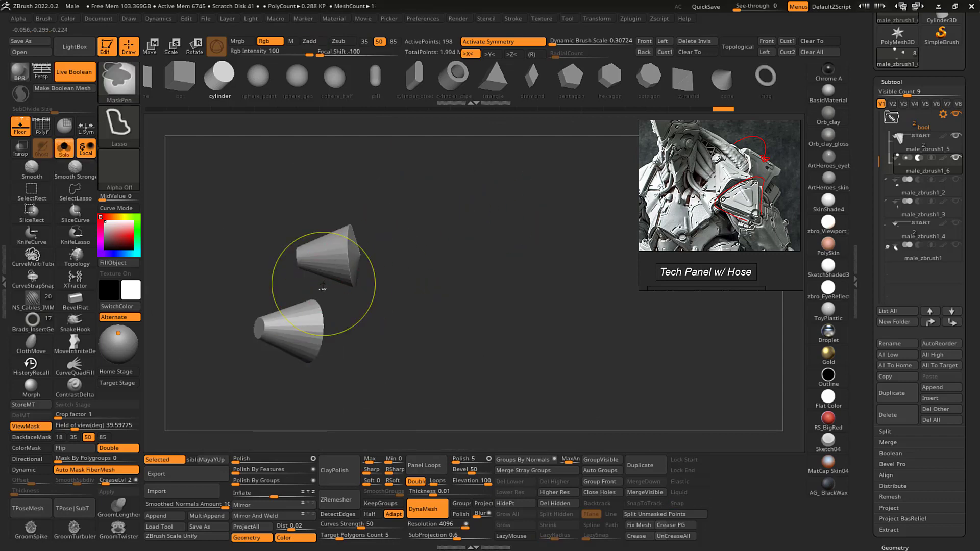
mouse_move(322, 285)
ctrl+mouse_down()
mouse_move(291, 213)
mouse_move(284, 282)
ctrl+mouse_up()
drag(452, 238, 405, 219)
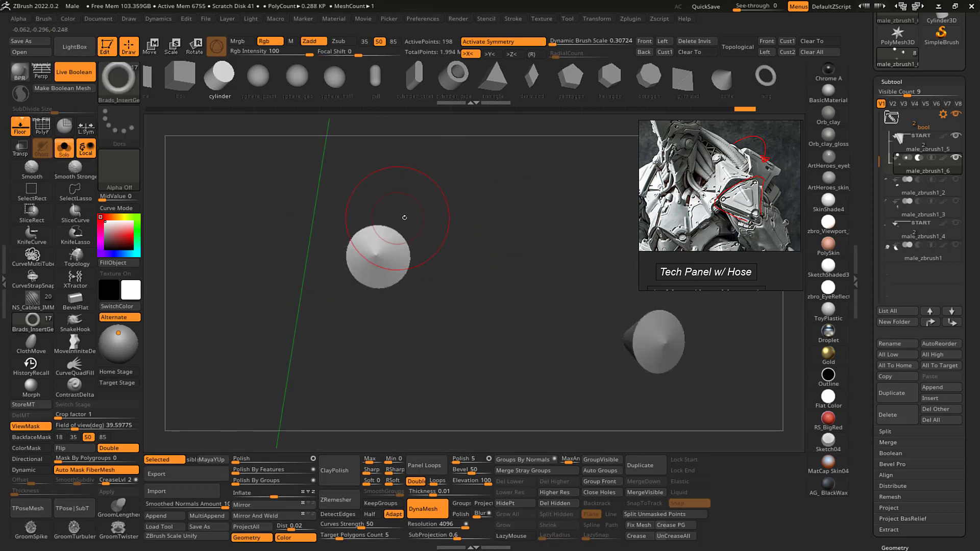
key(alt+s)
- Apply a slight negative Inflate to the cylinders' unmasked front ends to narrow the corner holes' flare
key(w)
key(q)
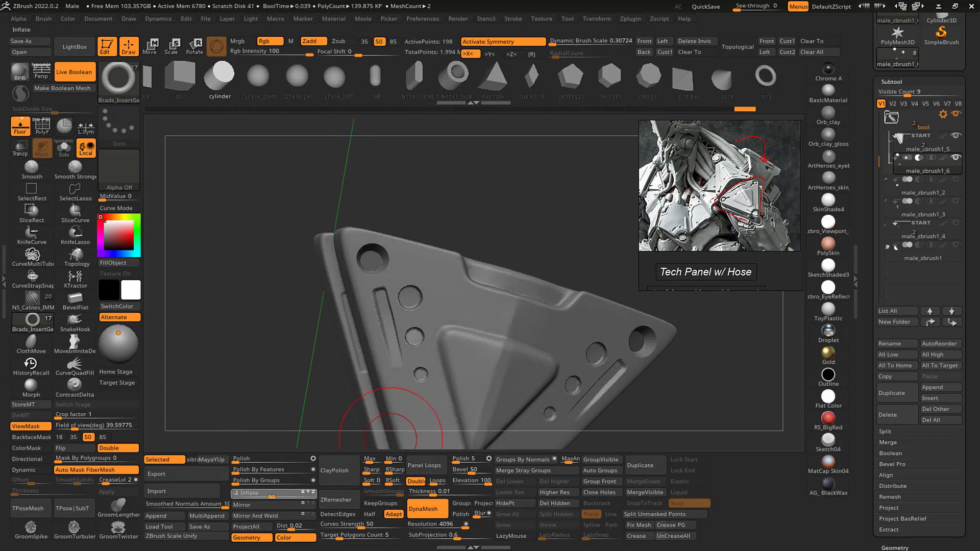
drag(270, 496, 270, 496)
mouse_move(422, 217)
mouse_down()
mouse_move(458, 215)
mouse_move(435, 190)
mouse_up()
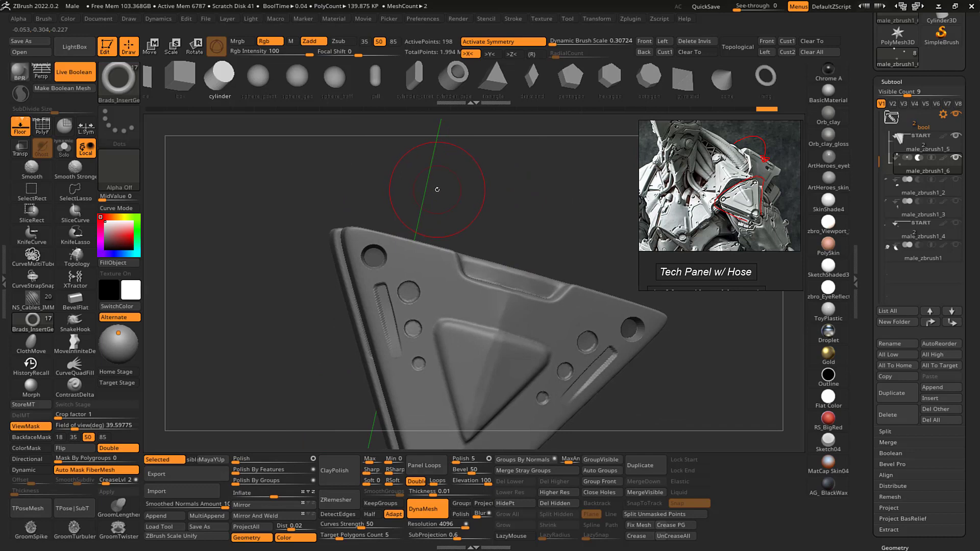
- Switch to the Move brush, isolate the cylinders to clear their mask and show the panel again
key(b)
key(m)
key(v)
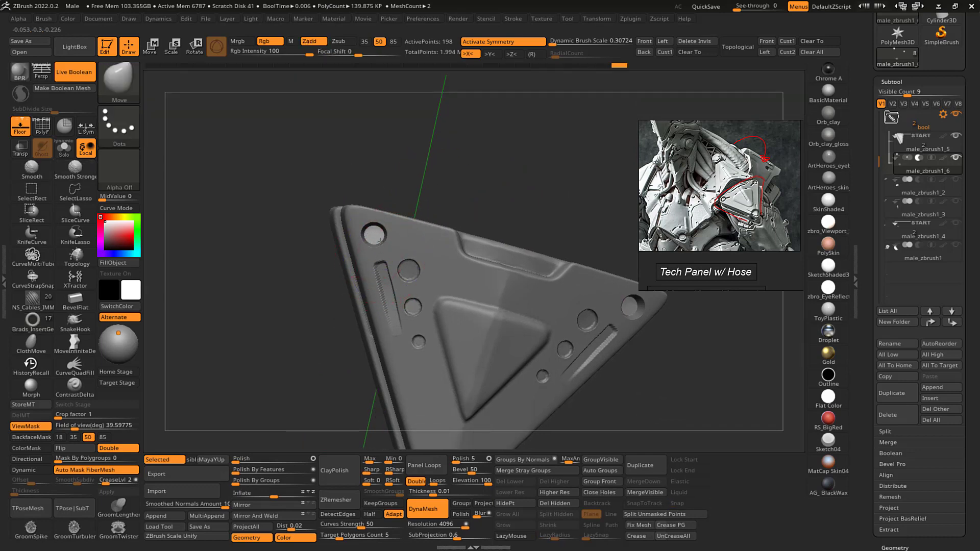
key(shift+s)
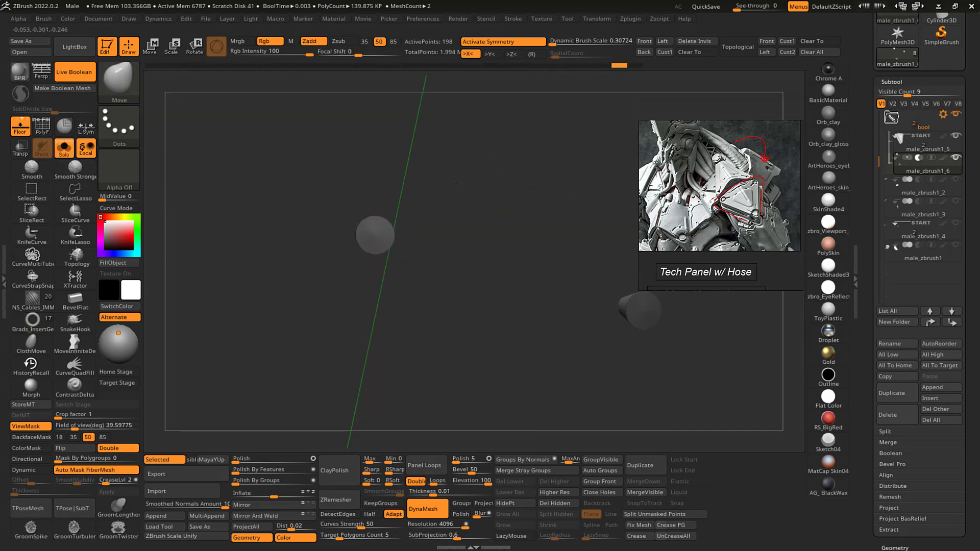
mouse_move(450, 184)
mouse_down()
mouse_move(499, 184)
mouse_move(509, 203)
mouse_up()
mouse_move(509, 204)
ctrl+mouse_down()
mouse_move(497, 209)
mouse_move(426, 178)
mouse_move(486, 167)
ctrl+mouse_up()
key(alt+s)
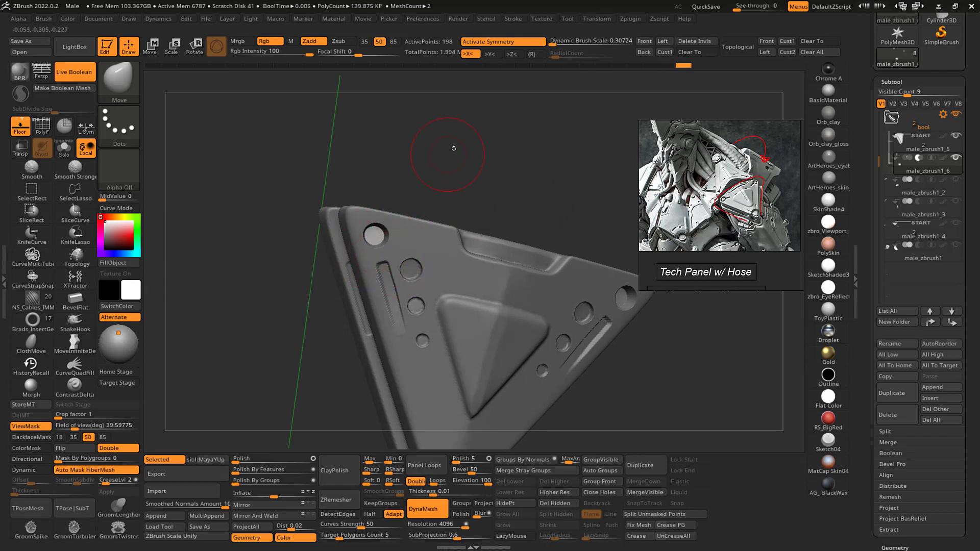
- Inspect the panel's upper corner holes up close and select the Standard brush
drag(453, 148, 464, 141)
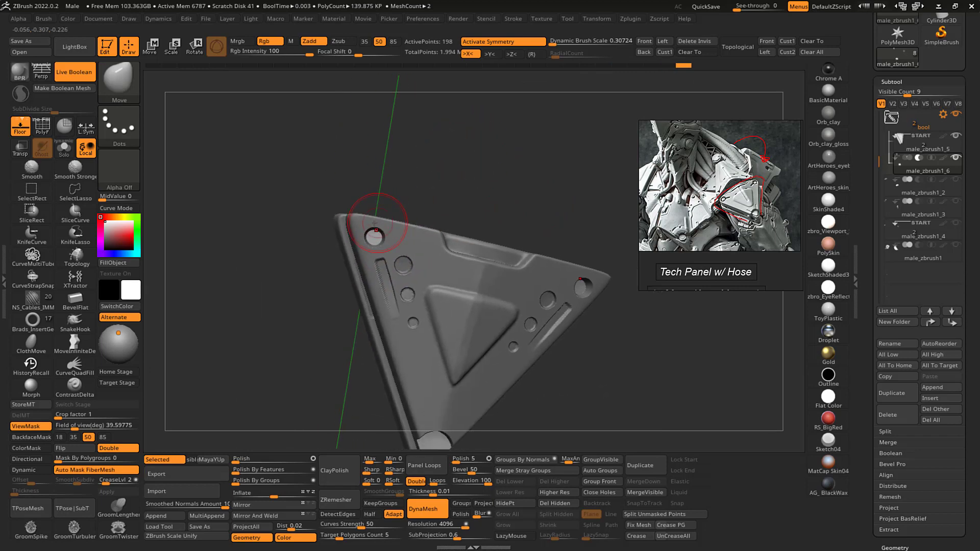
alt+right_drag(367, 223, 447, 128)
mouse_move(448, 128)
mouse_down()
mouse_move(481, 136)
mouse_move(471, 146)
mouse_move(495, 134)
mouse_up()
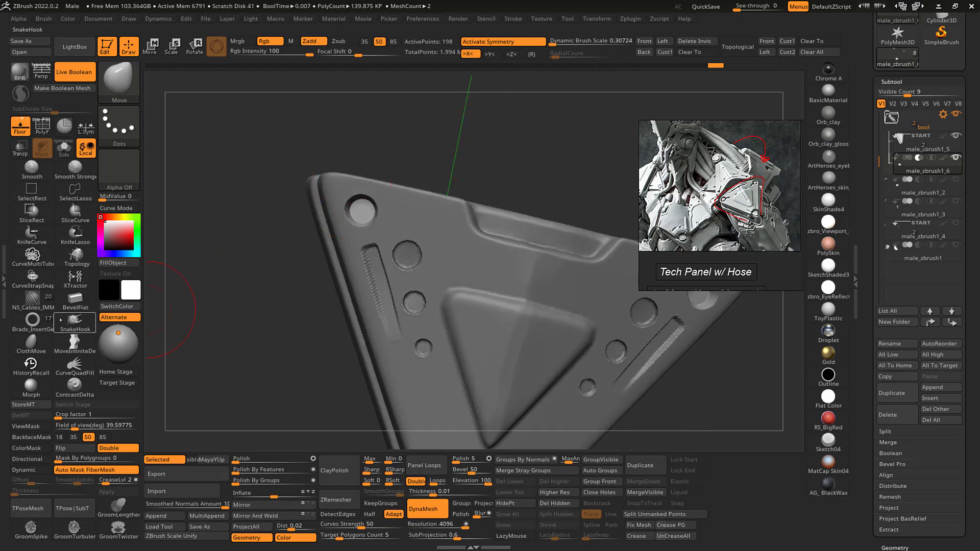
key(b)
key(s)
key(t)
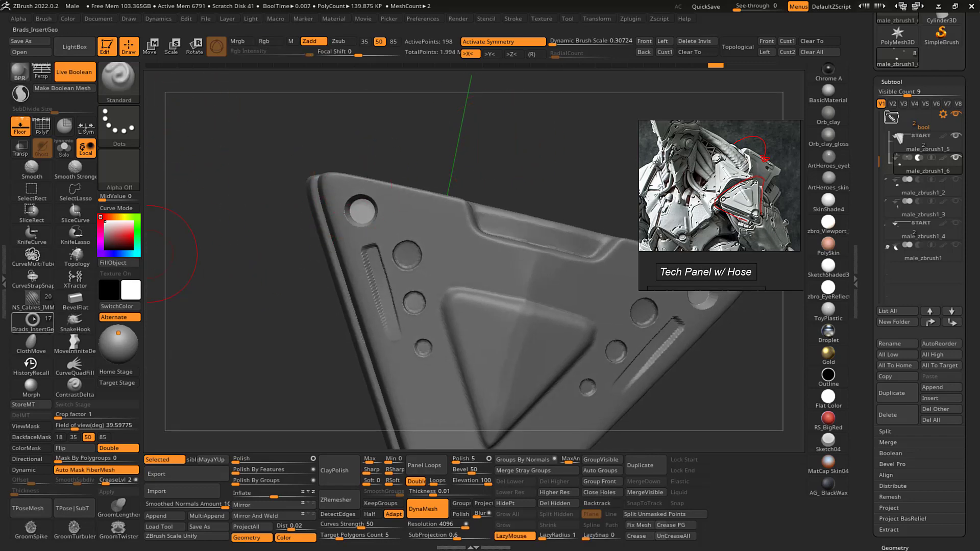
- Insert a box beside the panel's upper corner hole with the Brads_InsertGeo brush and isolate the boolean cutters
click(32, 320)
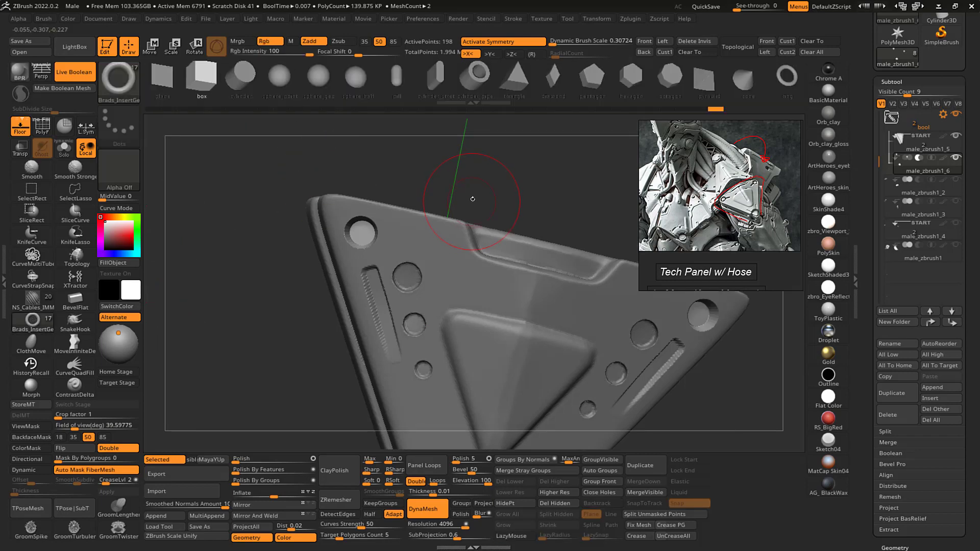
drag(472, 198, 381, 232)
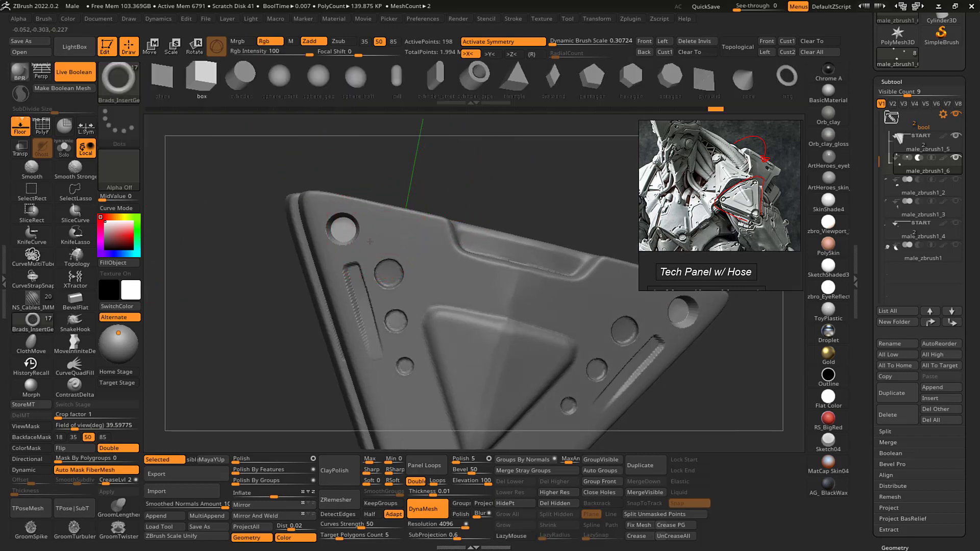
click(368, 250)
key(alt+s)
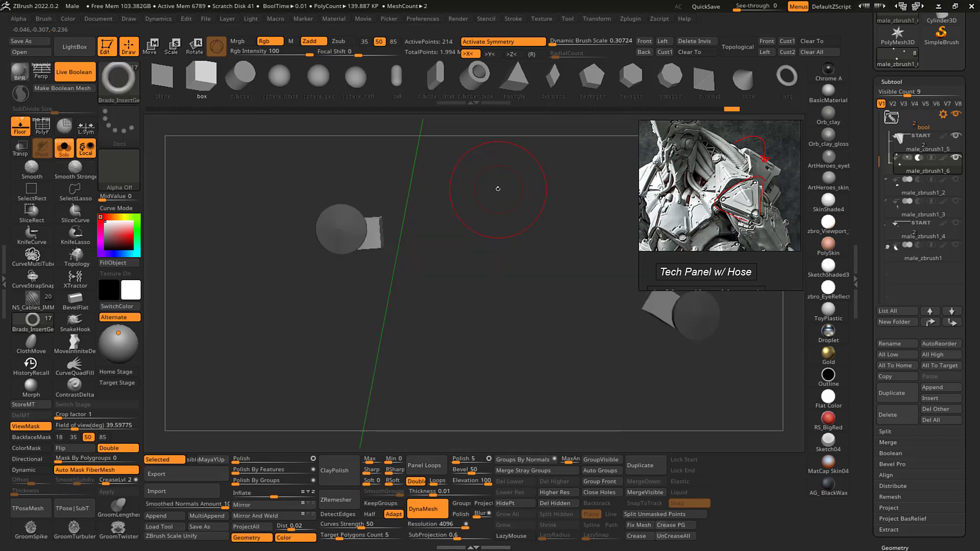
drag(496, 189, 440, 239)
key(w)
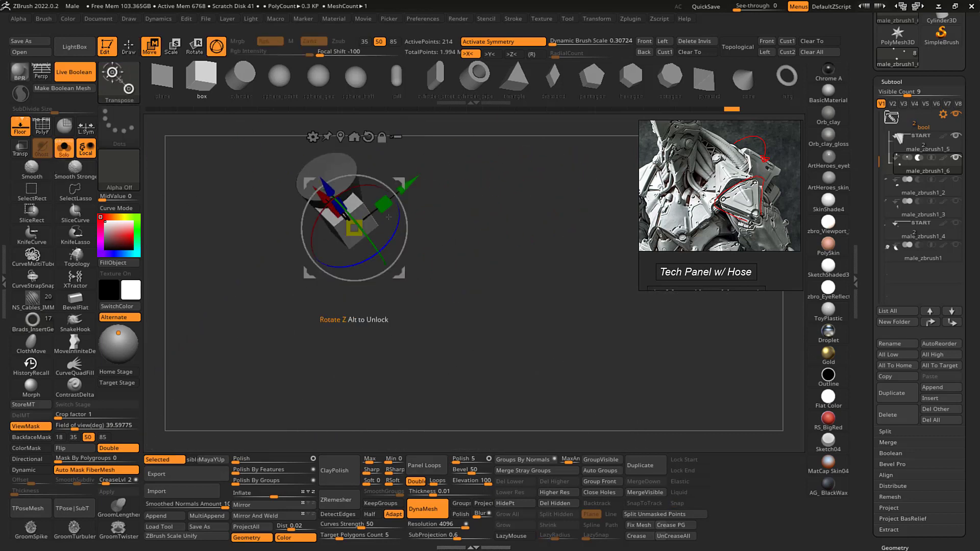
drag(368, 220, 357, 228)
key(ctrl+z)
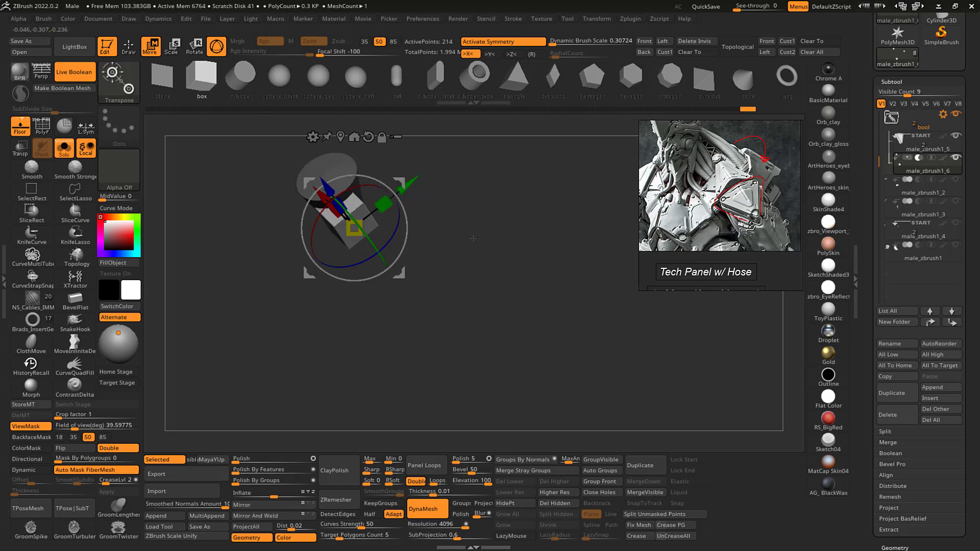
- Turn symmetry off, hide the cylinder and box at the opposite corner and delete the hidden geometry
drag(439, 204, 490, 238)
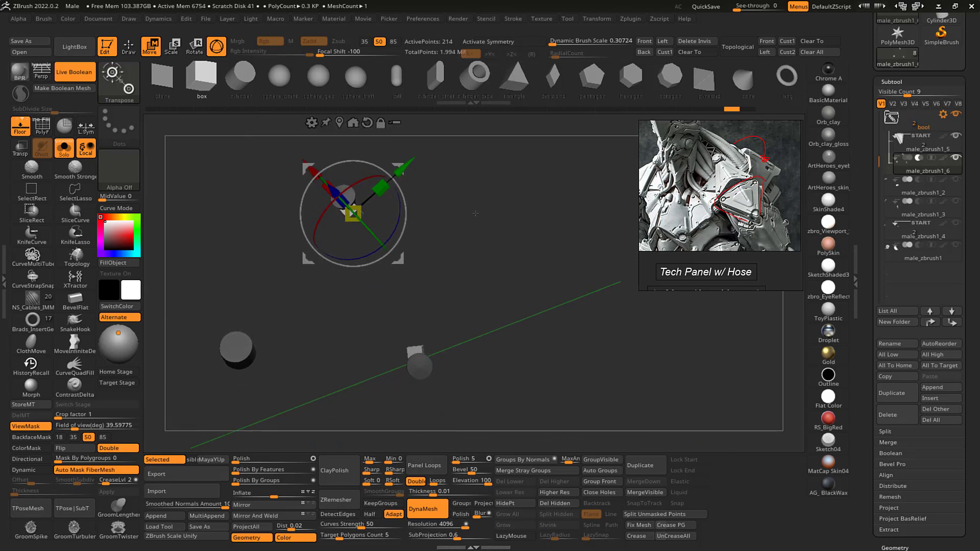
key(q)
mouse_move(484, 249)
alt+mouse_down()
mouse_move(463, 236)
mouse_move(462, 199)
mouse_move(356, 318)
mouse_move(522, 307)
alt+mouse_up()
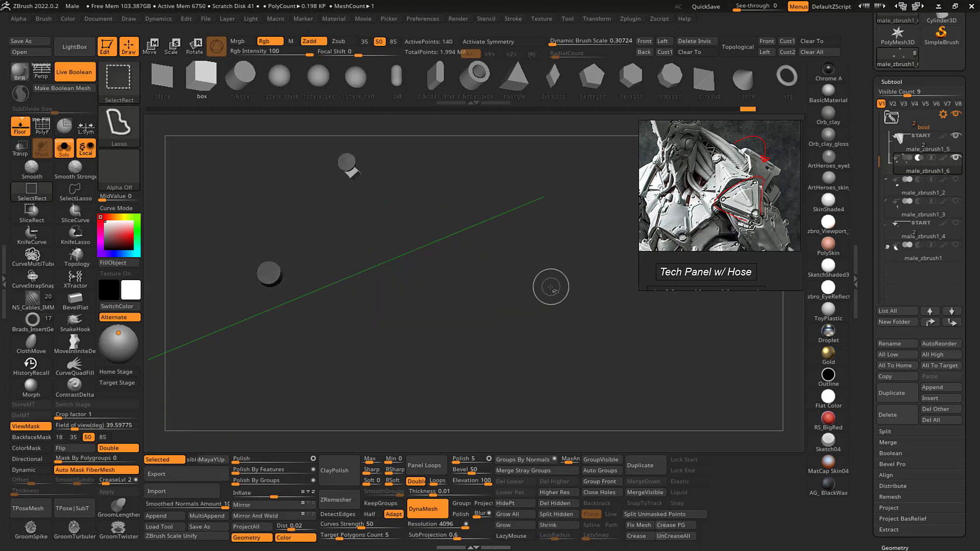
click(554, 504)
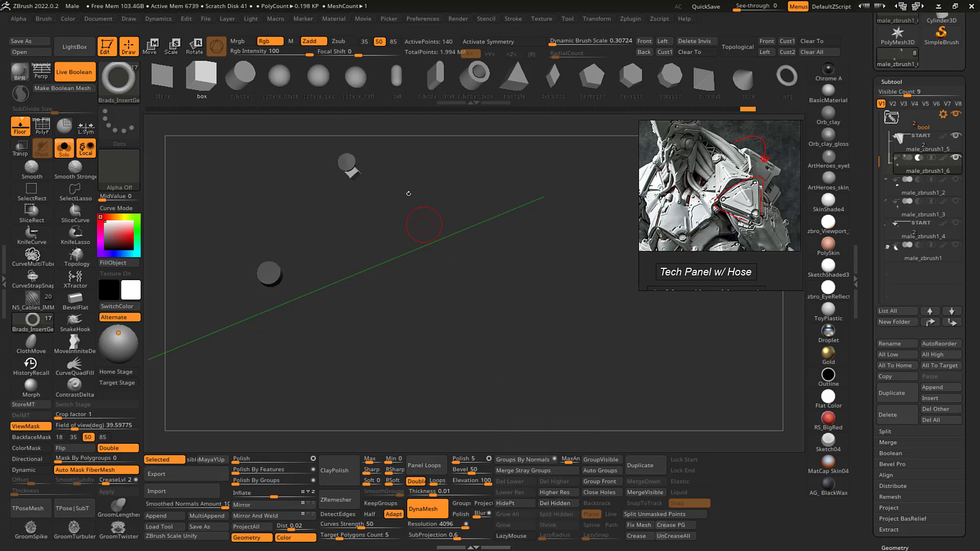
- Scale the inserted box narrower along its Y axis with the gizmo
ctrl+right_drag(408, 192, 414, 252)
key(w)
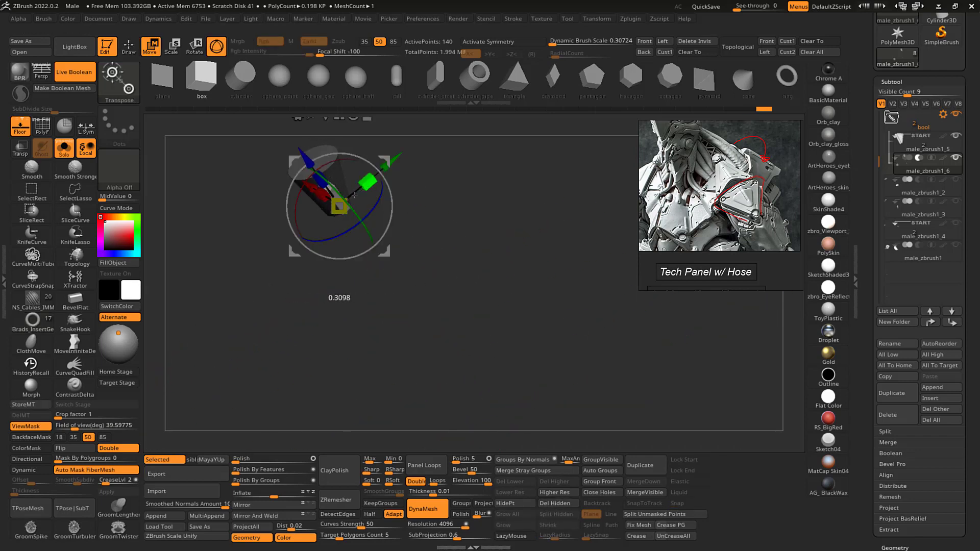
drag(353, 195, 353, 195)
key(q)
- Show the panel again, lower the box into it and tilt it to cut a narrow slot at the corner hole
mouse_move(423, 207)
right_down()
mouse_move(458, 228)
mouse_move(516, 186)
mouse_move(514, 176)
right_up()
key(alt+s)
key(w)
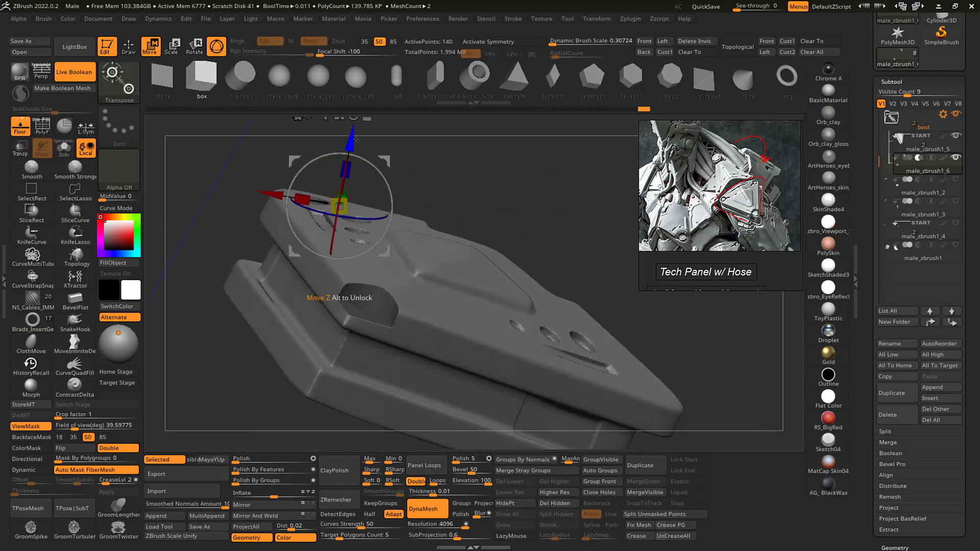
drag(355, 138, 354, 145)
drag(467, 240, 405, 238)
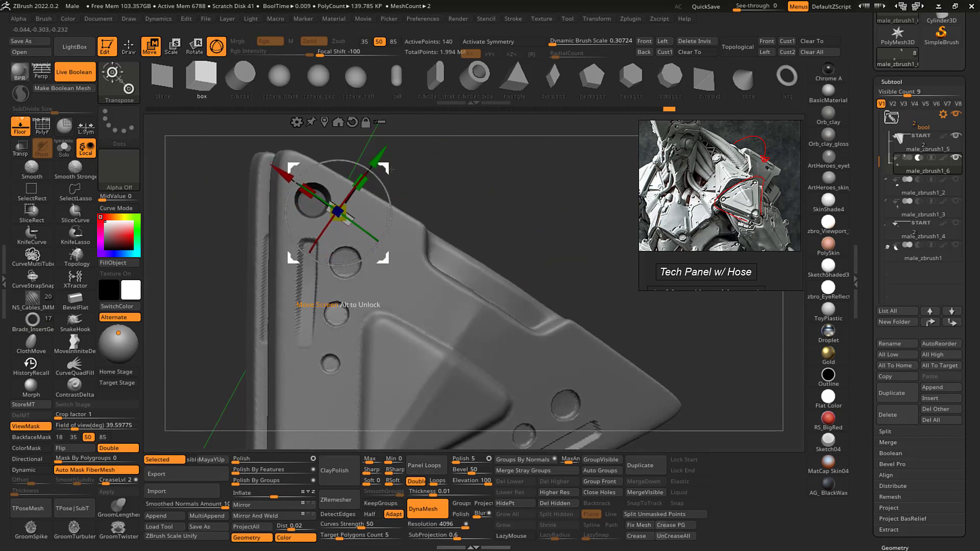
drag(388, 170, 403, 187)
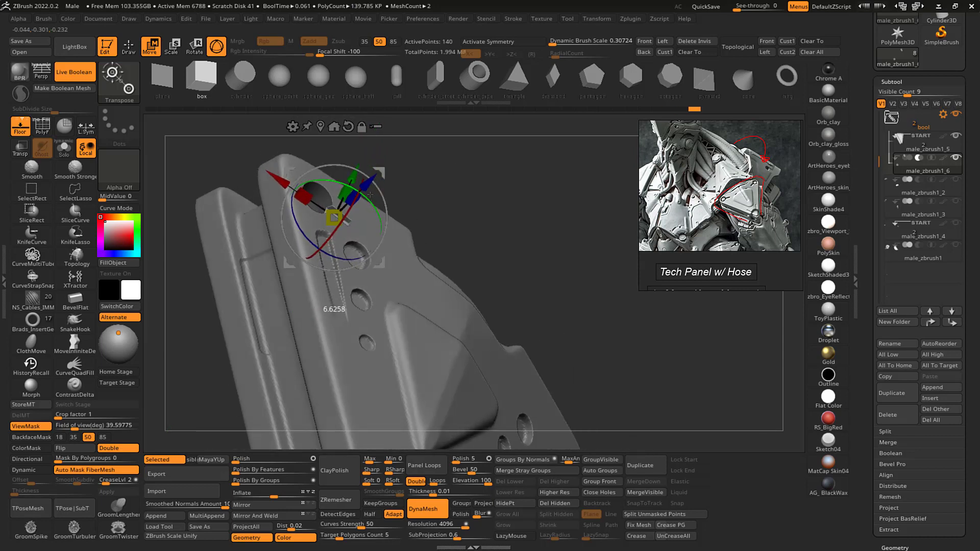
drag(365, 178, 361, 183)
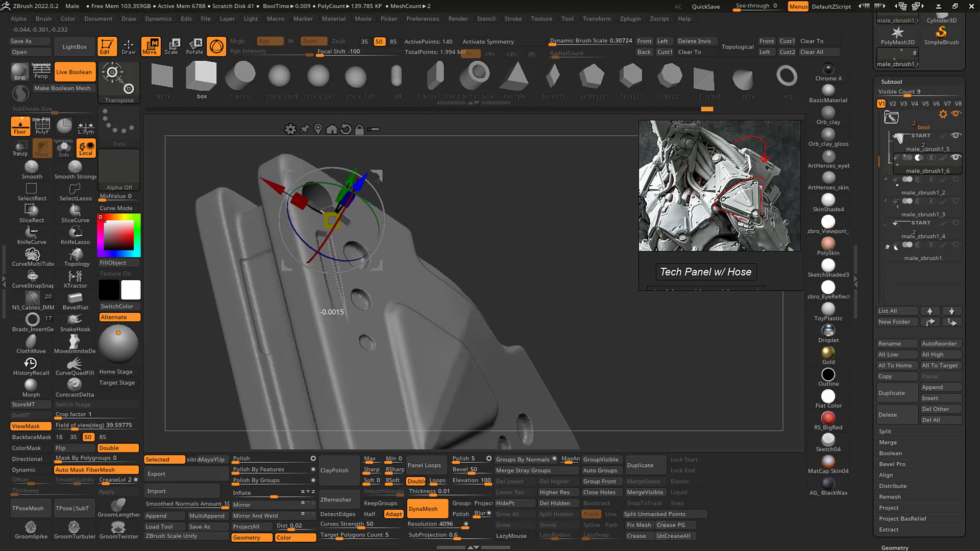
- Isolate the cutters, mask part of the slot's box with the lasso and show the panel again
mouse_move(490, 214)
mouse_down()
mouse_move(457, 231)
mouse_move(444, 199)
mouse_move(480, 192)
mouse_move(478, 183)
mouse_move(443, 200)
mouse_up()
key(q)
key(alt+s)
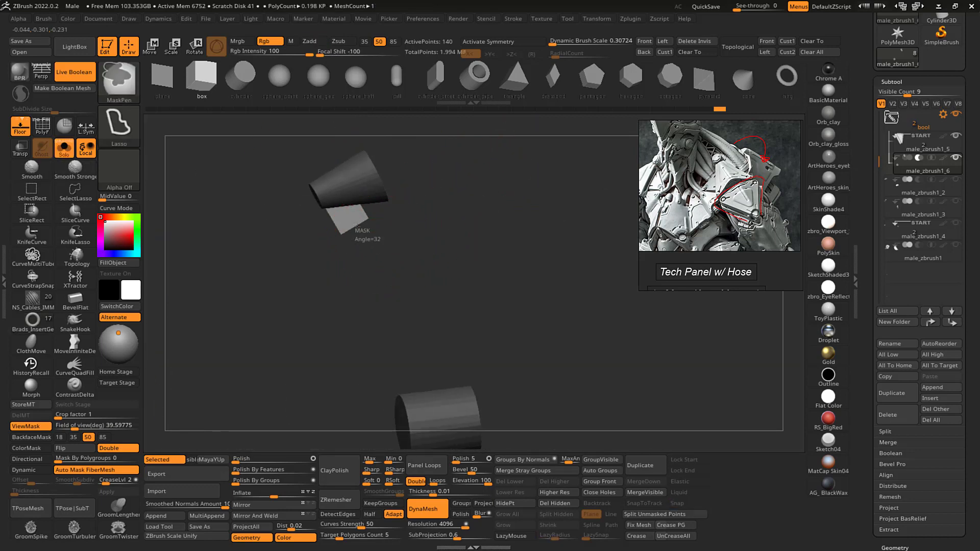
mouse_move(325, 195)
ctrl+mouse_down()
mouse_move(251, 171)
mouse_move(260, 169)
ctrl+mouse_up()
drag(462, 253, 413, 292)
key(alt+s)
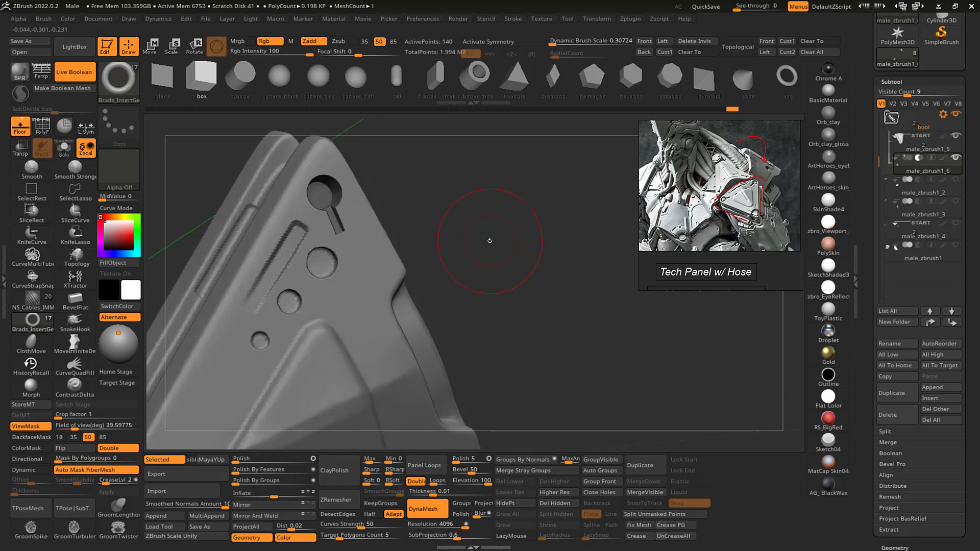
- Switch to the Move brush and adjust the shape of the slot beside the corner hole
drag(490, 241, 466, 251)
key(b)
key(m)
key(v)
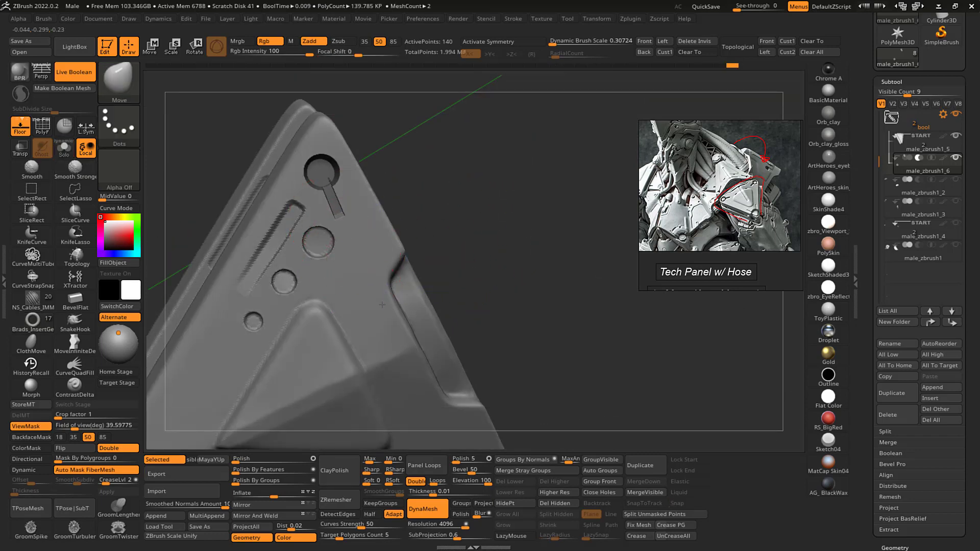
mouse_move(481, 227)
mouse_down()
mouse_move(518, 222)
mouse_move(563, 251)
mouse_move(494, 225)
mouse_up()
drag(486, 131, 431, 180)
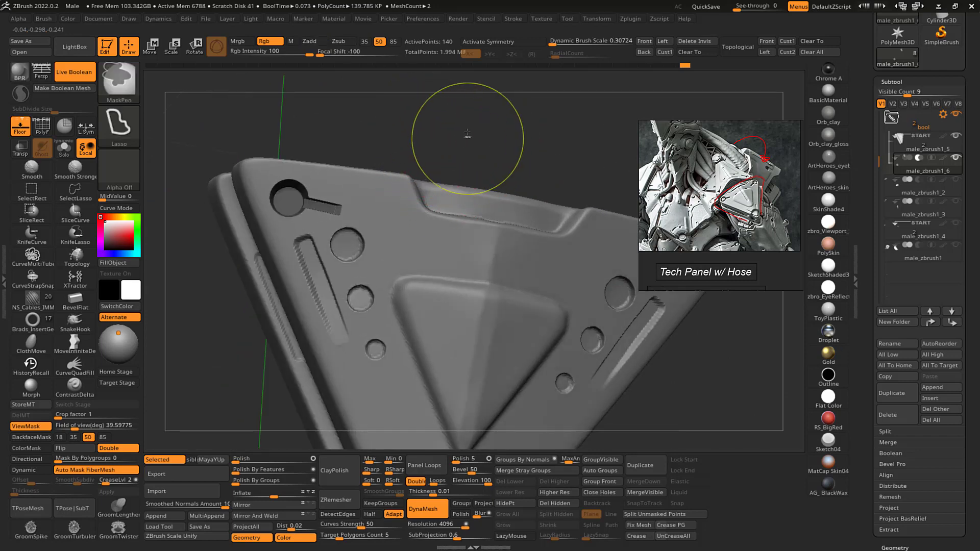
- Clear the cutters' mask, isolate the slot's box to mask it and bring back the cylinders and panel
key(ctrl+h)
key(shift+s)
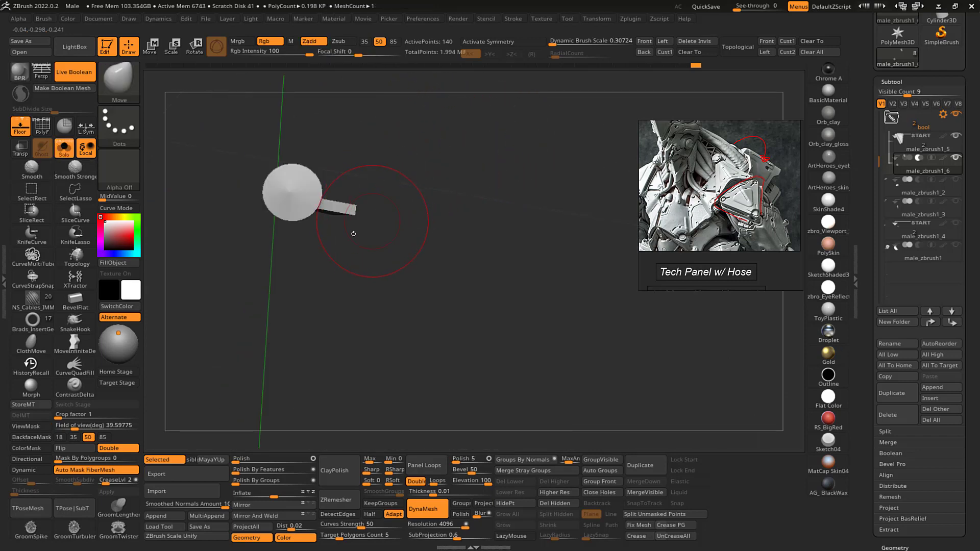
drag(364, 259, 365, 202)
ctrl+shift+click(350, 193)
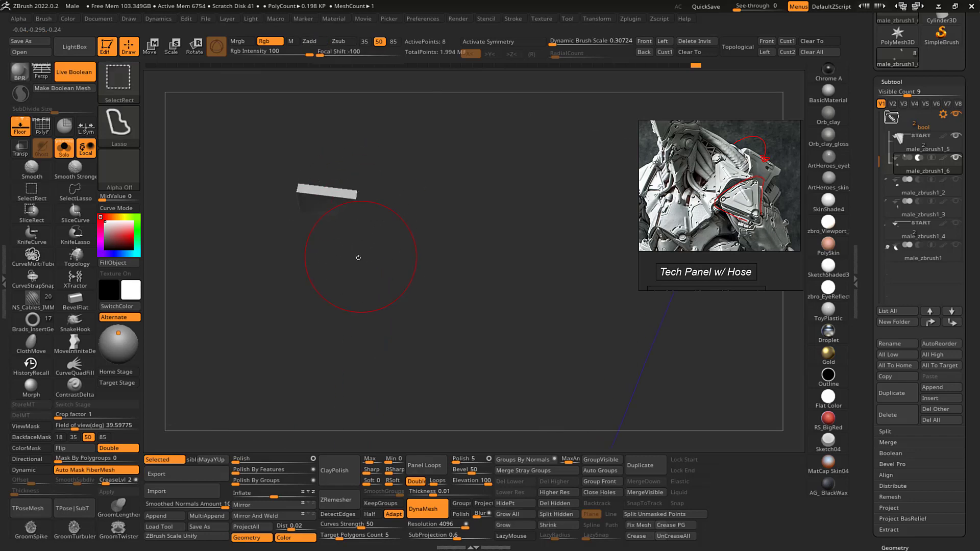
mouse_move(323, 273)
ctrl+mouse_down()
mouse_move(456, 195)
mouse_move(459, 203)
mouse_move(478, 197)
ctrl+mouse_up()
ctrl+shift+click(479, 223)
key(alt+s)
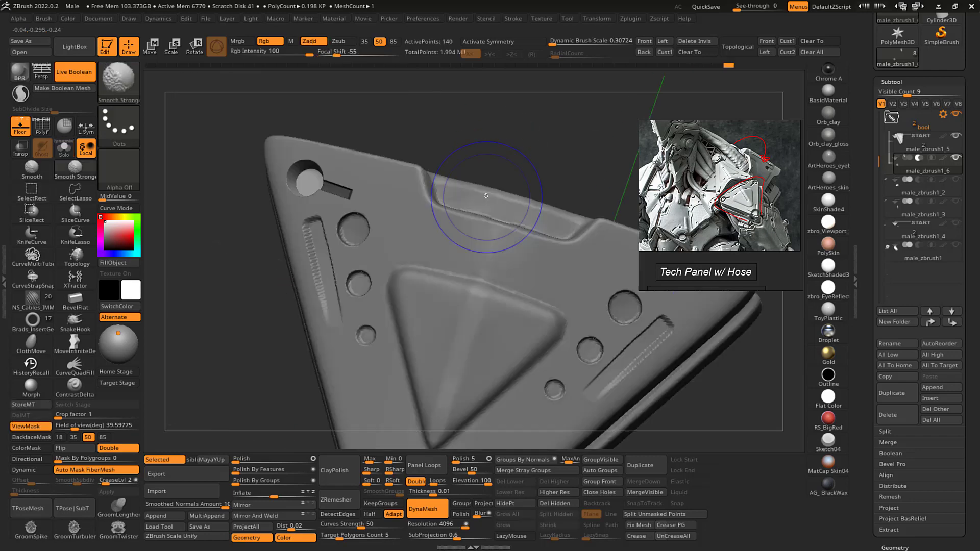
- Clear the mask, isolate the cutters, lasso-mask the corner cylinder with its slot box and show the panel again
mouse_move(485, 145)
mouse_down()
mouse_move(493, 150)
mouse_move(475, 158)
mouse_up()
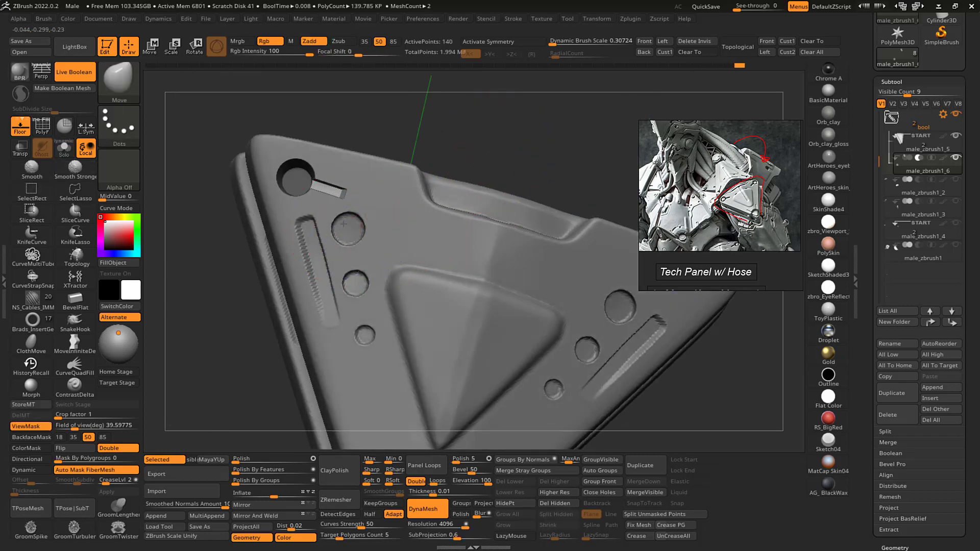
drag(474, 148, 524, 151)
alt+drag(430, 159, 437, 136)
key(shift+s)
key(shift+s)
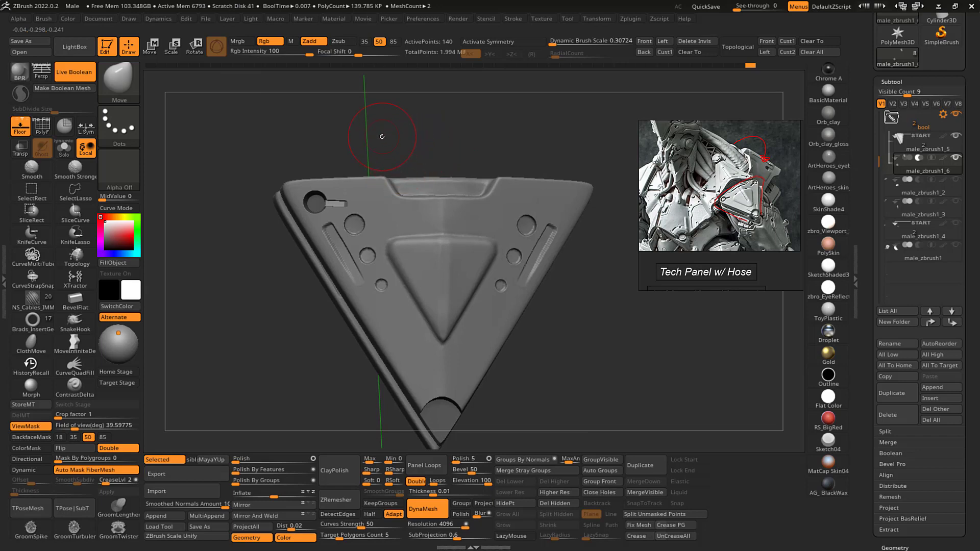
ctrl+drag(348, 109, 364, 112)
key(shift+s)
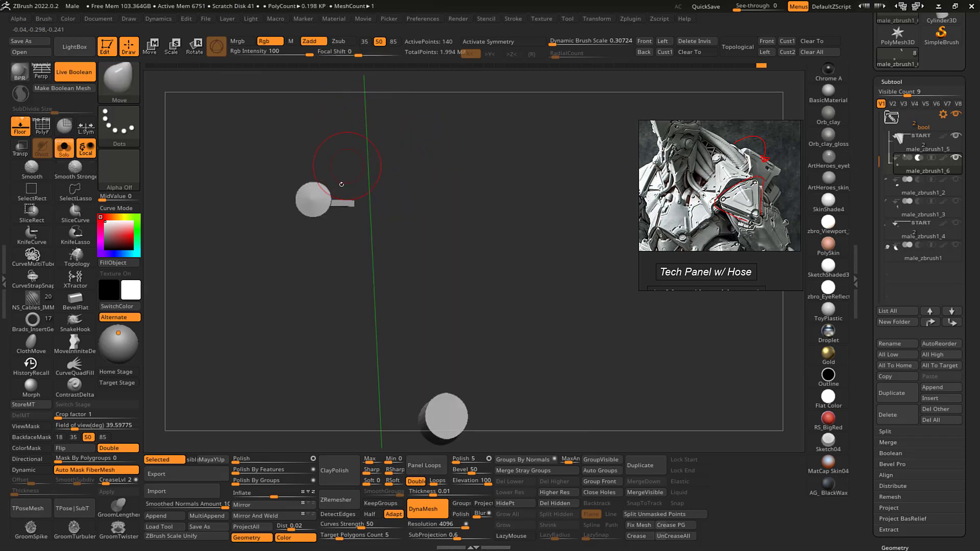
ctrl+drag(304, 246, 369, 255)
key(shift+s)
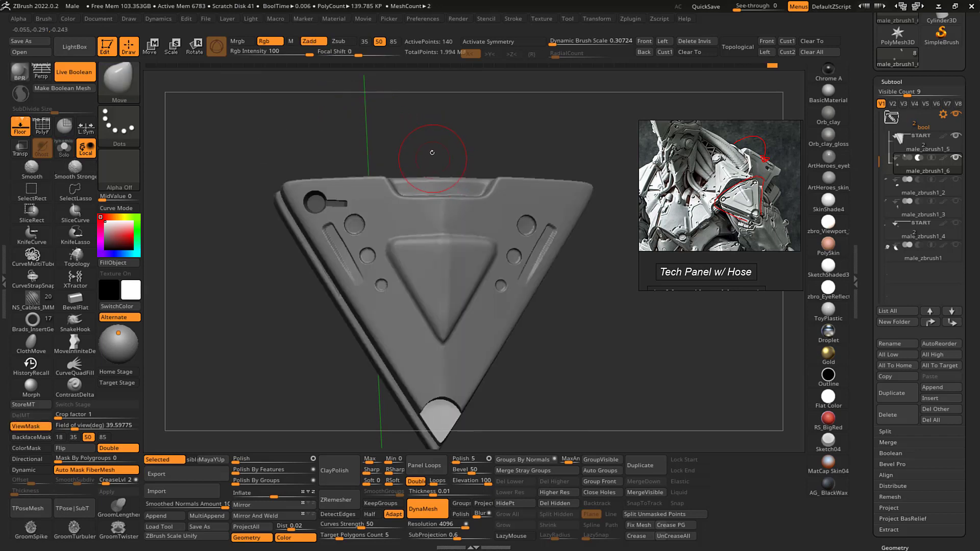
- Rotate the corner cylinder and slot box together with the gizmo so the slot slants down toward the panel's centre, then nudge them
alt+drag(427, 130, 439, 133)
key(w)
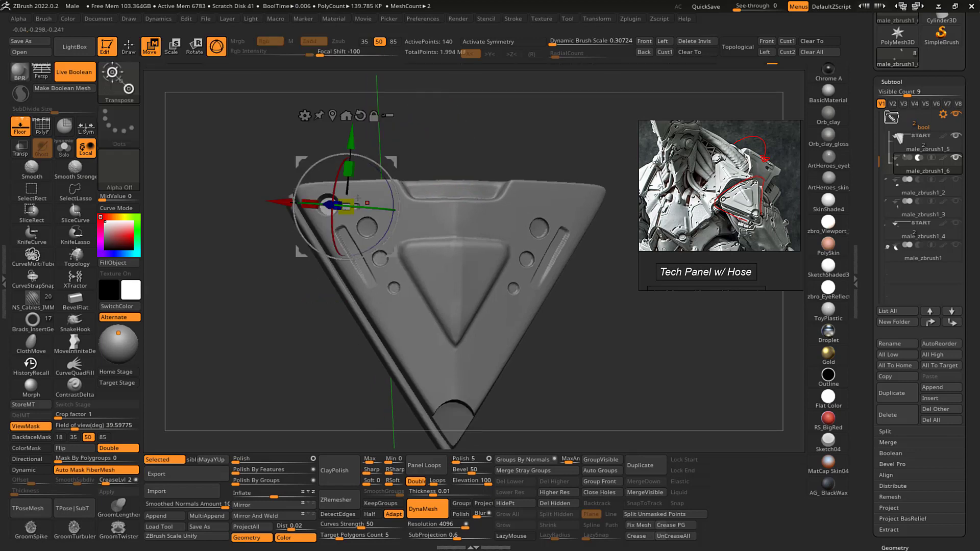
drag(397, 197, 398, 215)
drag(396, 158, 393, 162)
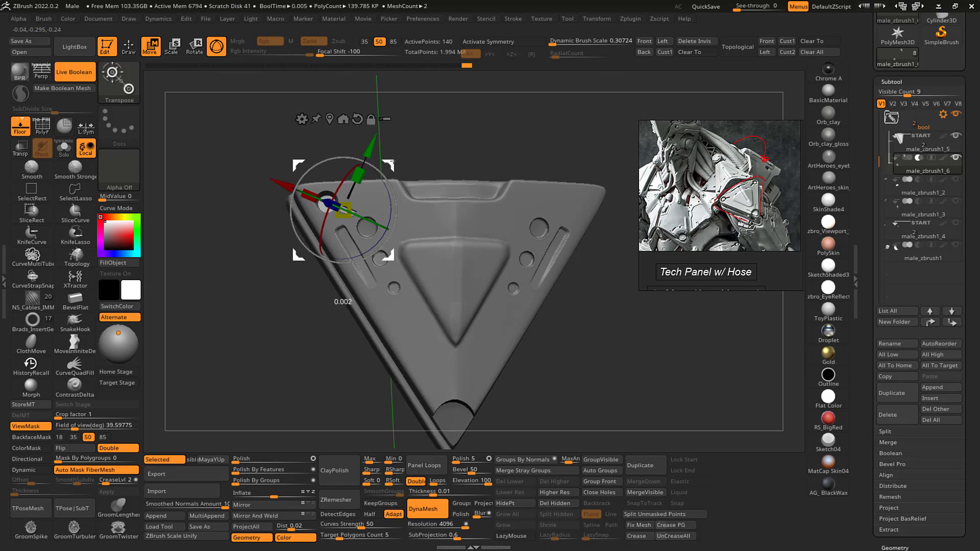
key(q)
- Examine the panel's corner hole, slanted slot and lower-tip notch from several angles
mouse_move(452, 129)
ctrl+right_down()
mouse_move(433, 128)
mouse_move(447, 133)
ctrl+right_up()
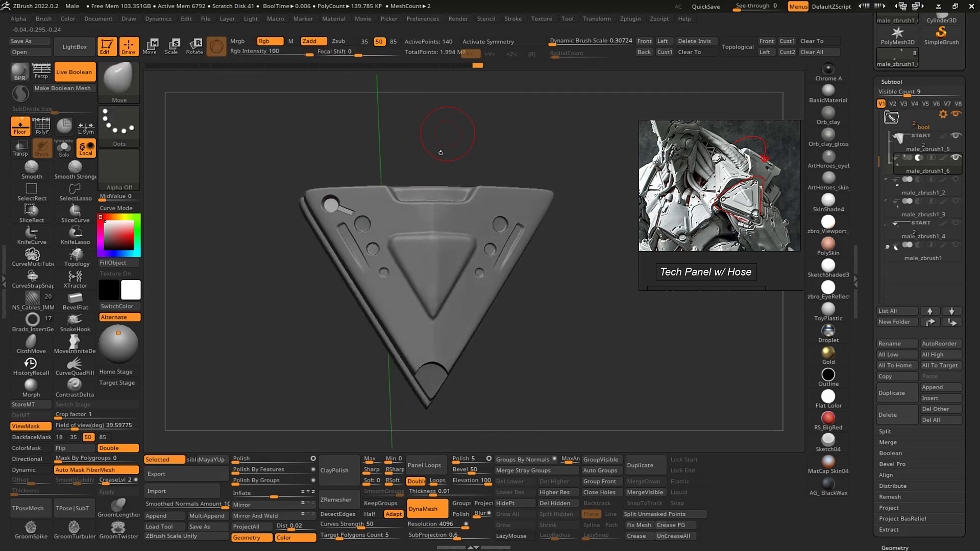
drag(465, 133, 471, 131)
ctrl+right_drag(471, 131, 492, 129)
drag(490, 129, 479, 120)
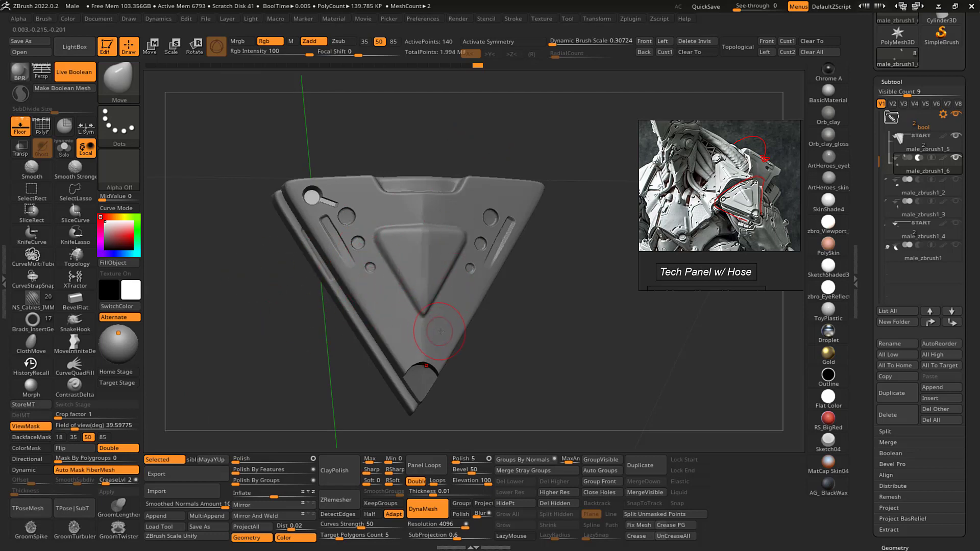
mouse_move(546, 335)
mouse_down()
mouse_move(515, 339)
mouse_move(548, 323)
mouse_move(552, 344)
mouse_move(532, 331)
mouse_move(544, 319)
mouse_move(502, 339)
mouse_up()
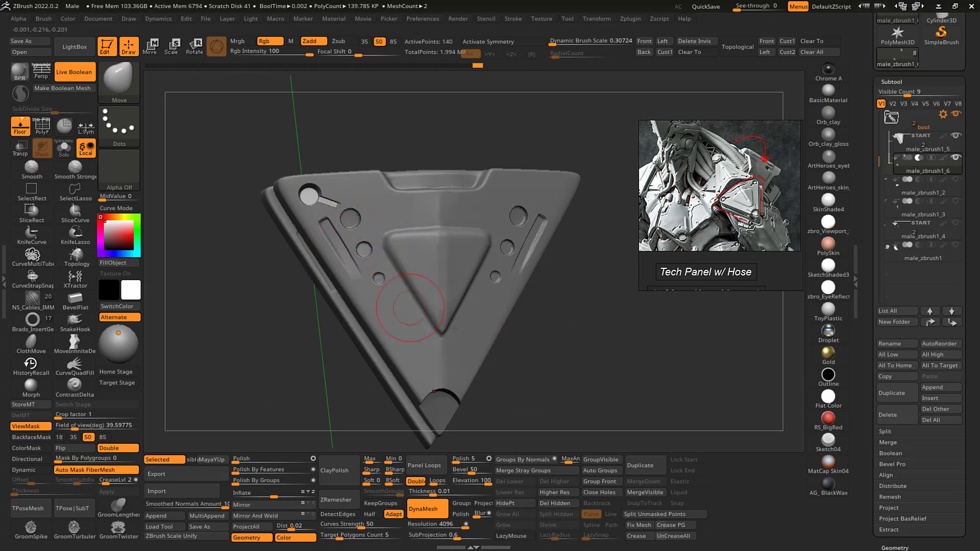
drag(567, 352, 579, 337)
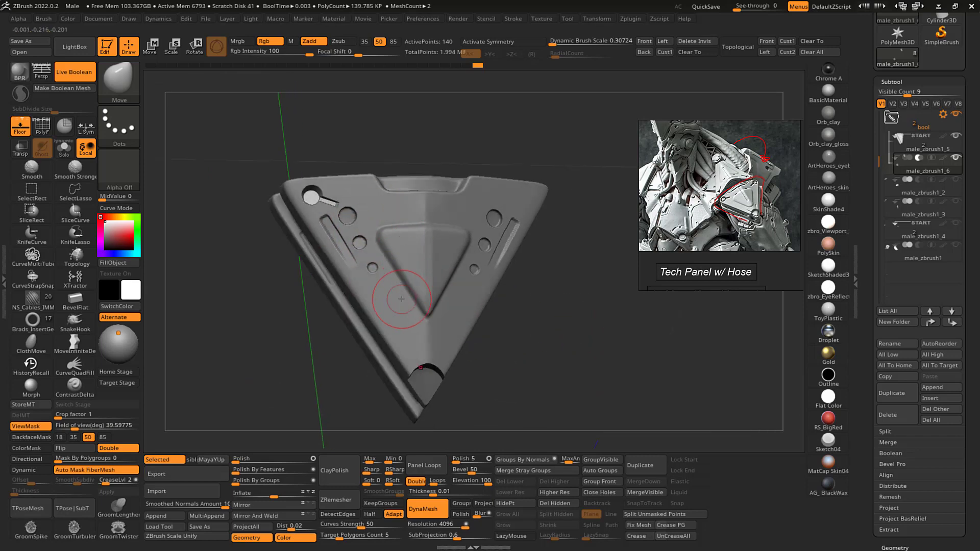
mouse_move(539, 337)
mouse_down()
mouse_move(519, 311)
mouse_move(563, 326)
mouse_move(529, 323)
mouse_up()
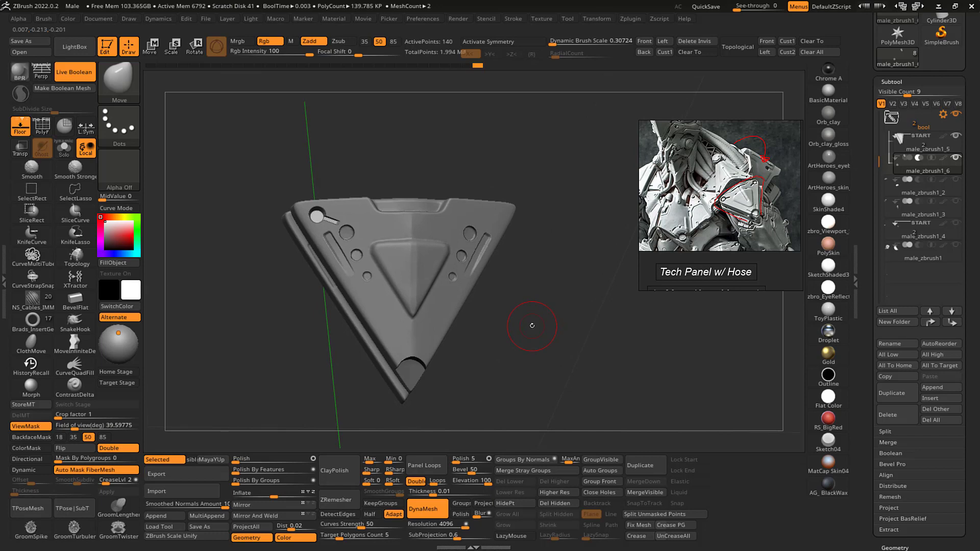
mouse_move(532, 326)
mouse_down()
mouse_move(526, 339)
mouse_move(526, 327)
mouse_up()
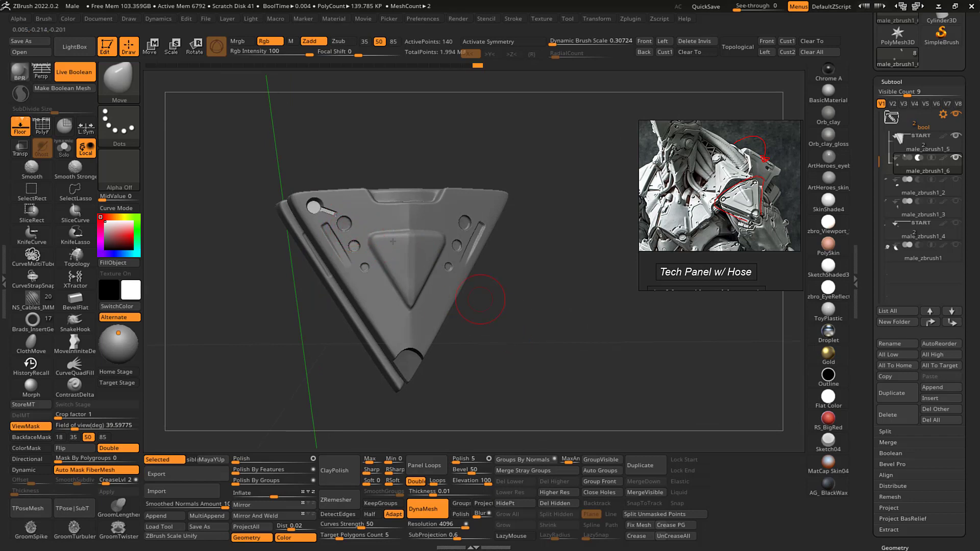
drag(510, 308, 507, 309)
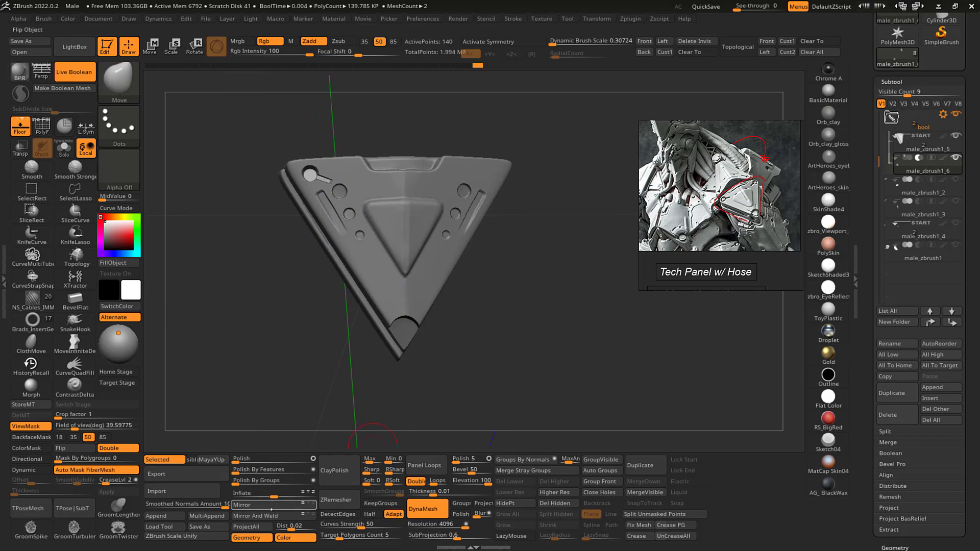
- Mirror and weld the cutters to repeat the corner hole and slot on the panel's other side
click(256, 516)
mouse_move(518, 405)
mouse_down()
mouse_move(523, 366)
mouse_move(521, 394)
mouse_move(462, 349)
mouse_move(498, 351)
mouse_move(504, 328)
mouse_move(515, 331)
mouse_move(328, 201)
mouse_up()
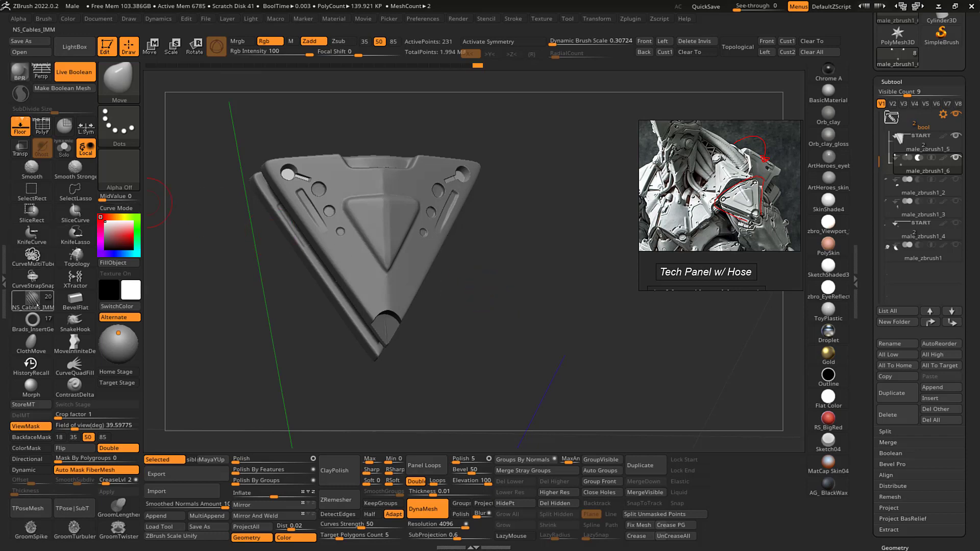
- Insert a small cylinder with the Brads_InsertGeo brush inside the notch at the panel's lower tip
click(33, 320)
click(240, 77)
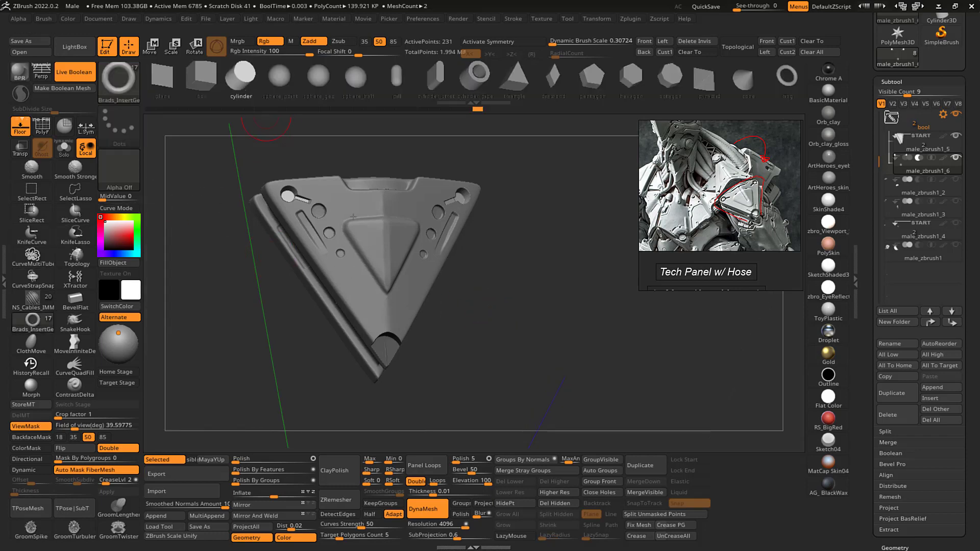
alt+drag(449, 326, 509, 336)
right_drag(509, 336, 430, 353)
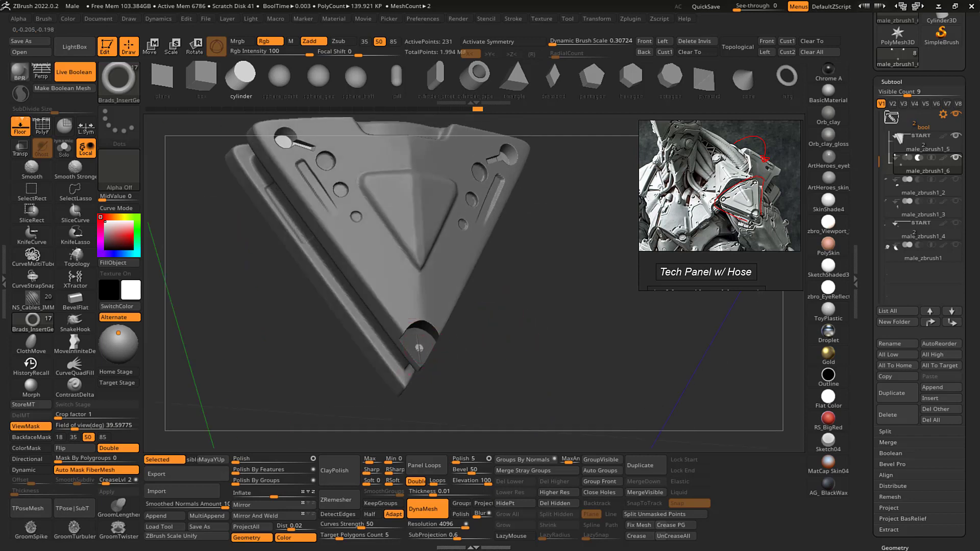
drag(420, 363, 420, 364)
- Isolate the cutters, split the new cylinder into its own subtool and set that subtool to additive in Live Boolean
mouse_move(491, 360)
right_down()
mouse_move(568, 350)
mouse_move(550, 346)
right_up()
key(alt+s)
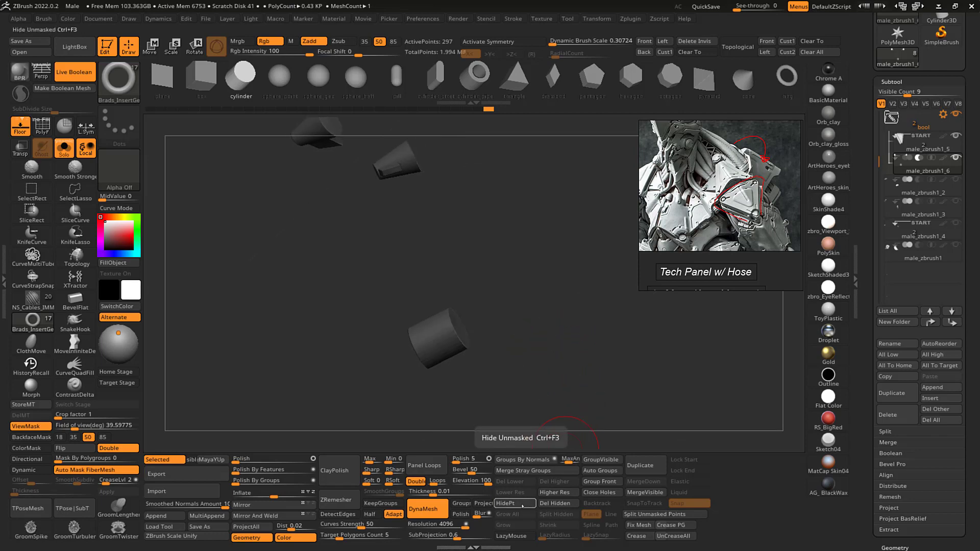
click(521, 506)
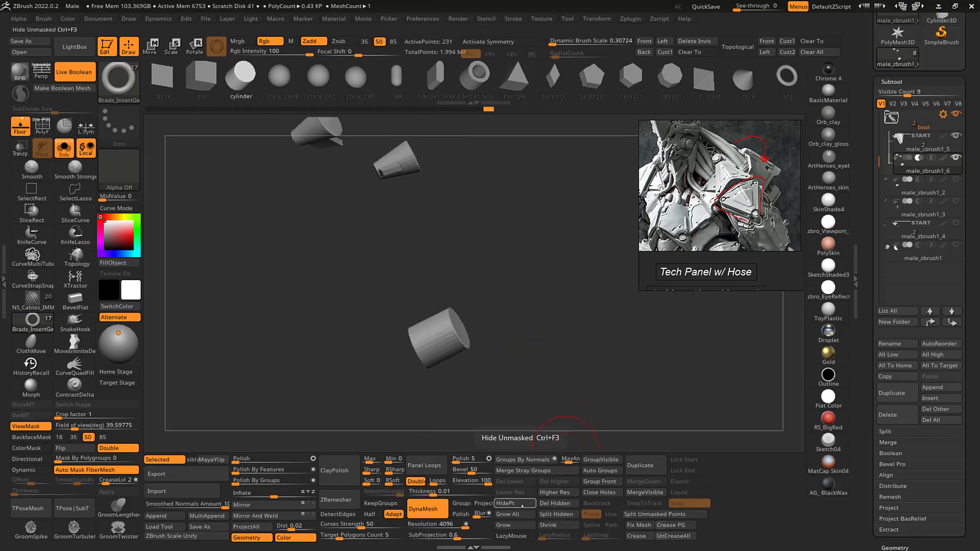
ctrl+shift+click(585, 352)
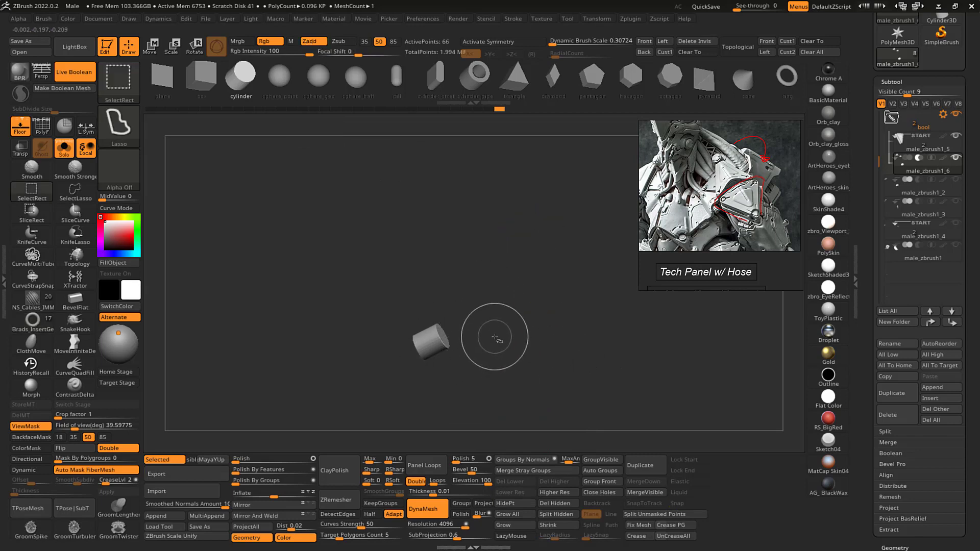
ctrl+shift+click(526, 334)
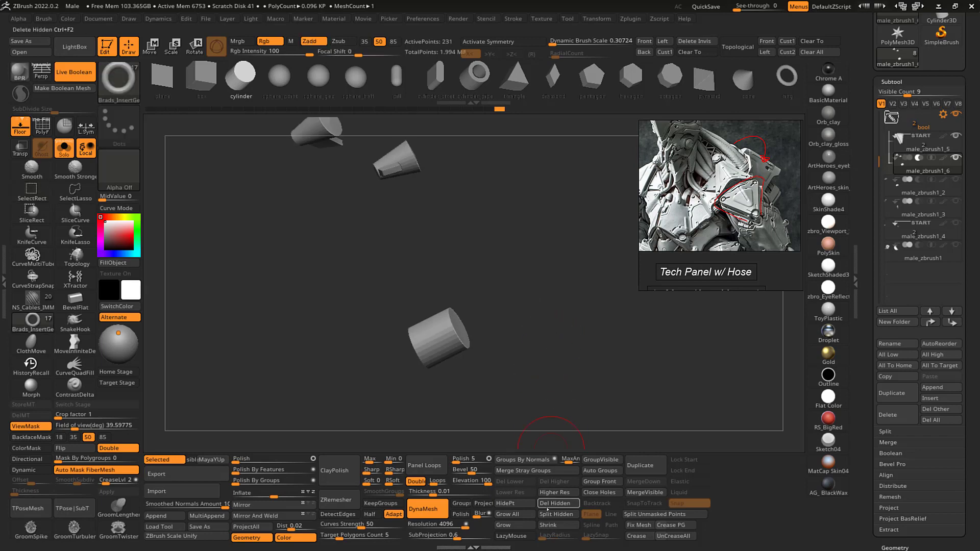
click(556, 514)
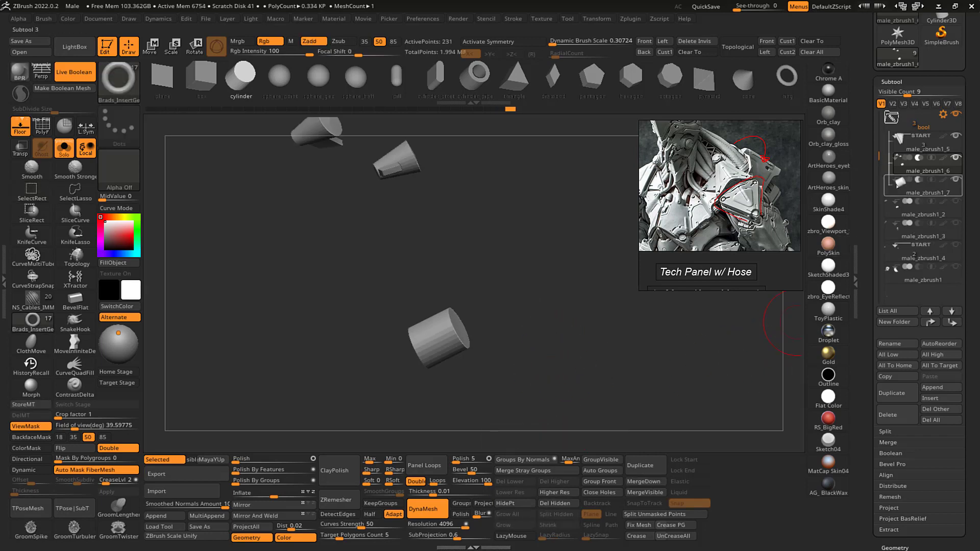
click(899, 185)
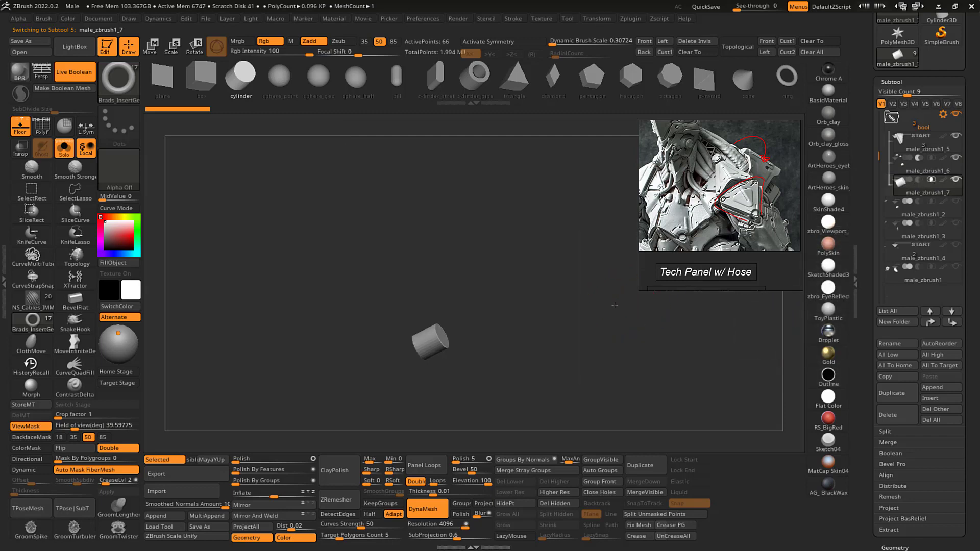
click(909, 180)
- Show the panel again and adjust the new cylinder with the gizmo to sit inside the lower-tip notch
mouse_move(545, 347)
mouse_down()
mouse_move(528, 350)
mouse_move(587, 342)
mouse_move(554, 341)
mouse_up()
key(shift+s)
key(w)
mouse_move(443, 299)
mouse_down()
mouse_move(457, 282)
mouse_move(449, 295)
mouse_up()
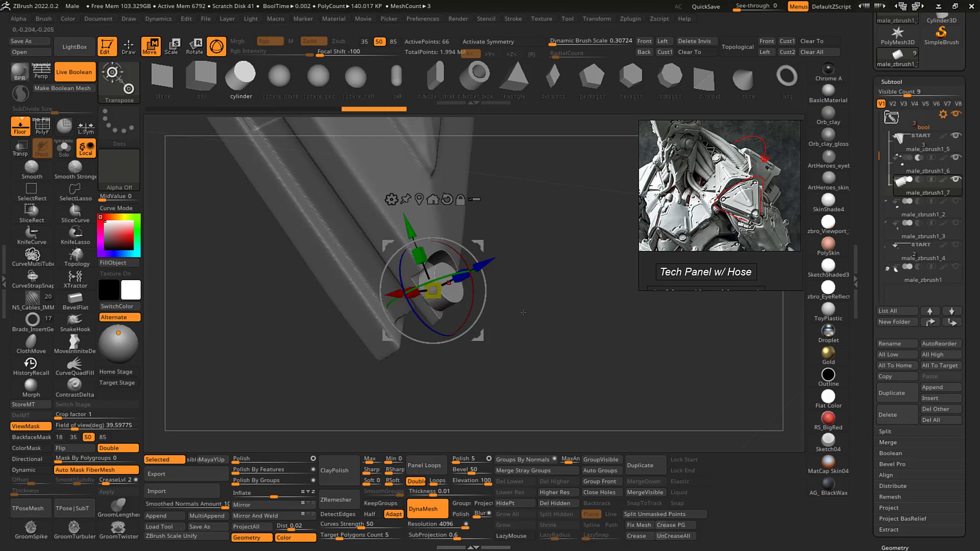
- Reset the gizmo's orientation, nudge the cylinder upward and scale its width so it fits round within the notch
drag(543, 332, 493, 337)
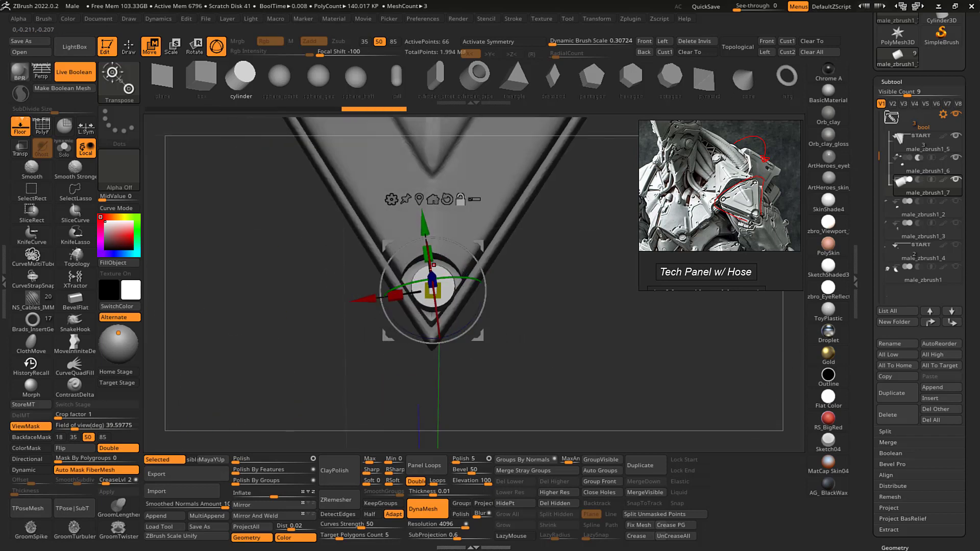
alt+click(447, 200)
drag(435, 232, 435, 227)
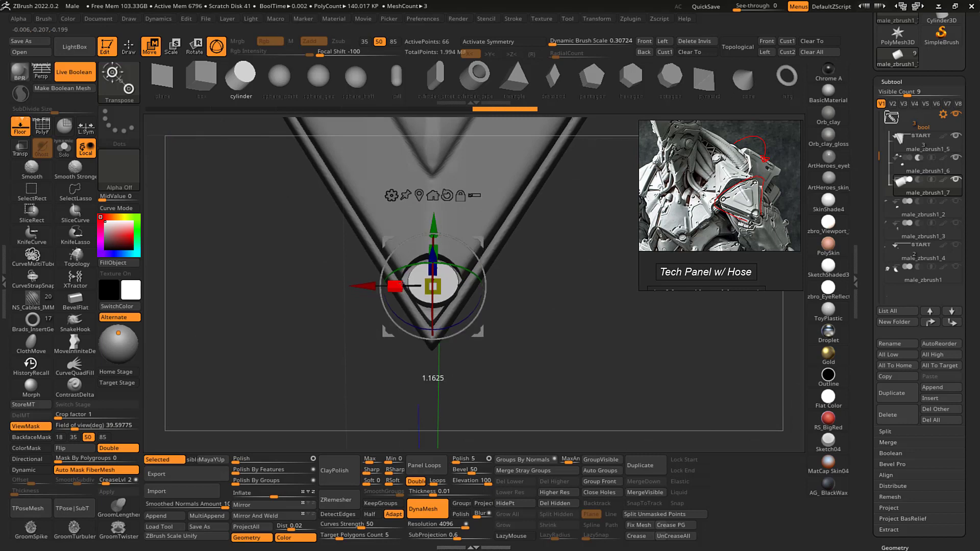
drag(405, 281, 405, 281)
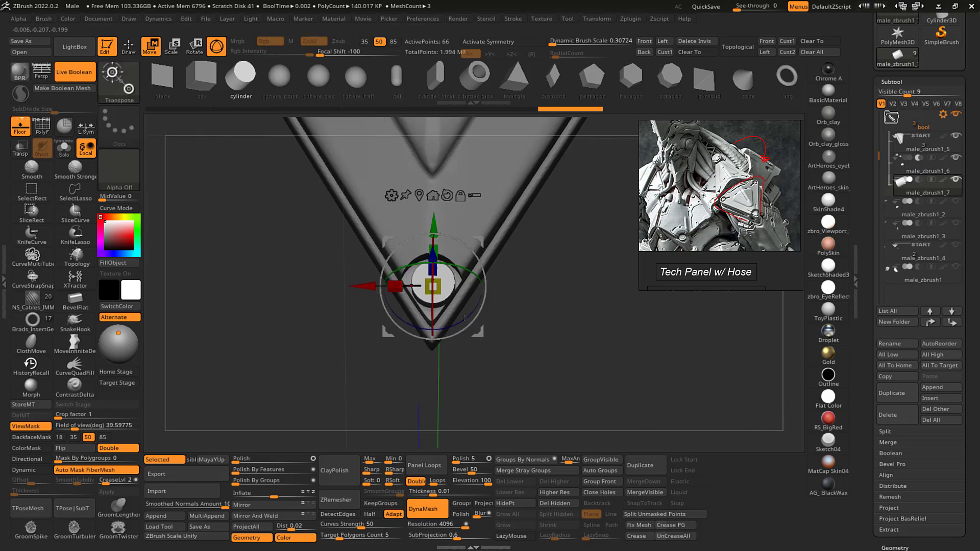
drag(531, 341, 489, 274)
mouse_move(613, 306)
mouse_down()
mouse_move(556, 341)
mouse_move(534, 263)
mouse_move(549, 302)
mouse_move(548, 344)
mouse_up()
key(q)
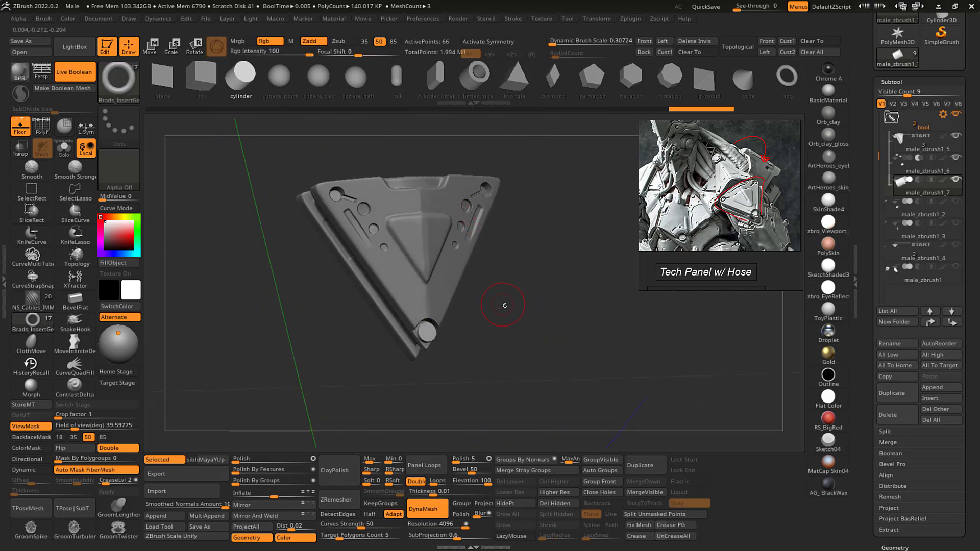
- Select the main panel subtool and set up the Standard brush with the DragRect stroke
drag(504, 305, 526, 335)
alt+click(437, 291)
key(b)
key(s)
key(t)
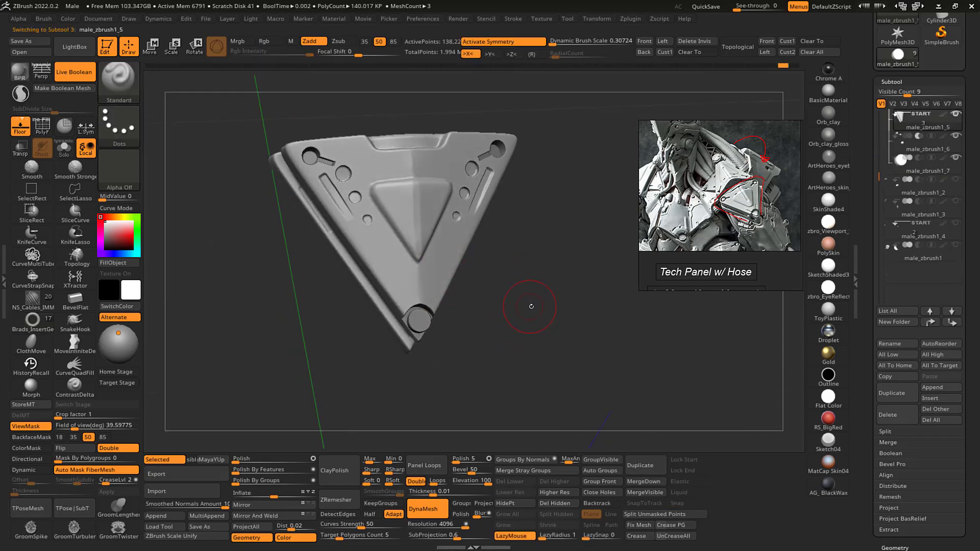
mouse_move(532, 306)
mouse_down()
mouse_move(534, 324)
mouse_move(536, 313)
mouse_up()
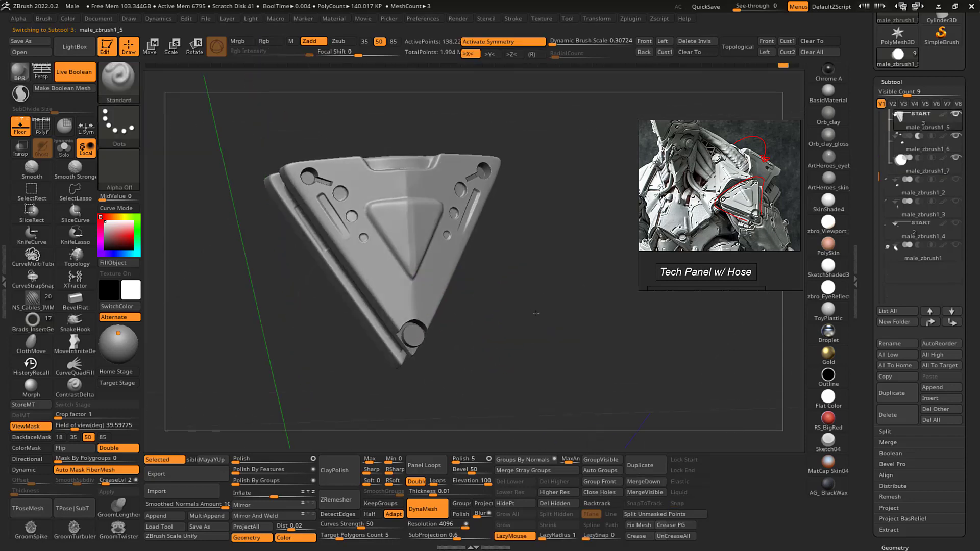
click(118, 127)
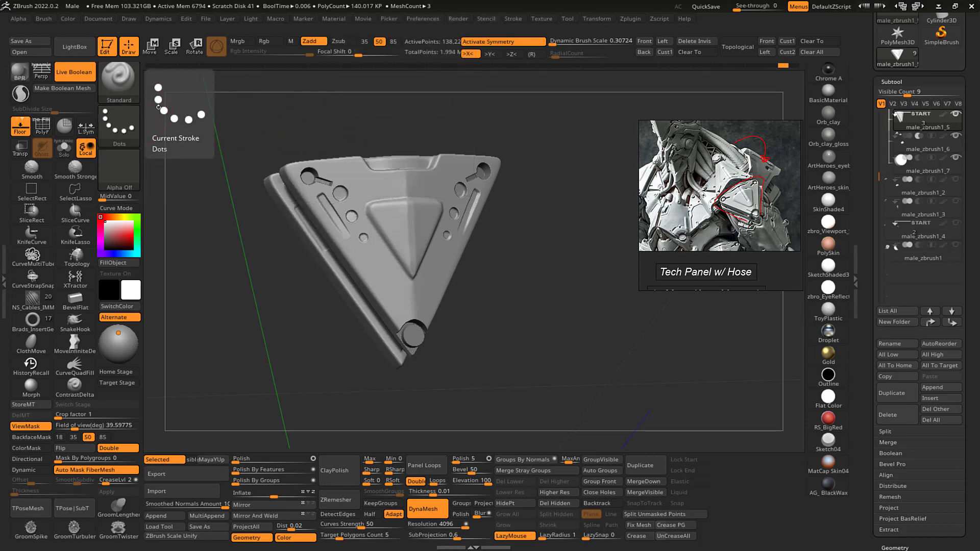
click(126, 130)
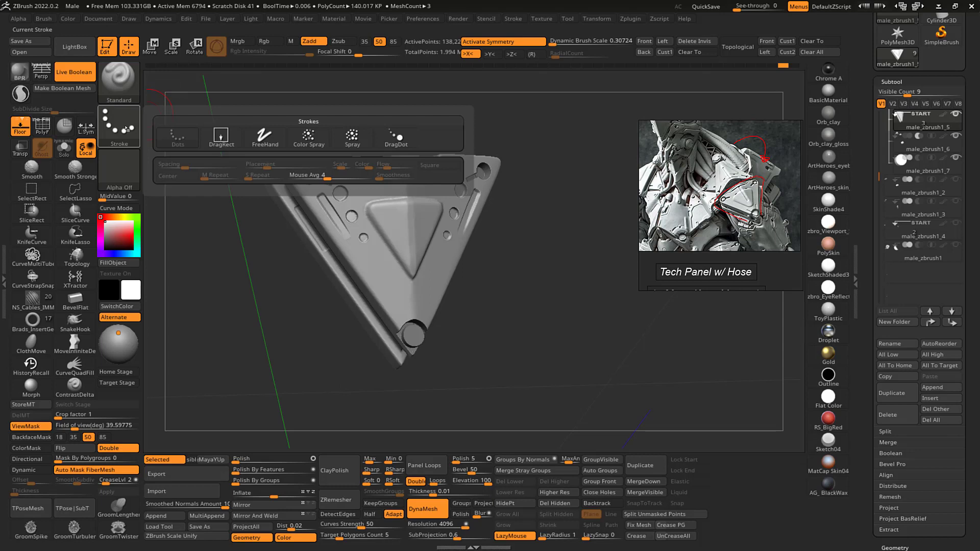
click(210, 133)
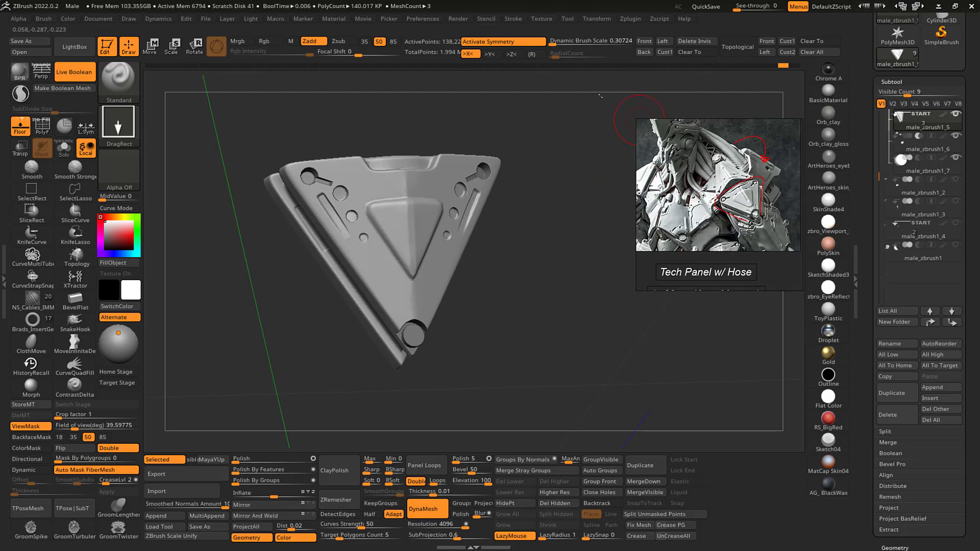
- Look through the reference board, examining the alpha brush settings screenshots and the armour and glove references
scroll(638, 119, down, 6)
middle_drag(652, 171, 680, 73)
mouse_move(579, 157)
middle_down()
mouse_move(632, 124)
mouse_move(674, 121)
mouse_move(666, 196)
mouse_move(680, 188)
middle_up()
scroll(667, 197, down, 2)
middle_drag(687, 231, 658, 129)
mouse_move(737, 239)
middle_down()
mouse_move(648, 122)
mouse_move(663, 203)
mouse_move(630, 153)
middle_up()
scroll(633, 189, up, 4)
middle_drag(634, 188, 673, 207)
middle_drag(646, 175, 590, 157)
scroll(599, 157, down, 3)
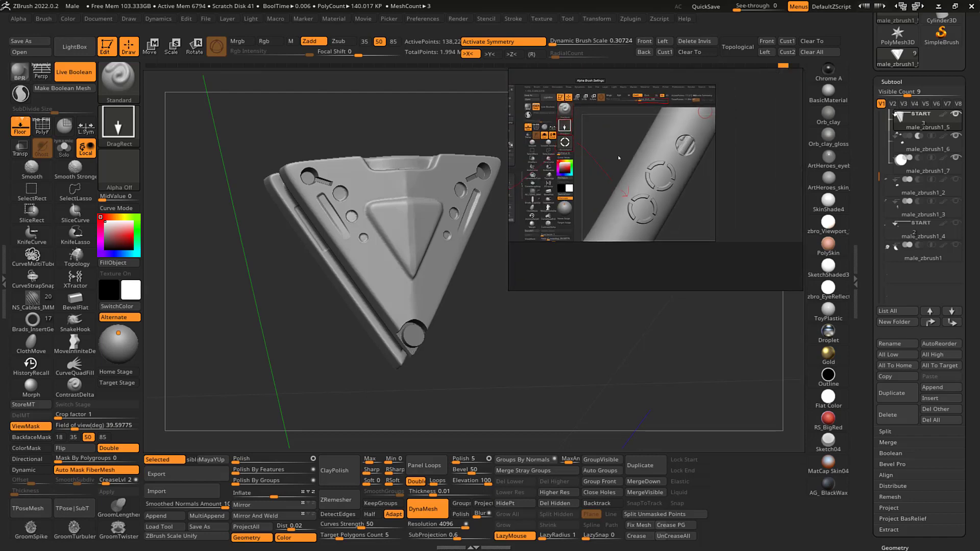
middle_drag(585, 89, 594, 101)
scroll(593, 101, up, 4)
scroll(593, 101, down, 6)
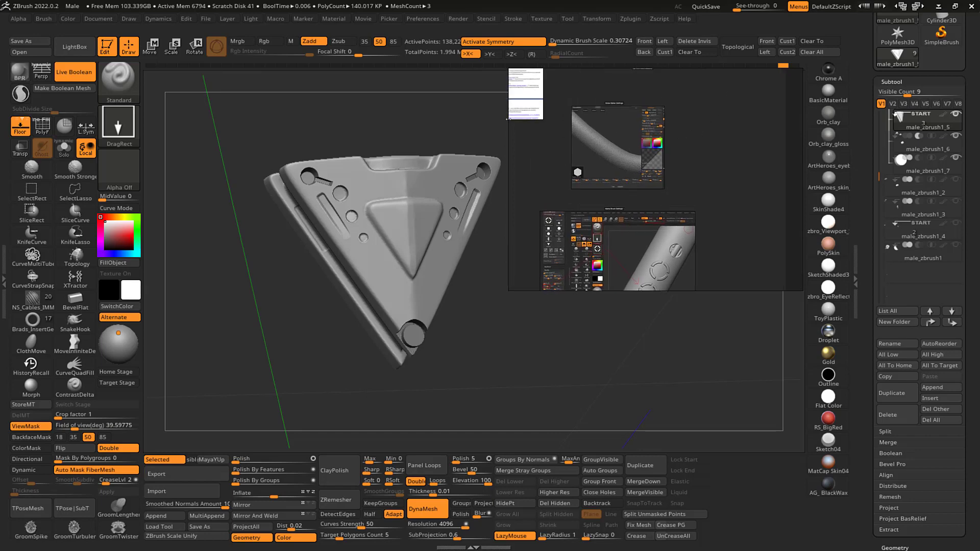
middle_drag(611, 144, 637, 285)
scroll(631, 193, up, 5)
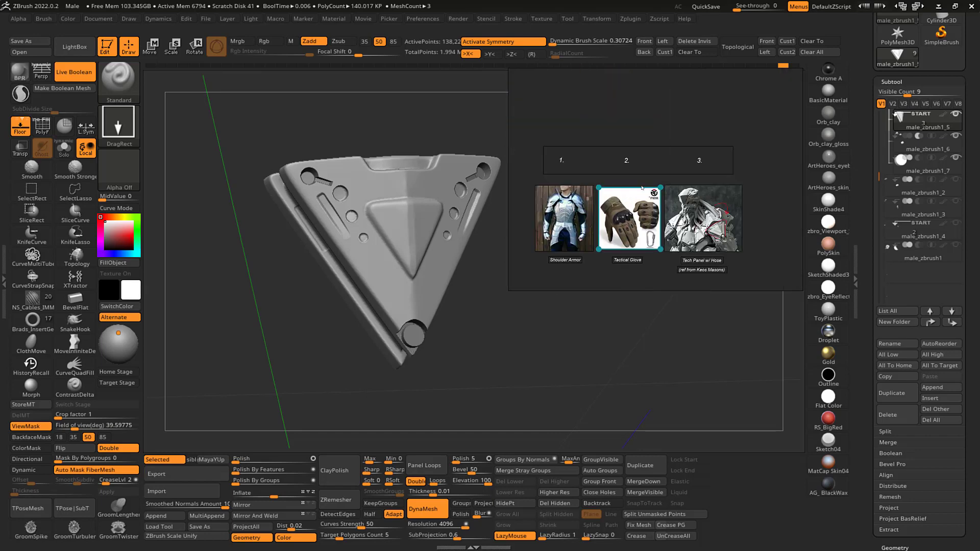
- Shrink the reference window and frame the Tech Panel w/ Hose image in it
middle_drag(616, 204, 537, 162)
scroll(616, 162, up, 2)
scroll(676, 134, up, 4)
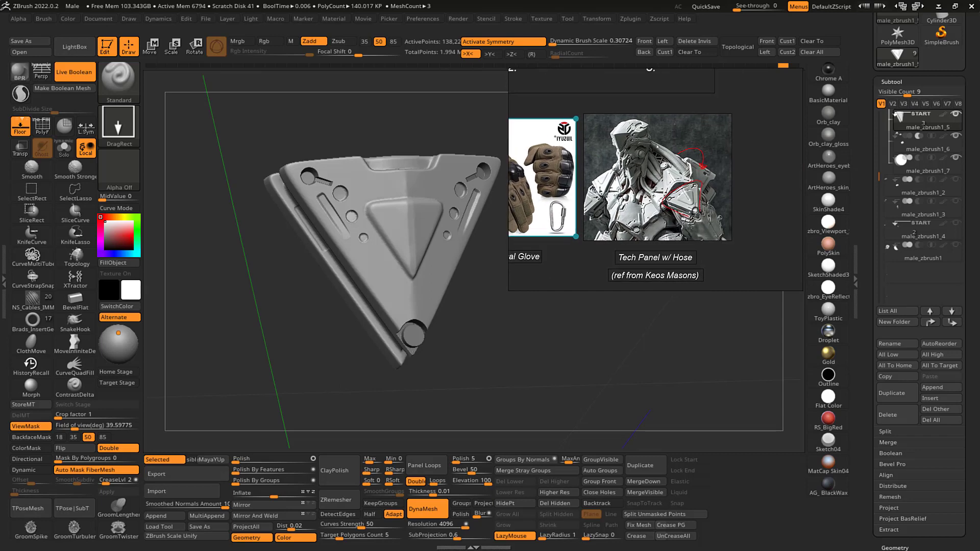
scroll(676, 135, down, 4)
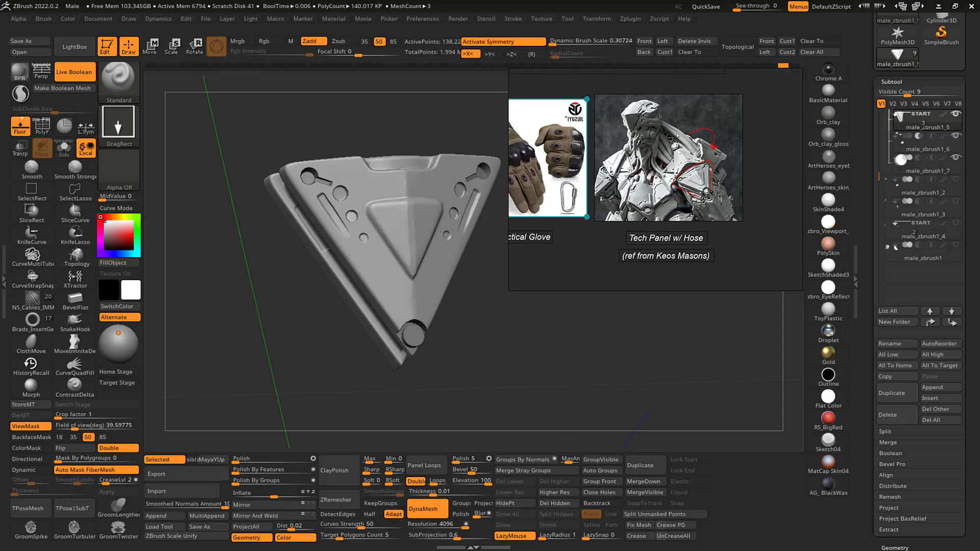
middle_drag(676, 135, 713, 126)
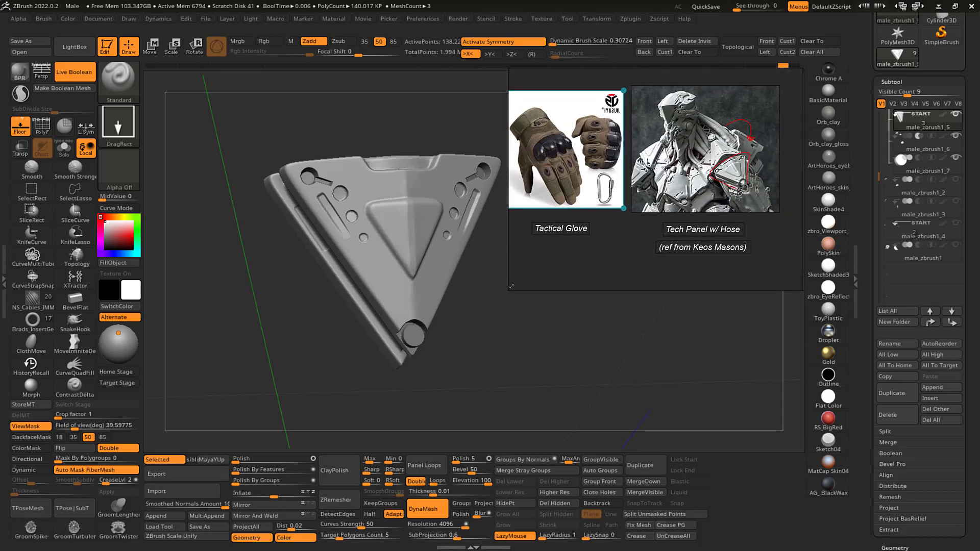
drag(510, 286, 615, 185)
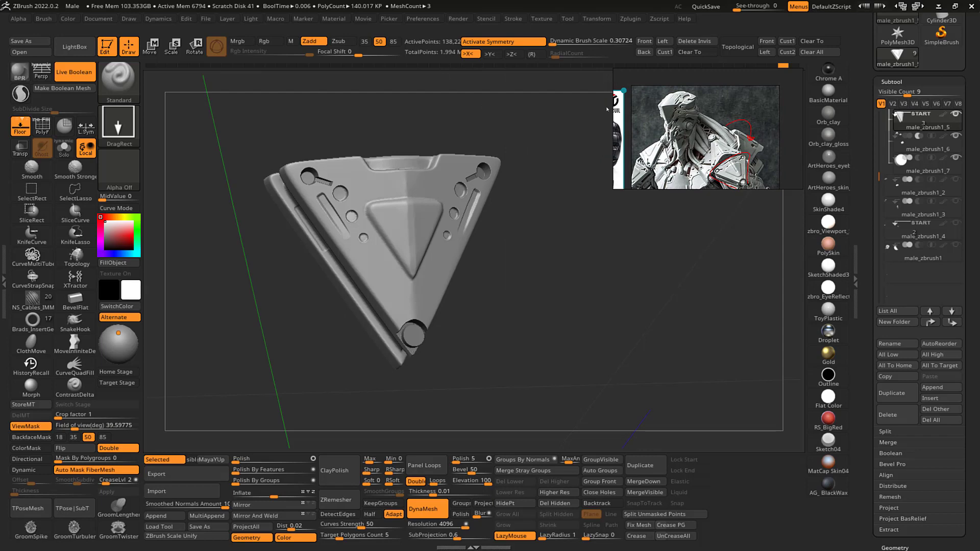
middle_drag(726, 138, 755, 122)
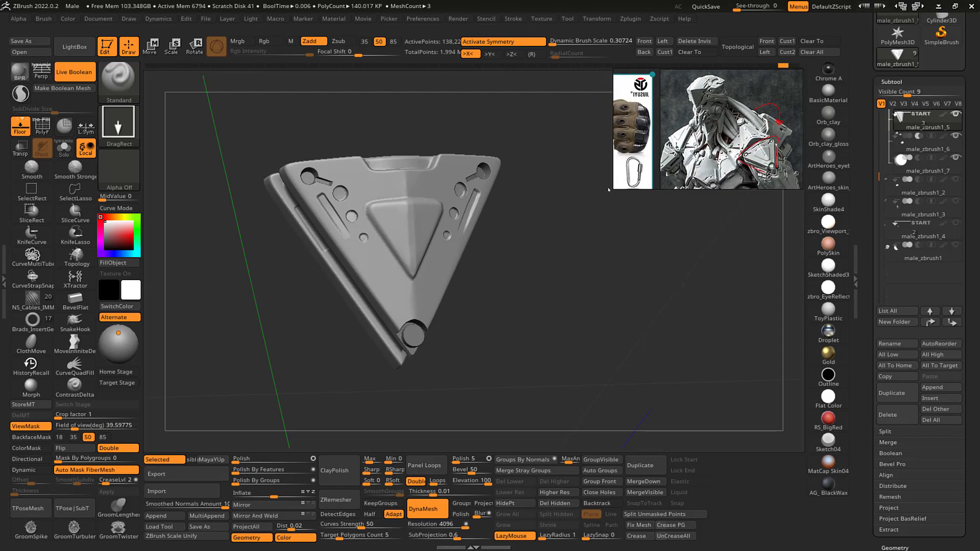
drag(612, 189, 648, 189)
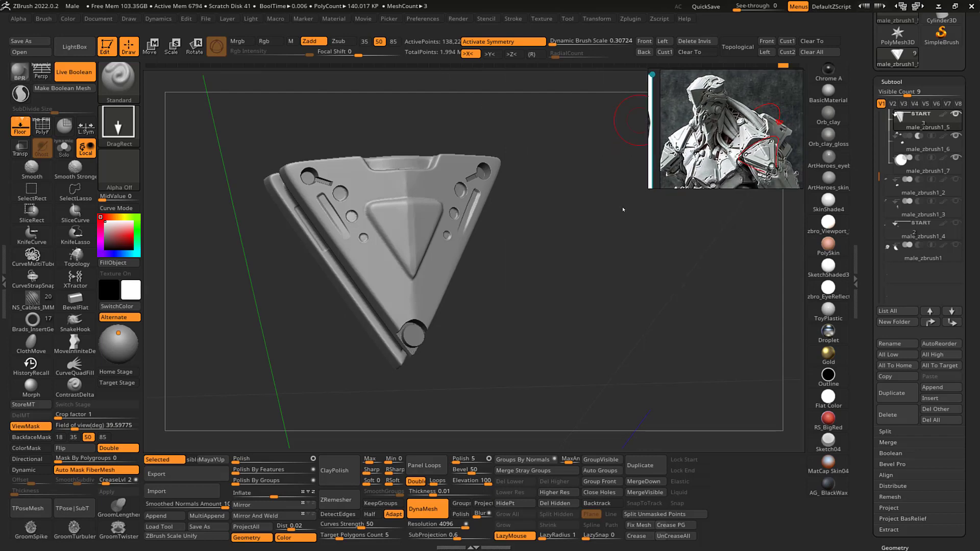
- Assign the segmented-ring alpha HS029 to the Standard brush with the DragRect stroke
drag(536, 275, 540, 272)
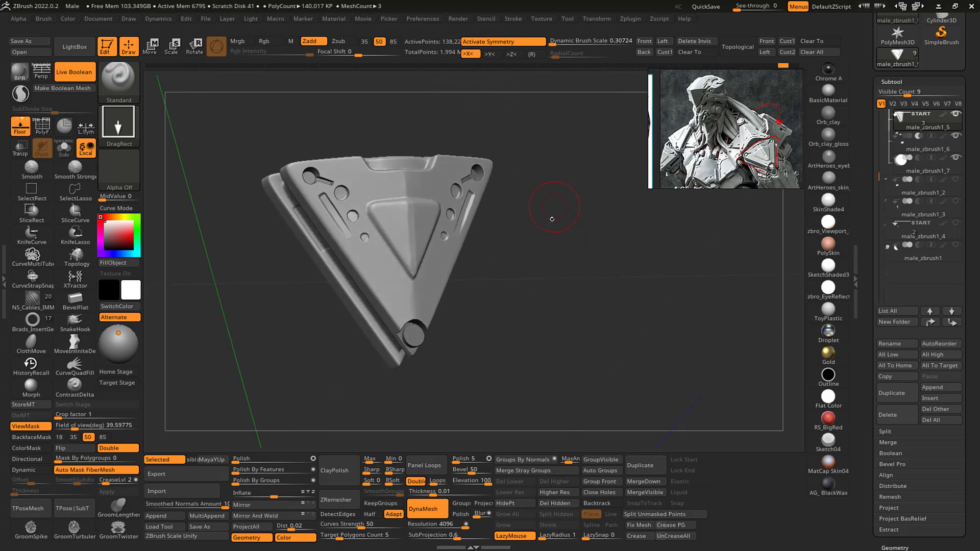
drag(552, 219, 555, 279)
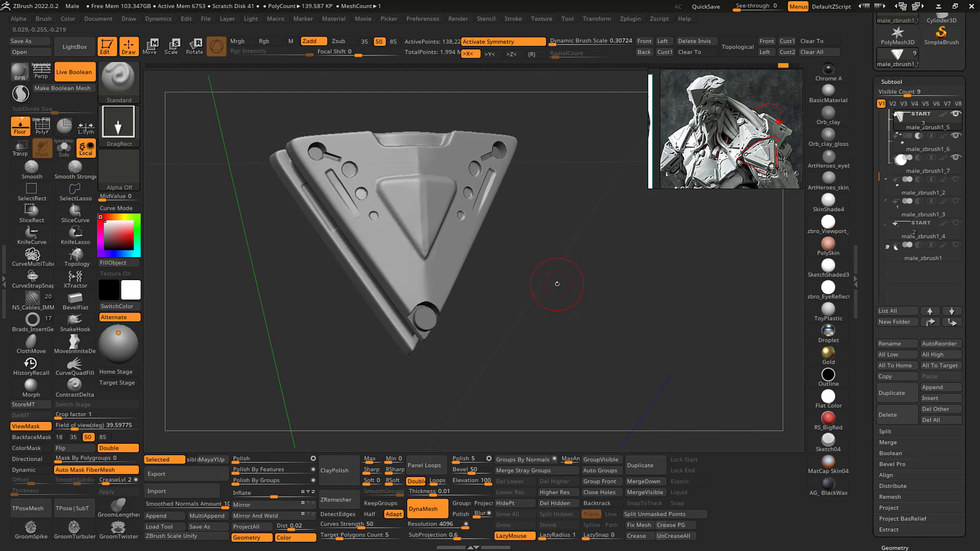
drag(557, 283, 480, 242)
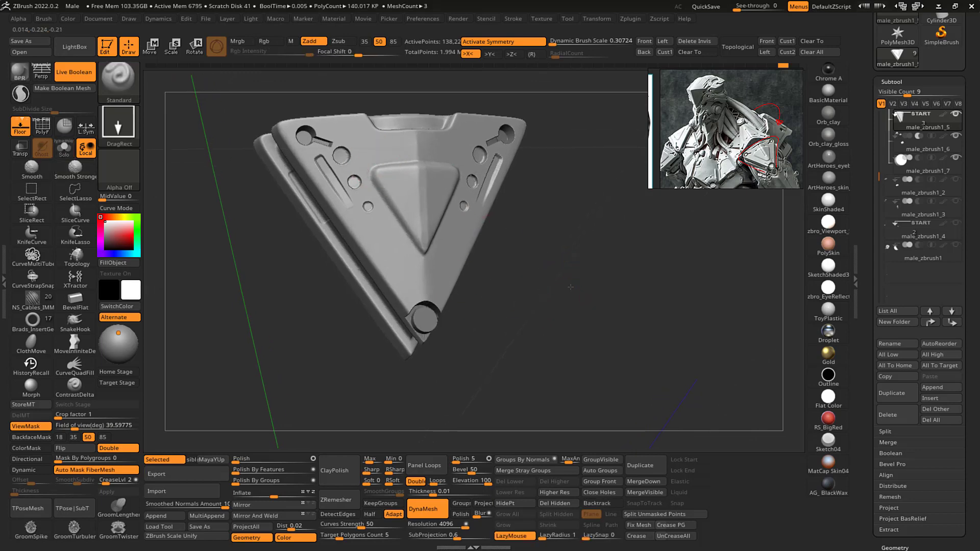
drag(570, 287, 562, 267)
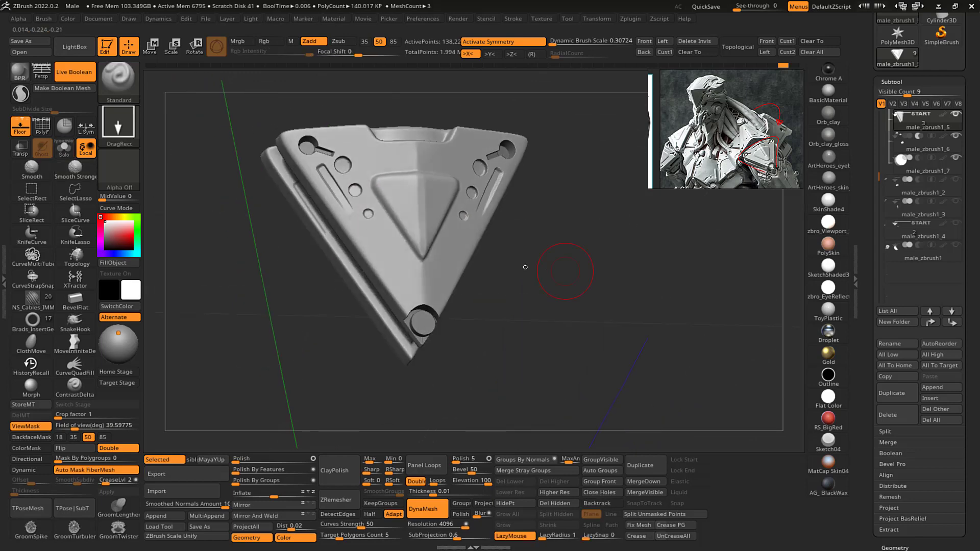
key(s)
drag(387, 244, 373, 235)
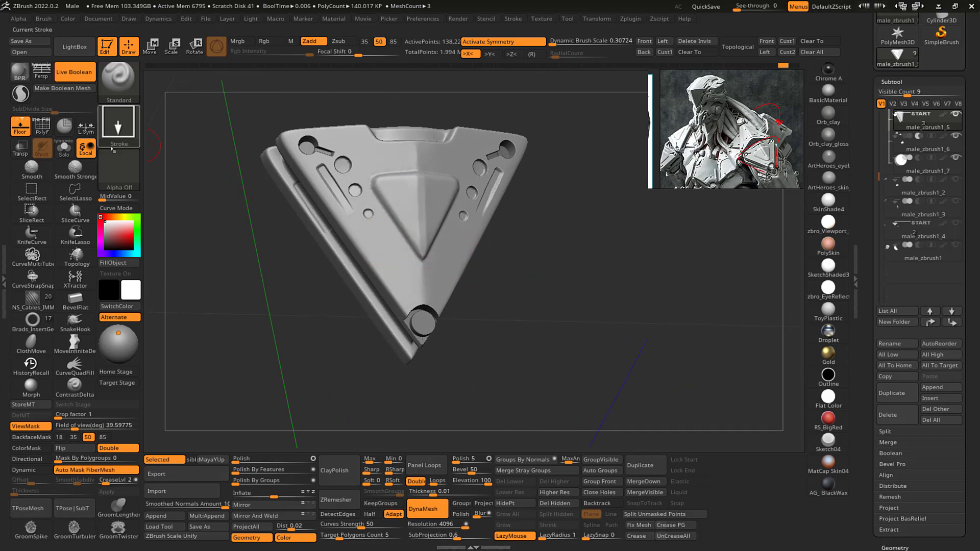
click(113, 162)
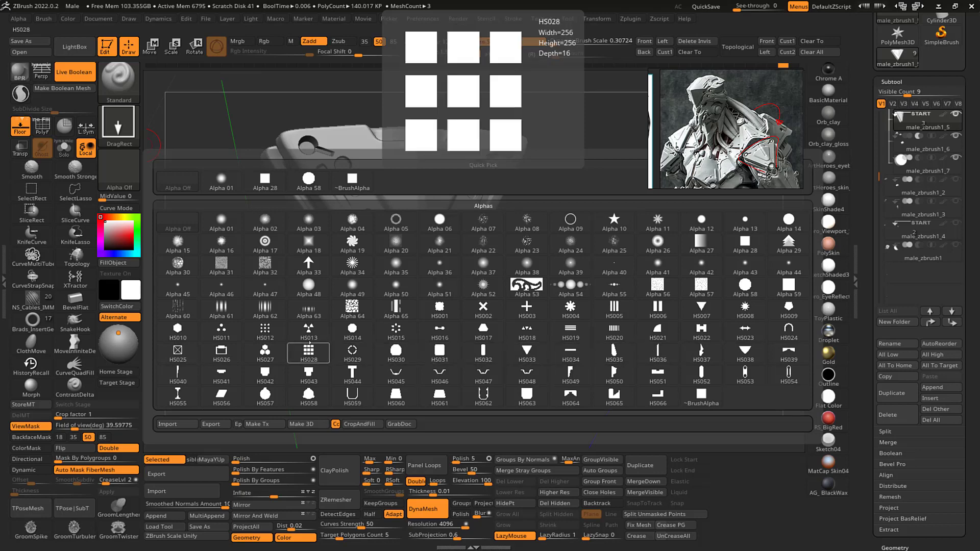
click(352, 351)
- Try stamping the segmented-ring alpha symmetrically on the panel, on both sides of the raised triangle's lower point
drag(561, 298, 563, 291)
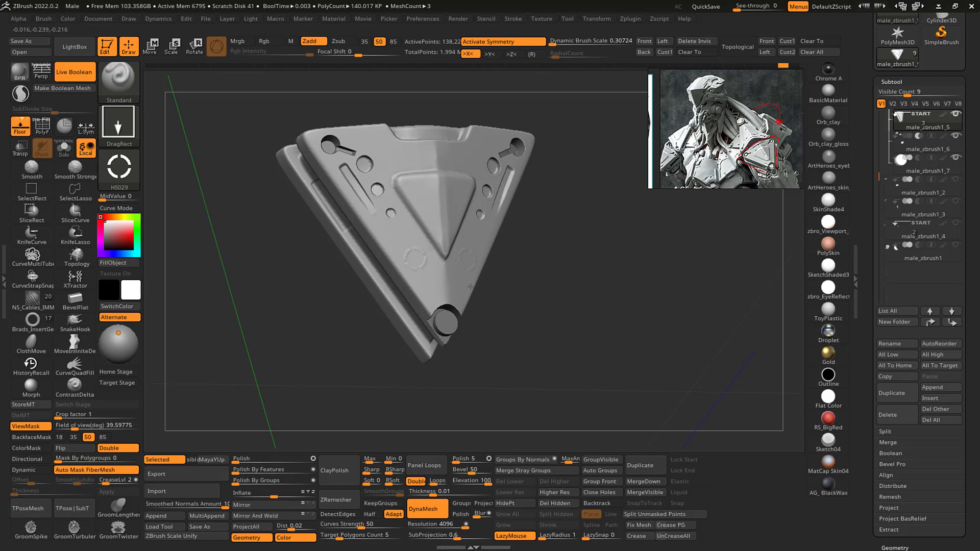
key(f)
key(u)
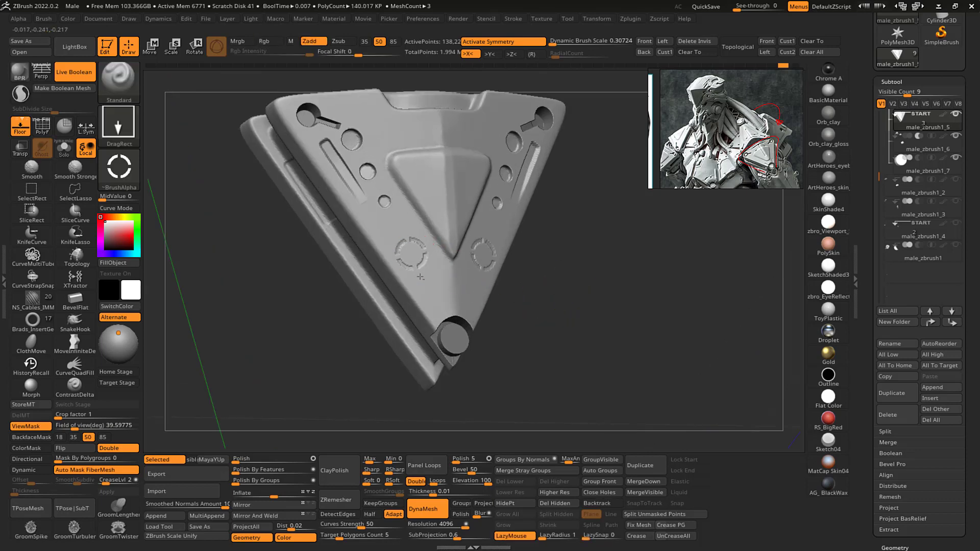
alt+drag(420, 277, 421, 278)
ctrl+right_drag(621, 314, 629, 399)
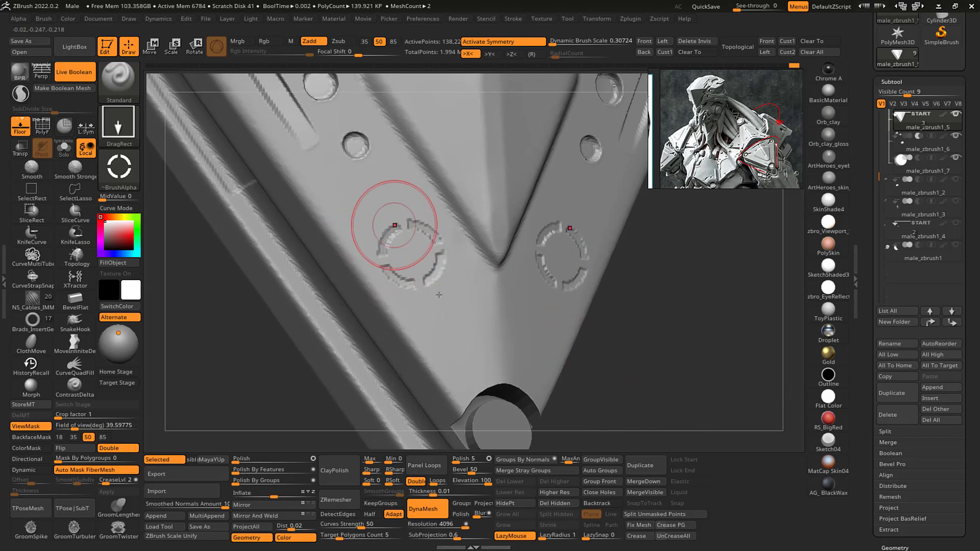
mouse_move(663, 340)
mouse_down()
mouse_move(651, 343)
mouse_move(660, 345)
mouse_up()
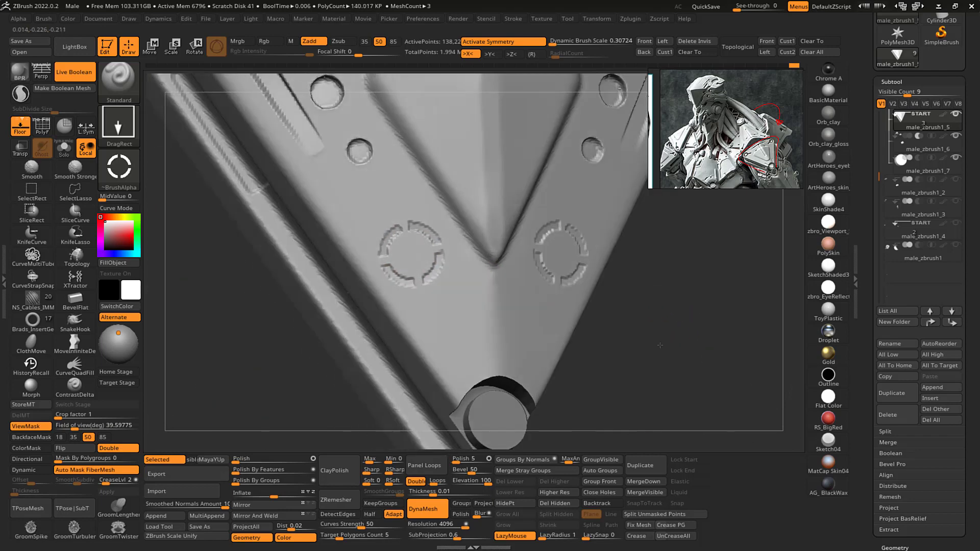
ctrl+right_drag(660, 345, 616, 299)
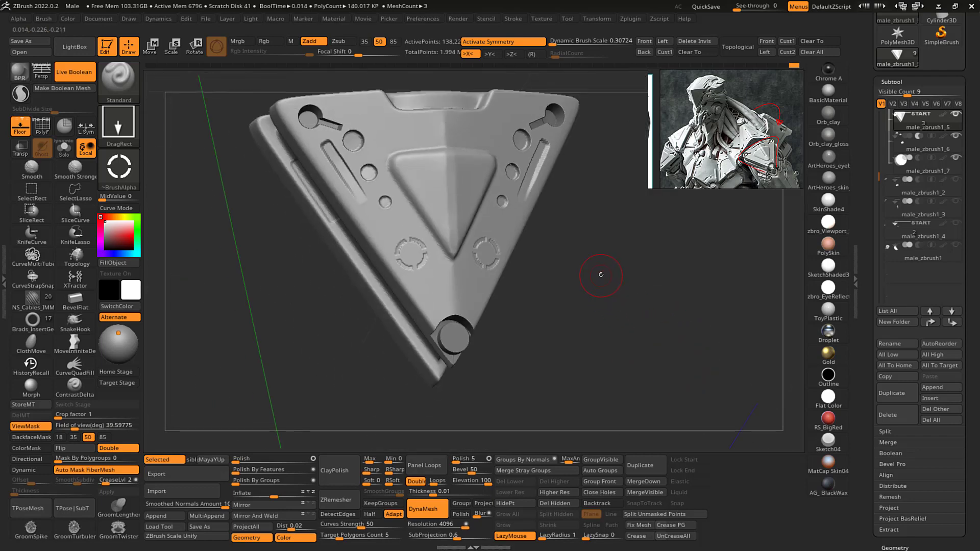
- Subdivide the panel mesh once and stamp the segmented rings on both sides of the raised triangle's lower point
key(ctrl+d)
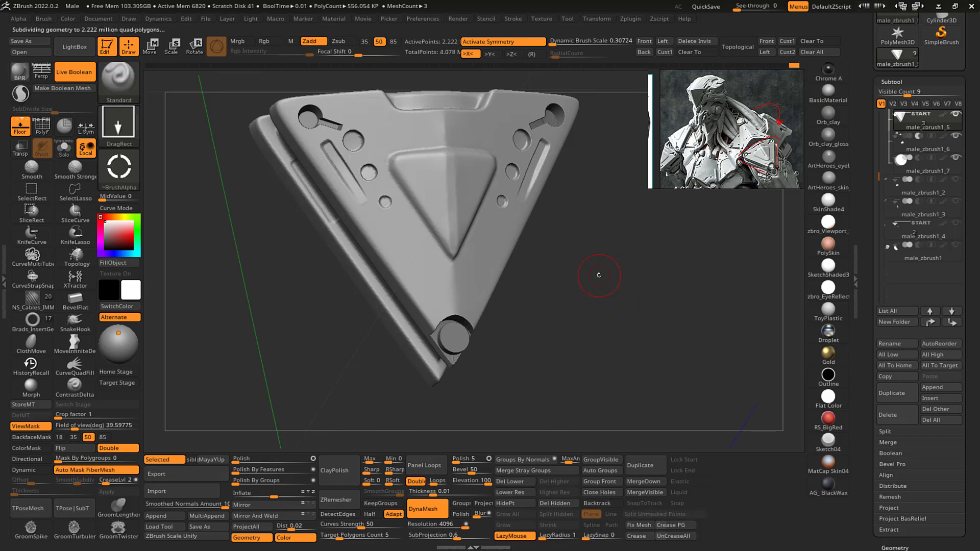
right_drag(596, 265, 614, 294)
drag(615, 295, 602, 296)
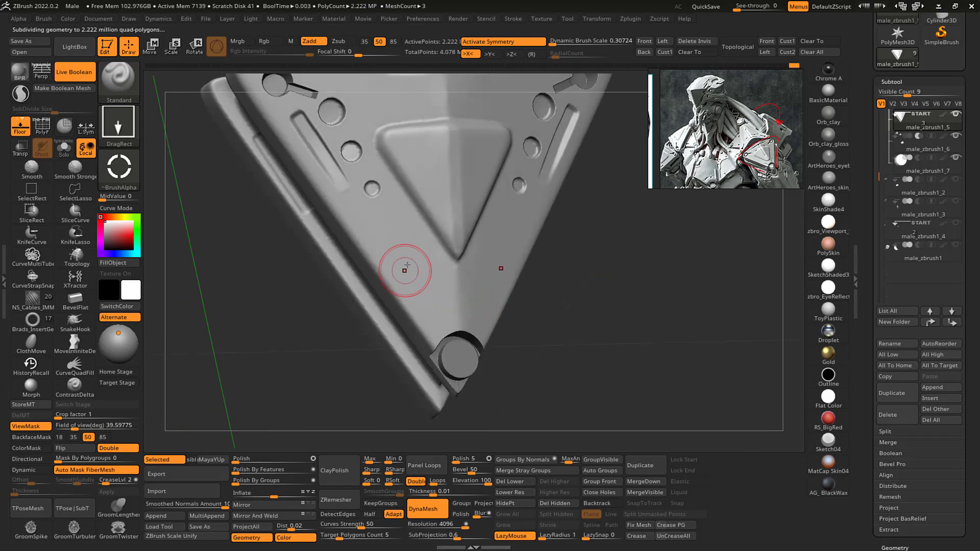
alt+drag(603, 171, 607, 247)
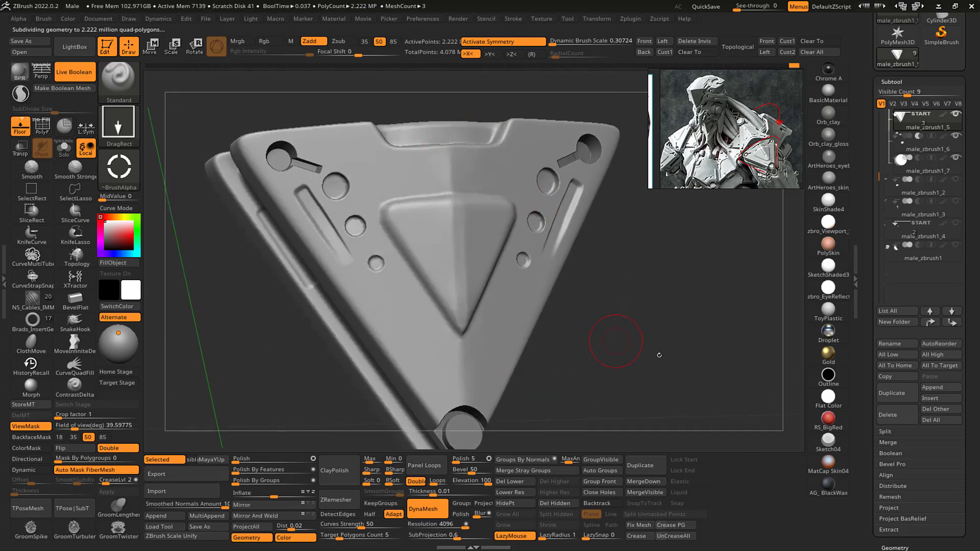
mouse_move(656, 356)
alt+mouse_down()
mouse_move(667, 256)
mouse_move(654, 285)
mouse_move(567, 219)
alt+mouse_up()
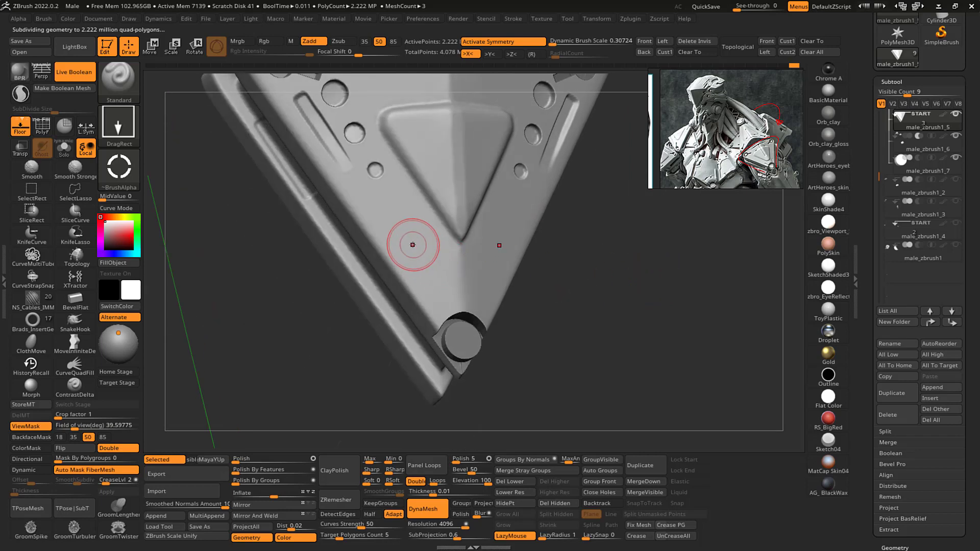
drag(413, 246, 424, 275)
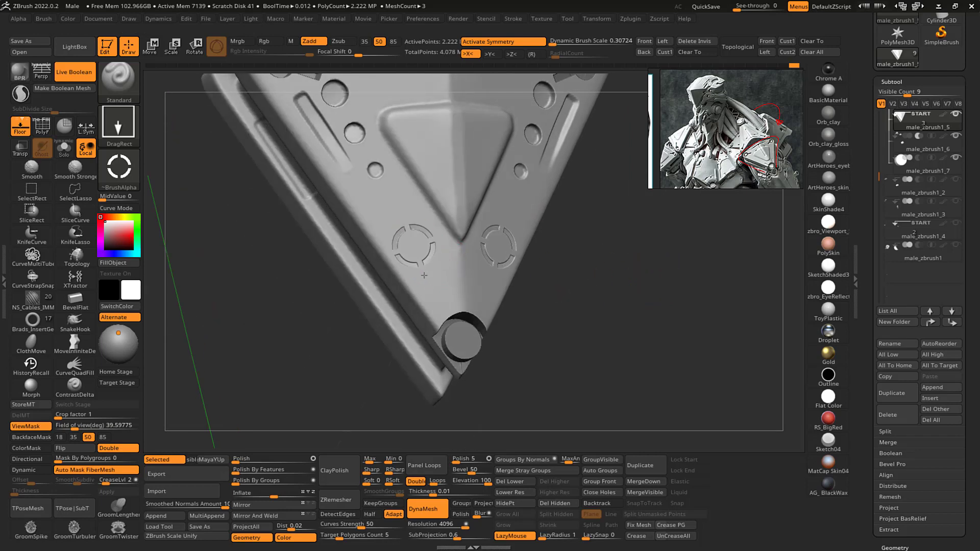
- Inspect the stamped ring's edges and set the brush's Focal Shift to -100
mouse_move(538, 293)
alt+mouse_down()
mouse_move(641, 343)
mouse_move(684, 386)
mouse_move(682, 302)
alt+mouse_up()
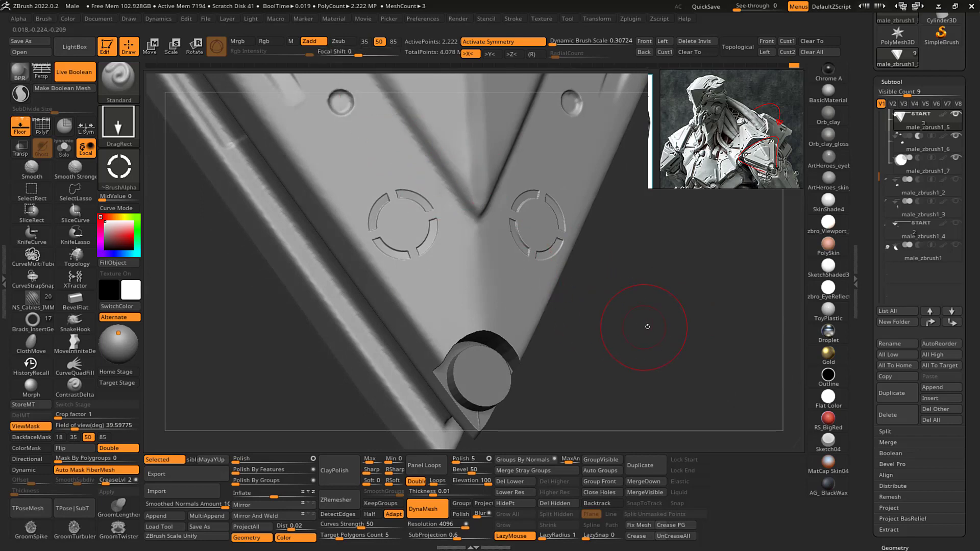
drag(645, 324, 663, 301)
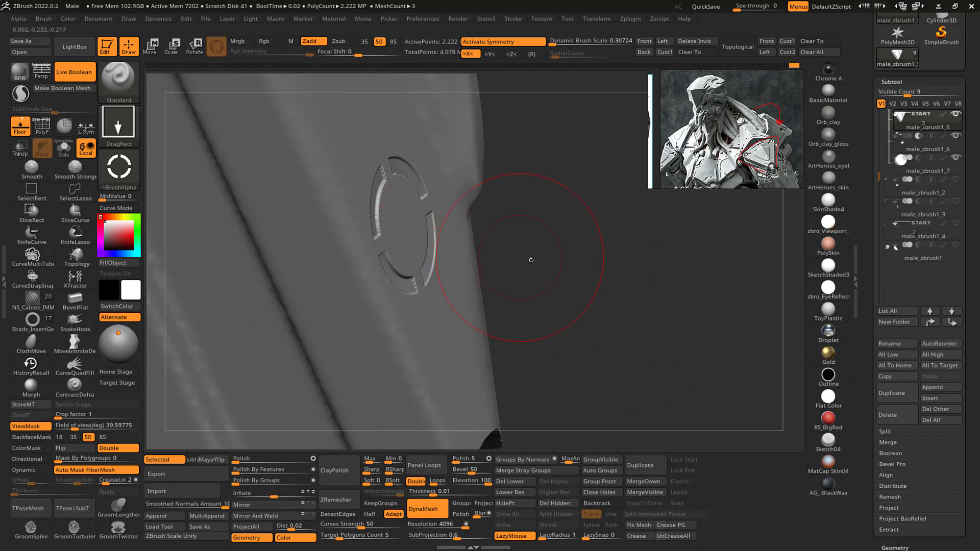
drag(531, 261, 542, 350)
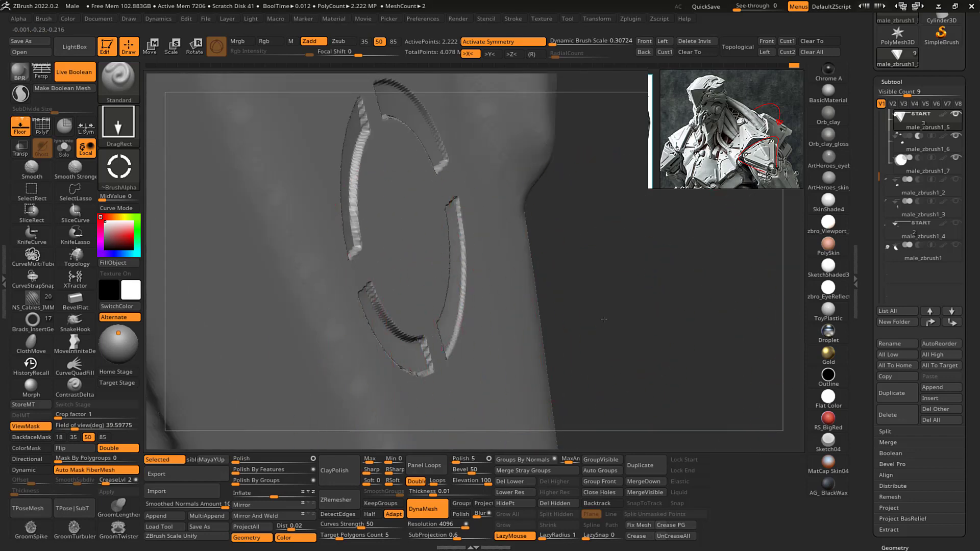
ctrl+right_drag(418, 338, 368, 108)
drag(357, 53, 317, 53)
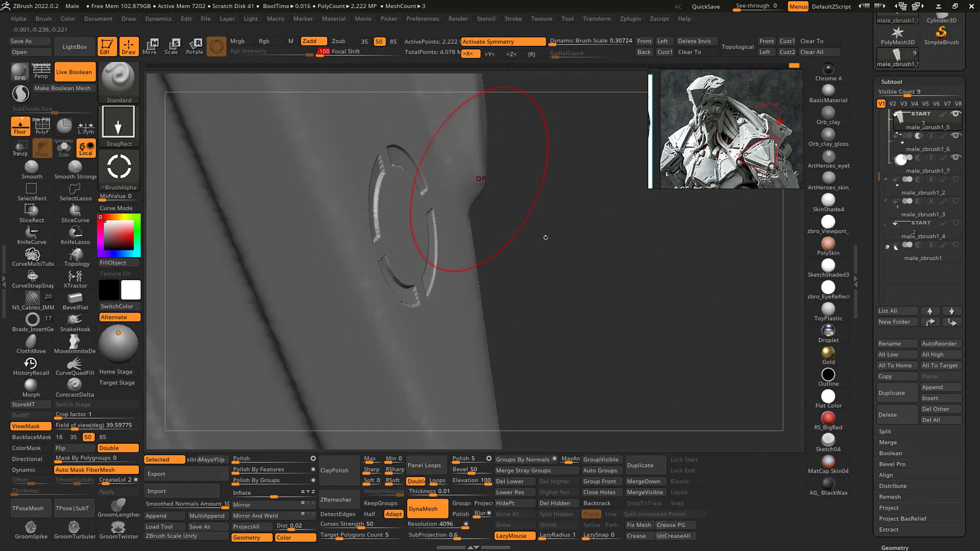
mouse_move(545, 236)
ctrl+right_down()
mouse_move(533, 168)
mouse_move(513, 202)
mouse_move(523, 209)
ctrl+right_up()
key(ctrl)
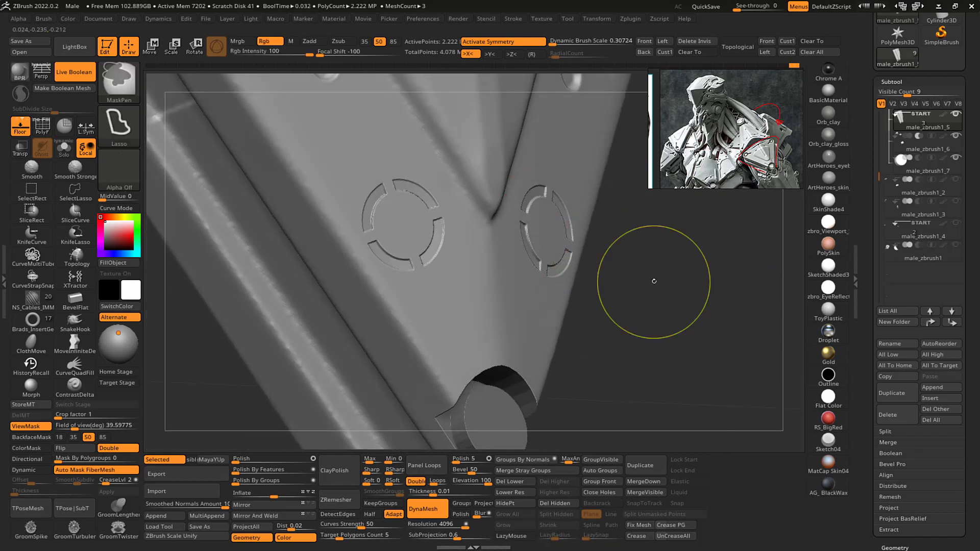
- Undo the stamped rings and restamp them in the same area with the sharper brush falloff
key(ctrl+z)
drag(407, 223, 429, 303)
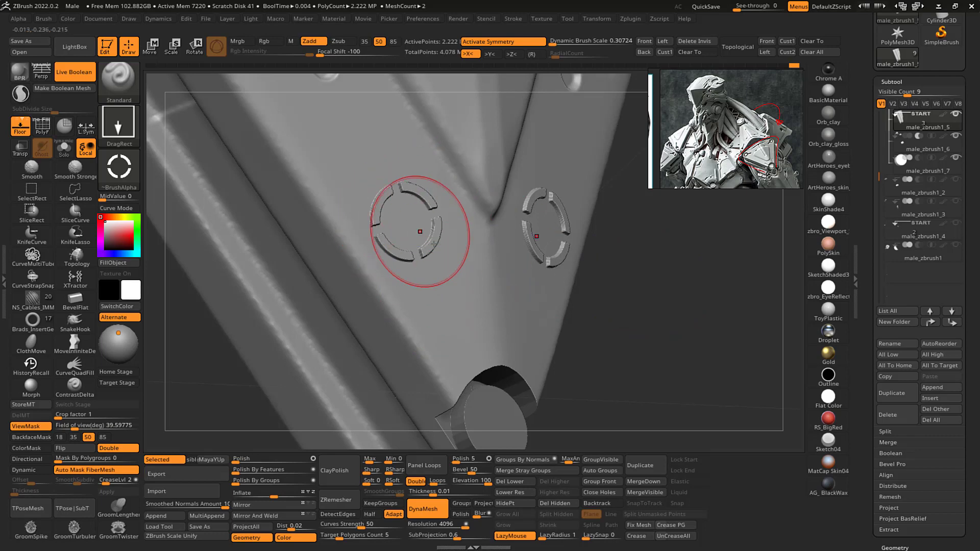
key(ctrl+z)
drag(408, 215, 444, 285)
drag(699, 345, 505, 313)
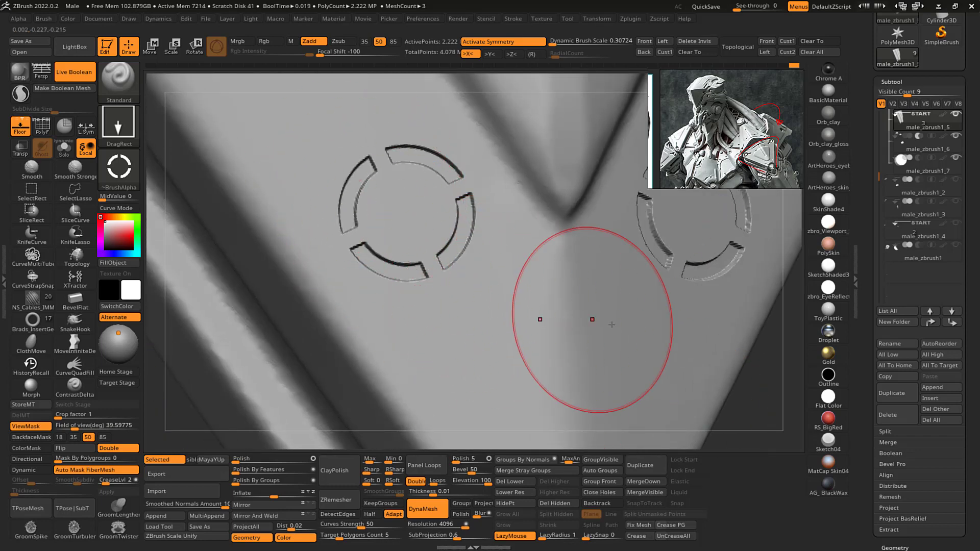
mouse_move(767, 367)
alt+mouse_down()
mouse_move(752, 324)
mouse_move(734, 319)
alt+mouse_up()
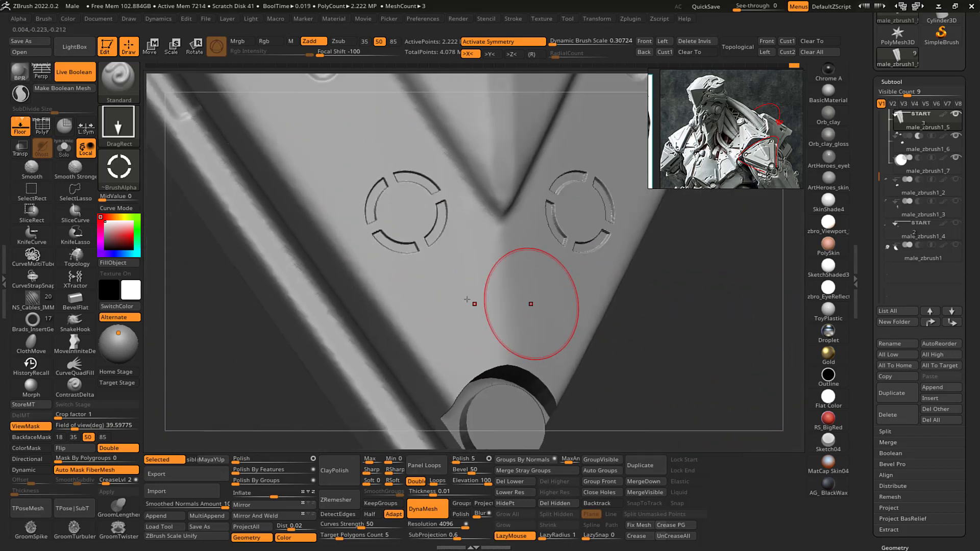
- Set the alpha's Blur to 1 and restamp the mirrored segmented rings beside the raised triangle's lower point
click(3, 275)
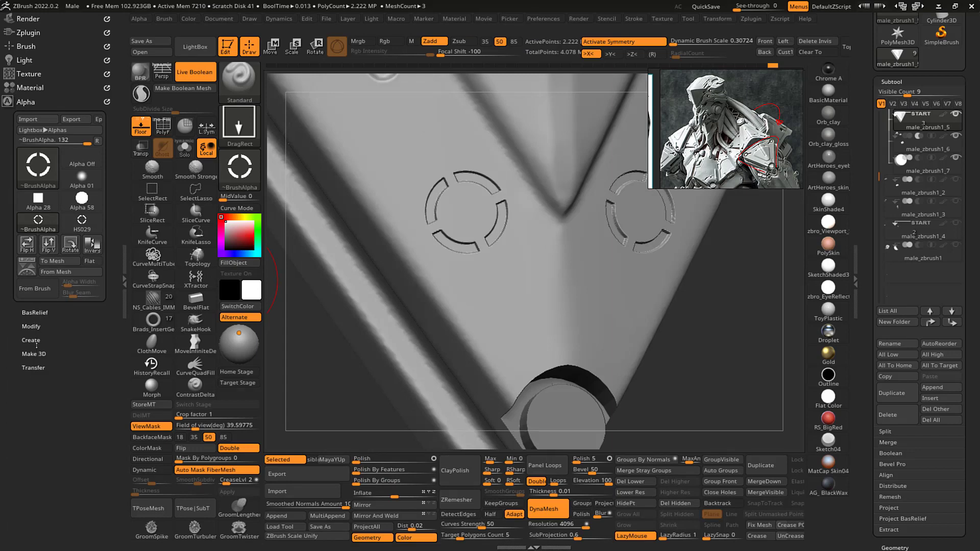
click(32, 326)
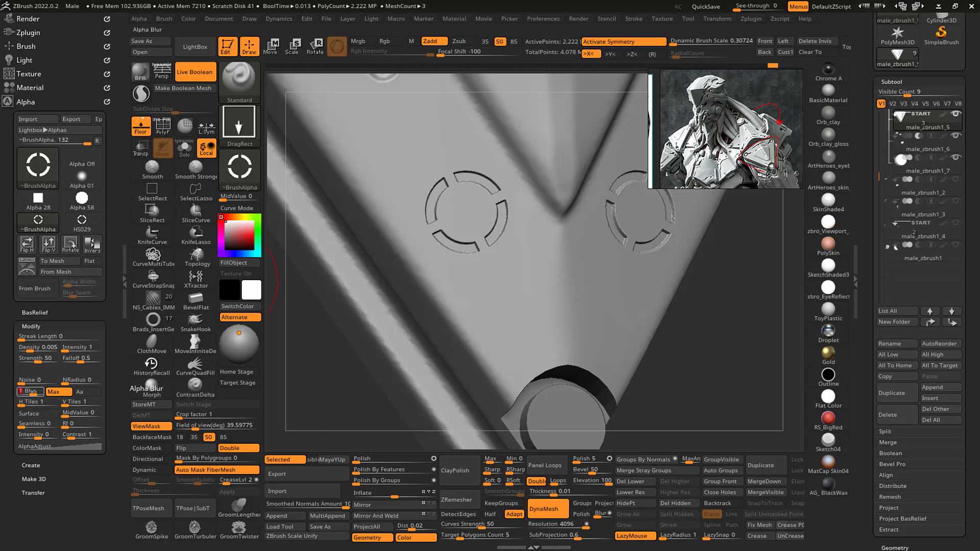
key(ctrl+z)
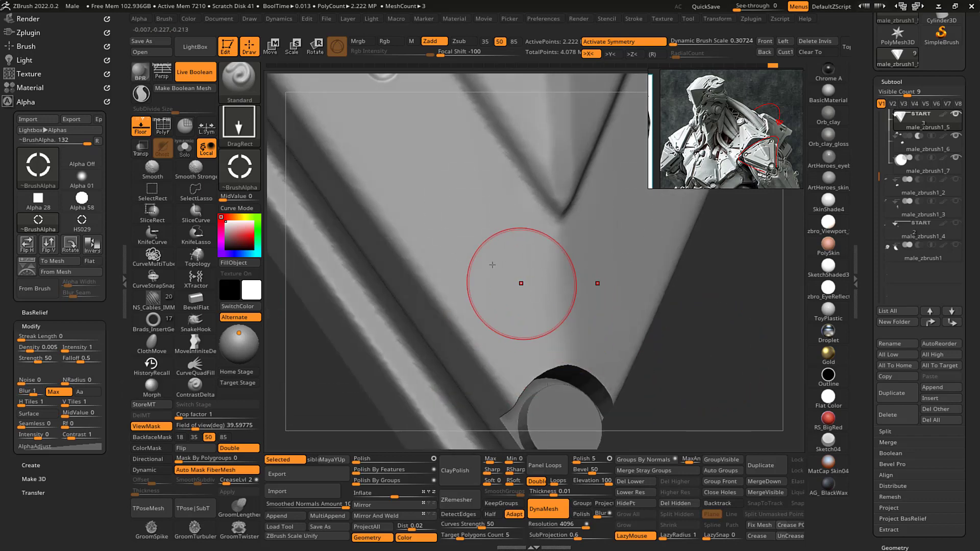
drag(482, 238, 520, 316)
key(ctrl+z)
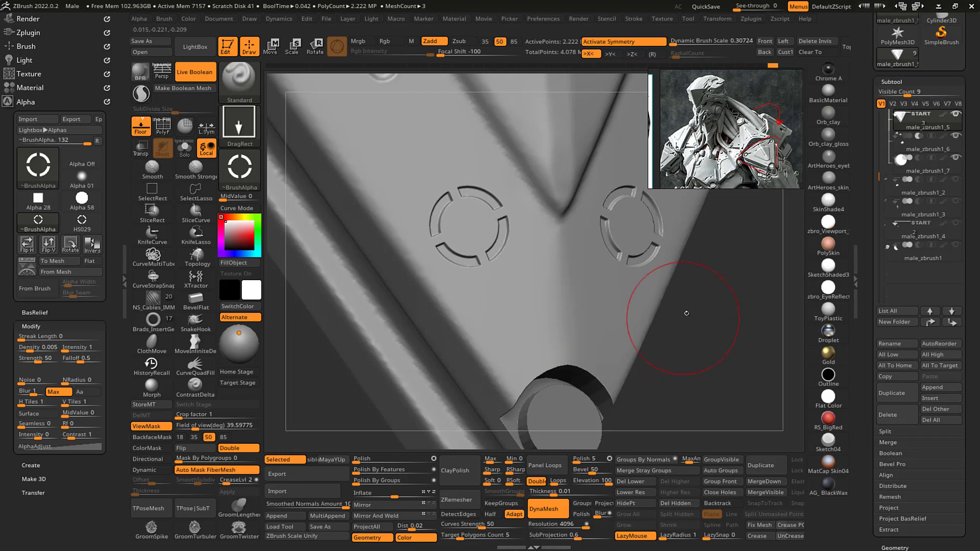
ctrl+right_drag(708, 331, 711, 393)
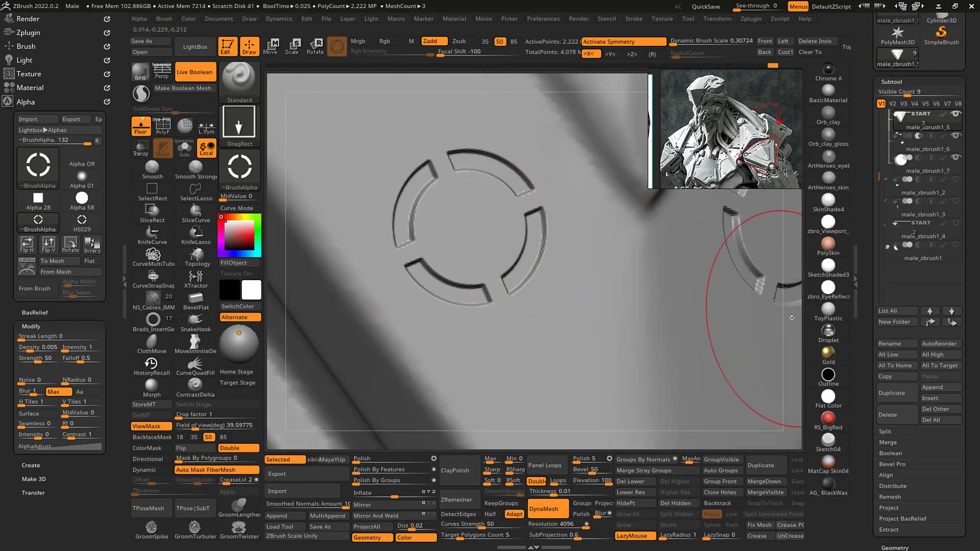
- With the Orb_Cracks brush at LazyRadius 16, carve mirrored grooves linking the small round holes along the panel's upper sides
right_drag(776, 296, 632, 237)
right_drag(681, 303, 499, 237)
right_drag(448, 201, 589, 308)
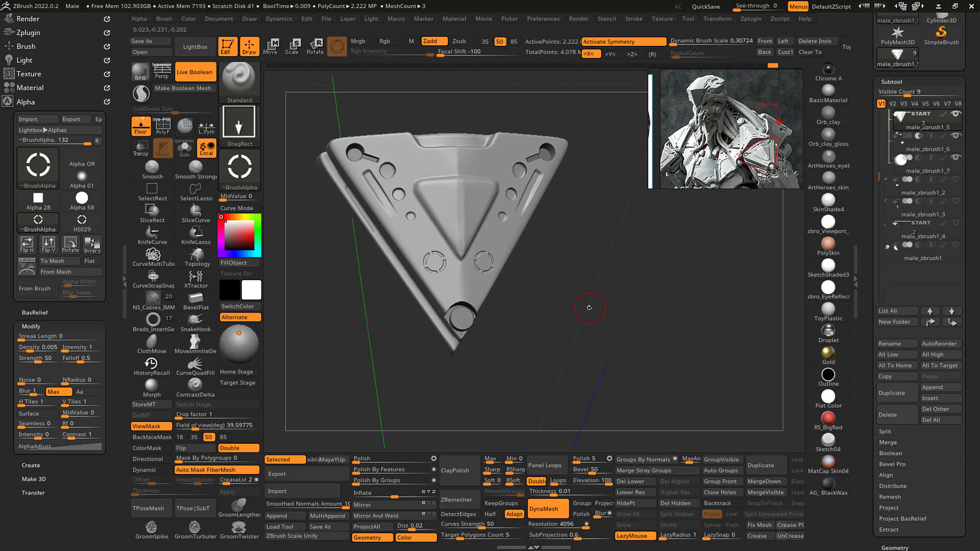
key(2)
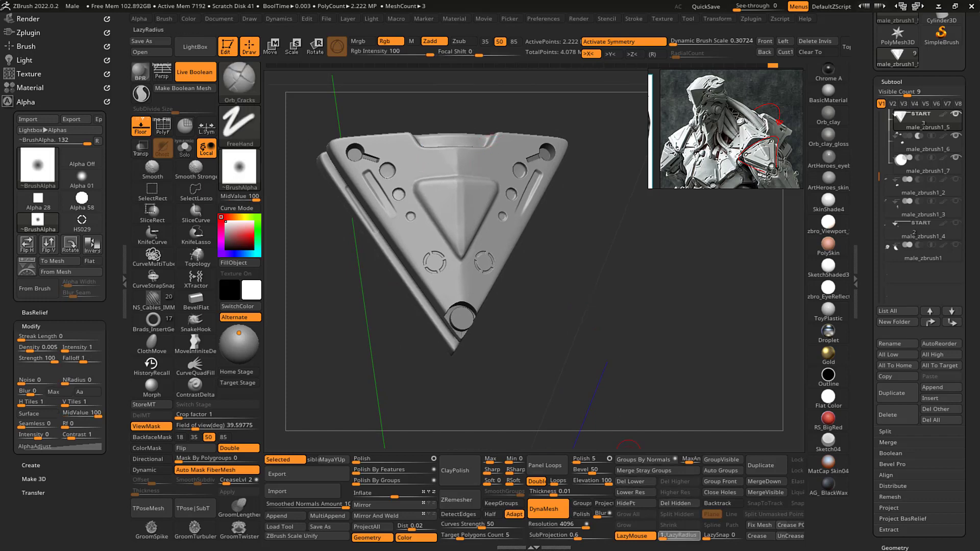
right_drag(661, 372, 646, 317)
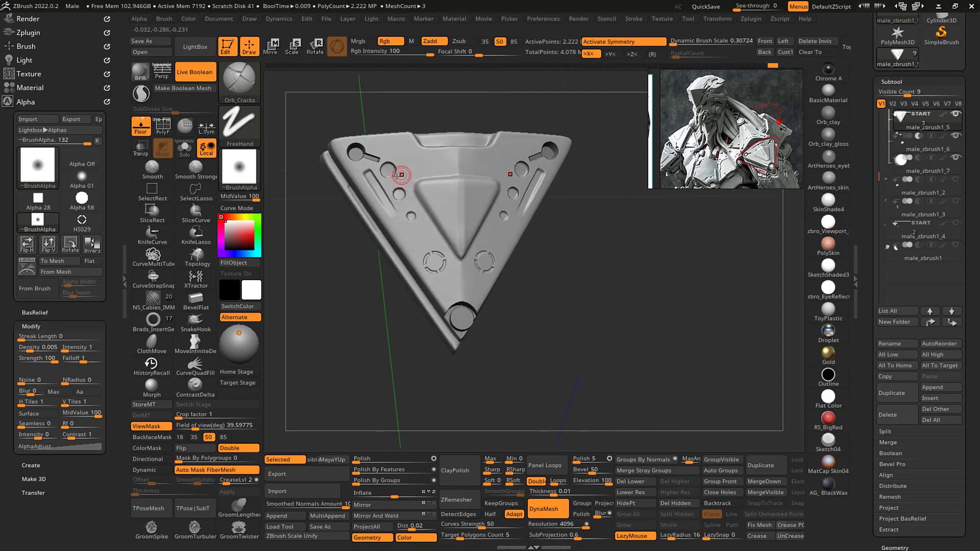
key(ctrl+z)
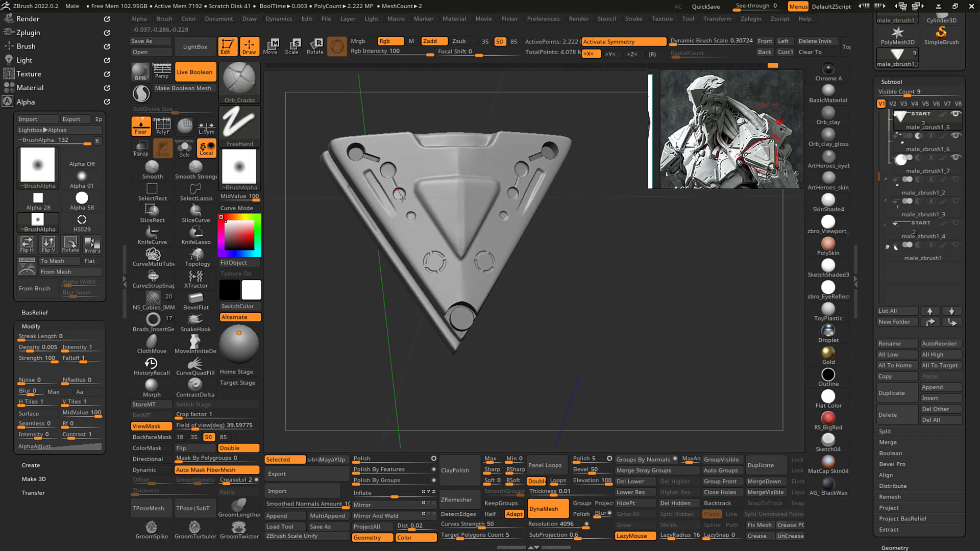
drag(402, 199, 404, 200)
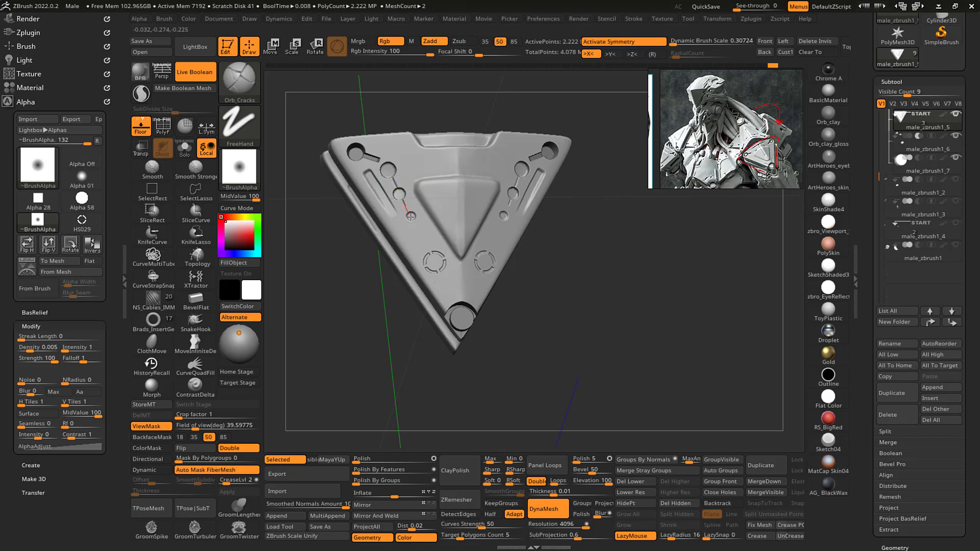
- Carve mirrored grooves joining each segmented ring to the lower round hole and to the raised triangle's tip
drag(618, 311, 613, 289)
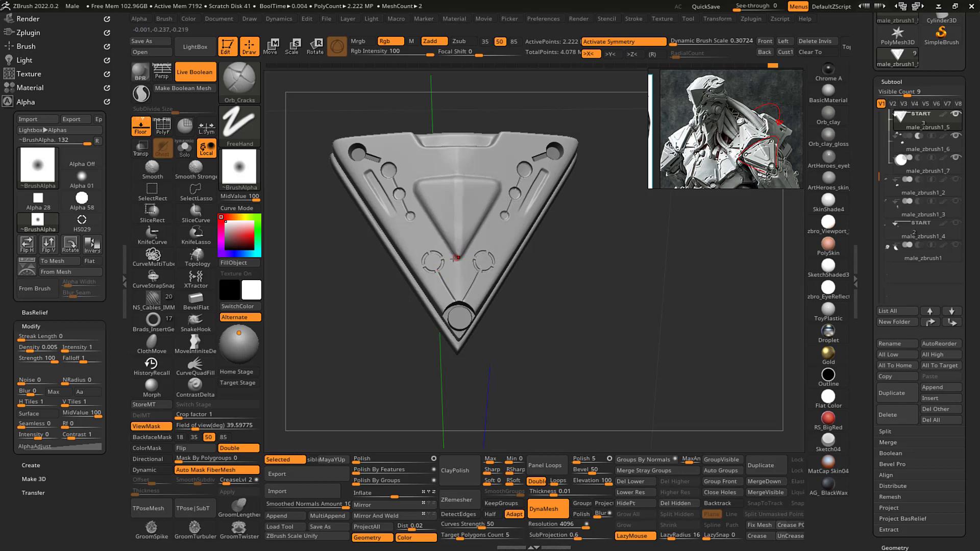
drag(463, 253, 464, 256)
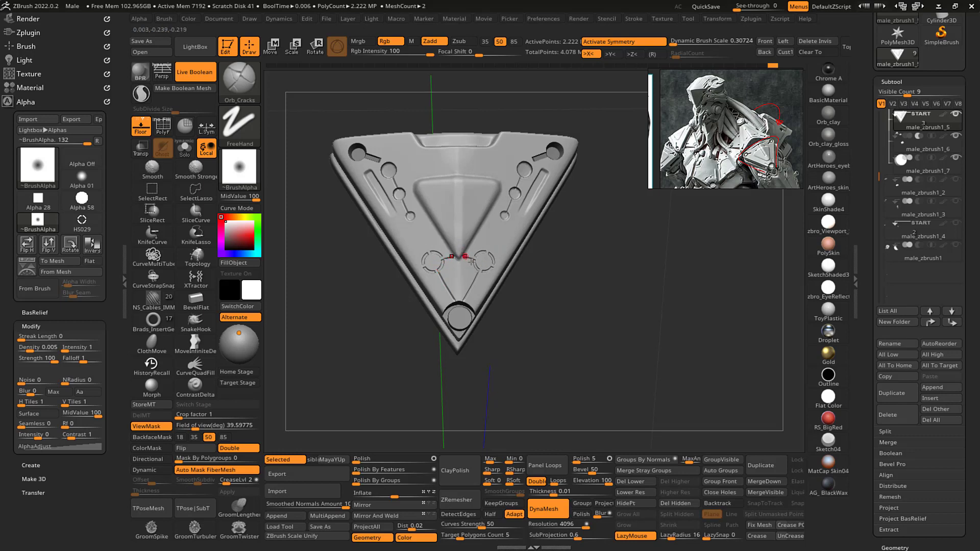
alt+drag(652, 335, 625, 306)
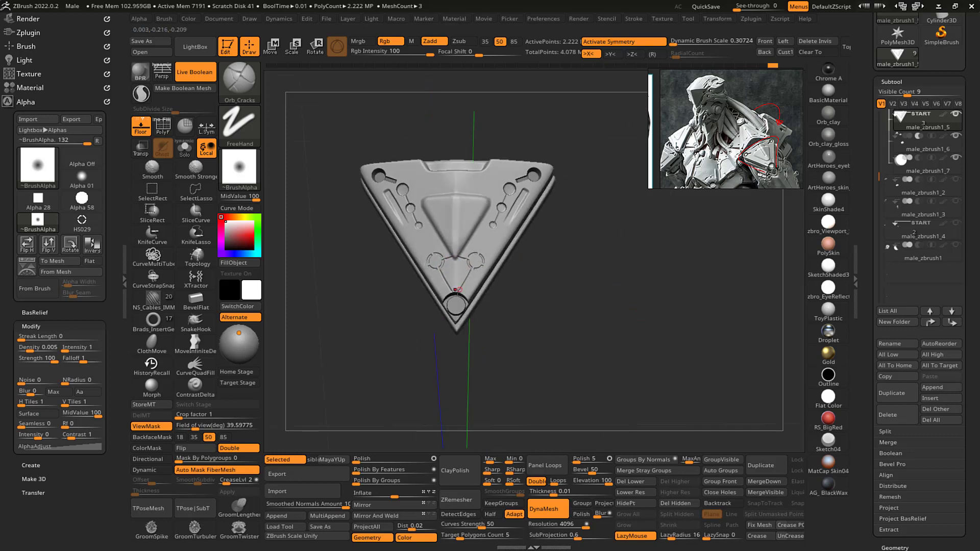
- Carve a straight centre groove from the raised triangle's tip down to the lower round hole, redoing the stroke
drag(454, 250, 454, 249)
key(ctrl+z)
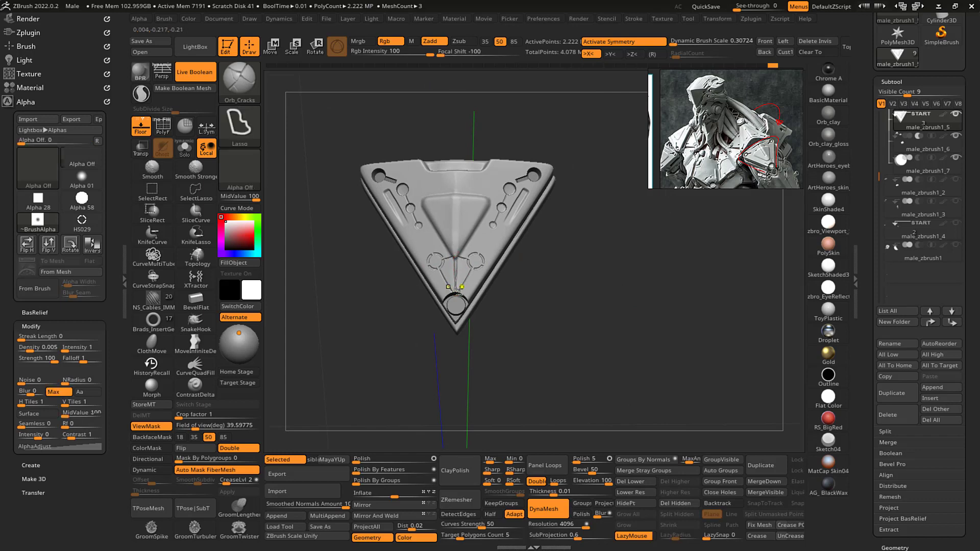
drag(457, 295, 456, 288)
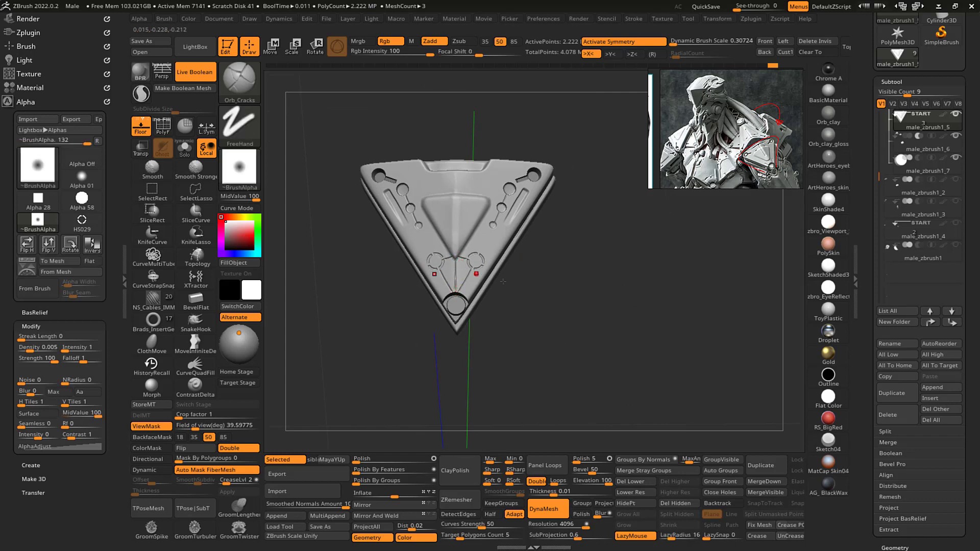
key(ctrl+z)
- Try to carve mirrored grooves from the segmented rings out to the panel's side edges
mouse_move(613, 295)
alt+mouse_down()
mouse_move(608, 286)
mouse_move(617, 301)
alt+mouse_up()
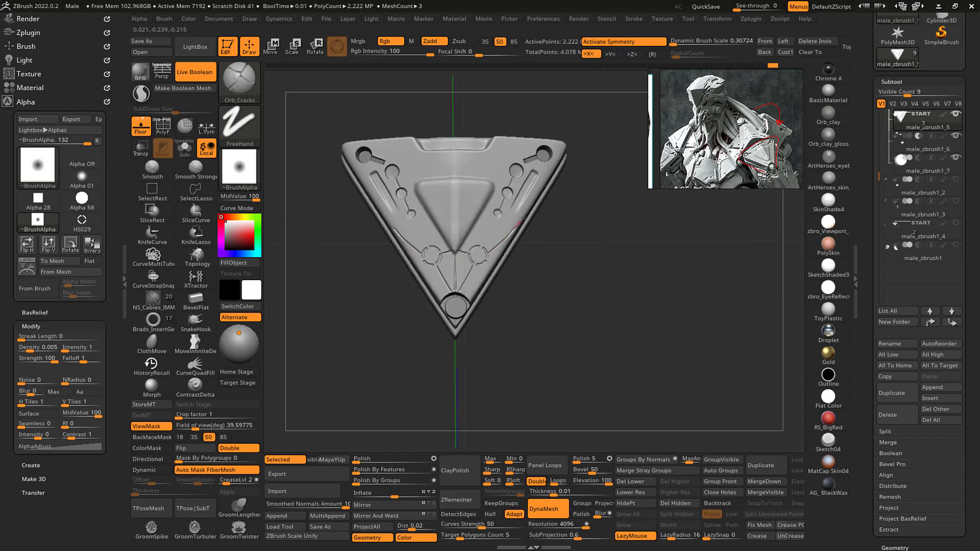
drag(526, 219, 531, 216)
key(ctrl+z)
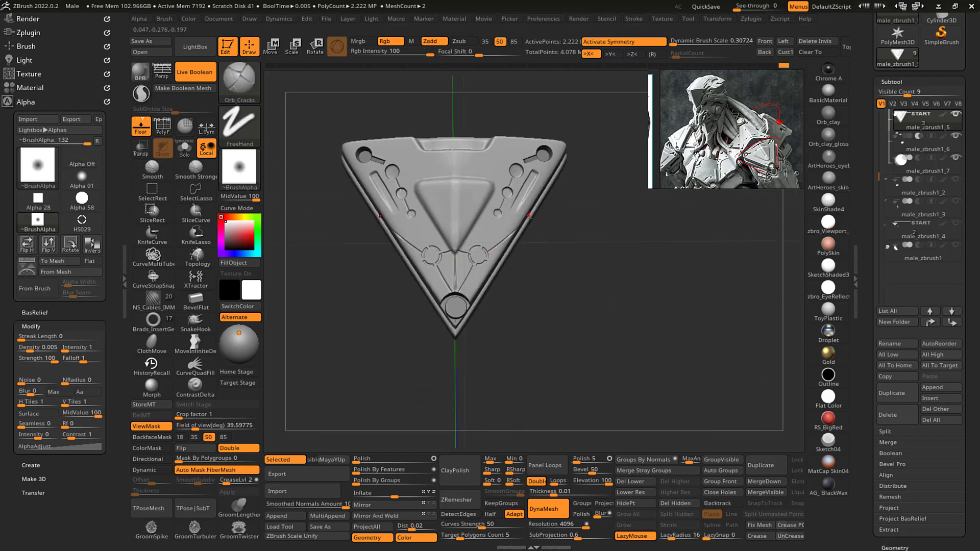
key(ctrl+z)
drag(522, 223, 526, 224)
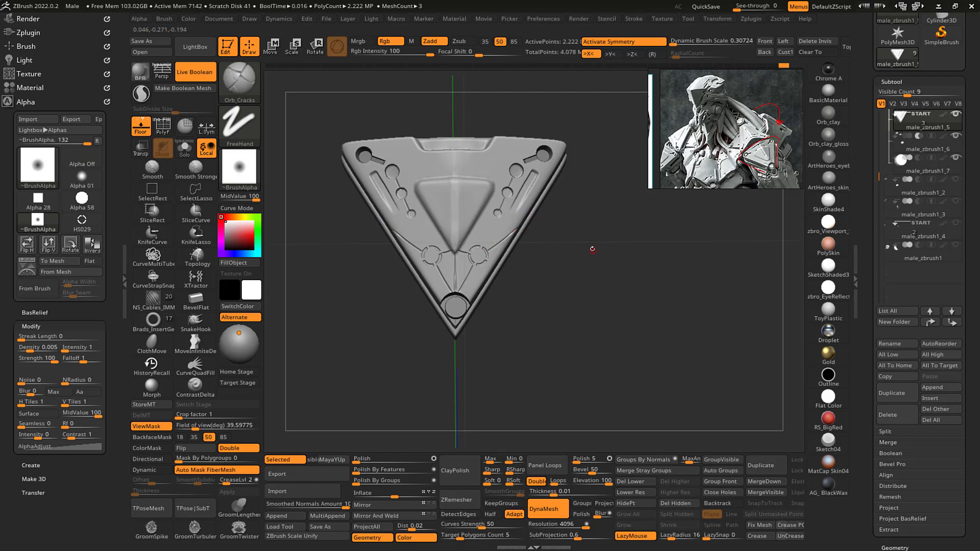
mouse_move(591, 249)
mouse_down()
mouse_move(607, 251)
mouse_move(593, 252)
mouse_up()
key(ctrl+z)
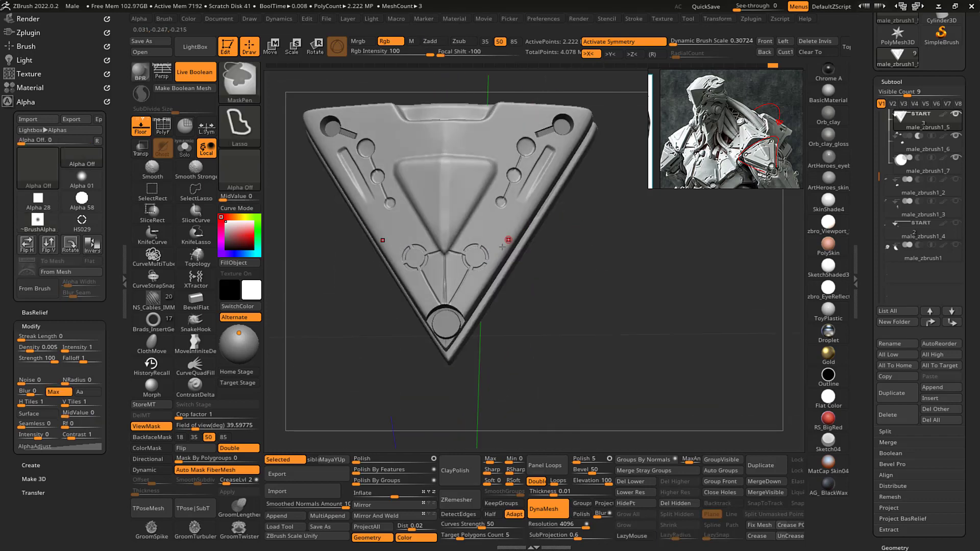
key(ctrl+z)
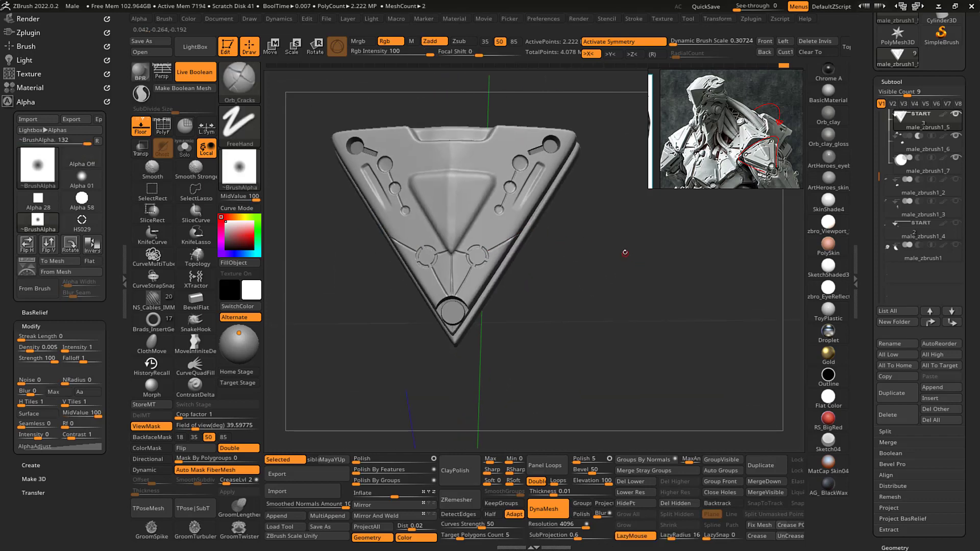
- Mask the panel's outer rim beside the segmented rings and turn off the mask display
alt+drag(636, 263, 586, 225)
key(ctrl)
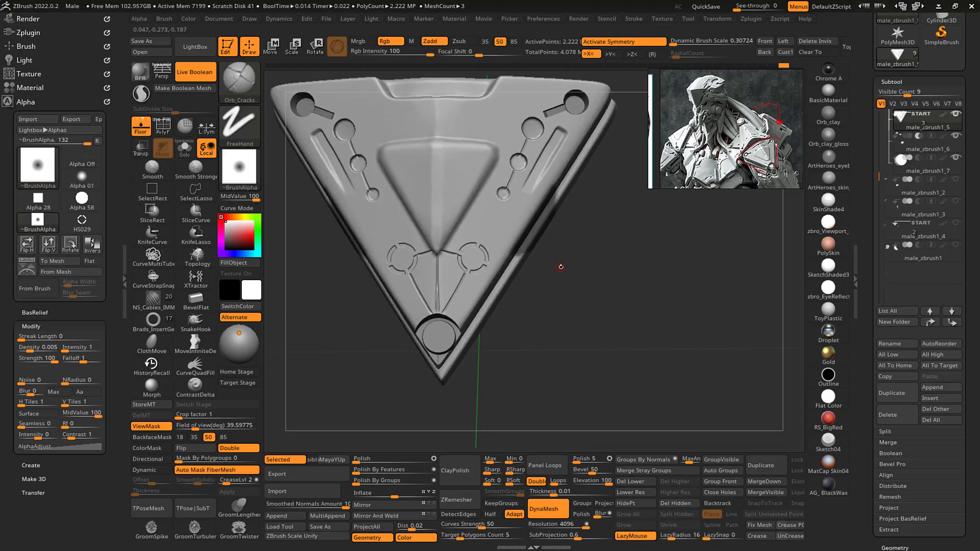
key(ctrl+h)
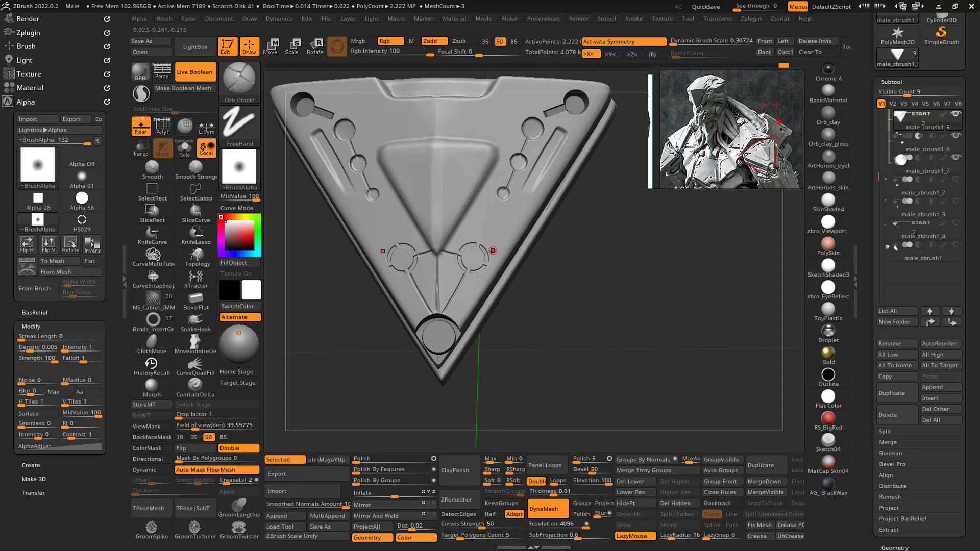
- Carve mirrored grooves from the segmented rings out to the panel's masked rim and clear the mask
drag(510, 243, 549, 224)
key(ctrl+z)
drag(487, 254, 561, 212)
mouse_move(618, 270)
ctrl+right_down()
mouse_move(606, 269)
mouse_move(619, 269)
ctrl+right_up()
mouse_move(621, 284)
mouse_down()
mouse_move(611, 269)
mouse_move(638, 291)
mouse_move(634, 277)
mouse_up()
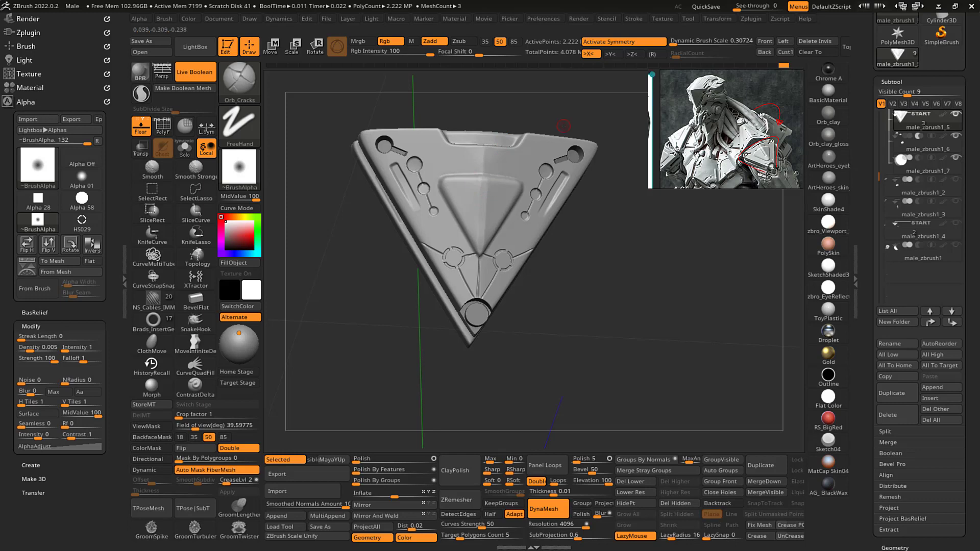
- Try to carve a centre groove from the middle of the raised triangle up into the panel's upper notch
drag(482, 213, 490, 138)
key(ctrl+z)
drag(542, 104, 532, 102)
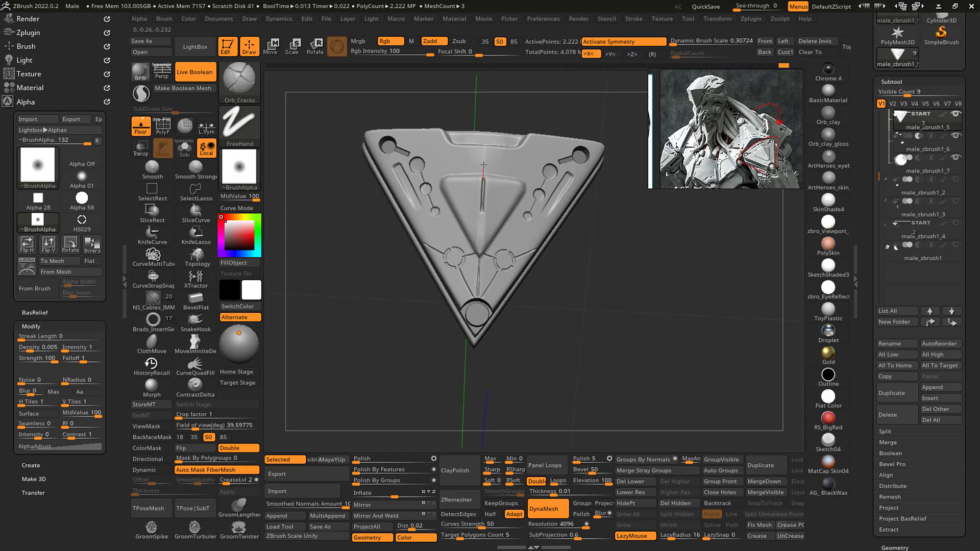
drag(486, 138, 486, 137)
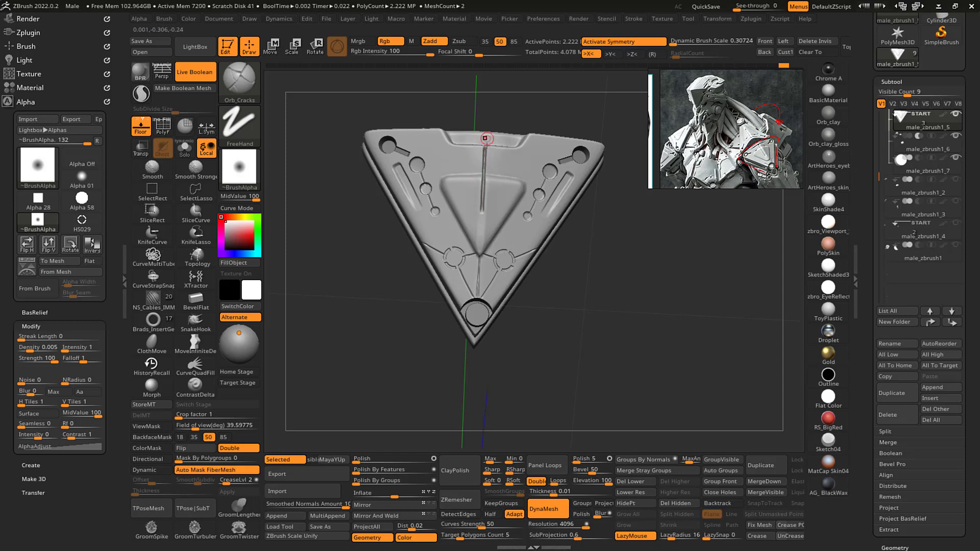
alt+drag(619, 237, 622, 271)
key(ctrl+z)
- Mask the panel's upper notch and carve the centre groove from the notch's edge into the raised triangle
mouse_move(489, 124)
ctrl+mouse_down()
mouse_move(516, 108)
mouse_move(453, 106)
mouse_move(478, 123)
ctrl+mouse_up()
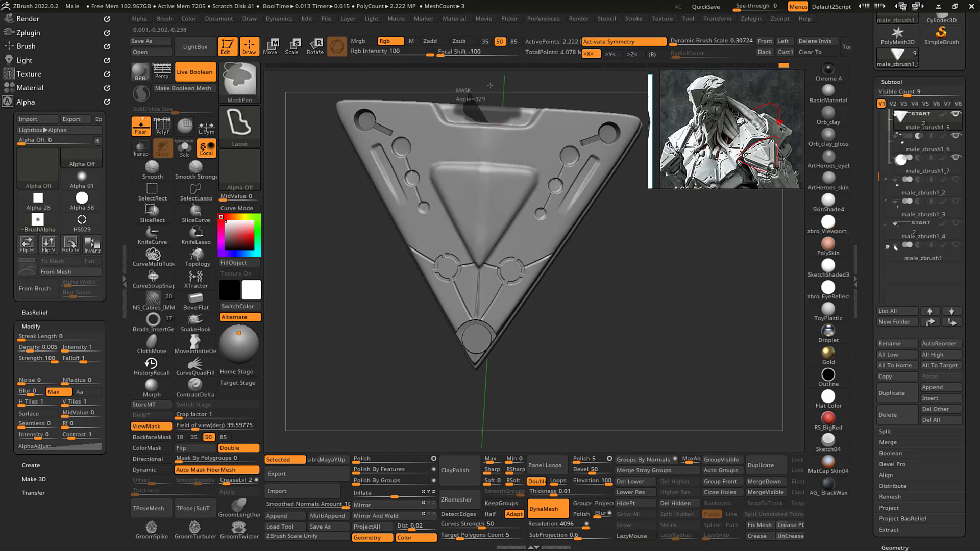
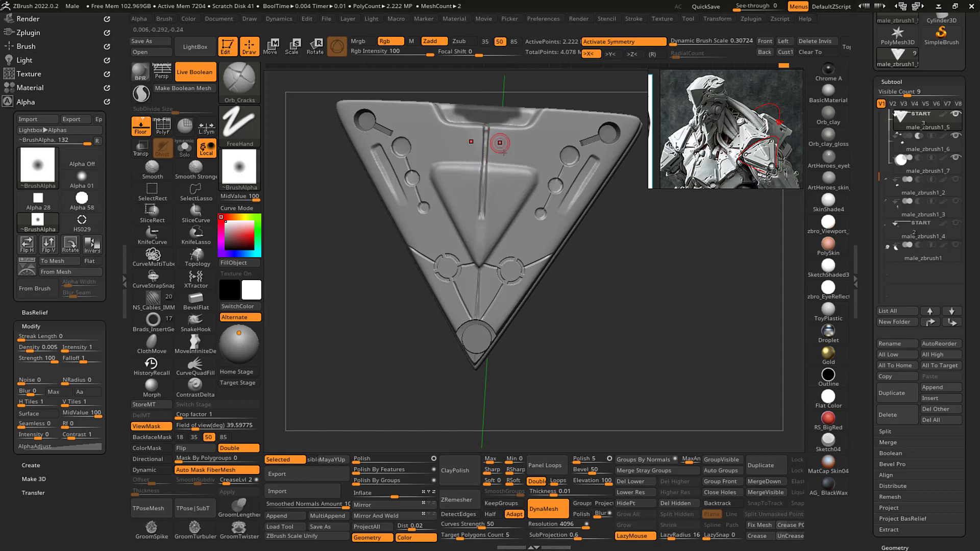
drag(641, 304, 641, 288)
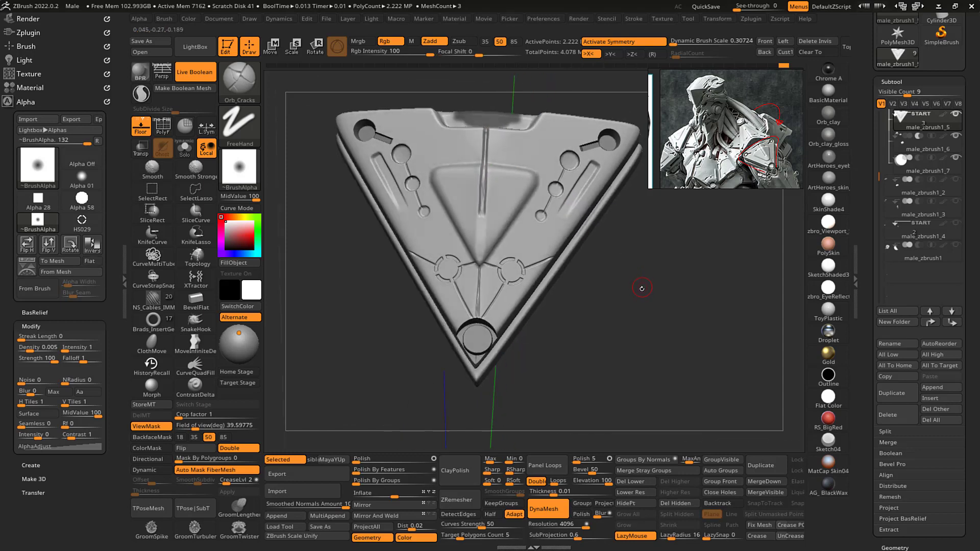
key(ctrl+z)
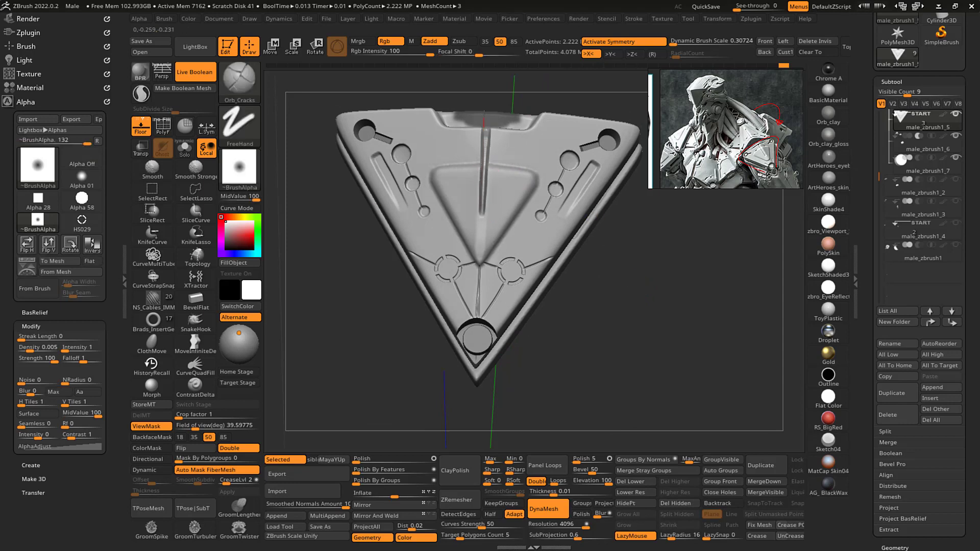
drag(626, 303, 614, 283)
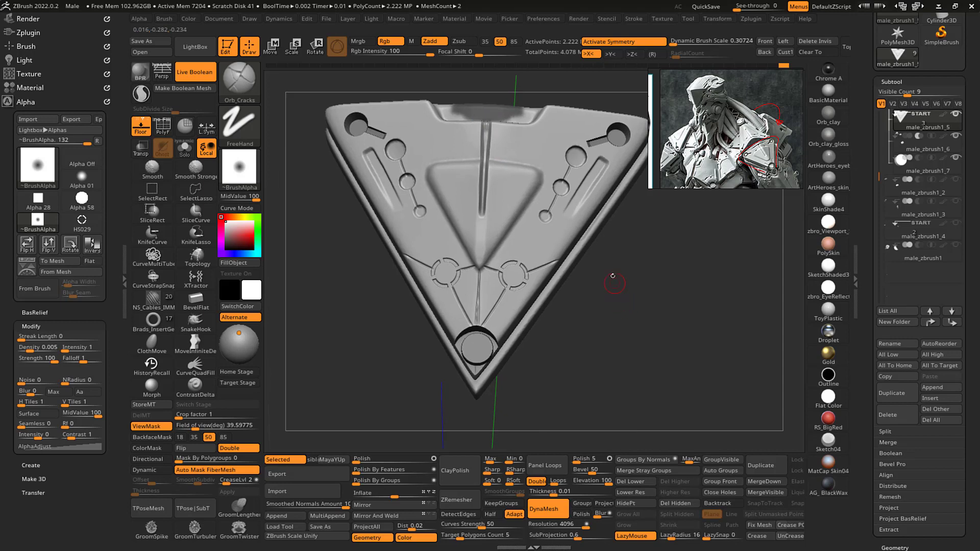
- Adjust the shape of the centre groove on the raised triangle with a resized Move brush and clear the notch mask
click(486, 120)
key(b)
key(m)
key(v)
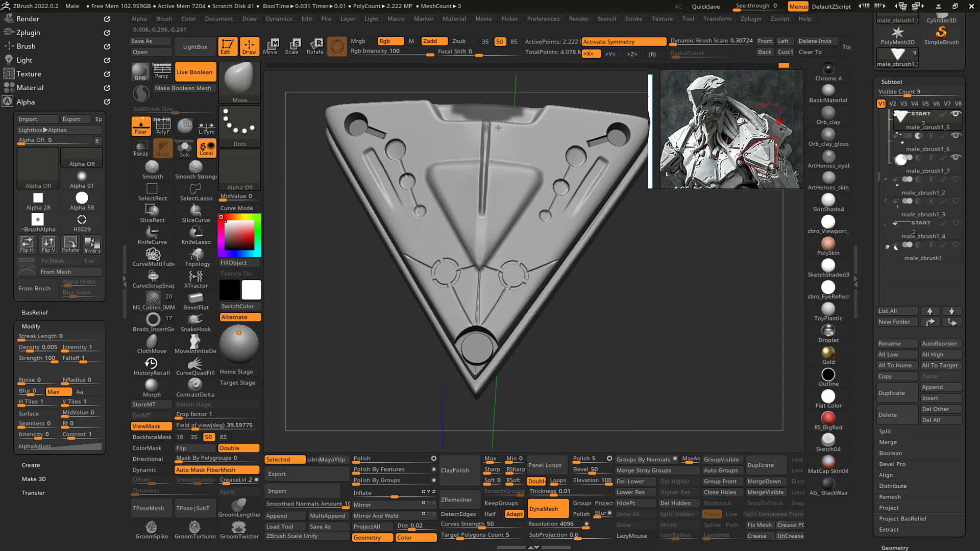
click(501, 140)
key(s)
mouse_move(496, 209)
mouse_down()
mouse_move(482, 225)
mouse_move(491, 209)
mouse_up()
key(shift)
key(s)
drag(496, 210, 492, 208)
ctrl+drag(631, 286, 643, 309)
- Try to sharpen the upper end of the centre groove with the DamStandard brush
mouse_move(646, 322)
alt+mouse_down()
mouse_move(652, 291)
mouse_move(645, 301)
mouse_move(663, 296)
mouse_move(652, 307)
alt+mouse_up()
key(b)
key(d)
key(s)
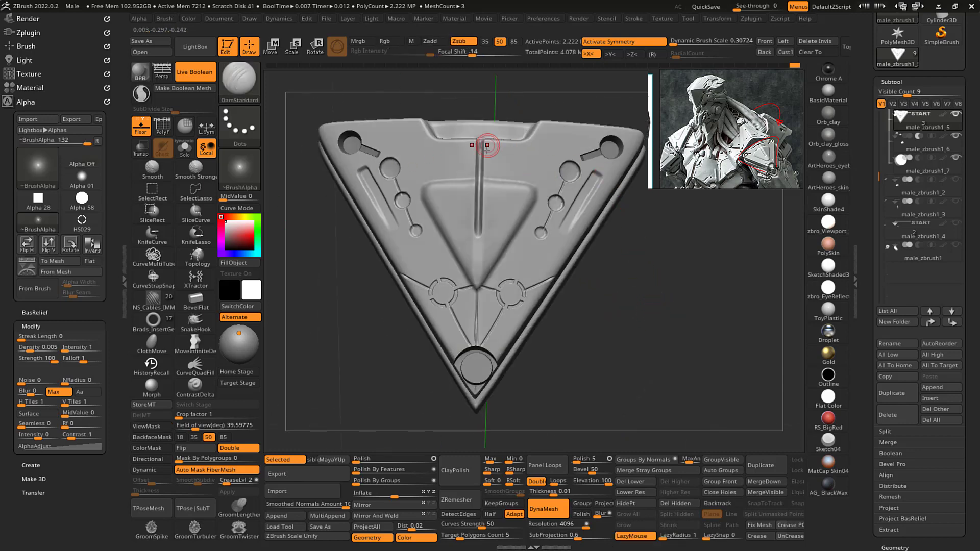
drag(483, 147, 482, 154)
key(ctrl+z)
- Run Boolean Folder on the bool subtool folder to combine its panel and hole pieces into one mesh
mouse_move(628, 275)
alt+mouse_down()
mouse_move(657, 298)
mouse_move(687, 300)
mouse_move(687, 281)
mouse_move(643, 279)
mouse_move(654, 270)
mouse_move(602, 282)
mouse_move(619, 273)
alt+mouse_up()
mouse_move(875, 148)
mouse_down()
mouse_move(876, 196)
mouse_move(877, 152)
mouse_up()
click(943, 161)
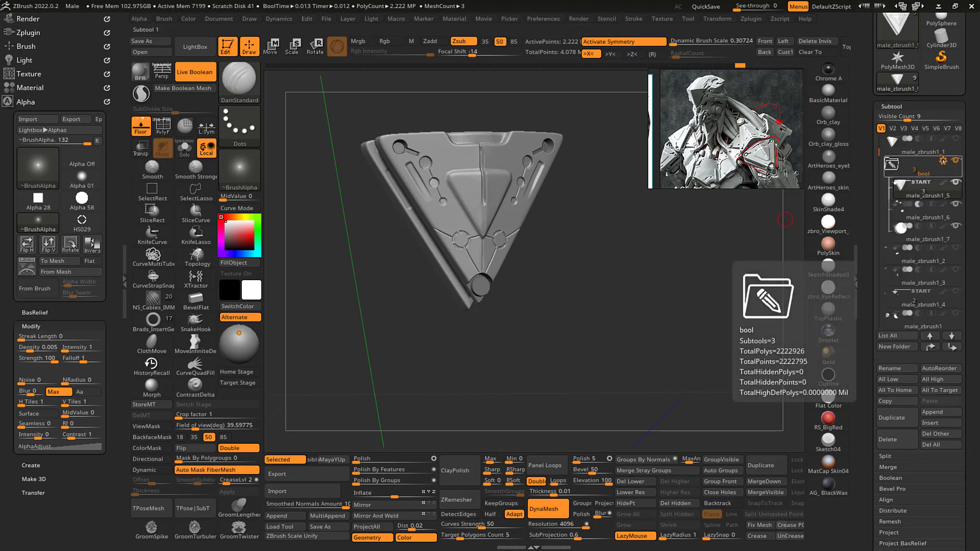
click(942, 160)
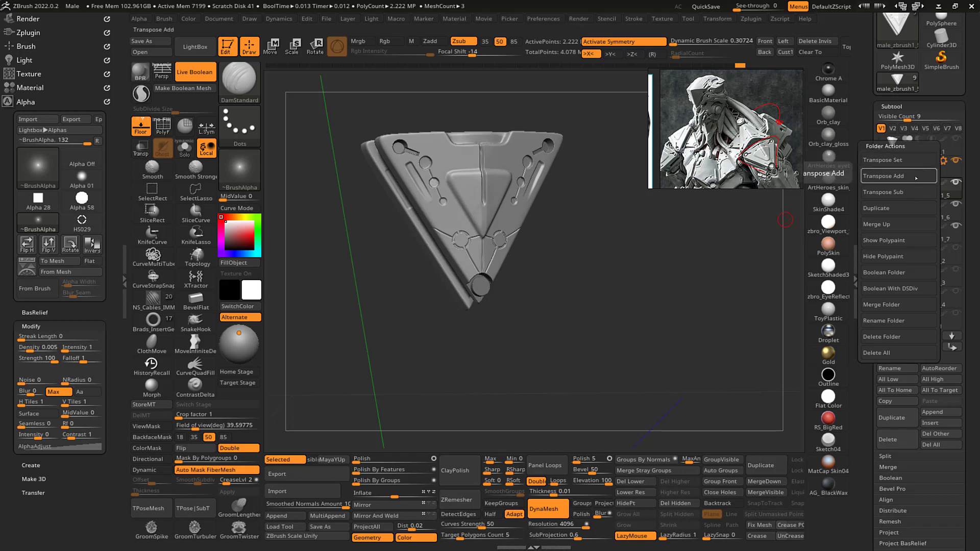
click(890, 273)
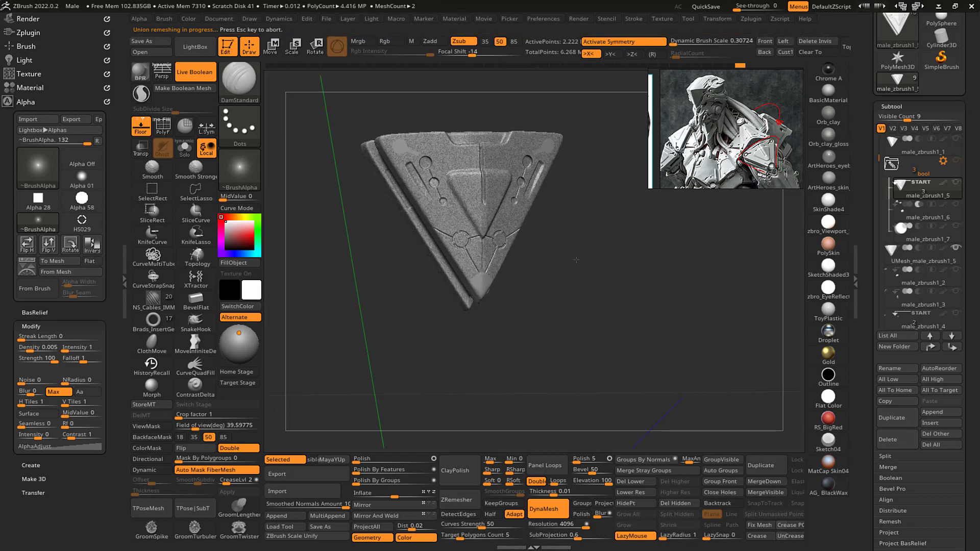
drag(576, 259, 592, 282)
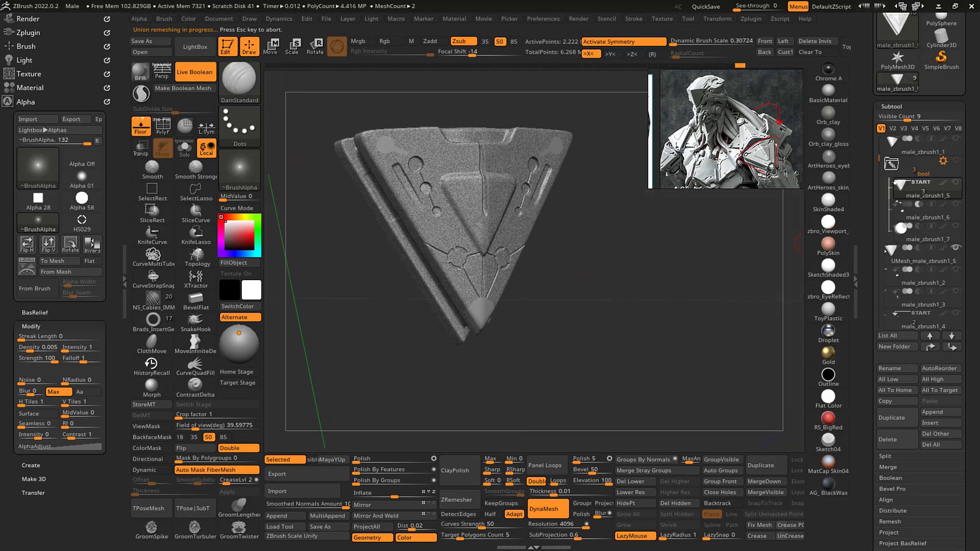
- Select the UMesh_male_zbrush1_5 subtool and check its wireframe, leaving the wireframe display off
mouse_move(891, 259)
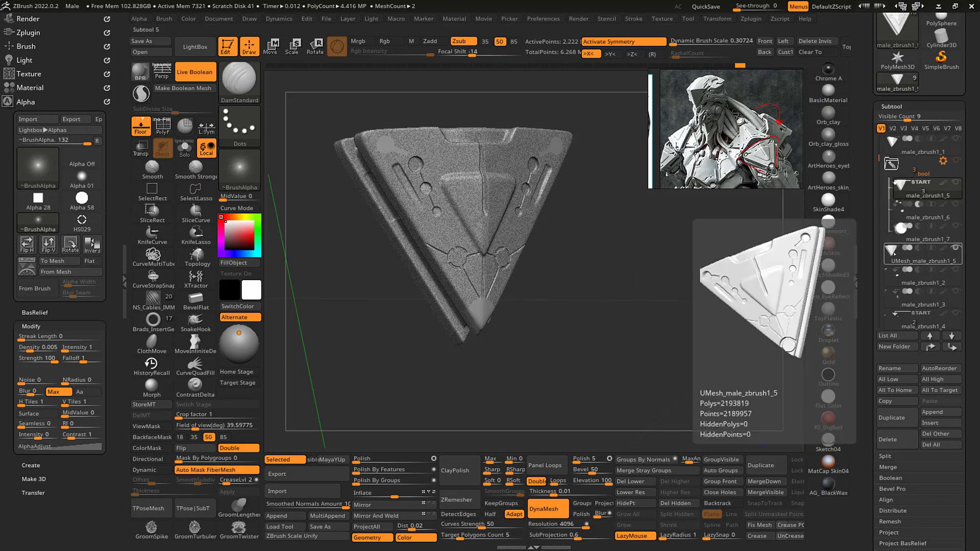
click(892, 254)
mouse_move(604, 294)
mouse_down()
mouse_move(602, 278)
mouse_move(623, 270)
mouse_move(625, 306)
mouse_move(616, 258)
mouse_move(625, 304)
mouse_move(614, 268)
mouse_up()
key(shift+f)
key(shift+f)
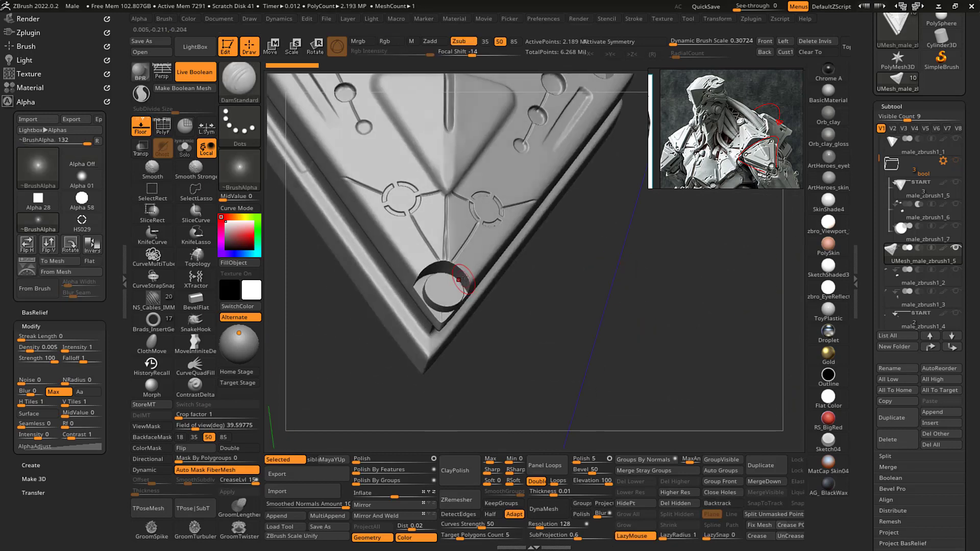
- Enable Sculptris Pro and X symmetry for the Standard brush on the merged panel, and resize the brush
mouse_move(561, 286)
alt+mouse_down()
mouse_move(598, 354)
mouse_move(632, 290)
alt+mouse_up()
key(1)
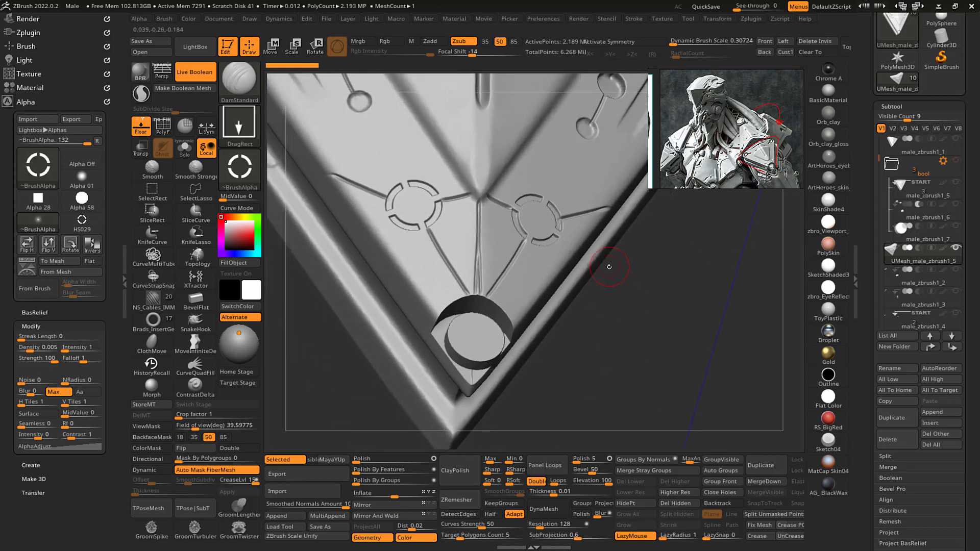
key(s)
drag(509, 299, 503, 300)
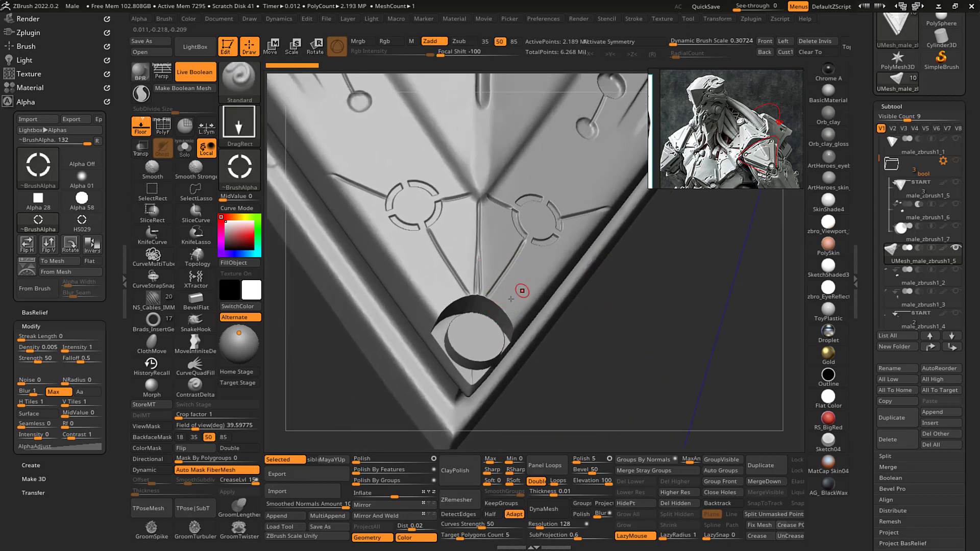
click(141, 93)
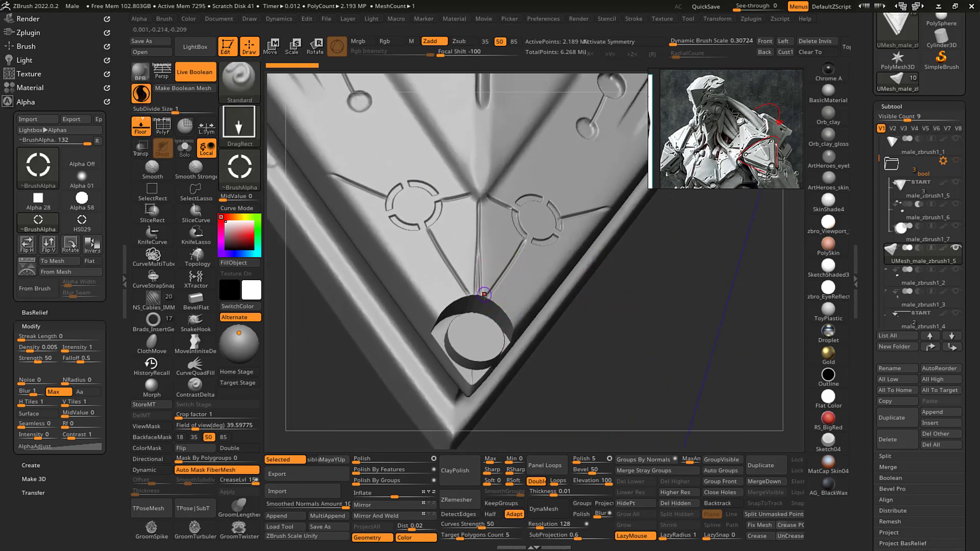
key(shift)
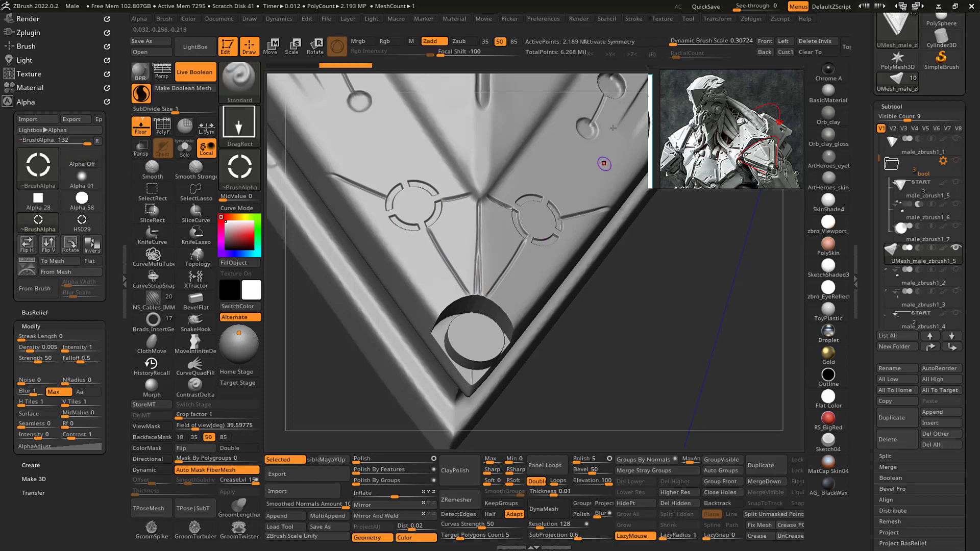
key(x)
key(s)
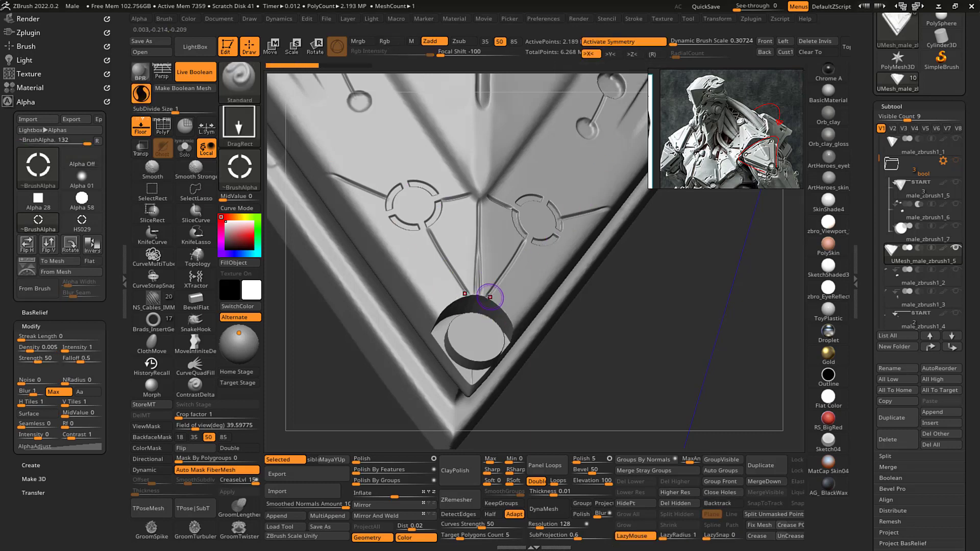
- Try to smooth the rim of the round notch at the panel's tip, toggling the mask display between attempts
key(shift)
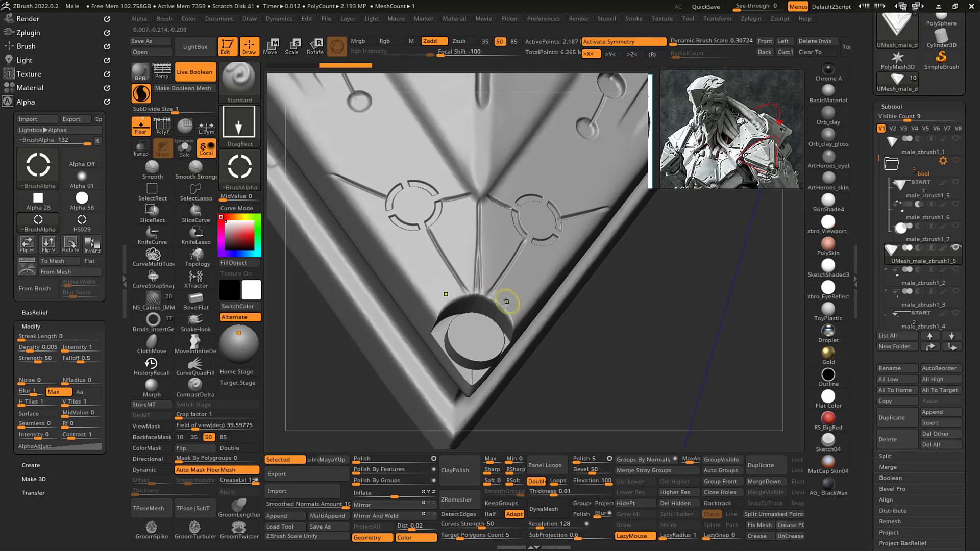
key(ctrl)
key(ctrl+h)
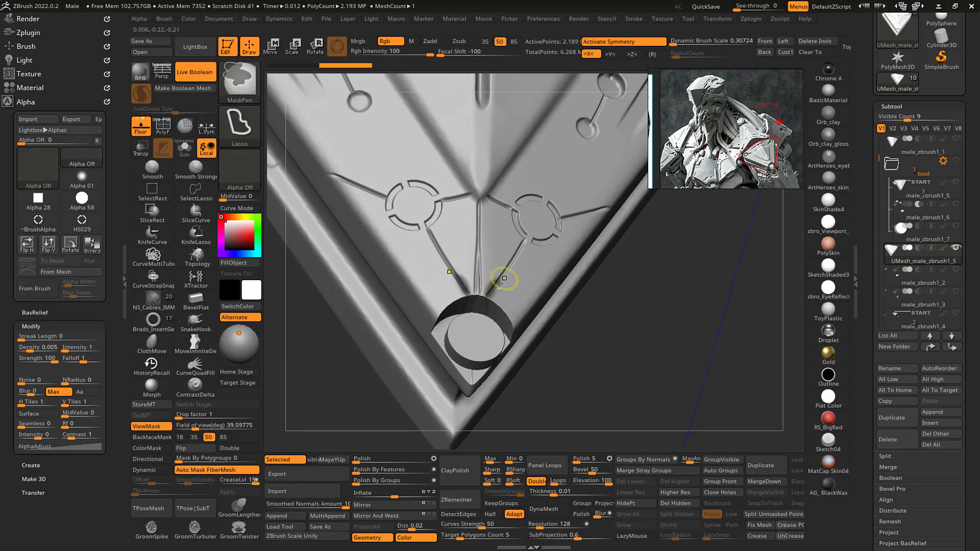
ctrl+click(480, 295)
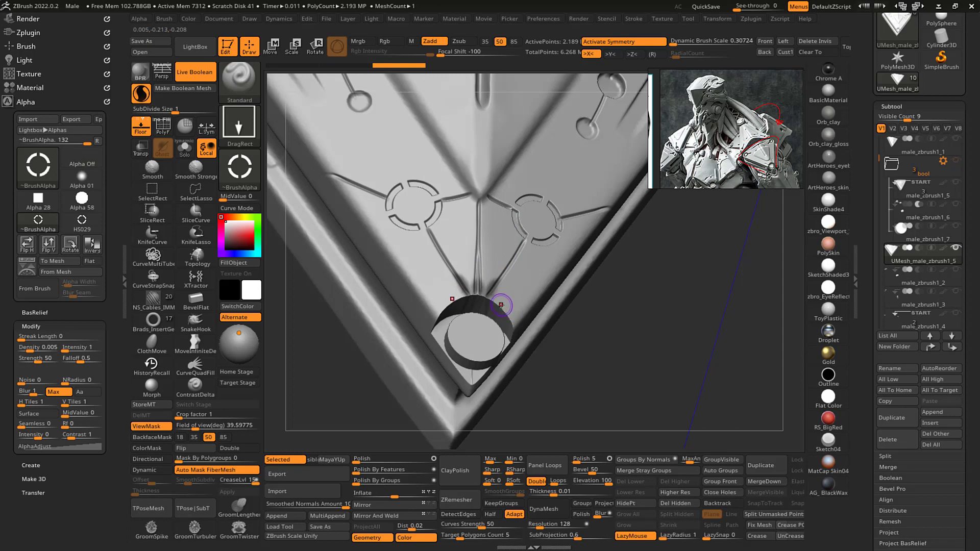
key(shift)
key(ctrl+h)
key(shift)
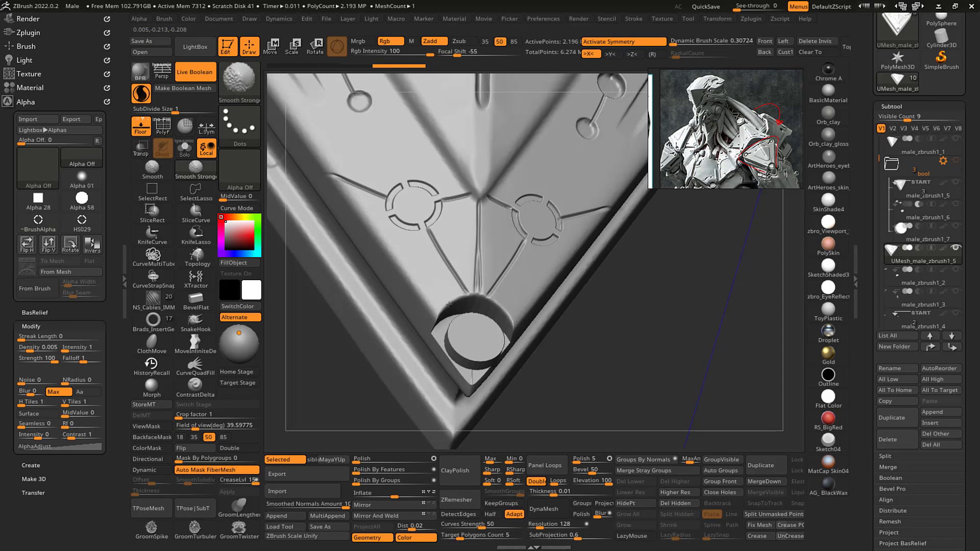
shift+drag(508, 313, 503, 301)
- Try to soften the side edges of the round notch with Smooth Stronger and undo the last stroke
mouse_move(608, 293)
mouse_down()
mouse_move(628, 313)
mouse_move(595, 246)
mouse_up()
key(shift)
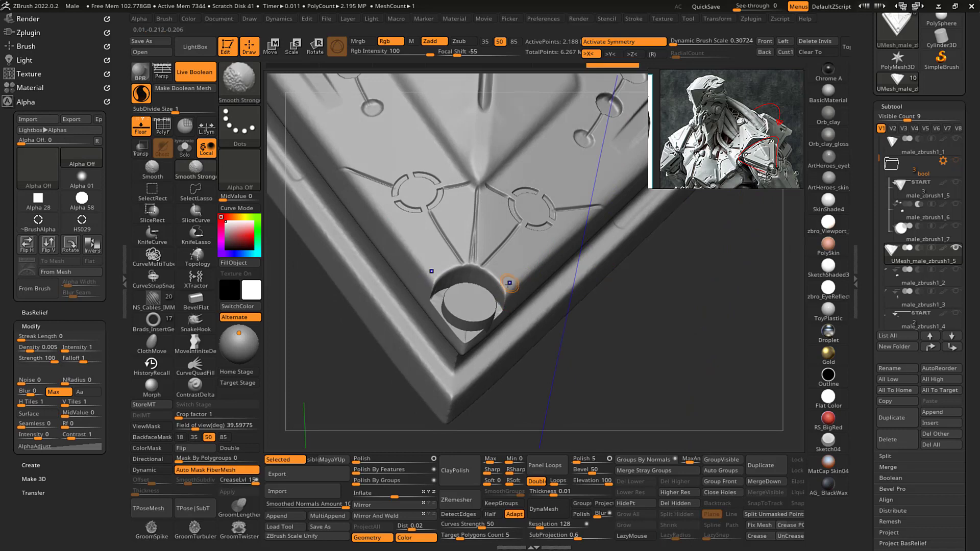
key(shift)
mouse_move(567, 261)
right_down()
mouse_move(620, 320)
mouse_move(597, 310)
right_up()
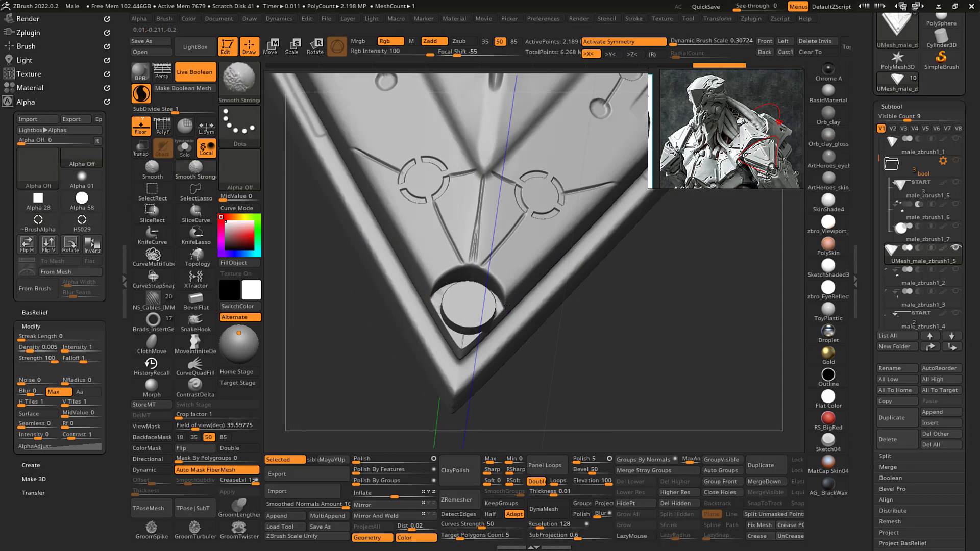
shift+drag(506, 305, 491, 325)
key(ctrl+z)
- Check the polygroups around the round notch, try another smoothing stroke there and undo it
right_drag(584, 318, 619, 315)
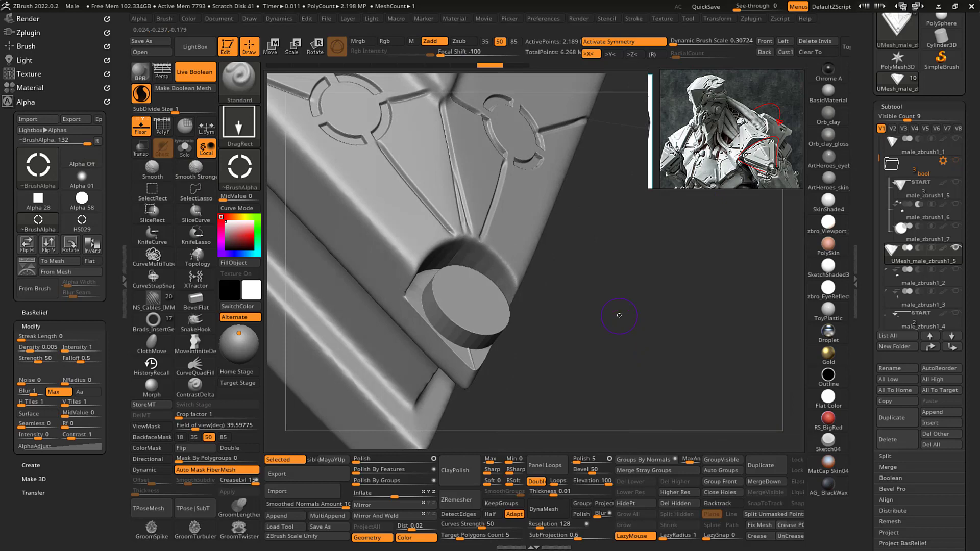
key(shift+f)
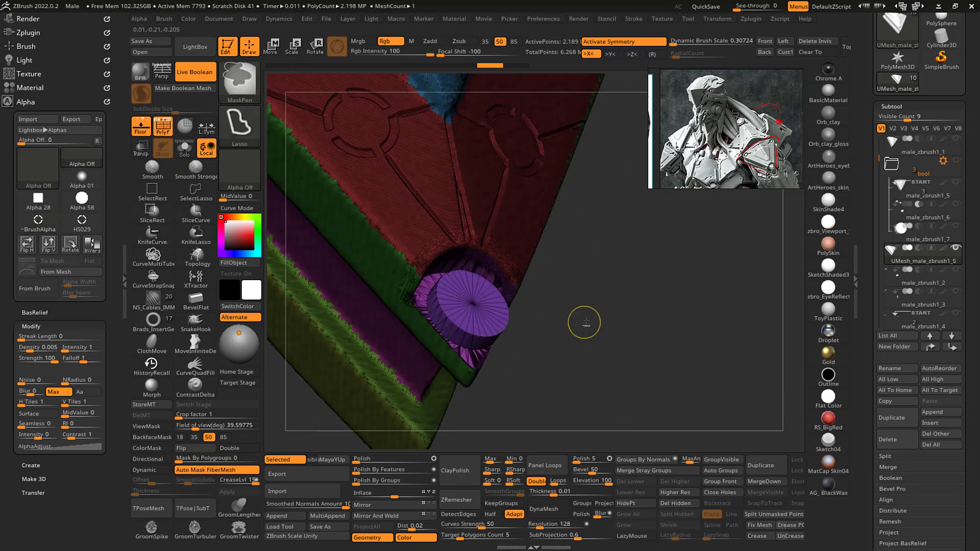
ctrl+right_drag(592, 316, 519, 337)
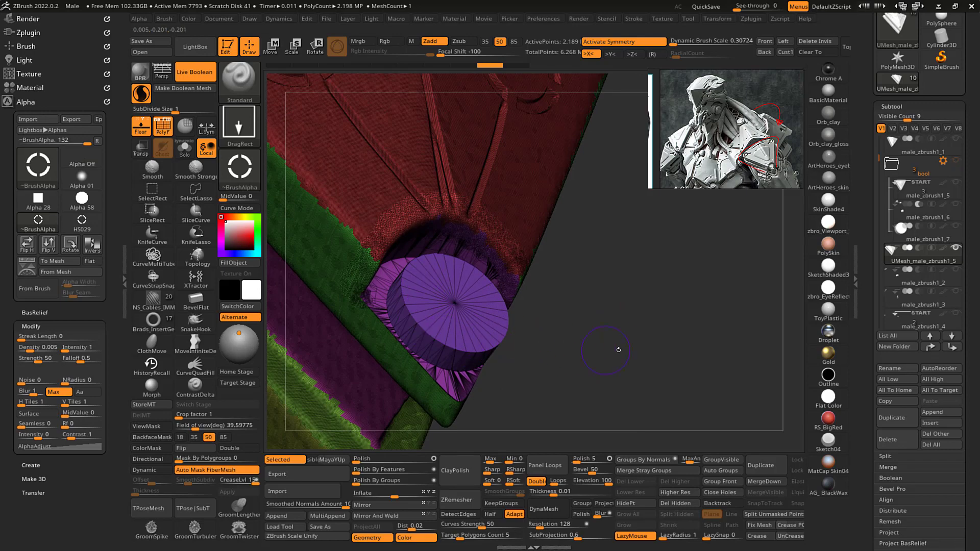
right_drag(619, 350, 530, 280)
mouse_move(575, 320)
right_down()
mouse_move(639, 307)
mouse_move(592, 290)
right_up()
key(shift+f)
mouse_move(439, 319)
shift+mouse_down()
mouse_move(454, 283)
mouse_move(460, 335)
mouse_move(474, 311)
shift+mouse_up()
drag(620, 298, 594, 274)
key(ctrl+z)
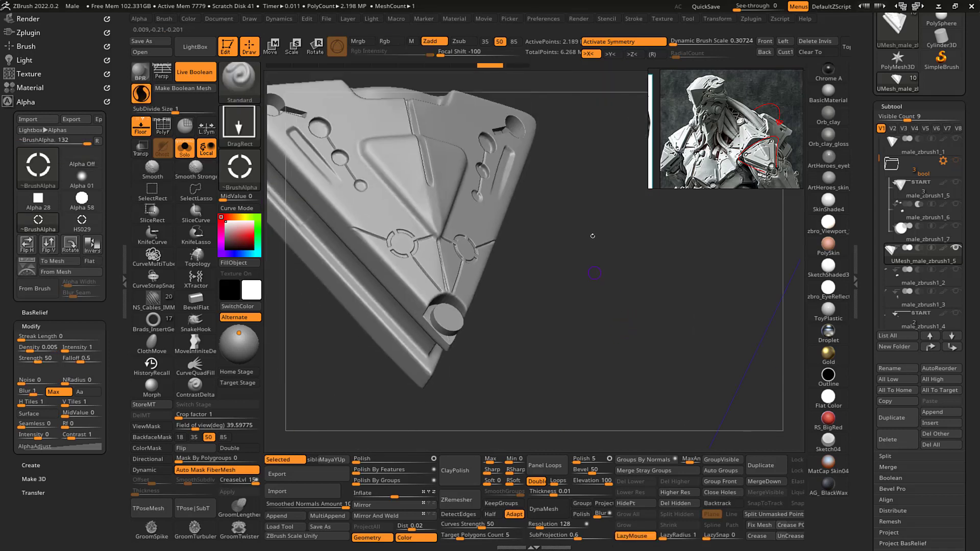
- Show the source subtools in the bool folder again and turn off Sculptris Pro
mouse_move(896, 230)
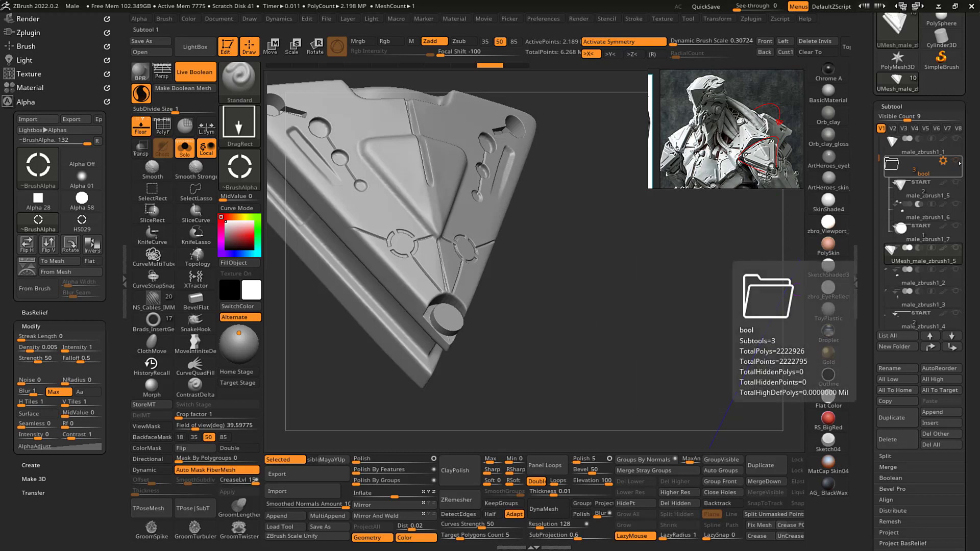
mouse_move(578, 341)
mouse_down()
mouse_move(603, 289)
mouse_move(590, 339)
mouse_up()
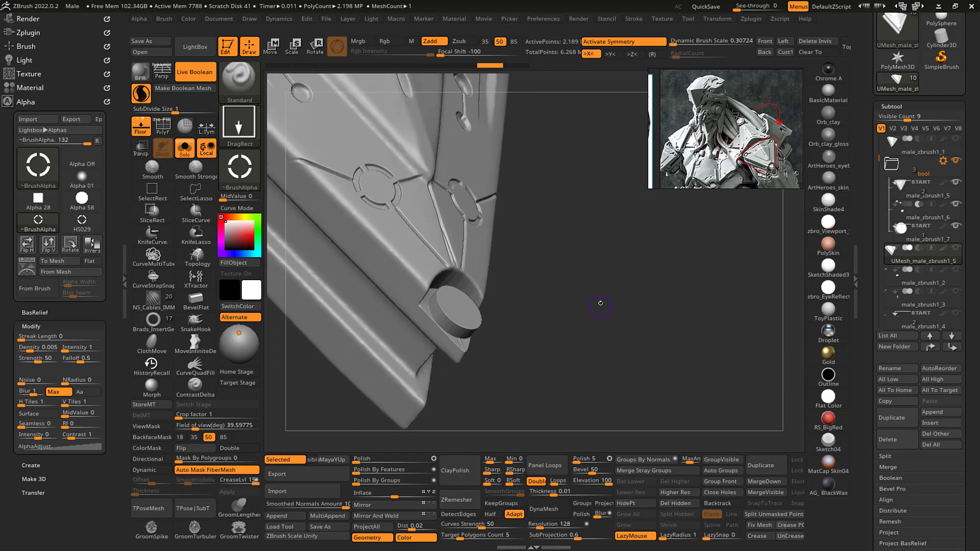
click(142, 94)
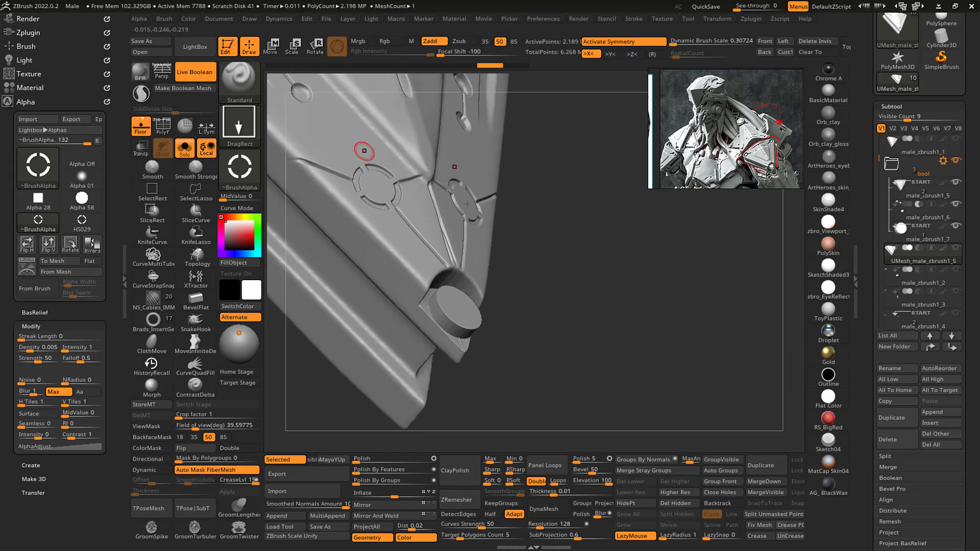
mouse_move(545, 307)
alt+mouse_down()
mouse_move(552, 284)
mouse_move(621, 306)
mouse_move(745, 272)
alt+mouse_up()
key(shift+f)
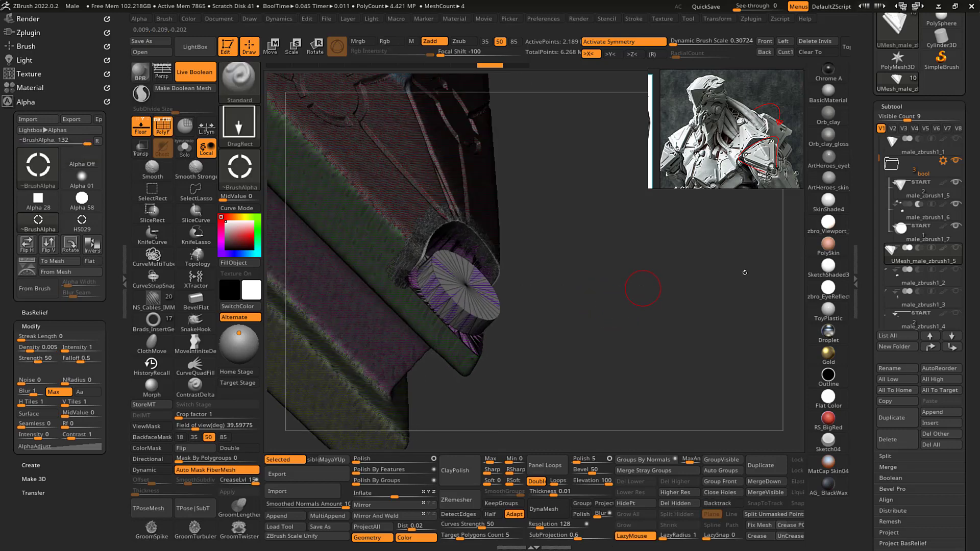
- Turn off Live Boolean and select the male_zbrush1_6 subtool containing the cutter cylinders
click(904, 229)
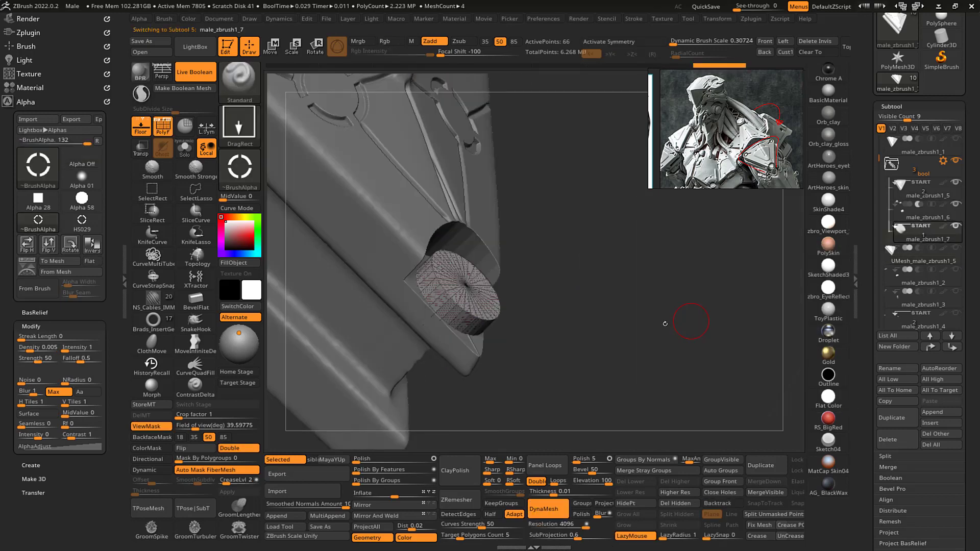
mouse_move(625, 322)
mouse_down()
mouse_move(608, 315)
mouse_move(613, 294)
mouse_move(647, 328)
mouse_up()
key(shift+f)
key(shift+f)
click(194, 72)
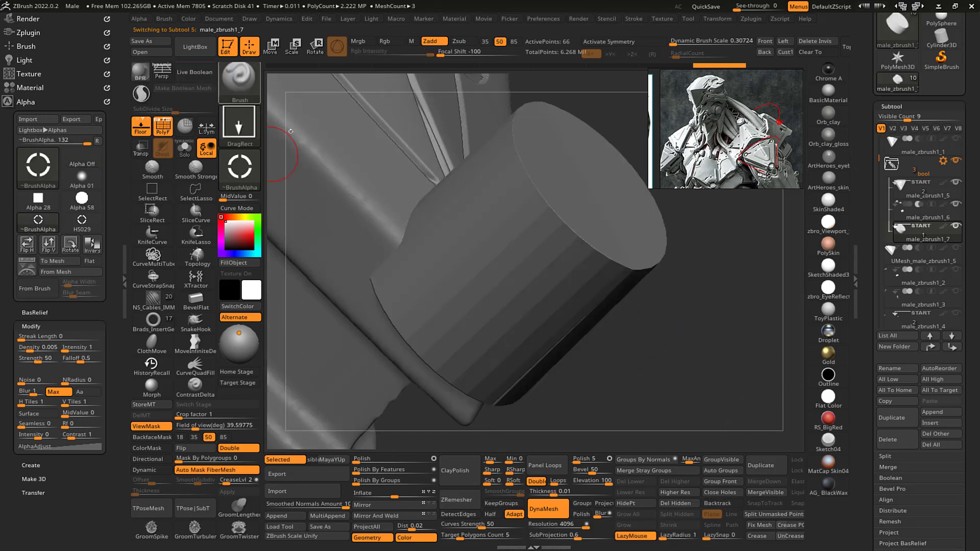
drag(697, 351, 772, 281)
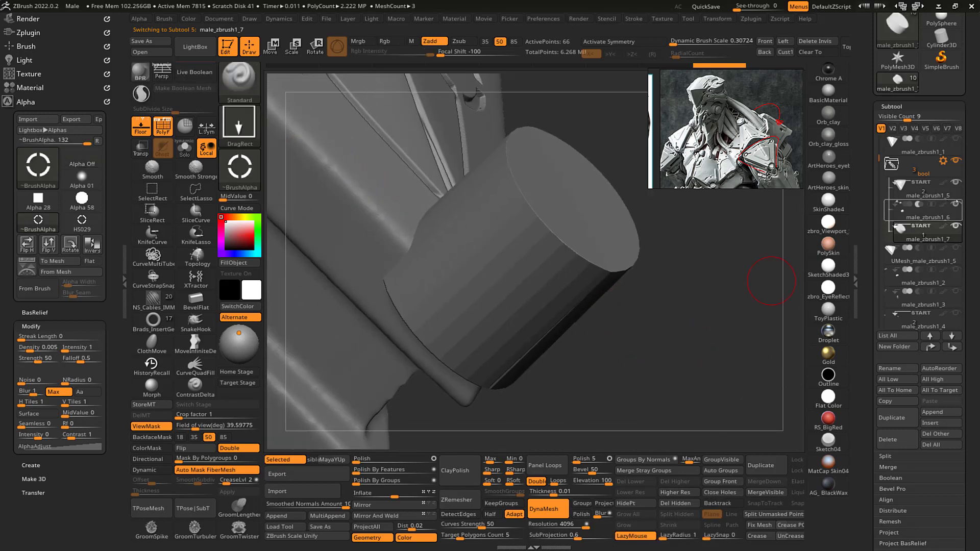
alt+click(612, 247)
mouse_move(672, 331)
alt+mouse_down()
mouse_move(660, 278)
mouse_move(685, 281)
mouse_move(673, 303)
mouse_move(693, 304)
mouse_move(636, 305)
mouse_move(641, 336)
alt+mouse_up()
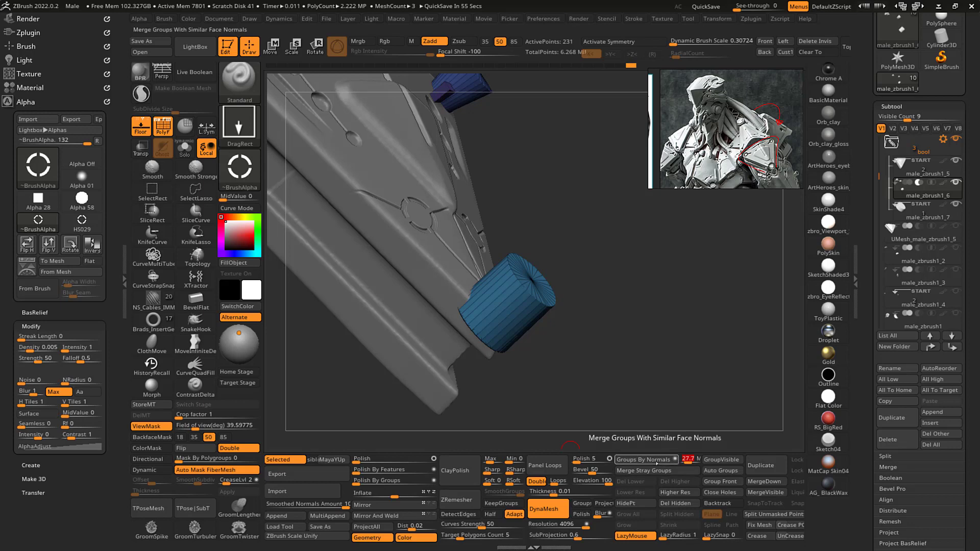
- Regroup the cutter cylinders' polygroups by normals and crease the polygroup borders
click(642, 459)
drag(634, 308, 740, 368)
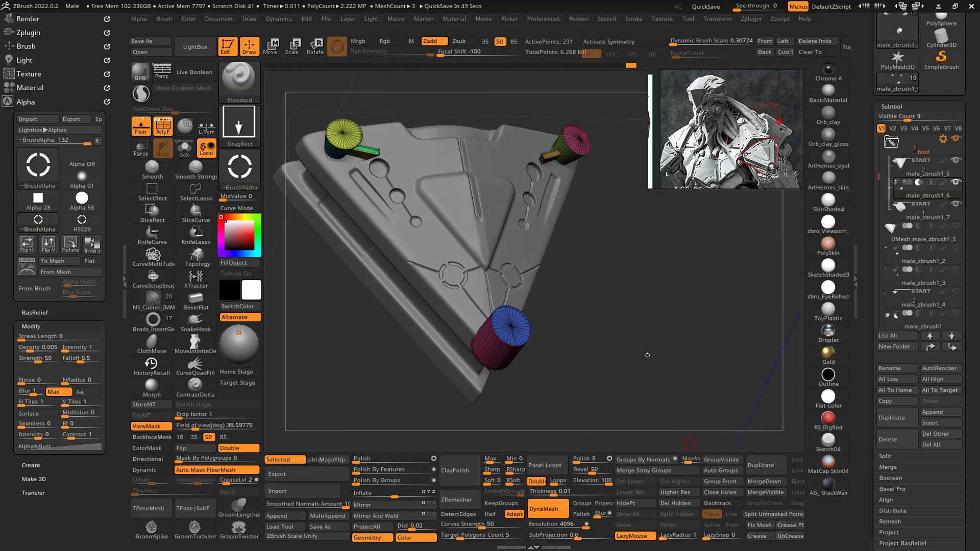
mouse_move(668, 367)
mouse_down()
mouse_move(633, 282)
mouse_move(601, 249)
mouse_move(622, 321)
mouse_up()
key(shift+f)
- Turn on dynamic subdivision for the cutters with SmoothSubdiv 5 and crease level 3, and apply it
key(d)
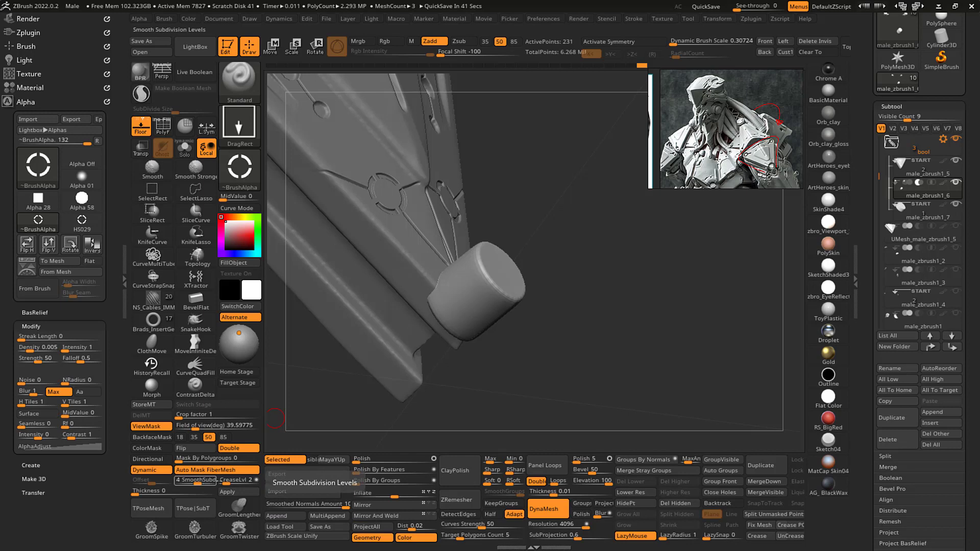
drag(226, 482, 202, 482)
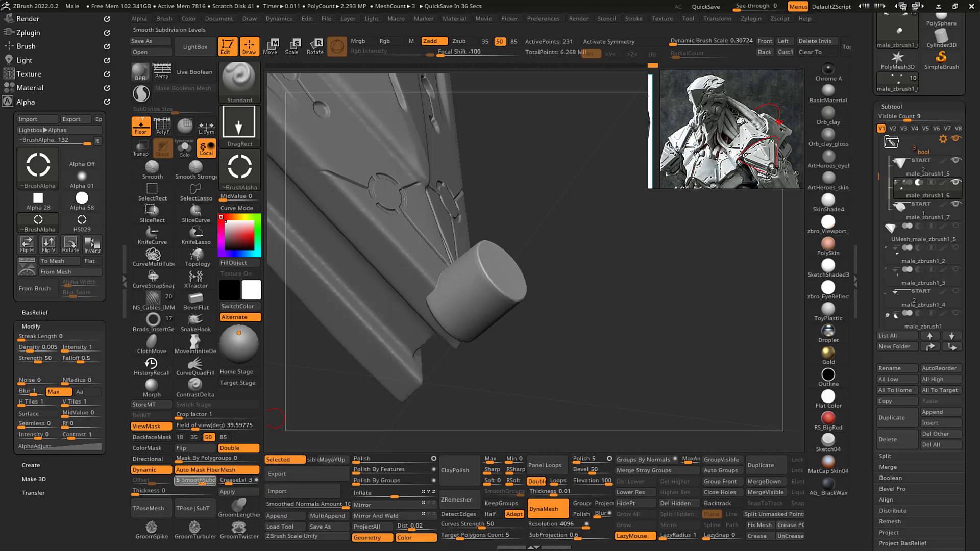
mouse_move(630, 353)
mouse_down()
mouse_move(616, 354)
mouse_move(604, 329)
mouse_move(572, 341)
mouse_move(623, 342)
mouse_move(626, 357)
mouse_move(617, 301)
mouse_move(614, 350)
mouse_move(591, 368)
mouse_move(636, 364)
mouse_up()
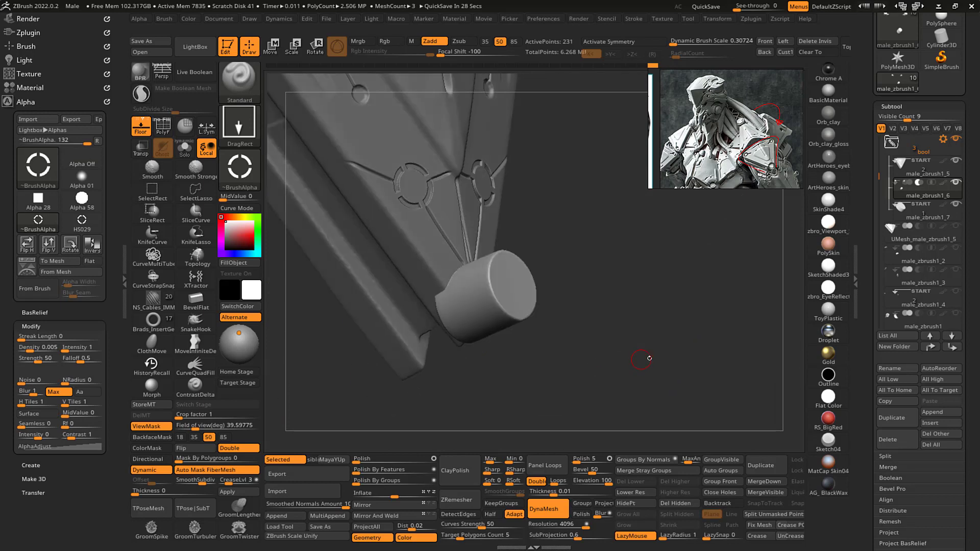
click(227, 491)
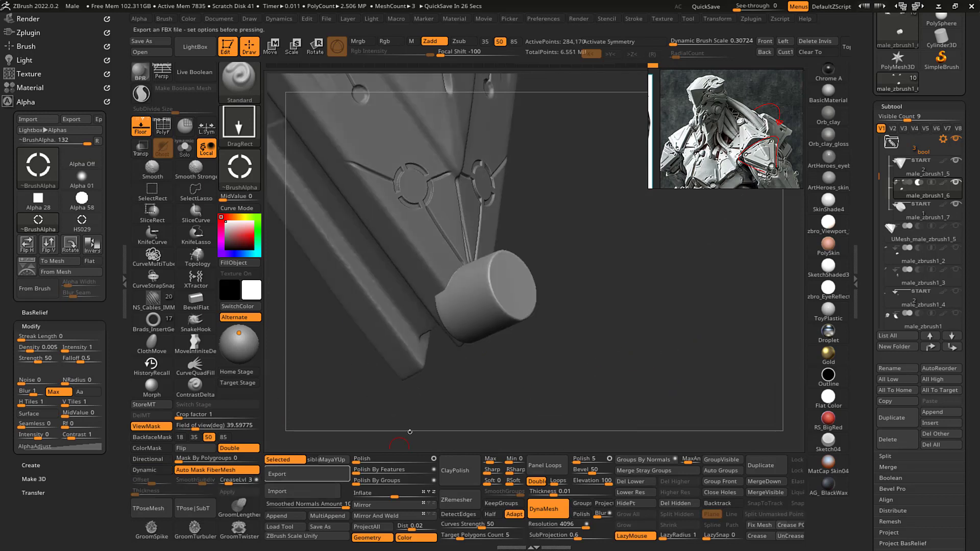
- Isolate the male_zbrush1_7 cylinder, group it by normals and crease its polygroup borders
click(897, 212)
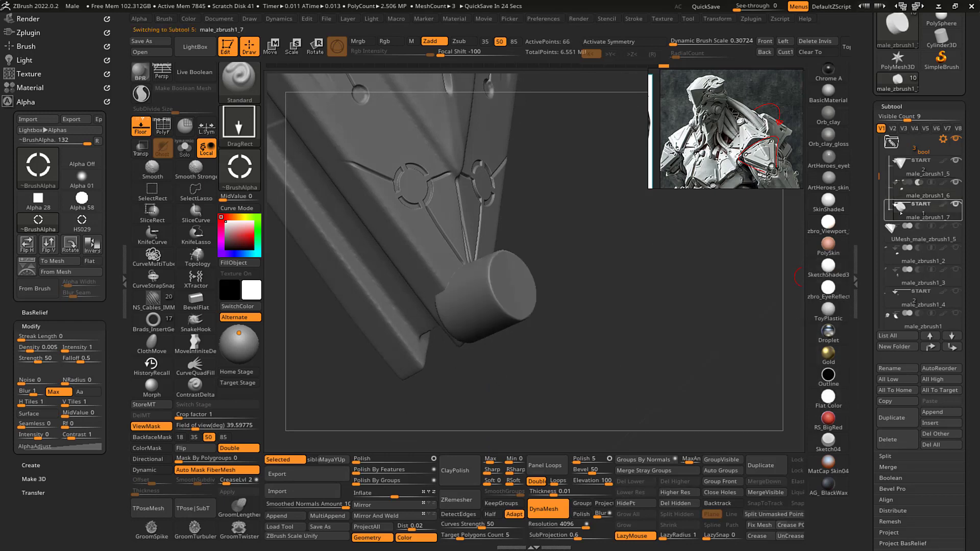
click(954, 182)
mouse_move(587, 339)
alt+mouse_down()
mouse_move(591, 295)
mouse_move(588, 365)
alt+mouse_up()
key(shift+s)
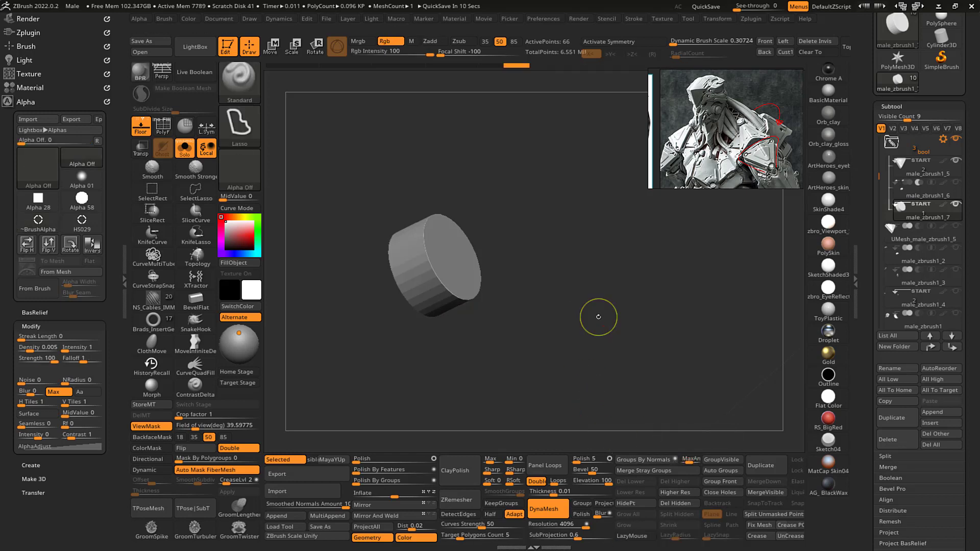
key(shift+f)
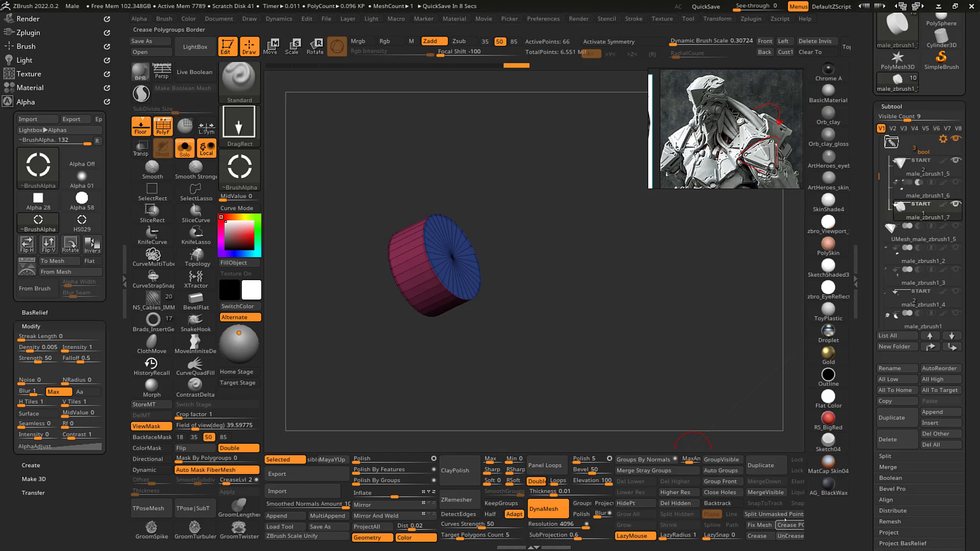
drag(576, 326, 616, 280)
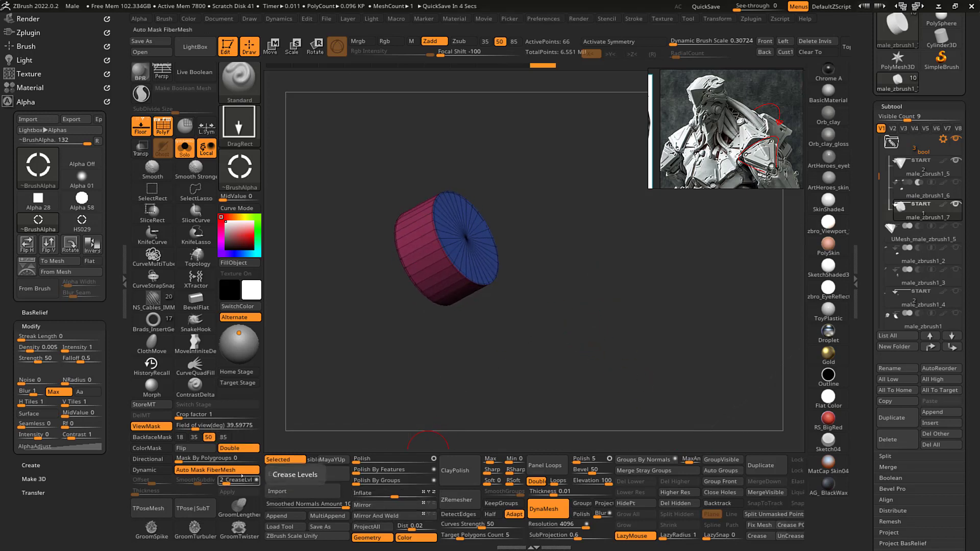
- Turn on dynamic subdivision for the isolated cylinder and set its crease level to 3
key(d)
key(shift+f)
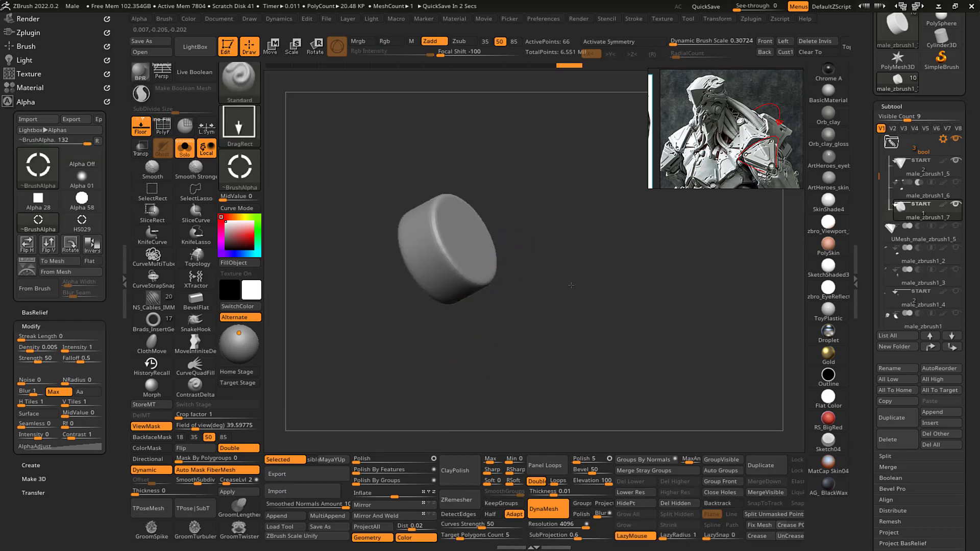
drag(379, 370, 397, 366)
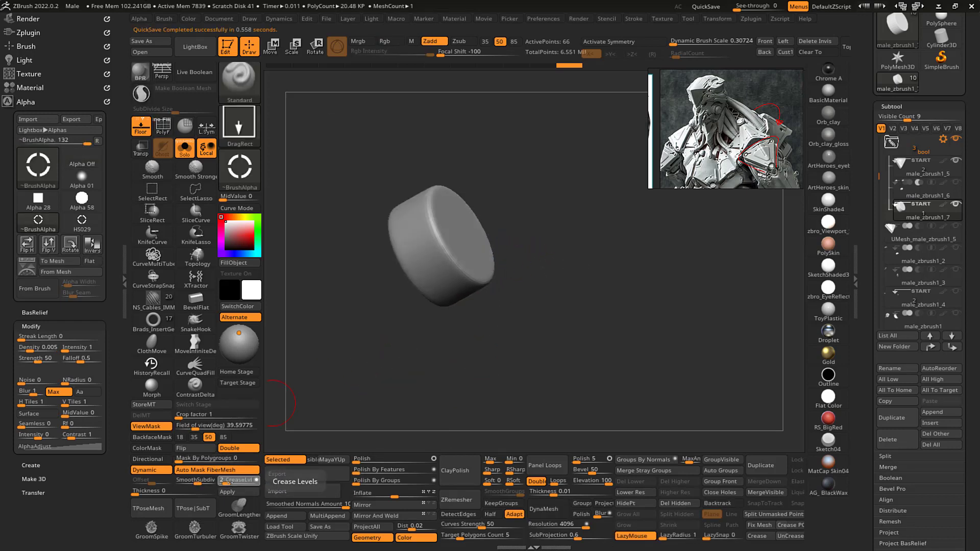
drag(227, 482, 230, 482)
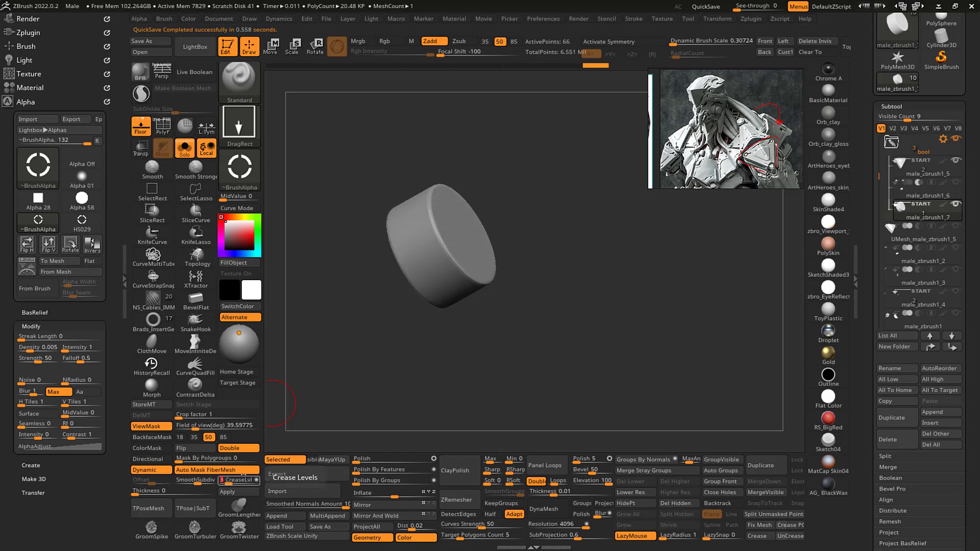
- Adjust the isolated peg cylinder's SmoothSubdiv level and apply its dynamic subdivision to the mesh
ctrl+right_drag(558, 347, 544, 351)
drag(199, 480, 203, 480)
ctrl+right_drag(632, 334, 623, 249)
ctrl+right_drag(597, 291, 592, 424)
ctrl+right_drag(592, 353, 587, 332)
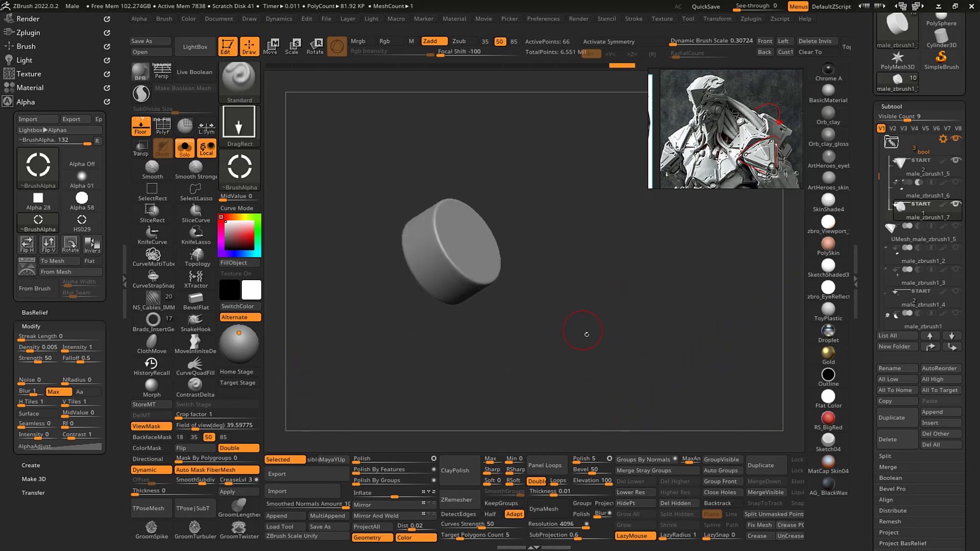
click(234, 493)
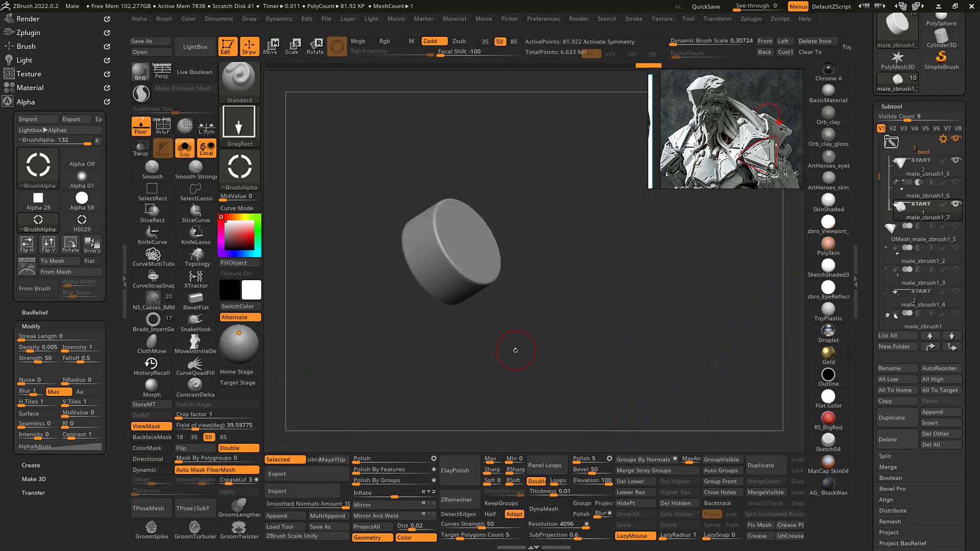
- Turn on the polyframe display and delete the old boolean result UMesh_male_zbrush1_5
drag(514, 345, 551, 291)
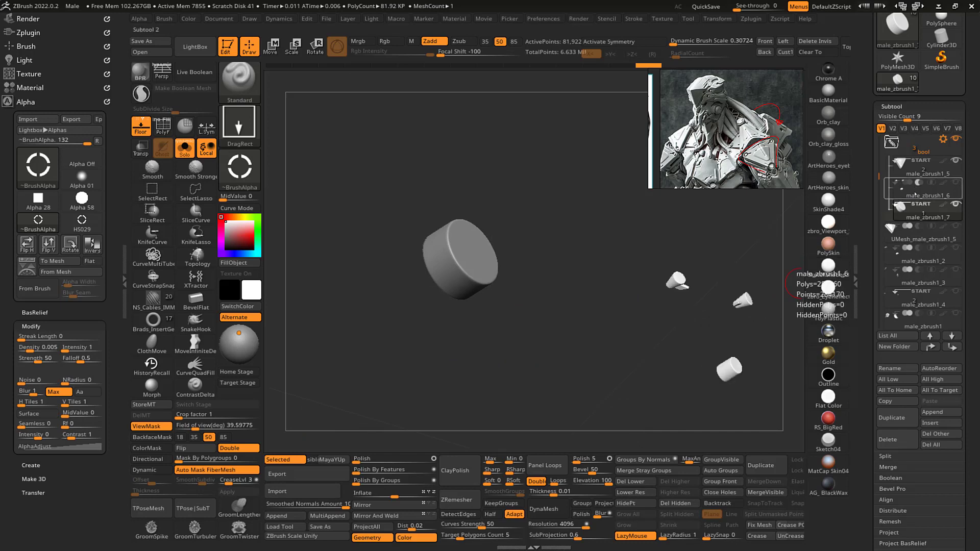
key(shift+f)
ctrl+right_drag(621, 253, 646, 386)
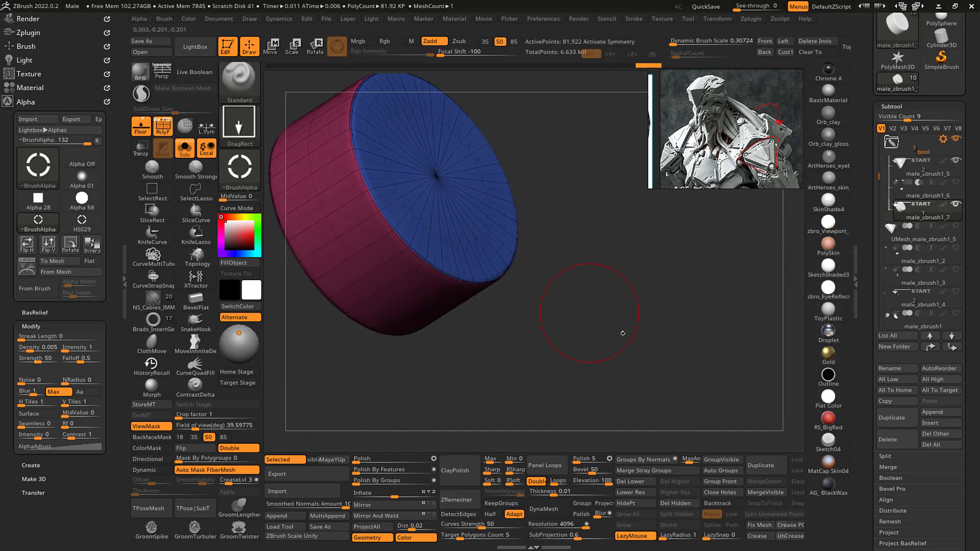
ctrl+right_drag(622, 333, 709, 276)
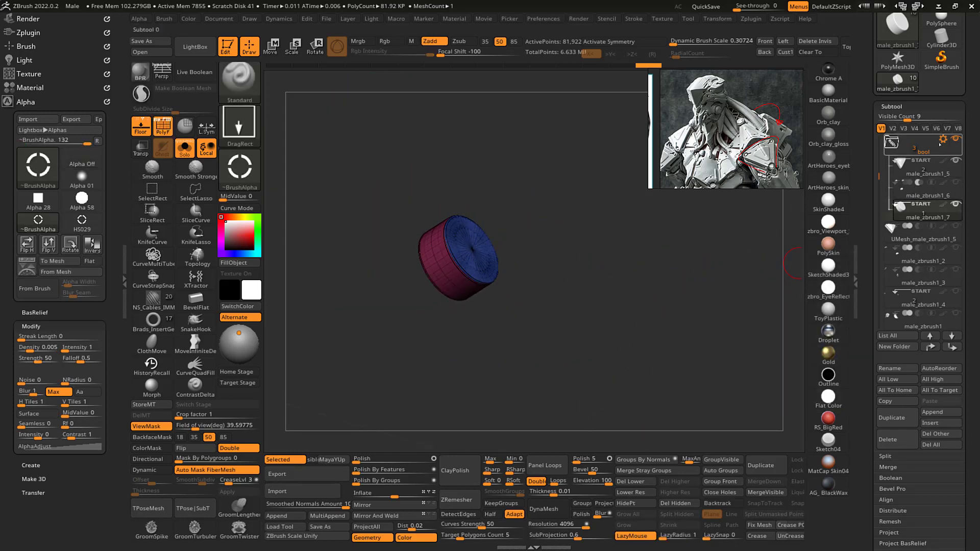
mouse_move(602, 301)
mouse_down()
mouse_move(586, 287)
mouse_move(641, 282)
mouse_up()
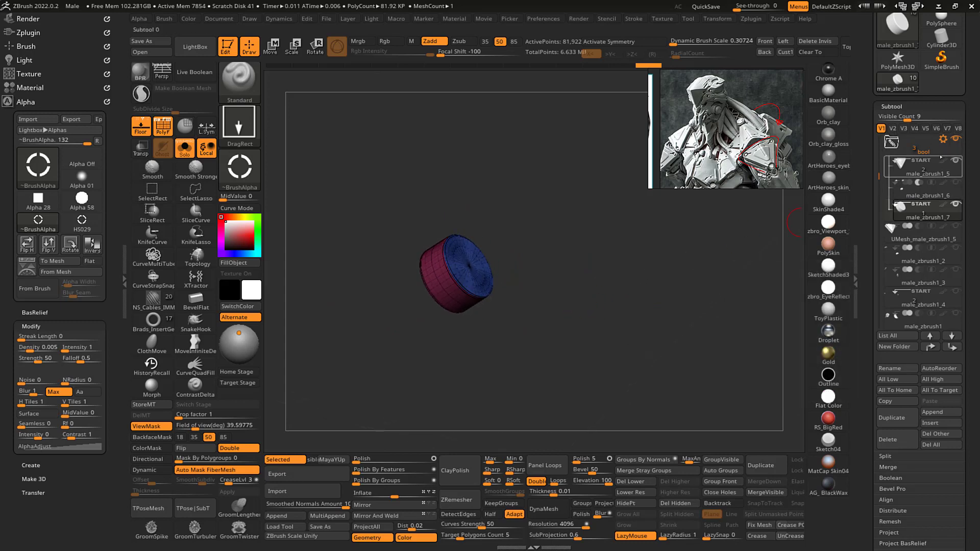
mouse_move(943, 140)
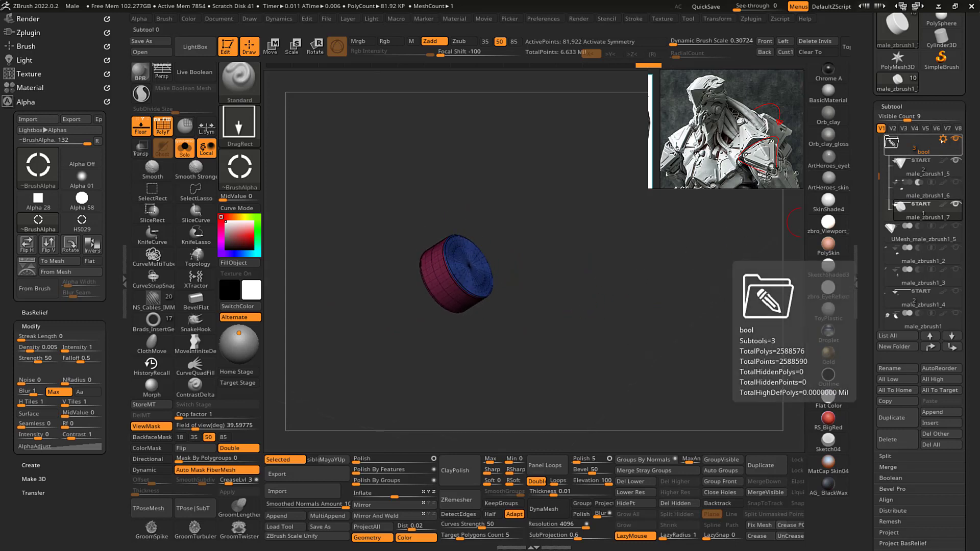
click(922, 235)
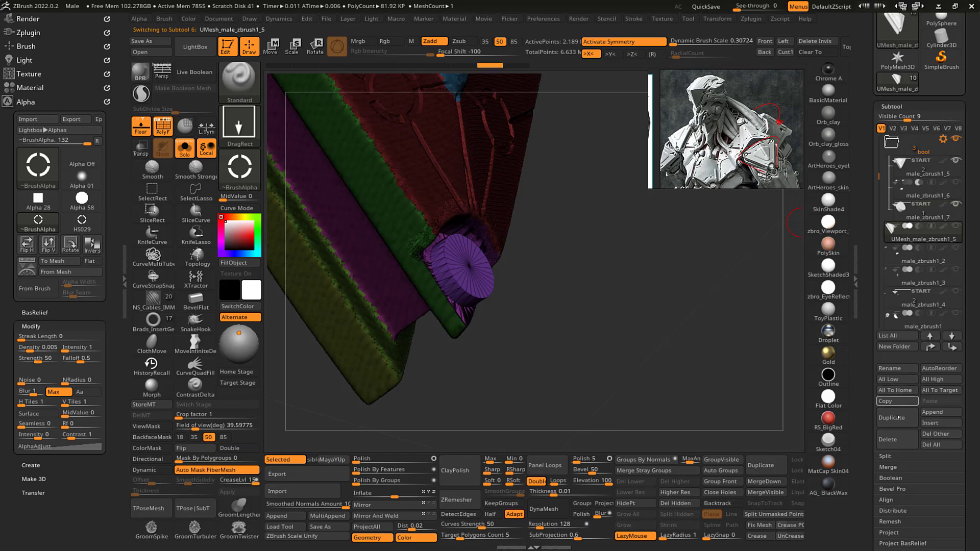
click(887, 439)
click(789, 462)
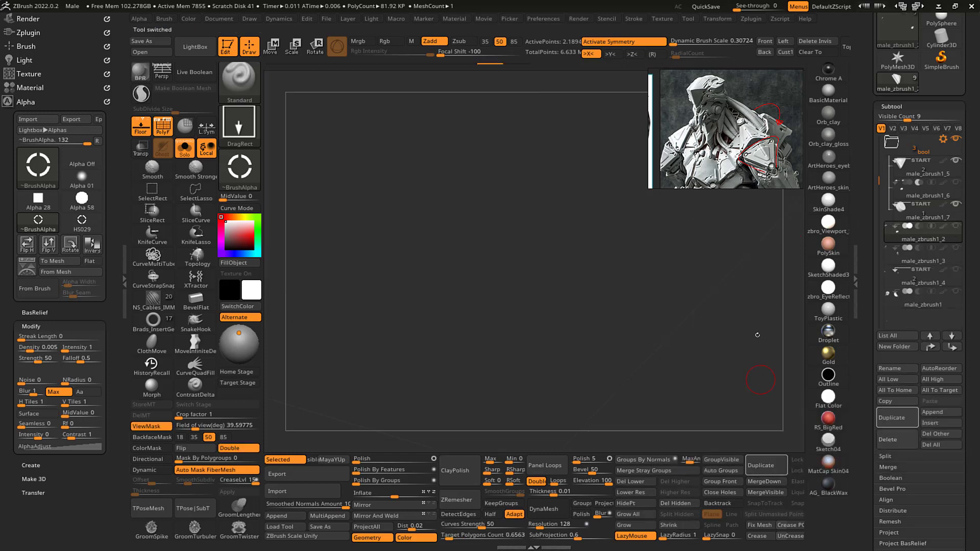
- Leave Solo mode so panel, cutter and peg are shown together, and turn on the live boolean preview
click(901, 161)
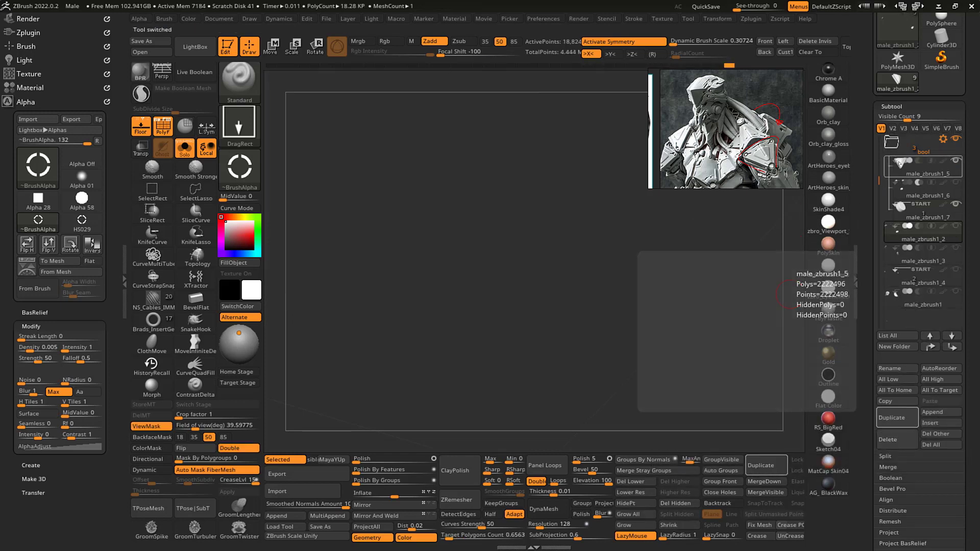
click(957, 181)
key(shift+s)
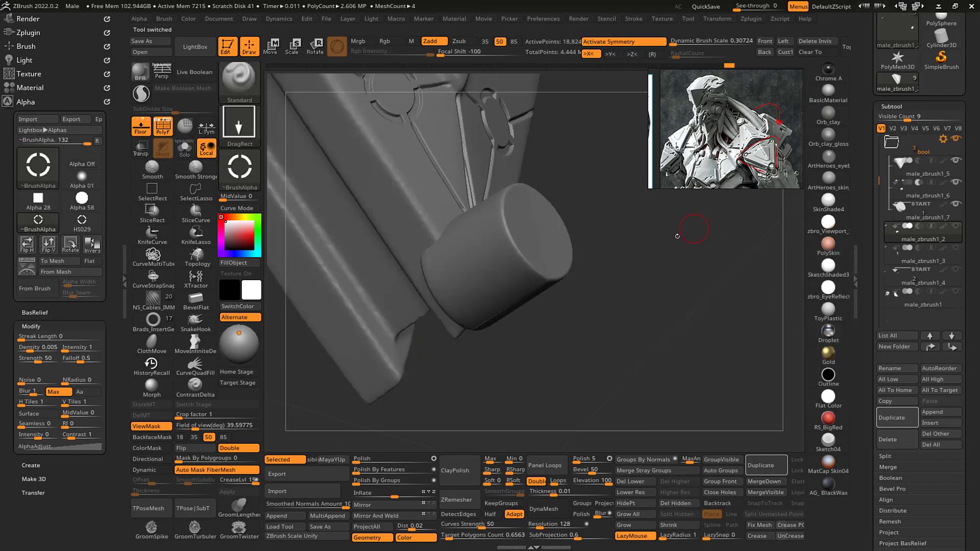
drag(673, 271, 689, 262)
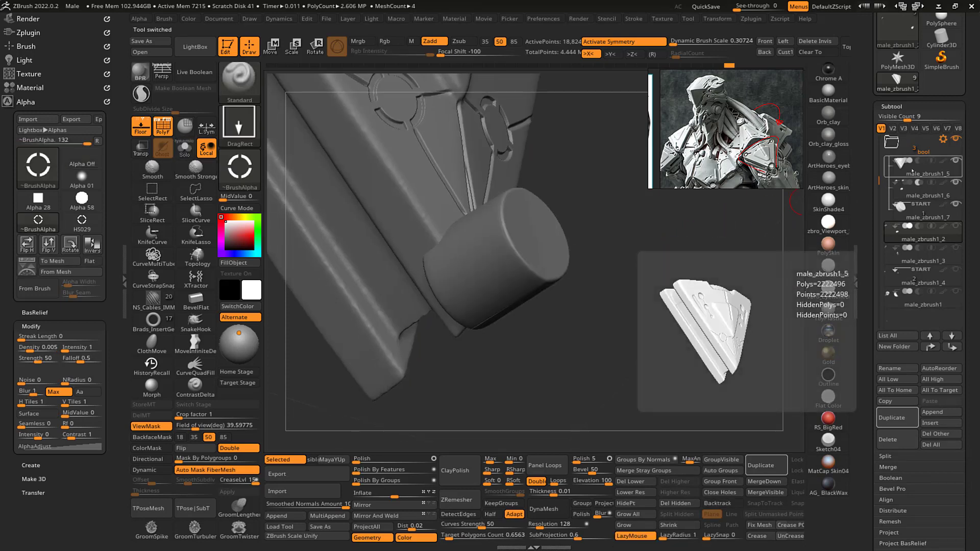
mouse_move(915, 207)
mouse_move(911, 188)
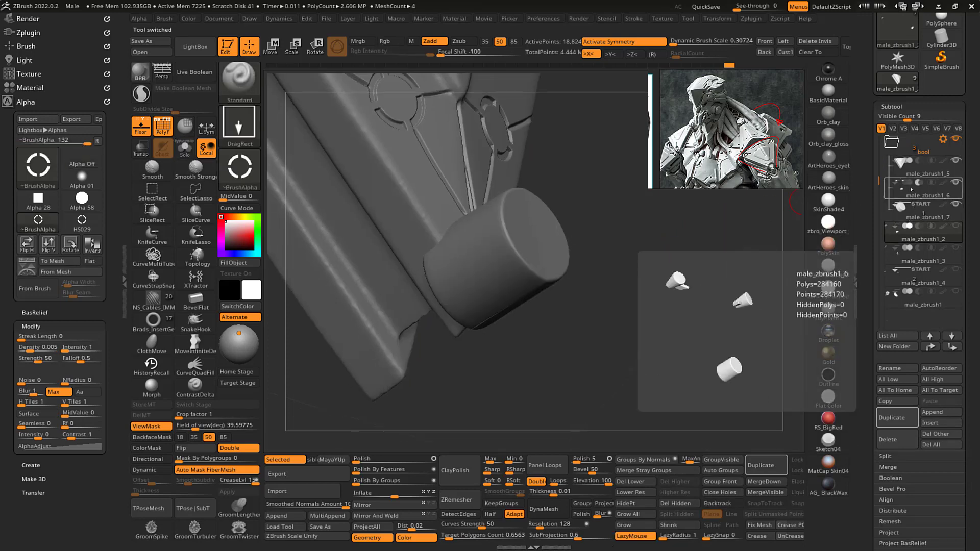
ctrl+right_drag(704, 291, 697, 285)
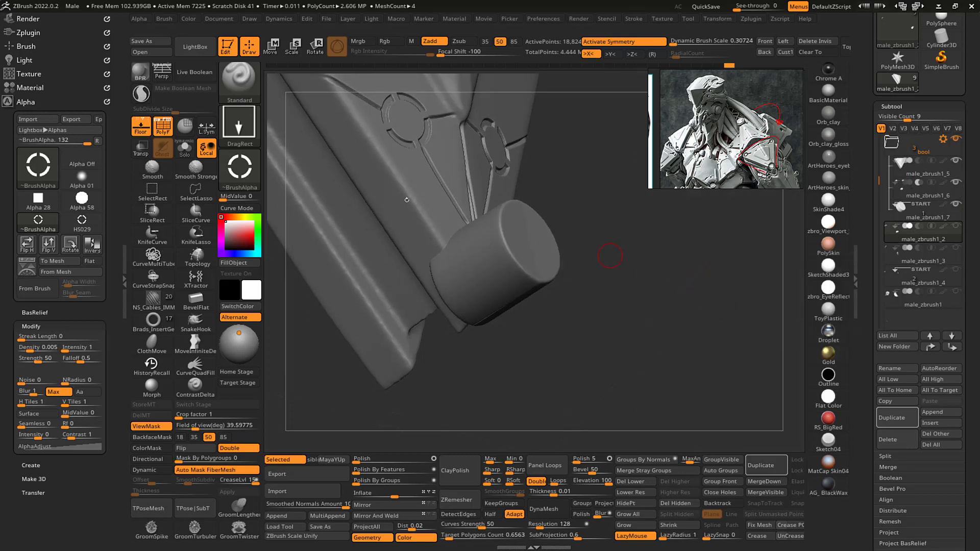
click(195, 72)
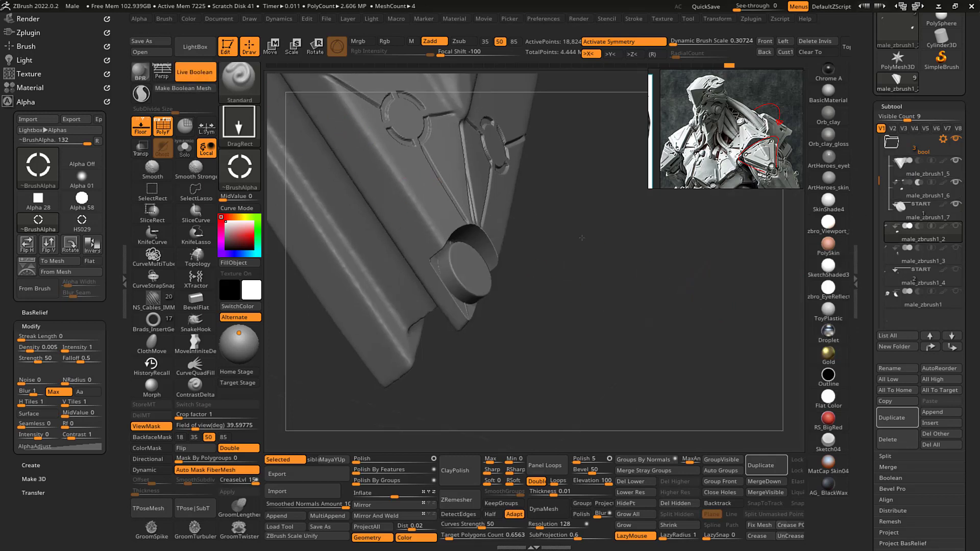
- Generate a boolean mesh from the bool folder using Boolean Folder
alt+drag(561, 278, 565, 226)
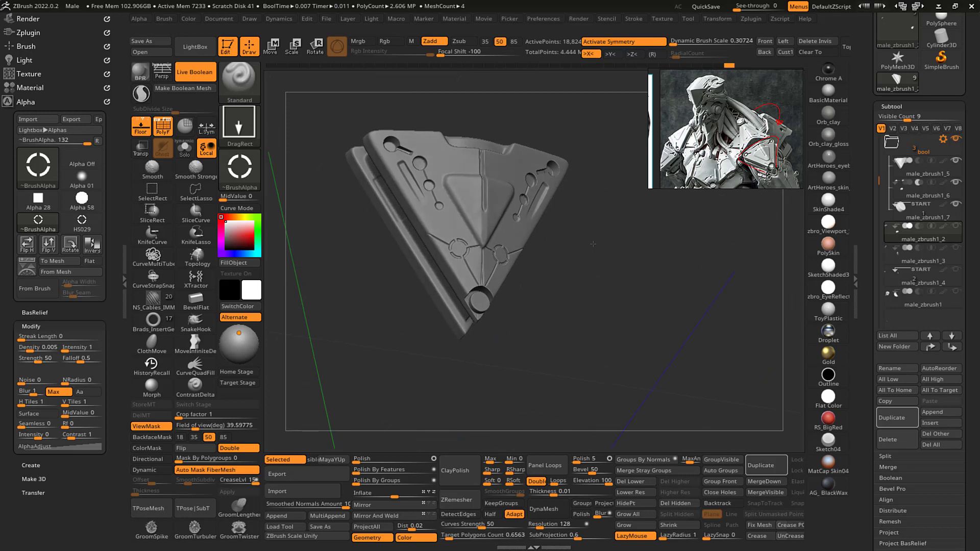
ctrl+right_drag(565, 227, 617, 258)
click(942, 139)
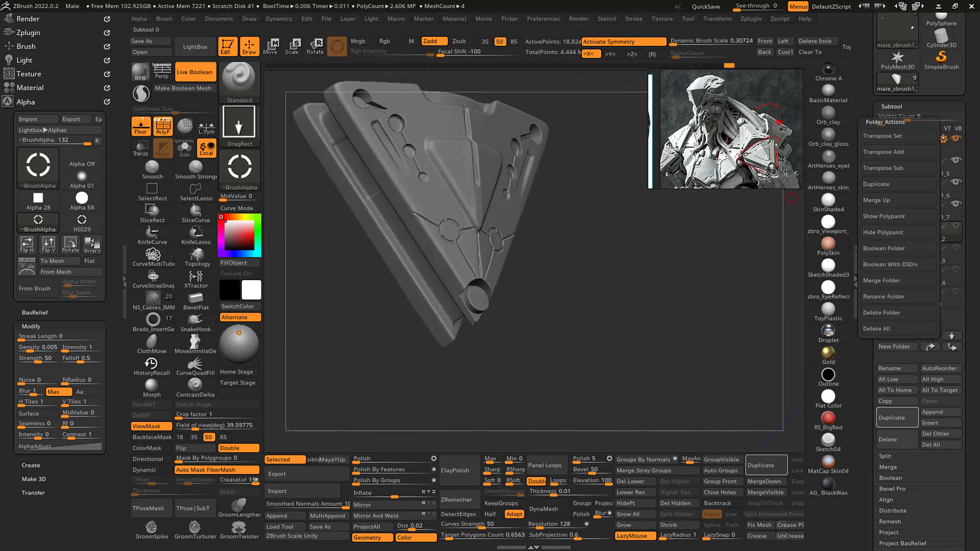
click(885, 248)
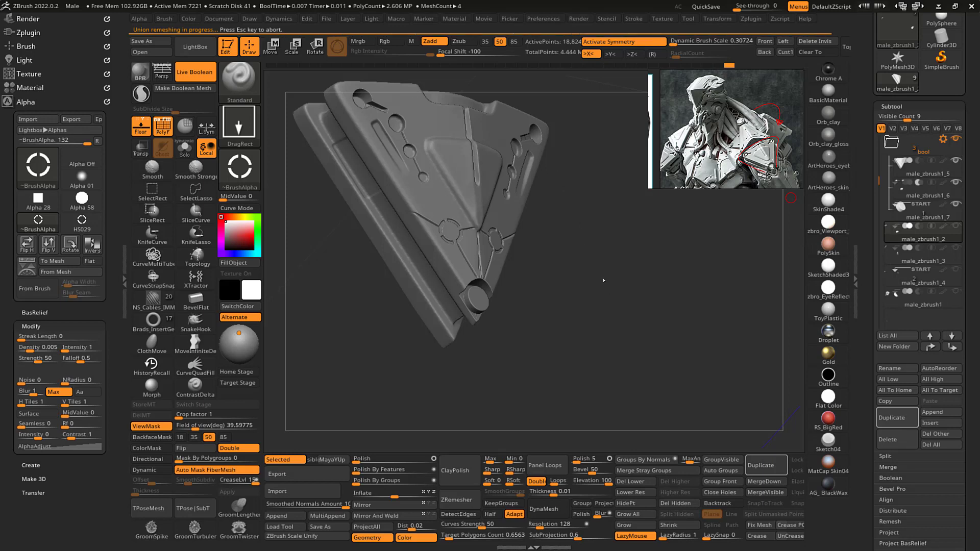
ctrl+right_drag(595, 275, 598, 288)
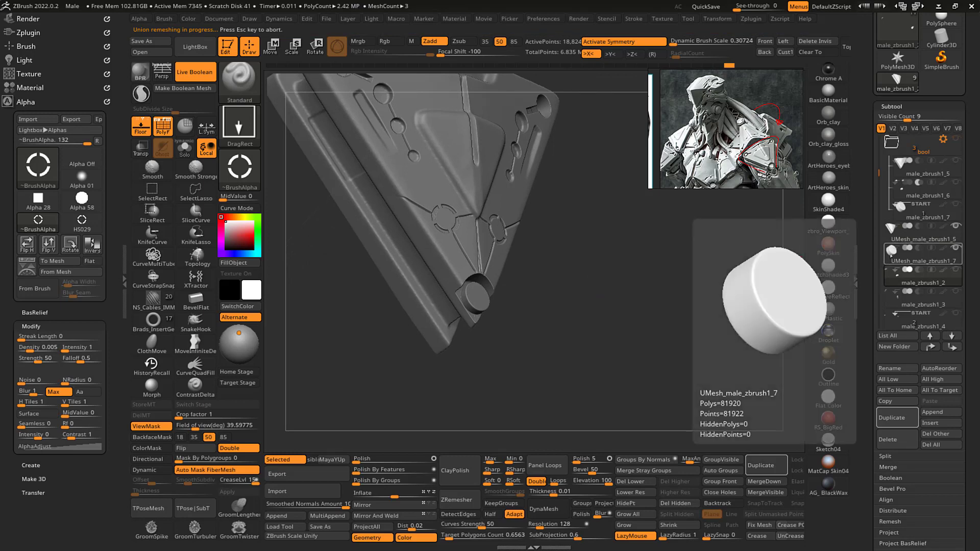
mouse_move(891, 228)
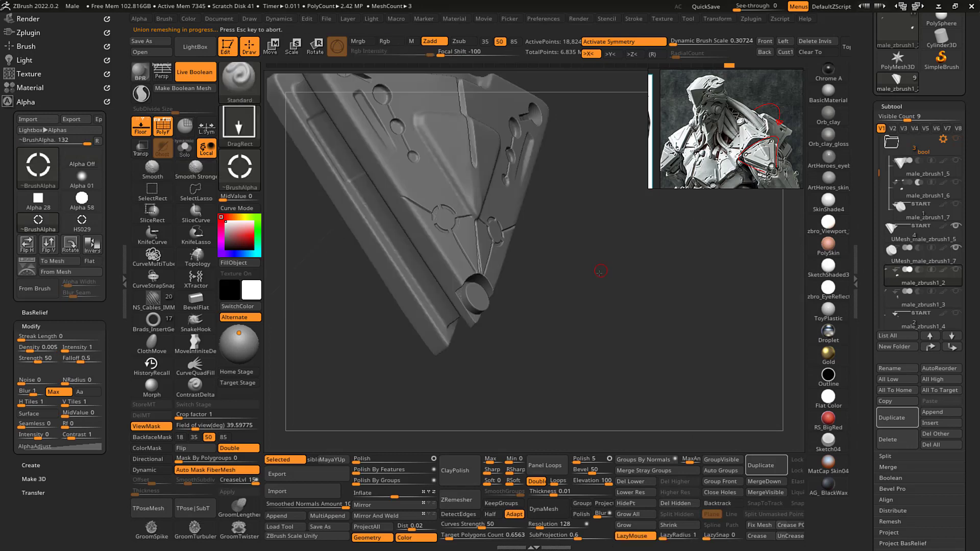
ctrl+right_drag(607, 248, 610, 283)
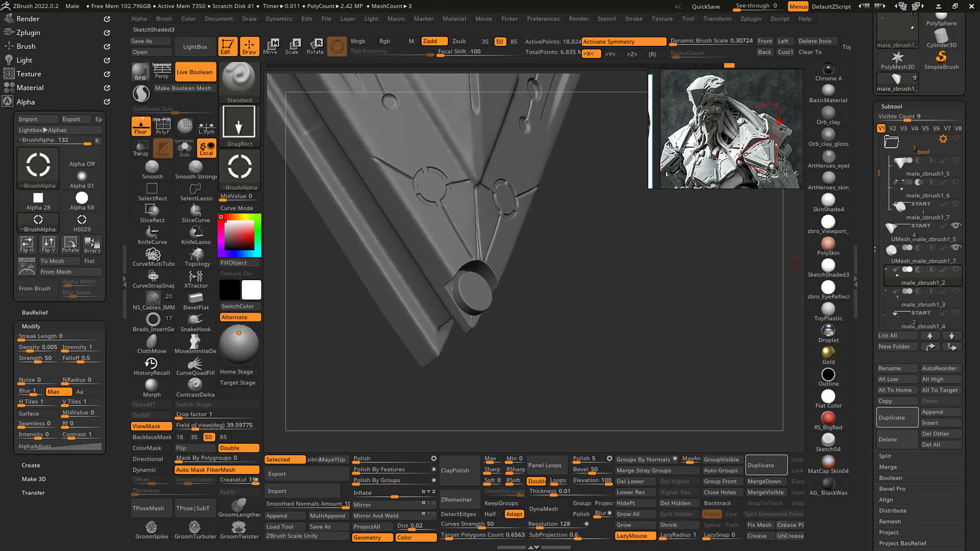
- Inspect the new panel mesh's polygroups with the peg hidden, and delete the separate peg result UMesh_male_zbrush1_7
click(914, 236)
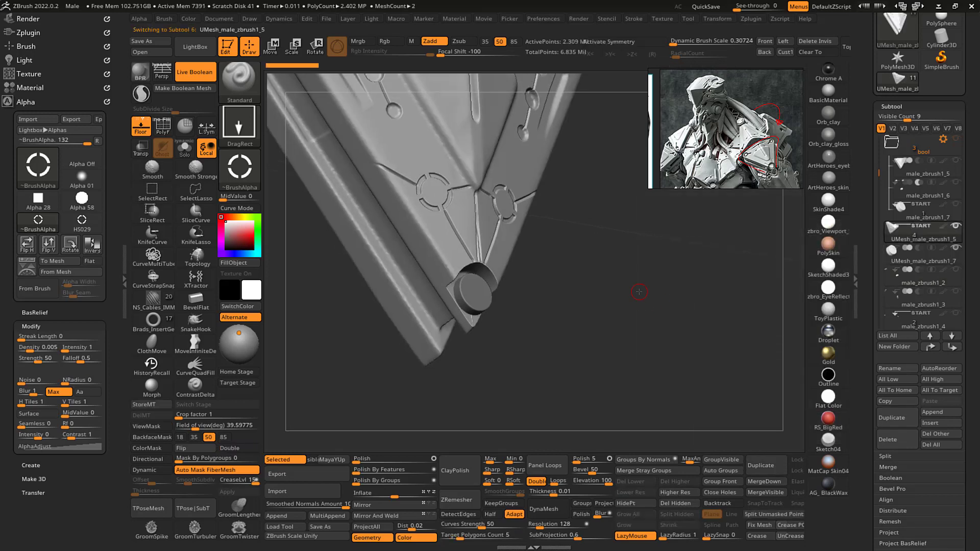
key(shift+f)
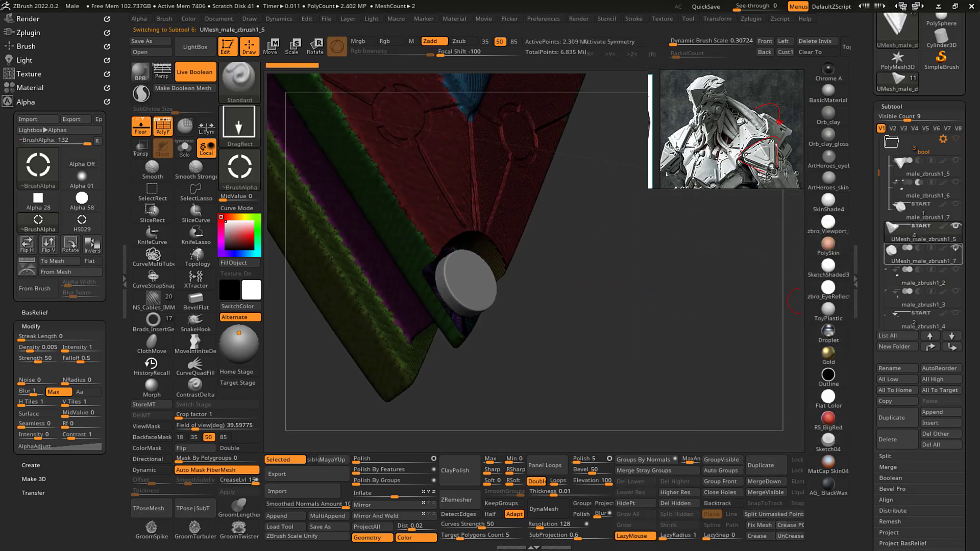
click(955, 248)
mouse_move(626, 344)
mouse_down()
mouse_move(609, 331)
mouse_move(610, 352)
mouse_up()
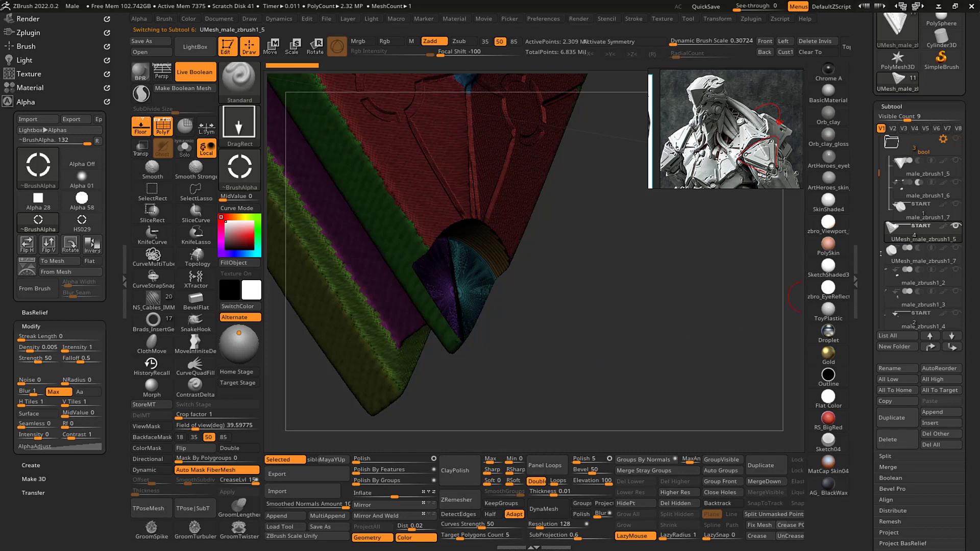
click(891, 251)
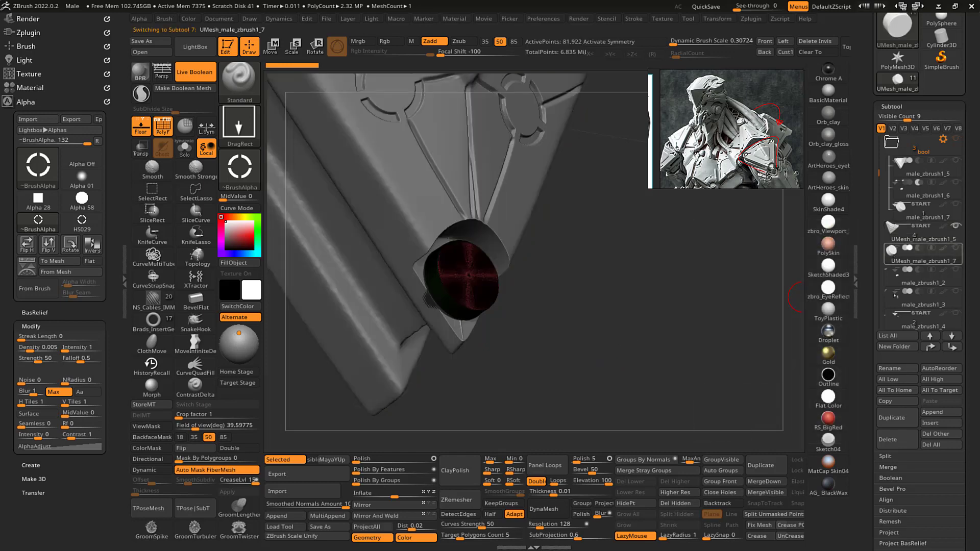
click(898, 440)
click(789, 466)
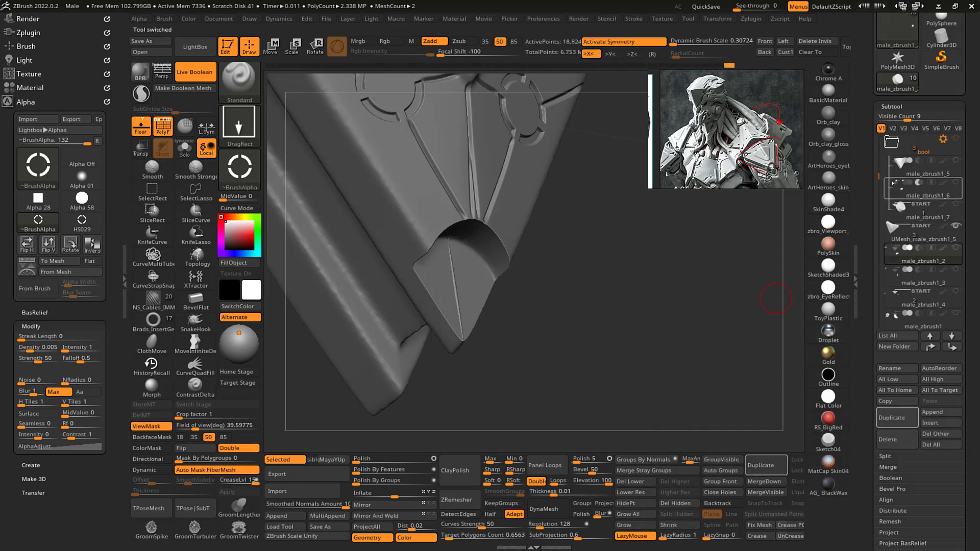
- Show the bool folder again and delete the original peg cylinder male_zbrush1_7 from it
click(955, 138)
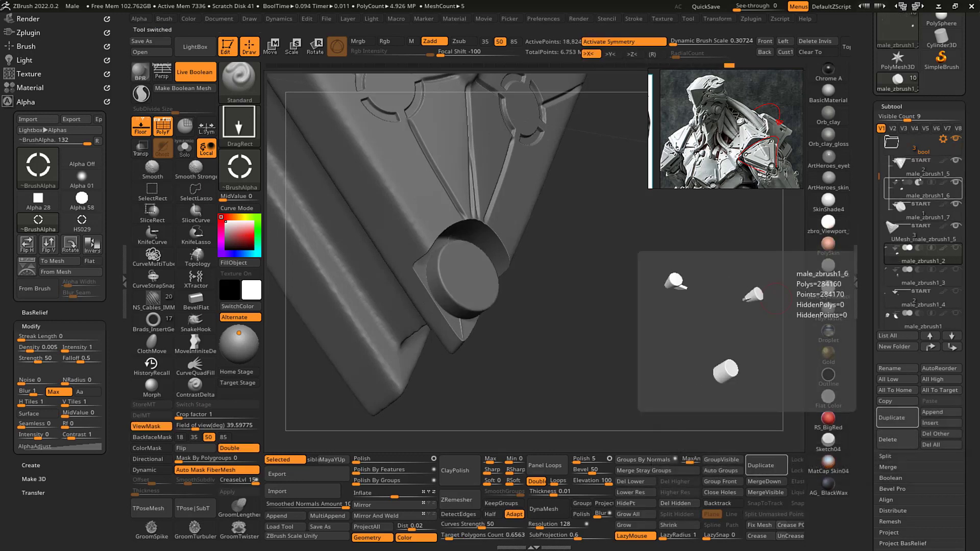
click(919, 209)
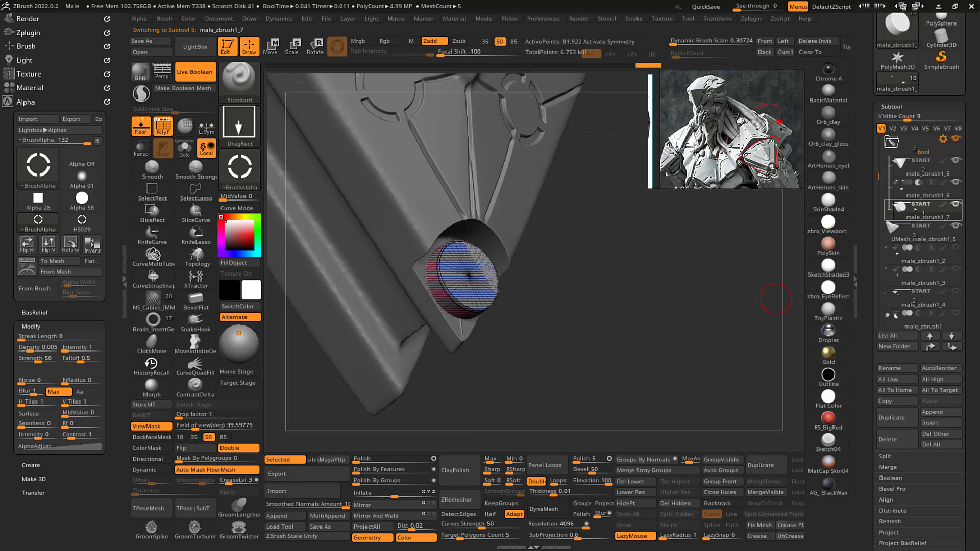
click(896, 226)
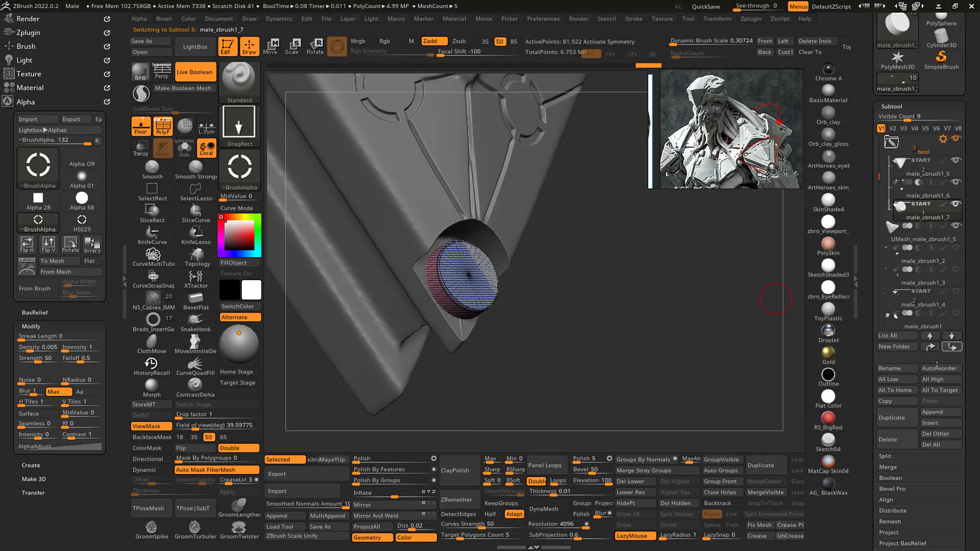
click(901, 440)
click(789, 464)
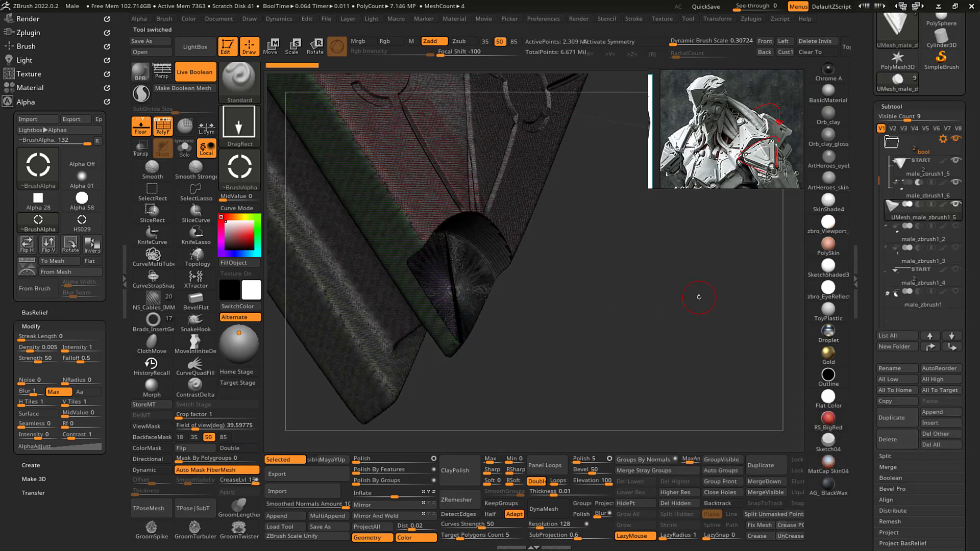
- Delete the generated boolean panel mesh UMesh_male_zbrush1_5
mouse_move(904, 208)
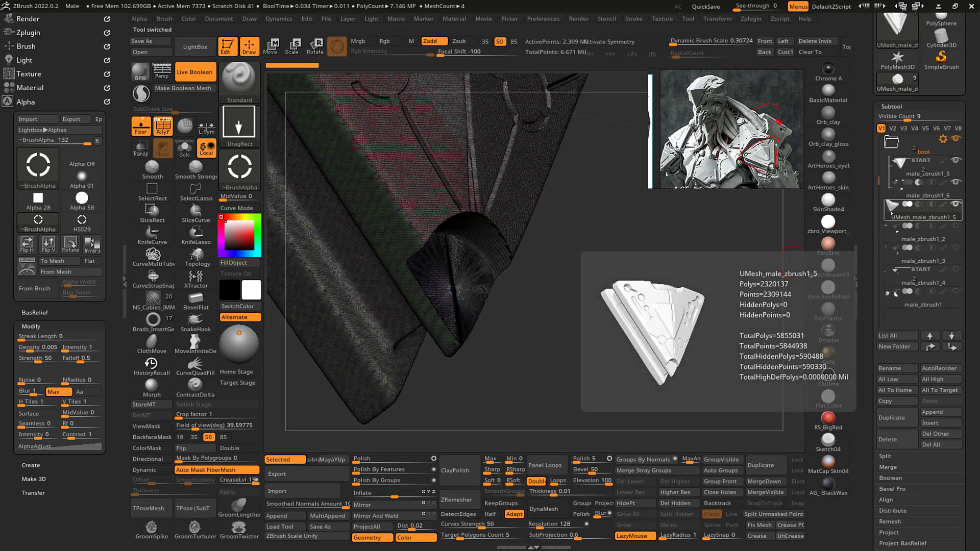
click(887, 439)
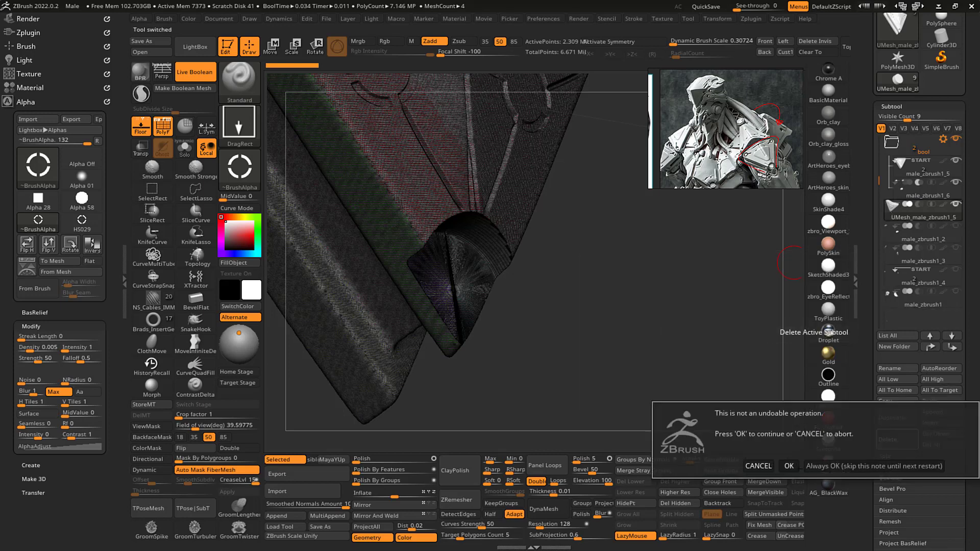
click(789, 466)
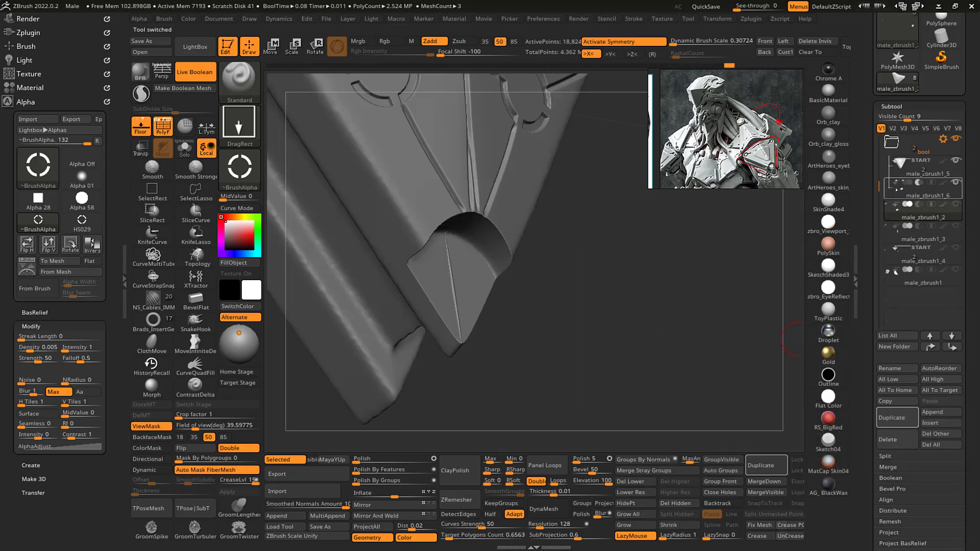
- Select the cutter cylinders male_zbrush1_6 and turn off the live boolean preview
click(895, 190)
drag(651, 370, 602, 321)
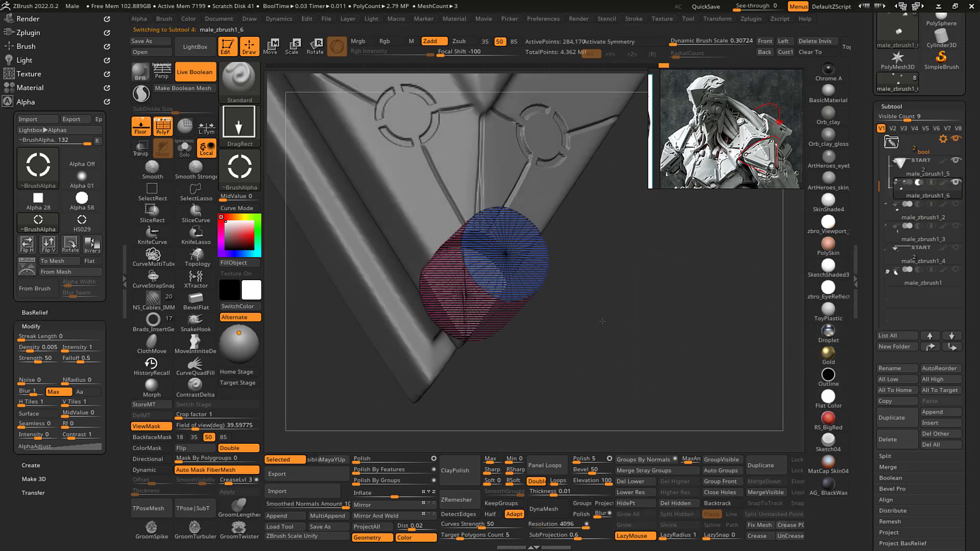
click(193, 66)
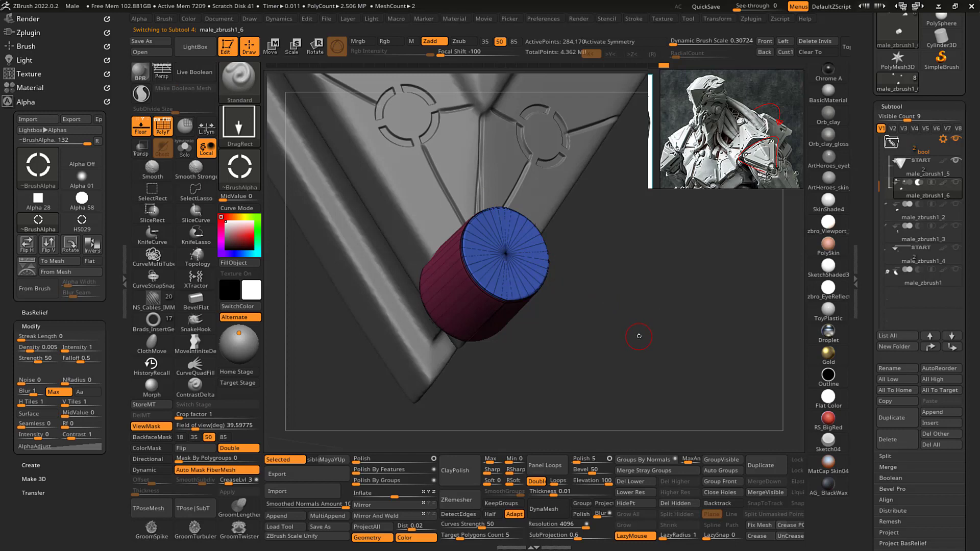
- Select the panel male_zbrush1_5, show the cutter male_zbrush1_6 and turn the live boolean preview back on
drag(635, 336, 629, 327)
click(919, 169)
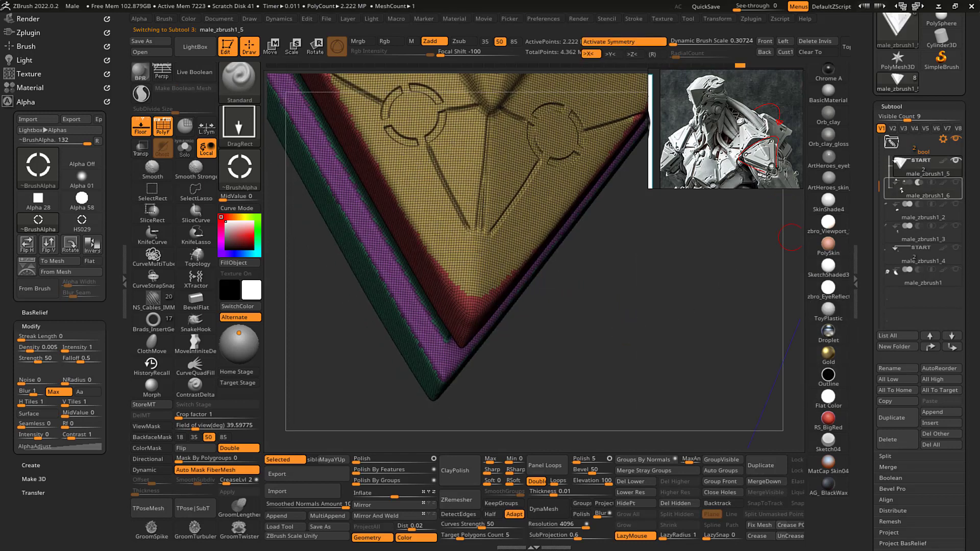
click(955, 182)
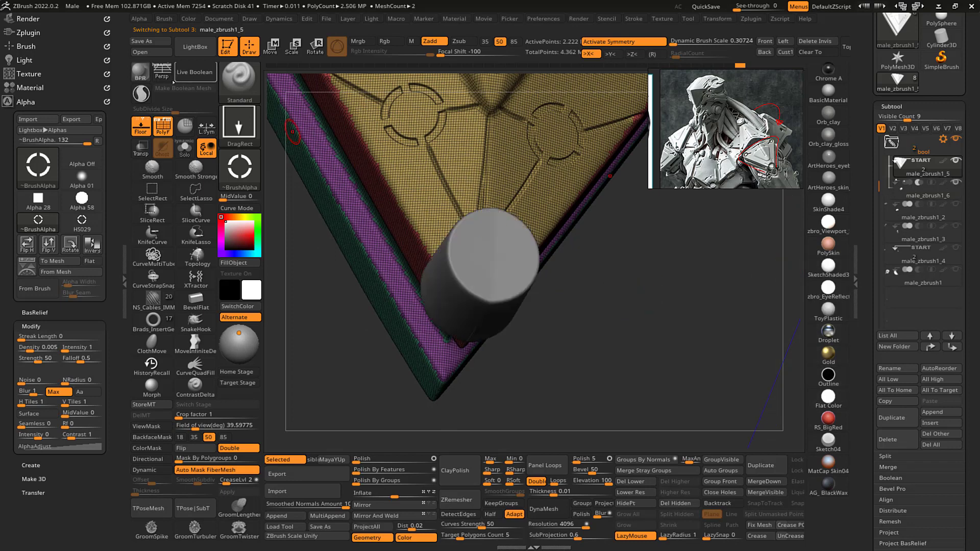
click(182, 72)
drag(586, 354, 556, 303)
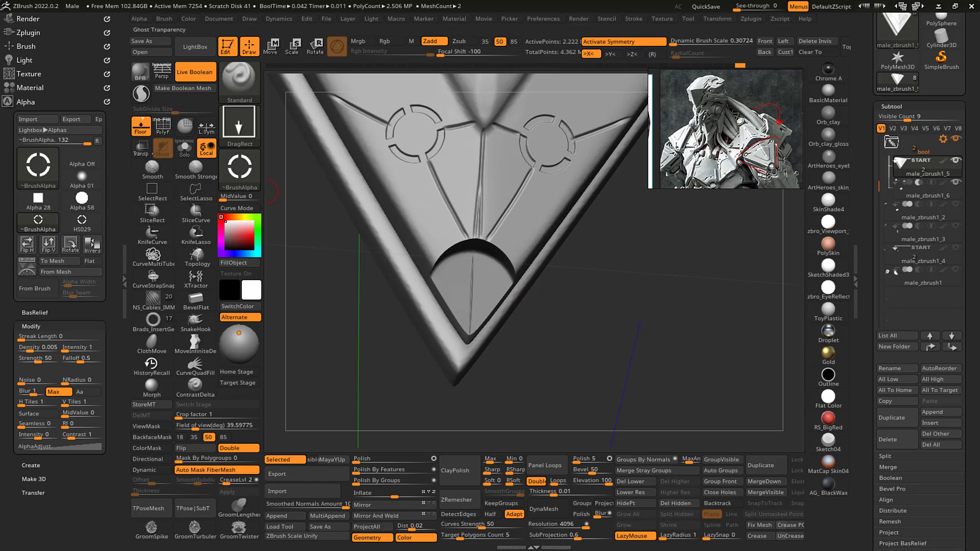
- Choose the cylinder from the Brads_Insert mesh brush and try to insert it in the circular notch on the panel
click(153, 319)
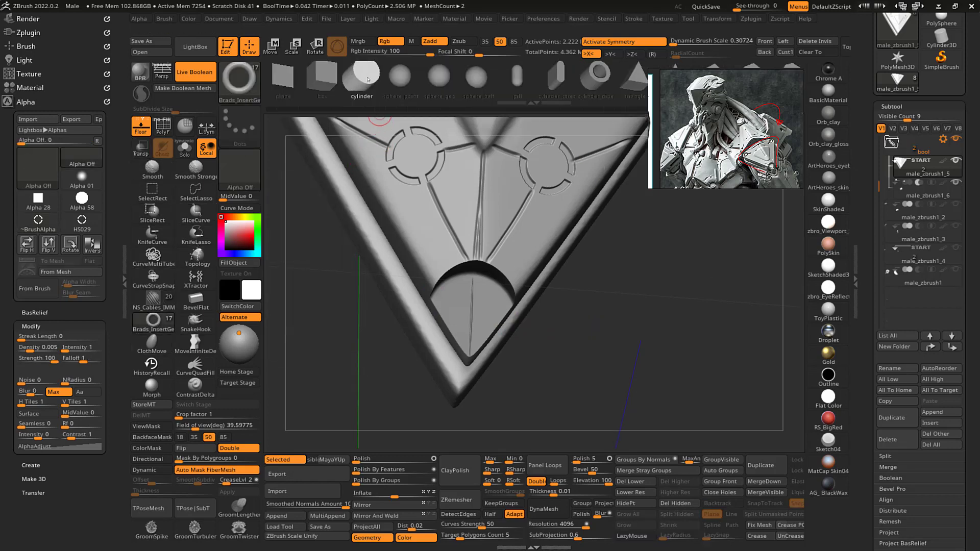
key(x)
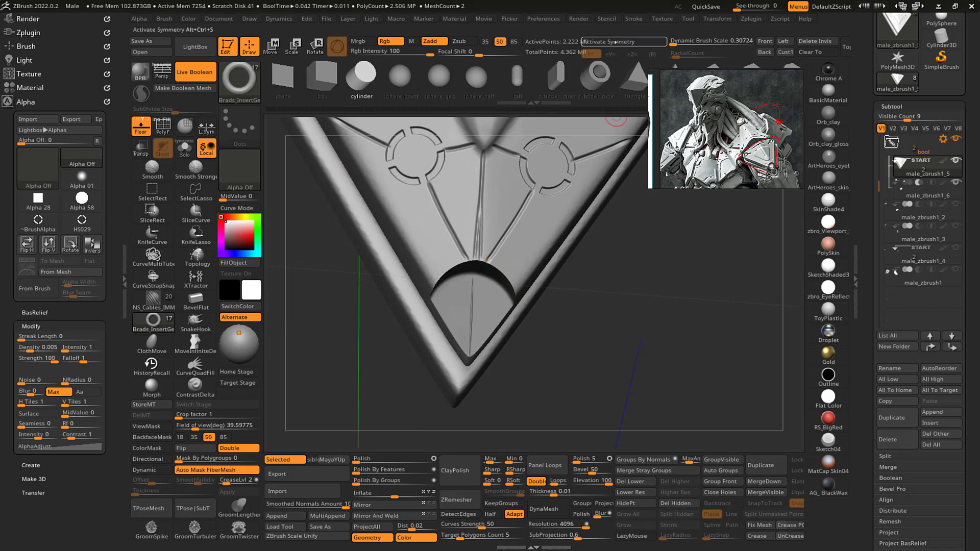
key(x)
click(472, 321)
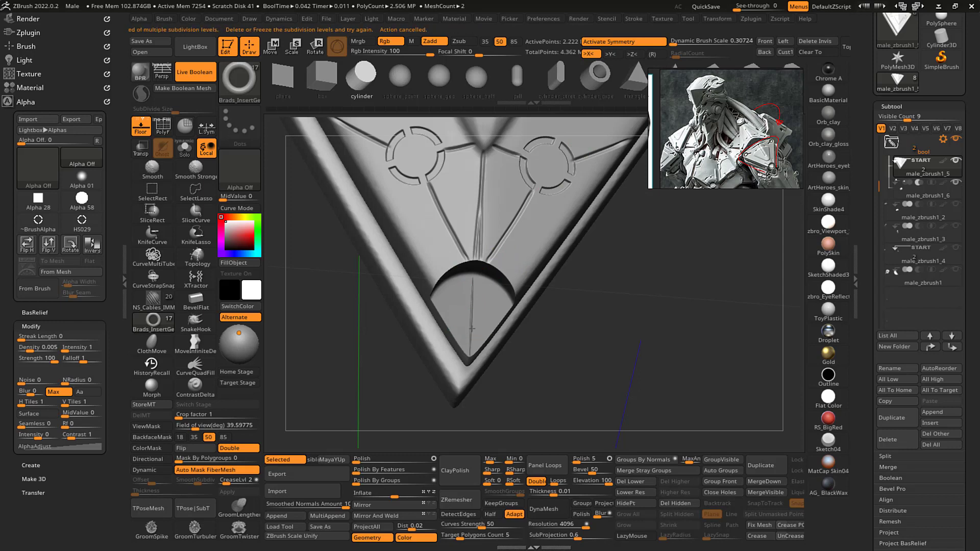
- Select the cutter male_zbrush1_6 and delete its lower subdivision levels so that meshes can be inserted into it
drag(673, 330, 678, 324)
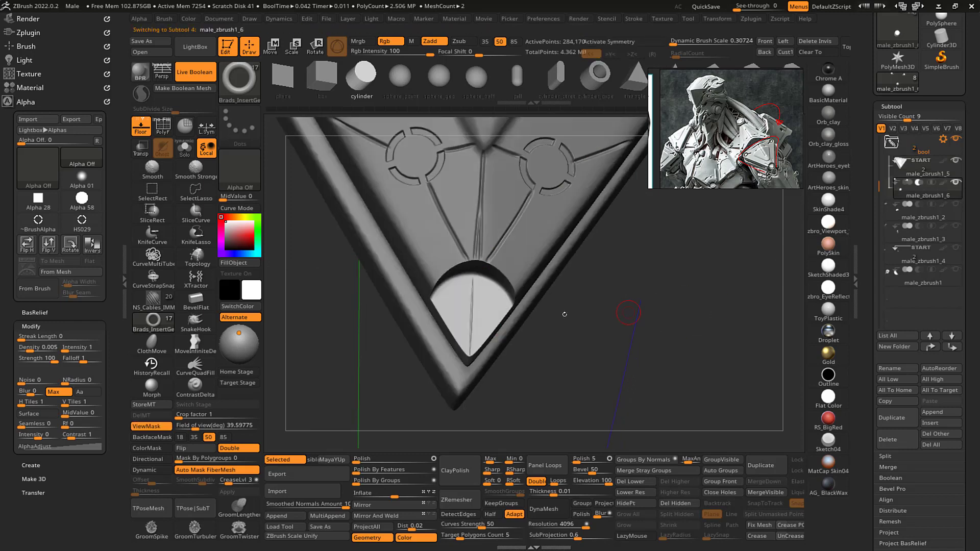
click(480, 327)
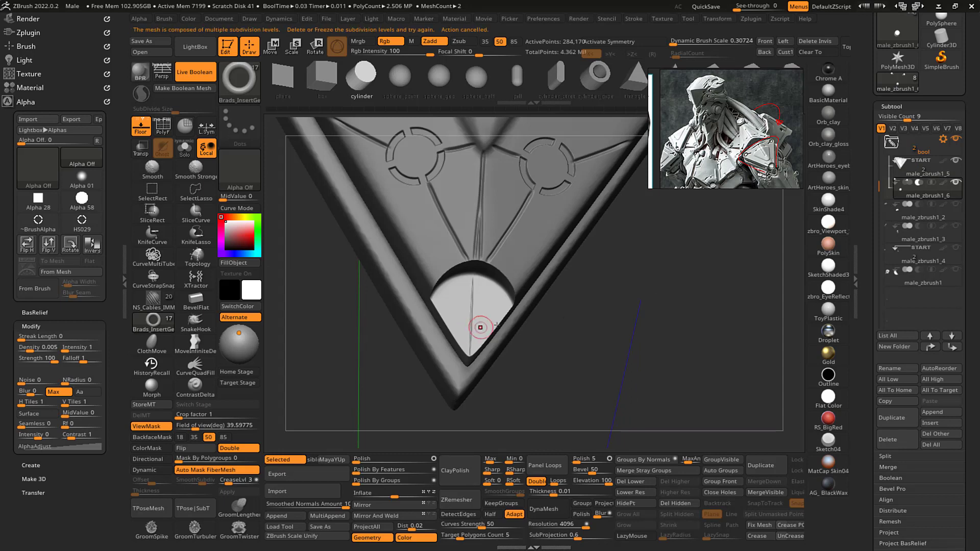
drag(635, 320, 642, 314)
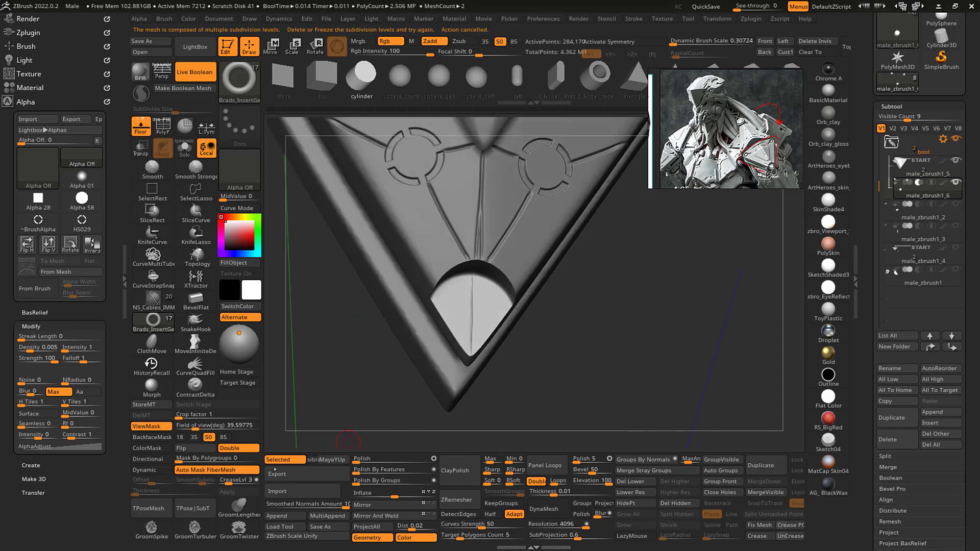
click(631, 481)
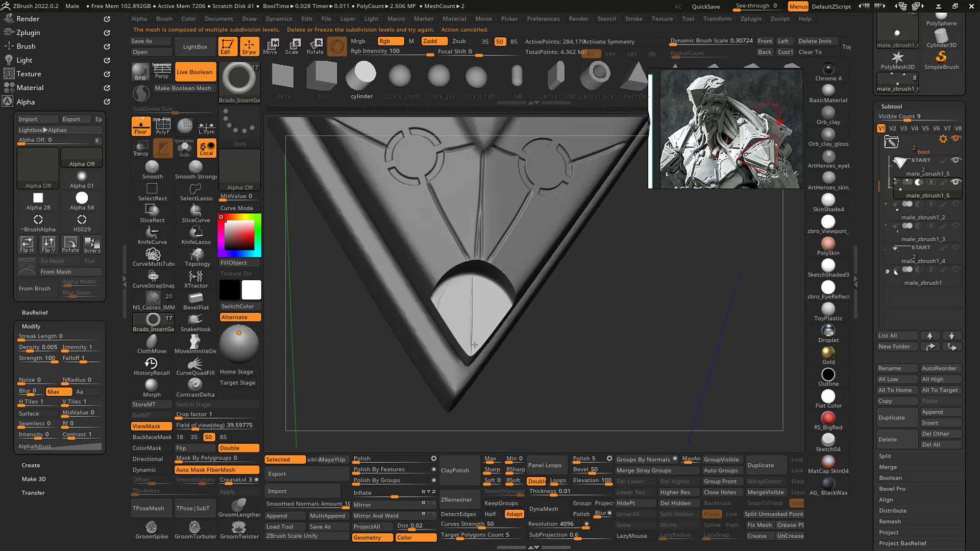
- Insert a small cylinder in the notch at the panel's tip and split it off the cutter into its own selected subtool
drag(474, 342, 482, 341)
drag(568, 365, 649, 387)
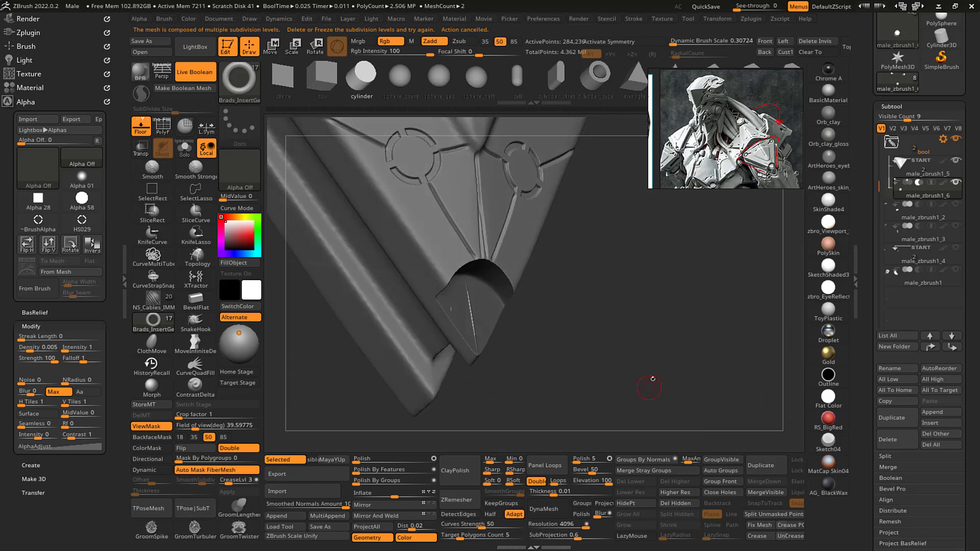
click(630, 504)
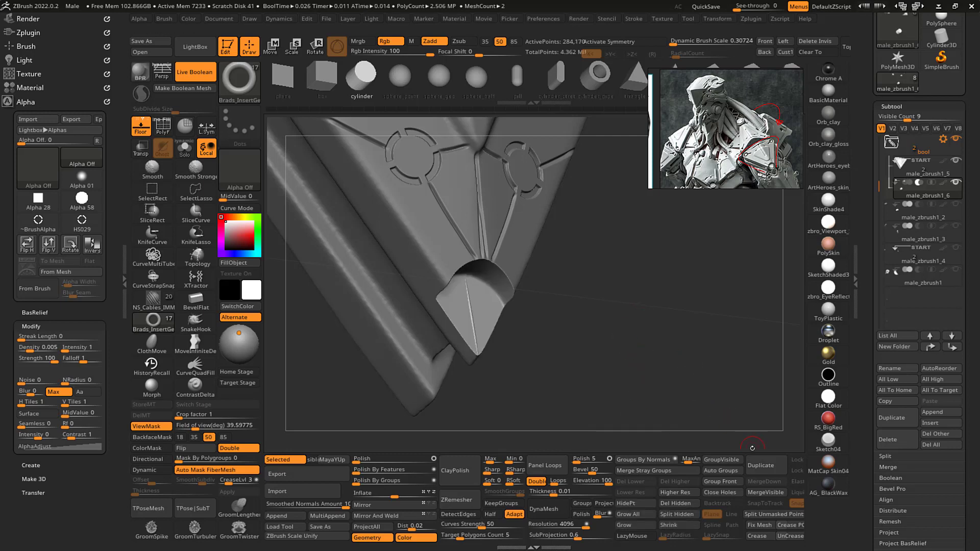
click(676, 514)
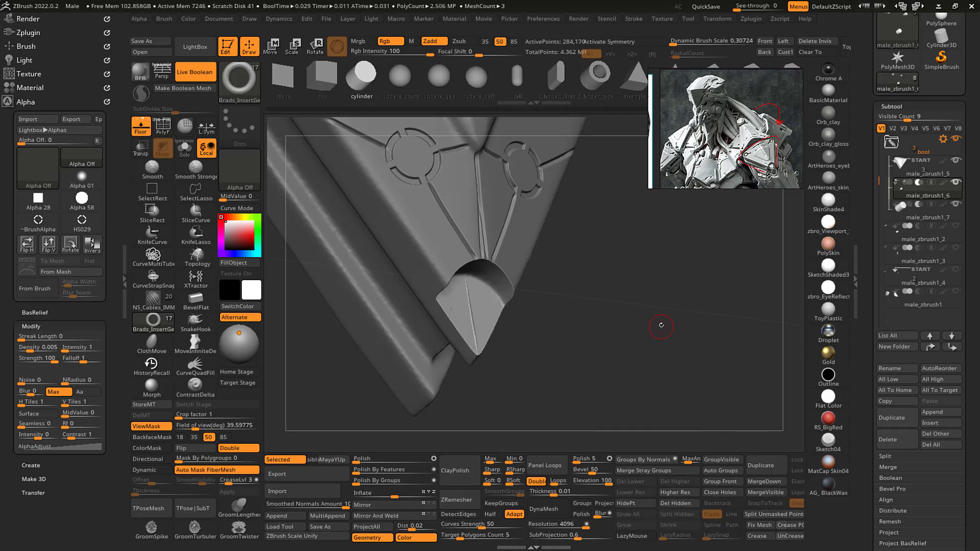
click(924, 210)
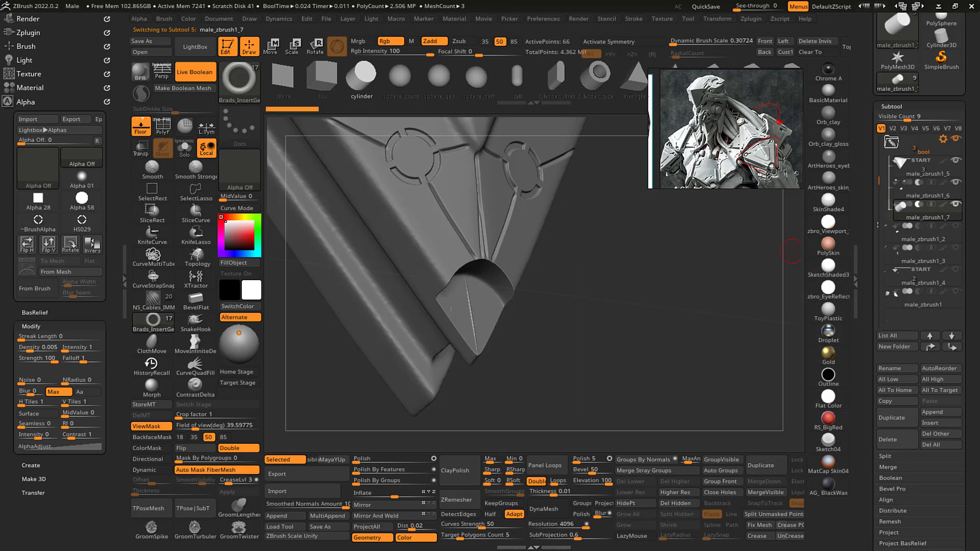
- Make the new cylinder male_zbrush1_7 the start of its own boolean group, checking it in solo view
click(929, 207)
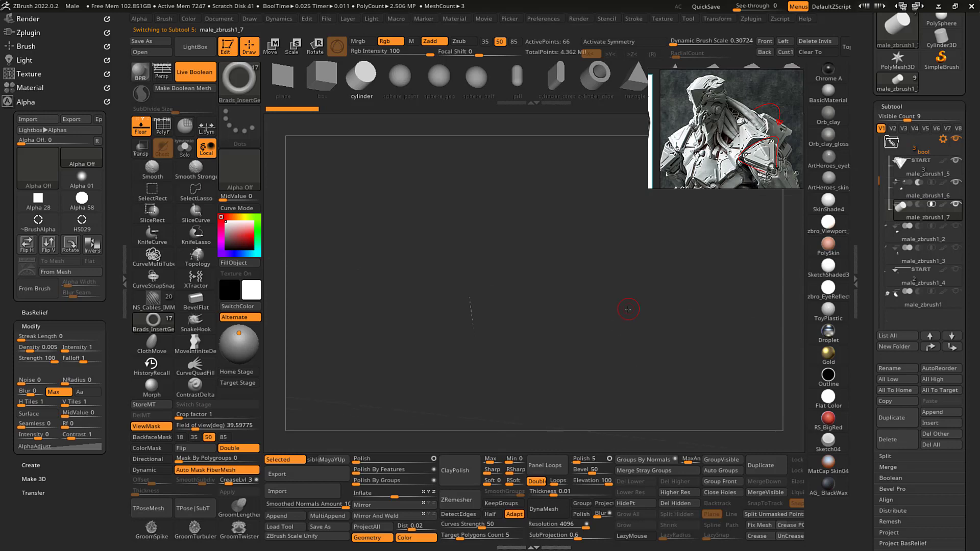
key(alt+shift+s)
drag(632, 307, 654, 303)
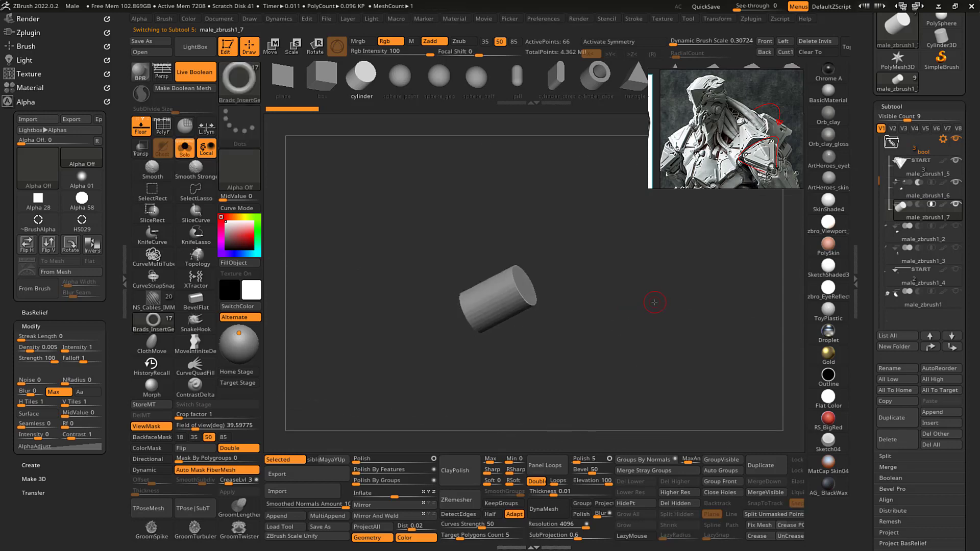
key(alt+shift+s)
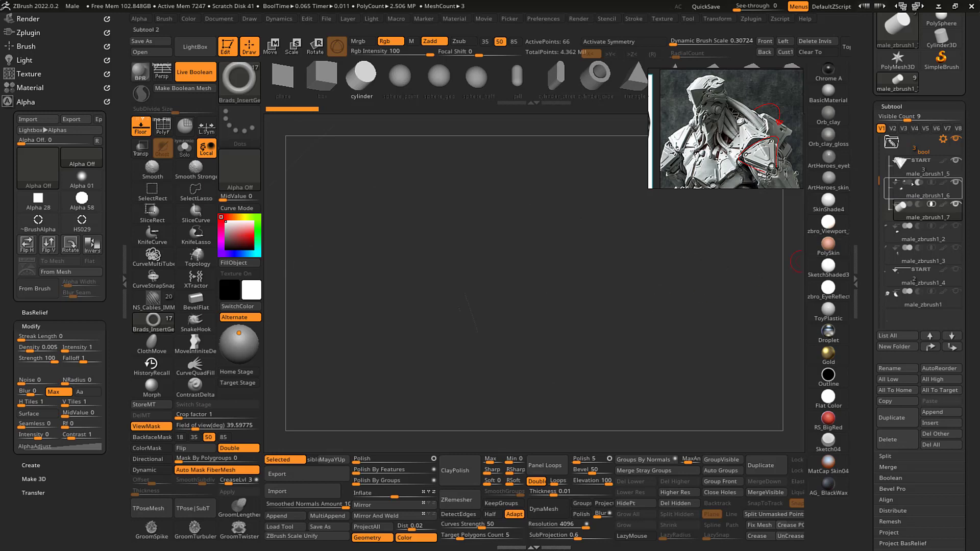
mouse_move(917, 205)
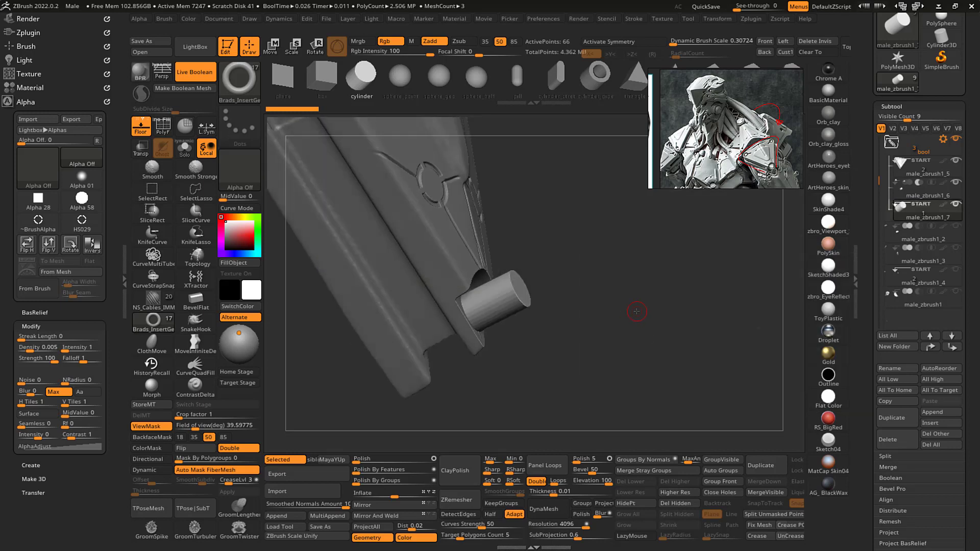
- Move the new cylinder deeper into the notch with the transform gizmo, so that less of it protrudes
key(w)
ctrl+right_drag(629, 313, 623, 352)
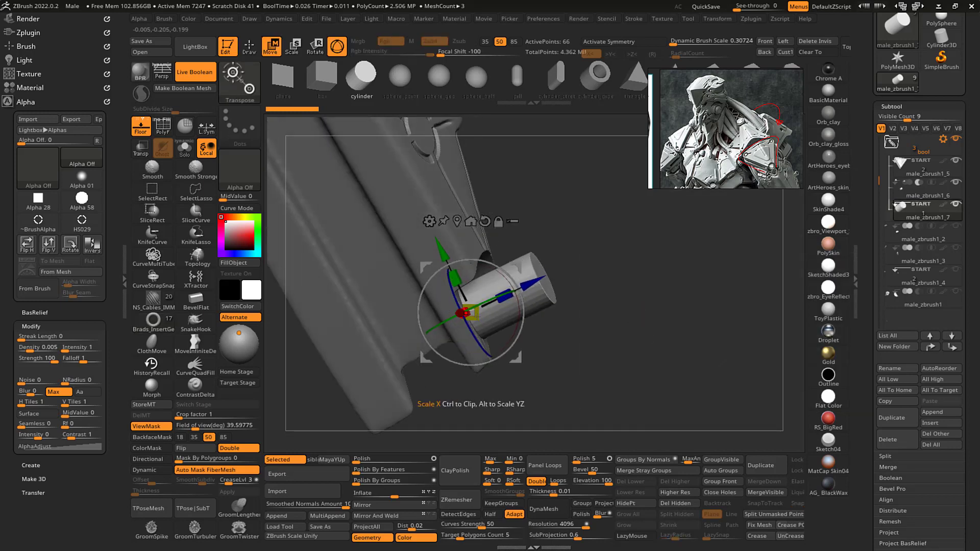
drag(467, 316, 473, 316)
right_drag(679, 326, 602, 347)
drag(470, 313, 479, 328)
right_drag(633, 331, 709, 341)
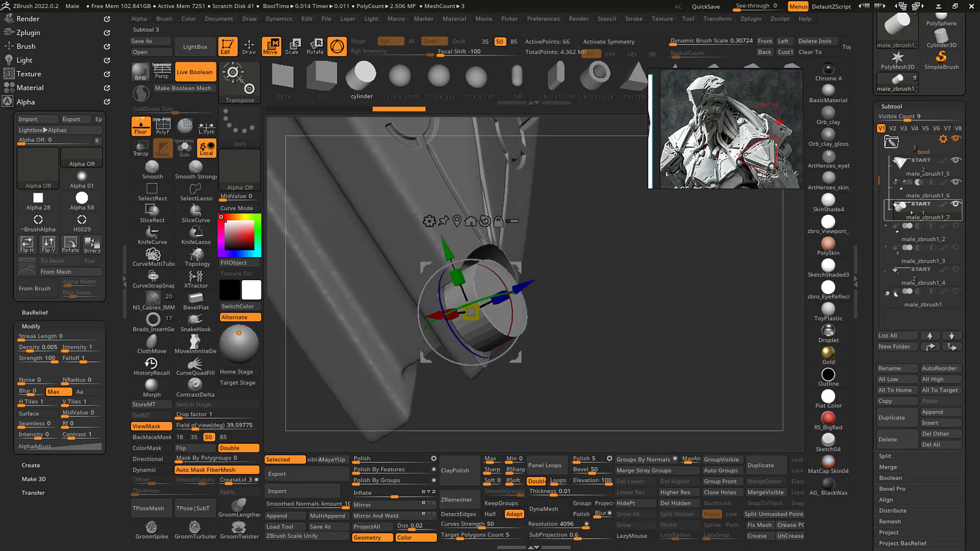
mouse_move(904, 228)
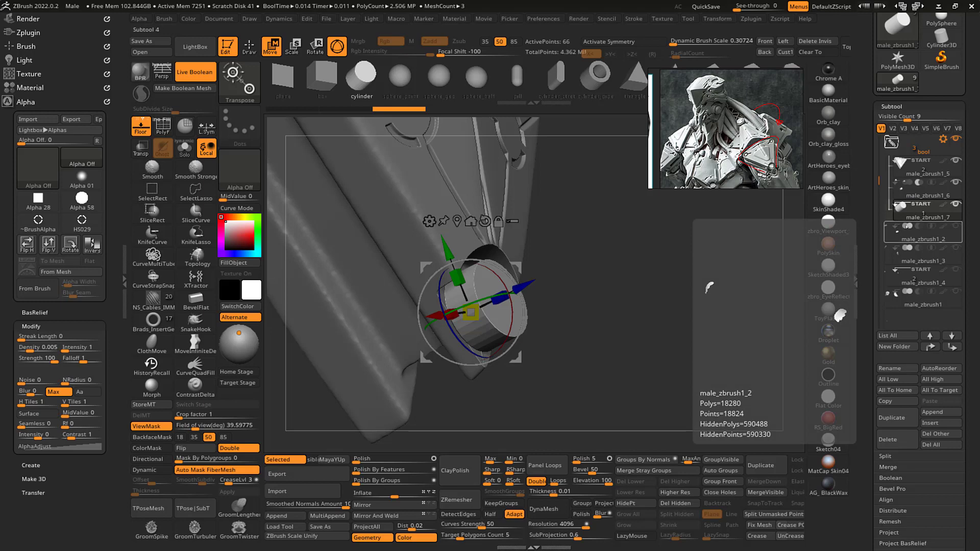
right_drag(615, 320, 652, 299)
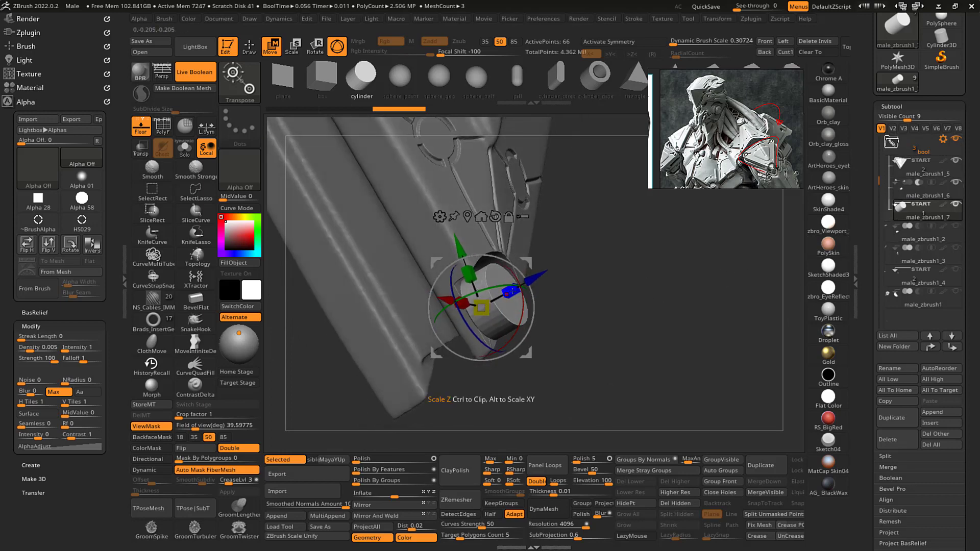
- Centre the cylinder within the round recess and fine-tune its depth along its axis
drag(539, 277, 537, 278)
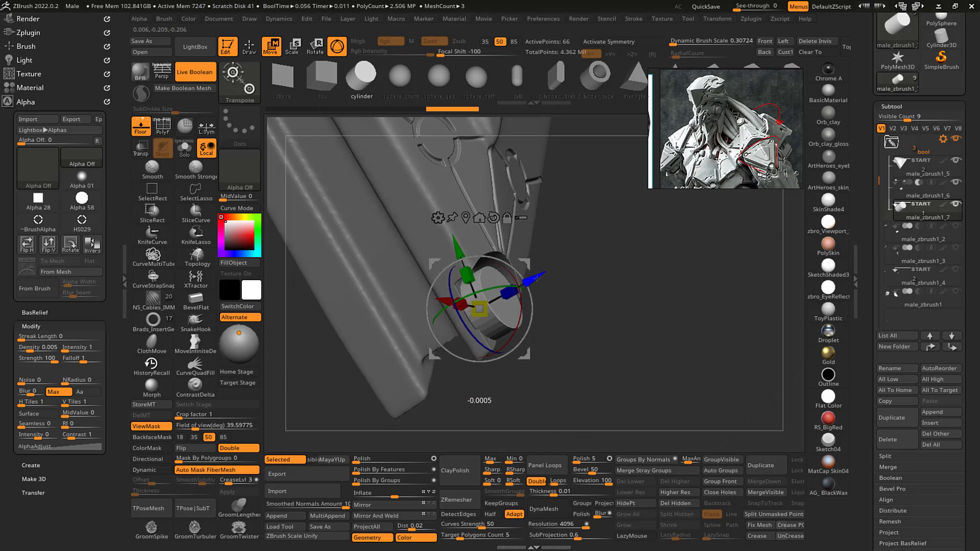
right_drag(620, 316, 510, 317)
drag(482, 309, 484, 310)
right_drag(484, 311, 488, 311)
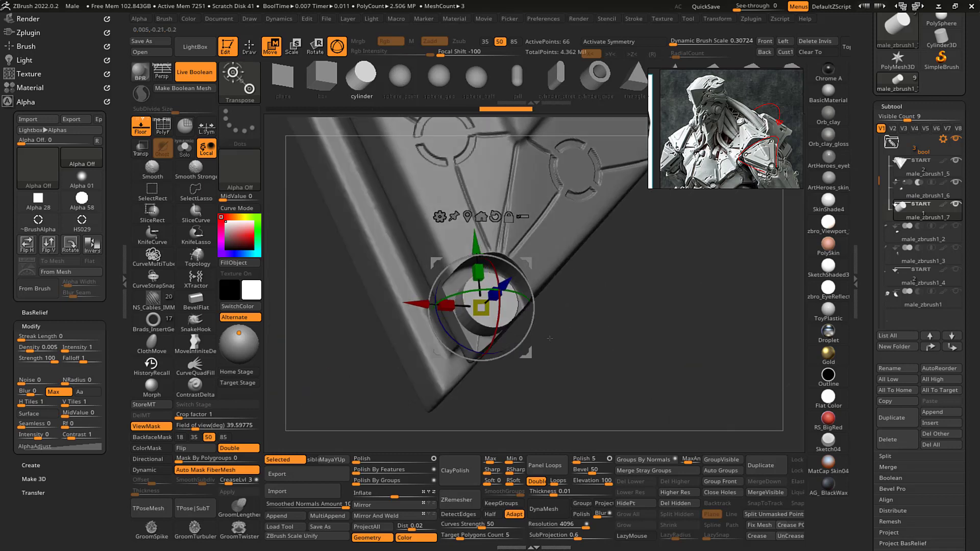
drag(486, 310, 483, 309)
right_drag(483, 309, 615, 347)
drag(535, 282, 533, 284)
right_drag(648, 357, 552, 373)
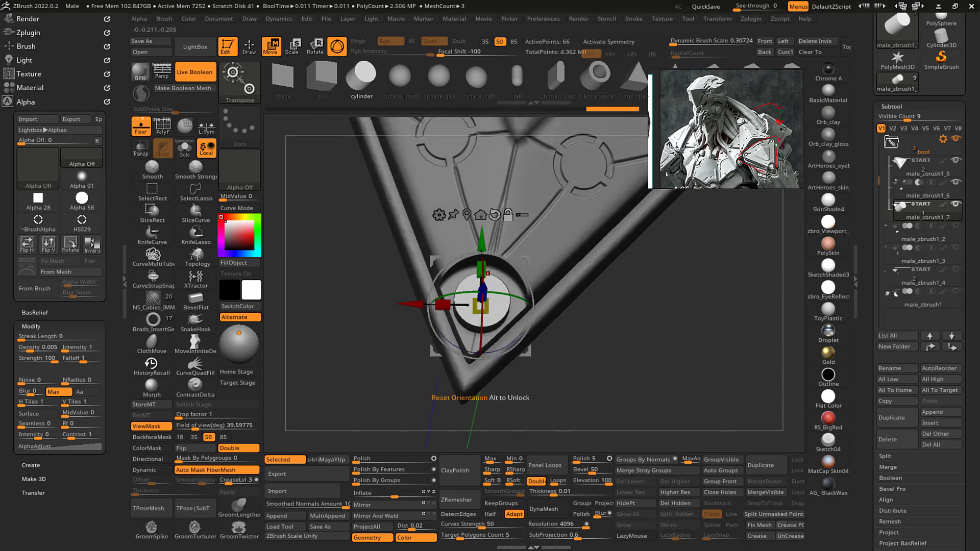
- Reset the gizmo orientation and nudge the cylinder along the panel surface and in depth to finish its placement
alt+click(494, 214)
right_drag(521, 235, 546, 280)
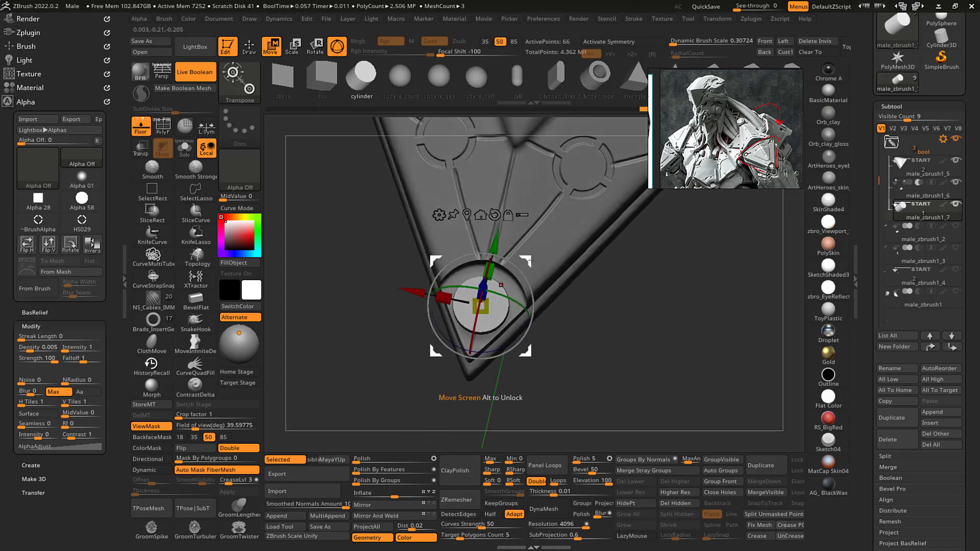
drag(499, 246, 501, 242)
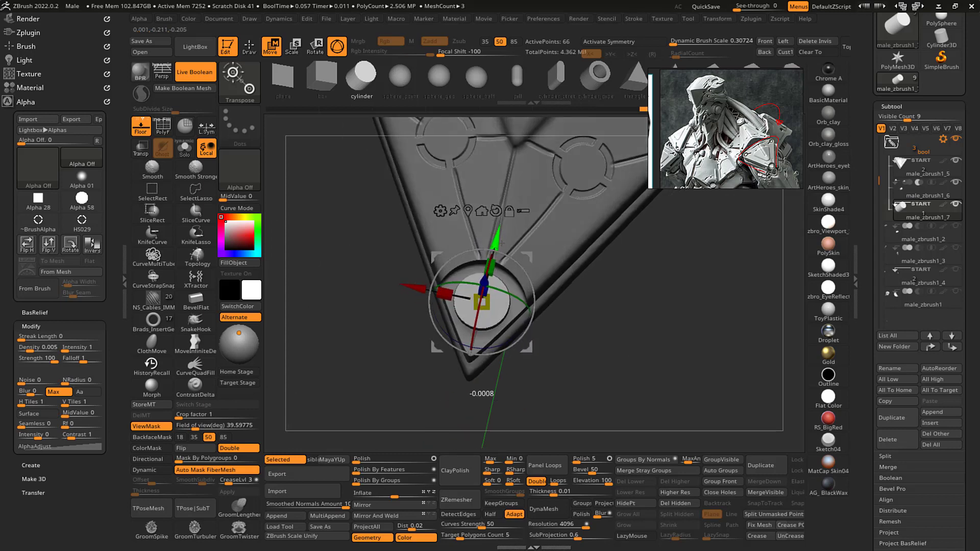
right_drag(566, 306, 714, 352)
drag(531, 320, 530, 325)
mouse_move(700, 350)
right_down()
mouse_move(631, 344)
mouse_move(669, 330)
mouse_move(658, 338)
right_up()
key(q)
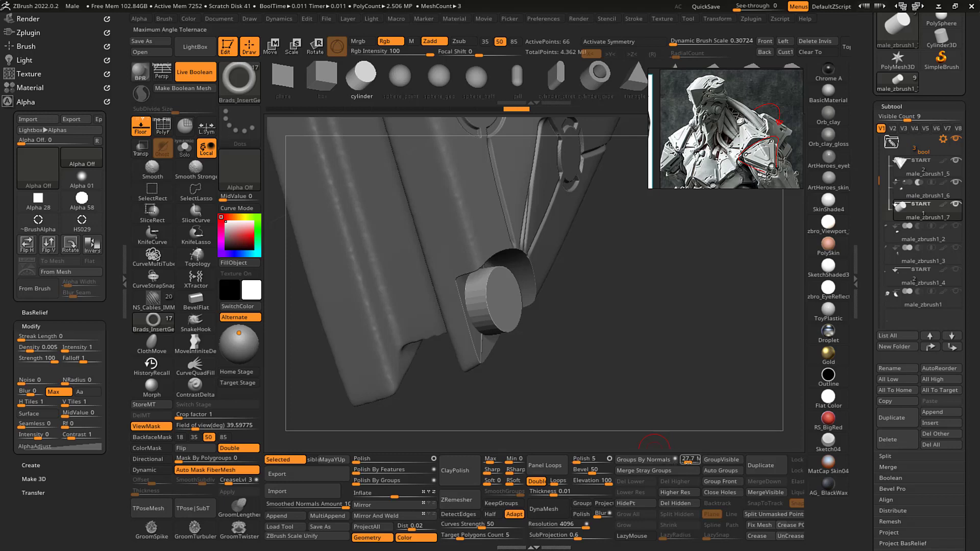
- Turn off live boolean, hide the cutter male_zbrush1_6 and isolate the new cylinder with its polyframe shown
key(shift+f)
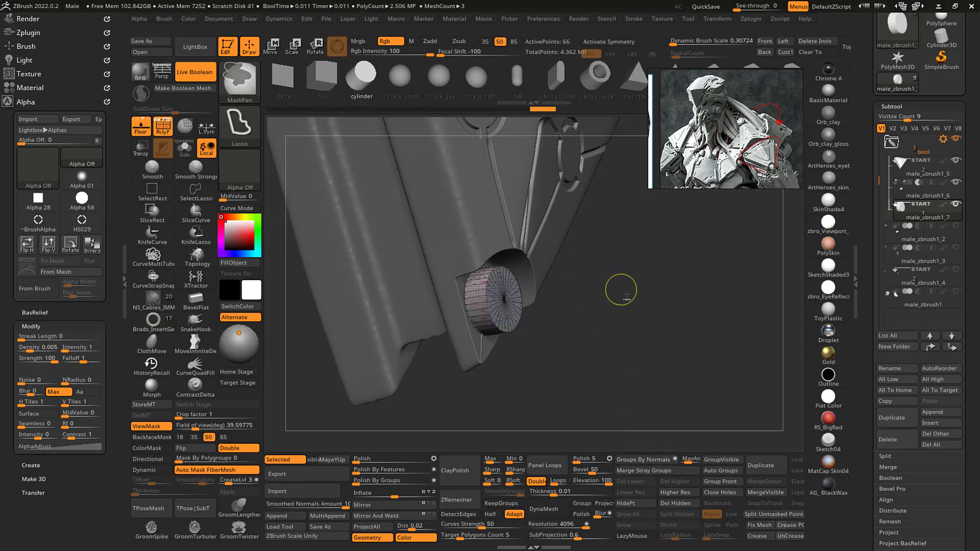
right_drag(626, 295, 682, 345)
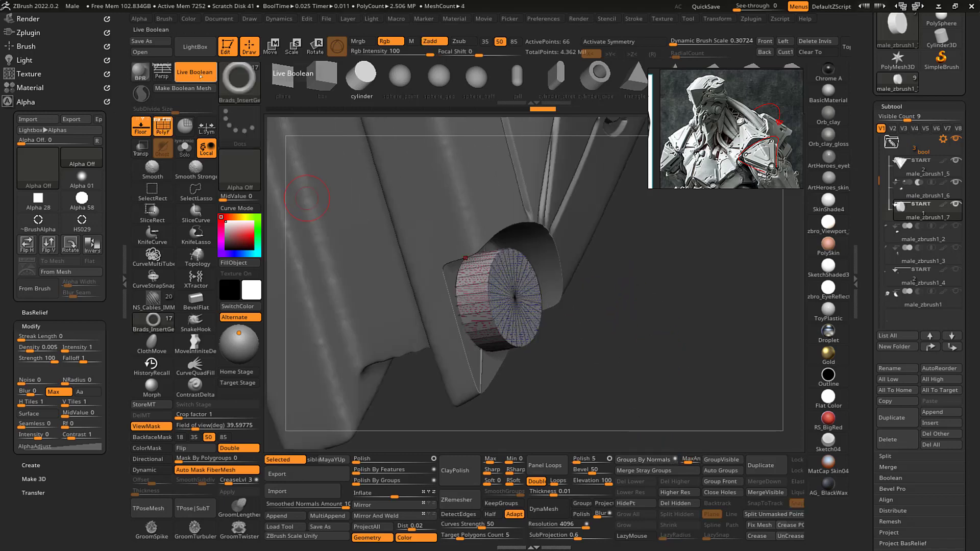
click(200, 73)
click(955, 182)
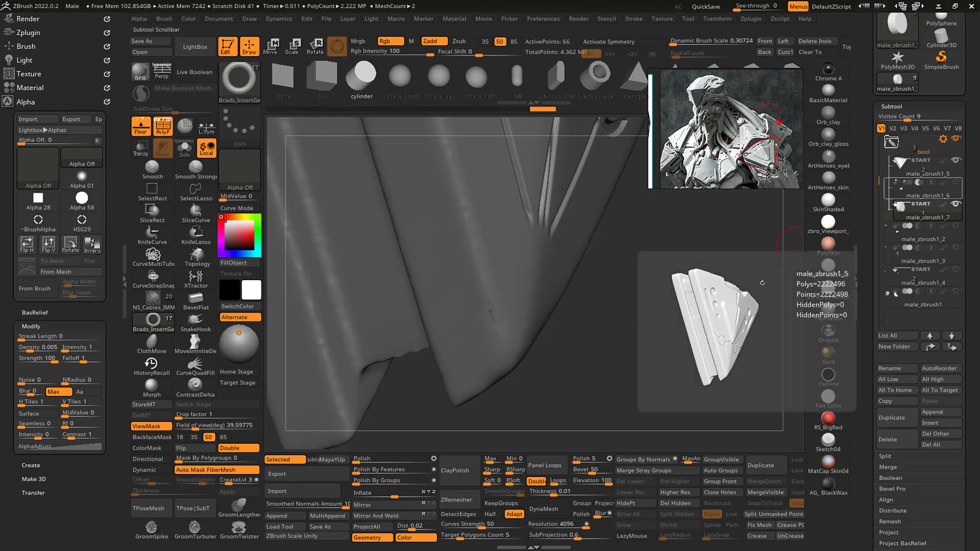
key(shift+s)
right_drag(669, 323, 615, 333)
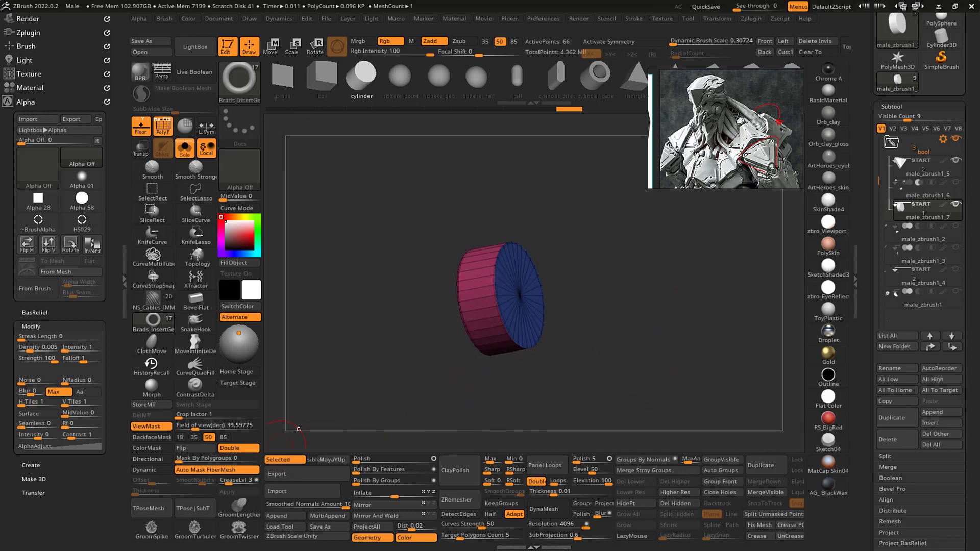
- Smooth the isolated cylinder with dynamic subdivision at 5 smooth subdivision levels and hide its polyframe
key(d)
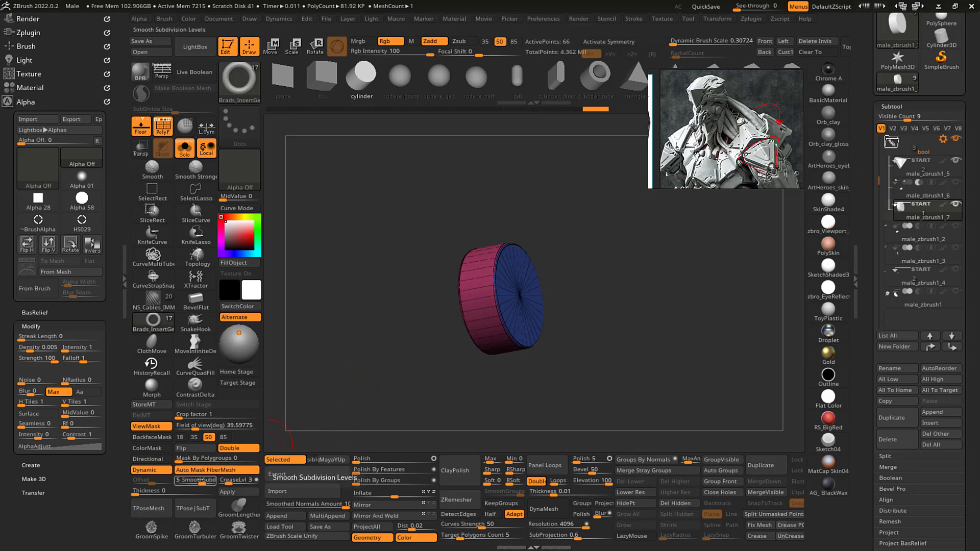
alt+drag(606, 336, 605, 318)
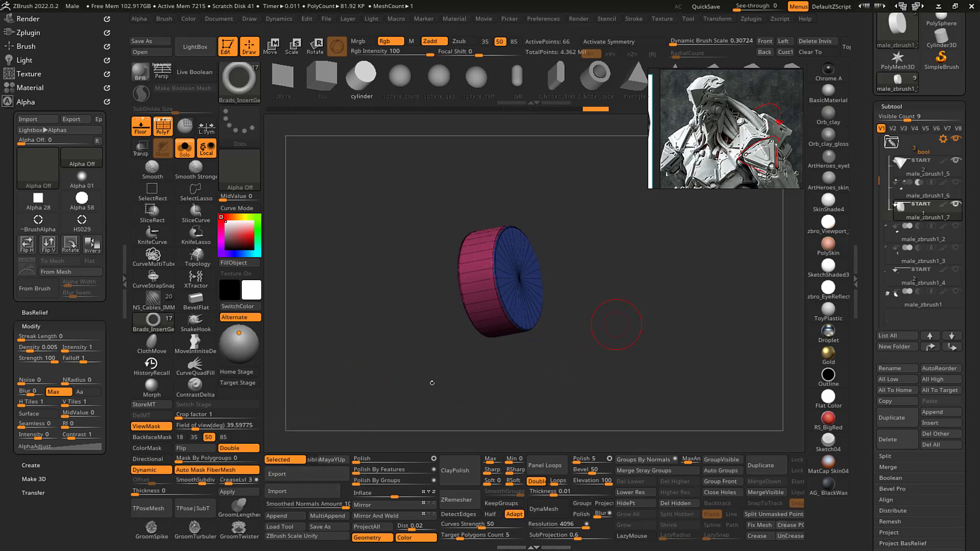
key(shift+f)
key(ctrl)
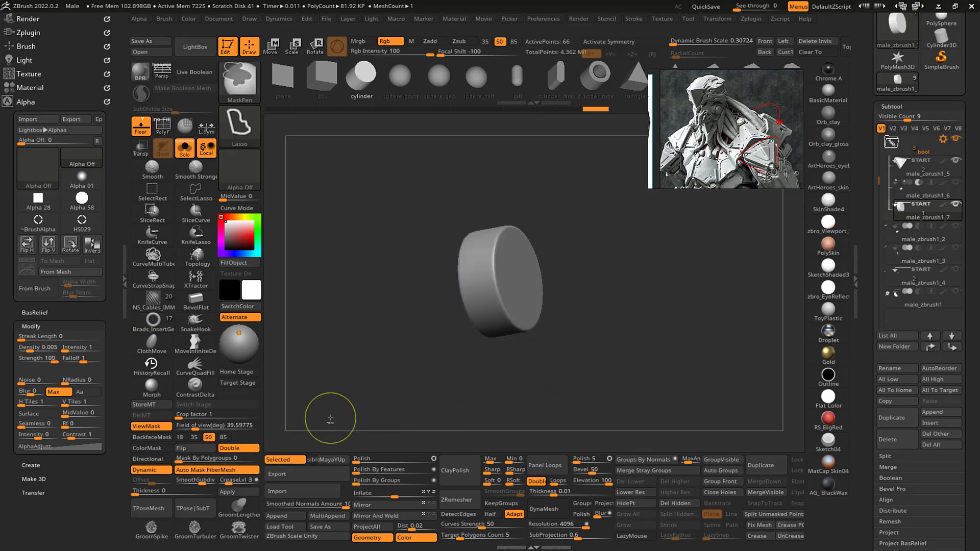
- Apply the cylinder's dynamic subdivision as real geometry and delete its lower subdivision levels
drag(560, 372, 648, 314)
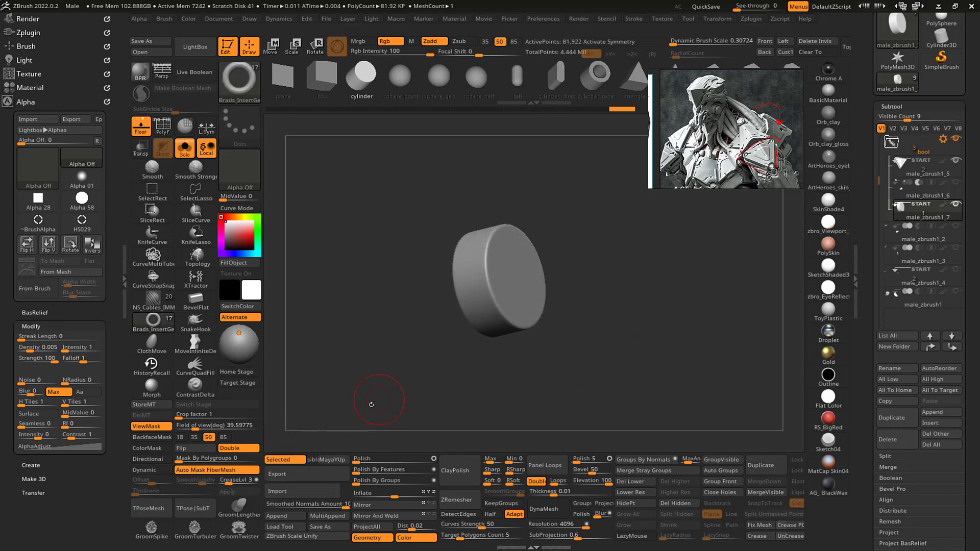
drag(613, 352, 645, 313)
click(635, 481)
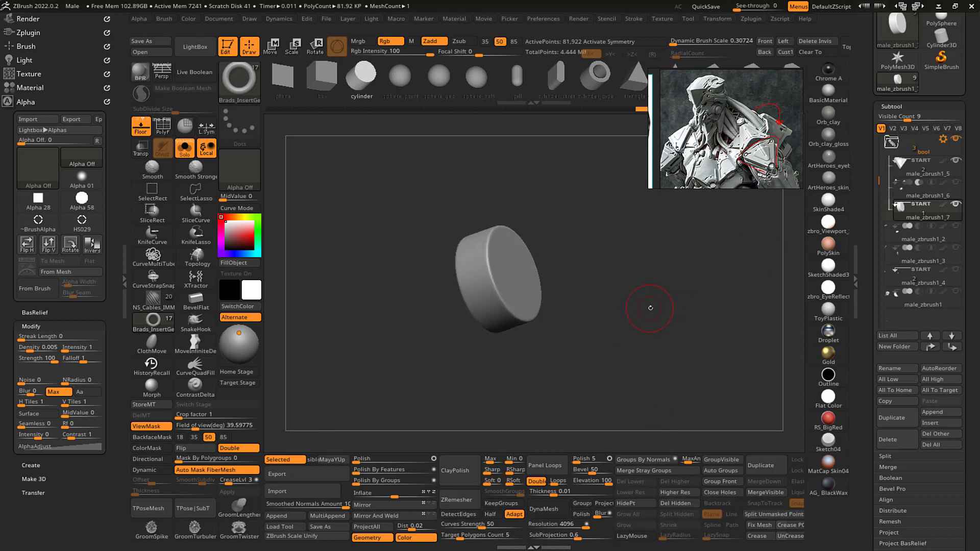
- Show the cutter male_zbrush1_6, end the cylinder's isolation and turn live boolean back on
mouse_move(898, 197)
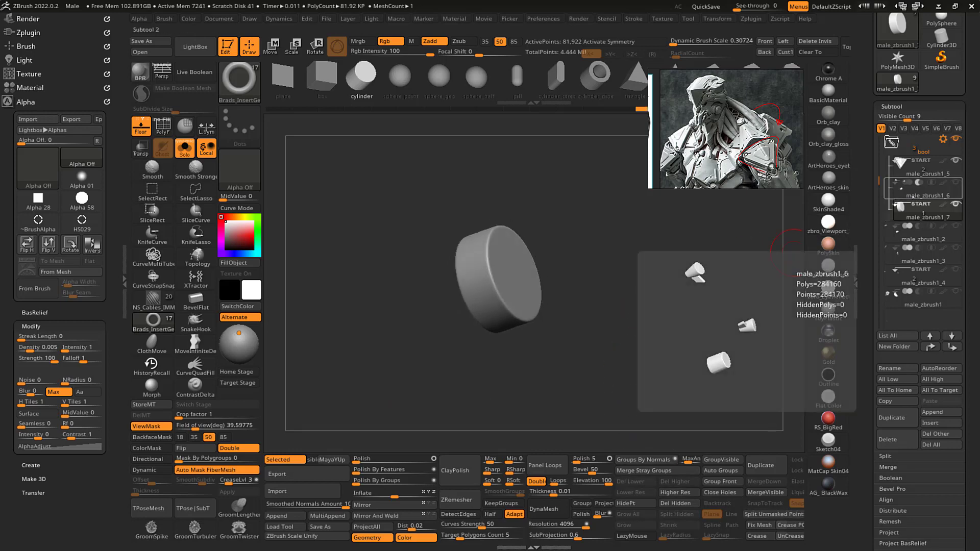
click(957, 182)
key(shift+s)
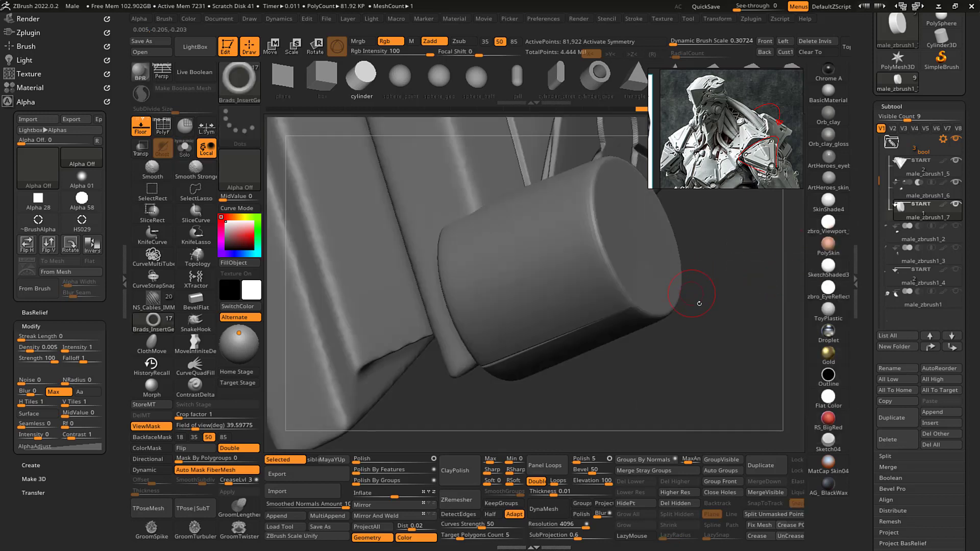
drag(698, 304, 746, 279)
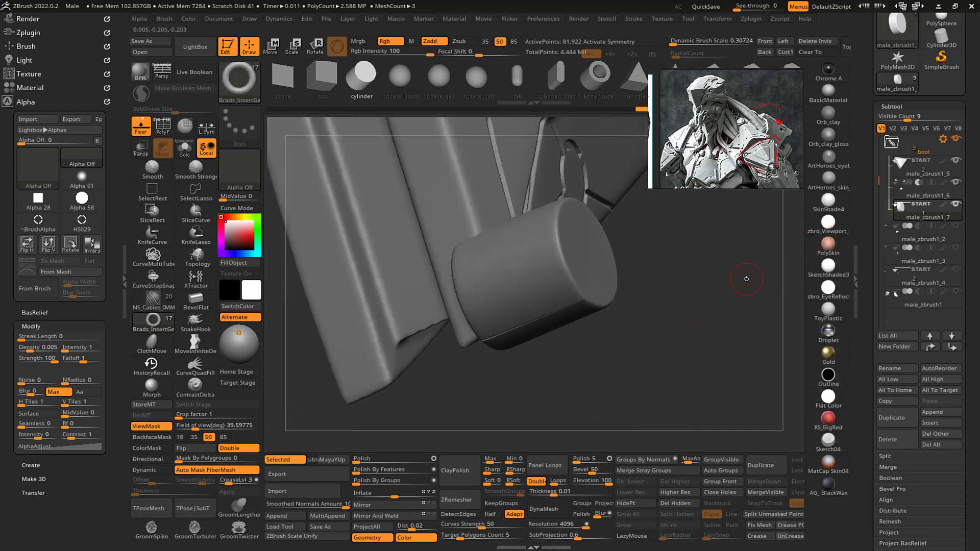
click(193, 73)
drag(671, 341, 625, 300)
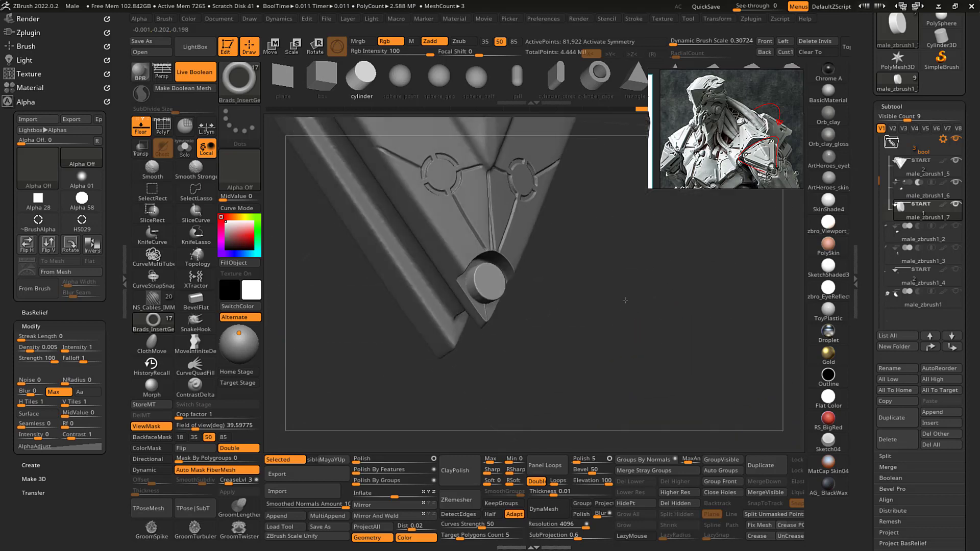
- Try intersection and subtraction on the peg cylinder male_zbrush1_7, and settle on addition as its boolean operation
drag(960, 40, 959, 79)
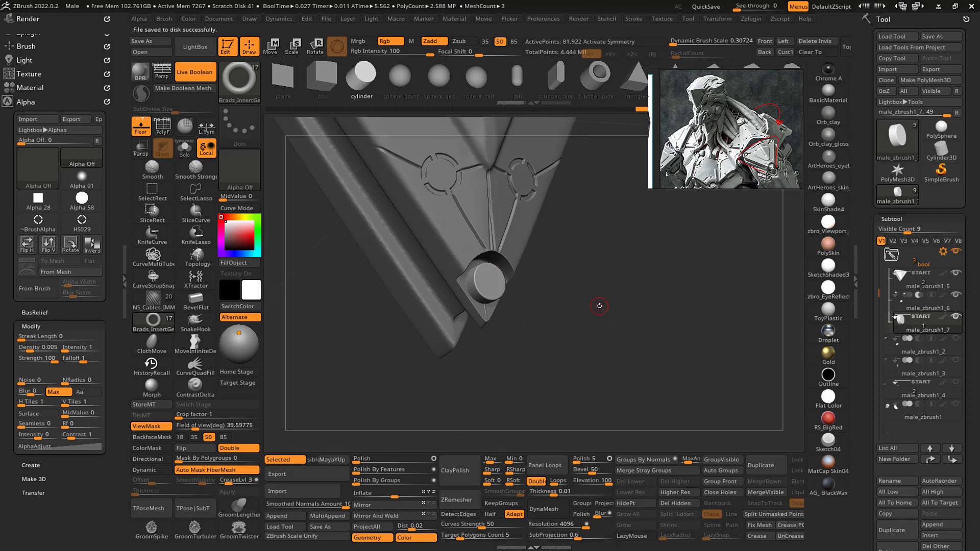
mouse_move(592, 309)
mouse_down()
mouse_move(615, 287)
mouse_move(612, 330)
mouse_move(622, 291)
mouse_up()
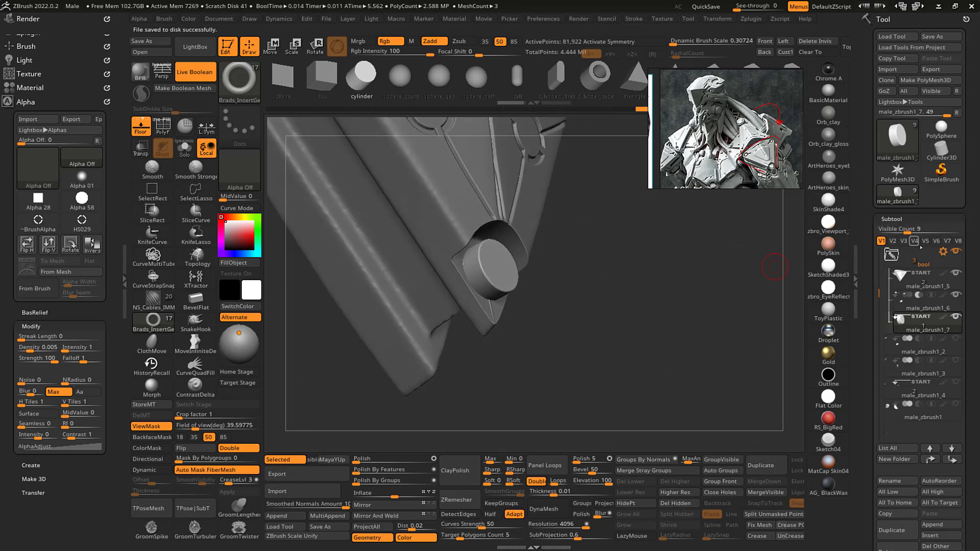
mouse_move(924, 323)
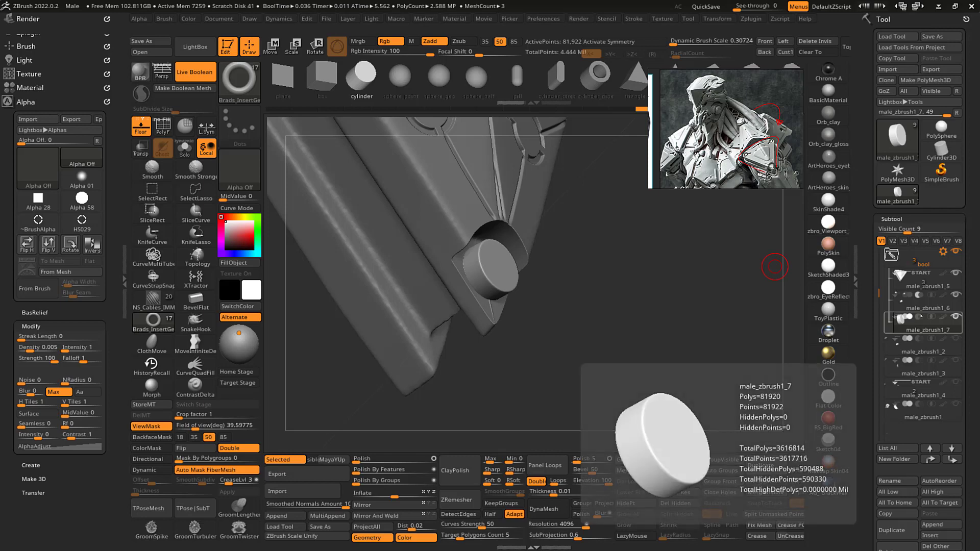
click(931, 316)
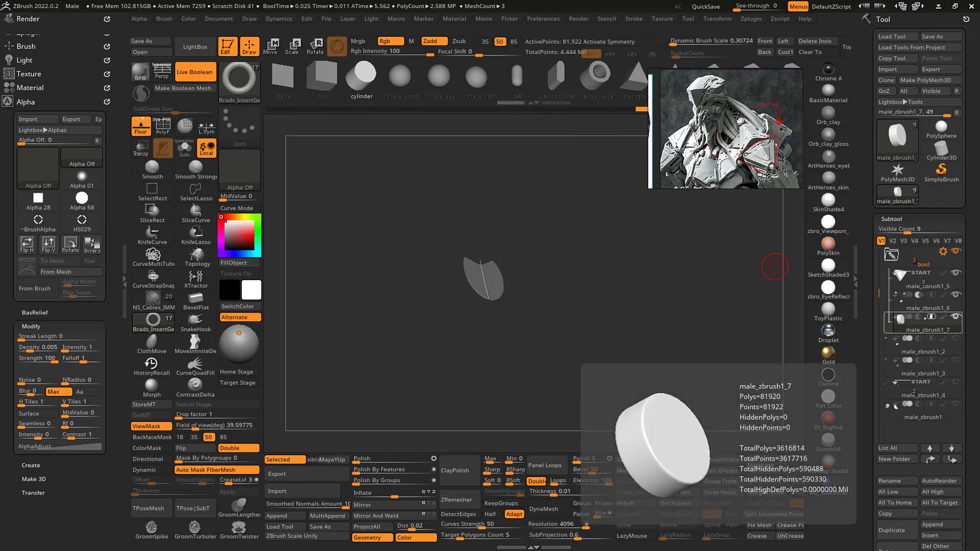
click(919, 316)
click(909, 316)
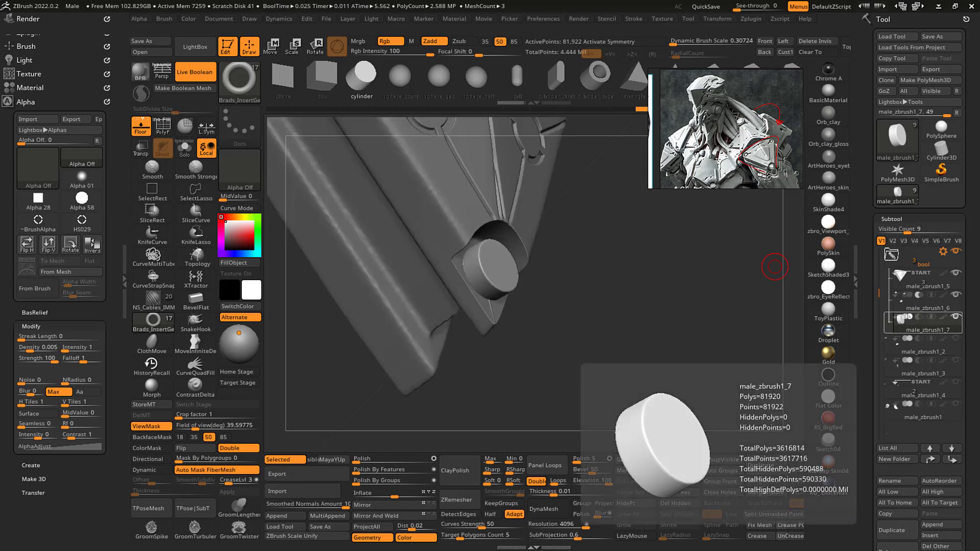
mouse_move(616, 292)
mouse_down()
mouse_move(607, 305)
mouse_move(611, 278)
mouse_up()
- Run Boolean Folder on the bool folder and make the resulting combined panel mesh the active subtool
click(942, 251)
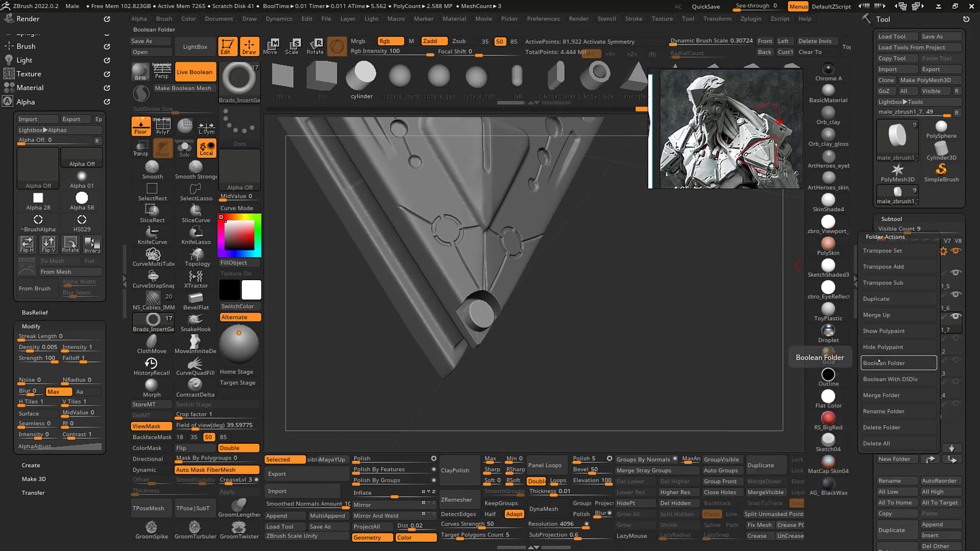
click(922, 362)
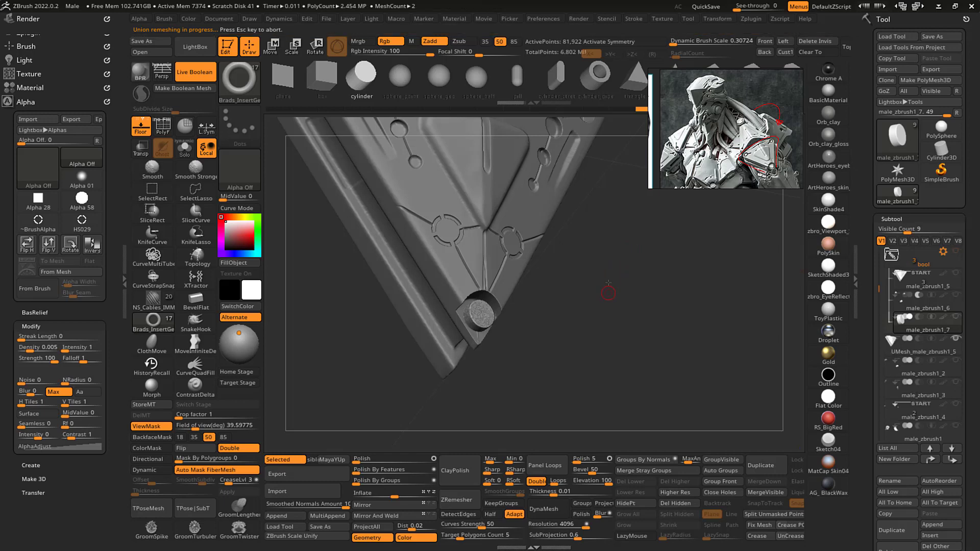
drag(608, 293, 655, 270)
mouse_move(904, 343)
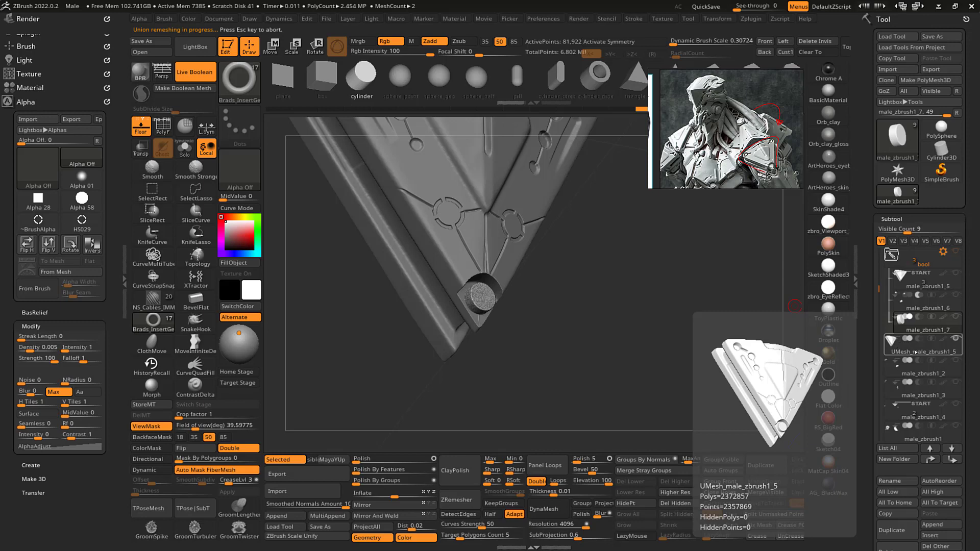
click(893, 345)
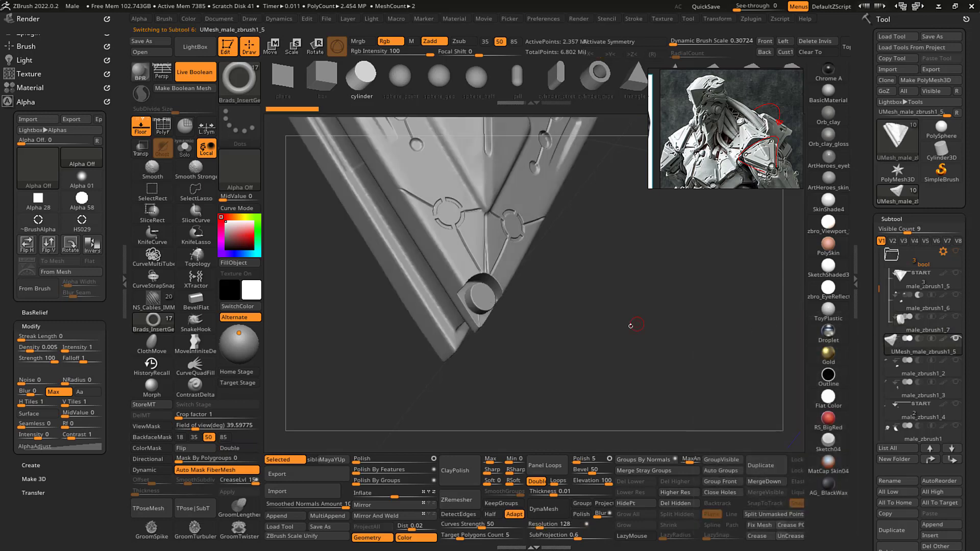
- Examine the combined mesh around the peg and recess with its polyframe and polygroups shown
alt+drag(623, 324, 623, 293)
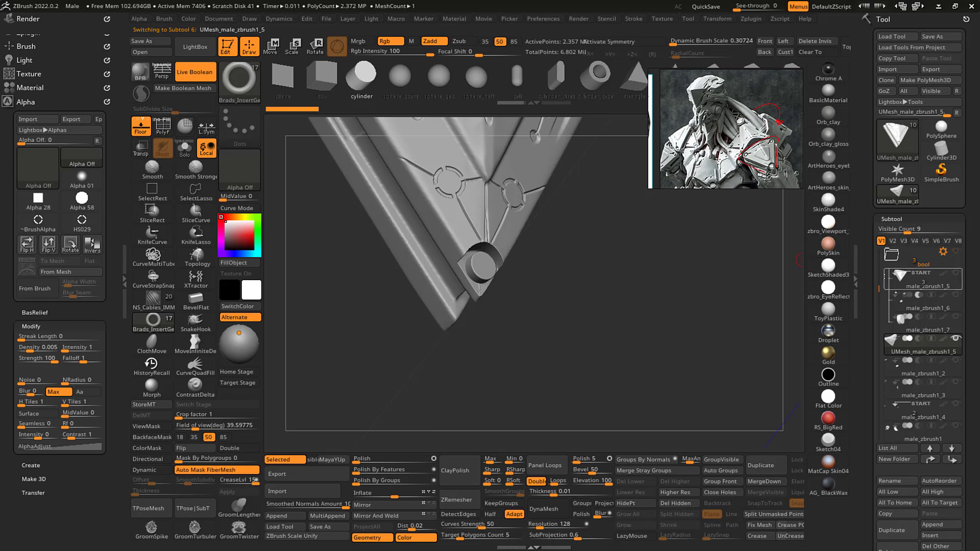
mouse_move(612, 343)
alt+mouse_down()
mouse_move(623, 332)
mouse_move(625, 352)
alt+mouse_up()
alt+drag(654, 286, 689, 369)
key(shift+f)
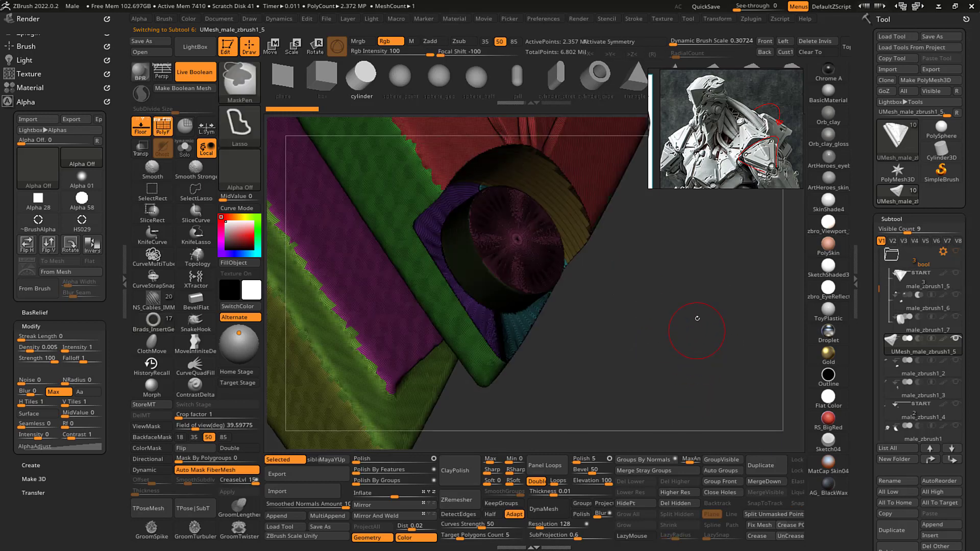
mouse_move(696, 320)
alt+mouse_down()
mouse_move(699, 353)
mouse_move(700, 315)
mouse_move(673, 281)
mouse_move(630, 307)
mouse_move(685, 334)
mouse_move(619, 242)
mouse_move(621, 350)
mouse_move(614, 247)
mouse_move(631, 335)
alt+mouse_up()
key(shift+f)
- Choose the Standard brush, enable Sculptris Pro and activate X symmetry for sculpting the combined mesh
key(b)
key(s)
key(t)
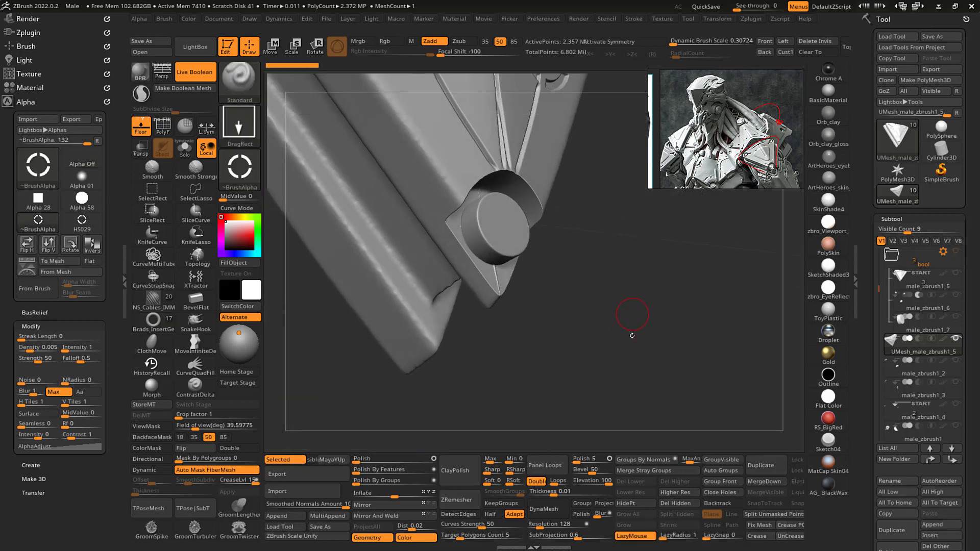
click(142, 94)
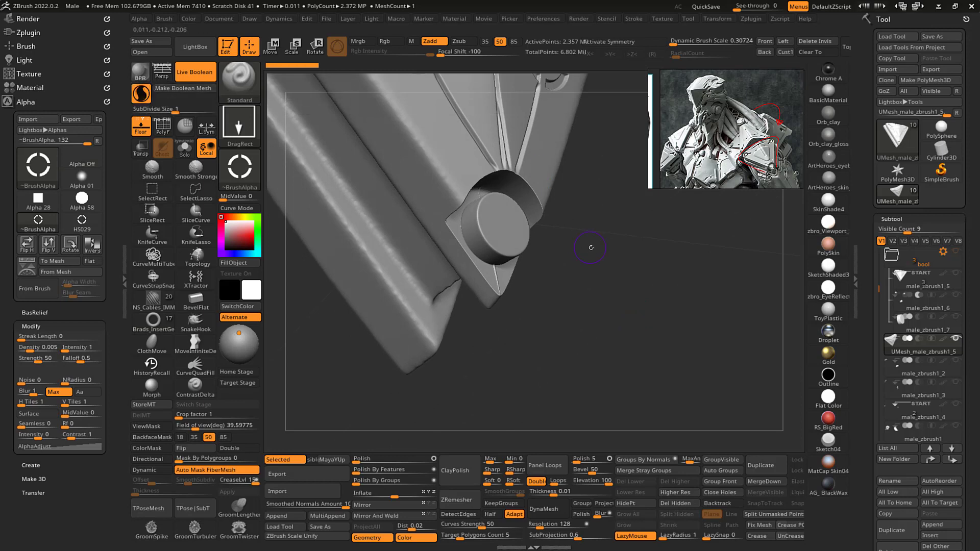
drag(607, 258, 584, 245)
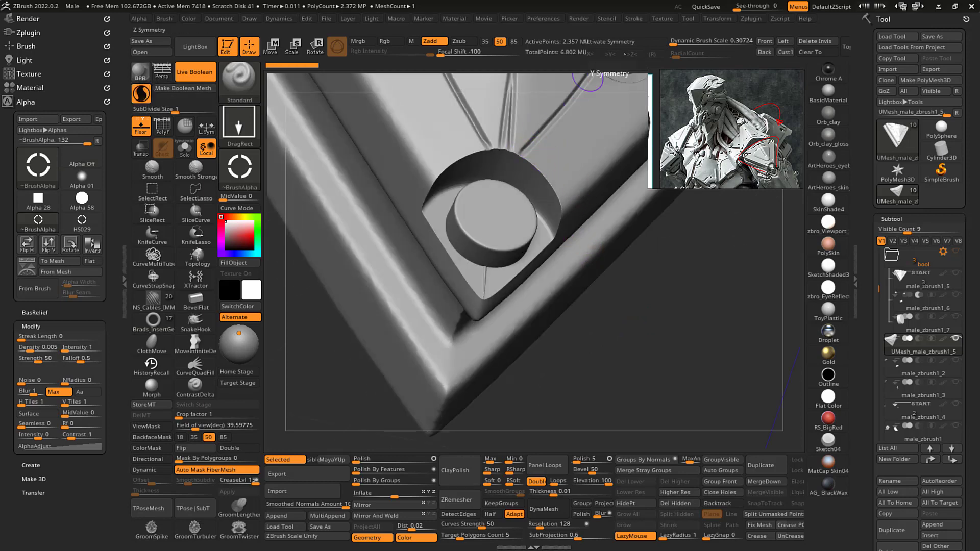
key(x)
key(s)
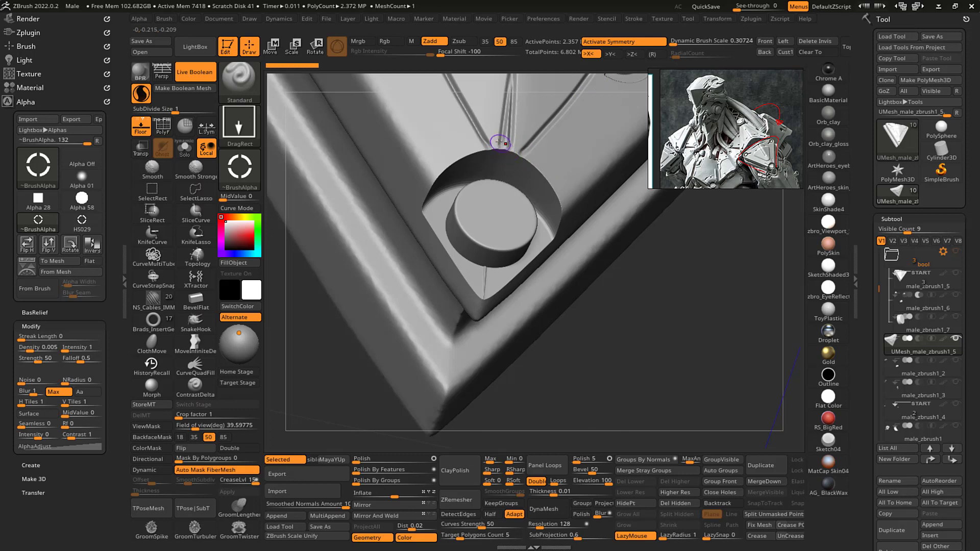
- Soften the groove ends above the round recess and the recess rim with the Smooth Stronger brush
key(ctrl)
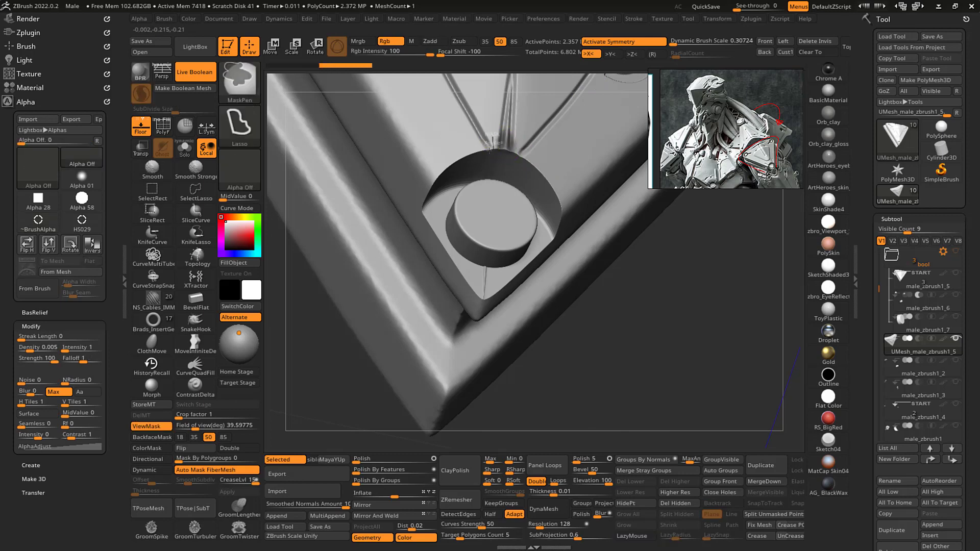
ctrl+drag(489, 150, 479, 135)
alt+right_drag(614, 225, 596, 223)
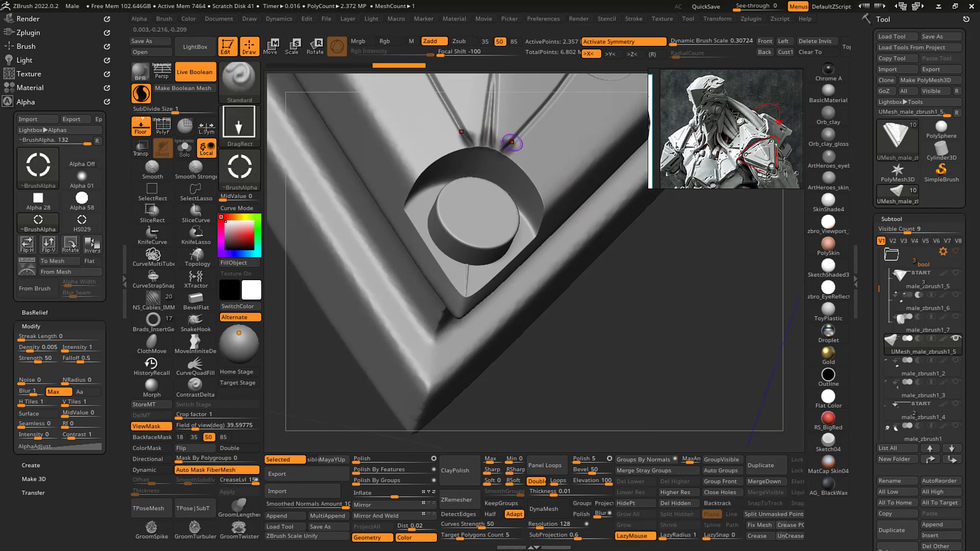
key(shift)
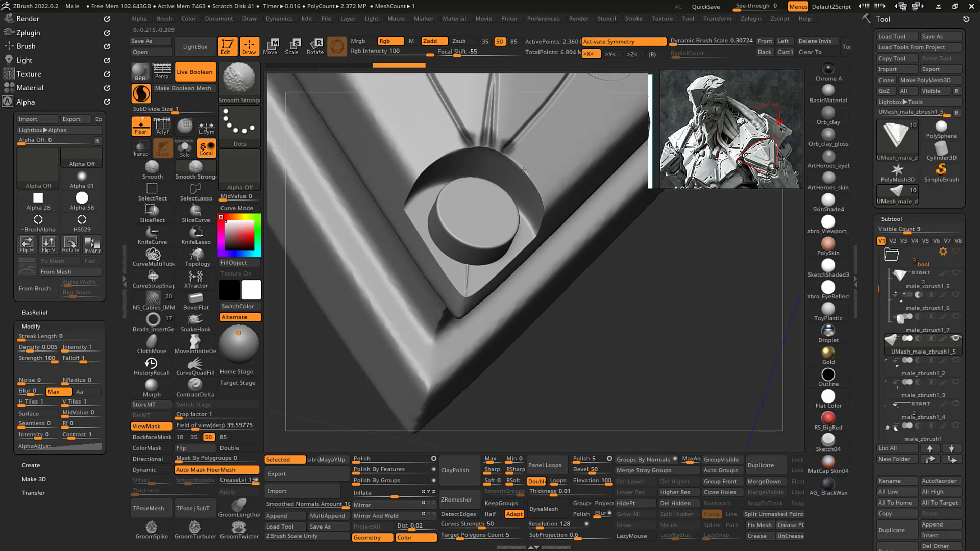
mouse_move(510, 148)
shift+mouse_down()
mouse_move(514, 156)
mouse_move(490, 147)
shift+mouse_up()
key(s)
mouse_move(534, 182)
shift+mouse_down()
mouse_move(523, 173)
mouse_move(537, 185)
shift+mouse_up()
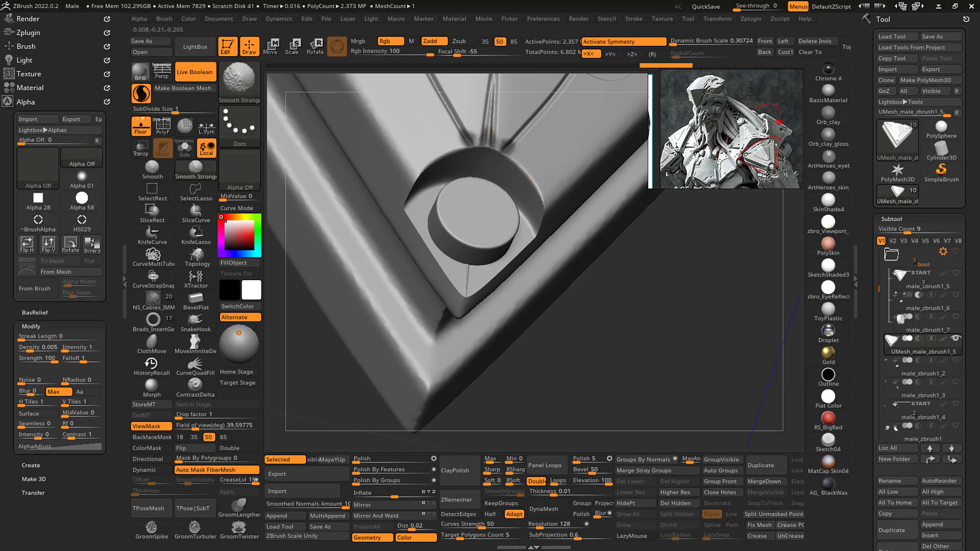
mouse_move(480, 145)
shift+mouse_down()
mouse_move(514, 156)
mouse_move(547, 200)
mouse_move(518, 250)
shift+mouse_up()
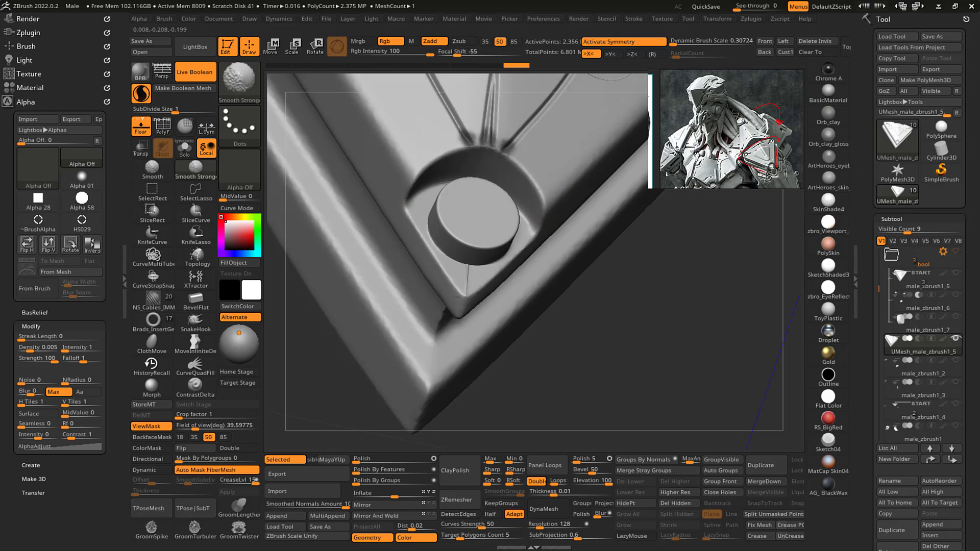
- Smooth the pointed corner below the recess and the edges of the peg
shift+drag(459, 294, 474, 300)
shift+drag(449, 220, 447, 222)
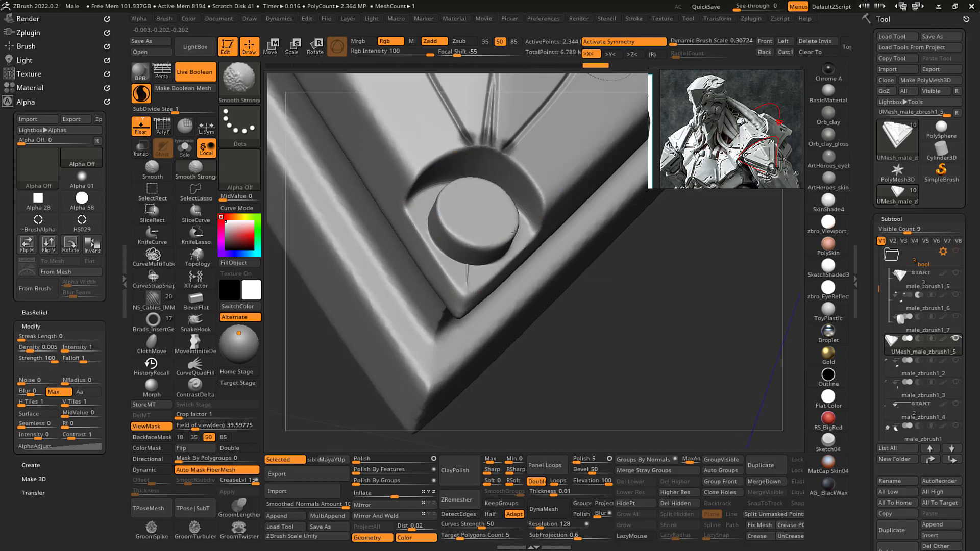
mouse_move(553, 262)
right_down()
mouse_move(599, 317)
mouse_move(595, 346)
mouse_move(602, 337)
right_up()
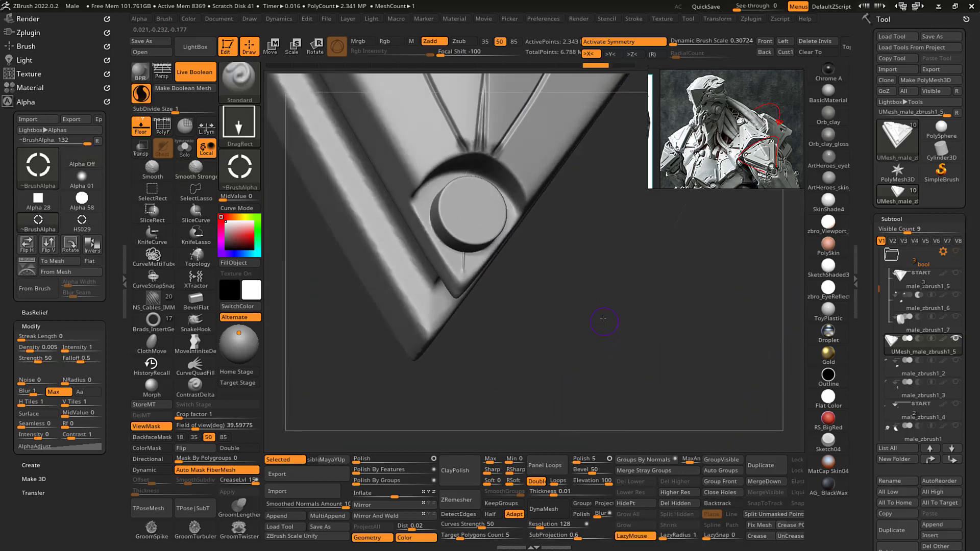
mouse_move(603, 322)
mouse_down()
mouse_move(603, 303)
mouse_move(557, 252)
mouse_up()
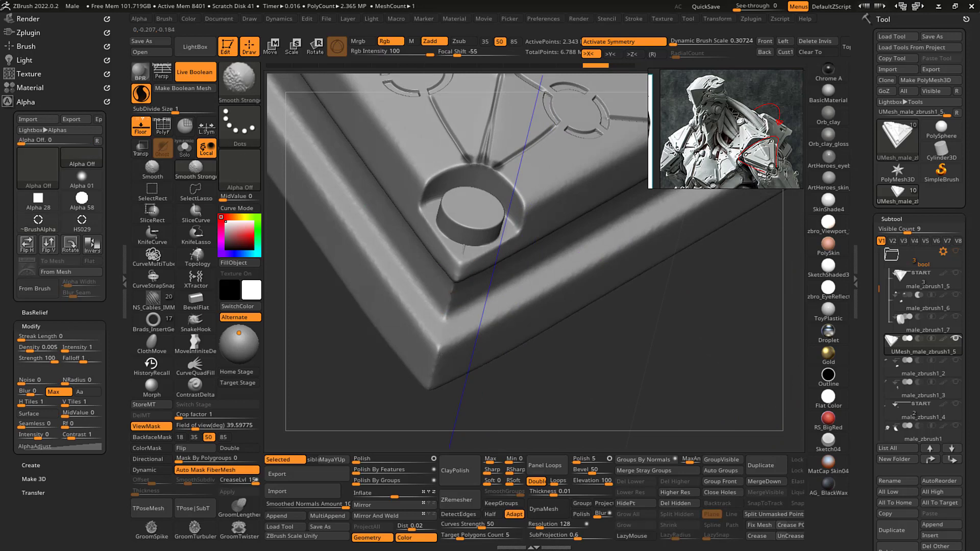
- Adjust the brush size and smooth the remaining sharp edges around the peg, its ledge and the adjoining grooves
mouse_move(608, 356)
mouse_down()
mouse_move(602, 335)
mouse_move(617, 315)
mouse_move(644, 352)
mouse_move(633, 265)
mouse_move(638, 286)
mouse_up()
key(s)
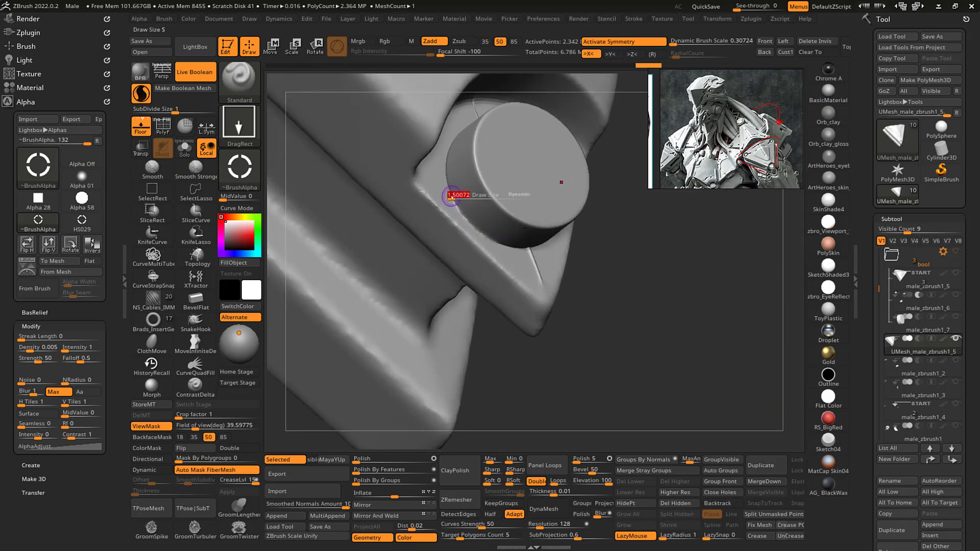
key(shift)
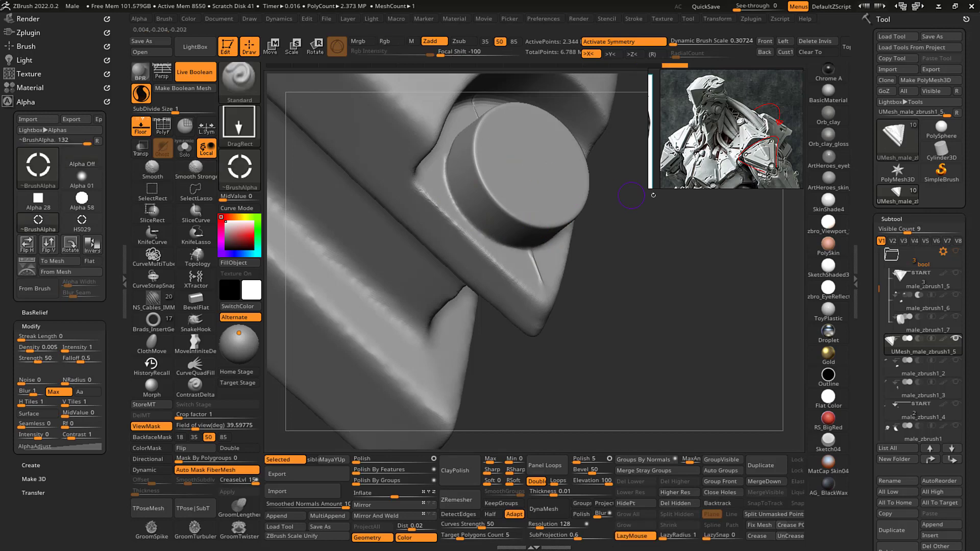
drag(671, 321, 636, 238)
key(shift)
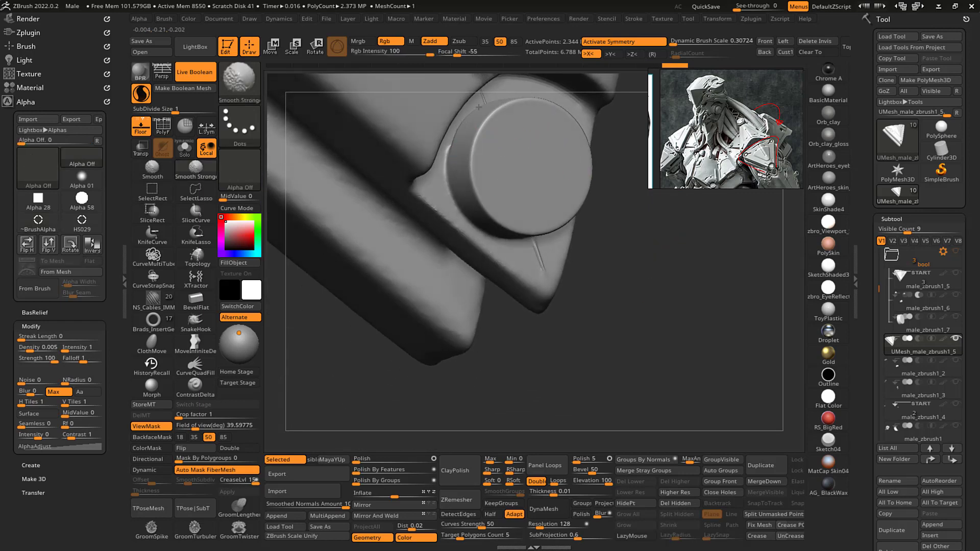
mouse_move(635, 328)
mouse_down()
mouse_move(629, 285)
mouse_move(603, 303)
mouse_move(623, 341)
mouse_up()
key(shift)
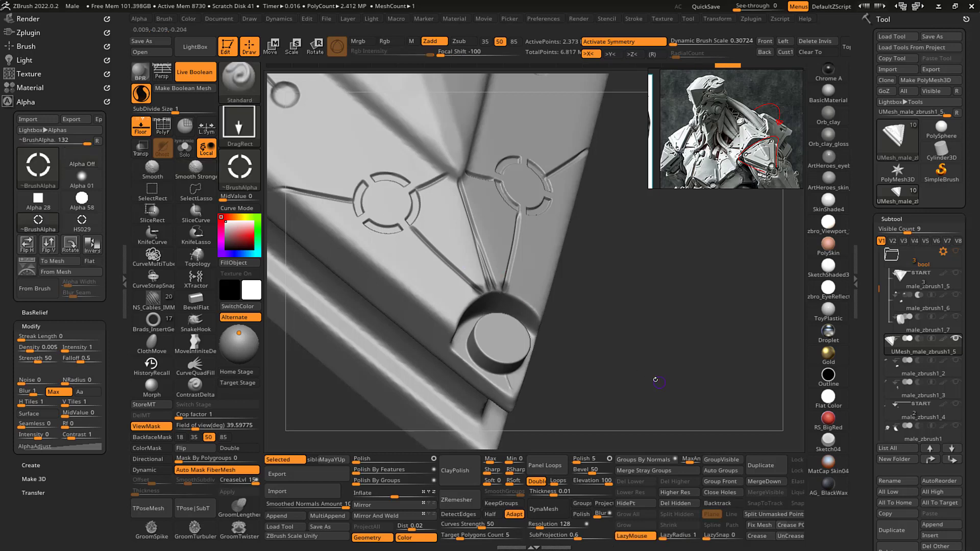
- Soften the rim of the corner keyhole recess and the edges of its narrow slot with the Smooth Stronger brush
mouse_move(654, 378)
alt+mouse_down()
mouse_move(551, 229)
mouse_move(591, 258)
mouse_move(644, 334)
alt+mouse_up()
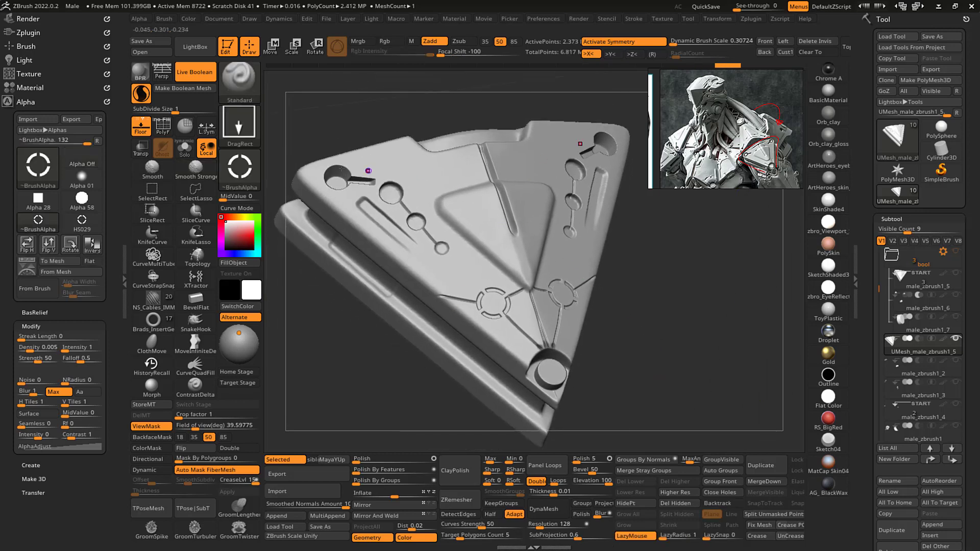
alt+right_drag(367, 171, 411, 232)
key(shift)
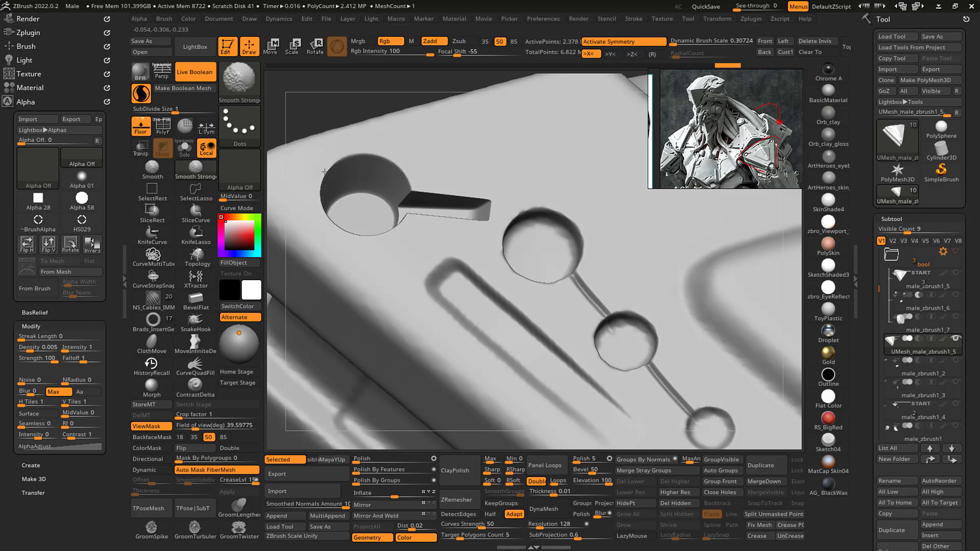
shift+drag(342, 227, 337, 226)
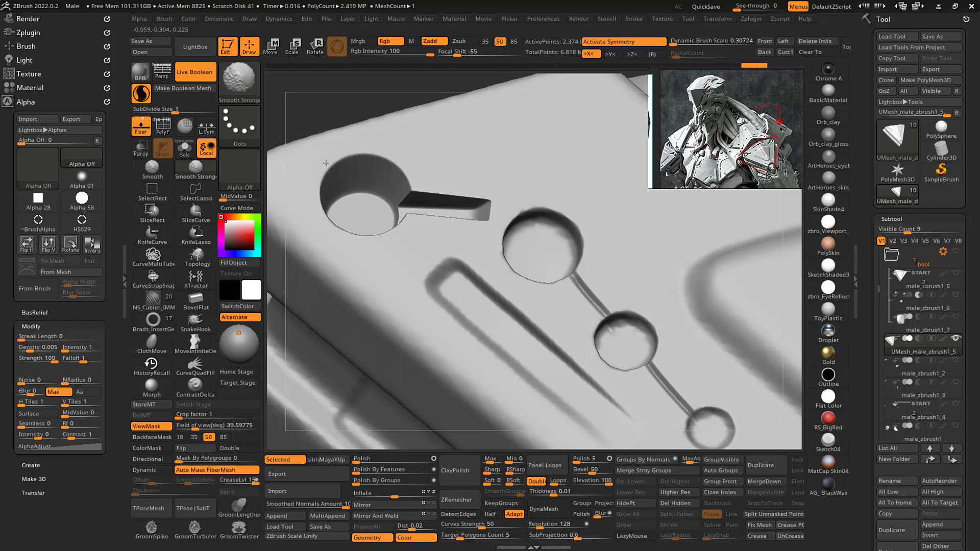
drag(350, 90, 340, 138)
shift+drag(326, 228, 309, 202)
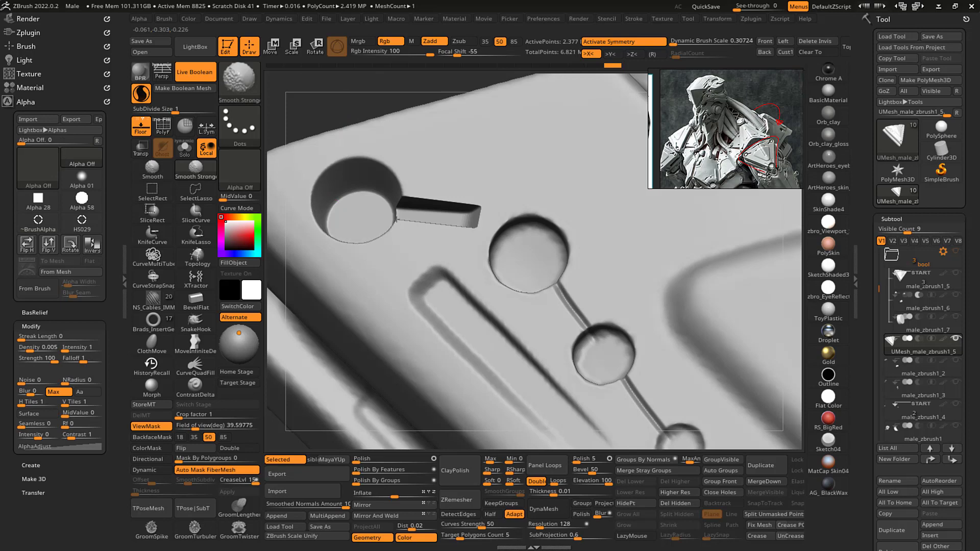
mouse_move(395, 221)
shift+mouse_down()
mouse_move(397, 192)
mouse_move(434, 199)
shift+mouse_up()
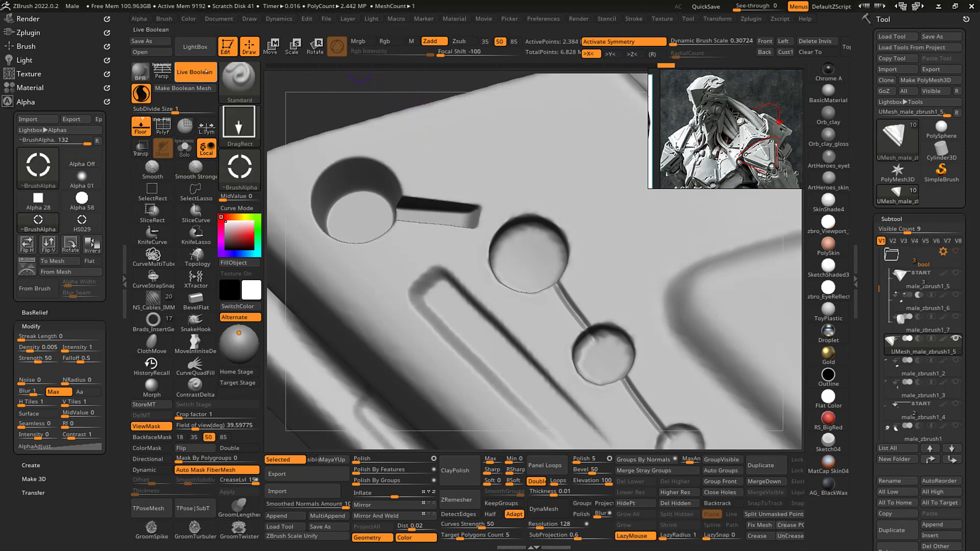
- Turn off Sculptris Pro and bevel the outer rim of the corner keyhole recess with the TrimDynamic brush
click(142, 93)
key(b)
key(t)
key(d)
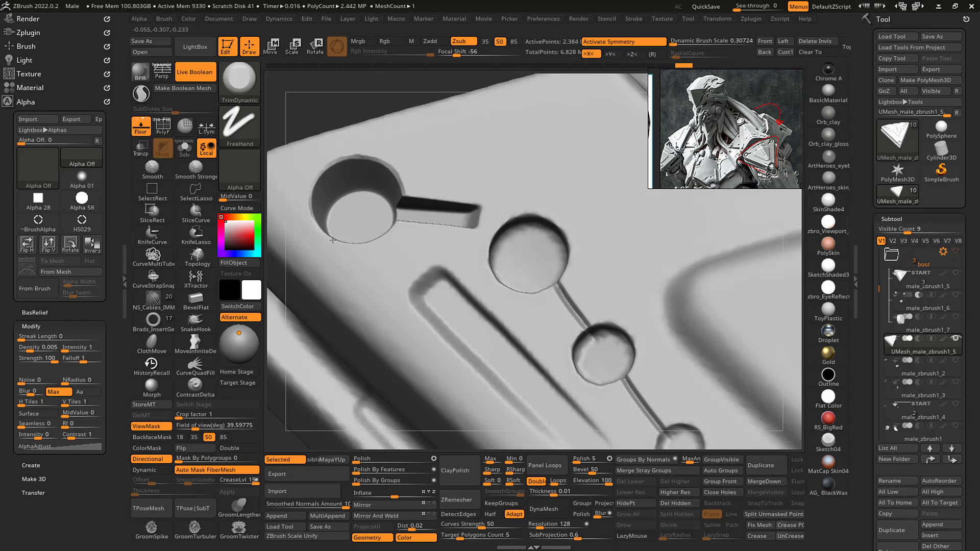
drag(342, 106, 334, 166)
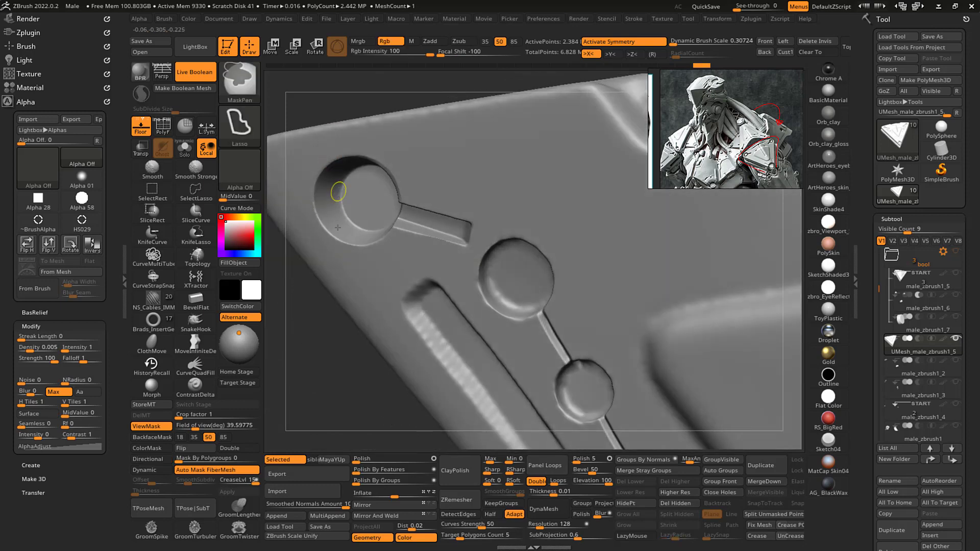
key(ctrl)
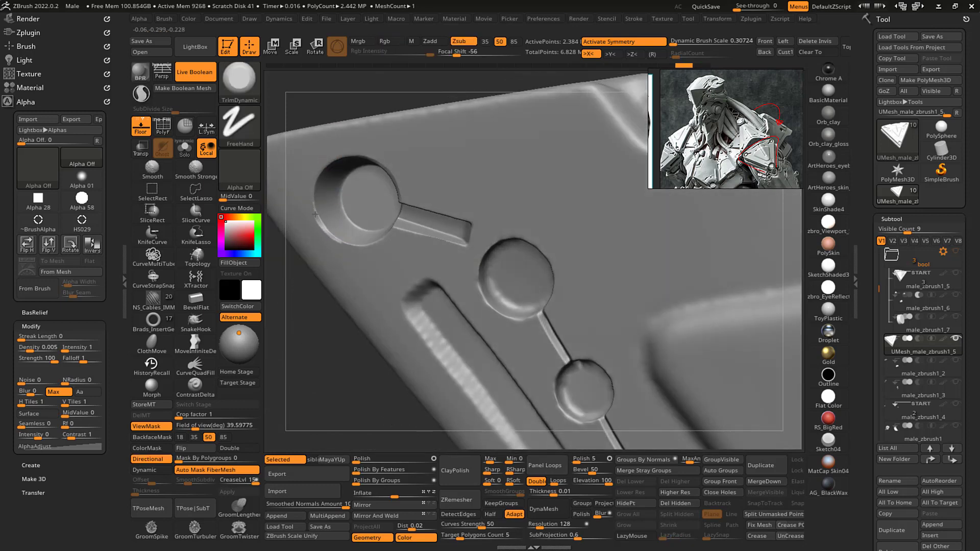
drag(323, 170, 326, 165)
drag(339, 81, 361, 73)
drag(314, 190, 316, 176)
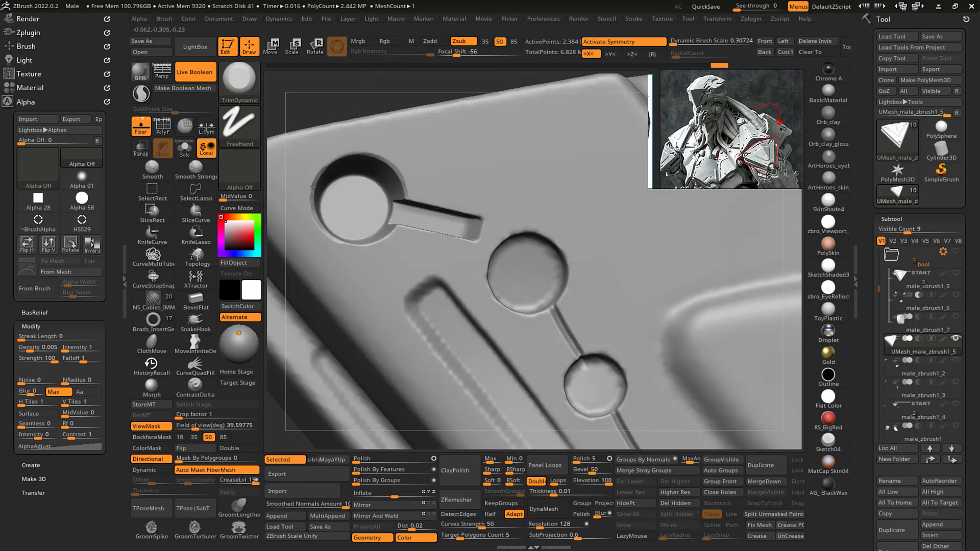
drag(320, 212, 321, 219)
- Trim the remaining sides of the keyhole rim and the edge where its slot meets the round recess
mouse_move(351, 73)
mouse_down()
mouse_move(372, 78)
mouse_move(415, 130)
mouse_move(491, 139)
mouse_move(431, 243)
mouse_move(564, 301)
mouse_move(378, 296)
mouse_up()
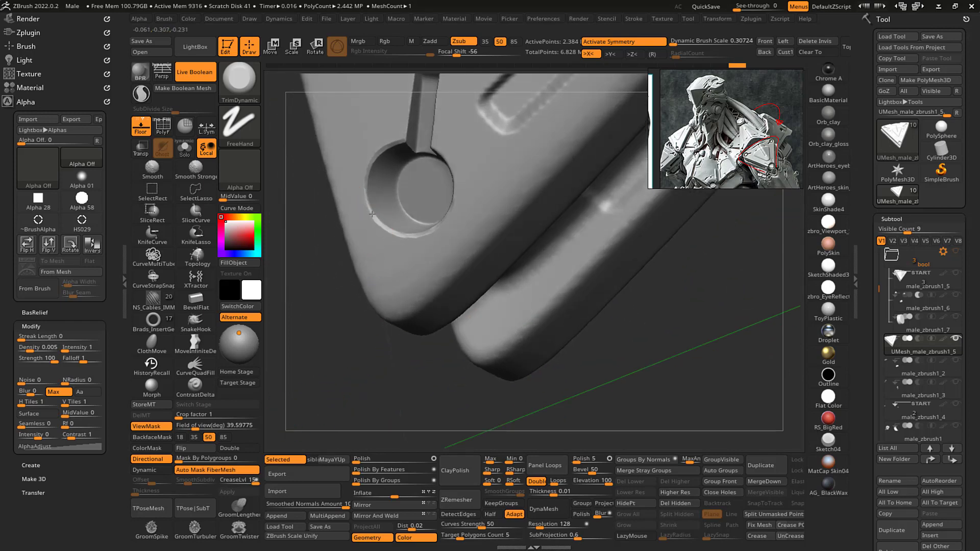
drag(365, 185, 376, 151)
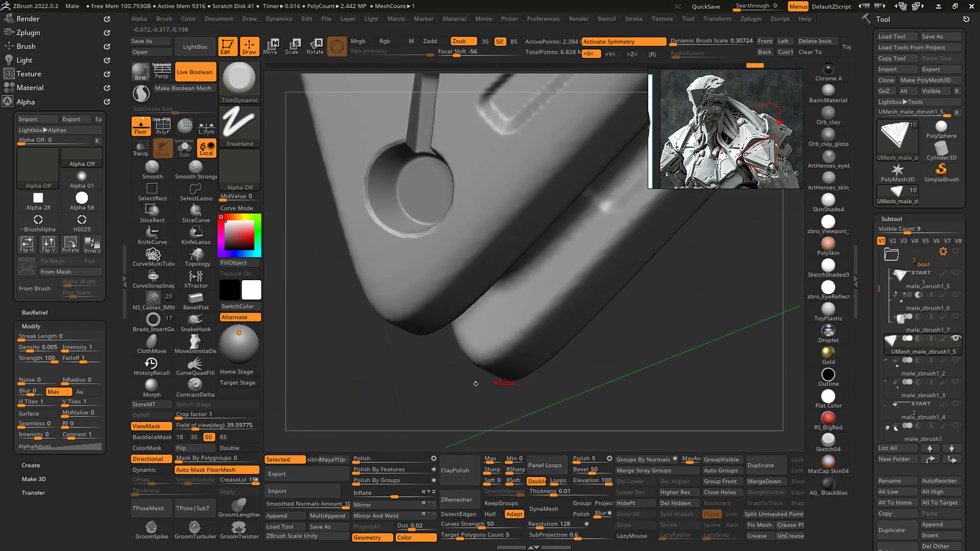
mouse_move(476, 382)
mouse_down()
mouse_move(532, 283)
mouse_move(558, 278)
mouse_move(545, 306)
mouse_up()
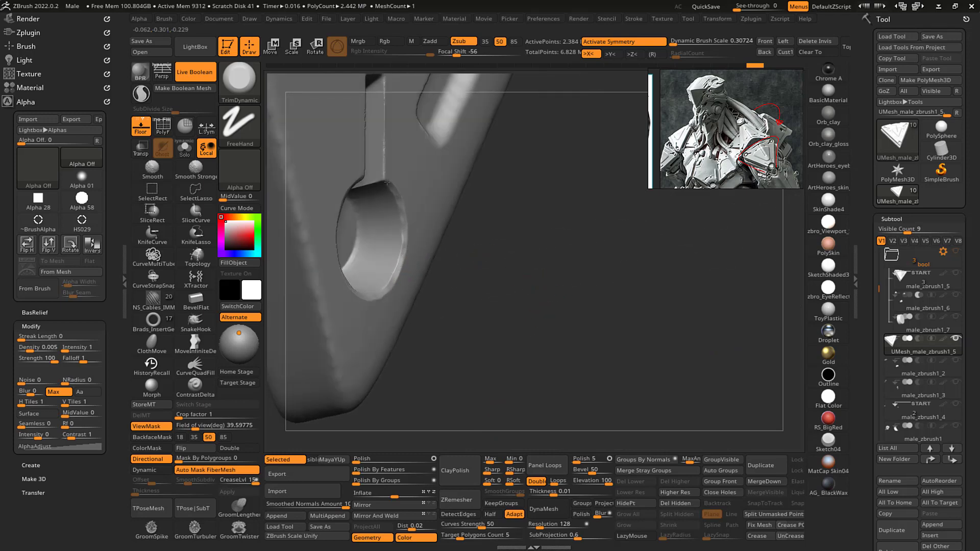
drag(386, 182, 383, 177)
drag(541, 255, 500, 232)
- Polish the bevel all around the keyhole recess with the hPolish brush
key(shift+2)
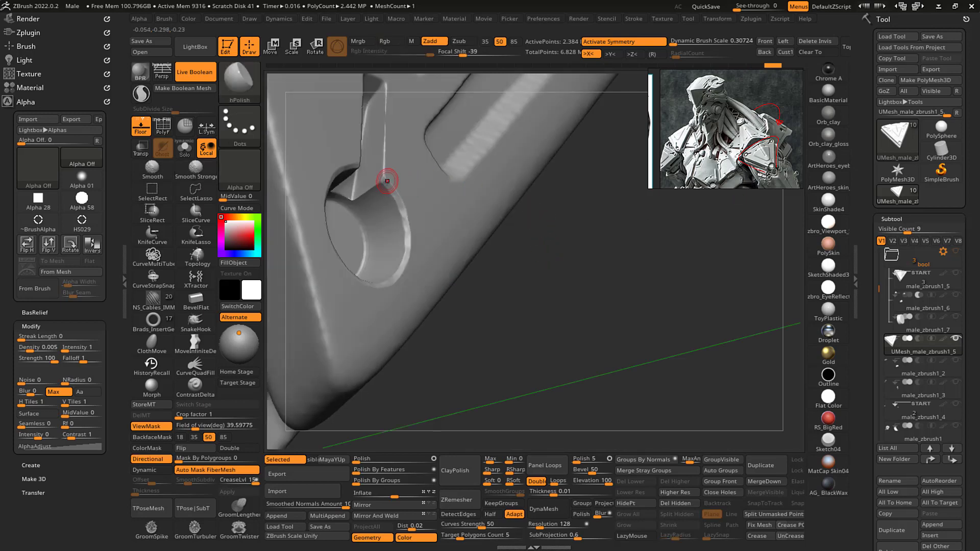
drag(403, 211, 407, 223)
drag(397, 192, 405, 220)
drag(405, 211, 407, 245)
drag(483, 322, 536, 316)
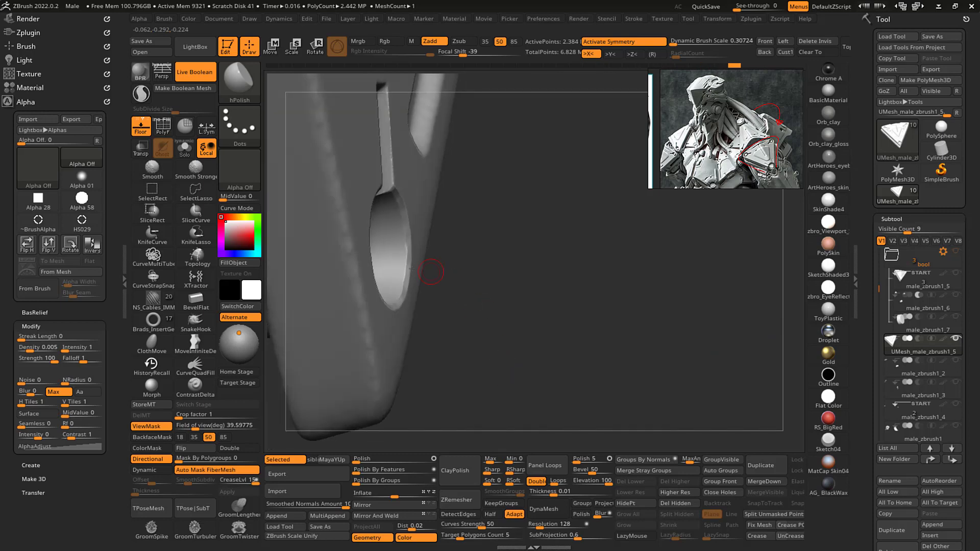
drag(406, 256, 406, 240)
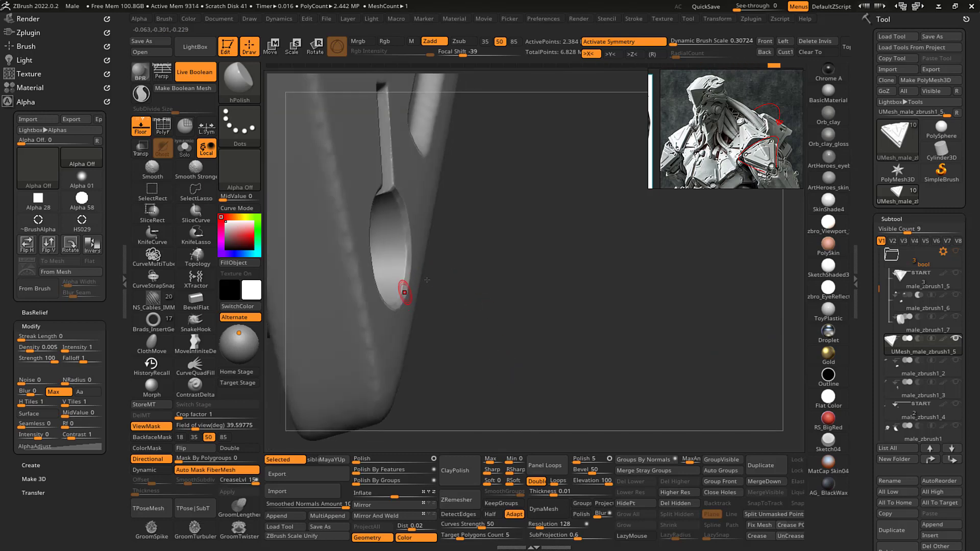
drag(461, 286, 377, 302)
mouse_move(377, 302)
mouse_down()
mouse_move(359, 306)
mouse_move(387, 295)
mouse_up()
drag(537, 347, 503, 352)
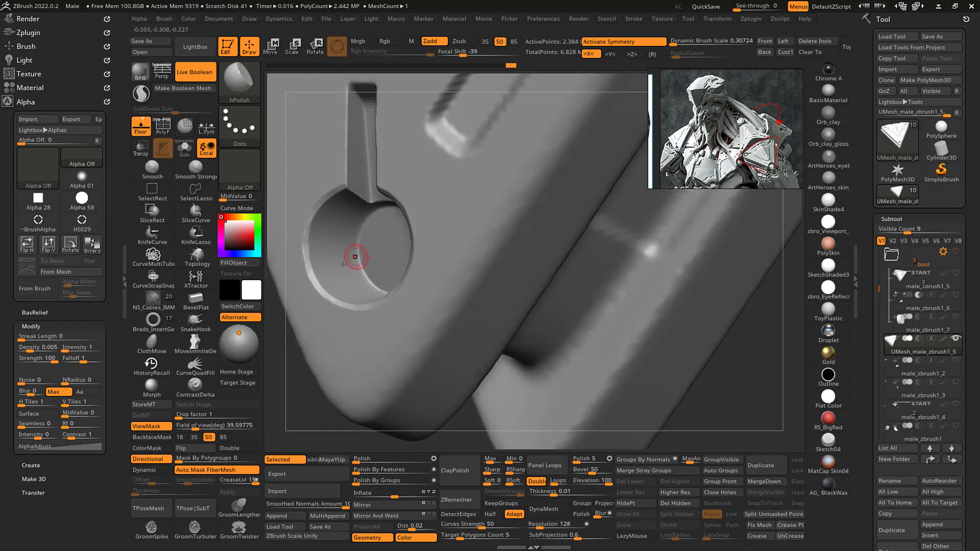
mouse_move(344, 304)
mouse_down()
mouse_move(319, 282)
mouse_move(304, 236)
mouse_move(334, 186)
mouse_up()
mouse_move(306, 229)
mouse_down()
mouse_move(352, 181)
mouse_move(378, 184)
mouse_up()
- Flatten uneven spots along the outer side of the keyhole bevel with the TrimDynamic brush
alt+drag(299, 417, 298, 393)
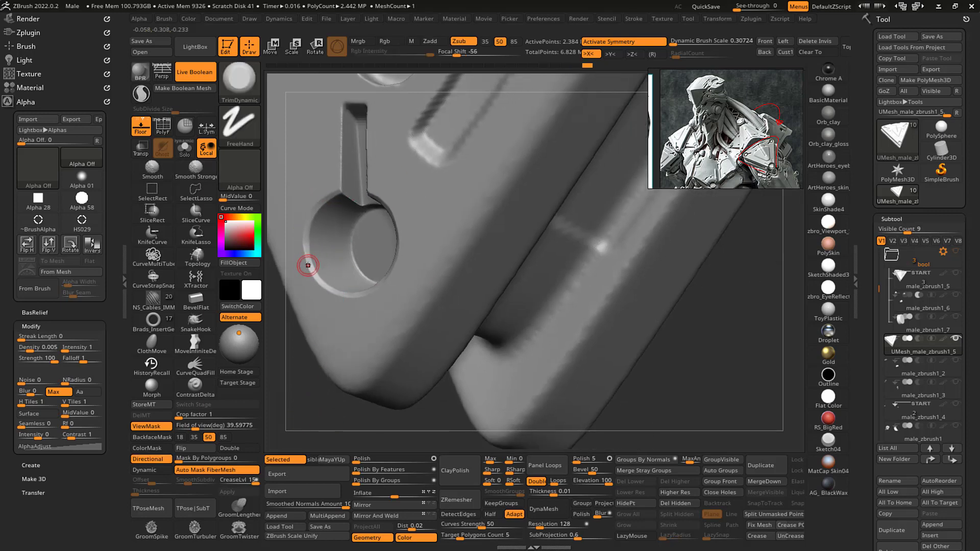
mouse_move(315, 260)
mouse_down()
mouse_move(308, 238)
mouse_move(311, 270)
mouse_move(309, 239)
mouse_move(315, 263)
mouse_up()
drag(316, 263, 312, 232)
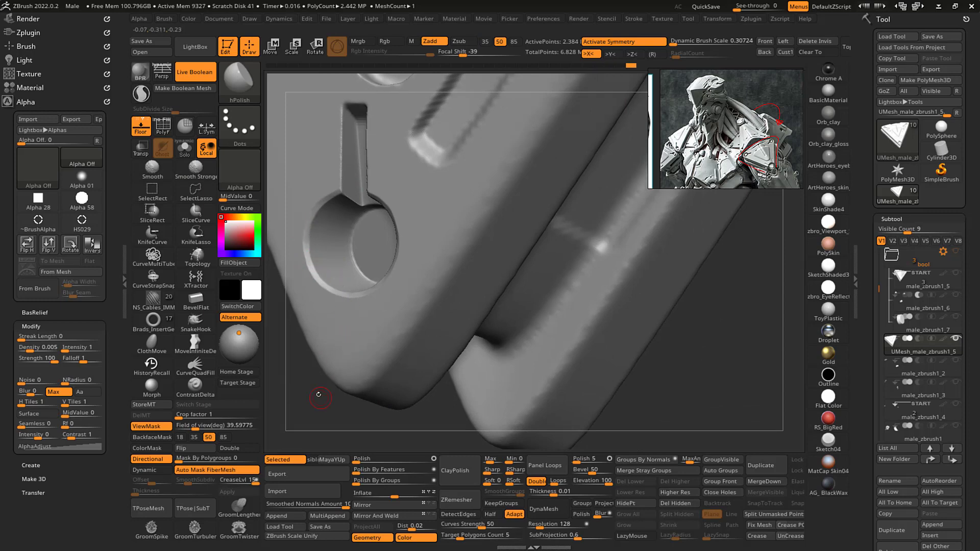
mouse_move(317, 394)
mouse_down()
mouse_move(470, 412)
mouse_move(557, 280)
mouse_move(542, 267)
mouse_up()
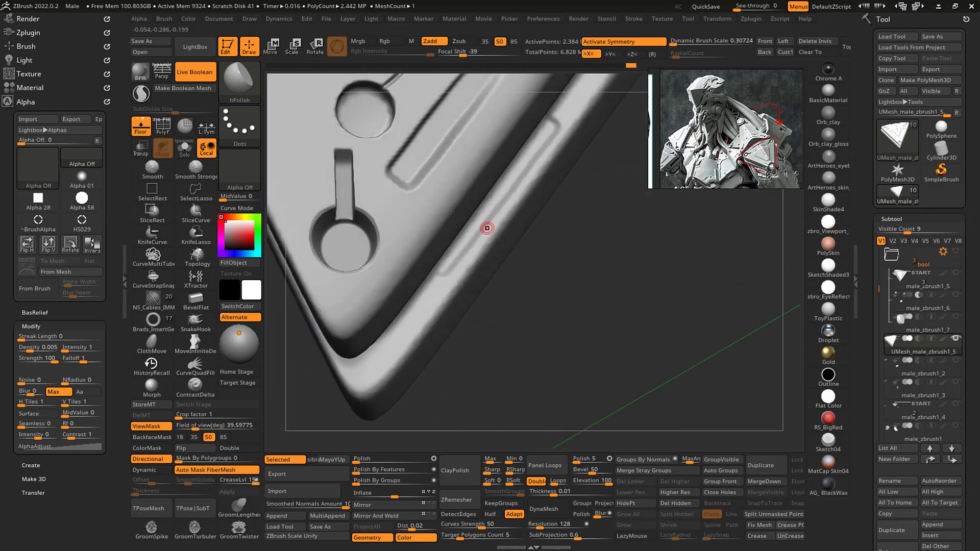
- Trim the keyhole rim beside the slot junction with the TrimDynamic brush
key(b)
key(t)
key(d)
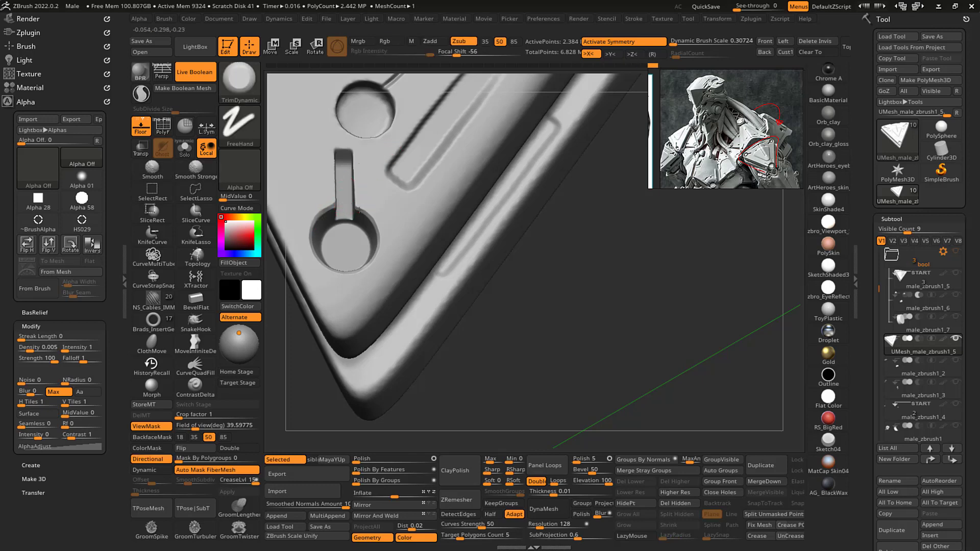
mouse_move(528, 289)
alt+mouse_down()
mouse_move(525, 245)
mouse_move(528, 283)
alt+mouse_up()
drag(371, 215, 363, 209)
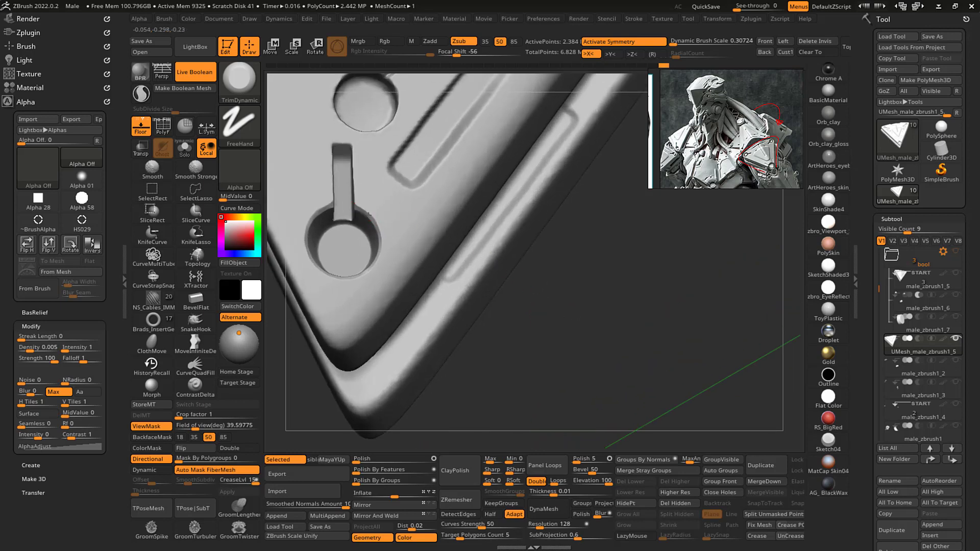
mouse_move(531, 286)
mouse_down()
mouse_move(549, 317)
mouse_move(553, 284)
mouse_move(547, 299)
mouse_move(577, 376)
mouse_move(588, 372)
mouse_move(587, 338)
mouse_move(573, 328)
mouse_up()
- Select the hPolish brush and clean up the bevel on the side of the keyhole recess facing the panel's long edge
key(b)
key(h)
key(p)
key(b)
key(d)
key(s)
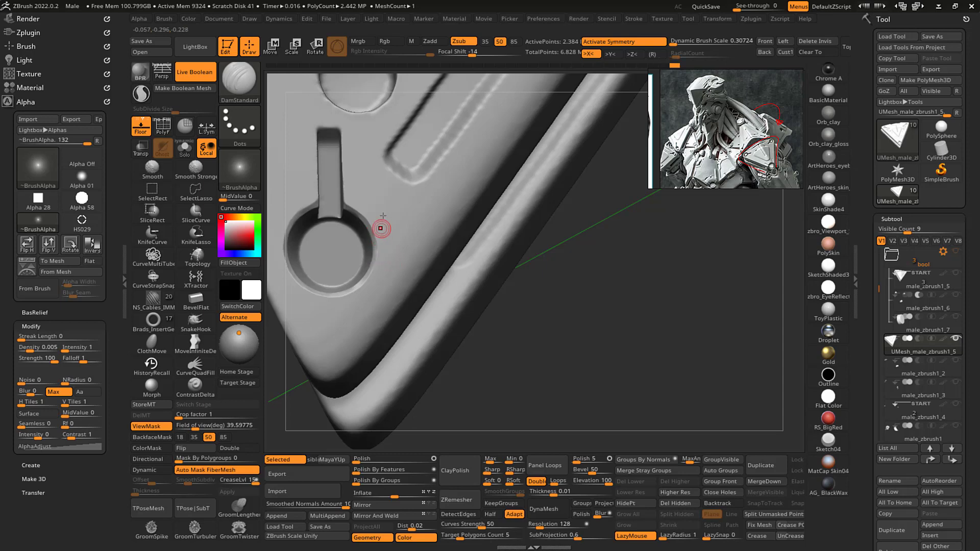
key(b)
key(h)
key(p)
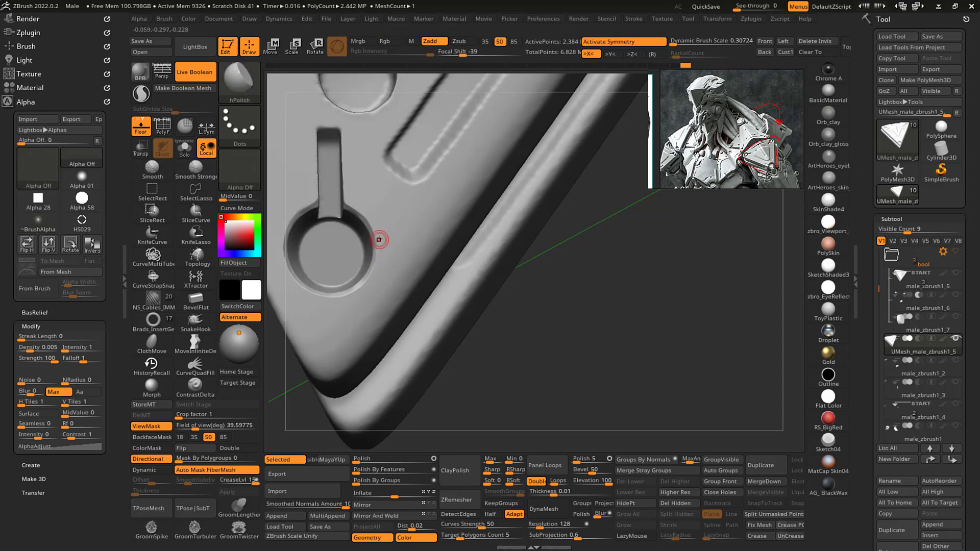
drag(379, 240, 380, 264)
- Examine the whole panel from several angles, checking its surface details and the gap between its two layers
mouse_move(564, 346)
alt+mouse_down()
mouse_move(555, 335)
mouse_move(571, 338)
mouse_move(569, 297)
mouse_move(574, 318)
mouse_move(582, 301)
mouse_move(579, 324)
mouse_move(588, 269)
mouse_move(552, 257)
mouse_move(502, 268)
alt+mouse_up()
drag(465, 126, 454, 92)
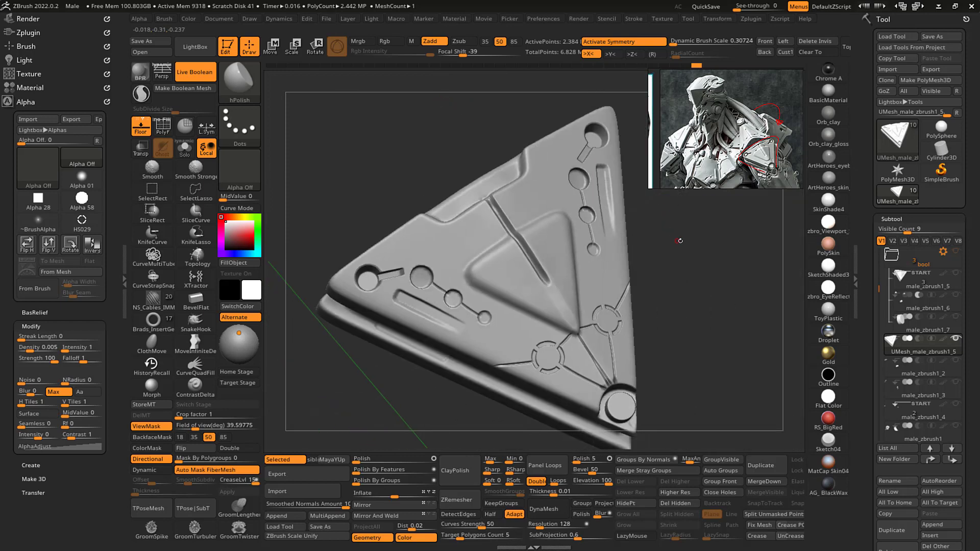
drag(680, 241, 648, 243)
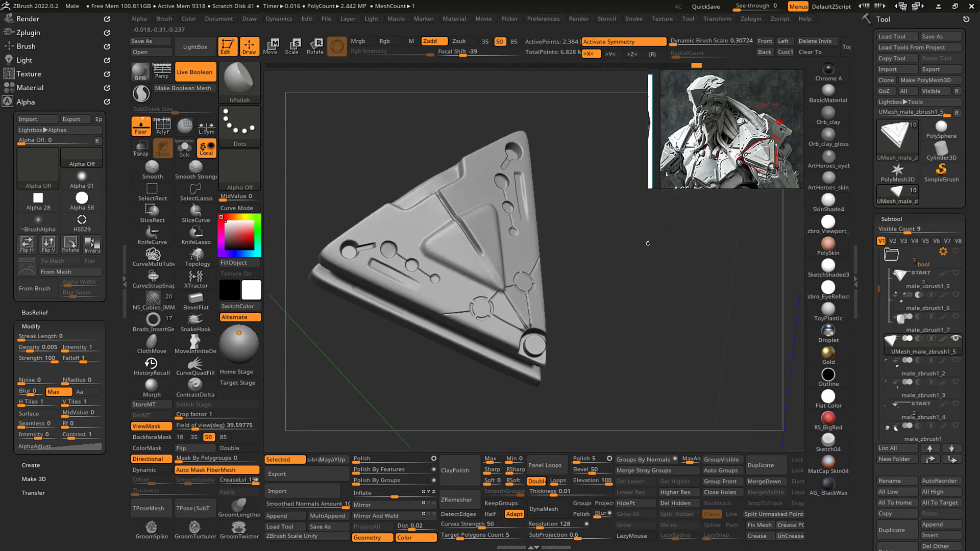
drag(639, 299, 633, 298)
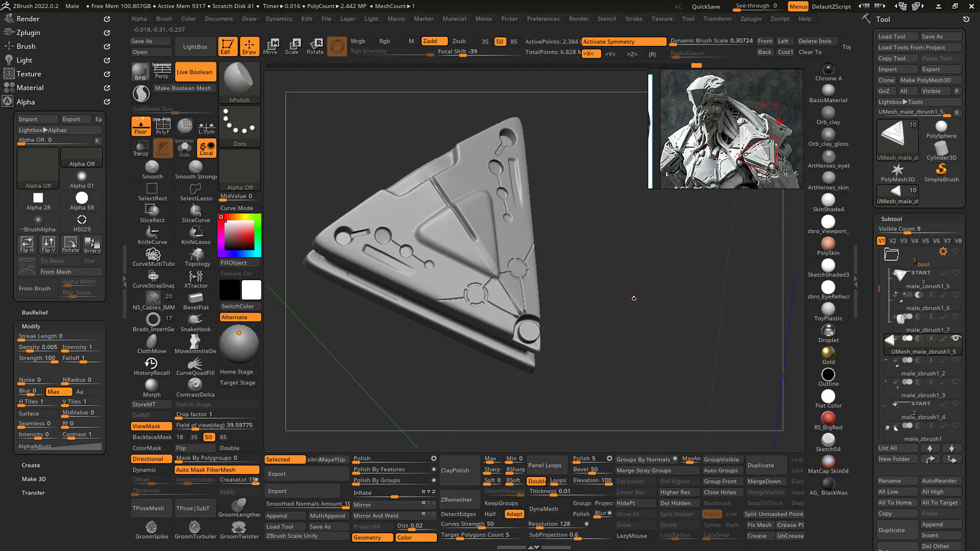
drag(616, 319, 643, 295)
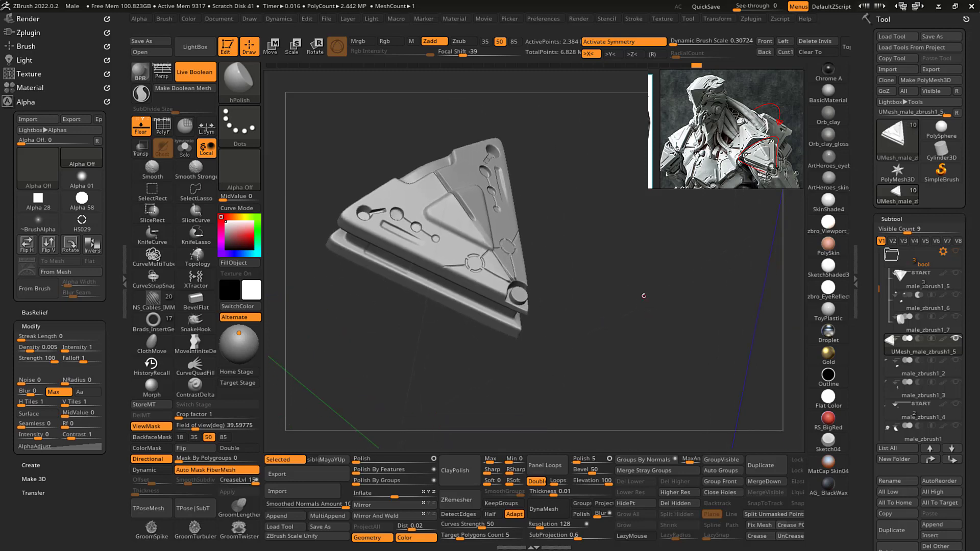
drag(610, 323, 634, 282)
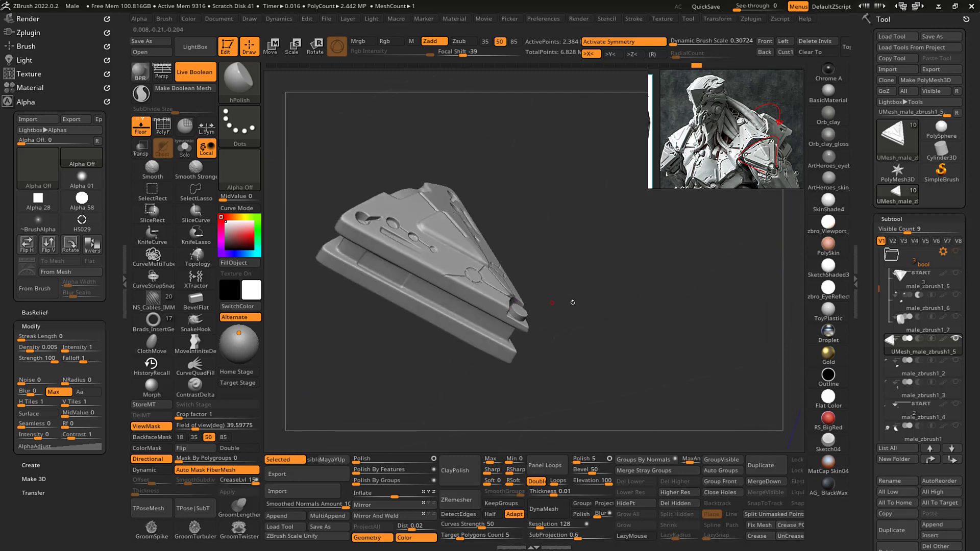
drag(571, 302, 575, 246)
mouse_move(582, 297)
mouse_down()
mouse_move(606, 335)
mouse_move(606, 320)
mouse_up()
key(b)
key(s)
key(t)
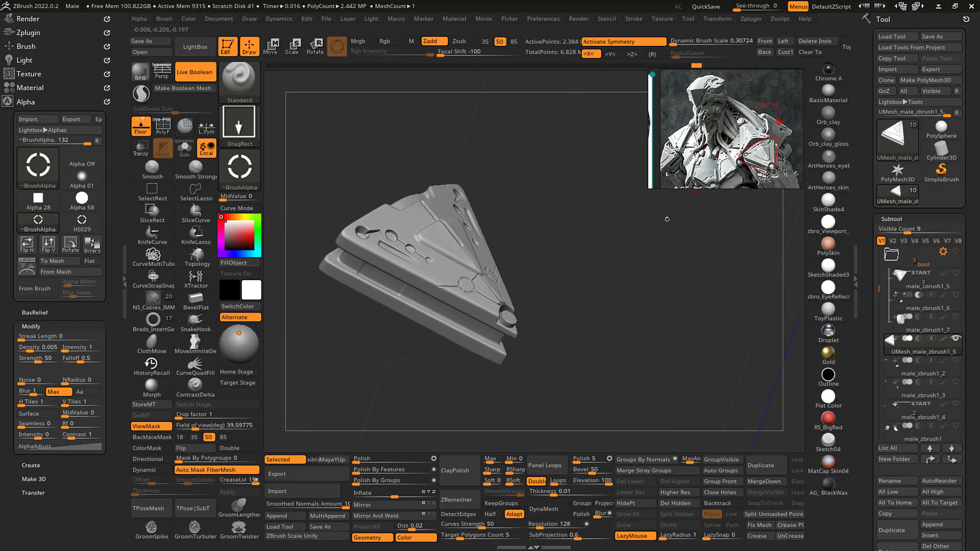
drag(678, 290, 662, 281)
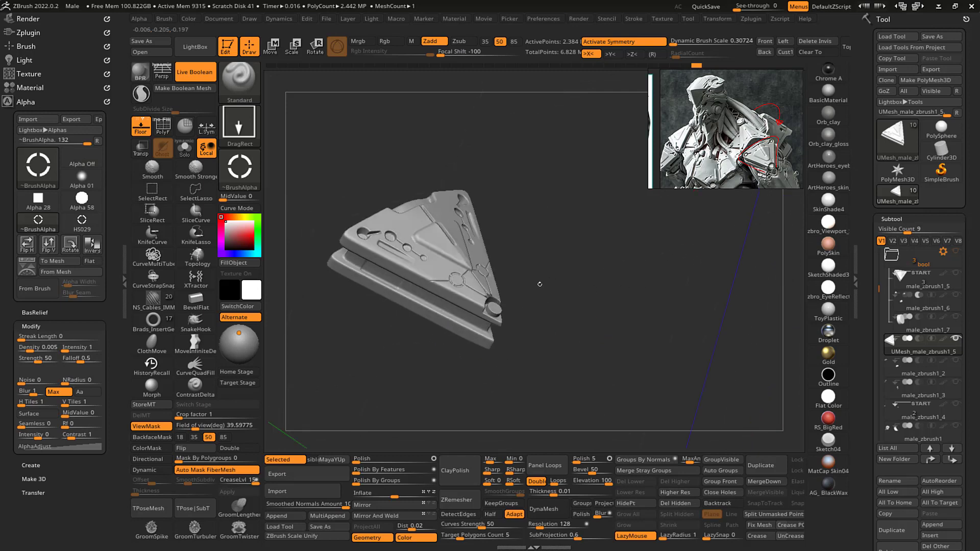
- Choose the NS_Cables_IMM brush and try drawing a cable along the gap between the panel's two layers, undoing the attempt
click(153, 299)
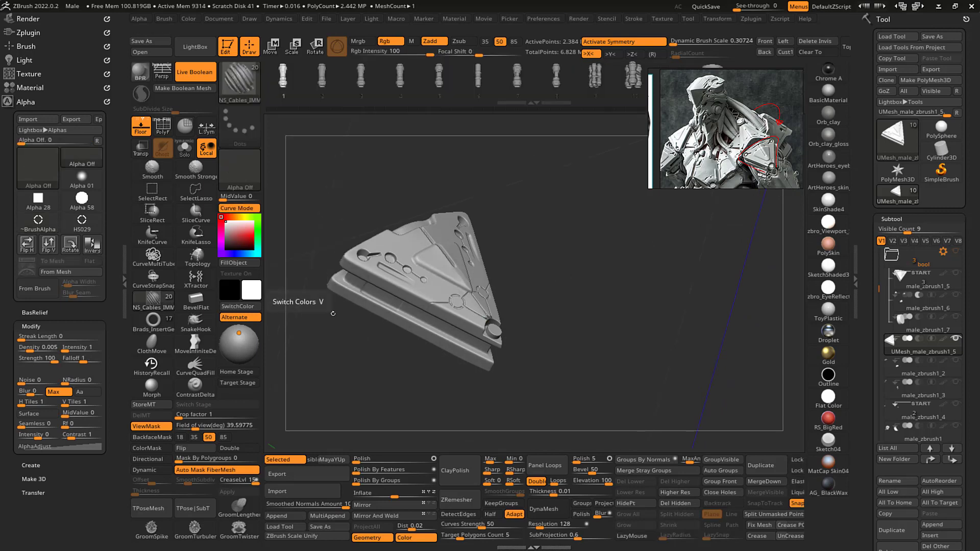
mouse_move(558, 311)
mouse_down()
mouse_move(575, 278)
mouse_move(589, 282)
mouse_up()
drag(552, 313, 555, 297)
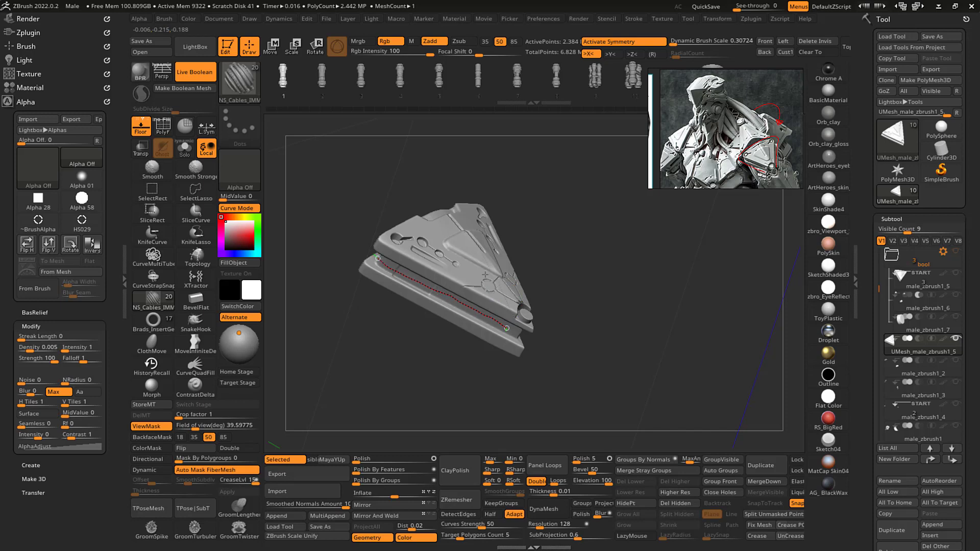
mouse_move(627, 286)
mouse_down()
mouse_move(654, 308)
mouse_move(632, 311)
mouse_move(682, 325)
mouse_up()
key(ctrl+z)
- Adjust the brush size and insert a thick cable along the gap between the panel's two layers
key(s)
drag(561, 332, 575, 332)
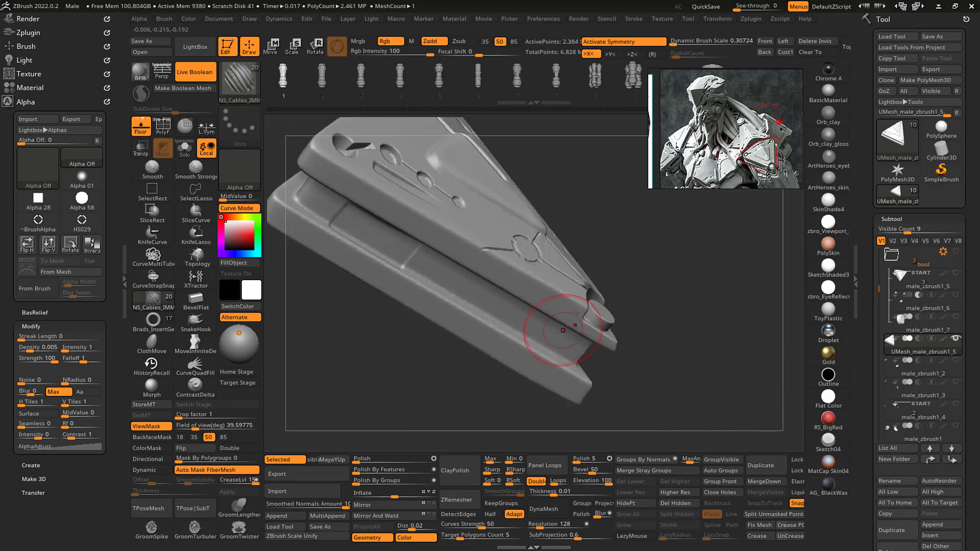
ctrl+right_drag(577, 313, 543, 327)
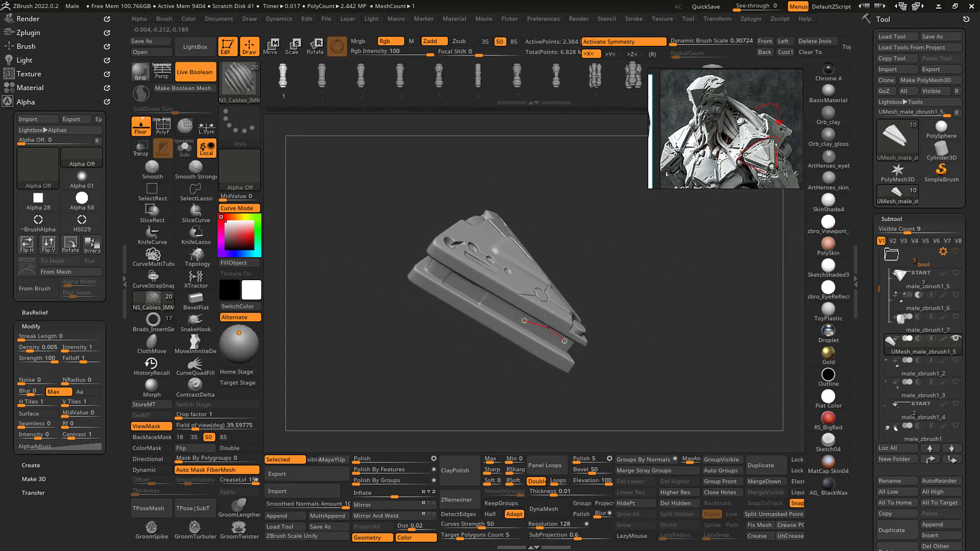
drag(564, 341, 565, 341)
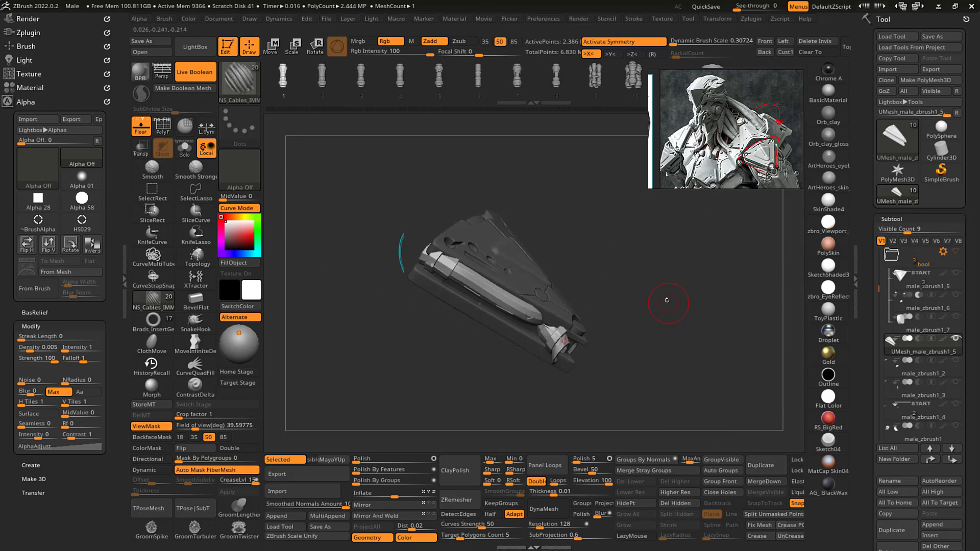
- Undo the thick cable, reduce the brush size and insert a thinner cable along the gap at the panel's long edge
mouse_move(666, 300)
mouse_down()
mouse_move(688, 345)
mouse_move(689, 311)
mouse_move(652, 282)
mouse_up()
key(ctrl+z)
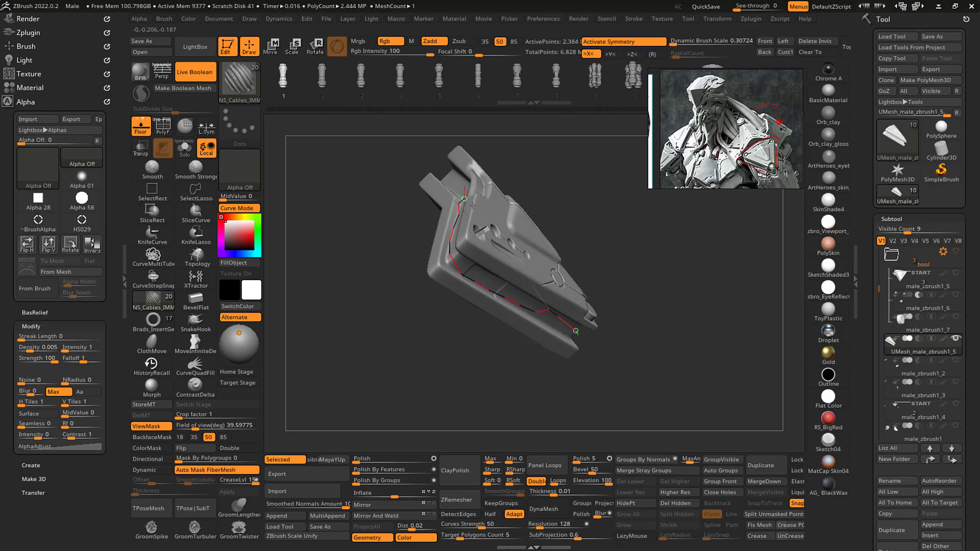
mouse_move(667, 305)
mouse_down()
mouse_move(676, 319)
mouse_move(653, 302)
mouse_move(643, 276)
mouse_move(653, 265)
mouse_up()
key(ctrl+z)
key(s)
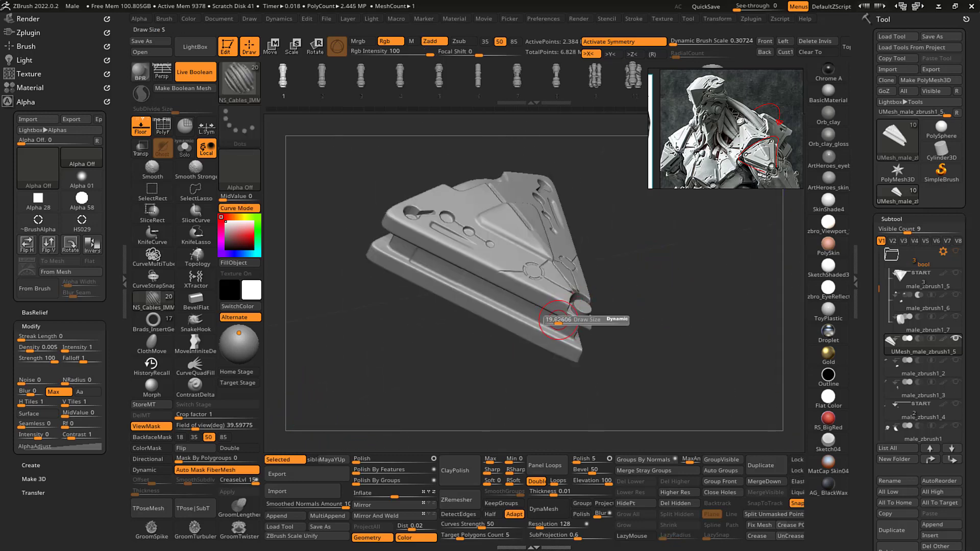
drag(568, 323, 550, 317)
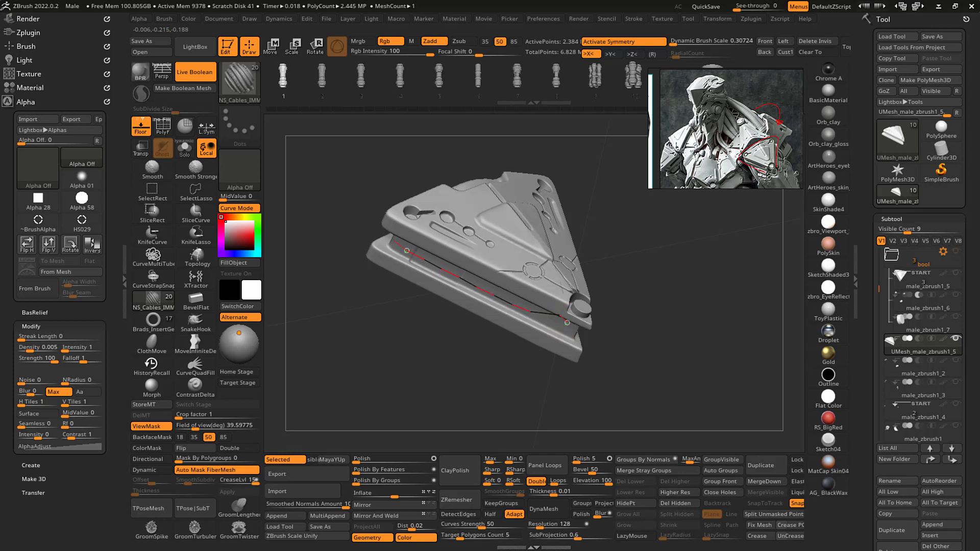
drag(393, 240, 393, 240)
mouse_move(668, 268)
mouse_down()
mouse_move(661, 255)
mouse_move(649, 311)
mouse_up()
drag(575, 324, 574, 327)
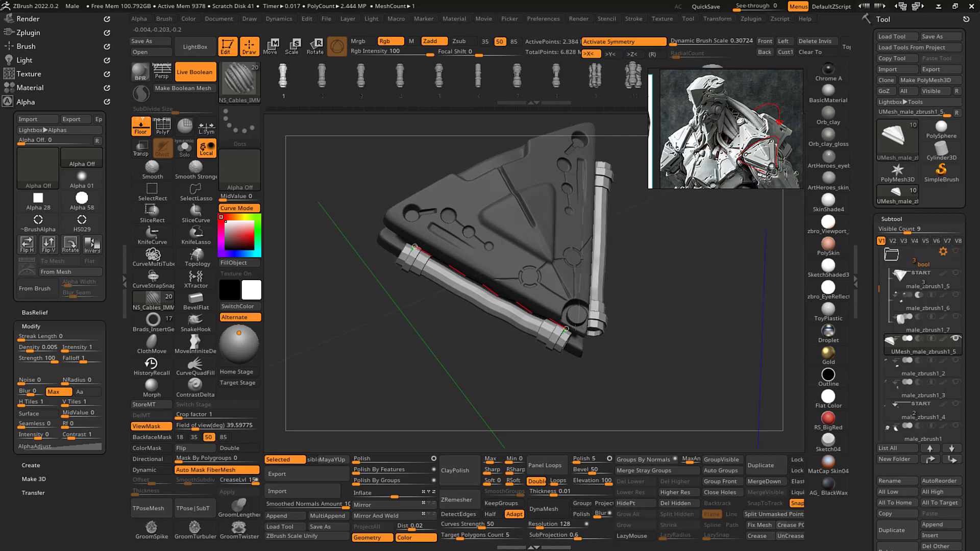
- Collapse the tray holding the Render and Alpha palettes and turn on Lock Start for the cable's curve
drag(683, 308, 532, 246)
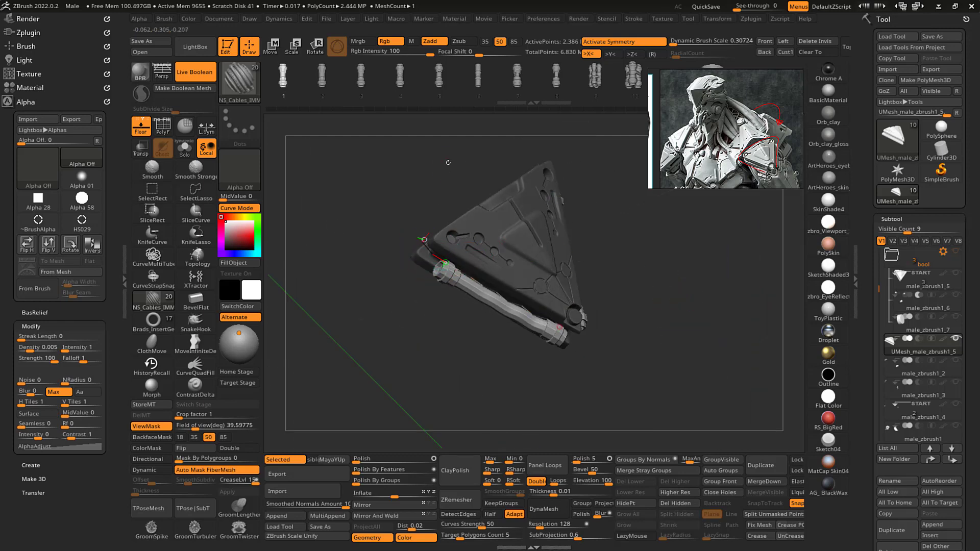
drag(448, 162, 489, 175)
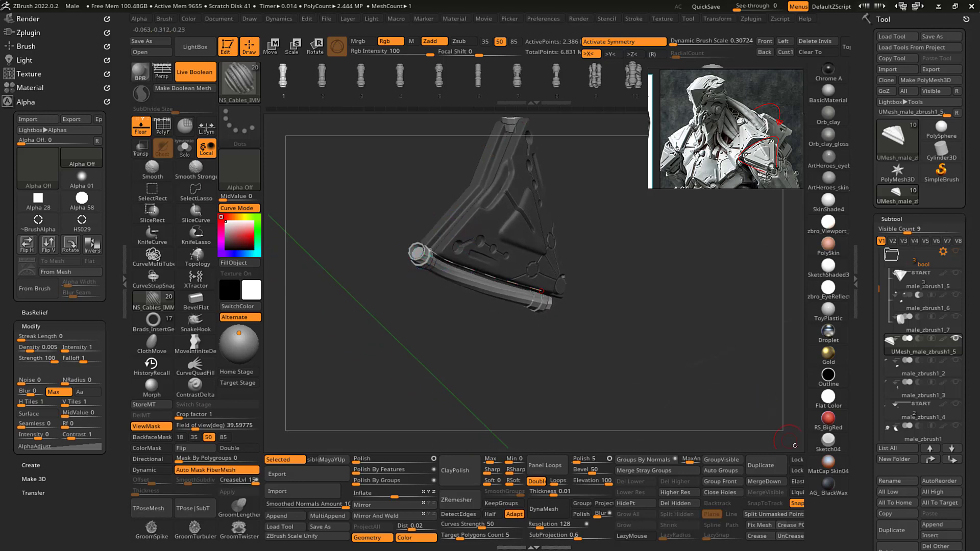
click(124, 279)
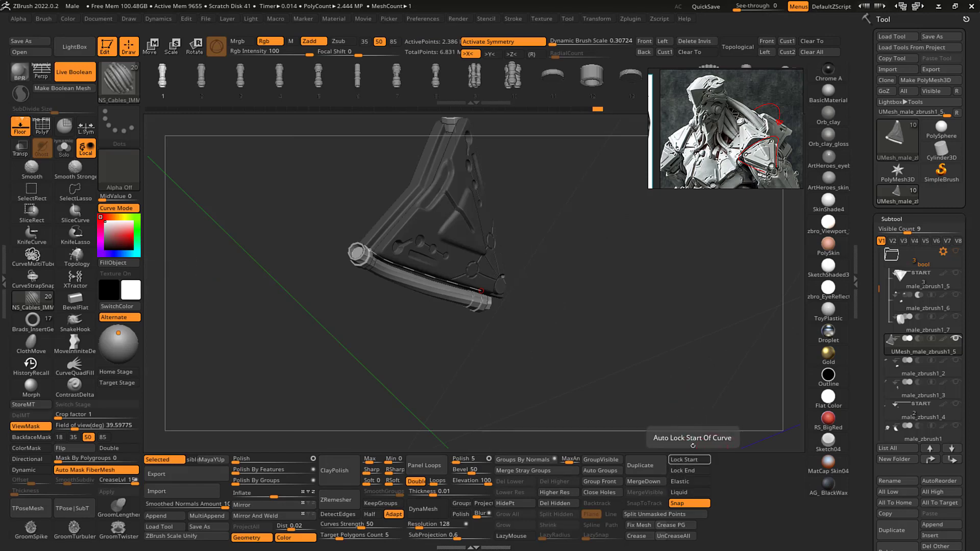
drag(693, 355, 698, 439)
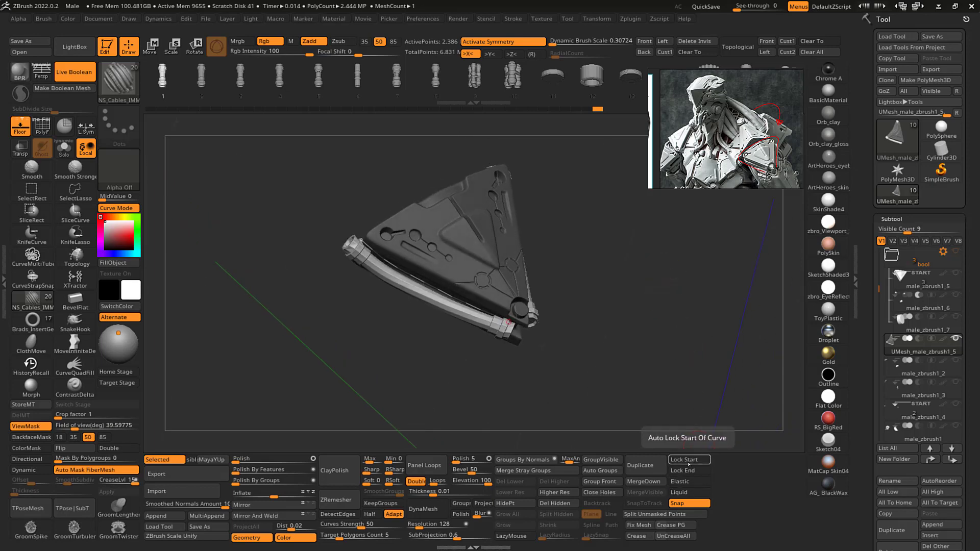
click(691, 460)
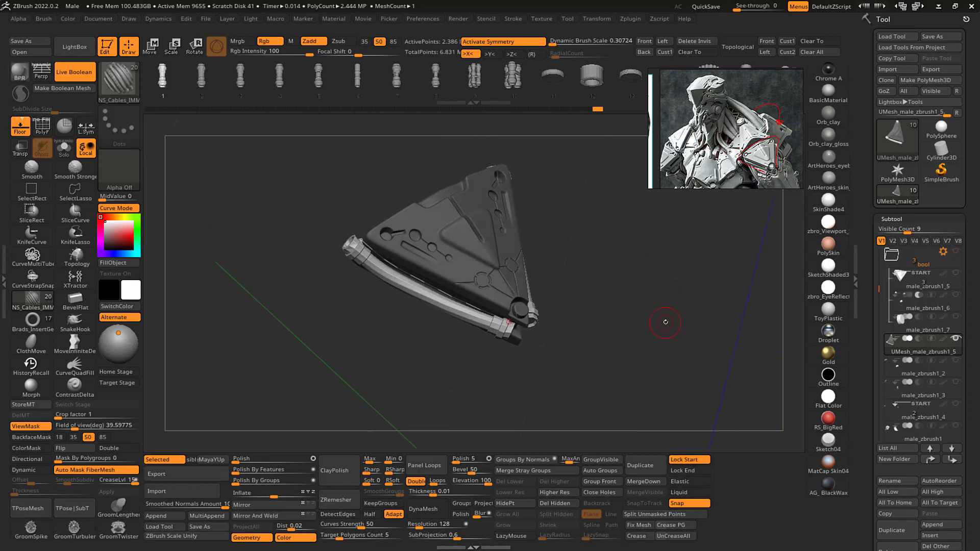
- Extend the cable curve around the panel's corner so the cable meets its mirrored half at the middle of the adjoining side
drag(667, 324, 687, 363)
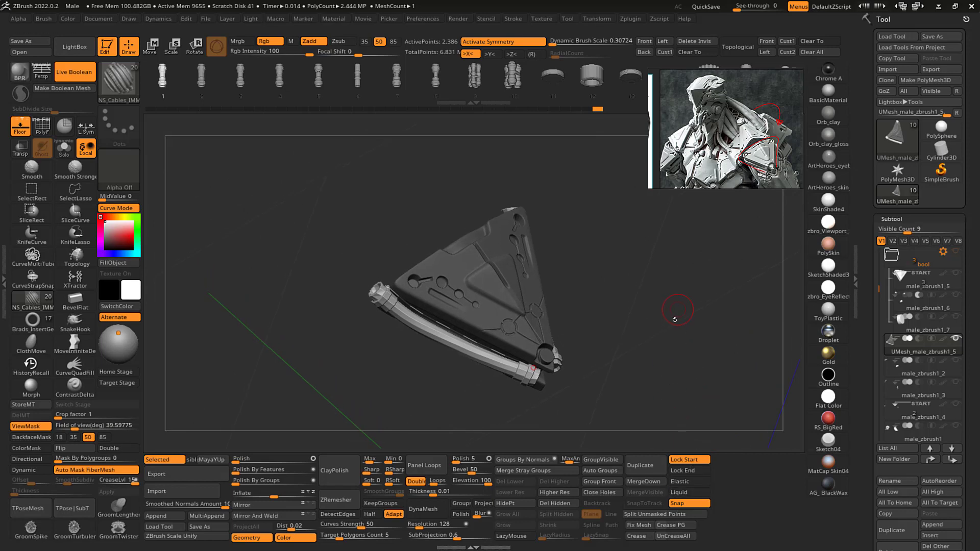
drag(666, 303, 646, 319)
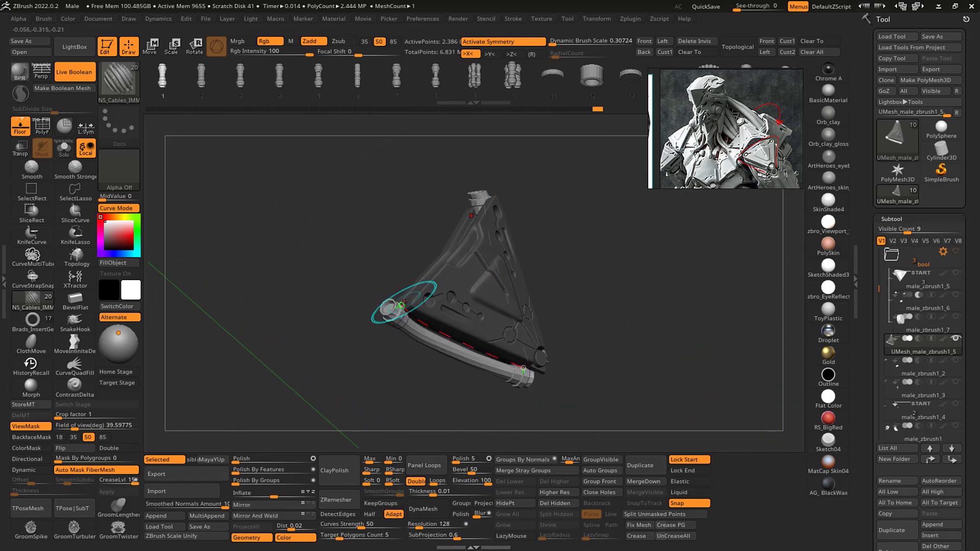
drag(400, 304, 415, 289)
key(ctrl+z)
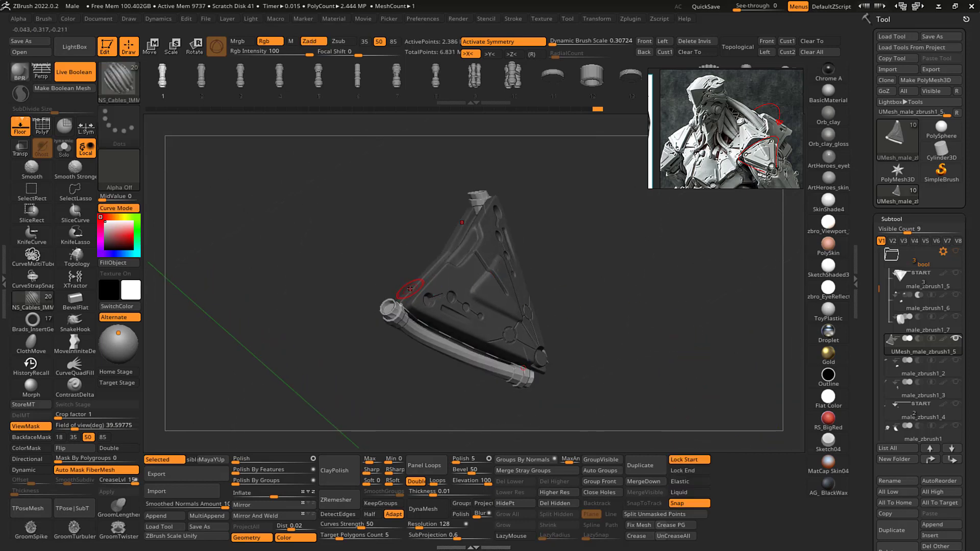
drag(419, 244, 405, 291)
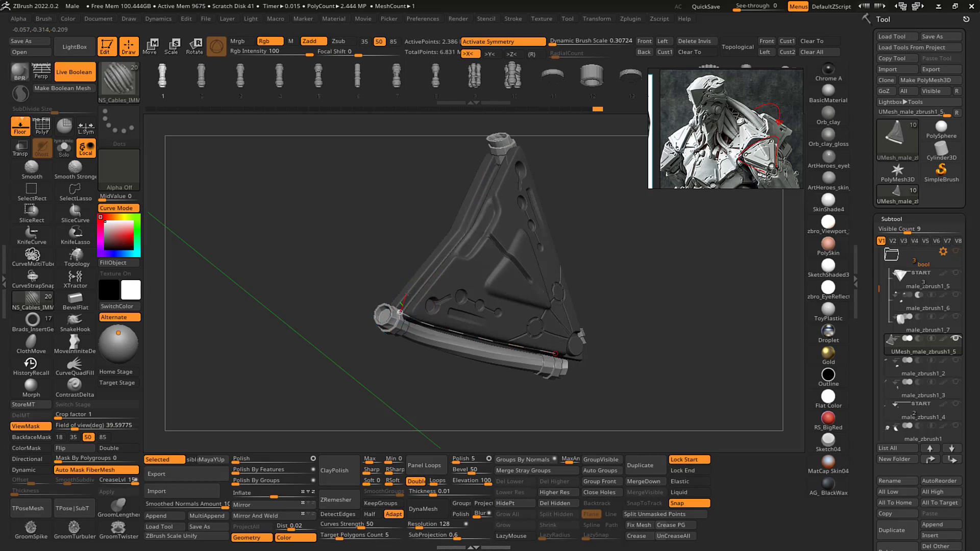
click(459, 233)
mouse_move(670, 281)
mouse_down()
mouse_move(662, 278)
mouse_move(673, 255)
mouse_move(687, 278)
mouse_move(680, 286)
mouse_up()
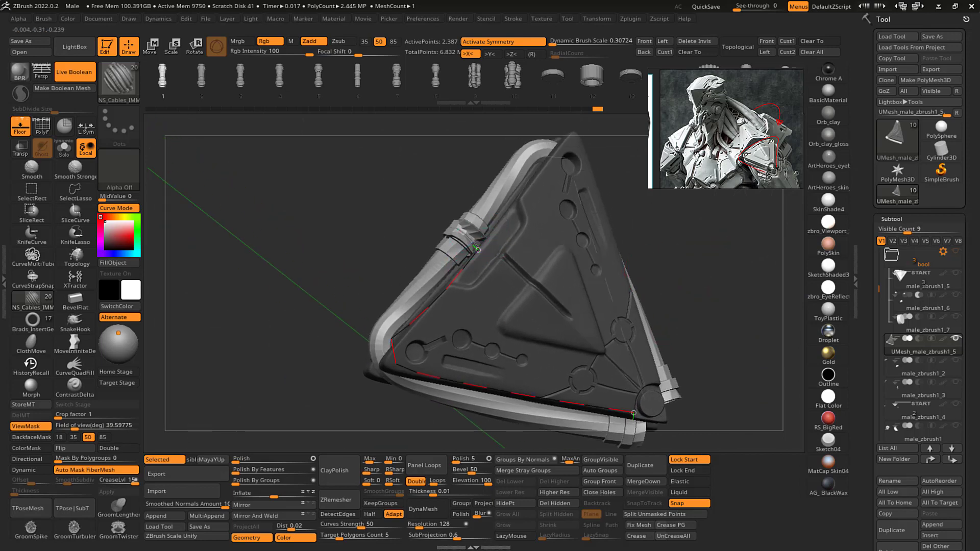
drag(477, 250, 530, 240)
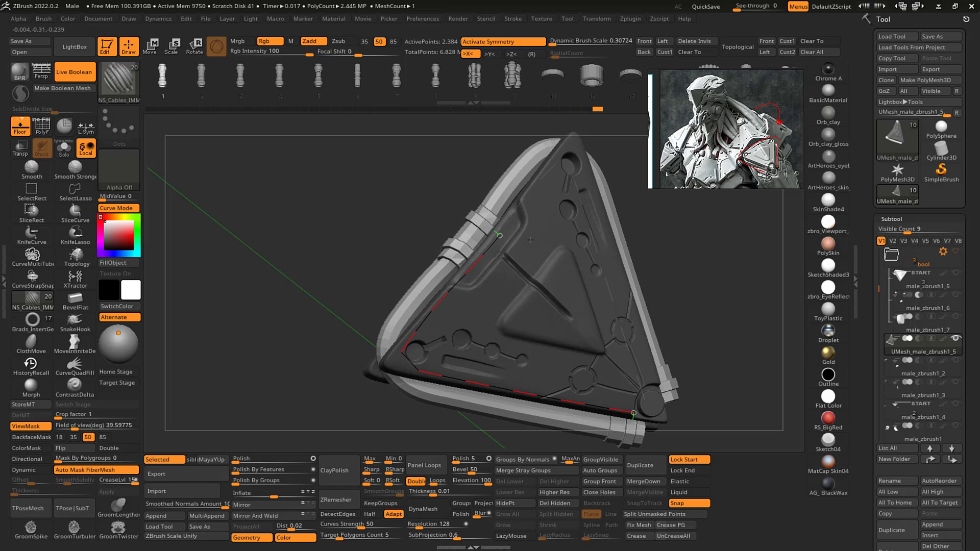
- Reshape the cable curve on the side where the halves meet so the cable runs centred between the two panel layers
ctrl+right_drag(693, 284, 710, 249)
drag(711, 250, 732, 300)
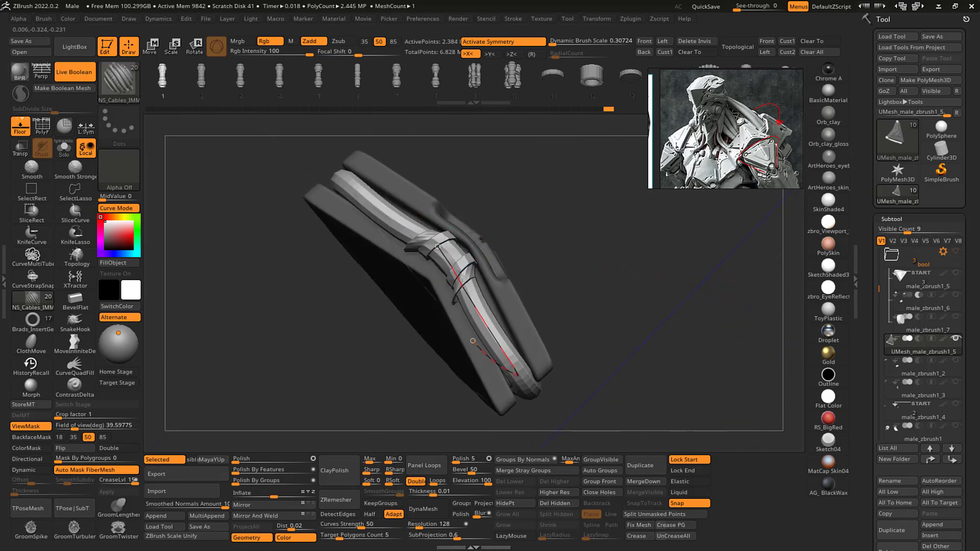
drag(576, 246, 573, 269)
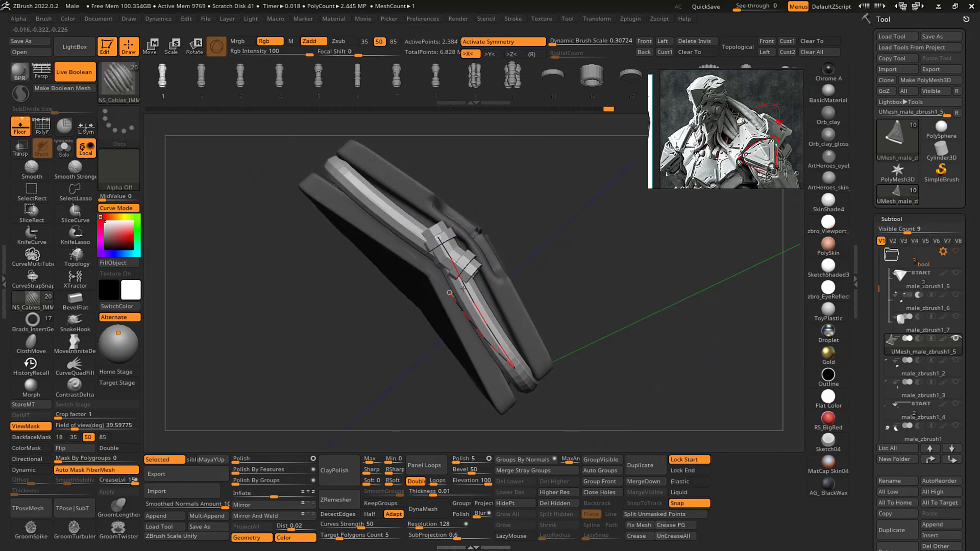
drag(463, 289, 463, 285)
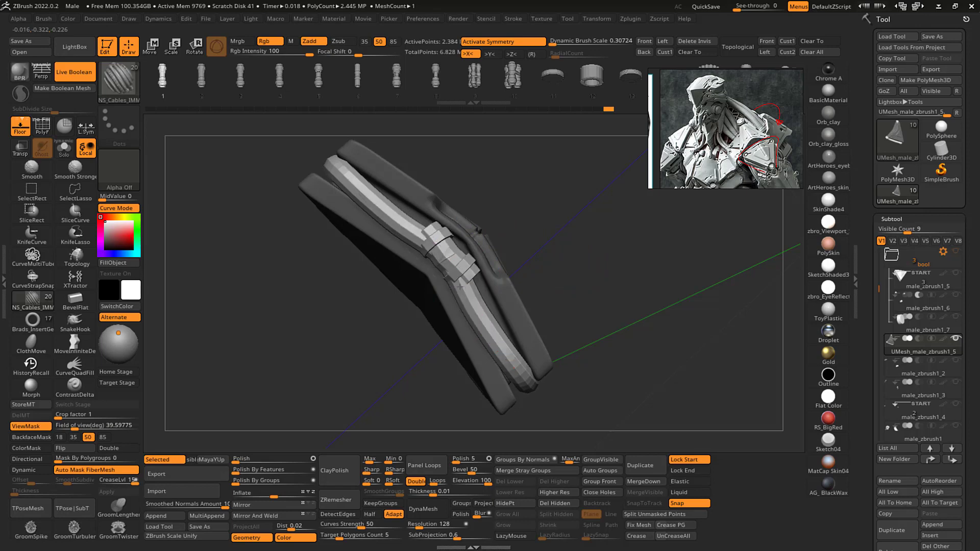
click(583, 289)
drag(620, 291, 612, 281)
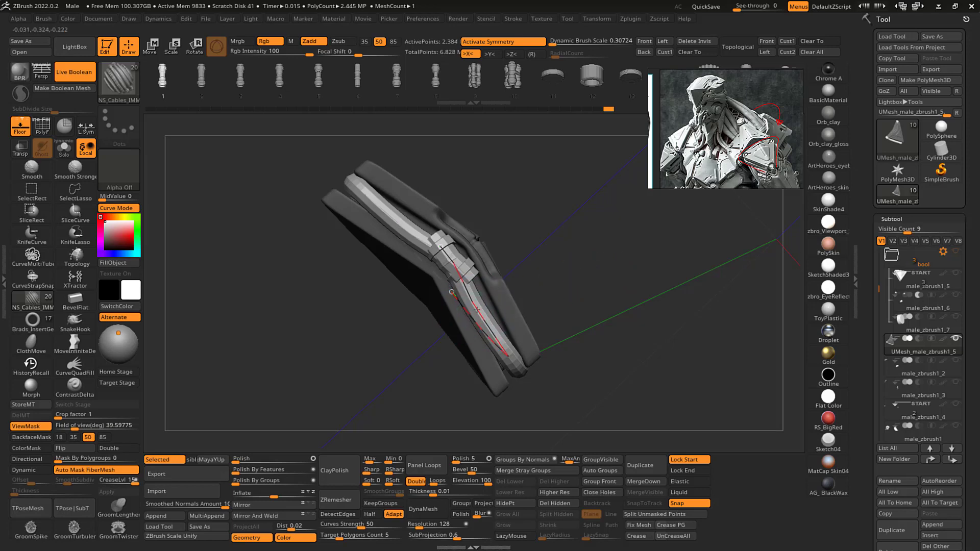
drag(477, 310, 481, 307)
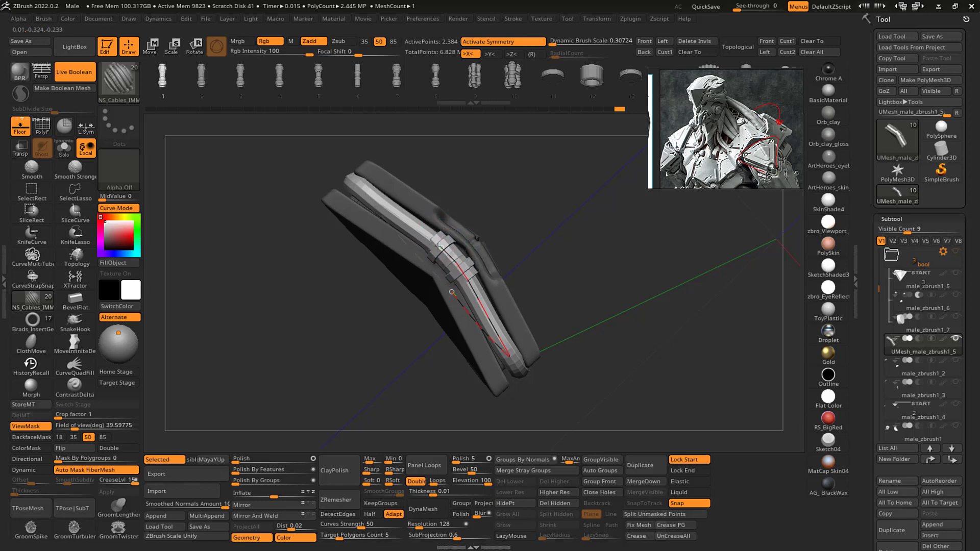
drag(531, 213, 451, 250)
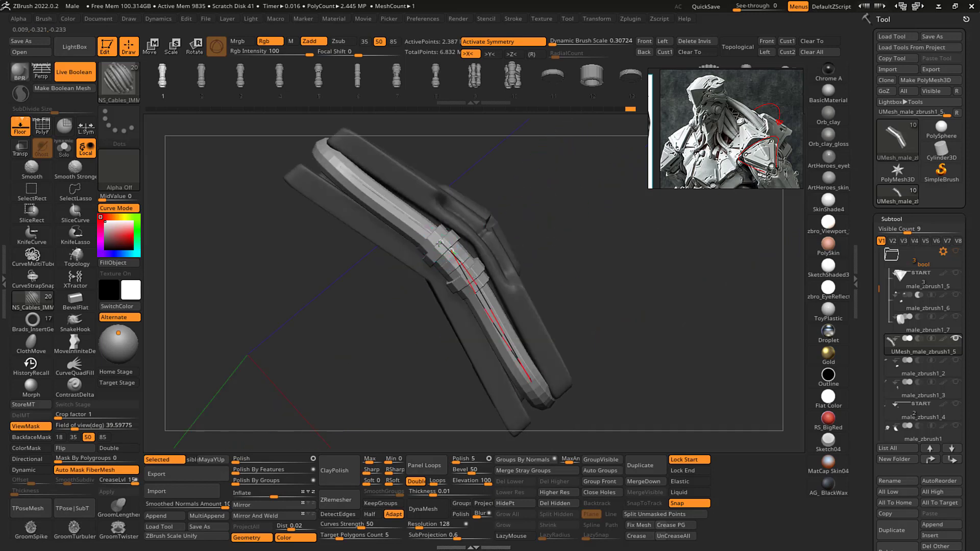
drag(513, 344, 627, 284)
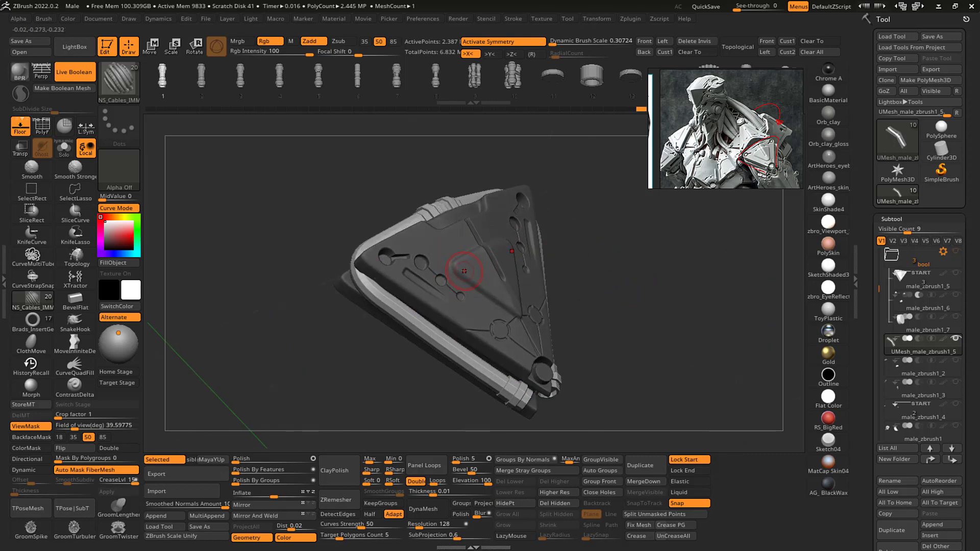
- Select the Move brush, adjust its size and push the cable in around the panel's corner and adjoining side
mouse_move(626, 310)
mouse_down()
mouse_move(673, 289)
mouse_move(666, 368)
mouse_move(651, 322)
mouse_move(657, 302)
mouse_move(591, 288)
mouse_move(574, 259)
mouse_up()
key(b)
key(m)
key(v)
key(s)
mouse_move(367, 255)
mouse_down()
mouse_move(378, 255)
mouse_move(380, 268)
mouse_up()
key(s)
drag(422, 301, 456, 313)
drag(386, 269, 384, 273)
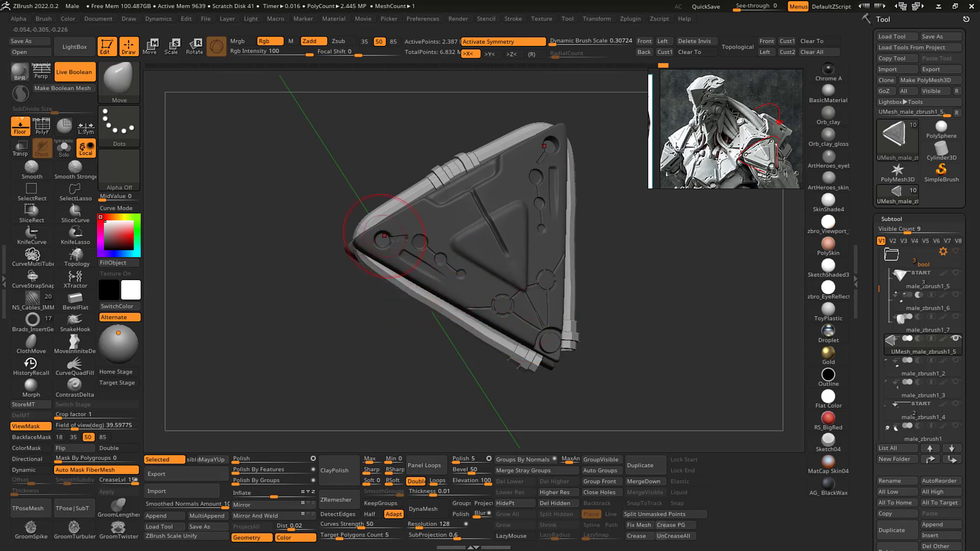
mouse_move(384, 218)
mouse_down()
mouse_move(389, 225)
mouse_move(357, 236)
mouse_move(362, 227)
mouse_up()
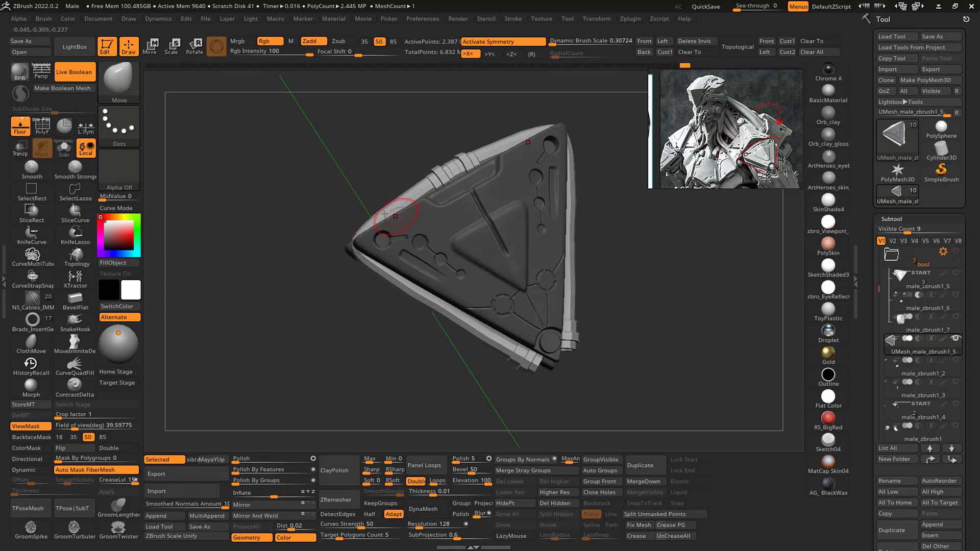
- Nudge the cable along the long edge and around its central joint to fit within the gap between the layers
mouse_move(501, 369)
alt+mouse_down()
mouse_move(473, 345)
mouse_move(507, 334)
mouse_move(469, 313)
alt+mouse_up()
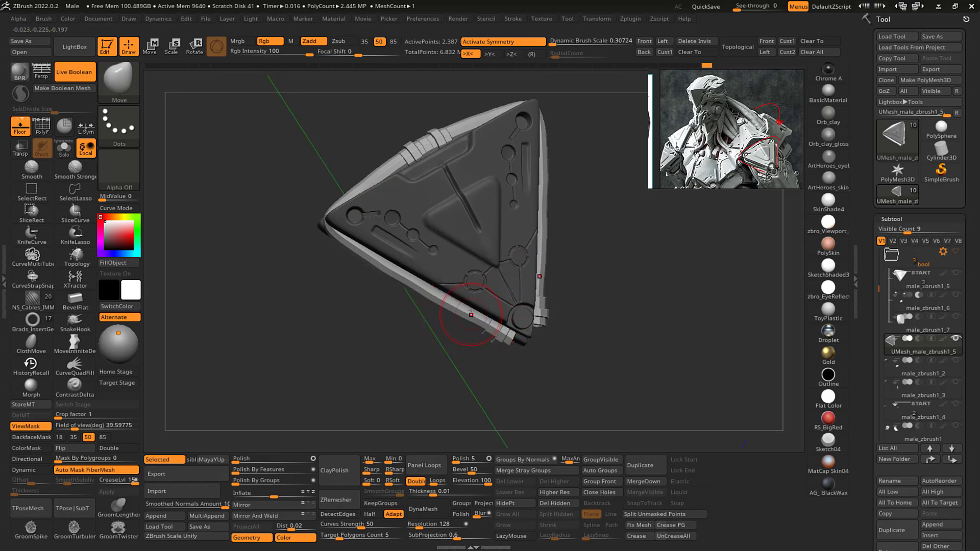
mouse_move(605, 358)
mouse_down()
mouse_move(618, 256)
mouse_move(638, 266)
mouse_up()
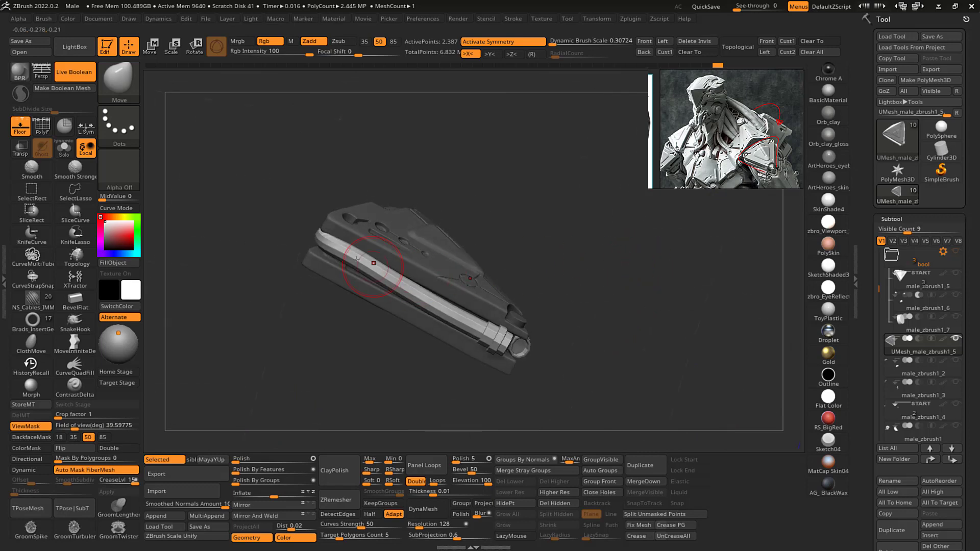
mouse_move(356, 258)
mouse_down()
mouse_move(341, 248)
mouse_move(361, 250)
mouse_move(364, 240)
mouse_up()
mouse_move(526, 190)
mouse_down()
mouse_move(517, 182)
mouse_move(534, 208)
mouse_move(519, 208)
mouse_up()
key(s)
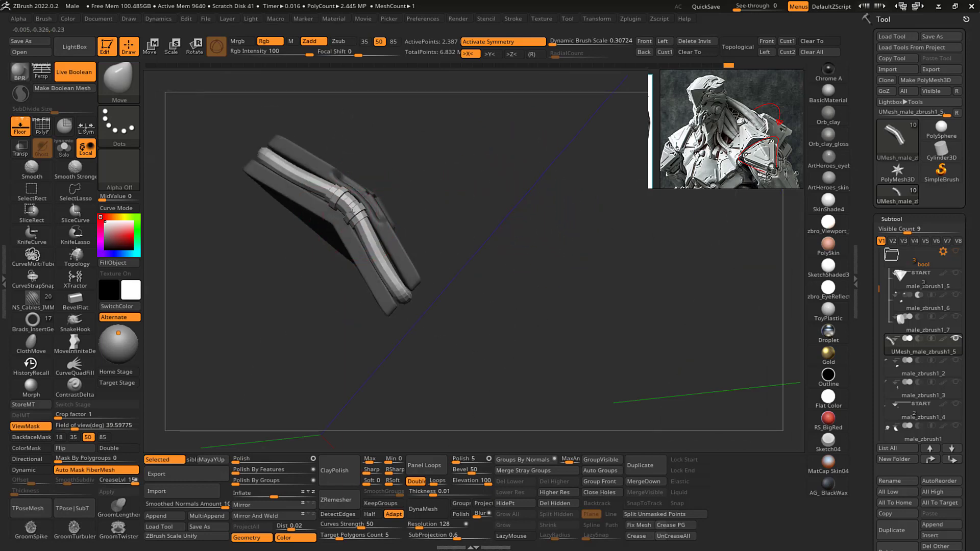
drag(351, 211, 355, 209)
drag(374, 251, 380, 255)
- Display the cable's polygroups with PolyFrame and try Auto Groups on it, undoing the regrouping
drag(481, 192, 521, 167)
key(shift+f)
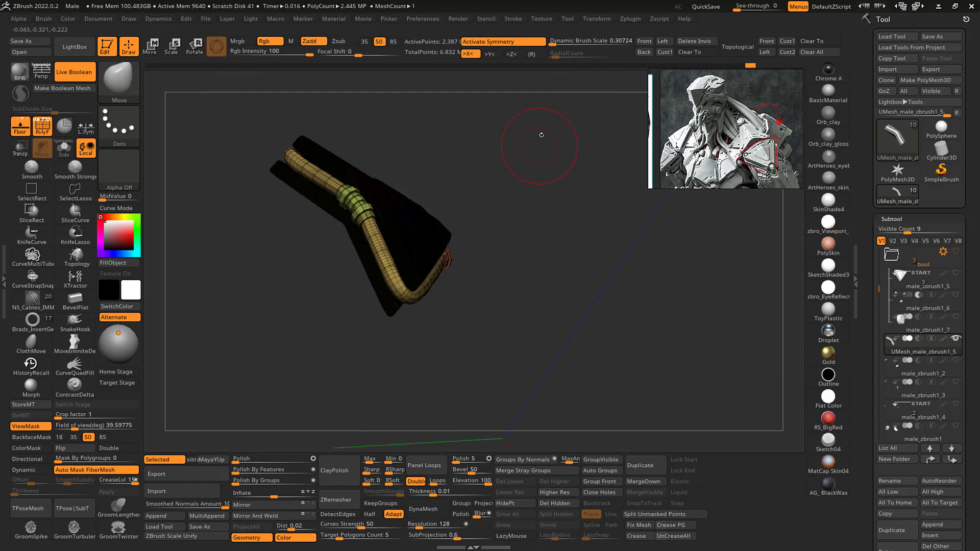
alt+drag(541, 133, 563, 157)
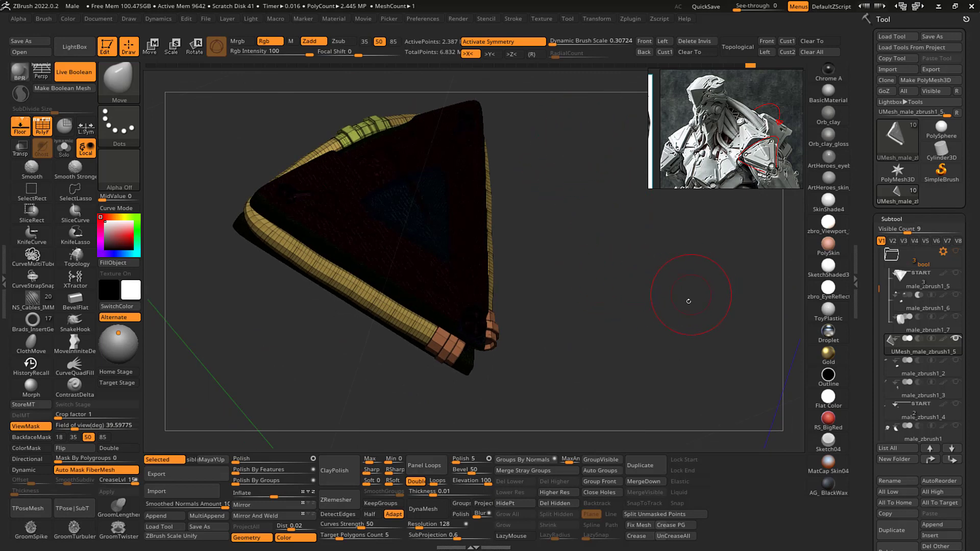
drag(573, 357, 573, 276)
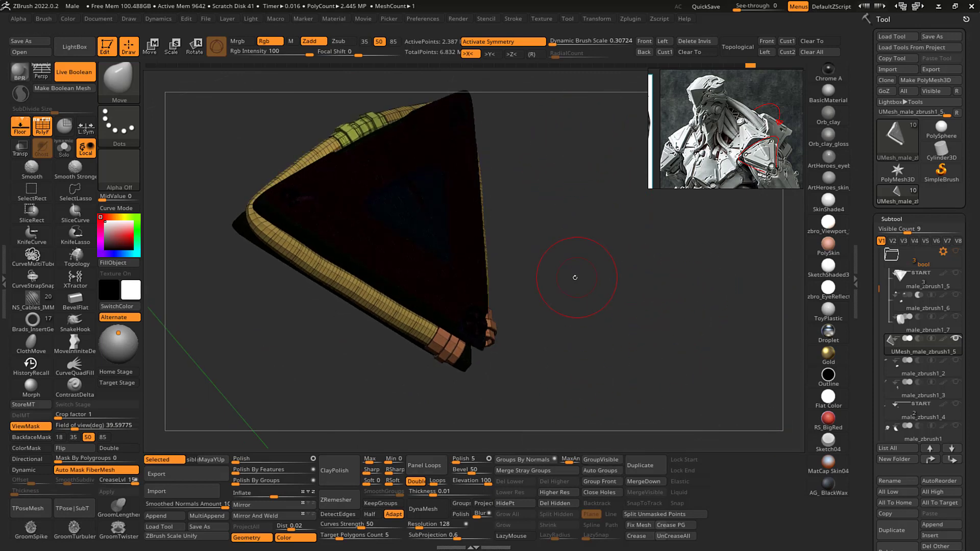
click(611, 473)
drag(621, 324, 608, 299)
click(607, 471)
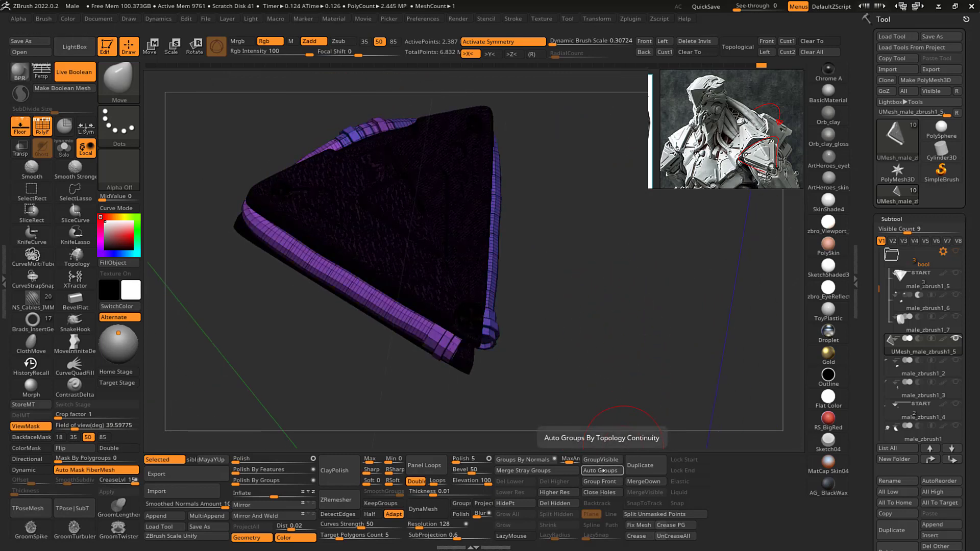
mouse_move(621, 357)
mouse_down()
mouse_move(631, 327)
mouse_move(634, 342)
mouse_up()
key(ctrl)
key(ctrl+z)
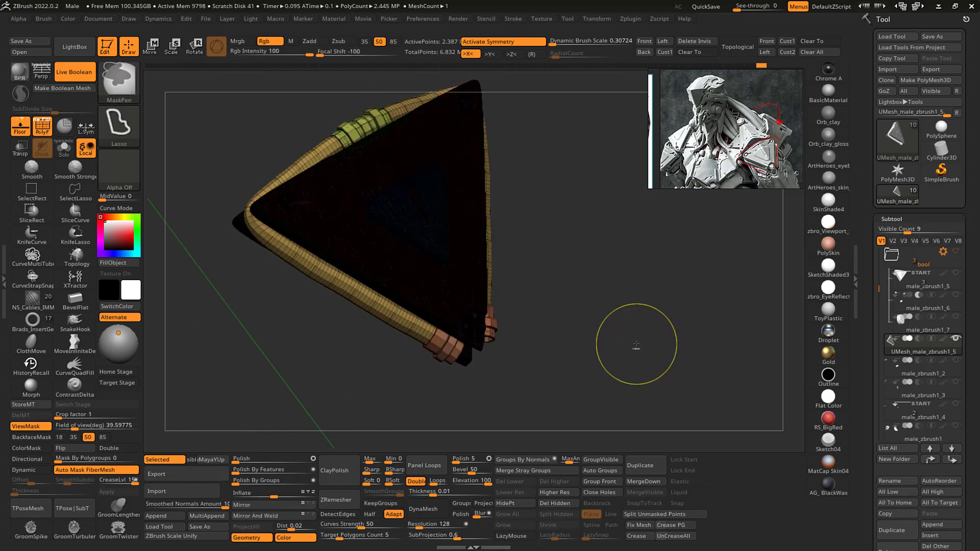
drag(636, 345, 629, 337)
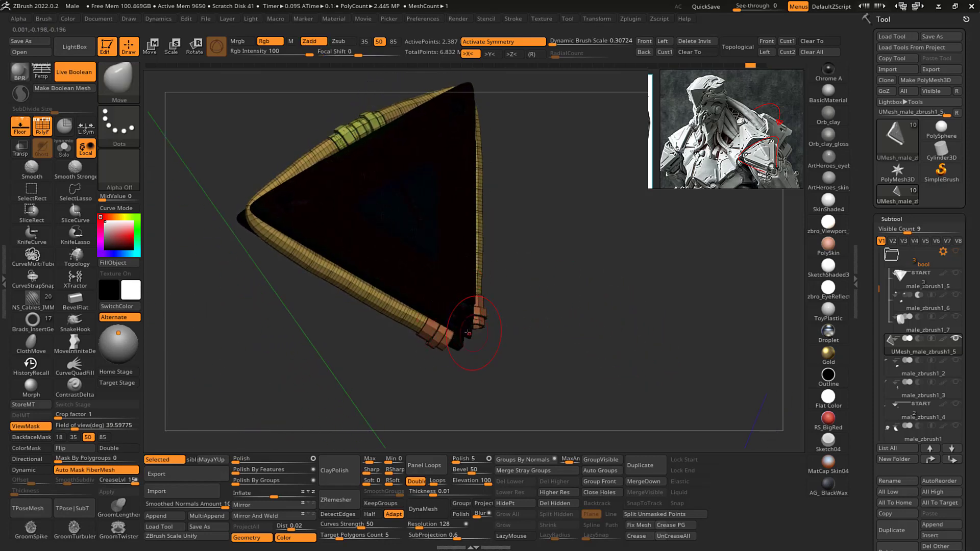
- Select the Standard brush, turn off the PolyFrame display and check the panel with its fitted cable
mouse_move(602, 288)
mouse_down()
mouse_move(575, 292)
mouse_move(574, 311)
mouse_move(560, 301)
mouse_move(566, 309)
mouse_move(560, 280)
mouse_up()
key(s)
key(b)
key(s)
key(t)
key(shift+f)
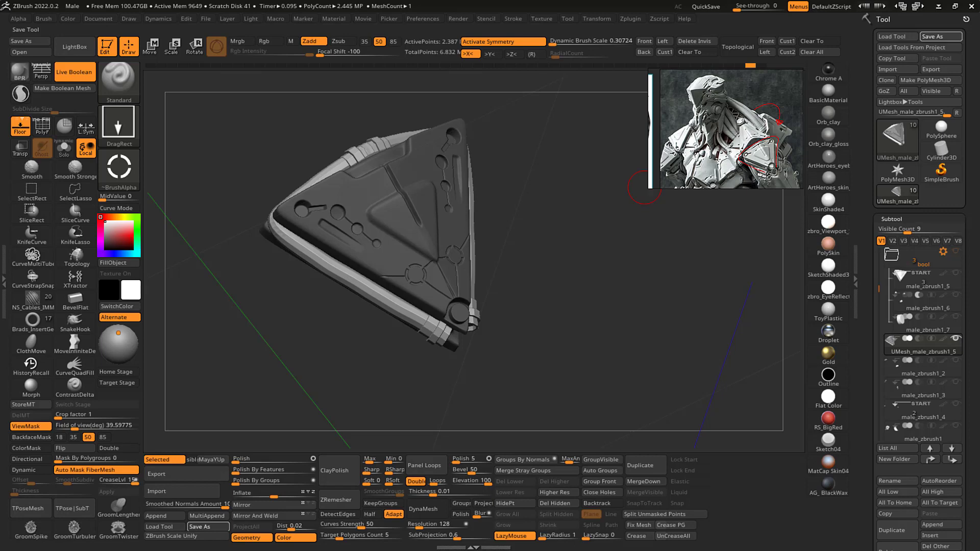
drag(507, 302, 548, 290)
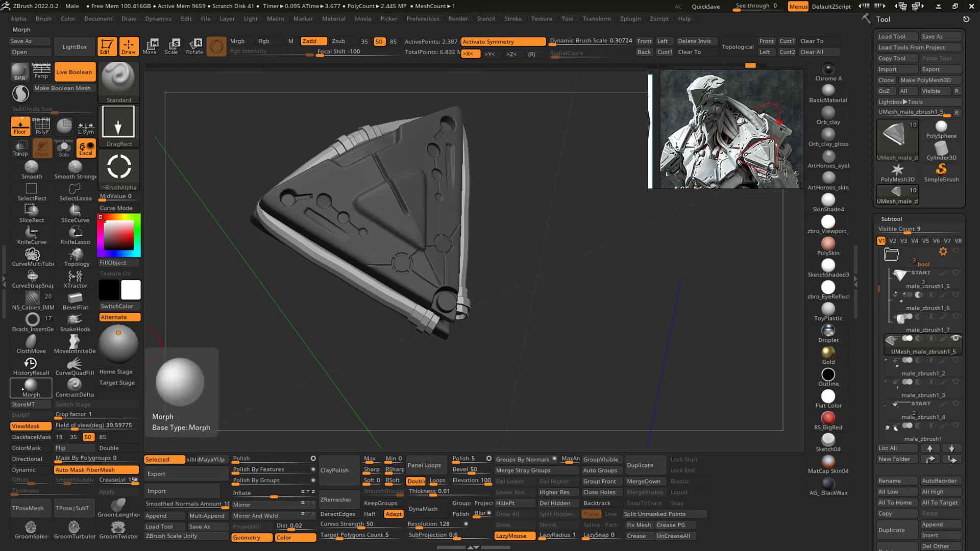
- Open the UV Master plugin settings and enable unwrapping by Polygroups
double_click(4, 280)
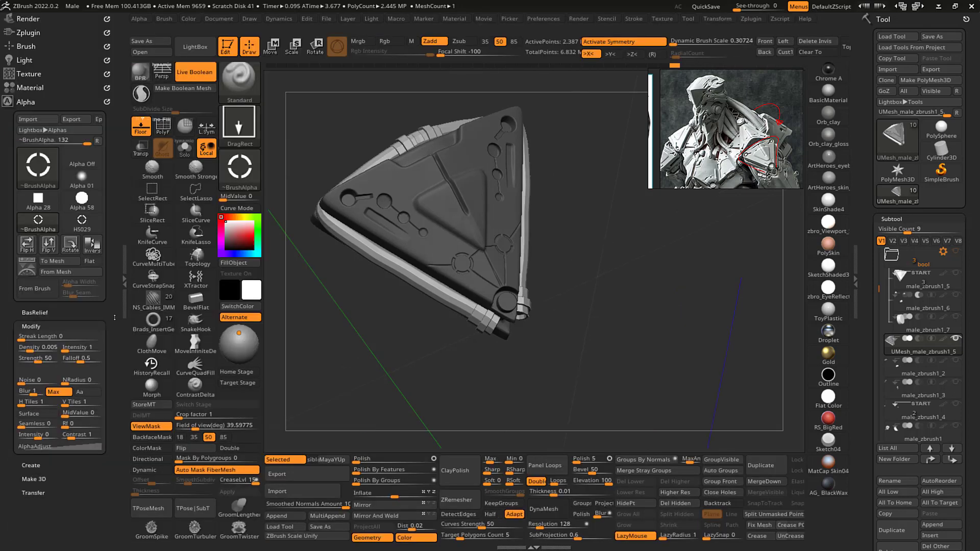
scroll(114, 309, down, 1)
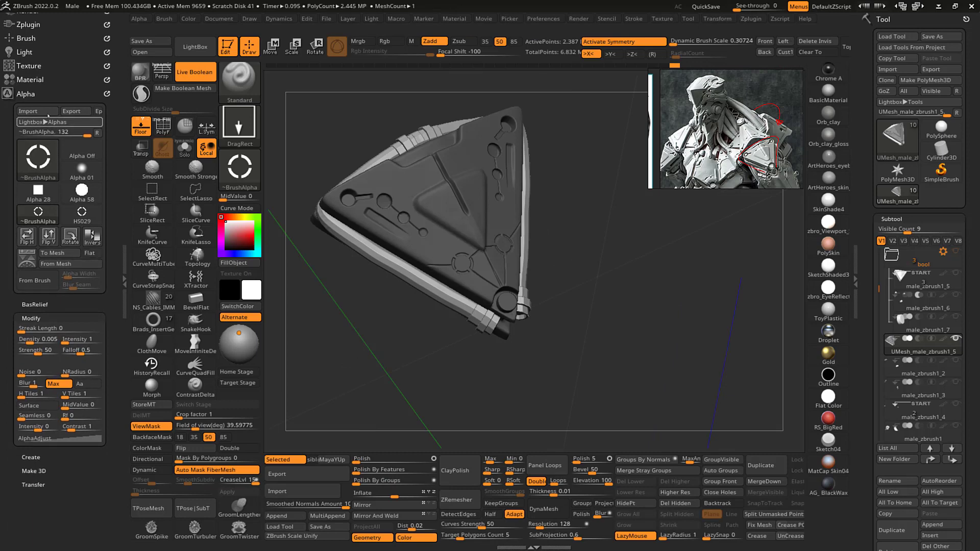
click(28, 24)
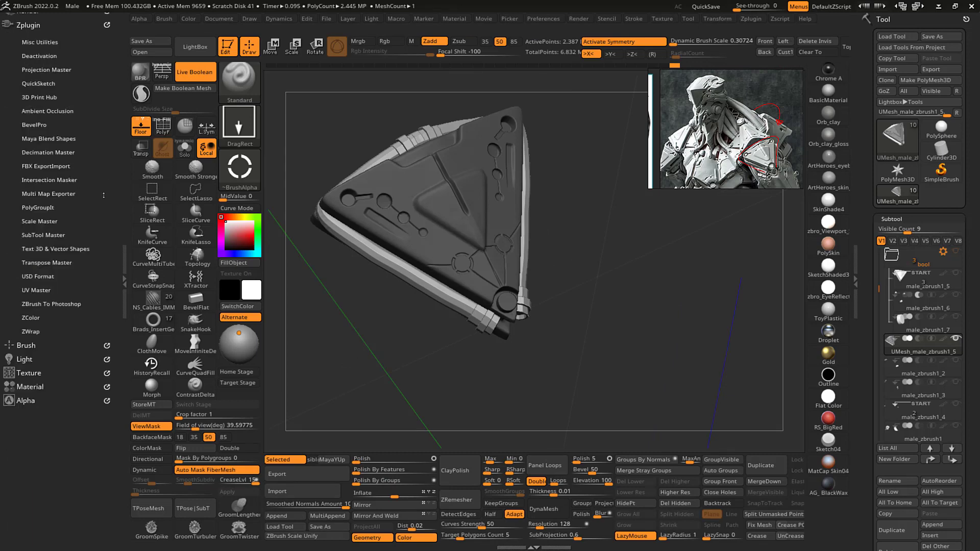
scroll(22, 329, down, 3)
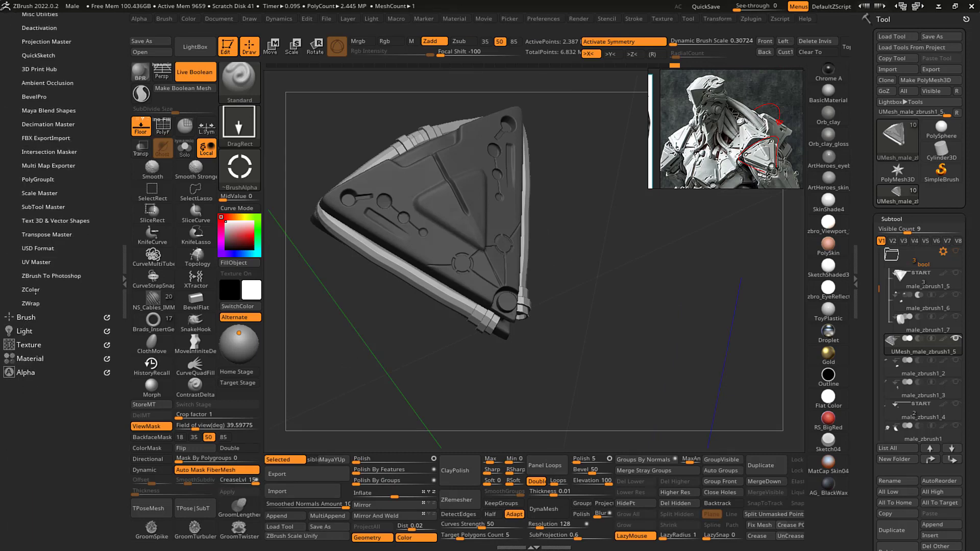
click(43, 261)
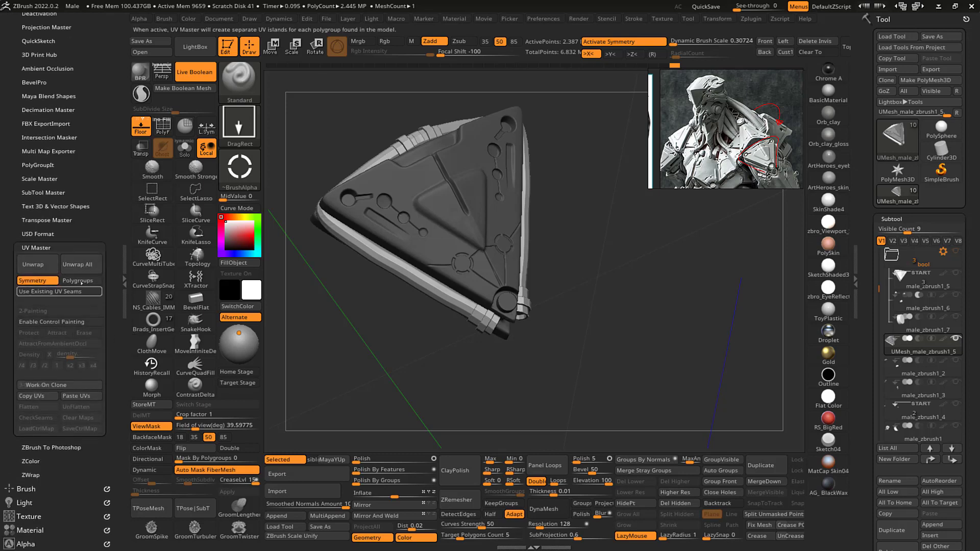
click(77, 281)
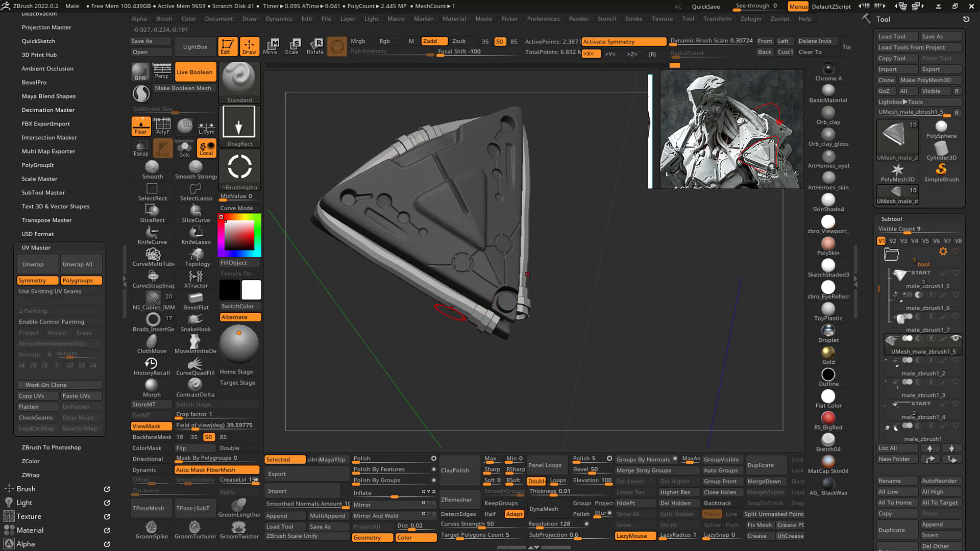
- Display the mesh's polygroups with PolyFrame, disable UV Master's Symmetry option and try to unwrap the combined panel and cable mesh
mouse_move(595, 281)
alt+mouse_down()
mouse_move(595, 267)
mouse_move(601, 295)
alt+mouse_up()
key(shift+f)
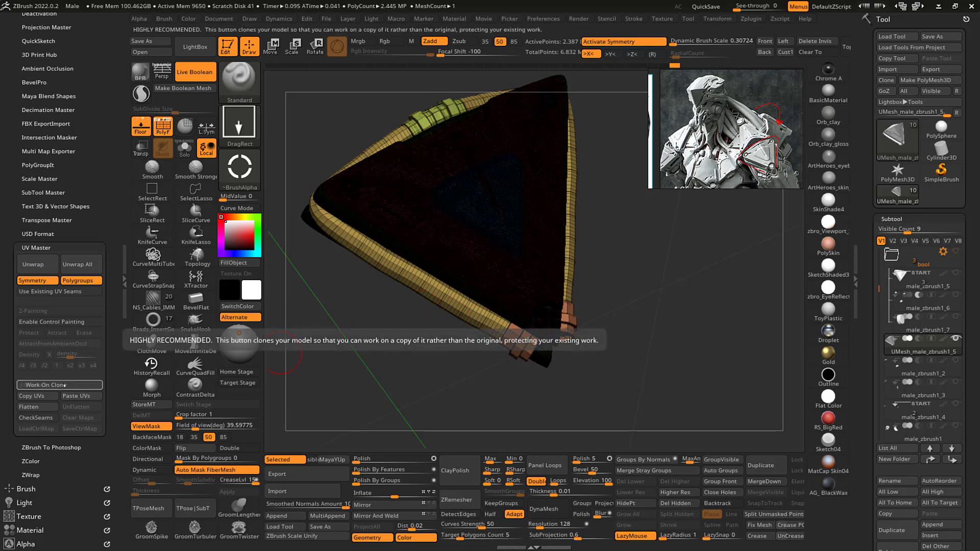
click(48, 281)
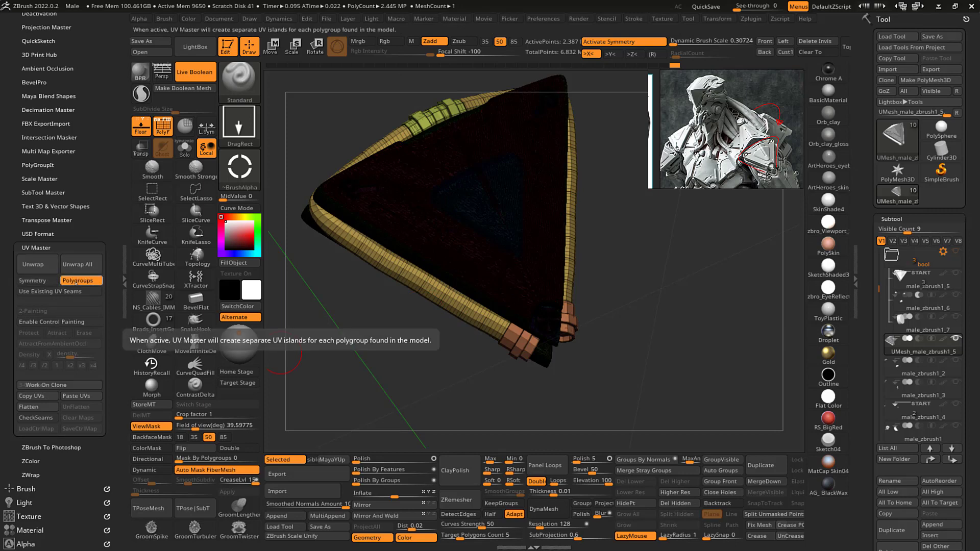
click(33, 265)
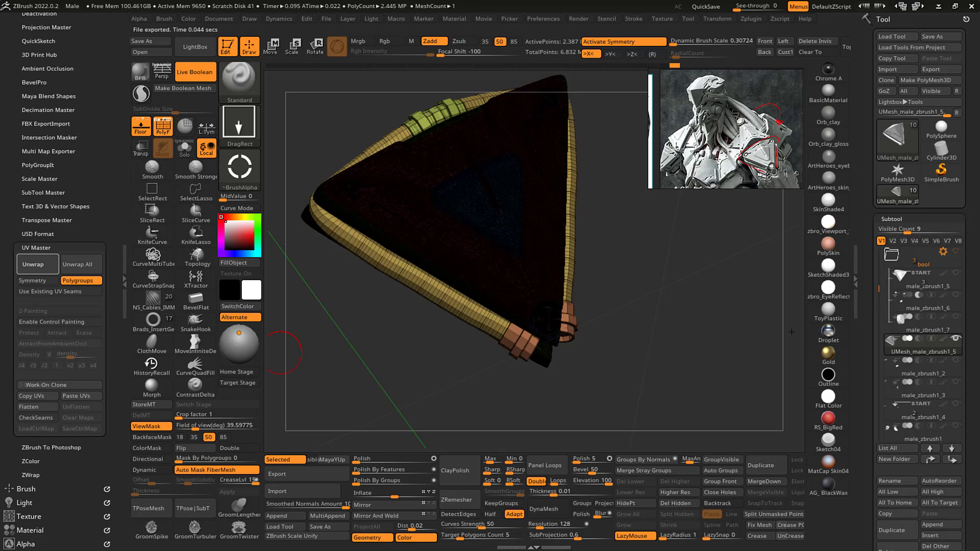
click(33, 264)
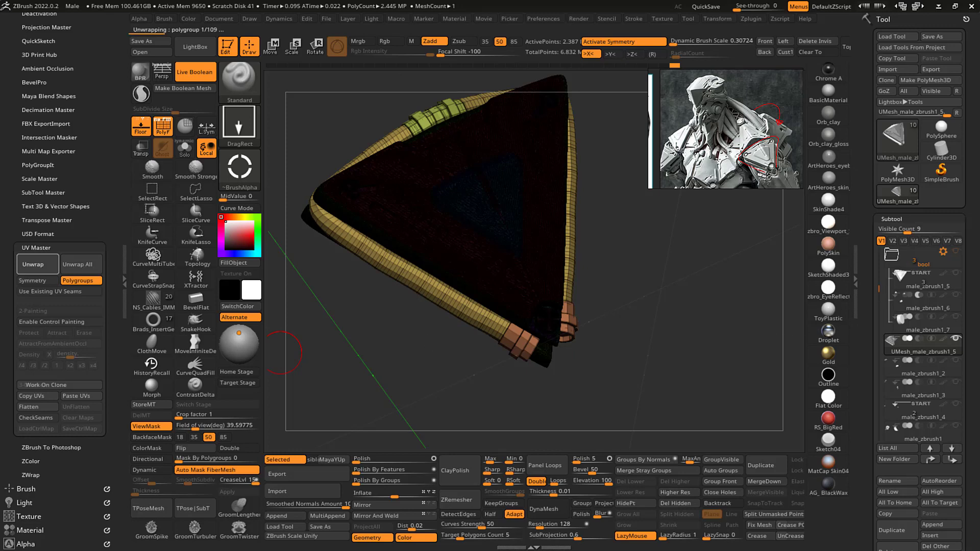
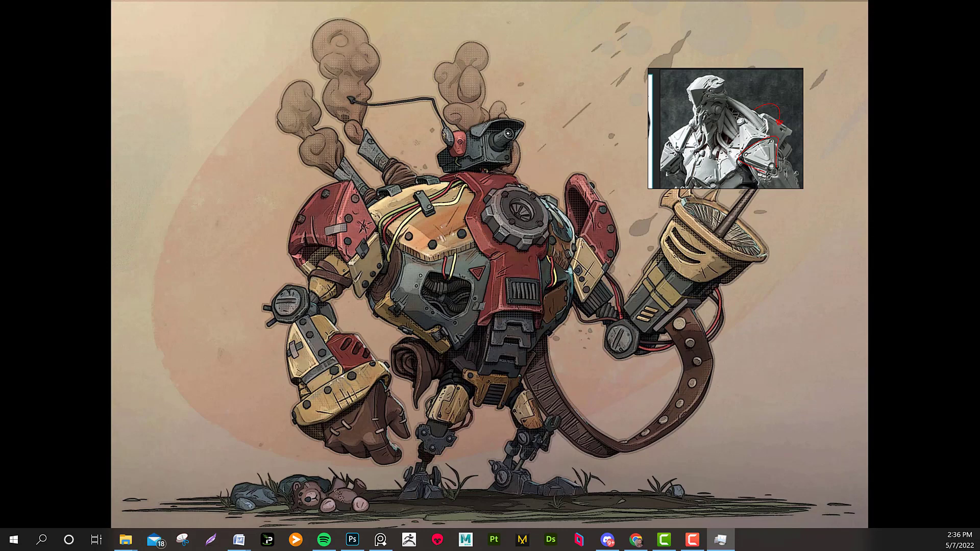
- Switch back to ZBrush, dismiss the startup note and load the triangular panel tool back onto the canvas
key(alt+Tab)
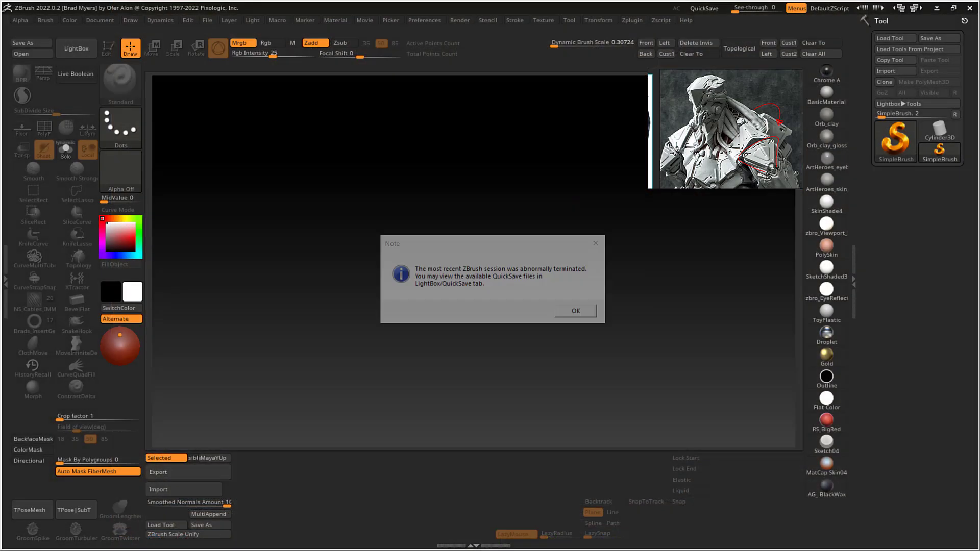
click(569, 317)
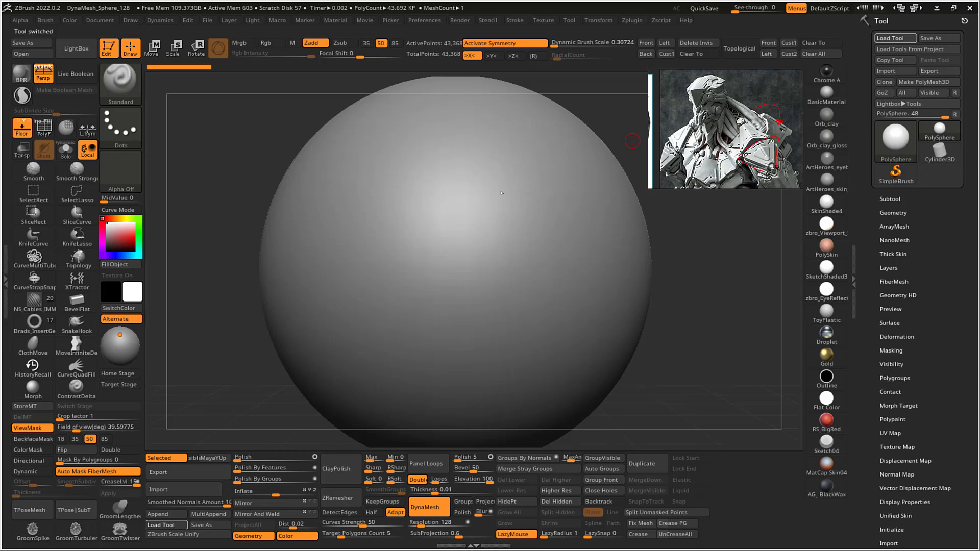
drag(529, 276, 479, 217)
alt+drag(576, 234, 525, 289)
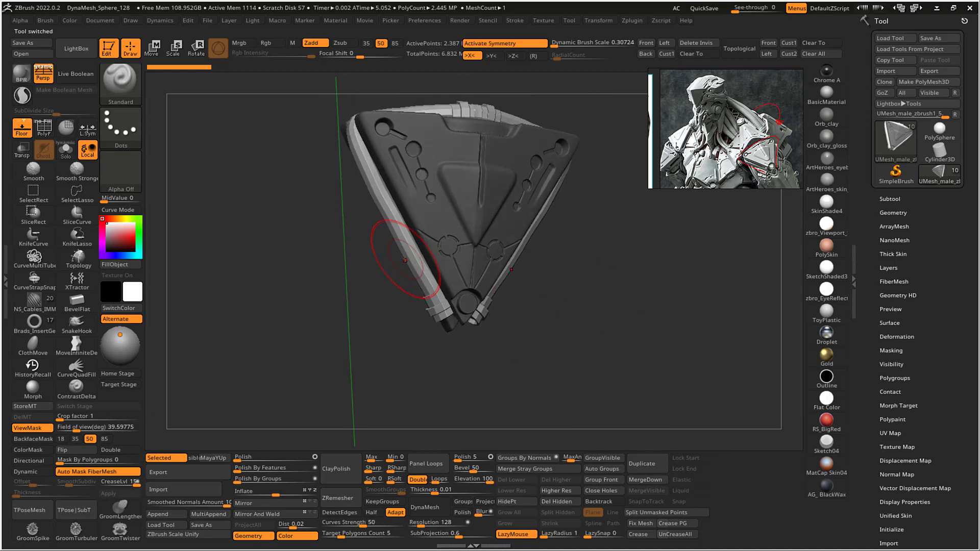
- Hide the cable part of the mesh, split it off as its own subtool, and select it with PolyFrame displayed
click(509, 502)
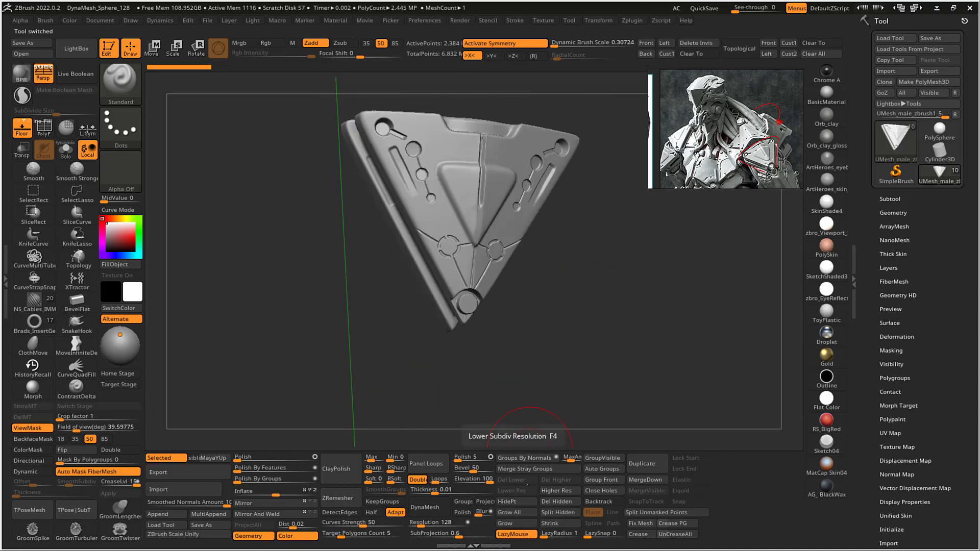
click(558, 513)
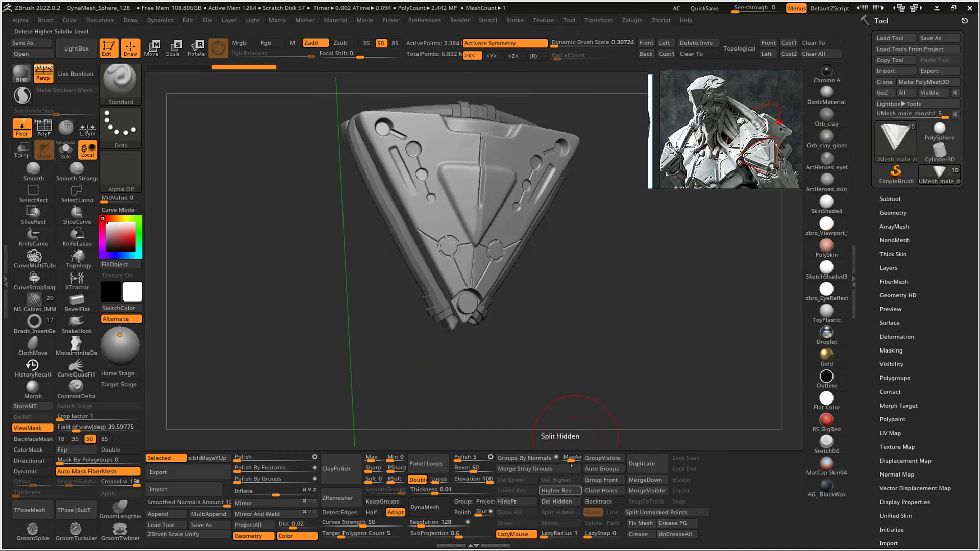
drag(564, 323, 623, 302)
key(shift+f)
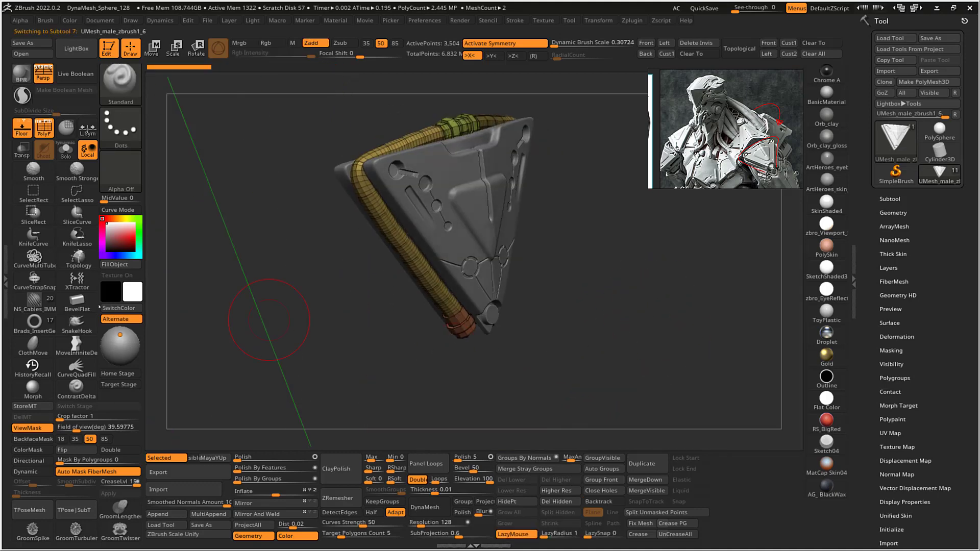
- Unwrap the separated cable in UV Master with Polygroups enabled and Symmetry disabled
click(6, 283)
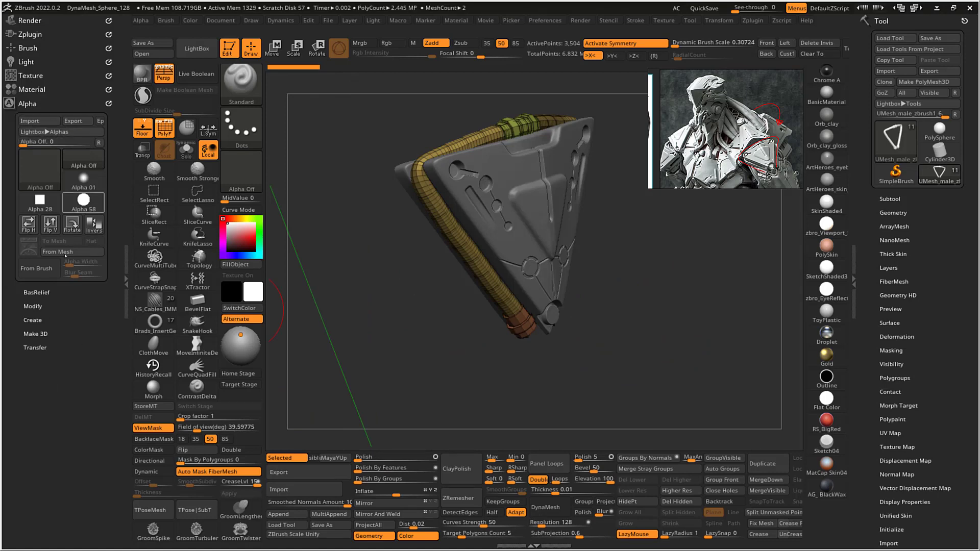
click(30, 34)
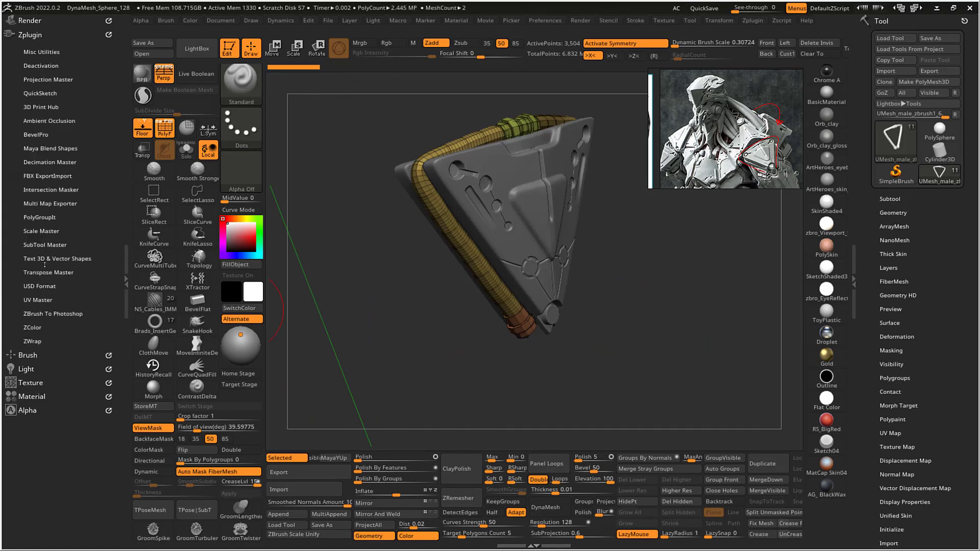
click(46, 300)
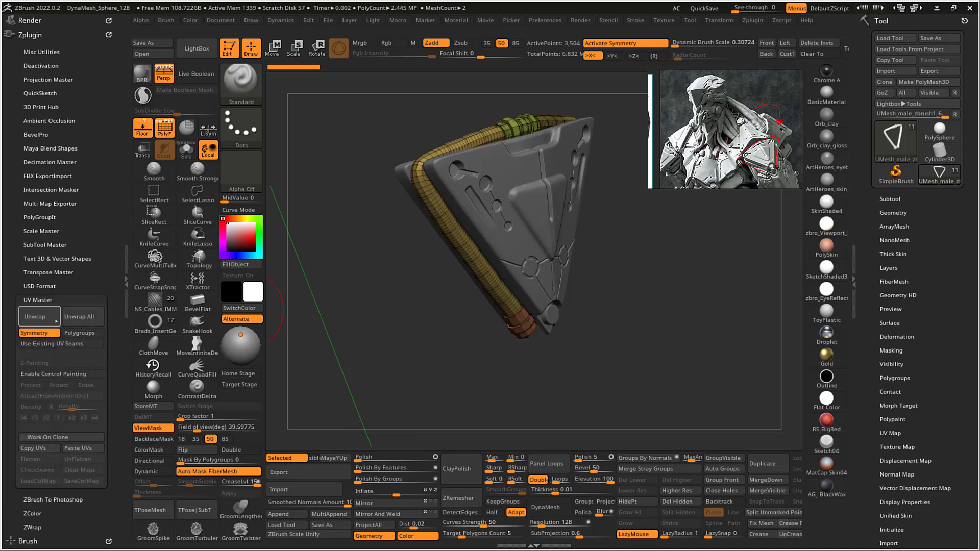
click(75, 332)
scroll(67, 316, down, 4)
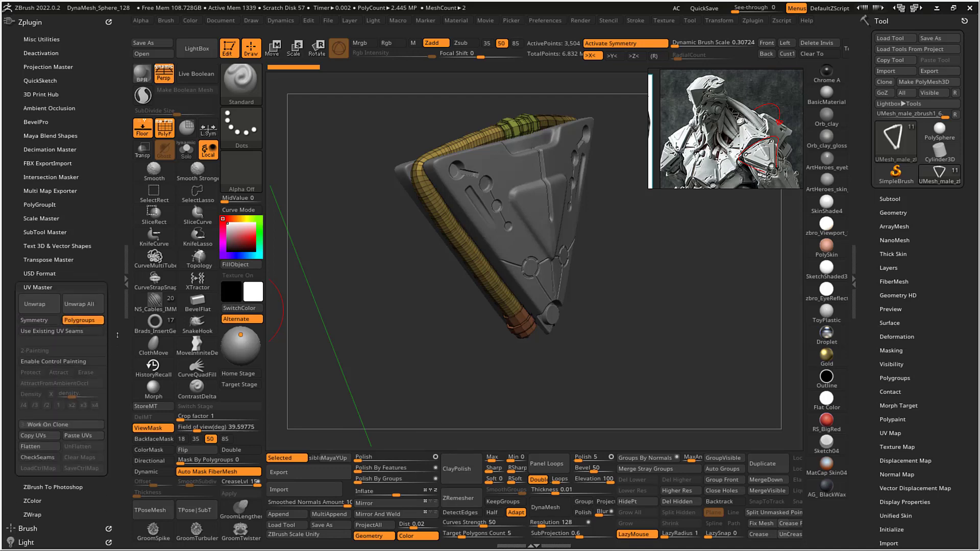
click(47, 270)
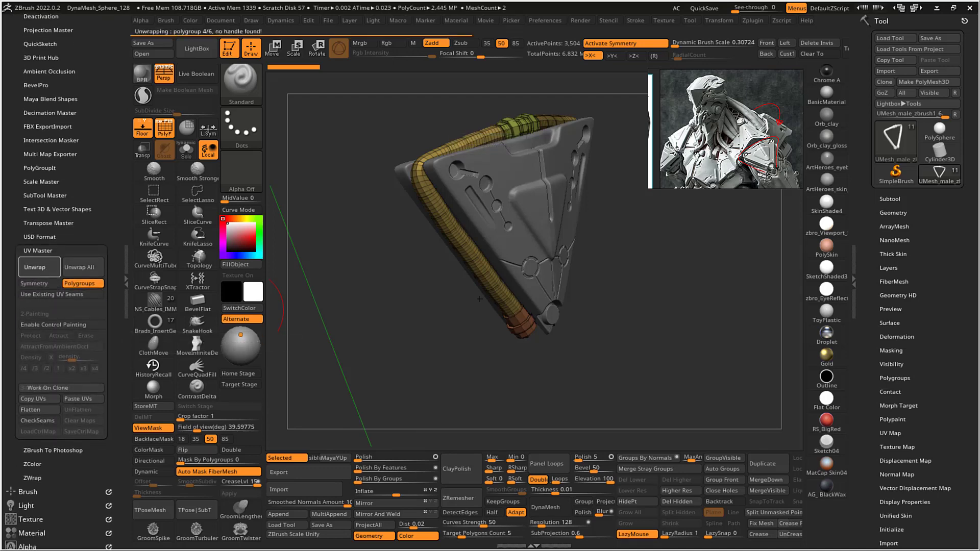
drag(638, 287, 642, 280)
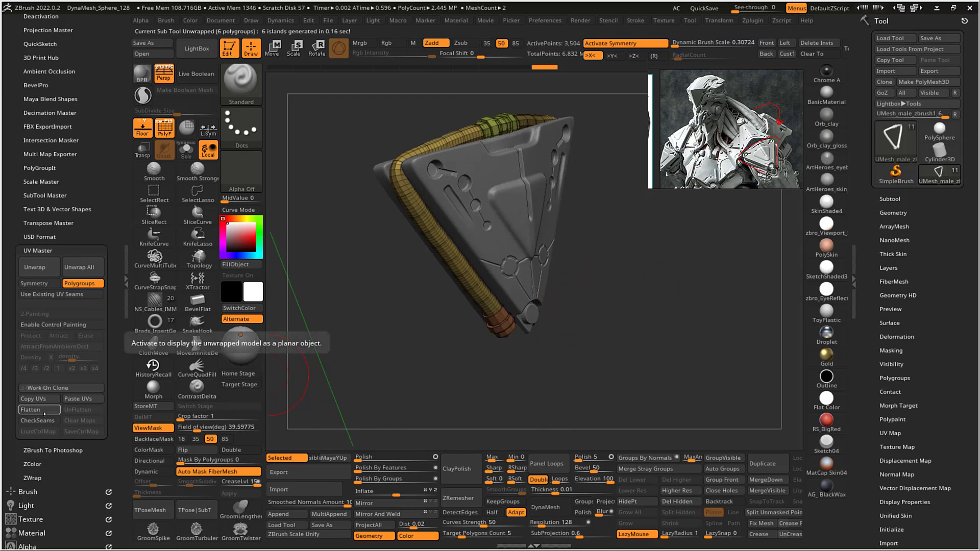
- Flatten the cable to inspect its UV islands, then unflatten it and turn off PolyFrame
click(45, 411)
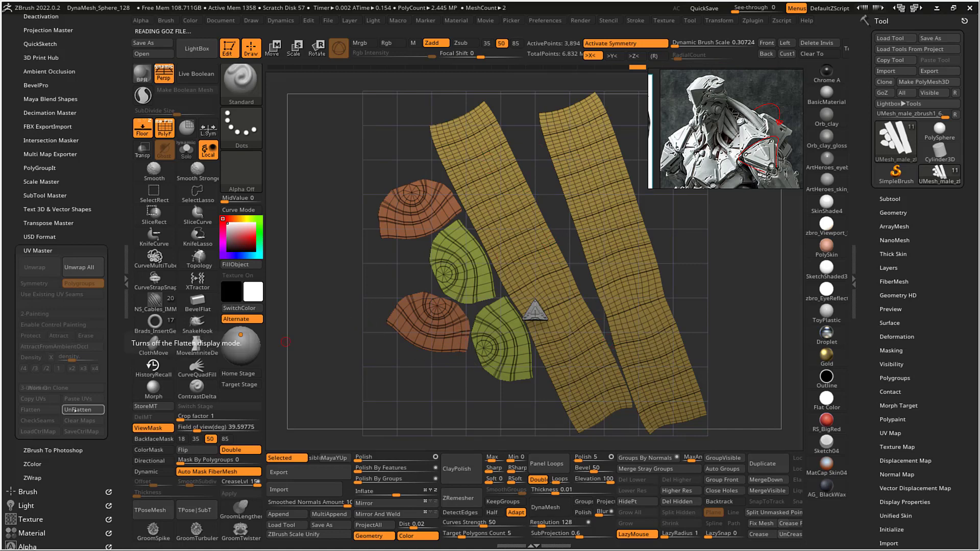
click(75, 410)
mouse_move(594, 313)
mouse_down()
mouse_move(554, 301)
mouse_move(559, 288)
mouse_move(621, 280)
mouse_up()
key(shift+f)
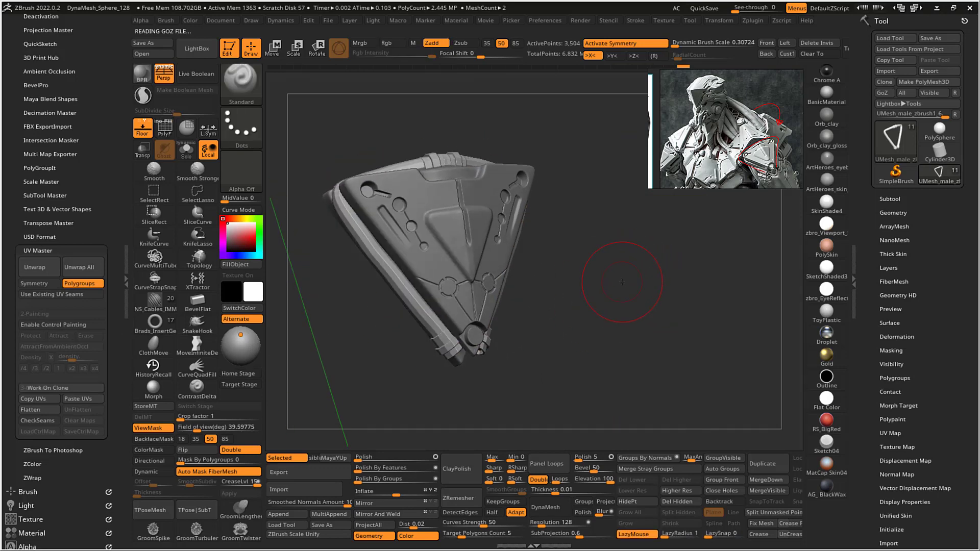
- Decline Dynamic Subdiv and subdivide the cable's geometry and UVs repeatedly up to 3.594 million polygons
key(d)
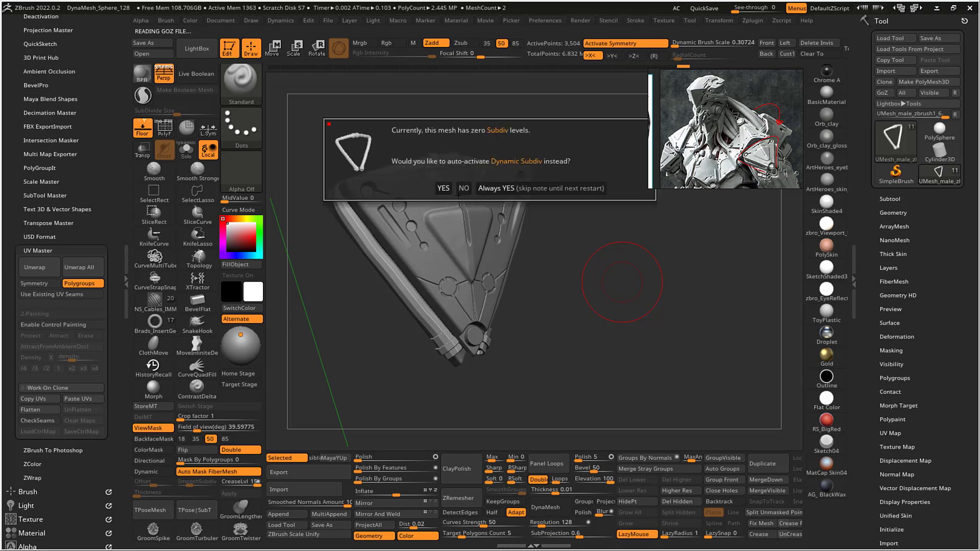
click(460, 191)
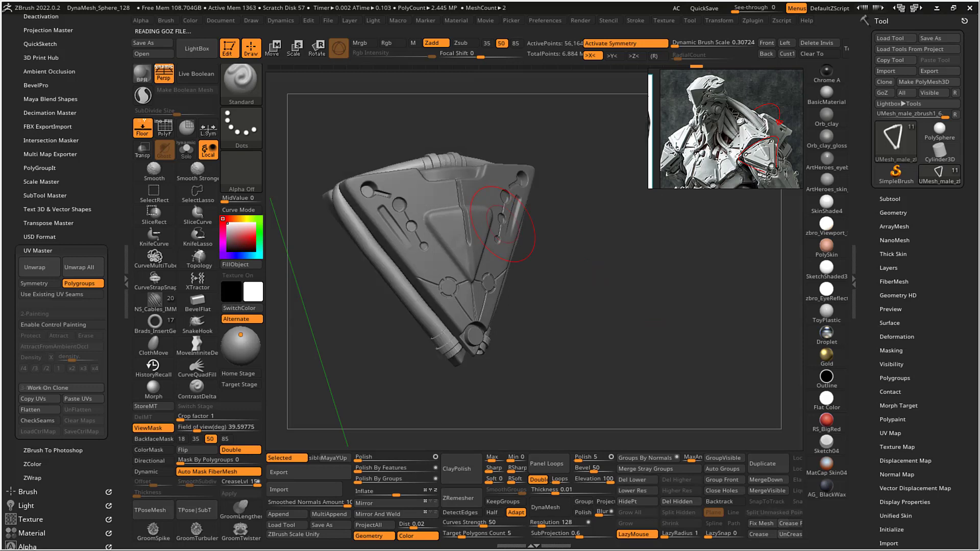
key(shift+d)
key(ctrl+d)
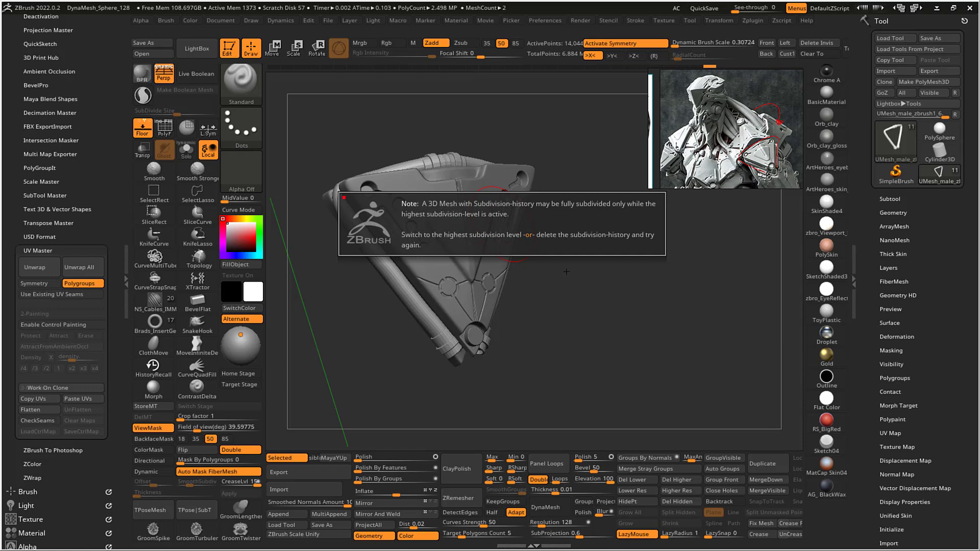
key(d)
key(ctrl+d)
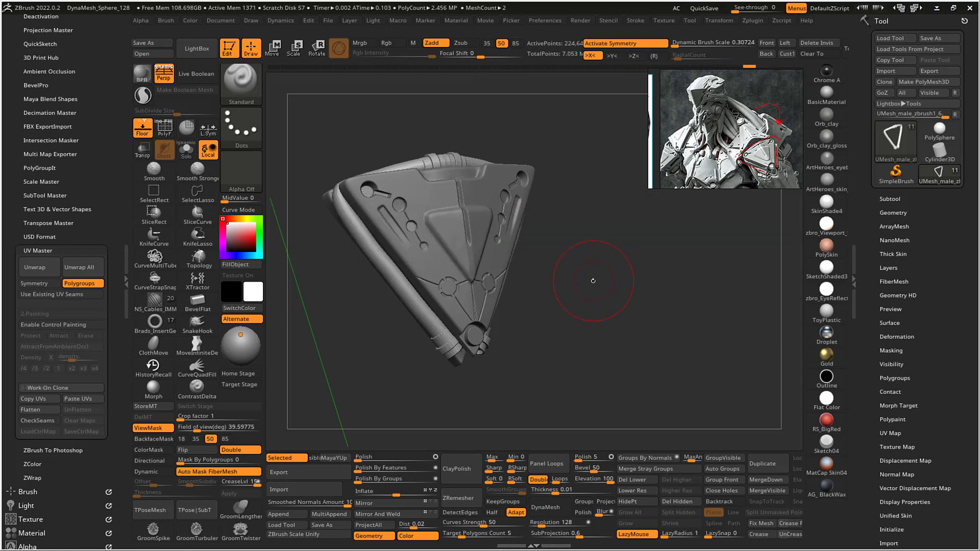
key(ctrl+d)
key(ctrl+d)
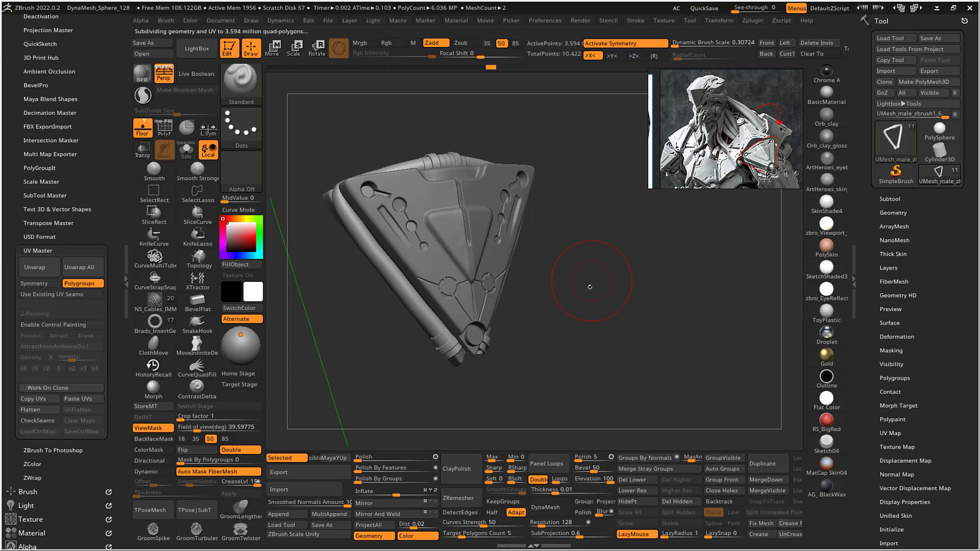
- Isolate the cable's tube, mask it, show the whole cable again and invert the mask to protect only the joints
mouse_move(590, 286)
mouse_down()
mouse_move(603, 306)
mouse_move(635, 289)
mouse_move(637, 307)
mouse_move(647, 305)
mouse_up()
key(s)
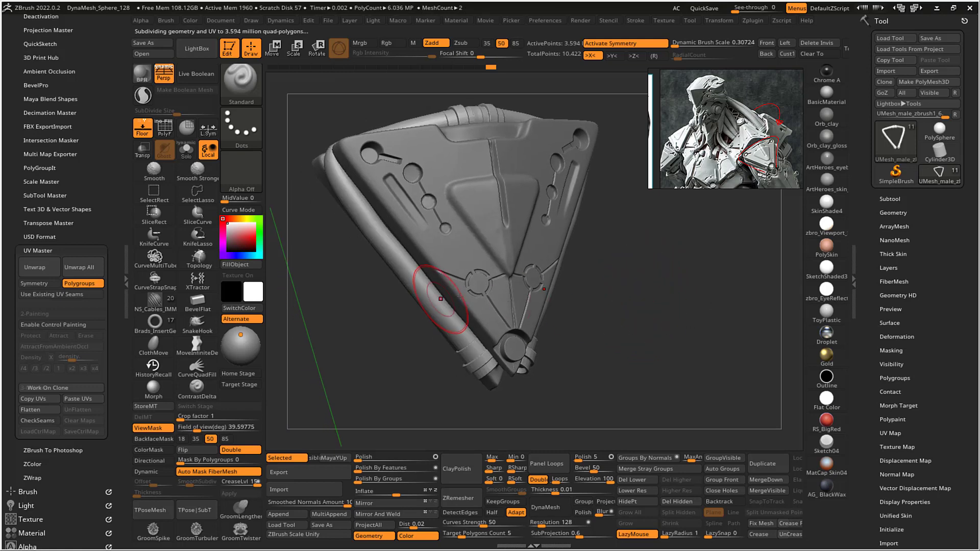
ctrl+shift+click(427, 280)
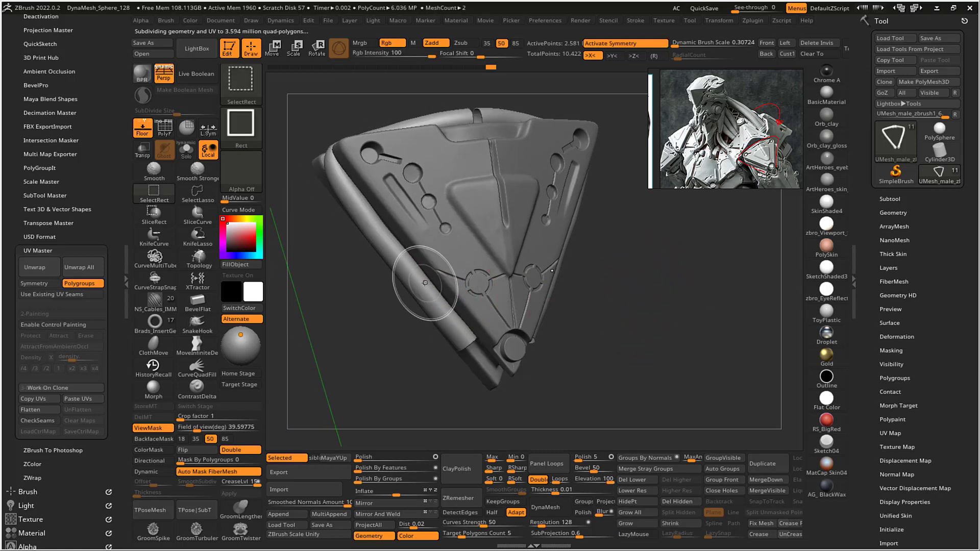
alt+drag(651, 304, 643, 294)
ctrl+drag(572, 386, 311, 104)
ctrl+shift+click(636, 278)
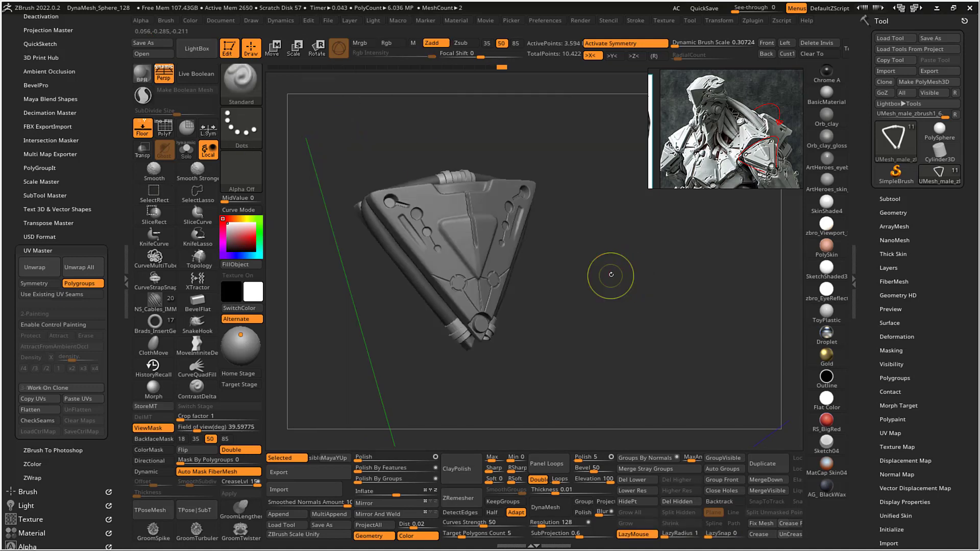
ctrl+click(611, 274)
- Start surface noise on the cable in NoiseMaker and set the noise projection to UV
ctrl+right_drag(616, 268, 621, 316)
drag(607, 298, 658, 292)
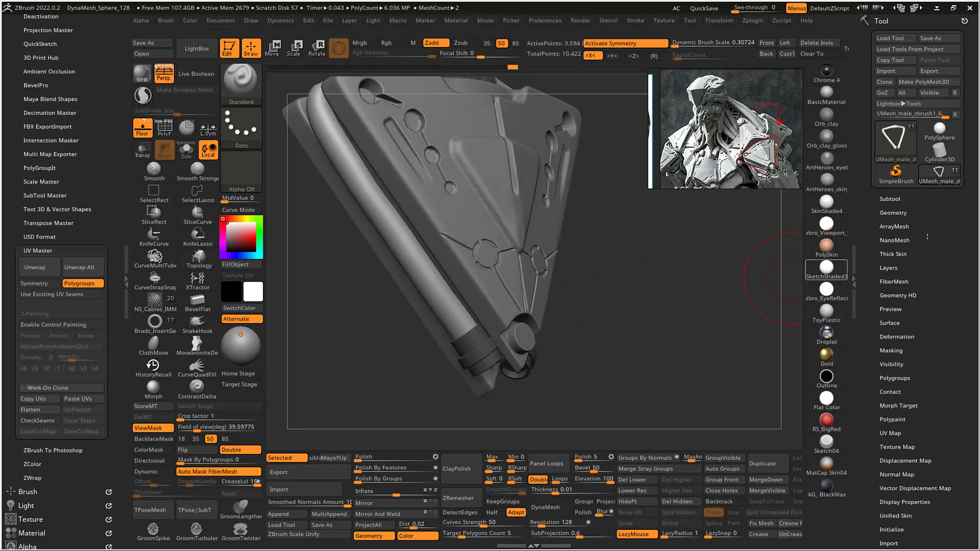
scroll(891, 172, down, 5)
click(891, 171)
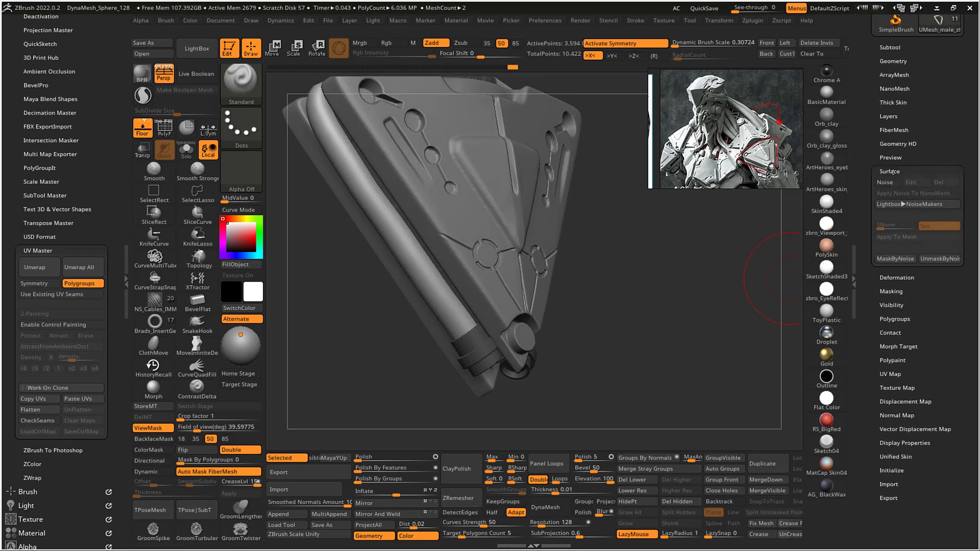
click(884, 174)
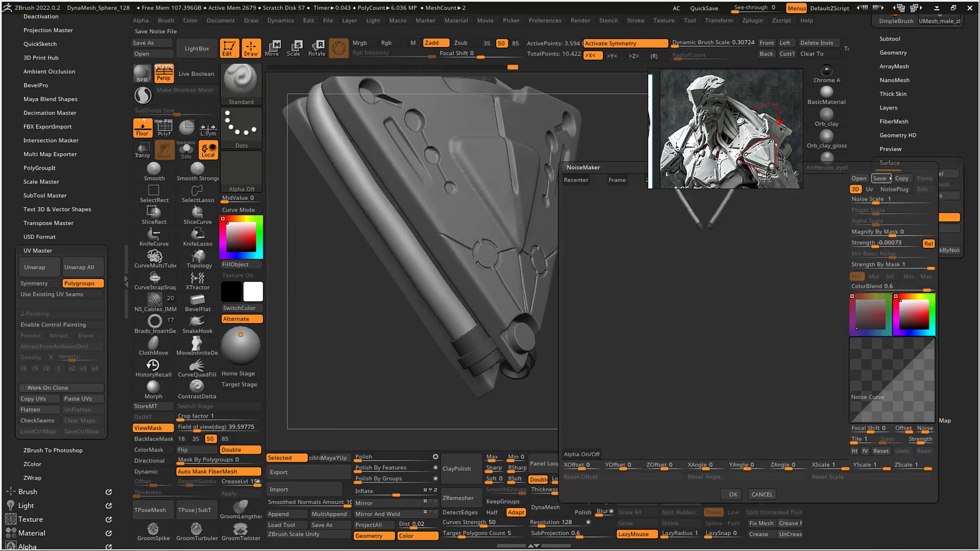
drag(719, 223, 688, 319)
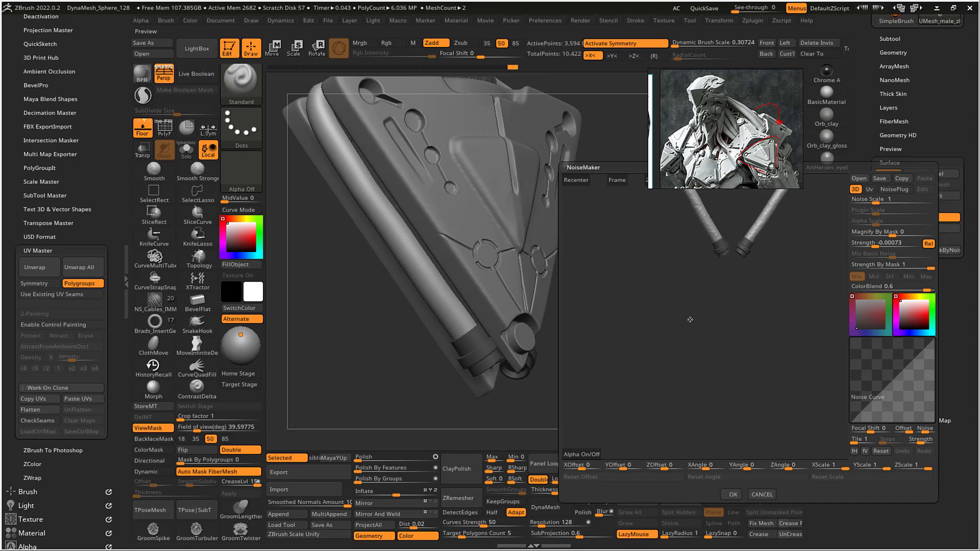
alt+drag(708, 238, 623, 343)
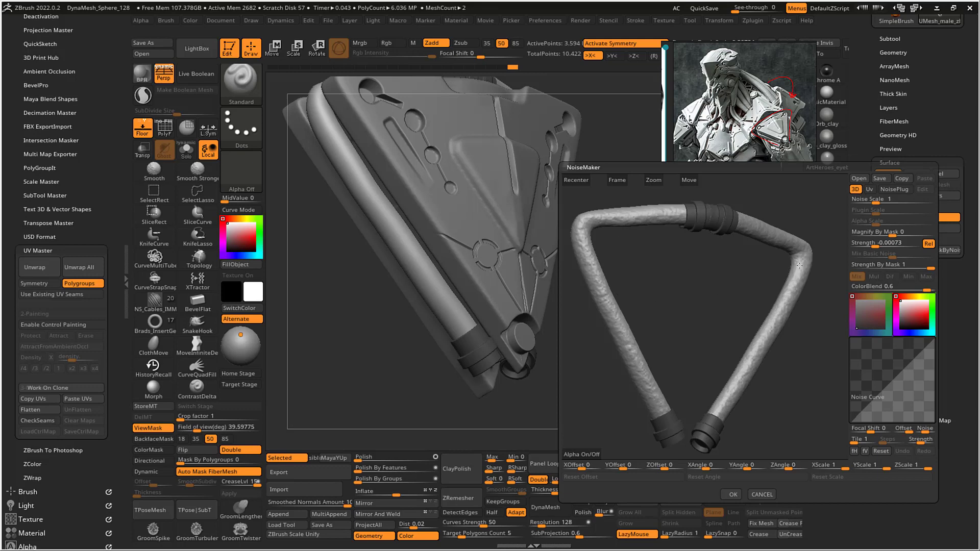
click(870, 189)
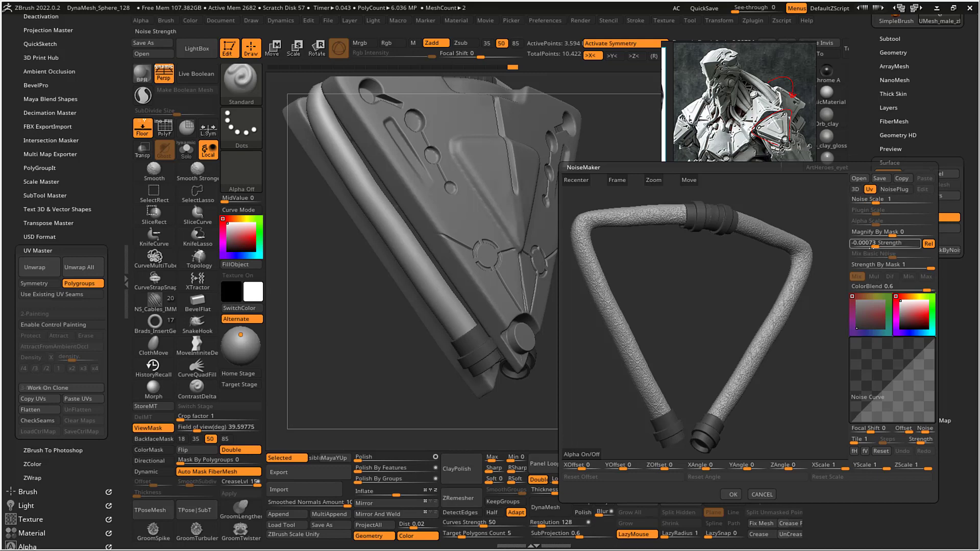
- Load a hexagon alpha for the cable's noise with Mix Basic Noise 0, Strength 0.02697 and Alpha Scale 0.01682
click(885, 264)
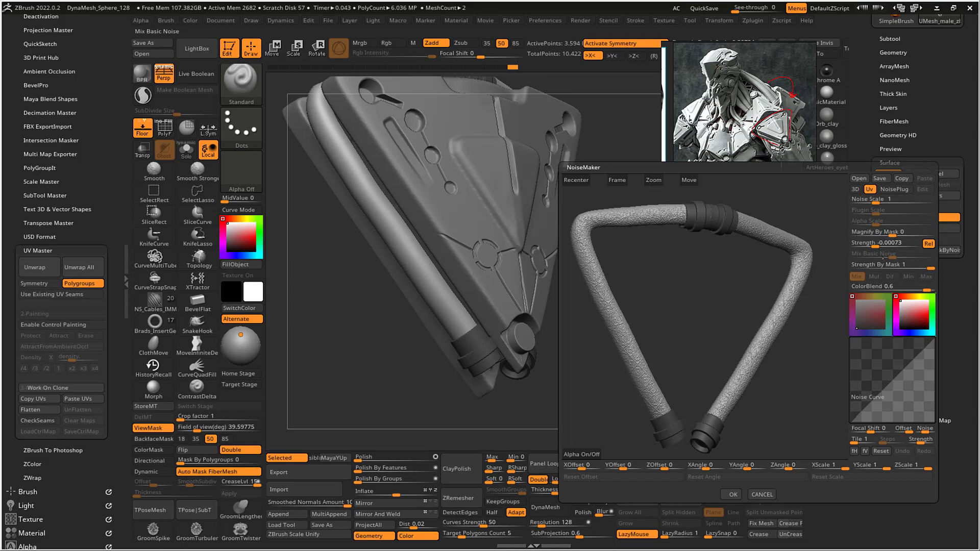
click(878, 265)
mouse_move(660, 286)
alt+mouse_down()
mouse_move(684, 183)
mouse_move(638, 199)
mouse_move(658, 342)
mouse_move(653, 297)
alt+mouse_up()
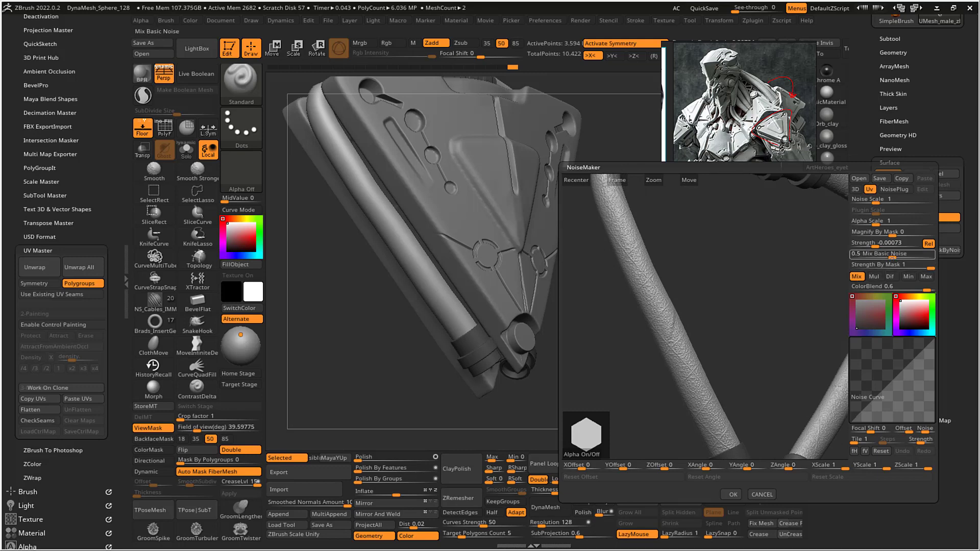
drag(892, 258, 862, 254)
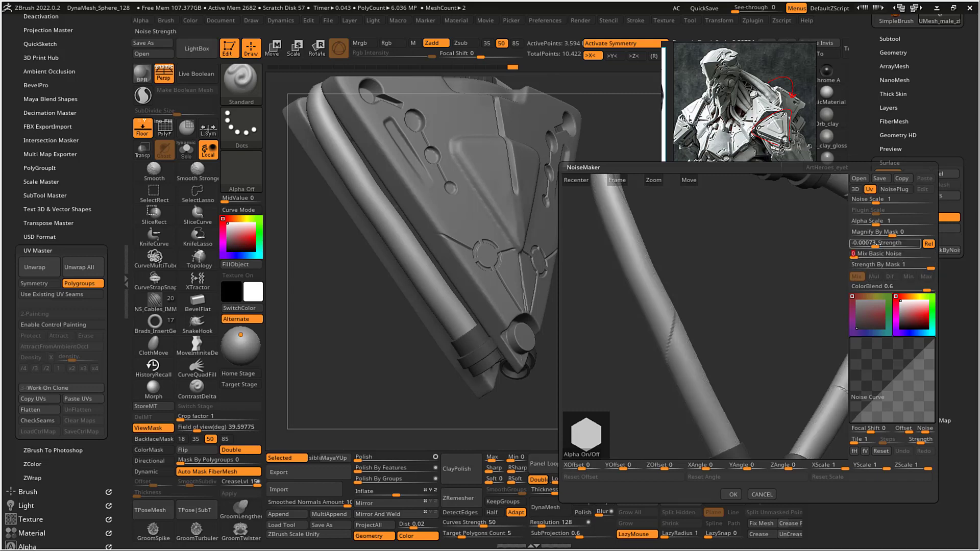
drag(874, 243, 872, 223)
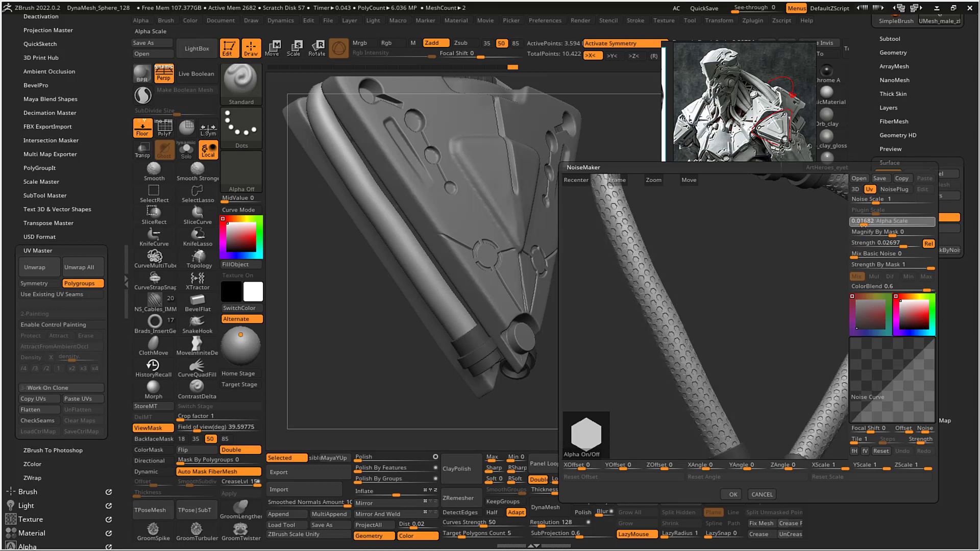
click(871, 223)
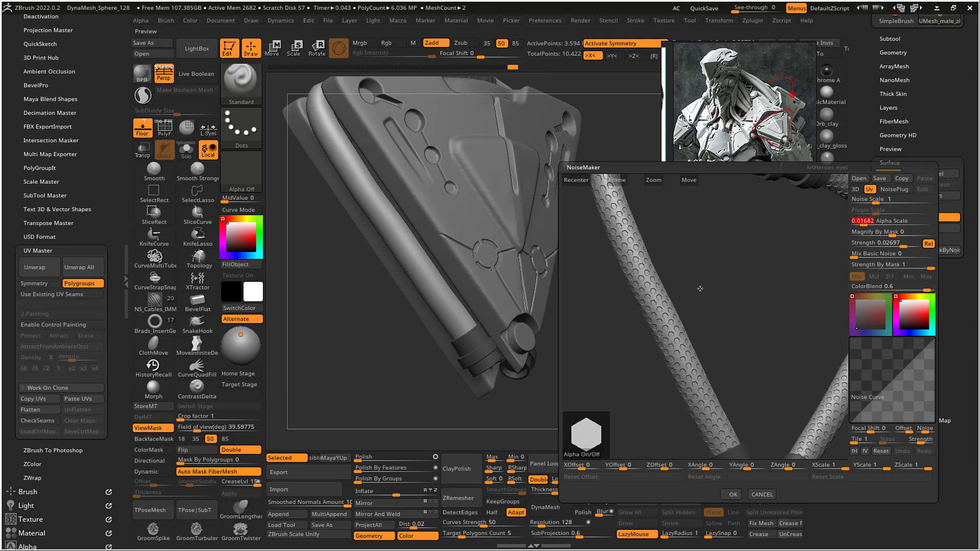
- Reduce the hexagon pattern's Alpha Scale to 0.01242 and accept the noise settings
mouse_move(663, 308)
mouse_down()
mouse_move(666, 331)
mouse_move(649, 328)
mouse_move(673, 317)
mouse_move(643, 334)
mouse_move(675, 329)
mouse_move(680, 294)
mouse_move(657, 301)
mouse_up()
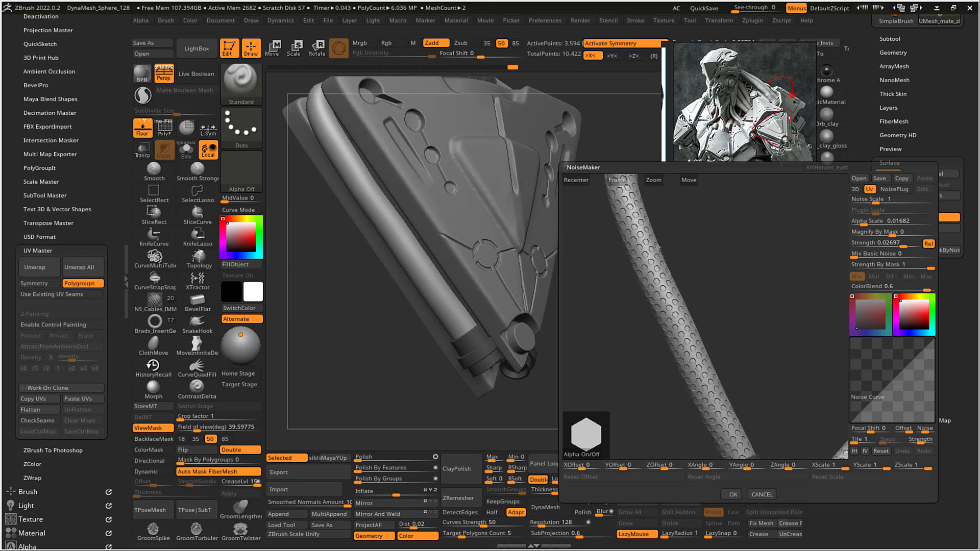
mouse_move(658, 247)
mouse_down()
mouse_move(643, 252)
mouse_move(653, 273)
mouse_move(650, 250)
mouse_up()
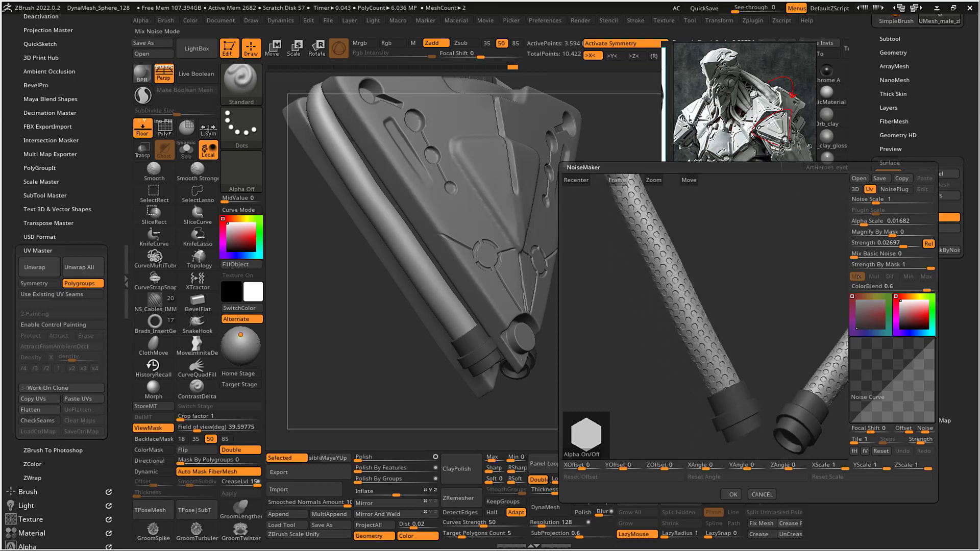
click(883, 243)
click(894, 252)
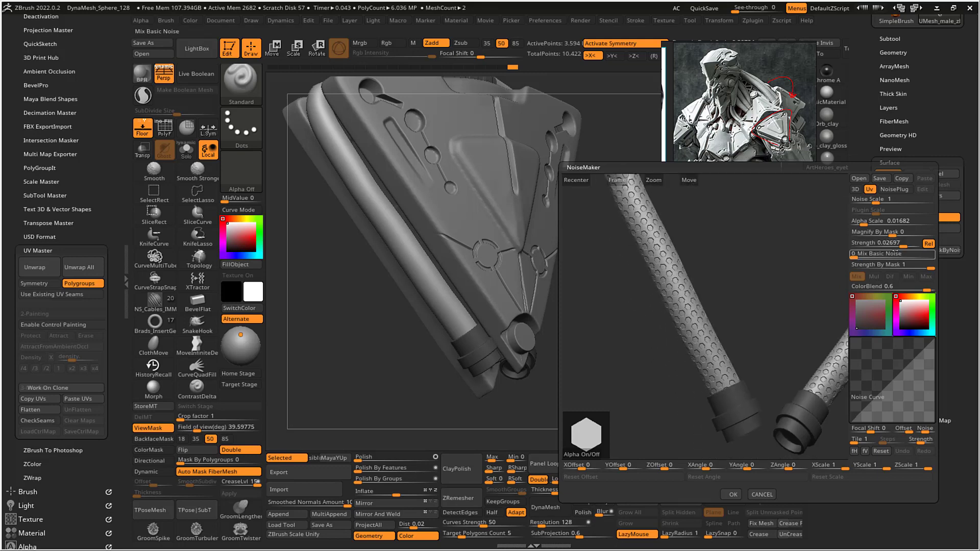
click(864, 222)
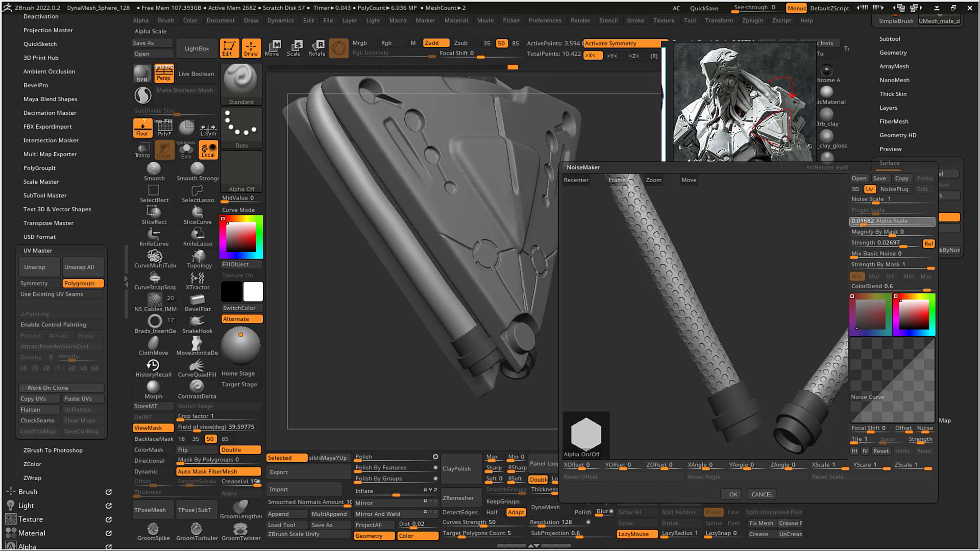
drag(864, 224, 860, 223)
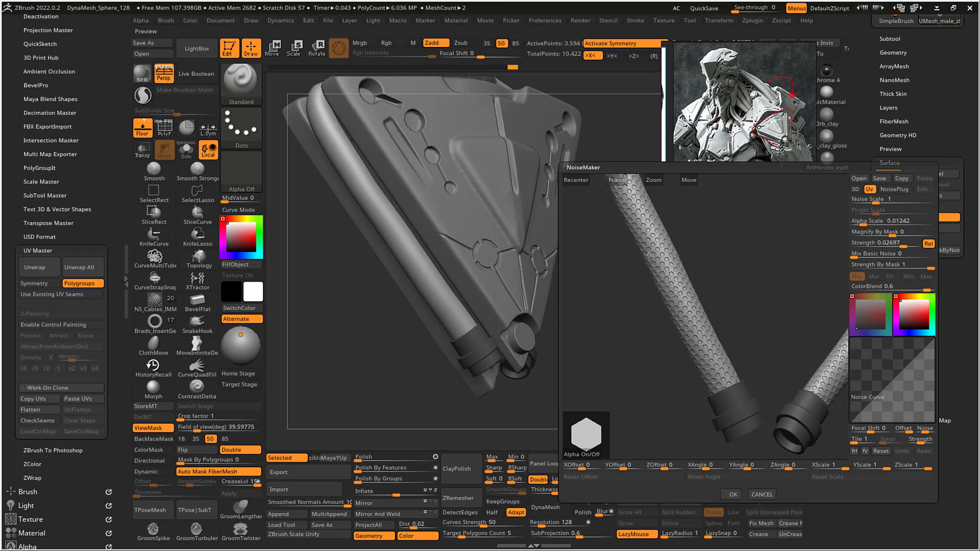
drag(649, 252, 646, 281)
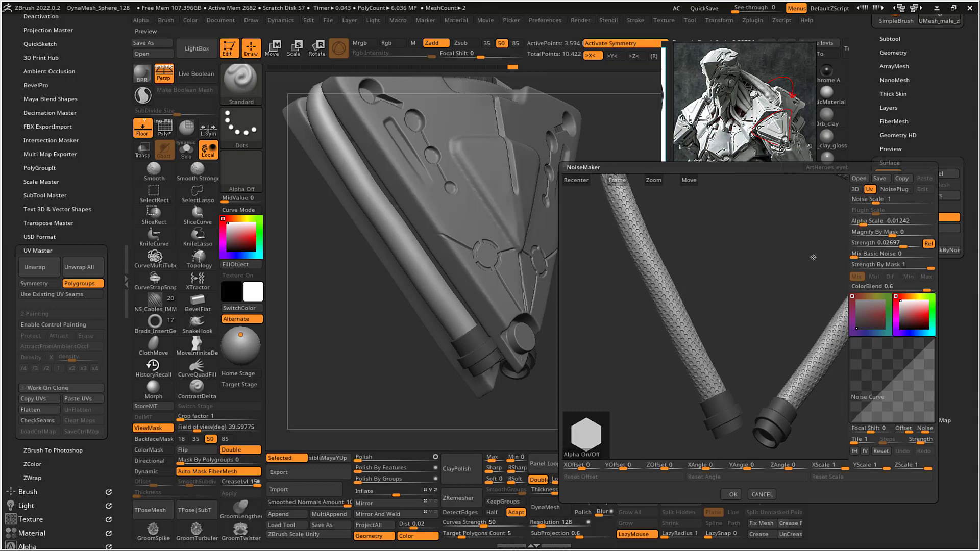
click(866, 199)
key(Return)
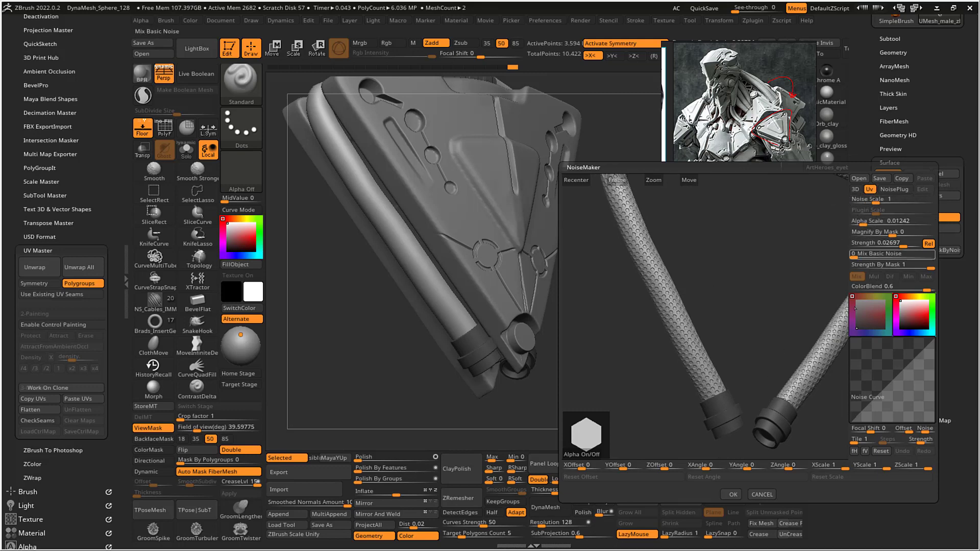
click(730, 494)
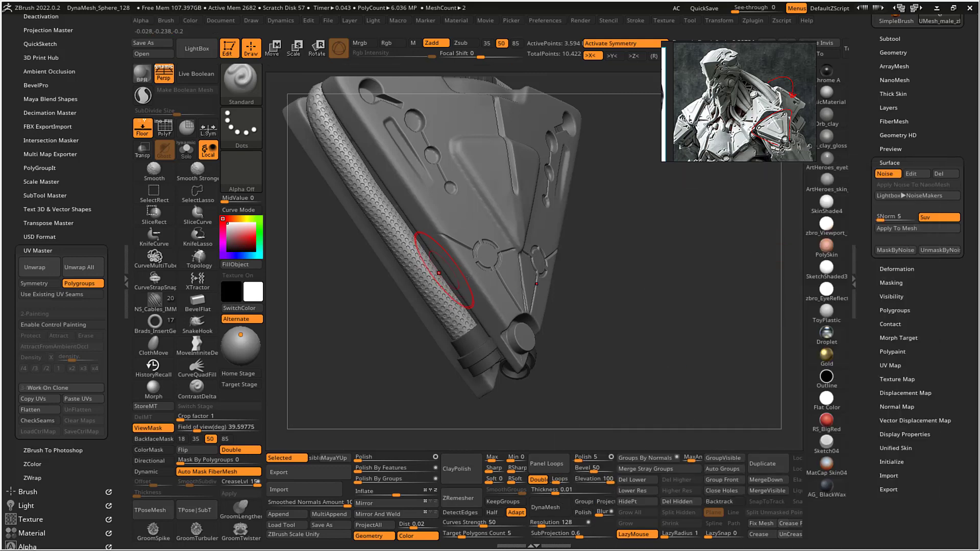
- Store a morph target for the cable and add a new sculpting layer
alt+drag(623, 288, 604, 291)
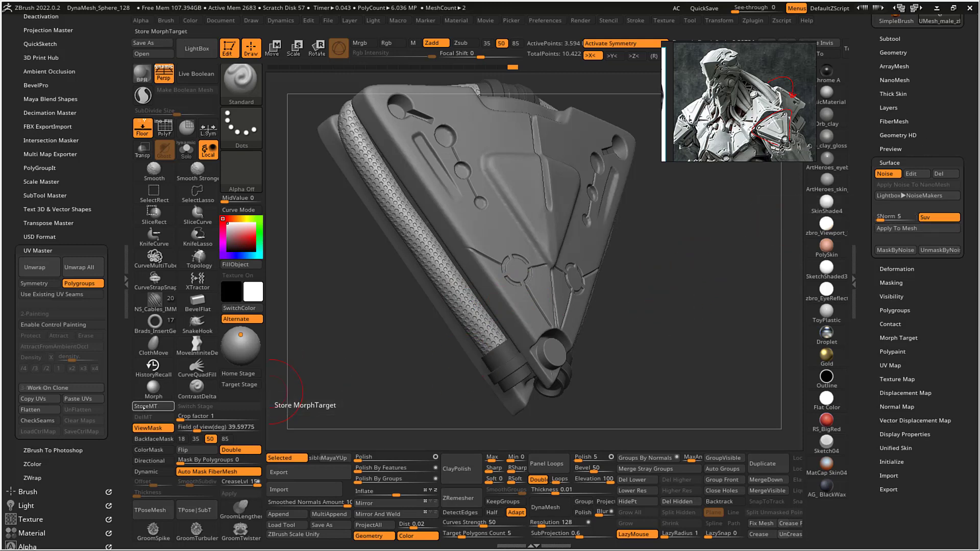
click(146, 406)
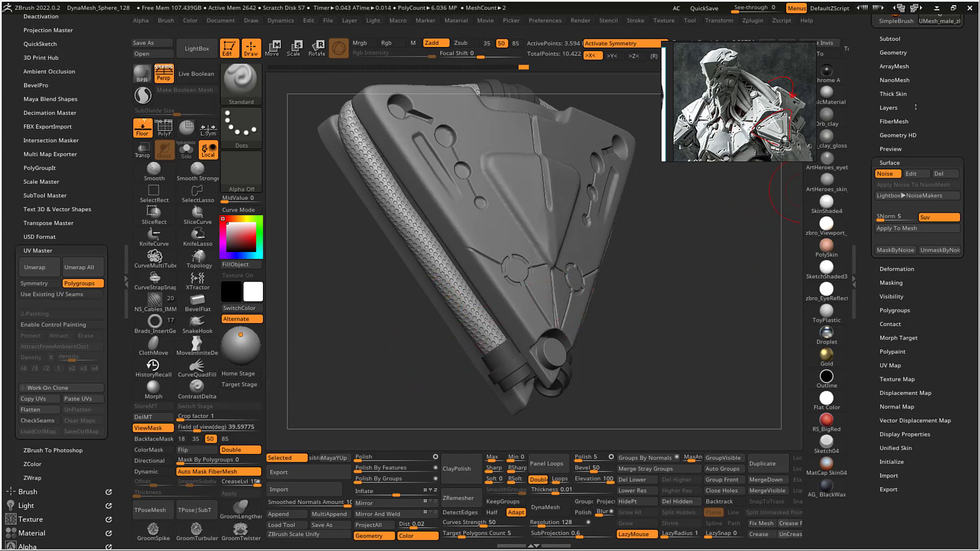
click(889, 107)
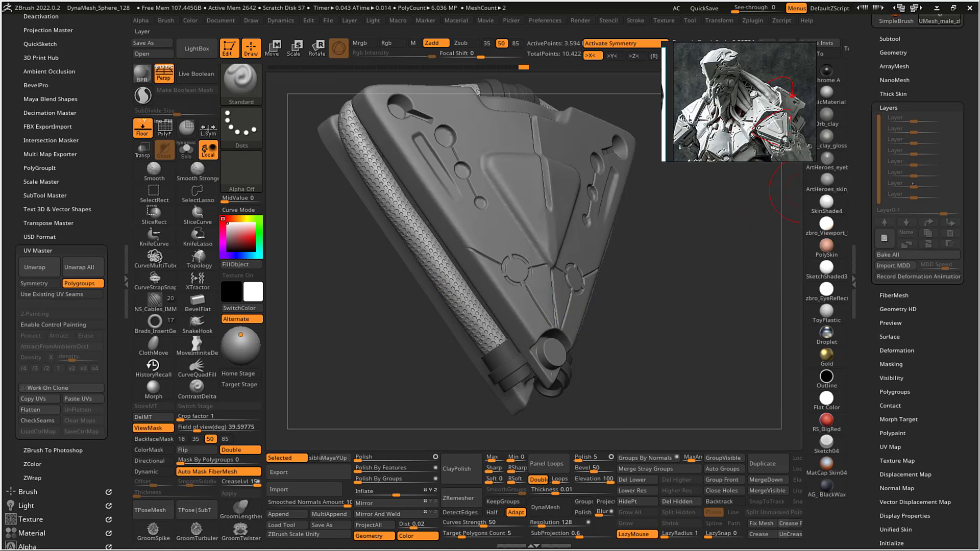
click(885, 237)
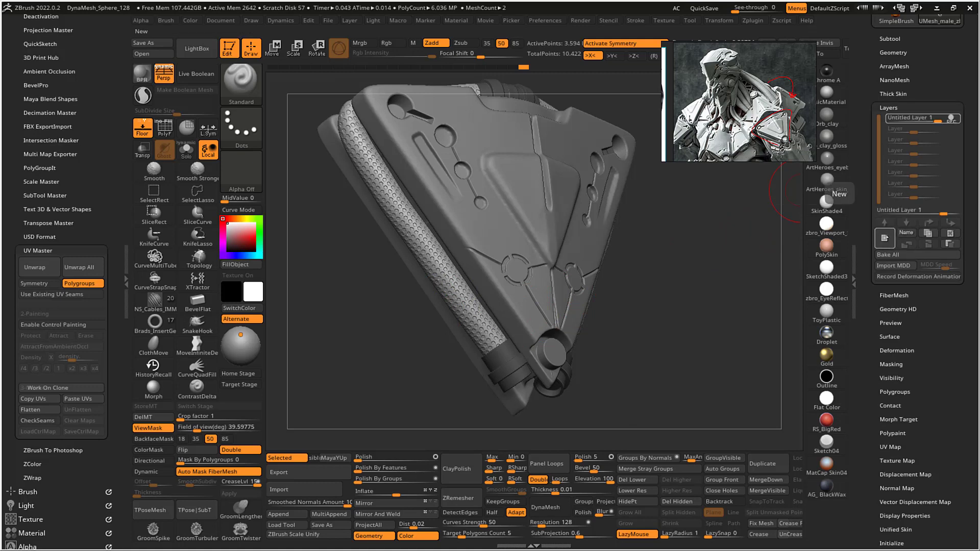
- Apply the hexagonal surface noise to the cable's mesh and examine the tube's pattern up close
scroll(967, 111, down, 1)
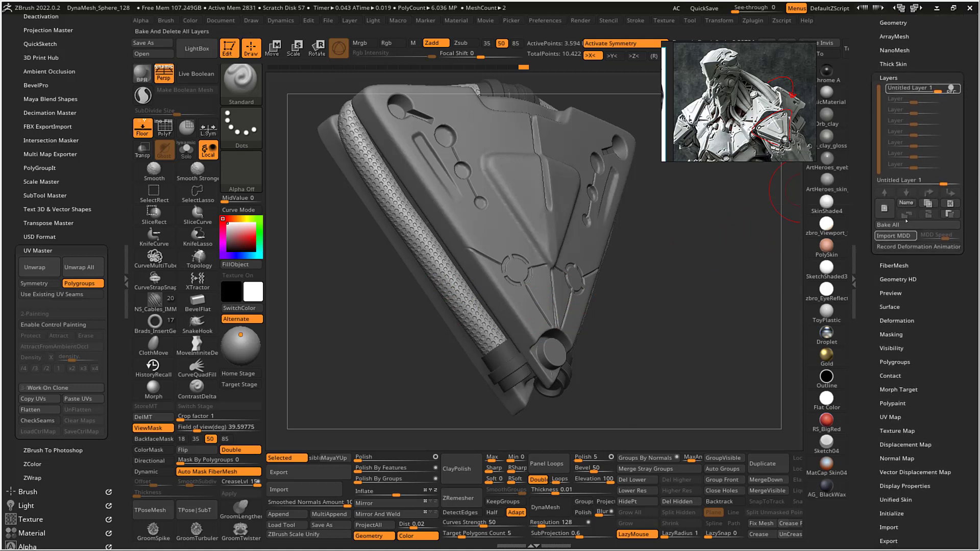
scroll(955, 240, down, 1)
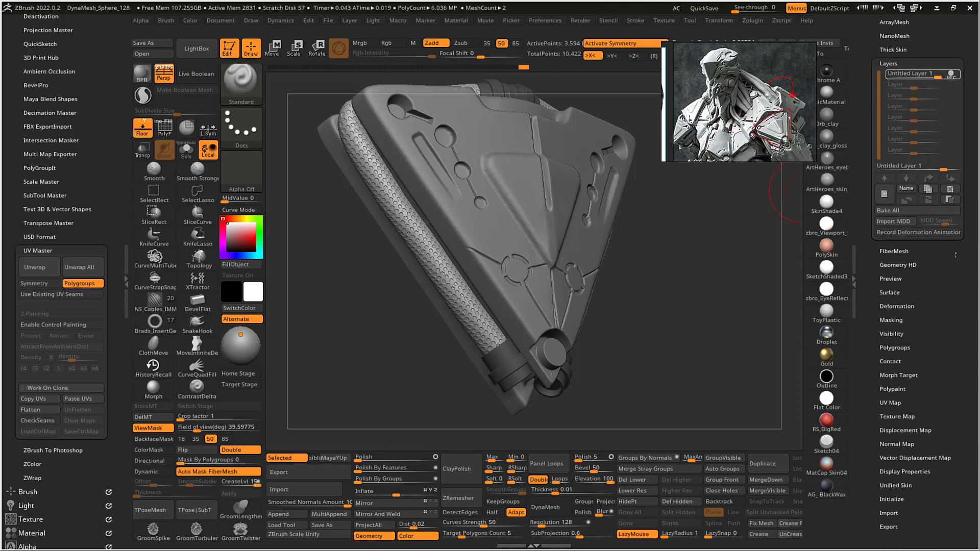
scroll(903, 299, down, 1)
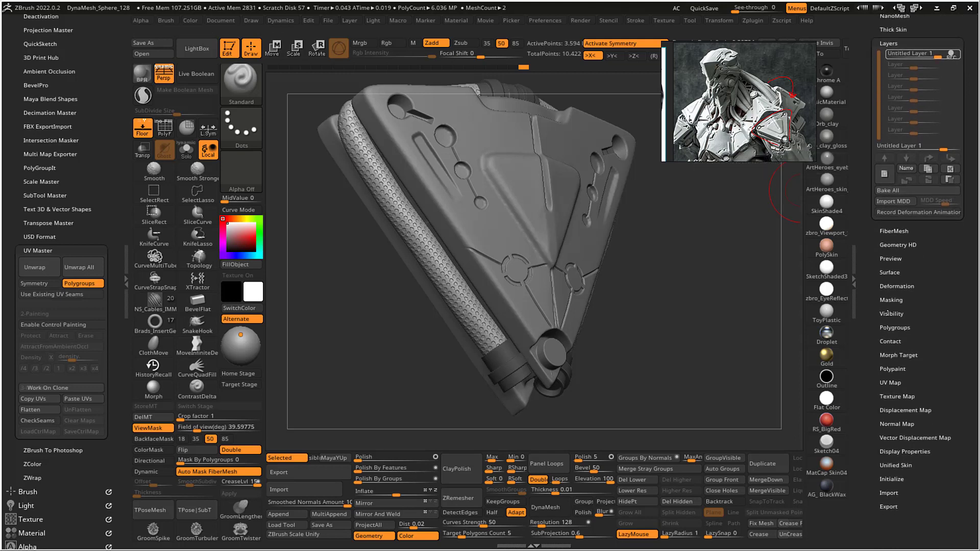
scroll(925, 264, down, 1)
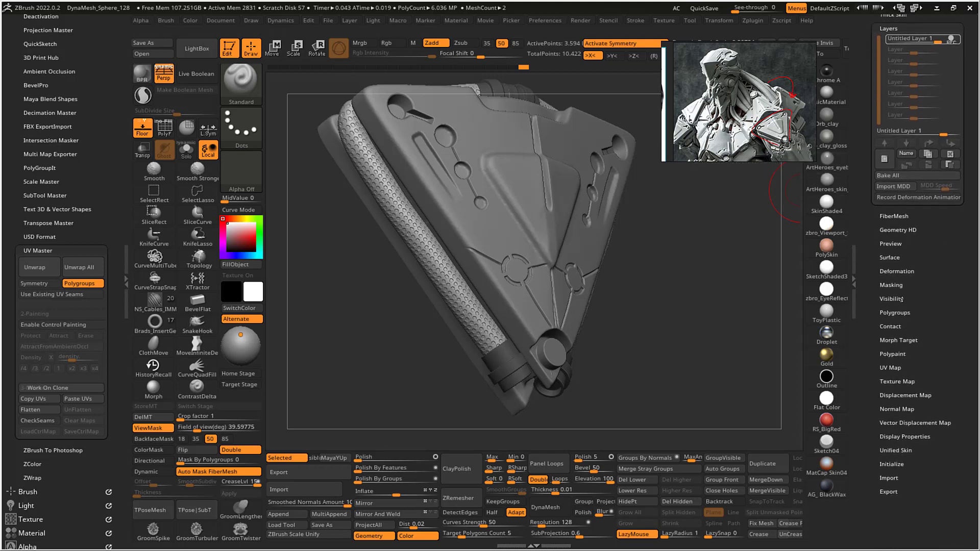
click(889, 258)
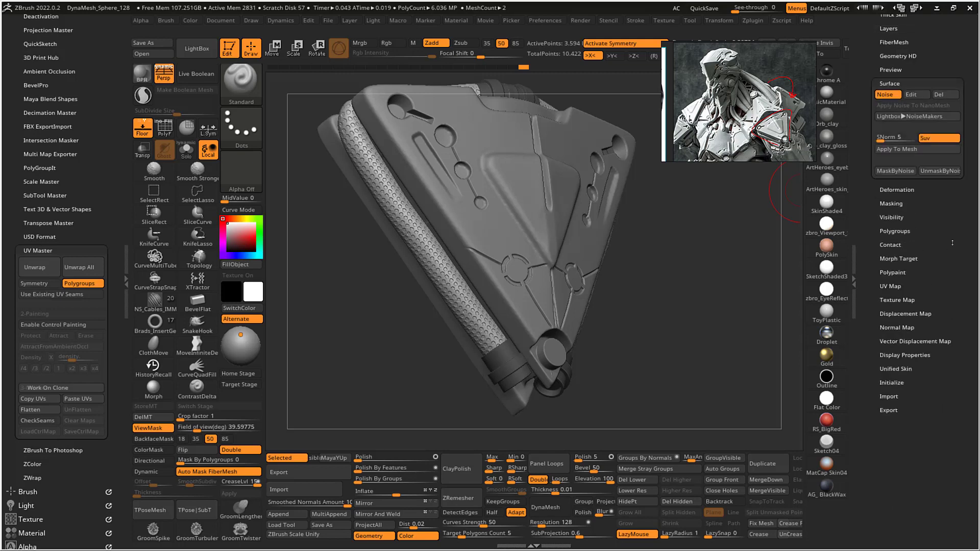
scroll(953, 243, up, 2)
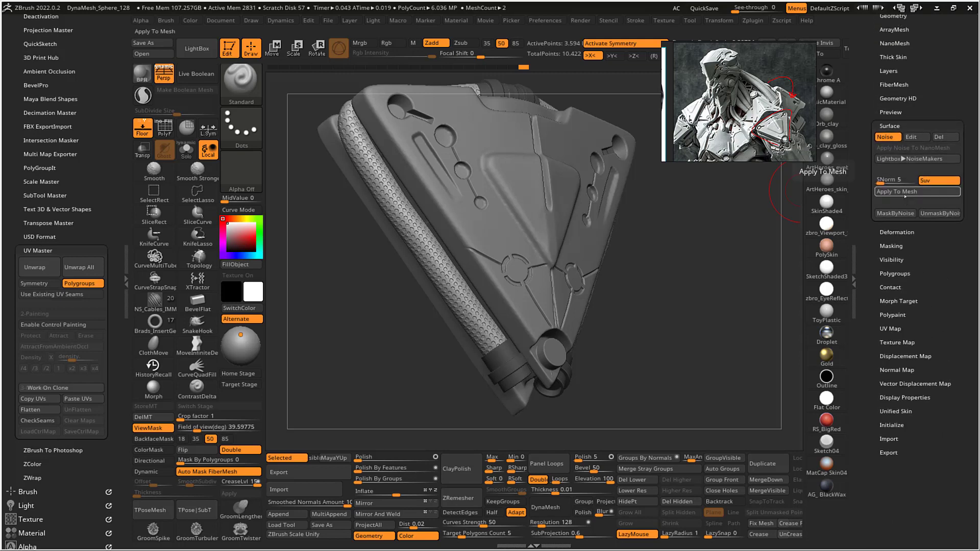
click(905, 196)
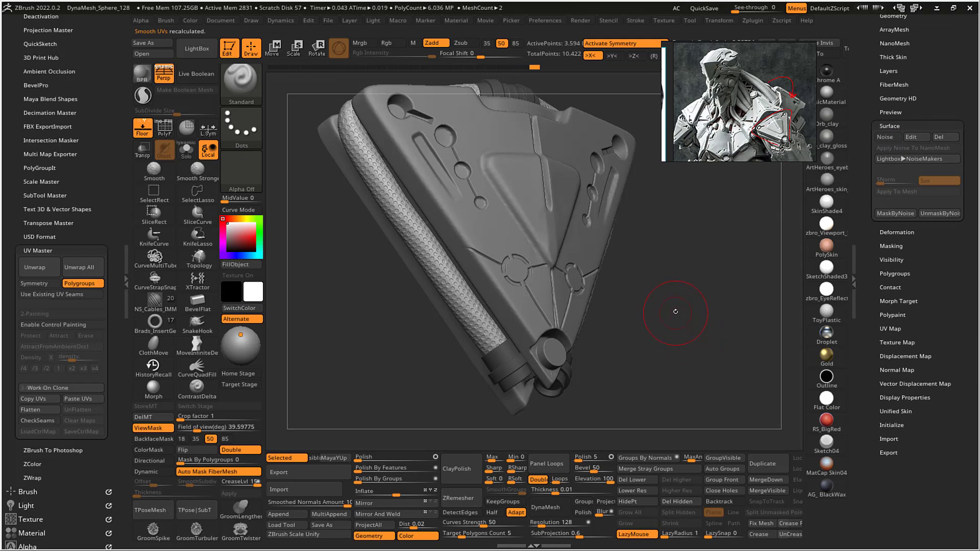
right_drag(675, 311, 715, 361)
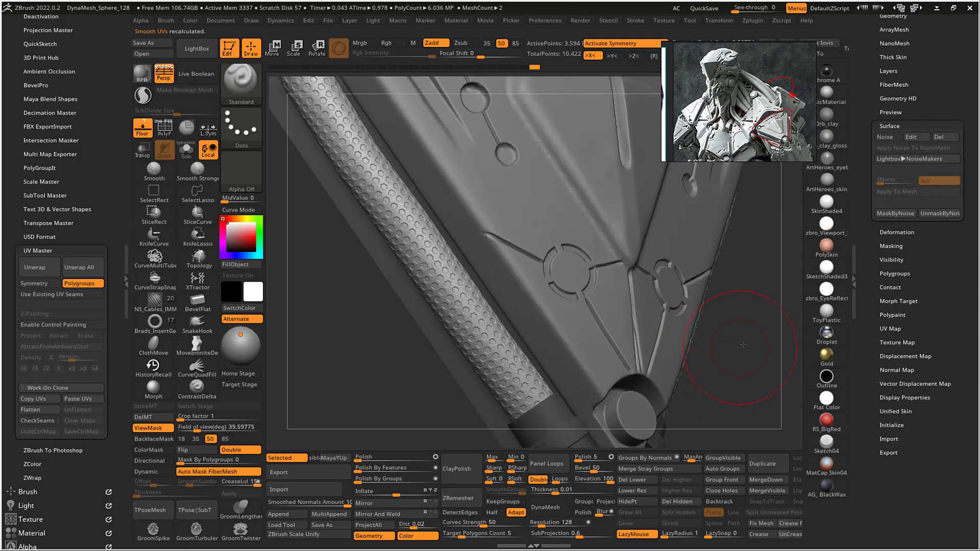
mouse_move(743, 345)
mouse_down()
mouse_move(735, 340)
mouse_move(735, 380)
mouse_up()
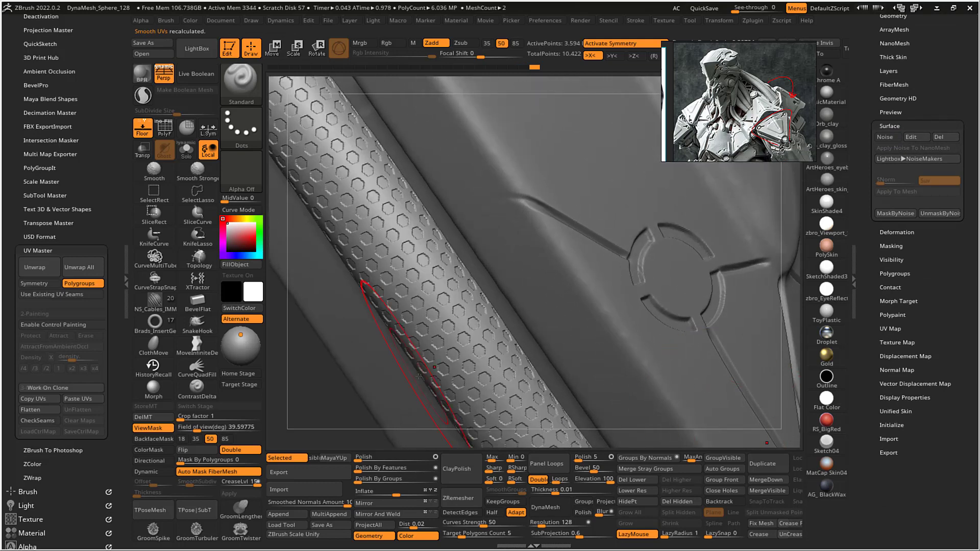
- Undo the noise application on the cable and delete its untitled sculpting layer
key(s)
drag(442, 311, 432, 312)
alt+drag(317, 393, 331, 432)
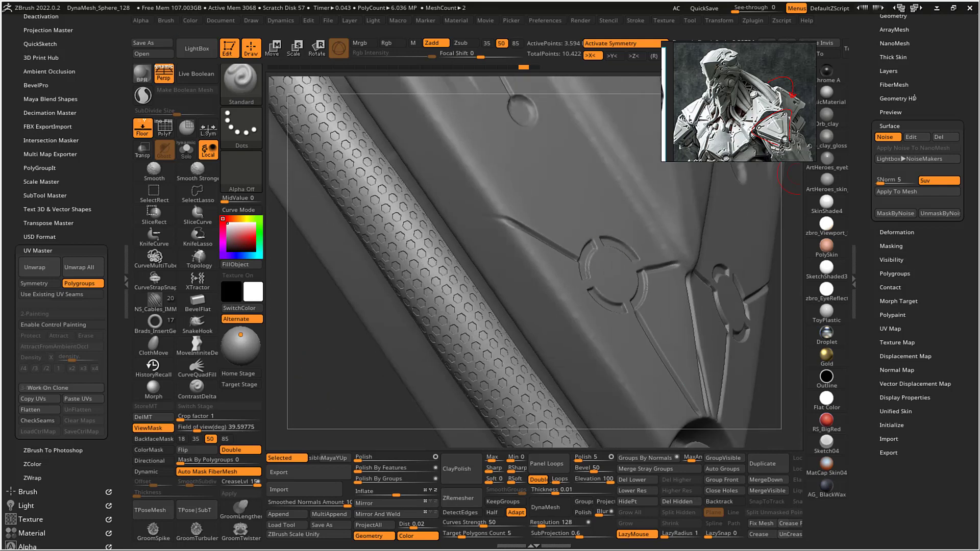
scroll(898, 97, up, 3)
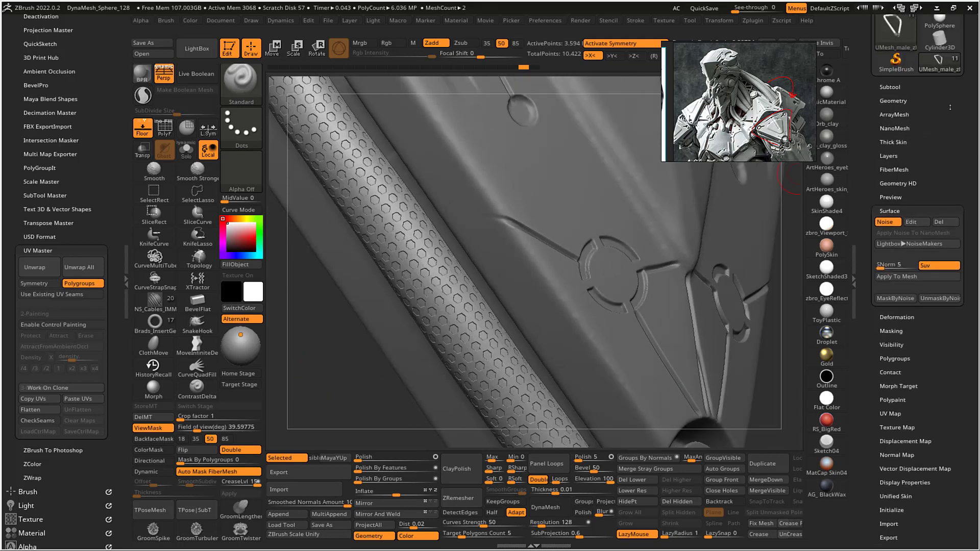
click(895, 101)
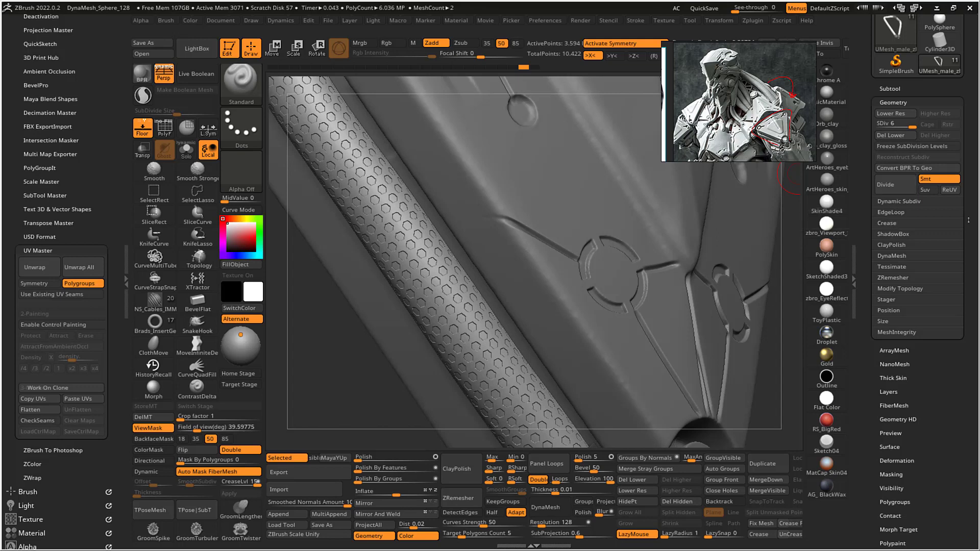
drag(968, 220, 968, 97)
click(889, 269)
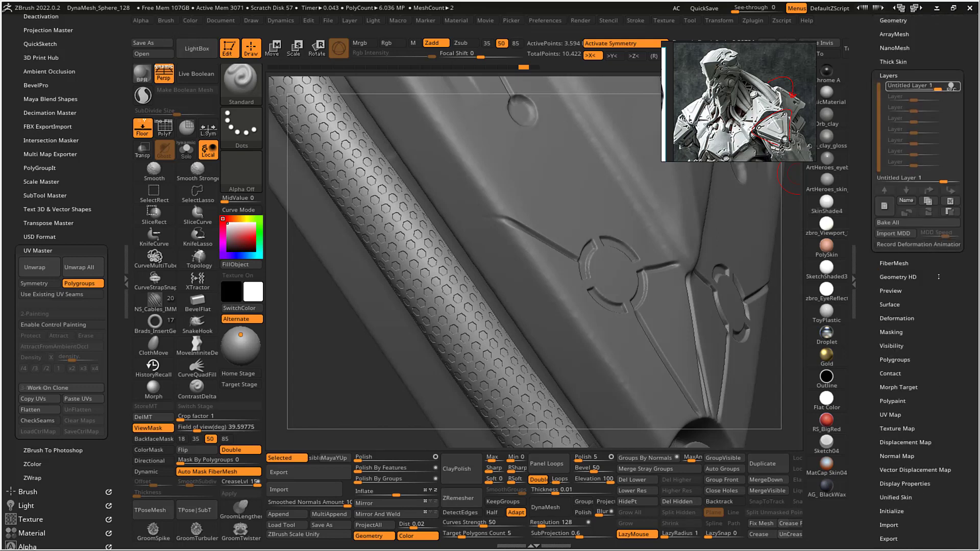
click(950, 201)
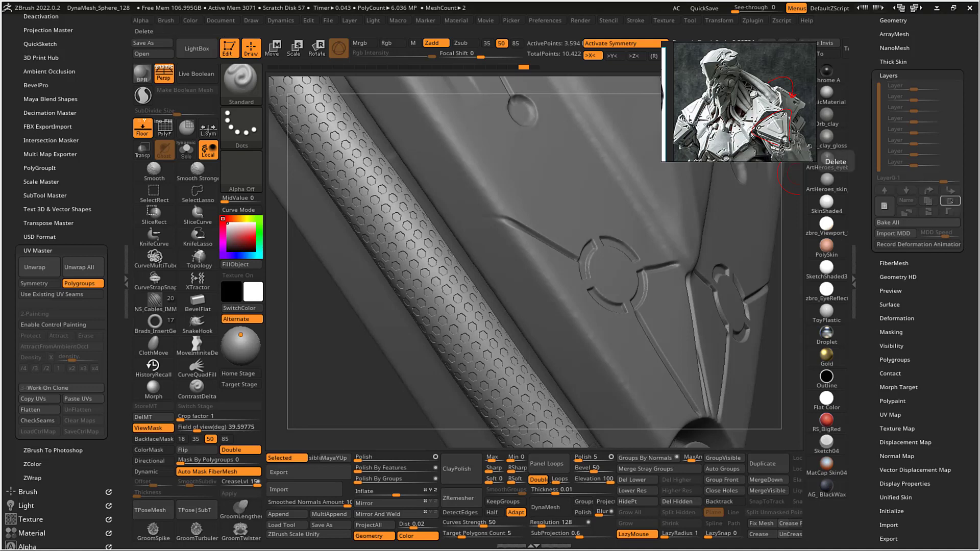
- Try to divide the partially hidden cable mesh one subdivision level further
scroll(898, 195, up, 4)
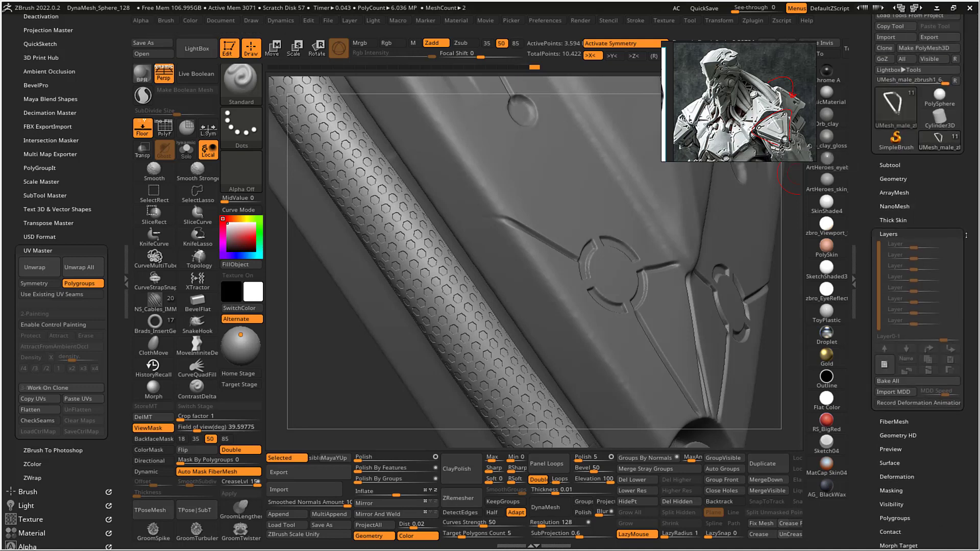
click(889, 169)
scroll(948, 134, down, 3)
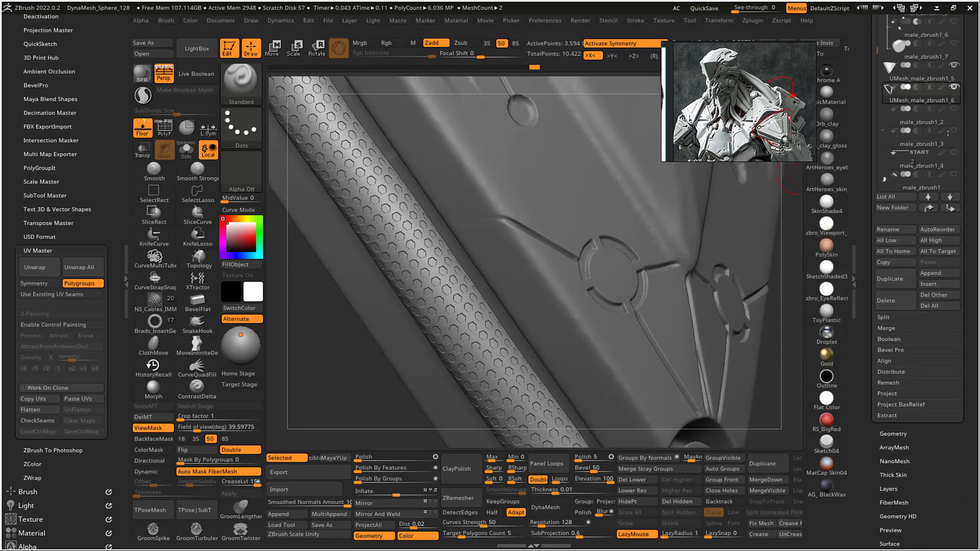
scroll(936, 300, down, 1)
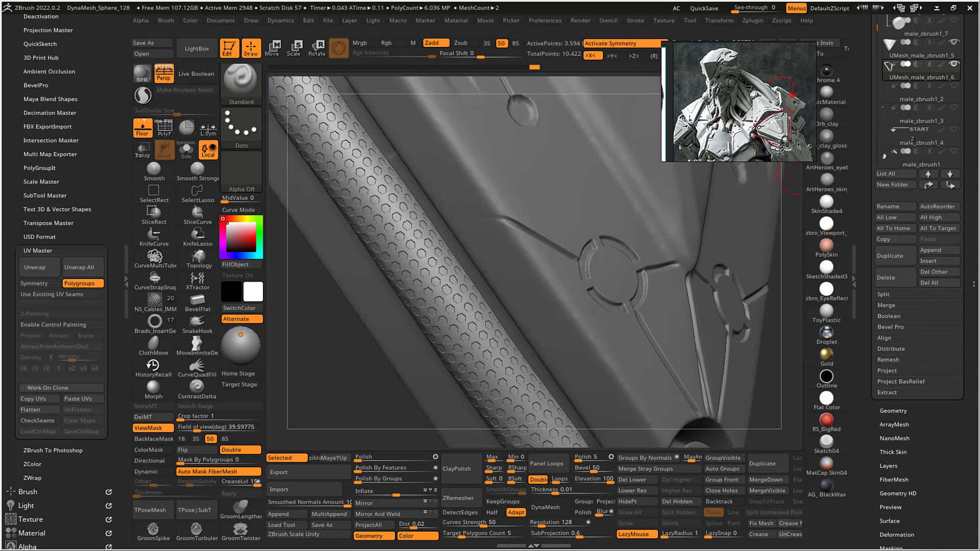
scroll(902, 287, down, 5)
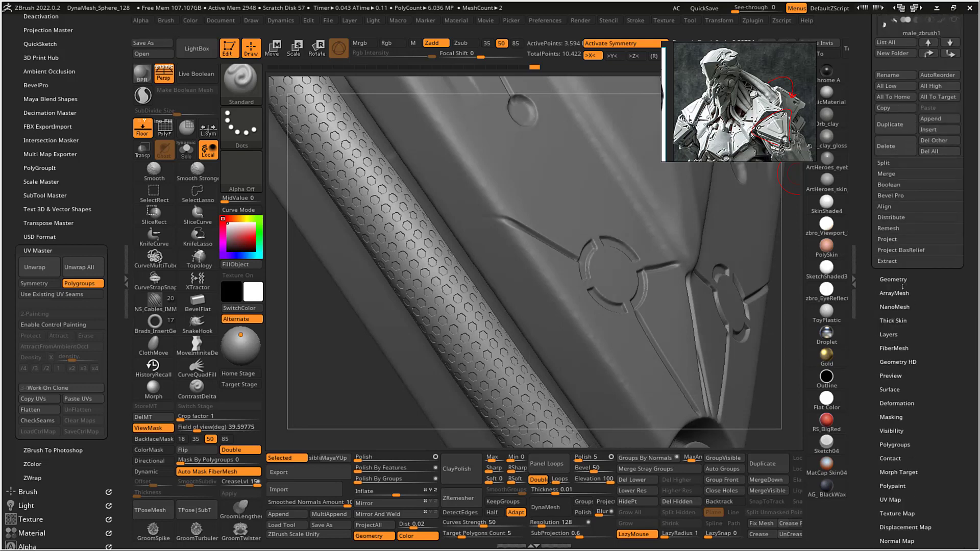
click(890, 279)
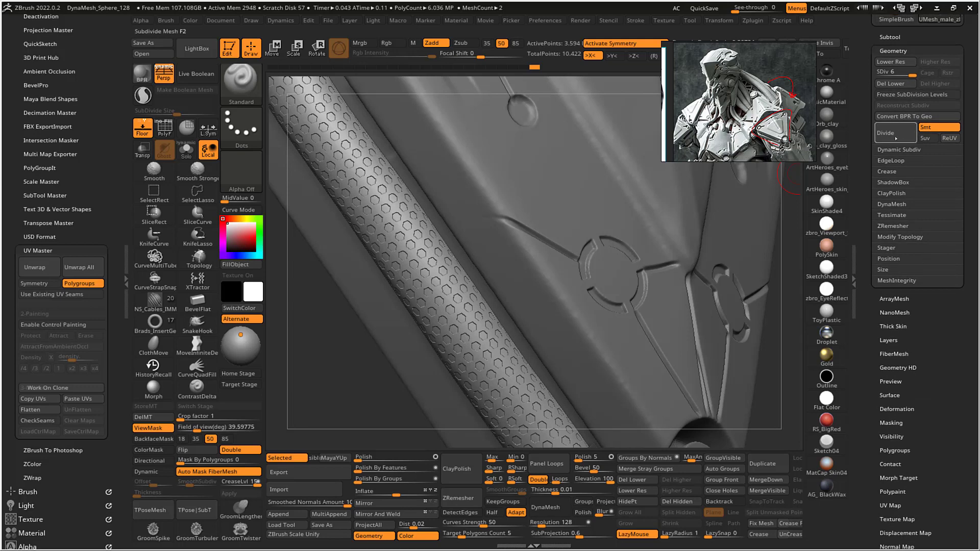
click(896, 138)
- Show the whole cable with its mask cleared and subdivide it to level 7
drag(805, 93, 639, 110)
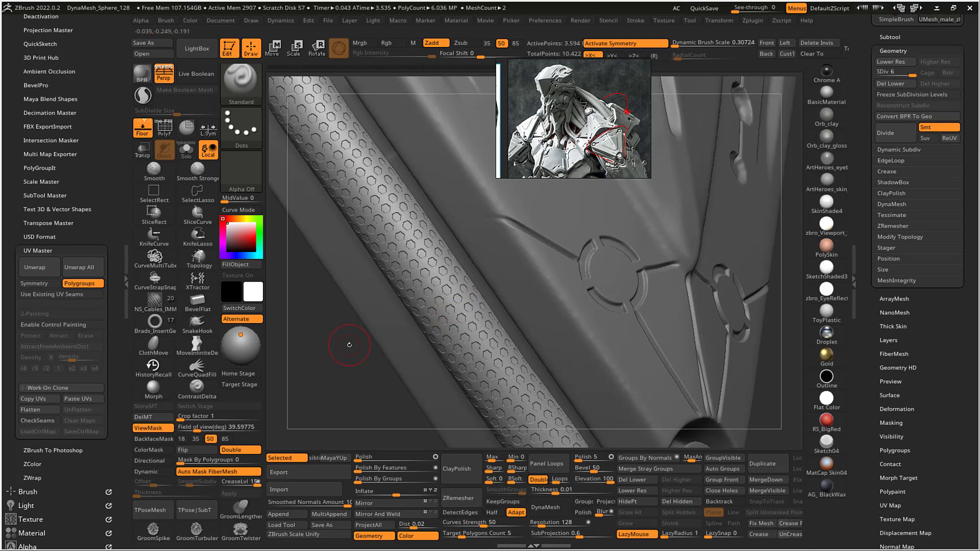
ctrl+right_drag(349, 345, 350, 336)
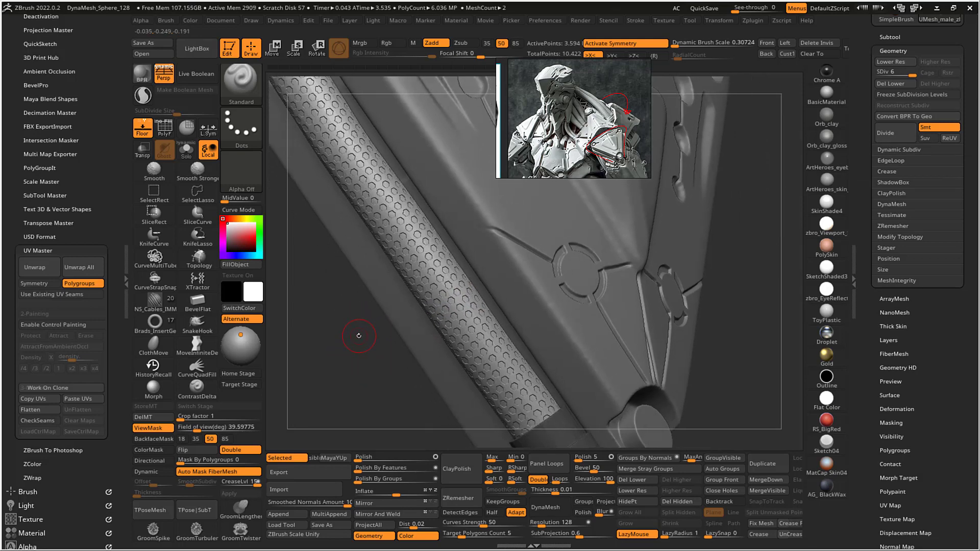
key(ctrl+d)
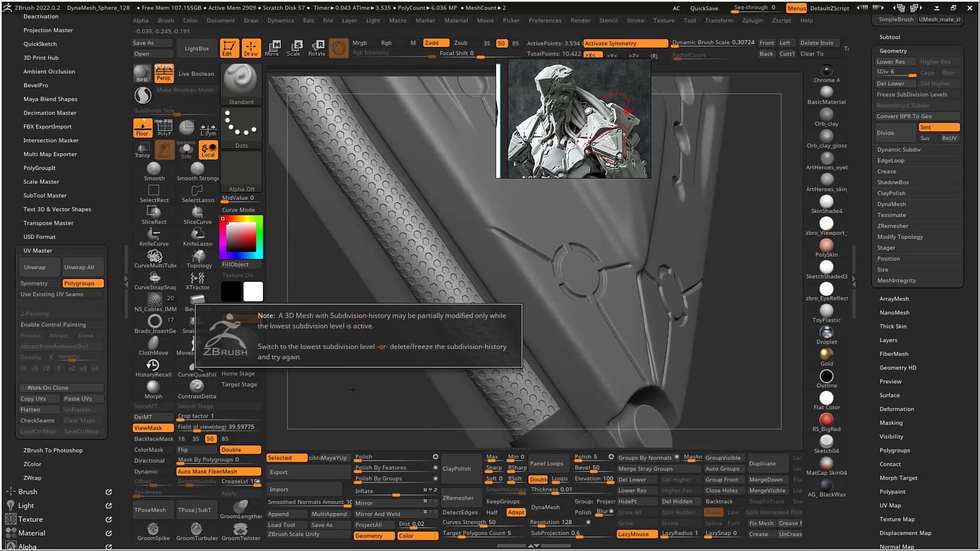
right_drag(356, 350, 344, 278)
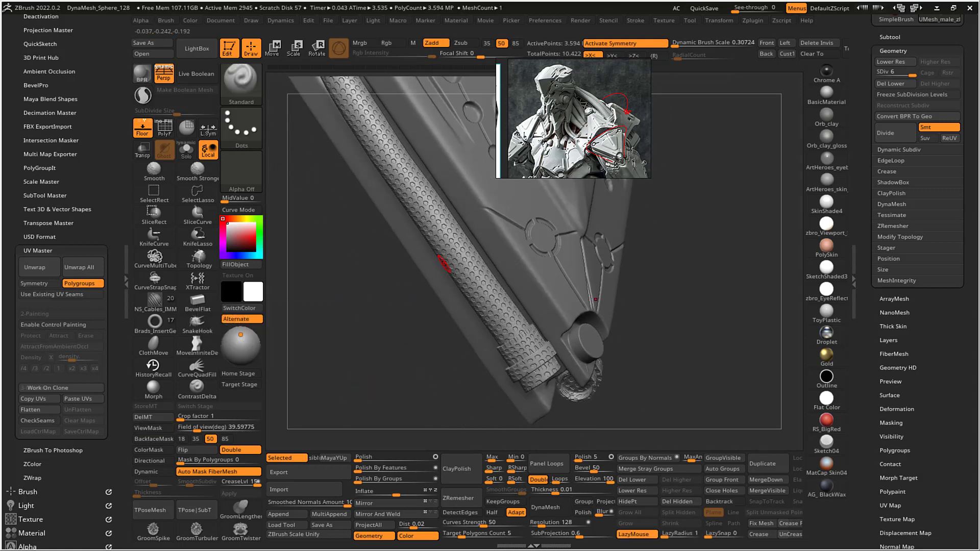
key(ctrl+d)
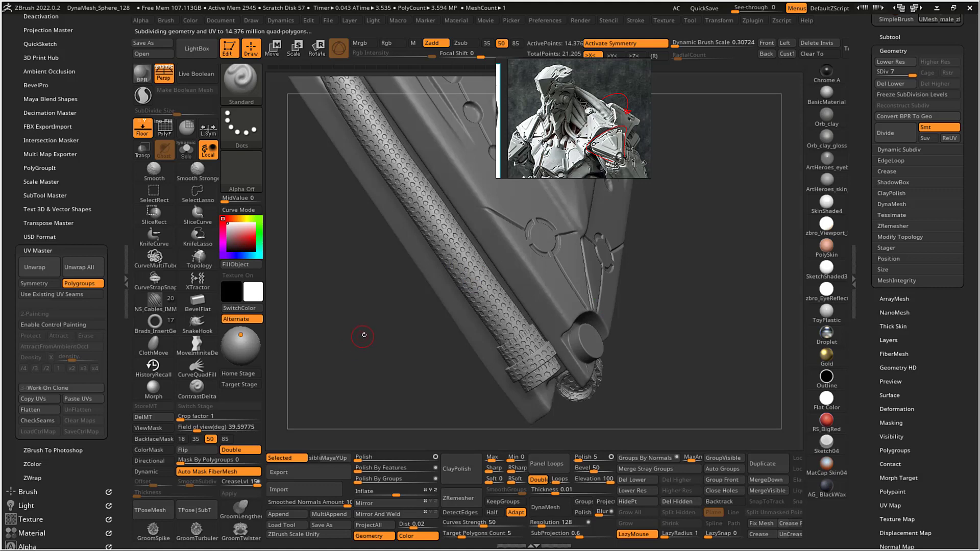
mouse_move(364, 335)
right_down()
mouse_move(369, 320)
mouse_move(380, 334)
right_up()
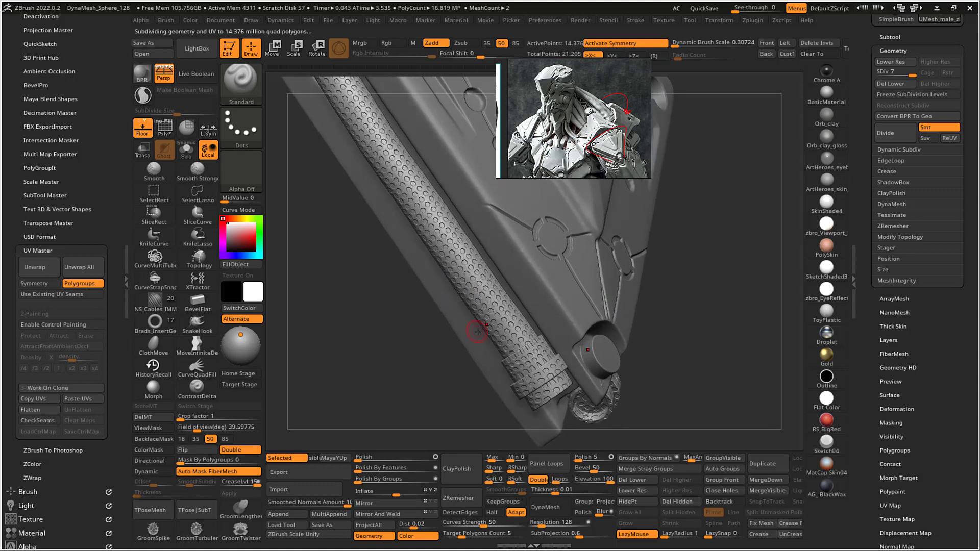
- Mask the cable's end fittings, leaving only the patterned tube unmasked, with all parts visible
ctrl+shift+click(482, 293)
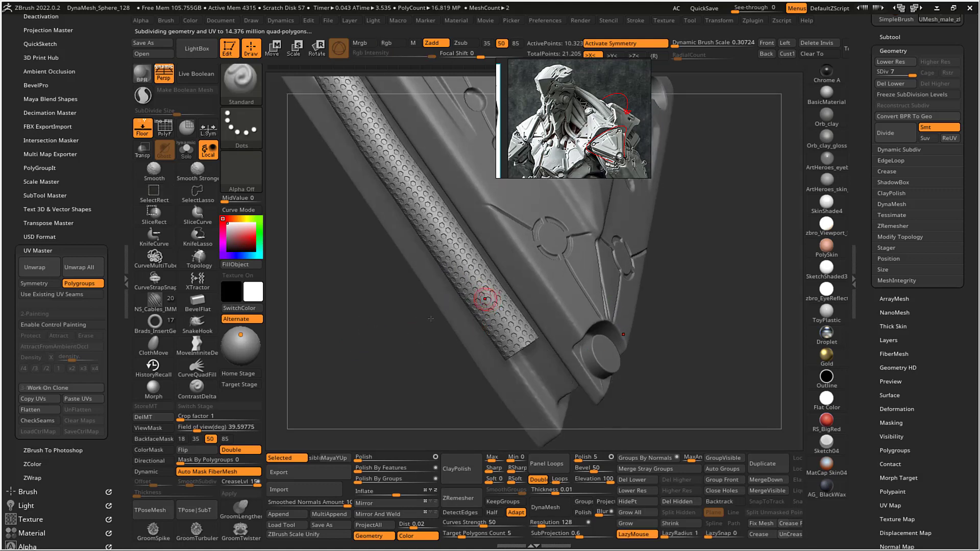
ctrl+right_drag(430, 318, 370, 158)
ctrl+drag(362, 142, 651, 443)
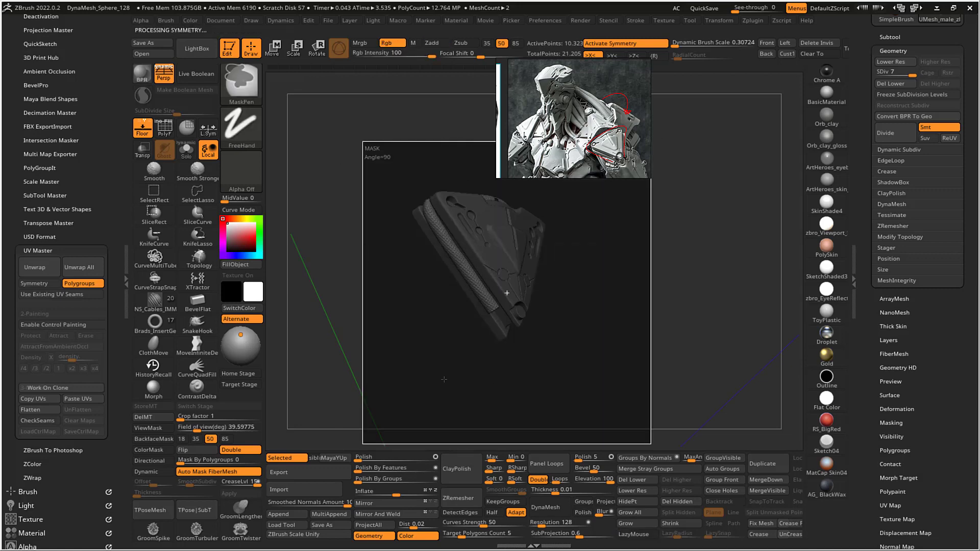
ctrl+right_drag(408, 285, 428, 391)
ctrl+shift+click(406, 353)
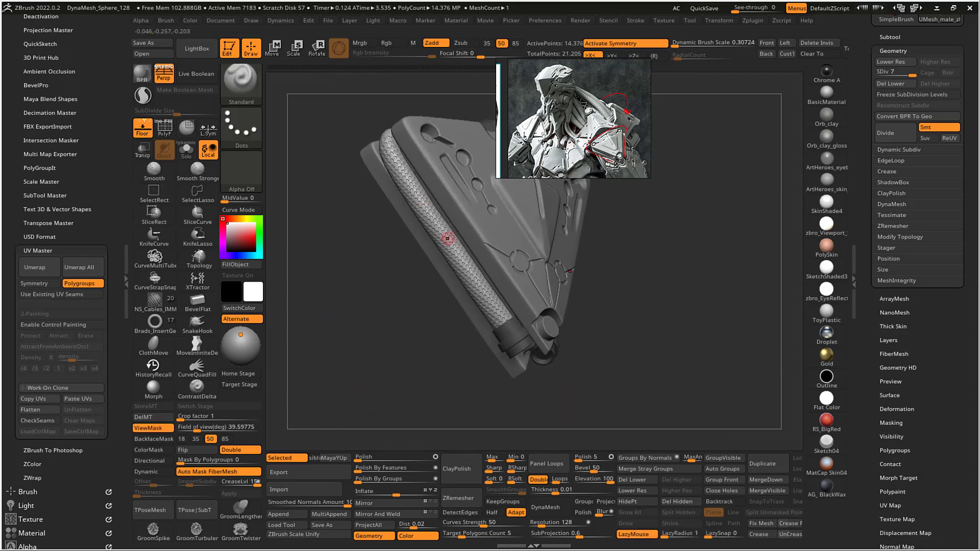
right_drag(663, 301, 678, 340)
right_drag(681, 282, 726, 282)
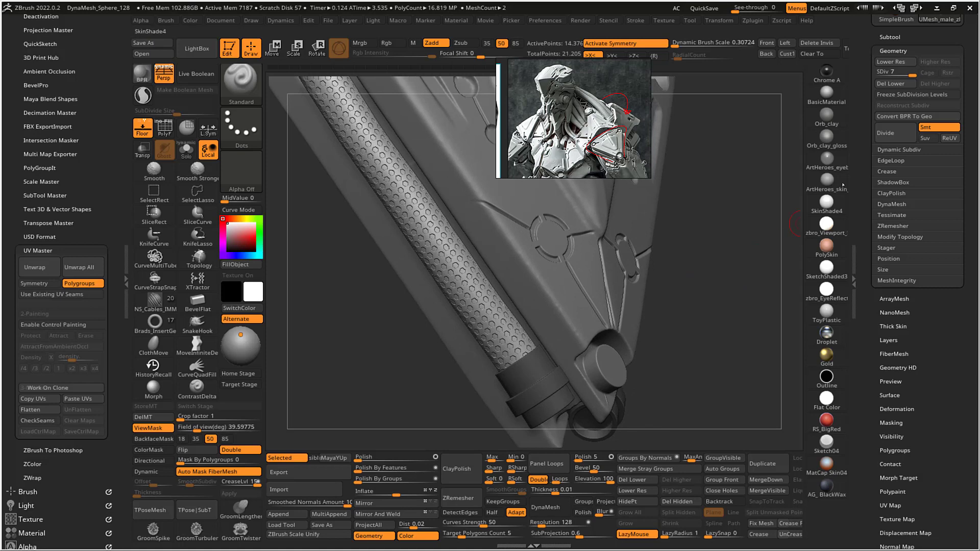
- Add a new sculpting layer to the subdivided cable
scroll(968, 84, down, 2)
drag(968, 84, 967, 2)
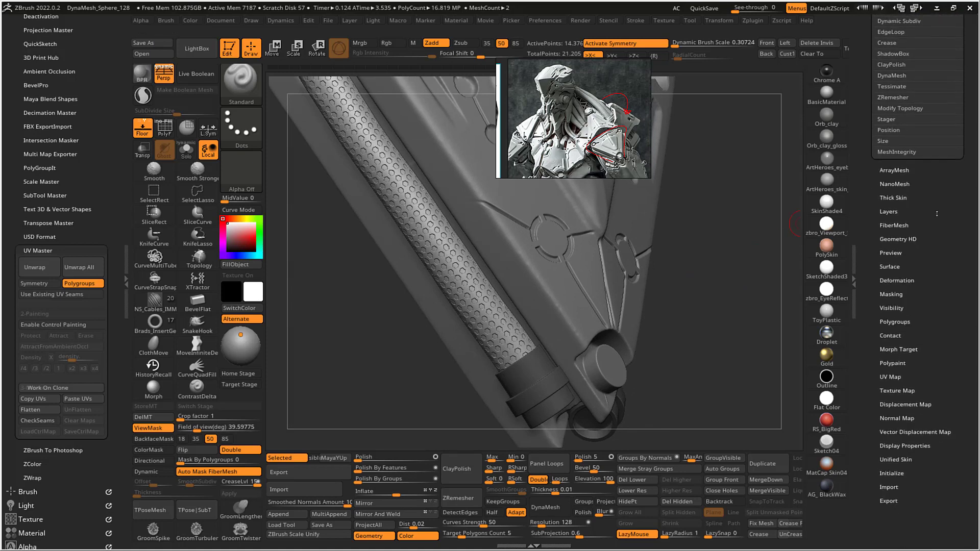
drag(938, 212, 938, 200)
click(890, 198)
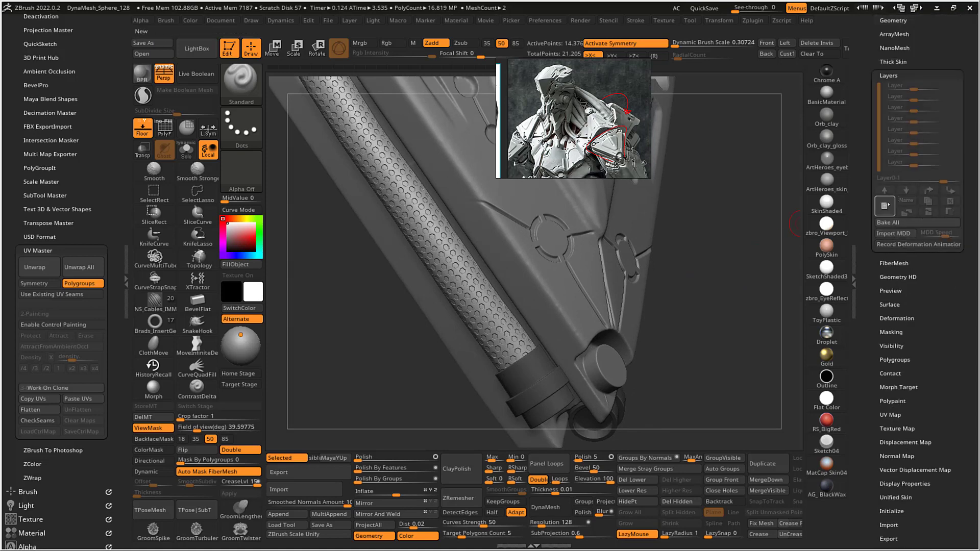
click(884, 205)
- Apply the hexagonal surface noise to the unmasked tube's mesh on the new layer and inspect the relief
scroll(953, 295, down, 5)
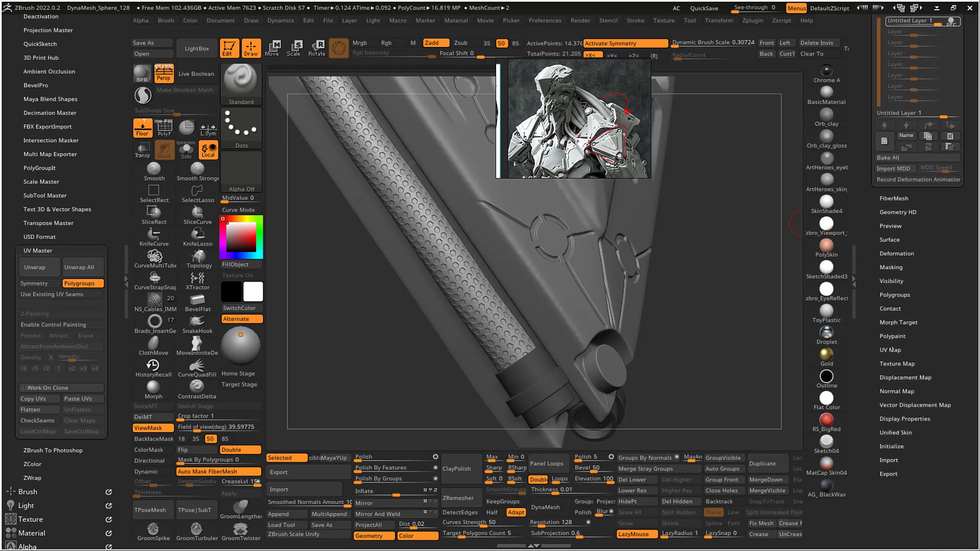
click(889, 240)
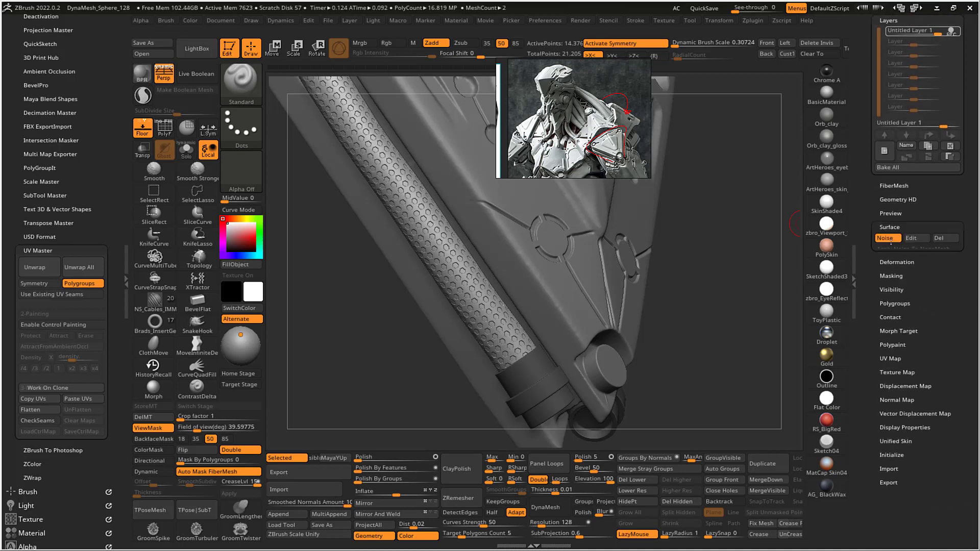
scroll(950, 269, up, 2)
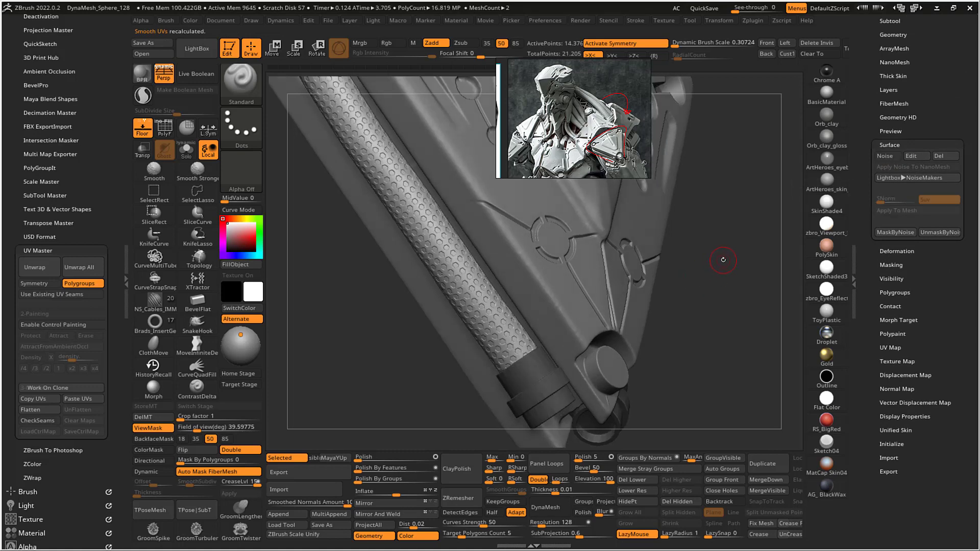
ctrl+right_drag(723, 260, 651, 357)
ctrl+right_drag(336, 379, 381, 343)
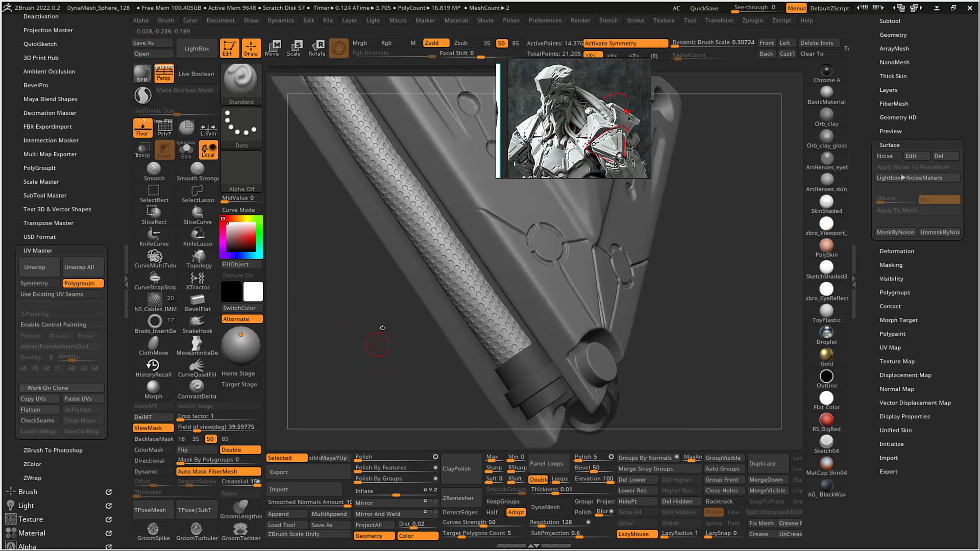
ctrl+right_drag(718, 326, 735, 309)
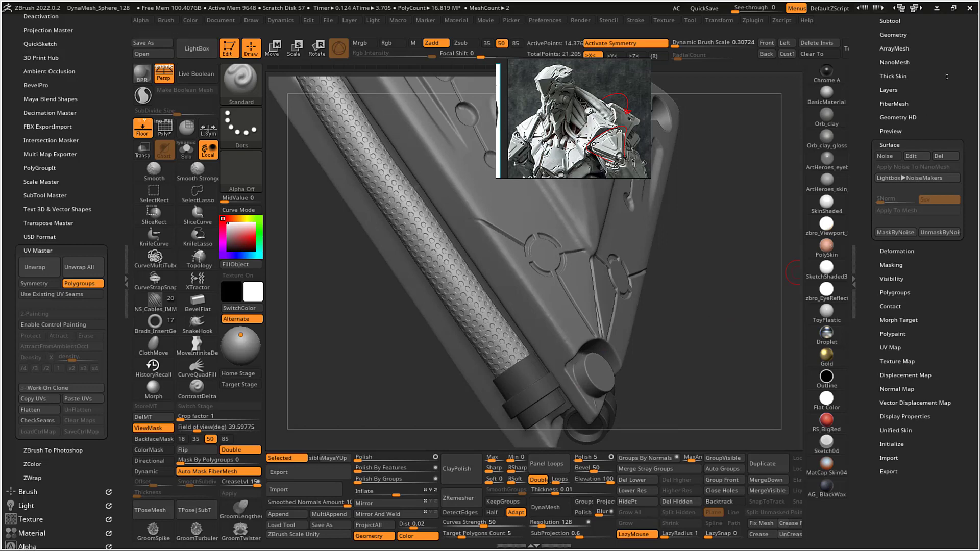
- Turn off recording on the cable's noise layer and check the hexagons up close
scroll(889, 126, up, 2)
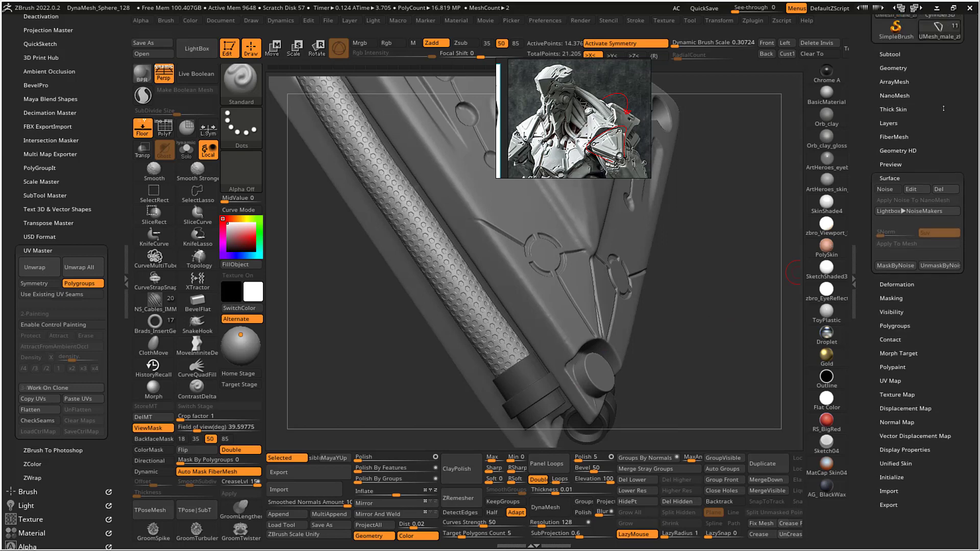
click(889, 125)
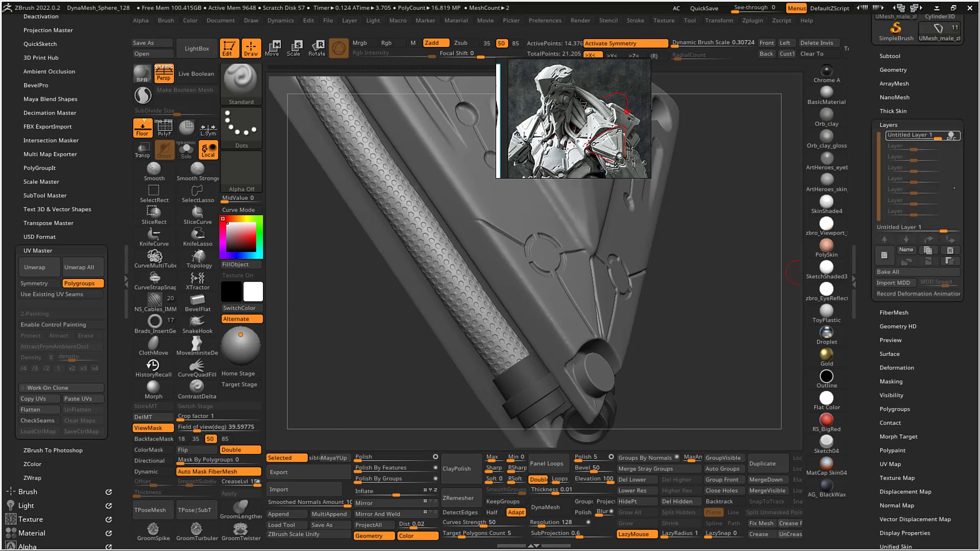
scroll(971, 160, up, 1)
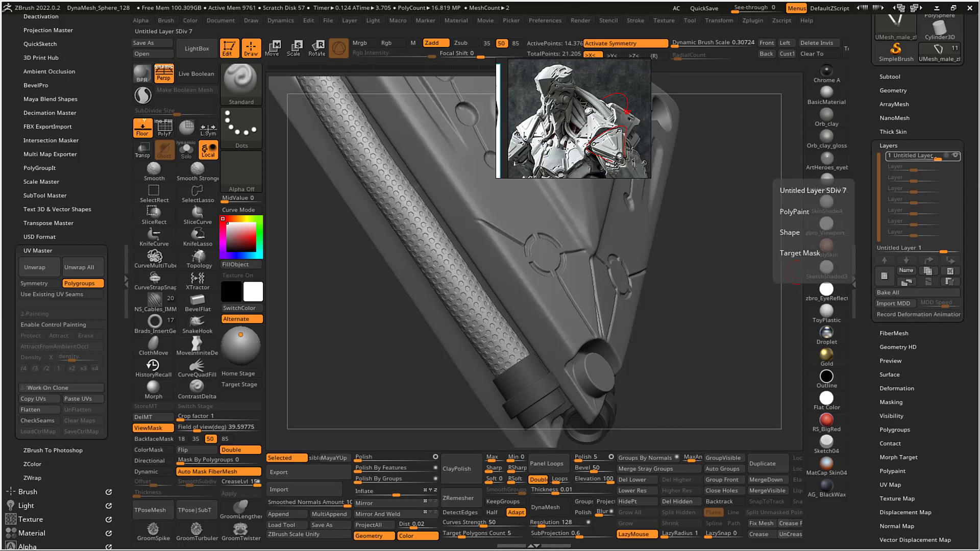
alt+drag(347, 326, 421, 260)
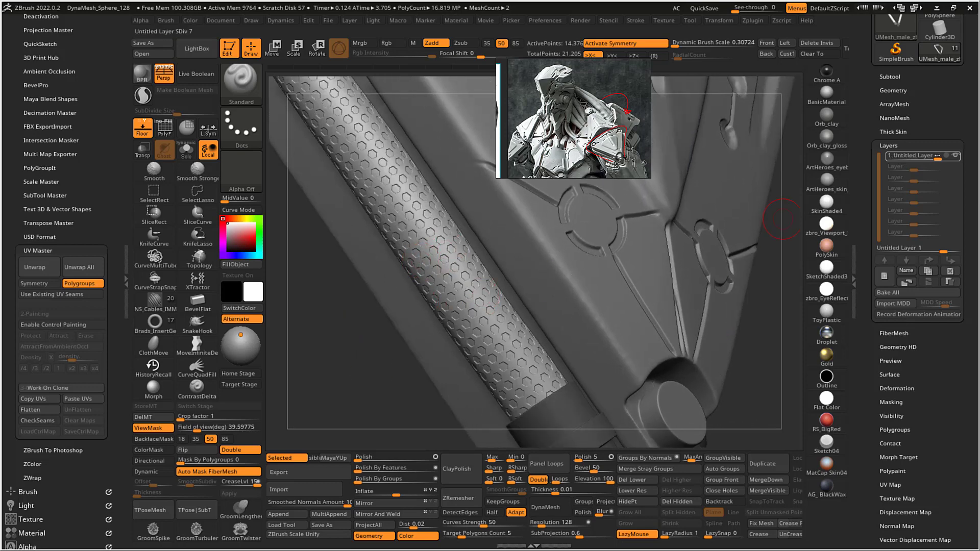
- Try the hexagon layer at an inverted intensity of -1, compare the relief, and return the intensity to 1
drag(914, 156, 877, 160)
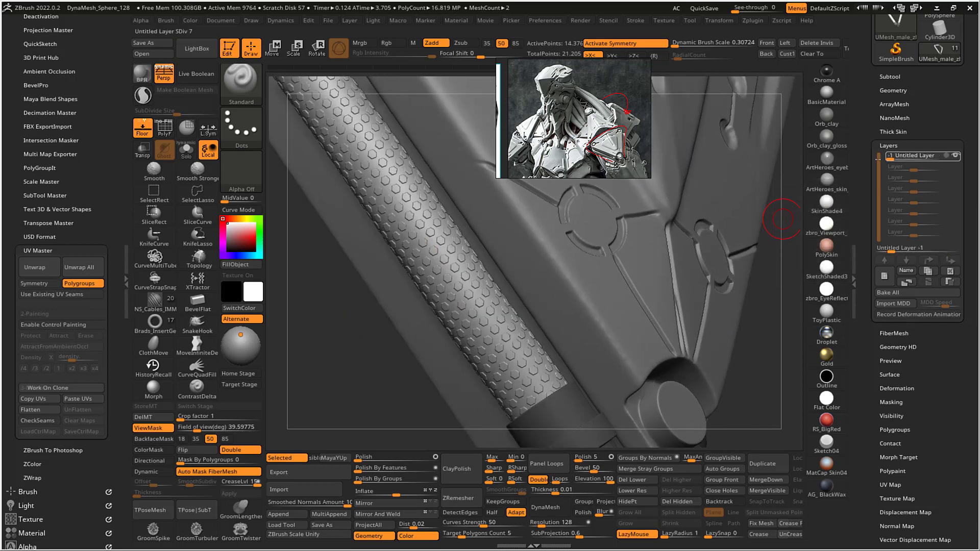
drag(301, 370, 351, 371)
right_drag(350, 371, 791, 216)
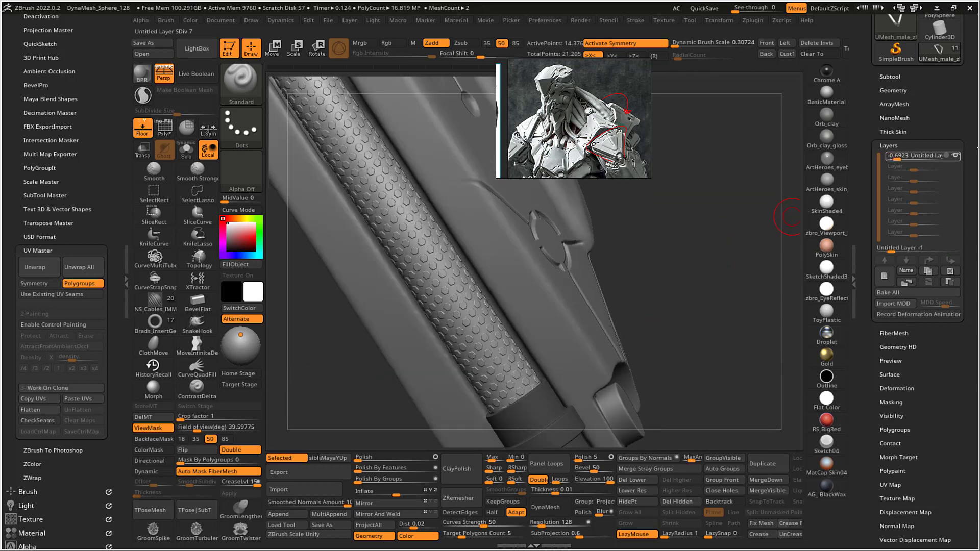
click(956, 162)
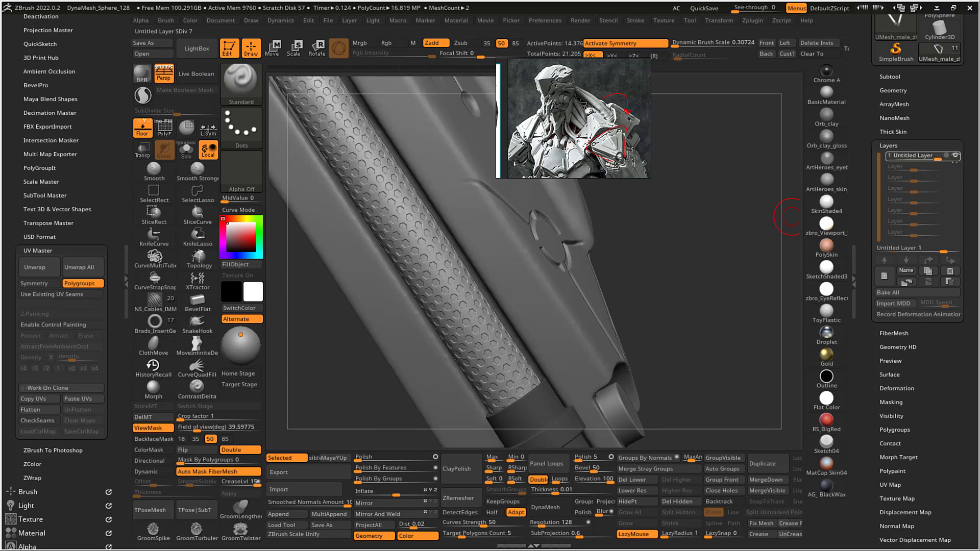
right_drag(715, 273, 740, 248)
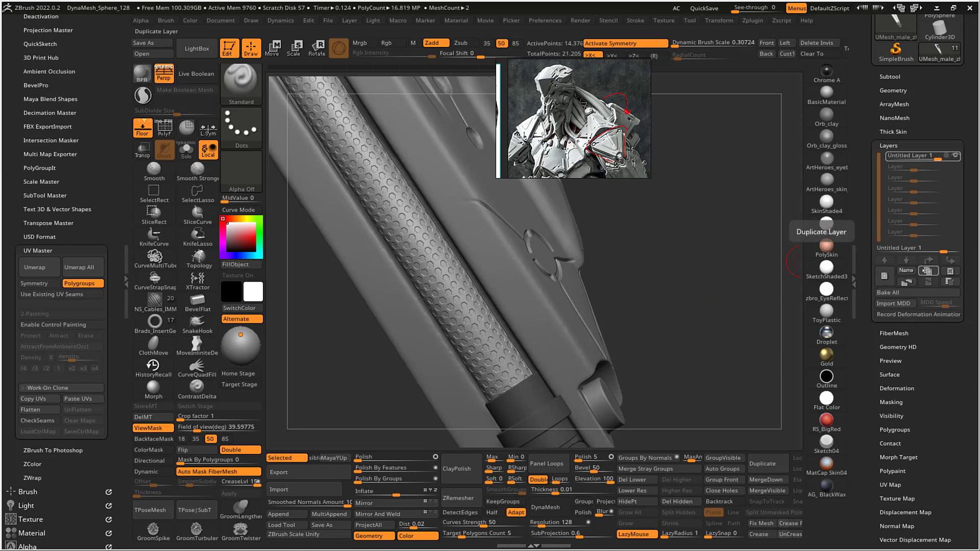
- Duplicate the hexagonal noise layer on the cable to intensify the pattern, and inspect the tube's relief up close
click(927, 270)
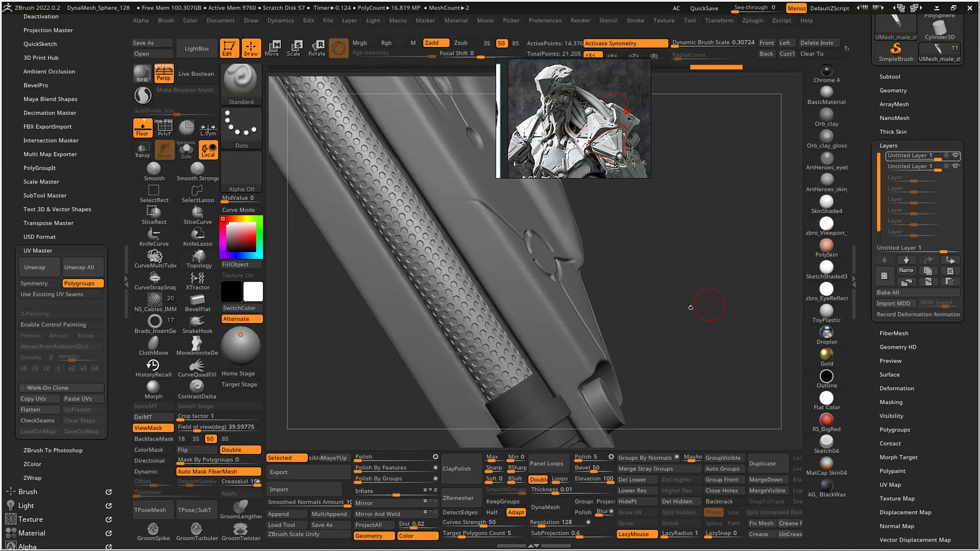
drag(678, 288, 619, 284)
alt+drag(368, 329, 416, 371)
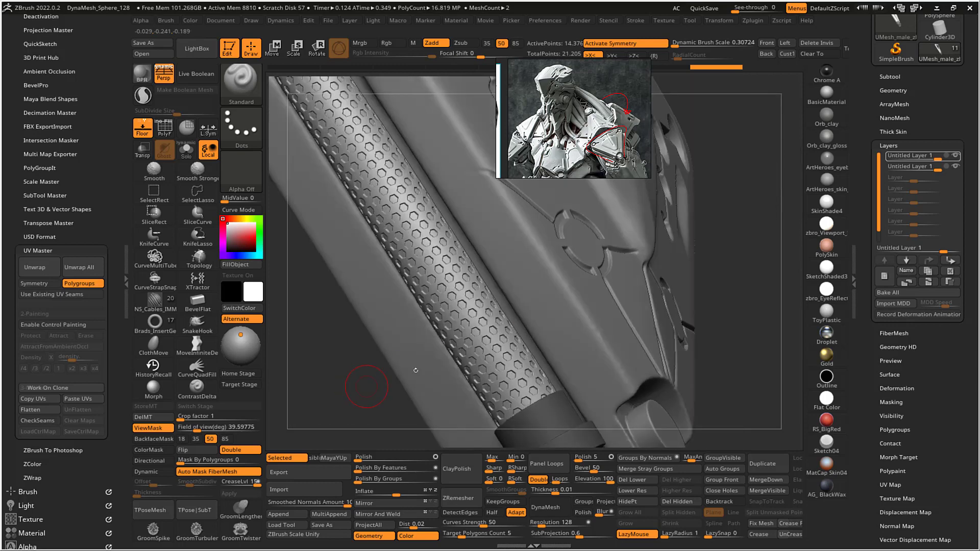
- Hide both noise layers and show them again to compare the smooth tube with the doubled hexagonal relief
click(954, 168)
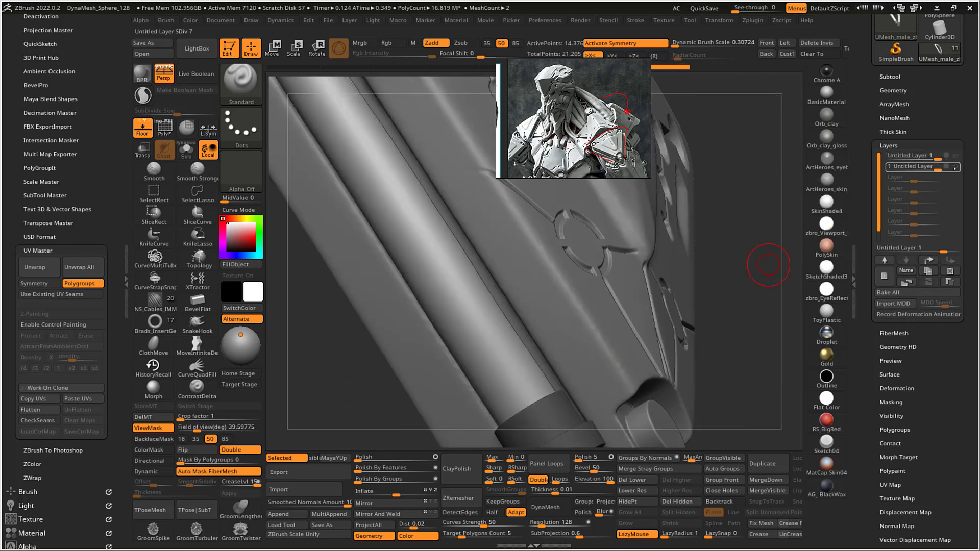
click(956, 156)
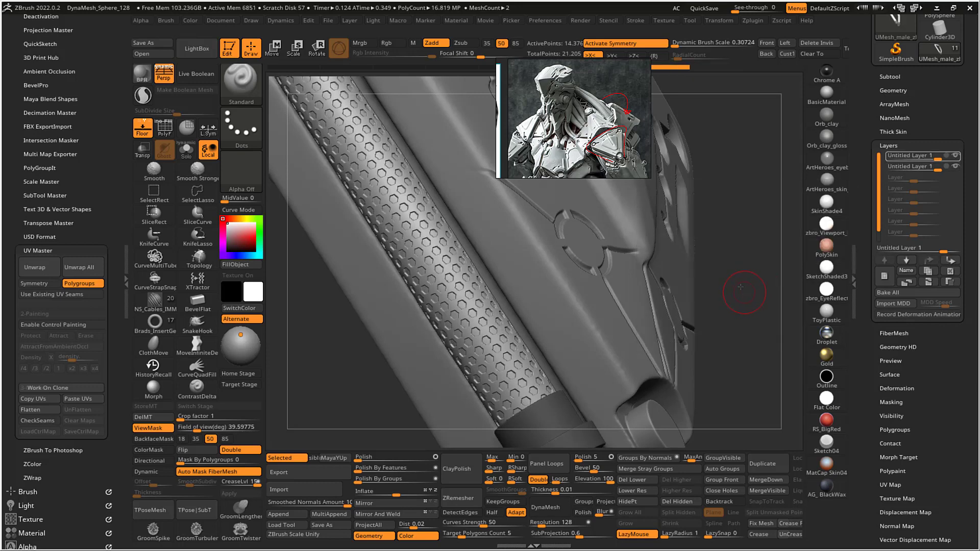
alt+drag(742, 291, 674, 306)
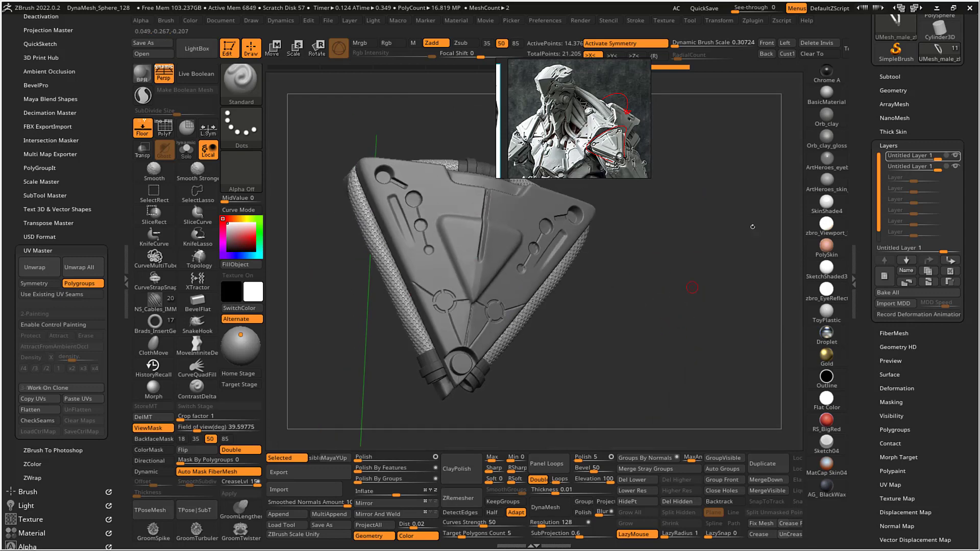
- Review the whole triangular panel with its patterned cable from several angles and move the reference image away from the model
drag(749, 301, 438, 405)
drag(565, 365, 634, 310)
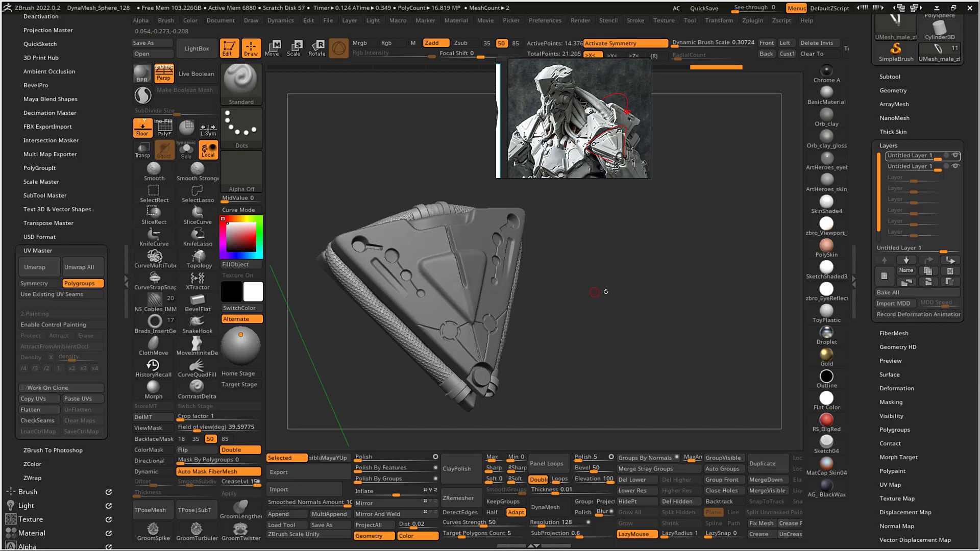
mouse_move(595, 289)
mouse_down()
mouse_move(624, 300)
mouse_move(595, 297)
mouse_up()
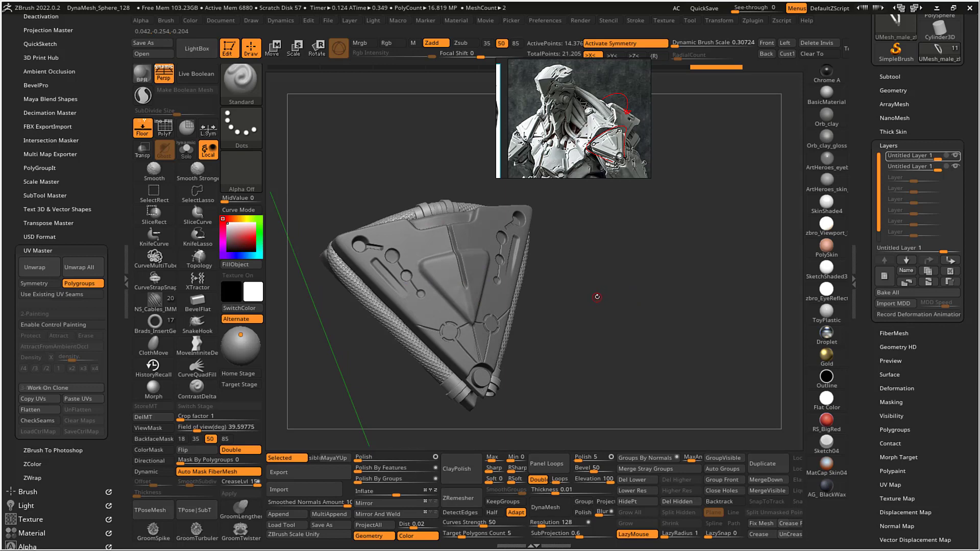
drag(597, 297, 599, 295)
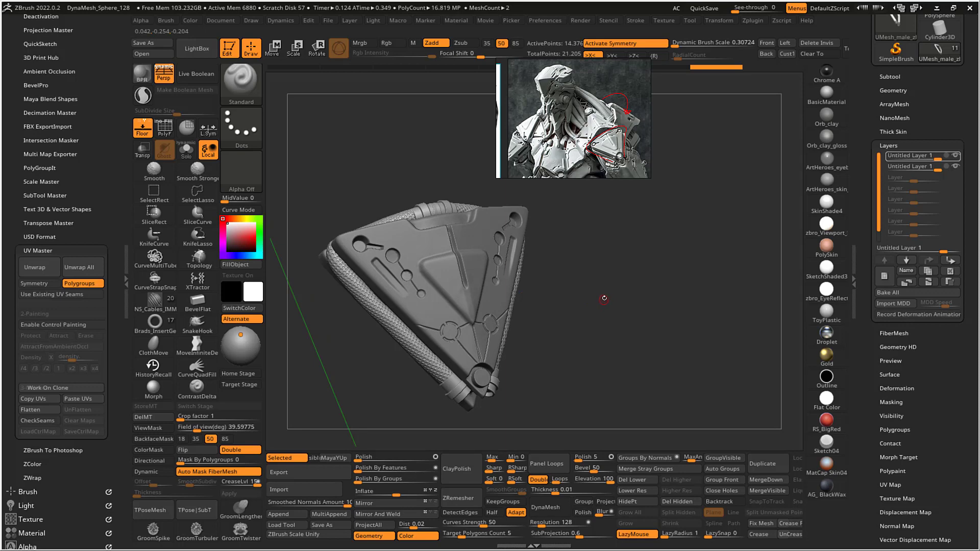
drag(607, 295, 638, 280)
right_drag(615, 154, 760, 172)
drag(665, 260, 638, 276)
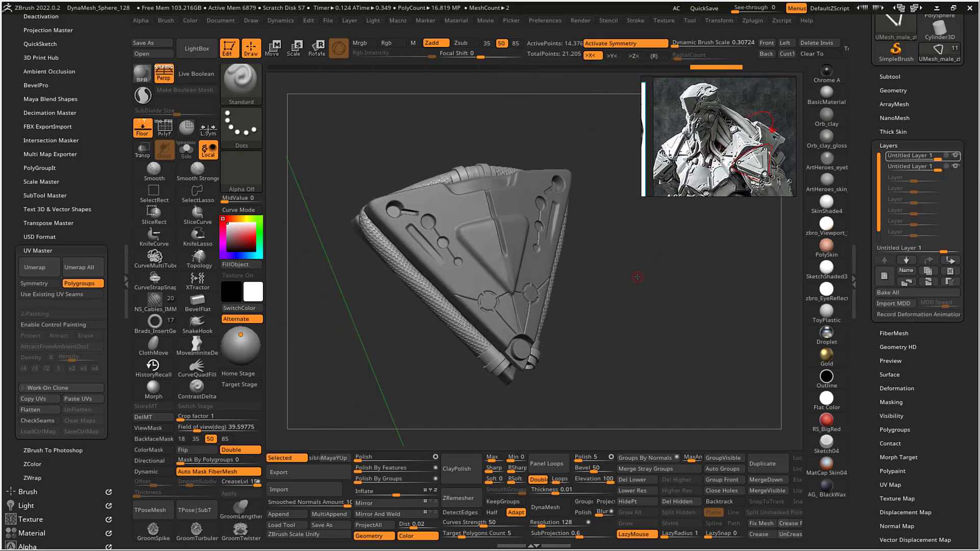